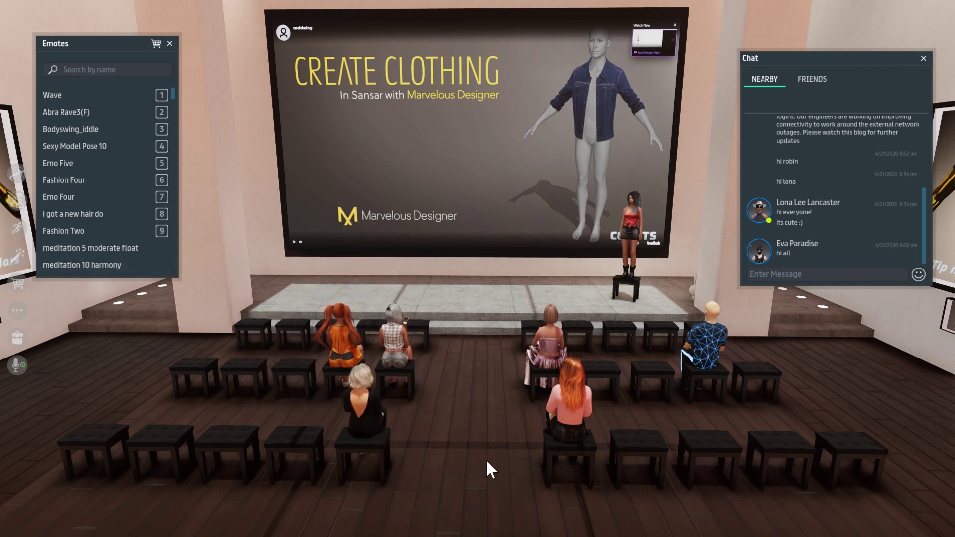
{"action": "scroll", "coordinate": [478, 468], "scroll_direction": "up", "scroll_amount": 3}
{"action": "right_click_drag", "start_coordinate": [475, 487], "coordinate": [476, 488]}
{"action": "right_click_drag", "start_coordinate": [524, 423], "coordinate": [530, 426]}
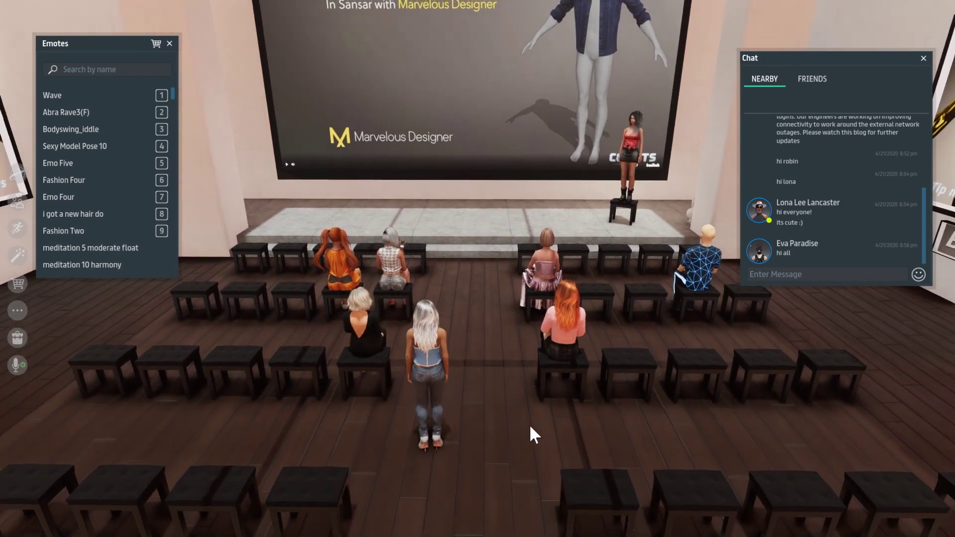
{"action": "scroll", "coordinate": [497, 430], "scroll_direction": "down", "scroll_amount": 2}
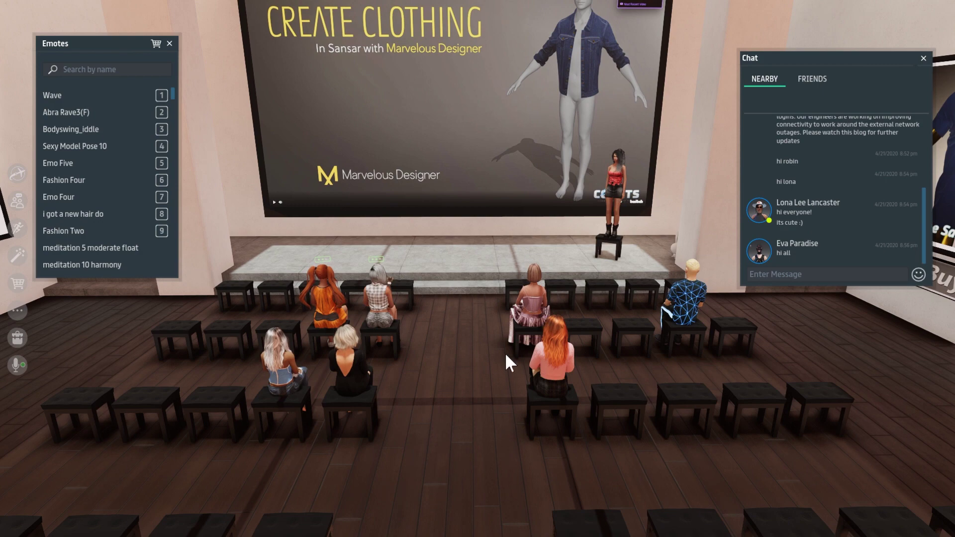
{"action": "scroll", "coordinate": [438, 392], "scroll_direction": "down", "scroll_amount": 2}
{"action": "right_click_drag", "start_coordinate": [442, 378], "coordinate": [438, 378]}
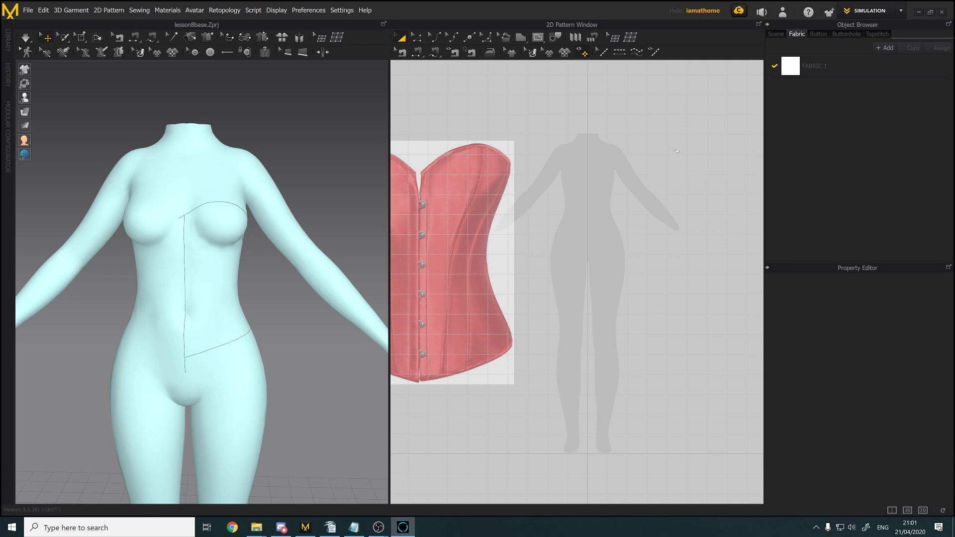
Flatten the outlined torso area on the avatar's left side into a pattern piece
{"action": "right_click_drag", "start_coordinate": [287, 372], "coordinate": [223, 332]}
{"action": "scroll", "coordinate": [286, 371], "scroll_direction": "up", "scroll_amount": 3}
{"action": "scroll", "coordinate": [273, 353], "scroll_direction": "up", "scroll_amount": 2}
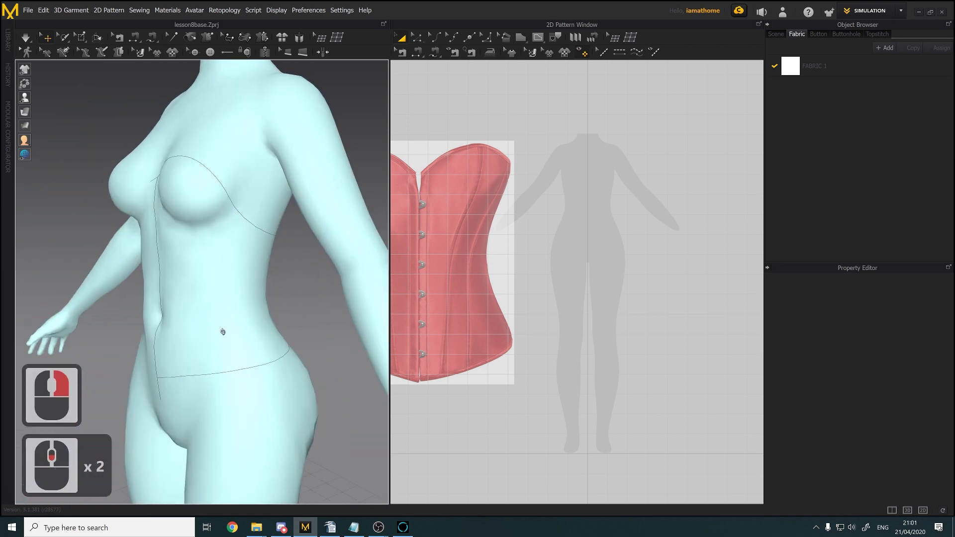
{"action": "right_click", "coordinate": [222, 331]}
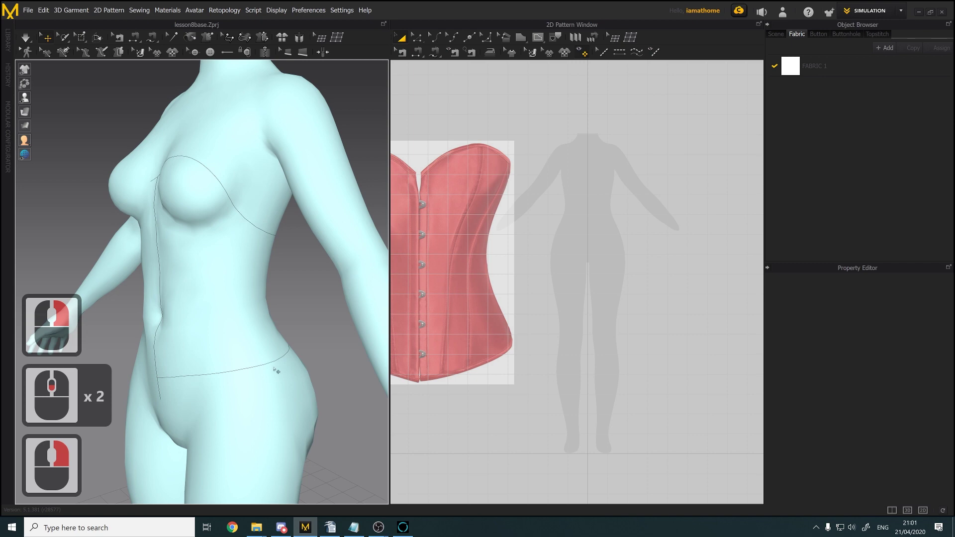
{"action": "right_click_drag", "start_coordinate": [275, 370], "coordinate": [339, 378]}
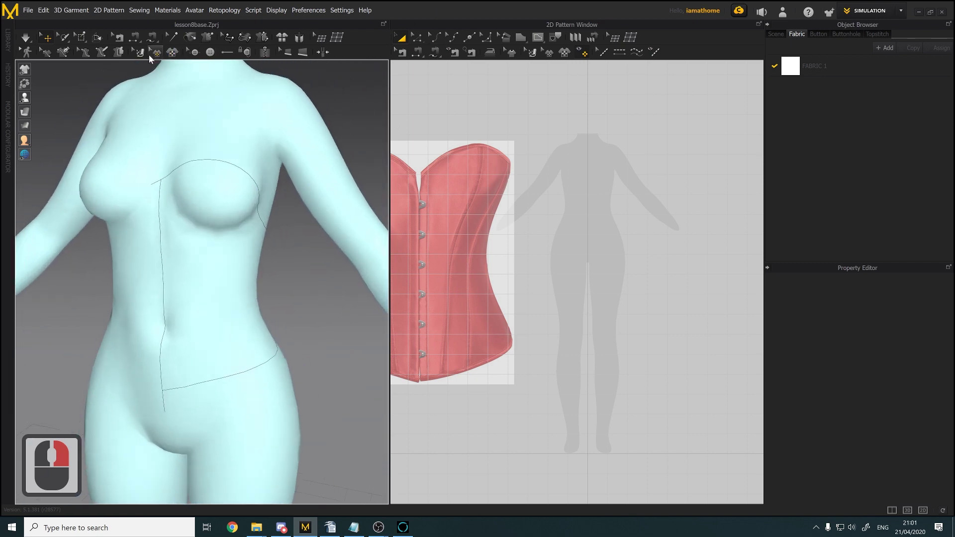
{"action": "left_click", "coordinate": [118, 52]}
{"action": "left_click", "coordinate": [214, 242]}
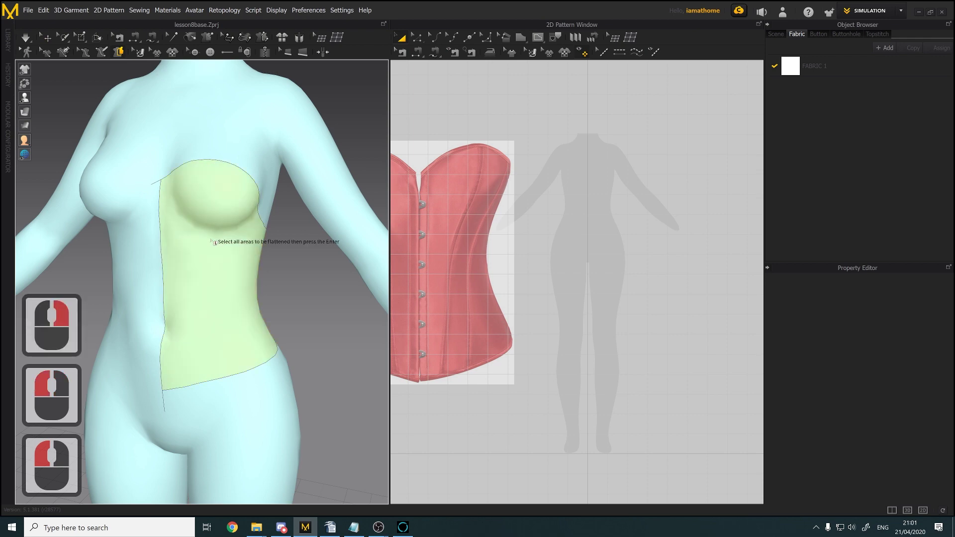
{"action": "key", "text": "Return"}
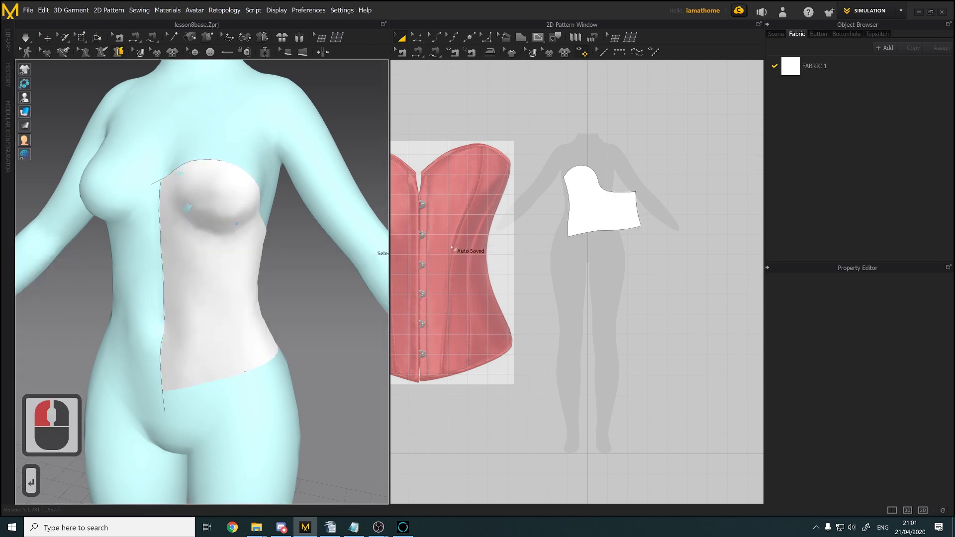
Move the flattened torso piece over the avatar silhouette, then delete it
{"action": "scroll", "coordinate": [552, 228], "scroll_direction": "up", "scroll_amount": 5}
{"action": "left_click", "coordinate": [552, 227]}
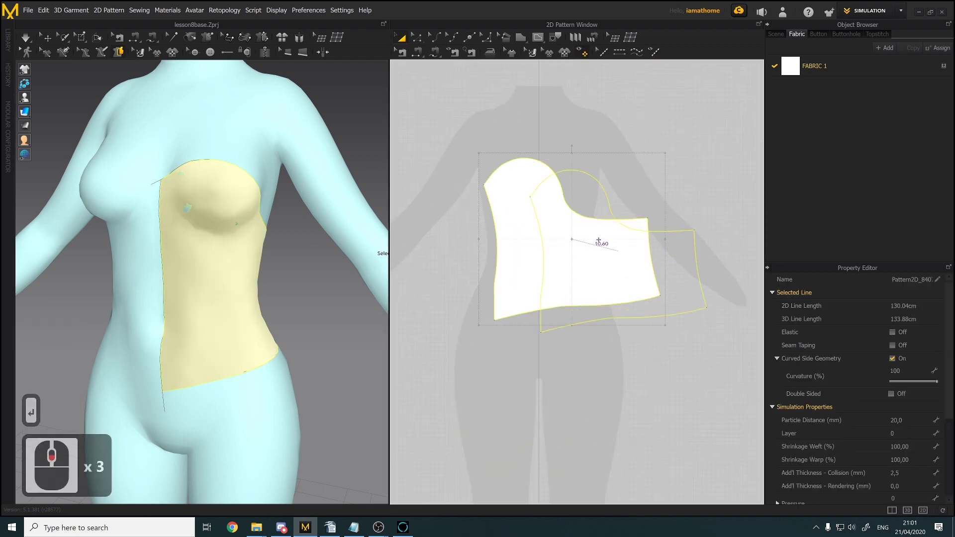
{"action": "scroll", "coordinate": [624, 249], "scroll_direction": "up", "scroll_amount": 2}
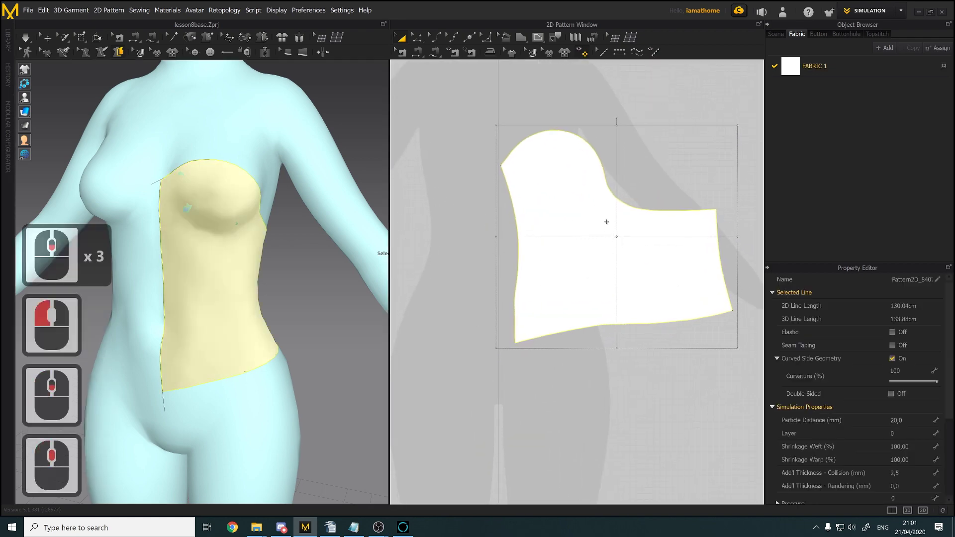
{"action": "left_click", "coordinate": [565, 382]}
{"action": "left_click", "coordinate": [545, 261]}
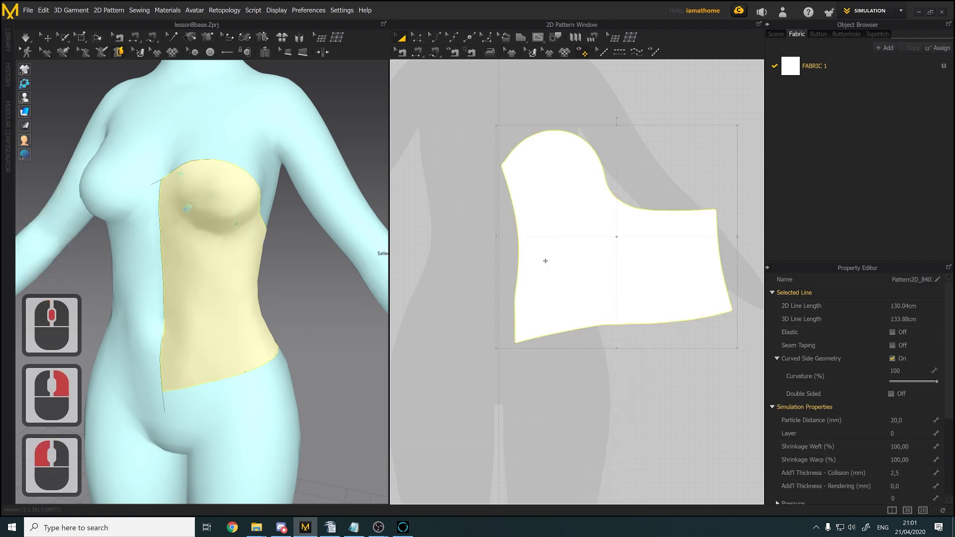
{"action": "key", "text": "Delete"}
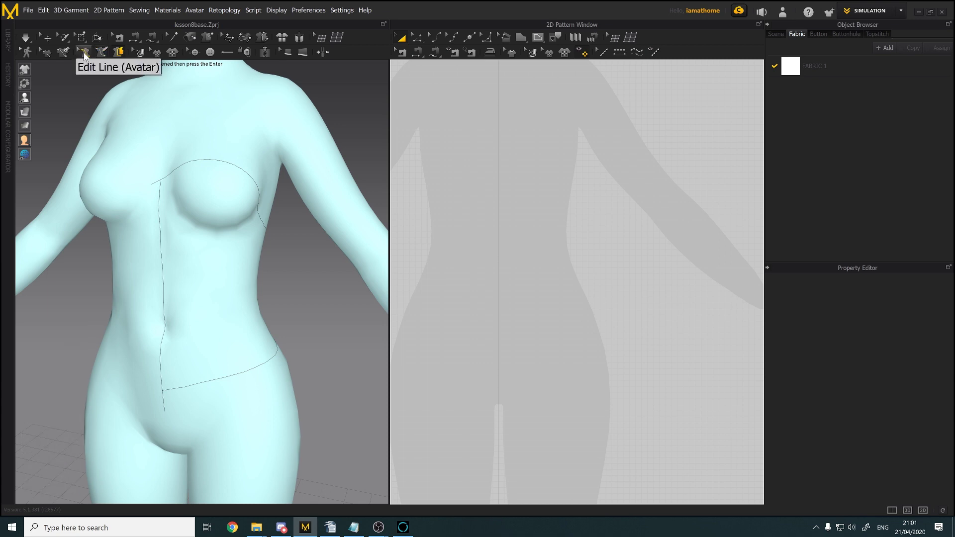
Set the avatar's centre front line to flatten as a straight line
{"action": "left_click", "coordinate": [84, 53]}
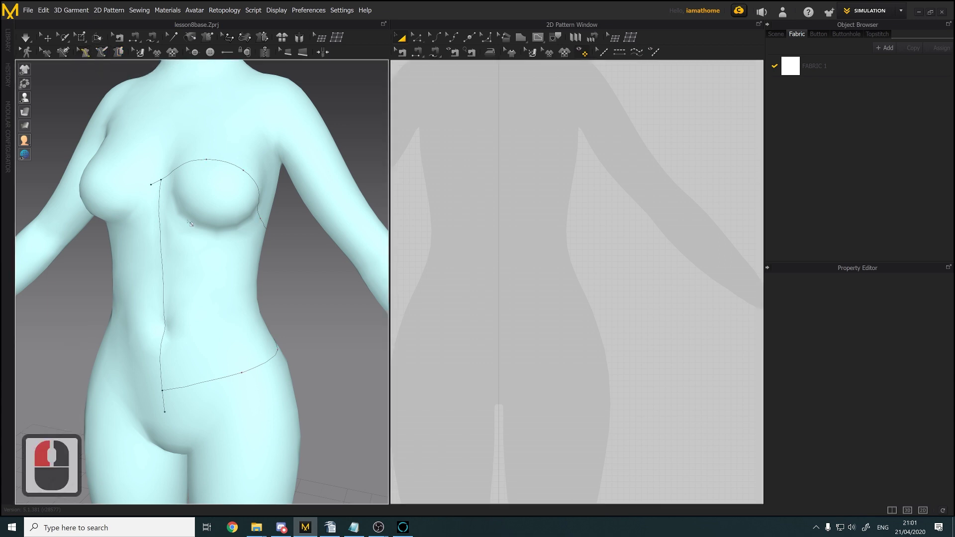
{"action": "left_click", "coordinate": [164, 250]}
{"action": "right_click", "coordinate": [164, 250]}
{"action": "left_click", "coordinate": [192, 294]}
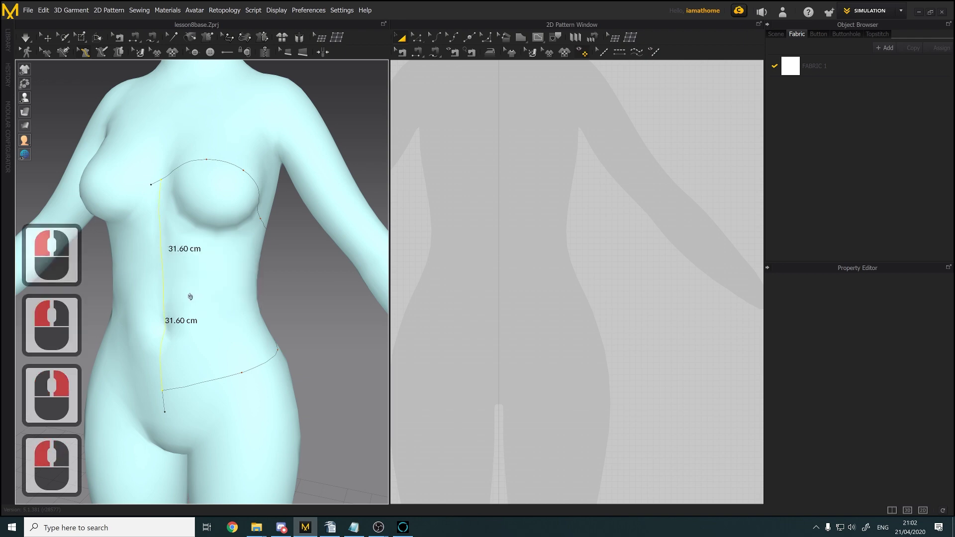
Set the avatar's centre back line to flatten as a straight line
{"action": "mouse_move", "coordinate": [241, 327]}
{"action": "right_mouse_down"}
{"action": "mouse_move", "coordinate": [229, 328]}
{"action": "mouse_move", "coordinate": [233, 319]}
{"action": "right_mouse_up"}
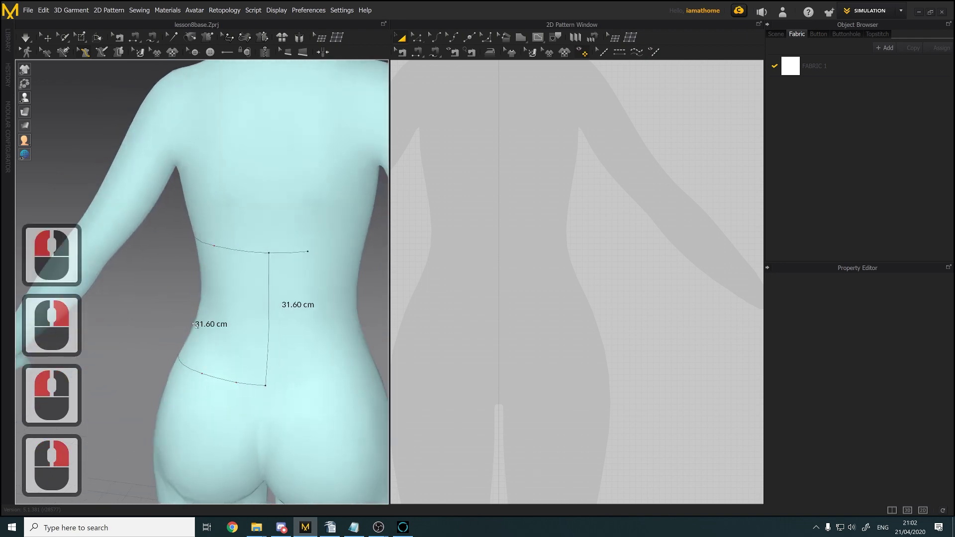
{"action": "left_click", "coordinate": [268, 304]}
{"action": "right_click", "coordinate": [269, 304]}
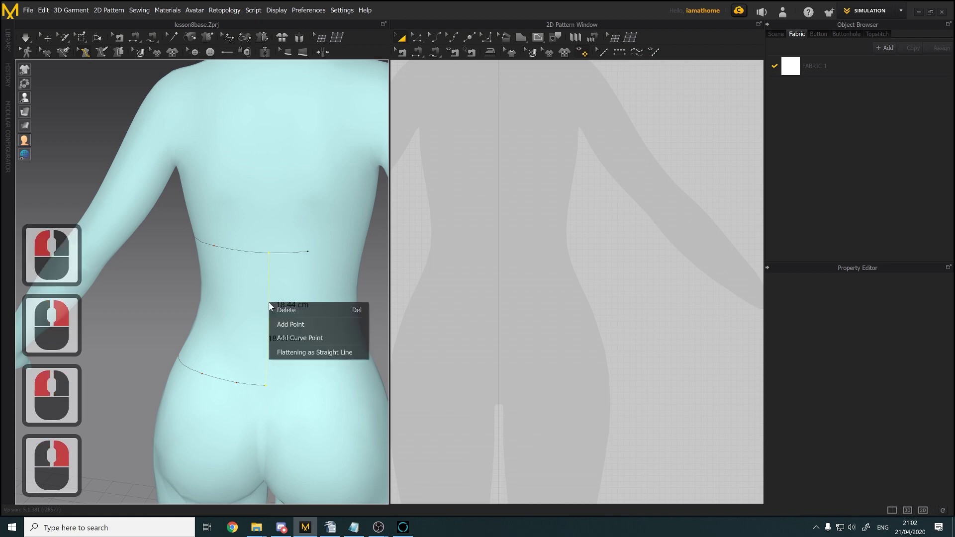
{"action": "left_click", "coordinate": [304, 352]}
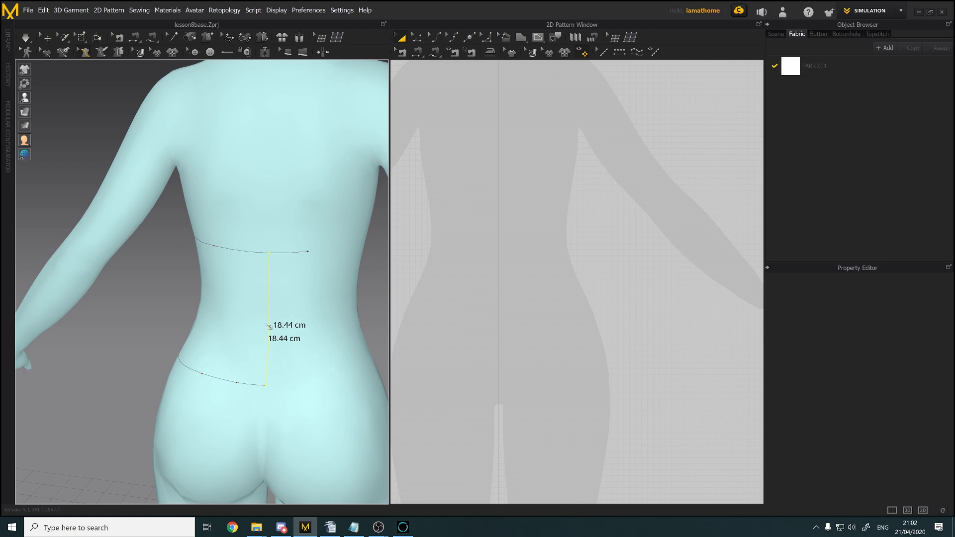
Check the Flattening as Straight Line option on the avatar's centre back line
{"action": "right_click_drag", "start_coordinate": [296, 366], "coordinate": [303, 367]}
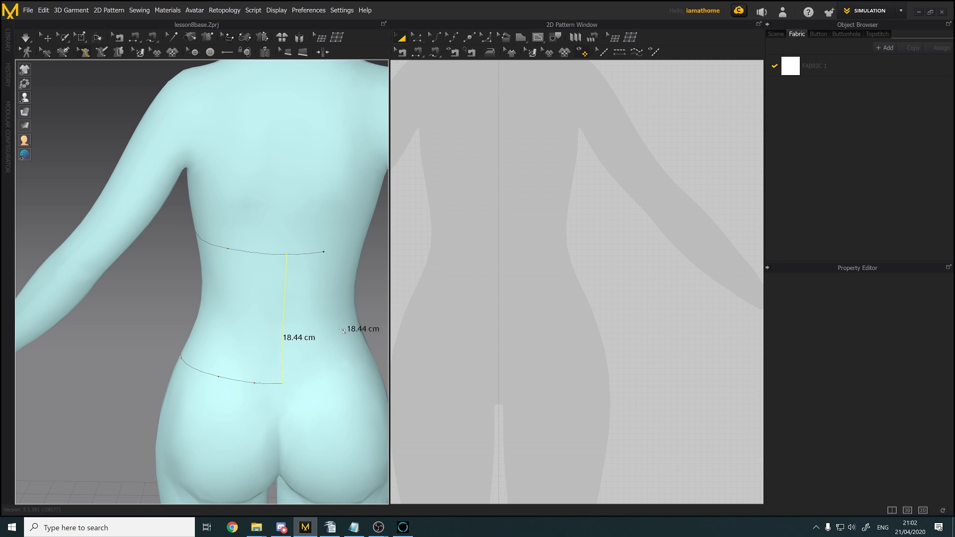
{"action": "scroll", "coordinate": [332, 325], "scroll_direction": "up", "scroll_amount": 2}
{"action": "middle_click_drag", "start_coordinate": [333, 325], "coordinate": [294, 313]}
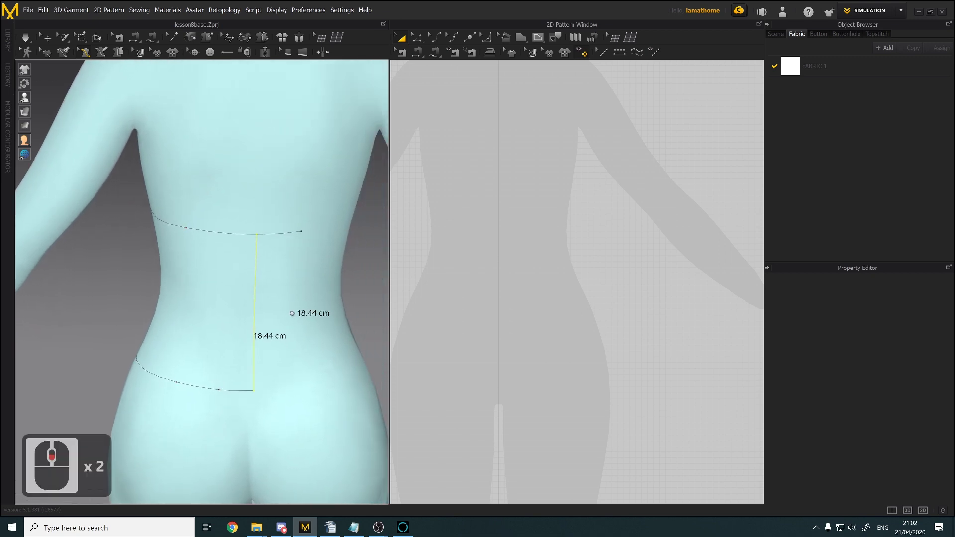
{"action": "scroll", "coordinate": [293, 314], "scroll_direction": "up", "scroll_amount": 2}
{"action": "scroll", "coordinate": [292, 315], "scroll_direction": "down", "scroll_amount": 2}
{"action": "right_click_drag", "start_coordinate": [292, 316], "coordinate": [264, 291]}
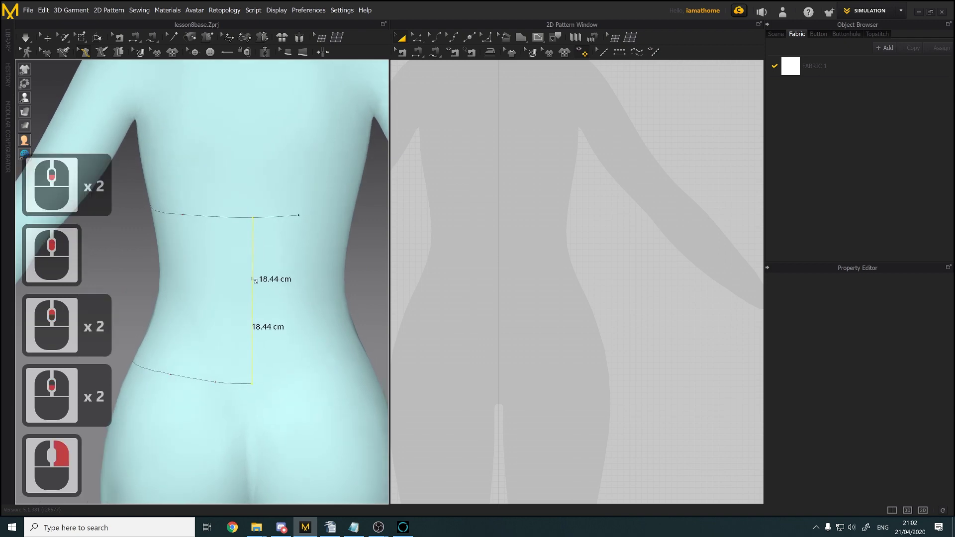
{"action": "right_click", "coordinate": [252, 279]}
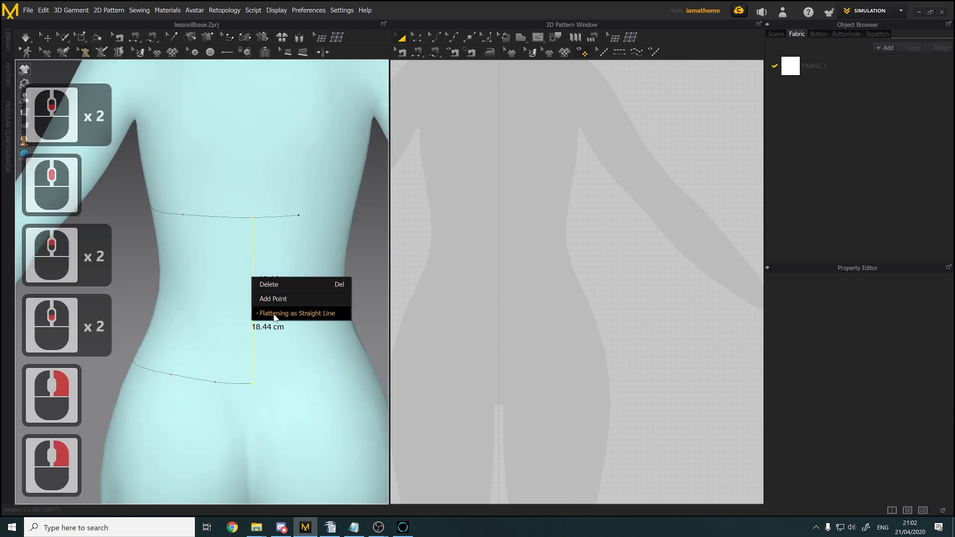
Flatten the outlined left torso area again, using the straight centre front and back lines
{"action": "right_click_drag", "start_coordinate": [252, 369], "coordinate": [359, 384]}
{"action": "left_click", "coordinate": [165, 267]}
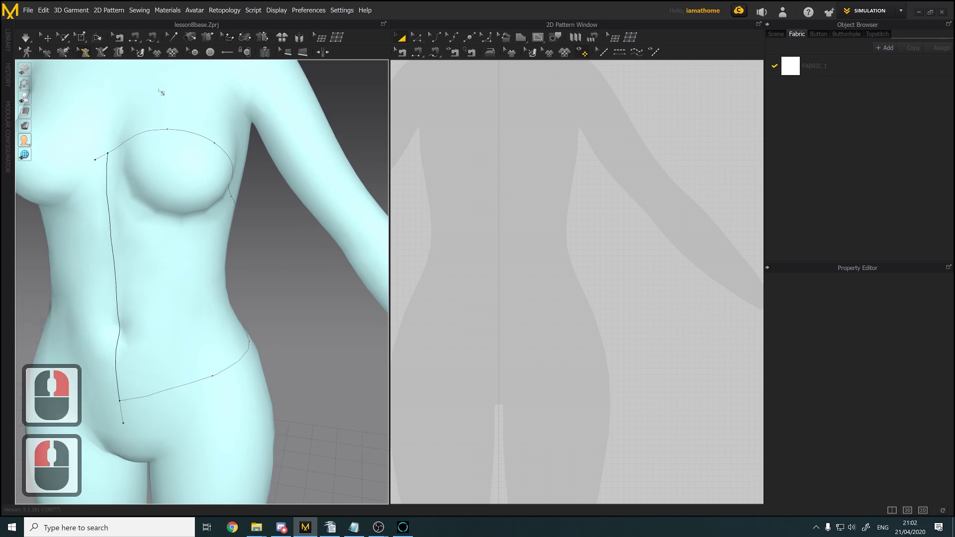
{"action": "left_click", "coordinate": [119, 51]}
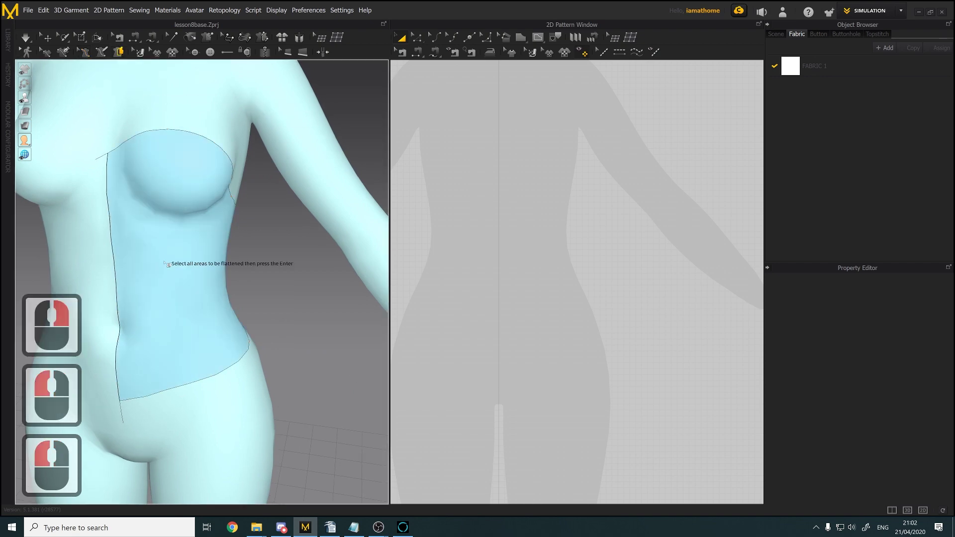
{"action": "left_click", "coordinate": [170, 264]}
{"action": "scroll", "coordinate": [221, 313], "scroll_direction": "down", "scroll_amount": 3}
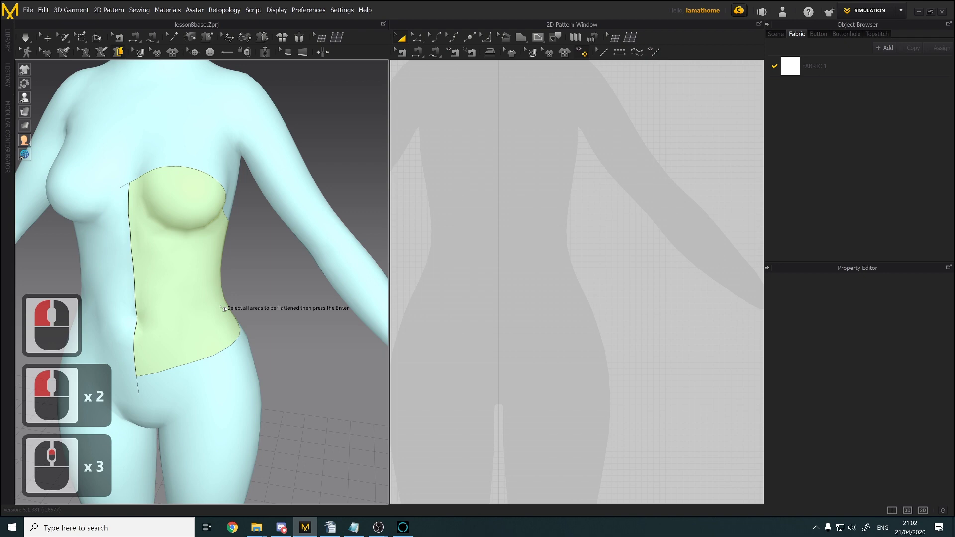
{"action": "key", "text": "Return"}
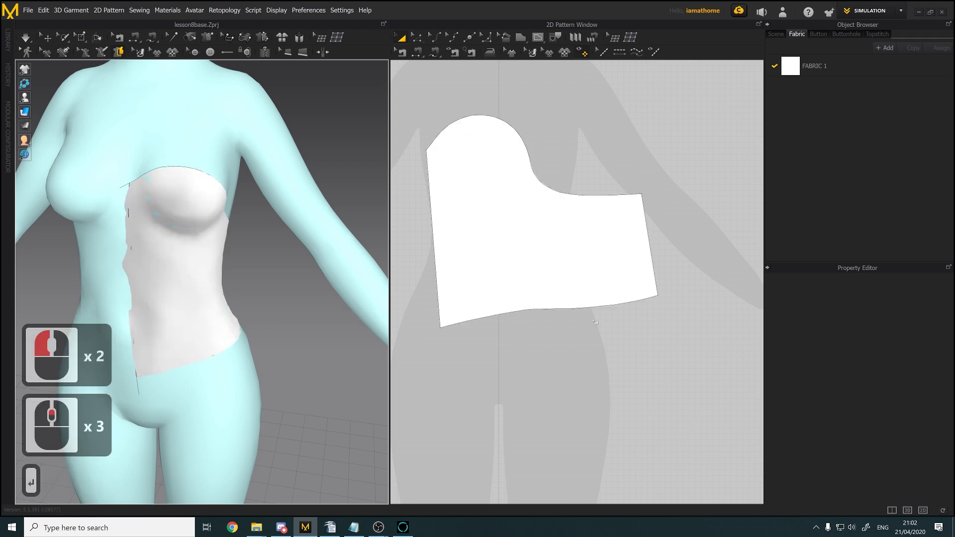
Move the new torso pattern piece to the avatar silhouette's left side, clear of the centre line
{"action": "scroll", "coordinate": [660, 367], "scroll_direction": "up", "scroll_amount": 2}
{"action": "scroll", "coordinate": [659, 367], "scroll_direction": "down", "scroll_amount": 1}
{"action": "scroll", "coordinate": [660, 368], "scroll_direction": "down", "scroll_amount": 4}
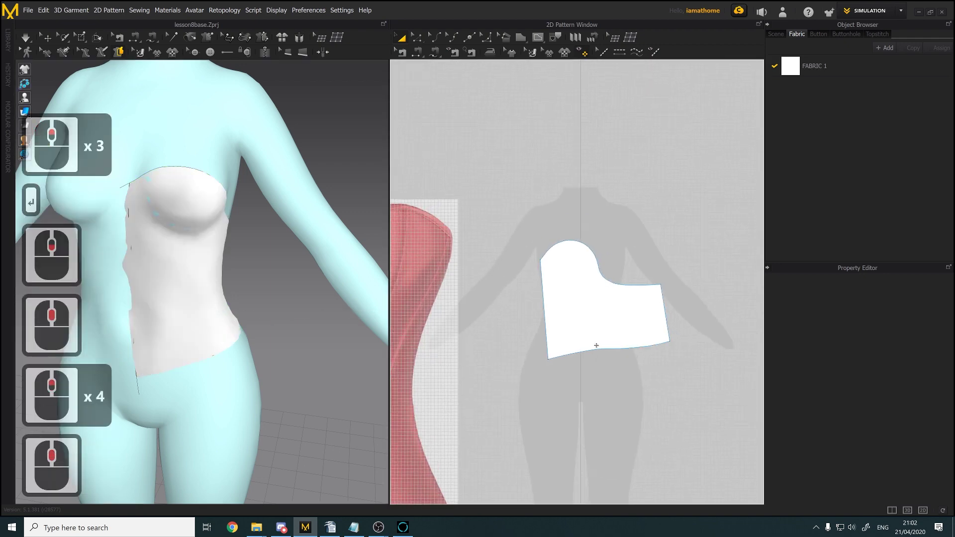
{"action": "left_click_drag", "start_coordinate": [563, 300], "coordinate": [622, 297]}
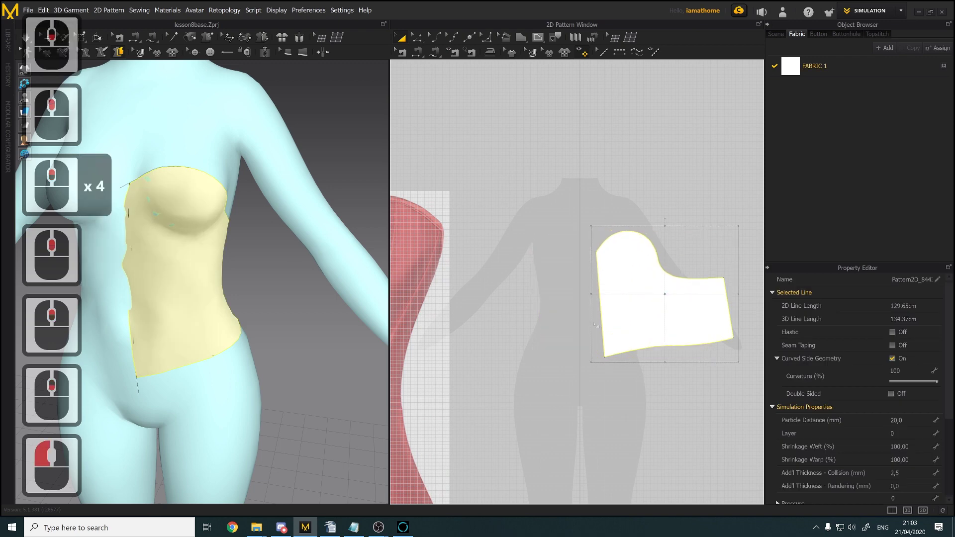
{"action": "middle_click_drag", "start_coordinate": [595, 324], "coordinate": [534, 347]}
{"action": "left_click", "coordinate": [577, 343]}
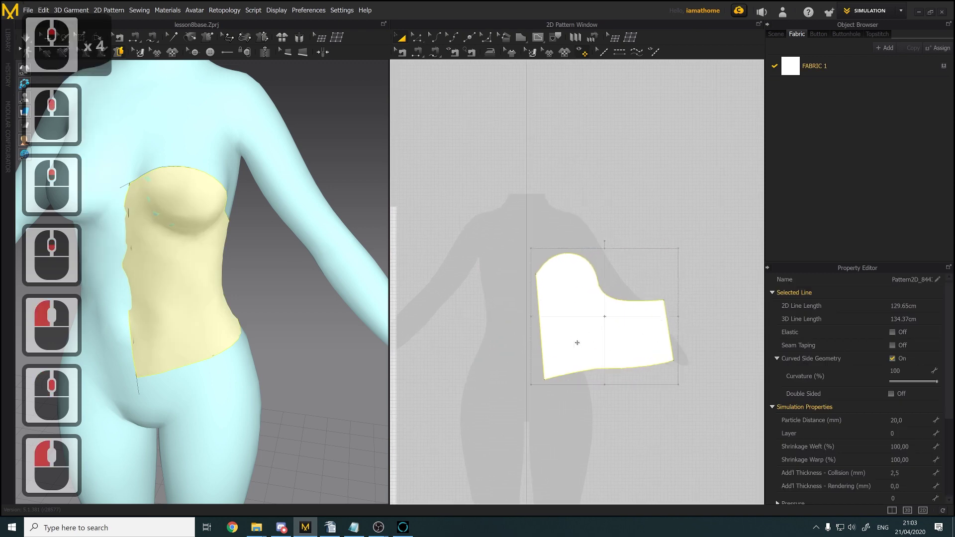
Rotate the torso piece so its centre front edge aligns with the Y-axis, and place it beside the silhouette's centre line
{"action": "scroll", "coordinate": [558, 326], "scroll_direction": "up", "scroll_amount": 2}
{"action": "right_click", "coordinate": [557, 324]}
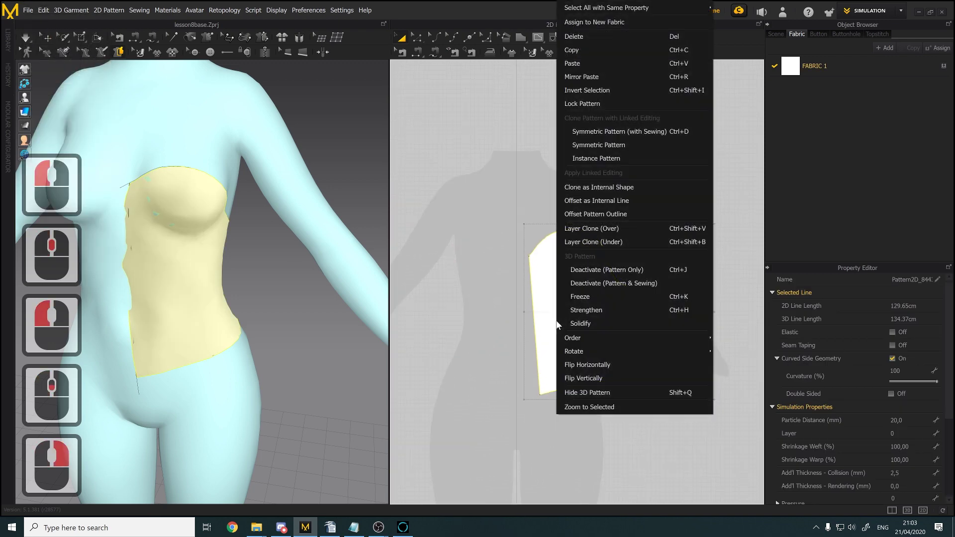
{"action": "mouse_move", "coordinate": [617, 353]}
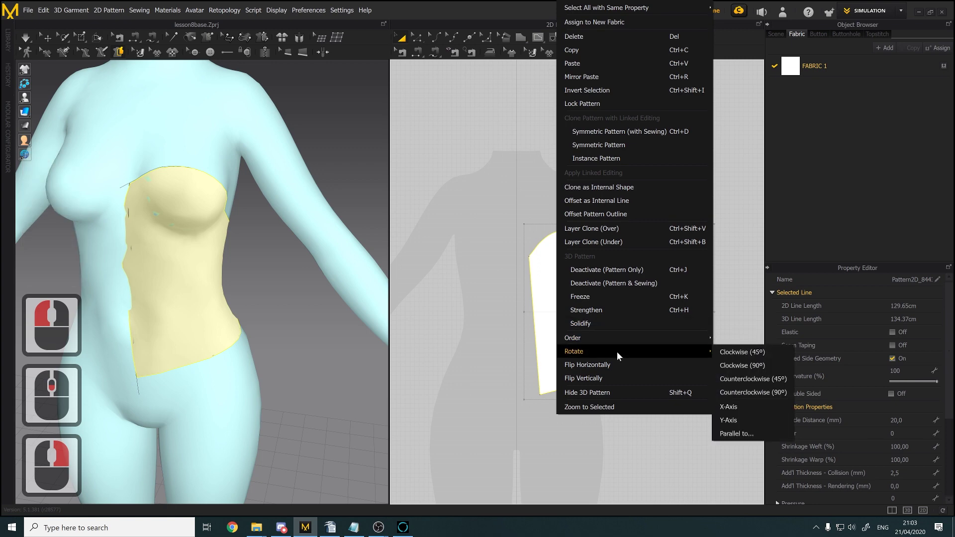
{"action": "left_click", "coordinate": [733, 422]}
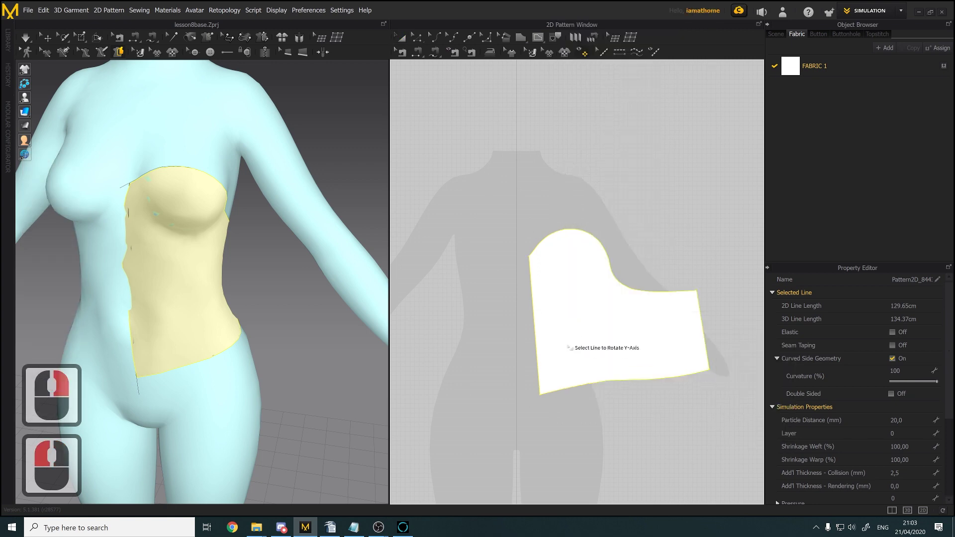
{"action": "left_click", "coordinate": [542, 327]}
{"action": "left_click_drag", "start_coordinate": [542, 327], "coordinate": [533, 290]}
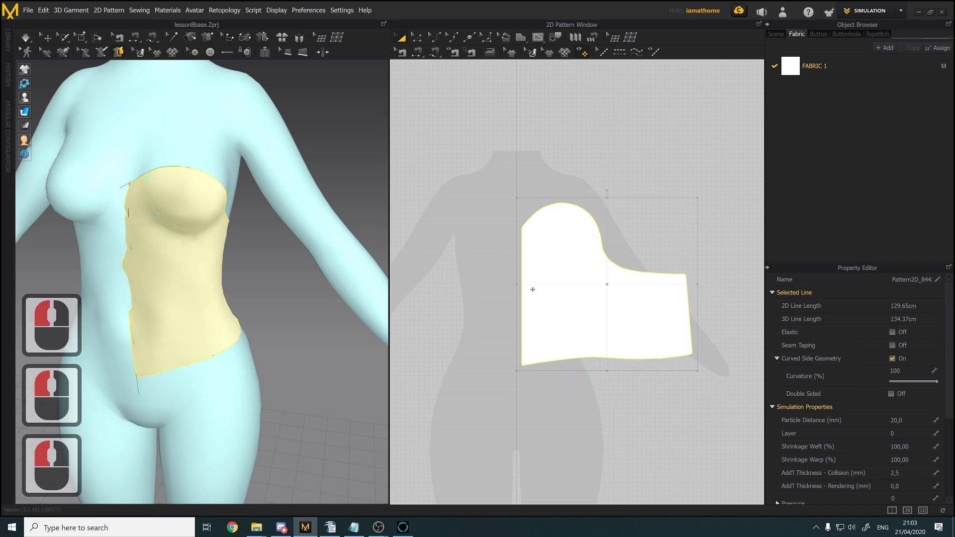
Convert the curved bottom edge of the torso pattern piece into a straight line
{"action": "left_click", "coordinate": [414, 43]}
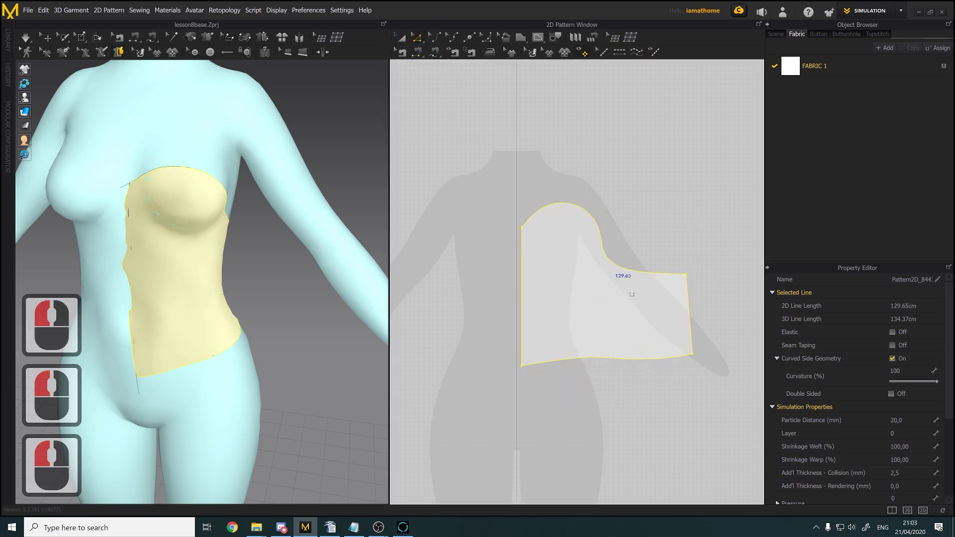
{"action": "left_click", "coordinate": [627, 388]}
{"action": "left_click", "coordinate": [623, 359]}
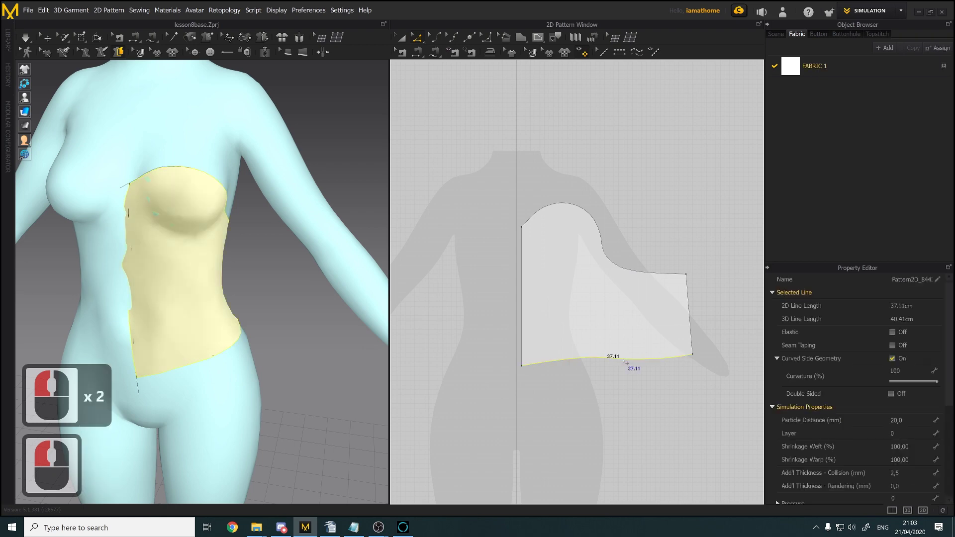
{"action": "right_click", "coordinate": [622, 359]}
{"action": "left_click", "coordinate": [657, 378]}
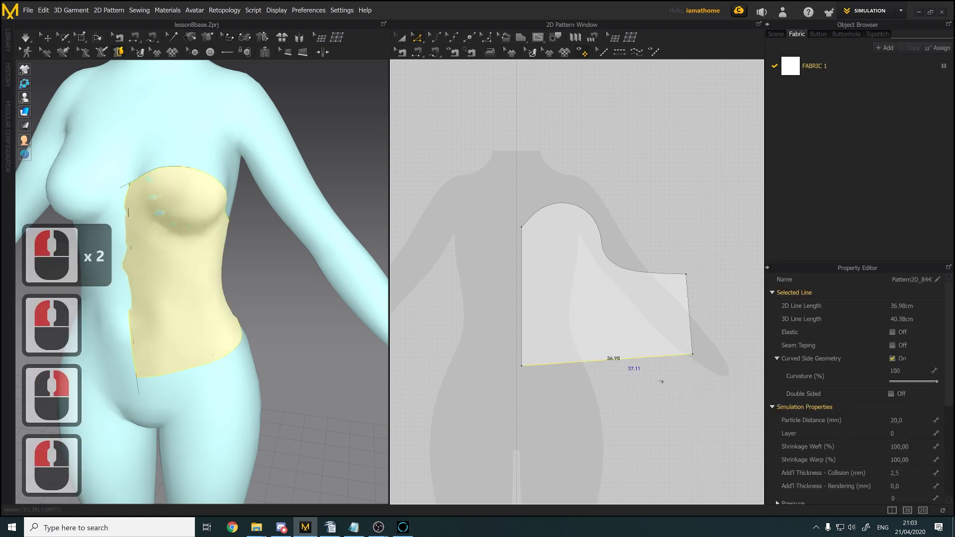
Clone the torso piece as a symmetric pattern with sewing and place the copy mirrored across the centre line
{"action": "left_click", "coordinate": [643, 371]}
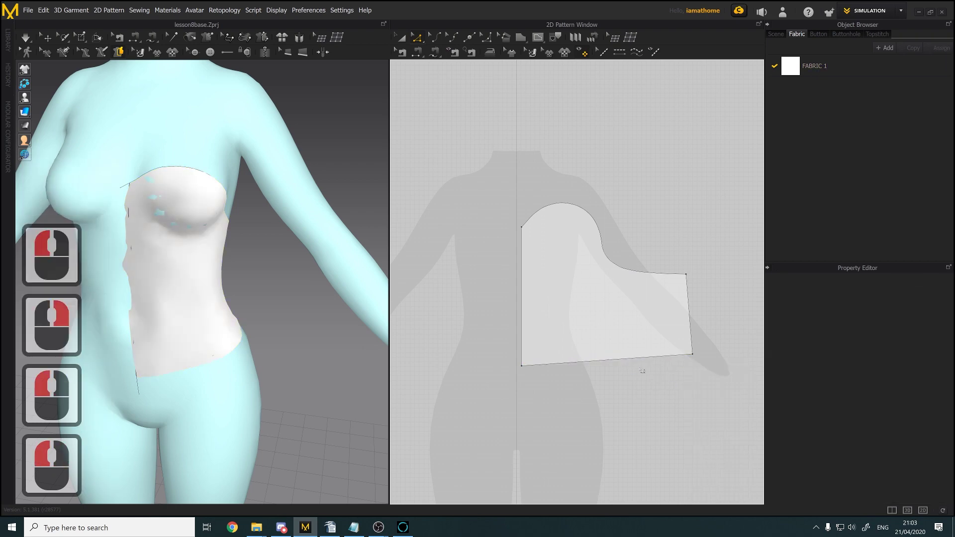
{"action": "left_click", "coordinate": [404, 38]}
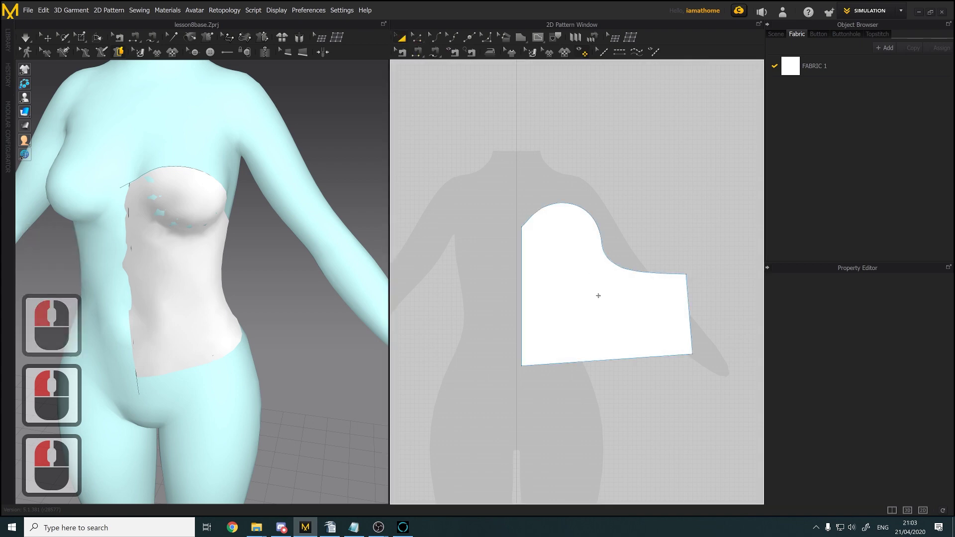
{"action": "left_click", "coordinate": [598, 295]}
{"action": "right_click", "coordinate": [599, 296]}
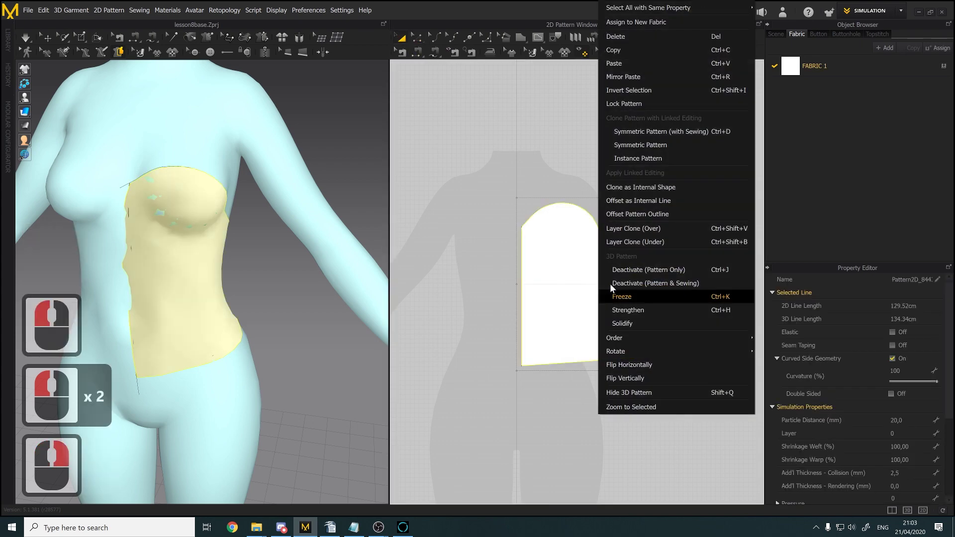
{"action": "left_click", "coordinate": [680, 130]}
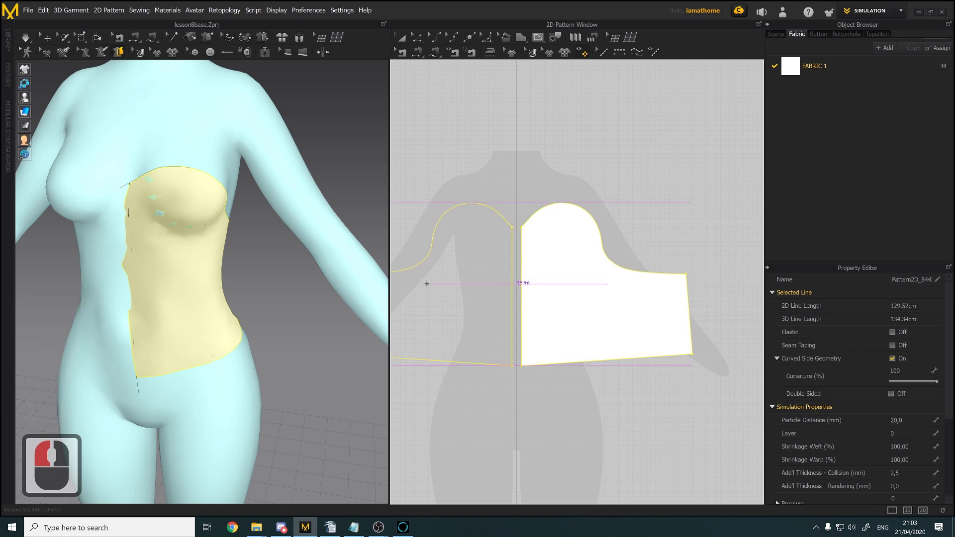
{"action": "left_click", "coordinate": [427, 283]}
Move the mirrored piece on the avatar sideways until its centre front edge meets the original piece
{"action": "scroll", "coordinate": [190, 304], "scroll_direction": "up", "scroll_amount": 3}
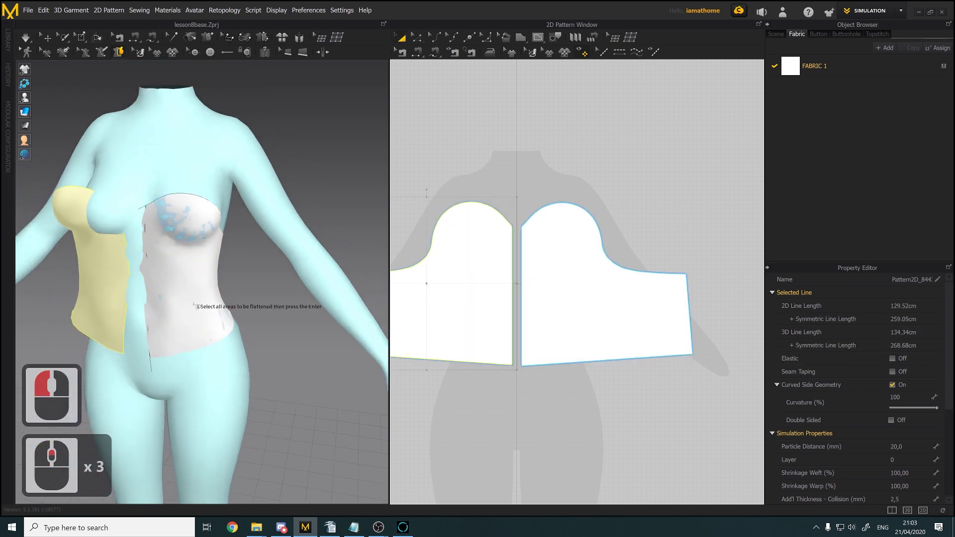
{"action": "middle_click_drag", "start_coordinate": [186, 303], "coordinate": [271, 296]}
{"action": "right_click", "coordinate": [271, 295]}
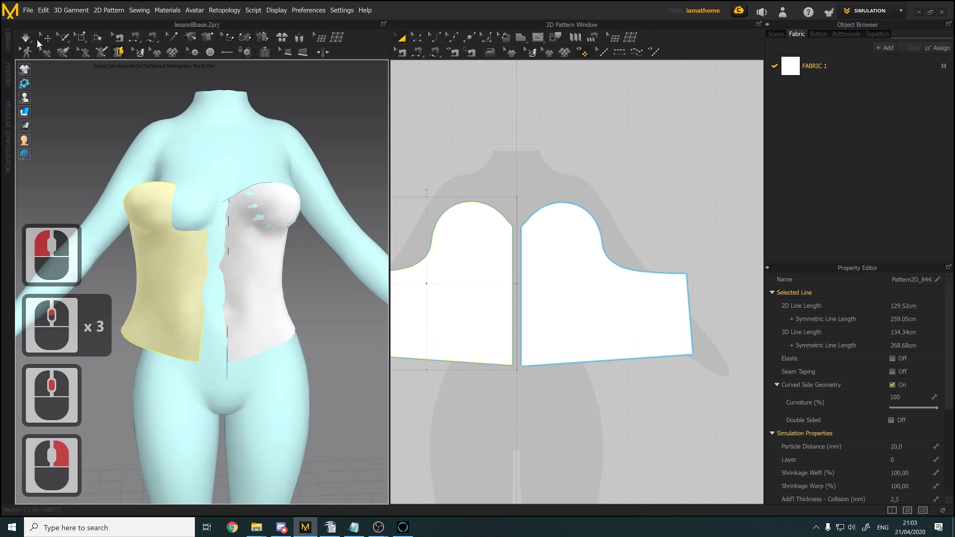
{"action": "left_click", "coordinate": [46, 38]}
{"action": "left_click_drag", "start_coordinate": [187, 294], "coordinate": [209, 291]}
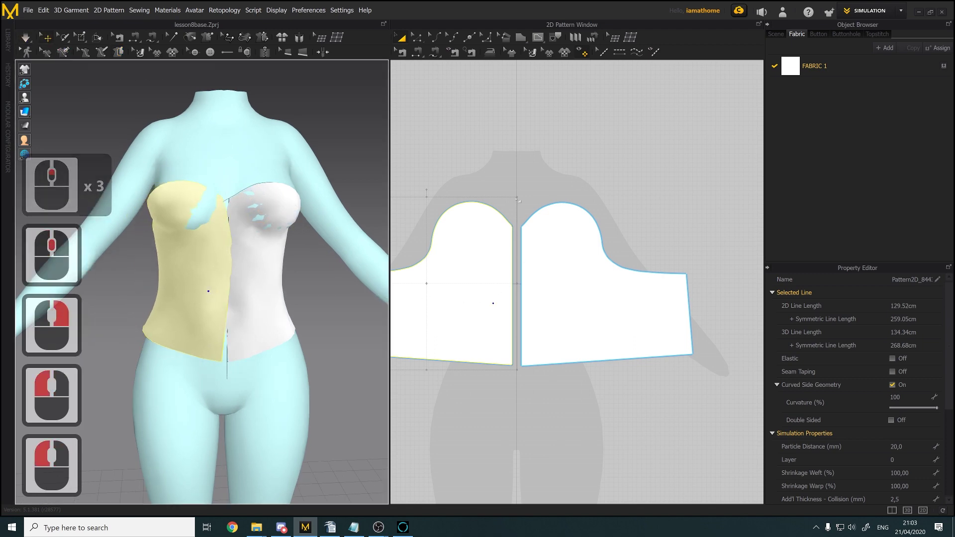
Sew the two torso pieces together along their centre front and centre back edges
{"action": "left_click", "coordinate": [416, 52]}
{"action": "left_click", "coordinate": [515, 252]}
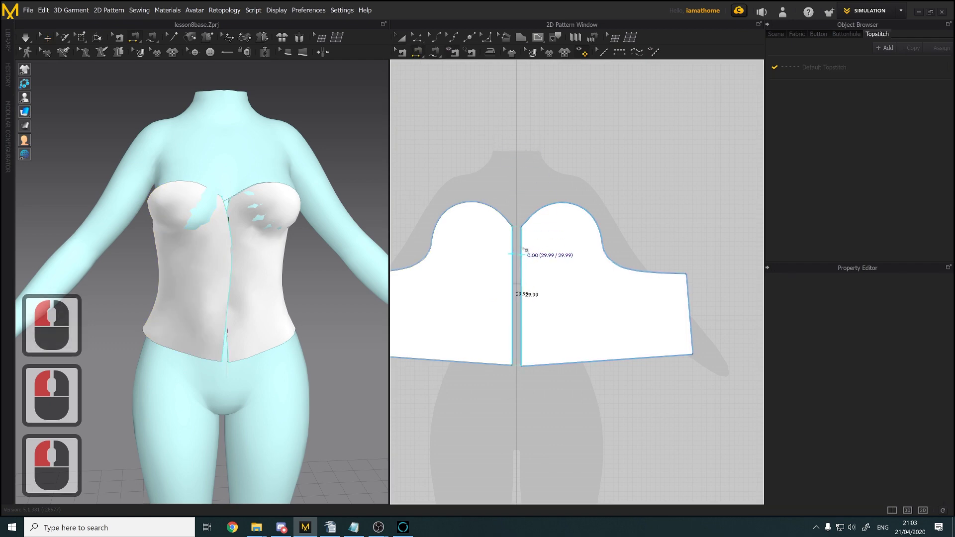
{"action": "left_click", "coordinate": [521, 254]}
{"action": "middle_click_drag", "start_coordinate": [586, 284], "coordinate": [643, 259]}
{"action": "left_click", "coordinate": [736, 250]}
{"action": "middle_click_drag", "start_coordinate": [536, 259], "coordinate": [580, 262]}
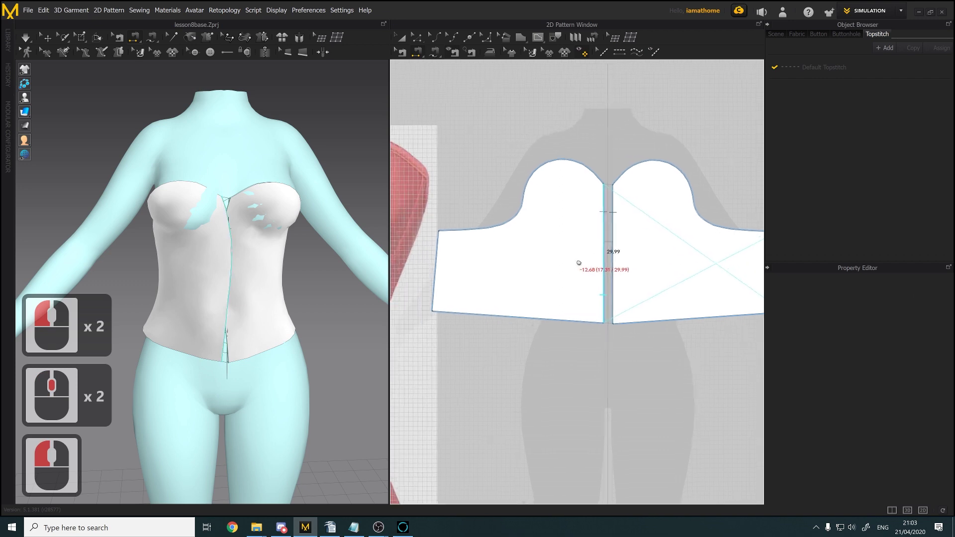
{"action": "left_click", "coordinate": [444, 246]}
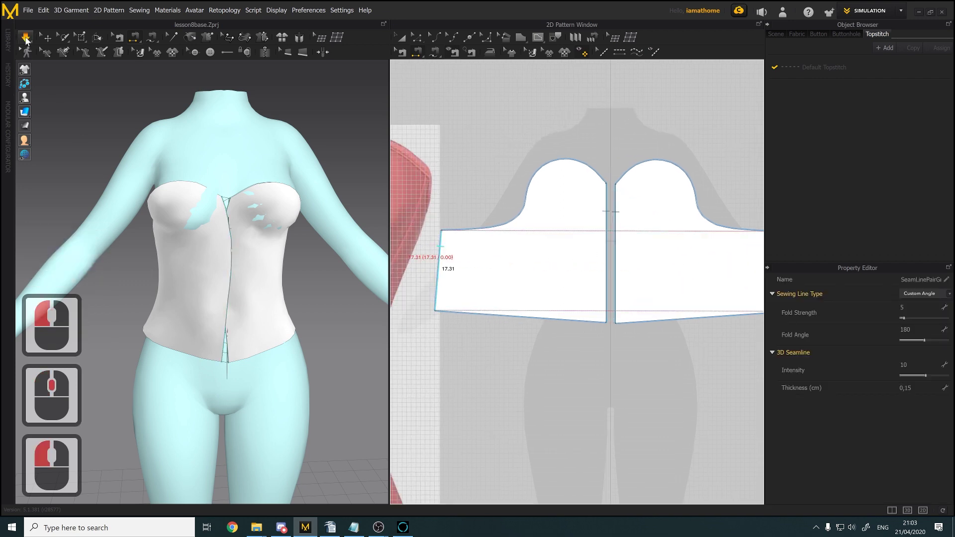
Simulate the sewn corset so it closes around the avatar, and stop the simulation
{"action": "left_click", "coordinate": [25, 37]}
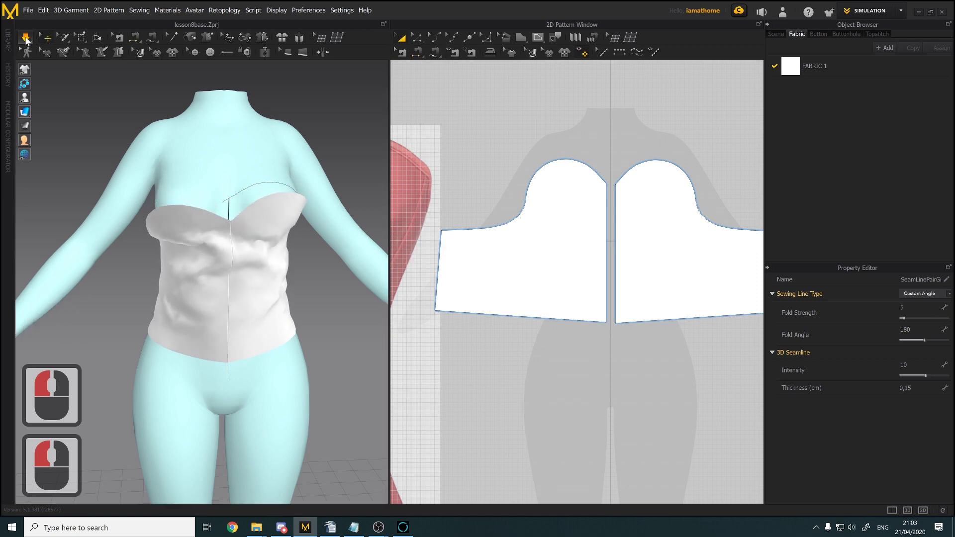
{"action": "left_click", "coordinate": [27, 41]}
{"action": "scroll", "coordinate": [270, 276], "scroll_direction": "up", "scroll_amount": 2}
{"action": "mouse_move", "coordinate": [270, 276]}
{"action": "right_mouse_down"}
{"action": "mouse_move", "coordinate": [172, 273]}
{"action": "mouse_move", "coordinate": [264, 275]}
{"action": "right_mouse_up"}
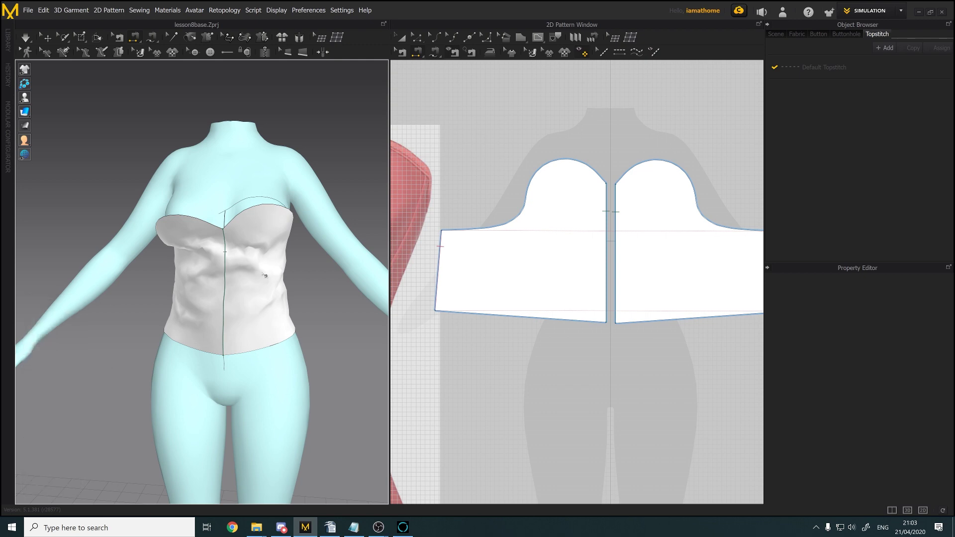
{"action": "left_click", "coordinate": [292, 221]}
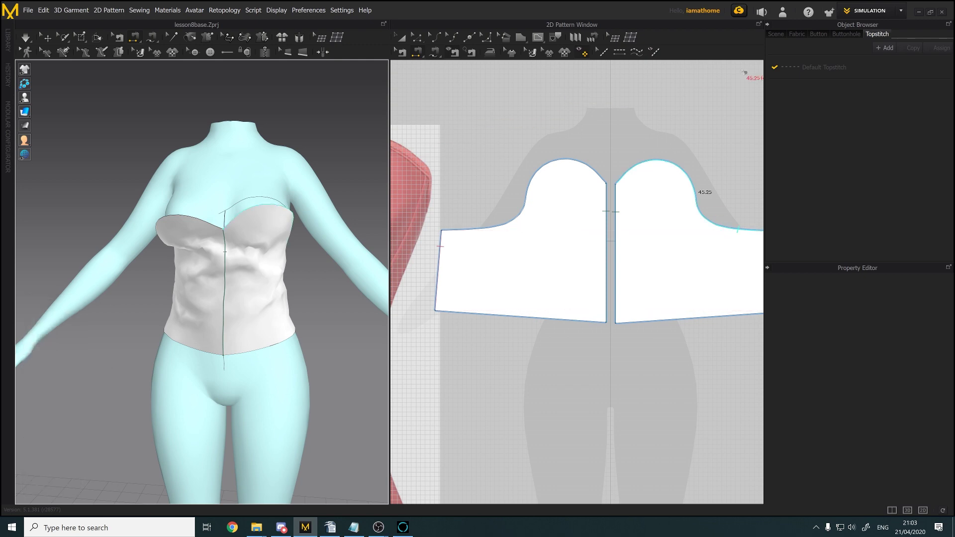
Apply the Trim_Full_Grain_Leather physical preset to FABRIC 1 and simulate the corset with it
{"action": "left_click", "coordinate": [776, 34]}
{"action": "left_click", "coordinate": [797, 34]}
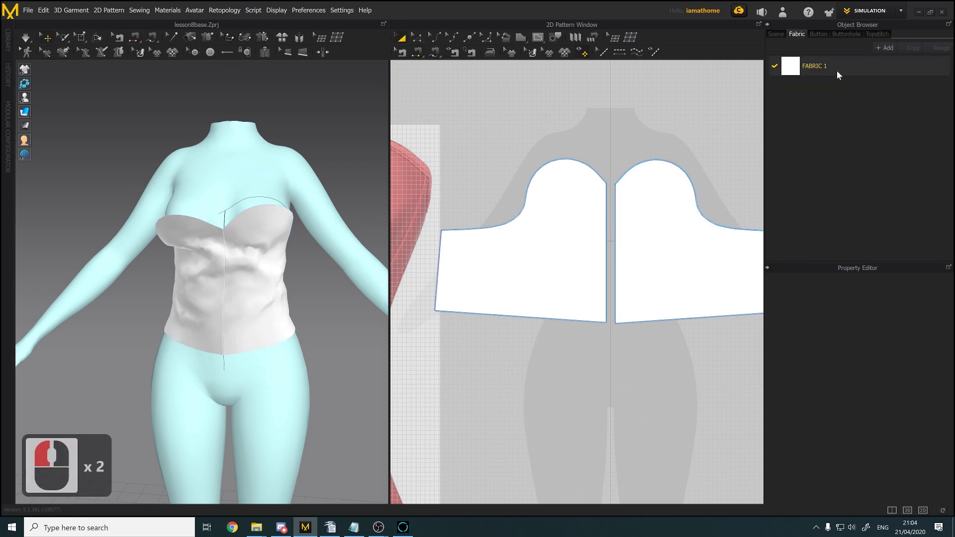
{"action": "left_click", "coordinate": [837, 71]}
{"action": "left_click", "coordinate": [890, 470]}
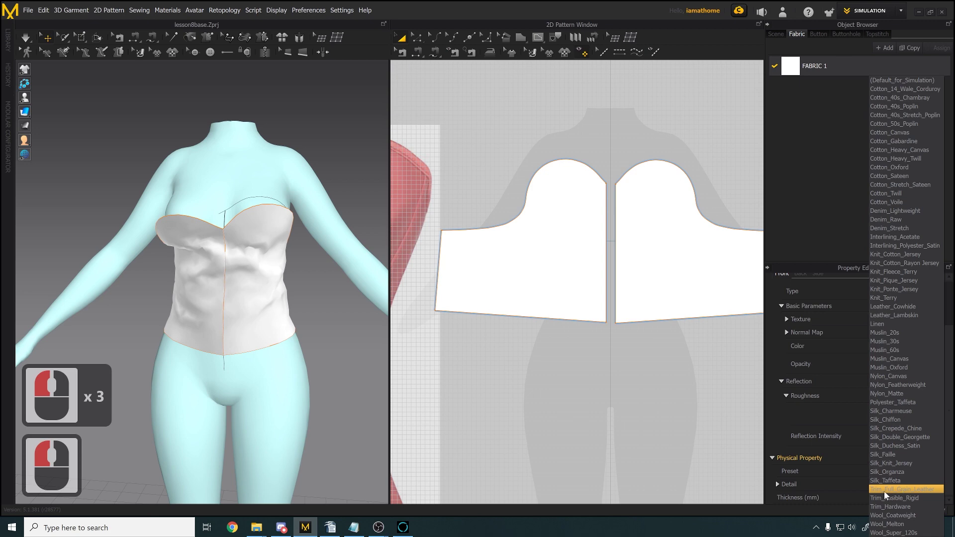
{"action": "left_click", "coordinate": [926, 490]}
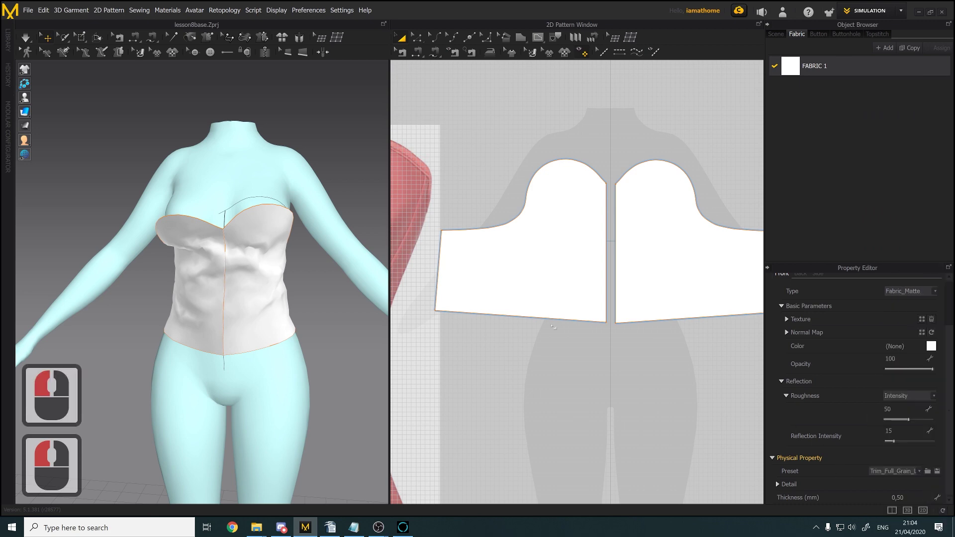
{"action": "left_click", "coordinate": [25, 37]}
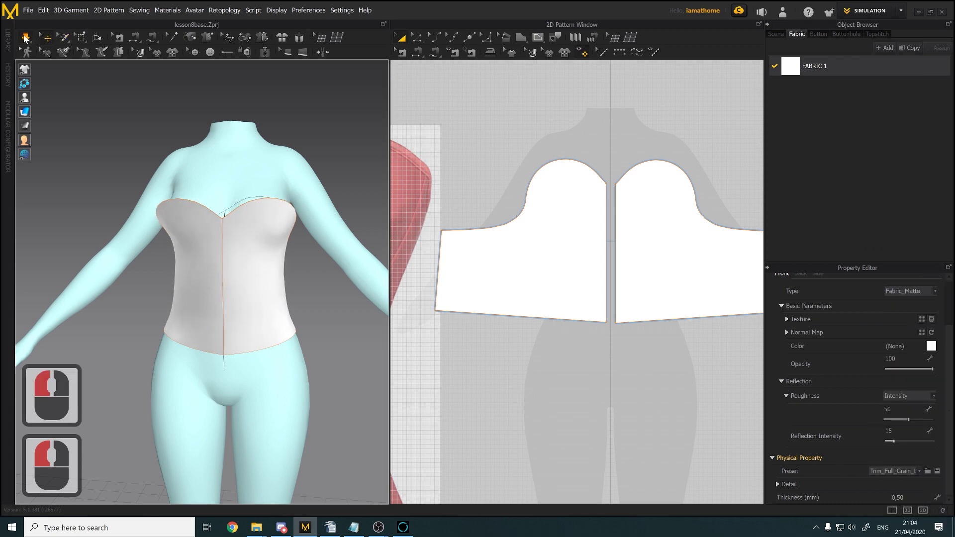
{"action": "right_click_drag", "start_coordinate": [246, 281], "coordinate": [226, 218]}
{"action": "scroll", "coordinate": [265, 209], "scroll_direction": "up", "scroll_amount": 2}
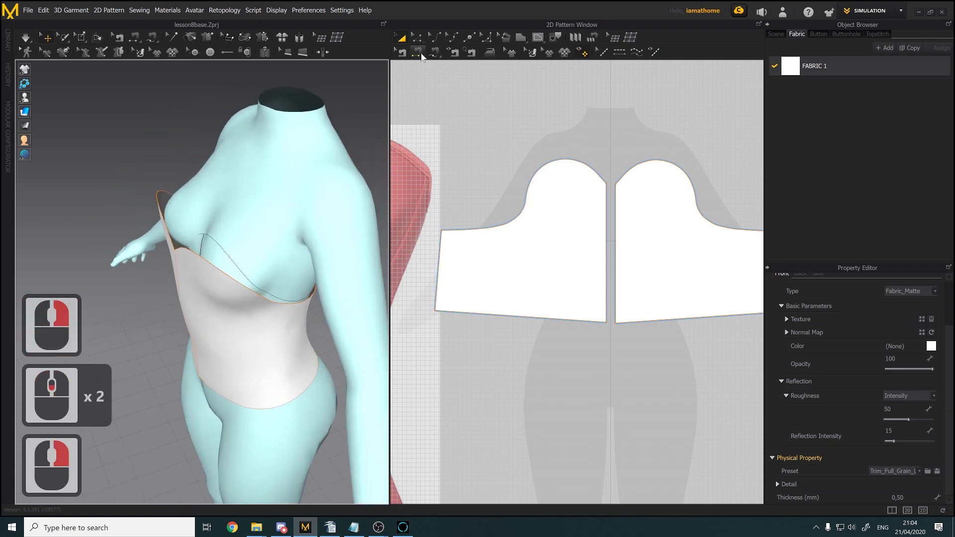
Turn on elastic for the curved top edge of the torso pattern piece
{"action": "left_click", "coordinate": [417, 39]}
{"action": "left_click", "coordinate": [658, 165]}
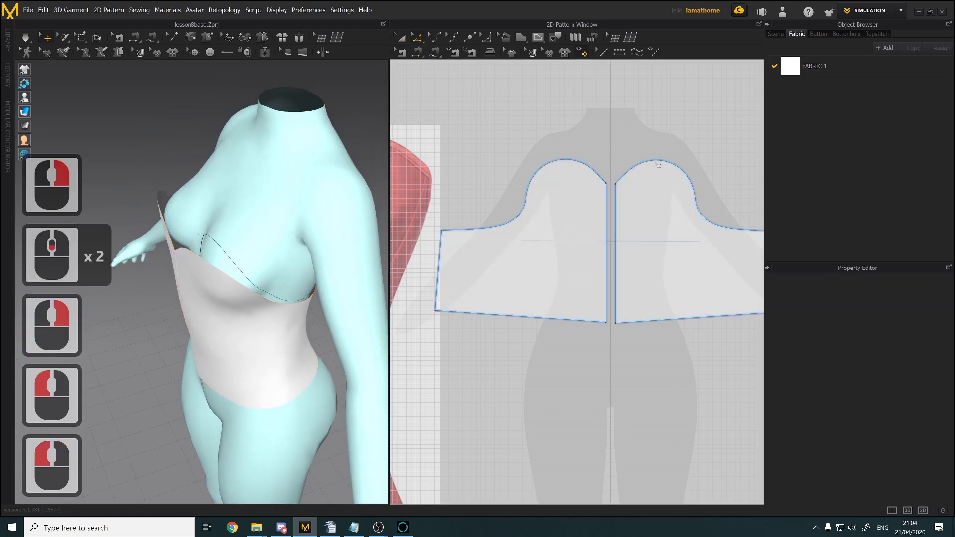
{"action": "left_click", "coordinate": [658, 164]}
{"action": "middle_click_drag", "start_coordinate": [681, 169], "coordinate": [513, 152]}
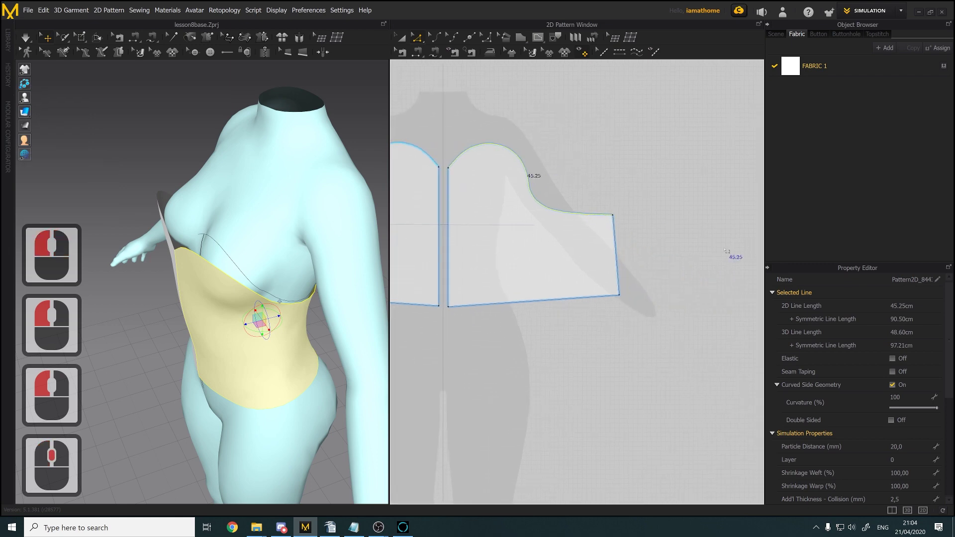
{"action": "left_click", "coordinate": [891, 358]}
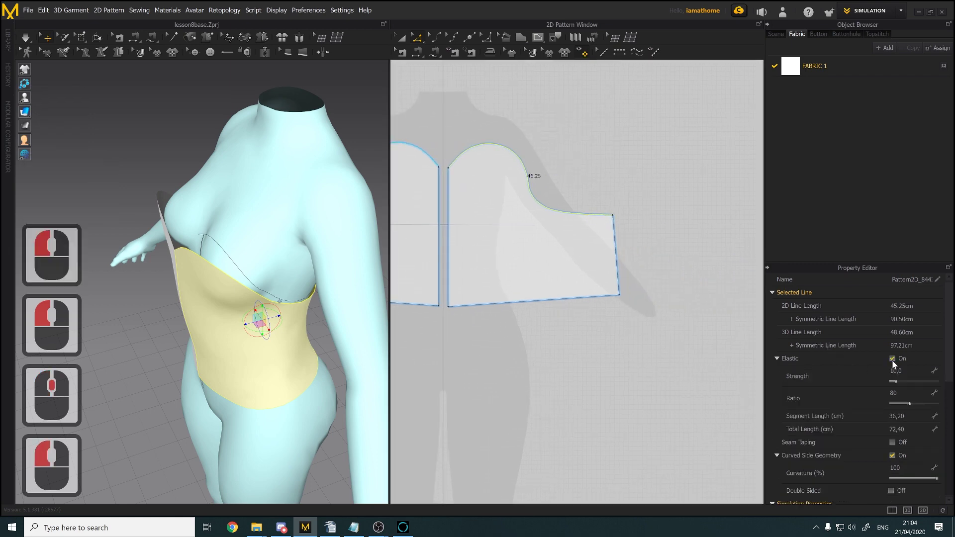
Simulate the corset with the elastic top edge and pull both halves up over the bust
{"action": "right_click_drag", "start_coordinate": [275, 219], "coordinate": [300, 201]}
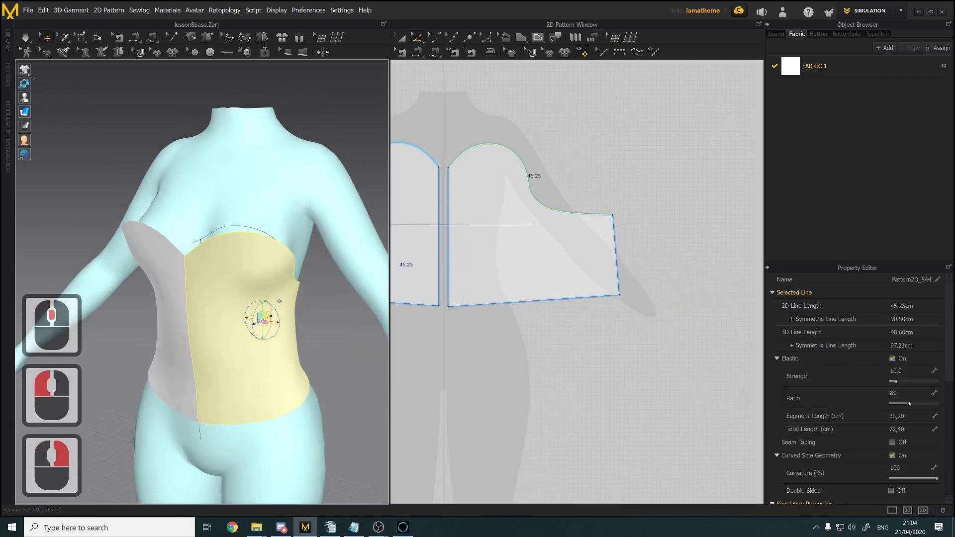
{"action": "left_click", "coordinate": [26, 37]}
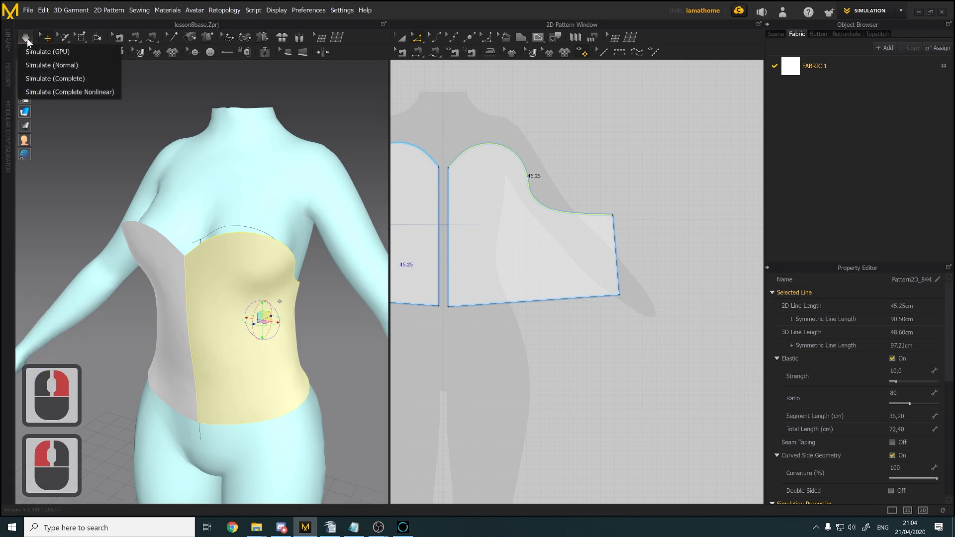
{"action": "left_click", "coordinate": [26, 38]}
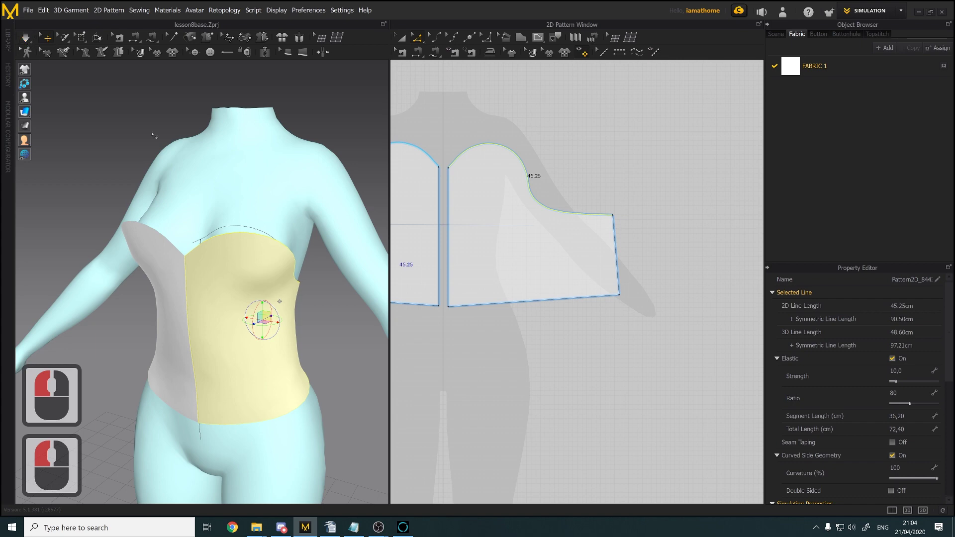
{"action": "left_click", "coordinate": [25, 38]}
{"action": "right_click_drag", "start_coordinate": [271, 264], "coordinate": [279, 196]}
{"action": "left_click", "coordinate": [227, 237]}
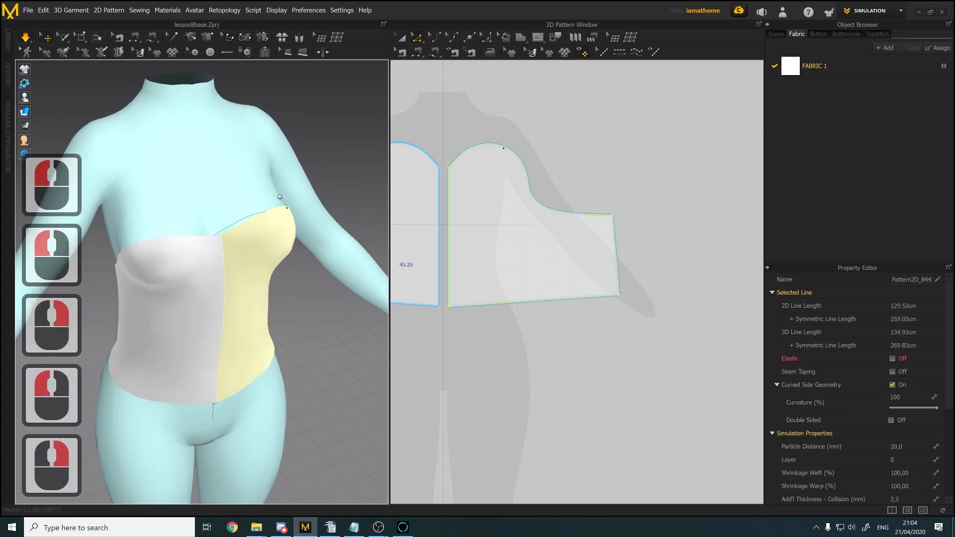
{"action": "middle_click_drag", "start_coordinate": [279, 196], "coordinate": [308, 189]}
{"action": "right_click_drag", "start_coordinate": [308, 189], "coordinate": [219, 175]}
{"action": "left_click_drag", "start_coordinate": [173, 207], "coordinate": [183, 170]}
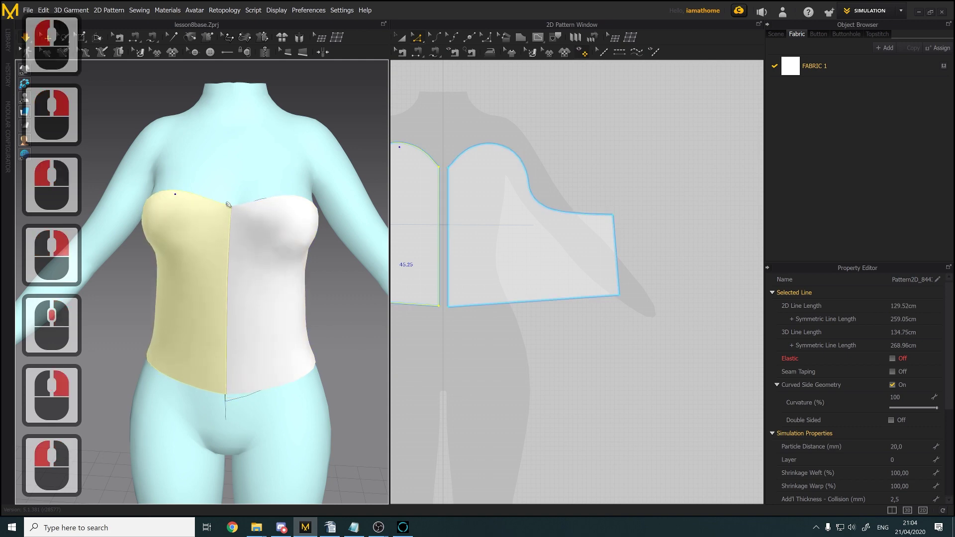
{"action": "left_click_drag", "start_coordinate": [298, 198], "coordinate": [286, 182]}
Examine the corset's fit around the avatar from several angles, and stop the simulation
{"action": "right_click_drag", "start_coordinate": [298, 208], "coordinate": [244, 233]}
{"action": "middle_click_drag", "start_coordinate": [244, 232], "coordinate": [244, 223]}
{"action": "scroll", "coordinate": [244, 224], "scroll_direction": "up", "scroll_amount": 3}
{"action": "right_click_drag", "start_coordinate": [256, 222], "coordinate": [157, 215]}
{"action": "scroll", "coordinate": [233, 229], "scroll_direction": "up", "scroll_amount": 4}
{"action": "middle_click_drag", "start_coordinate": [157, 215], "coordinate": [215, 232]}
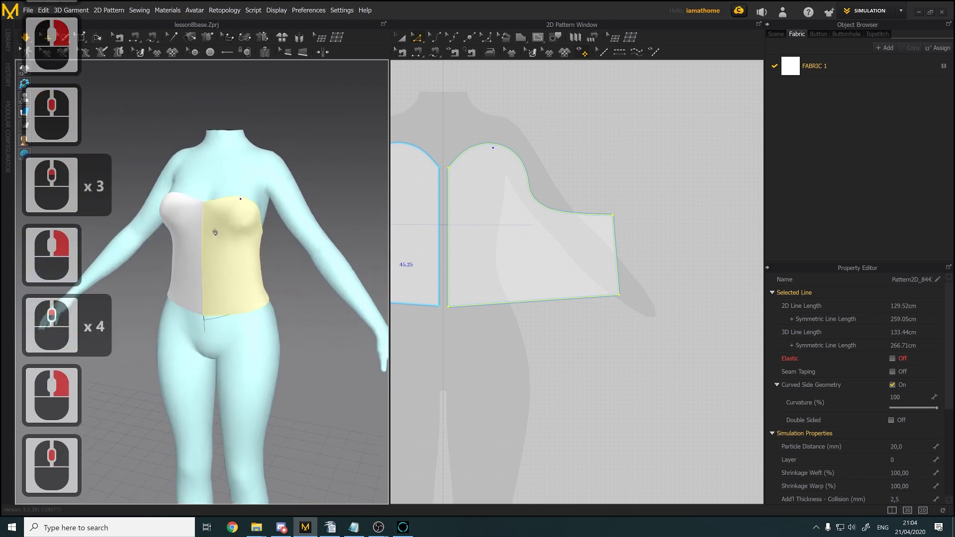
{"action": "right_click_drag", "start_coordinate": [215, 233], "coordinate": [136, 96]}
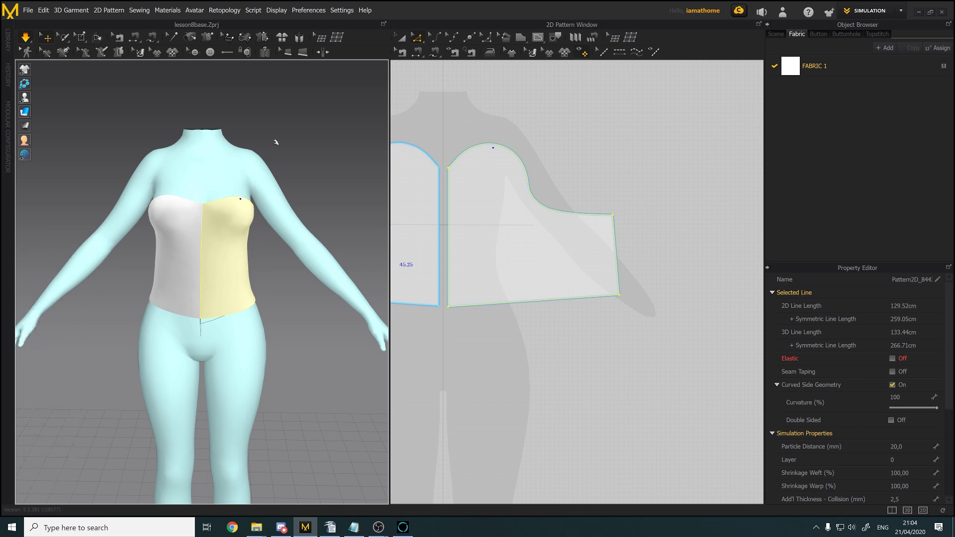
{"action": "scroll", "coordinate": [187, 207], "scroll_direction": "up", "scroll_amount": 3}
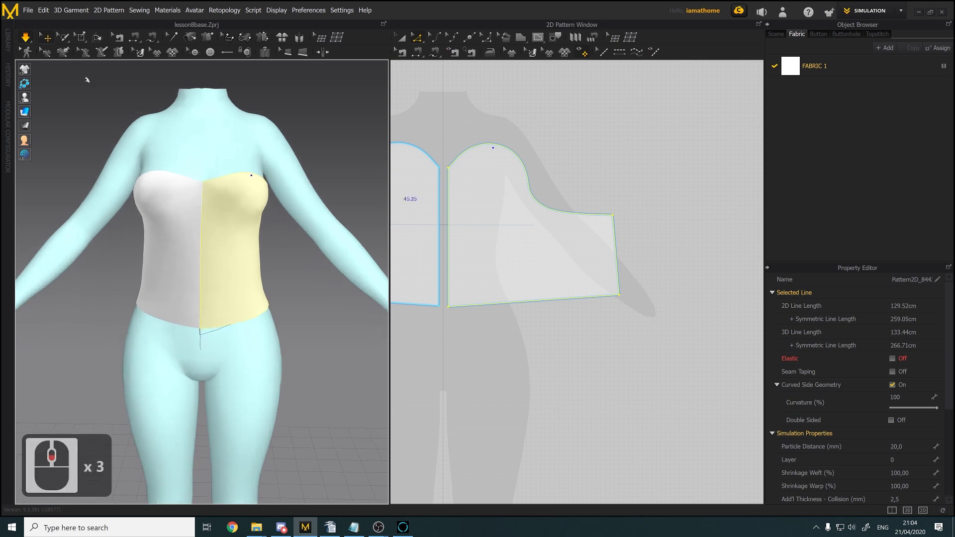
{"action": "left_click", "coordinate": [26, 37]}
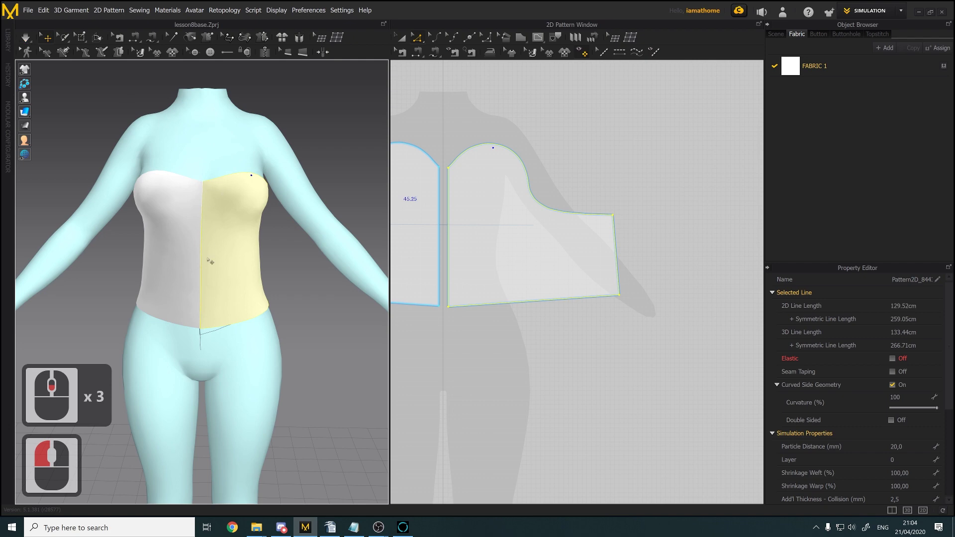
Set the sewing line type of the corset's centre-front seam to Turned and simulate the garment
{"action": "scroll", "coordinate": [455, 310], "scroll_direction": "up", "scroll_amount": 2}
{"action": "middle_click_drag", "start_coordinate": [457, 309], "coordinate": [719, 264]}
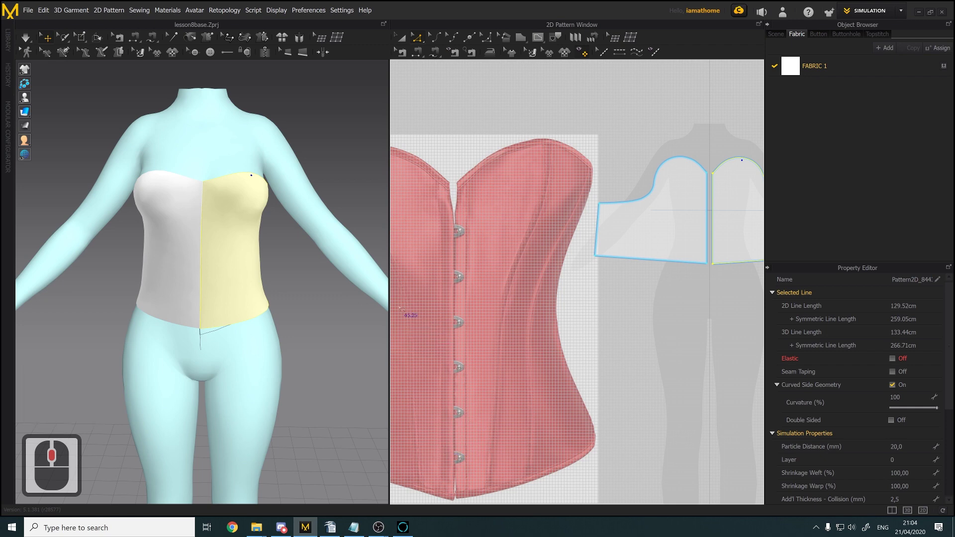
{"action": "scroll", "coordinate": [188, 220], "scroll_direction": "up", "scroll_amount": 5}
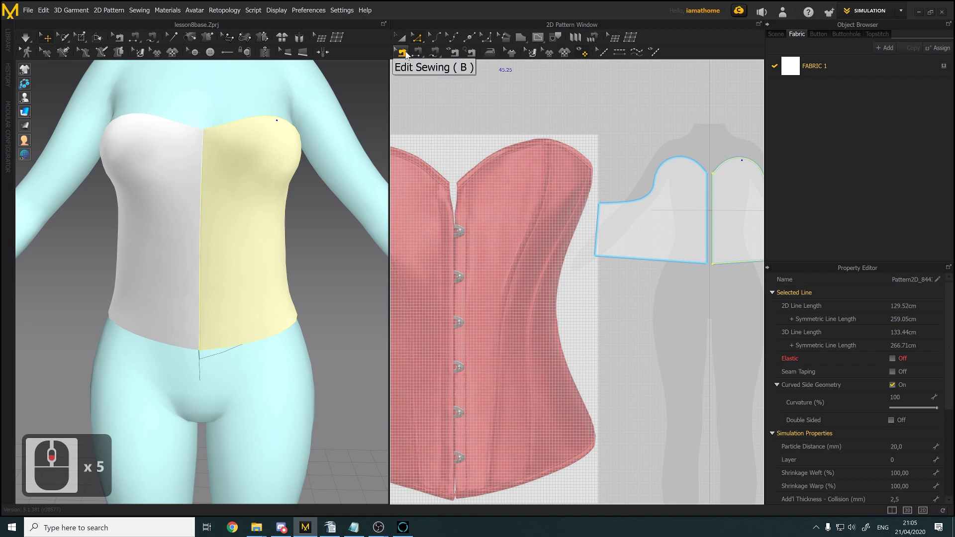
{"action": "left_click", "coordinate": [405, 53]}
{"action": "scroll", "coordinate": [576, 242], "scroll_direction": "up", "scroll_amount": 8}
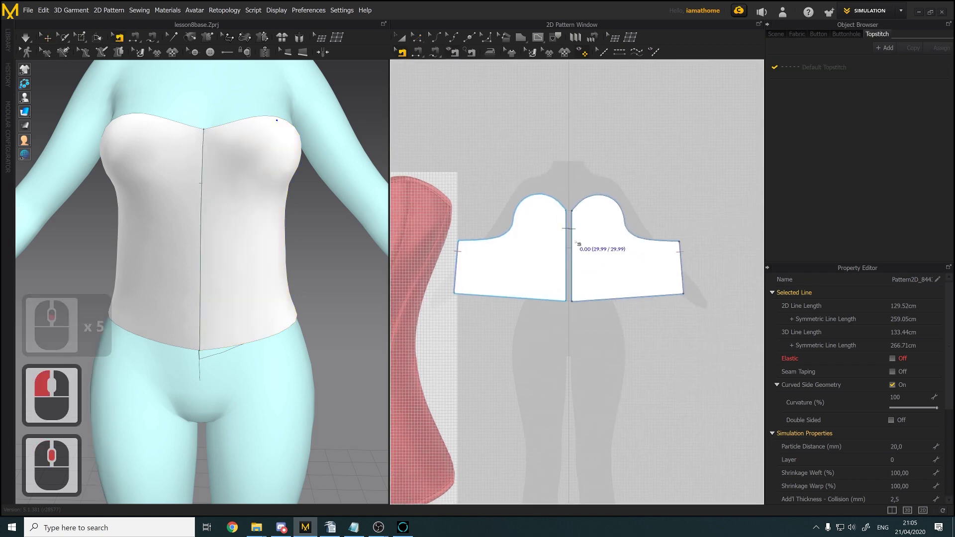
{"action": "left_click", "coordinate": [576, 242]}
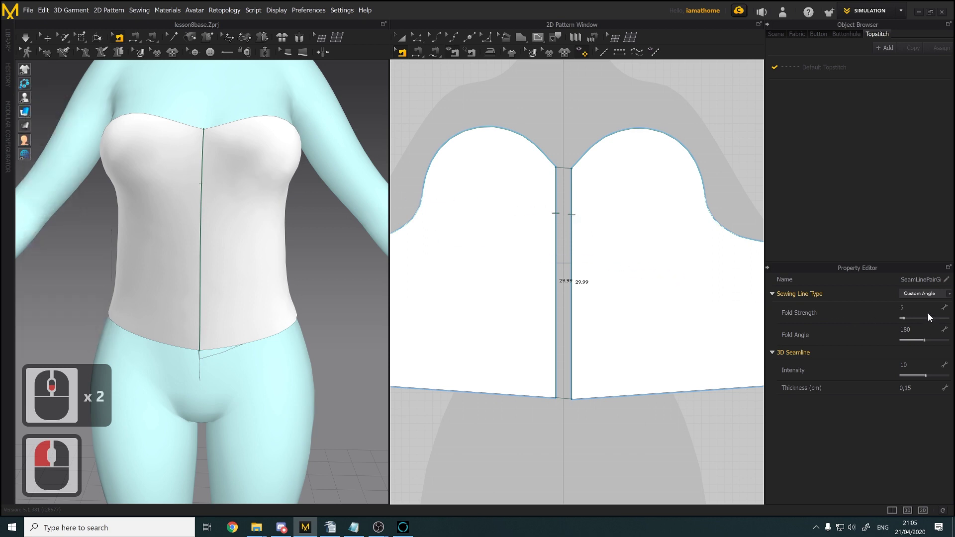
{"action": "left_click", "coordinate": [946, 297]}
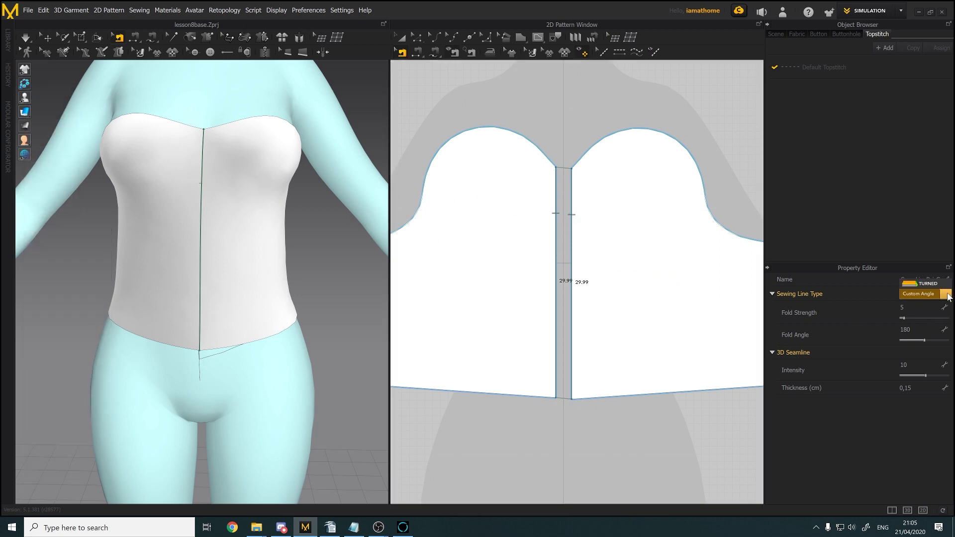
{"action": "left_click", "coordinate": [920, 284]}
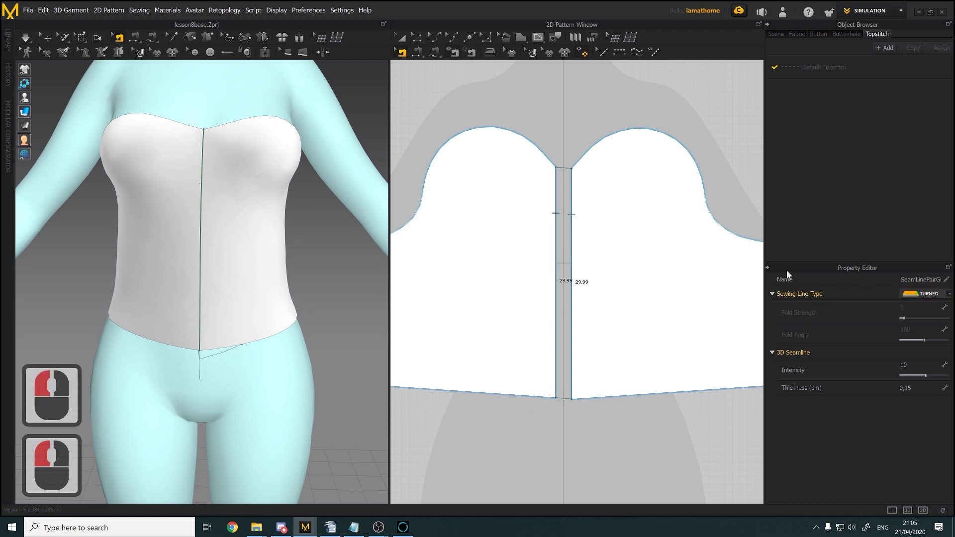
{"action": "left_click", "coordinate": [26, 36]}
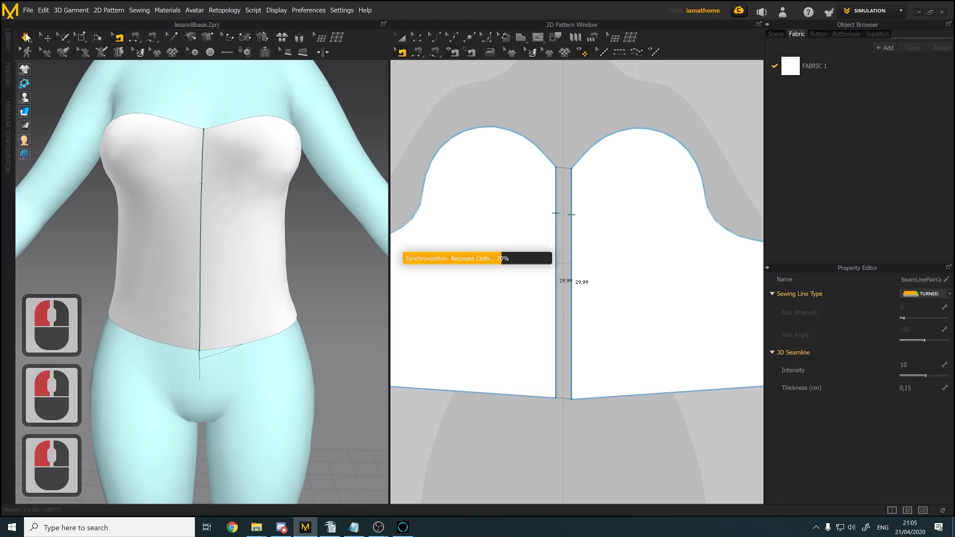
Turn on seam taping for the straight centre-front edge of the torso pattern piece
{"action": "left_click", "coordinate": [118, 37]}
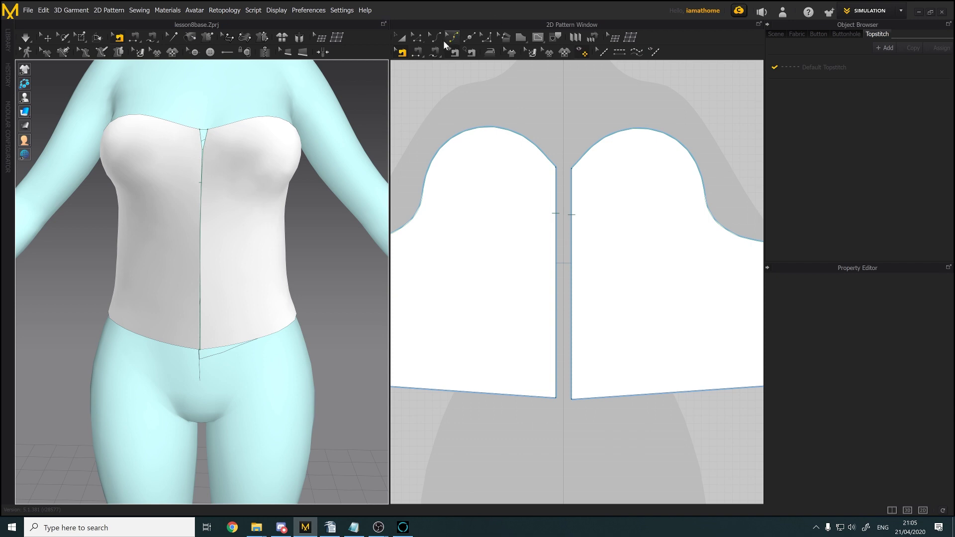
{"action": "left_click", "coordinate": [417, 37]}
{"action": "left_click", "coordinate": [575, 197]}
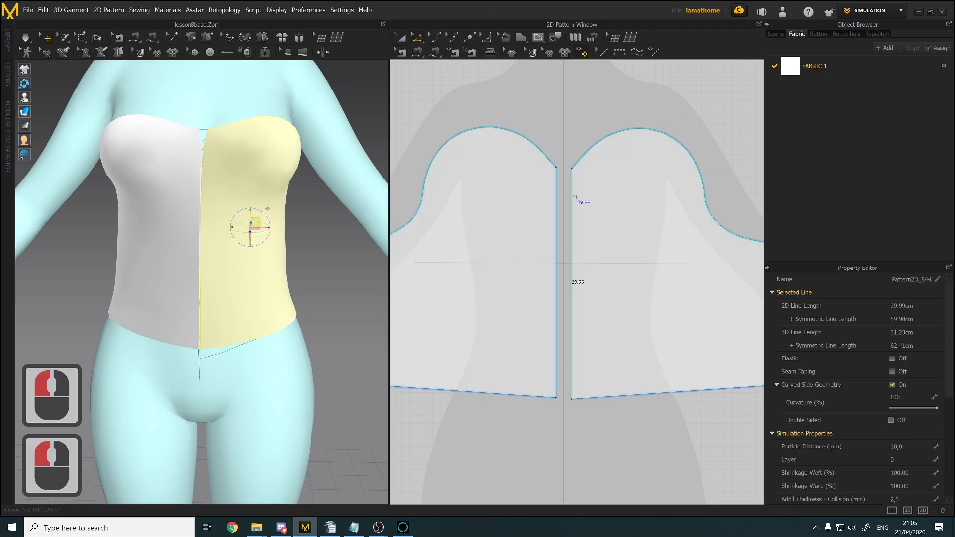
{"action": "left_click", "coordinate": [893, 371]}
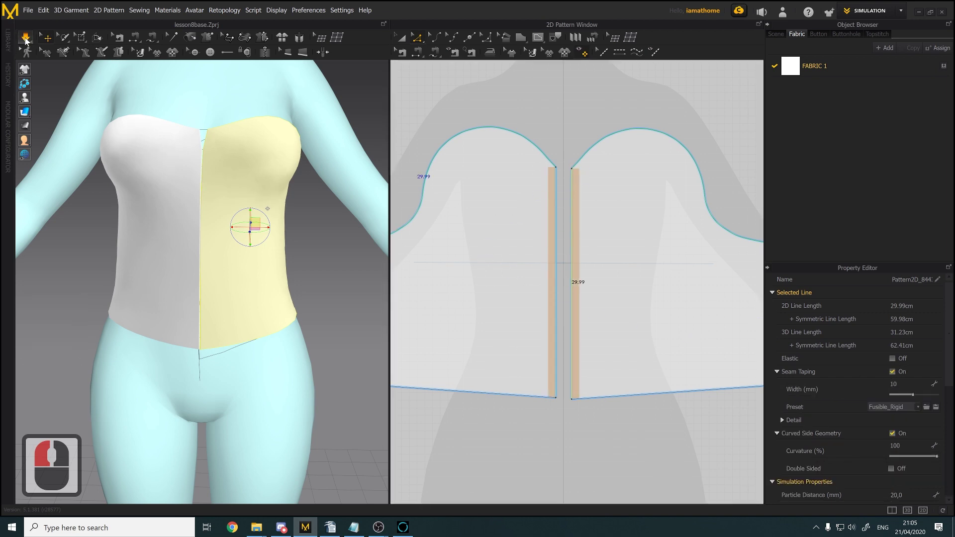
Simulate the corset with the taped centre-front seam, inspect the front closely, and stop the simulation
{"action": "left_click", "coordinate": [216, 133]}
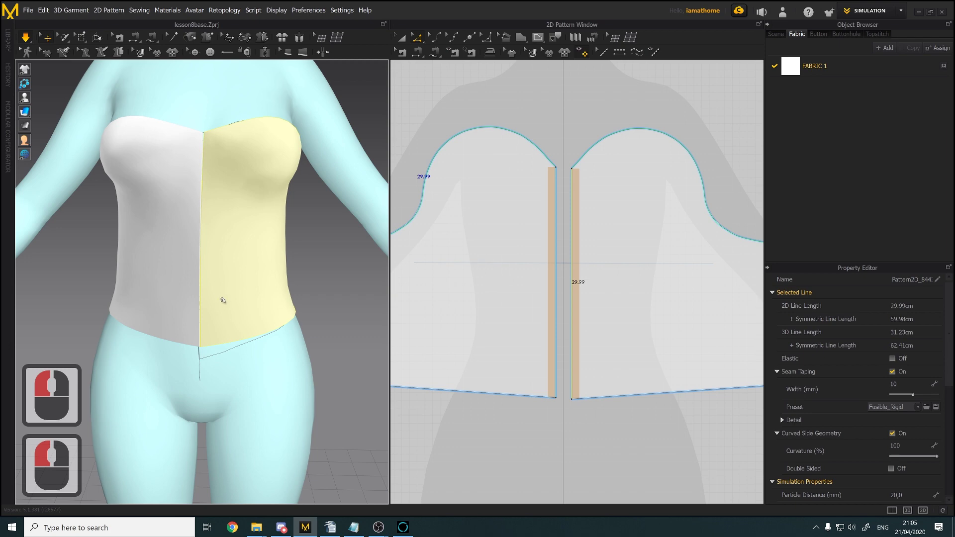
{"action": "right_click_drag", "start_coordinate": [223, 301], "coordinate": [232, 281]}
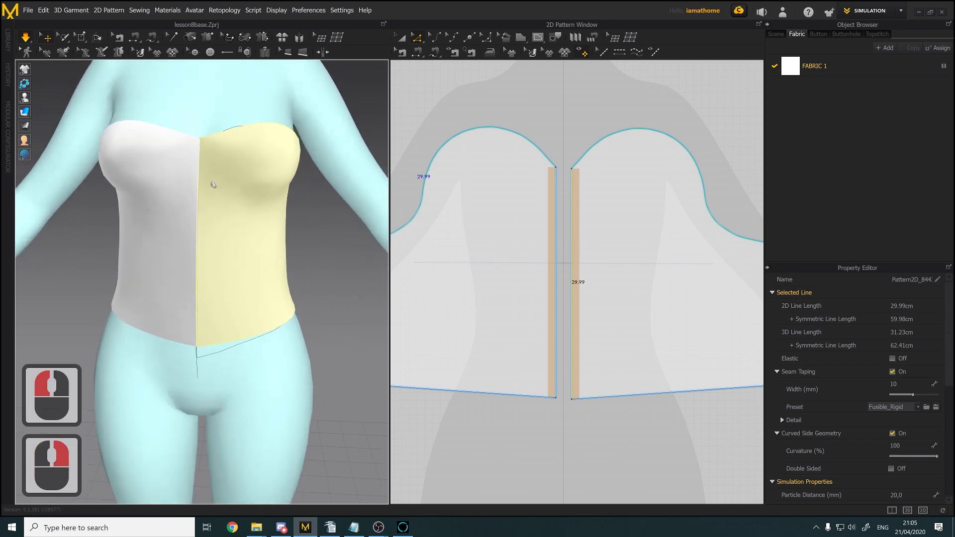
{"action": "scroll", "coordinate": [213, 186], "scroll_direction": "up", "scroll_amount": 2}
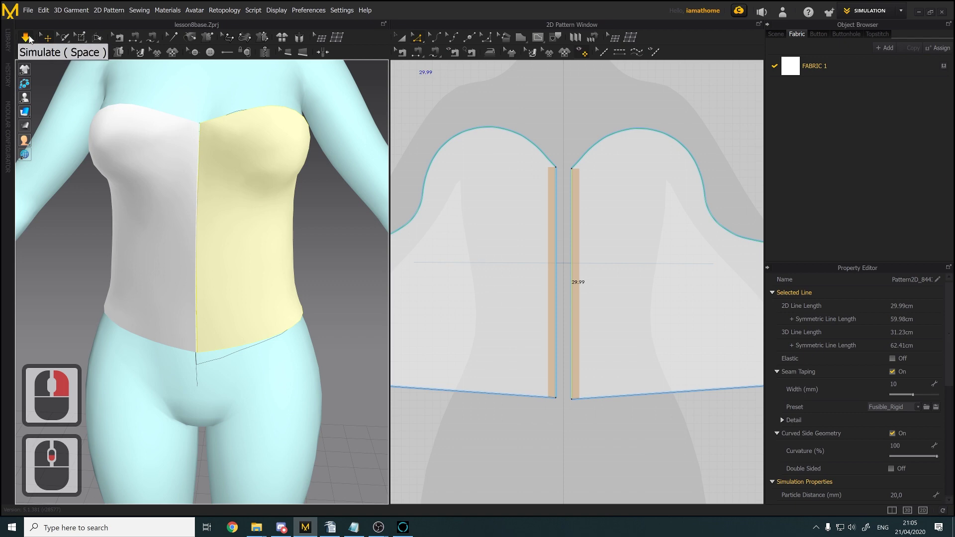
{"action": "left_click", "coordinate": [30, 40]}
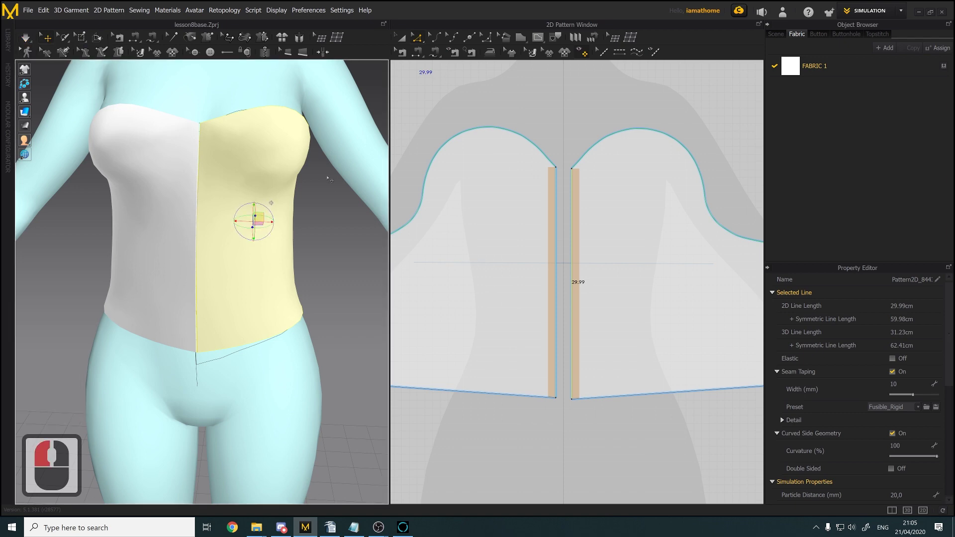
Examine the back of the corset on the avatar and the front-view corset reference image
{"action": "right_click_drag", "start_coordinate": [354, 226], "coordinate": [234, 243]}
{"action": "right_click_drag", "start_coordinate": [358, 250], "coordinate": [326, 243]}
{"action": "middle_click_drag", "start_coordinate": [326, 243], "coordinate": [301, 239]}
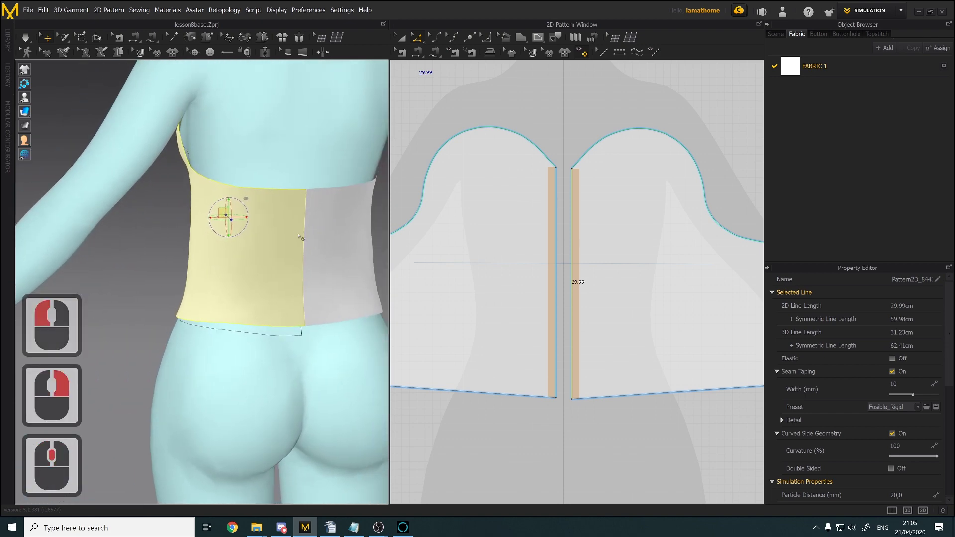
{"action": "right_click_drag", "start_coordinate": [300, 239], "coordinate": [286, 236]}
{"action": "scroll", "coordinate": [297, 232], "scroll_direction": "down", "scroll_amount": 1}
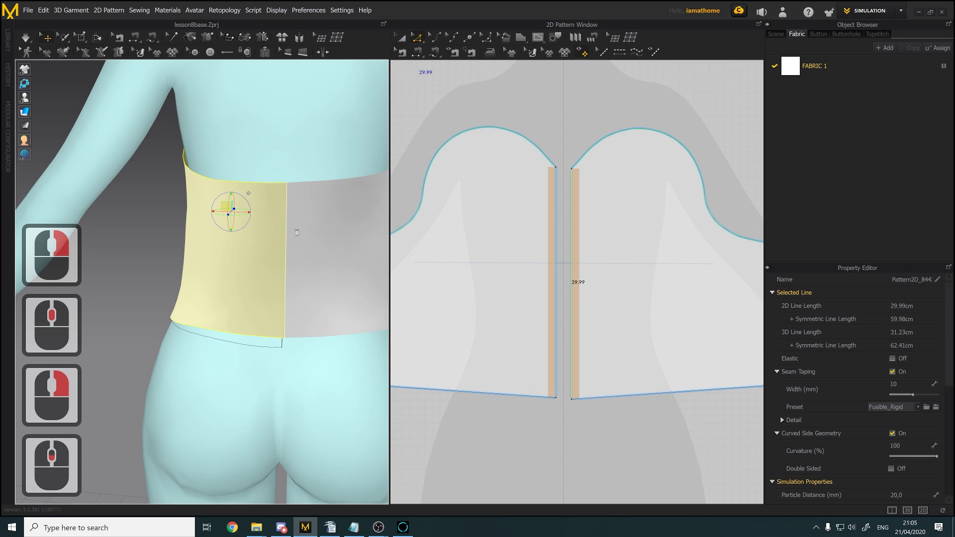
{"action": "middle_click_drag", "start_coordinate": [297, 233], "coordinate": [256, 237]}
{"action": "right_click_drag", "start_coordinate": [256, 237], "coordinate": [261, 235]}
{"action": "scroll", "coordinate": [546, 234], "scroll_direction": "up", "scroll_amount": 4}
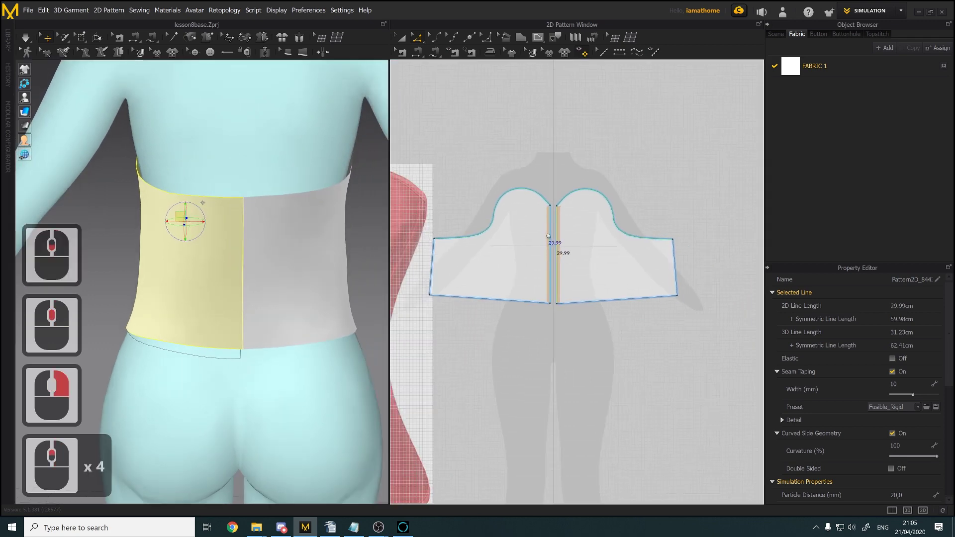
{"action": "middle_click_drag", "start_coordinate": [549, 236], "coordinate": [717, 208]}
{"action": "scroll", "coordinate": [597, 223], "scroll_direction": "up", "scroll_amount": 3}
{"action": "middle_click_drag", "start_coordinate": [495, 241], "coordinate": [510, 207]}
{"action": "scroll", "coordinate": [514, 208], "scroll_direction": "down", "scroll_amount": 2}
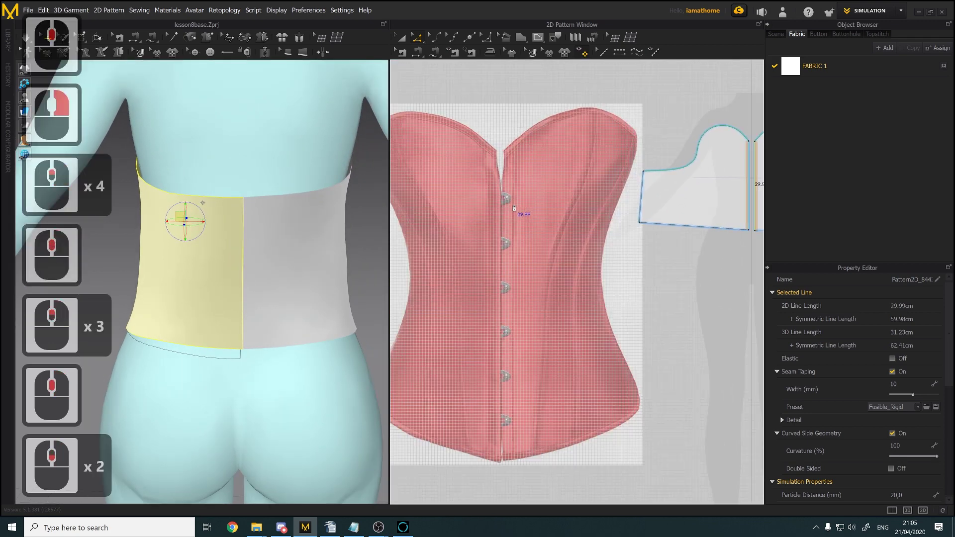
Add the back-view corset picture 71ouuZw+VKL_AC_UL1222_.jpg as a 2D background image and place it beside the avatar silhouette
{"action": "right_click", "coordinate": [501, 188]}
{"action": "left_click", "coordinate": [402, 39]}
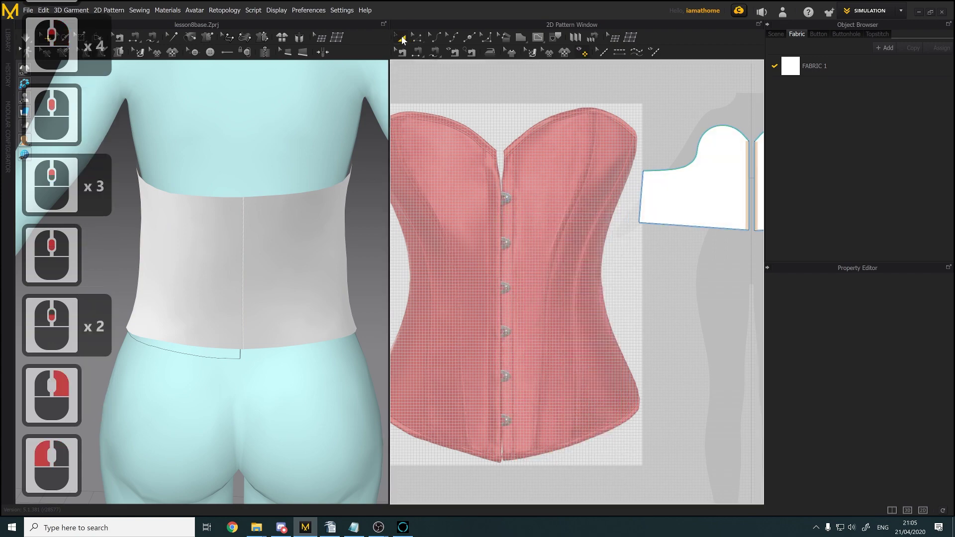
{"action": "right_click", "coordinate": [519, 203]}
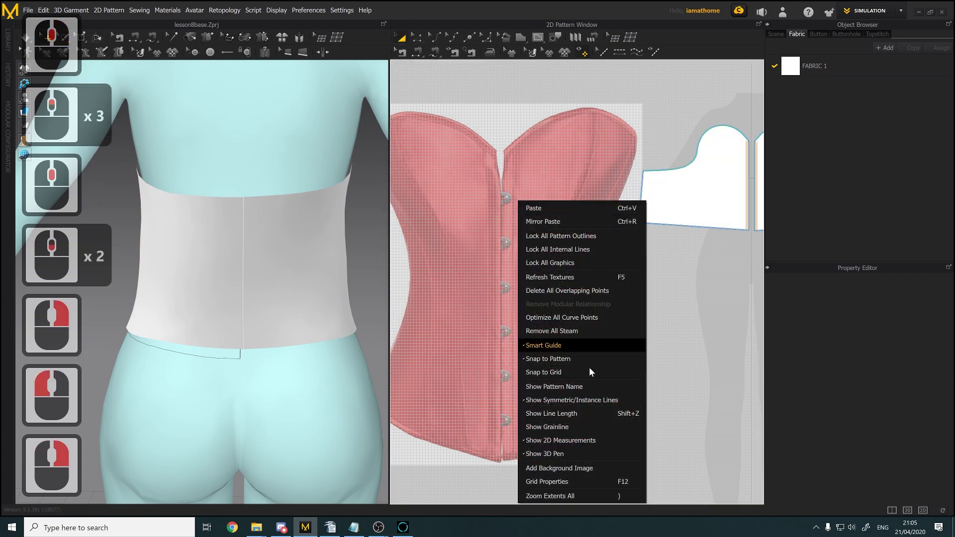
{"action": "left_click", "coordinate": [548, 468]}
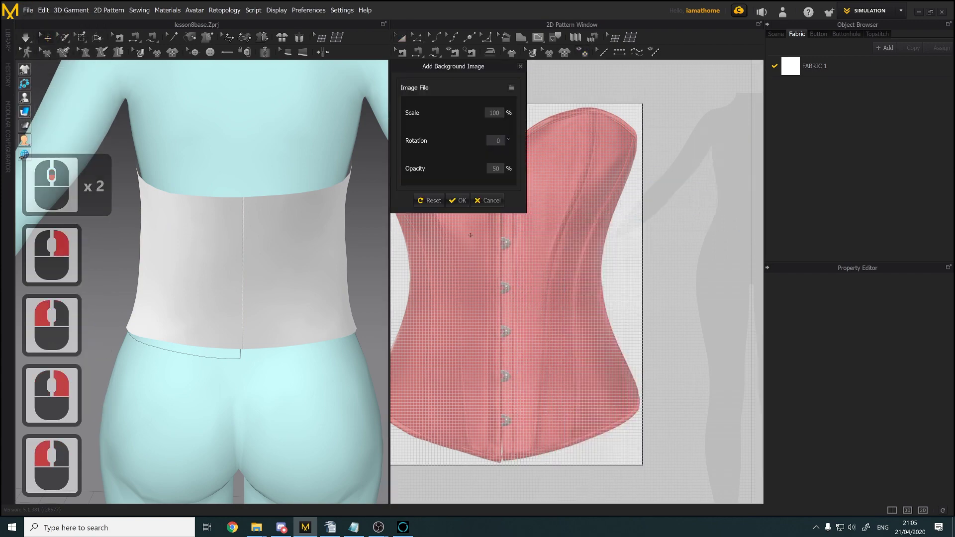
{"action": "left_click", "coordinate": [511, 88]}
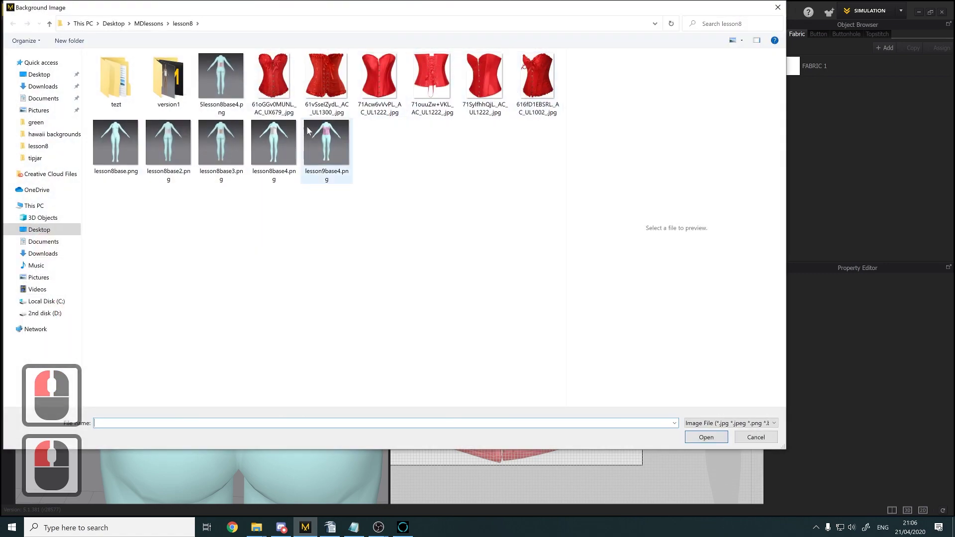
{"action": "left_click", "coordinate": [432, 79]}
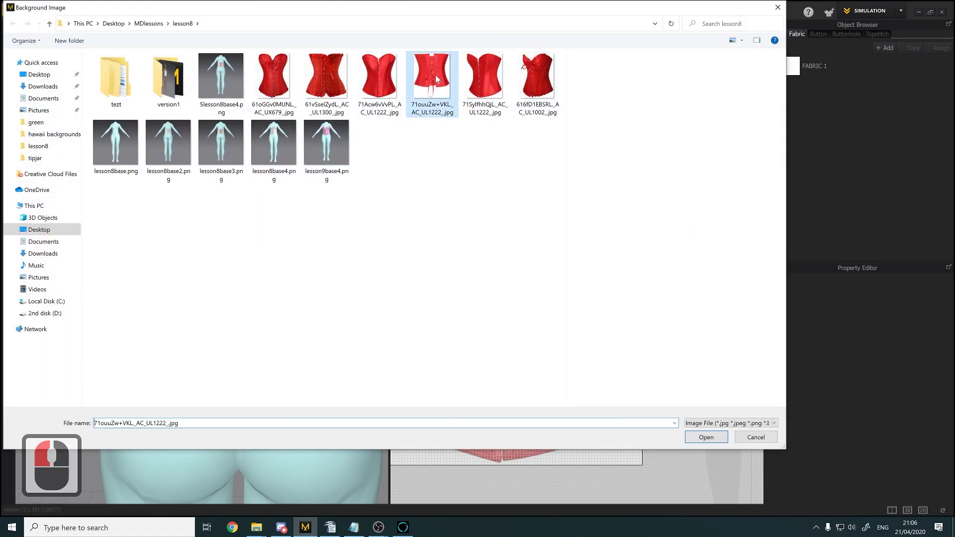
{"action": "left_click", "coordinate": [709, 440]}
{"action": "scroll", "coordinate": [609, 321], "scroll_direction": "down", "scroll_amount": 3}
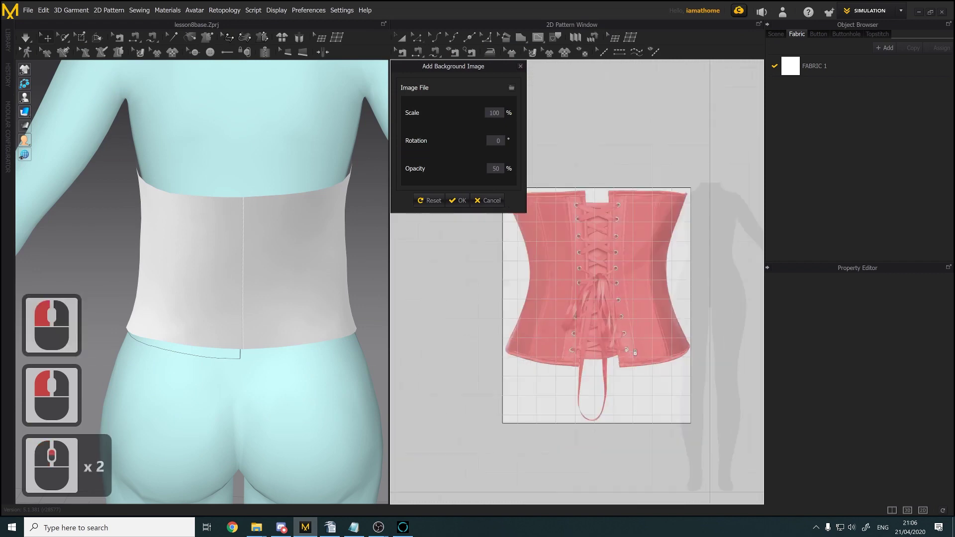
{"action": "left_click_drag", "start_coordinate": [610, 312], "coordinate": [600, 304]}
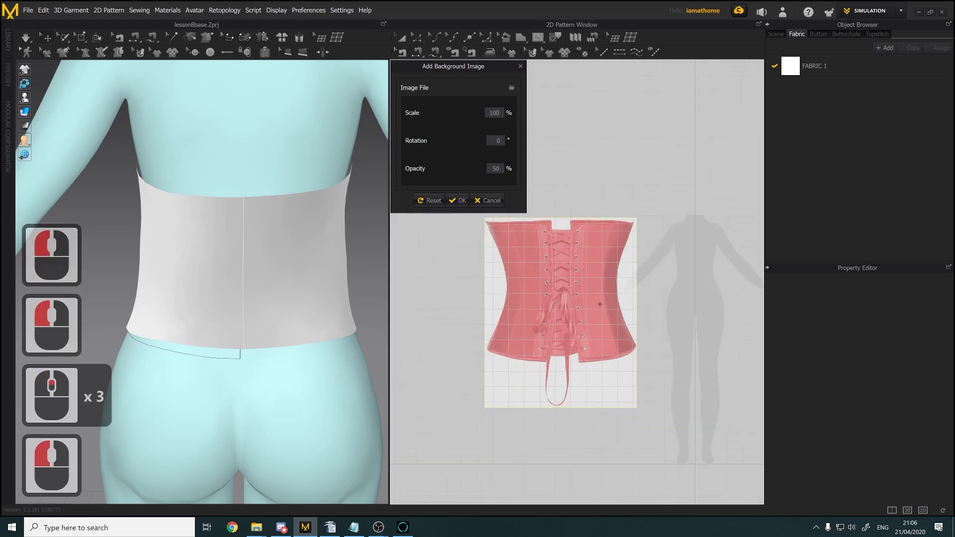
{"action": "left_click", "coordinate": [461, 200]}
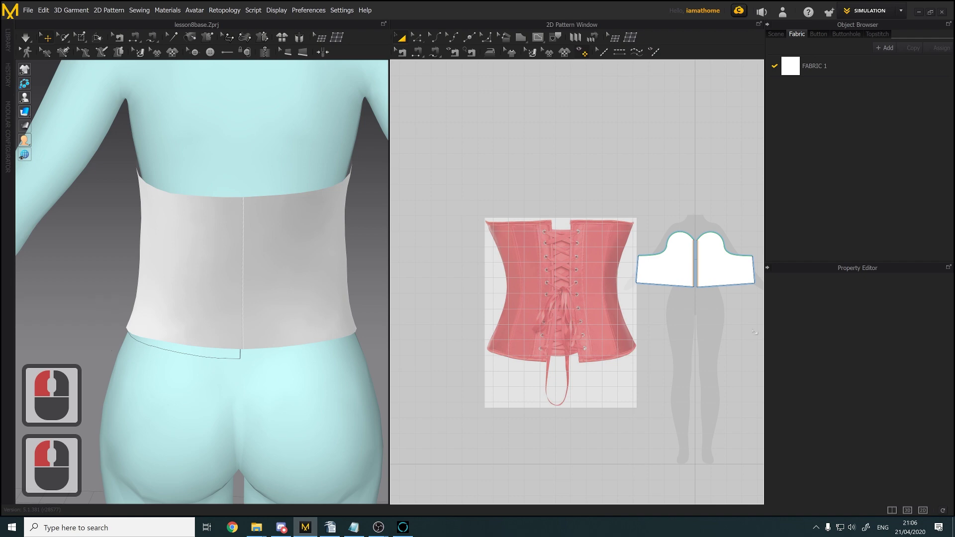
Offset the outer vertical edge of the torso pattern piece as an internal line at a distance of 3.50 cm
{"action": "scroll", "coordinate": [754, 332], "scroll_direction": "up", "scroll_amount": 5}
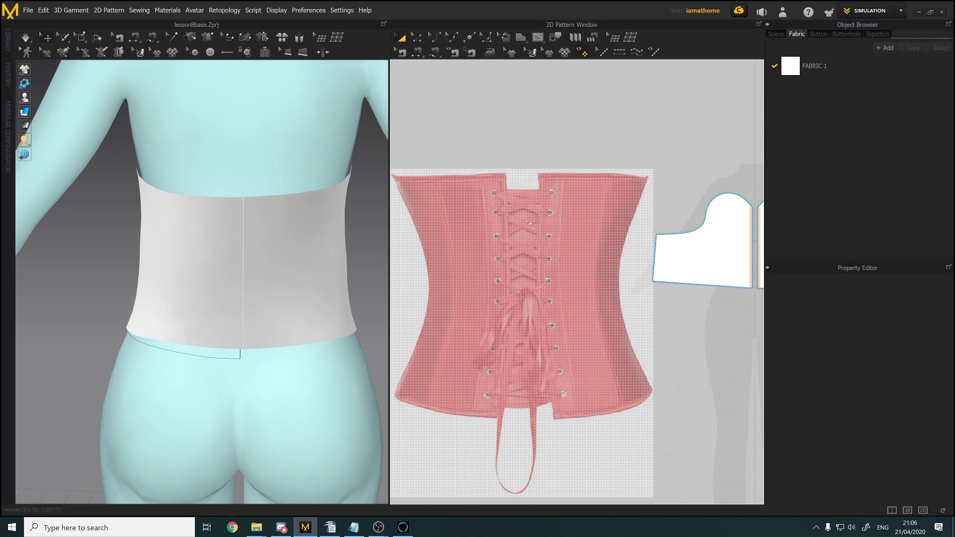
{"action": "middle_click_drag", "start_coordinate": [657, 266], "coordinate": [529, 267]}
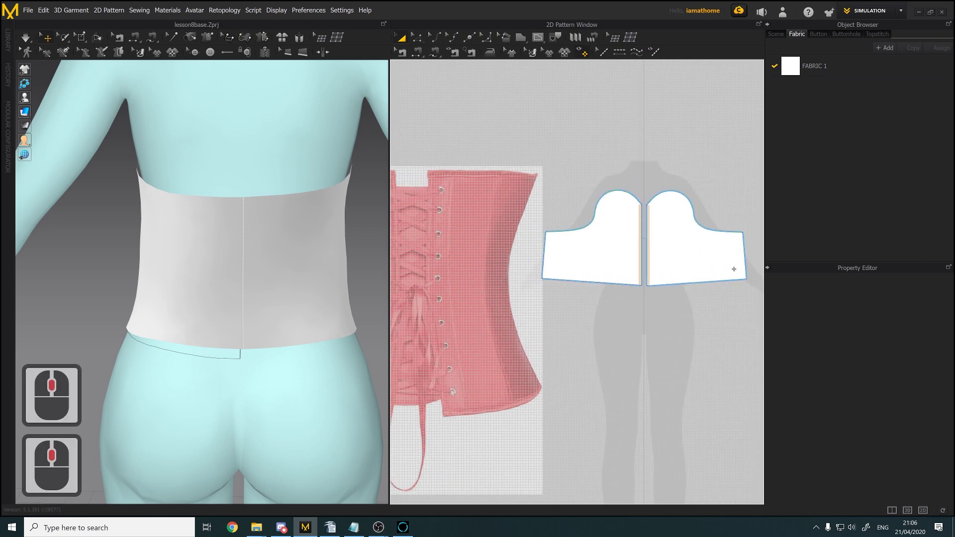
{"action": "scroll", "coordinate": [734, 269], "scroll_direction": "down", "scroll_amount": 2}
{"action": "scroll", "coordinate": [733, 264], "scroll_direction": "up", "scroll_amount": 1}
{"action": "middle_click_drag", "start_coordinate": [732, 262], "coordinate": [679, 278]}
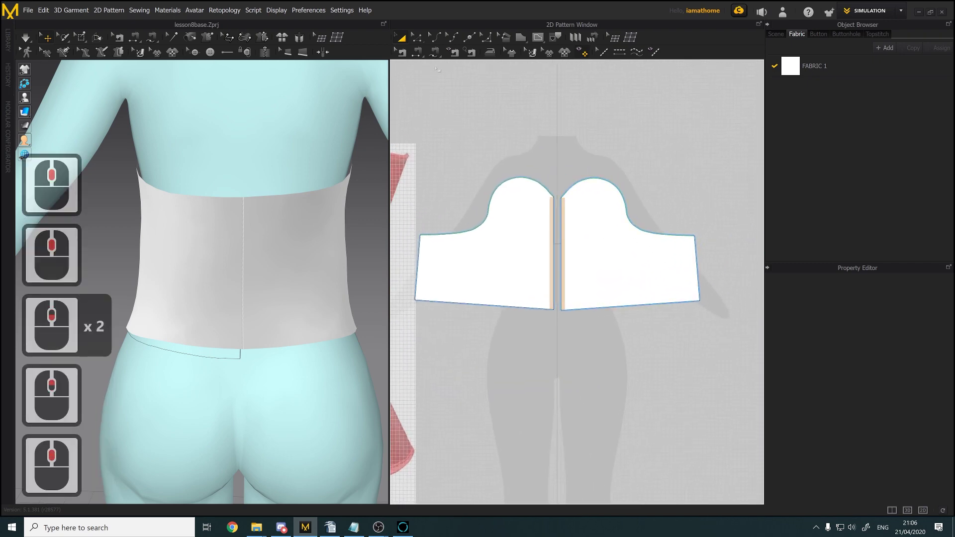
{"action": "left_click", "coordinate": [417, 44]}
{"action": "scroll", "coordinate": [718, 189], "scroll_direction": "down", "scroll_amount": 2}
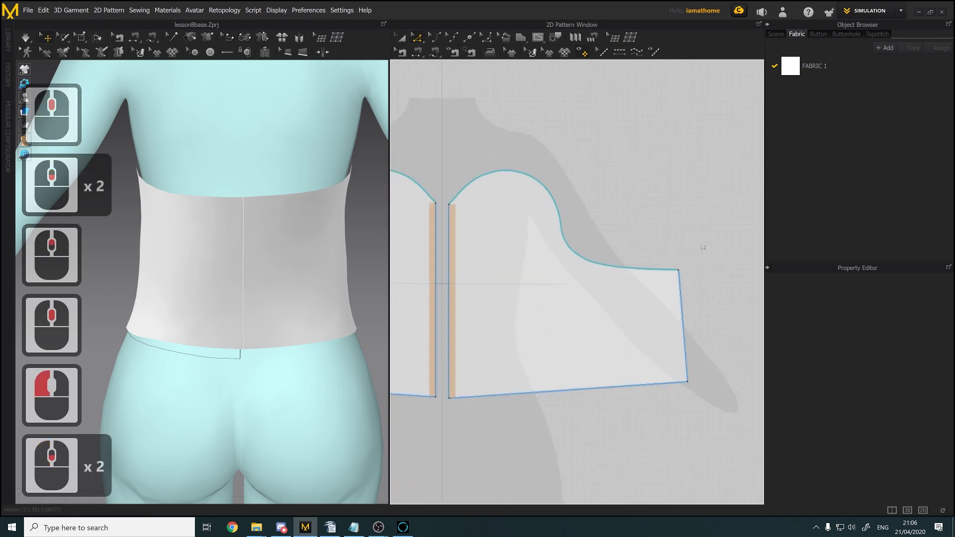
{"action": "left_click", "coordinate": [684, 299]}
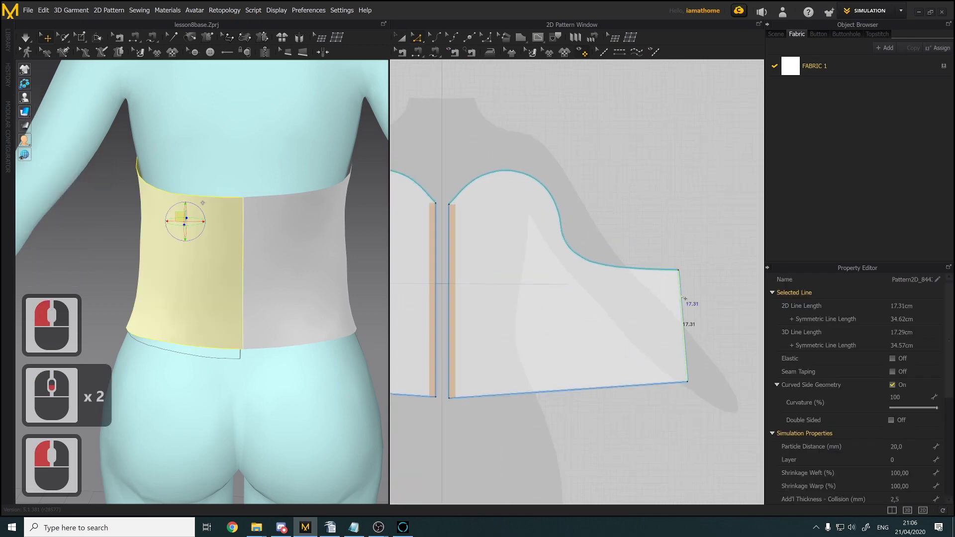
{"action": "right_click", "coordinate": [681, 295]}
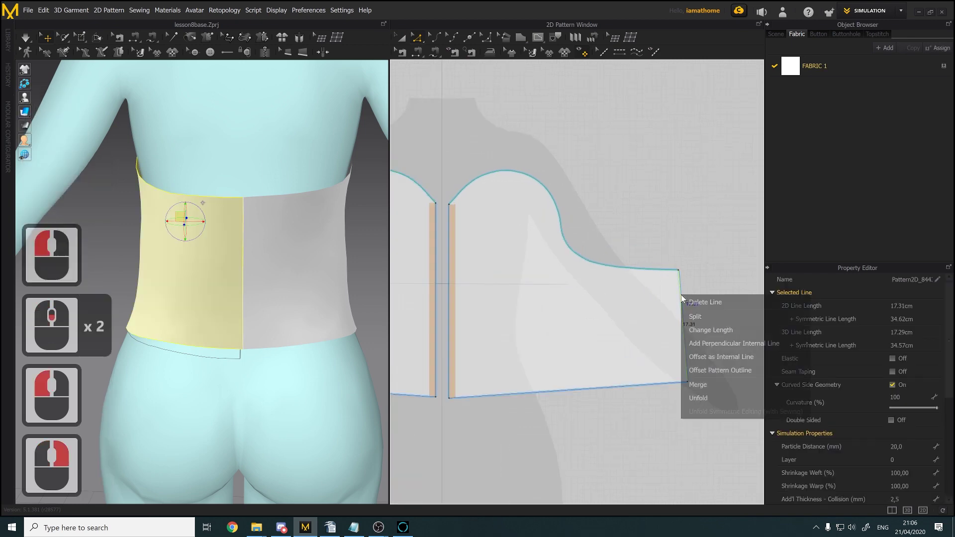
{"action": "left_click", "coordinate": [726, 357]}
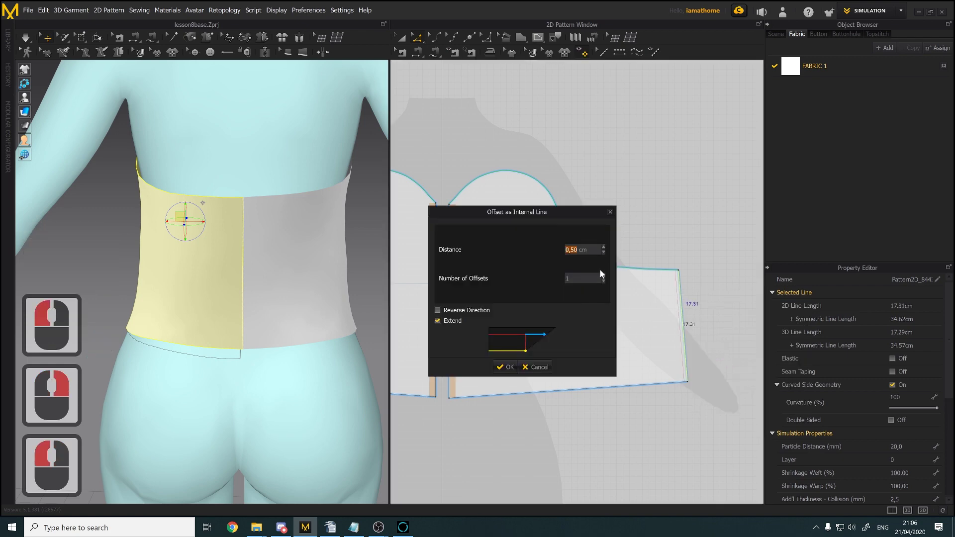
{"action": "left_click", "coordinate": [603, 247]}
{"action": "left_click", "coordinate": [603, 248]}
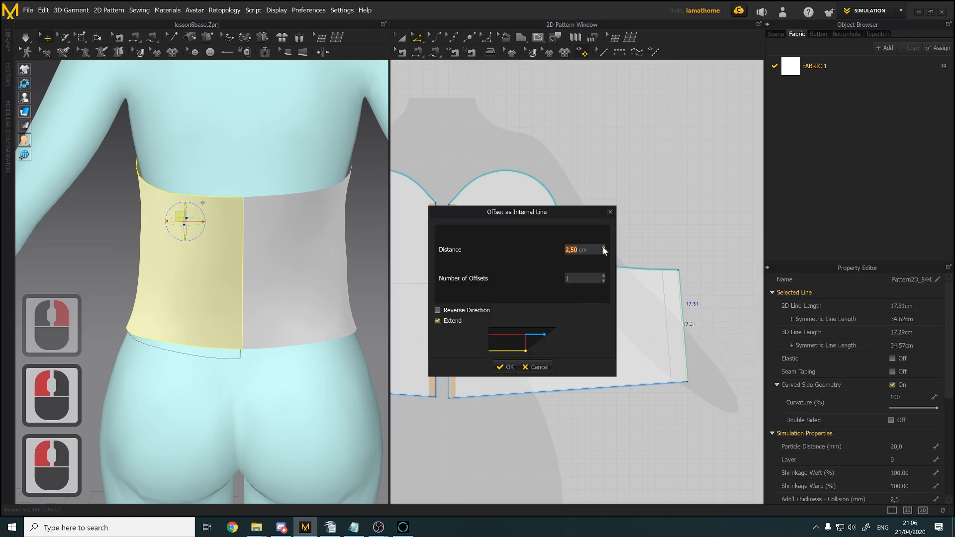
{"action": "left_click", "coordinate": [604, 248]}
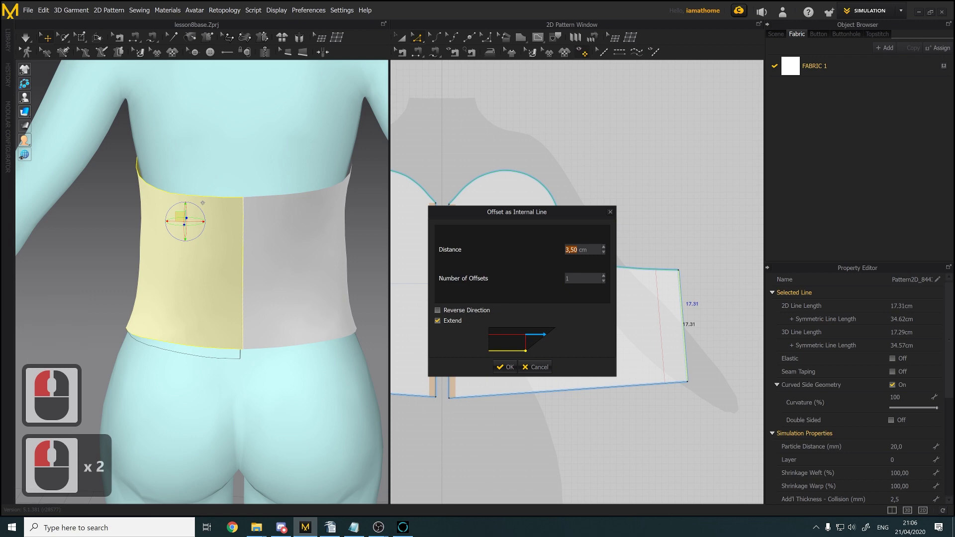
{"action": "left_click", "coordinate": [507, 368]}
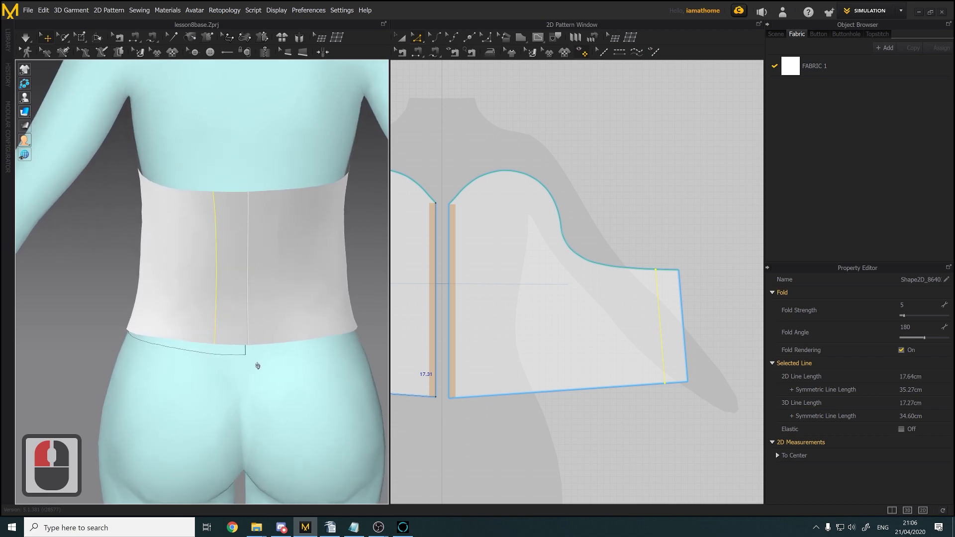
Inspect the offset line on the back of the 3D corset and in the 2D pattern
{"action": "scroll", "coordinate": [177, 378], "scroll_direction": "up", "scroll_amount": 3}
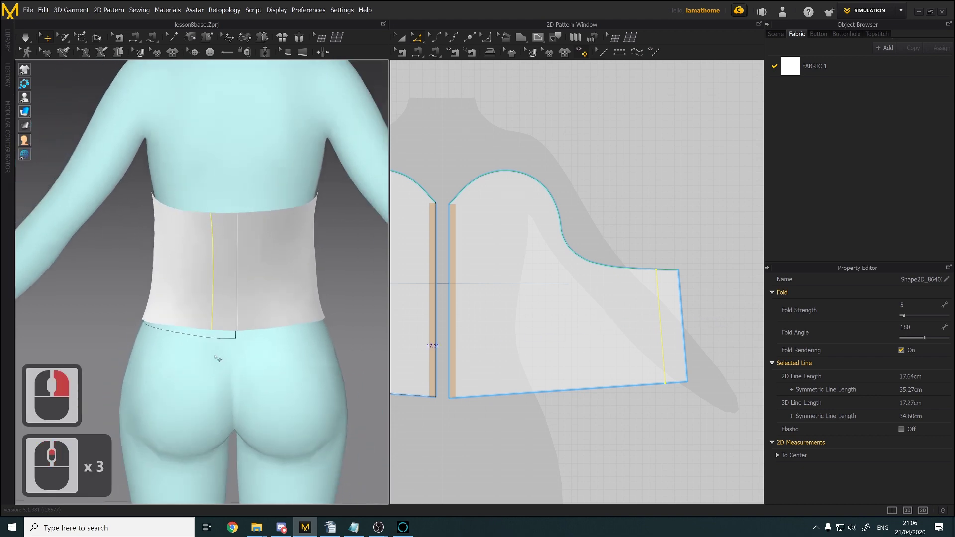
{"action": "scroll", "coordinate": [229, 343], "scroll_direction": "up", "scroll_amount": 4}
{"action": "middle_click_drag", "start_coordinate": [271, 341], "coordinate": [230, 350]}
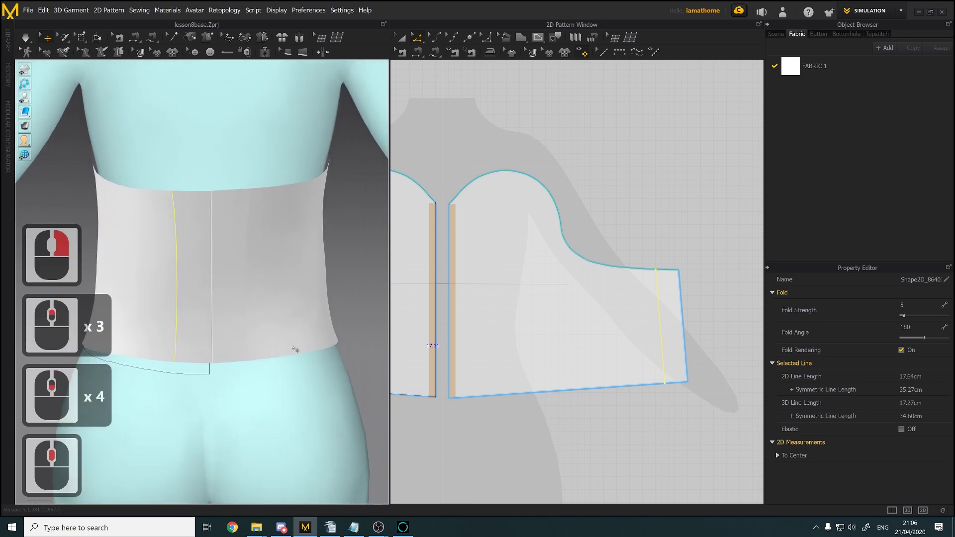
{"action": "scroll", "coordinate": [732, 295], "scroll_direction": "down", "scroll_amount": 1}
{"action": "left_click", "coordinate": [640, 304]}
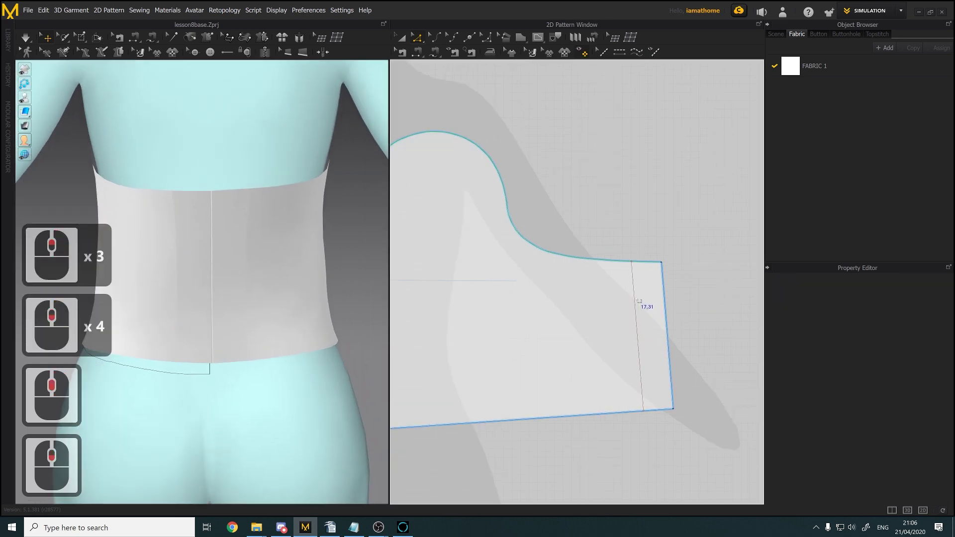
{"action": "scroll", "coordinate": [636, 306], "scroll_direction": "up", "scroll_amount": 1}
{"action": "scroll", "coordinate": [637, 307], "scroll_direction": "down", "scroll_amount": 7}
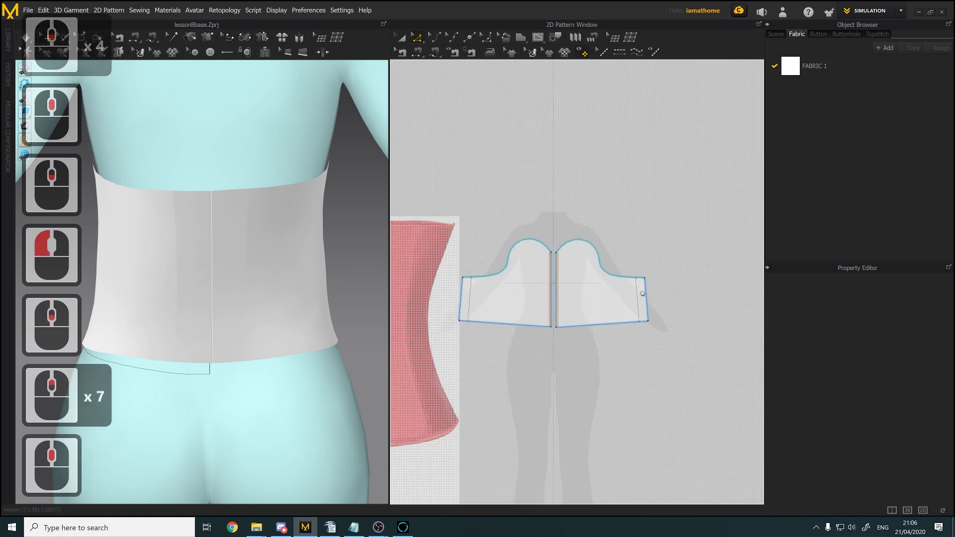
Copy the torso pattern piece containing the offset line and paste the duplicate directly below it
{"action": "left_click", "coordinate": [406, 36]}
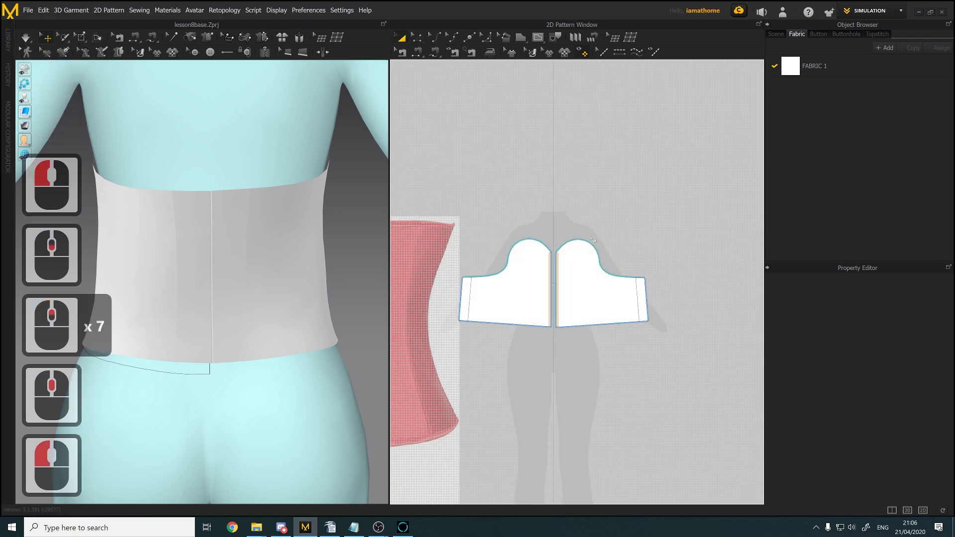
{"action": "double_click", "coordinate": [598, 284]}
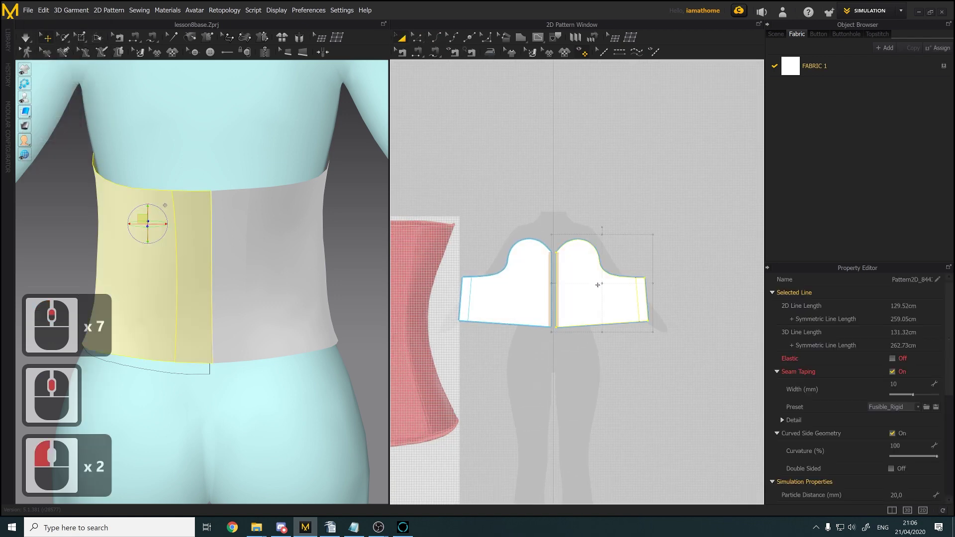
{"action": "key", "text": "ctrl+c"}
{"action": "key", "text": "ctrl+v"}
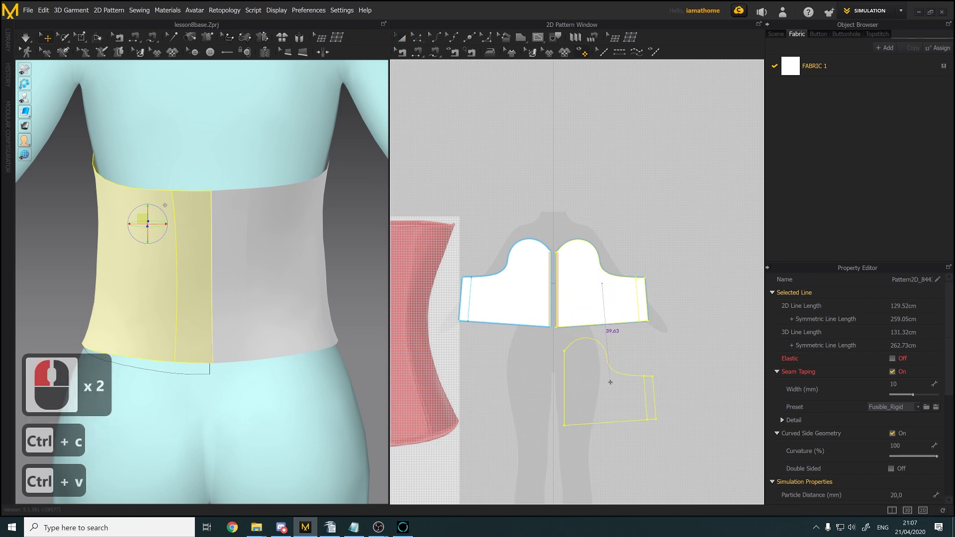
{"action": "left_click", "coordinate": [611, 379]}
{"action": "scroll", "coordinate": [647, 363], "scroll_direction": "up", "scroll_amount": 2}
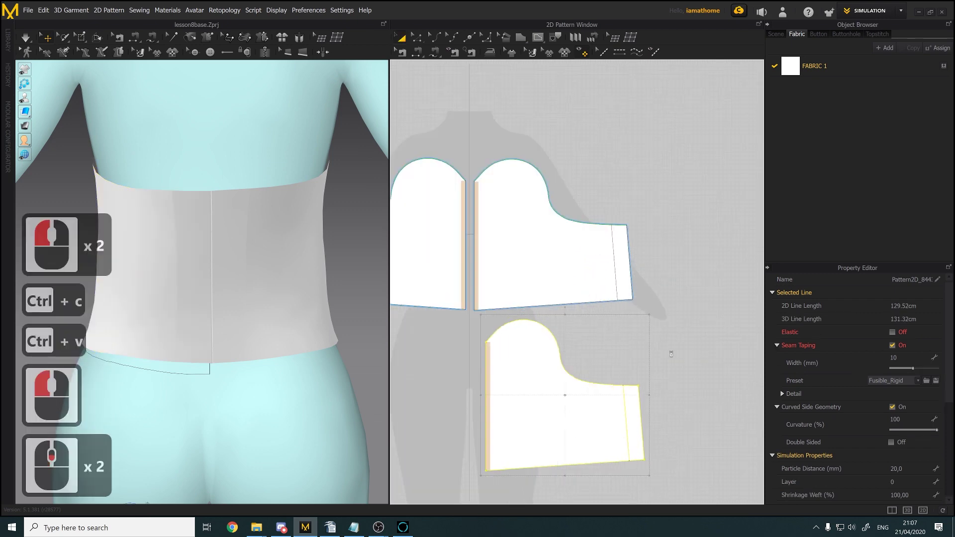
Cut the duplicated torso piece along its internal line to separate the narrow back strip
{"action": "middle_click_drag", "start_coordinate": [647, 378], "coordinate": [613, 325]}
{"action": "scroll", "coordinate": [647, 232], "scroll_direction": "down", "scroll_amount": 2}
{"action": "left_click", "coordinate": [417, 38]}
{"action": "left_click", "coordinate": [687, 292]}
{"action": "scroll", "coordinate": [641, 326], "scroll_direction": "up", "scroll_amount": 3}
{"action": "left_click", "coordinate": [610, 324]}
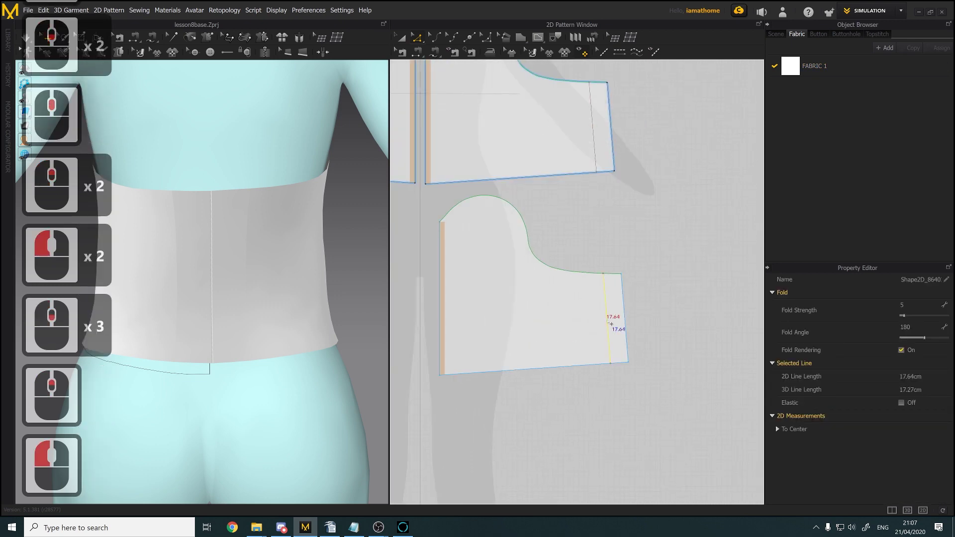
{"action": "right_click", "coordinate": [611, 324]}
{"action": "left_click", "coordinate": [637, 410]}
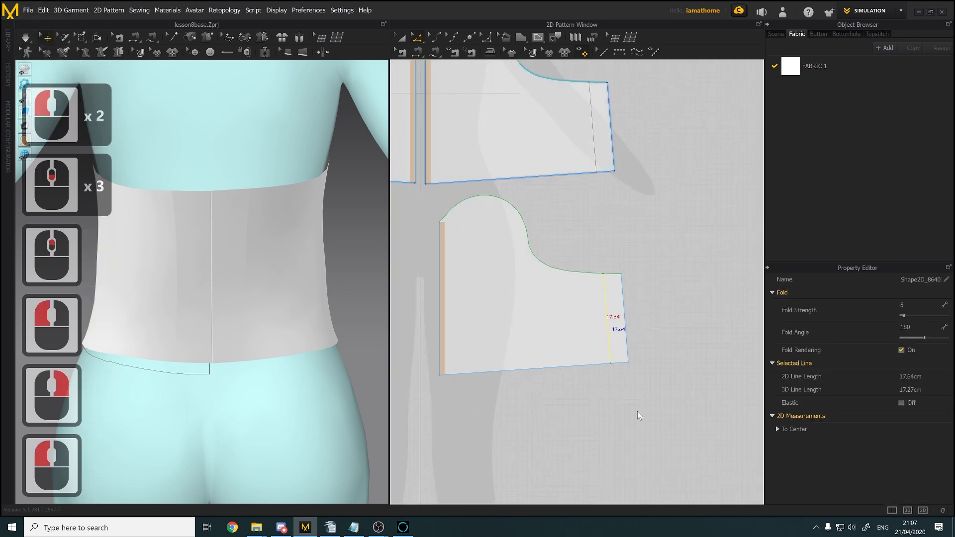
Delete the larger part of the cut duplicate and move the narrow strip up beneath the original piece's back end
{"action": "left_click", "coordinate": [400, 38]}
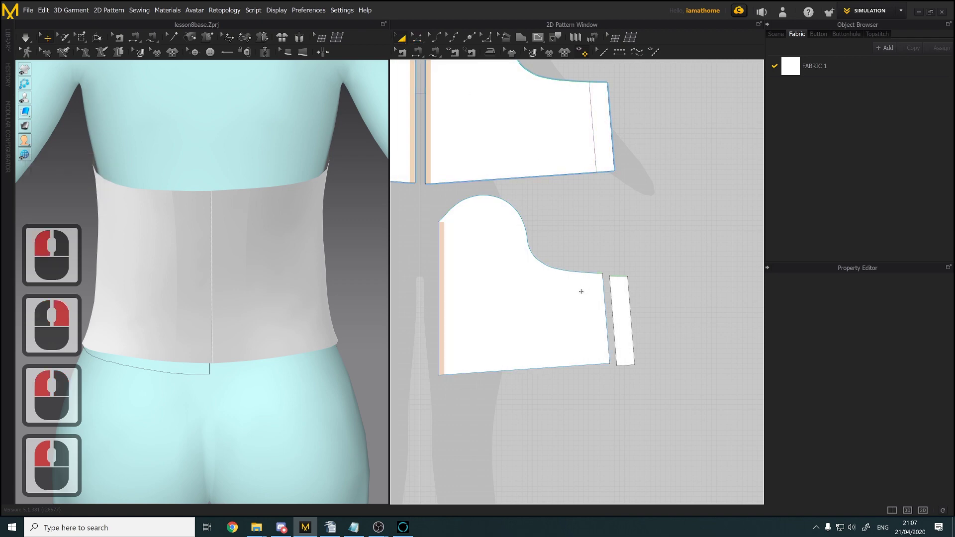
{"action": "double_click", "coordinate": [557, 304]}
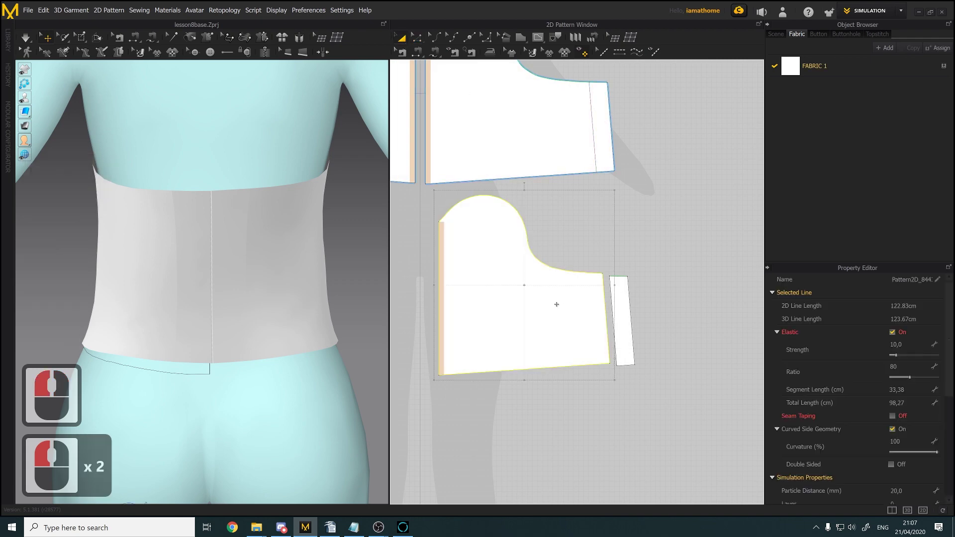
{"action": "key", "text": "Delete"}
{"action": "left_click_drag", "start_coordinate": [628, 289], "coordinate": [634, 246]}
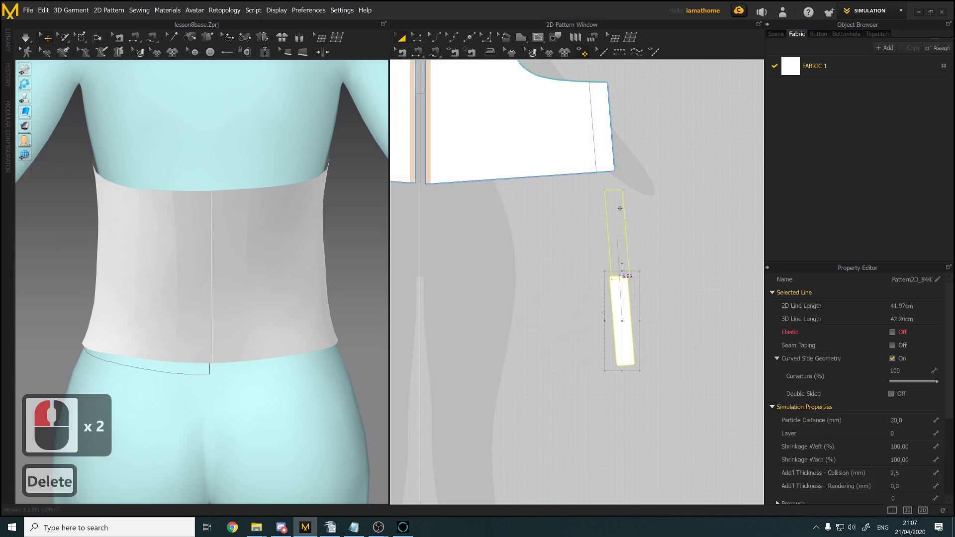
{"action": "left_click_drag", "start_coordinate": [619, 209], "coordinate": [610, 211]}
{"action": "scroll", "coordinate": [604, 207], "scroll_direction": "down", "scroll_amount": 2}
{"action": "middle_click_drag", "start_coordinate": [604, 208], "coordinate": [599, 293]}
{"action": "scroll", "coordinate": [599, 292], "scroll_direction": "up", "scroll_amount": 1}
{"action": "mouse_move", "coordinate": [595, 297]}
{"action": "left_mouse_down"}
{"action": "mouse_move", "coordinate": [645, 132]}
{"action": "mouse_move", "coordinate": [586, 143]}
{"action": "mouse_move", "coordinate": [607, 192]}
{"action": "mouse_move", "coordinate": [597, 292]}
{"action": "left_mouse_up"}
Turn off Elastic for the narrow strip's short upper edge
{"action": "left_click", "coordinate": [417, 37]}
{"action": "left_click", "coordinate": [614, 250]}
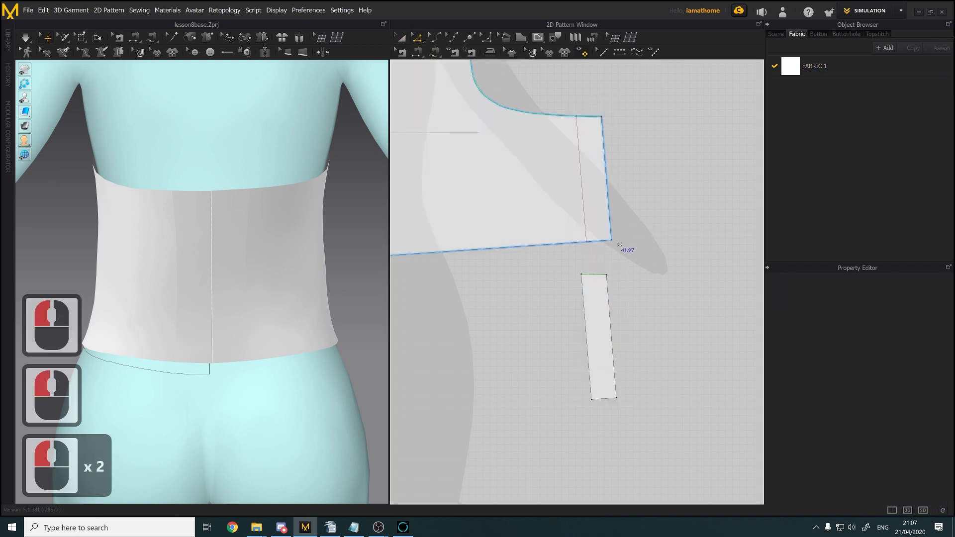
{"action": "scroll", "coordinate": [612, 303], "scroll_direction": "up", "scroll_amount": 2}
{"action": "scroll", "coordinate": [600, 282], "scroll_direction": "down", "scroll_amount": 1}
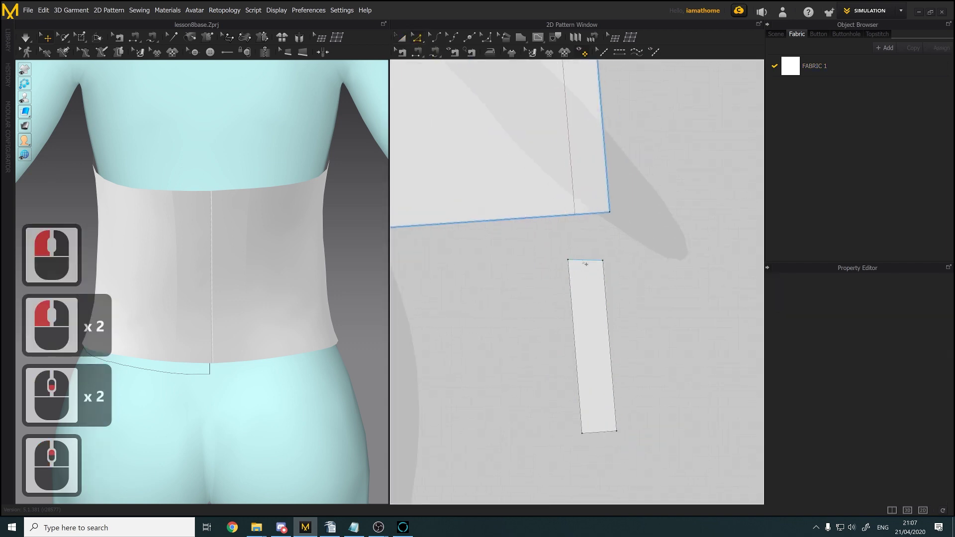
{"action": "left_click", "coordinate": [587, 260]}
{"action": "right_click", "coordinate": [586, 260]}
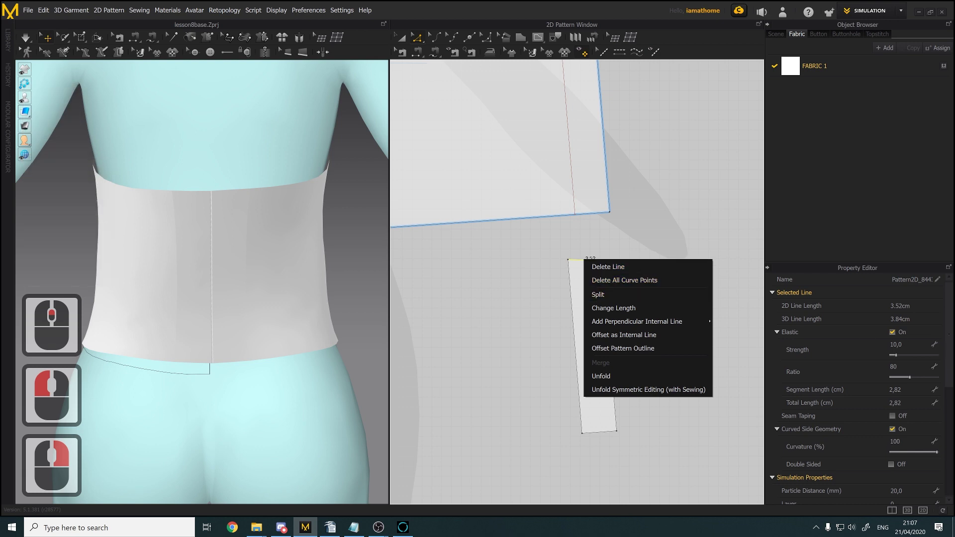
{"action": "left_click", "coordinate": [892, 333]}
Try to level the strip's upper edge by moving its outer corner point, and undo the adjustments
{"action": "left_click_drag", "start_coordinate": [603, 261], "coordinate": [604, 260]}
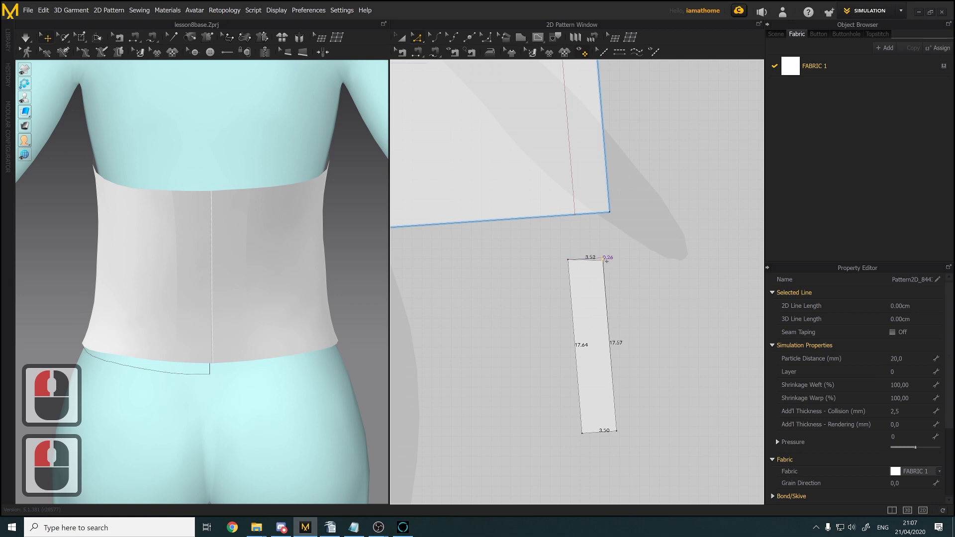
{"action": "left_click_drag", "start_coordinate": [607, 262], "coordinate": [607, 260]}
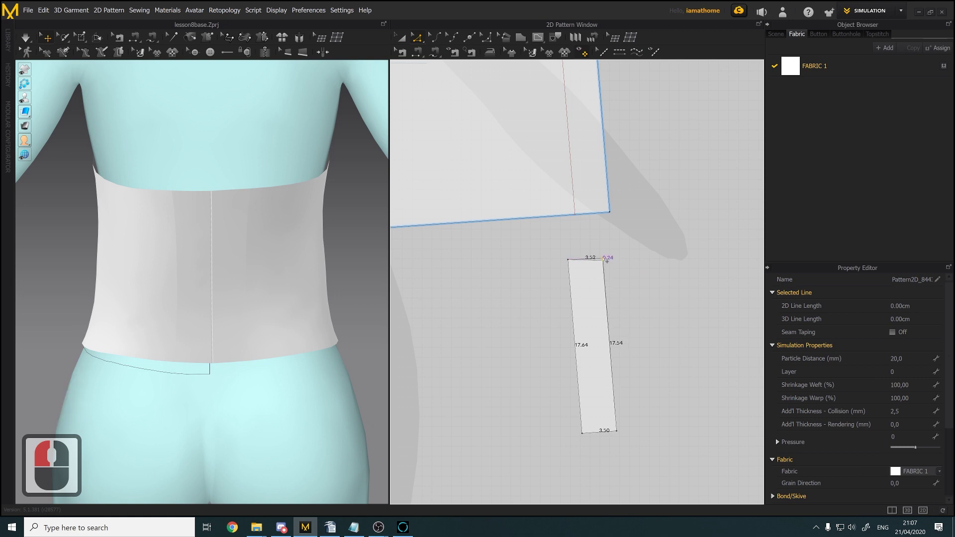
{"action": "double_click", "coordinate": [643, 292]}
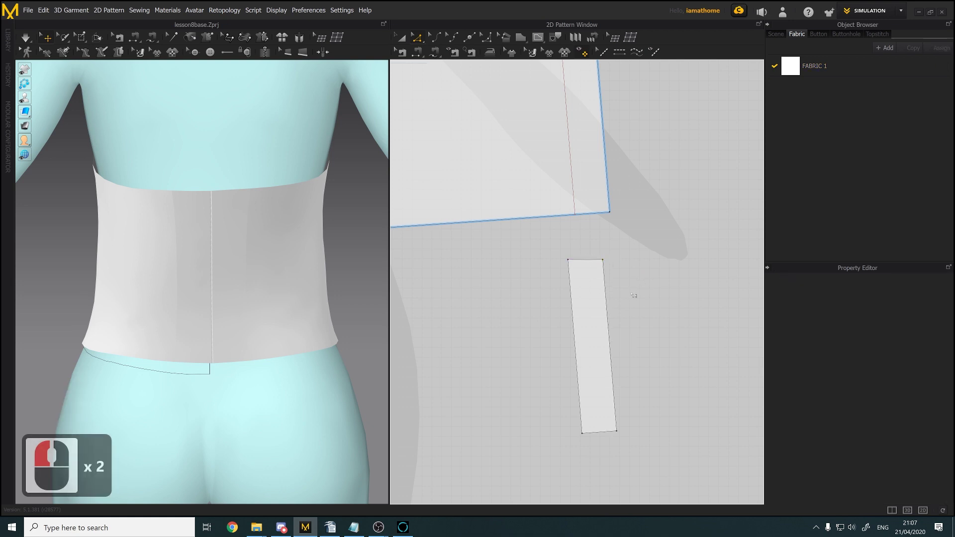
{"action": "middle_click_drag", "start_coordinate": [633, 296], "coordinate": [656, 288]}
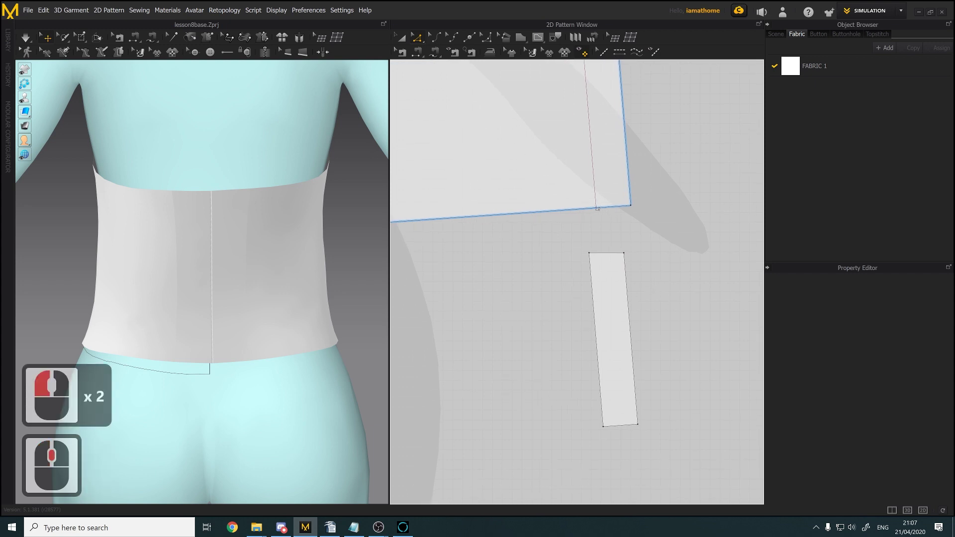
{"action": "key", "text": "ctrl+z"}
{"action": "key", "text": "ctrl+z"}
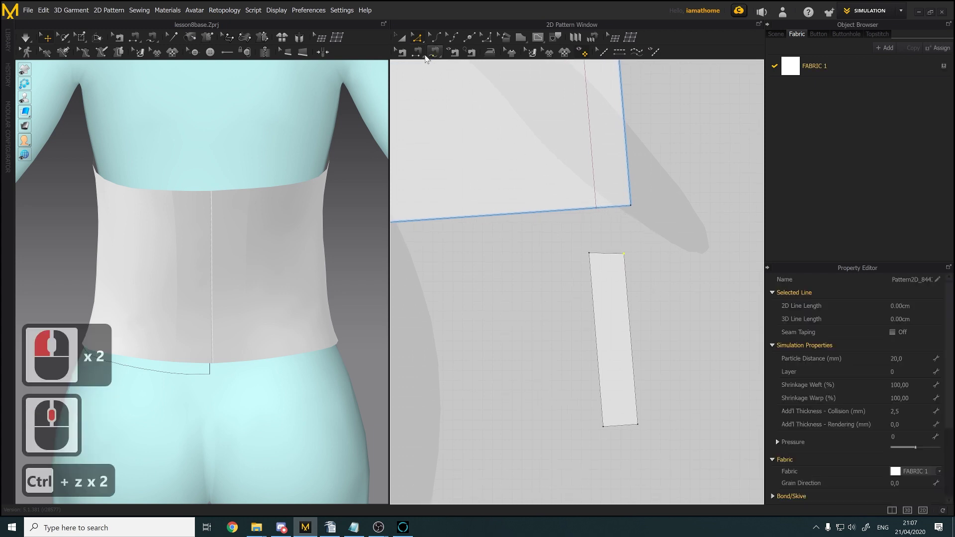
Rotate the narrow strip so that its long inner edge aligns with the Y-axis
{"action": "left_click", "coordinate": [400, 37]}
{"action": "left_click", "coordinate": [603, 280]}
{"action": "right_click", "coordinate": [604, 279]}
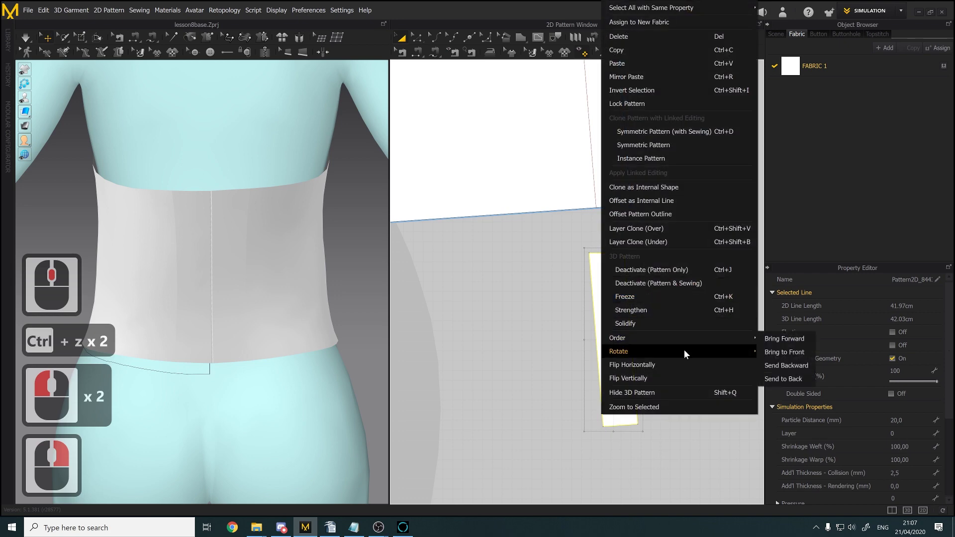
{"action": "mouse_move", "coordinate": [684, 352]}
{"action": "left_click", "coordinate": [784, 417]}
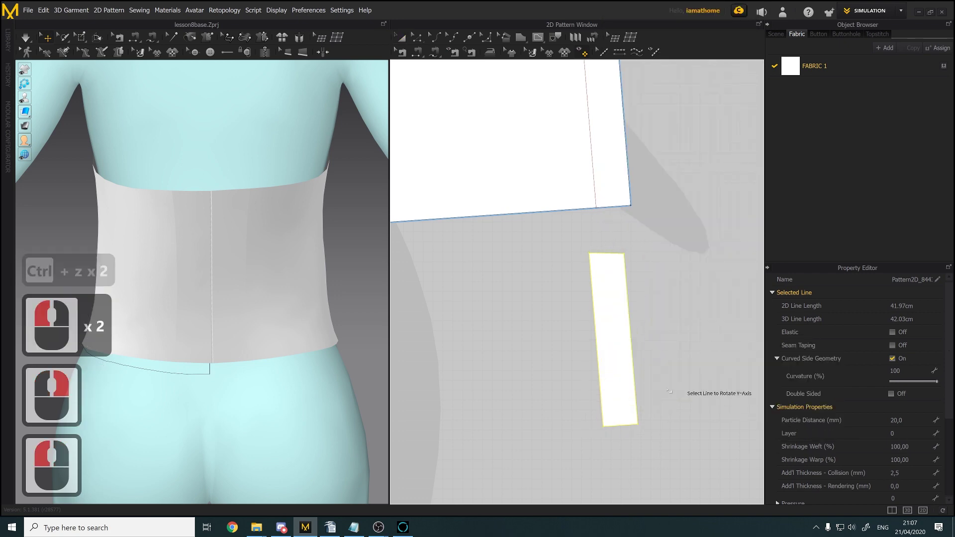
{"action": "left_click", "coordinate": [599, 357]}
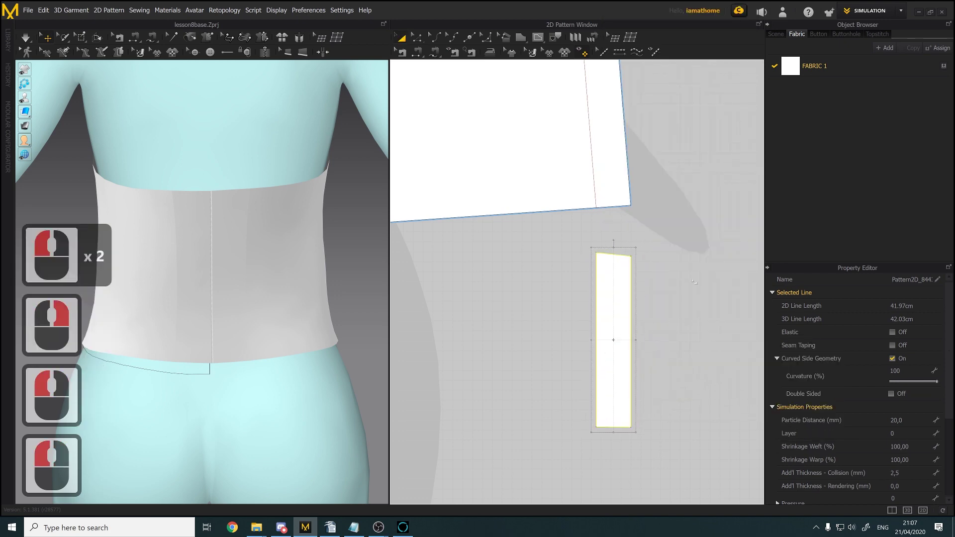
{"action": "left_click", "coordinate": [693, 281]}
{"action": "left_click", "coordinate": [416, 37]}
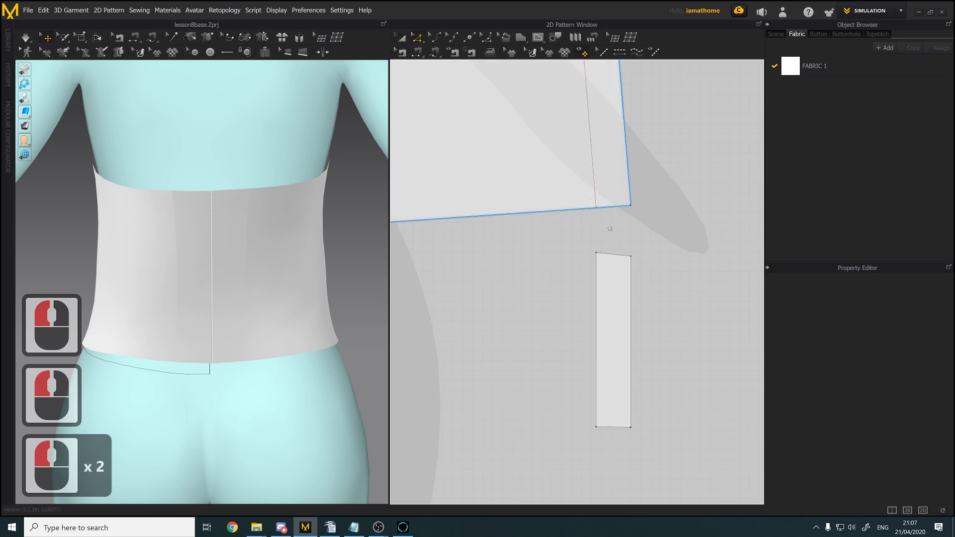
Level the narrow strip's upper edge by raising its outer corner point in line with the inner corner
{"action": "scroll", "coordinate": [629, 247], "scroll_direction": "up", "scroll_amount": 2}
{"action": "left_click", "coordinate": [635, 265]}
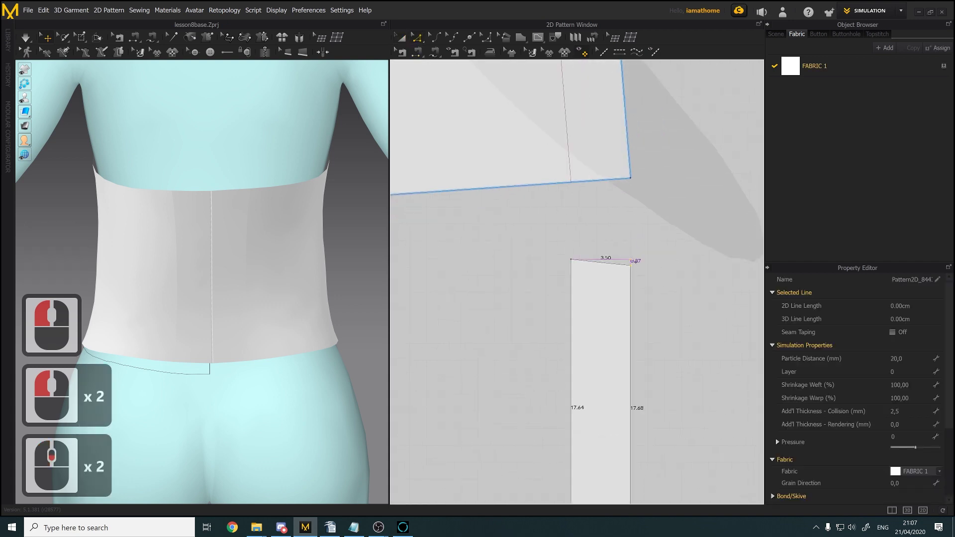
{"action": "left_click_drag", "start_coordinate": [635, 262], "coordinate": [636, 259]}
{"action": "scroll", "coordinate": [648, 280], "scroll_direction": "up", "scroll_amount": 4}
{"action": "middle_click_drag", "start_coordinate": [648, 281], "coordinate": [643, 261]}
{"action": "scroll", "coordinate": [633, 252], "scroll_direction": "down", "scroll_amount": 1}
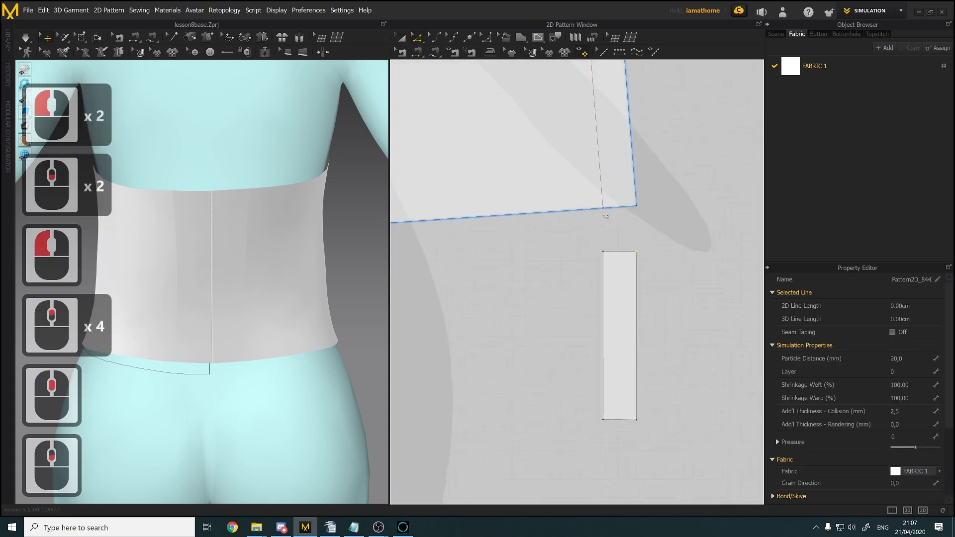
Sew the internal line near the panel's back end to the narrow strip's long inner edge
{"action": "left_click", "coordinate": [433, 52]}
{"action": "middle_click_drag", "start_coordinate": [630, 122], "coordinate": [628, 150]}
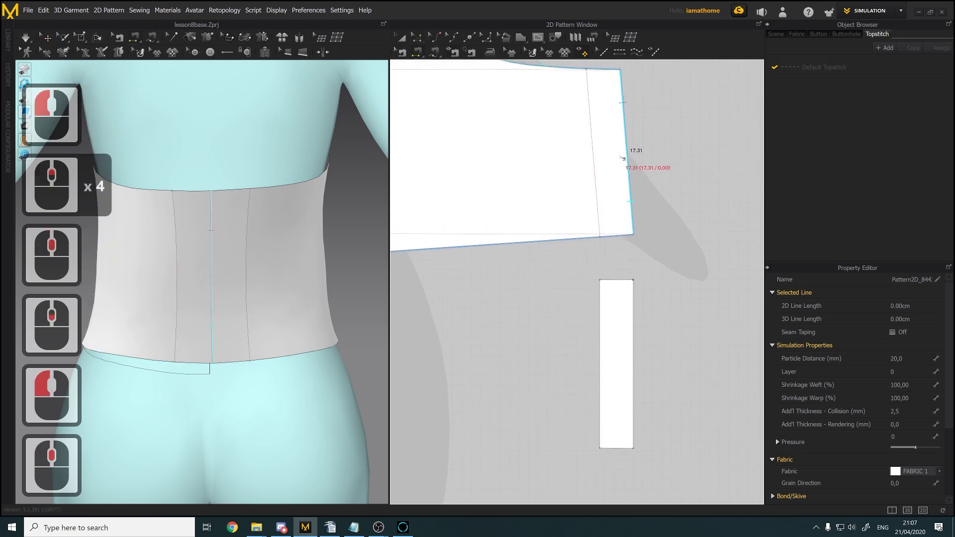
{"action": "left_click", "coordinate": [592, 94]}
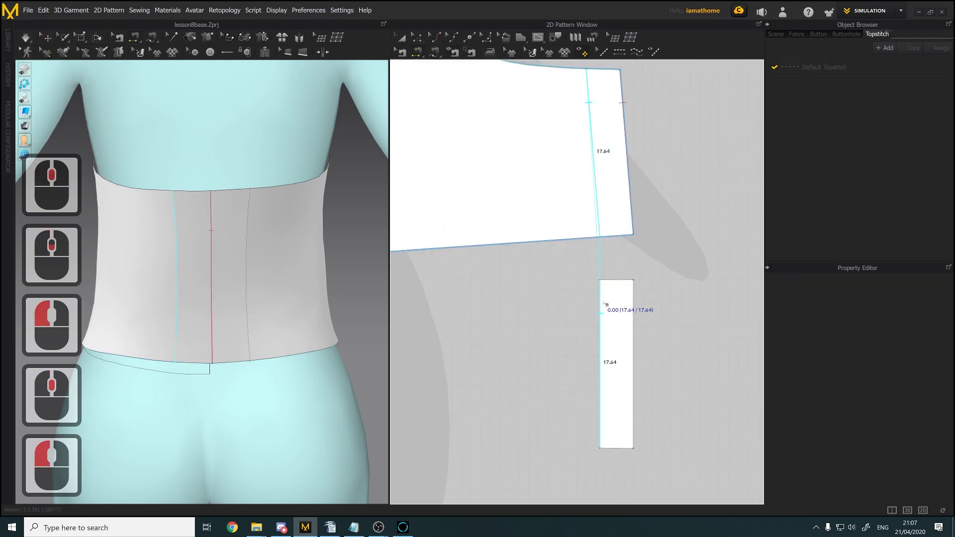
{"action": "left_click", "coordinate": [614, 290]}
{"action": "key", "text": "a"}
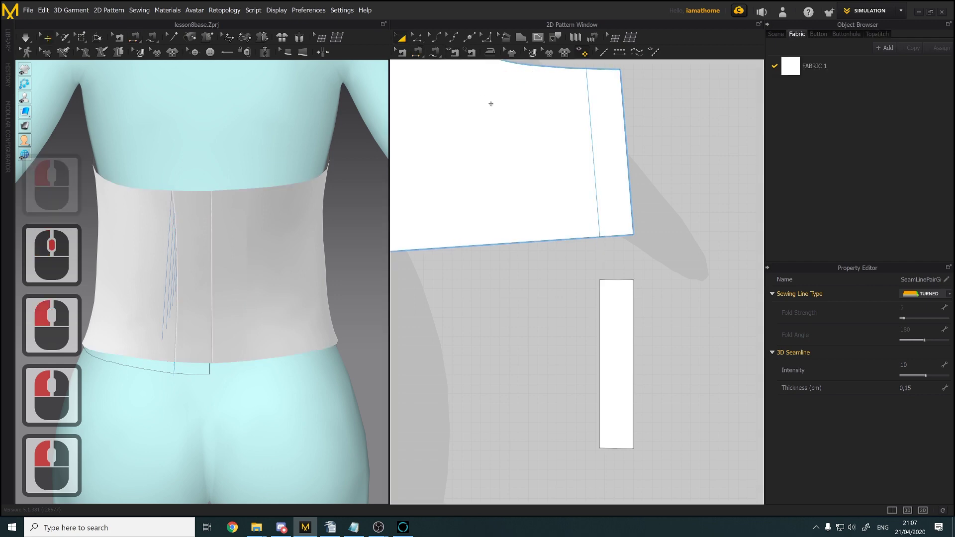
Place the narrow strip onto the back of the corset in 3D with Superimpose (Over)
{"action": "scroll", "coordinate": [595, 186], "scroll_direction": "down", "scroll_amount": 2}
{"action": "scroll", "coordinate": [258, 323], "scroll_direction": "down", "scroll_amount": 7}
{"action": "middle_click_drag", "start_coordinate": [259, 324], "coordinate": [287, 282]}
{"action": "scroll", "coordinate": [287, 282], "scroll_direction": "down", "scroll_amount": 2}
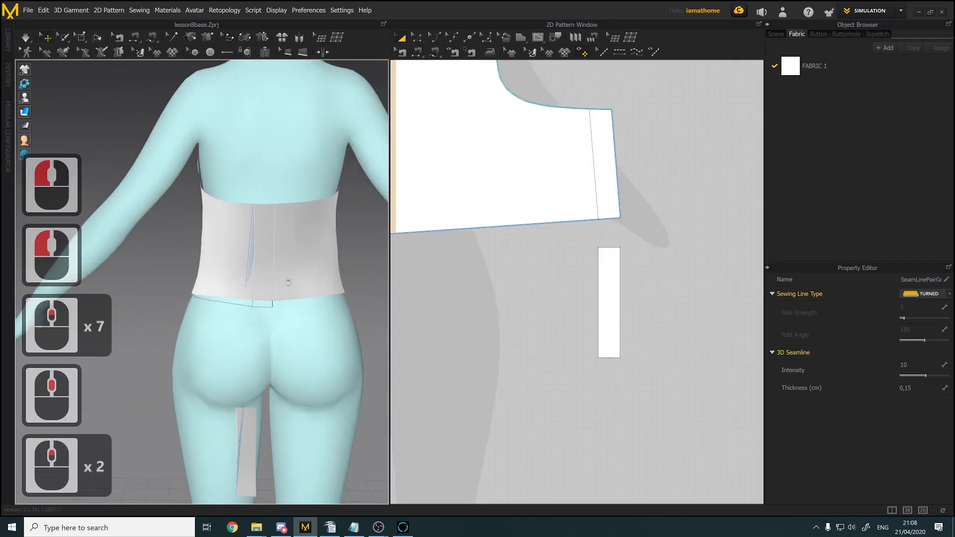
{"action": "right_click", "coordinate": [287, 282]}
{"action": "left_click", "coordinate": [45, 40]}
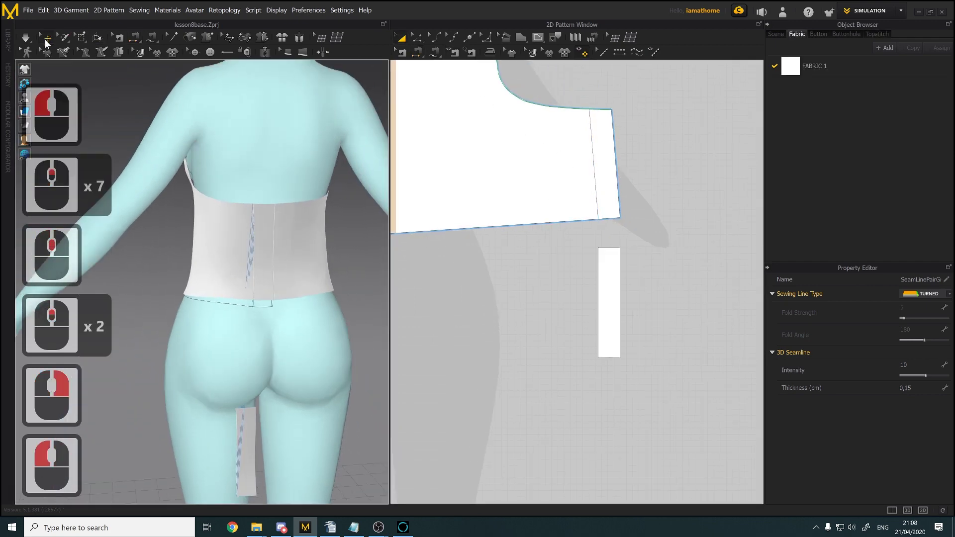
{"action": "left_click", "coordinate": [249, 437]}
{"action": "right_click", "coordinate": [248, 435]}
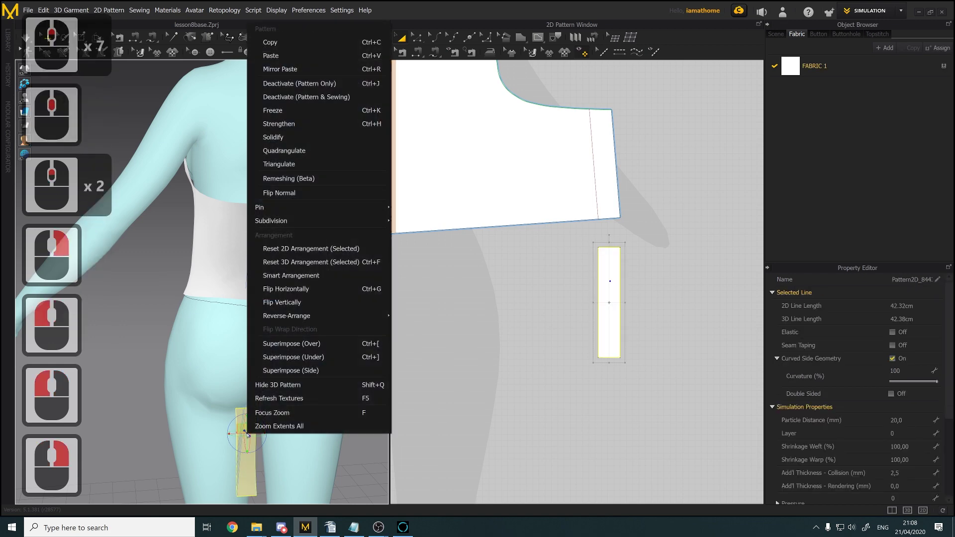
{"action": "left_click", "coordinate": [291, 344]}
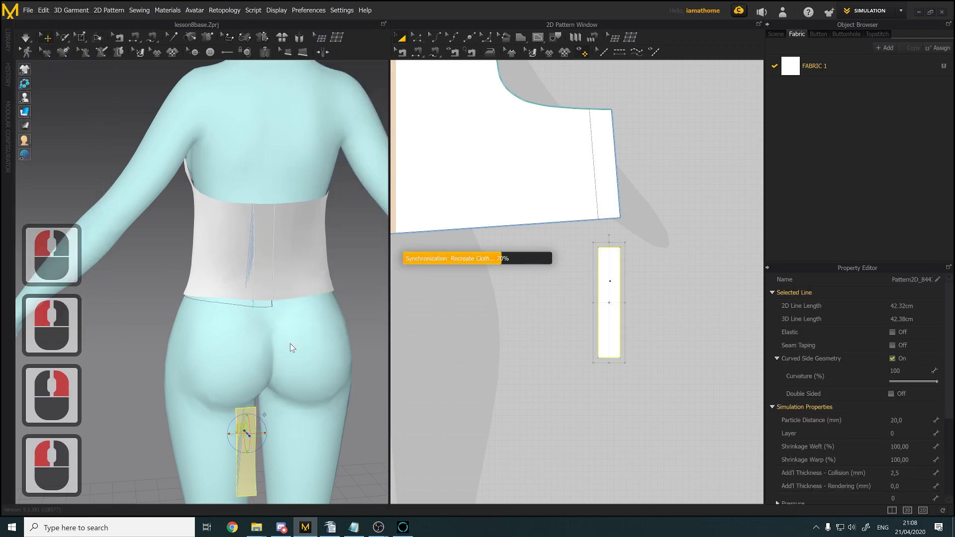
Simulate the garment briefly to settle the superimposed strip on the corset's back, and stop the simulation
{"action": "right_click", "coordinate": [440, 291]}
{"action": "right_click_drag", "start_coordinate": [372, 291], "coordinate": [311, 272]}
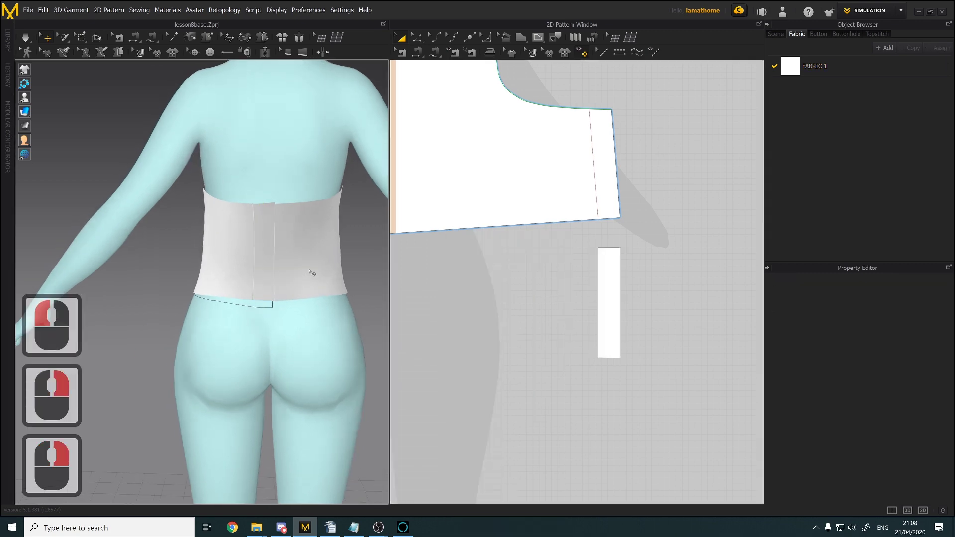
{"action": "scroll", "coordinate": [292, 286], "scroll_direction": "down", "scroll_amount": 2}
{"action": "middle_click_drag", "start_coordinate": [293, 286], "coordinate": [258, 307]}
{"action": "scroll", "coordinate": [258, 306], "scroll_direction": "down", "scroll_amount": 3}
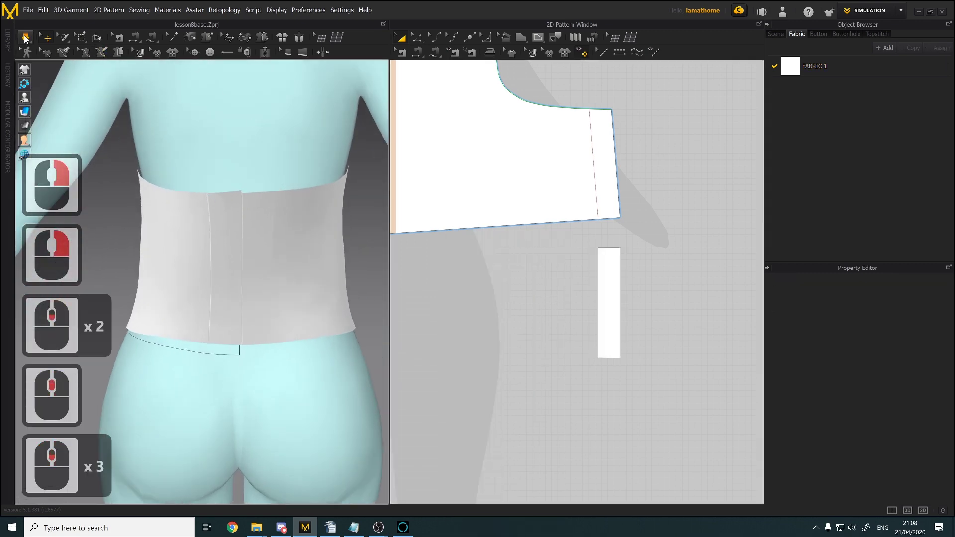
{"action": "left_click", "coordinate": [26, 38]}
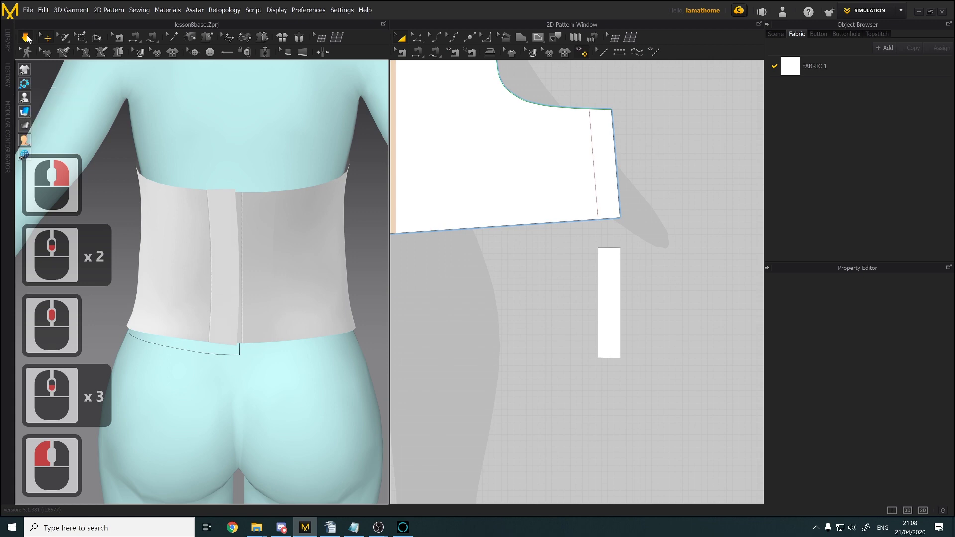
{"action": "left_click", "coordinate": [26, 38]}
Clone the narrow strip as a Symmetric Pattern (with Sewing) and place the copy directly beside the original
{"action": "scroll", "coordinate": [569, 282], "scroll_direction": "up", "scroll_amount": 3}
{"action": "scroll", "coordinate": [569, 282], "scroll_direction": "down", "scroll_amount": 3}
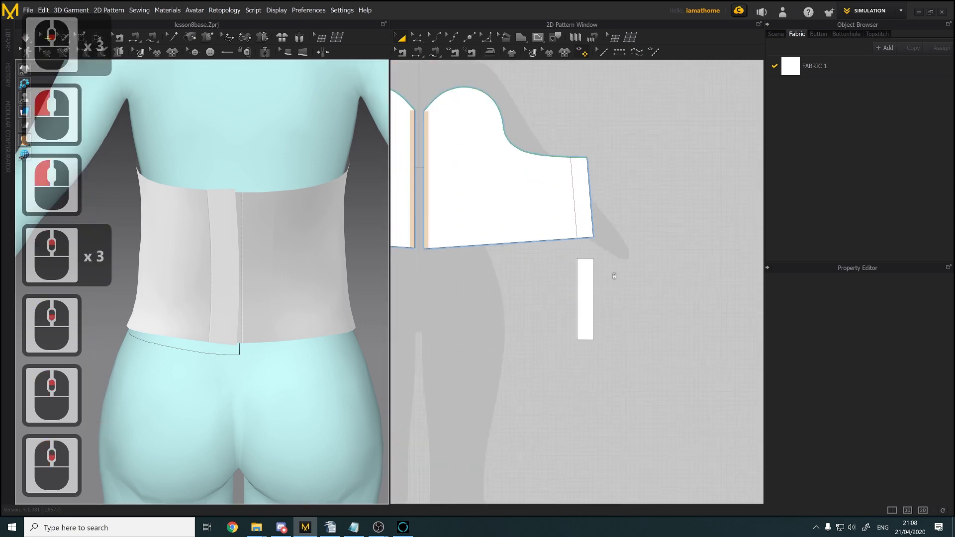
{"action": "left_click", "coordinate": [570, 273]}
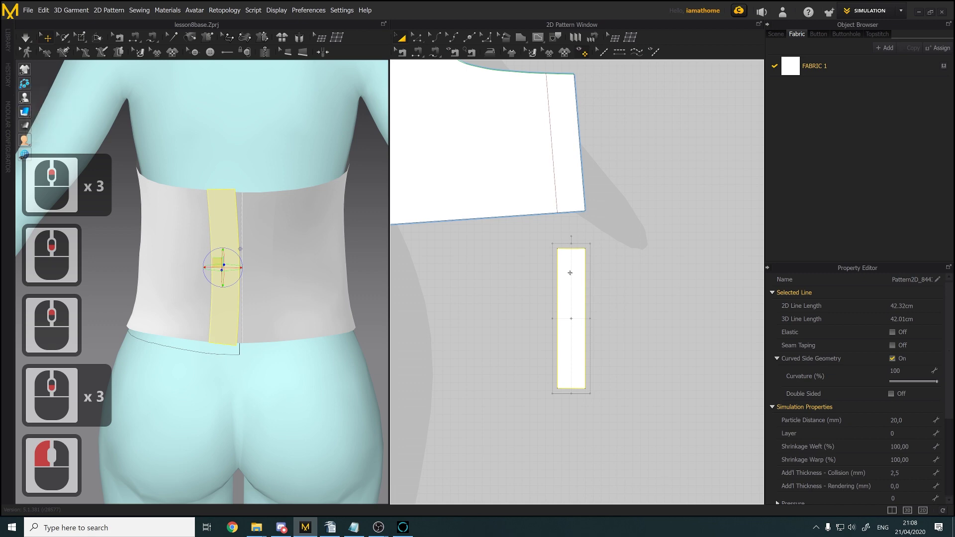
{"action": "key", "text": "ctrl+c"}
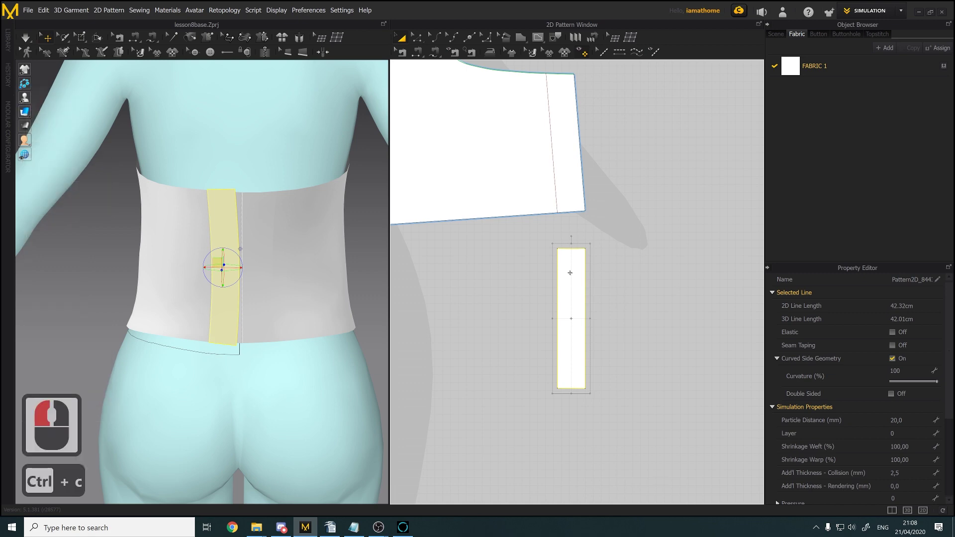
{"action": "right_click", "coordinate": [570, 272]}
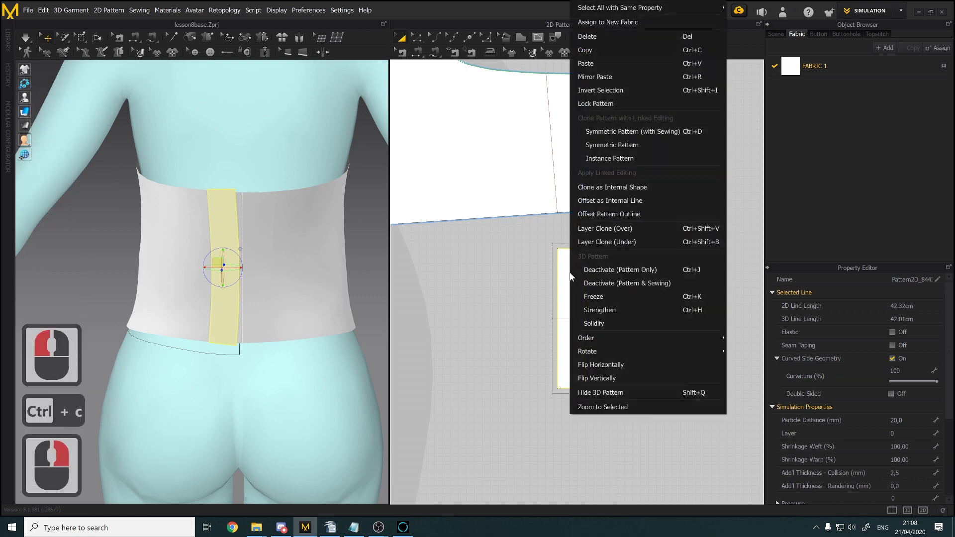
{"action": "left_click", "coordinate": [629, 130]}
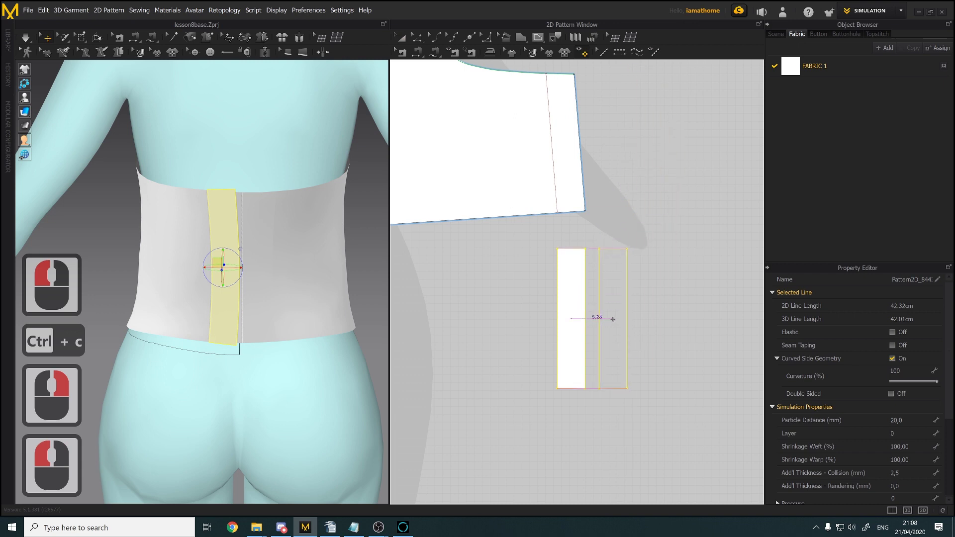
{"action": "left_click", "coordinate": [614, 322]}
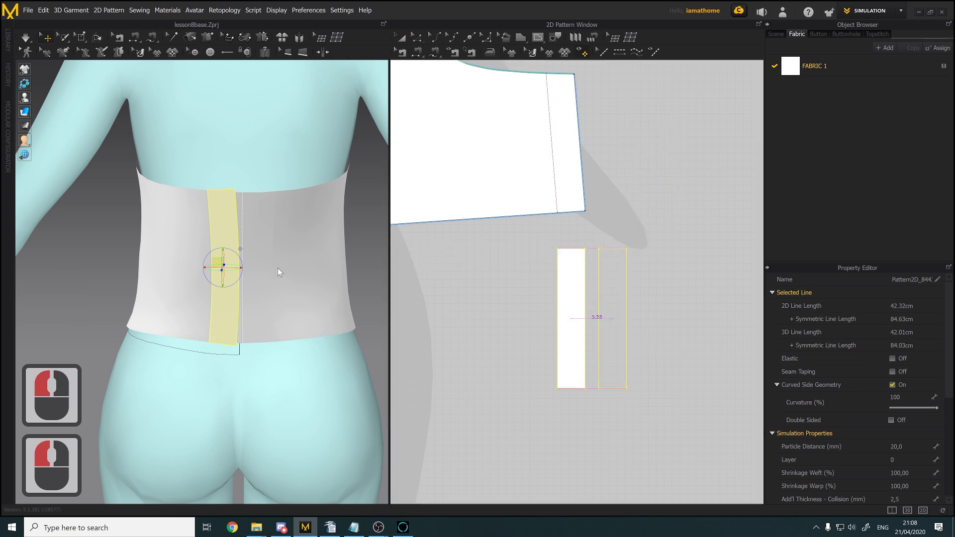
Place the cloned strip onto the opposite back panel in 3D with Superimpose (Over)
{"action": "scroll", "coordinate": [277, 269], "scroll_direction": "up", "scroll_amount": 1}
{"action": "right_click", "coordinate": [179, 265]}
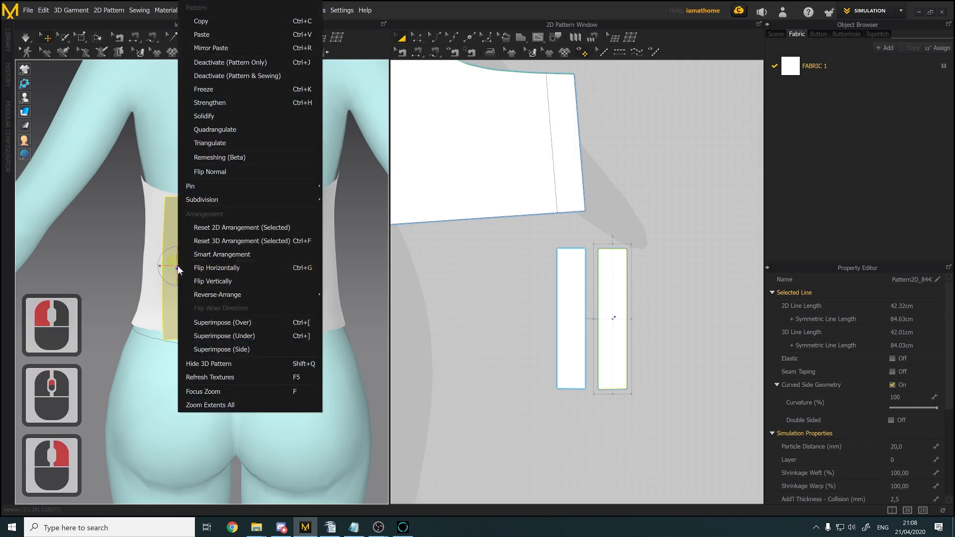
{"action": "left_click", "coordinate": [240, 321]}
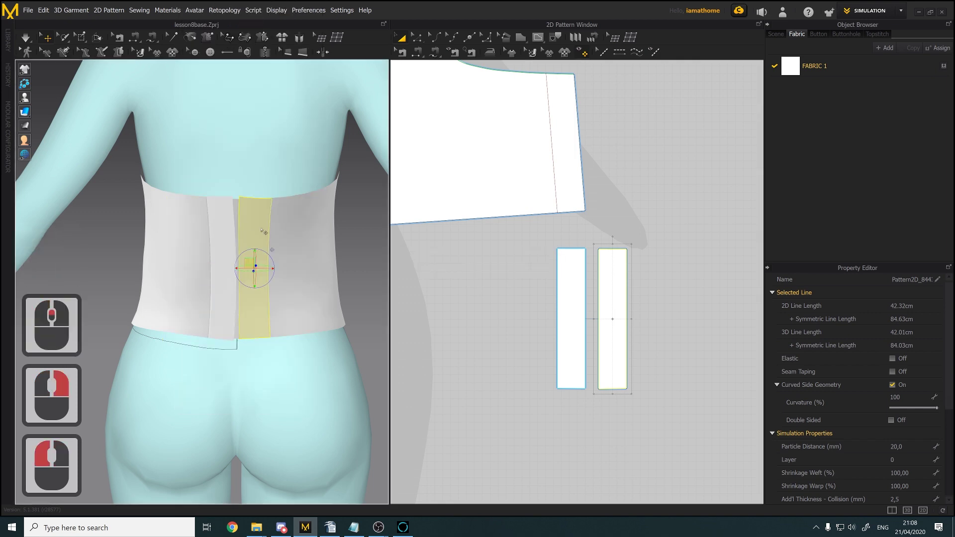
Show the sewing lines and simulate the garment to settle both strips on the corset's back
{"action": "key", "text": "b"}
{"action": "key", "text": "n"}
{"action": "left_click", "coordinate": [26, 38]}
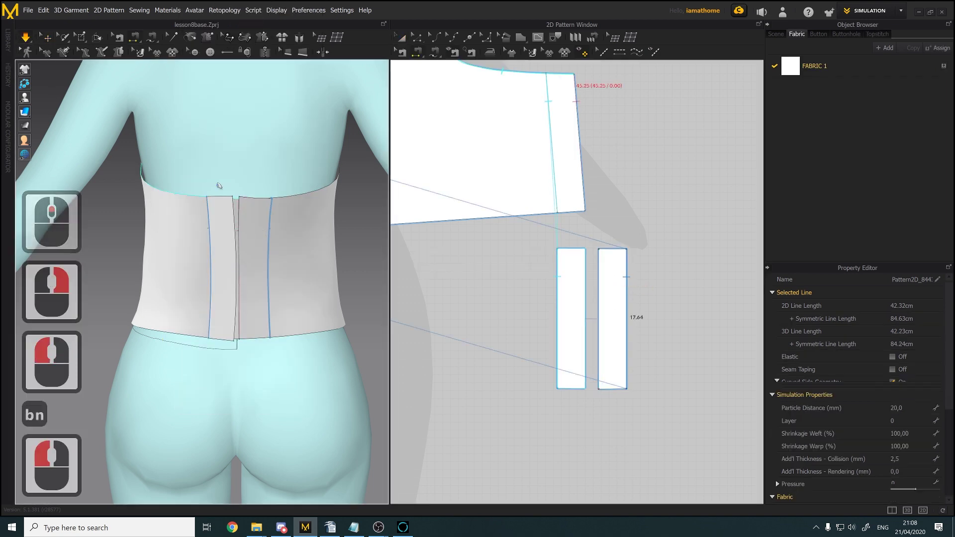
{"action": "scroll", "coordinate": [302, 267], "scroll_direction": "down", "scroll_amount": 2}
{"action": "mouse_move", "coordinate": [320, 275]}
{"action": "right_mouse_down"}
{"action": "mouse_move", "coordinate": [350, 278]}
{"action": "mouse_move", "coordinate": [303, 279]}
{"action": "mouse_move", "coordinate": [316, 279]}
{"action": "right_mouse_up"}
{"action": "scroll", "coordinate": [486, 265], "scroll_direction": "up", "scroll_amount": 3}
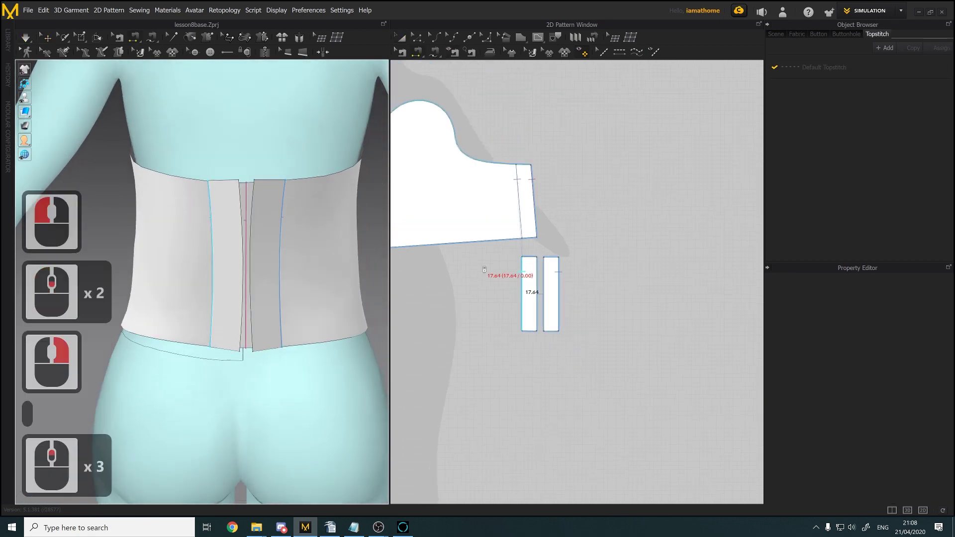
Compare with the laced corset reference and narrow both linked strips by moving the original's free long edge towards its sewn edge
{"action": "middle_click_drag", "start_coordinate": [488, 260], "coordinate": [703, 293]}
{"action": "middle_click_drag", "start_coordinate": [520, 277], "coordinate": [761, 265]}
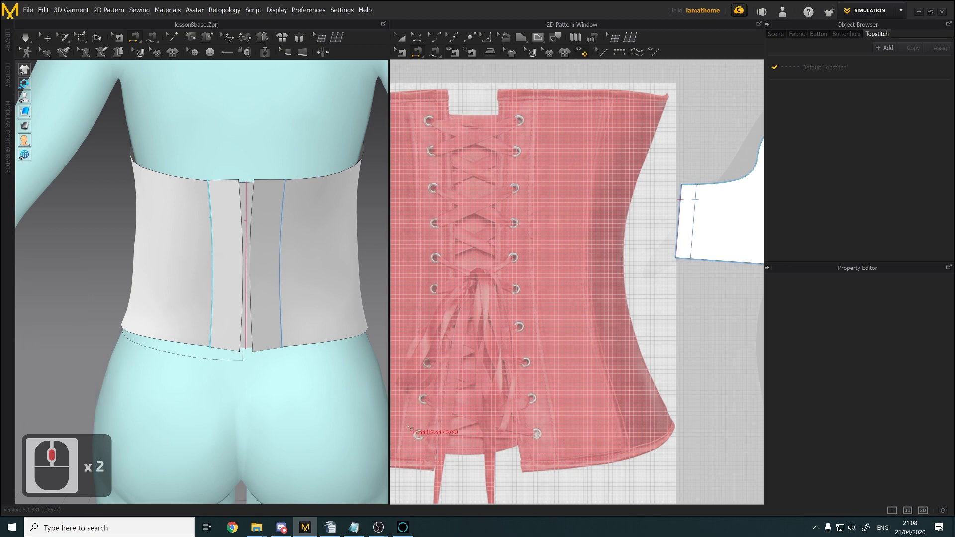
{"action": "scroll", "coordinate": [594, 282], "scroll_direction": "up", "scroll_amount": 2}
{"action": "middle_click_drag", "start_coordinate": [592, 282], "coordinate": [437, 265]}
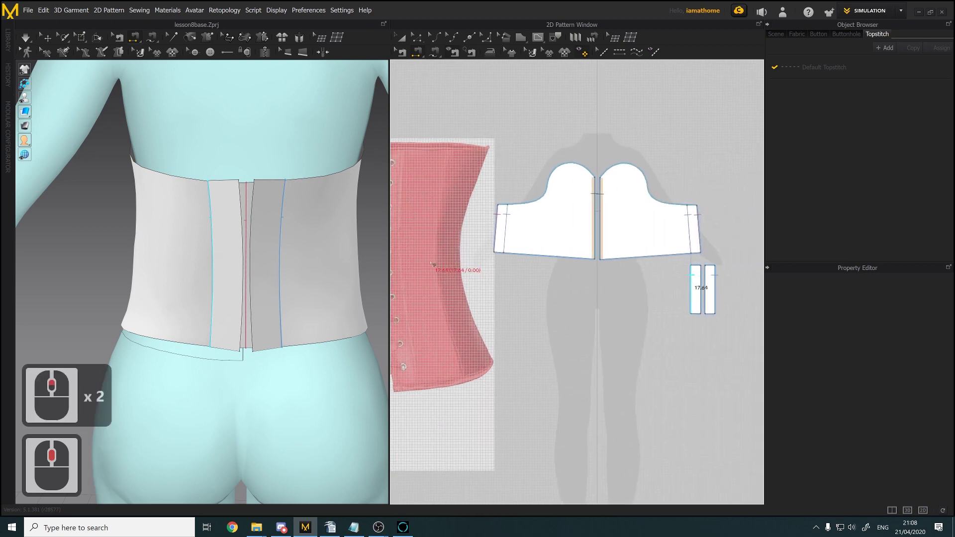
{"action": "scroll", "coordinate": [440, 266], "scroll_direction": "up", "scroll_amount": 1}
{"action": "scroll", "coordinate": [652, 275], "scroll_direction": "down", "scroll_amount": 4}
{"action": "scroll", "coordinate": [639, 277], "scroll_direction": "down", "scroll_amount": 2}
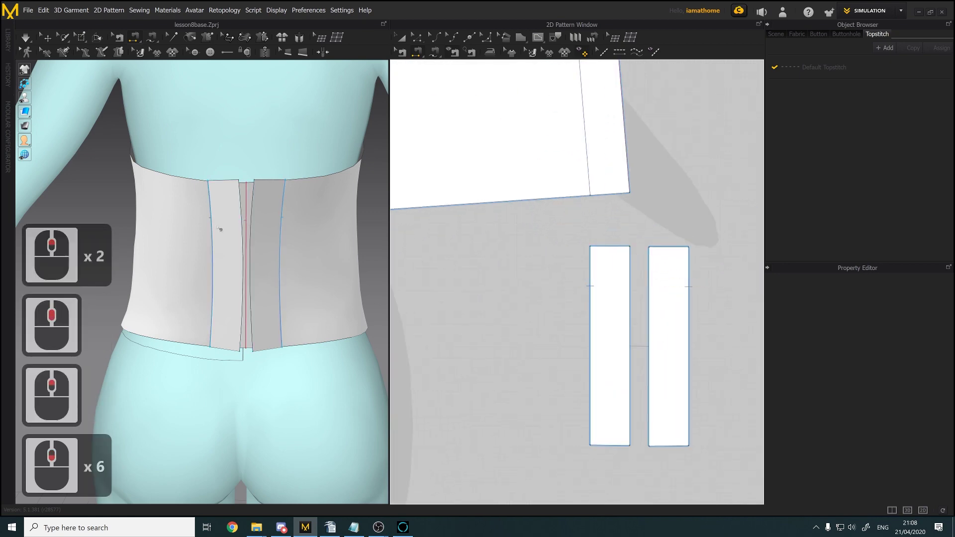
{"action": "left_click", "coordinate": [418, 37]}
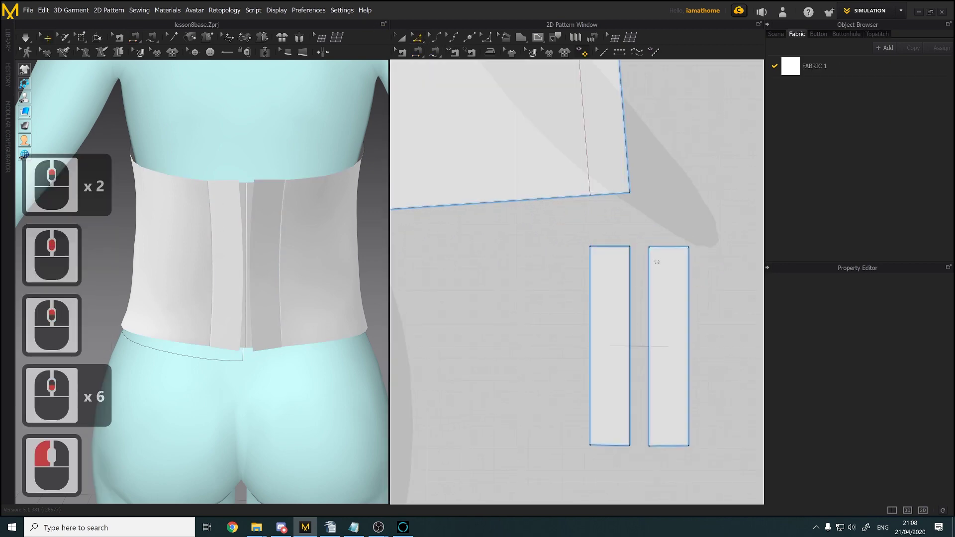
{"action": "left_click", "coordinate": [630, 306]}
{"action": "left_click_drag", "start_coordinate": [630, 305], "coordinate": [615, 306]}
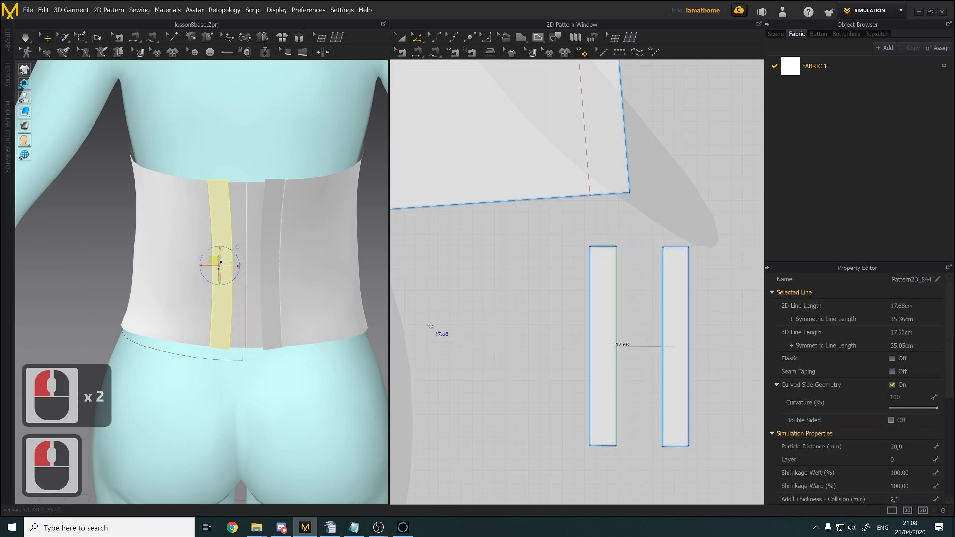
Examine the width and fit of the narrowed strips on the corset's back from several angles
{"action": "scroll", "coordinate": [574, 309], "scroll_direction": "down", "scroll_amount": 1}
{"action": "right_click_drag", "start_coordinate": [222, 318], "coordinate": [229, 310]}
{"action": "scroll", "coordinate": [293, 290], "scroll_direction": "down", "scroll_amount": 1}
{"action": "scroll", "coordinate": [323, 285], "scroll_direction": "up", "scroll_amount": 1}
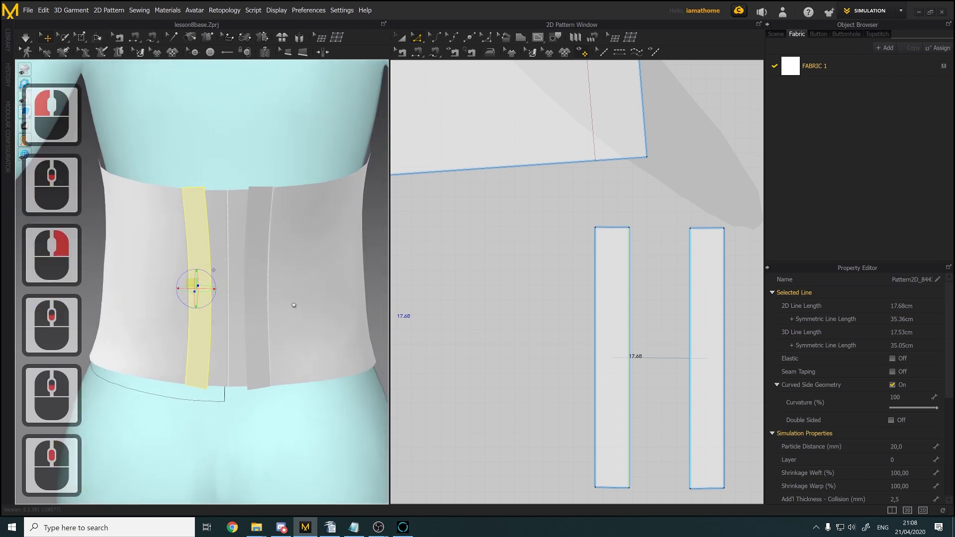
{"action": "scroll", "coordinate": [616, 324], "scroll_direction": "down", "scroll_amount": 2}
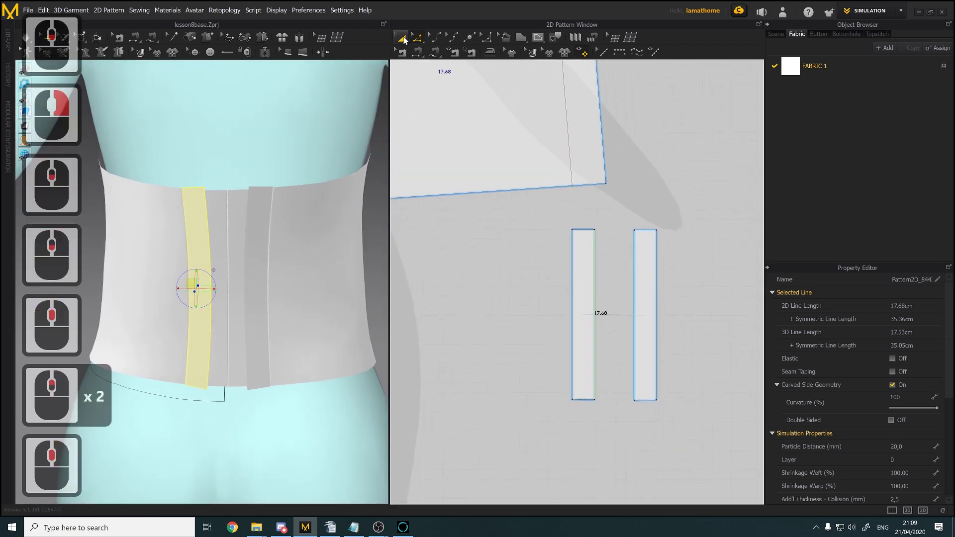
{"action": "left_click", "coordinate": [403, 39]}
{"action": "scroll", "coordinate": [856, 393], "scroll_direction": "down", "scroll_amount": 7}
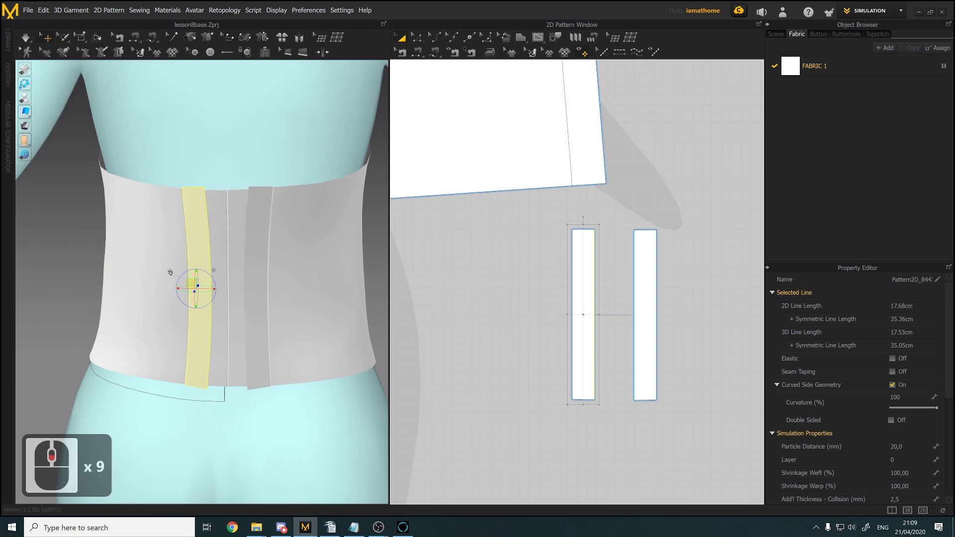
{"action": "right_click_drag", "start_coordinate": [169, 272], "coordinate": [209, 246]}
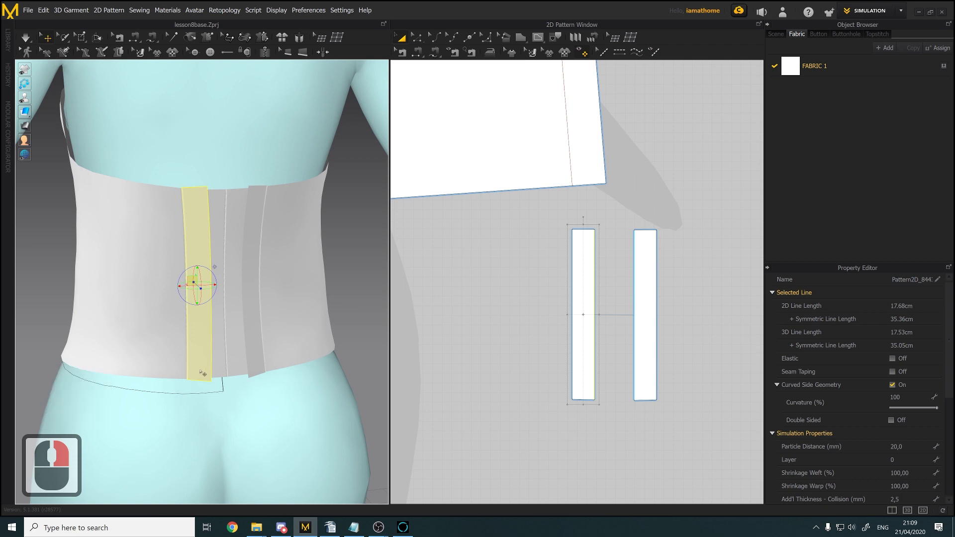
{"action": "right_click_drag", "start_coordinate": [201, 373], "coordinate": [333, 338]}
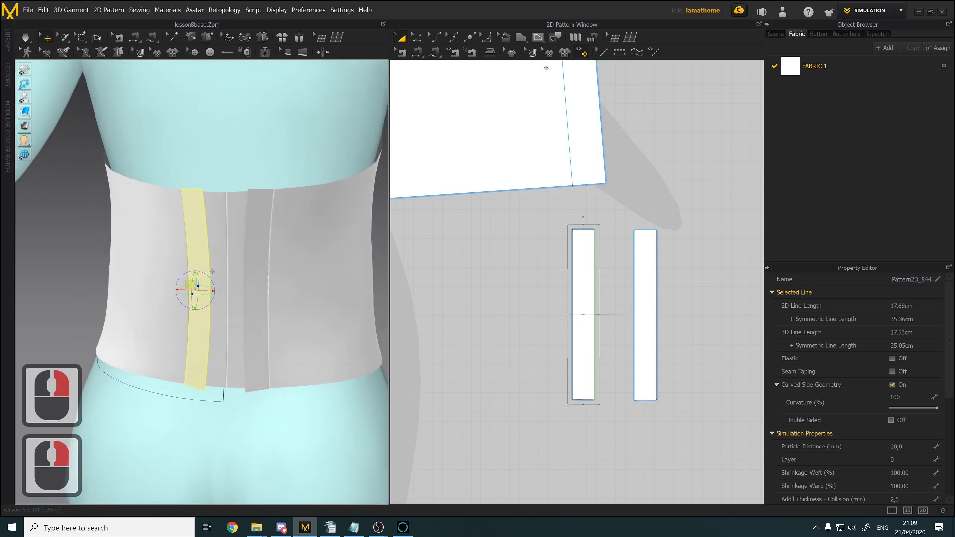
Draw an internal circle about 0.65 cm in diameter near the upper end of the original back strip
{"action": "left_click", "coordinate": [541, 40]}
{"action": "right_click", "coordinate": [541, 40]}
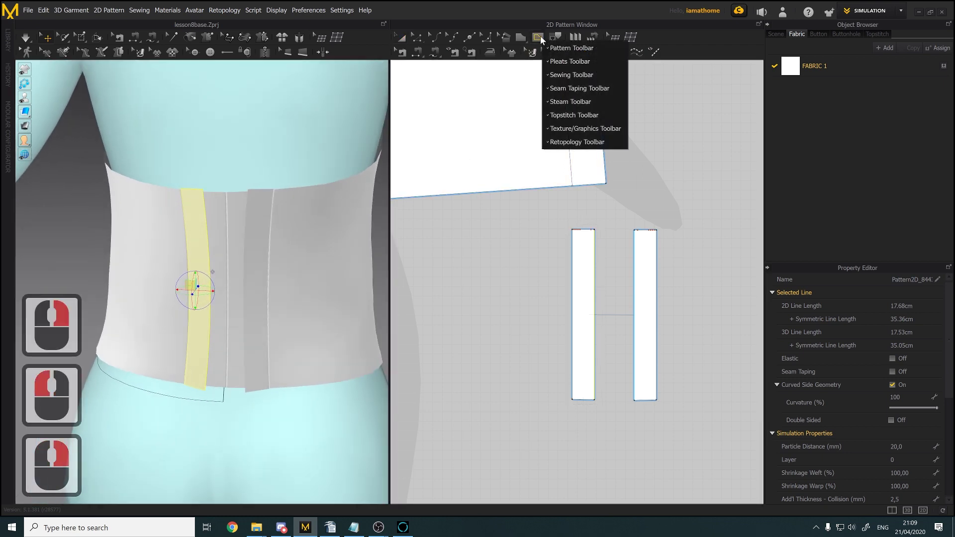
{"action": "left_click", "coordinate": [540, 36]}
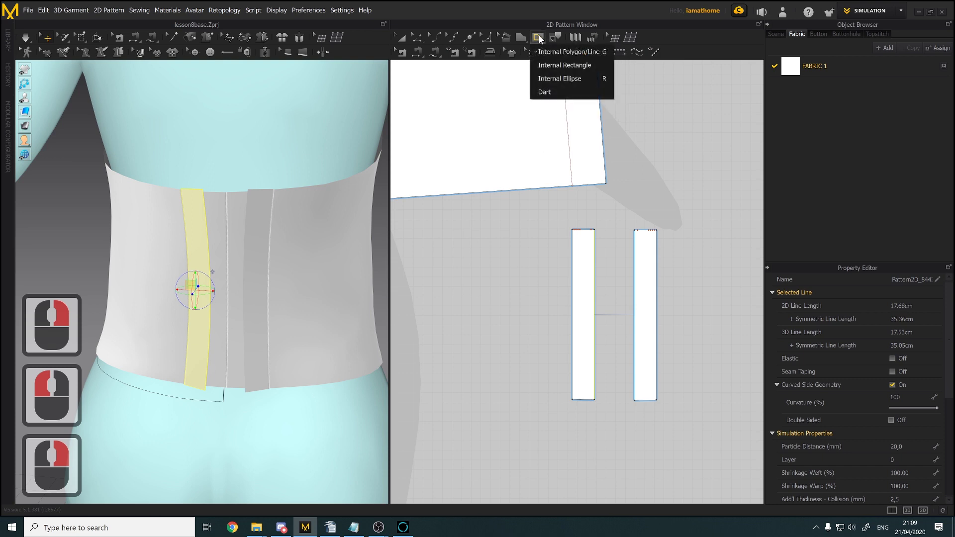
{"action": "left_click", "coordinate": [559, 78]}
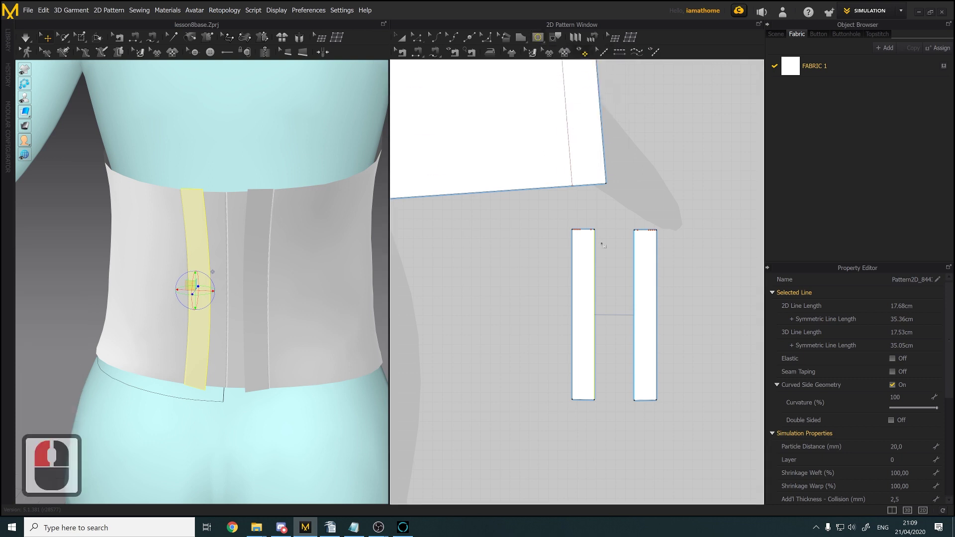
{"action": "scroll", "coordinate": [603, 246], "scroll_direction": "up", "scroll_amount": 4}
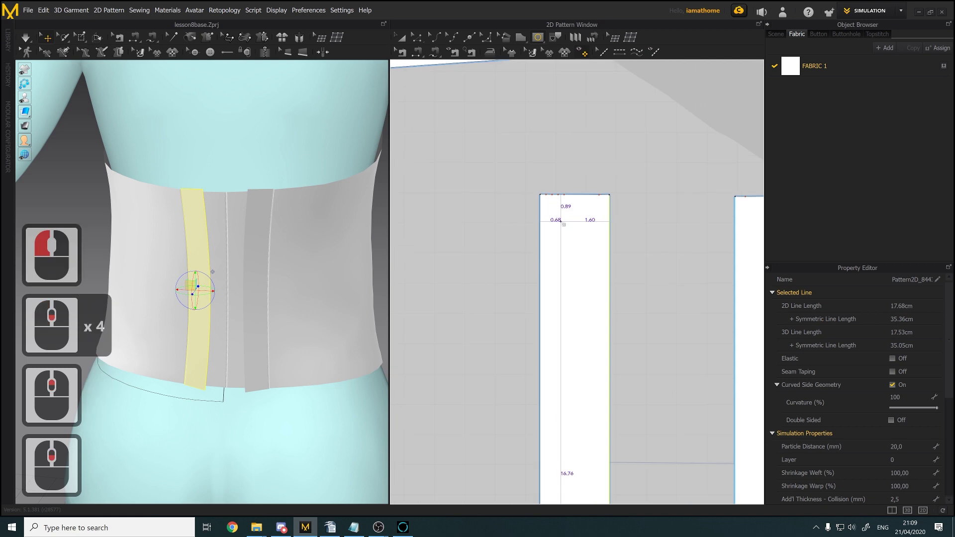
{"action": "scroll", "coordinate": [561, 221], "scroll_direction": "down", "scroll_amount": 1}
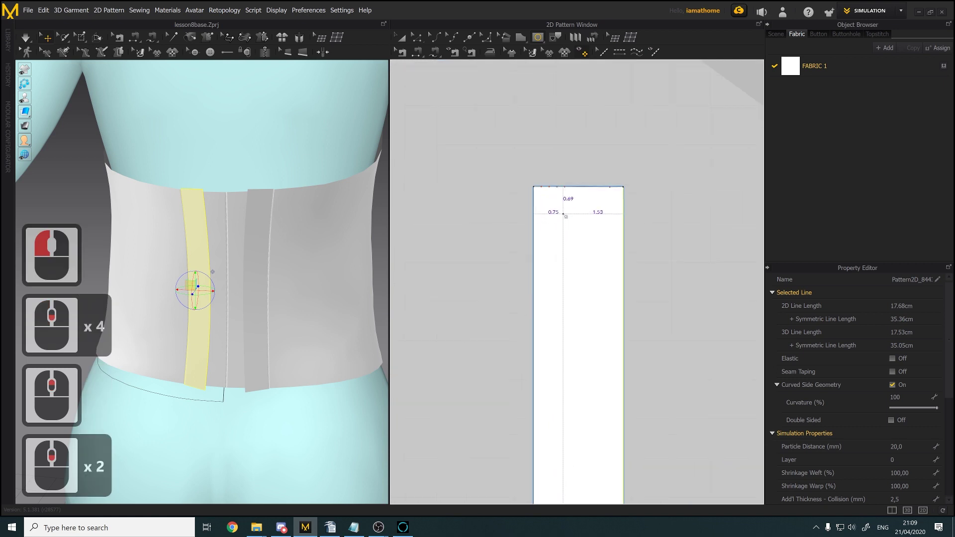
{"action": "left_click_drag", "start_coordinate": [563, 214], "coordinate": [587, 243]}
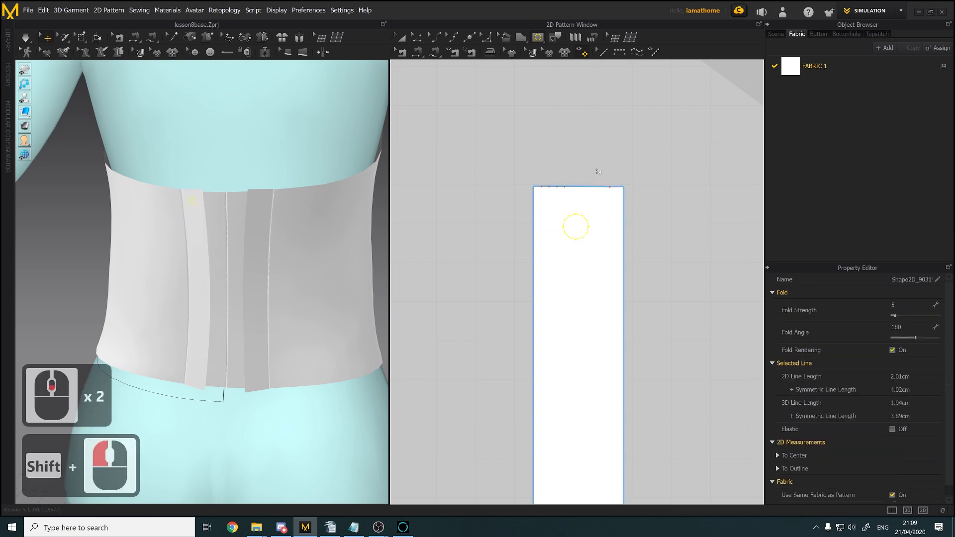
Check the circle's position on the strip in 3D and center it across the strip's width
{"action": "right_click_drag", "start_coordinate": [189, 149], "coordinate": [206, 182]}
{"action": "scroll", "coordinate": [208, 184], "scroll_direction": "down", "scroll_amount": 3}
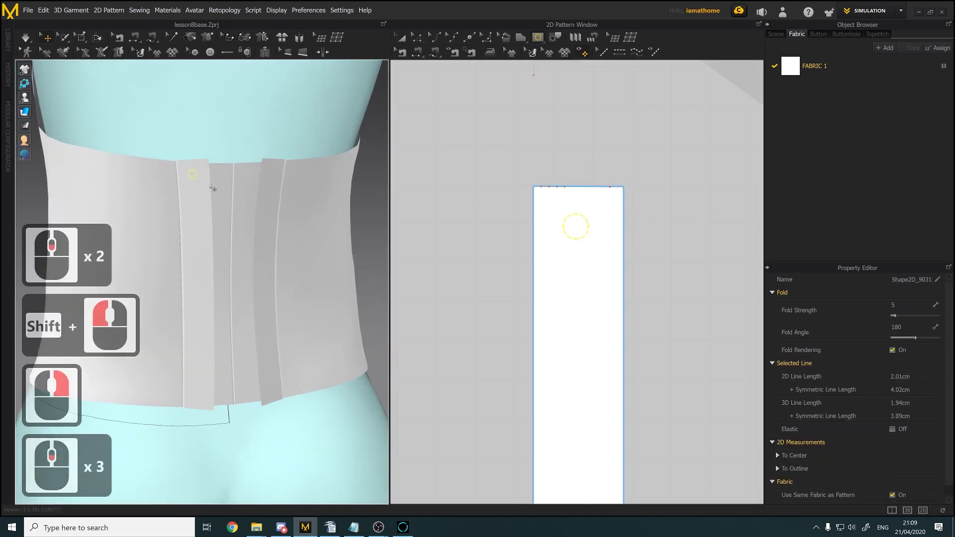
{"action": "middle_click_drag", "start_coordinate": [212, 186], "coordinate": [217, 179]}
{"action": "left_click", "coordinate": [401, 37]}
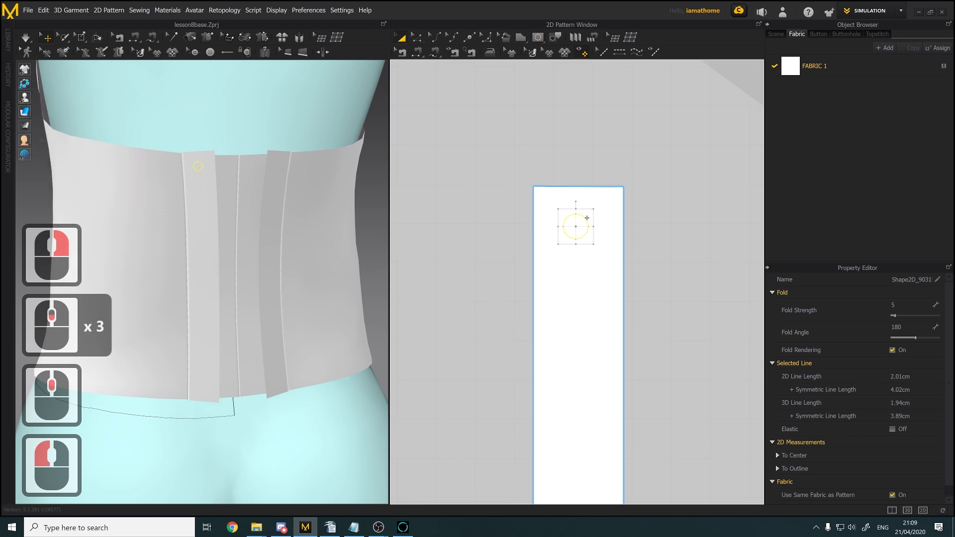
{"action": "left_click_drag", "start_coordinate": [584, 221], "coordinate": [586, 218]}
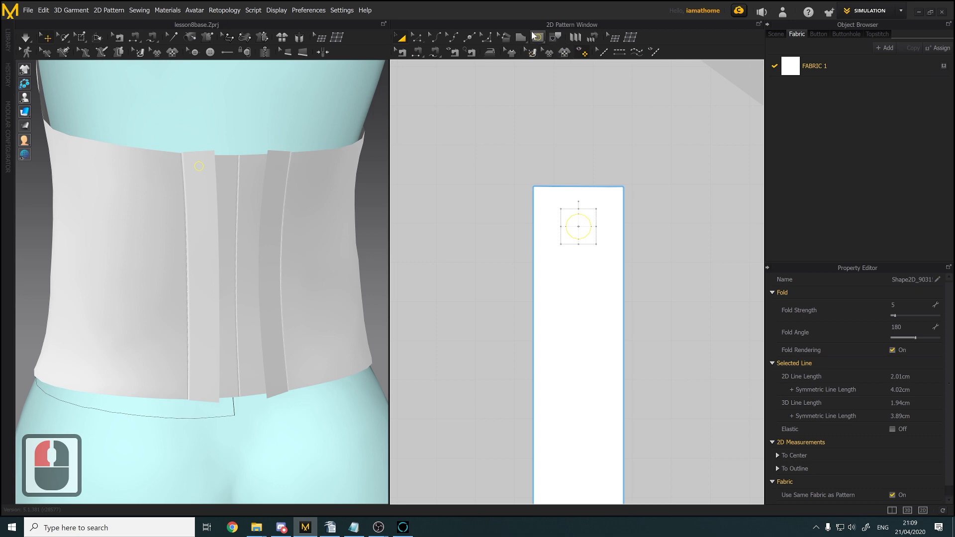
Draw a vertical internal line about 0.65 cm long across the circle, from its topmost point to its lowest point
{"action": "left_click", "coordinate": [539, 38]}
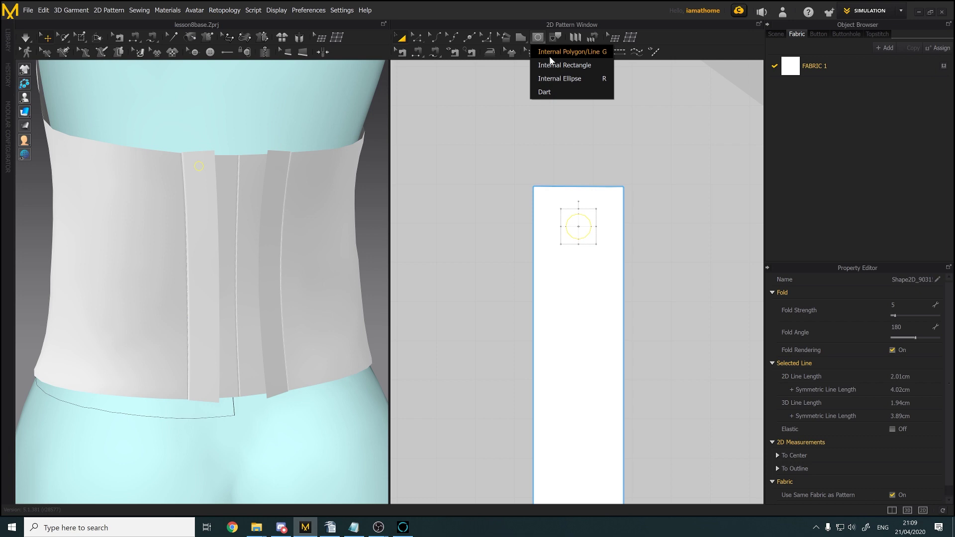
{"action": "left_click", "coordinate": [551, 58]}
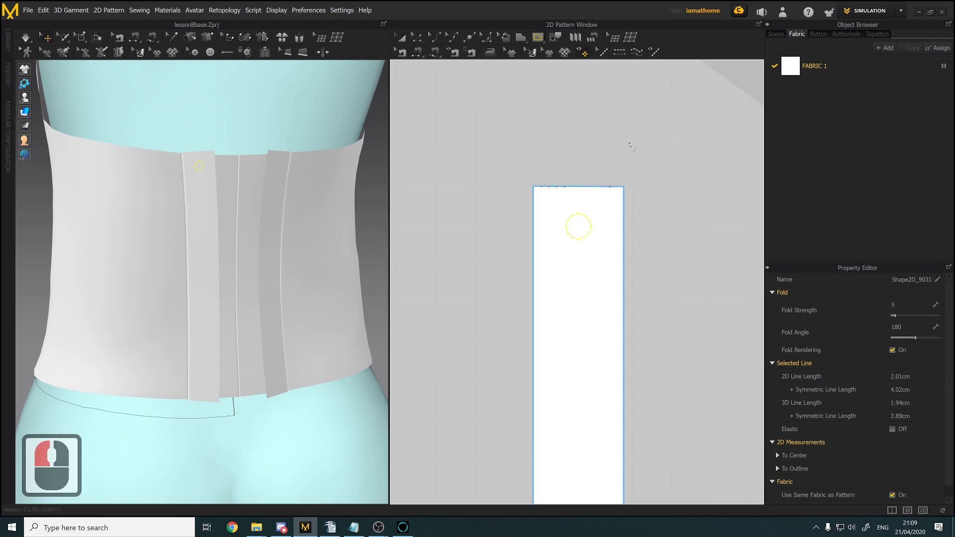
{"action": "scroll", "coordinate": [580, 170], "scroll_direction": "up", "scroll_amount": 6}
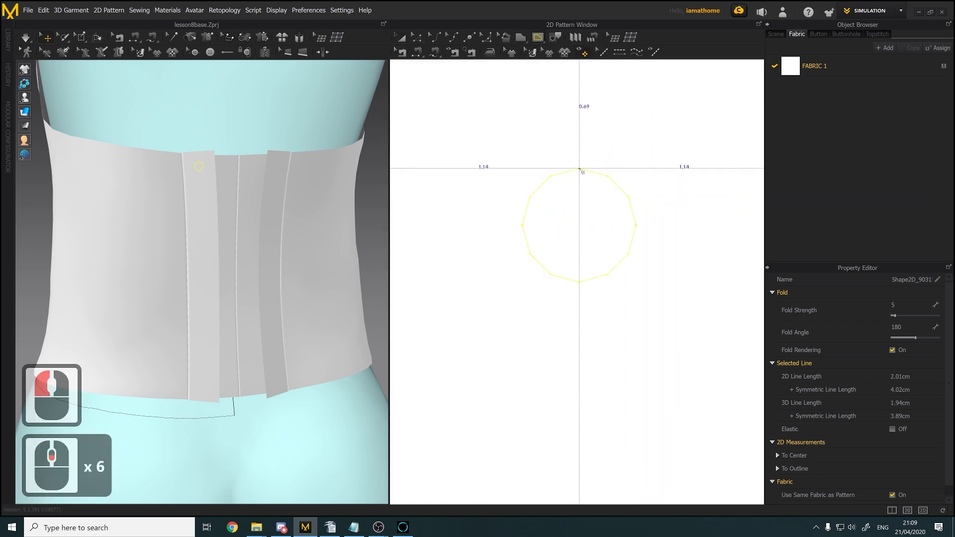
{"action": "left_click", "coordinate": [580, 170]}
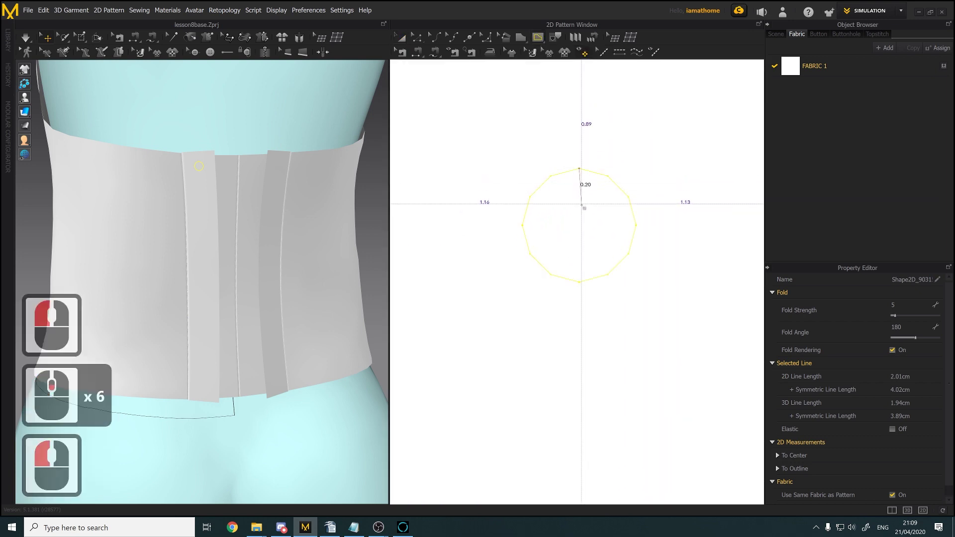
{"action": "left_click", "coordinate": [581, 282]}
{"action": "double_click", "coordinate": [581, 282]}
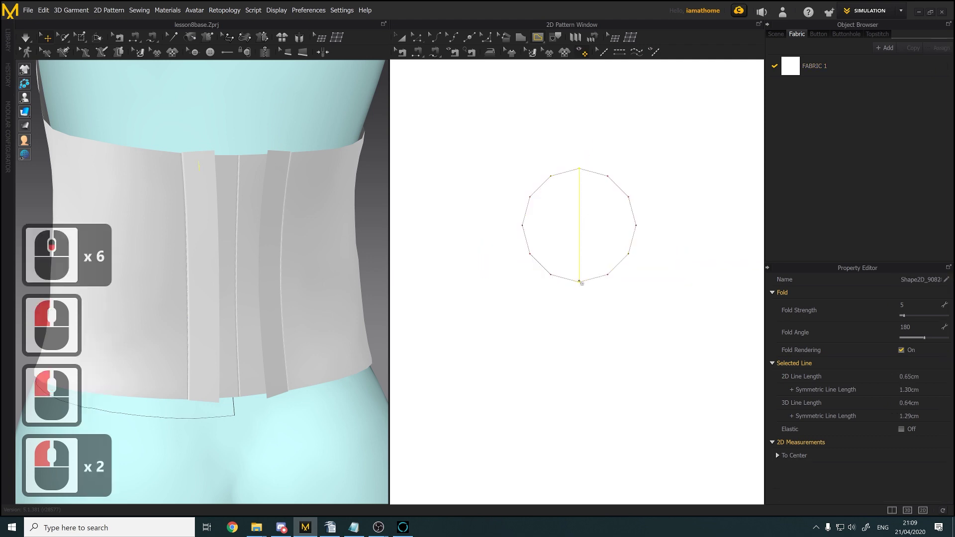
{"action": "key", "text": "Delete"}
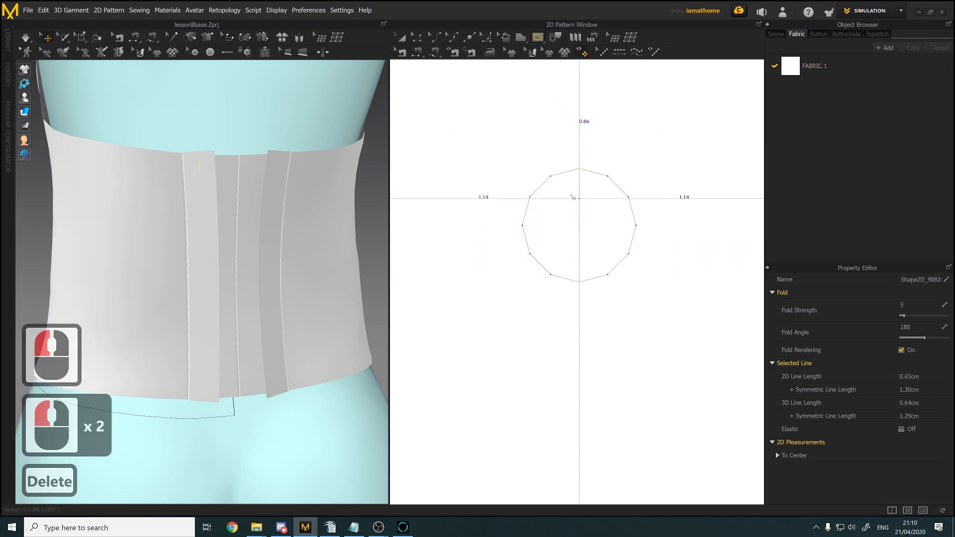
Bend the line inside the circle to the left with Edit Curvature, forming an arc about 0.72 cm long
{"action": "scroll", "coordinate": [618, 256], "scroll_direction": "down", "scroll_amount": 3}
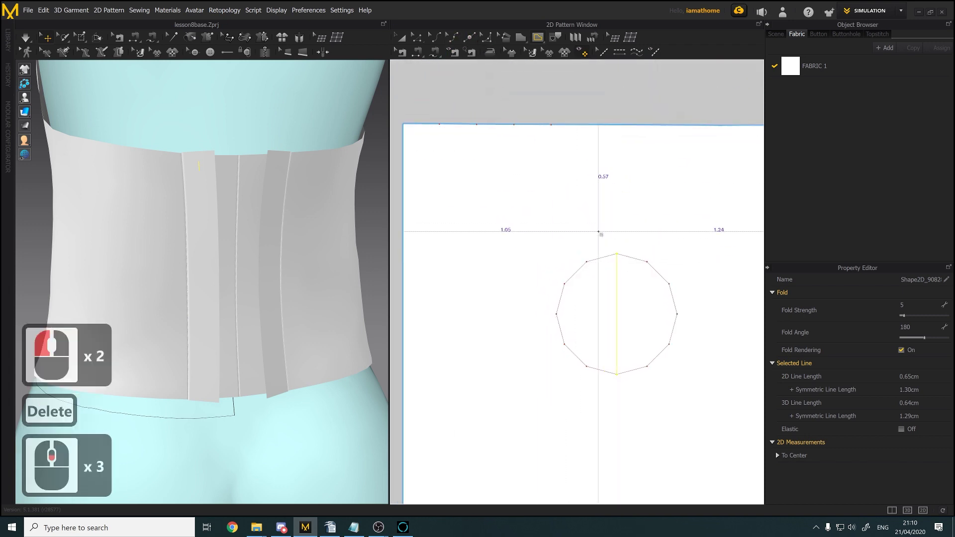
{"action": "left_click", "coordinate": [401, 37]}
{"action": "middle_click_drag", "start_coordinate": [630, 228], "coordinate": [552, 162]}
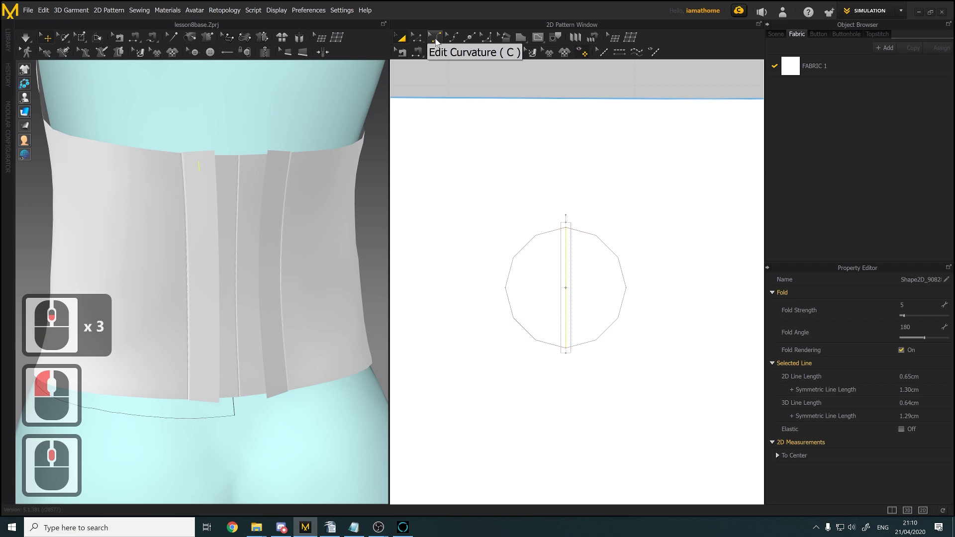
{"action": "left_click", "coordinate": [435, 38]}
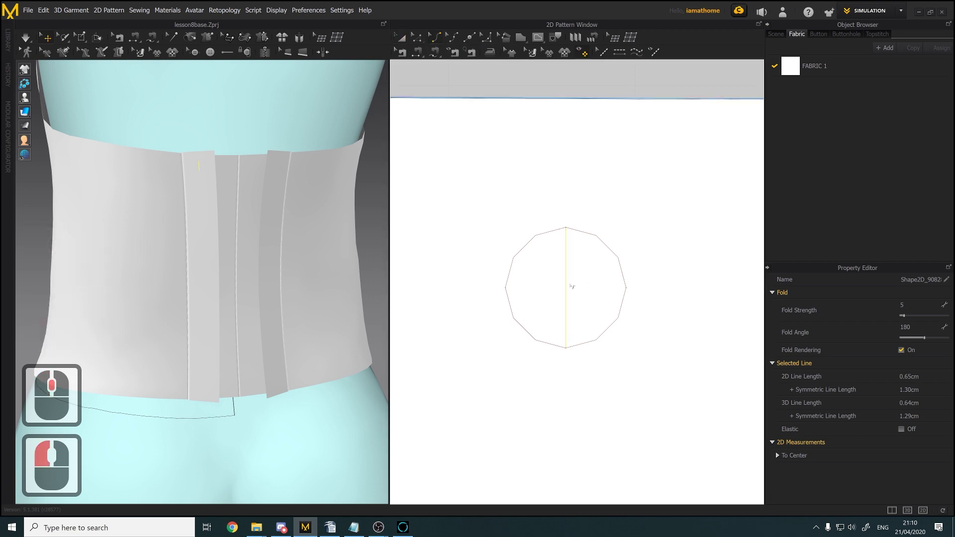
{"action": "left_click_drag", "start_coordinate": [568, 288], "coordinate": [543, 288]}
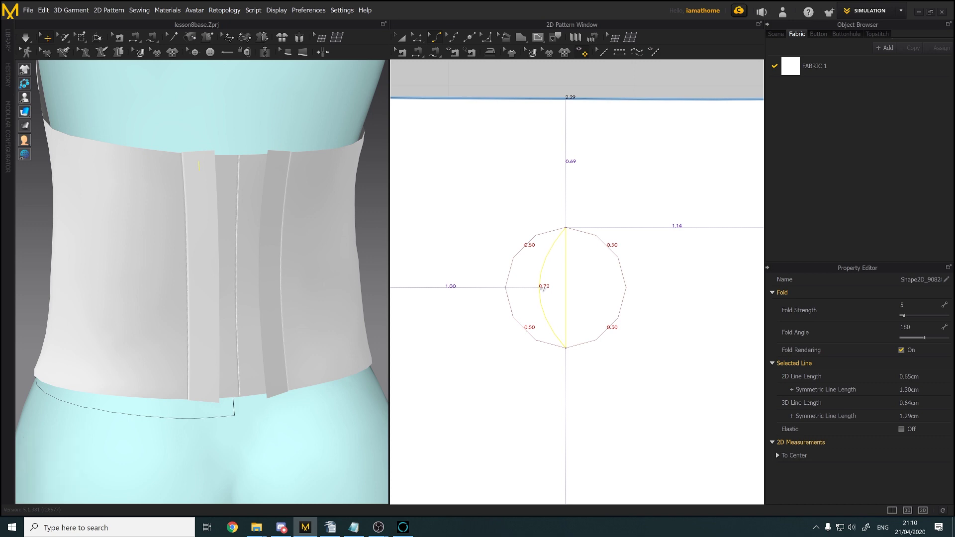
{"action": "left_click", "coordinate": [543, 289]}
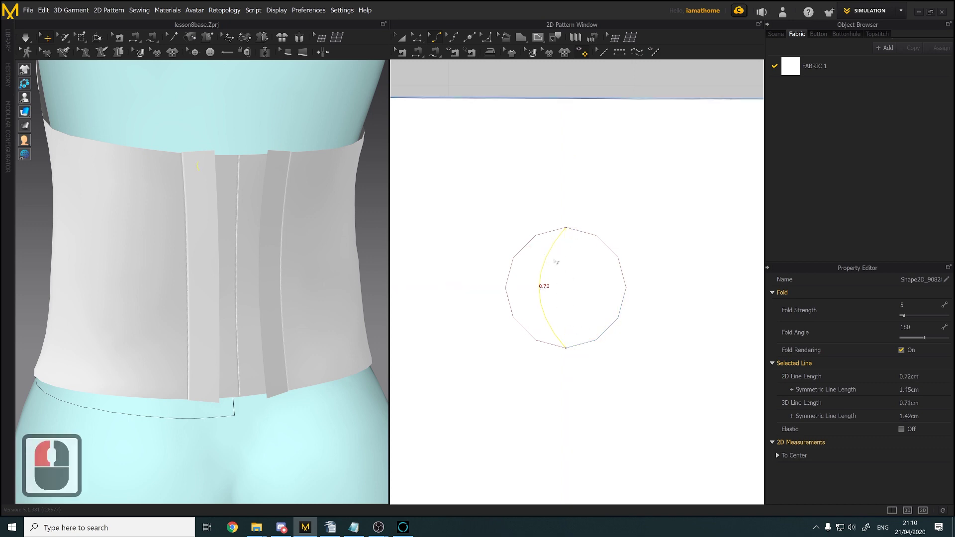
{"action": "left_click", "coordinate": [404, 39]}
{"action": "left_click", "coordinate": [404, 39]}
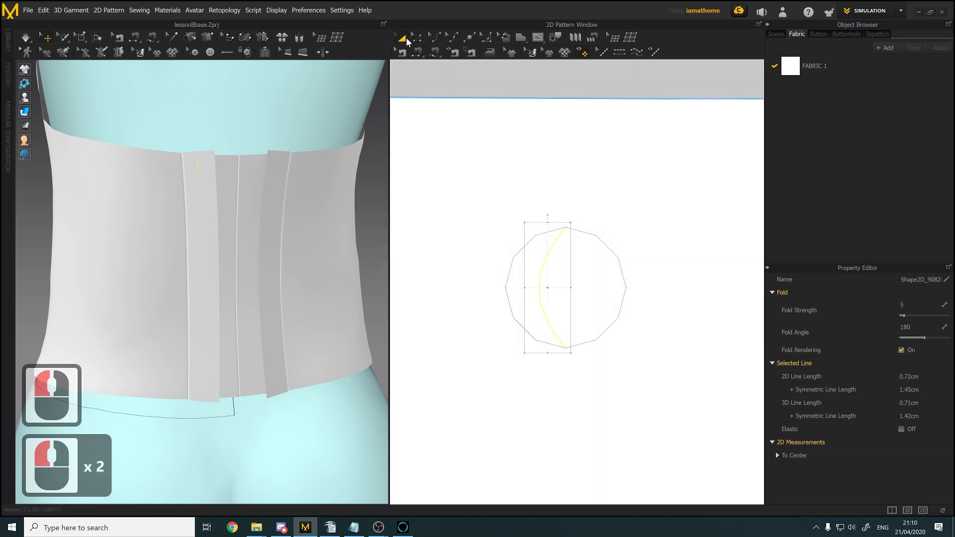
{"action": "right_click", "coordinate": [548, 255]}
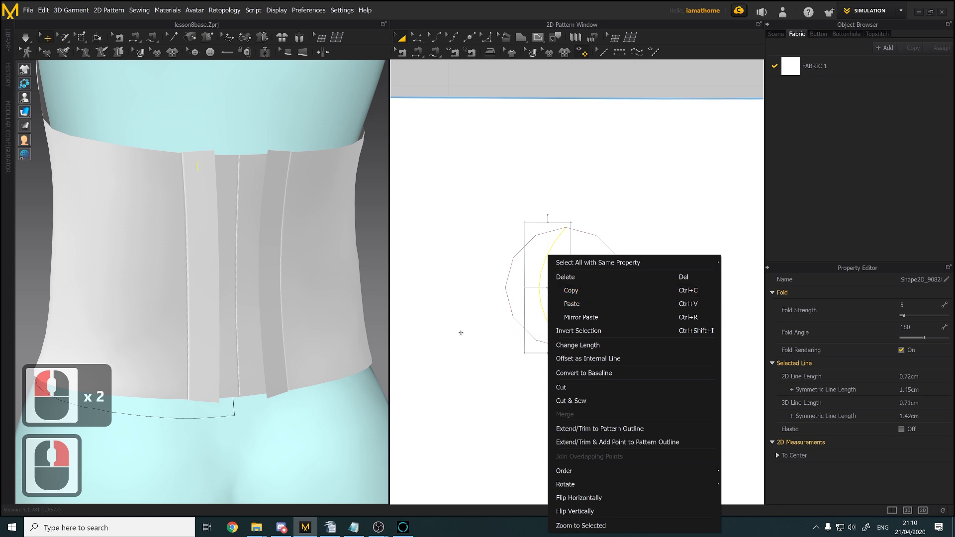
{"action": "left_click", "coordinate": [585, 303]}
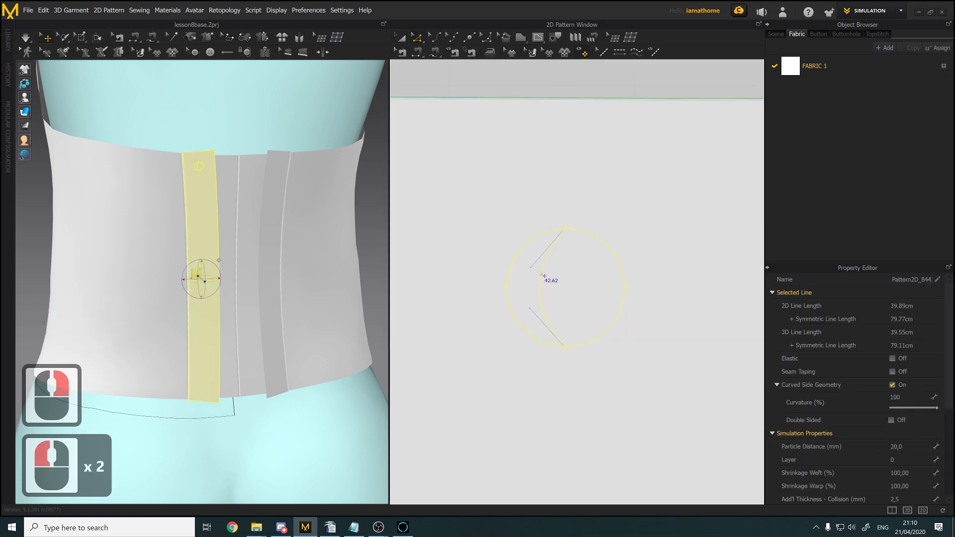
Change the arc's length to 0.60 cm, shortening it from both ends, and deselect it
{"action": "right_click", "coordinate": [542, 274]}
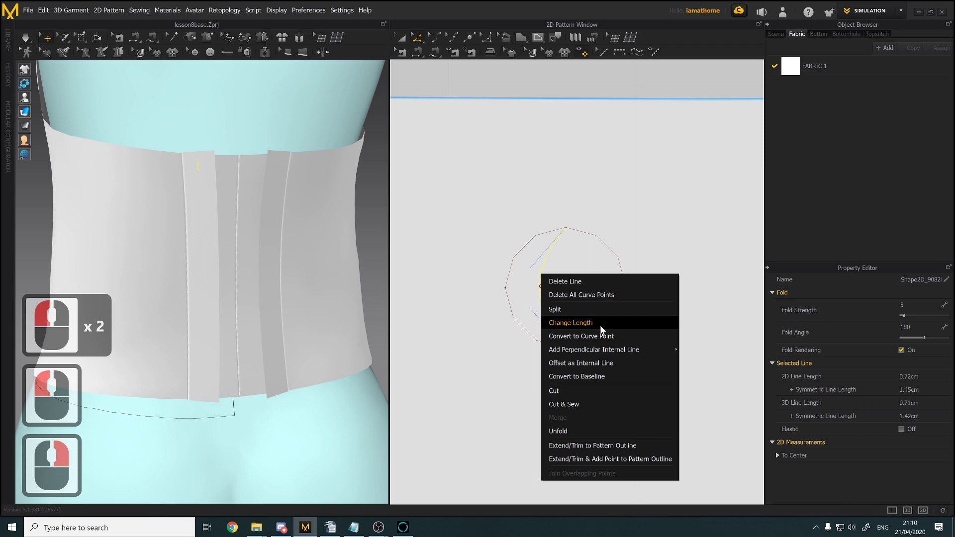
{"action": "left_click", "coordinate": [601, 326]}
{"action": "left_click_drag", "start_coordinate": [517, 218], "coordinate": [749, 157]}
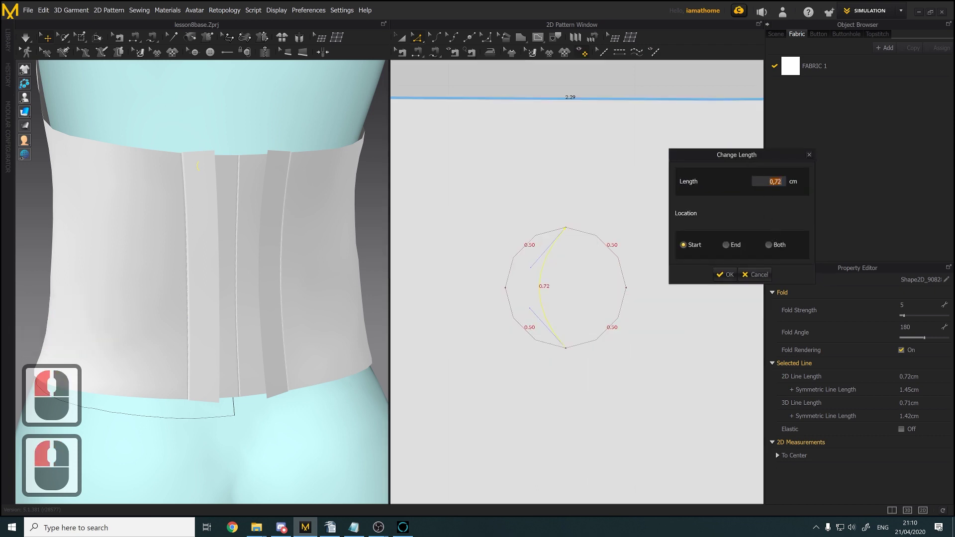
{"action": "left_click", "coordinate": [790, 184]}
{"action": "type", "text": "0,60"}
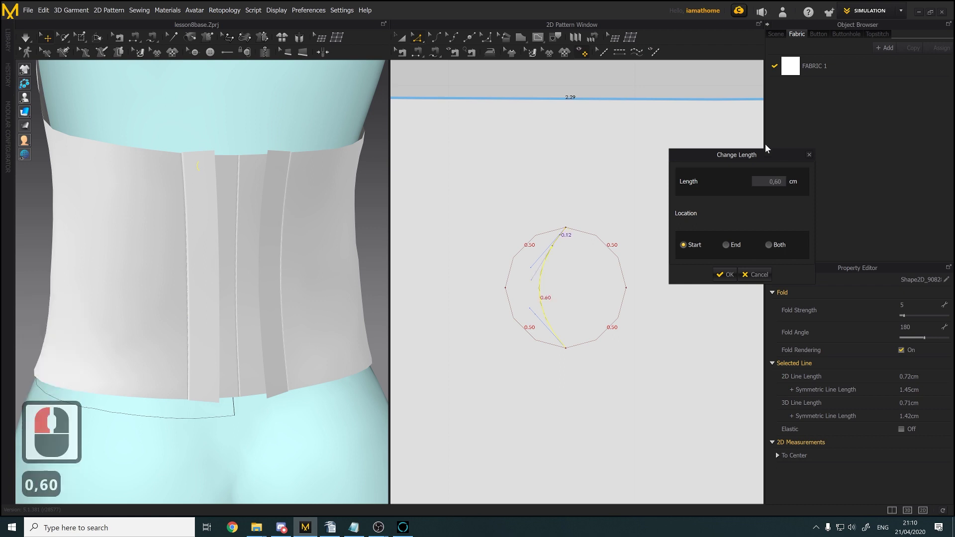
{"action": "left_click", "coordinate": [769, 245]}
{"action": "left_click", "coordinate": [725, 274]}
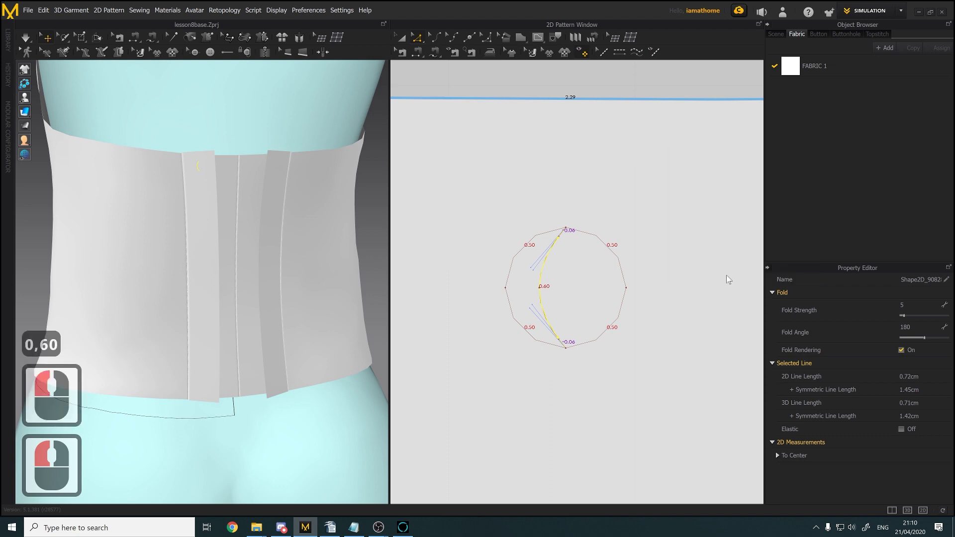
{"action": "left_click", "coordinate": [681, 296]}
{"action": "scroll", "coordinate": [655, 299], "scroll_direction": "down", "scroll_amount": 2}
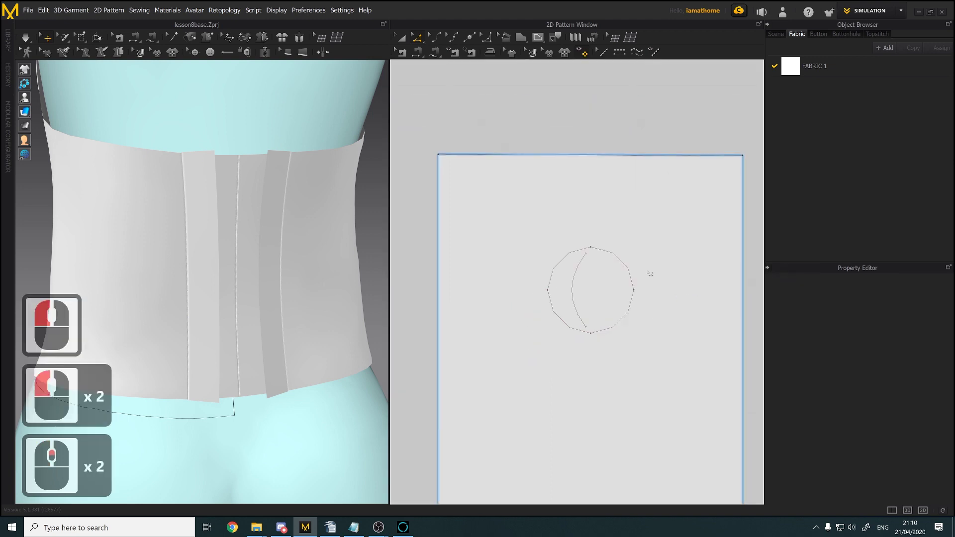
Select the circle around the arc as a whole shape and open its context menu
{"action": "left_click", "coordinate": [401, 38]}
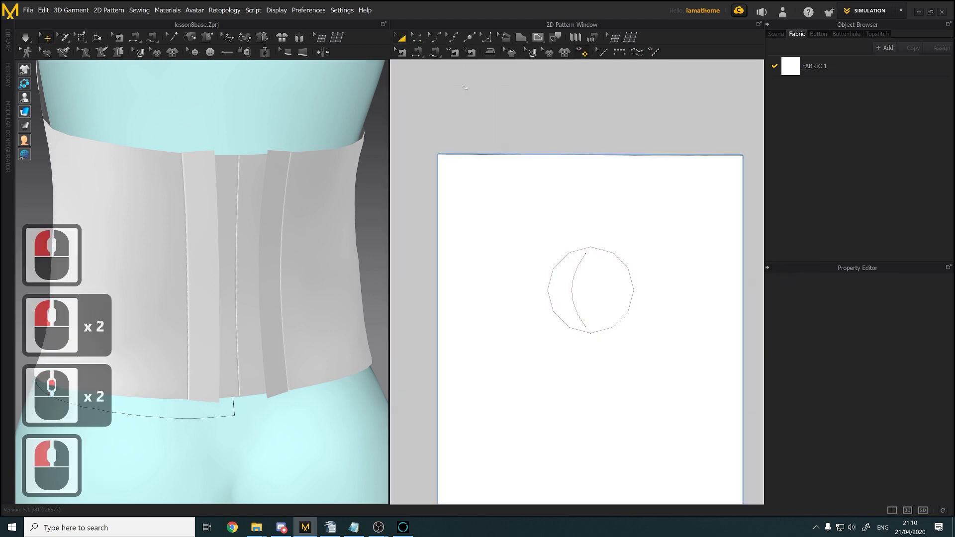
{"action": "left_click", "coordinate": [631, 291]}
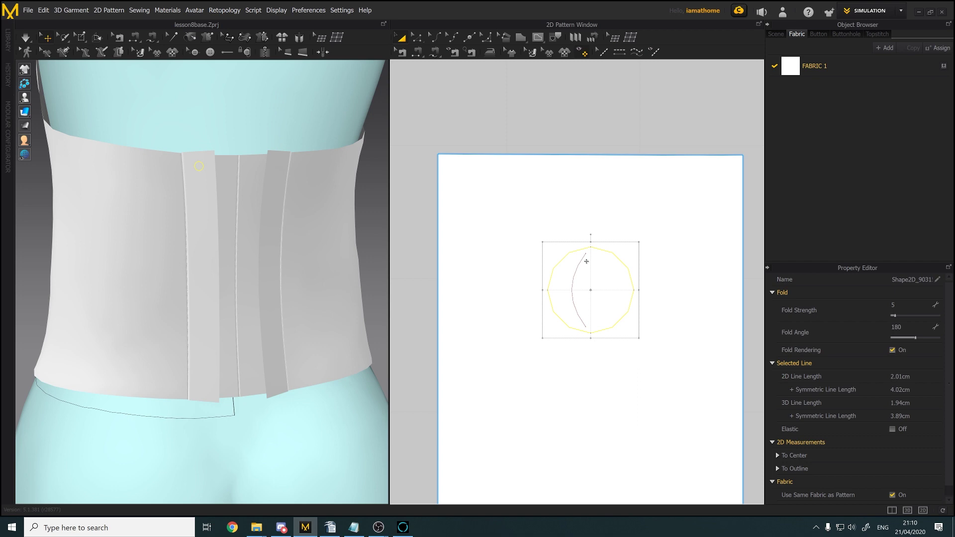
{"action": "right_click", "coordinate": [602, 291]}
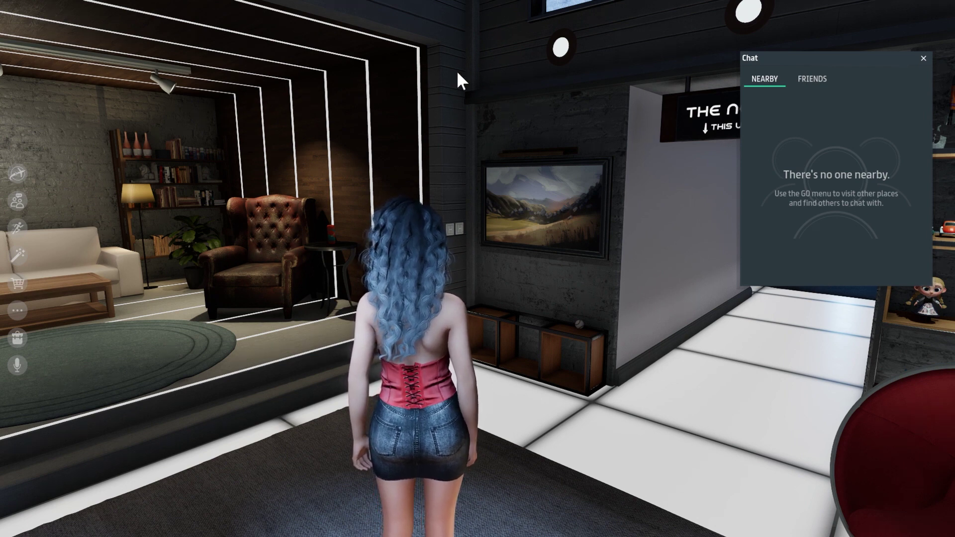
Switch to Sansar, join the live Weekly Marvelous Designer Lessons event and walk the avatar forward to the stage
{"action": "left_click", "coordinate": [18, 173]}
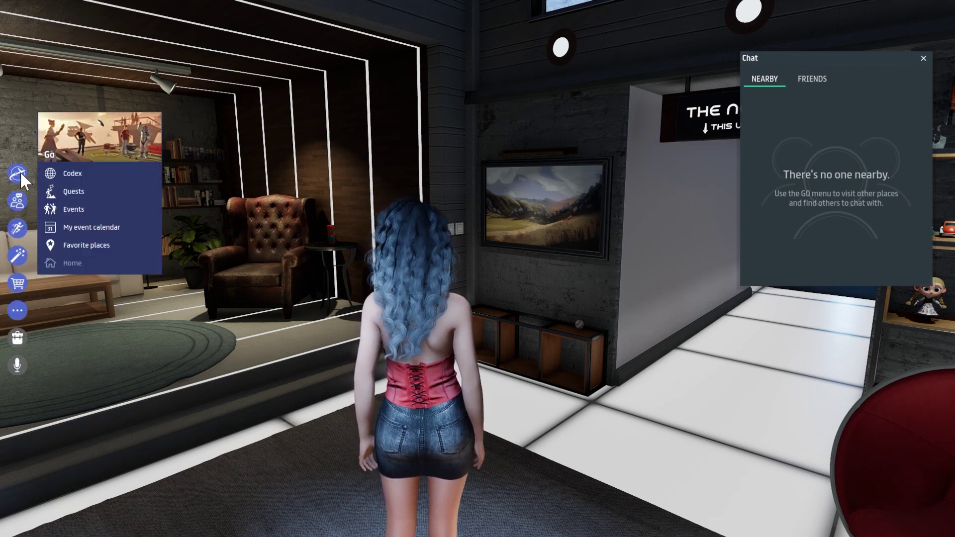
{"action": "left_click", "coordinate": [63, 204]}
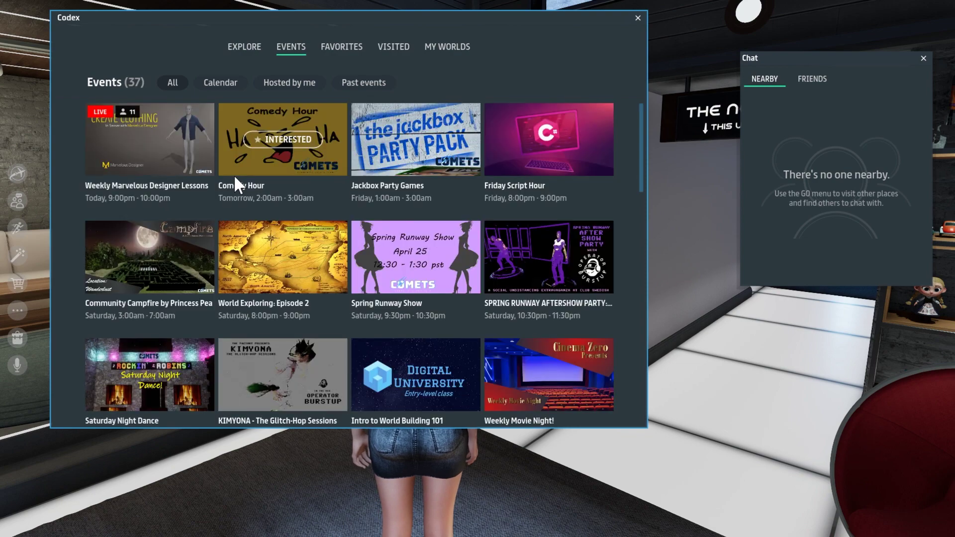
{"action": "mouse_move", "coordinate": [206, 140]}
{"action": "left_click", "coordinate": [168, 139]}
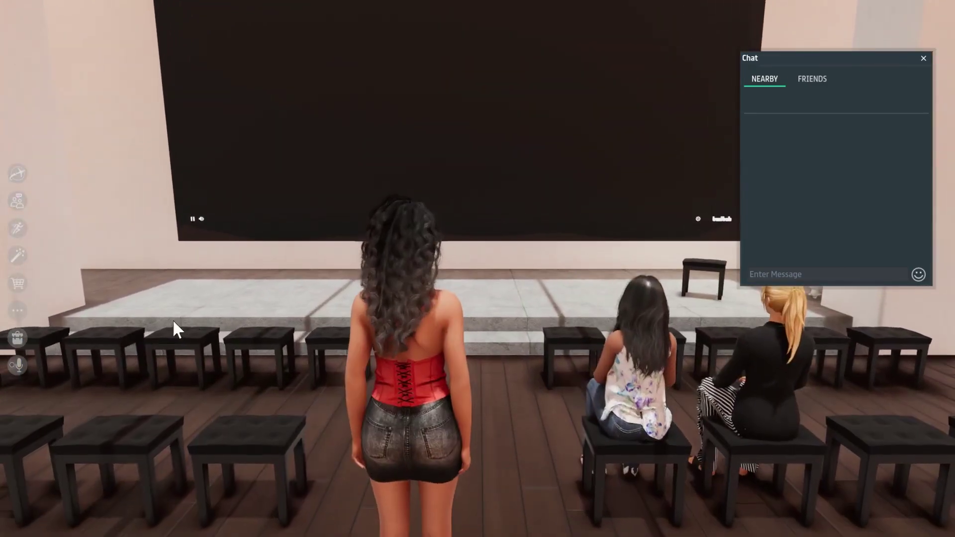
{"action": "key", "text": "w"}
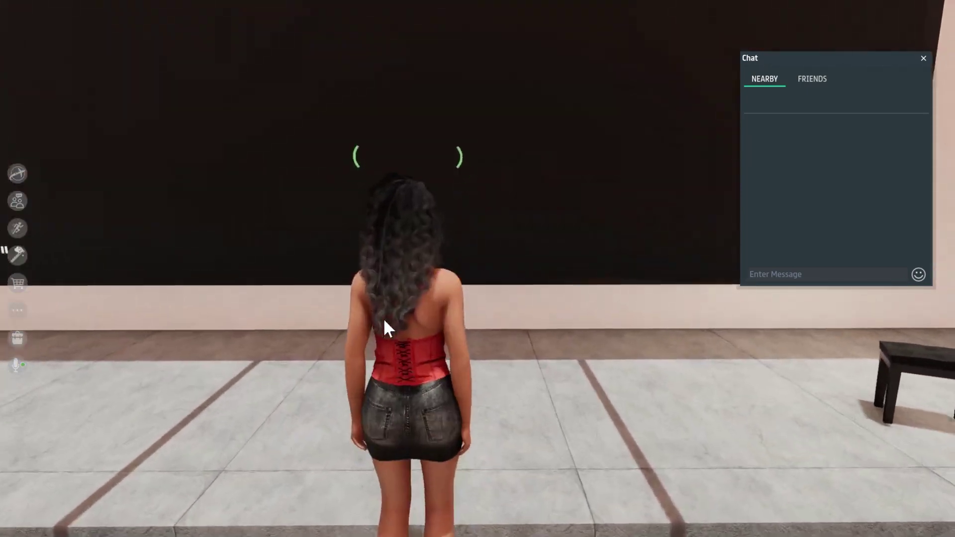
Turn the avatar towards the audience, jump it onto the stool on the stage, and frame the view on the large screen
{"action": "key", "text": "w"}
{"action": "right_click_drag", "start_coordinate": [383, 318], "coordinate": [935, 393]}
{"action": "right_click_drag", "start_coordinate": [605, 431], "coordinate": [875, 431]}
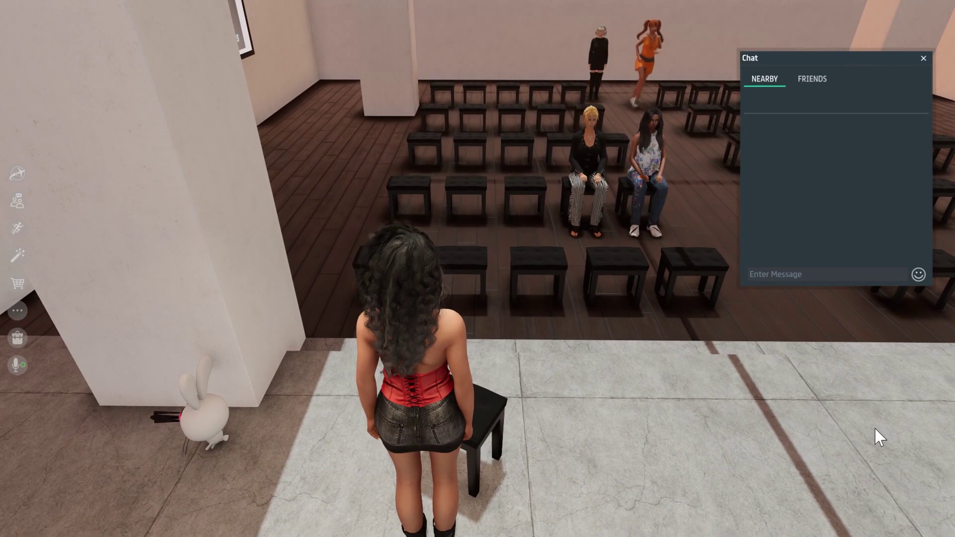
{"action": "key", "text": "space"}
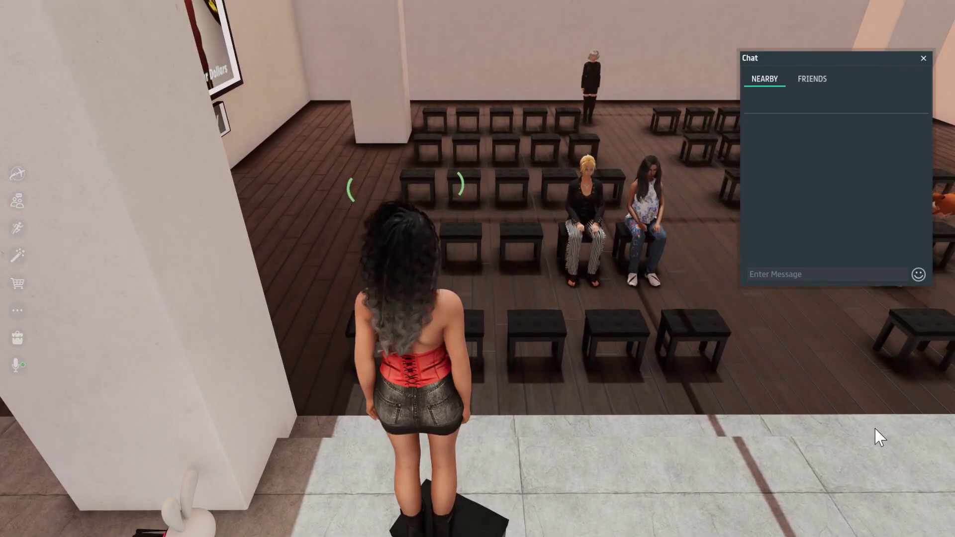
{"action": "right_click_drag", "start_coordinate": [569, 459], "coordinate": [661, 445]}
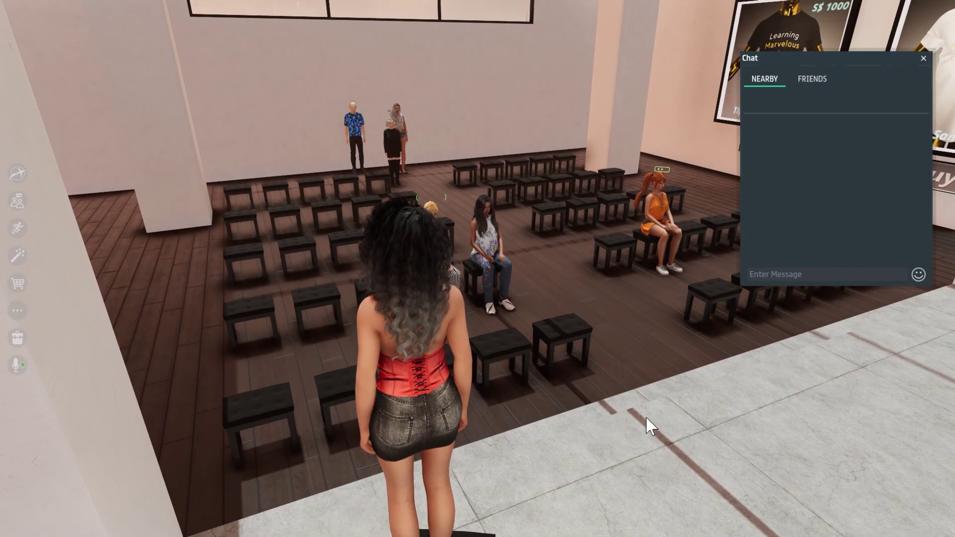
{"action": "right_click_drag", "start_coordinate": [616, 397], "coordinate": [570, 338]}
{"action": "key", "text": "s"}
{"action": "key", "text": "a"}
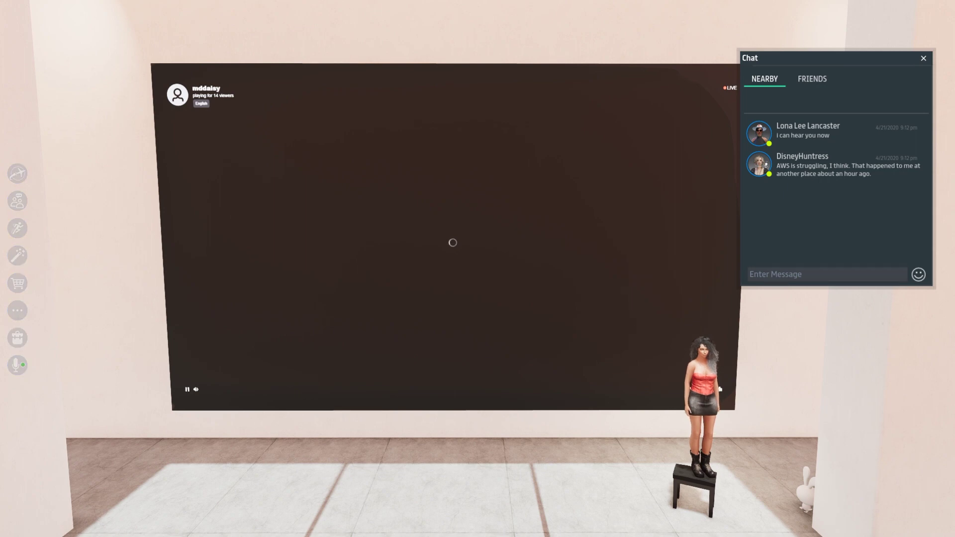
Send the /tk command with the presenter's personal Twitch channel URL in the nearby chat to stream it on the stage screen
{"action": "left_click", "coordinate": [769, 274]}
{"action": "type", "text": "/"}
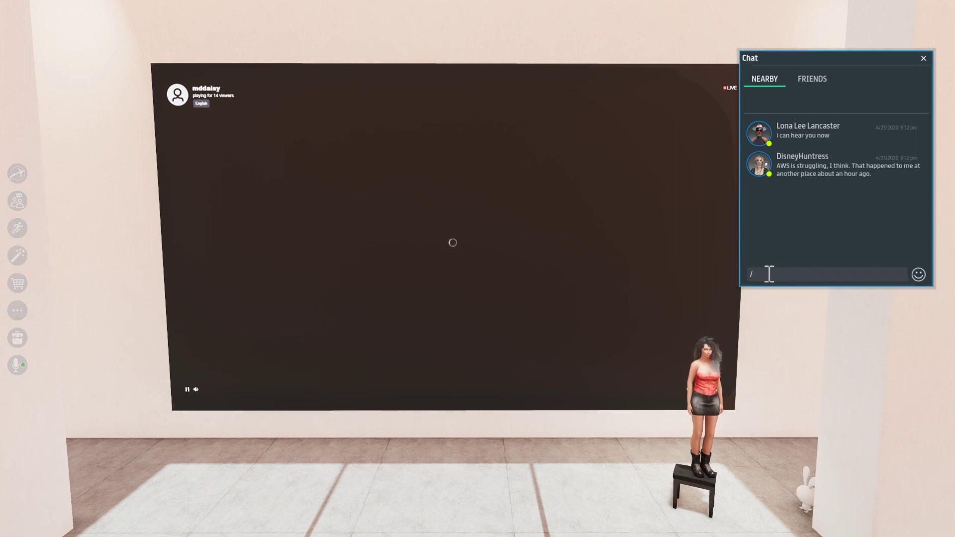
{"action": "type", "text": "tk"}
{"action": "type", "text": "https://www.twitch.tv/daisywinthorpe"}
{"action": "key", "text": "Return"}
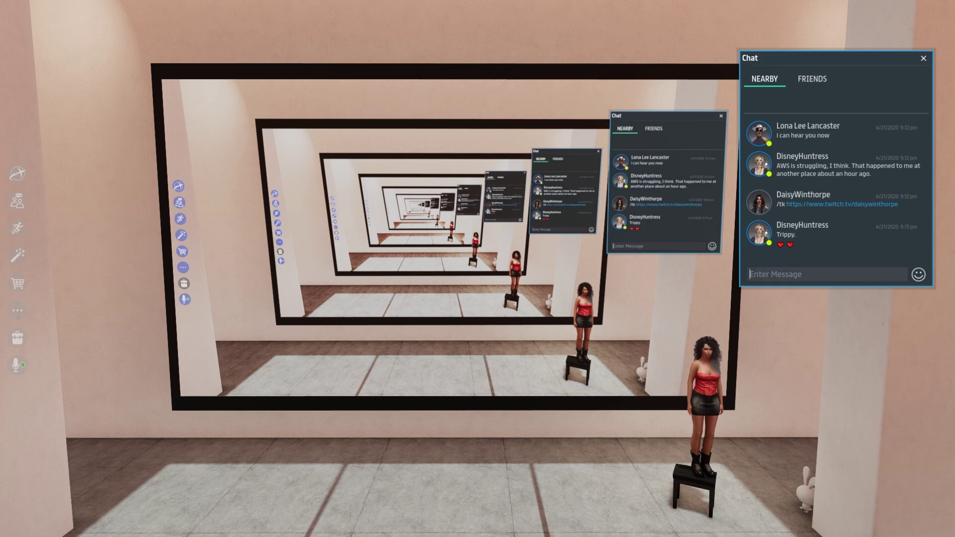
{"action": "type", "text": "/tk"}
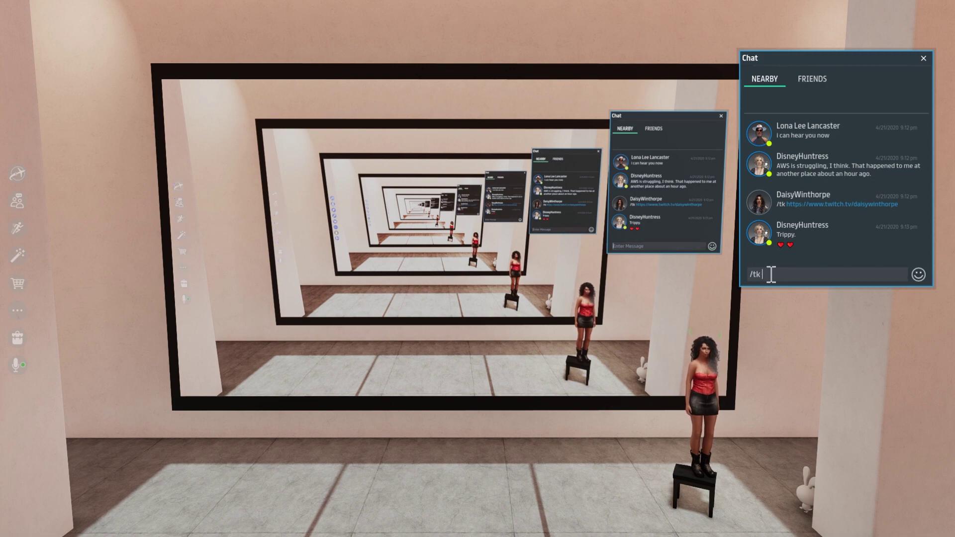
{"action": "type", "text": "https://www.twitch.tv/mddaisy"}
{"action": "key", "text": "Return"}
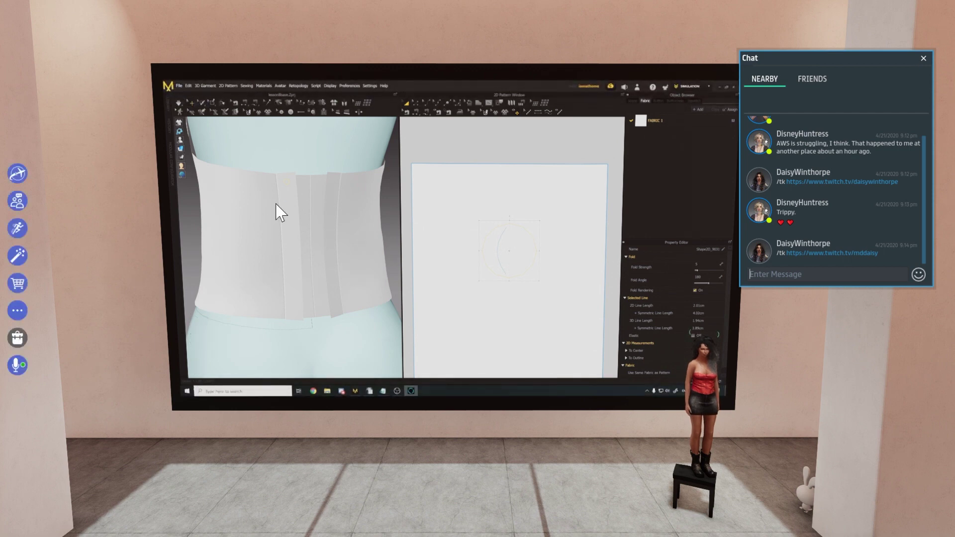
{"action": "right_click_drag", "start_coordinate": [738, 330], "coordinate": [729, 336]}
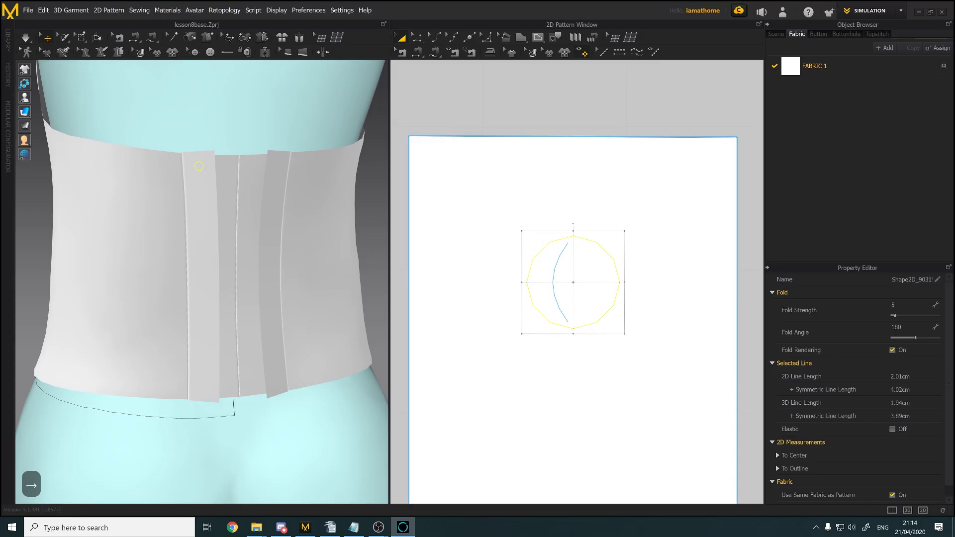
{"action": "key", "text": "Up"}
{"action": "key", "text": "Up"}
{"action": "key", "text": "Up"}
{"action": "key", "text": "Up"}
{"action": "key", "text": "Up"}
{"action": "key", "text": "Up"}
{"action": "key", "text": "Up"}
{"action": "key", "text": "Up"}
{"action": "key", "text": "Up"}
{"action": "key", "text": "Up"}
{"action": "key", "text": "Up"}
{"action": "key", "text": "Up"}
{"action": "key", "text": "Up"}
{"action": "key", "text": "Up"}
{"action": "key", "text": "Up"}
{"action": "key", "text": "Up"}
{"action": "key", "text": "Up"}
{"action": "key", "text": "Up"}
{"action": "key", "text": "Up"}
{"action": "key", "text": "Up"}
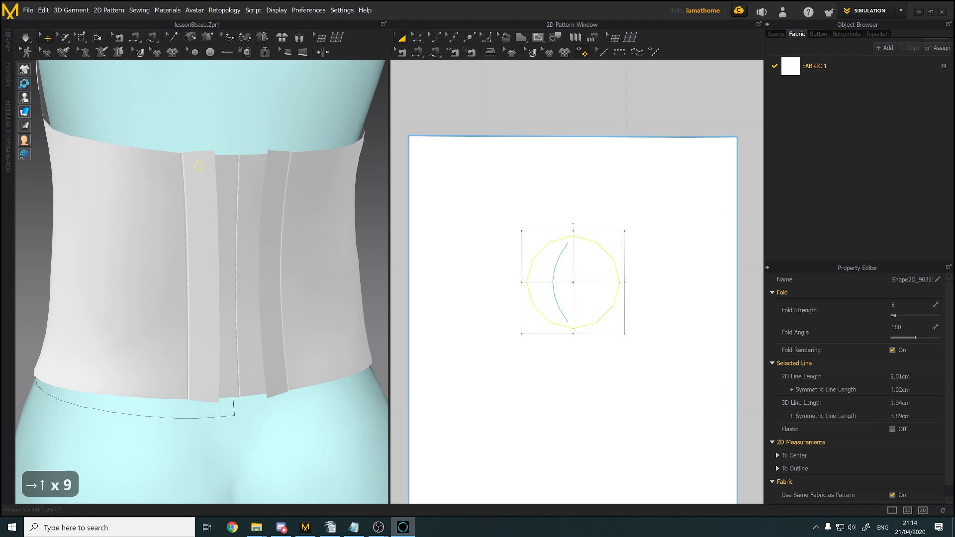
{"action": "key", "text": "Right"}
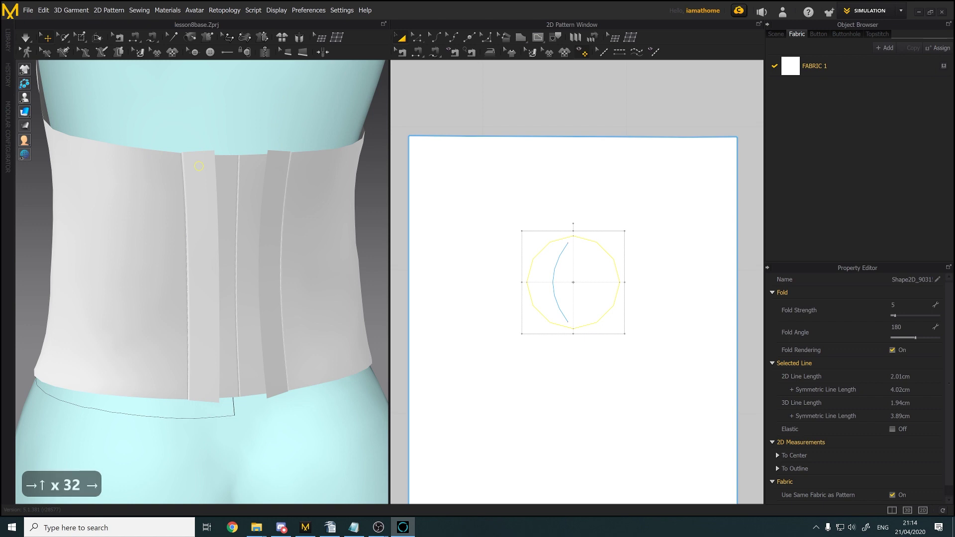
{"action": "key", "text": "Down"}
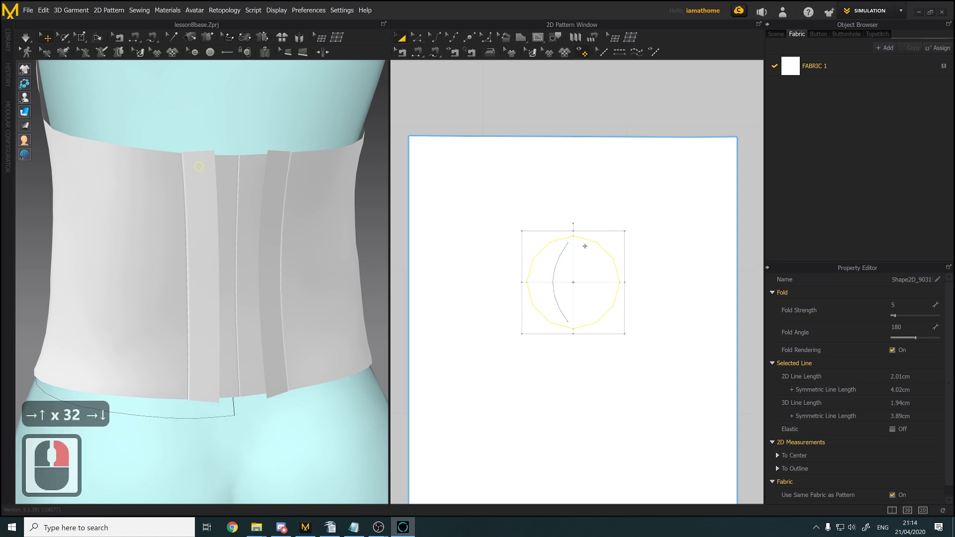
Switch to Marvelous Designer and delete the circle around the arc on the back strip
{"action": "left_click", "coordinate": [607, 249]}
{"action": "key", "text": "Delete"}
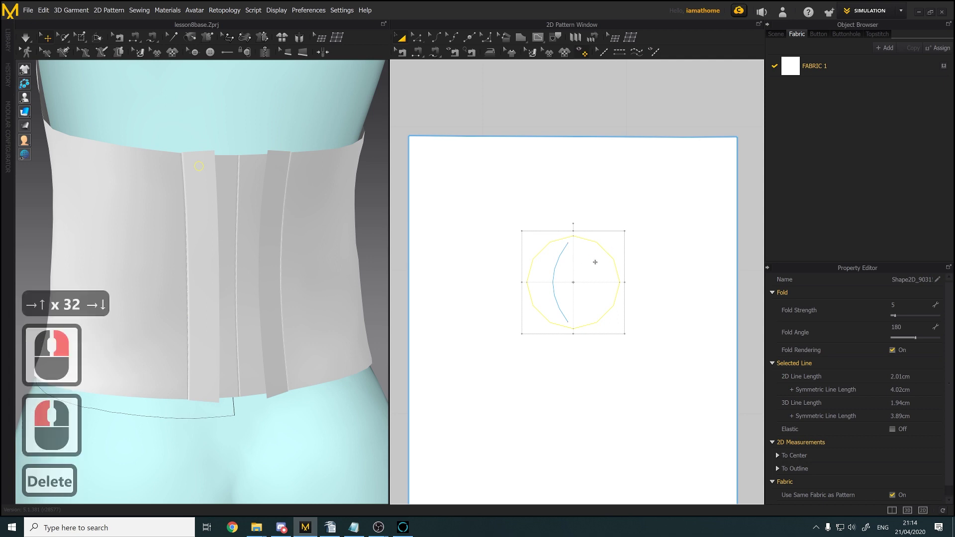
{"action": "left_click", "coordinate": [654, 259]}
{"action": "left_click", "coordinate": [555, 261]}
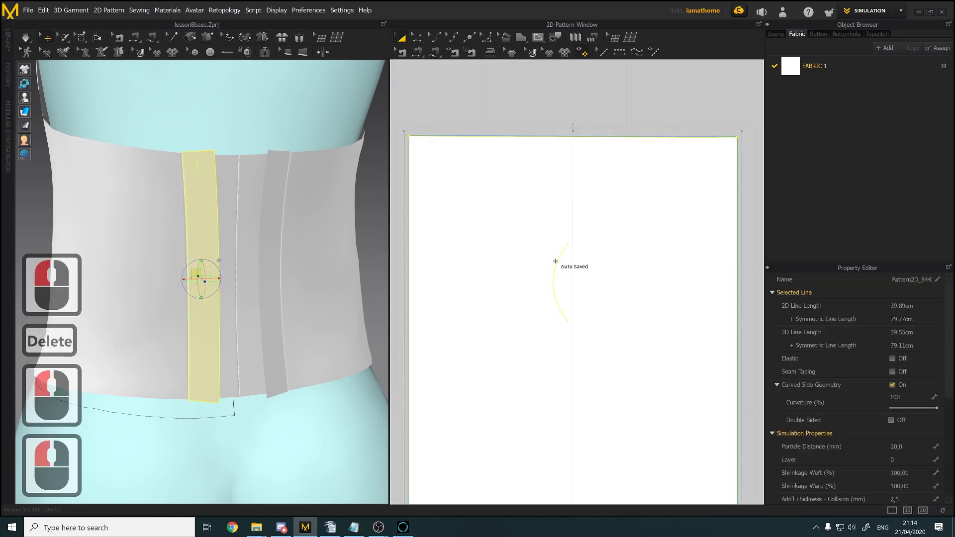
{"action": "key", "text": "Delete"}
{"action": "key", "text": "ctrl+z"}
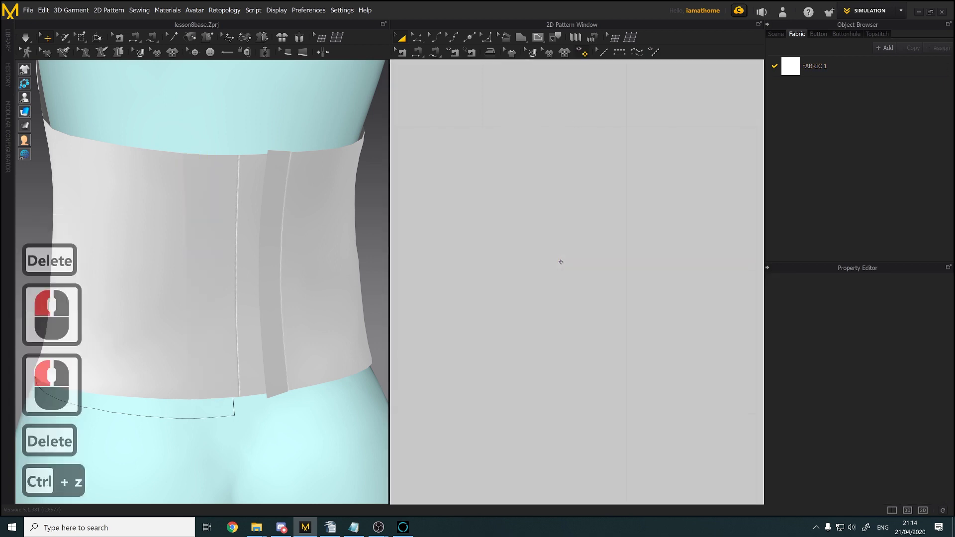
Select only the remaining internal arc on the back strip and delete it
{"action": "left_click", "coordinate": [601, 109]}
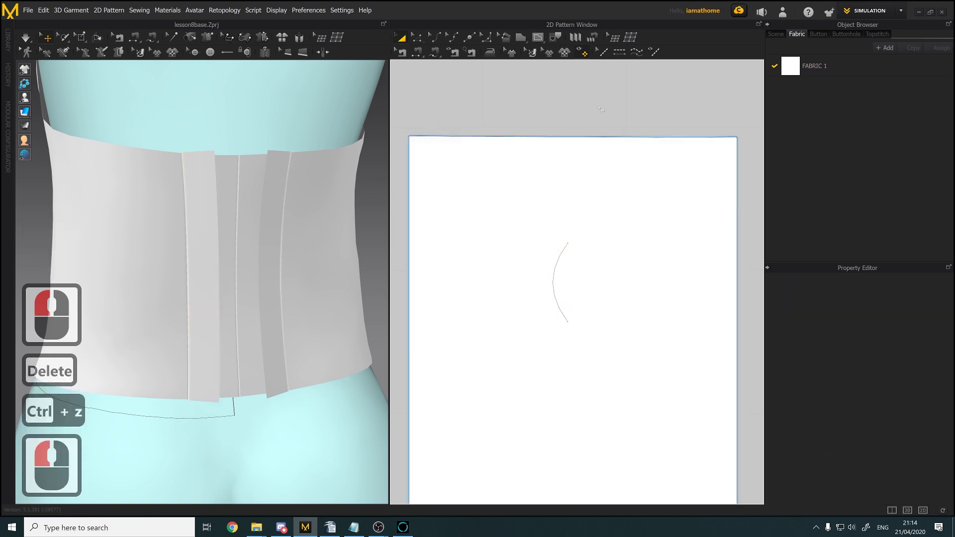
{"action": "left_click", "coordinate": [565, 258]}
{"action": "left_click", "coordinate": [559, 256]}
{"action": "key", "text": "Delete"}
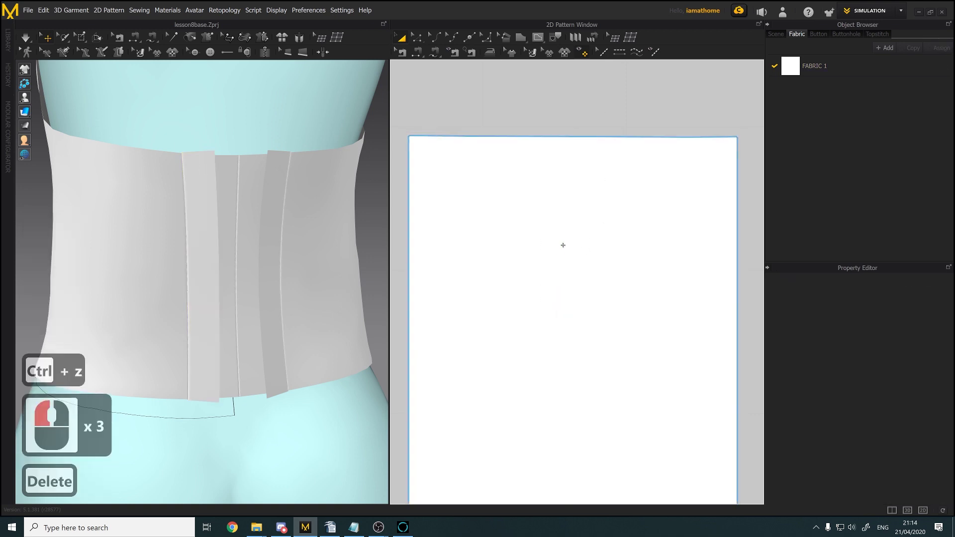
Draw an internal circle about 0.65 cm in diameter near the strip's upper end with Internal Ellipse, and move it slightly down
{"action": "scroll", "coordinate": [564, 245], "scroll_direction": "down", "scroll_amount": 2}
{"action": "scroll", "coordinate": [218, 186], "scroll_direction": "up", "scroll_amount": 3}
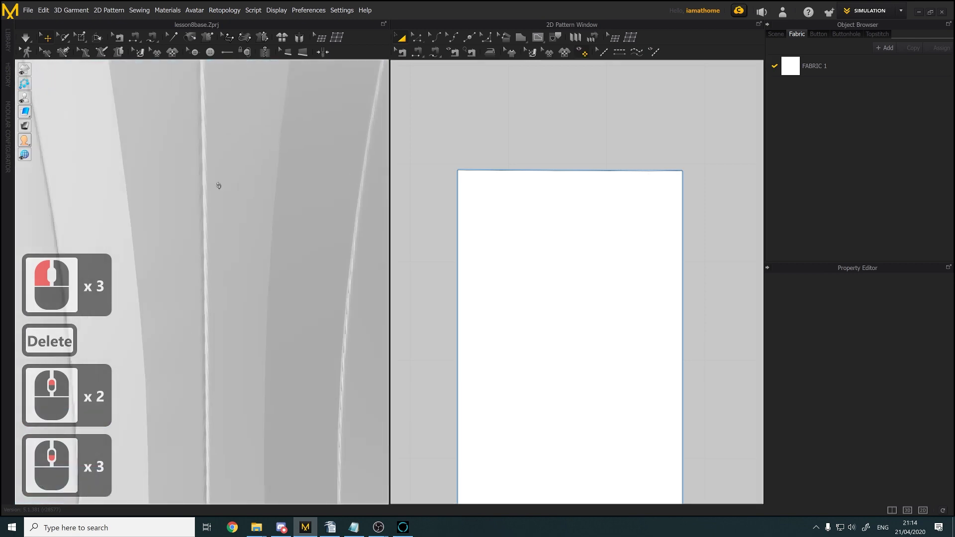
{"action": "right_click_drag", "start_coordinate": [218, 186], "coordinate": [220, 187]}
{"action": "scroll", "coordinate": [222, 190], "scroll_direction": "down", "scroll_amount": 6}
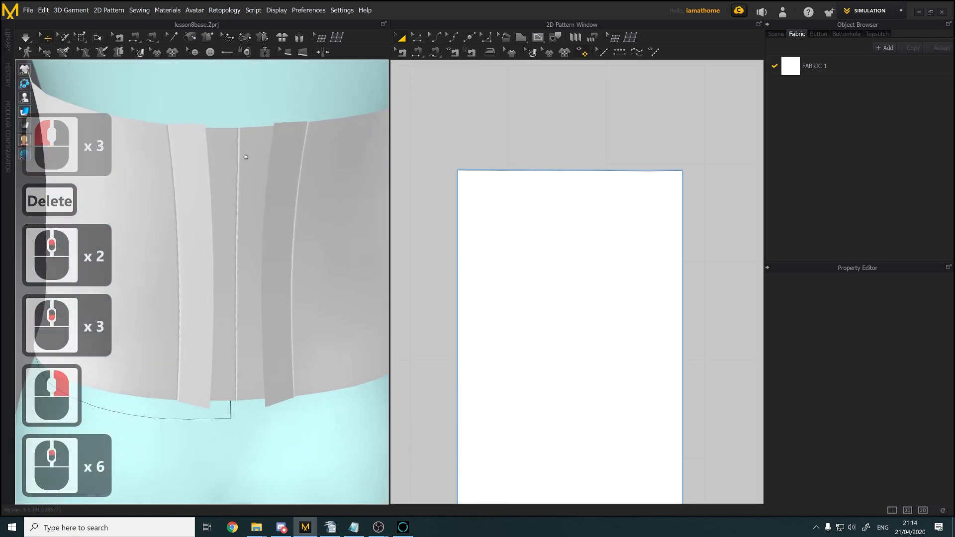
{"action": "middle_click_drag", "start_coordinate": [246, 157], "coordinate": [238, 180]}
{"action": "scroll", "coordinate": [239, 180], "scroll_direction": "down", "scroll_amount": 1}
{"action": "right_click", "coordinate": [540, 39]}
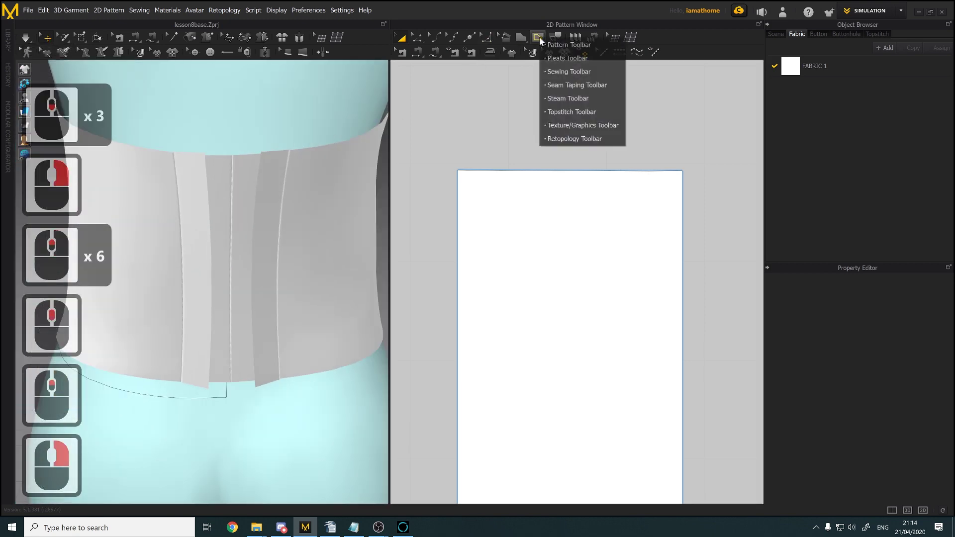
{"action": "left_click", "coordinate": [538, 38]}
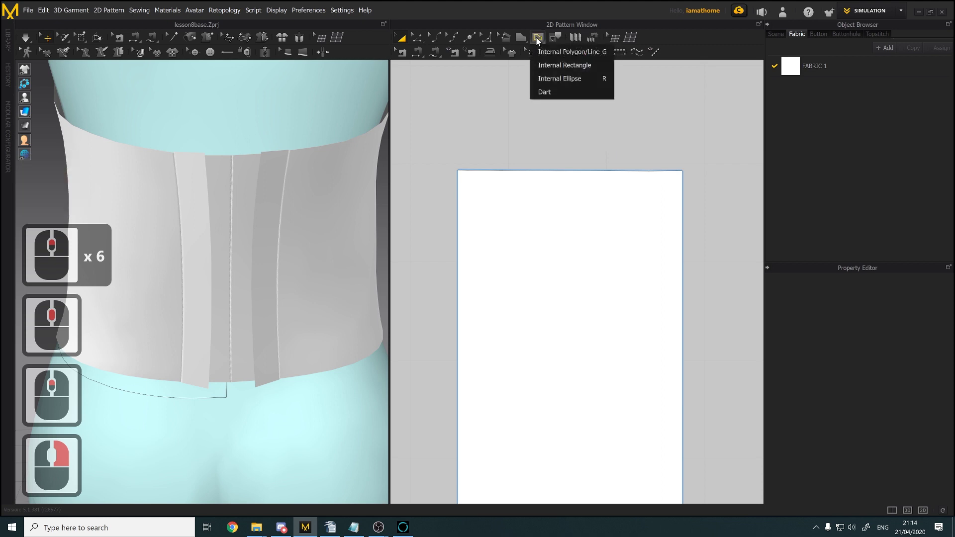
{"action": "left_click", "coordinate": [562, 78]}
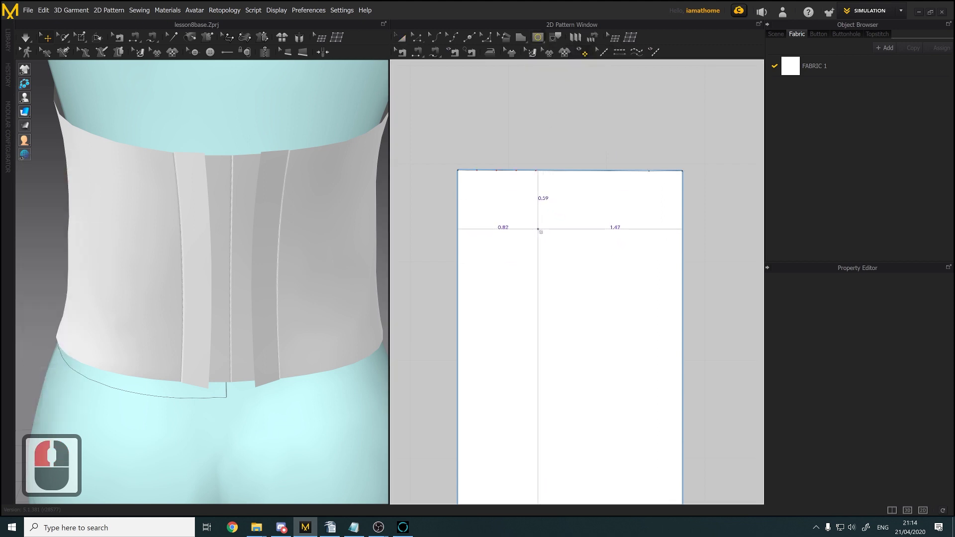
{"action": "left_click_drag", "start_coordinate": [539, 230], "coordinate": [604, 287]}
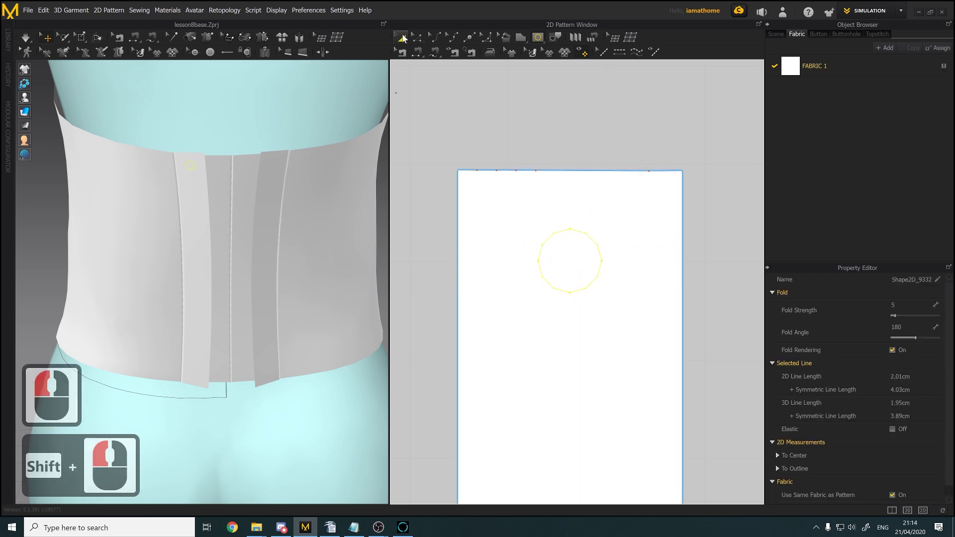
{"action": "left_click", "coordinate": [402, 38]}
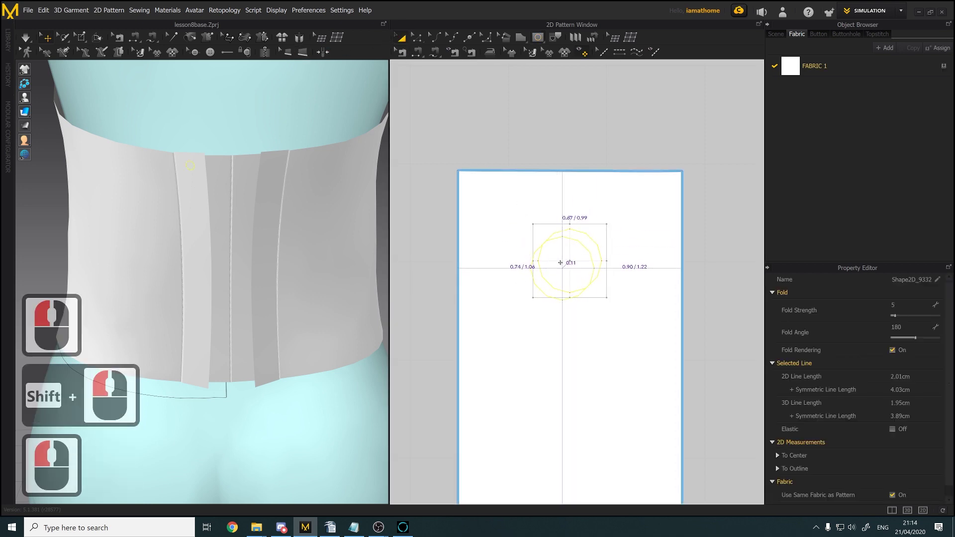
{"action": "left_click_drag", "start_coordinate": [560, 263], "coordinate": [578, 265]}
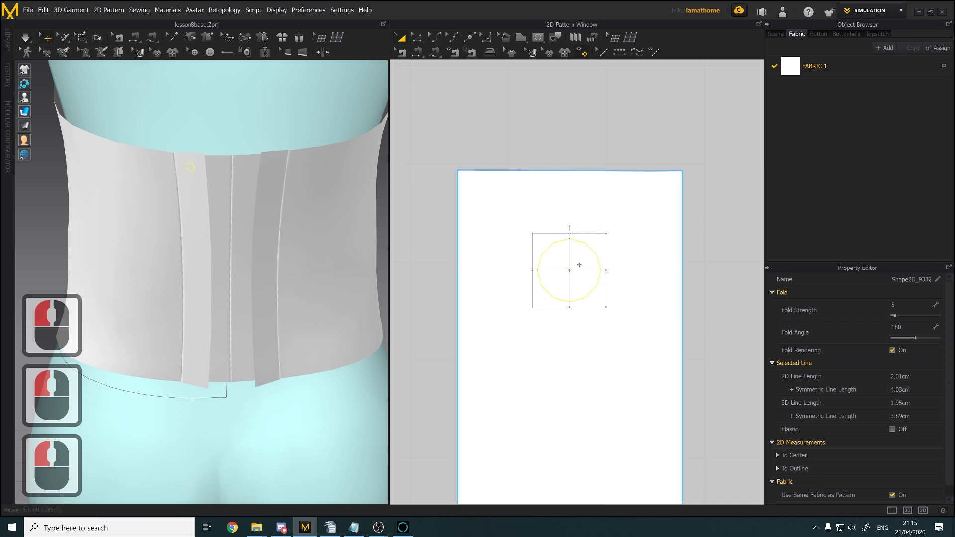
Draw a vertical internal line 0.65 cm long from the circle's top point to its bottom point
{"action": "scroll", "coordinate": [596, 244], "scroll_direction": "up", "scroll_amount": 2}
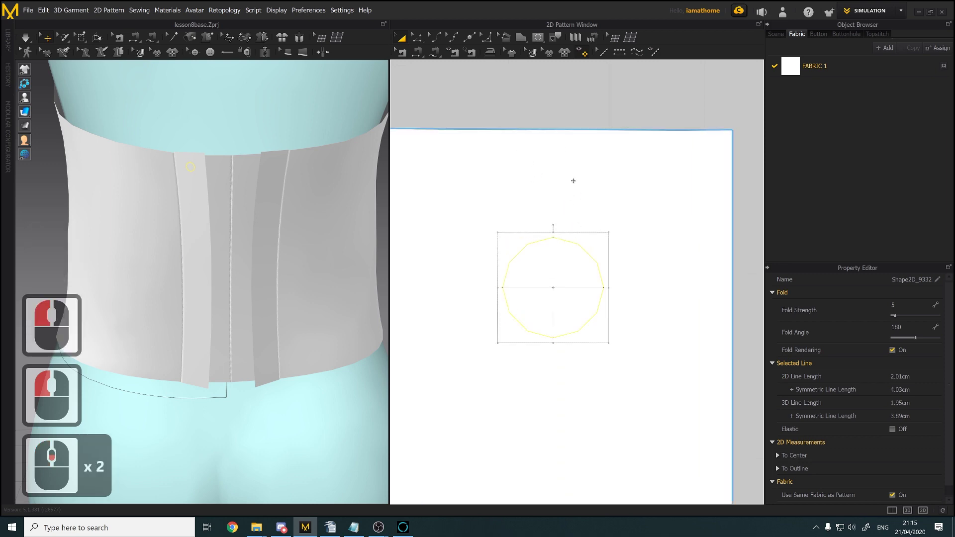
{"action": "left_click", "coordinate": [538, 38]}
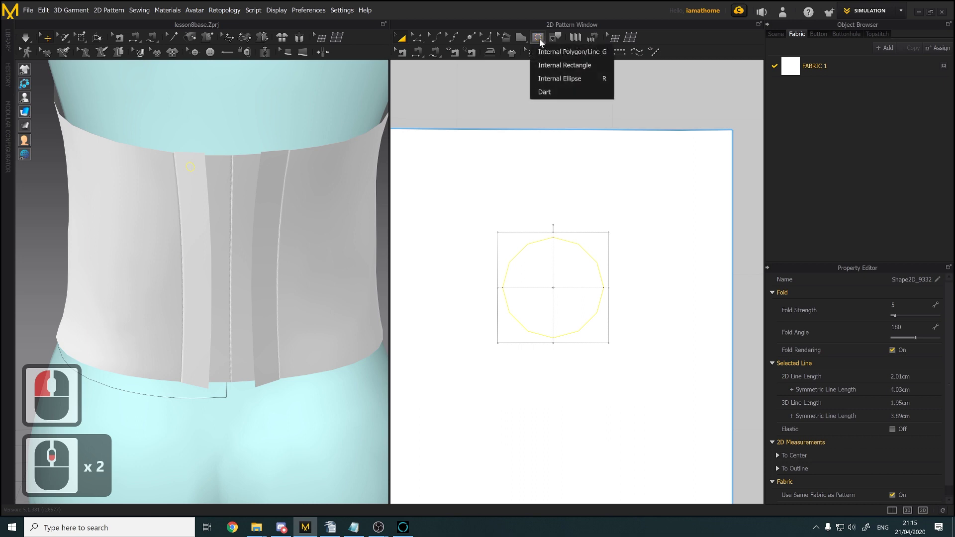
{"action": "left_click", "coordinate": [554, 56]}
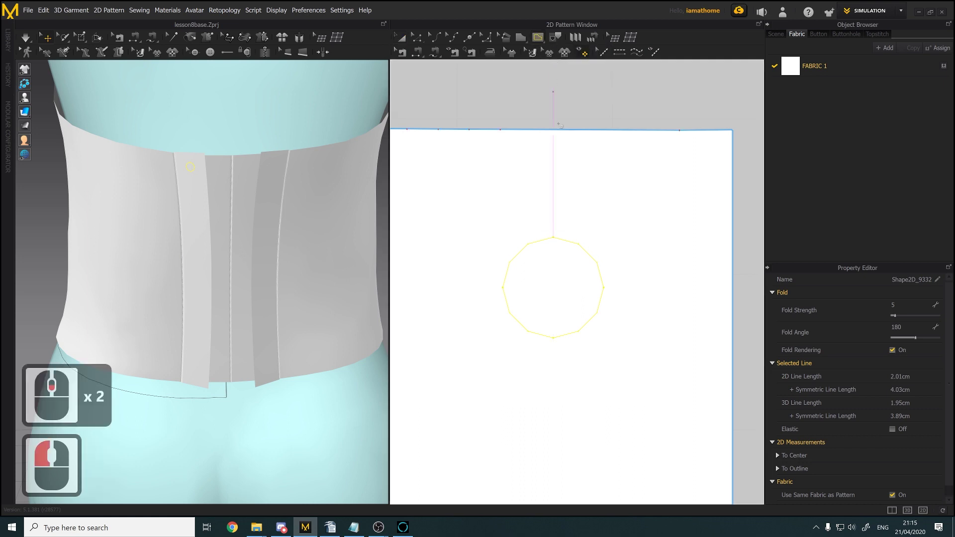
{"action": "left_click", "coordinate": [554, 238]}
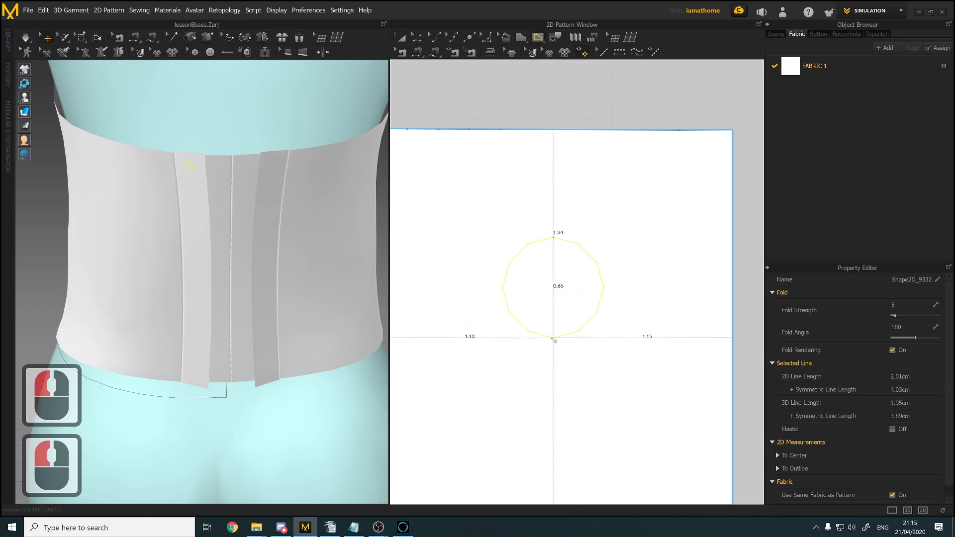
{"action": "double_click", "coordinate": [553, 338]}
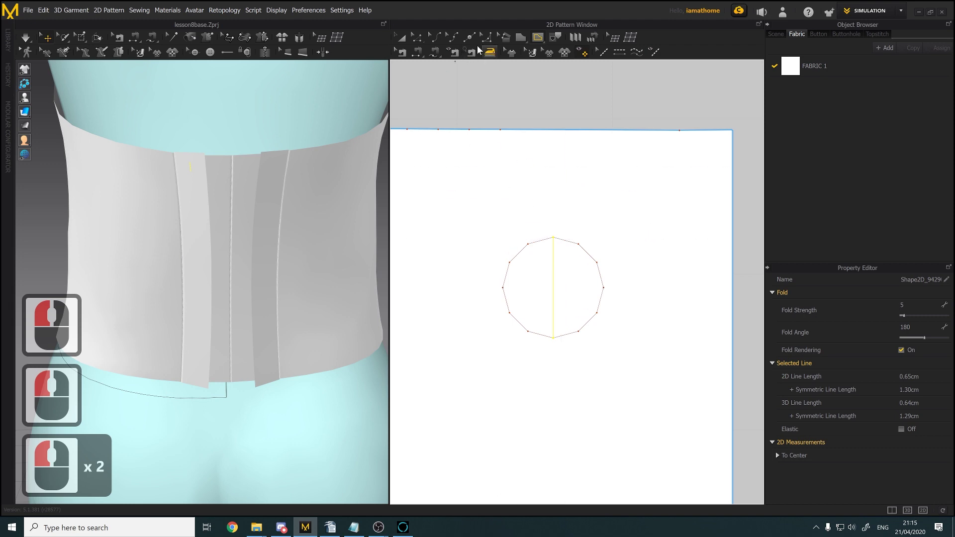
Bend the circle's diameter line to the left with Edit Curvature into an arc about 0.72 cm long, and select the whole arc
{"action": "left_click", "coordinate": [432, 38]}
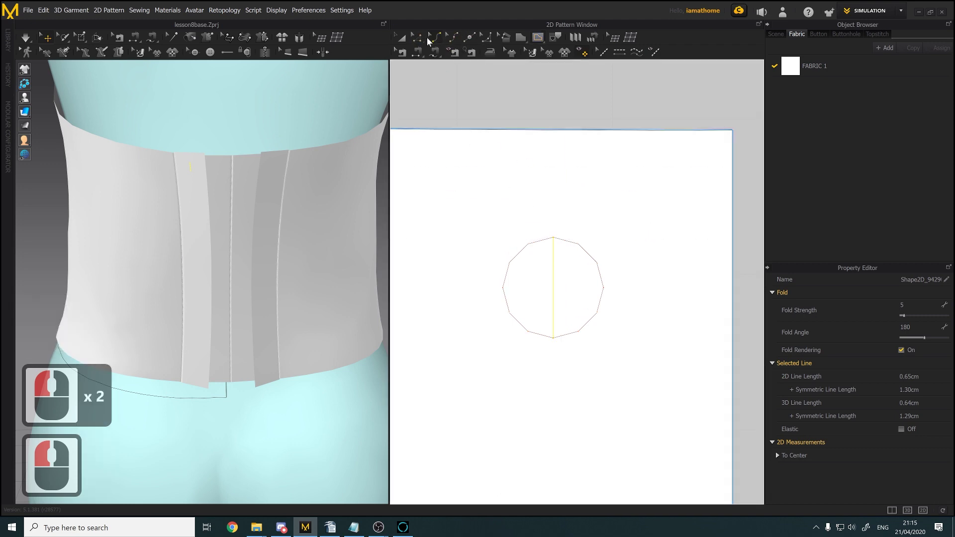
{"action": "left_click_drag", "start_coordinate": [553, 295], "coordinate": [534, 293]}
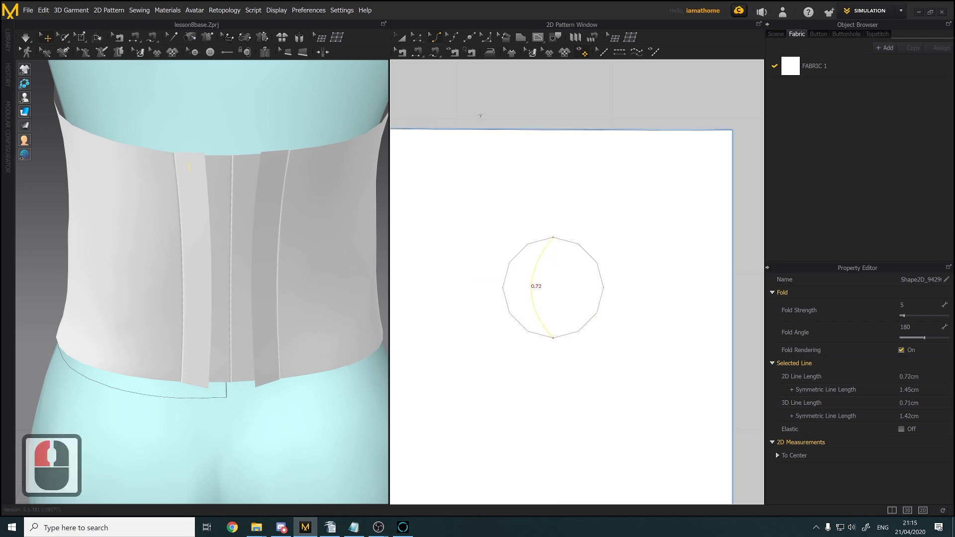
{"action": "left_click", "coordinate": [417, 36]}
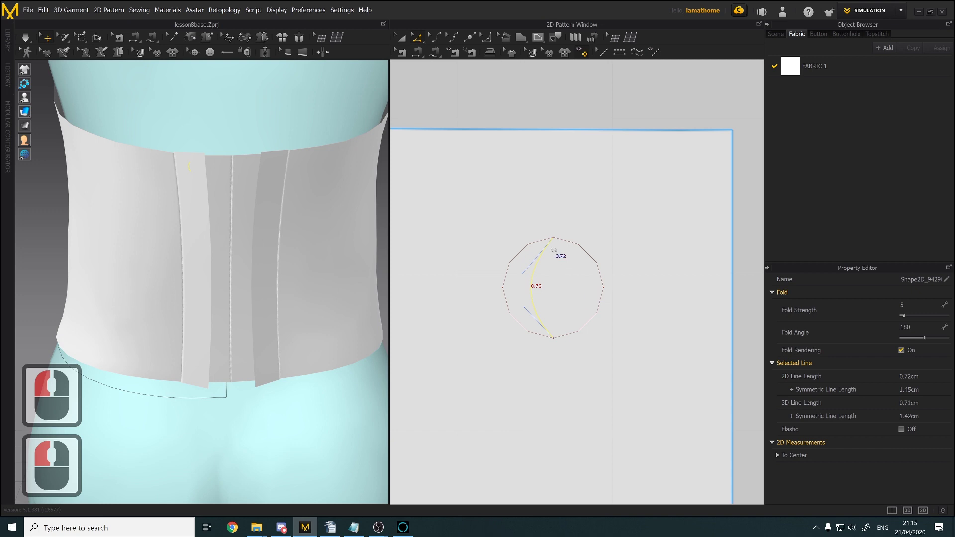
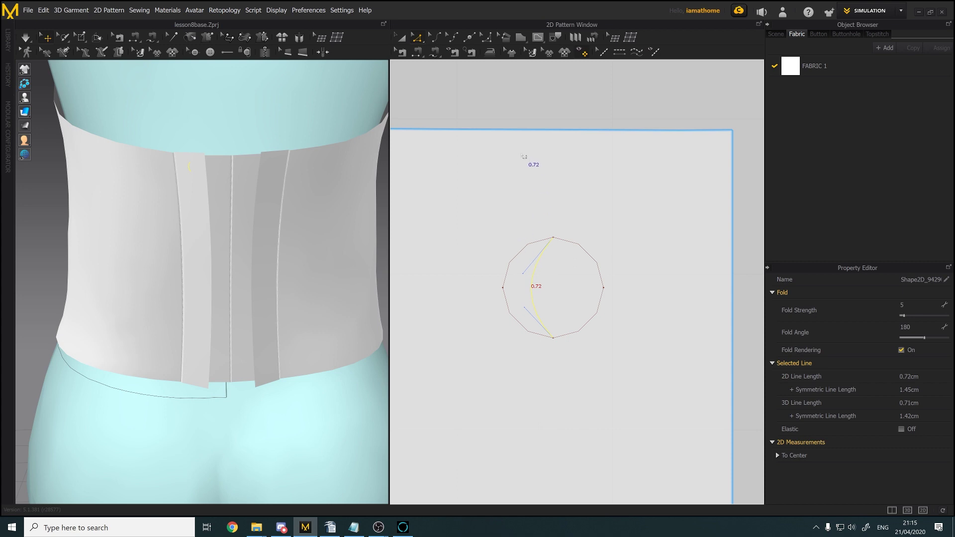
{"action": "left_click", "coordinate": [550, 238]}
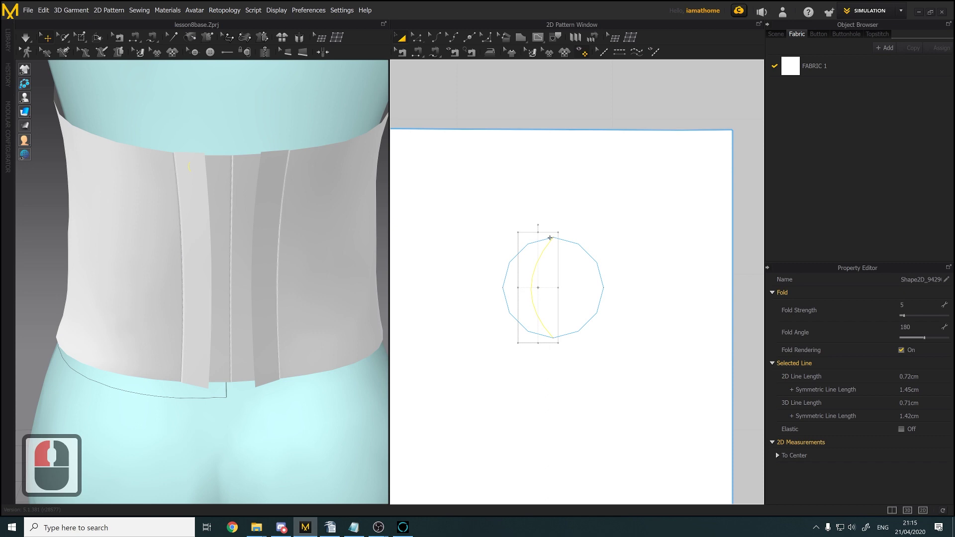
{"action": "double_click", "coordinate": [594, 288]}
{"action": "right_click", "coordinate": [594, 288]}
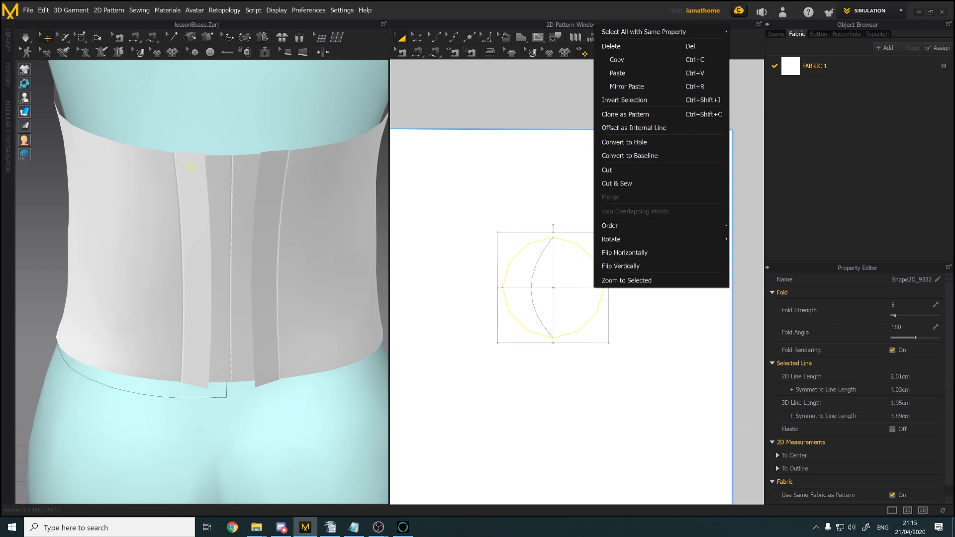
{"action": "left_click", "coordinate": [330, 527]}
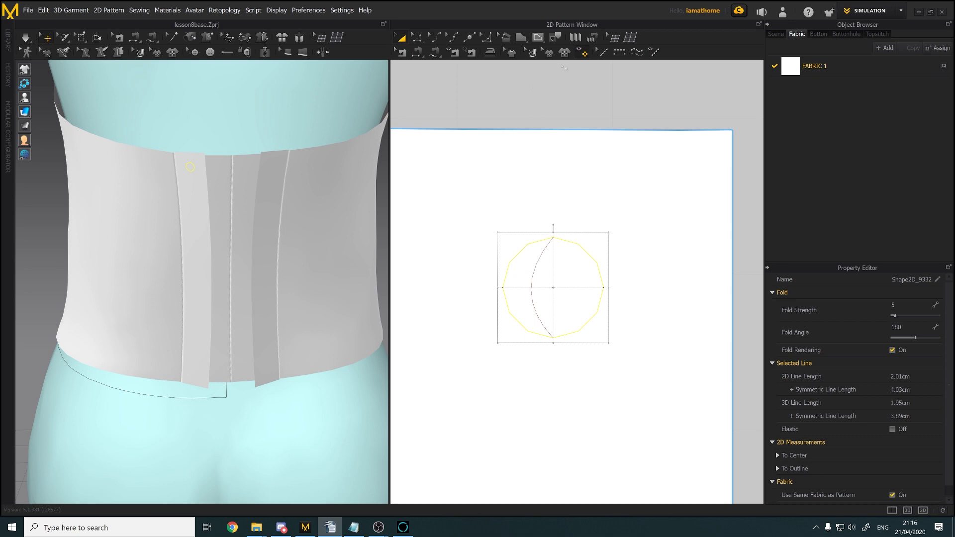
{"action": "left_click", "coordinate": [539, 262]}
{"action": "right_click", "coordinate": [539, 262]}
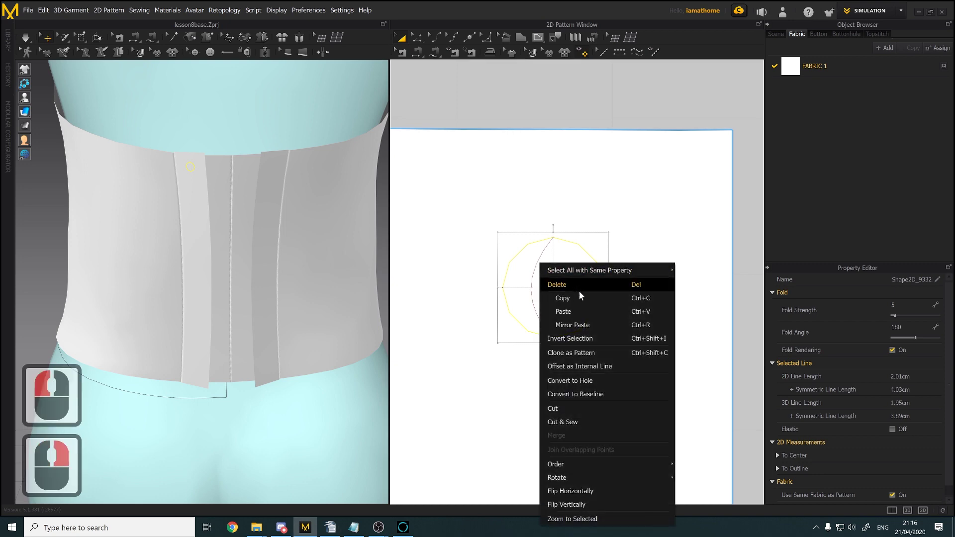
{"action": "left_click", "coordinate": [536, 189]}
{"action": "left_click", "coordinate": [565, 252]}
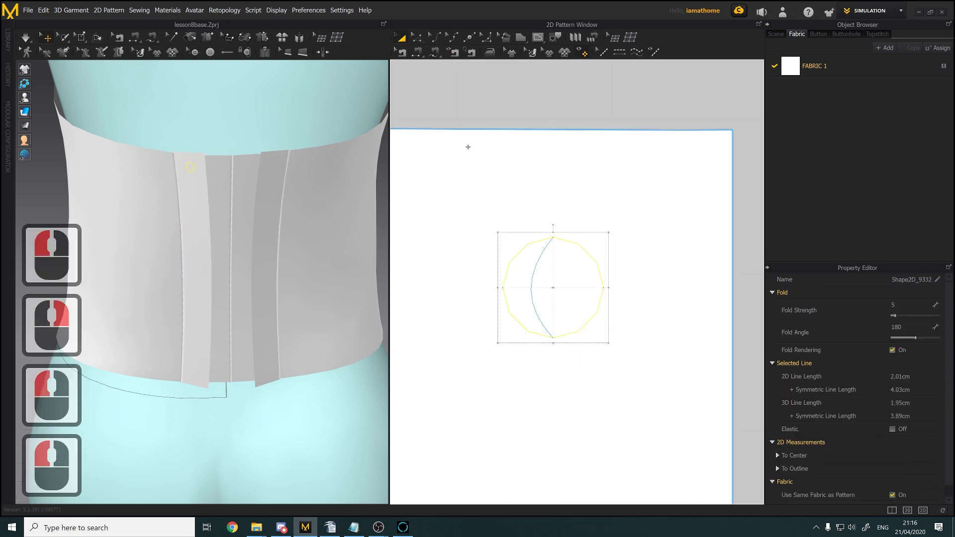
Select only the arc inside the eyelet circle with Edit Pattern
{"action": "left_click", "coordinate": [417, 38]}
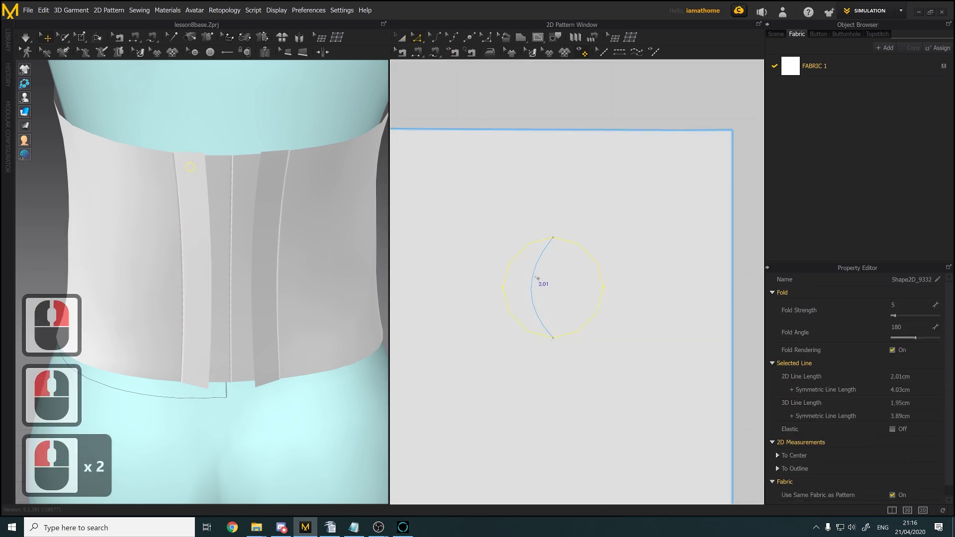
{"action": "left_click", "coordinate": [537, 278]}
{"action": "middle_click", "coordinate": [320, 428]}
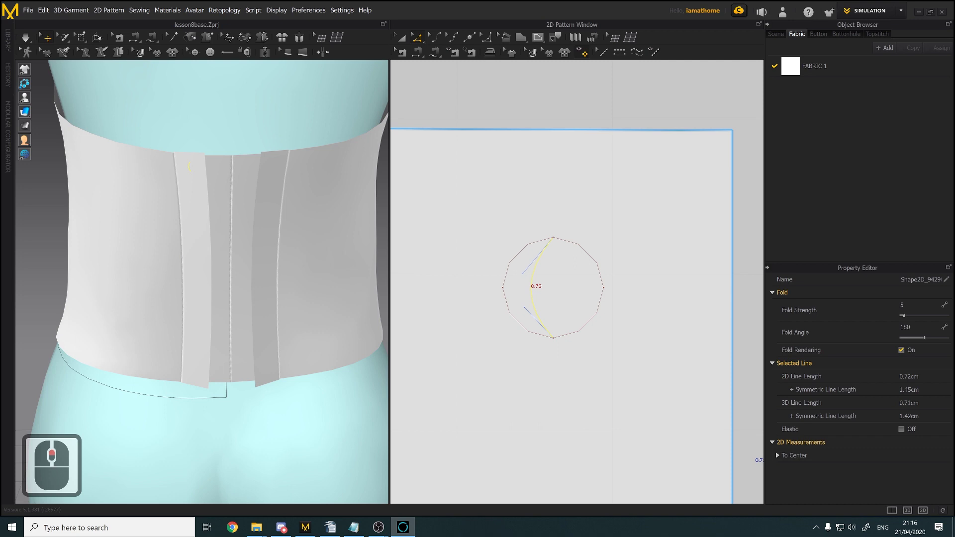
{"action": "key", "text": "Down"}
{"action": "key", "text": "Down"}
{"action": "key", "text": "Down"}
{"action": "key", "text": "Down"}
{"action": "key", "text": "Down"}
{"action": "key", "text": "Down"}
{"action": "key", "text": "Down"}
{"action": "key", "text": "Down"}
{"action": "key", "text": "Down"}
{"action": "key", "text": "Down"}
{"action": "key", "text": "Down"}
{"action": "key", "text": "Down"}
{"action": "key", "text": "Down"}
{"action": "key", "text": "Down"}
{"action": "key", "text": "Down"}
{"action": "key", "text": "Down"}
{"action": "key", "text": "Down"}
{"action": "key", "text": "Down"}
{"action": "key", "text": "Down"}
{"action": "key", "text": "Down"}
{"action": "key", "text": "Left"}
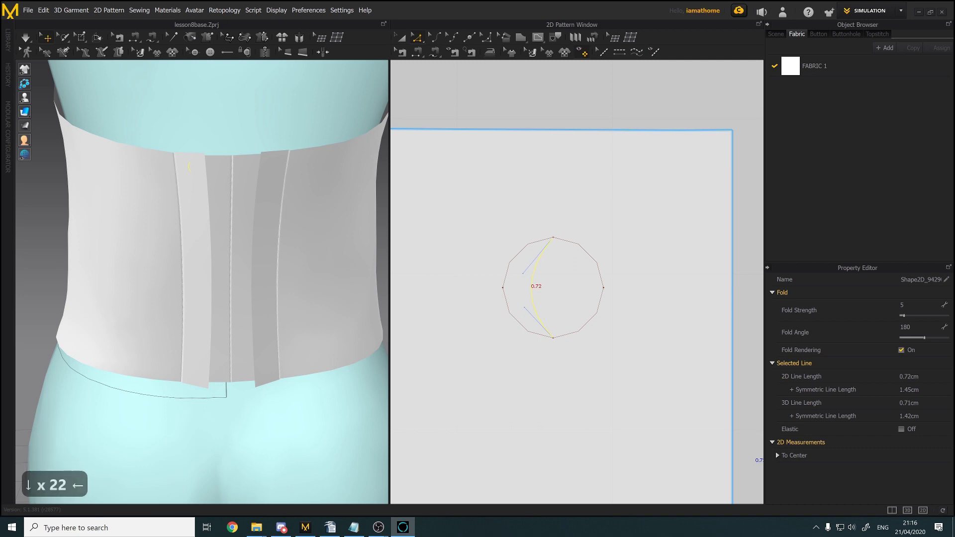
{"action": "key", "text": "Down"}
{"action": "key", "text": "Right"}
{"action": "key", "text": "Right"}
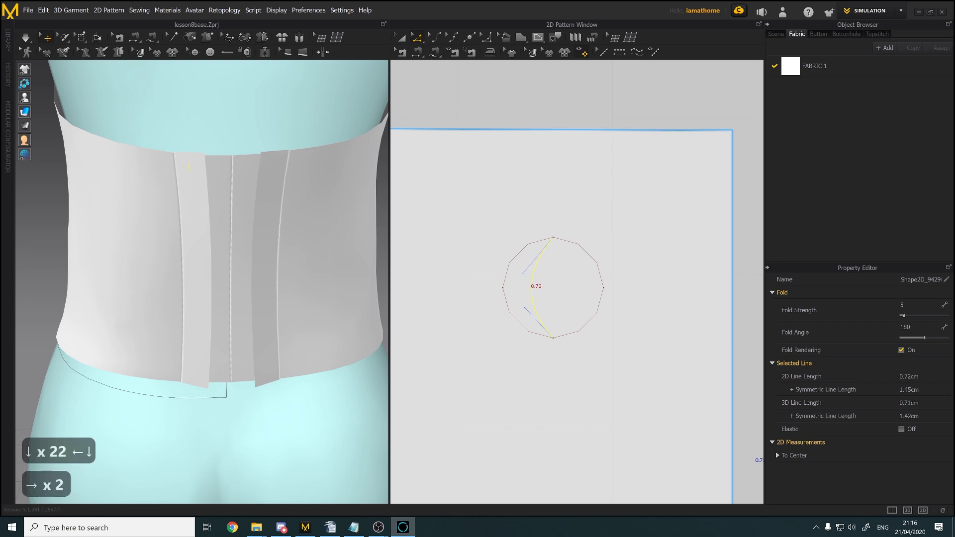
{"action": "key", "text": "Down"}
{"action": "key", "text": "Up"}
{"action": "key", "text": "Up"}
{"action": "key", "text": "Up"}
{"action": "key", "text": "Up"}
{"action": "key", "text": "Up"}
{"action": "key", "text": "Up"}
{"action": "key", "text": "Up"}
{"action": "key", "text": "Up"}
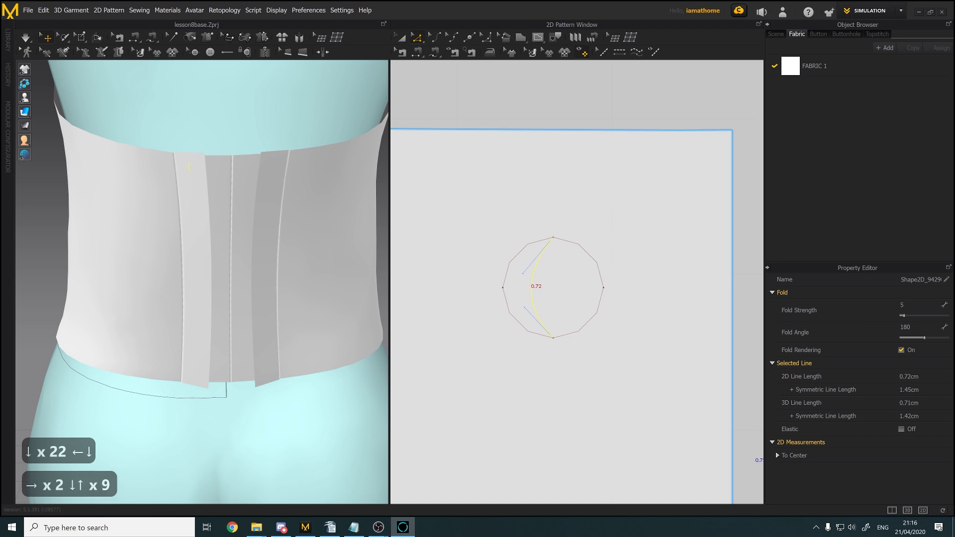
Change the length of the arc inside the circle to 0.60 cm, applied at both ends
{"action": "right_click", "coordinate": [532, 290]}
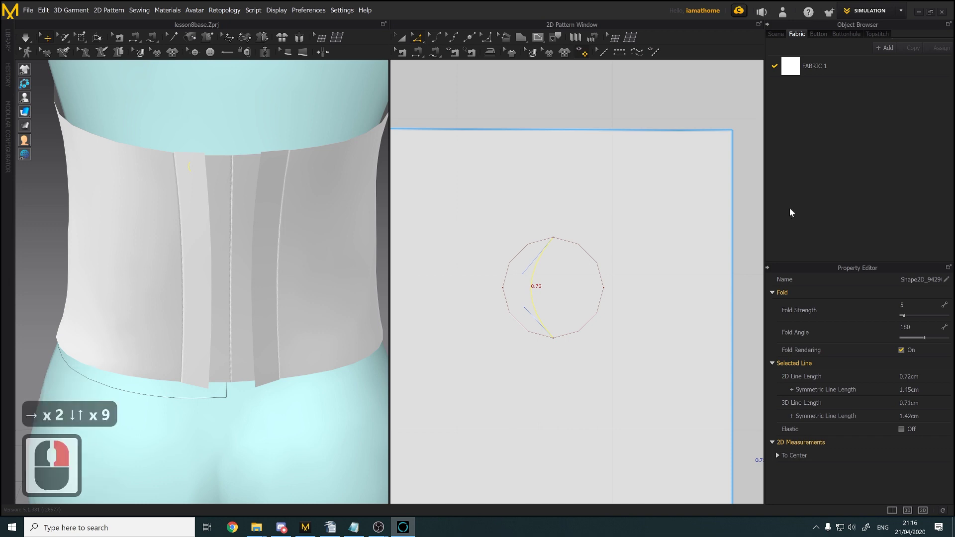
{"action": "scroll", "coordinate": [498, 297], "scroll_direction": "down", "scroll_amount": 2}
{"action": "scroll", "coordinate": [536, 277], "scroll_direction": "up", "scroll_amount": 3}
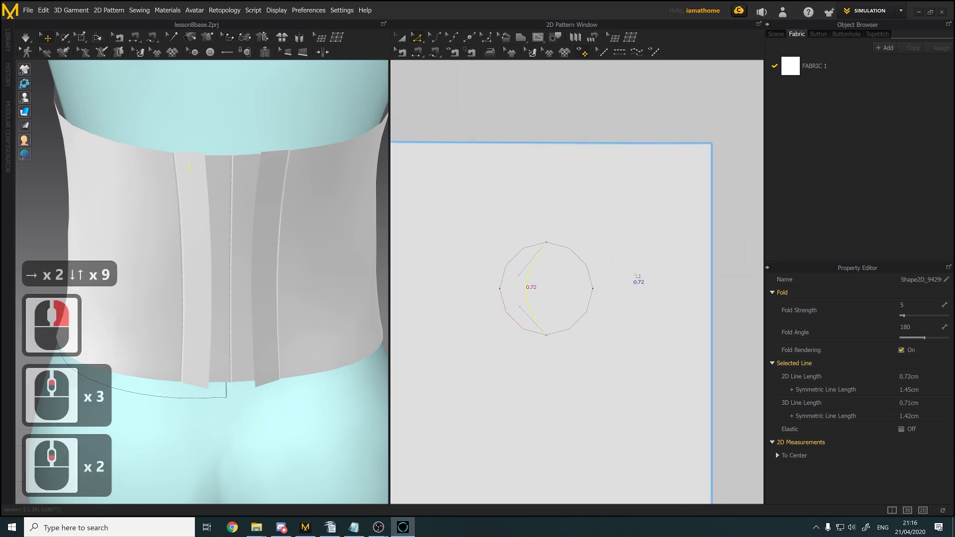
{"action": "middle_click_drag", "start_coordinate": [655, 272], "coordinate": [633, 241]}
{"action": "scroll", "coordinate": [615, 242], "scroll_direction": "up", "scroll_amount": 1}
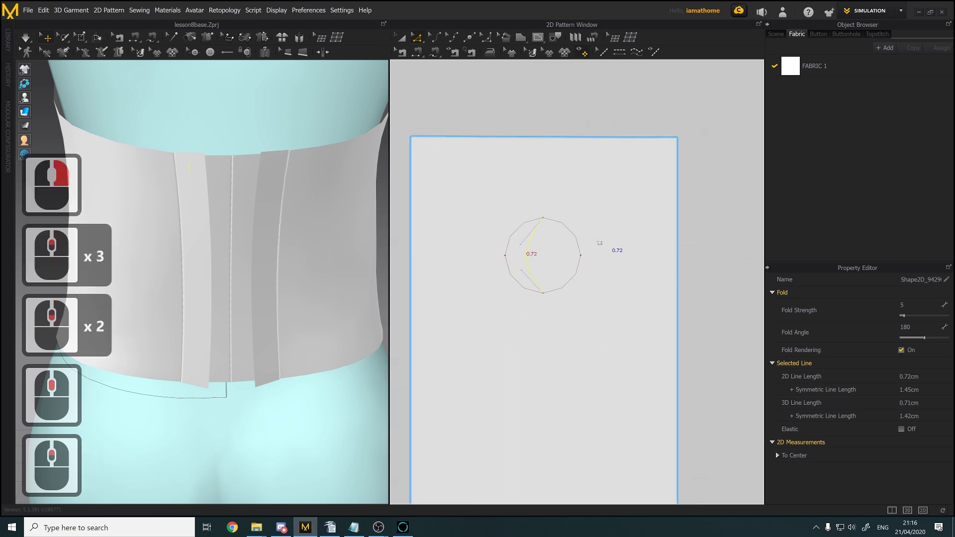
{"action": "right_click", "coordinate": [536, 238]}
{"action": "left_click", "coordinate": [570, 267]}
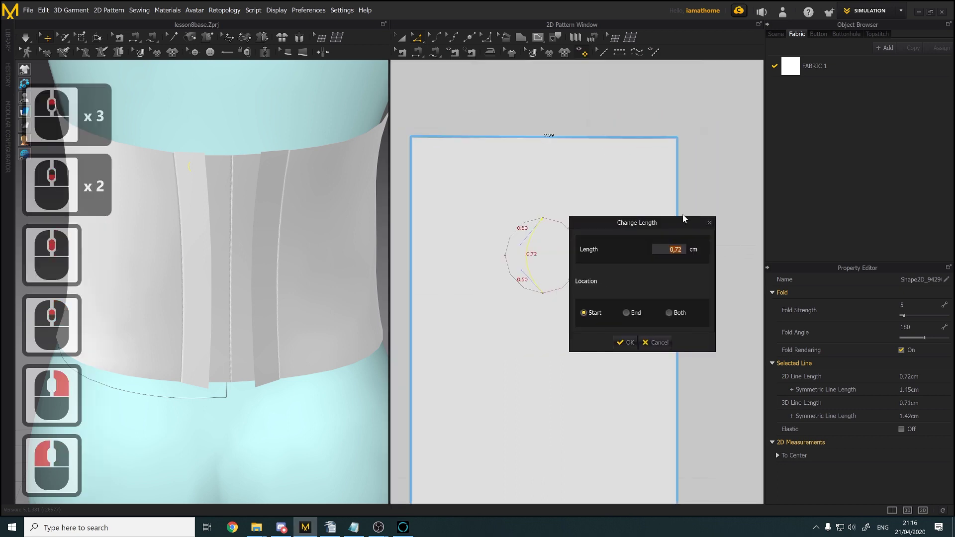
{"action": "left_click_drag", "start_coordinate": [683, 221], "coordinate": [716, 206]}
{"action": "type", "text": "0,6"}
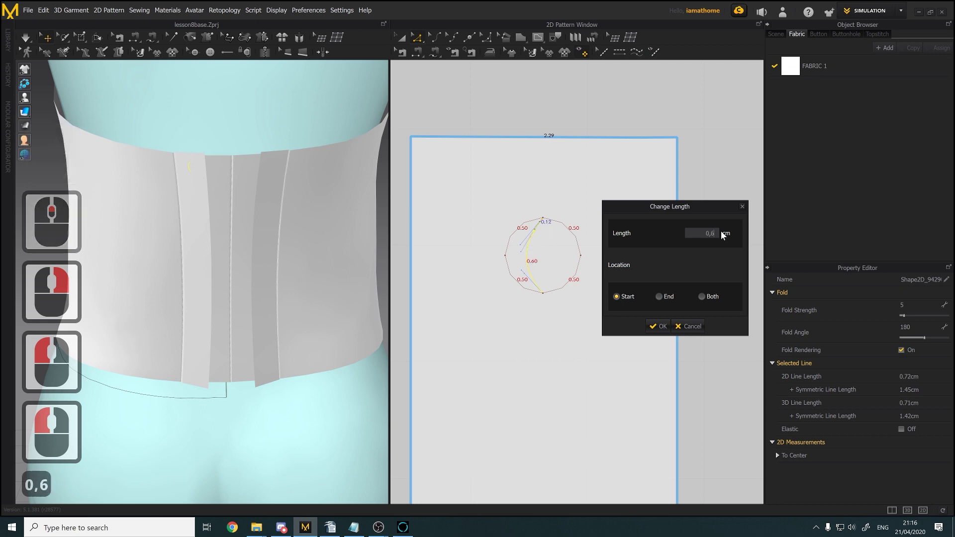
{"action": "type", "text": "0"}
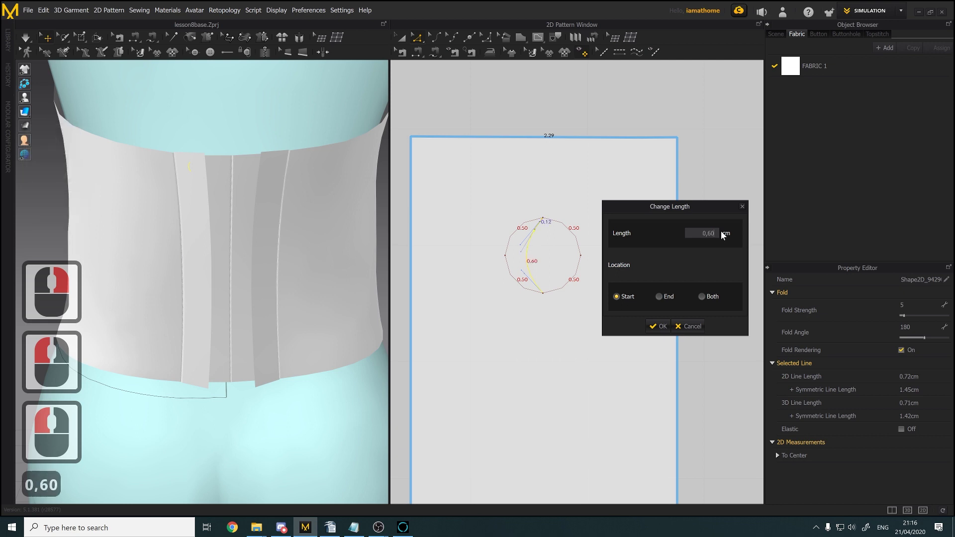
{"action": "left_click", "coordinate": [705, 297]}
{"action": "left_click", "coordinate": [658, 326]}
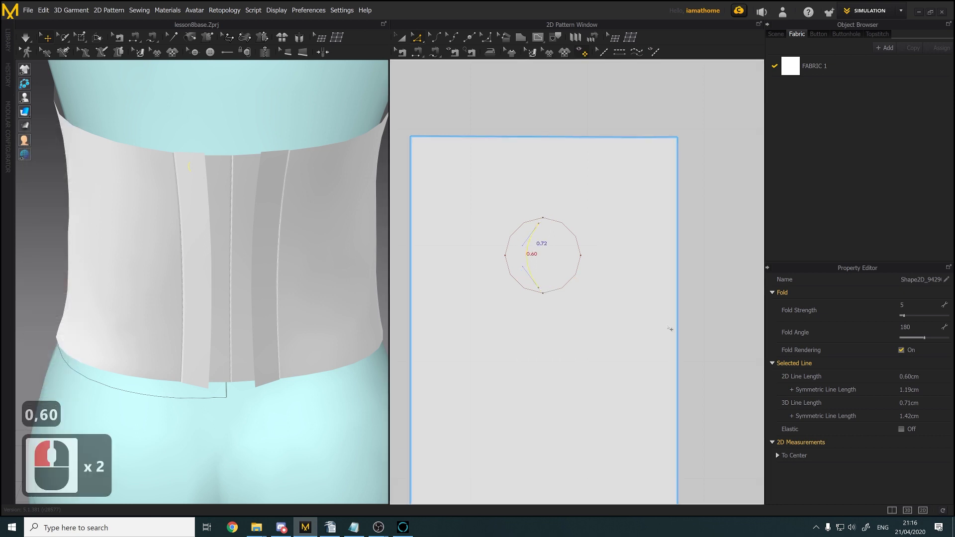
Select the eyelet circle together with its inner arc, copy both and start pasting them
{"action": "scroll", "coordinate": [600, 295], "scroll_direction": "down", "scroll_amount": 2}
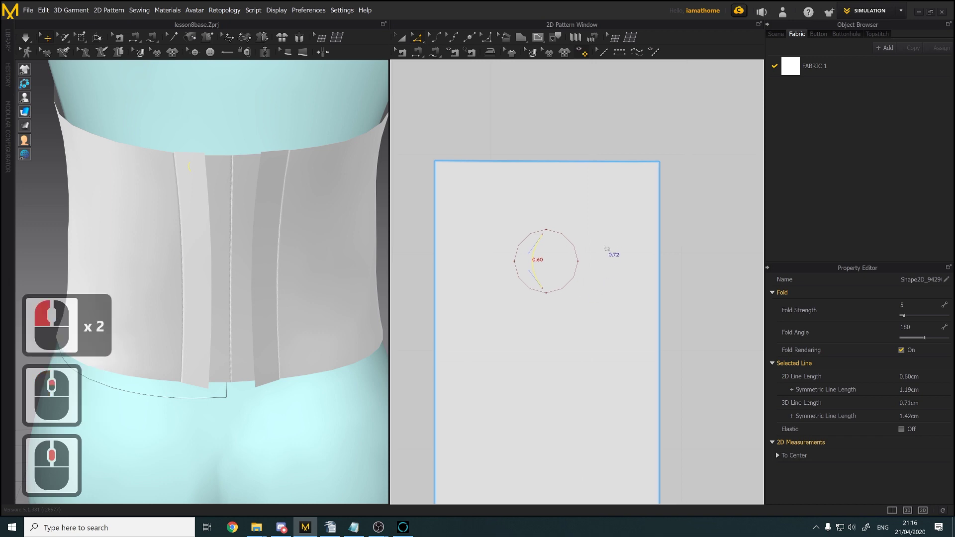
{"action": "scroll", "coordinate": [566, 297], "scroll_direction": "down", "scroll_amount": 1}
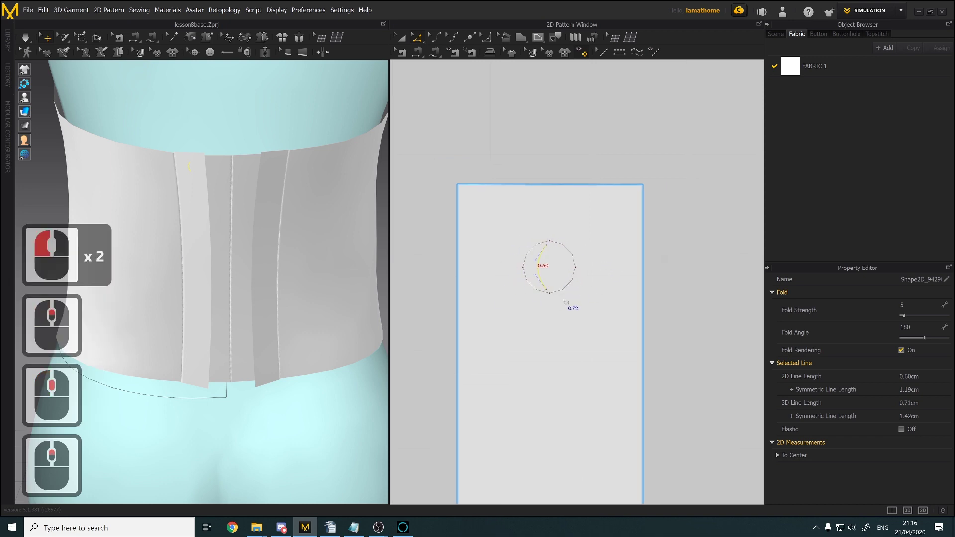
{"action": "middle_click_drag", "start_coordinate": [565, 301], "coordinate": [552, 283]}
{"action": "scroll", "coordinate": [551, 281], "scroll_direction": "up", "scroll_amount": 1}
{"action": "scroll", "coordinate": [550, 278], "scroll_direction": "down", "scroll_amount": 2}
{"action": "mouse_move", "coordinate": [526, 243]}
{"action": "left_mouse_down"}
{"action": "mouse_move", "coordinate": [531, 236]}
{"action": "mouse_move", "coordinate": [532, 248]}
{"action": "mouse_move", "coordinate": [524, 237]}
{"action": "left_mouse_up"}
{"action": "scroll", "coordinate": [528, 243], "scroll_direction": "down", "scroll_amount": 5}
{"action": "scroll", "coordinate": [550, 260], "scroll_direction": "up", "scroll_amount": 5}
{"action": "left_click", "coordinate": [591, 213]}
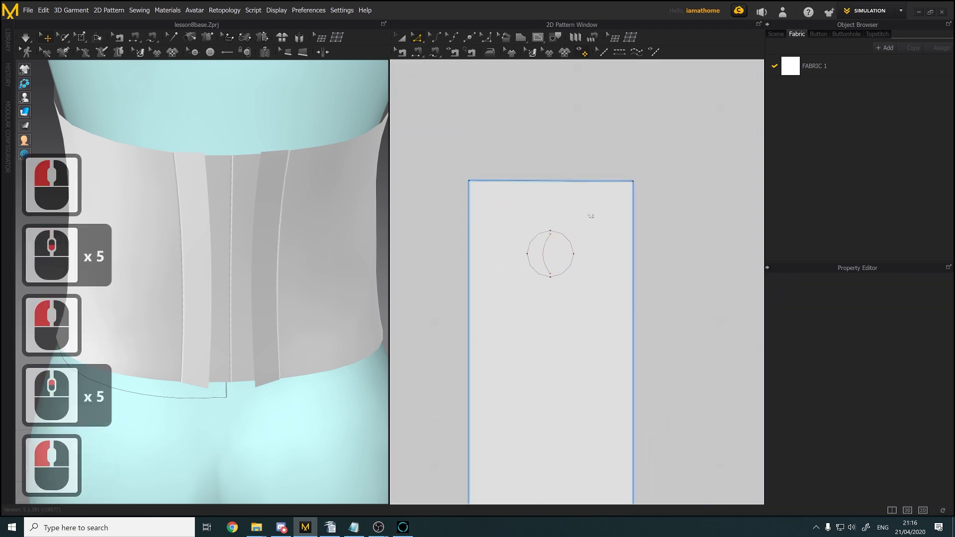
{"action": "left_click_drag", "start_coordinate": [587, 211], "coordinate": [518, 292]}
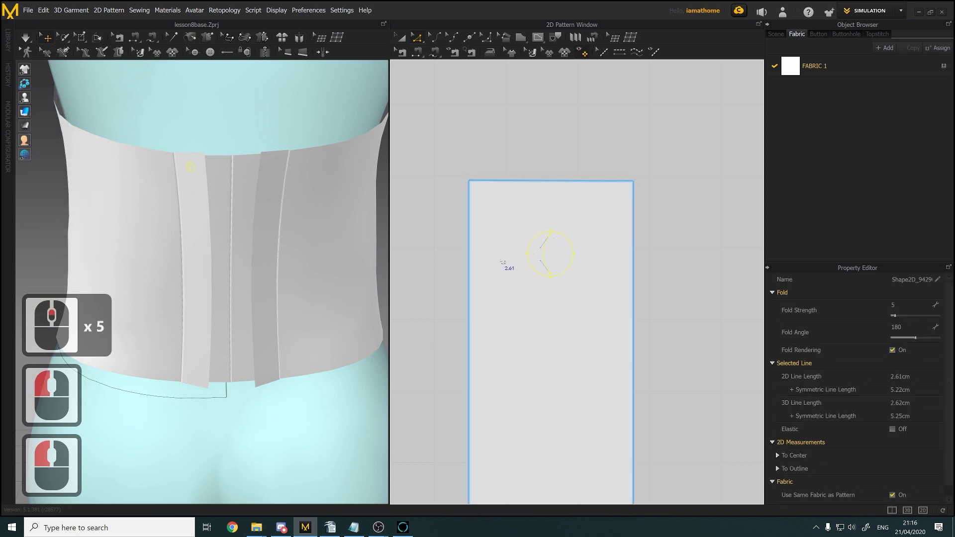
{"action": "key", "text": "ctrl+c"}
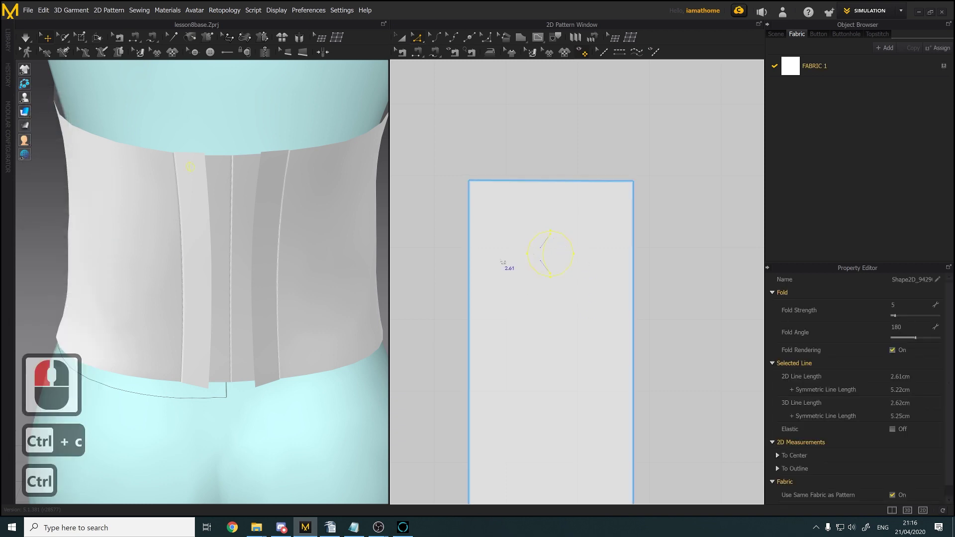
{"action": "key", "text": "ctrl+v"}
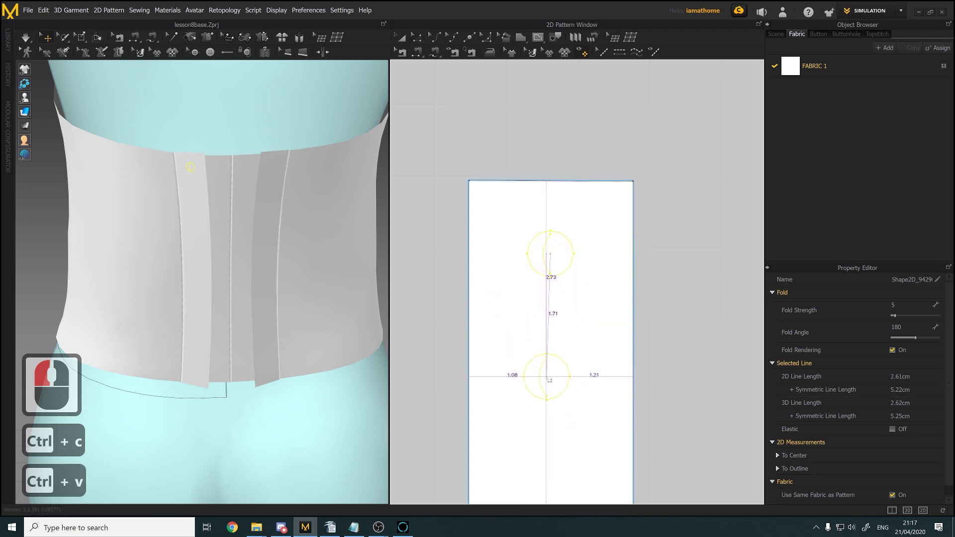
{"action": "right_click", "coordinate": [545, 382]}
{"action": "left_click_drag", "start_coordinate": [585, 198], "coordinate": [811, 158]}
{"action": "left_click", "coordinate": [813, 236]}
{"action": "left_click", "coordinate": [812, 237]}
{"action": "left_click", "coordinate": [813, 236]}
{"action": "left_click", "coordinate": [813, 237]}
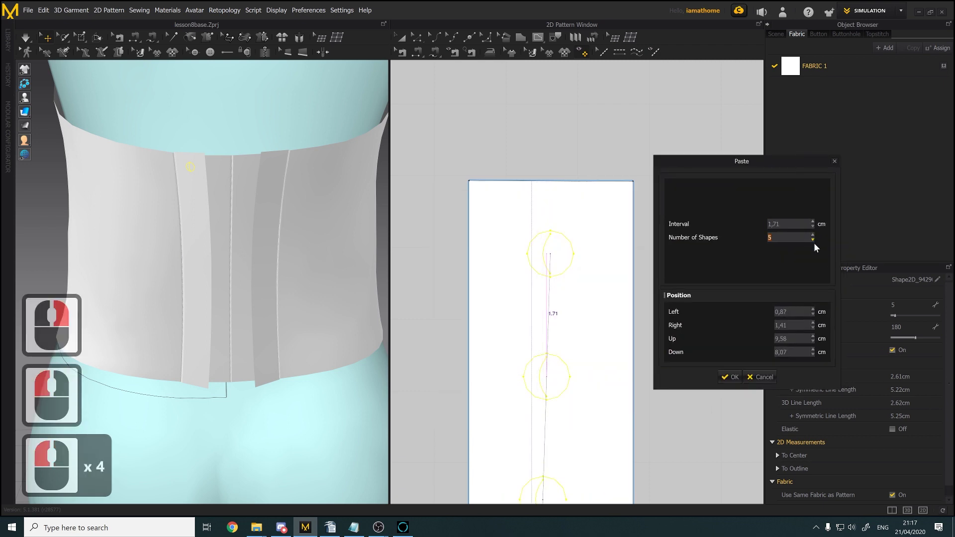
{"action": "left_click", "coordinate": [760, 377]}
{"action": "scroll", "coordinate": [641, 343], "scroll_direction": "down", "scroll_amount": 3}
{"action": "scroll", "coordinate": [641, 344], "scroll_direction": "up", "scroll_amount": 2}
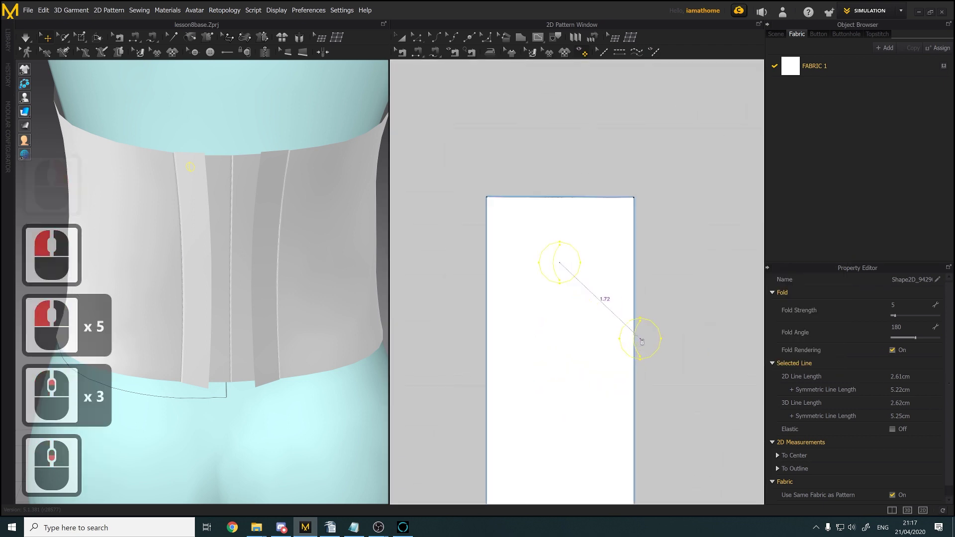
{"action": "scroll", "coordinate": [642, 343], "scroll_direction": "down", "scroll_amount": 5}
{"action": "right_click", "coordinate": [641, 340]}
{"action": "left_click", "coordinate": [536, 412]}
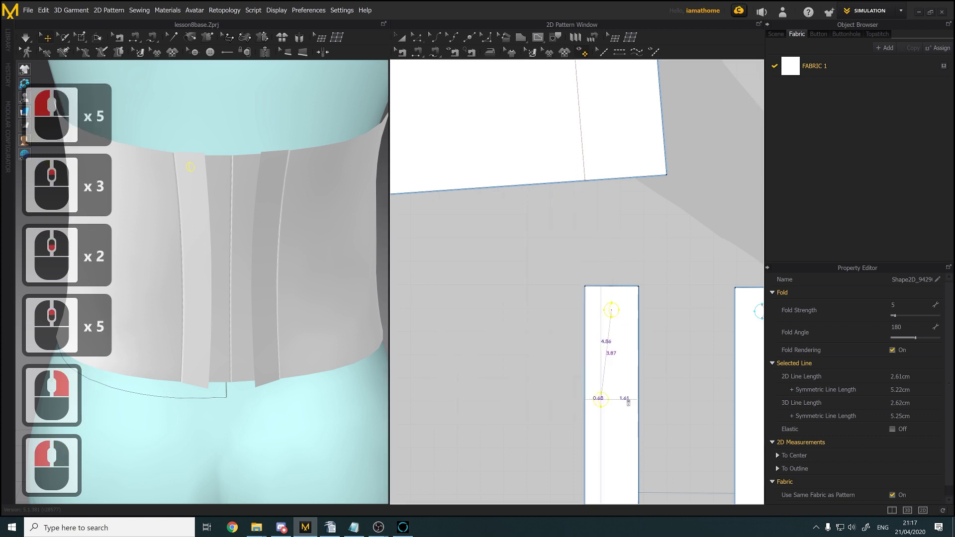
{"action": "middle_click_drag", "start_coordinate": [666, 395], "coordinate": [640, 212]}
{"action": "scroll", "coordinate": [617, 249], "scroll_direction": "down", "scroll_amount": 3}
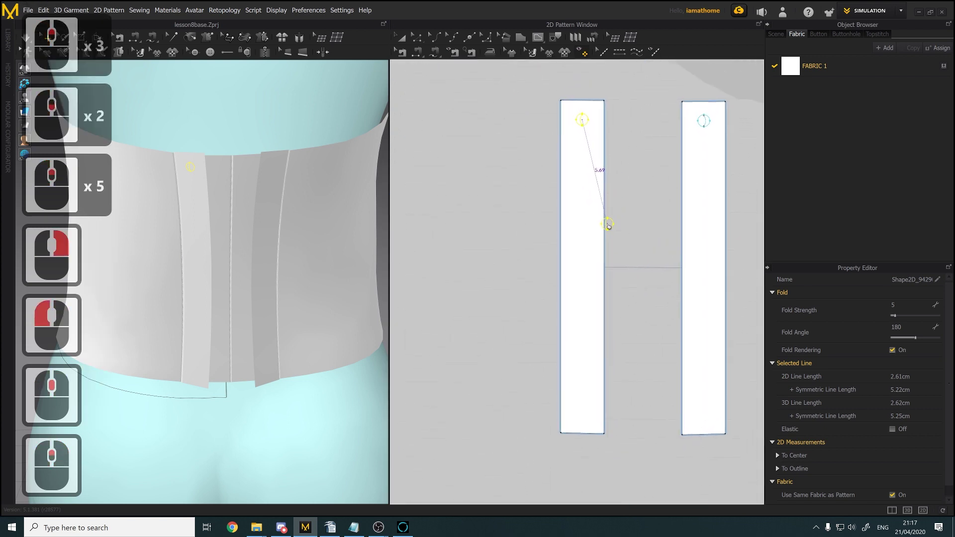
{"action": "scroll", "coordinate": [580, 268], "scroll_direction": "down", "scroll_amount": 2}
{"action": "scroll", "coordinate": [577, 237], "scroll_direction": "up", "scroll_amount": 2}
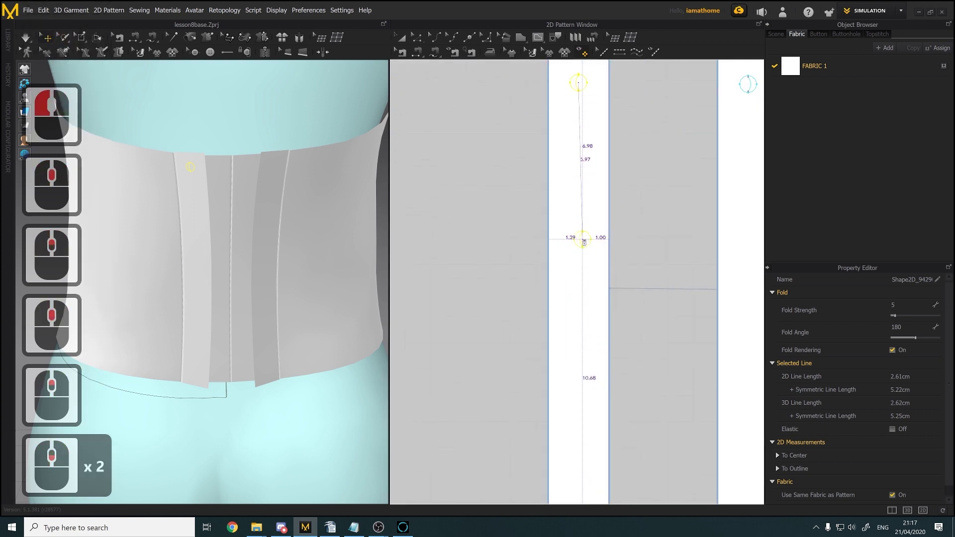
{"action": "scroll", "coordinate": [580, 239], "scroll_direction": "down", "scroll_amount": 2}
{"action": "key", "text": "Caps_Lock"}
{"action": "key", "text": "Caps_Lock"}
{"action": "key", "text": "Caps_Lock"}
{"action": "key", "text": "Caps_Lock"}
{"action": "key", "text": "Caps_Lock"}
{"action": "key", "text": "Caps_Lock"}
{"action": "key", "text": "Caps_Lock"}
{"action": "key", "text": "Caps_Lock"}
{"action": "key", "text": "Caps_Lock"}
{"action": "key", "text": "Caps_Lock"}
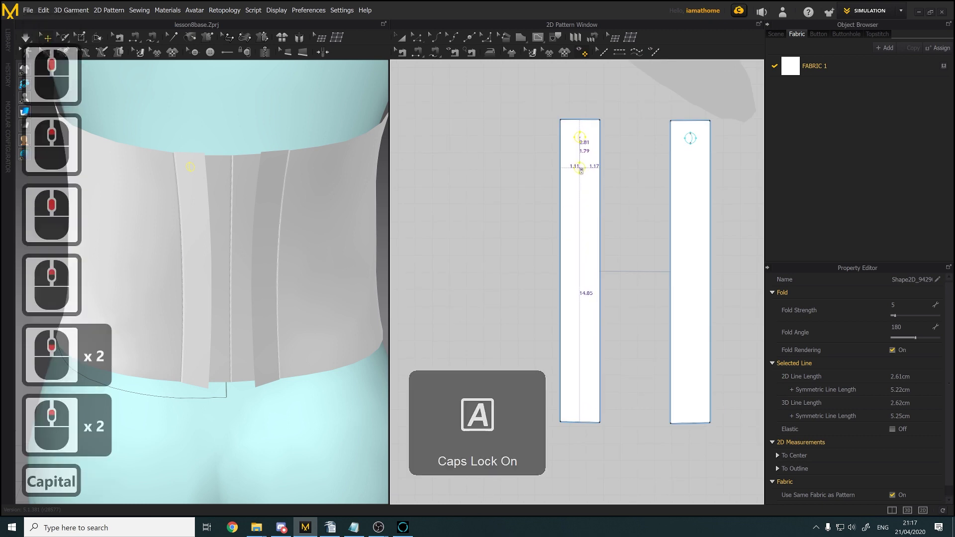
Place the pasted eyelet and arc straight below the original on the left strip with 8 copies
{"action": "key", "text": "shift"}
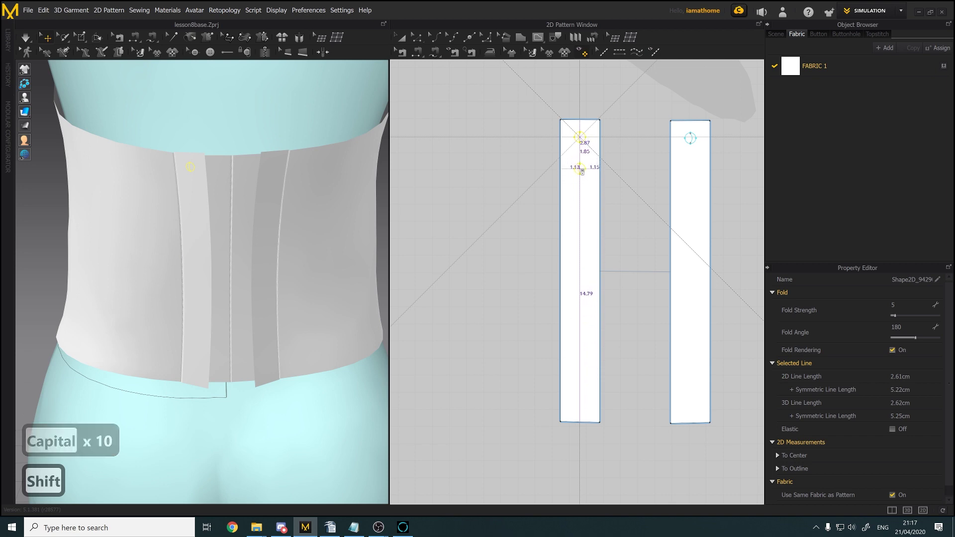
{"action": "right_click", "coordinate": [582, 171], "text": "shift"}
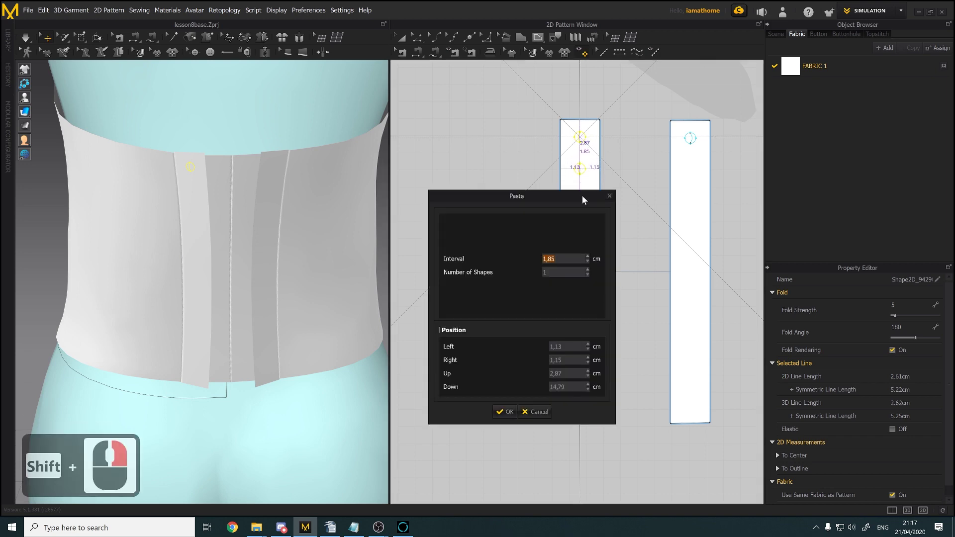
{"action": "left_click_drag", "start_coordinate": [555, 197], "coordinate": [729, 180]}
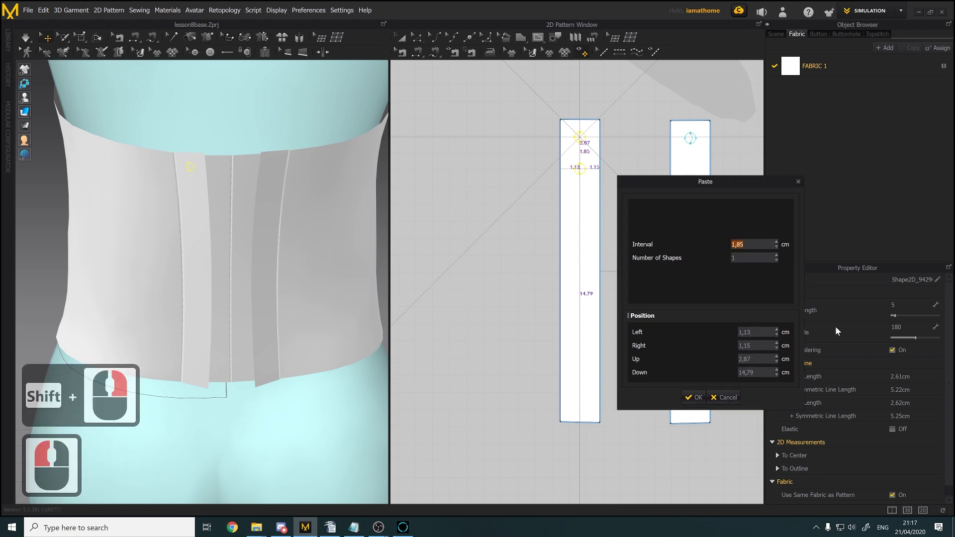
{"action": "left_click", "coordinate": [777, 255]}
{"action": "left_click", "coordinate": [777, 255]}
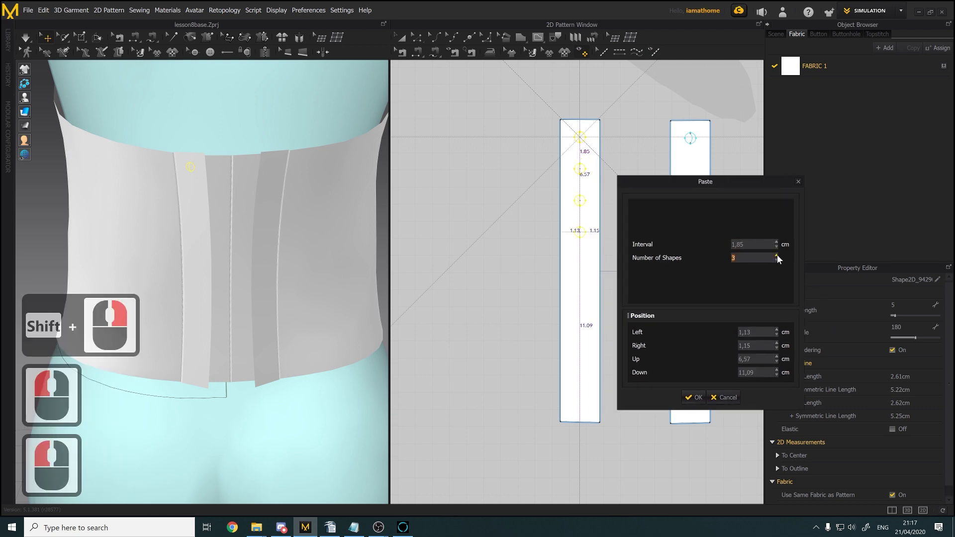
{"action": "left_click", "coordinate": [777, 255]}
{"action": "left_click", "coordinate": [777, 255]}
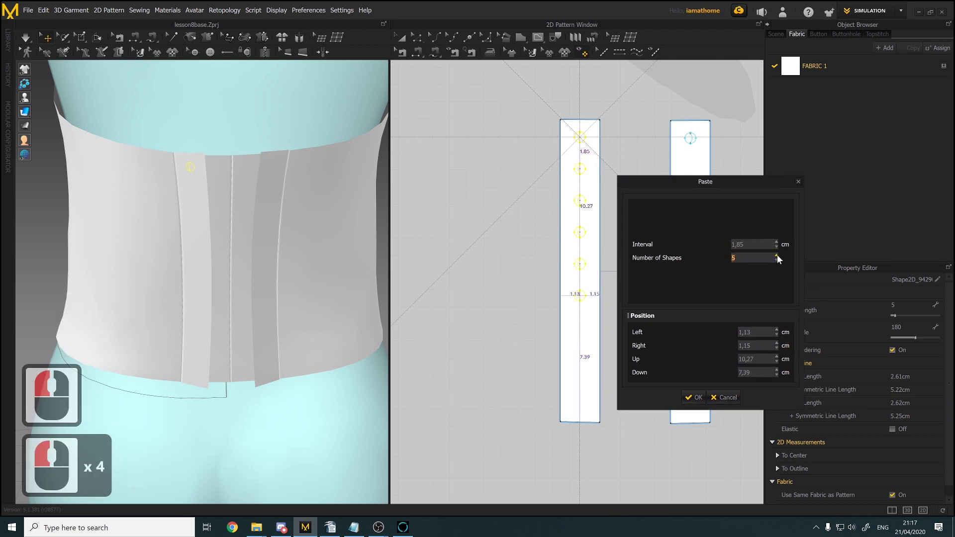
{"action": "left_click", "coordinate": [777, 255]}
{"action": "left_click", "coordinate": [776, 255]}
{"action": "left_click", "coordinate": [777, 254]}
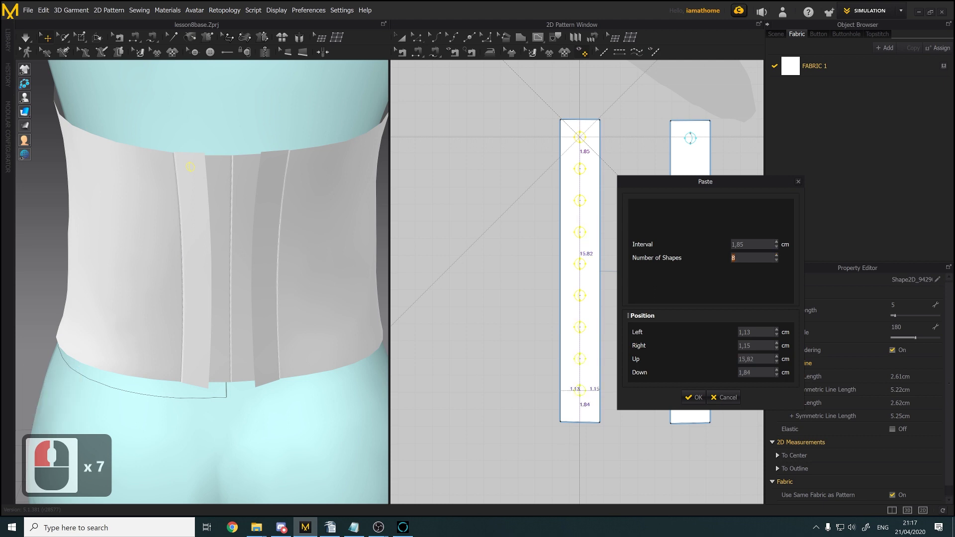
Set the paste interval to 2.05 cm and the number of shapes to 7, and create the copies
{"action": "left_click", "coordinate": [742, 244]}
{"action": "type", "text": "2,05"}
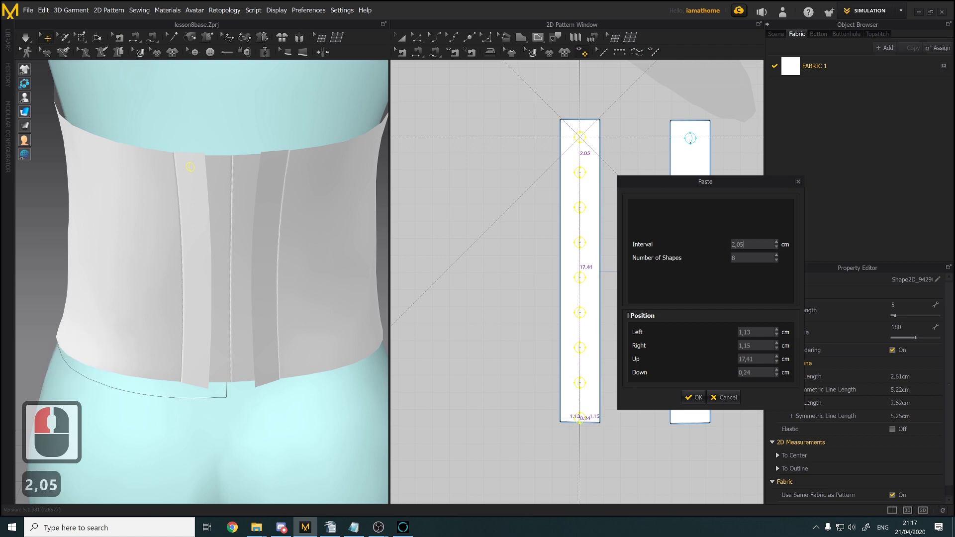
{"action": "left_click", "coordinate": [776, 260]}
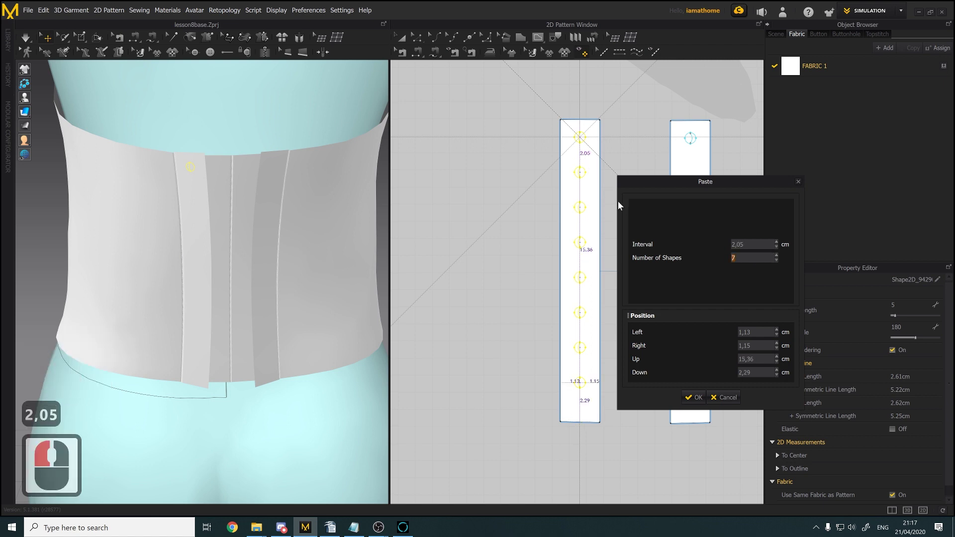
{"action": "left_click", "coordinate": [690, 396]}
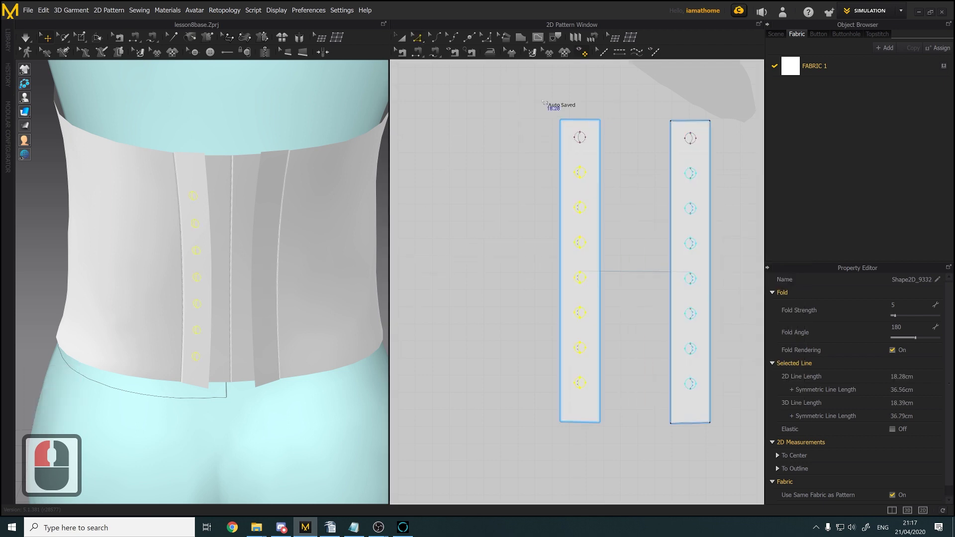
Select all eyelets with their arcs on the left strip and move the row slightly down with Transform Pattern
{"action": "left_click", "coordinate": [413, 43]}
{"action": "left_click_drag", "start_coordinate": [589, 151], "coordinate": [590, 152], "text": "shift"}
{"action": "left_click", "coordinate": [402, 39]}
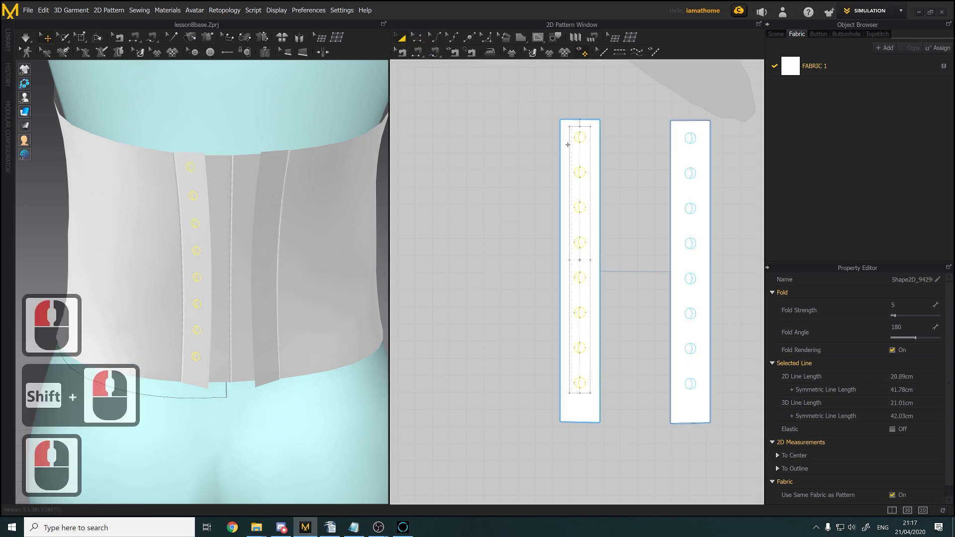
{"action": "left_click_drag", "start_coordinate": [586, 176], "coordinate": [584, 186]}
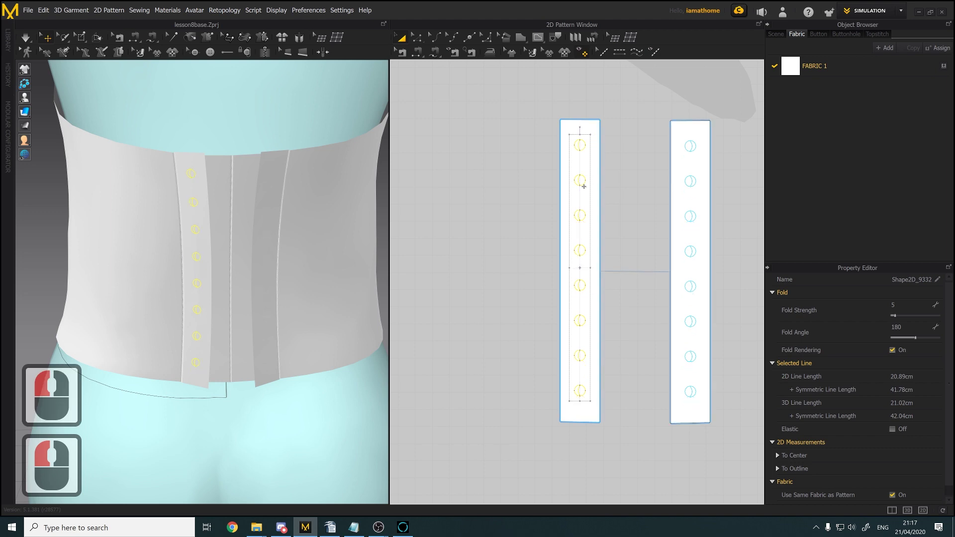
{"action": "left_click", "coordinate": [584, 187]}
{"action": "key", "text": "ctrl+z"}
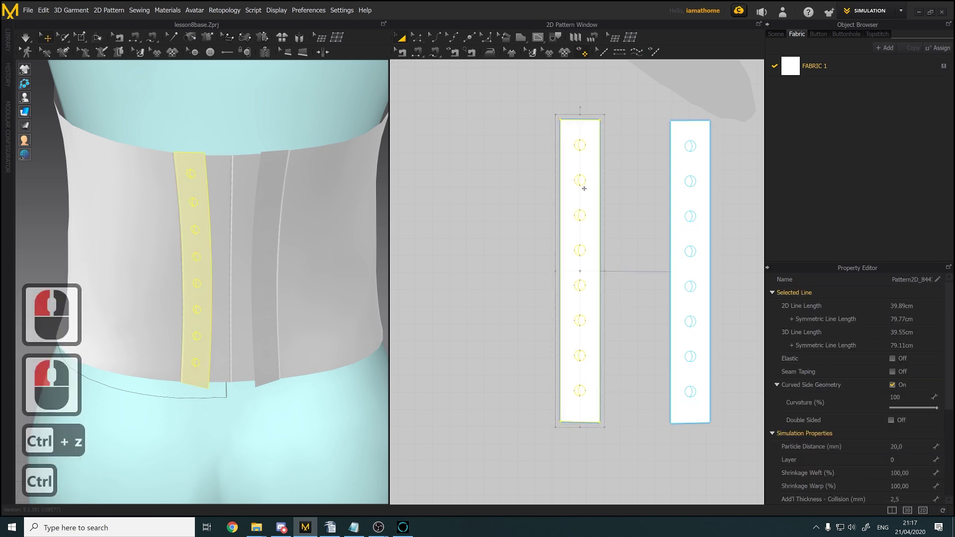
{"action": "key", "text": "ctrl+z"}
{"action": "left_click", "coordinate": [584, 189]}
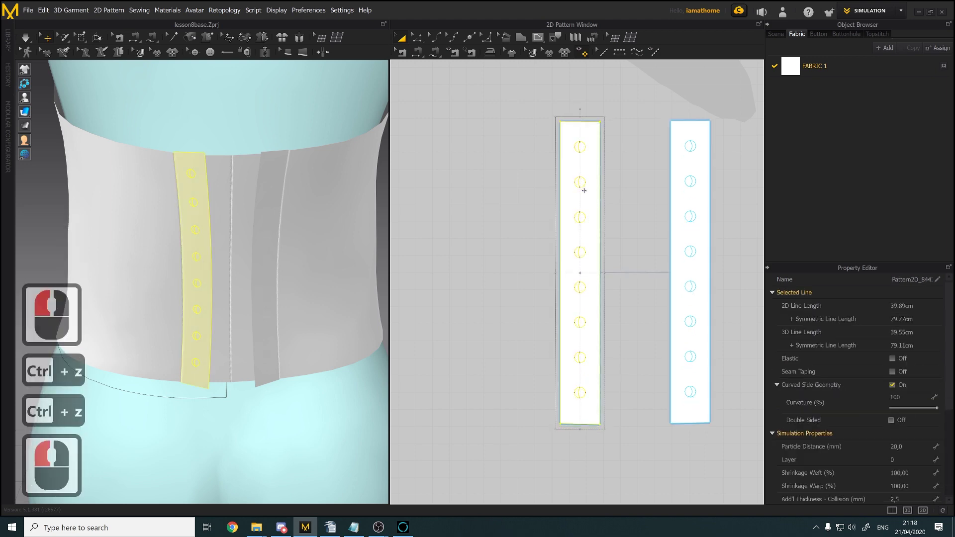
{"action": "key", "text": "ctrl+z"}
{"action": "key", "text": "ctrl+z"}
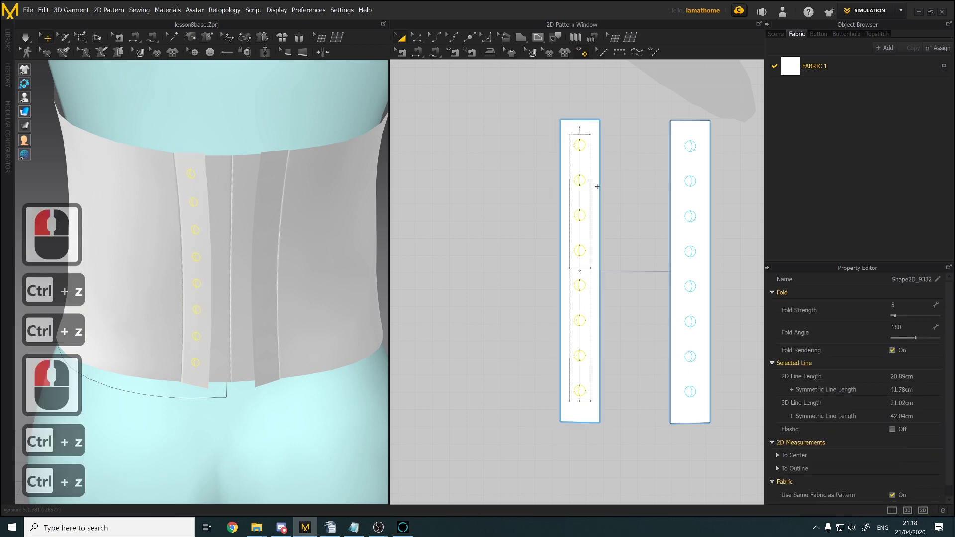
Nudge the whole eyelet row a little further down to centre it along the strip, and clear the selection
{"action": "left_click", "coordinate": [583, 188]}
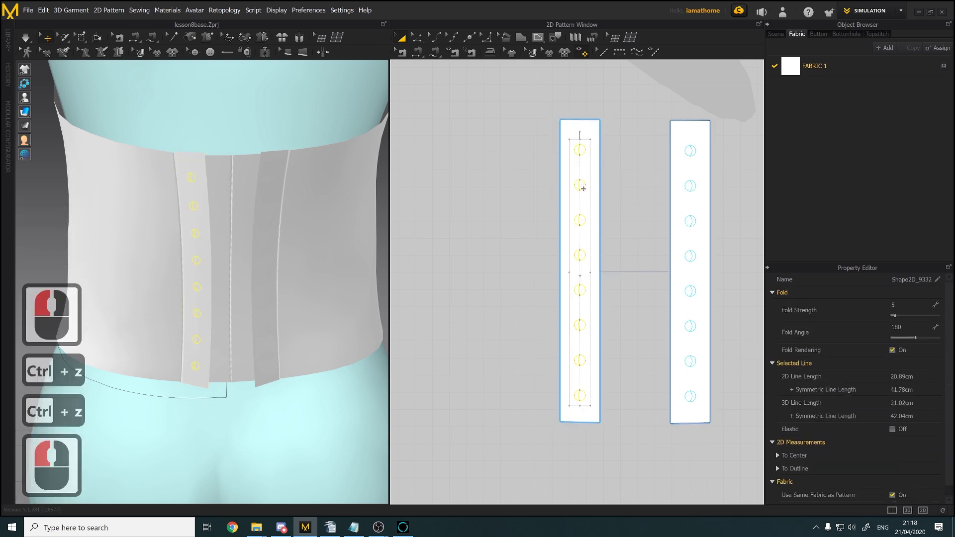
{"action": "left_click", "coordinate": [628, 260]}
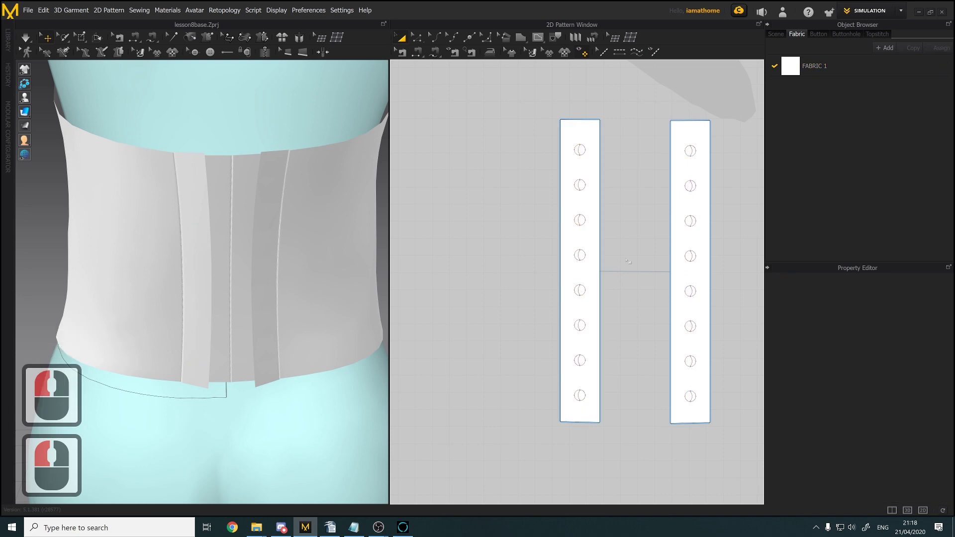
Move the left eyelet strip horizontally away from the right strip to widen the gap between them
{"action": "scroll", "coordinate": [626, 202], "scroll_direction": "down", "scroll_amount": 5}
{"action": "middle_click_drag", "start_coordinate": [626, 203], "coordinate": [588, 260]}
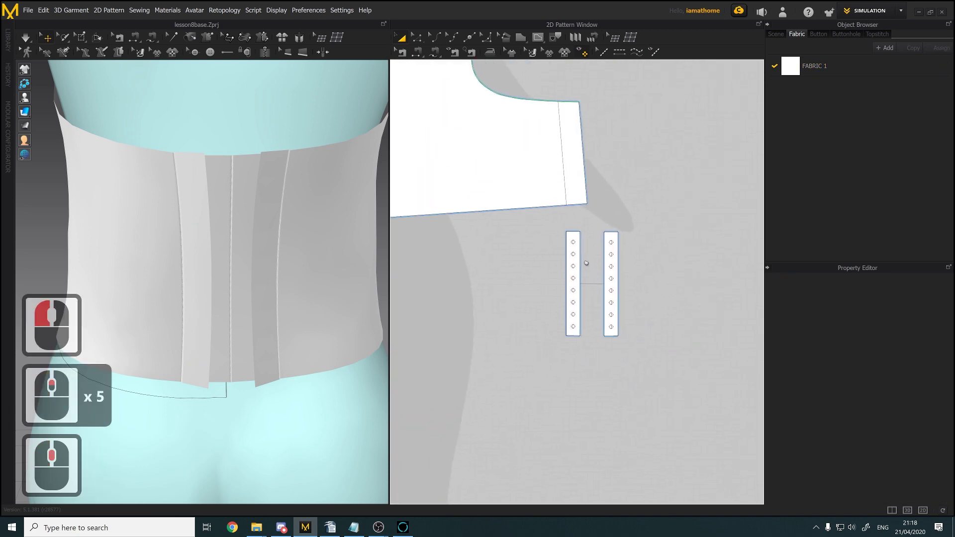
{"action": "scroll", "coordinate": [587, 260], "scroll_direction": "down", "scroll_amount": 1}
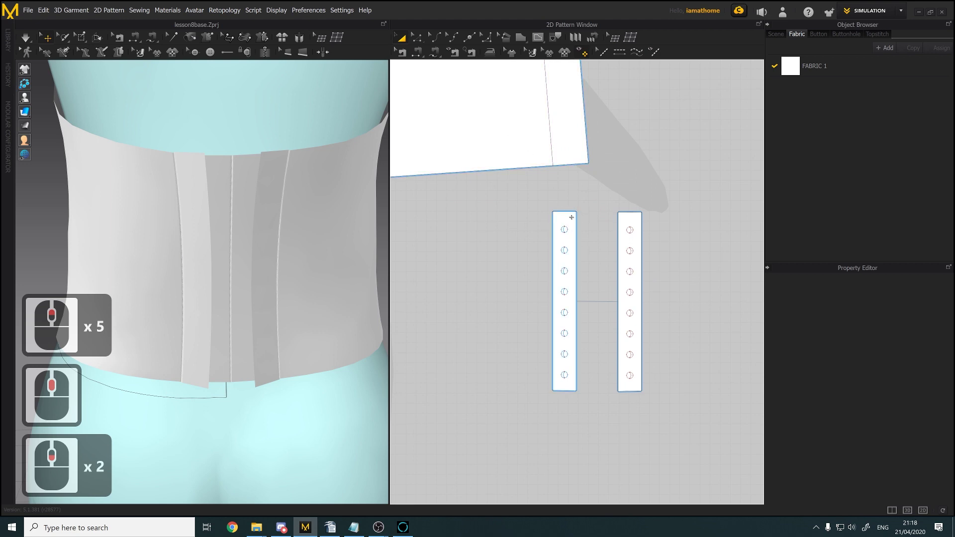
{"action": "left_click_drag", "start_coordinate": [563, 217], "coordinate": [453, 217]}
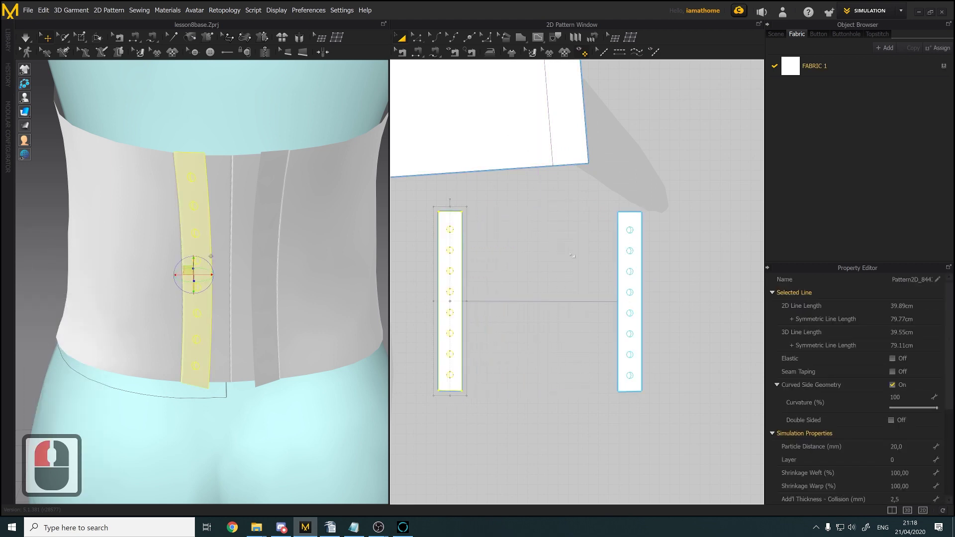
Create a rectangle pattern 2.00 cm wide and 0.50 cm high between the two eyelet strips
{"action": "middle_click_drag", "start_coordinate": [652, 260], "coordinate": [665, 274]}
{"action": "scroll", "coordinate": [597, 224], "scroll_direction": "down", "scroll_amount": 1}
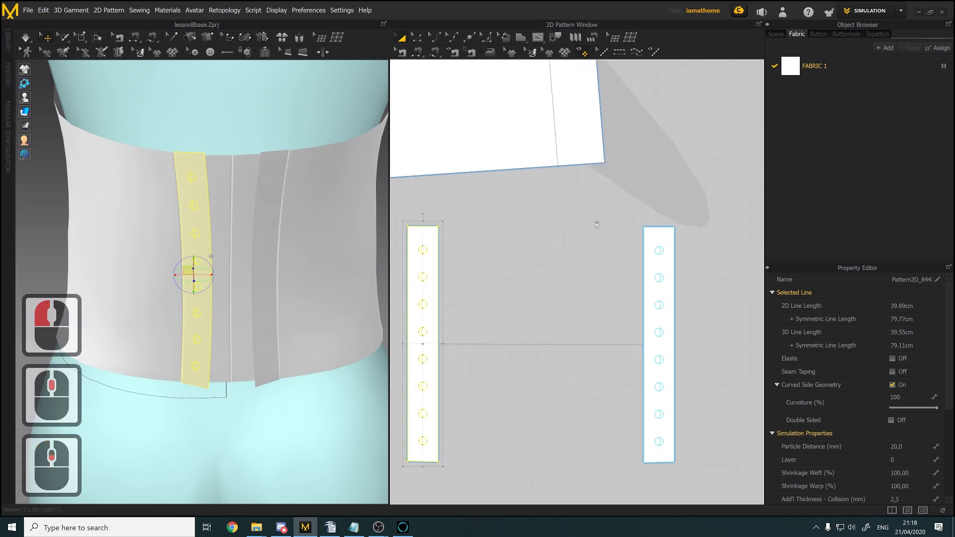
{"action": "middle_click_drag", "start_coordinate": [597, 223], "coordinate": [605, 204]}
{"action": "scroll", "coordinate": [592, 184], "scroll_direction": "up", "scroll_amount": 2}
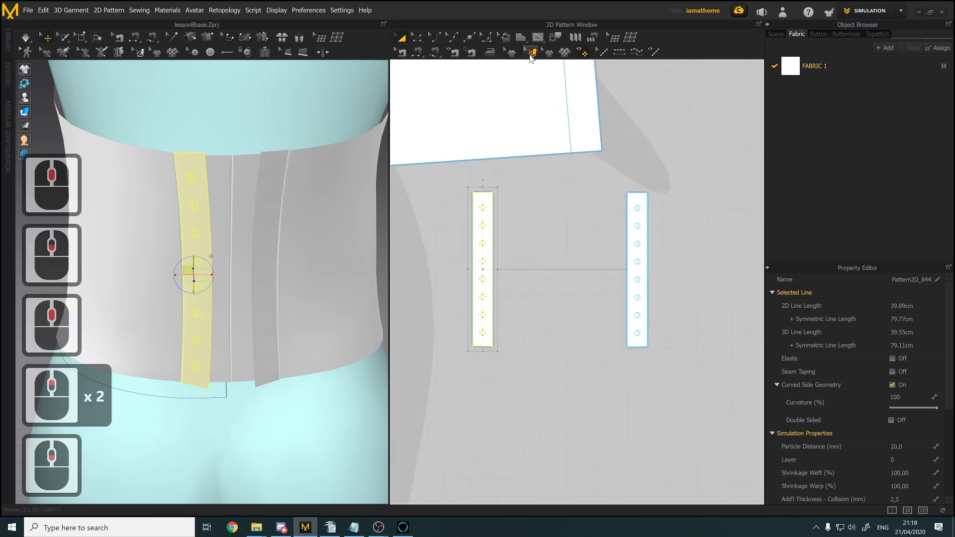
{"action": "left_click_drag", "start_coordinate": [523, 39], "coordinate": [532, 72]}
{"action": "scroll", "coordinate": [542, 200], "scroll_direction": "down", "scroll_amount": 2}
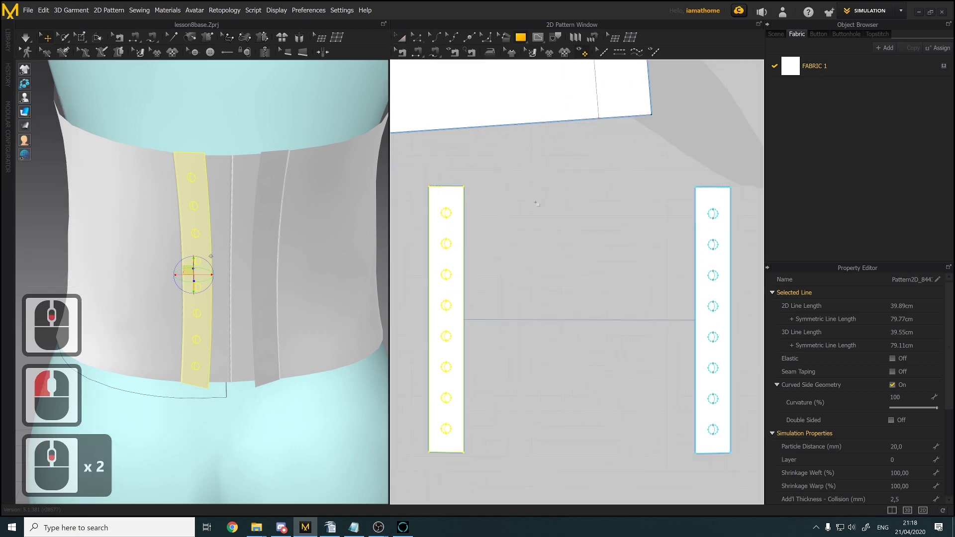
{"action": "left_click", "coordinate": [579, 201]}
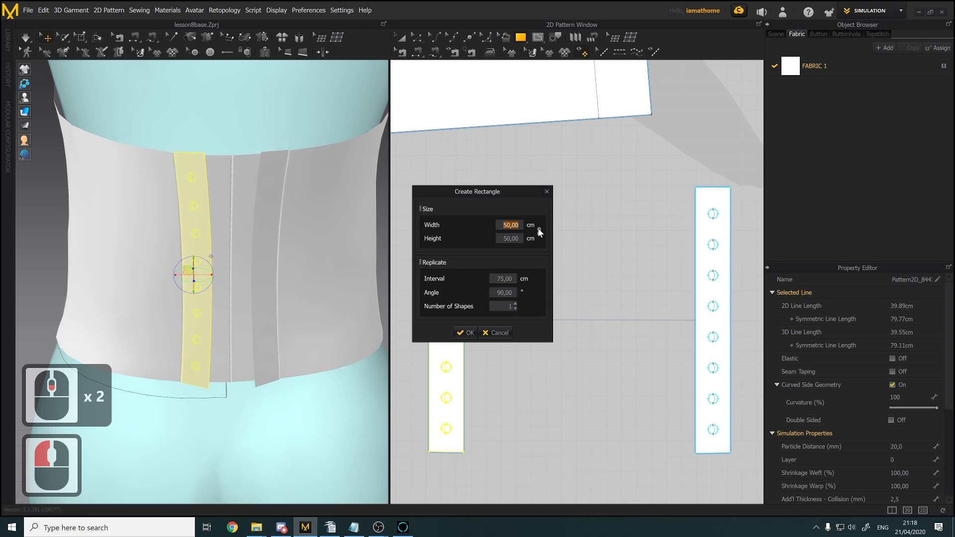
{"action": "type", "text": "2"}
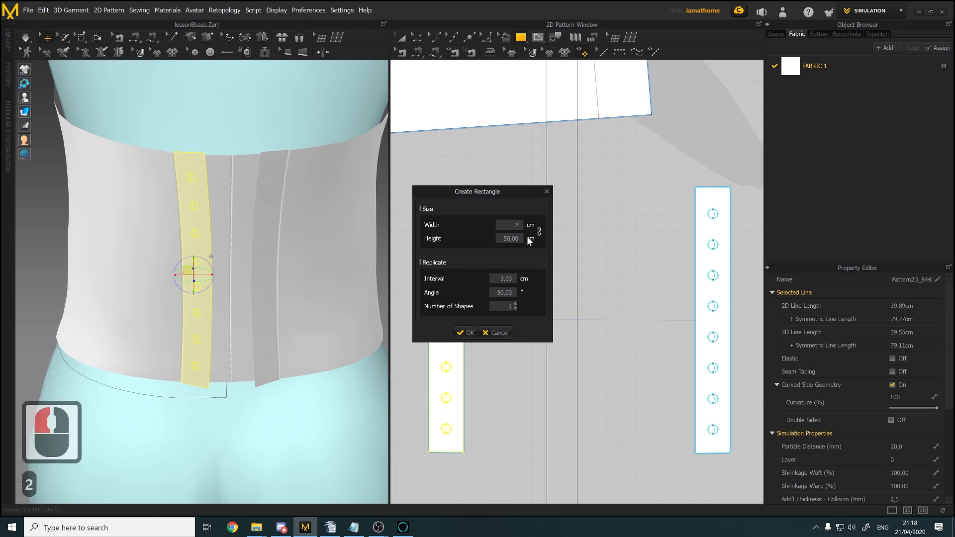
{"action": "left_click", "coordinate": [516, 238]}
{"action": "type", "text": "0,"}
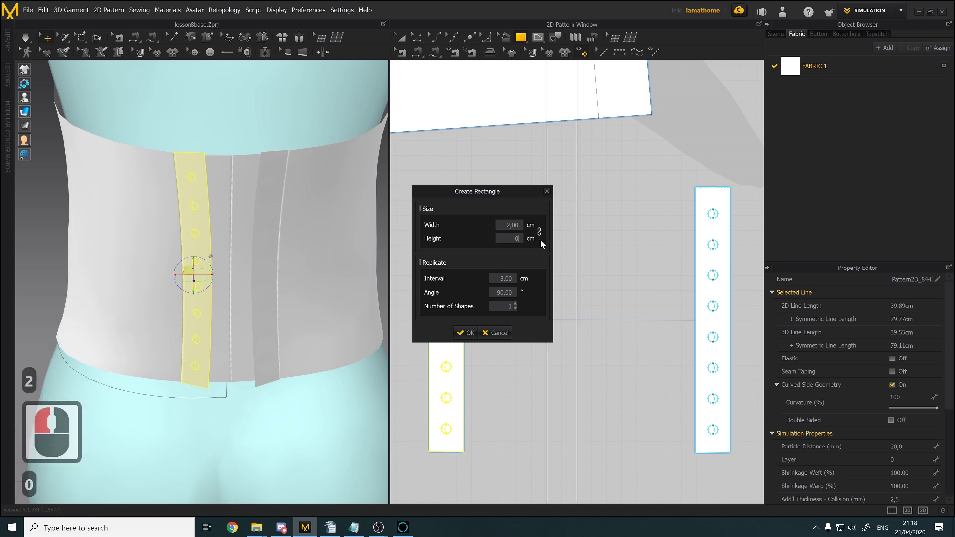
{"action": "type", "text": "50"}
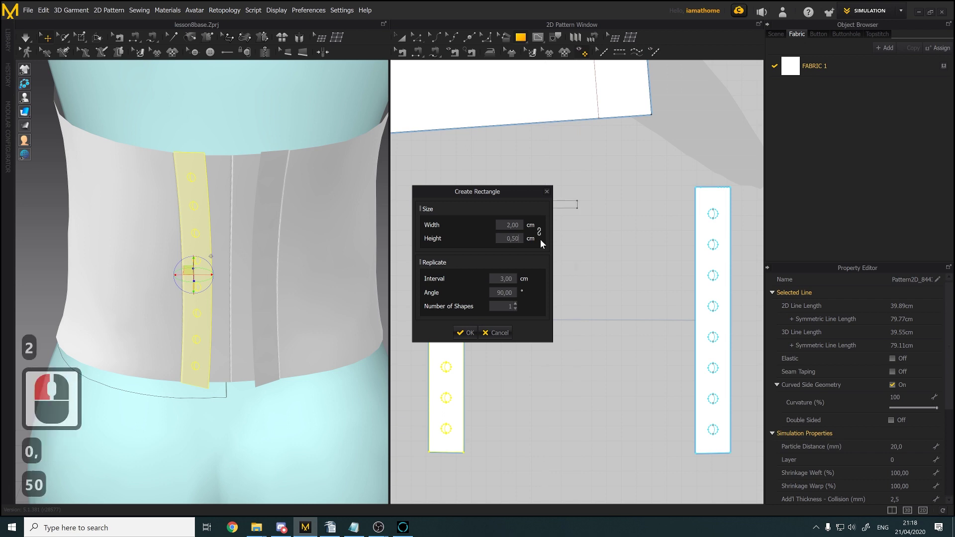
{"action": "left_click", "coordinate": [467, 332]}
Move the small rectangle onto the left strip's top eyelet, with its short edge at the ends of the arc
{"action": "scroll", "coordinate": [560, 205], "scroll_direction": "up", "scroll_amount": 4}
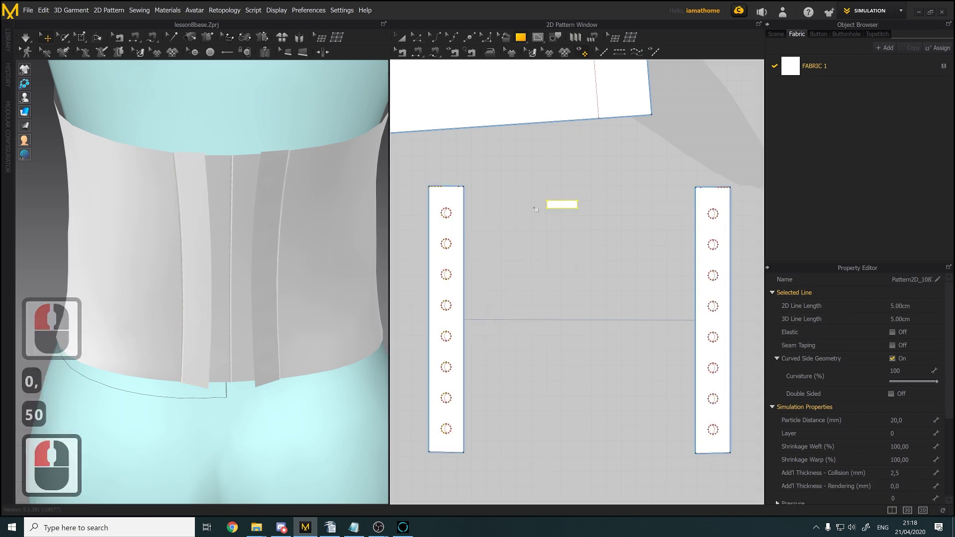
{"action": "middle_click_drag", "start_coordinate": [520, 188], "coordinate": [603, 200]}
{"action": "key", "text": "a"}
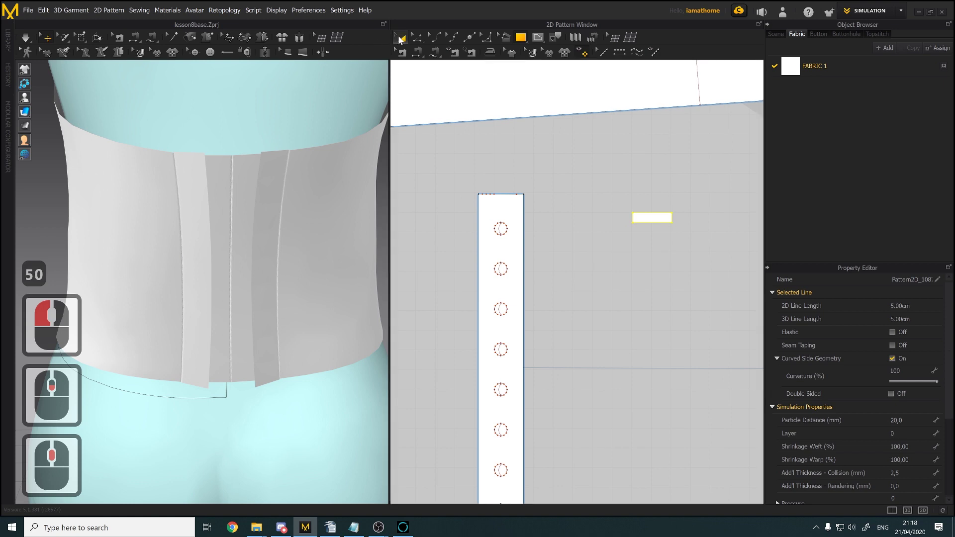
{"action": "left_click", "coordinate": [641, 215]}
{"action": "left_click_drag", "start_coordinate": [641, 214], "coordinate": [507, 226]}
{"action": "scroll", "coordinate": [507, 226], "scroll_direction": "up", "scroll_amount": 6}
{"action": "scroll", "coordinate": [556, 255], "scroll_direction": "up", "scroll_amount": 4}
{"action": "middle_click_drag", "start_coordinate": [558, 234], "coordinate": [535, 223]}
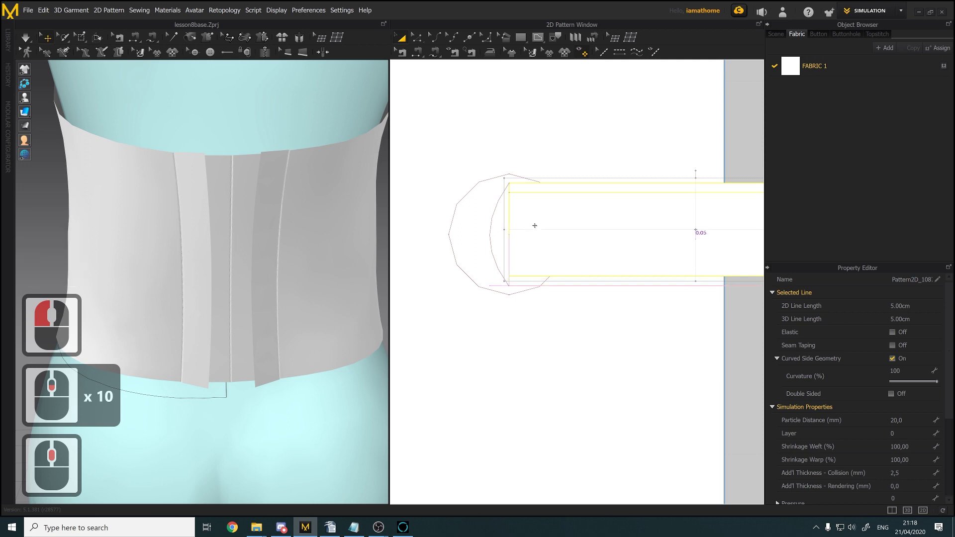
{"action": "left_click_drag", "start_coordinate": [534, 223], "coordinate": [543, 231]}
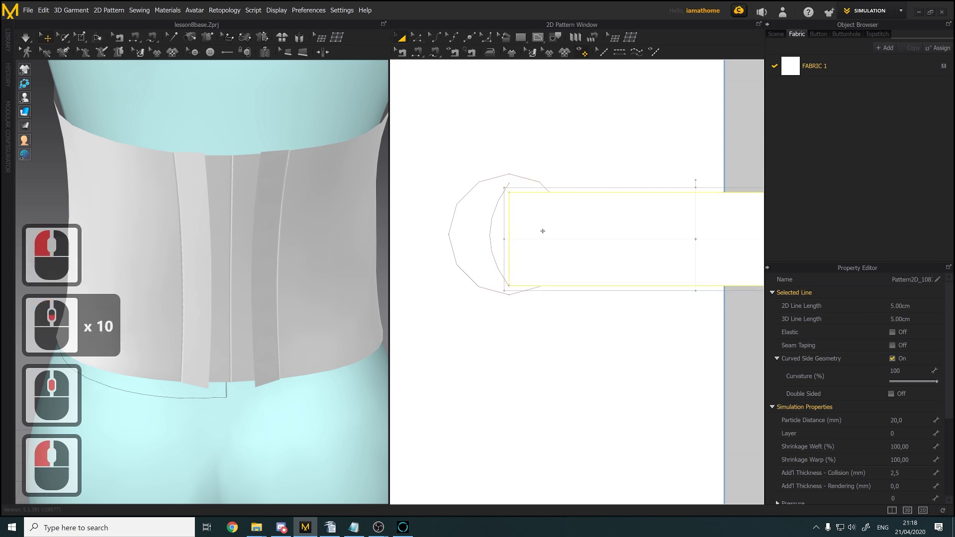
Try to change the top eyelet arc's length to 0,50 cm from both ends, and undo it
{"action": "left_click", "coordinate": [493, 215]}
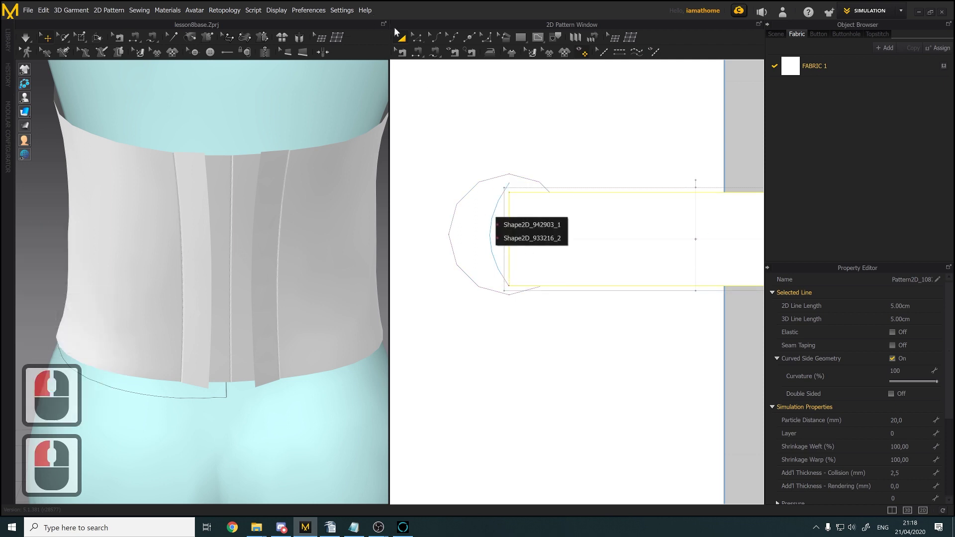
{"action": "left_click", "coordinate": [418, 36]}
{"action": "right_click", "coordinate": [497, 207]}
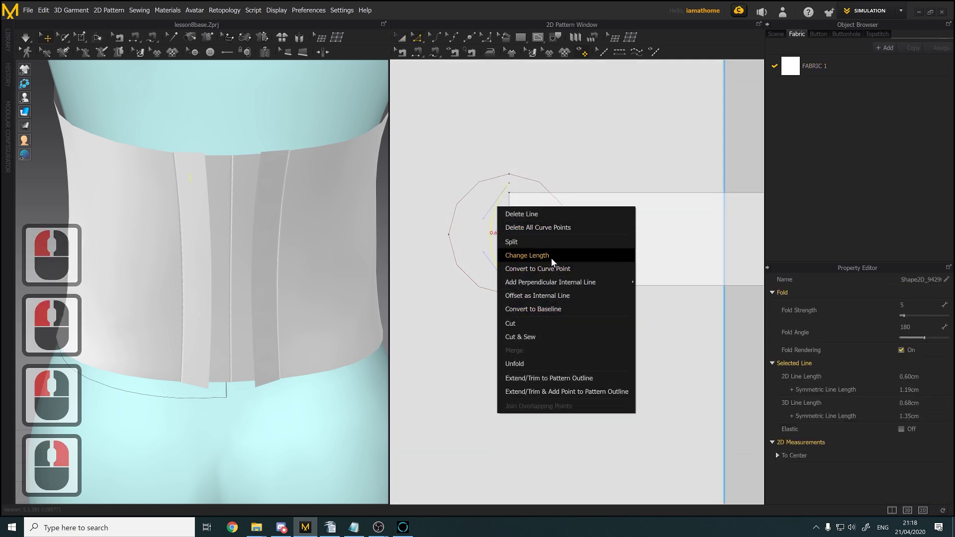
{"action": "left_click", "coordinate": [551, 255]}
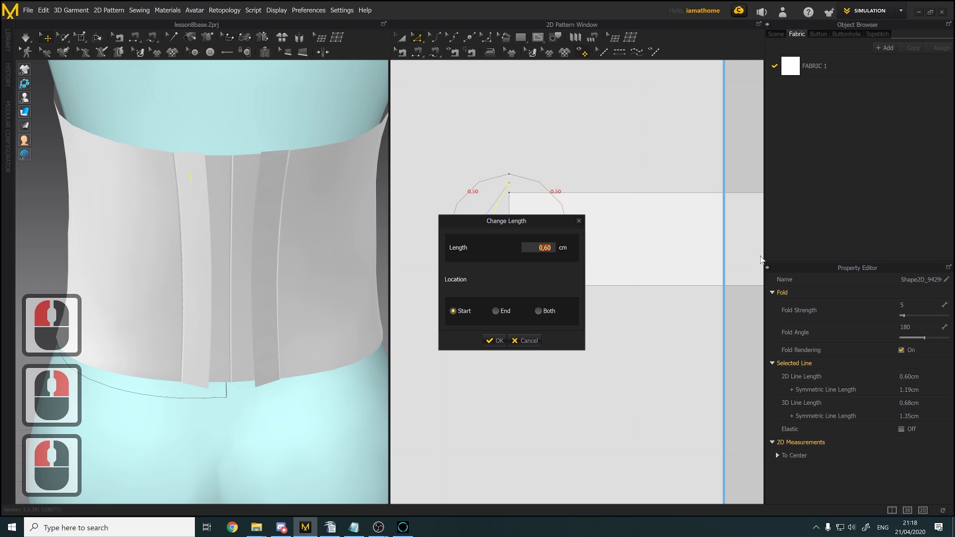
{"action": "type", "text": "0,50"}
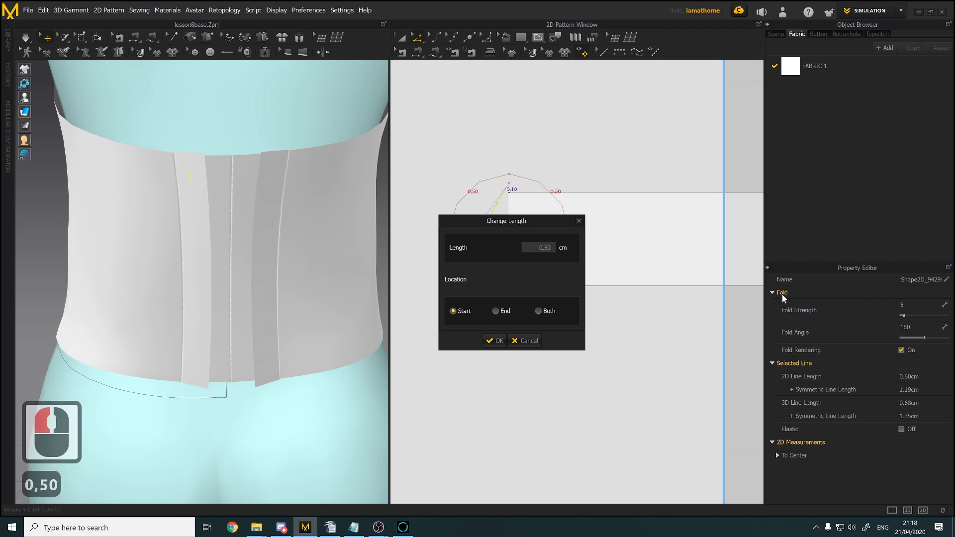
{"action": "left_click", "coordinate": [541, 311]}
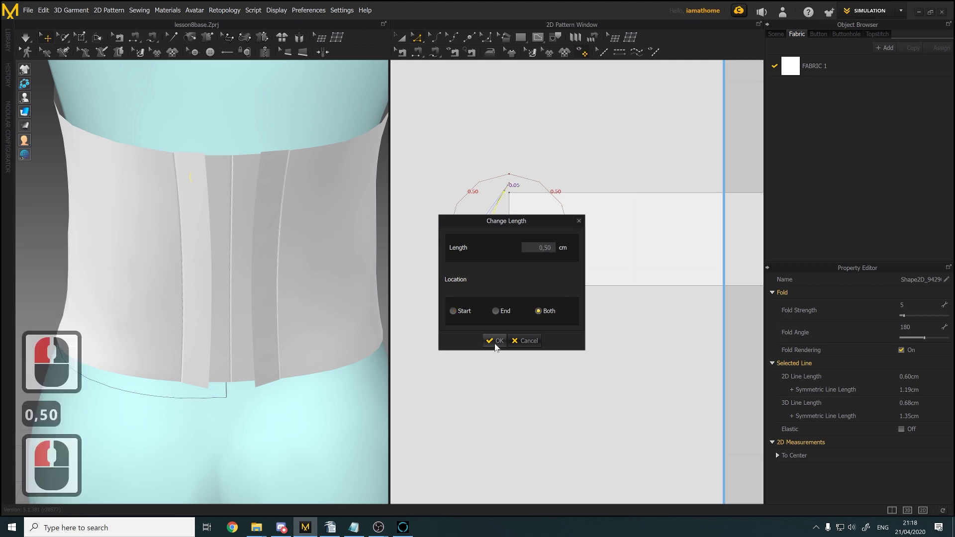
{"action": "left_click", "coordinate": [496, 342]}
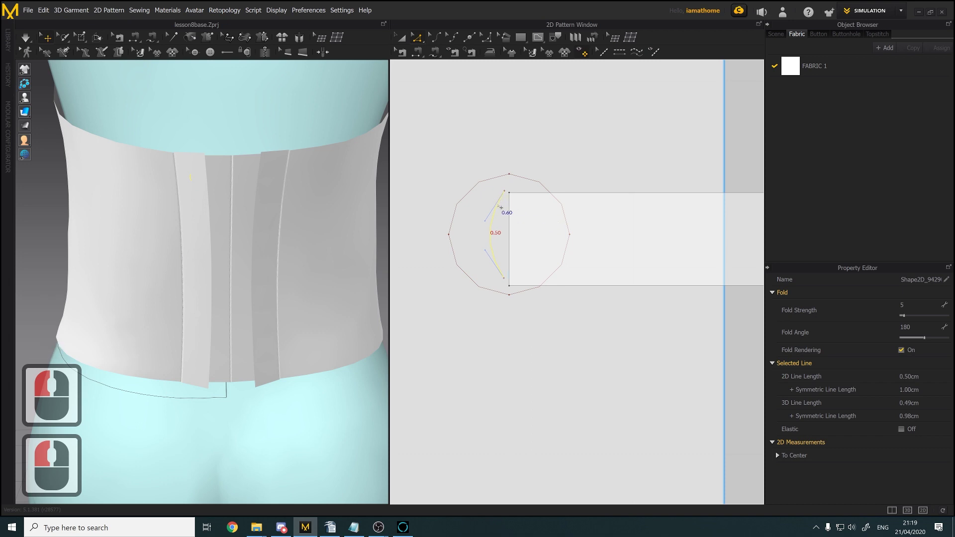
{"action": "scroll", "coordinate": [501, 207], "scroll_direction": "down", "scroll_amount": 7}
{"action": "scroll", "coordinate": [502, 218], "scroll_direction": "up", "scroll_amount": 10}
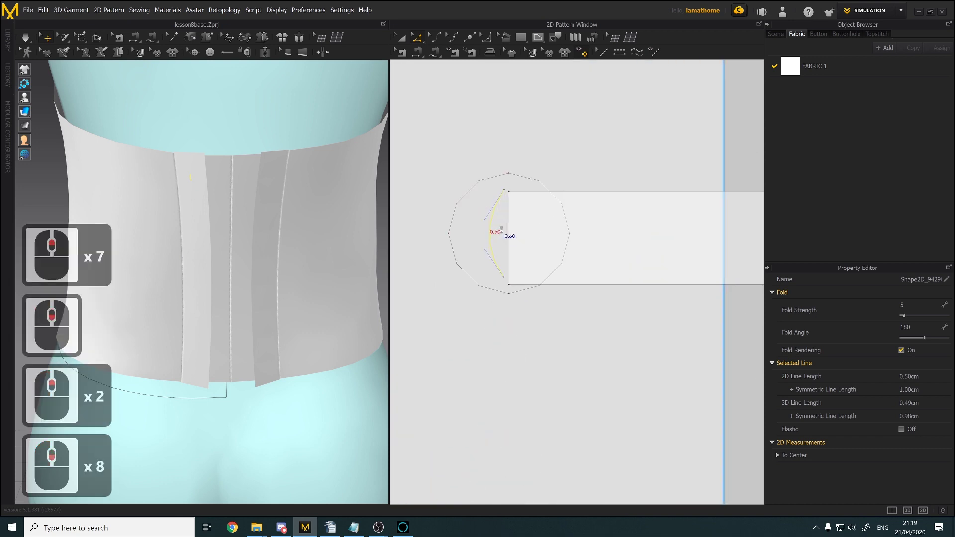
{"action": "key", "text": "ctrl+z"}
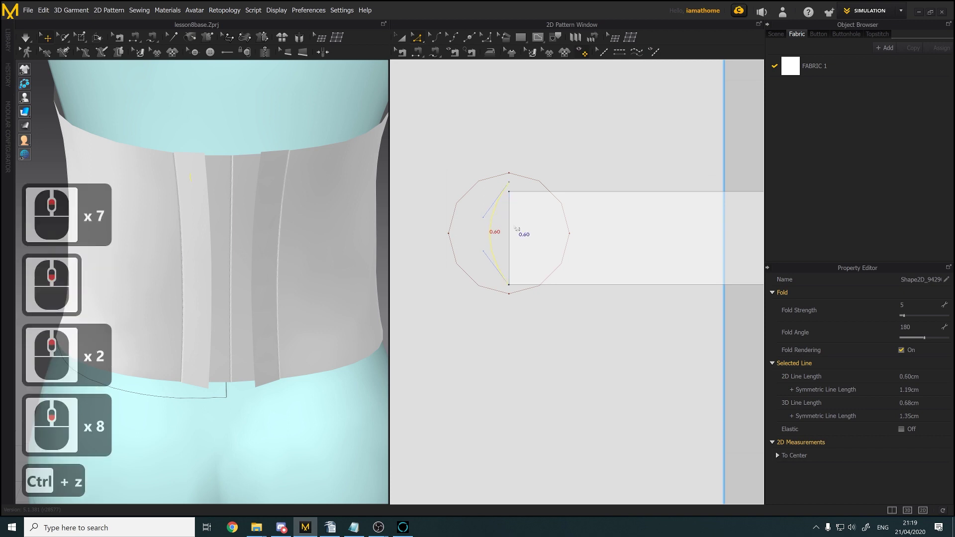
Align the small rectangle's lower edge with the arc's lower end and extend its upper edge to the arc's upper end
{"action": "left_click", "coordinate": [401, 38]}
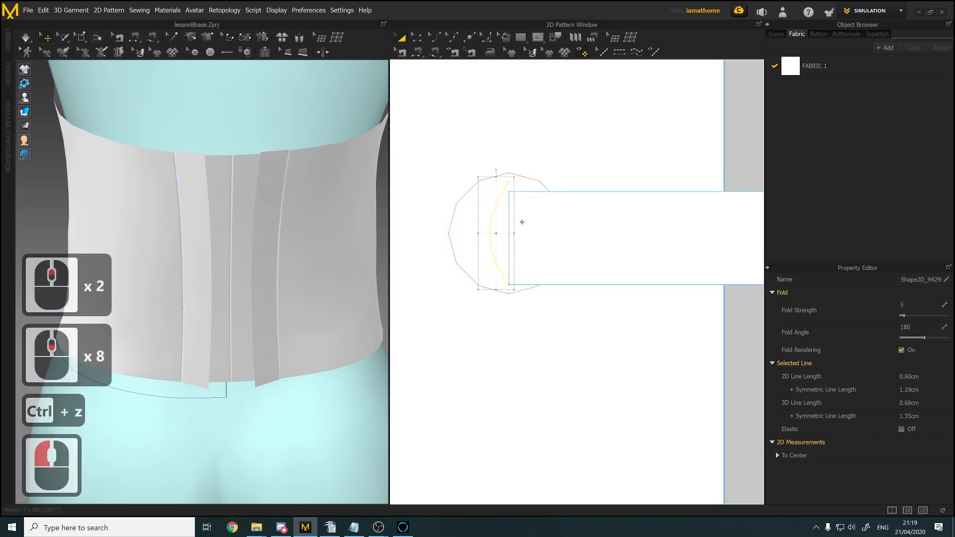
{"action": "left_click_drag", "start_coordinate": [520, 223], "coordinate": [522, 215]}
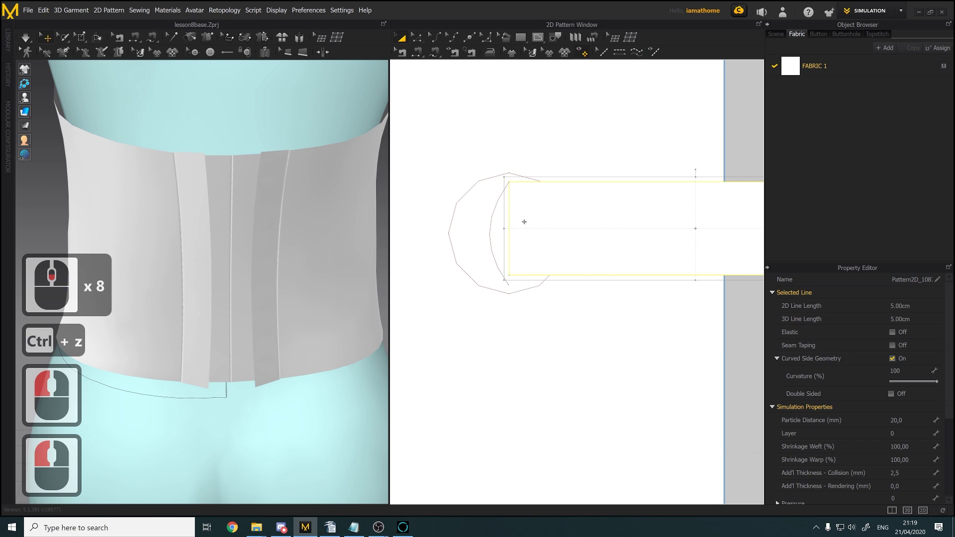
{"action": "left_click_drag", "start_coordinate": [524, 222], "coordinate": [524, 224]}
{"action": "left_click", "coordinate": [417, 40]}
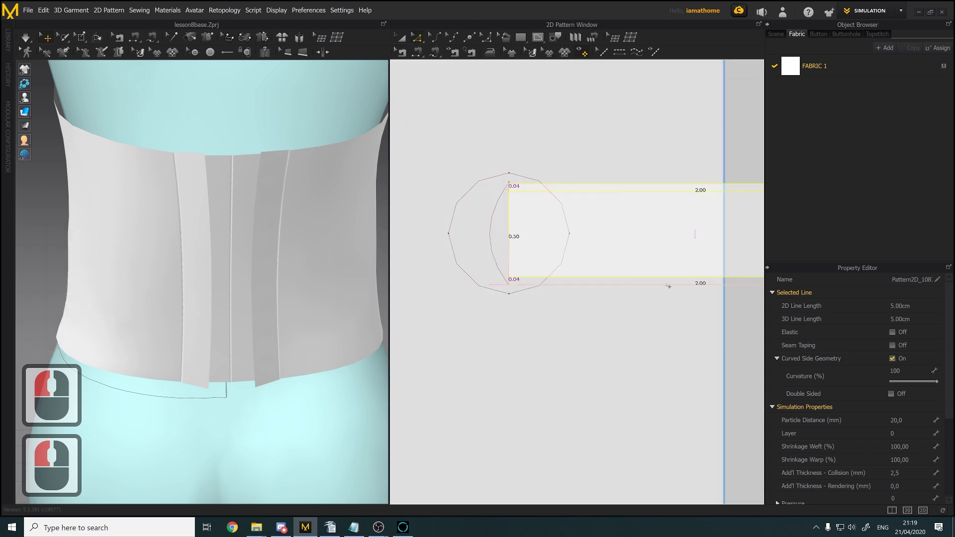
{"action": "left_click_drag", "start_coordinate": [667, 284], "coordinate": [667, 284]}
{"action": "left_click", "coordinate": [621, 184]}
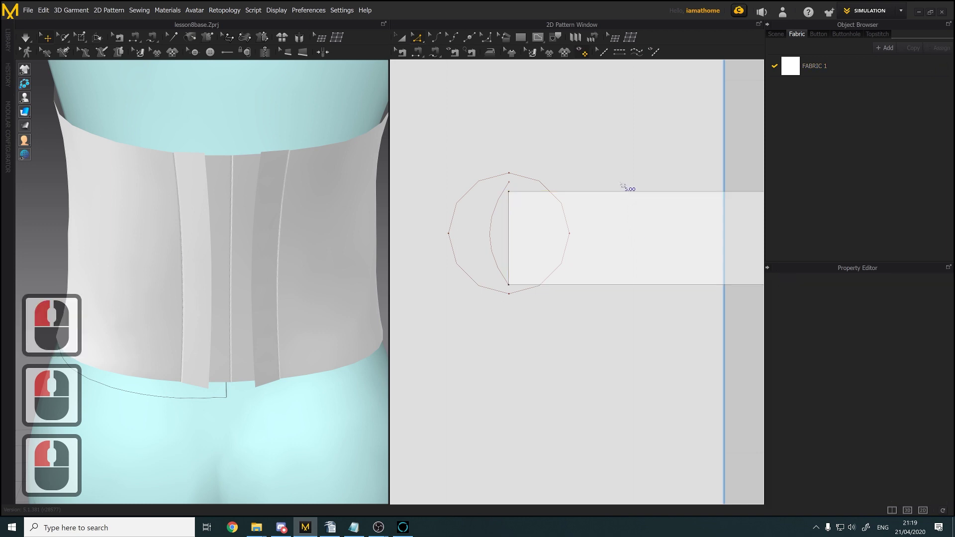
{"action": "left_click_drag", "start_coordinate": [623, 192], "coordinate": [622, 183]}
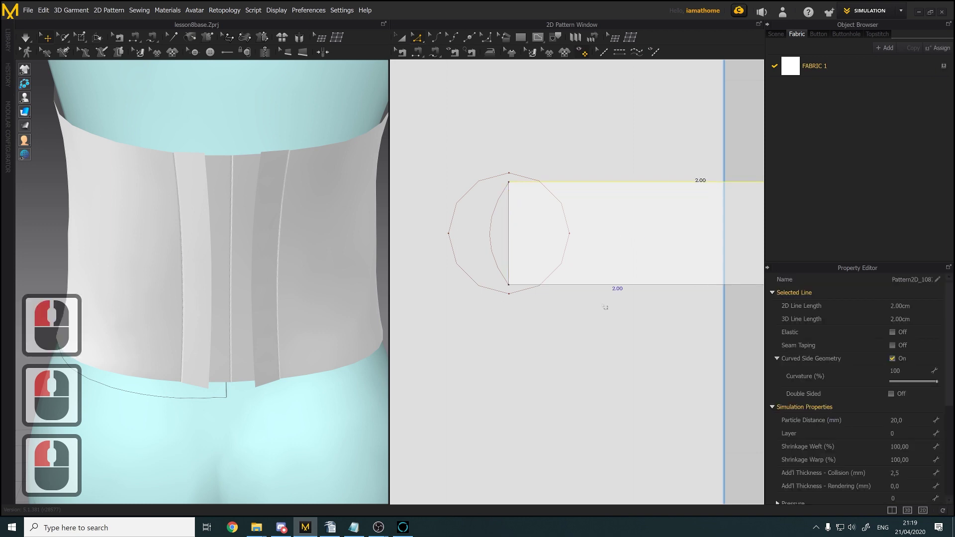
{"action": "left_click", "coordinate": [592, 334]}
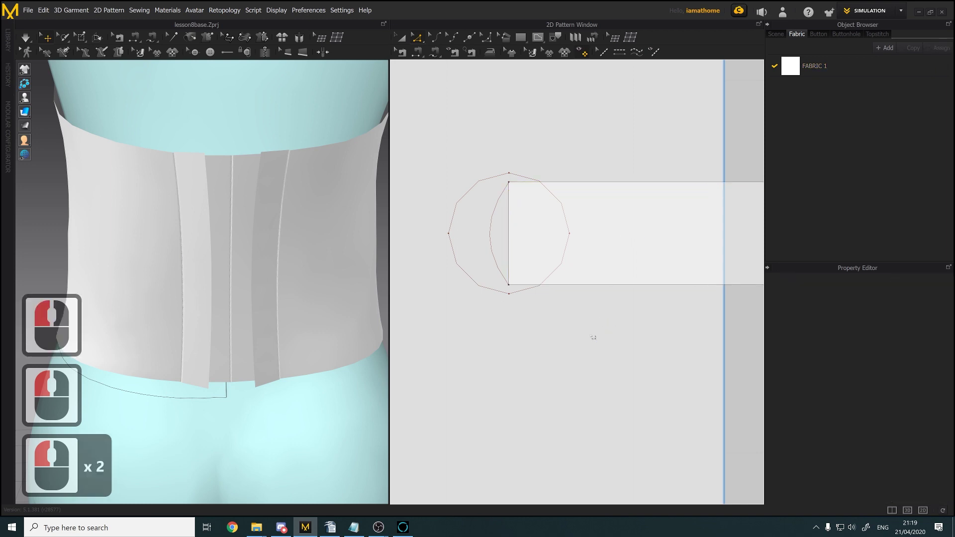
Curve the rectangle's short edge at the eyelet to about 0.60 cm so that it follows the arc
{"action": "left_click", "coordinate": [434, 38]}
{"action": "left_click", "coordinate": [496, 228]}
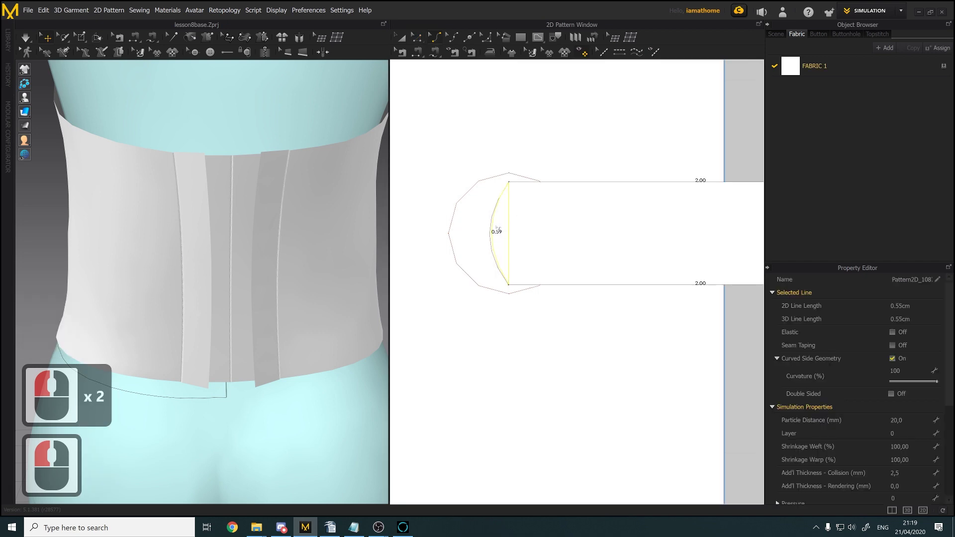
{"action": "left_click_drag", "start_coordinate": [494, 227], "coordinate": [493, 227]}
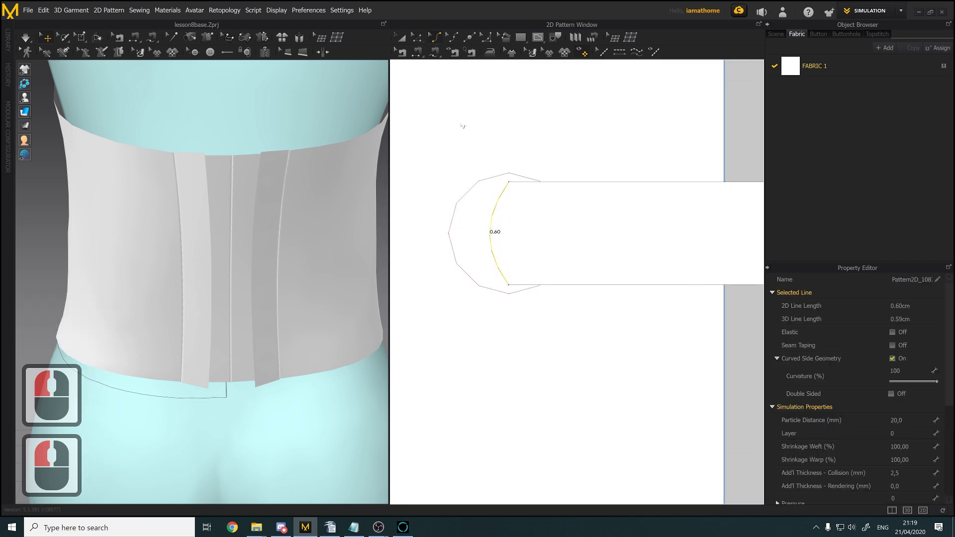
Move the lace pattern horizontally off the left strip into the gap beside the top eyelet
{"action": "left_click", "coordinate": [400, 38]}
{"action": "left_click", "coordinate": [611, 272]}
{"action": "scroll", "coordinate": [611, 272], "scroll_direction": "up", "scroll_amount": 6}
{"action": "middle_click_drag", "start_coordinate": [612, 273], "coordinate": [571, 262]}
{"action": "scroll", "coordinate": [577, 254], "scroll_direction": "up", "scroll_amount": 2}
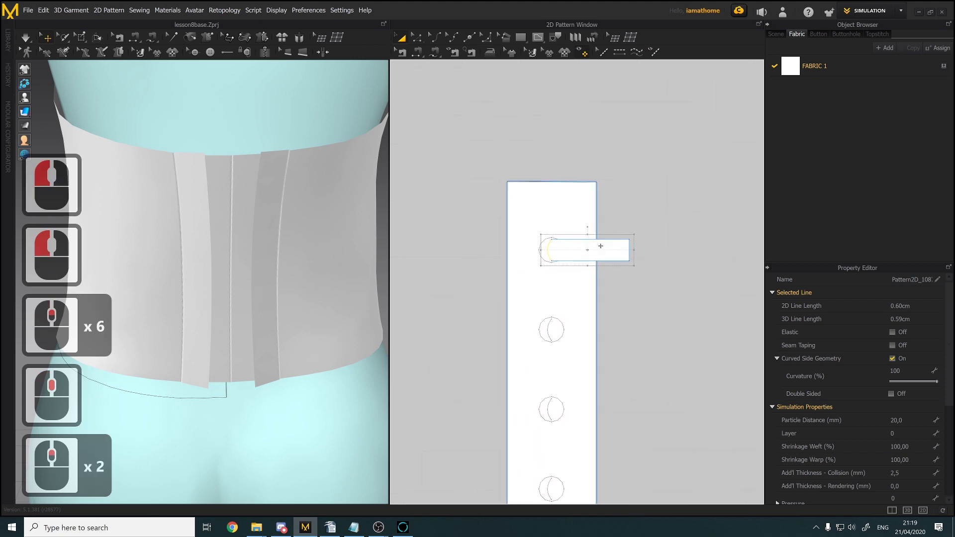
{"action": "left_click_drag", "start_coordinate": [600, 246], "coordinate": [658, 246]}
{"action": "scroll", "coordinate": [697, 253], "scroll_direction": "down", "scroll_amount": 3}
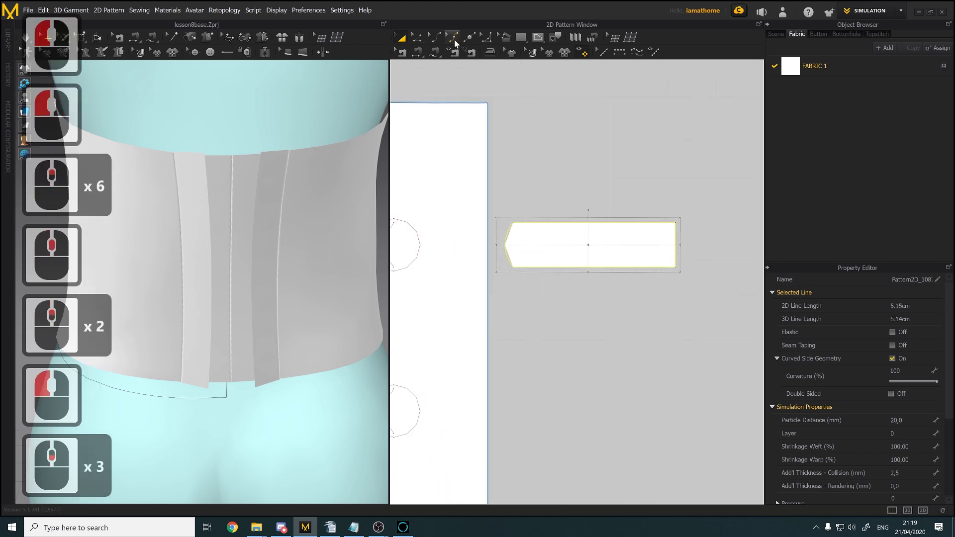
Unfold the lace pattern across its straight short edge to double its length, with both ends curved
{"action": "left_click", "coordinate": [418, 39]}
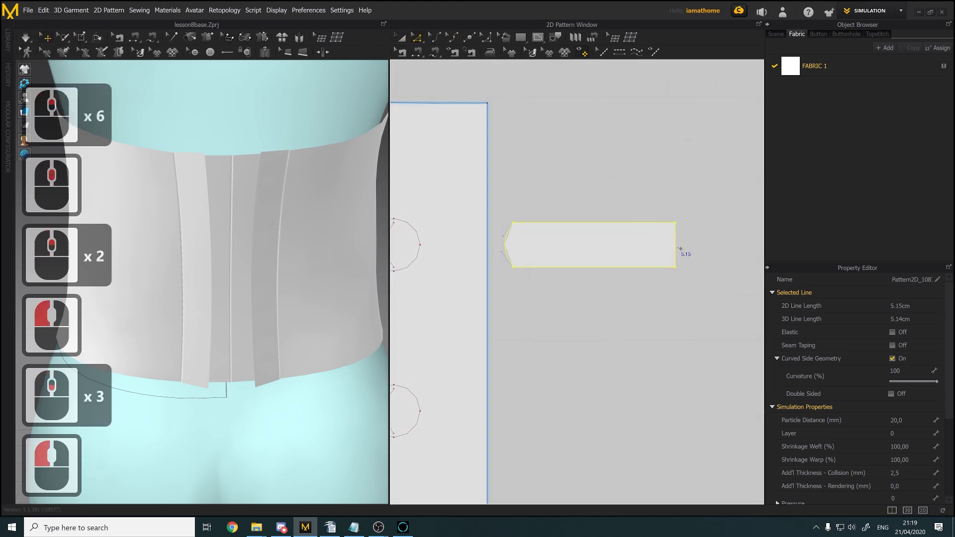
{"action": "left_click", "coordinate": [677, 246]}
{"action": "right_click", "coordinate": [677, 246]}
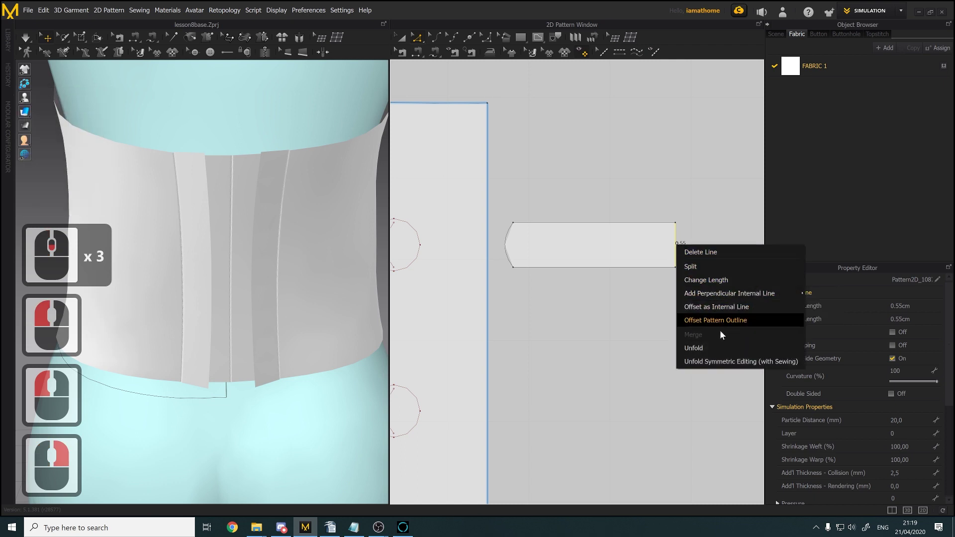
{"action": "left_click", "coordinate": [717, 347]}
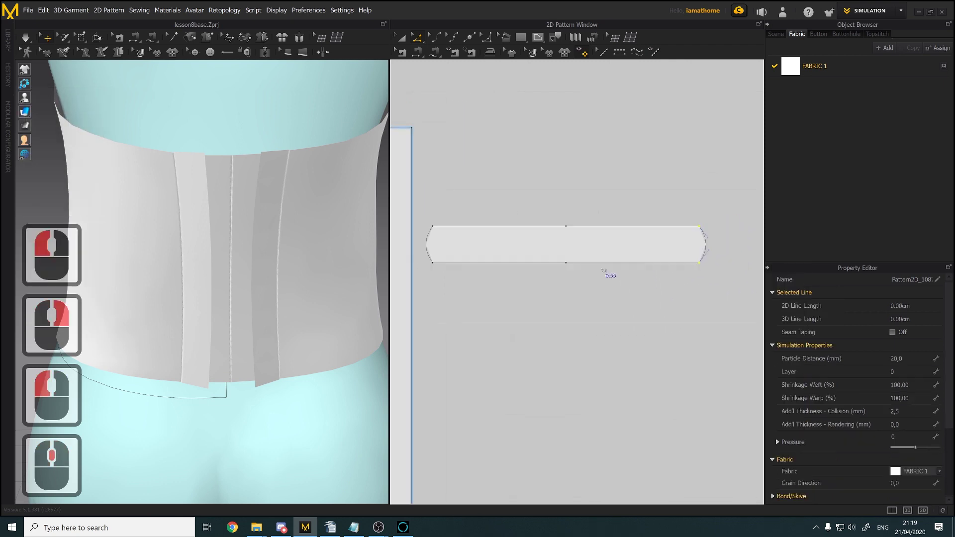
Convert the midpoints on the lace's upper and lower long edges to curve points
{"action": "scroll", "coordinate": [570, 237], "scroll_direction": "up", "scroll_amount": 2}
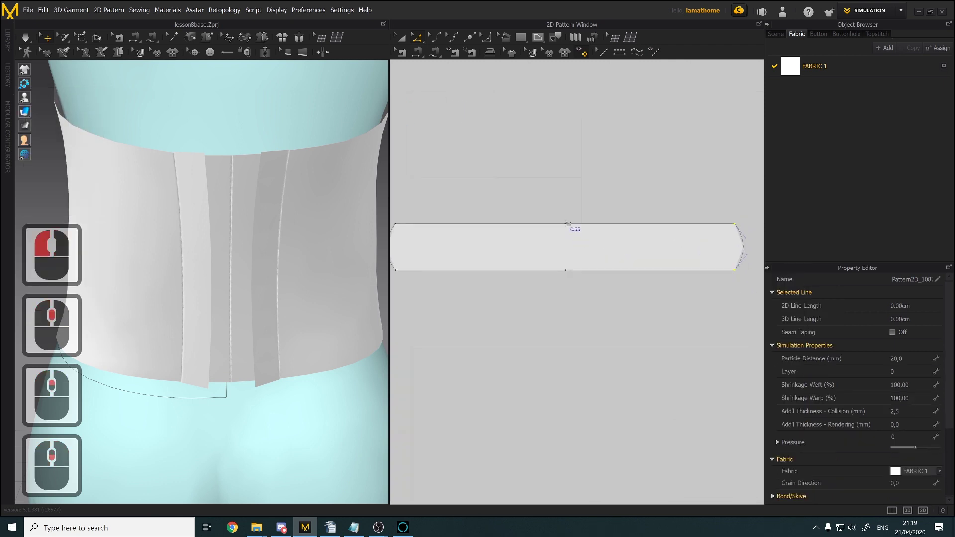
{"action": "left_click", "coordinate": [565, 224]}
{"action": "right_click", "coordinate": [565, 224]}
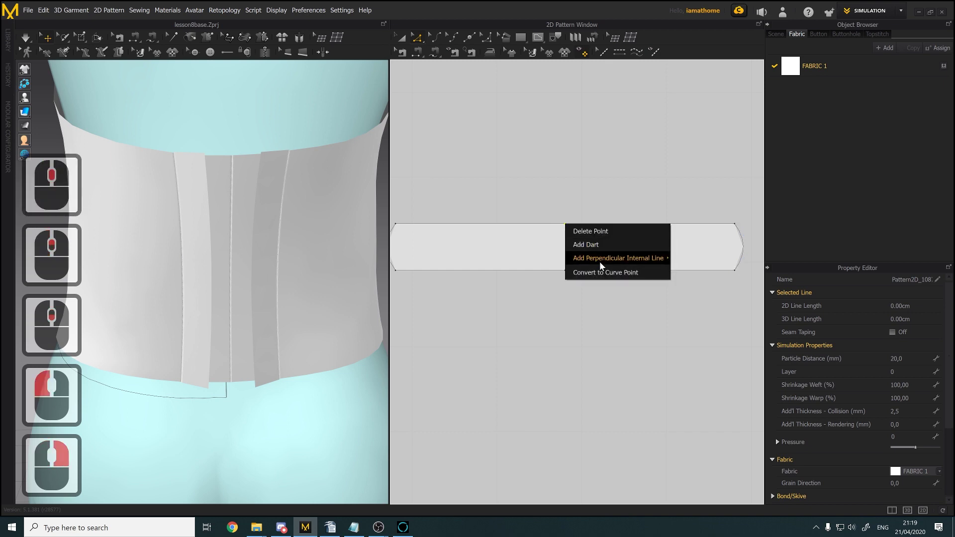
{"action": "left_click", "coordinate": [598, 274]}
{"action": "left_click", "coordinate": [567, 272]}
{"action": "right_click", "coordinate": [566, 271]}
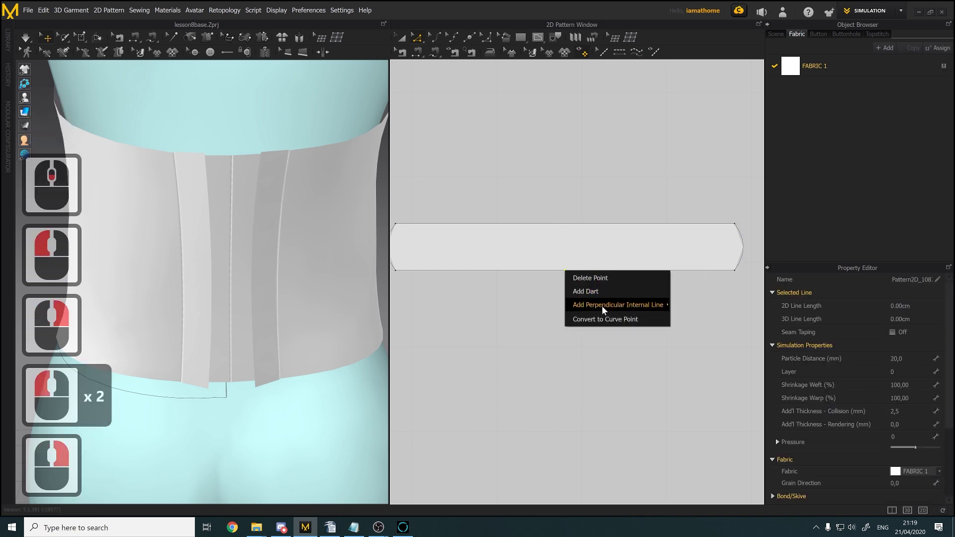
{"action": "left_click", "coordinate": [602, 318]}
{"action": "scroll", "coordinate": [622, 302], "scroll_direction": "up", "scroll_amount": 2}
{"action": "scroll", "coordinate": [622, 301], "scroll_direction": "down", "scroll_amount": 6}
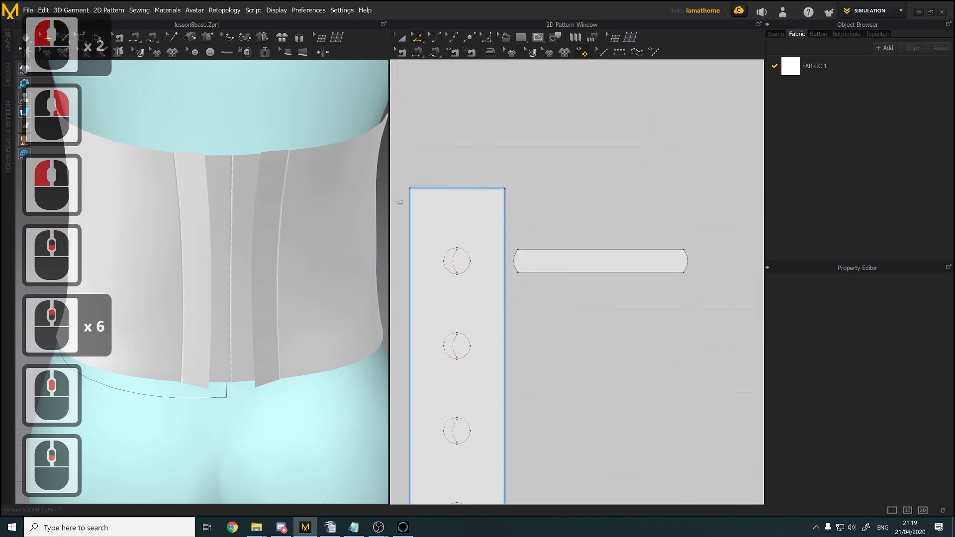
Sew the lace's curved end nearest the left strip to the arc in that strip's top eyelet
{"action": "left_click", "coordinate": [418, 52]}
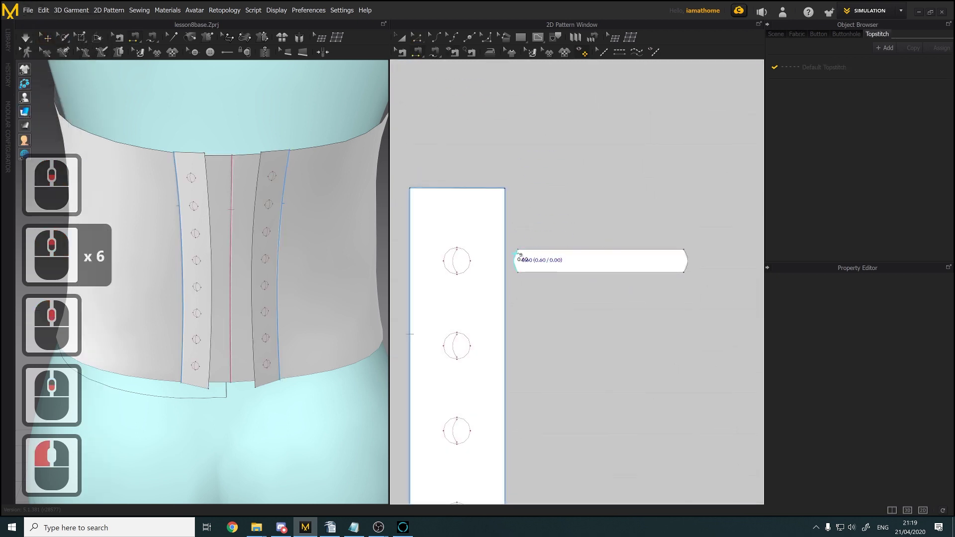
{"action": "left_click", "coordinate": [517, 259]}
{"action": "left_click", "coordinate": [454, 260]}
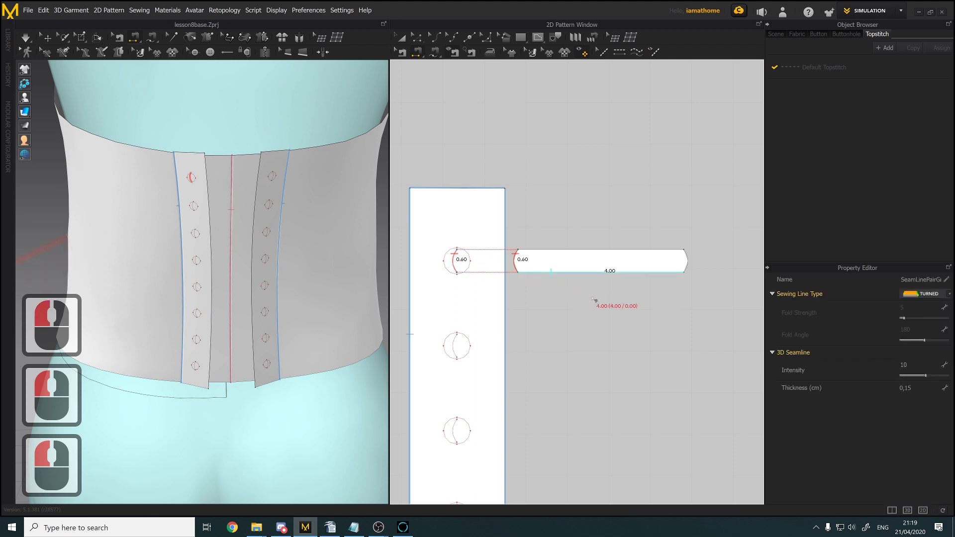
Move the right eyelet strip horizontally closer to the lace and the left strip
{"action": "scroll", "coordinate": [594, 300], "scroll_direction": "down", "scroll_amount": 2}
{"action": "middle_click_drag", "start_coordinate": [594, 300], "coordinate": [519, 282]}
{"action": "scroll", "coordinate": [519, 283], "scroll_direction": "down", "scroll_amount": 4}
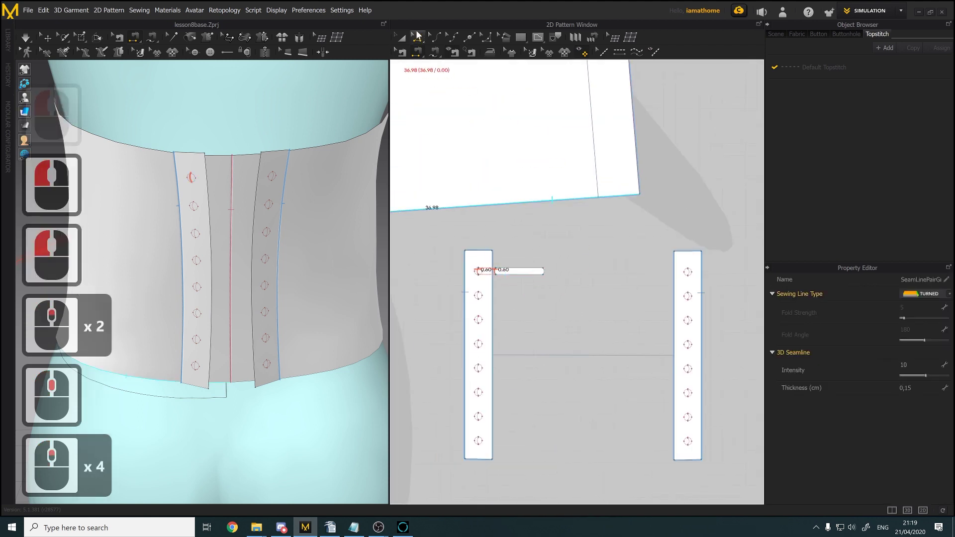
{"action": "left_click", "coordinate": [400, 38]}
{"action": "left_click_drag", "start_coordinate": [697, 258], "coordinate": [614, 257]}
{"action": "scroll", "coordinate": [577, 244], "scroll_direction": "up", "scroll_amount": 3}
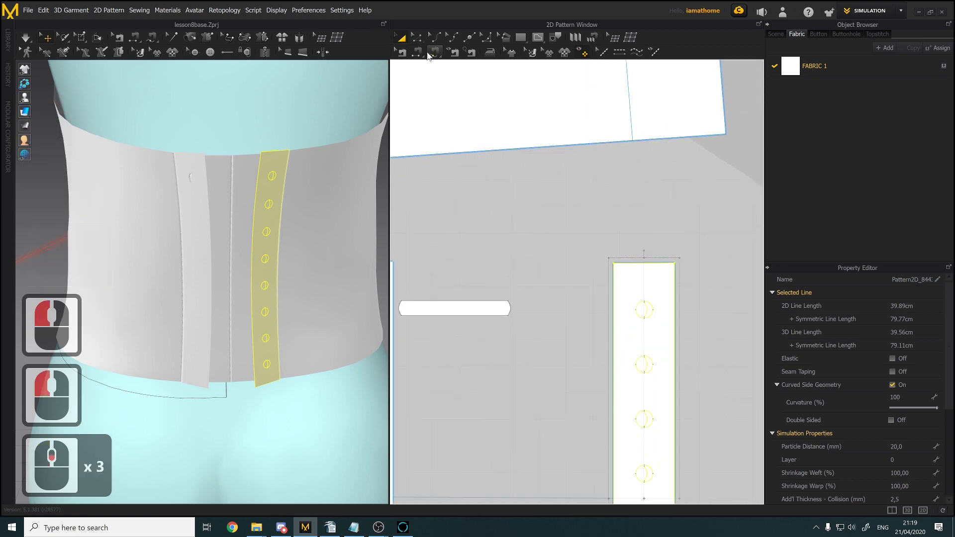
{"action": "scroll", "coordinate": [522, 229], "scroll_direction": "down", "scroll_amount": 3}
{"action": "scroll", "coordinate": [523, 232], "scroll_direction": "up", "scroll_amount": 2}
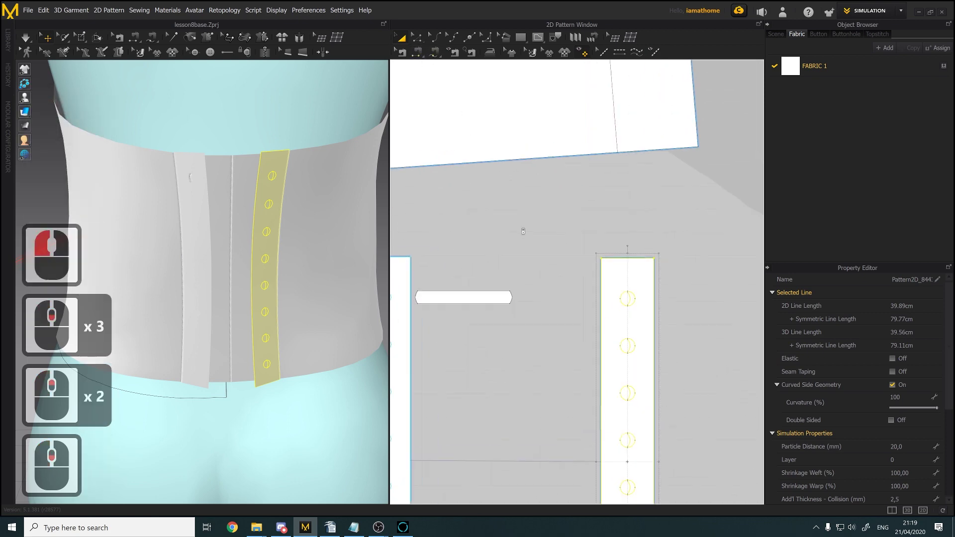
Set the colour of FABRIC 1 to the light pink Magenta 1 swatch (FFCCFF)
{"action": "left_click", "coordinate": [463, 298]}
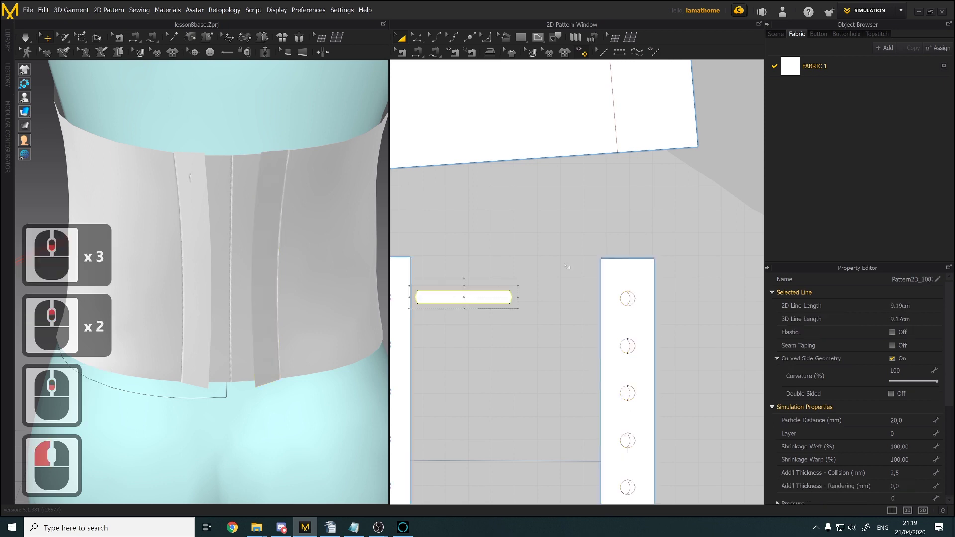
{"action": "left_click", "coordinate": [935, 51]}
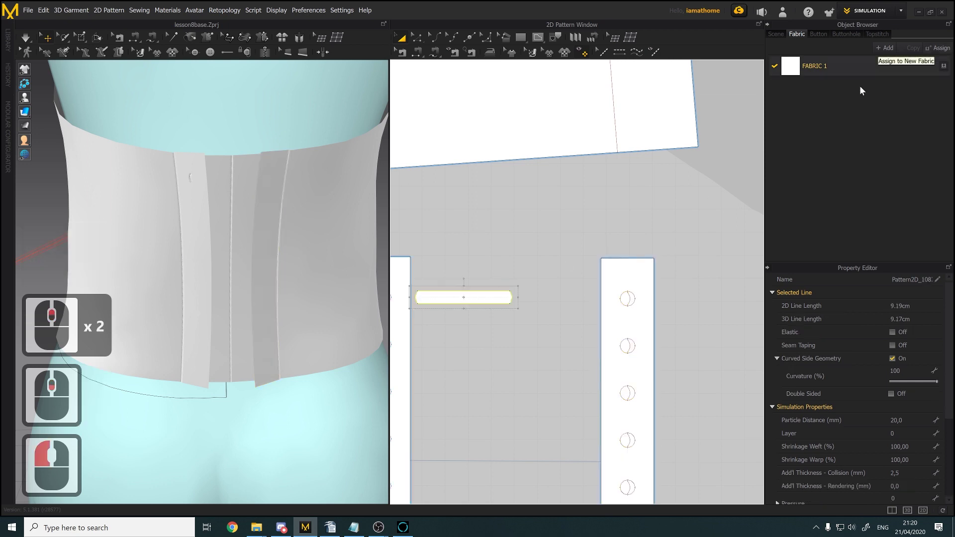
{"action": "left_click", "coordinate": [879, 64]}
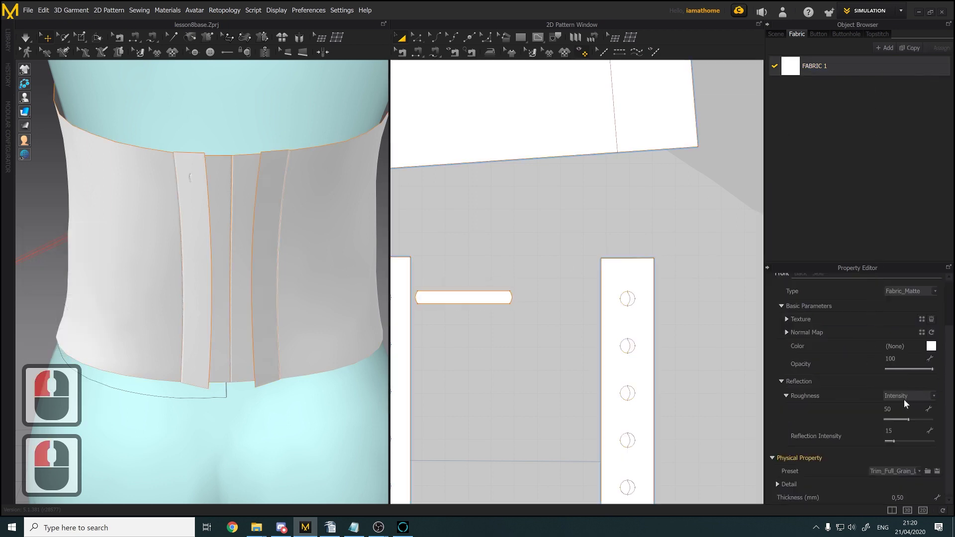
{"action": "left_click", "coordinate": [931, 347]}
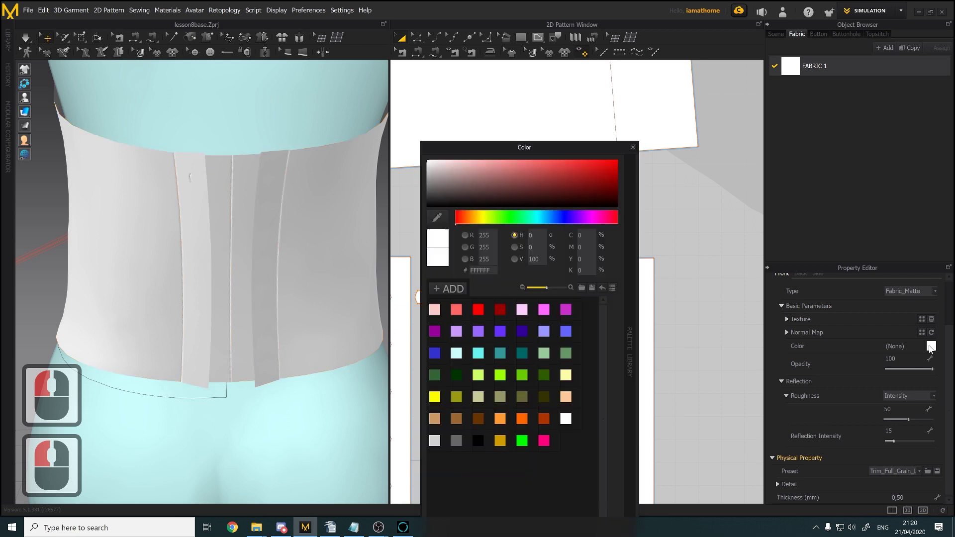
{"action": "left_click", "coordinate": [480, 303]}
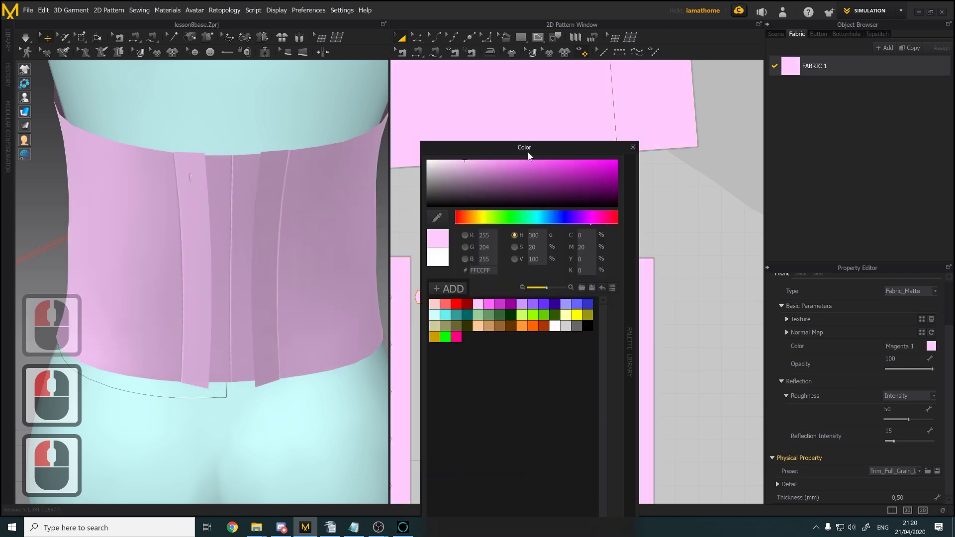
Accept the chosen light pink colour for FABRIC 1
{"action": "left_click_drag", "start_coordinate": [528, 149], "coordinate": [508, 40]}
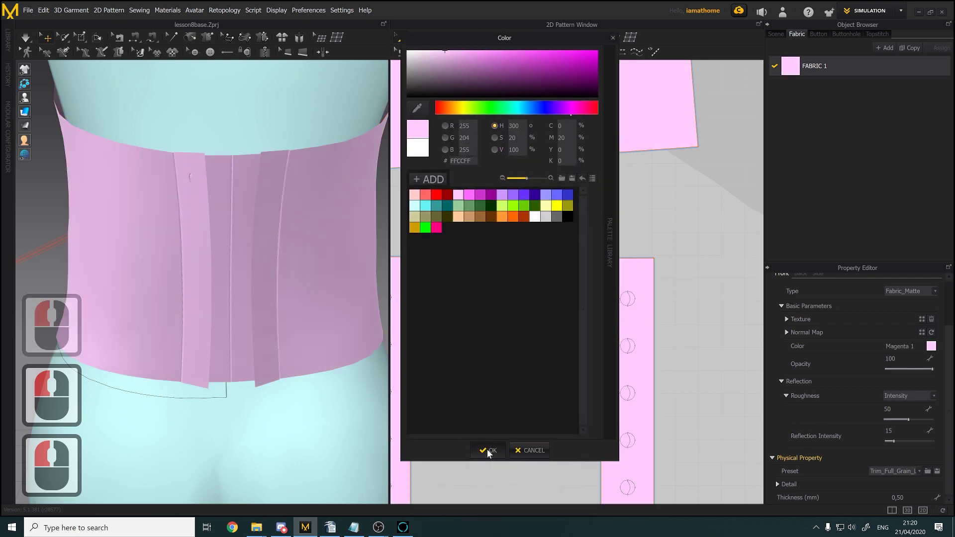
{"action": "left_click", "coordinate": [488, 450]}
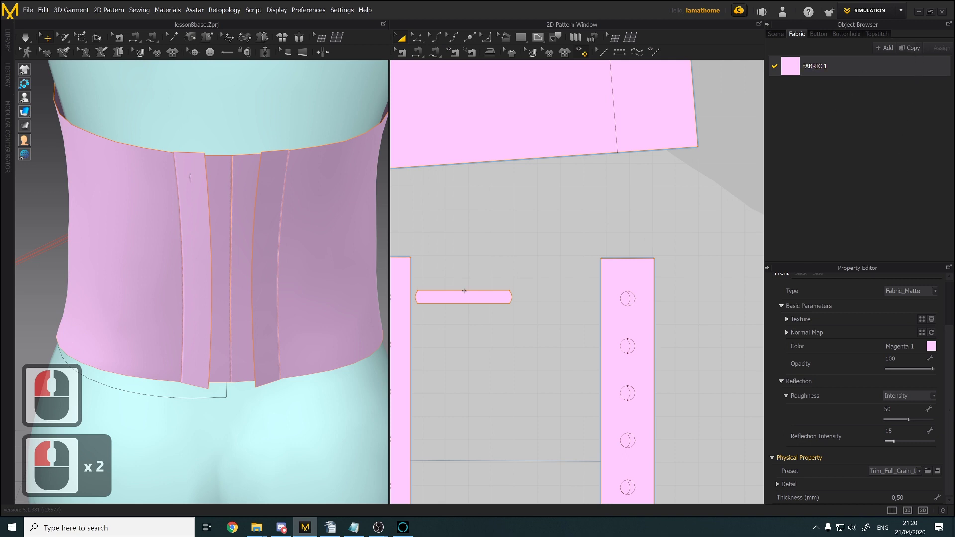
Add a second fabric, FABRIC 2, to the lace and set its physical property preset to Trim_Hardware
{"action": "left_click", "coordinate": [464, 291]}
{"action": "left_click", "coordinate": [941, 48]}
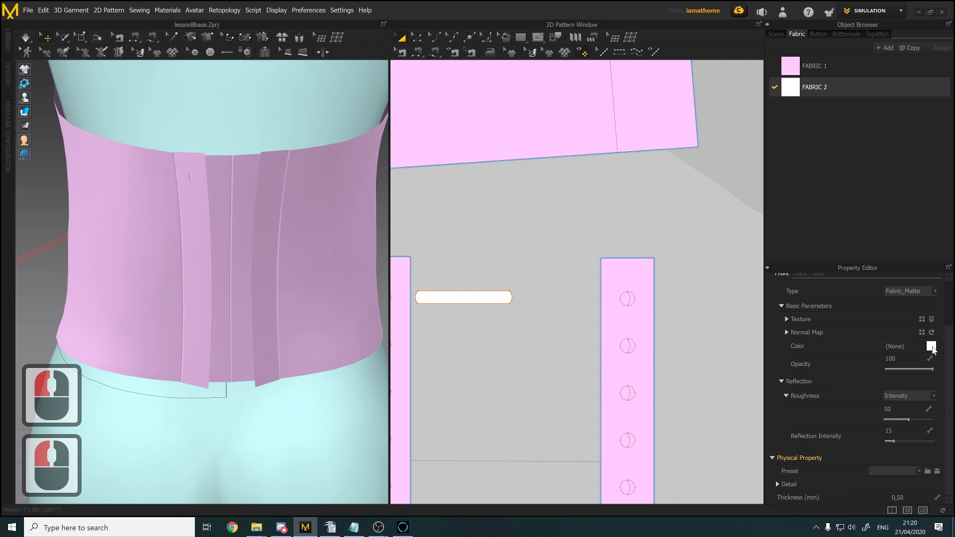
{"action": "left_click", "coordinate": [911, 475]}
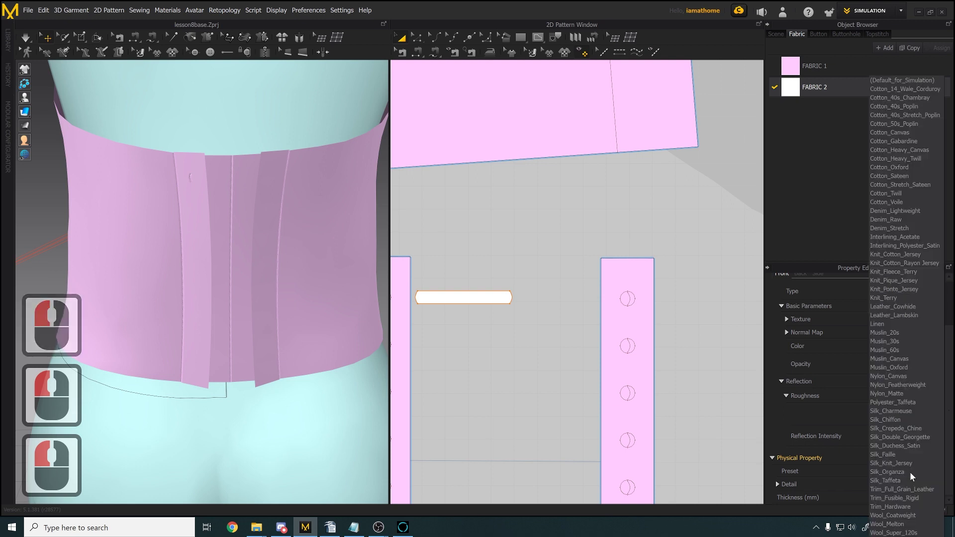
{"action": "left_click", "coordinate": [900, 505]}
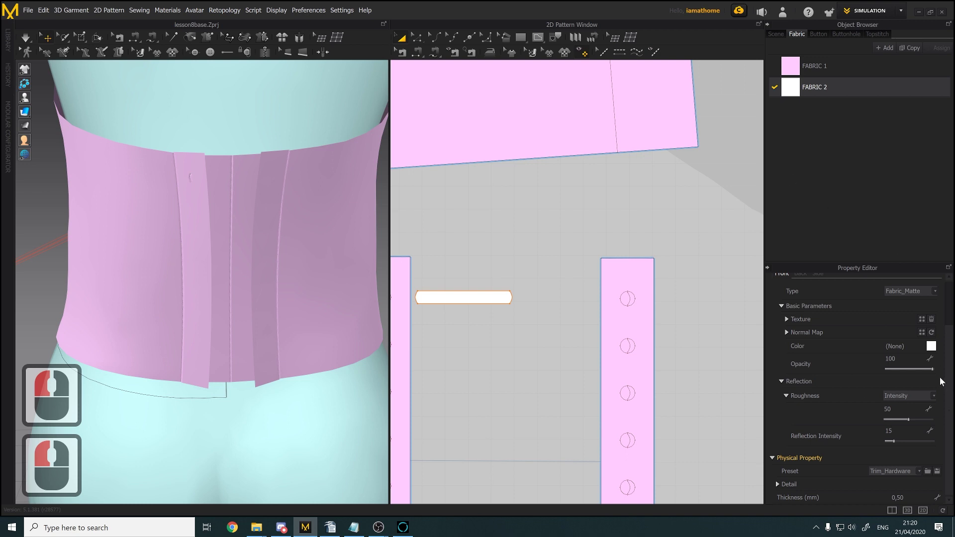
Set the colour of FABRIC 2 to the Red 2 swatch (FF6666)
{"action": "left_click", "coordinate": [931, 346]}
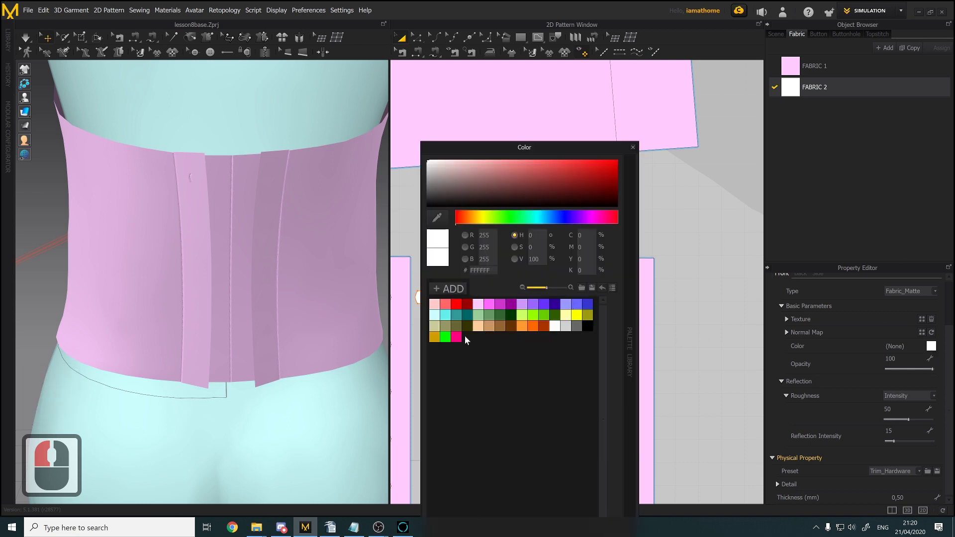
{"action": "left_click", "coordinate": [446, 338]}
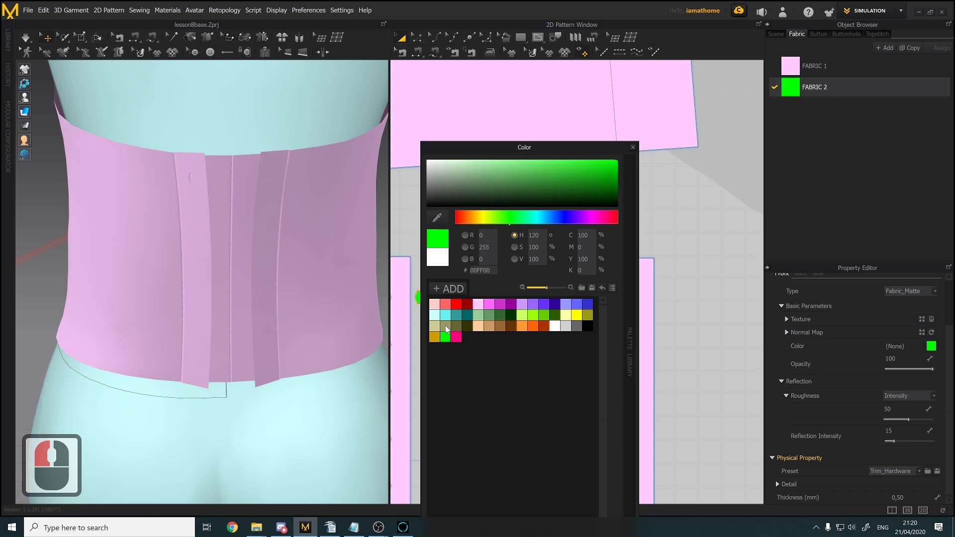
{"action": "left_click", "coordinate": [444, 315]}
{"action": "left_click", "coordinate": [442, 304]}
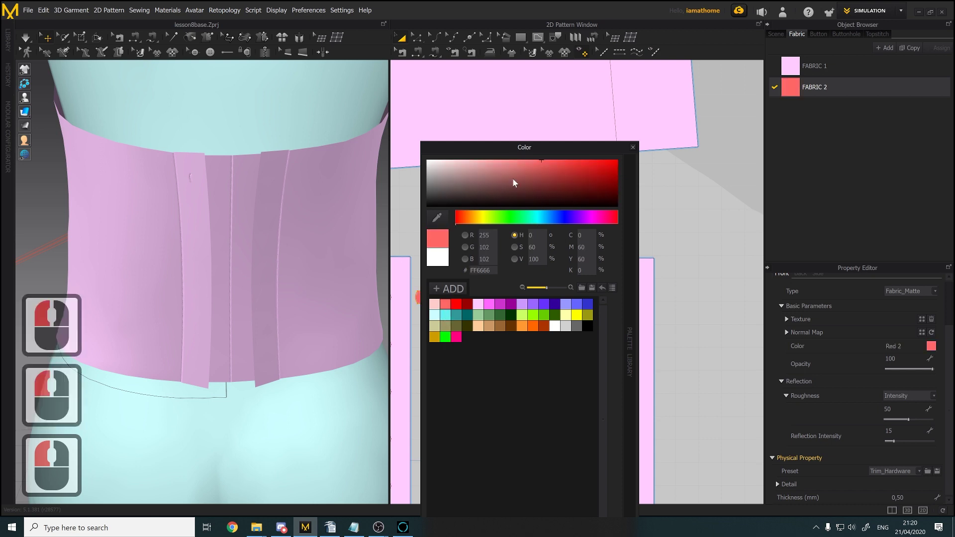
{"action": "left_click_drag", "start_coordinate": [528, 145], "coordinate": [656, 66]}
{"action": "left_click", "coordinate": [632, 481]}
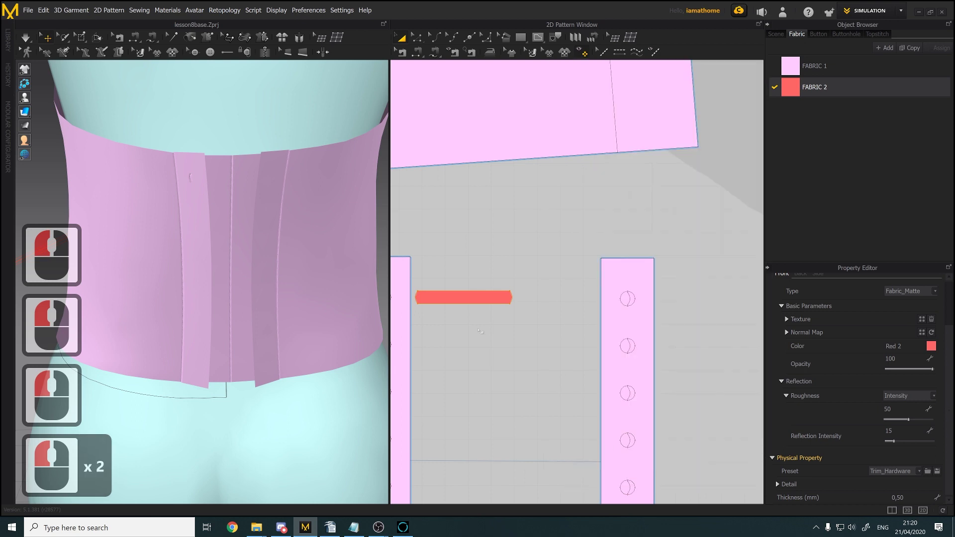
Sew the lace's free curved end to the arc in the right strip's top eyelet
{"action": "middle_click_drag", "start_coordinate": [443, 309], "coordinate": [506, 318]}
{"action": "scroll", "coordinate": [467, 300], "scroll_direction": "up", "scroll_amount": 2}
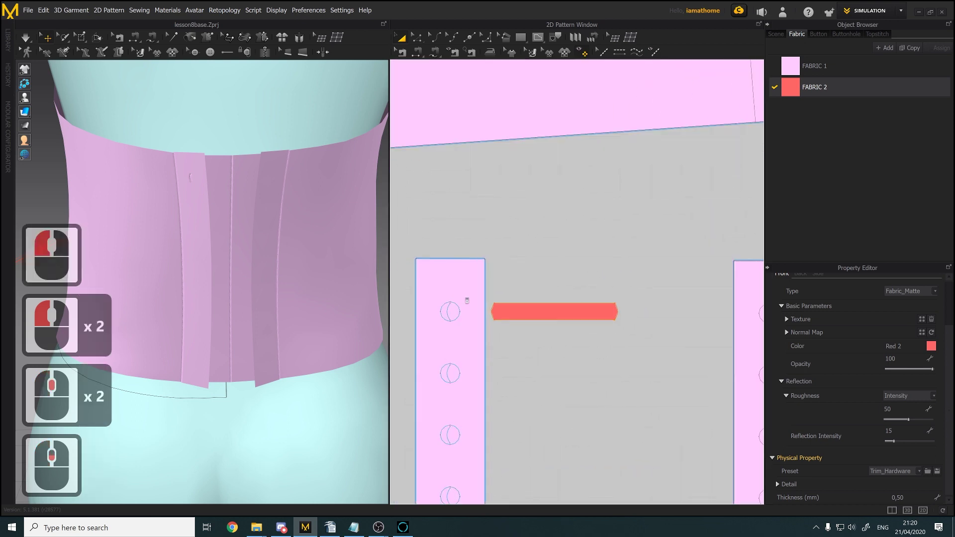
{"action": "left_click", "coordinate": [418, 52]}
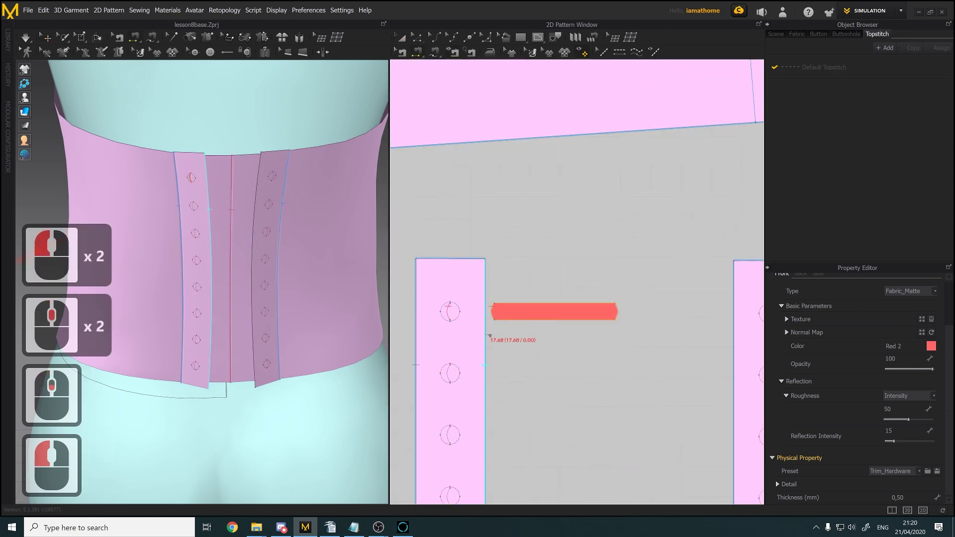
{"action": "middle_click_drag", "start_coordinate": [655, 339], "coordinate": [575, 335]}
{"action": "scroll", "coordinate": [547, 312], "scroll_direction": "down", "scroll_amount": 1}
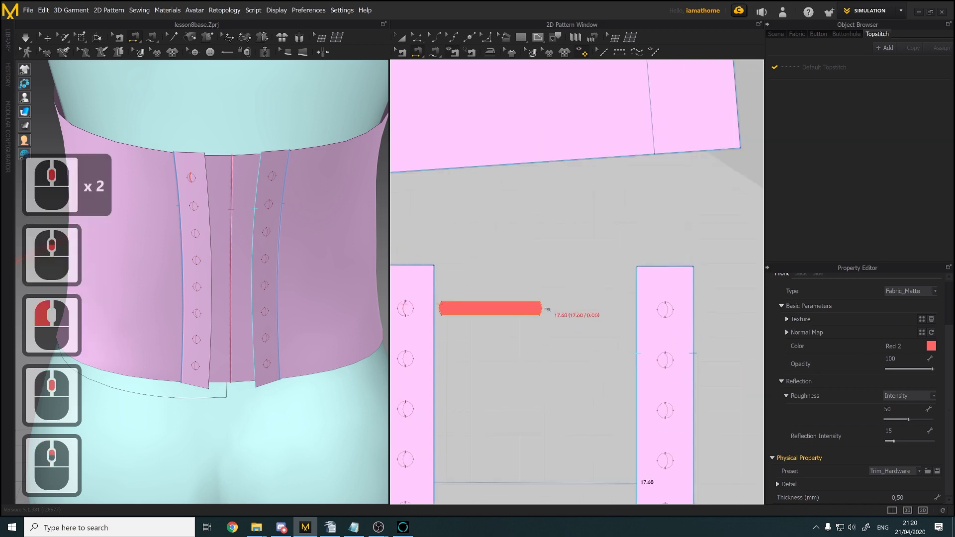
{"action": "left_click", "coordinate": [547, 307]}
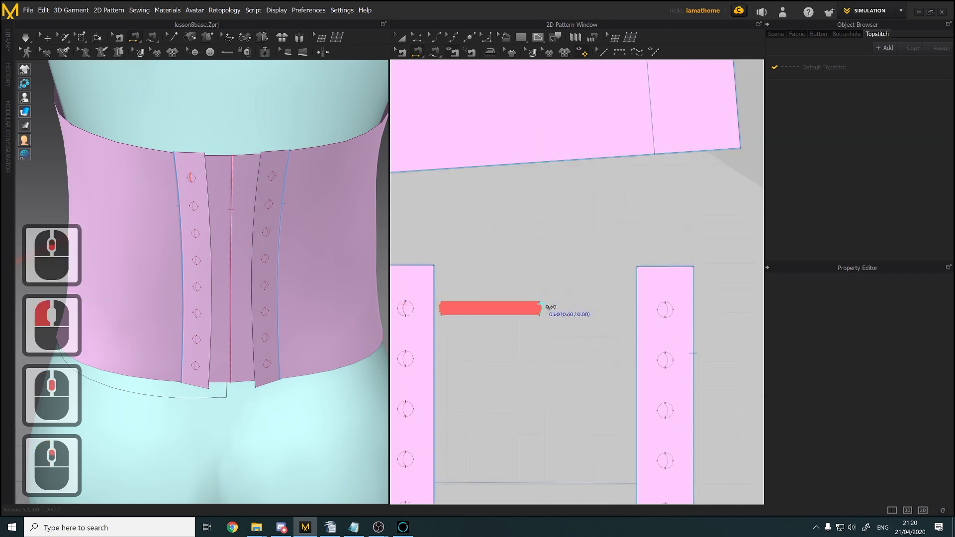
{"action": "left_click", "coordinate": [667, 309]}
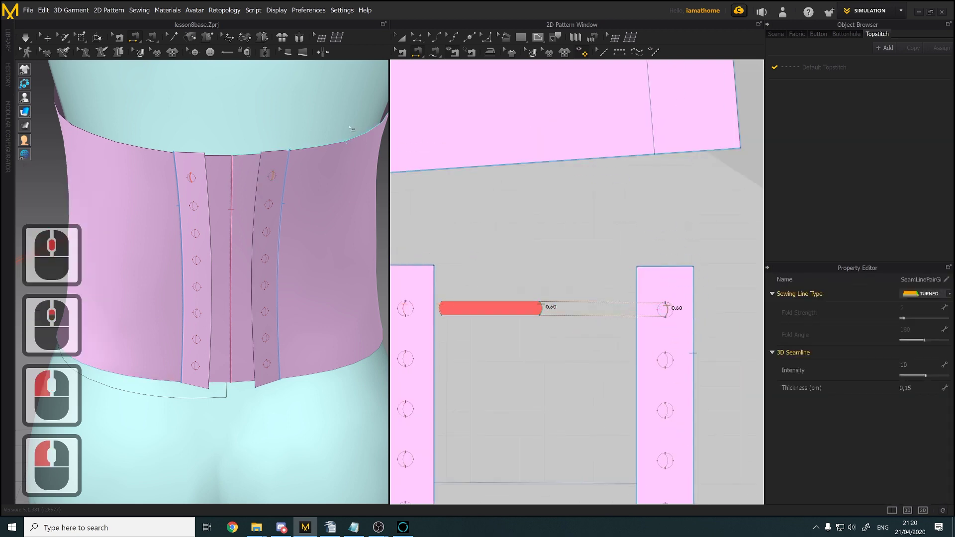
Superimpose the lace over the corset's back panels in the 3D garment view
{"action": "left_click", "coordinate": [401, 38]}
{"action": "scroll", "coordinate": [278, 303], "scroll_direction": "up", "scroll_amount": 8}
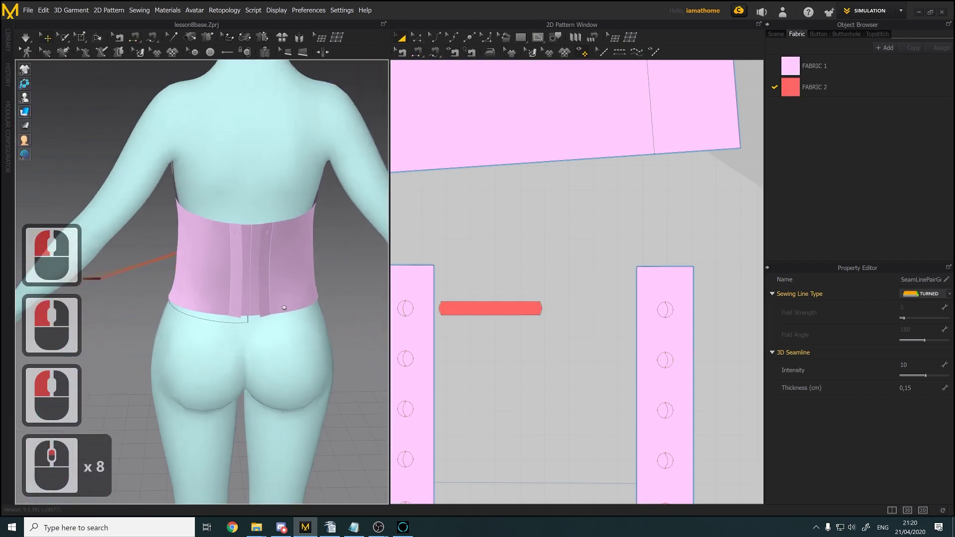
{"action": "middle_click_drag", "start_coordinate": [300, 356], "coordinate": [383, 310]}
{"action": "left_click", "coordinate": [160, 245]}
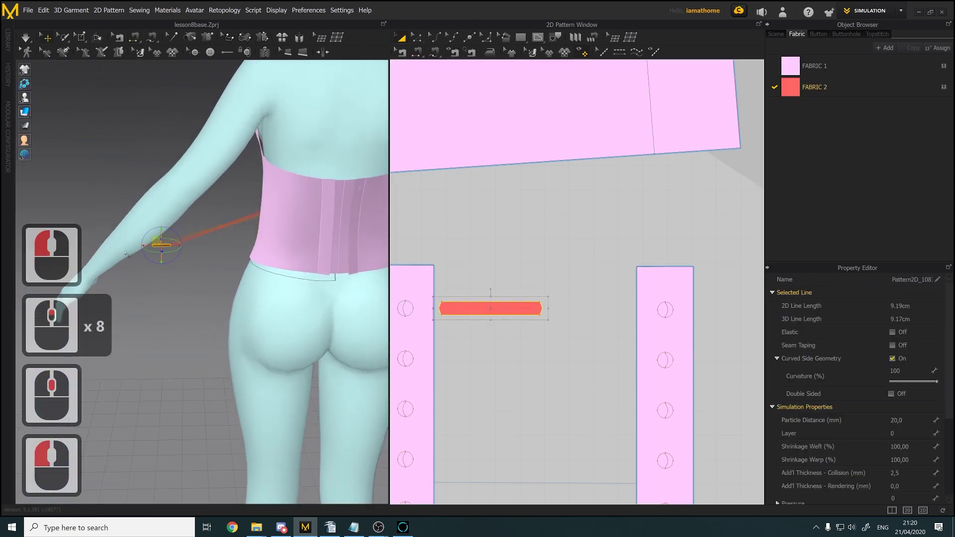
{"action": "right_click", "coordinate": [158, 245]}
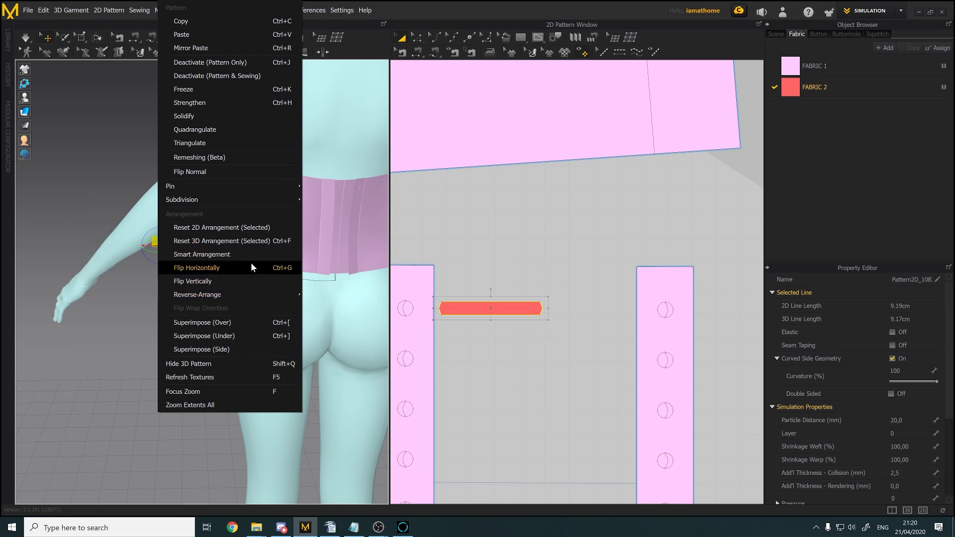
{"action": "left_click", "coordinate": [226, 324]}
Simulate the garment to draw the lace between the two top eyelets, and stop the simulation
{"action": "scroll", "coordinate": [363, 270], "scroll_direction": "down", "scroll_amount": 3}
{"action": "middle_click_drag", "start_coordinate": [363, 270], "coordinate": [220, 293]}
{"action": "scroll", "coordinate": [308, 272], "scroll_direction": "up", "scroll_amount": 3}
{"action": "scroll", "coordinate": [279, 264], "scroll_direction": "up", "scroll_amount": 1}
{"action": "scroll", "coordinate": [273, 270], "scroll_direction": "up", "scroll_amount": 4}
{"action": "scroll", "coordinate": [271, 269], "scroll_direction": "down", "scroll_amount": 3}
{"action": "scroll", "coordinate": [219, 292], "scroll_direction": "down", "scroll_amount": 1}
{"action": "right_click_drag", "start_coordinate": [162, 279], "coordinate": [169, 174]}
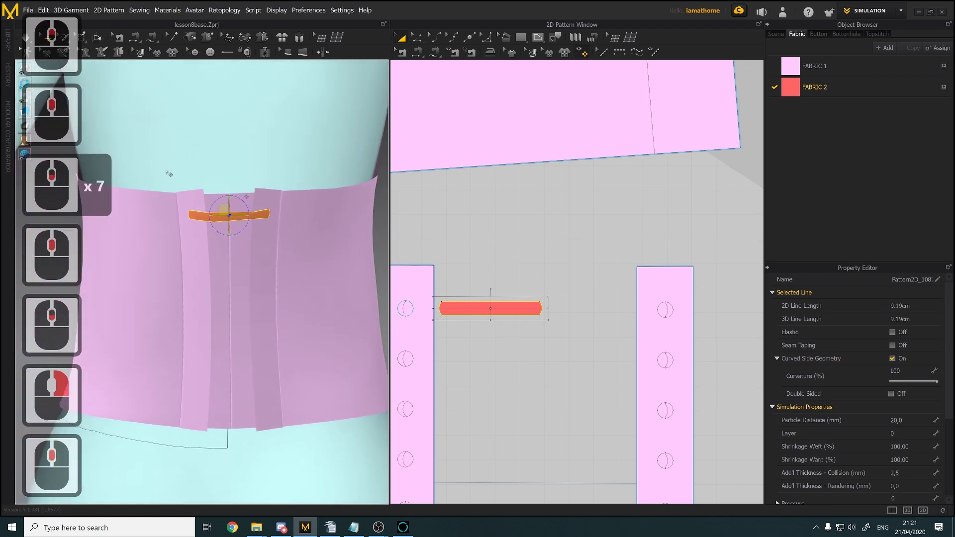
{"action": "left_click", "coordinate": [24, 37]}
{"action": "right_click_drag", "start_coordinate": [160, 215], "coordinate": [181, 241]}
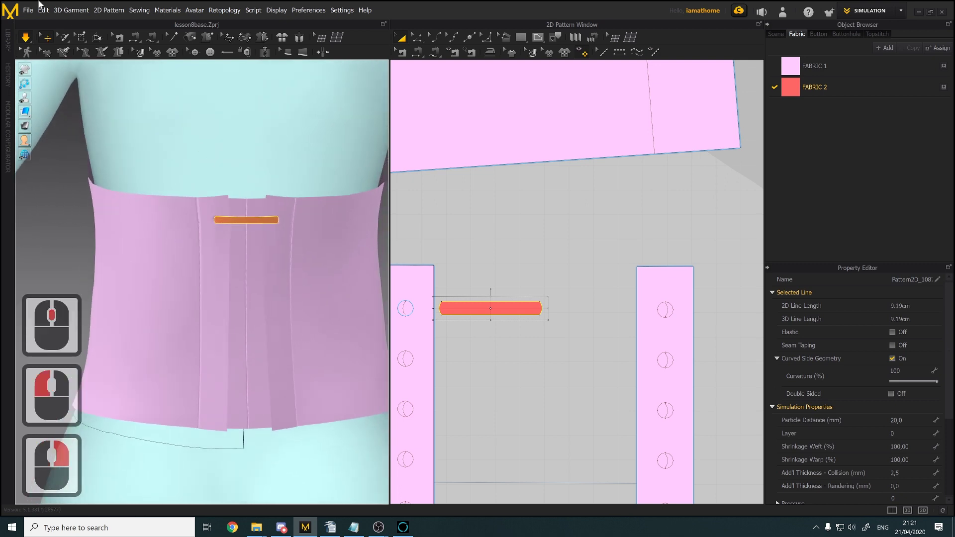
{"action": "left_click", "coordinate": [26, 37]}
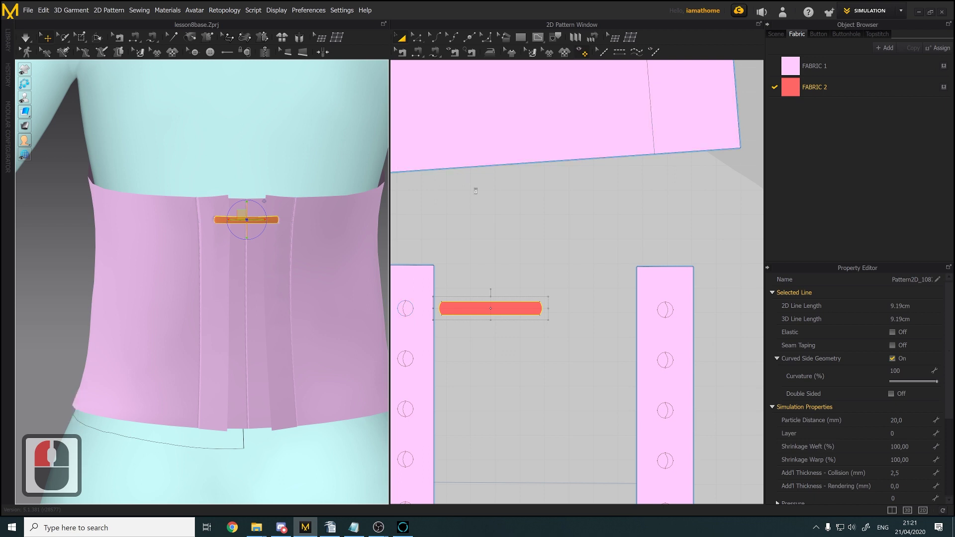
Examine the reference corset image for how the laces cross between the left and right eyelets
{"action": "scroll", "coordinate": [475, 191], "scroll_direction": "up", "scroll_amount": 4}
{"action": "middle_click_drag", "start_coordinate": [498, 195], "coordinate": [767, 239]}
{"action": "scroll", "coordinate": [612, 227], "scroll_direction": "up", "scroll_amount": 5}
{"action": "middle_click_drag", "start_coordinate": [596, 230], "coordinate": [778, 292]}
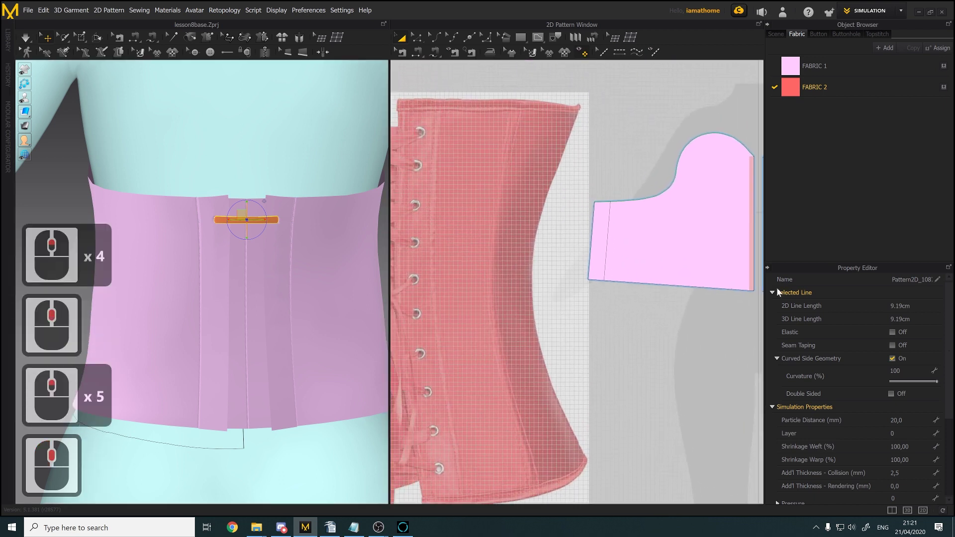
{"action": "scroll", "coordinate": [438, 209], "scroll_direction": "down", "scroll_amount": 2}
{"action": "middle_click_drag", "start_coordinate": [433, 206], "coordinate": [528, 205]}
{"action": "scroll", "coordinate": [529, 206], "scroll_direction": "down", "scroll_amount": 3}
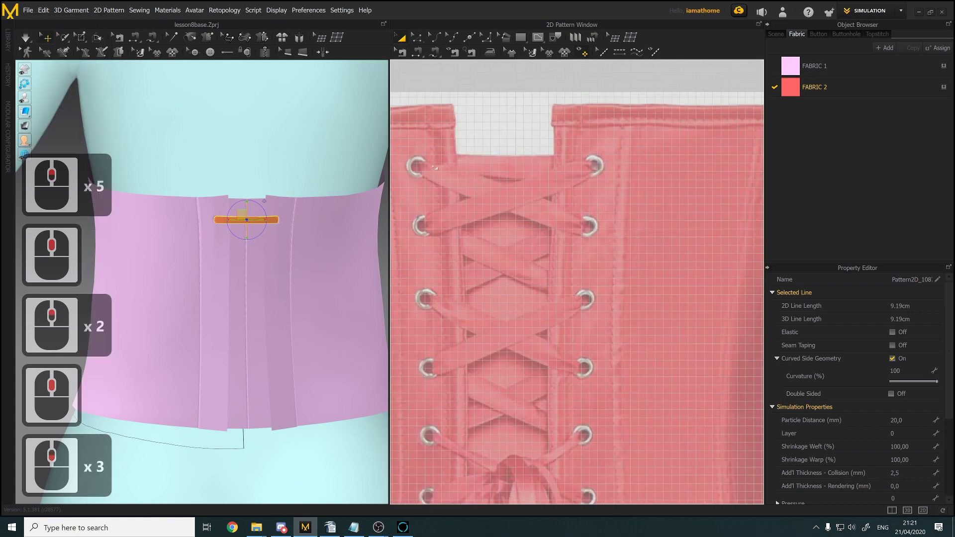
Inspect how the simulated lace sits across the upper back of the corset from several angles
{"action": "scroll", "coordinate": [292, 248], "scroll_direction": "down", "scroll_amount": 1}
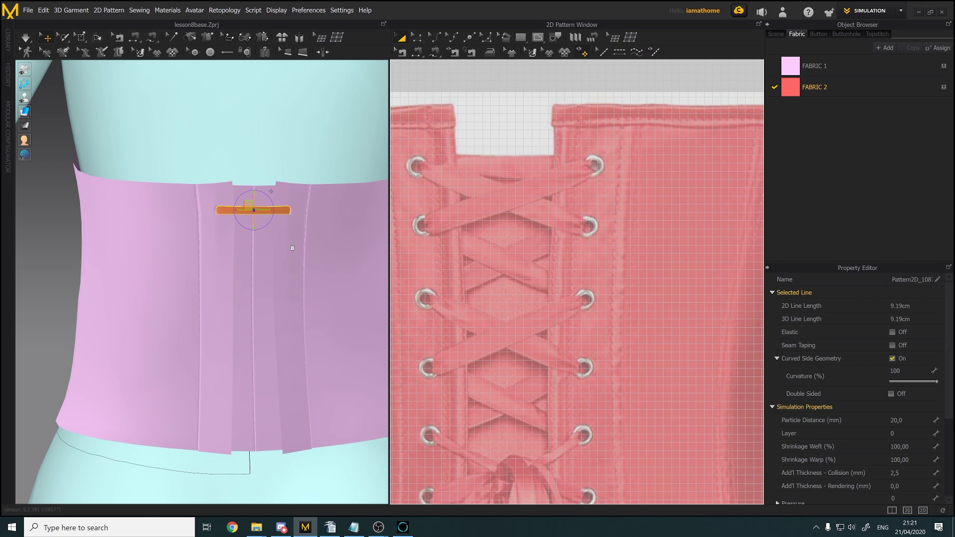
{"action": "scroll", "coordinate": [292, 247], "scroll_direction": "up", "scroll_amount": 2}
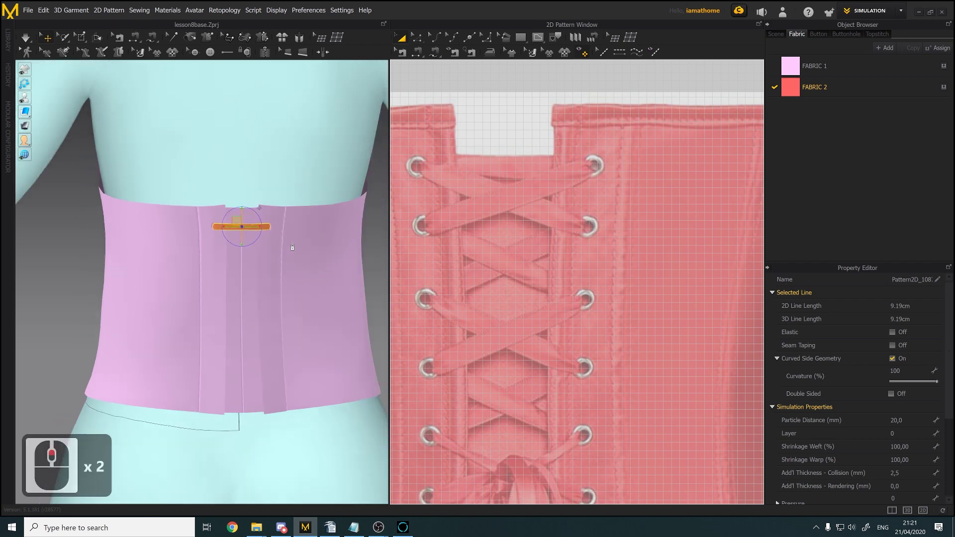
{"action": "middle_click_drag", "start_coordinate": [292, 247], "coordinate": [272, 235]}
{"action": "scroll", "coordinate": [283, 242], "scroll_direction": "up", "scroll_amount": 1}
{"action": "scroll", "coordinate": [283, 243], "scroll_direction": "down", "scroll_amount": 2}
{"action": "scroll", "coordinate": [283, 243], "scroll_direction": "down", "scroll_amount": 1}
{"action": "right_click_drag", "start_coordinate": [266, 218], "coordinate": [270, 231]}
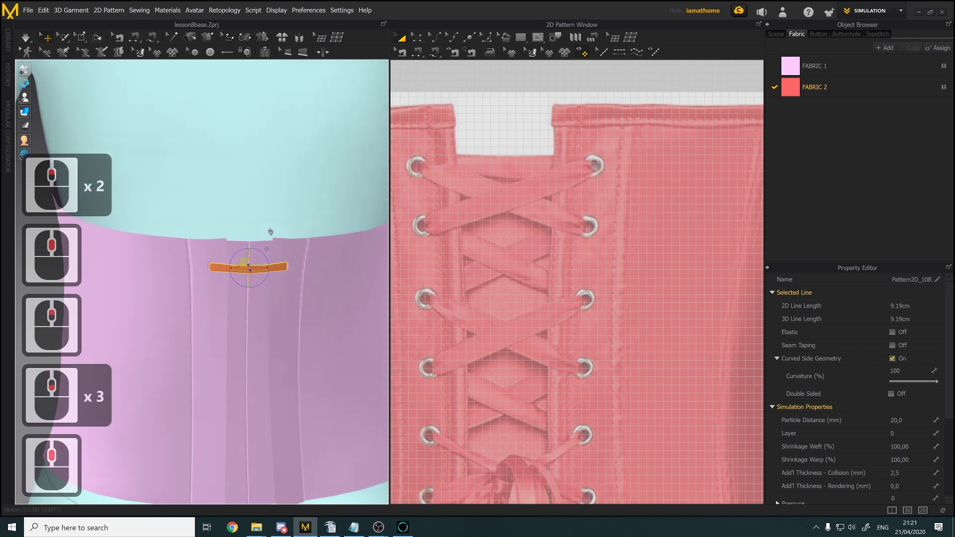
{"action": "scroll", "coordinate": [320, 260], "scroll_direction": "down", "scroll_amount": 1}
{"action": "scroll", "coordinate": [320, 260], "scroll_direction": "up", "scroll_amount": 1}
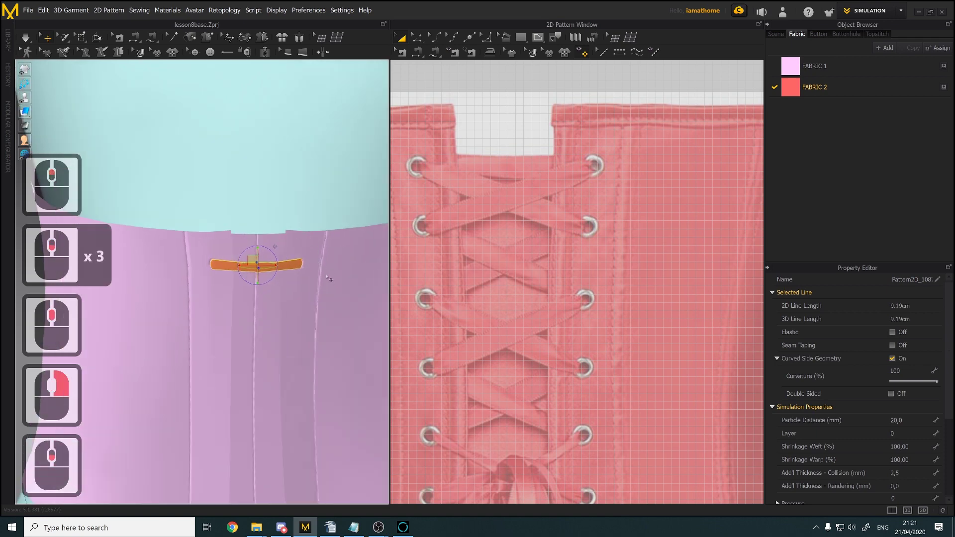
Set the simulation layer of the red lace strip on the corset back to 1
{"action": "scroll", "coordinate": [312, 309], "scroll_direction": "up", "scroll_amount": 1}
{"action": "left_click", "coordinate": [353, 312]}
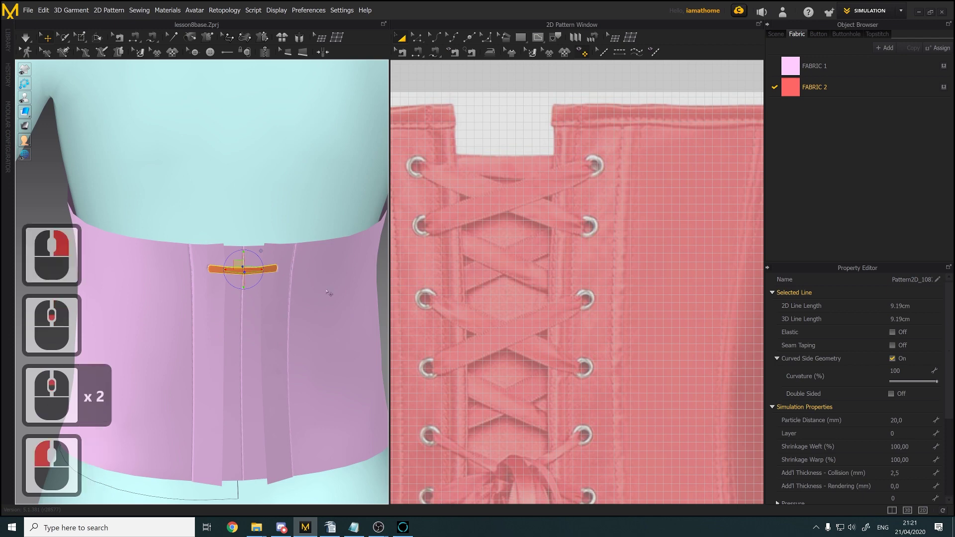
{"action": "scroll", "coordinate": [165, 330], "scroll_direction": "up", "scroll_amount": 5}
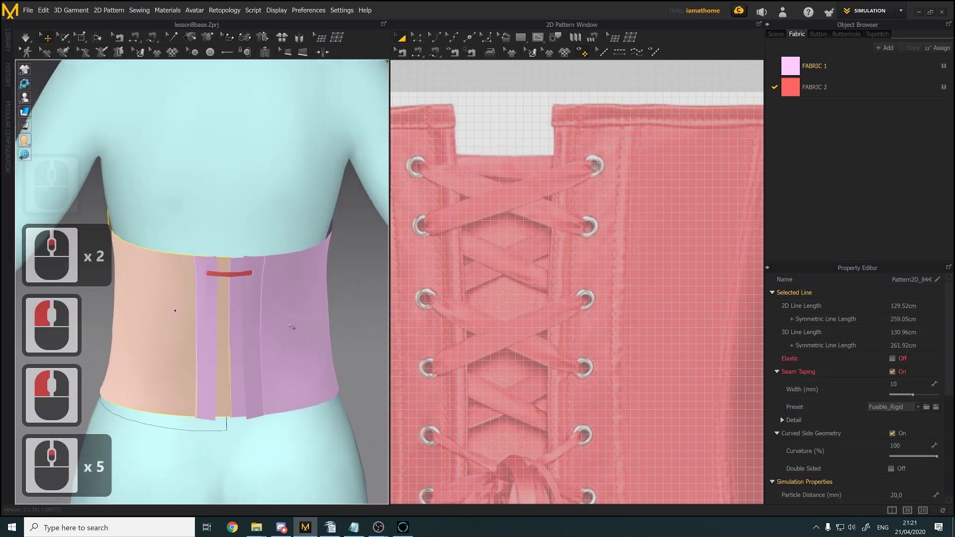
{"action": "scroll", "coordinate": [255, 321], "scroll_direction": "down", "scroll_amount": 2}
{"action": "scroll", "coordinate": [255, 321], "scroll_direction": "down", "scroll_amount": 1}
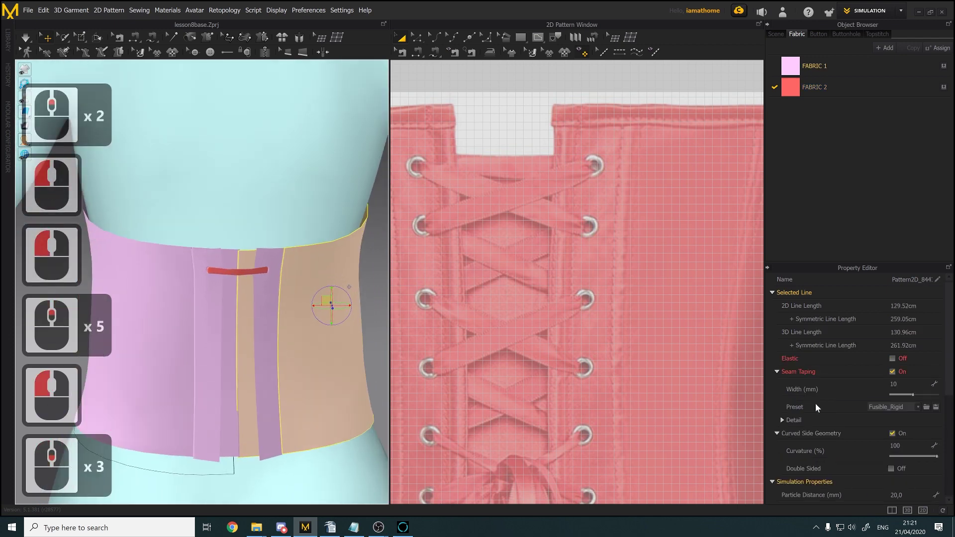
{"action": "scroll", "coordinate": [893, 413], "scroll_direction": "down", "scroll_amount": 5}
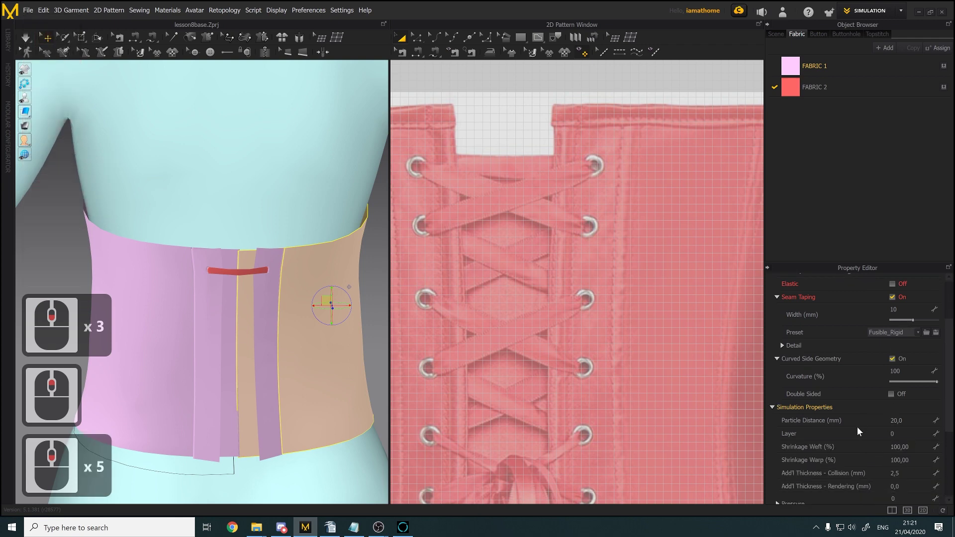
{"action": "left_click", "coordinate": [256, 272]}
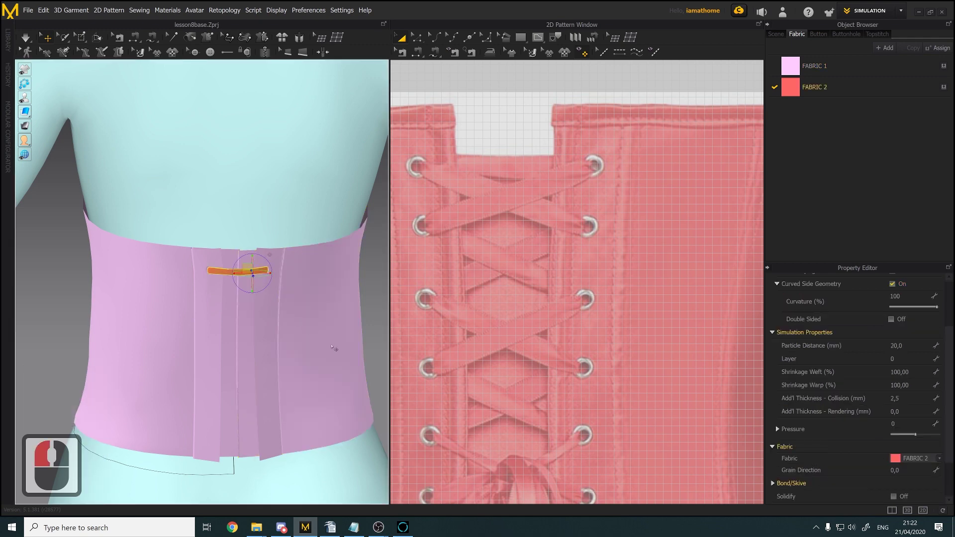
{"action": "left_click", "coordinate": [896, 358]}
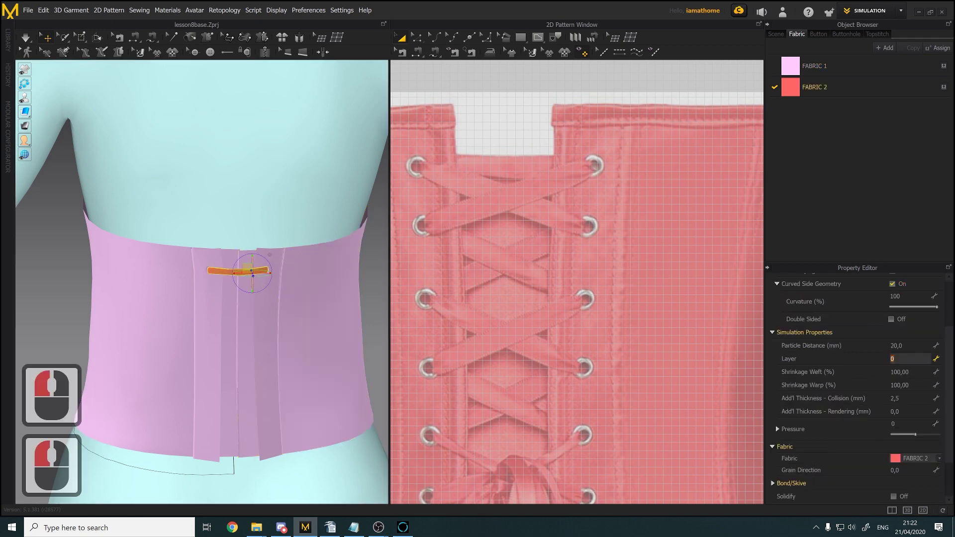
{"action": "type", "text": "1"}
{"action": "key", "text": "Return"}
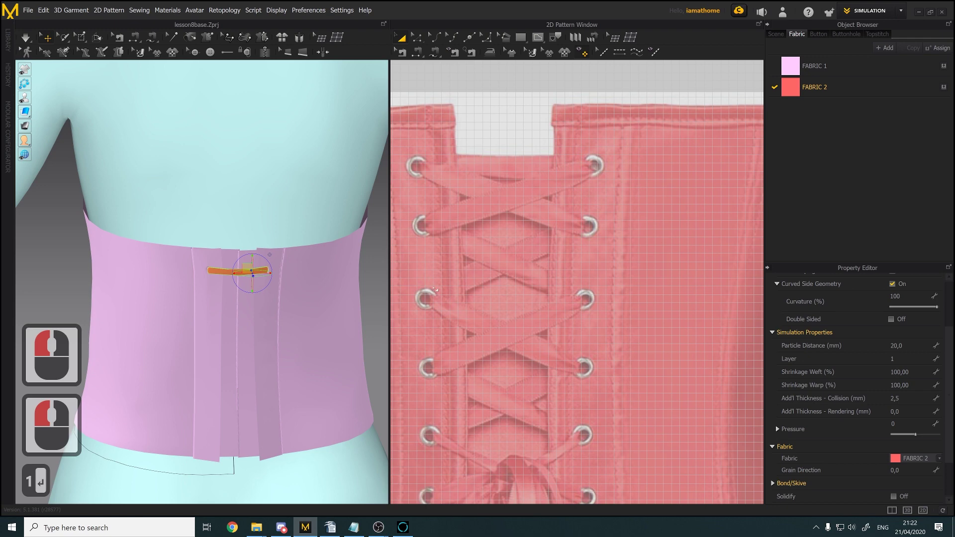
Set the simulation layer of both vertical eyelet strips on the corset back to 2
{"action": "left_click", "coordinate": [269, 317]}
{"action": "left_click", "coordinate": [211, 341], "text": "shift"}
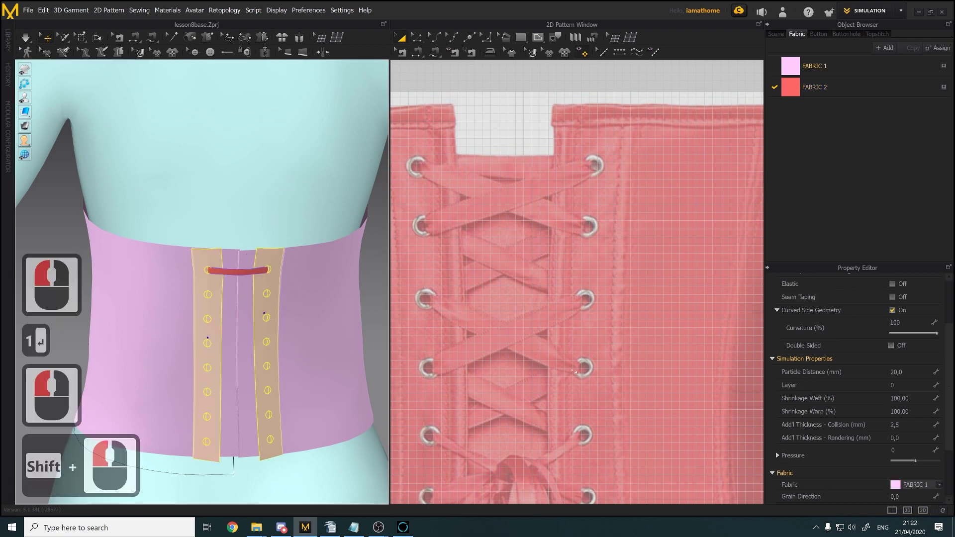
{"action": "left_click", "coordinate": [906, 385]}
{"action": "type", "text": "2"}
{"action": "key", "text": "Return"}
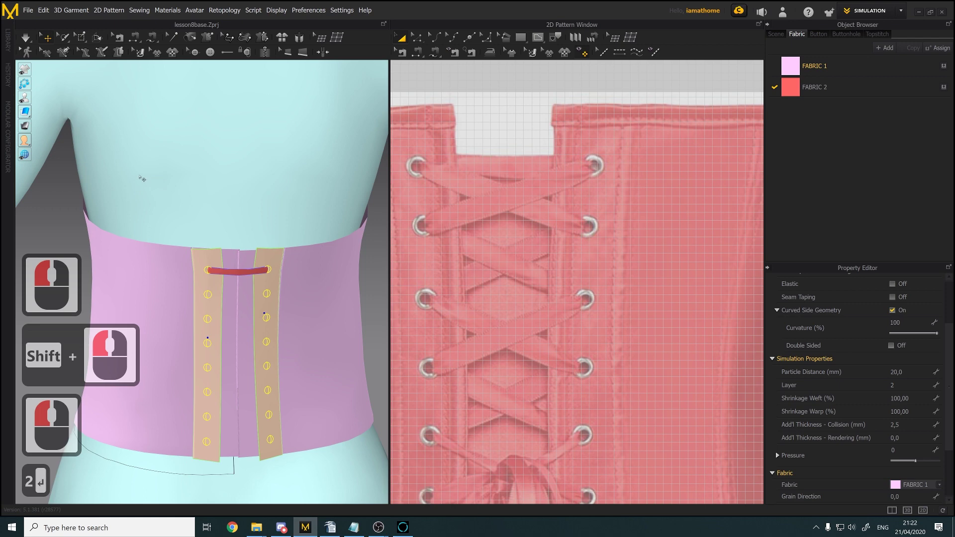
Run the garment simulation briefly to settle the lace strip and eyelet strips, and stop it
{"action": "left_click", "coordinate": [26, 38]}
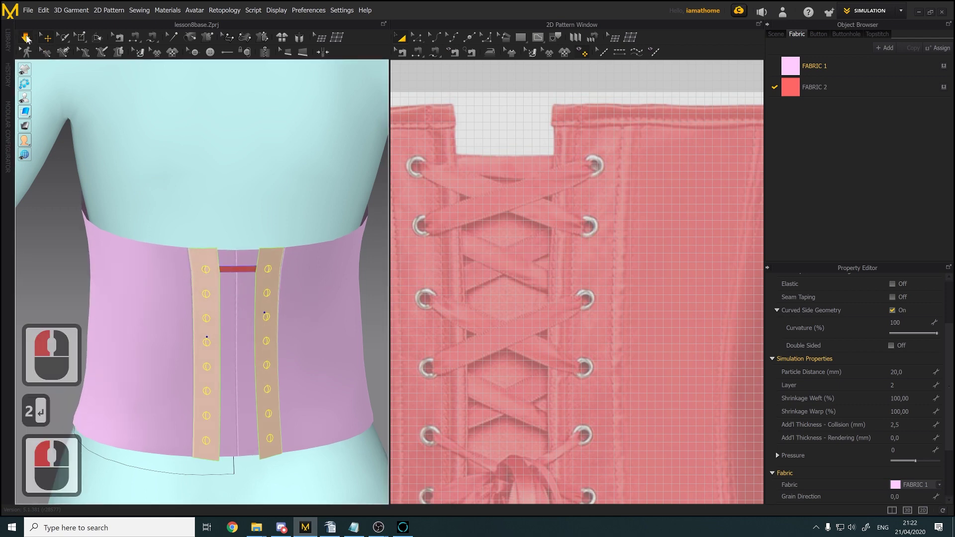
{"action": "left_click", "coordinate": [26, 38]}
{"action": "scroll", "coordinate": [239, 284], "scroll_direction": "up", "scroll_amount": 6}
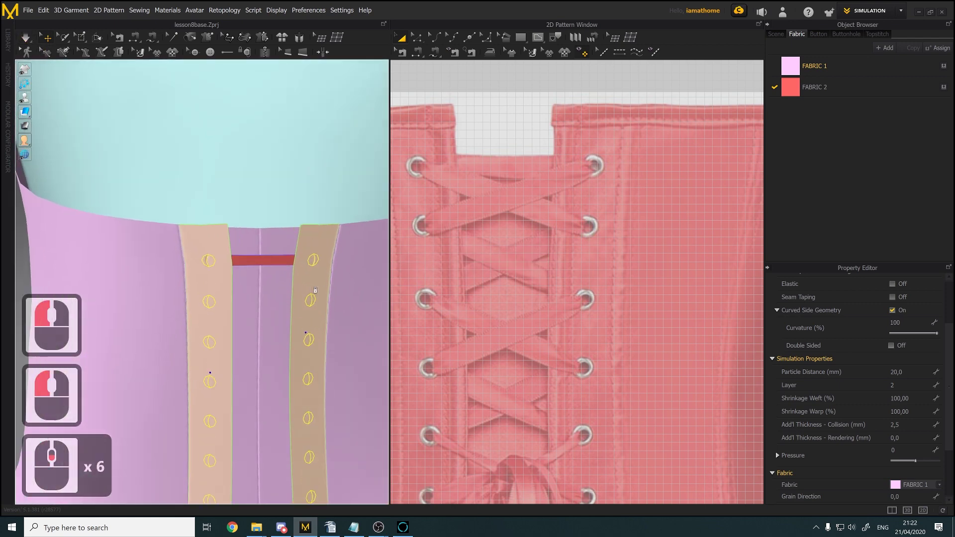
{"action": "middle_click_drag", "start_coordinate": [292, 288], "coordinate": [282, 286]}
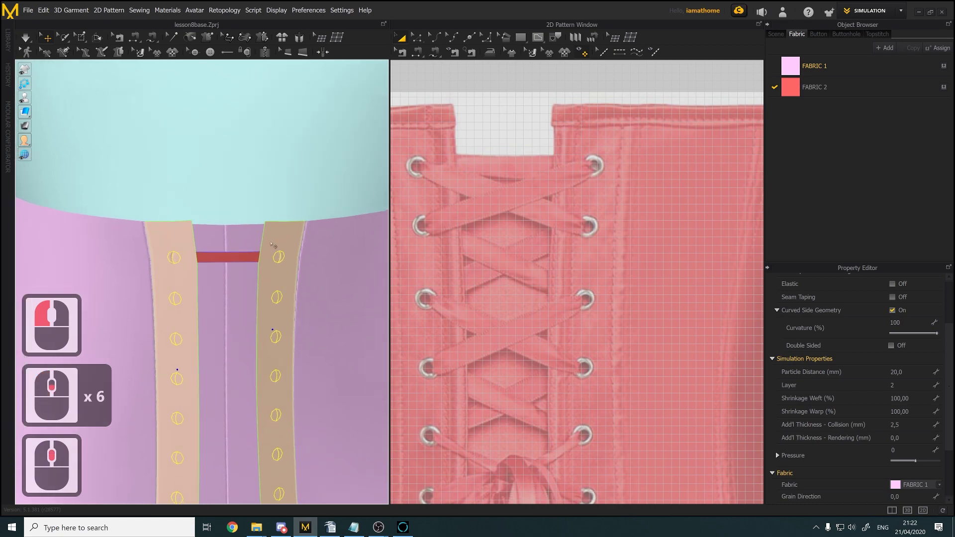
{"action": "scroll", "coordinate": [588, 203], "scroll_direction": "up", "scroll_amount": 6}
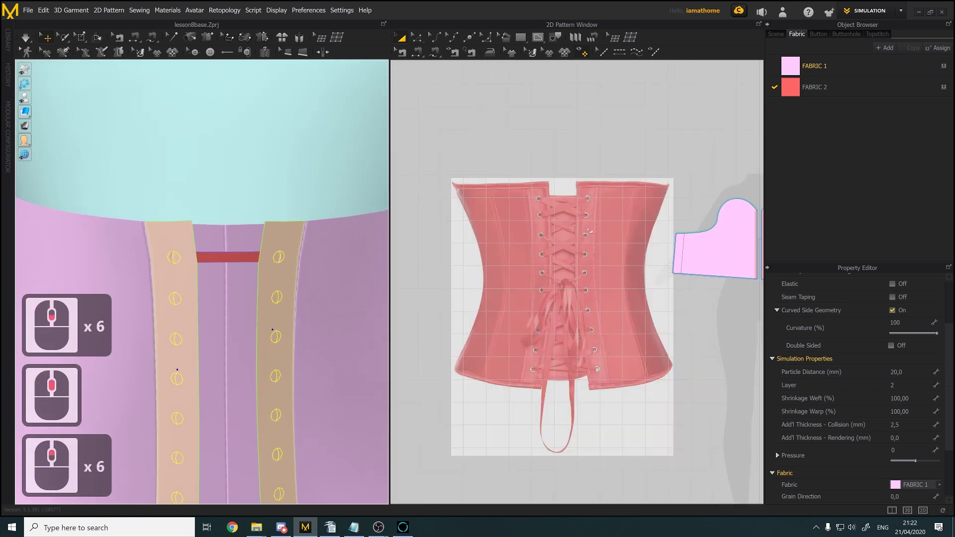
Move the red lace strip about 1.6 cm sideways in the 2D pattern, between the two eyelet strips
{"action": "middle_click_drag", "start_coordinate": [646, 208], "coordinate": [438, 236]}
{"action": "scroll", "coordinate": [632, 311], "scroll_direction": "up", "scroll_amount": 1}
{"action": "scroll", "coordinate": [637, 316], "scroll_direction": "down", "scroll_amount": 4}
{"action": "scroll", "coordinate": [610, 340], "scroll_direction": "down", "scroll_amount": 4}
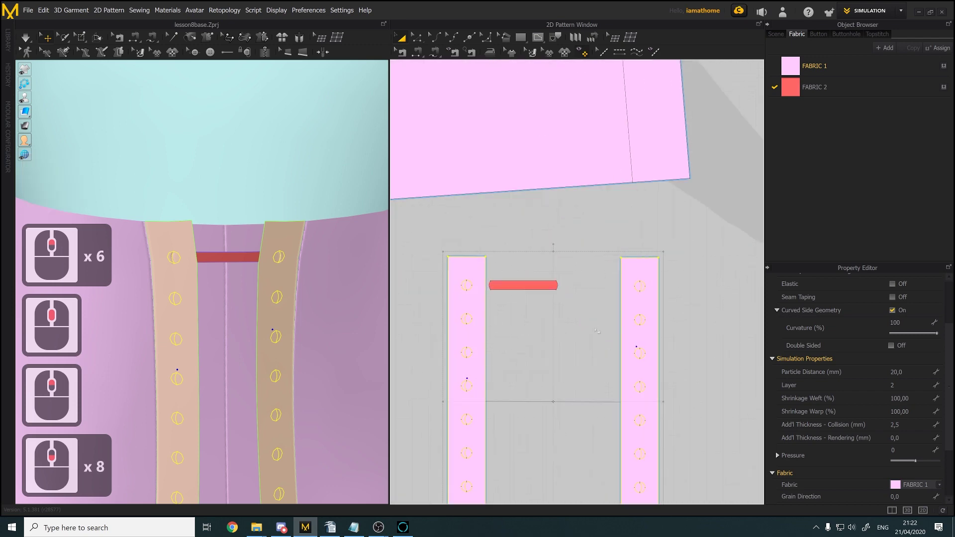
{"action": "left_click", "coordinate": [534, 282]}
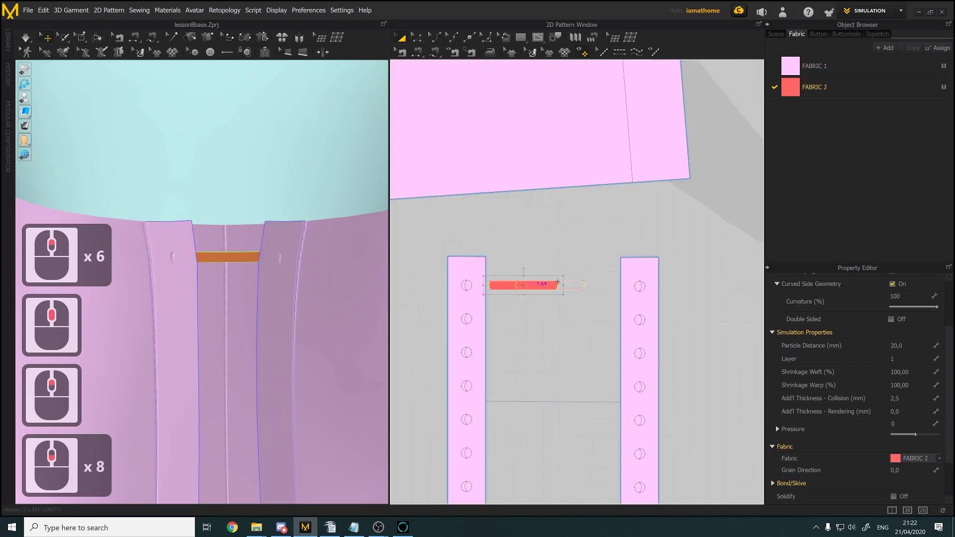
{"action": "left_click_drag", "start_coordinate": [558, 282], "coordinate": [558, 282]}
{"action": "scroll", "coordinate": [473, 236], "scroll_direction": "down", "scroll_amount": 1}
Offset the lace strip's two long edges as one internal line along the curve, 0.30 cm from the edges
{"action": "left_click", "coordinate": [421, 38]}
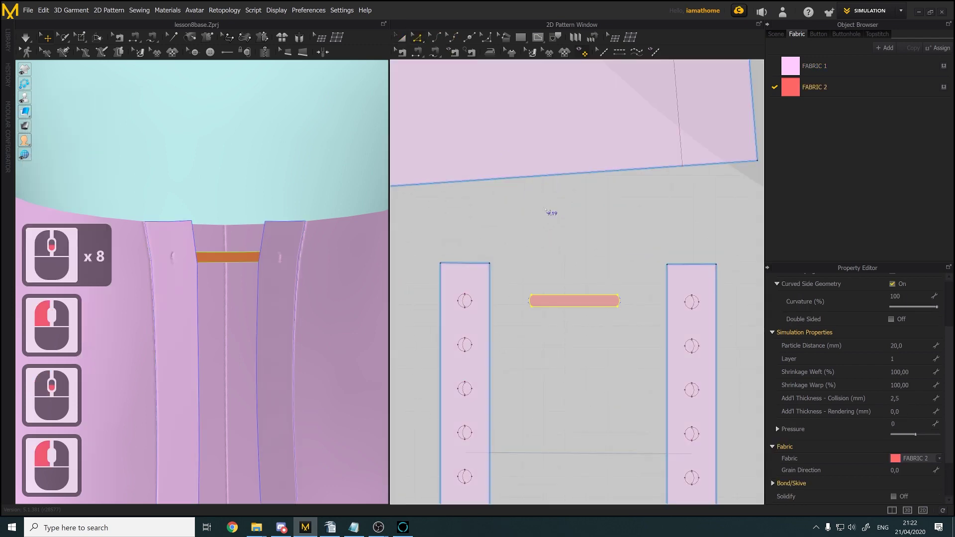
{"action": "left_click", "coordinate": [570, 279]}
{"action": "left_click", "coordinate": [569, 295]}
{"action": "key", "text": "Caps_Lock"}
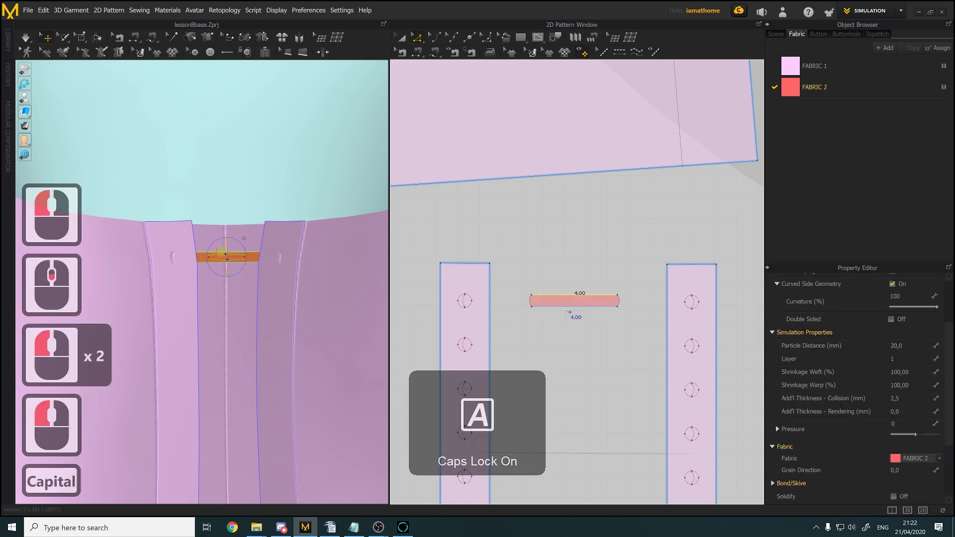
{"action": "key", "text": "Caps_Lock"}
{"action": "key", "text": "Caps_Lock"}
{"action": "key", "text": "Caps_Lock"}
{"action": "key", "text": "Caps_Lock"}
{"action": "key", "text": "Caps_Lock"}
{"action": "key", "text": "Caps_Lock"}
{"action": "key", "text": "Caps_Lock"}
{"action": "left_click", "coordinate": [568, 307], "text": "shift"}
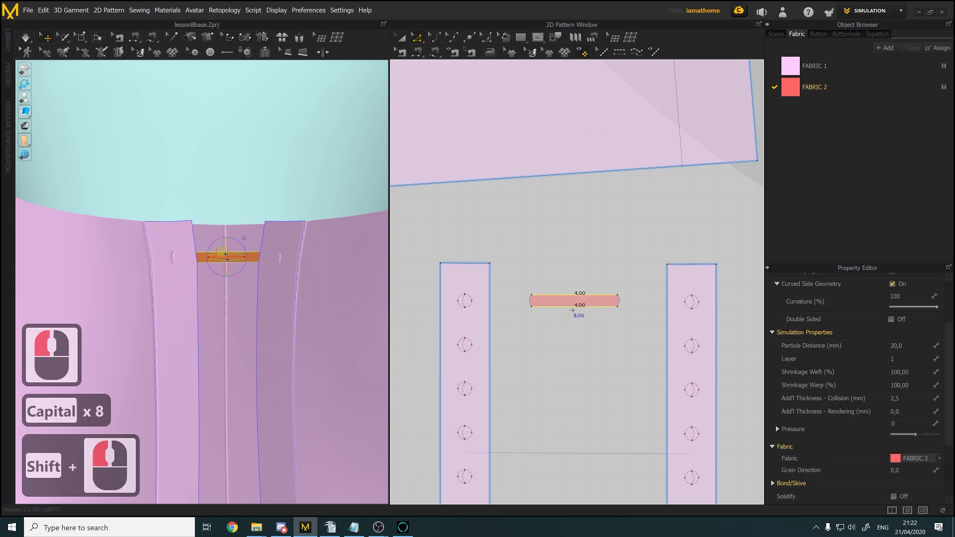
{"action": "right_click", "coordinate": [570, 307]}
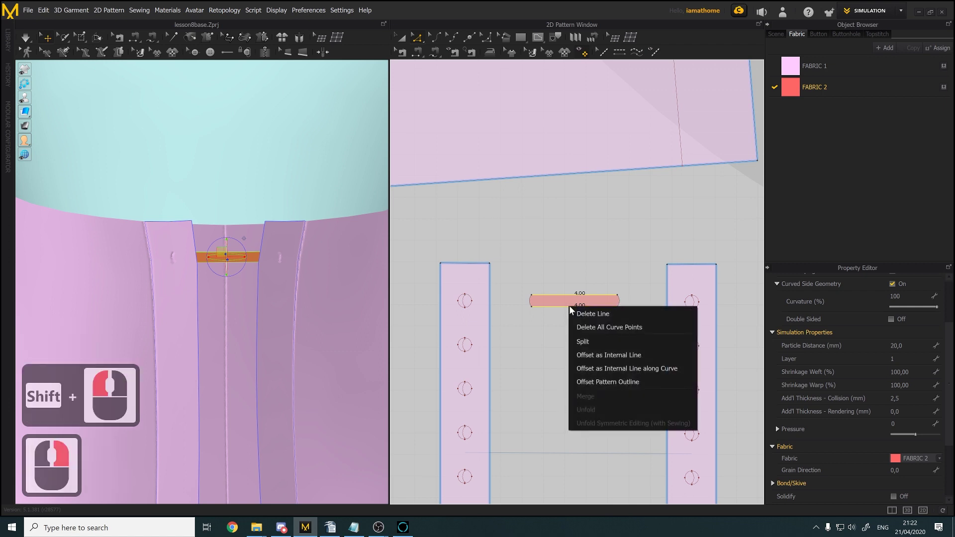
{"action": "left_click", "coordinate": [651, 371]}
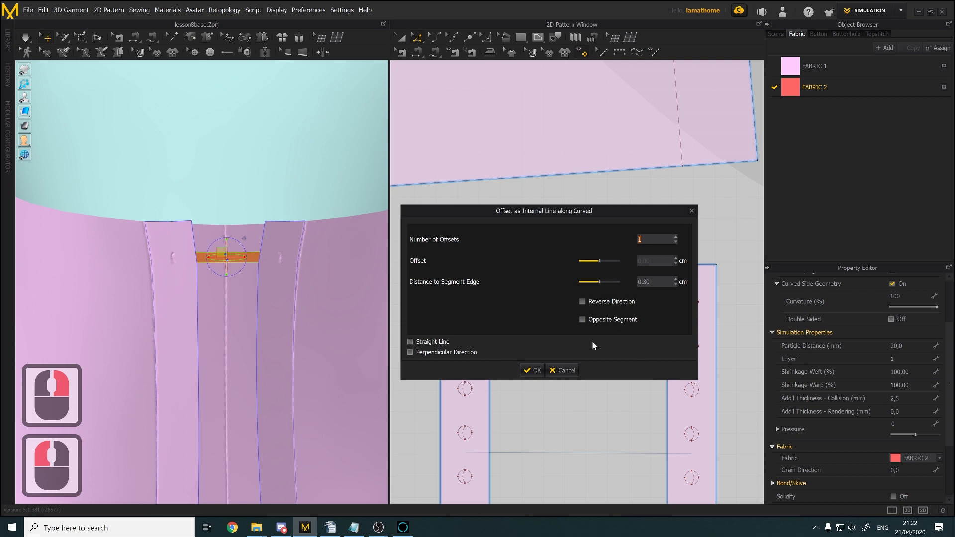
{"action": "left_click_drag", "start_coordinate": [607, 219], "coordinate": [625, 80]}
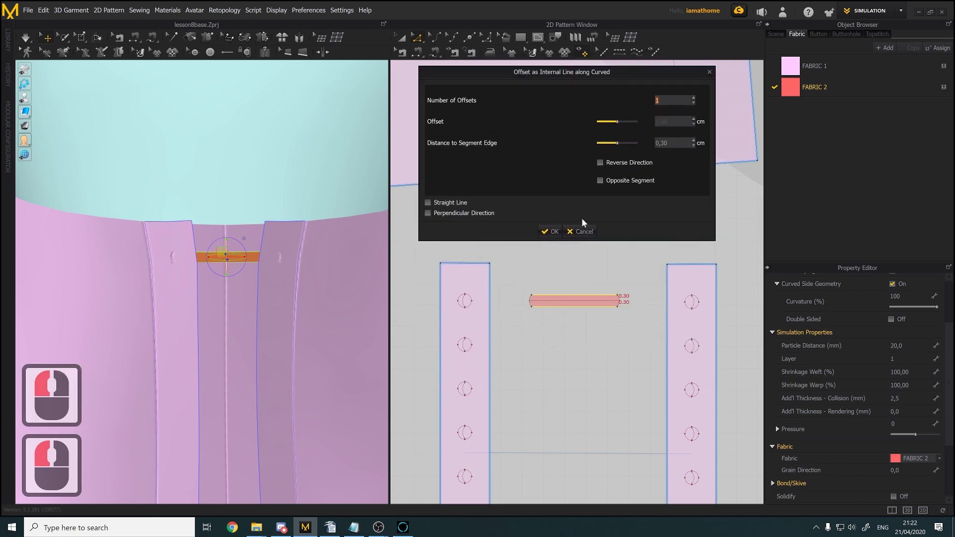
{"action": "left_click", "coordinate": [551, 231]}
{"action": "left_click", "coordinate": [587, 294]}
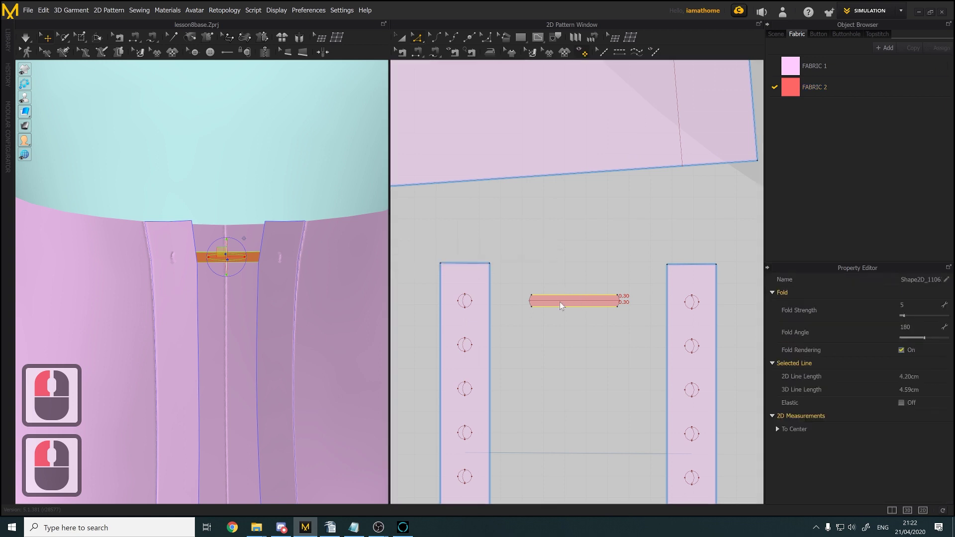
Select the whole red lace strip with its internal line and set its particle distance to 5 mm
{"action": "right_click_drag", "start_coordinate": [247, 306], "coordinate": [274, 308]}
{"action": "scroll", "coordinate": [258, 271], "scroll_direction": "down", "scroll_amount": 2}
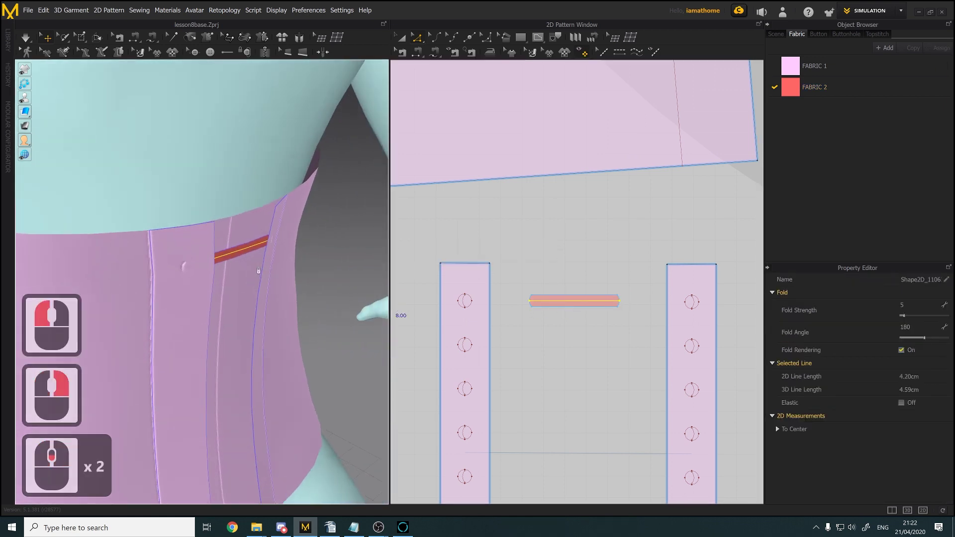
{"action": "scroll", "coordinate": [258, 271], "scroll_direction": "down", "scroll_amount": 5}
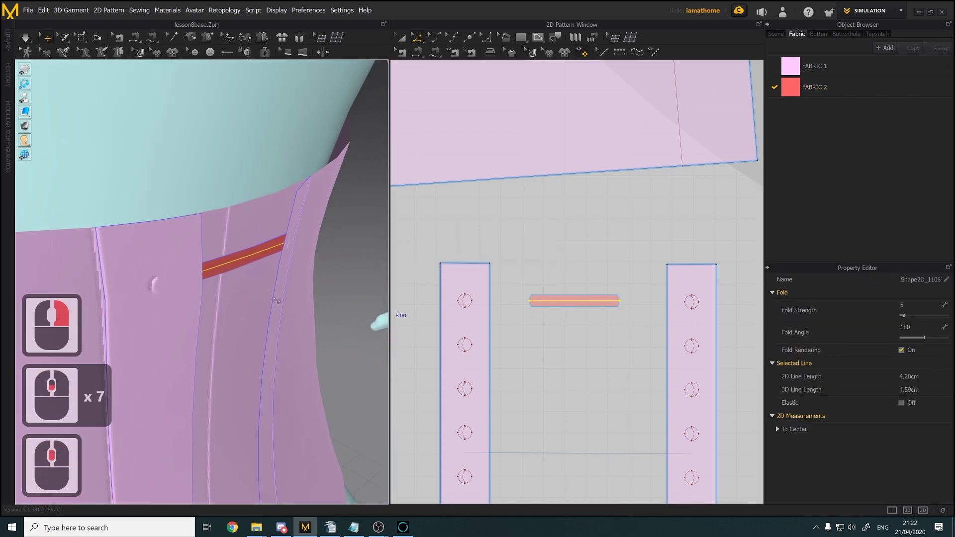
{"action": "scroll", "coordinate": [275, 299], "scroll_direction": "up", "scroll_amount": 1}
{"action": "left_click", "coordinate": [400, 37]}
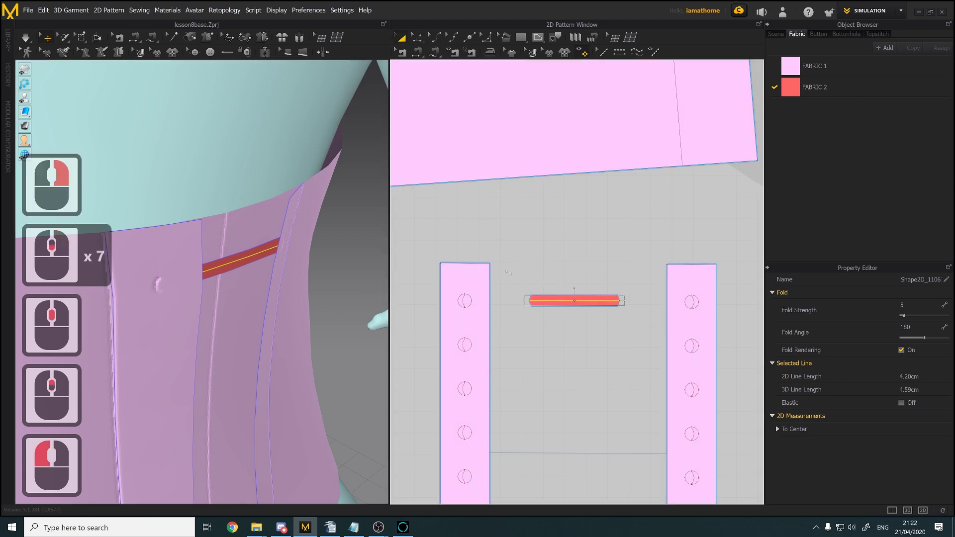
{"action": "left_click_drag", "start_coordinate": [509, 268], "coordinate": [629, 327]}
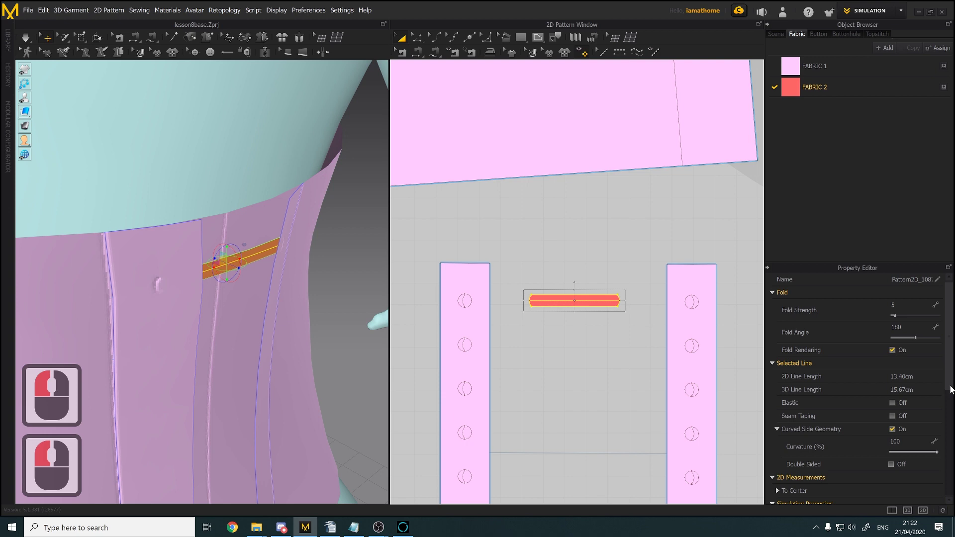
{"action": "left_click_drag", "start_coordinate": [950, 387], "coordinate": [945, 435]}
{"action": "double_click", "coordinate": [897, 390]}
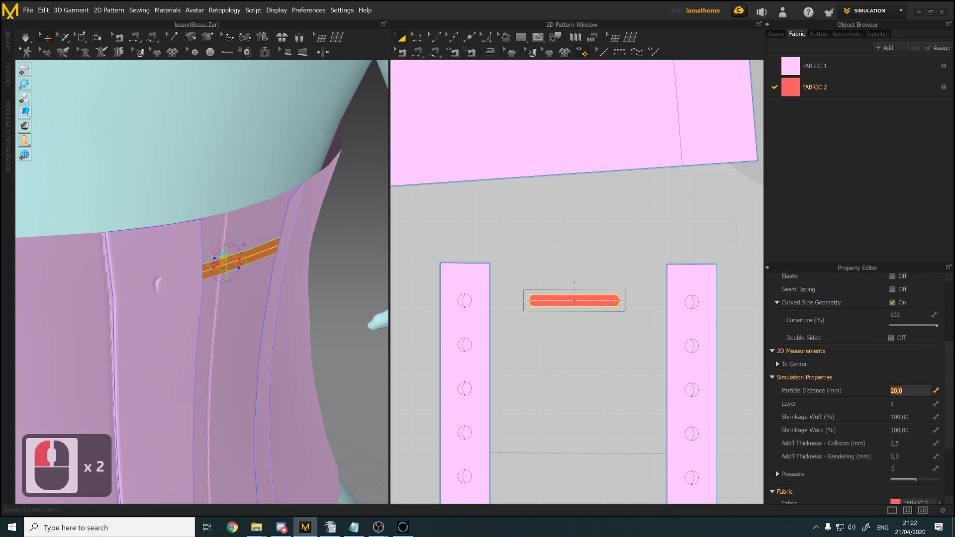
{"action": "type", "text": "5"}
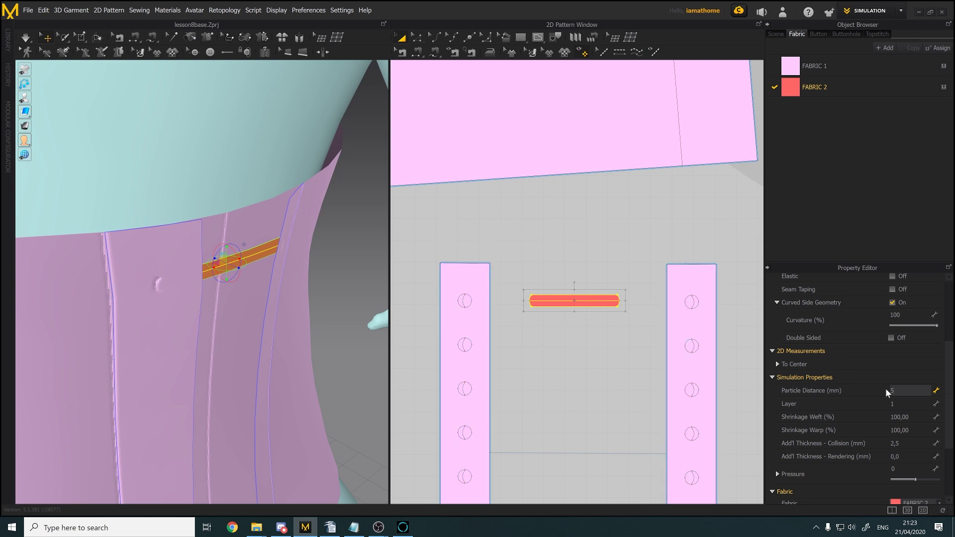
{"action": "key", "text": "Return"}
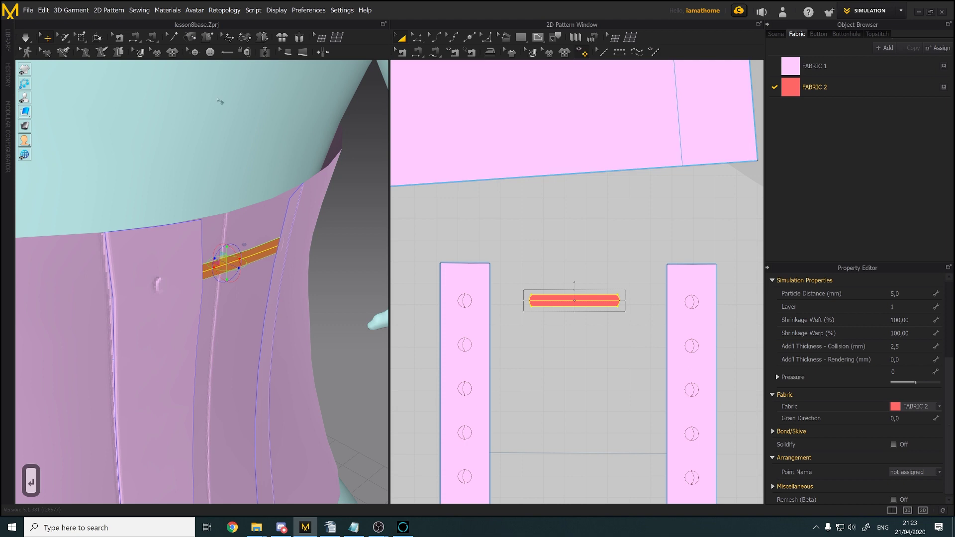
Start the garment simulation to drape the lace strip with its finer mesh
{"action": "left_click", "coordinate": [25, 38]}
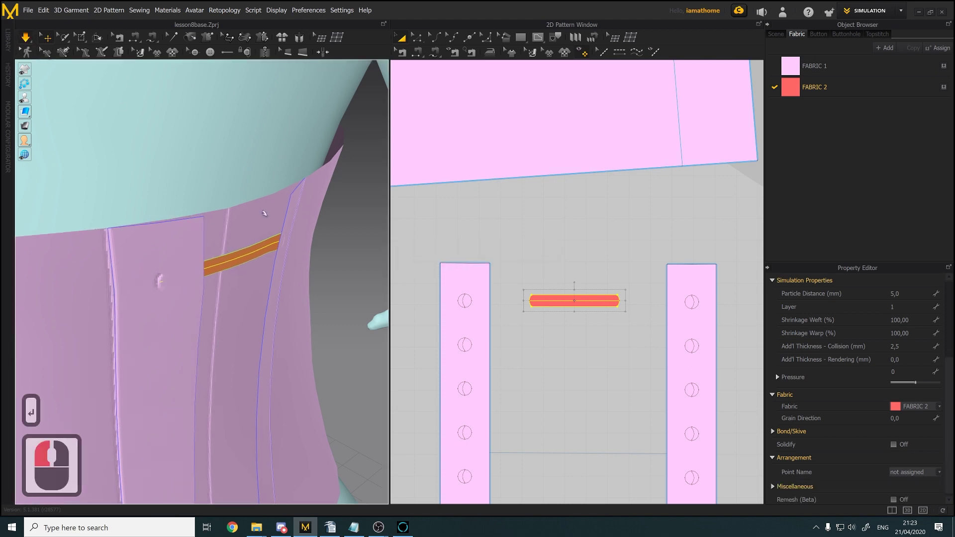
{"action": "scroll", "coordinate": [290, 251], "scroll_direction": "down", "scroll_amount": 3}
{"action": "scroll", "coordinate": [291, 254], "scroll_direction": "down", "scroll_amount": 2}
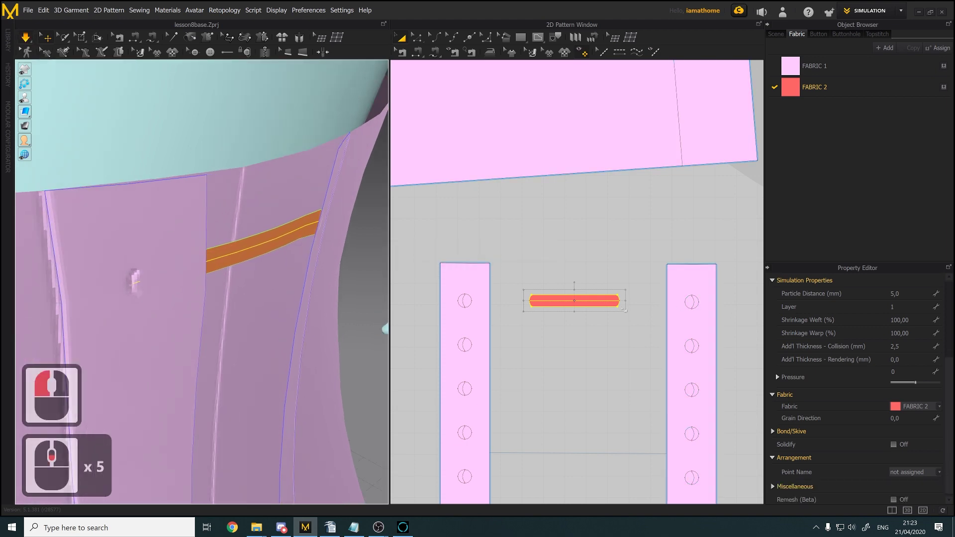
Set the fold angle of the lace strip's central internal line to 125 and inspect the fold in 3D
{"action": "left_click", "coordinate": [549, 244]}
{"action": "left_click", "coordinate": [419, 40]}
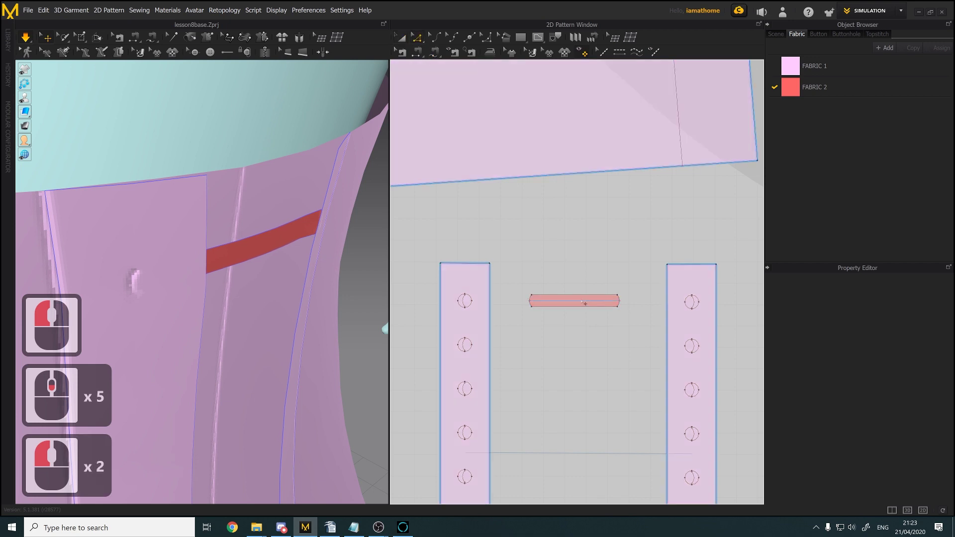
{"action": "left_click", "coordinate": [583, 301]}
{"action": "scroll", "coordinate": [324, 239], "scroll_direction": "down", "scroll_amount": 2}
{"action": "scroll", "coordinate": [325, 238], "scroll_direction": "up", "scroll_amount": 3}
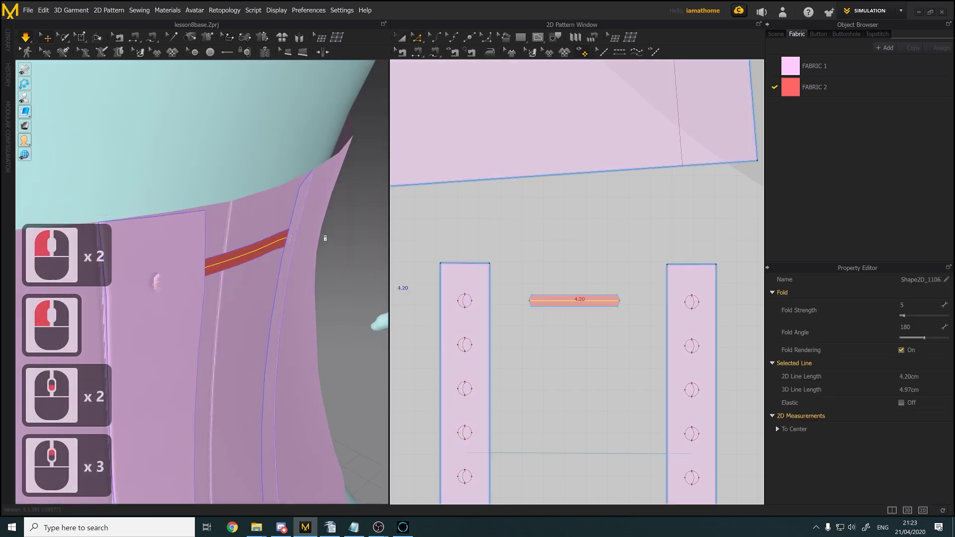
{"action": "left_click", "coordinate": [924, 337]}
{"action": "mouse_move", "coordinate": [919, 338]}
{"action": "left_mouse_down"}
{"action": "mouse_move", "coordinate": [937, 338]}
{"action": "mouse_move", "coordinate": [923, 340]}
{"action": "left_mouse_up"}
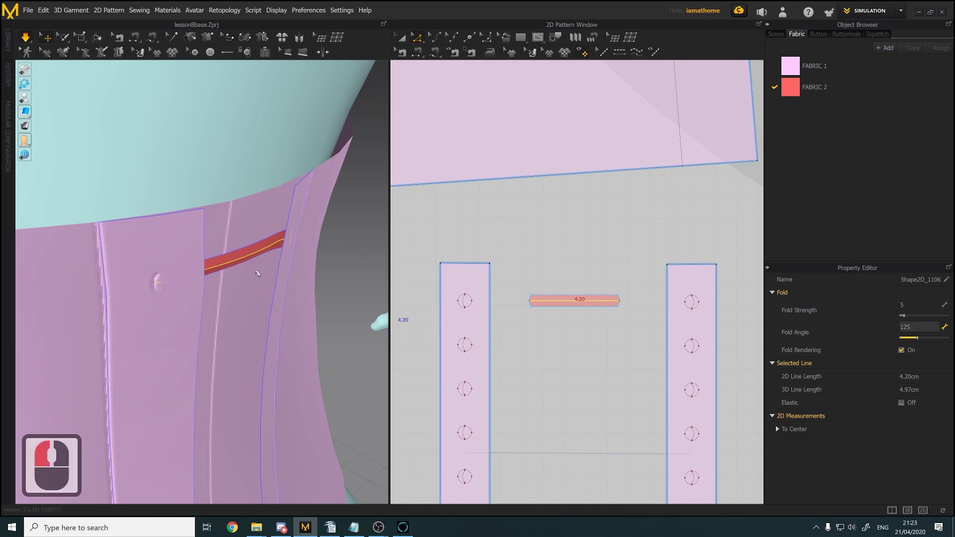
{"action": "scroll", "coordinate": [257, 273], "scroll_direction": "down", "scroll_amount": 4}
{"action": "right_click_drag", "start_coordinate": [250, 270], "coordinate": [239, 275]}
{"action": "scroll", "coordinate": [240, 274], "scroll_direction": "up", "scroll_amount": 4}
{"action": "middle_click_drag", "start_coordinate": [160, 268], "coordinate": [366, 197]}
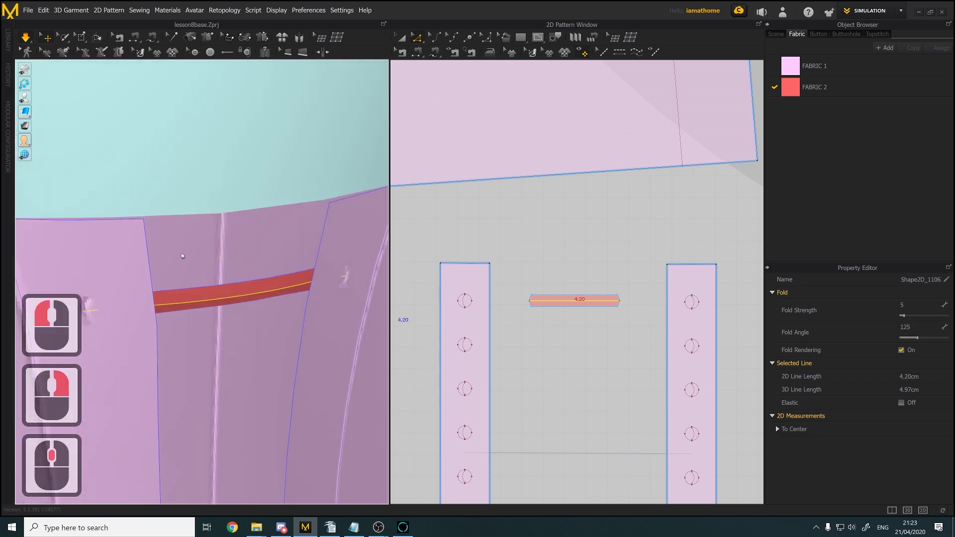
Turn off Fold Rendering for the lace strip's central fold line, inspect the strip in 3D and stop the simulation
{"action": "scroll", "coordinate": [365, 197], "scroll_direction": "up", "scroll_amount": 4}
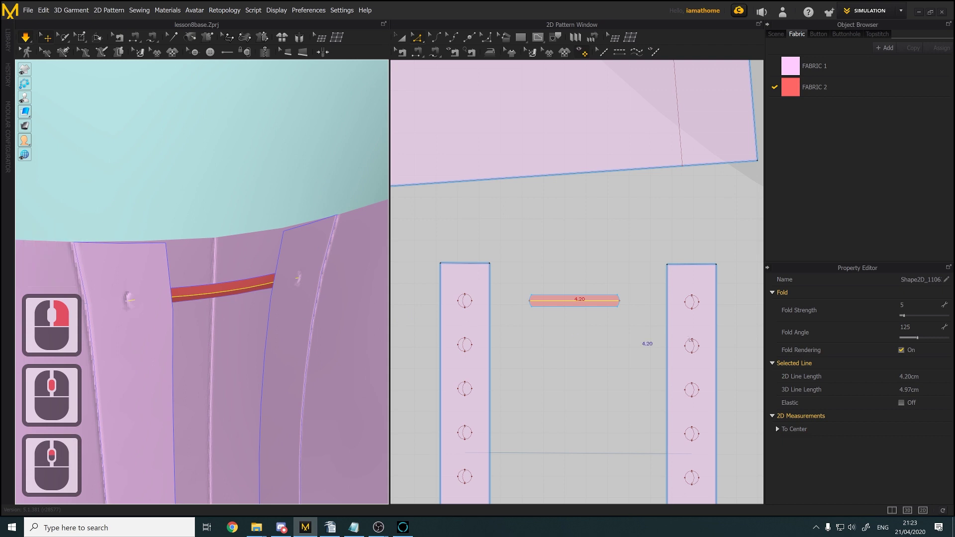
{"action": "left_click", "coordinate": [902, 349]}
{"action": "scroll", "coordinate": [313, 258], "scroll_direction": "down", "scroll_amount": 3}
{"action": "scroll", "coordinate": [290, 294], "scroll_direction": "up", "scroll_amount": 3}
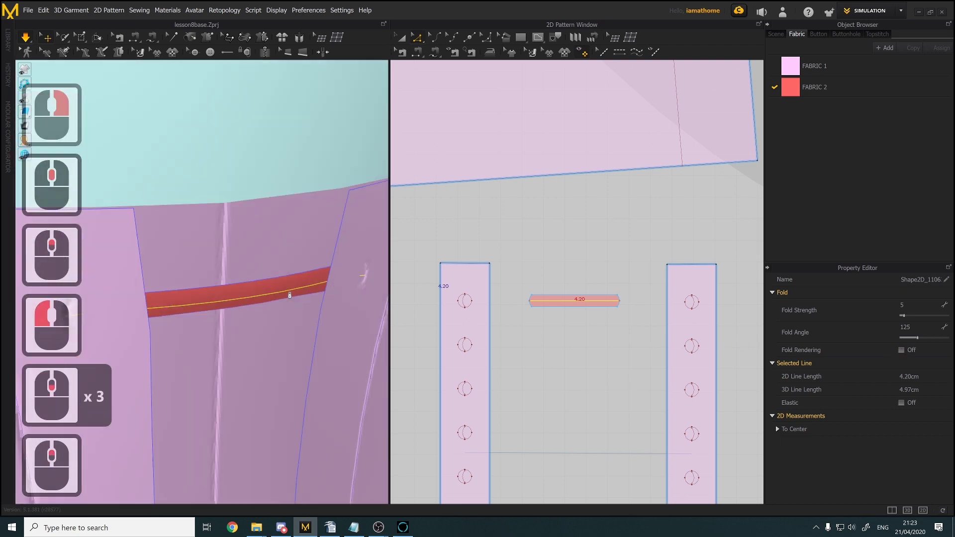
{"action": "right_click_drag", "start_coordinate": [282, 294], "coordinate": [295, 293]}
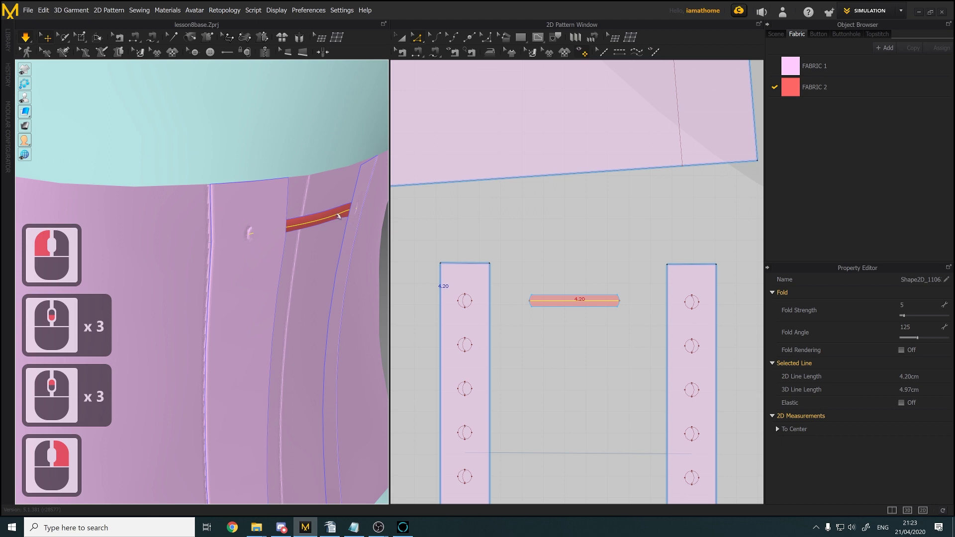
{"action": "mouse_move", "coordinate": [278, 234]}
{"action": "right_mouse_down"}
{"action": "mouse_move", "coordinate": [255, 239]}
{"action": "mouse_move", "coordinate": [250, 226]}
{"action": "mouse_move", "coordinate": [264, 222]}
{"action": "right_mouse_up"}
{"action": "middle_click_drag", "start_coordinate": [264, 223], "coordinate": [267, 223]}
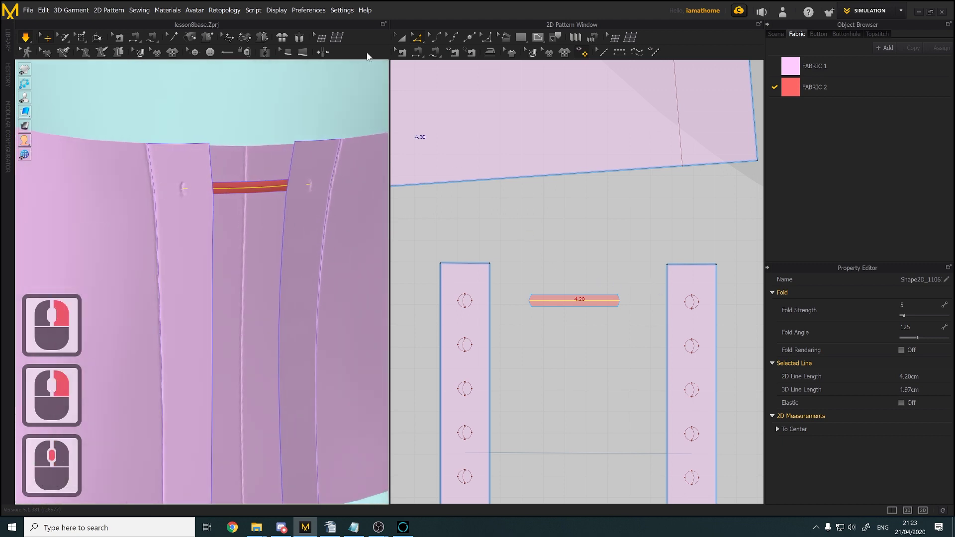
{"action": "left_click", "coordinate": [520, 215]}
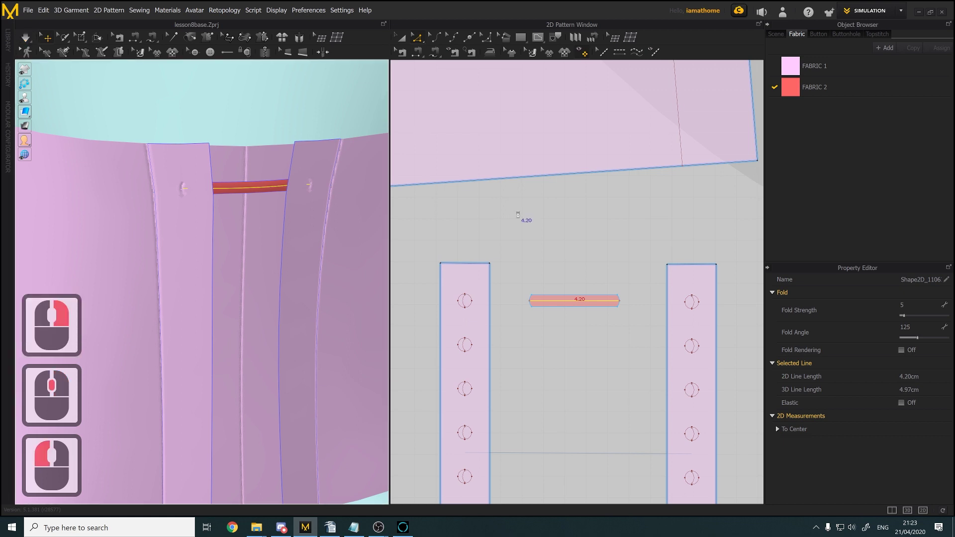
Duplicate the red lace strip in the 2D pattern and place the copy directly below it, offset about 1.02 cm
{"action": "scroll", "coordinate": [520, 215], "scroll_direction": "up", "scroll_amount": 2}
{"action": "middle_click_drag", "start_coordinate": [494, 174], "coordinate": [502, 162]}
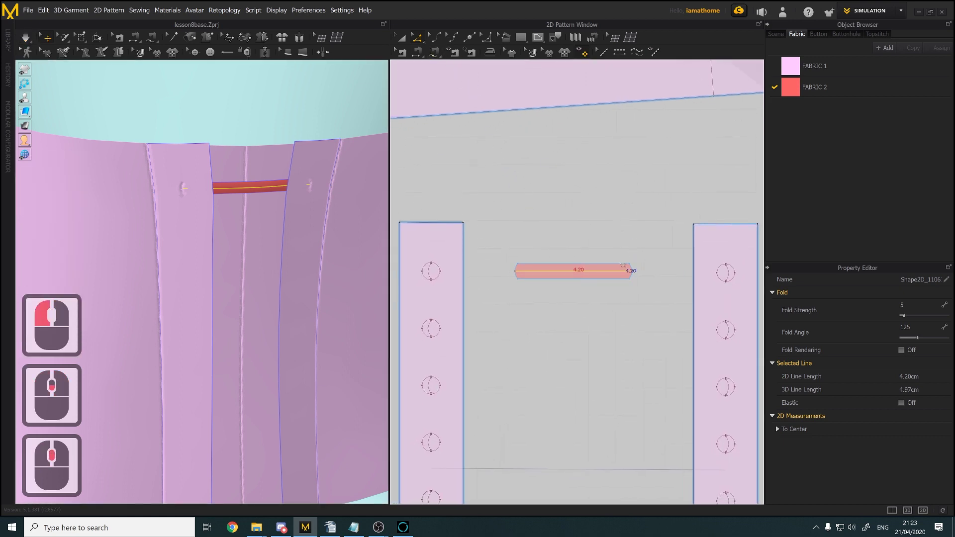
{"action": "left_click", "coordinate": [401, 37]}
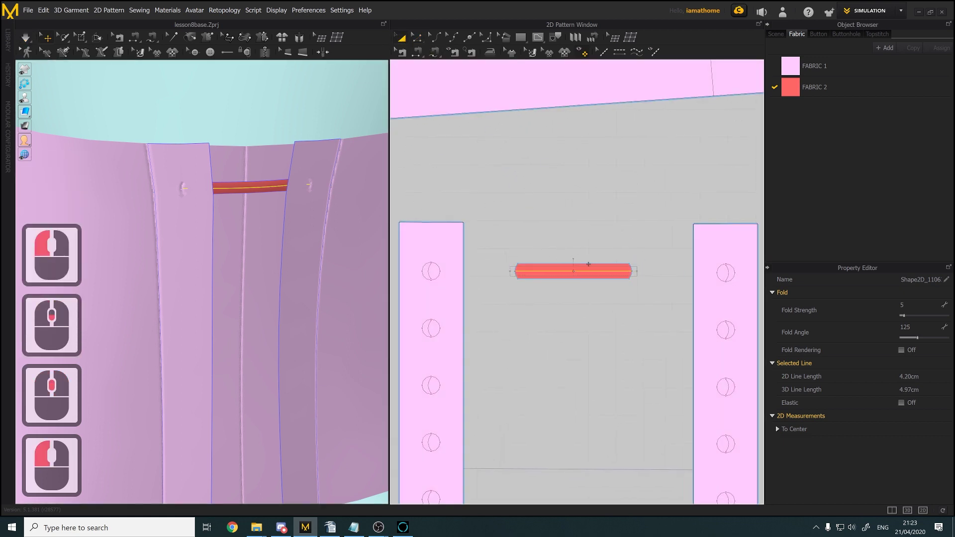
{"action": "left_click", "coordinate": [589, 264]}
{"action": "key", "text": "ctrl+c"}
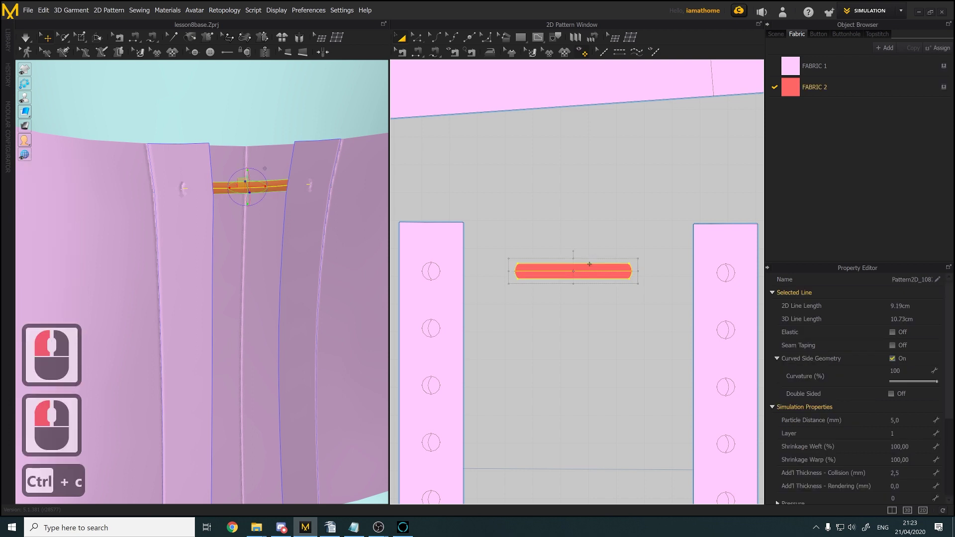
{"action": "key", "text": "ctrl+v"}
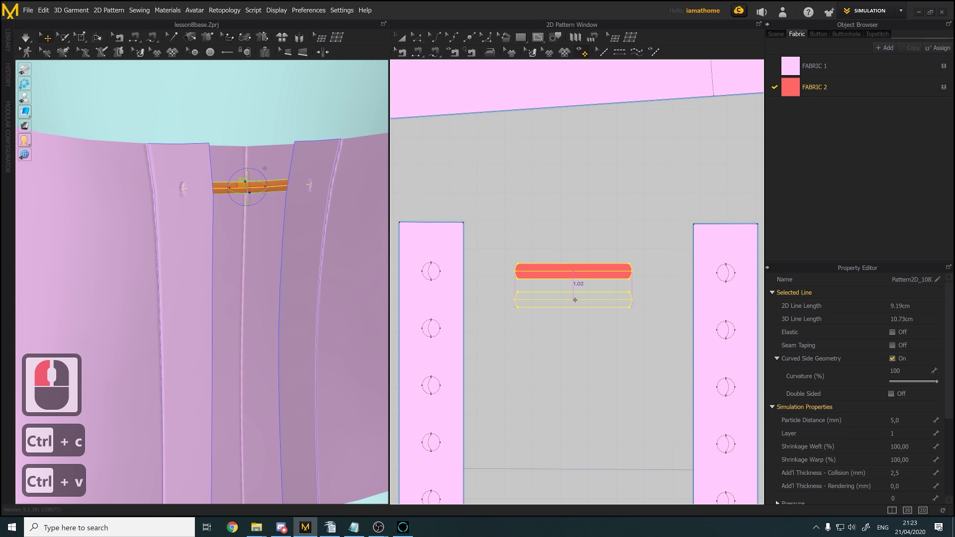
{"action": "left_click", "coordinate": [575, 300]}
Rotate the lace copy diagonally in 3D, falling from left to right, and move it out in front of the corset back
{"action": "scroll", "coordinate": [316, 255], "scroll_direction": "up", "scroll_amount": 2}
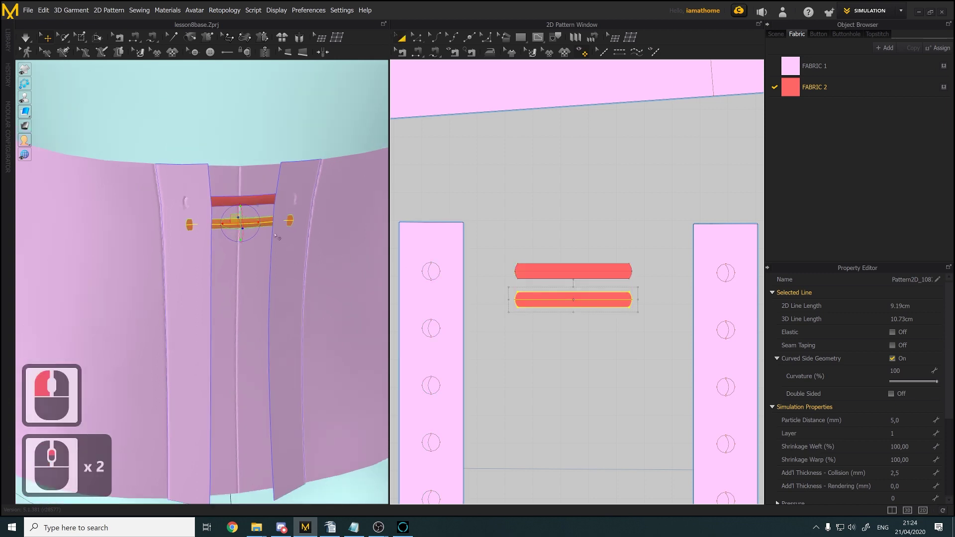
{"action": "right_click_drag", "start_coordinate": [279, 237], "coordinate": [265, 229]}
{"action": "left_click_drag", "start_coordinate": [257, 213], "coordinate": [261, 226]}
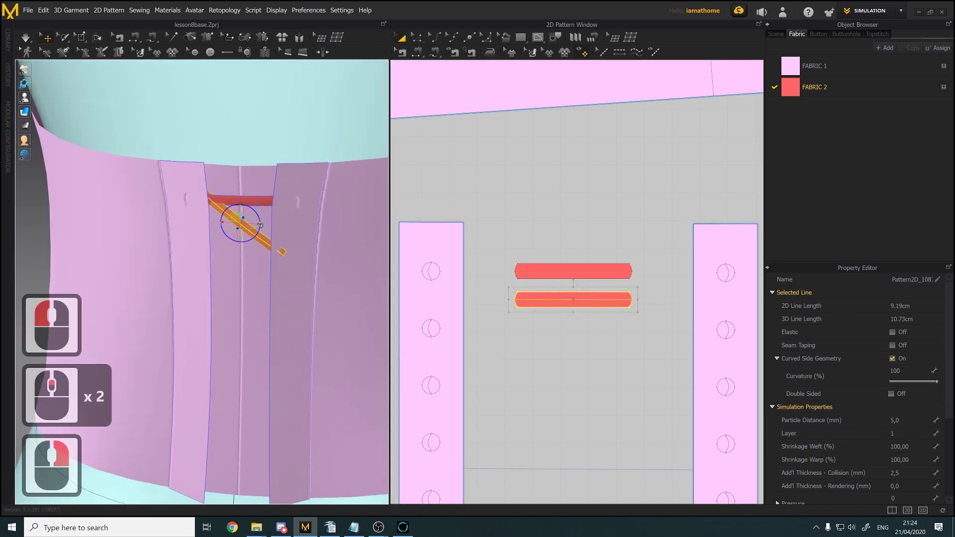
{"action": "right_click_drag", "start_coordinate": [261, 227], "coordinate": [248, 232]}
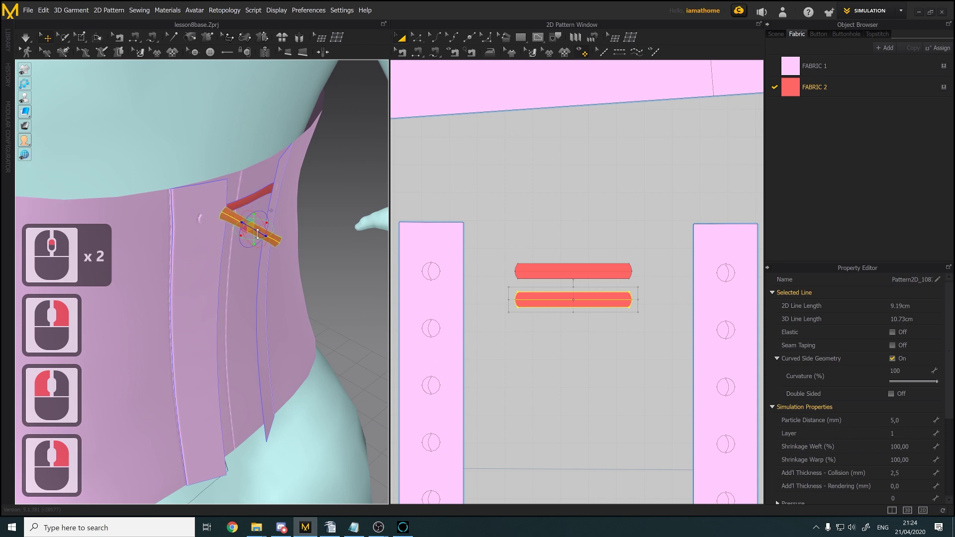
{"action": "middle_click", "coordinate": [245, 226]}
{"action": "middle_click_drag", "start_coordinate": [250, 211], "coordinate": [251, 256]}
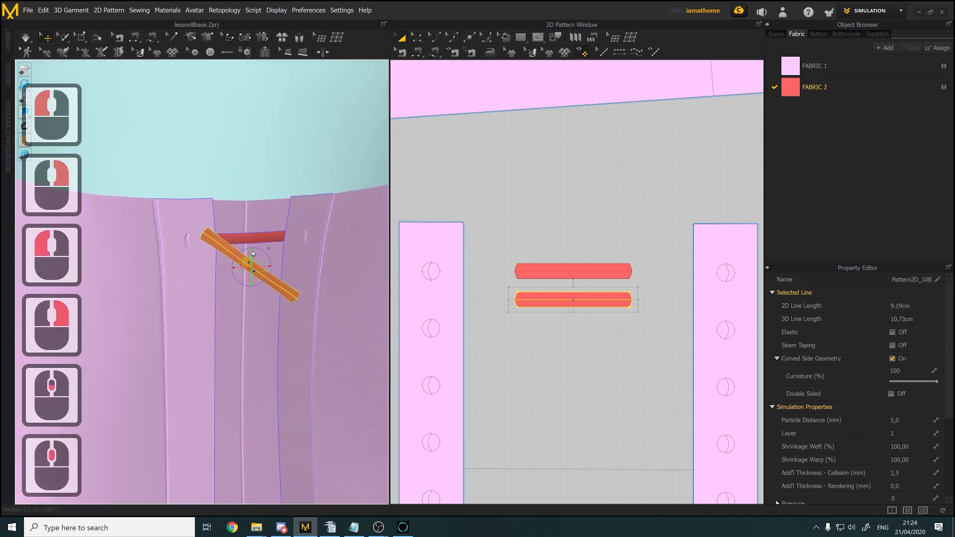
{"action": "scroll", "coordinate": [252, 256], "scroll_direction": "down", "scroll_amount": 3}
{"action": "right_click_drag", "start_coordinate": [251, 256], "coordinate": [241, 256]}
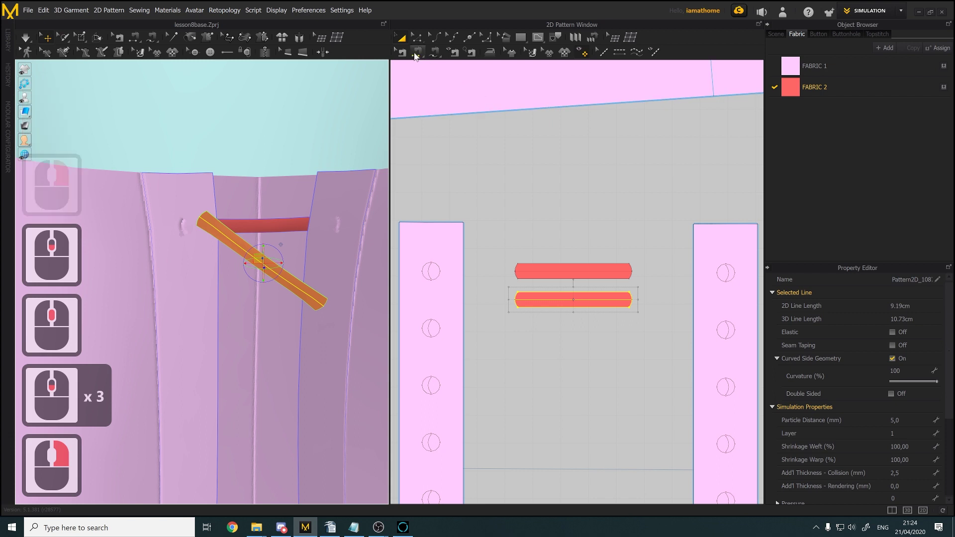
Sew the second lace strip's left end to the top left eyelet and its right end to the second right eyelet
{"action": "left_click", "coordinate": [434, 52]}
{"action": "left_click", "coordinate": [432, 265]}
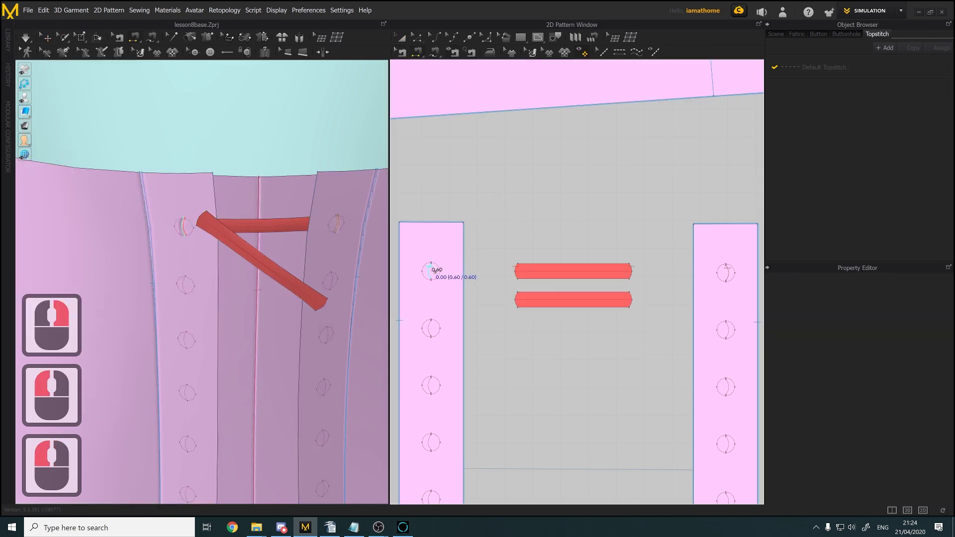
{"action": "left_click", "coordinate": [517, 300]}
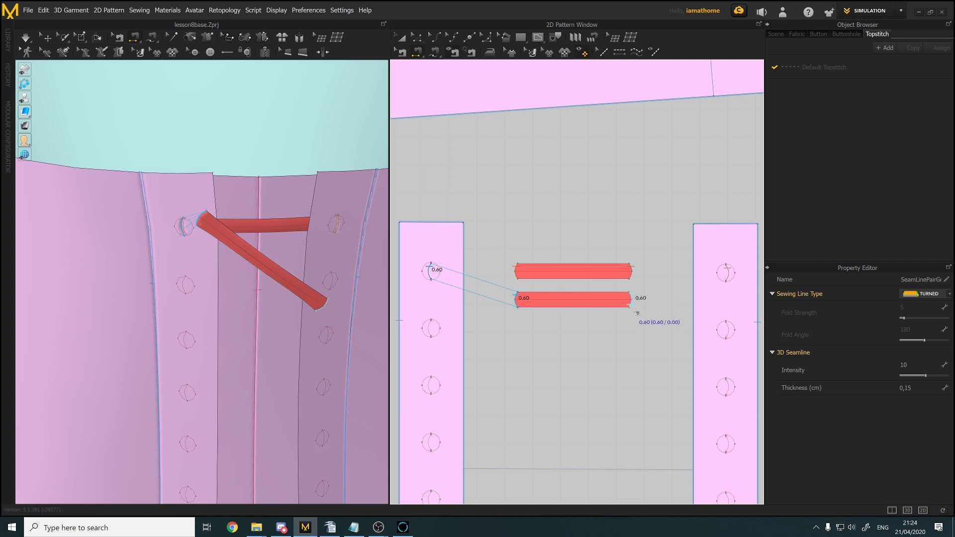
{"action": "left_click", "coordinate": [631, 297]}
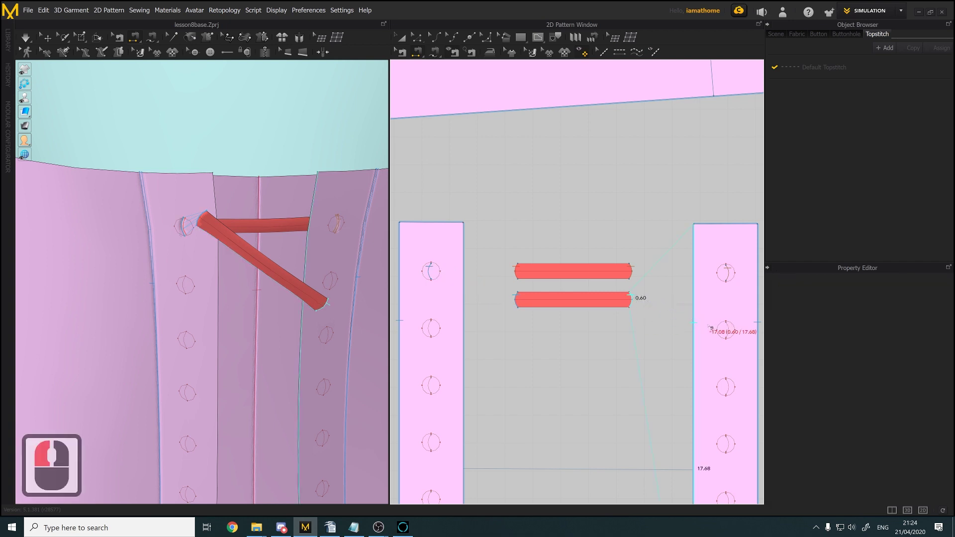
{"action": "left_click", "coordinate": [732, 331]}
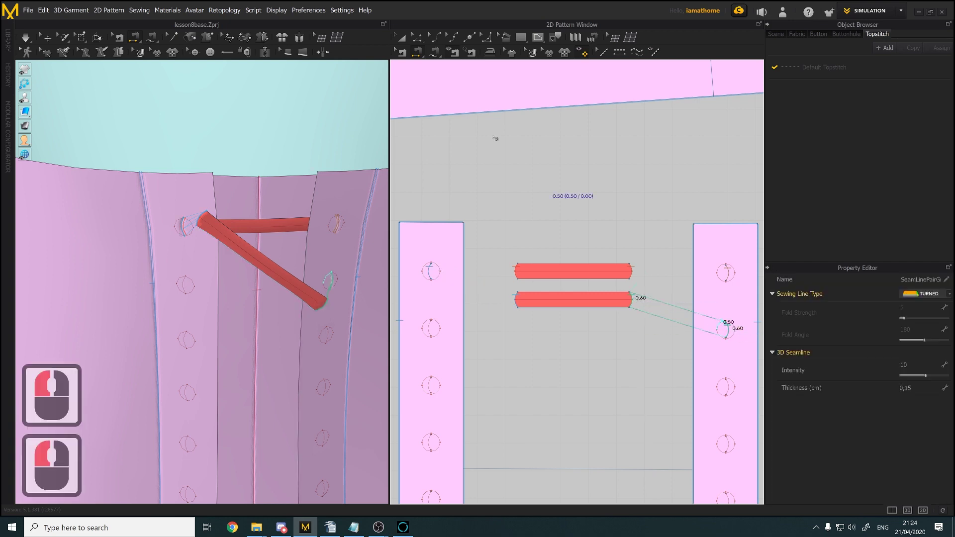
Duplicate the diagonal lace strip just below itself in the pattern and rotate the copy in 3D to cross the first diagonal
{"action": "key", "text": "a"}
{"action": "left_click", "coordinate": [562, 224]}
{"action": "double_click", "coordinate": [576, 295]}
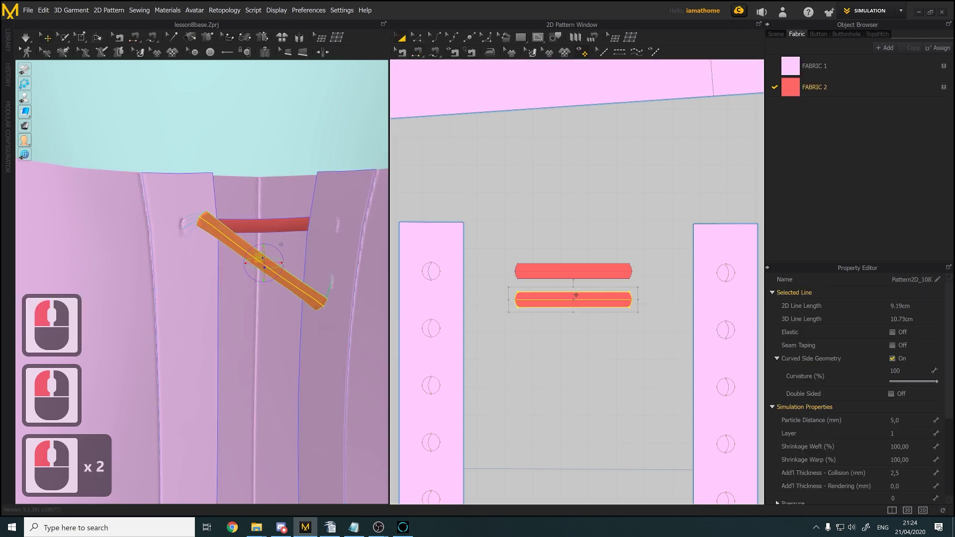
{"action": "key", "text": "ctrl+c"}
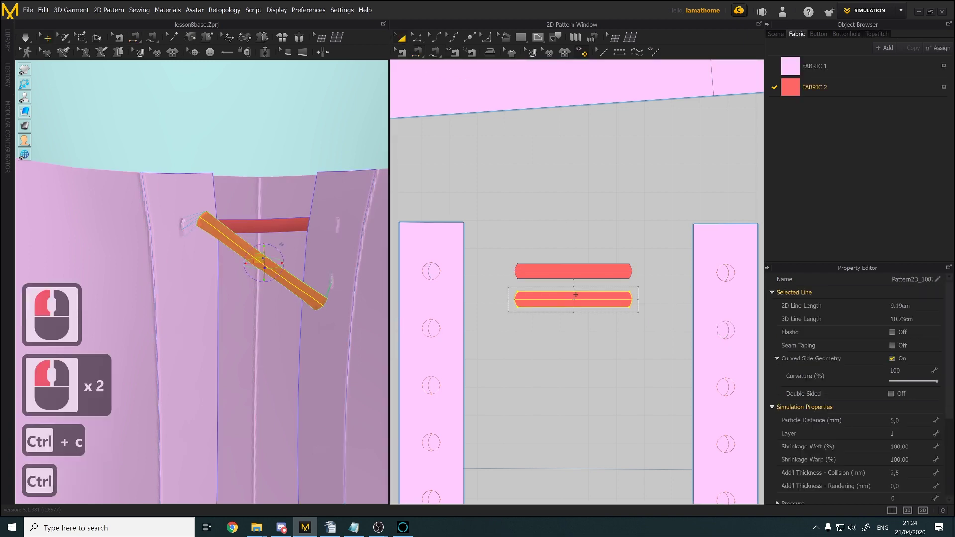
{"action": "key", "text": "ctrl+v"}
{"action": "left_click", "coordinate": [576, 327]}
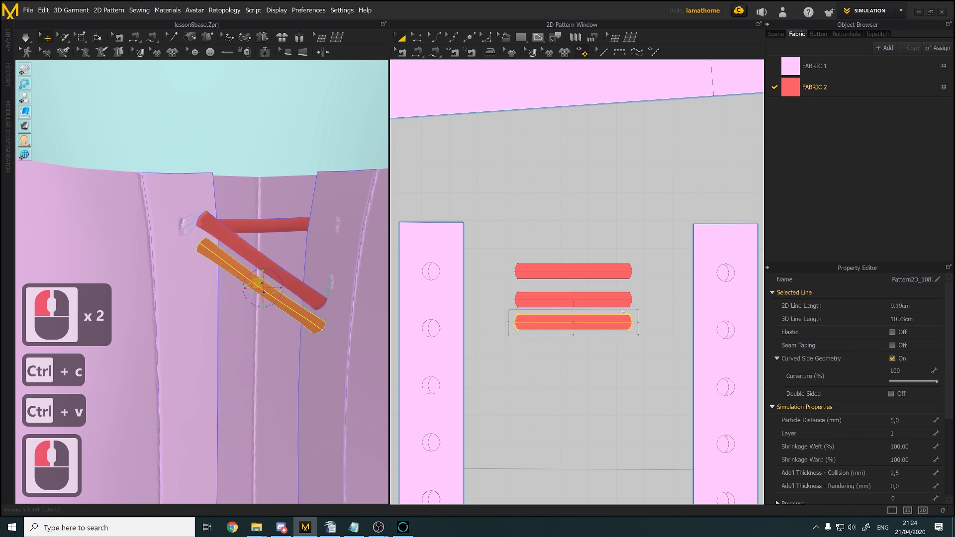
{"action": "left_click_drag", "start_coordinate": [283, 280], "coordinate": [258, 259]}
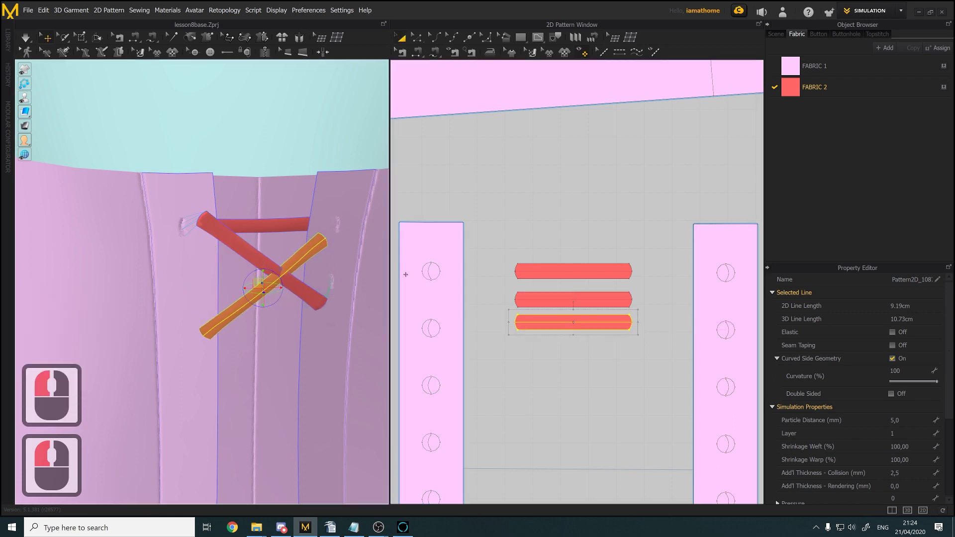
Sew the third lace strip's right end to the top right eyelet and its left end to the second left eyelet
{"action": "left_click", "coordinate": [418, 51]}
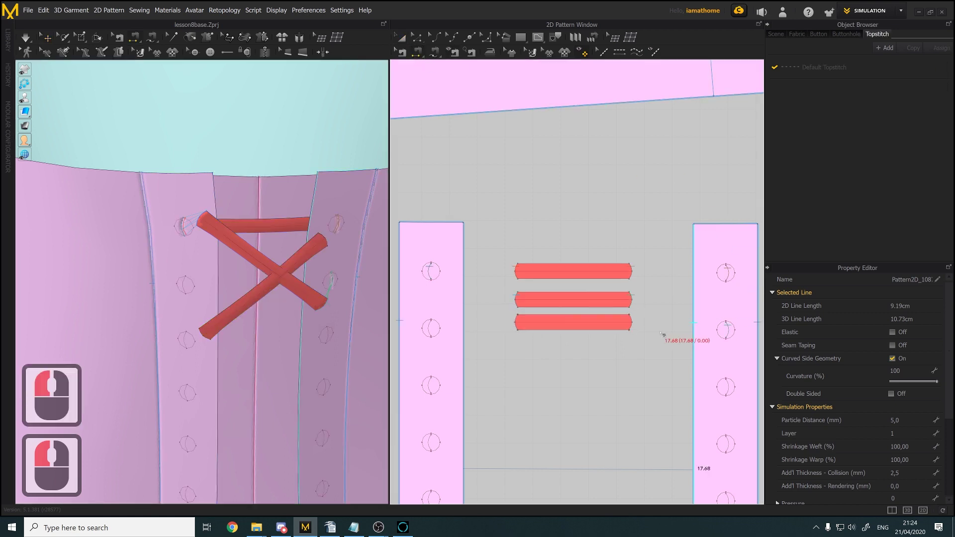
{"action": "left_click", "coordinate": [631, 322]}
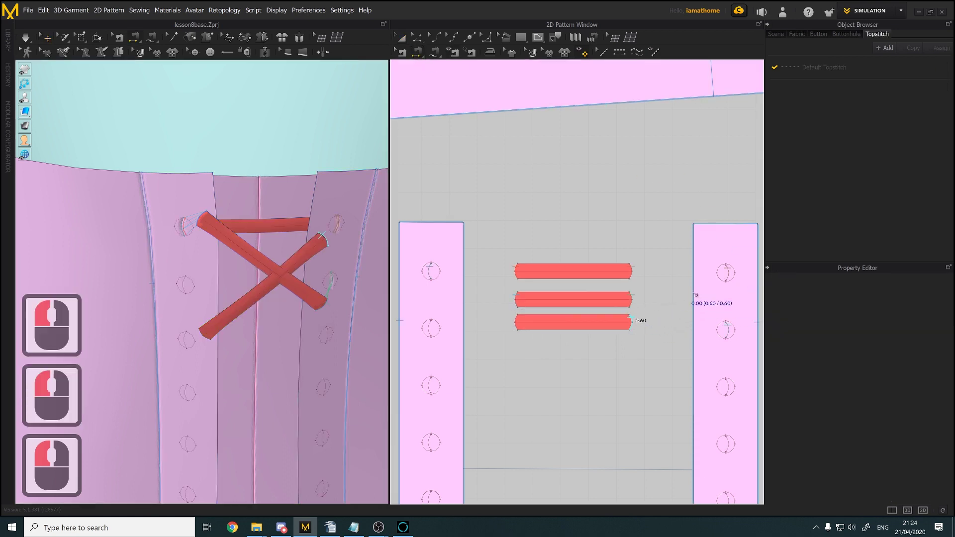
{"action": "left_click", "coordinate": [727, 272]}
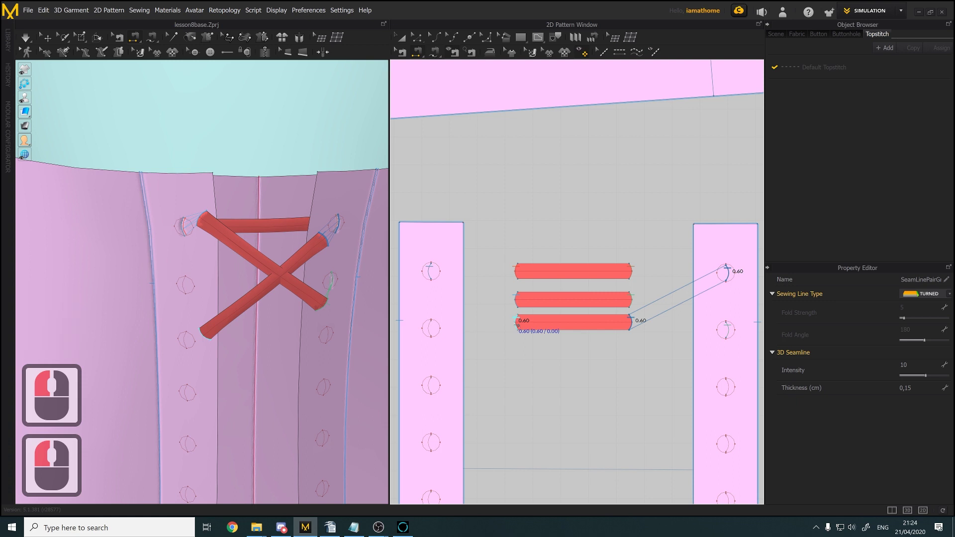
{"action": "left_click", "coordinate": [518, 323]}
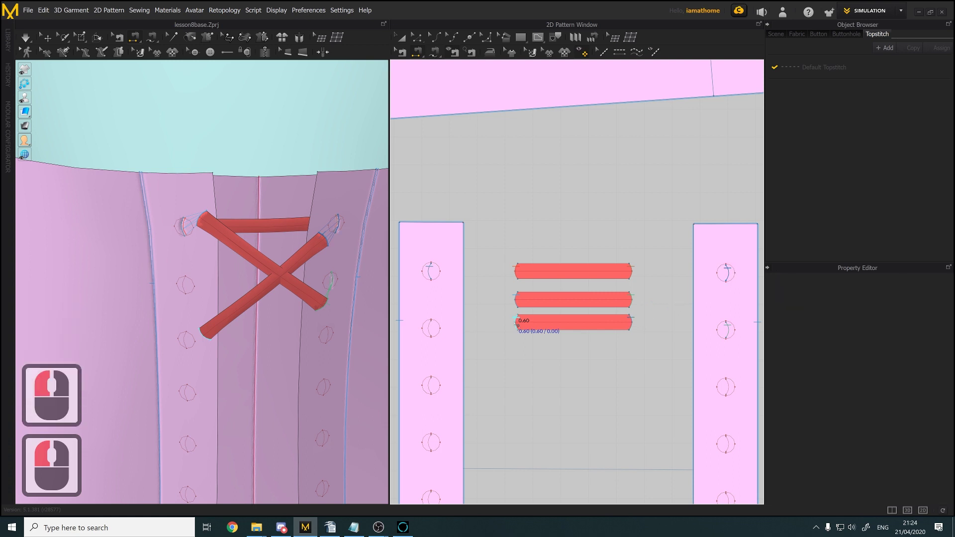
{"action": "left_click", "coordinate": [432, 329]}
{"action": "left_click", "coordinate": [431, 330]}
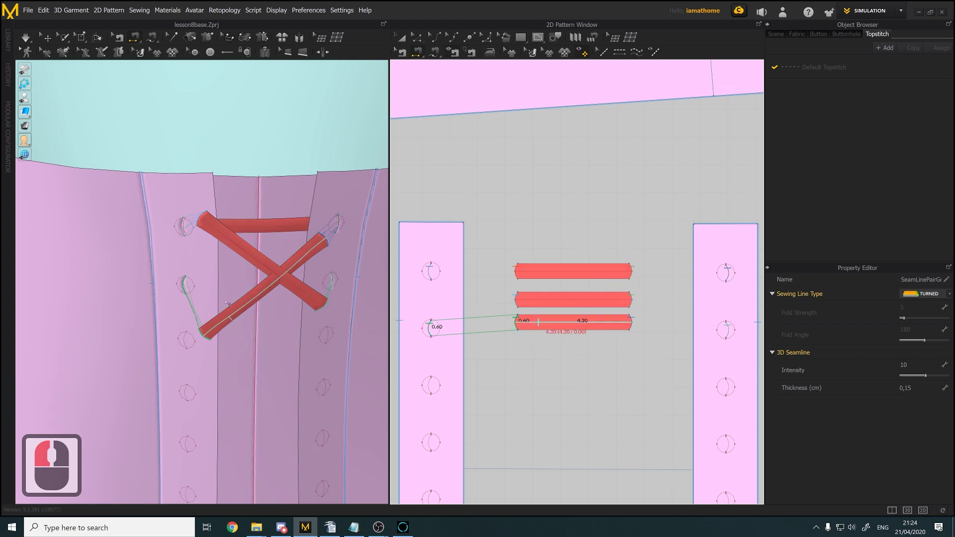
Check the lace seam connections in 3D and start the simulation to pull the crossed strips into the eyelets
{"action": "scroll", "coordinate": [297, 250], "scroll_direction": "down", "scroll_amount": 1}
{"action": "middle_click_drag", "start_coordinate": [297, 251], "coordinate": [290, 256]}
{"action": "right_click_drag", "start_coordinate": [290, 256], "coordinate": [264, 254]}
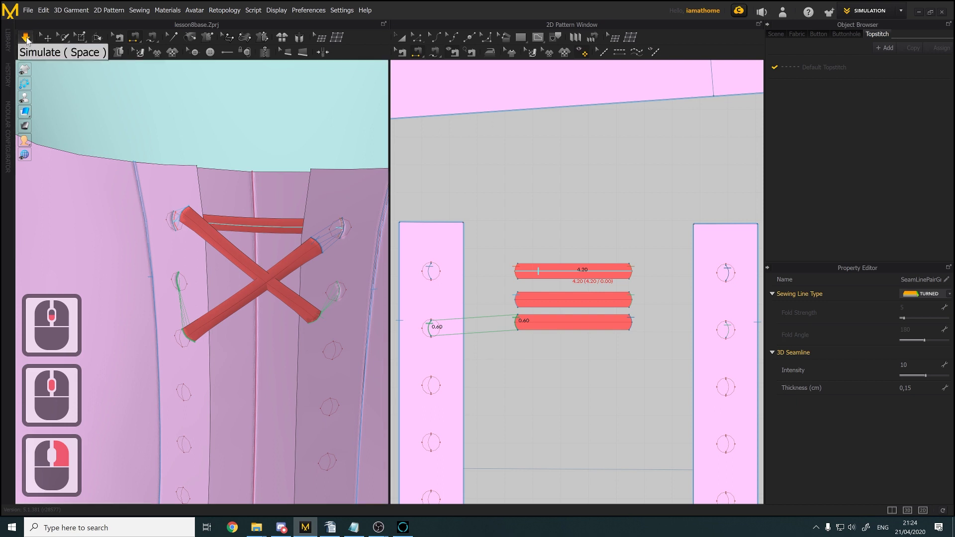
{"action": "left_click", "coordinate": [26, 38]}
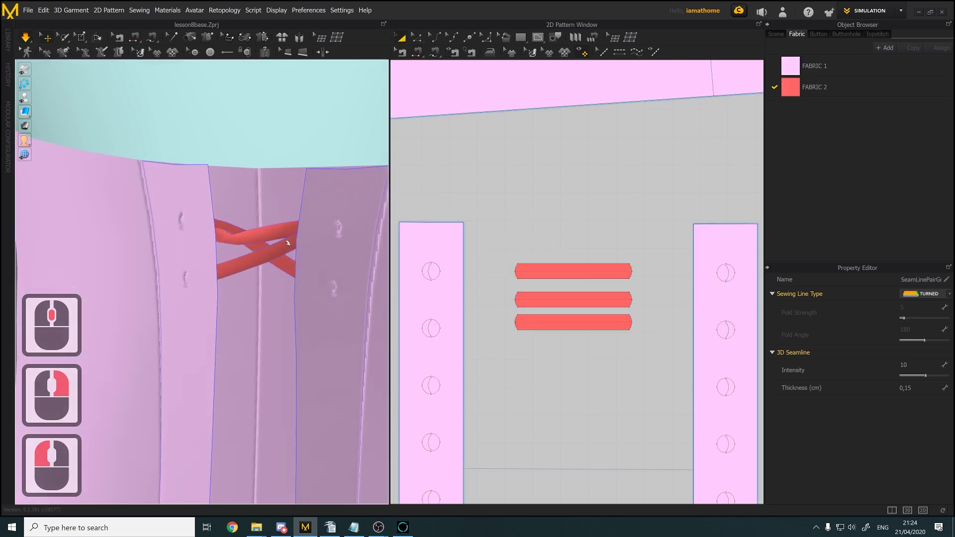
Tug the crossed laces during simulation to separate them, try to untwist the second strip, and stop the simulation
{"action": "left_click_drag", "start_coordinate": [269, 234], "coordinate": [301, 251]}
{"action": "left_click_drag", "start_coordinate": [236, 244], "coordinate": [333, 268]}
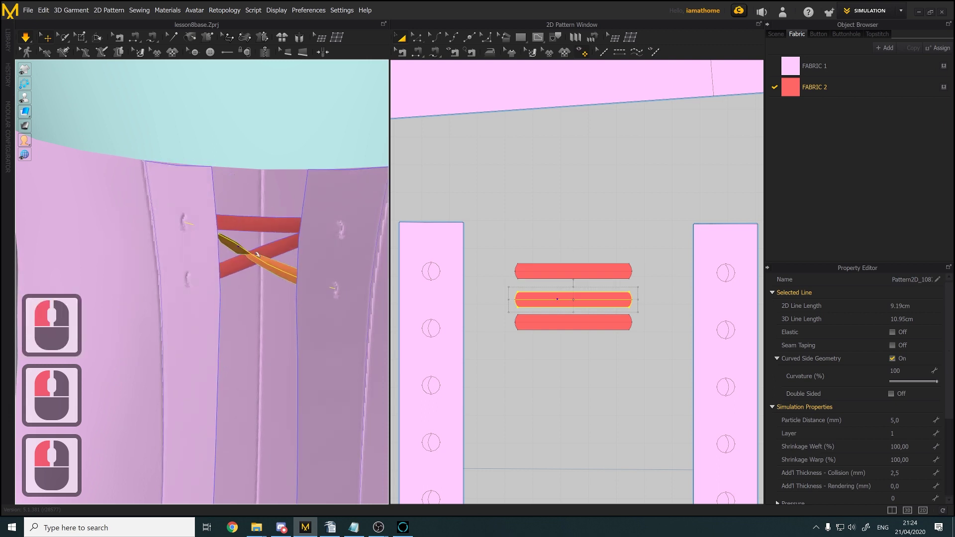
{"action": "left_click", "coordinate": [240, 248]}
{"action": "left_click_drag", "start_coordinate": [239, 248], "coordinate": [297, 255]}
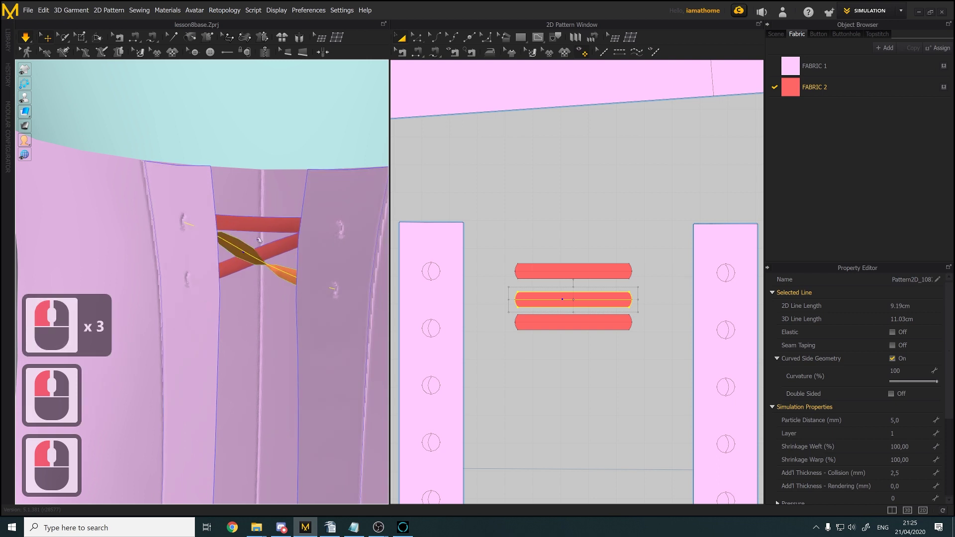
{"action": "left_click", "coordinate": [248, 258]}
{"action": "key", "text": "n"}
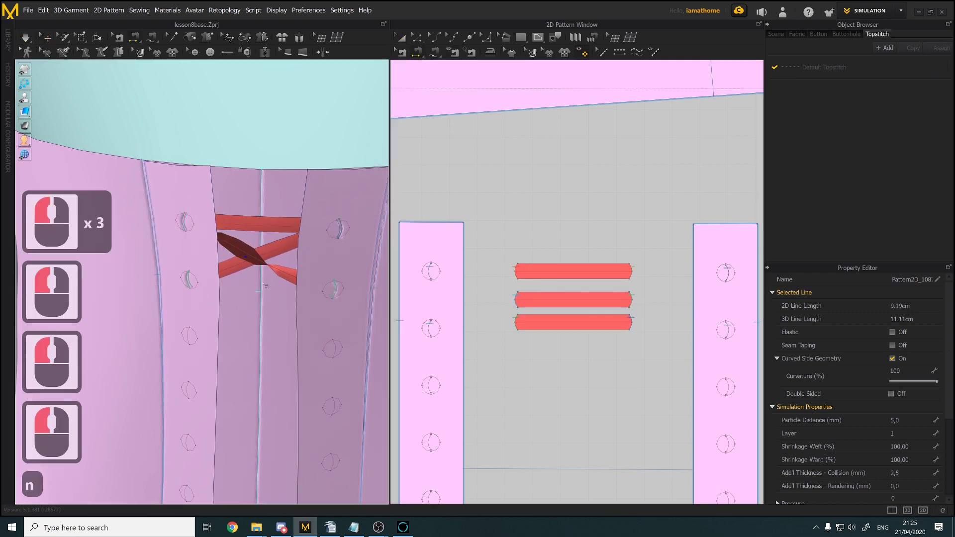
Select the twisted second lace strip in 3D and move it outward, away from the corset back and the other laces
{"action": "right_click_drag", "start_coordinate": [250, 258], "coordinate": [275, 274]}
{"action": "left_click", "coordinate": [274, 274]}
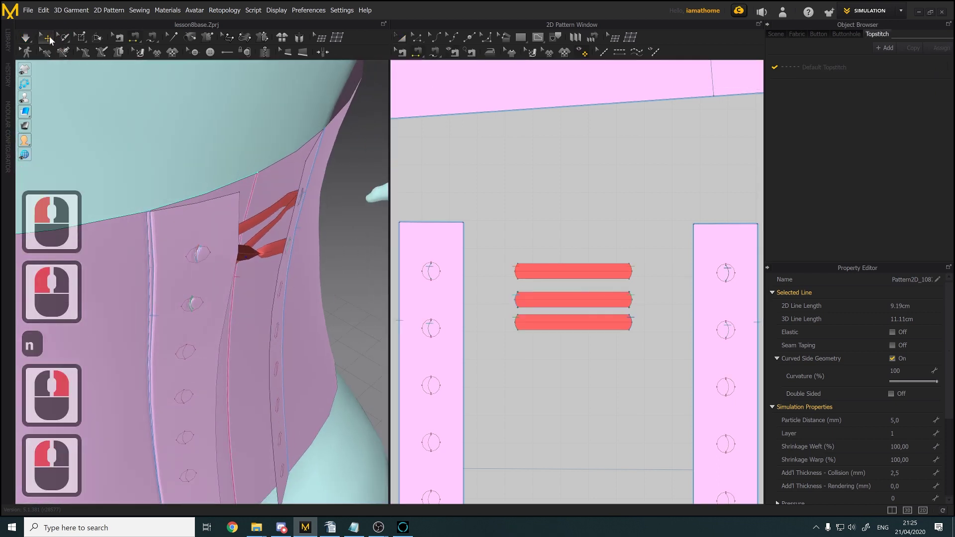
{"action": "double_click", "coordinate": [263, 257]}
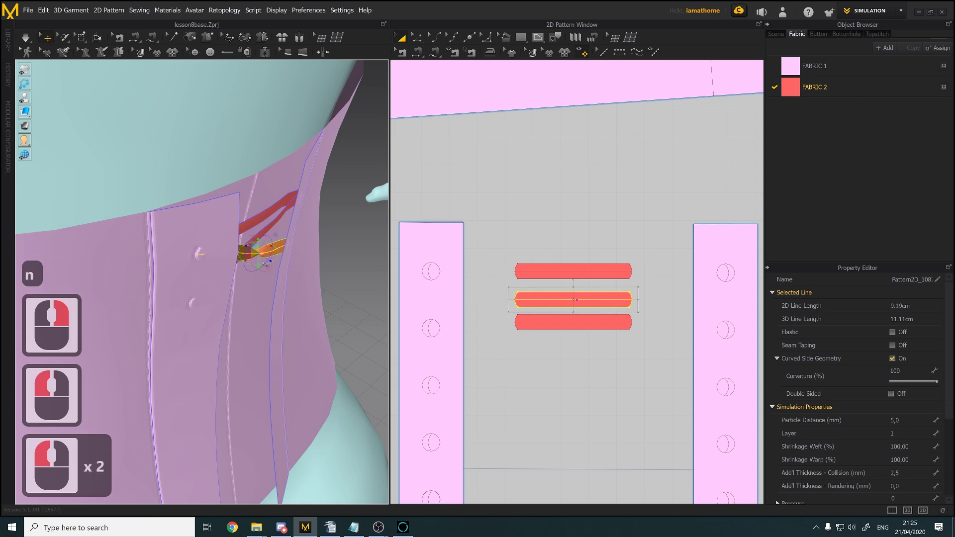
{"action": "left_click_drag", "start_coordinate": [267, 259], "coordinate": [299, 280]}
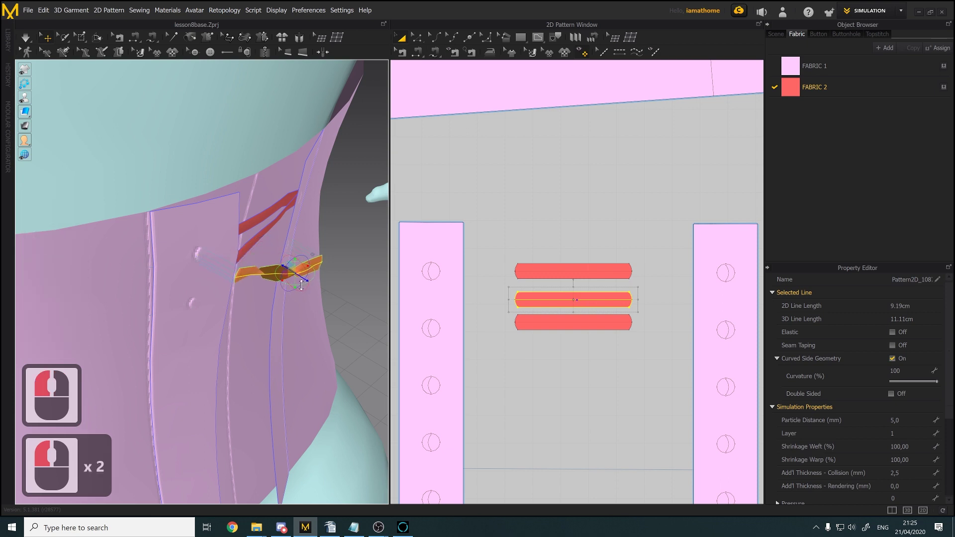
Inspect the sewing line on the left end of the second lace strip
{"action": "right_click_drag", "start_coordinate": [334, 292], "coordinate": [319, 308]}
{"action": "left_click", "coordinate": [401, 54]}
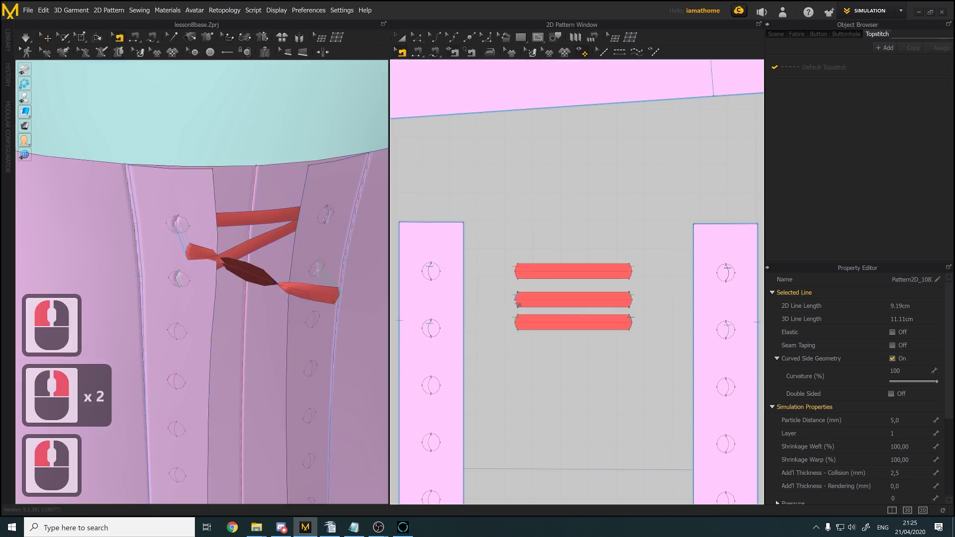
{"action": "scroll", "coordinate": [518, 305], "scroll_direction": "up", "scroll_amount": 2}
{"action": "left_click", "coordinate": [518, 304]}
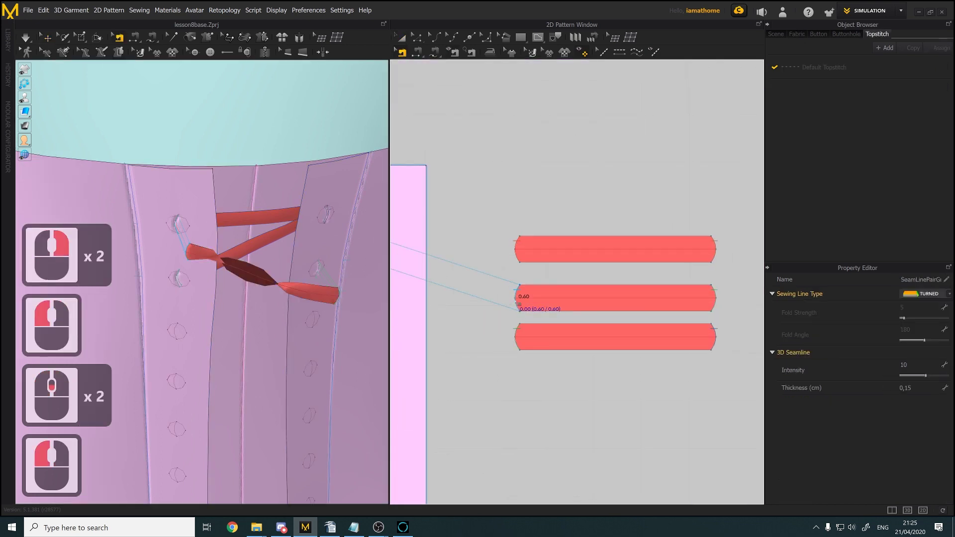
Simulate and tug the twisted second lace strip downward to try to untwist it, and stop the simulation
{"action": "key", "text": "space"}
{"action": "left_click_drag", "start_coordinate": [278, 260], "coordinate": [342, 320]}
{"action": "left_click_drag", "start_coordinate": [265, 256], "coordinate": [363, 321]}
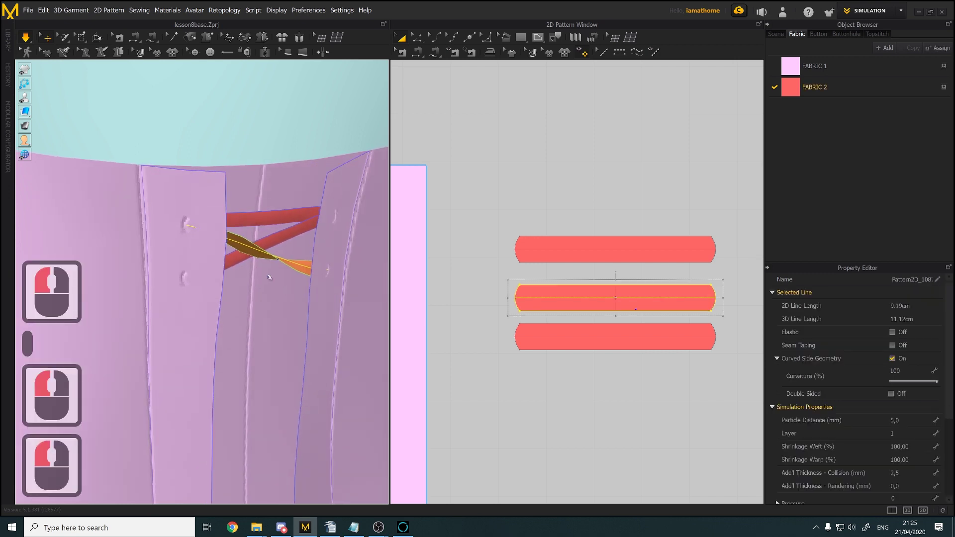
{"action": "left_click_drag", "start_coordinate": [276, 260], "coordinate": [298, 325]}
{"action": "key", "text": "space"}
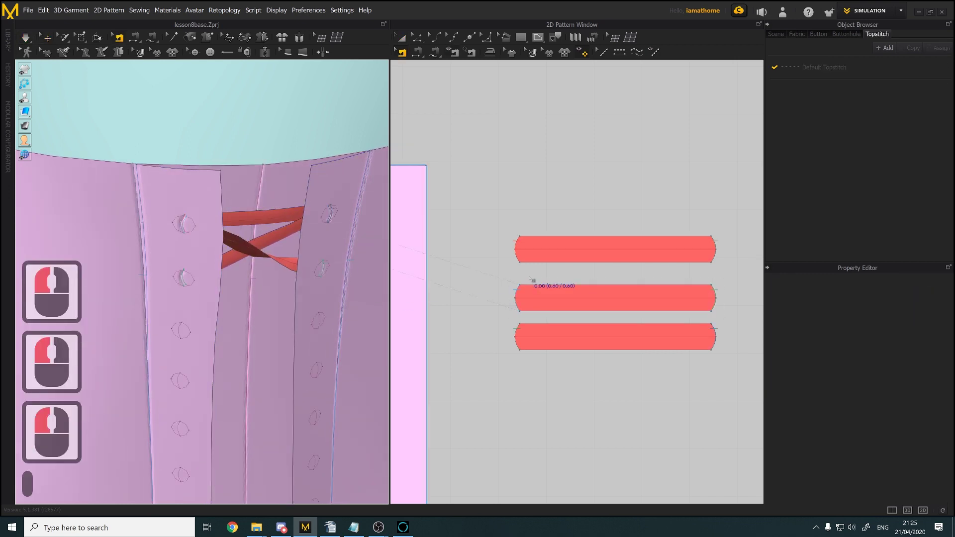
Select the twisted second lace strip near its lower end in 3D, simulate to flatten it, and stop the simulation
{"action": "scroll", "coordinate": [604, 283], "scroll_direction": "down", "scroll_amount": 2}
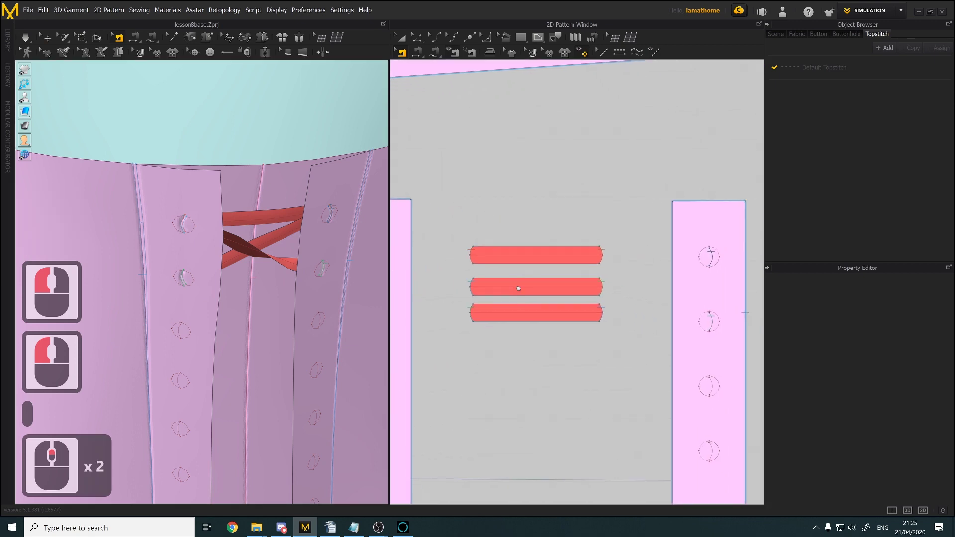
{"action": "middle_click_drag", "start_coordinate": [422, 251], "coordinate": [439, 252]}
{"action": "left_click", "coordinate": [402, 39]}
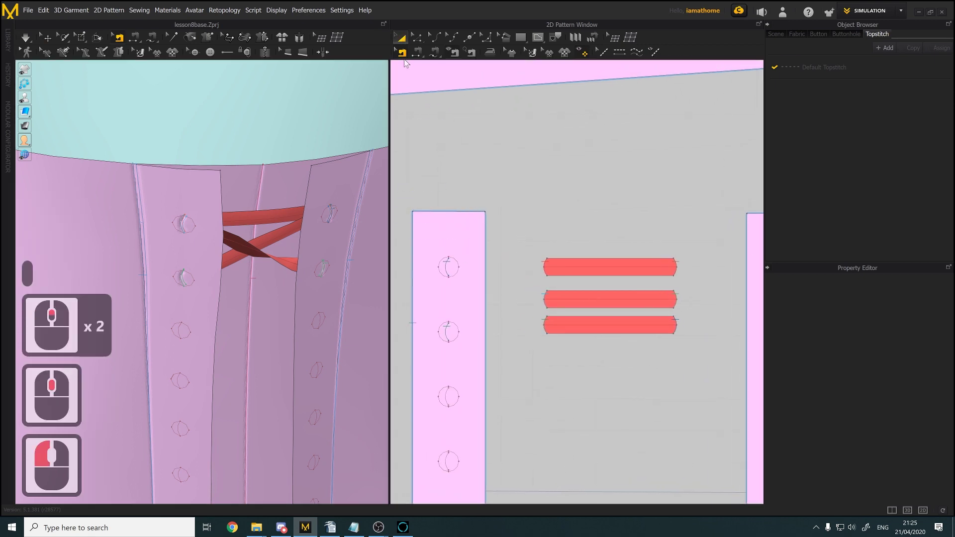
{"action": "left_click", "coordinate": [253, 256]}
{"action": "right_click_drag", "start_coordinate": [287, 270], "coordinate": [292, 267]}
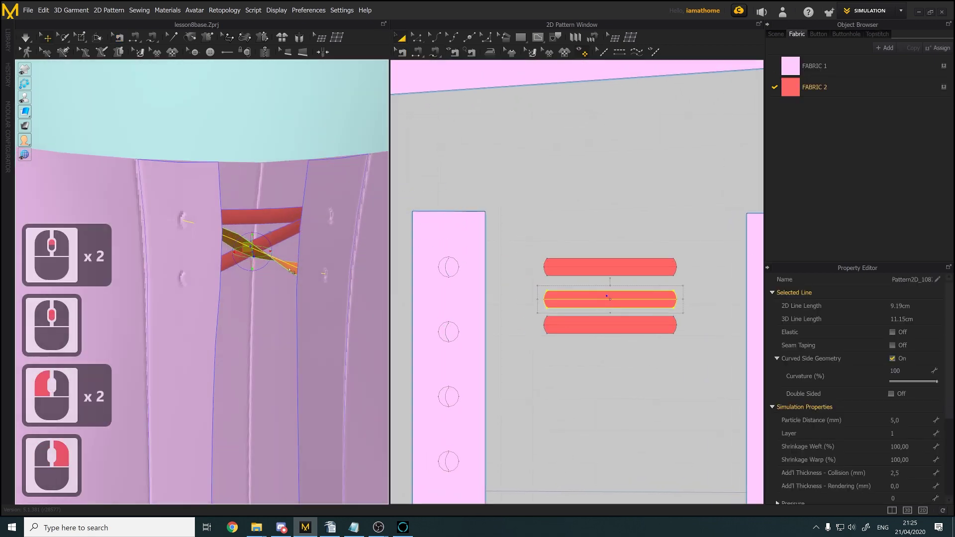
{"action": "right_click", "coordinate": [290, 269]}
{"action": "left_click", "coordinate": [344, 321]}
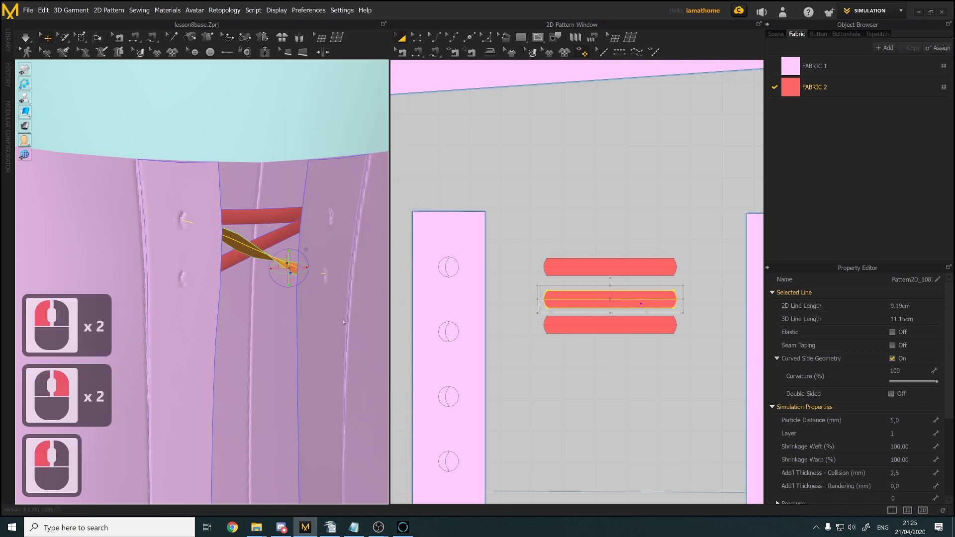
{"action": "key", "text": "space"}
{"action": "right_click_drag", "start_coordinate": [313, 340], "coordinate": [305, 337]}
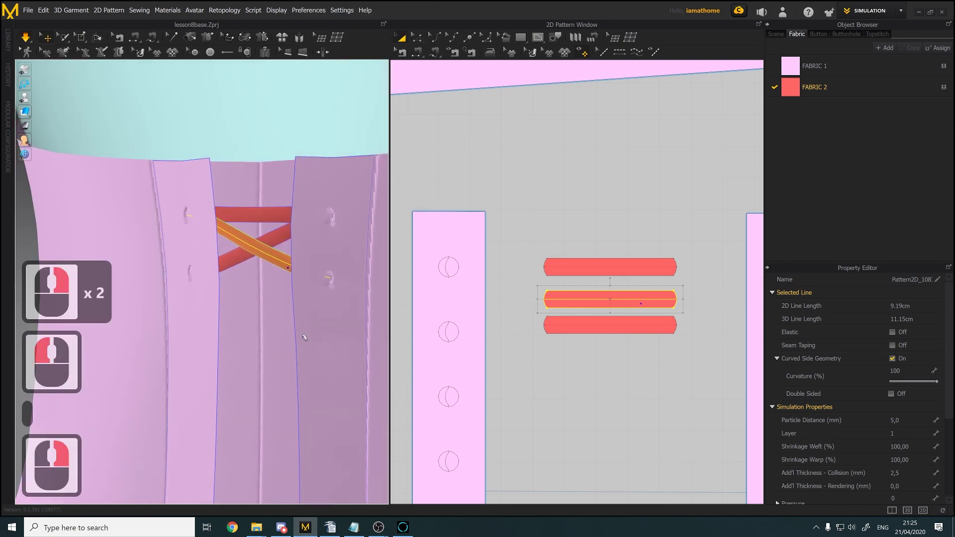
{"action": "key", "text": "space"}
Check the eyelet strip's layer and set the simulation layer of the two crossed lace strips to 3
{"action": "middle_click_drag", "start_coordinate": [329, 346], "coordinate": [332, 373]}
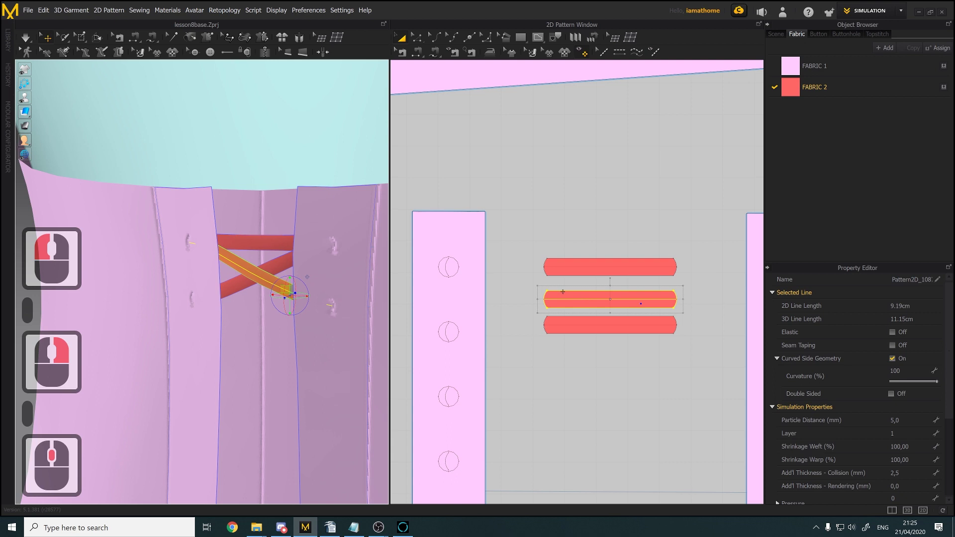
{"action": "scroll", "coordinate": [562, 291], "scroll_direction": "up", "scroll_amount": 3}
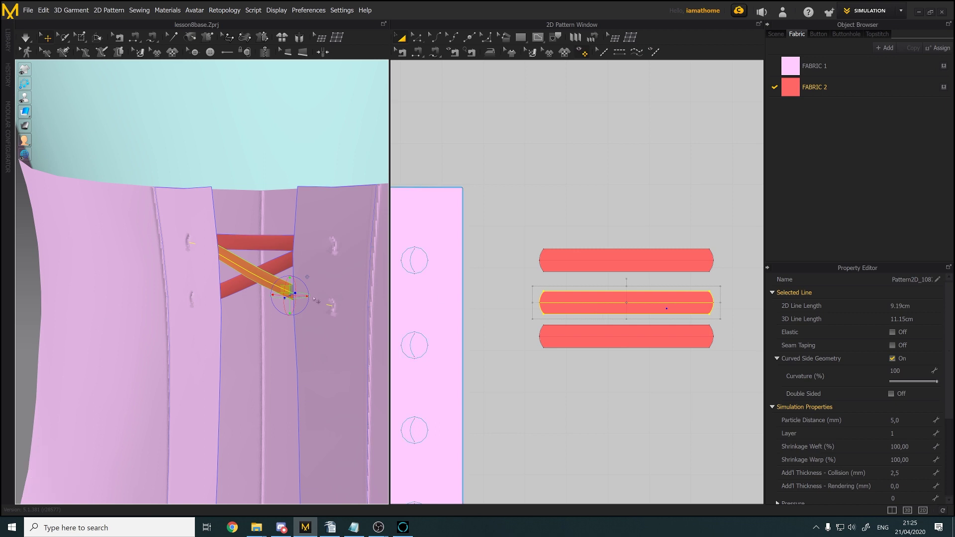
{"action": "left_click", "coordinate": [616, 297]}
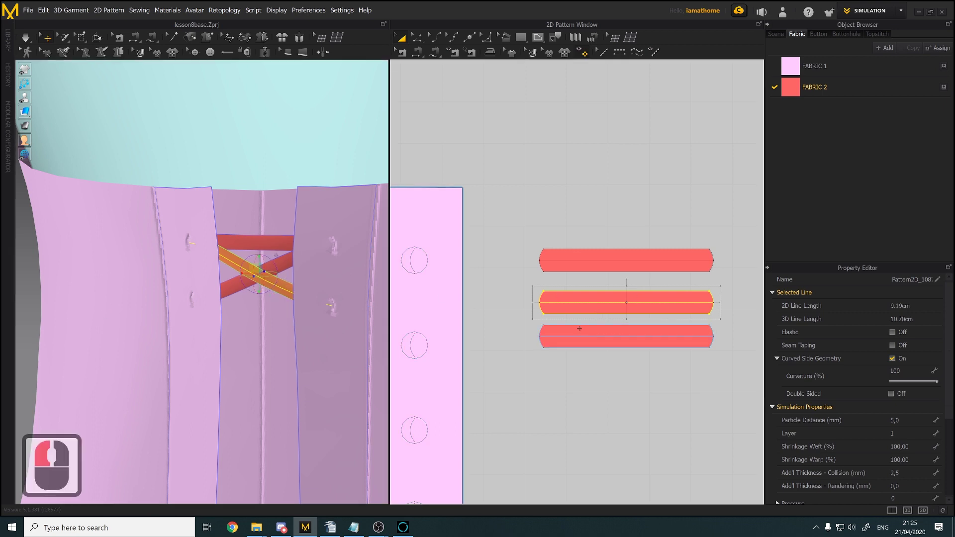
{"action": "left_click", "coordinate": [572, 327], "text": "shift"}
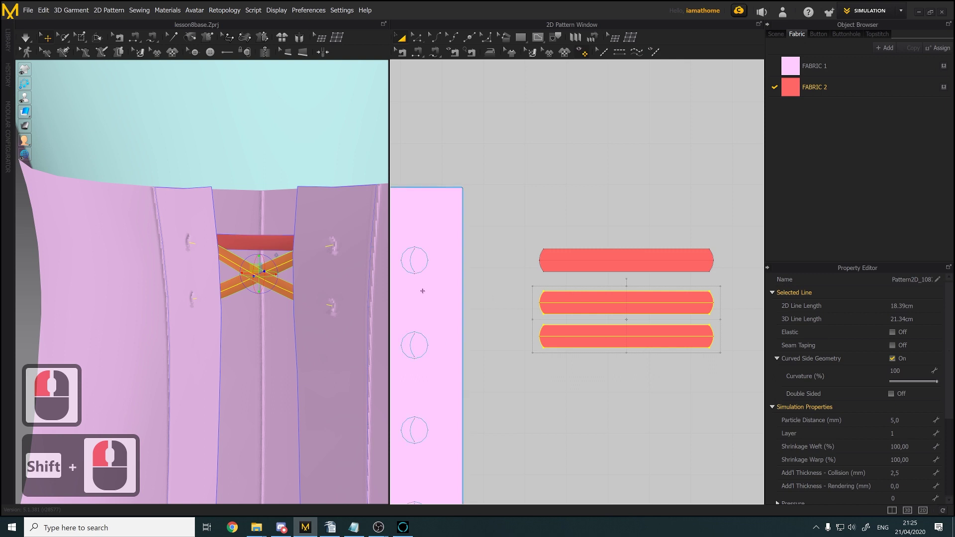
{"action": "left_click", "coordinate": [353, 272]}
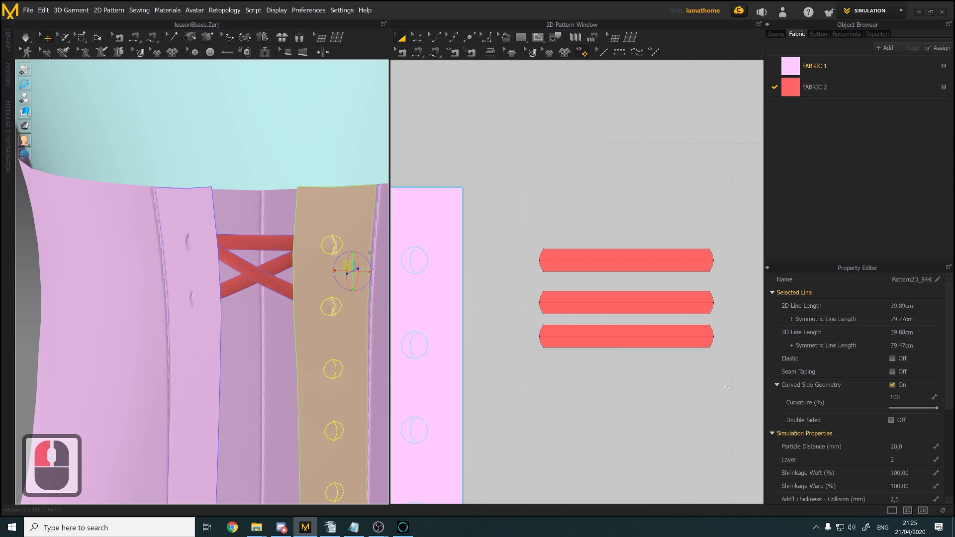
{"action": "left_click", "coordinate": [662, 330]}
{"action": "left_click", "coordinate": [629, 298], "text": "shift"}
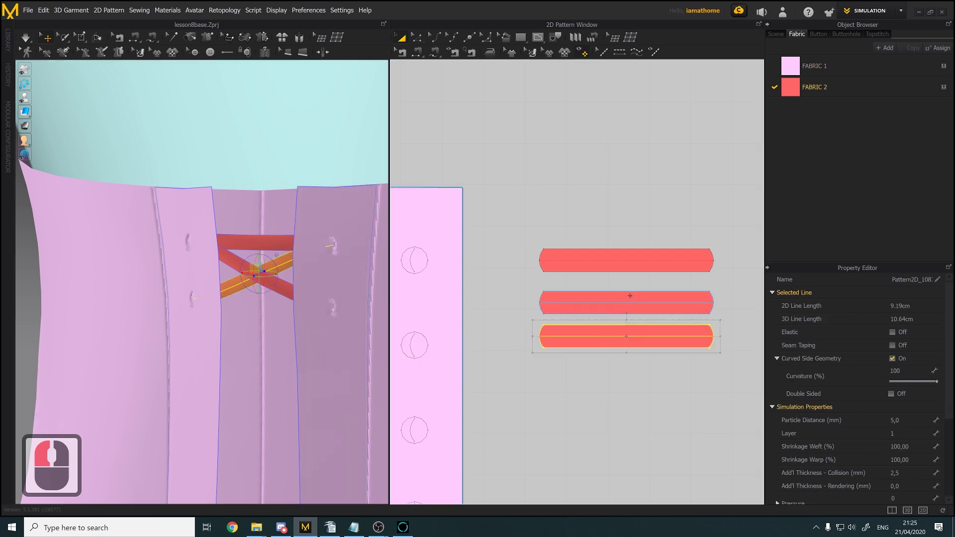
{"action": "left_click", "coordinate": [906, 434]}
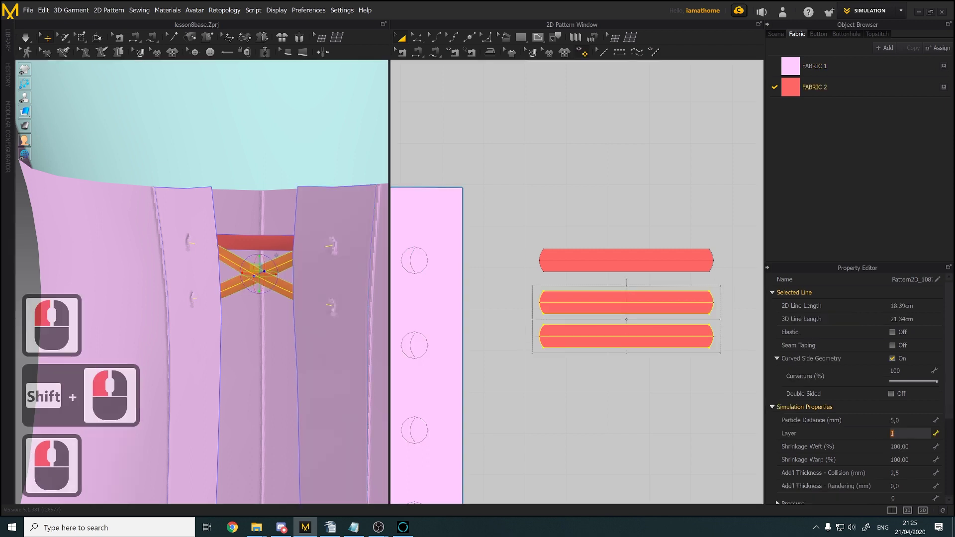
{"action": "type", "text": "3"}
{"action": "key", "text": "Return"}
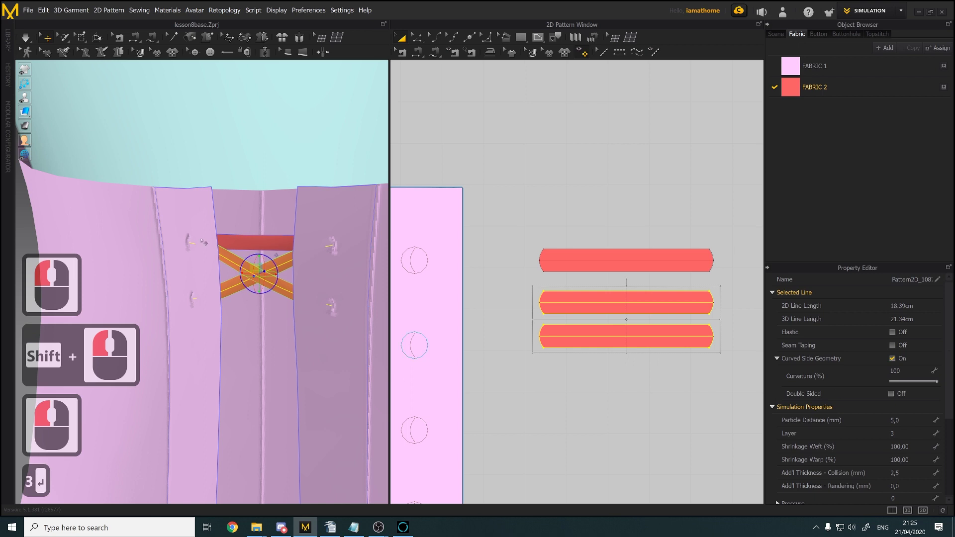
Simulate to bring the crossed laces out over the eyelet strips, inspect the result around the back, and stop the simulation
{"action": "left_click", "coordinate": [26, 37]}
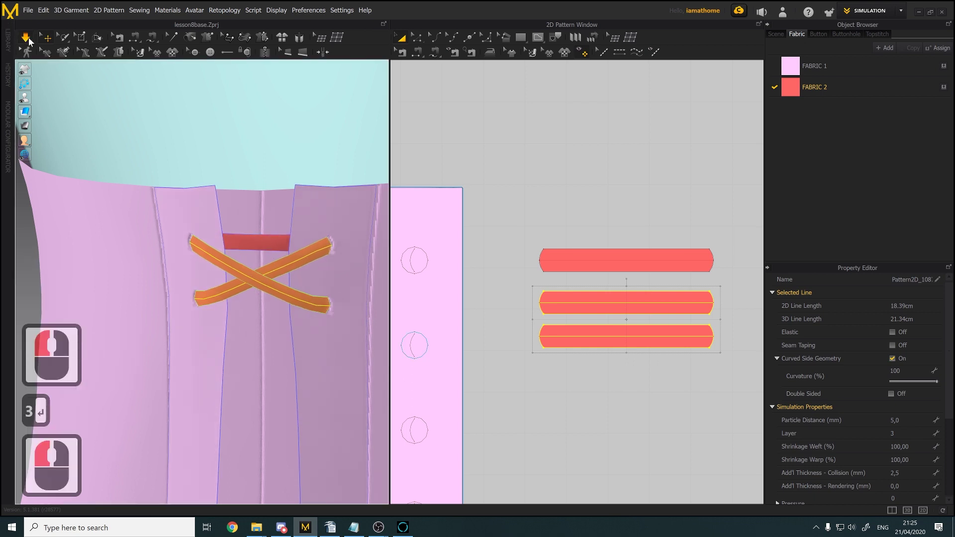
{"action": "scroll", "coordinate": [238, 312], "scroll_direction": "up", "scroll_amount": 3}
{"action": "right_click_drag", "start_coordinate": [239, 311], "coordinate": [251, 325]}
{"action": "scroll", "coordinate": [250, 326], "scroll_direction": "up", "scroll_amount": 1}
{"action": "middle_click_drag", "start_coordinate": [251, 325], "coordinate": [254, 277]}
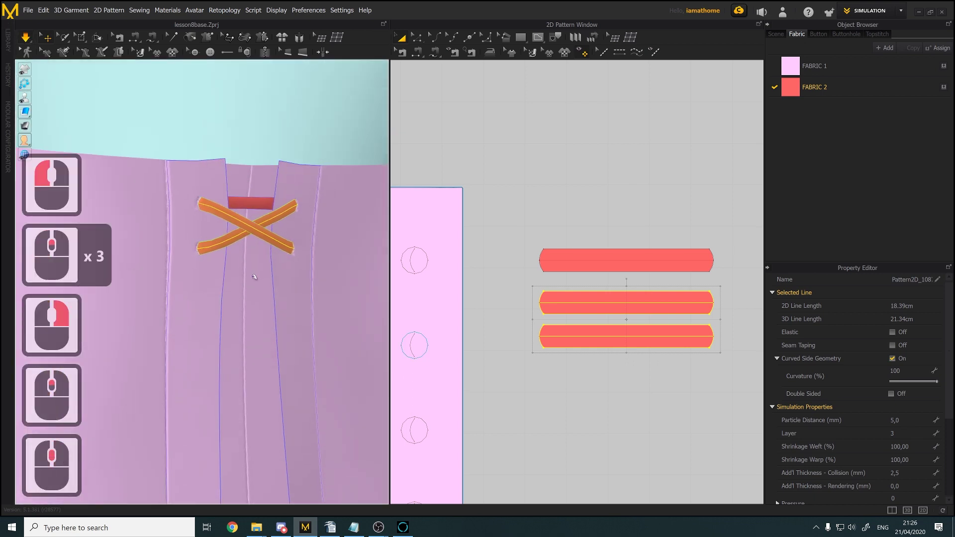
{"action": "scroll", "coordinate": [254, 277], "scroll_direction": "up", "scroll_amount": 5}
{"action": "right_click_drag", "start_coordinate": [244, 281], "coordinate": [232, 275]}
{"action": "scroll", "coordinate": [240, 277], "scroll_direction": "down", "scroll_amount": 2}
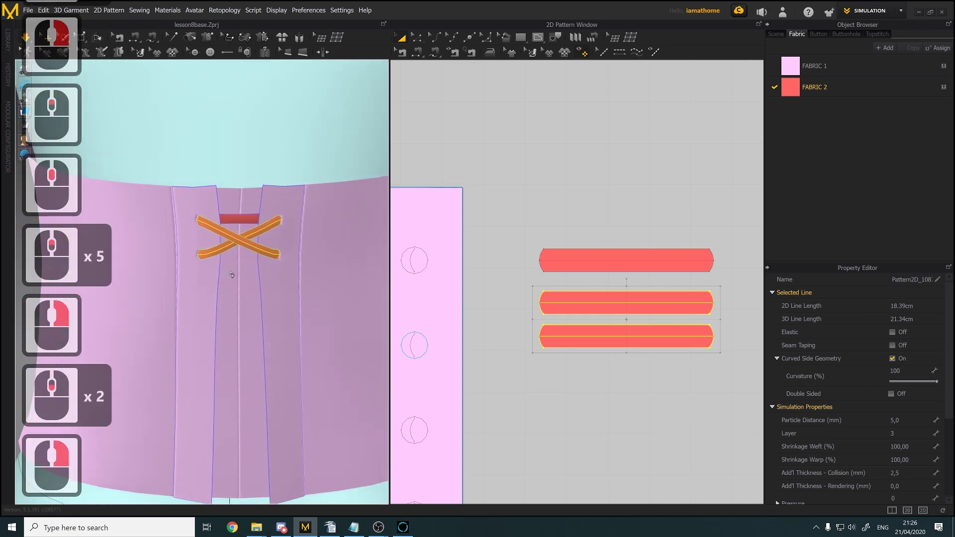
{"action": "left_click", "coordinate": [26, 39]}
{"action": "scroll", "coordinate": [202, 286], "scroll_direction": "down", "scroll_amount": 3}
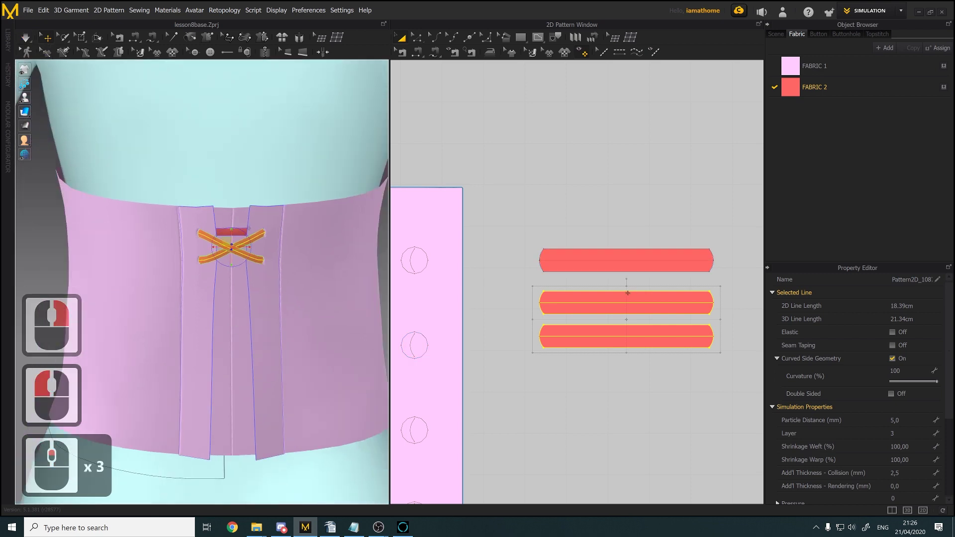
Duplicate the two crossed lace strips and place the copies directly below the originals in the 2D pattern
{"action": "scroll", "coordinate": [628, 293], "scroll_direction": "down", "scroll_amount": 3}
{"action": "left_click", "coordinate": [628, 293]}
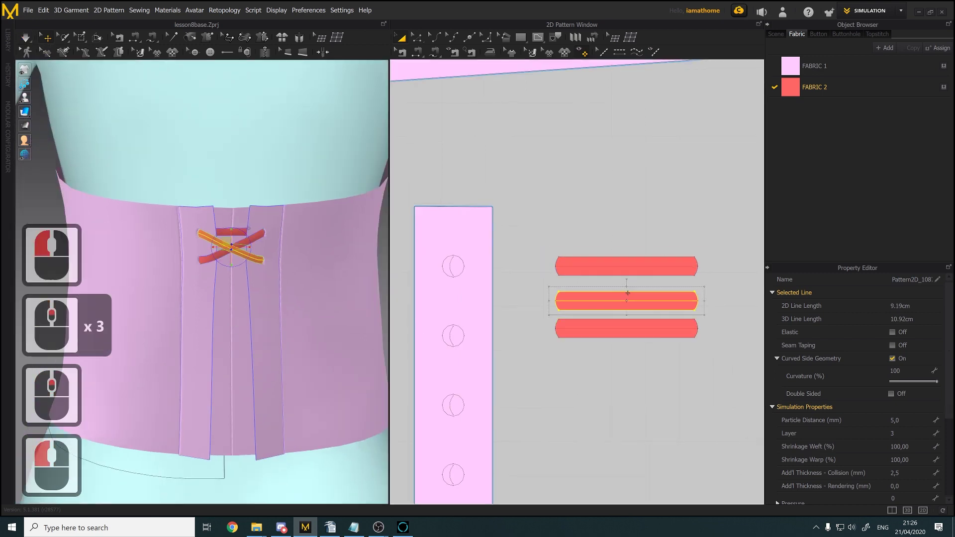
{"action": "left_click", "coordinate": [635, 323], "text": "shift"}
{"action": "key", "text": "ctrl+c"}
{"action": "key", "text": "ctrl+v"}
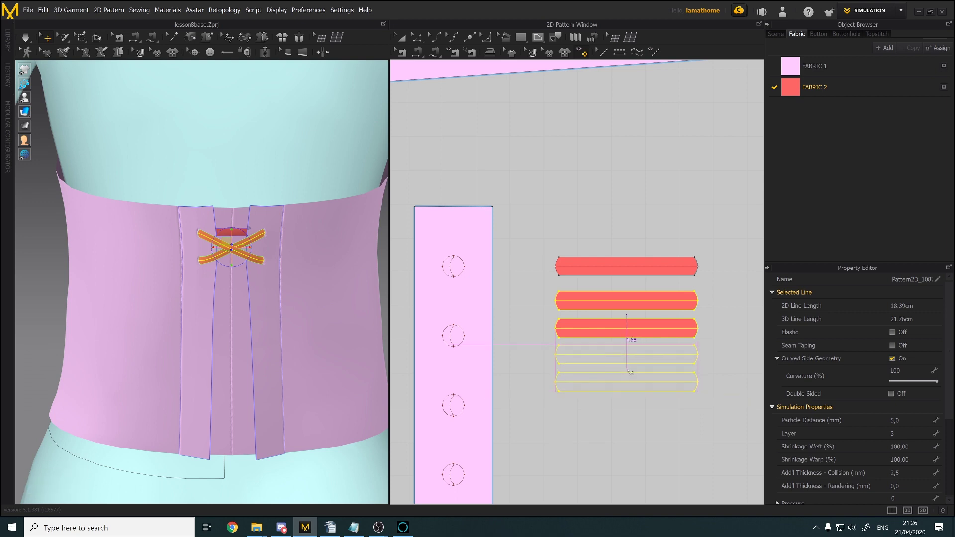
{"action": "left_click", "coordinate": [629, 372]}
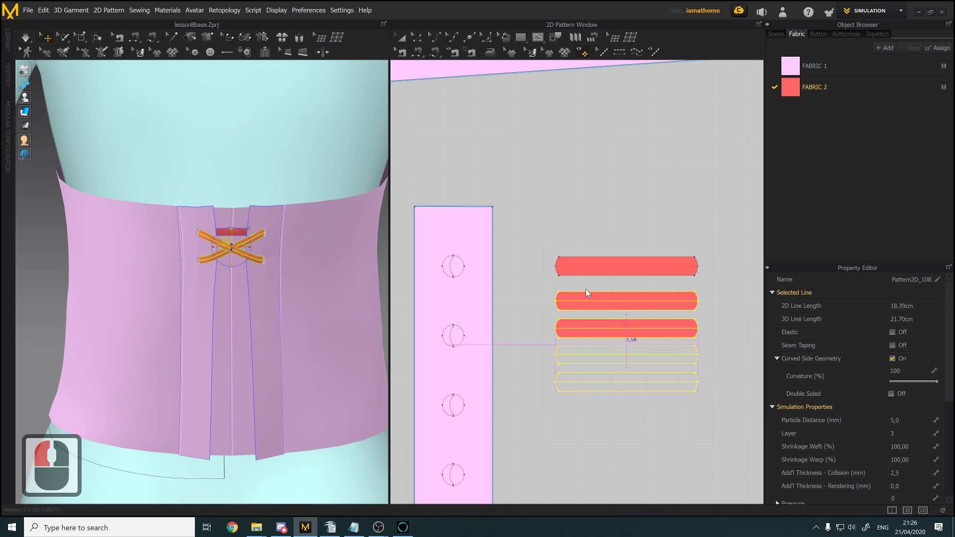
{"action": "scroll", "coordinate": [647, 308], "scroll_direction": "up", "scroll_amount": 2}
{"action": "middle_click_drag", "start_coordinate": [651, 307], "coordinate": [651, 271]}
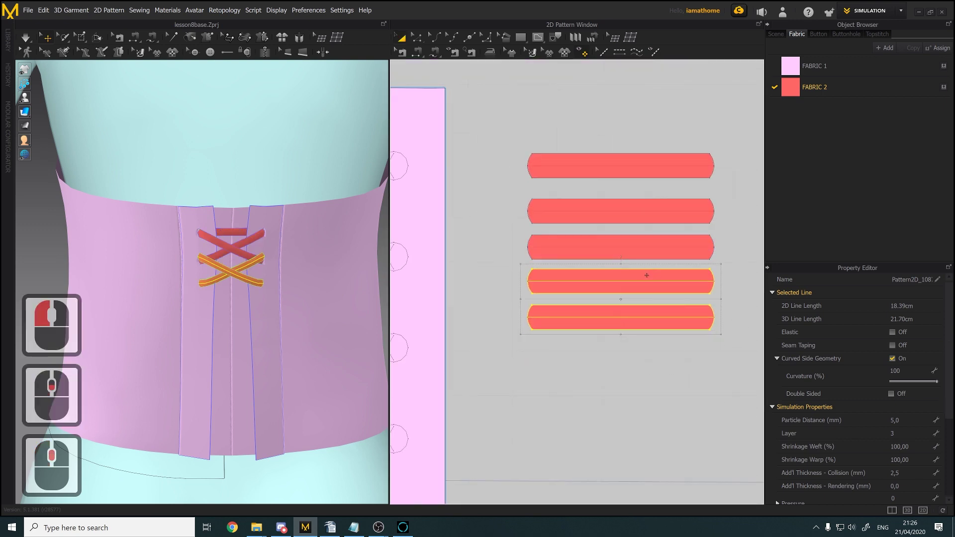
{"action": "left_click_drag", "start_coordinate": [647, 275], "coordinate": [646, 284]}
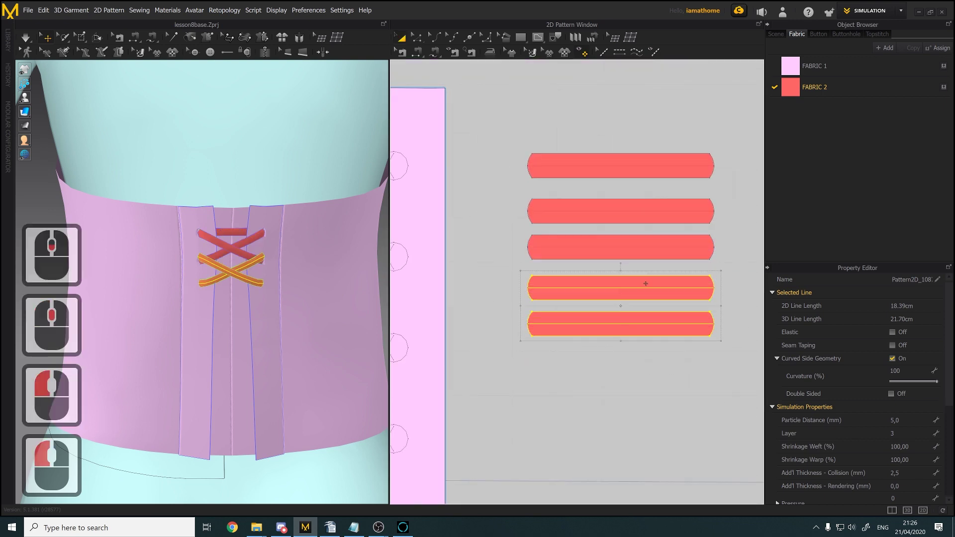
Move the copied lace cross down in 3D so it sits just below the first cross
{"action": "scroll", "coordinate": [214, 277], "scroll_direction": "down", "scroll_amount": 2}
{"action": "middle_click_drag", "start_coordinate": [214, 278], "coordinate": [218, 280]}
{"action": "right_click_drag", "start_coordinate": [218, 279], "coordinate": [256, 273]}
{"action": "scroll", "coordinate": [256, 272], "scroll_direction": "down", "scroll_amount": 3}
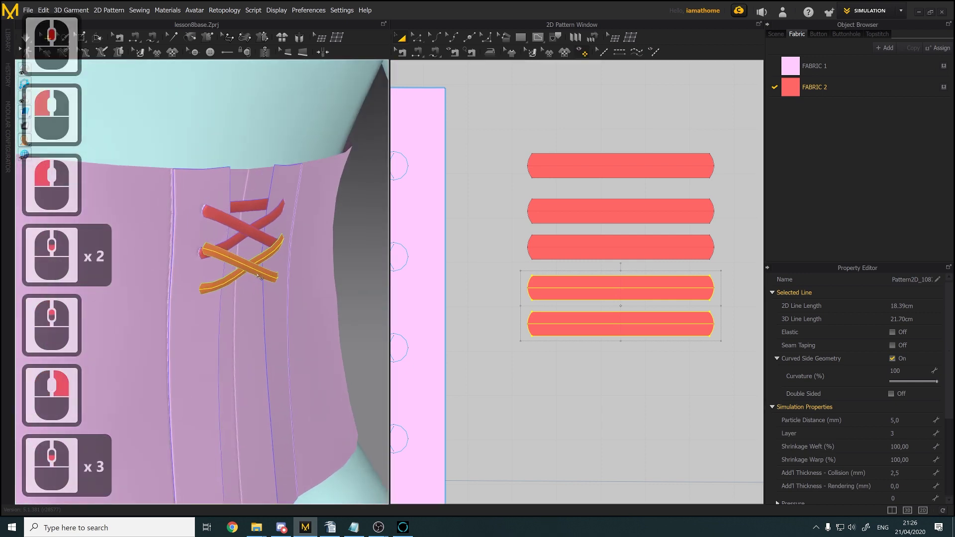
{"action": "left_click", "coordinate": [259, 274]}
{"action": "scroll", "coordinate": [280, 261], "scroll_direction": "down", "scroll_amount": 6}
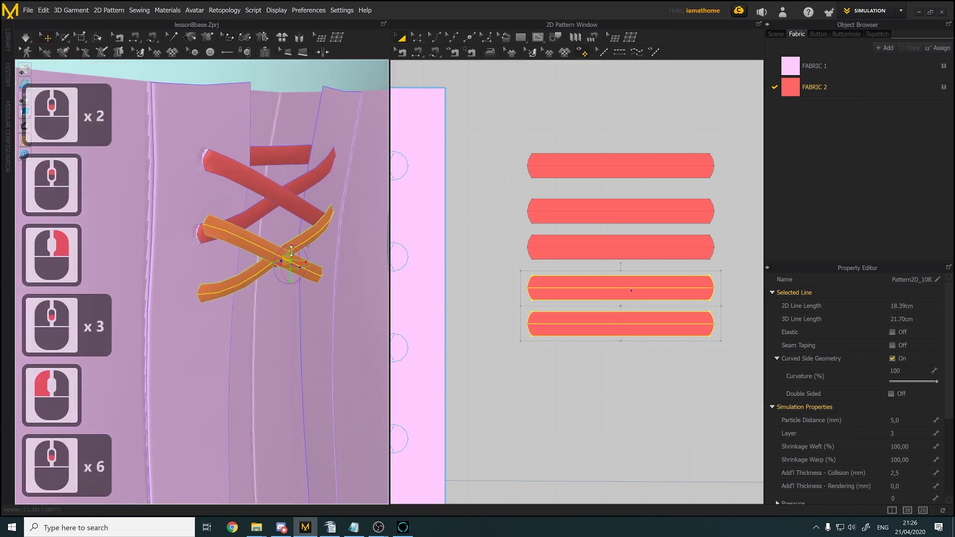
{"action": "left_click_drag", "start_coordinate": [291, 251], "coordinate": [291, 270]}
{"action": "mouse_move", "coordinate": [287, 276]}
{"action": "right_mouse_down"}
{"action": "mouse_move", "coordinate": [280, 289]}
{"action": "mouse_move", "coordinate": [254, 287]}
{"action": "mouse_move", "coordinate": [286, 282]}
{"action": "right_mouse_up"}
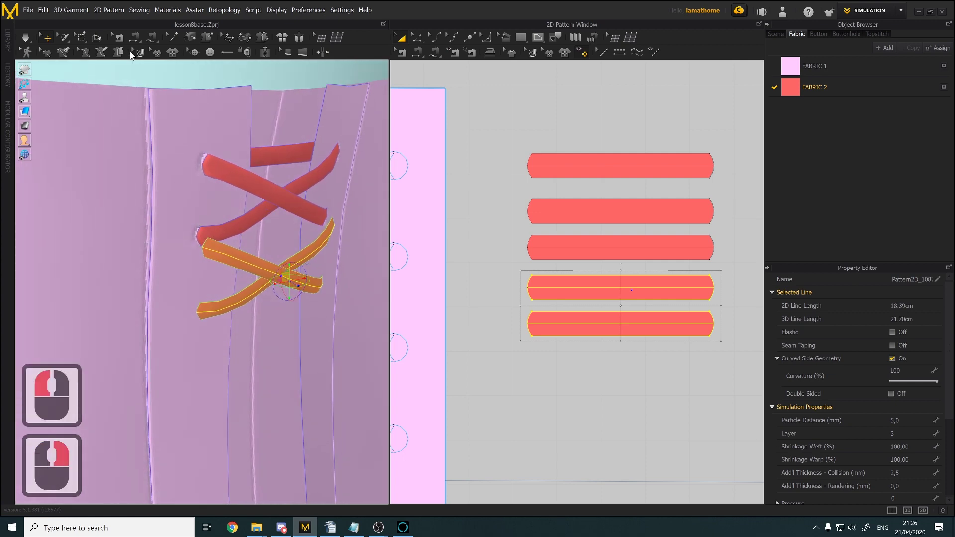
Display the pattern's internal lines on the 3D garment to reveal the eyelet outlines
{"action": "right_click_drag", "start_coordinate": [184, 229], "coordinate": [154, 229]}
{"action": "scroll", "coordinate": [461, 289], "scroll_direction": "up", "scroll_amount": 2}
{"action": "middle_click_drag", "start_coordinate": [460, 288], "coordinate": [486, 285]}
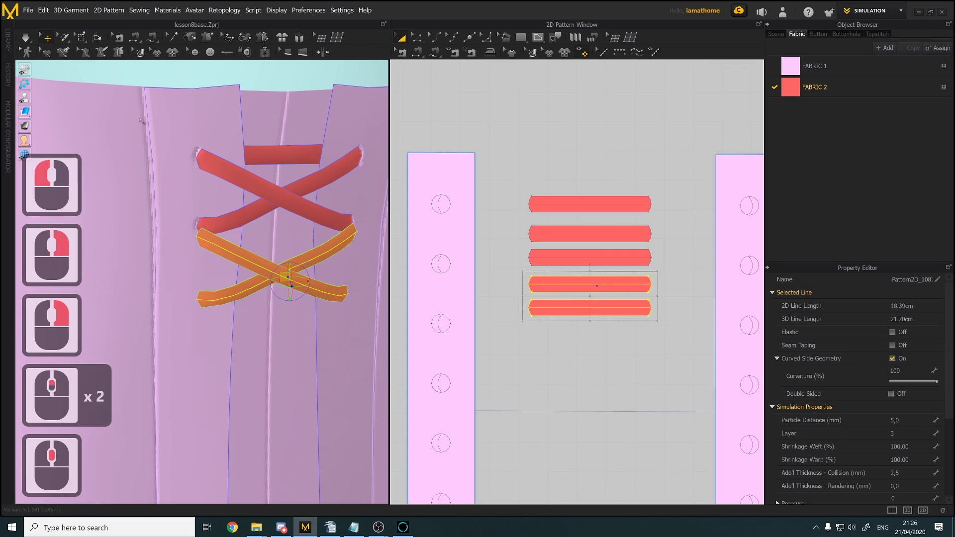
{"action": "mouse_move", "coordinate": [24, 74]}
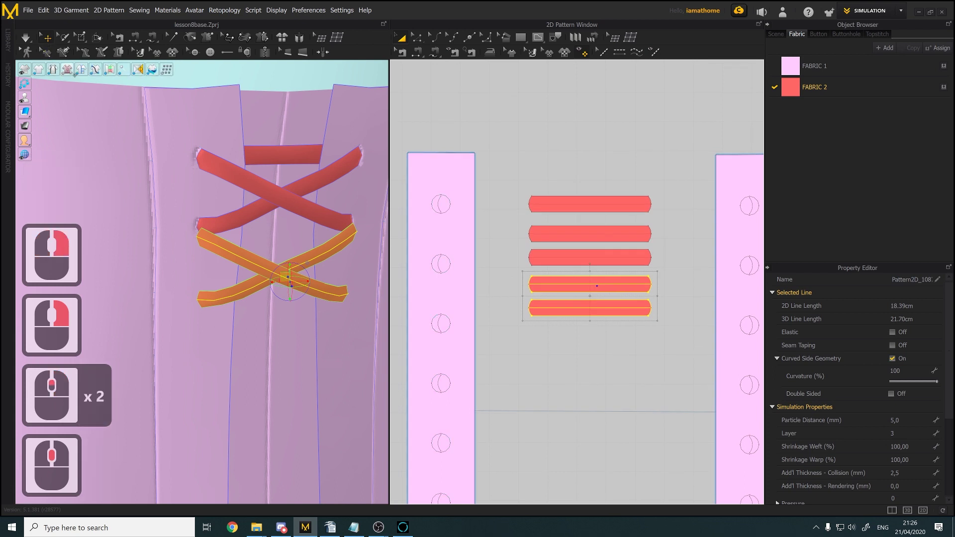
{"action": "left_click", "coordinate": [68, 71]}
{"action": "scroll", "coordinate": [259, 278], "scroll_direction": "up", "scroll_amount": 1}
{"action": "right_click_drag", "start_coordinate": [259, 277], "coordinate": [284, 278]}
{"action": "scroll", "coordinate": [284, 277], "scroll_direction": "down", "scroll_amount": 1}
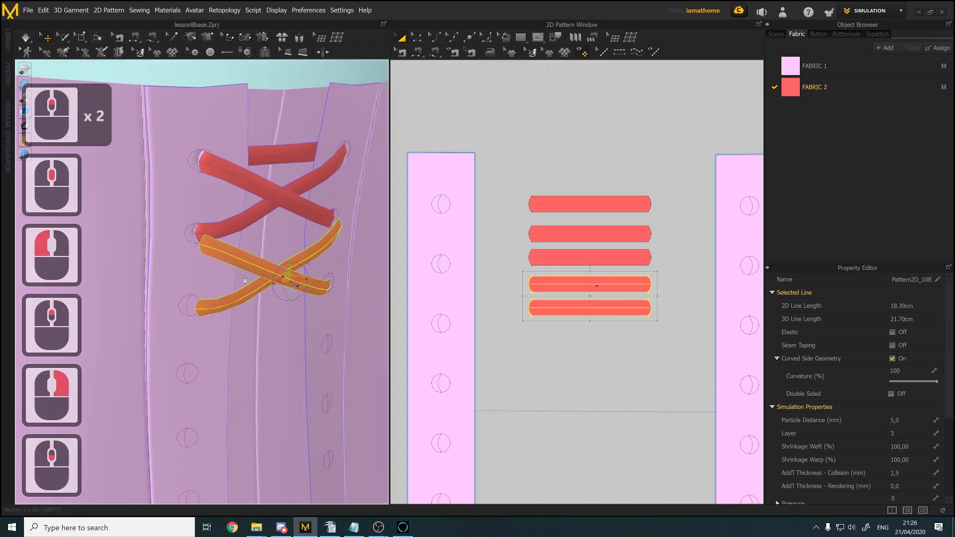
Sew the left end of the fourth lace strip to the second eyelet on the left eyelet strip
{"action": "left_click", "coordinate": [415, 52]}
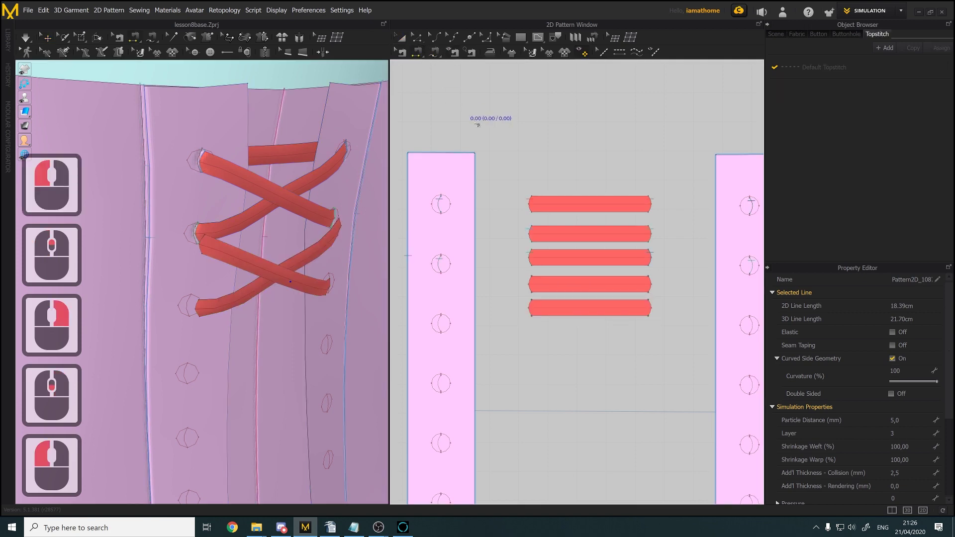
{"action": "left_click", "coordinate": [533, 283]}
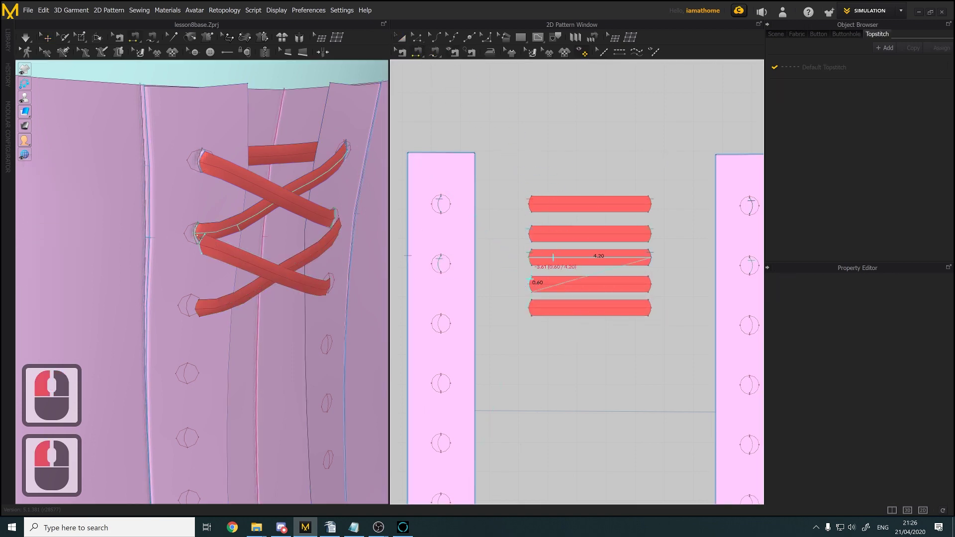
{"action": "left_click", "coordinate": [196, 237]}
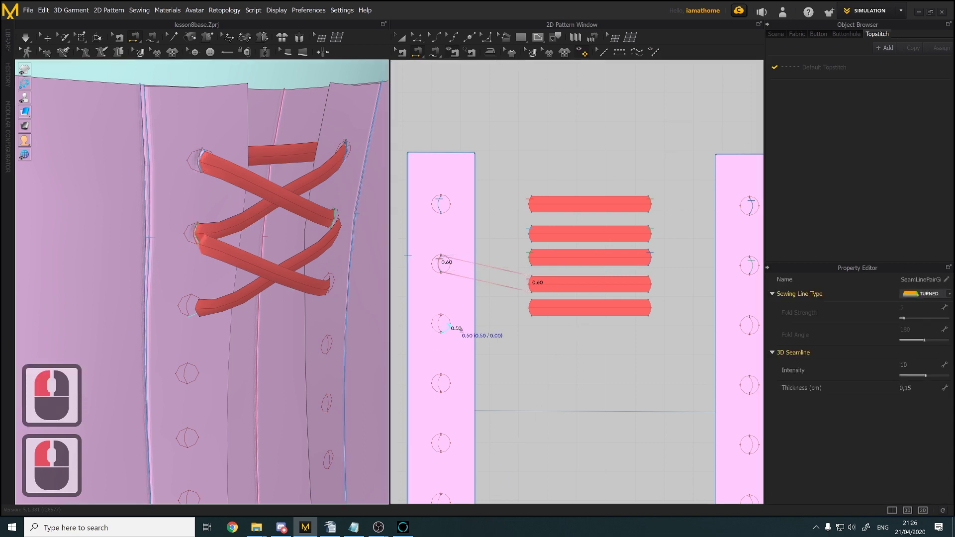
{"action": "right_click_drag", "start_coordinate": [377, 318], "coordinate": [330, 317]}
{"action": "middle_click_drag", "start_coordinate": [331, 317], "coordinate": [266, 309]}
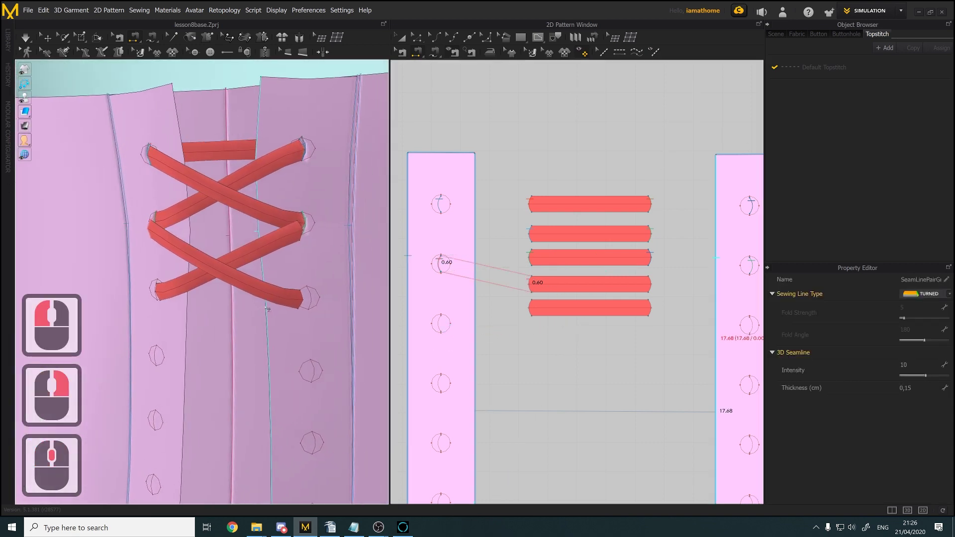
{"action": "left_click", "coordinate": [301, 225]}
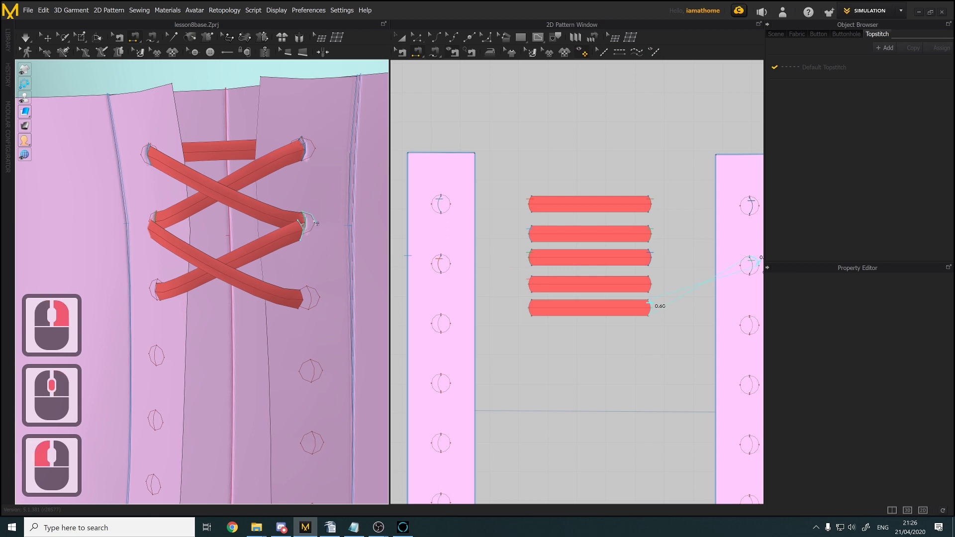
{"action": "left_click", "coordinate": [316, 224]}
{"action": "scroll", "coordinate": [329, 242], "scroll_direction": "up", "scroll_amount": 4}
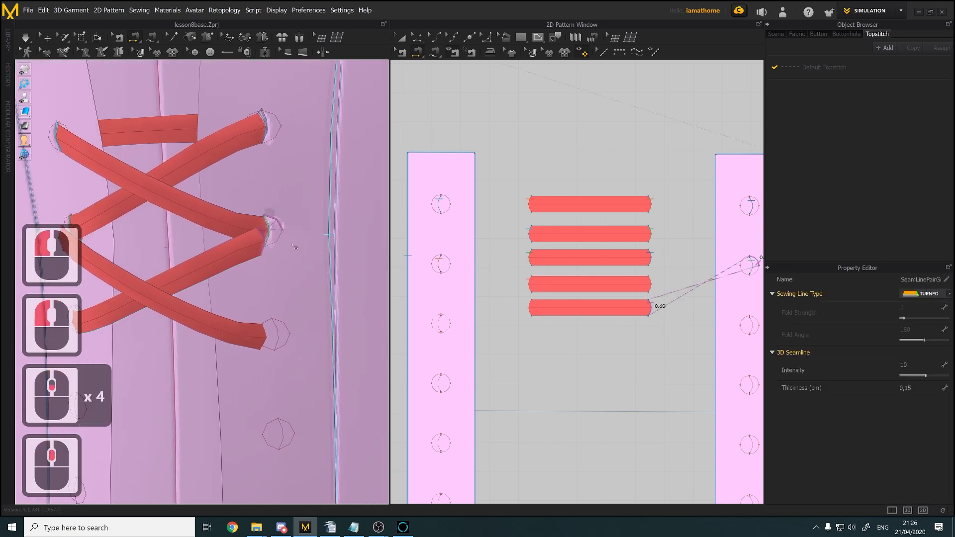
{"action": "key", "text": "ctrl+z"}
{"action": "right_click_drag", "start_coordinate": [292, 235], "coordinate": [261, 253]}
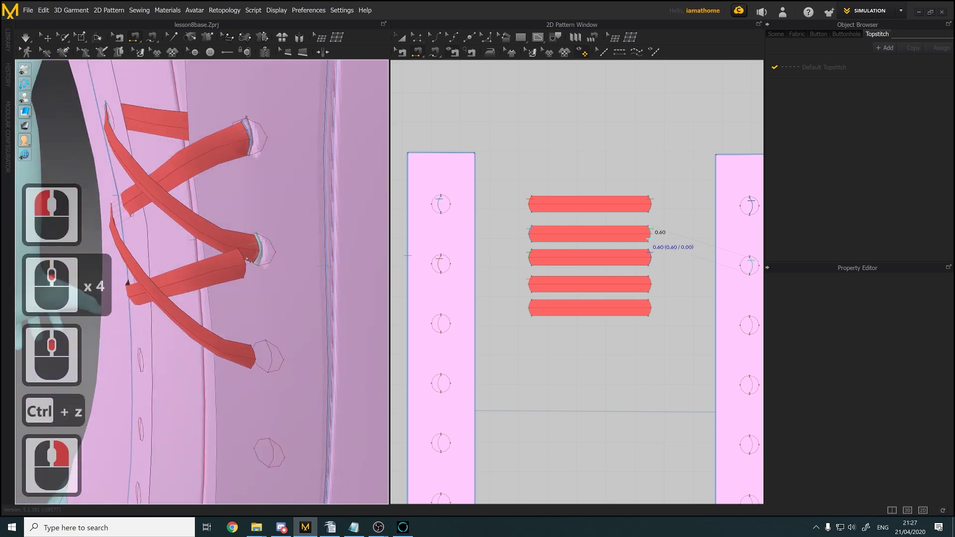
{"action": "left_click", "coordinate": [243, 258]}
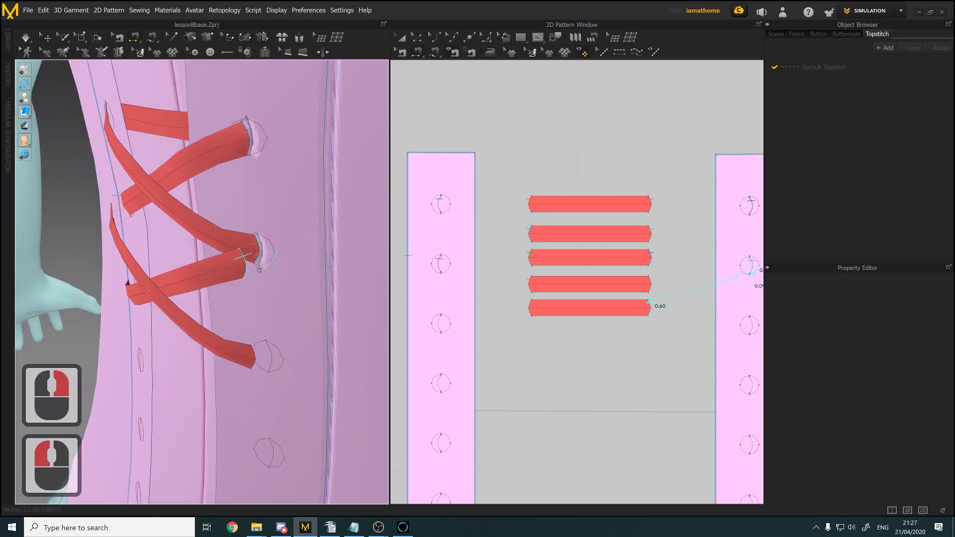
{"action": "right_click_drag", "start_coordinate": [259, 268], "coordinate": [273, 252]}
{"action": "key", "text": "ctrl+z"}
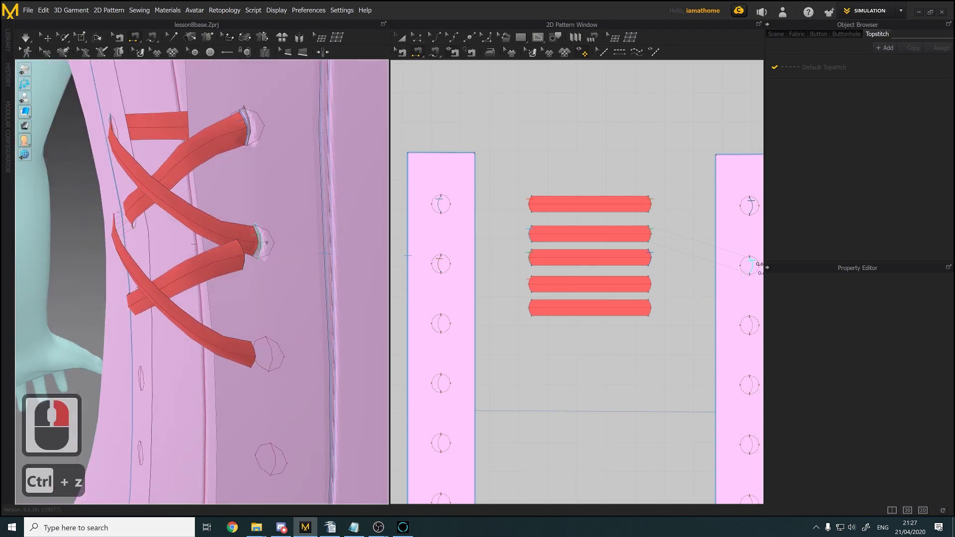
Sew the right ends of the fifth and fourth lace strips to the second and third eyelets on the right eyelet strip
{"action": "left_click", "coordinate": [248, 252]}
{"action": "left_click", "coordinate": [242, 246]}
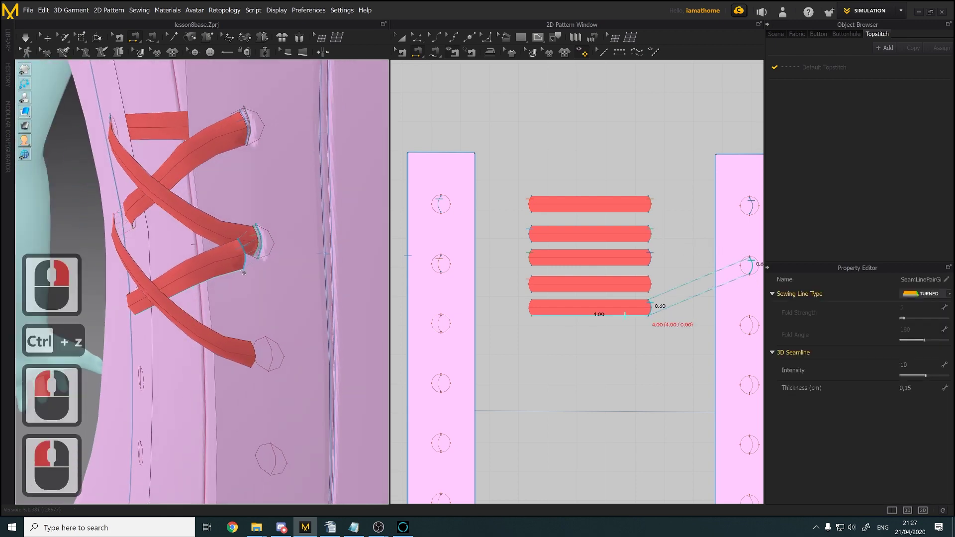
{"action": "scroll", "coordinate": [258, 321], "scroll_direction": "down", "scroll_amount": 5}
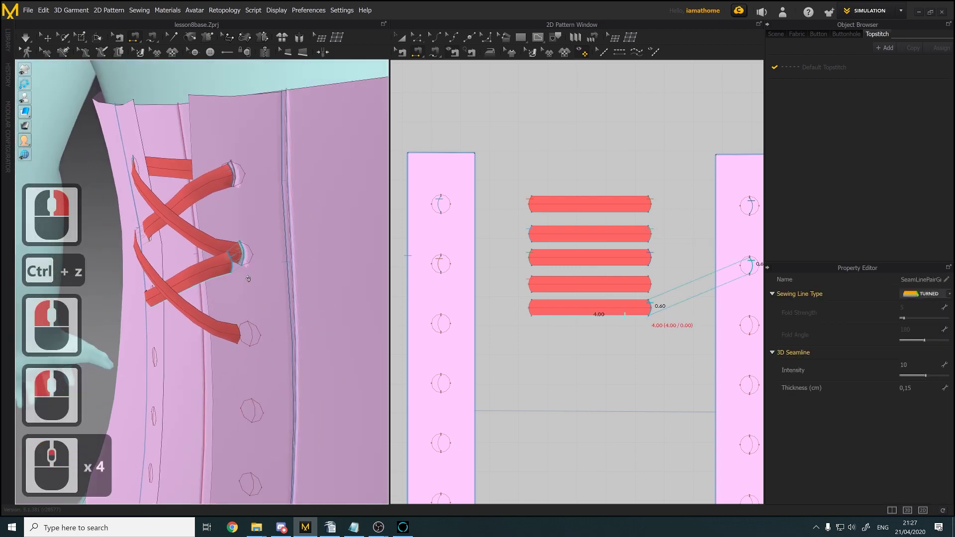
{"action": "left_click", "coordinate": [243, 331]}
{"action": "left_click", "coordinate": [243, 331]}
{"action": "right_click_drag", "start_coordinate": [243, 331], "coordinate": [272, 314]}
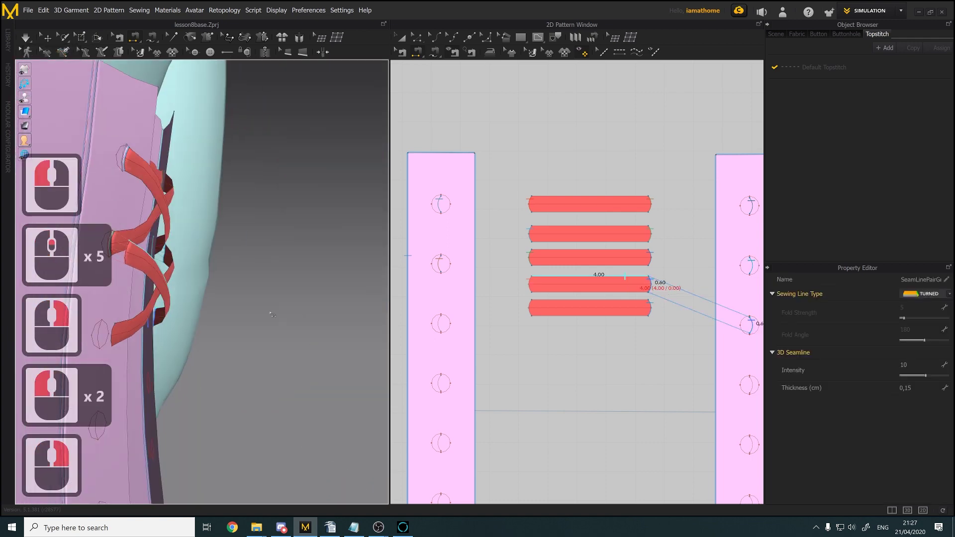
Sew the left end of the fifth lace strip to the third eyelet on the left eyelet strip
{"action": "middle_click_drag", "start_coordinate": [249, 296], "coordinate": [318, 301]}
{"action": "right_click_drag", "start_coordinate": [306, 303], "coordinate": [269, 296]}
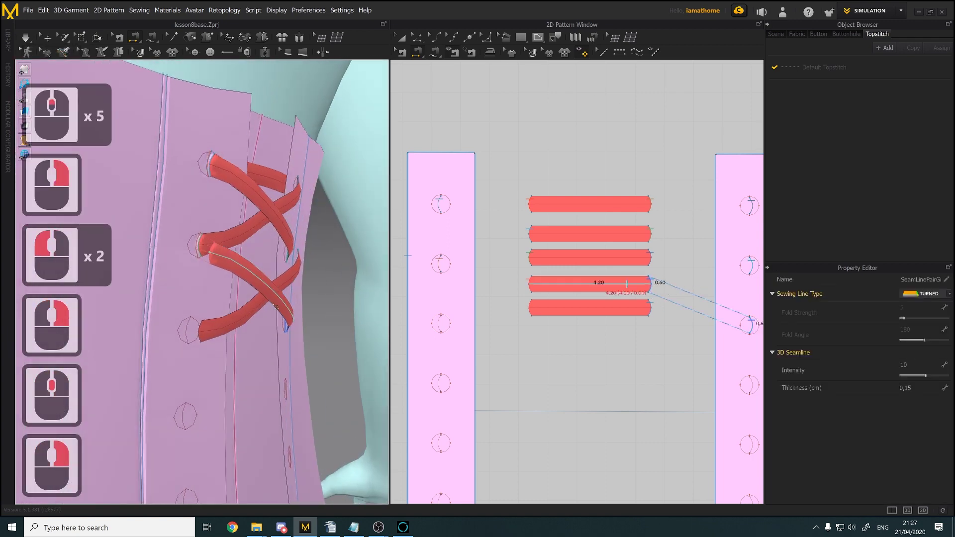
{"action": "left_click", "coordinate": [208, 330]}
{"action": "left_click", "coordinate": [206, 336]}
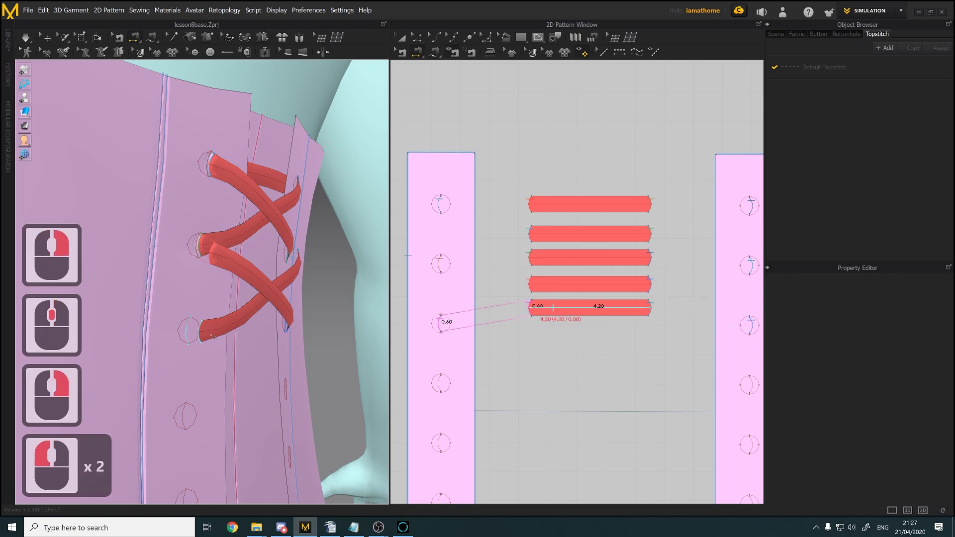
{"action": "right_click_drag", "start_coordinate": [207, 336], "coordinate": [169, 329]}
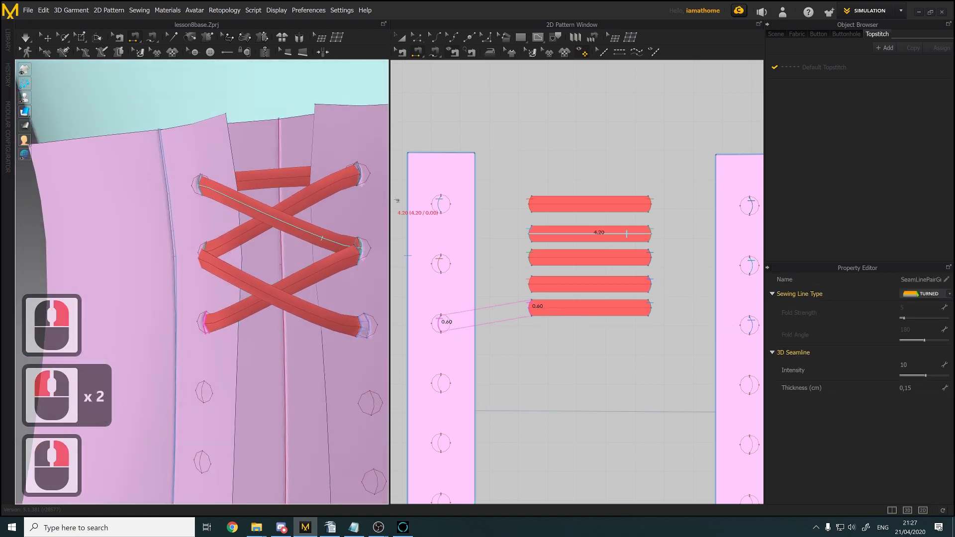
Run the simulation briefly to drape the newly sewn second lace cross on the corset
{"action": "left_click", "coordinate": [23, 38]}
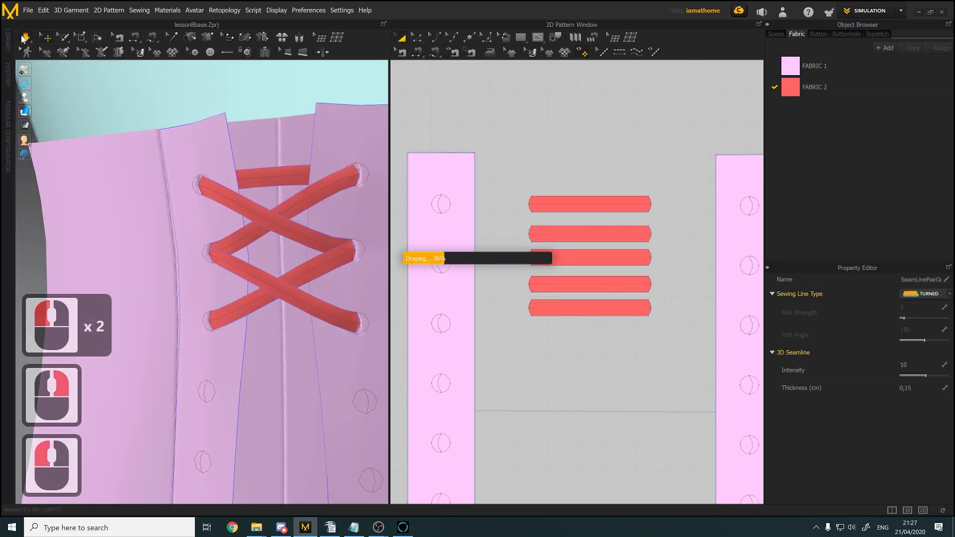
{"action": "left_click", "coordinate": [270, 228]}
{"action": "scroll", "coordinate": [269, 229], "scroll_direction": "up", "scroll_amount": 2}
{"action": "right_click_drag", "start_coordinate": [269, 229], "coordinate": [237, 248]}
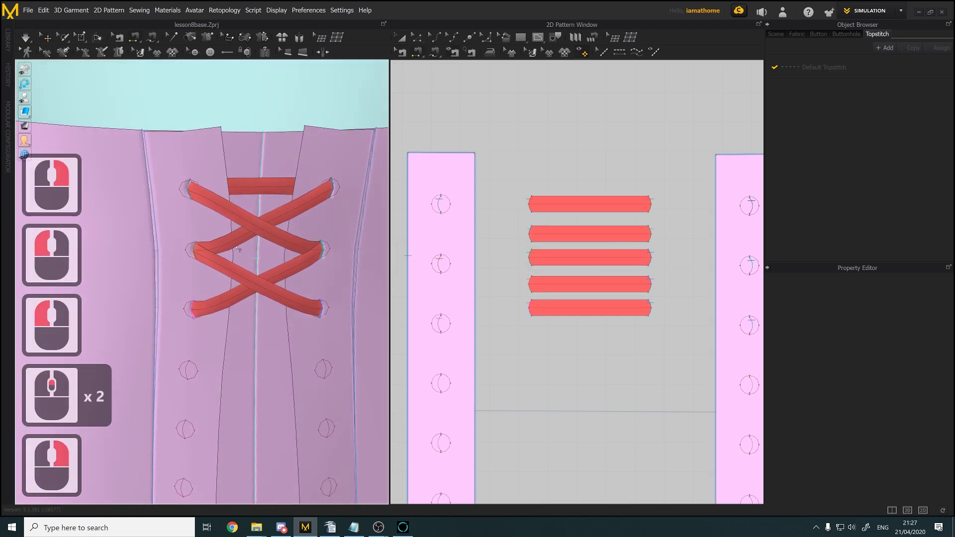
Set the simulation layer of the fourth and fifth lace strips to 1 and simulate the garment
{"action": "left_click", "coordinate": [401, 37]}
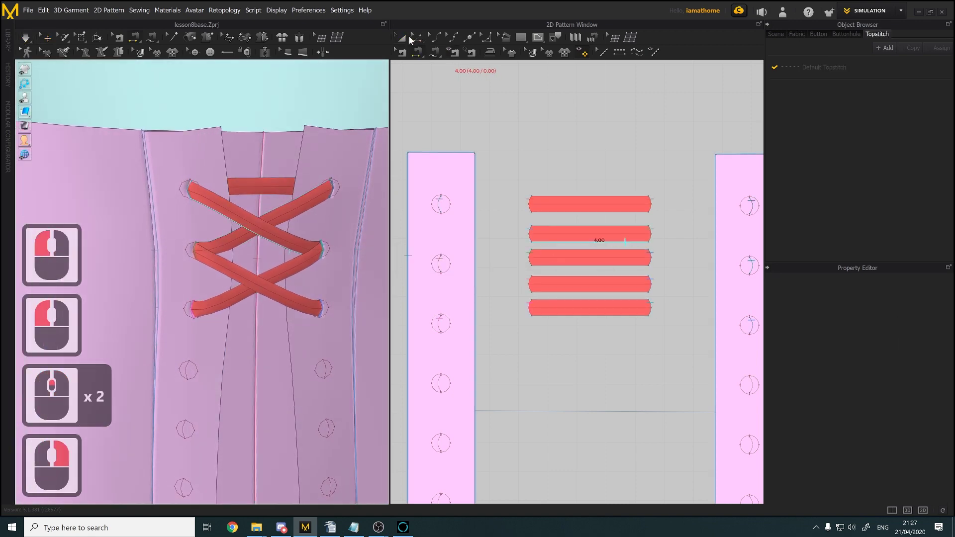
{"action": "left_click", "coordinate": [571, 286]}
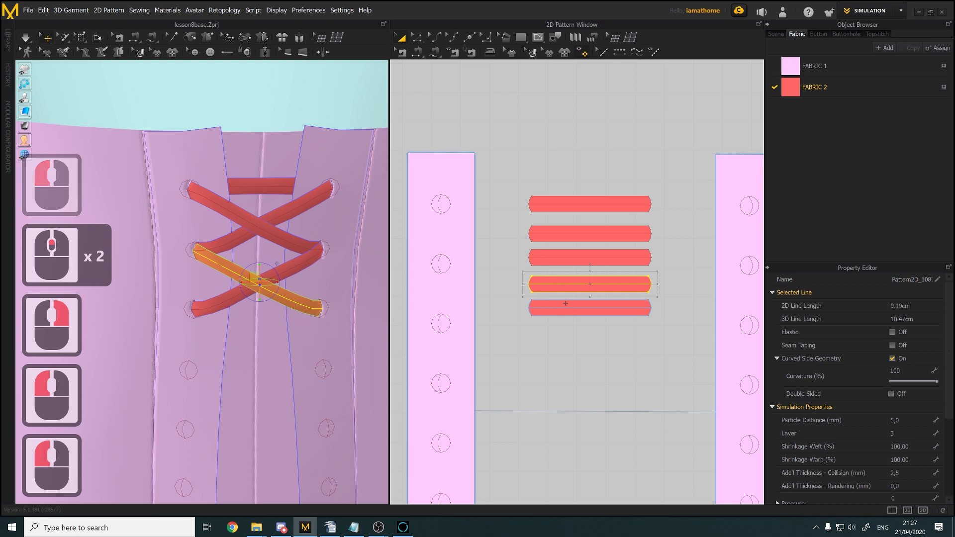
{"action": "left_click", "coordinate": [571, 310], "text": "shift"}
{"action": "left_click", "coordinate": [910, 433]}
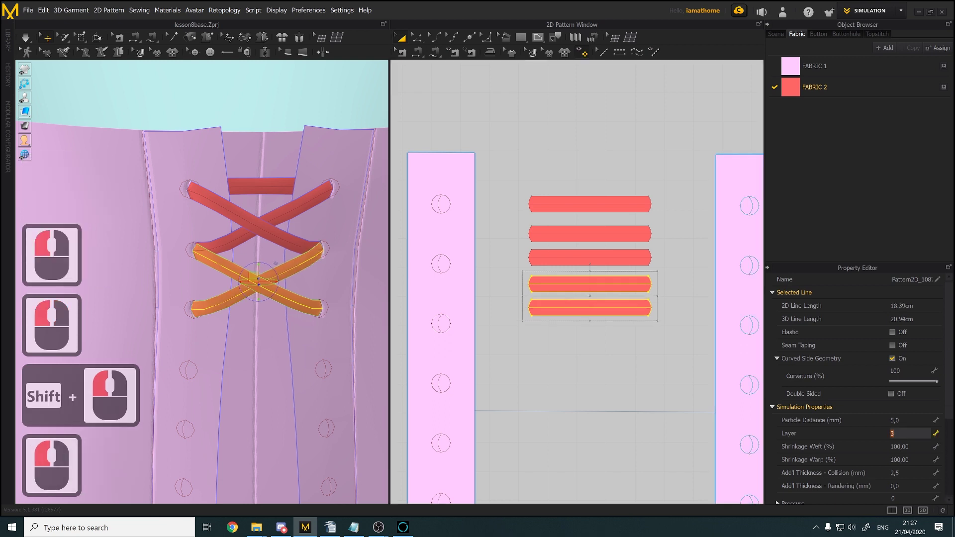
{"action": "type", "text": "1"}
{"action": "key", "text": "Return"}
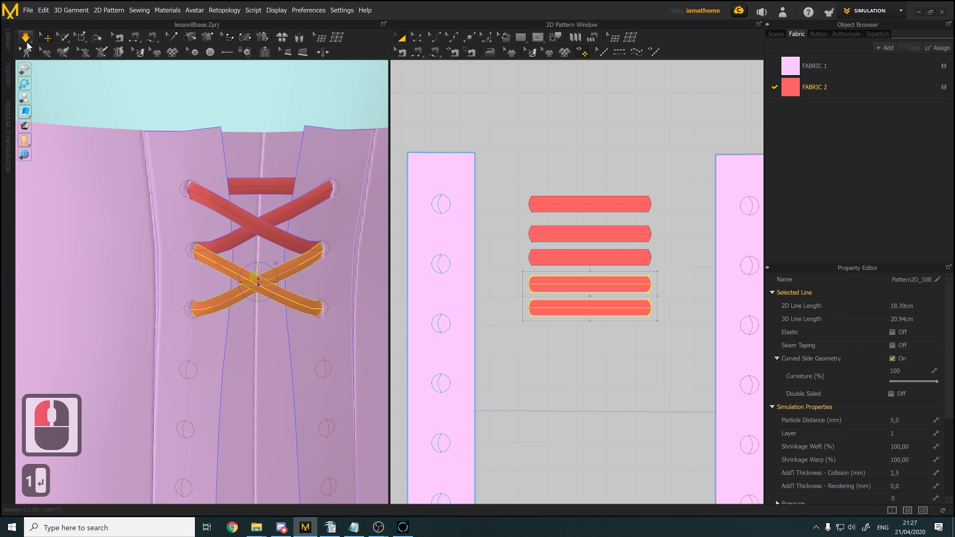
{"action": "left_click", "coordinate": [26, 39]}
{"action": "left_click", "coordinate": [26, 40]}
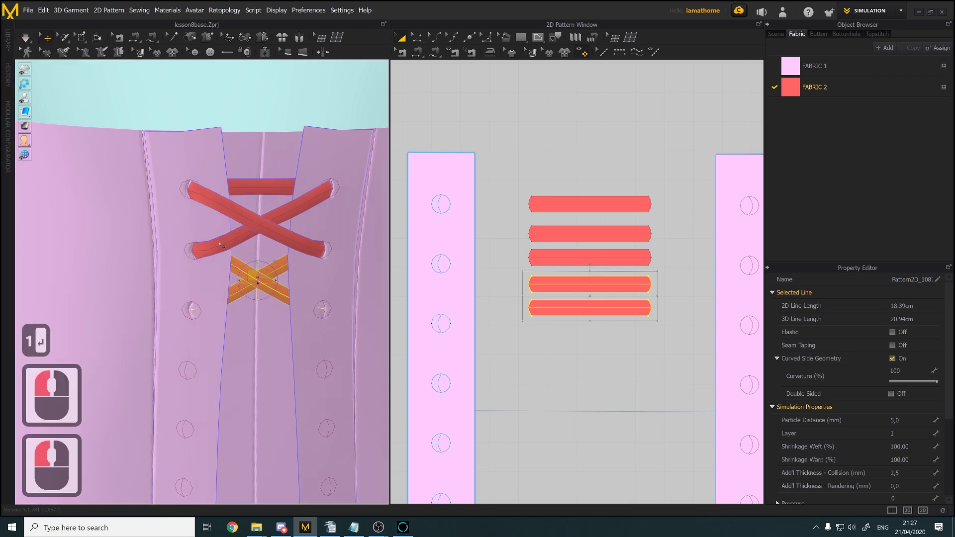
Tug the third lace strip of the upper cross in the 3D view while simulating, and stop the simulation
{"action": "left_click", "coordinate": [203, 226]}
{"action": "left_click", "coordinate": [209, 247]}
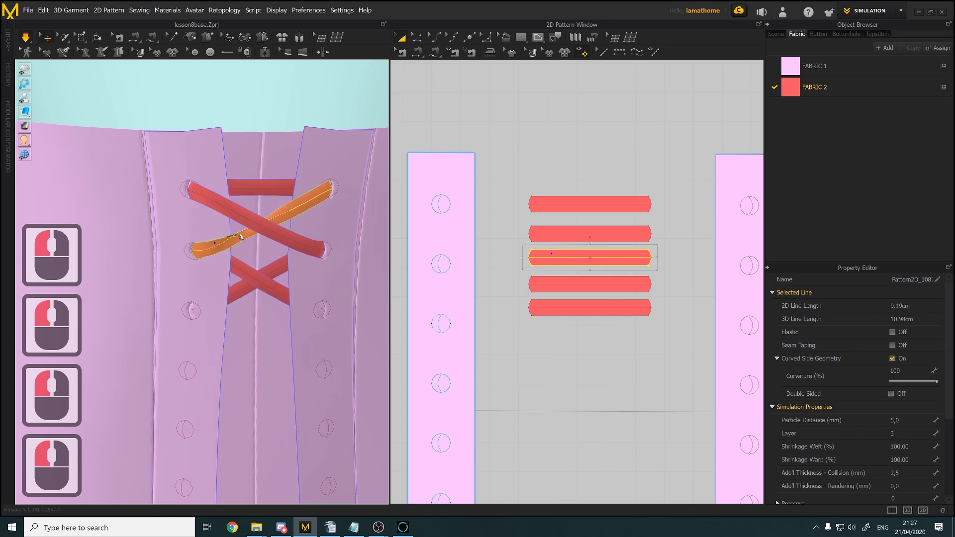
{"action": "scroll", "coordinate": [277, 268], "scroll_direction": "down", "scroll_amount": 3}
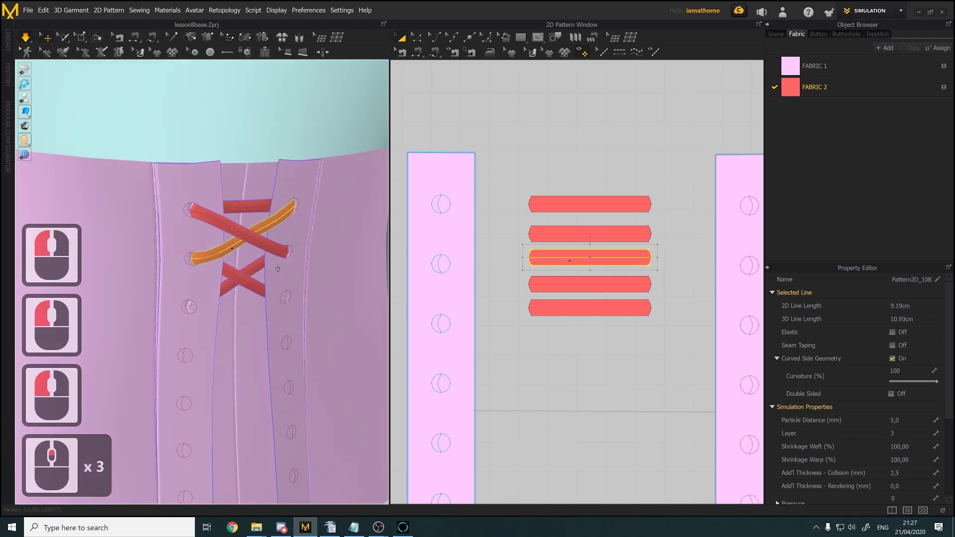
{"action": "right_click_drag", "start_coordinate": [277, 268], "coordinate": [264, 270]}
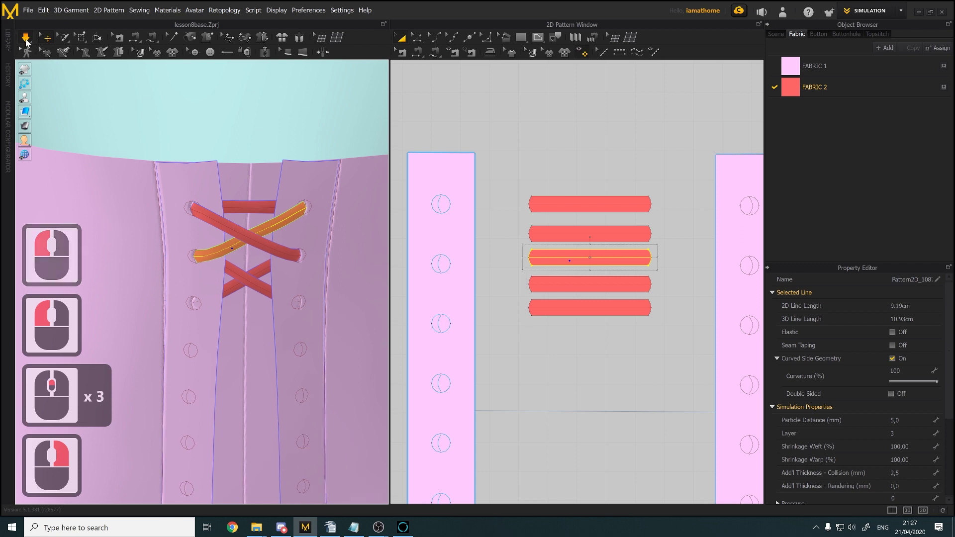
{"action": "left_click", "coordinate": [27, 43]}
Duplicate the four crossed lace strips and place the copies directly below the originals in the 2D pattern
{"action": "scroll", "coordinate": [549, 282], "scroll_direction": "down", "scroll_amount": 3}
{"action": "middle_click_drag", "start_coordinate": [550, 282], "coordinate": [550, 254]}
{"action": "left_click", "coordinate": [553, 291]}
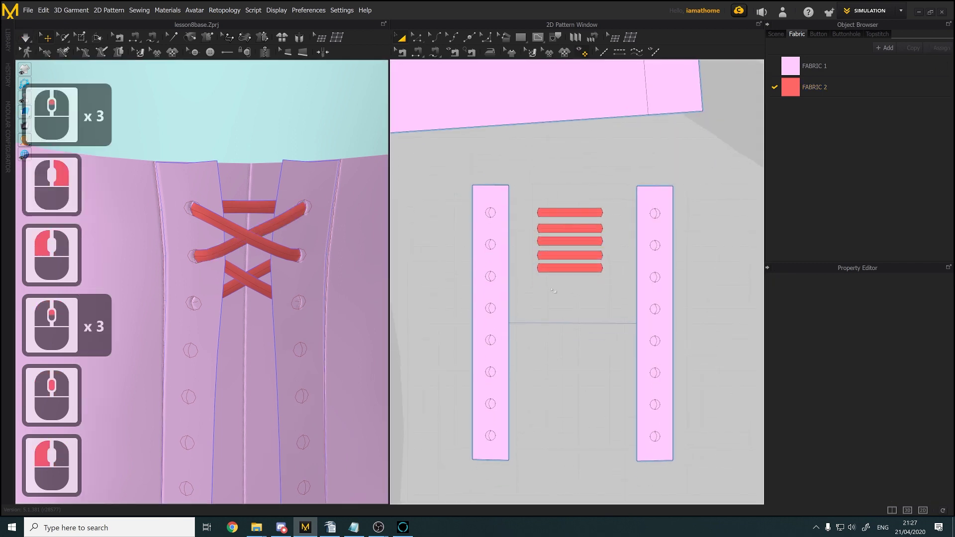
{"action": "left_click_drag", "start_coordinate": [615, 222], "coordinate": [615, 223]}
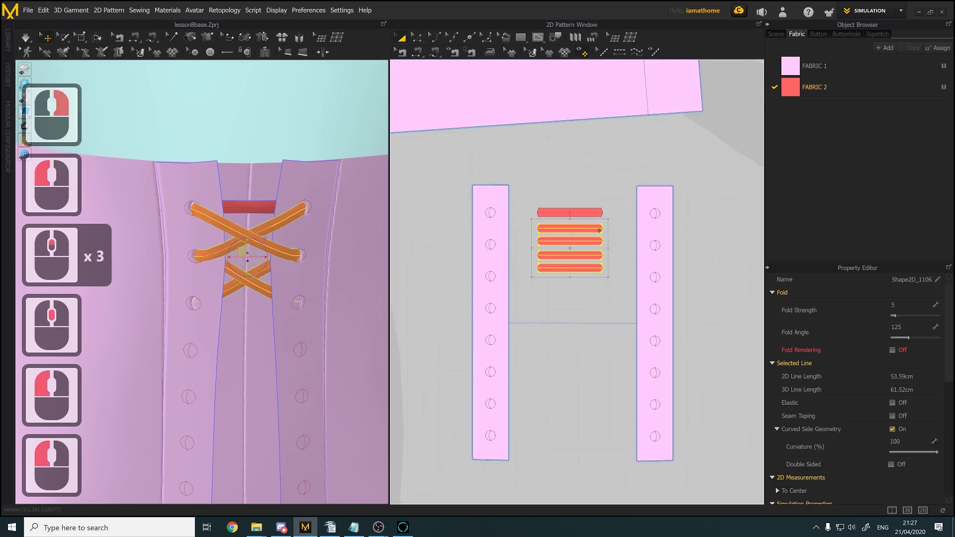
{"action": "key", "text": "ctrl+c"}
{"action": "key", "text": "ctrl+v"}
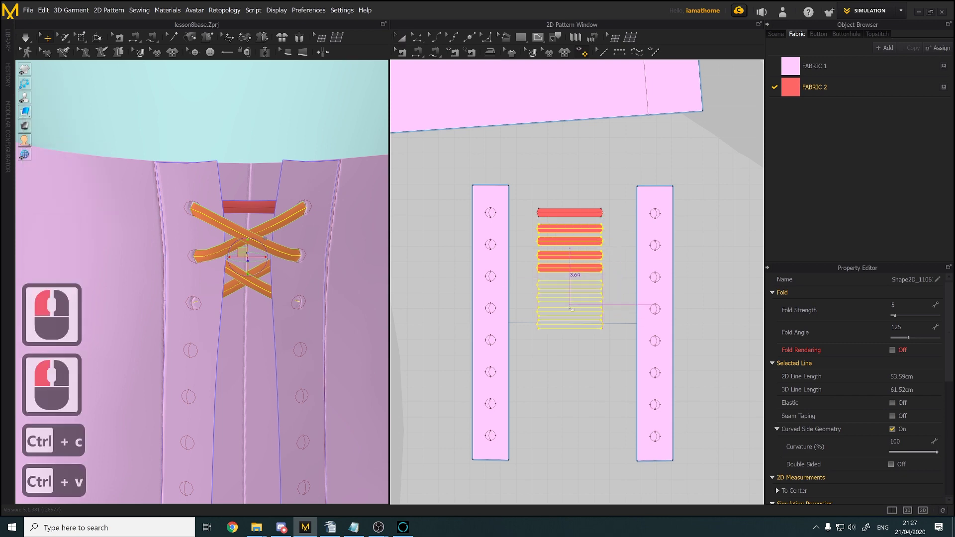
{"action": "left_click", "coordinate": [572, 307]}
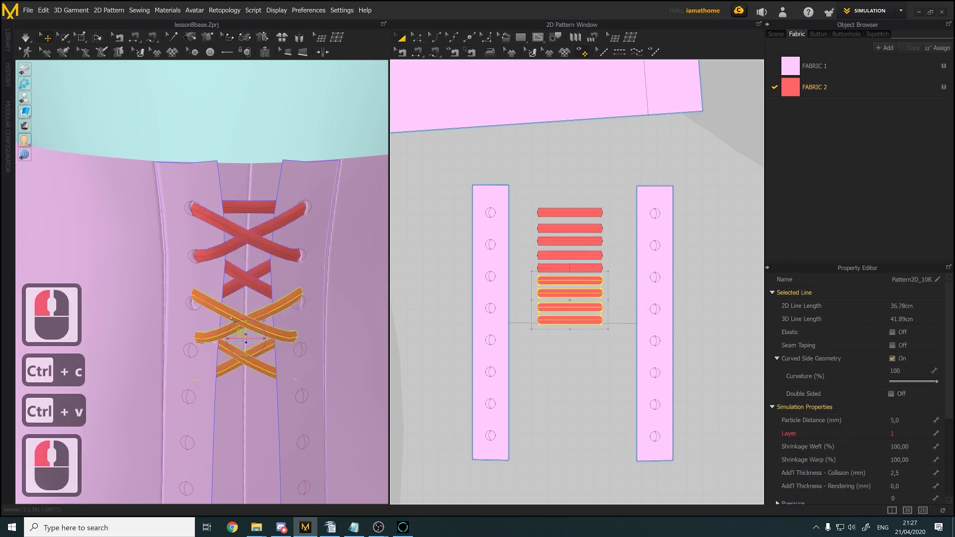
Move the four copied lace strips outward and up in 3D so they sit in front of the corset near the second cross
{"action": "right_click_drag", "start_coordinate": [253, 323], "coordinate": [241, 332]}
{"action": "left_click_drag", "start_coordinate": [247, 331], "coordinate": [256, 335]}
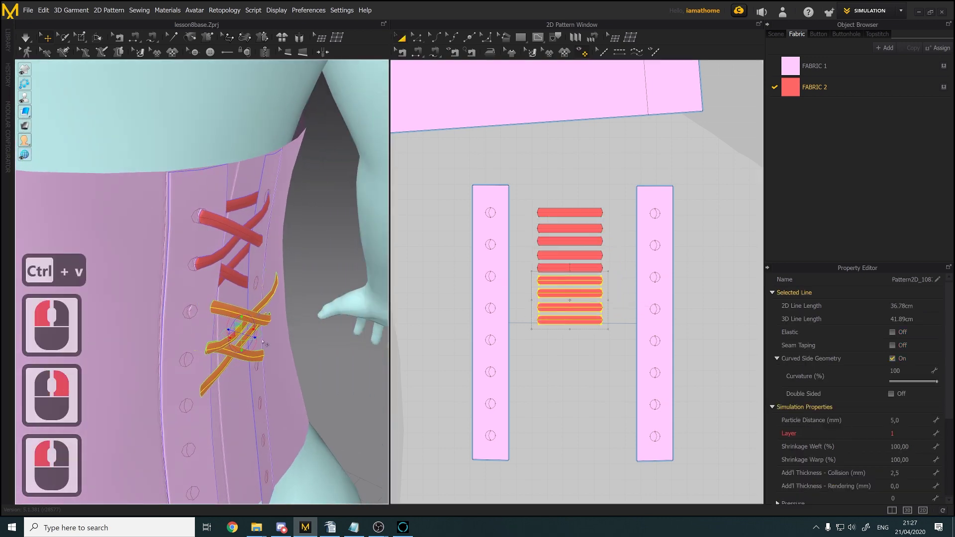
{"action": "mouse_move", "coordinate": [256, 335]}
{"action": "right_mouse_down"}
{"action": "mouse_move", "coordinate": [228, 336]}
{"action": "mouse_move", "coordinate": [259, 328]}
{"action": "right_mouse_up"}
{"action": "left_click_drag", "start_coordinate": [253, 323], "coordinate": [253, 297]}
{"action": "right_click_drag", "start_coordinate": [253, 297], "coordinate": [236, 283]}
{"action": "scroll", "coordinate": [236, 282], "scroll_direction": "down", "scroll_amount": 4}
{"action": "scroll", "coordinate": [236, 283], "scroll_direction": "down", "scroll_amount": 4}
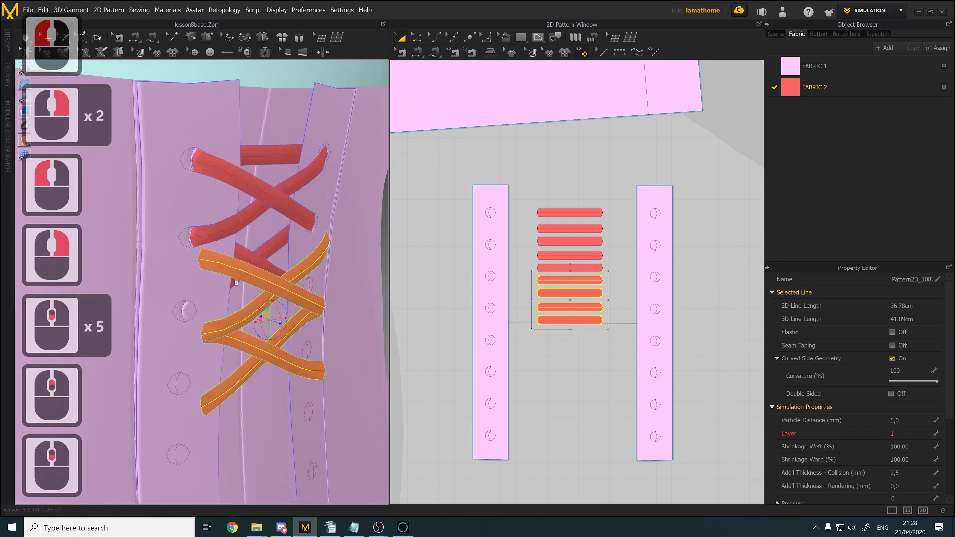
Sew the left end of the sixth lace strip to the second eyelet on the left eyelet strip without twisting the seam
{"action": "left_click", "coordinate": [420, 55]}
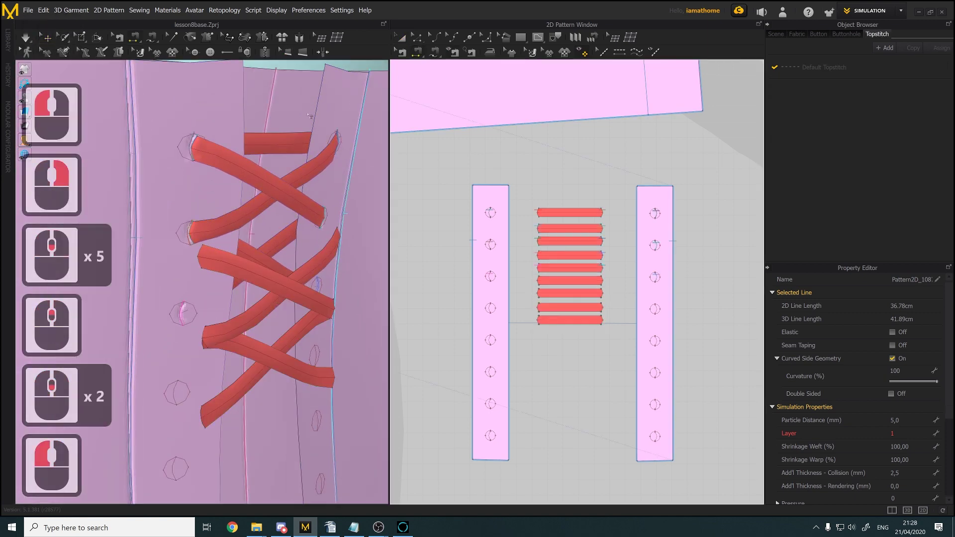
{"action": "left_click", "coordinate": [539, 279]}
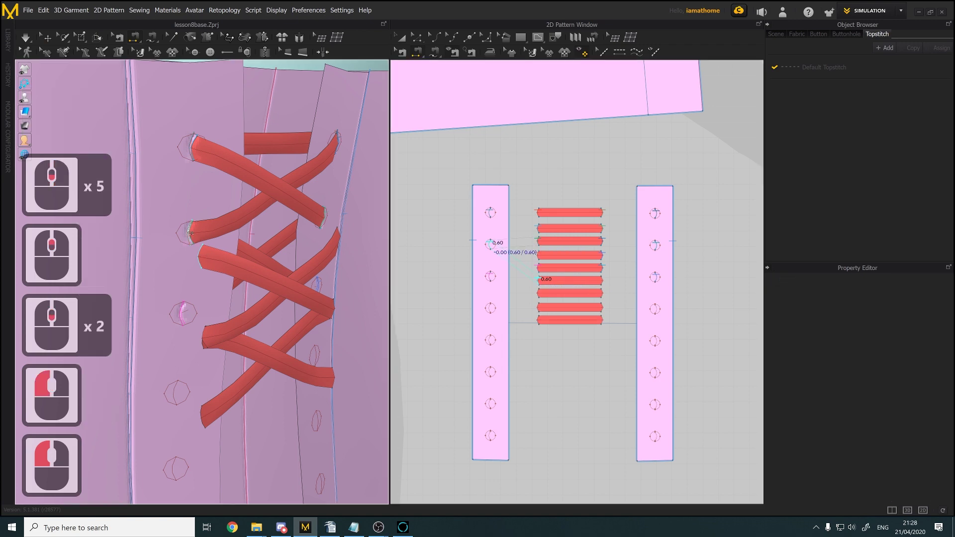
{"action": "left_click", "coordinate": [490, 244]}
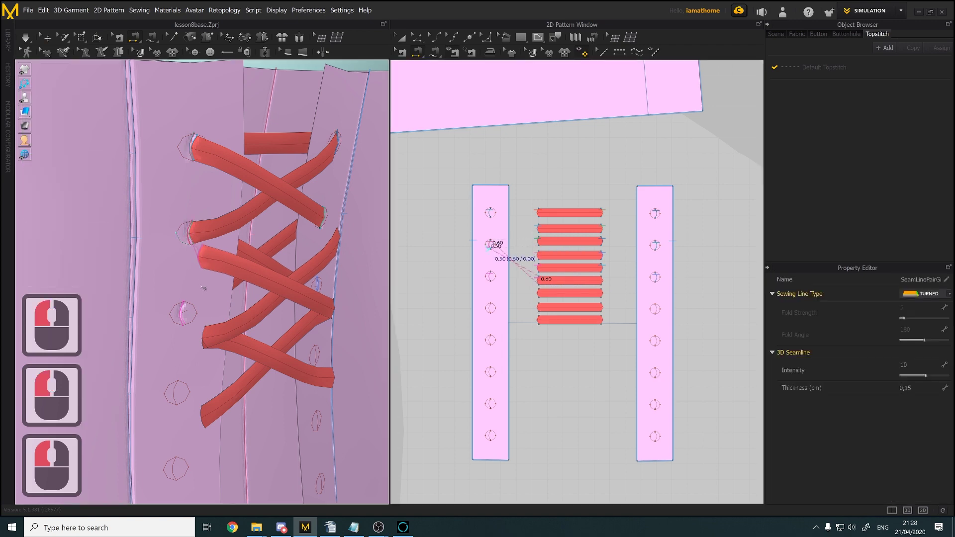
{"action": "key", "text": "ctrl+z"}
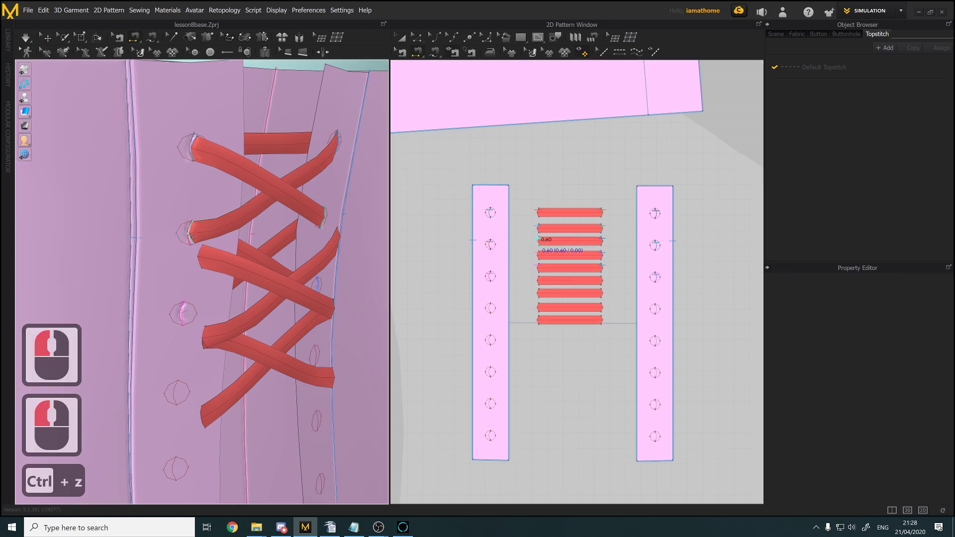
{"action": "left_click", "coordinate": [491, 244]}
{"action": "left_click", "coordinate": [490, 244]}
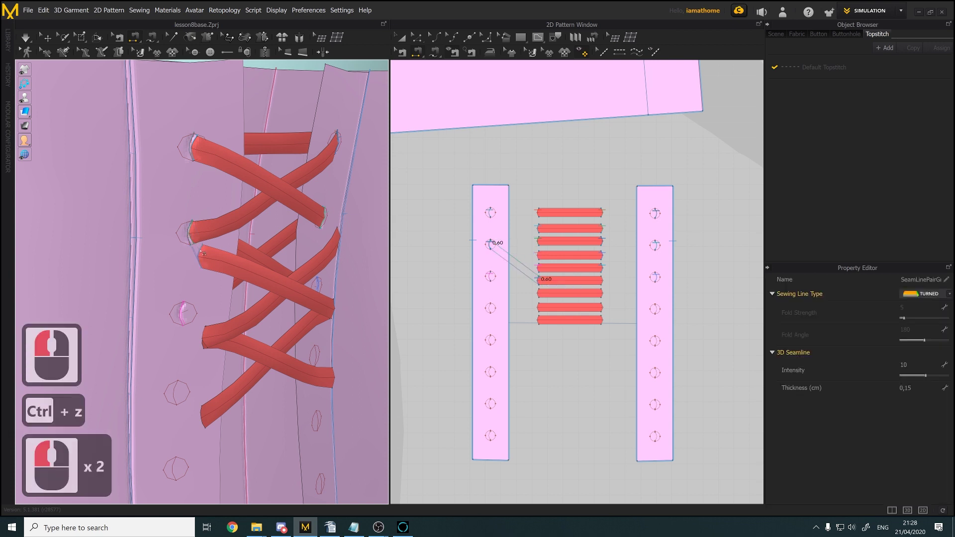
Sew the left end of the seventh lace strip to the third eyelet on the left eyelet strip
{"action": "left_click", "coordinate": [490, 275]}
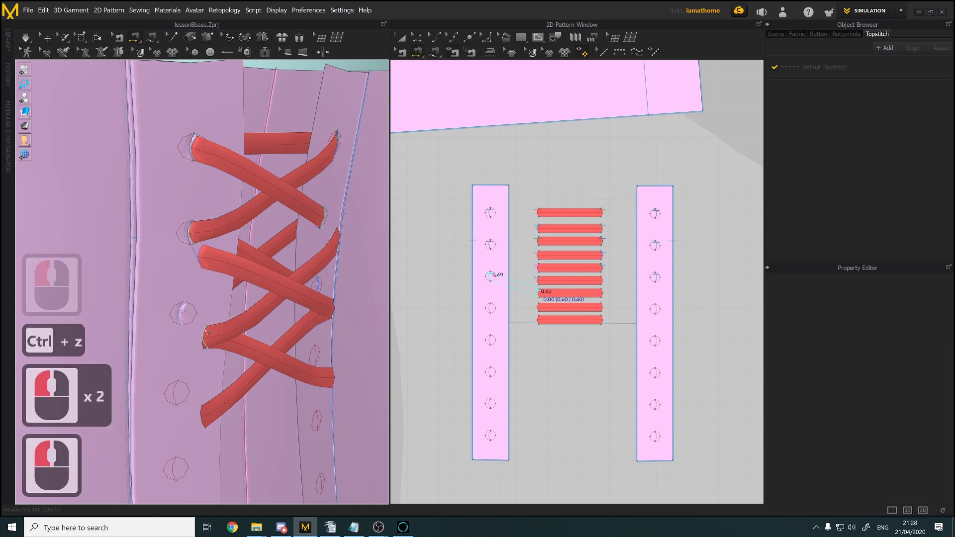
{"action": "left_click", "coordinate": [545, 292]}
{"action": "left_click", "coordinate": [539, 291]}
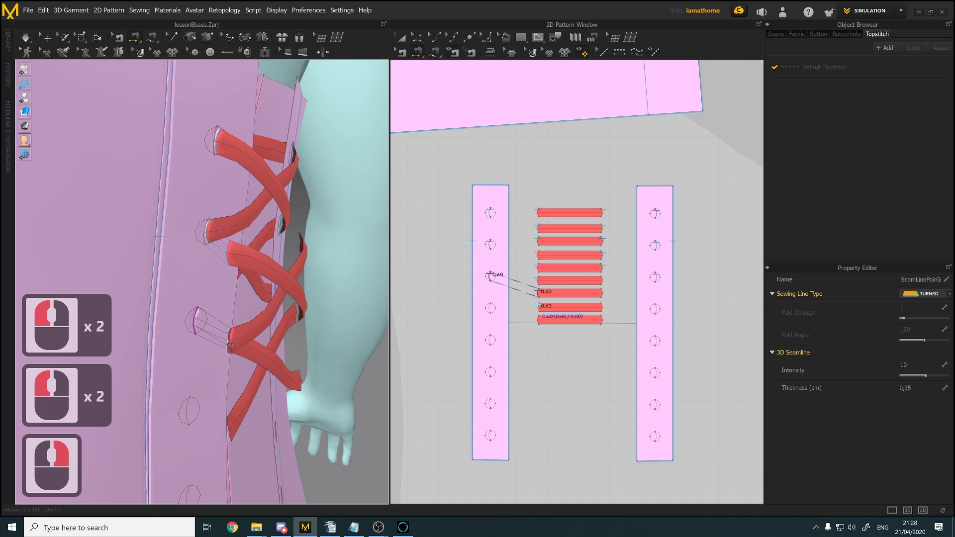
Sew the left ends of the eighth and ninth lace strips to the third and fourth eyelets on the left eyelet strip
{"action": "left_click", "coordinate": [229, 344]}
{"action": "left_click", "coordinate": [195, 326]}
{"action": "right_click_drag", "start_coordinate": [272, 378], "coordinate": [248, 377]}
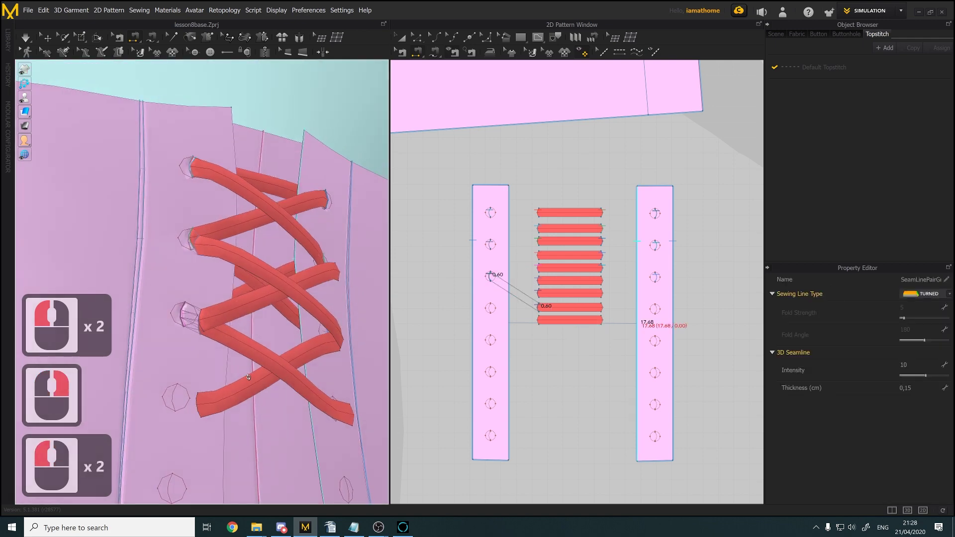
{"action": "left_click", "coordinate": [201, 401]}
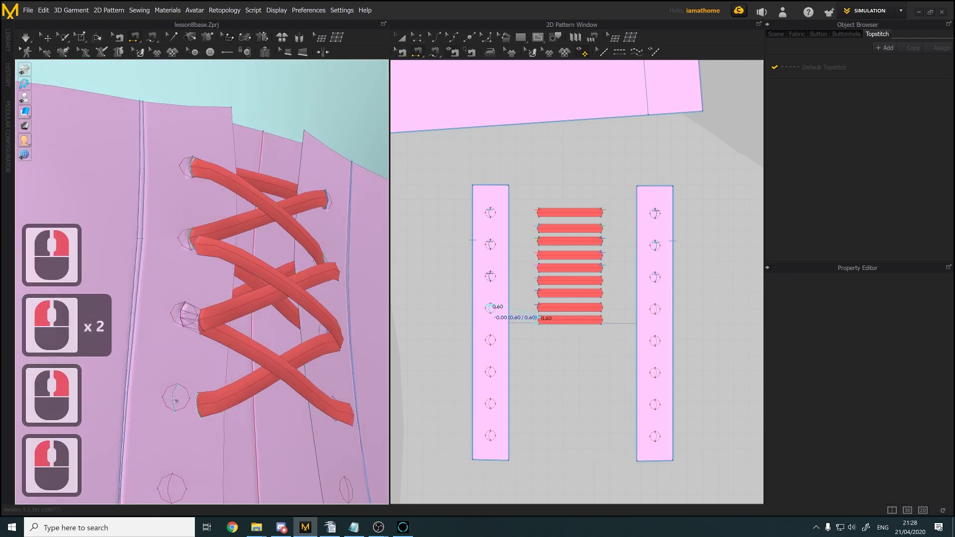
{"action": "left_click", "coordinate": [175, 400]}
Sew the right end of the ninth lace strip to the third eyelet on the right eyelet strip, undoing any twisted seam
{"action": "right_click_drag", "start_coordinate": [176, 400], "coordinate": [328, 363]}
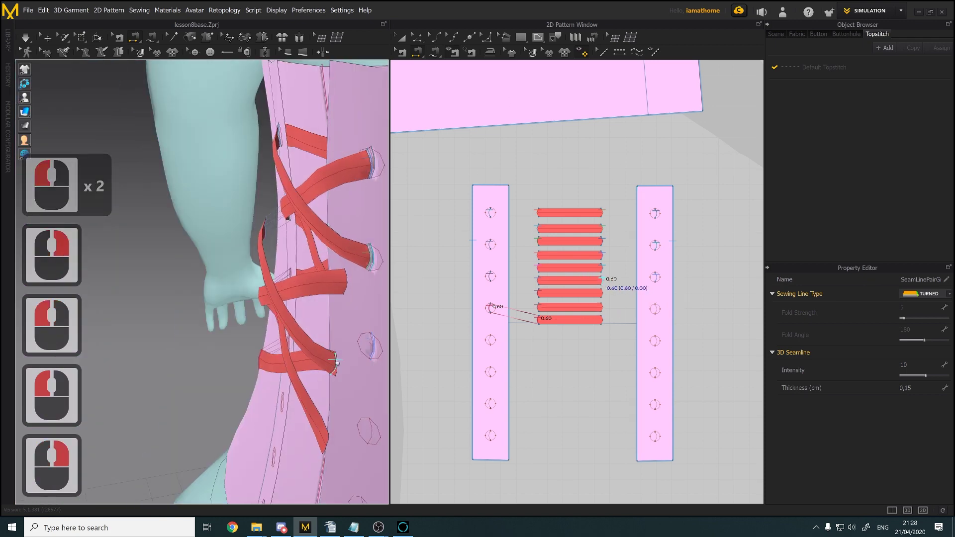
{"action": "middle_click_drag", "start_coordinate": [337, 362], "coordinate": [281, 350]}
{"action": "left_click", "coordinate": [273, 349]}
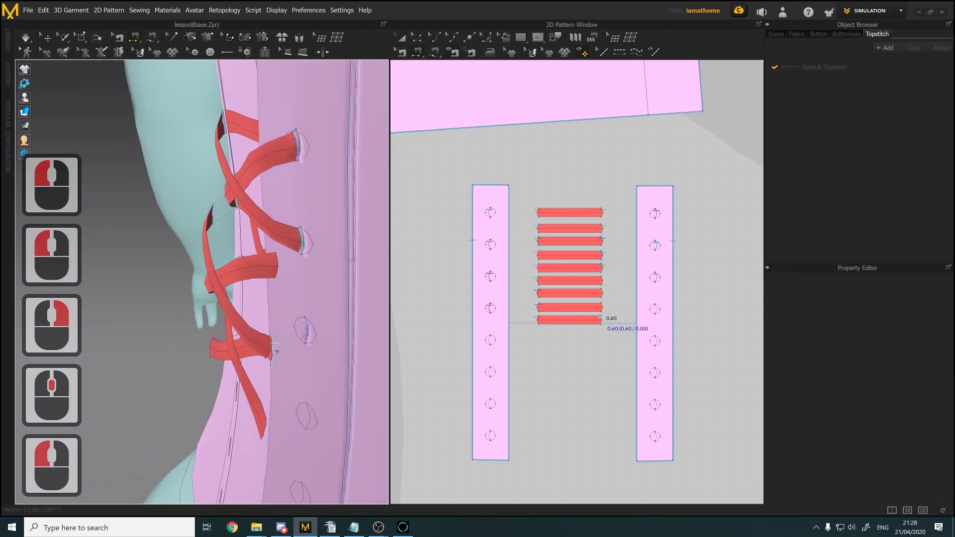
{"action": "left_click", "coordinate": [312, 337]}
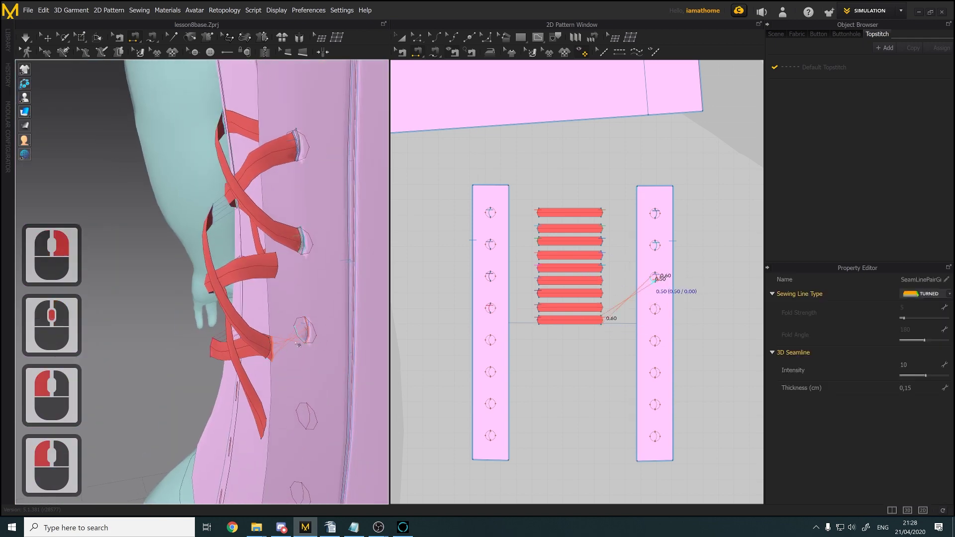
{"action": "key", "text": "ctrl+z"}
{"action": "left_click", "coordinate": [308, 336]}
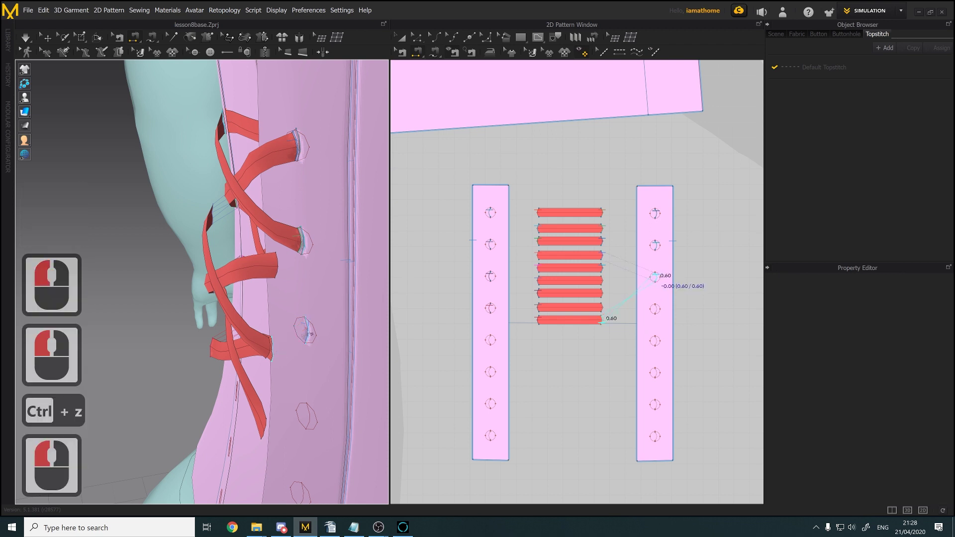
{"action": "double_click", "coordinate": [655, 277]}
{"action": "key", "text": "ctrl+z"}
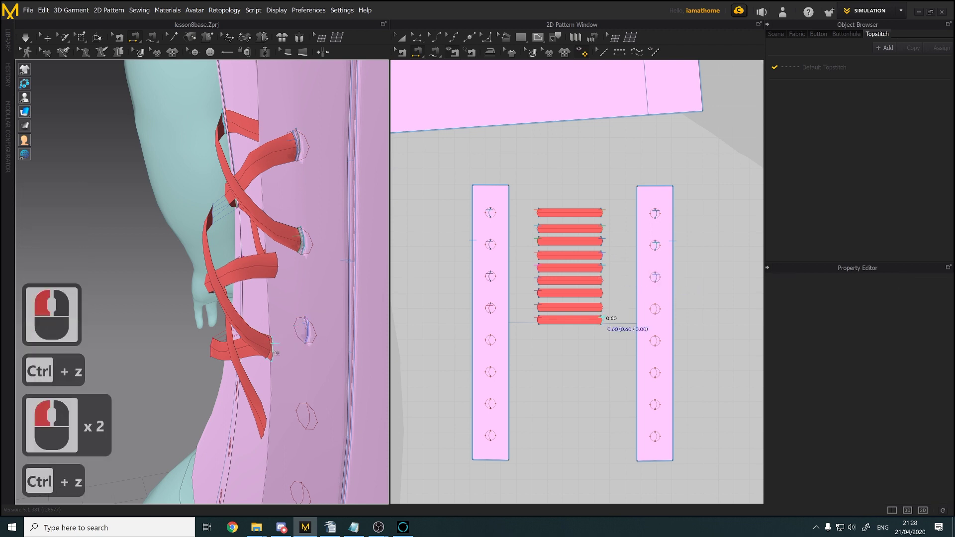
{"action": "left_click", "coordinate": [277, 352]}
{"action": "left_click", "coordinate": [307, 332]}
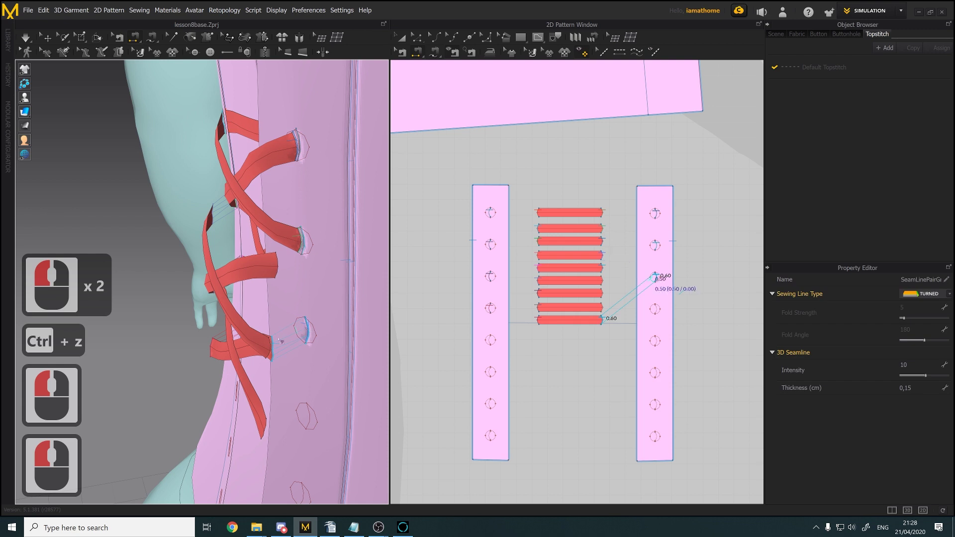
Sew the right ends of the sixth and eighth lace strips to the third and fourth eyelets on the right eyelet strip
{"action": "left_click", "coordinate": [270, 343]}
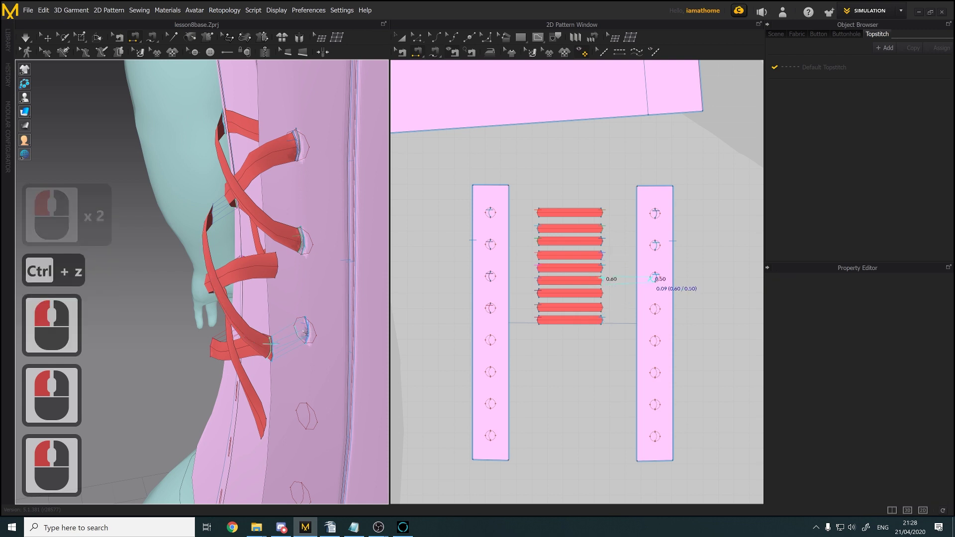
{"action": "left_click", "coordinate": [307, 331]}
{"action": "right_click_drag", "start_coordinate": [271, 419], "coordinate": [294, 415]}
{"action": "middle_click_drag", "start_coordinate": [294, 415], "coordinate": [264, 392]}
{"action": "left_click", "coordinate": [257, 391]}
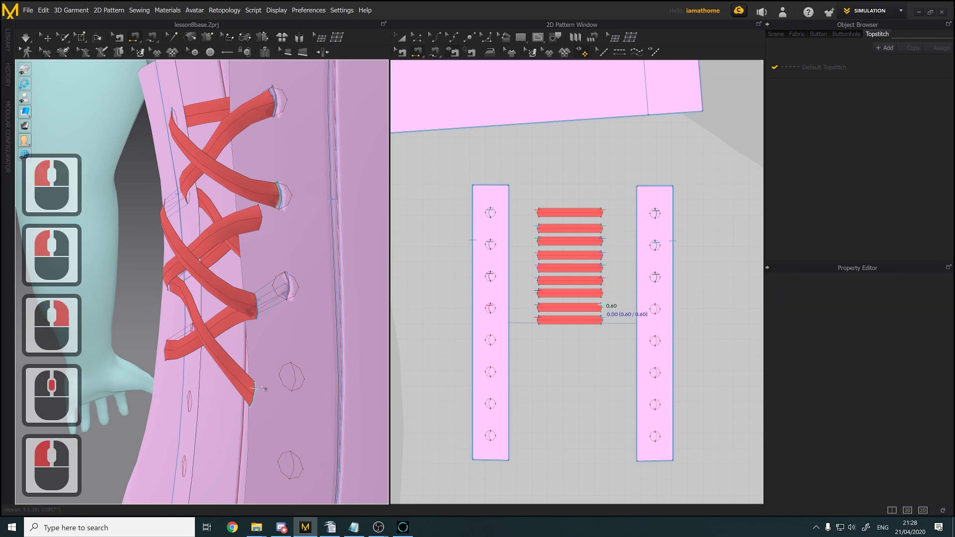
{"action": "left_click", "coordinate": [296, 377]}
Simulate the garment briefly to test how the sewn lace strips drape over the back, then stop the simulation
{"action": "scroll", "coordinate": [296, 376], "scroll_direction": "up", "scroll_amount": 4}
{"action": "right_click_drag", "start_coordinate": [280, 369], "coordinate": [307, 353]}
{"action": "key", "text": "space"}
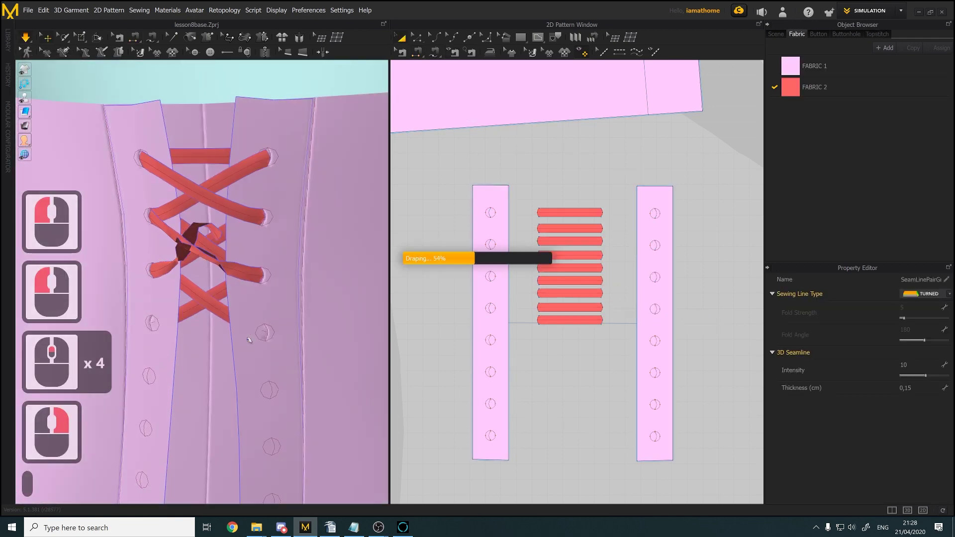
{"action": "key", "text": "space"}
{"action": "right_click_drag", "start_coordinate": [250, 343], "coordinate": [249, 323]}
Undo the simulation, the seams on the four copied lace strips and the last 3D move of those strips
{"action": "key", "text": "ctrl+z"}
{"action": "key", "text": "ctrl+z"}
{"action": "key", "text": "ctrl+z"}
{"action": "key", "text": "ctrl+z"}
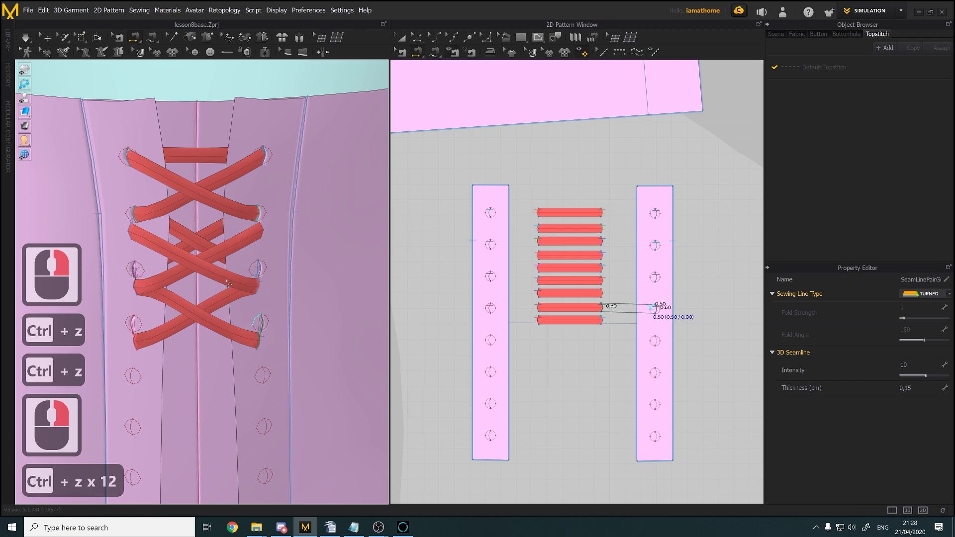
{"action": "key", "text": "ctrl+z"}
{"action": "key", "text": "ctrl+z"}
{"action": "key", "text": "ctrl+z"}
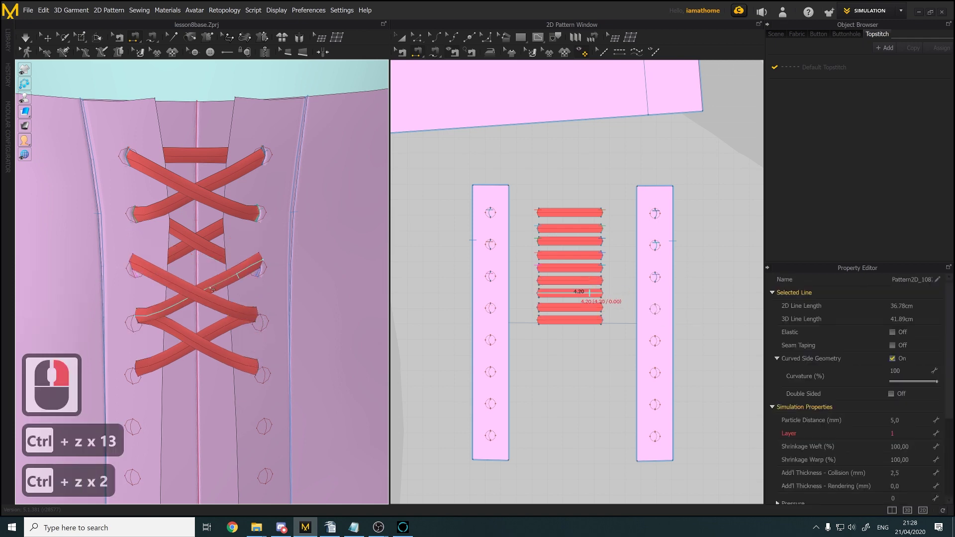
Sew the left end of the sixth lace strip to the third eyelet on the left eyelet strip
{"action": "right_click_drag", "start_coordinate": [213, 289], "coordinate": [162, 285]}
{"action": "scroll", "coordinate": [157, 286], "scroll_direction": "down", "scroll_amount": 1}
{"action": "middle_click_drag", "start_coordinate": [136, 289], "coordinate": [215, 280]}
{"action": "scroll", "coordinate": [216, 279], "scroll_direction": "down", "scroll_amount": 3}
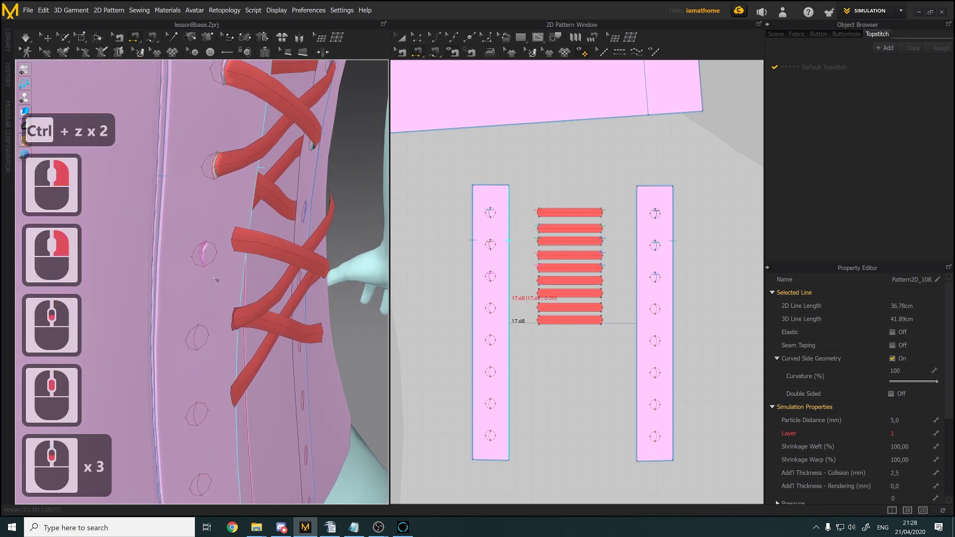
{"action": "left_click", "coordinate": [231, 236]}
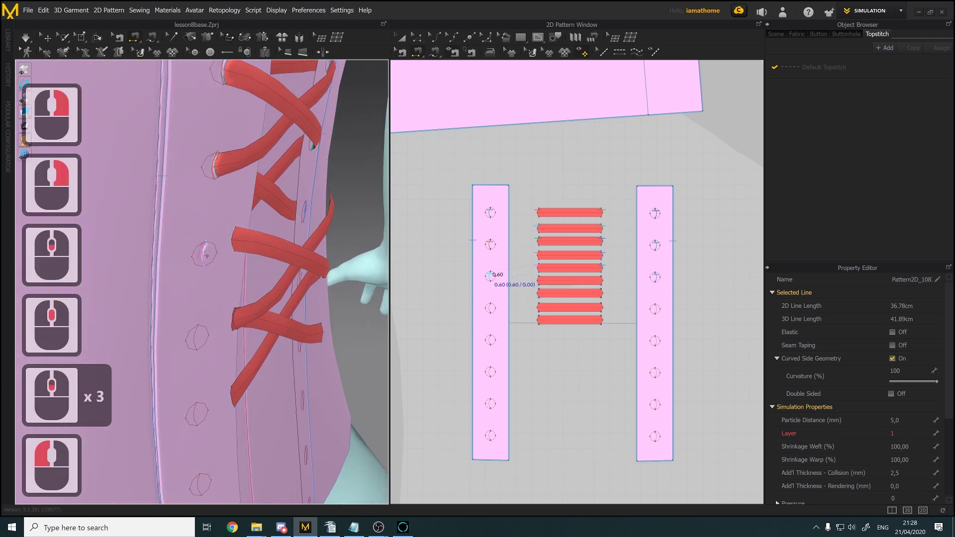
{"action": "left_click", "coordinate": [206, 255]}
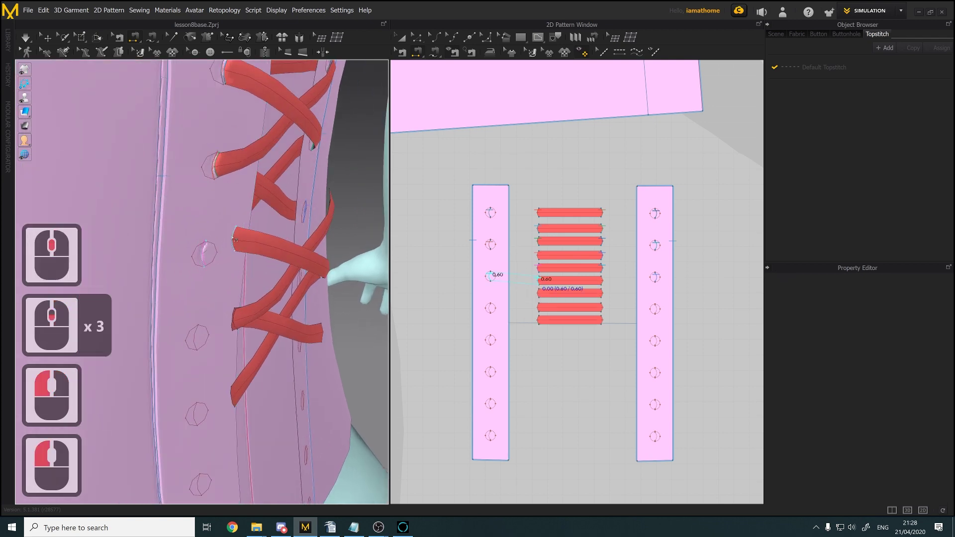
{"action": "left_click", "coordinate": [236, 240]}
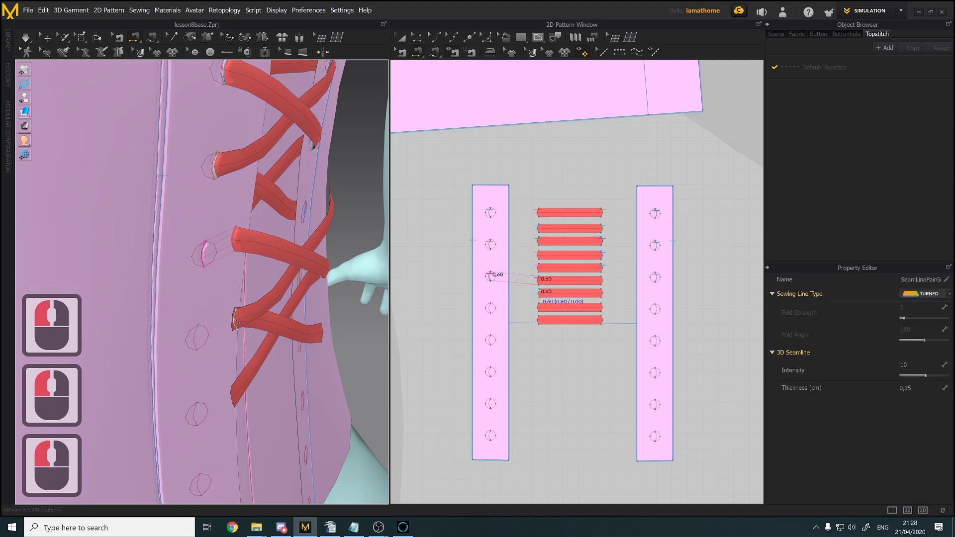
Sew the left ends of the seventh and eighth lace strips to the fourth eyelet on the left eyelet strip
{"action": "left_click", "coordinate": [237, 323]}
{"action": "left_click", "coordinate": [198, 342]}
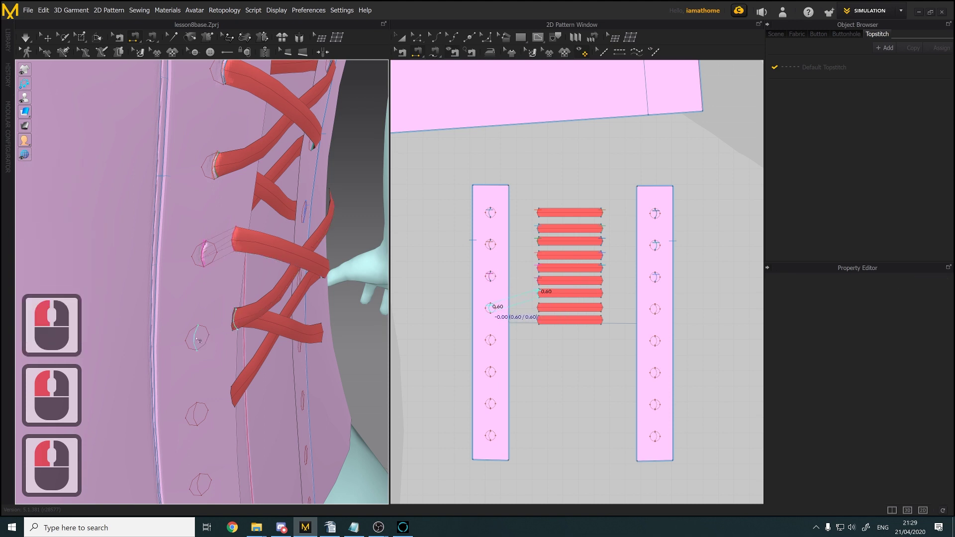
{"action": "left_click", "coordinate": [234, 326]}
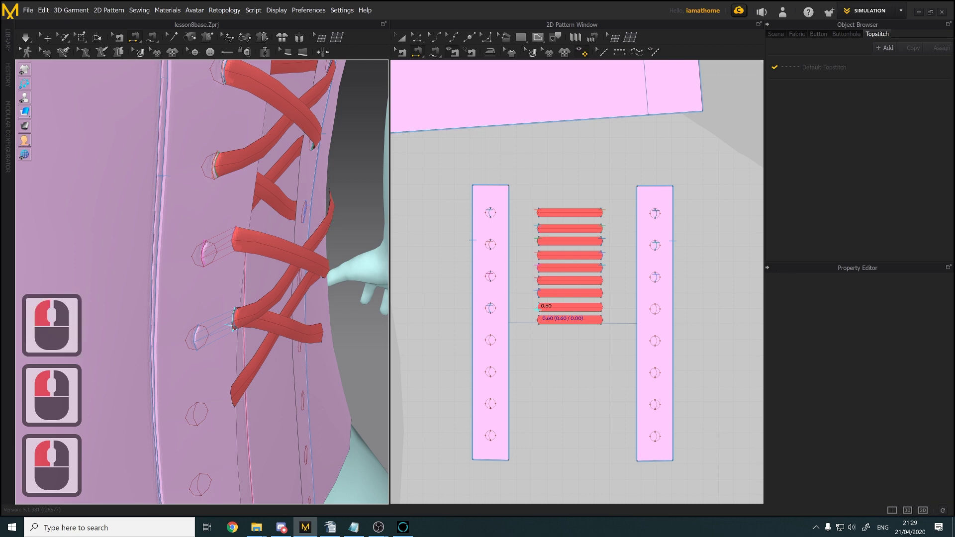
{"action": "left_click", "coordinate": [199, 343]}
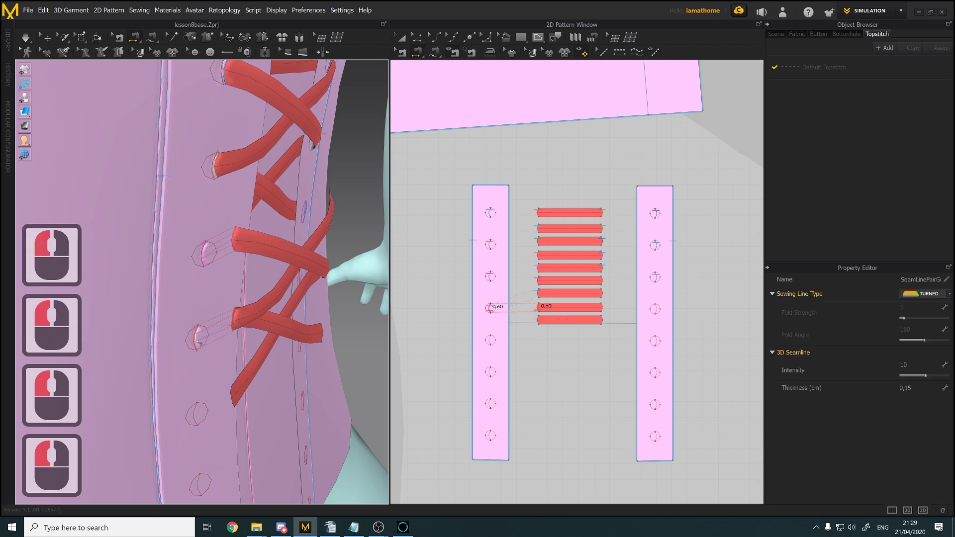
Sew the left end of the ninth lace strip to the fifth eyelet on the left eyelet strip
{"action": "left_click", "coordinate": [230, 394]}
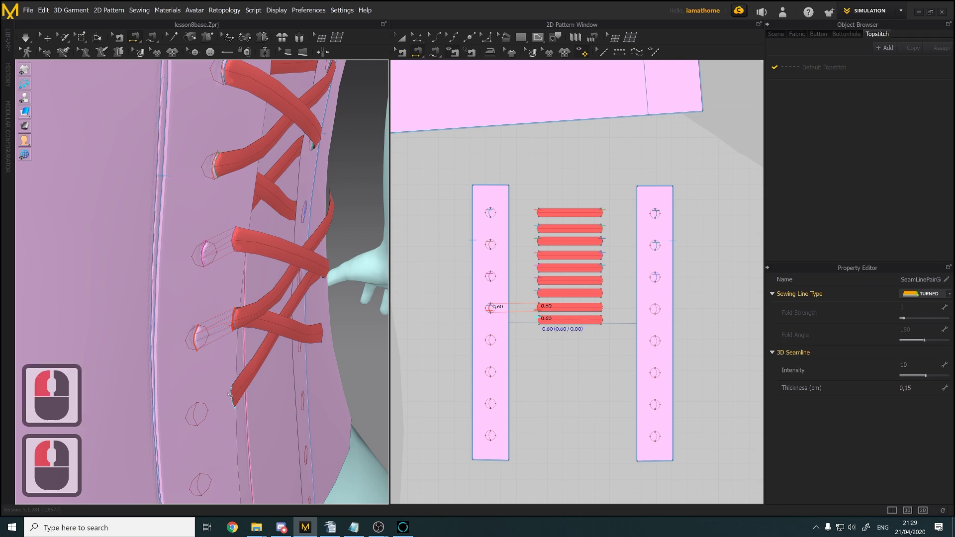
{"action": "left_click", "coordinate": [200, 414]}
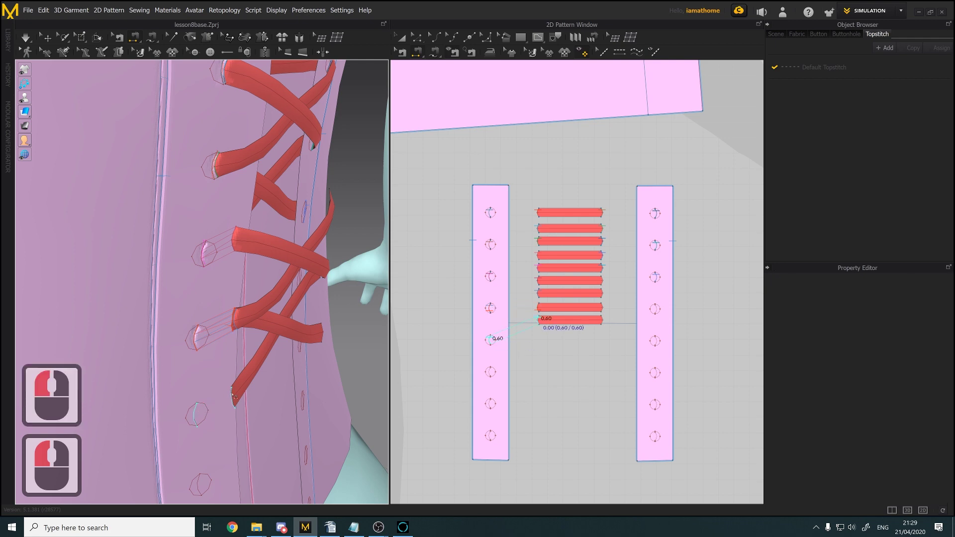
{"action": "left_click", "coordinate": [539, 318]}
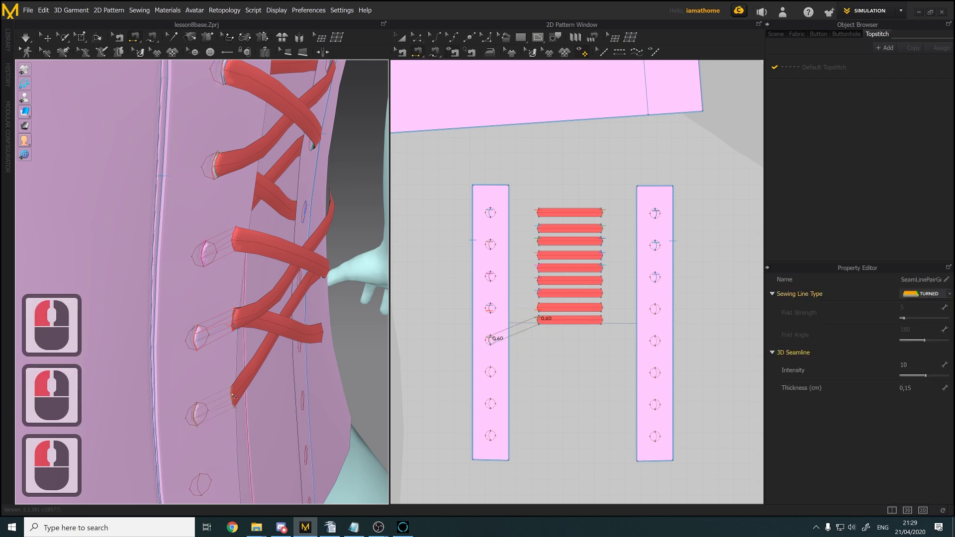
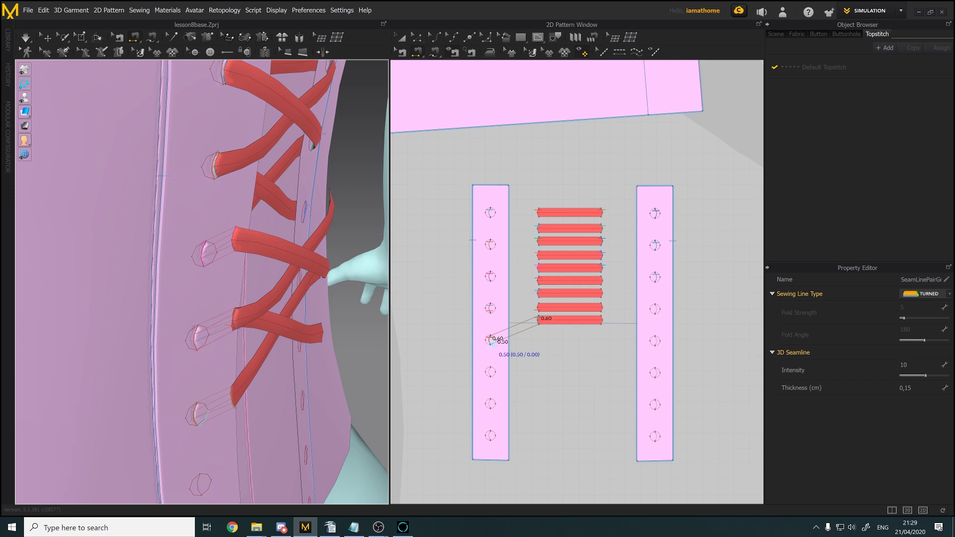
{"action": "right_click", "coordinate": [205, 419]}
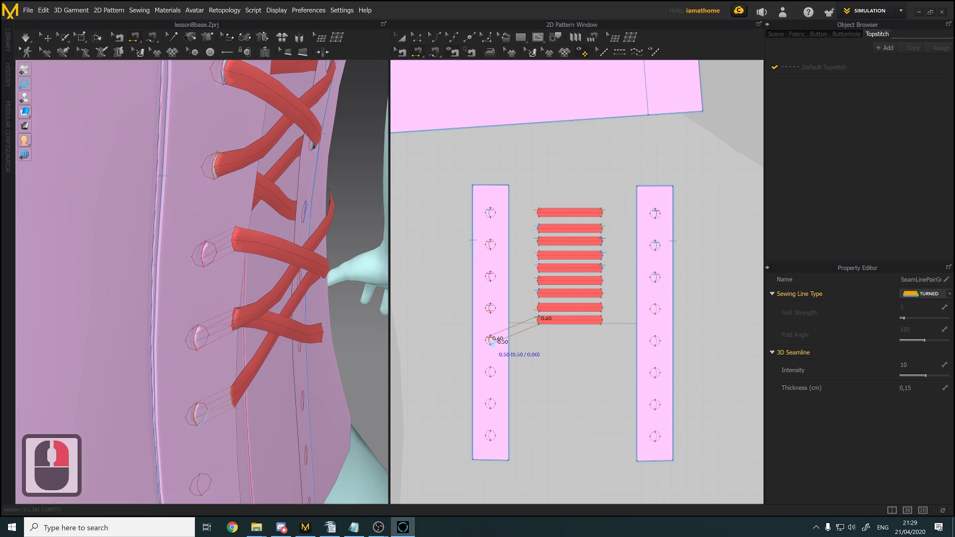
{"action": "right_click", "coordinate": [205, 418]}
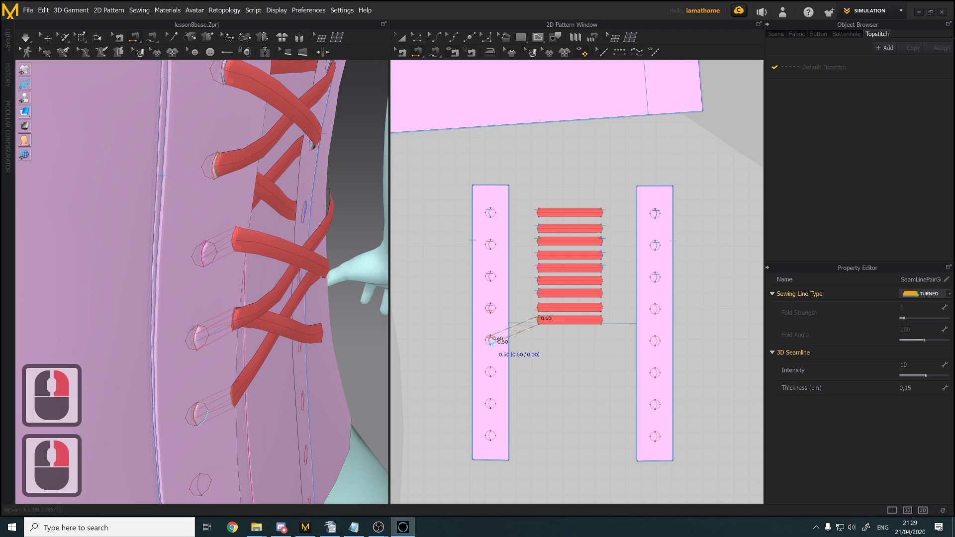
{"action": "right_click", "coordinate": [205, 419]}
{"action": "right_click", "coordinate": [205, 418]}
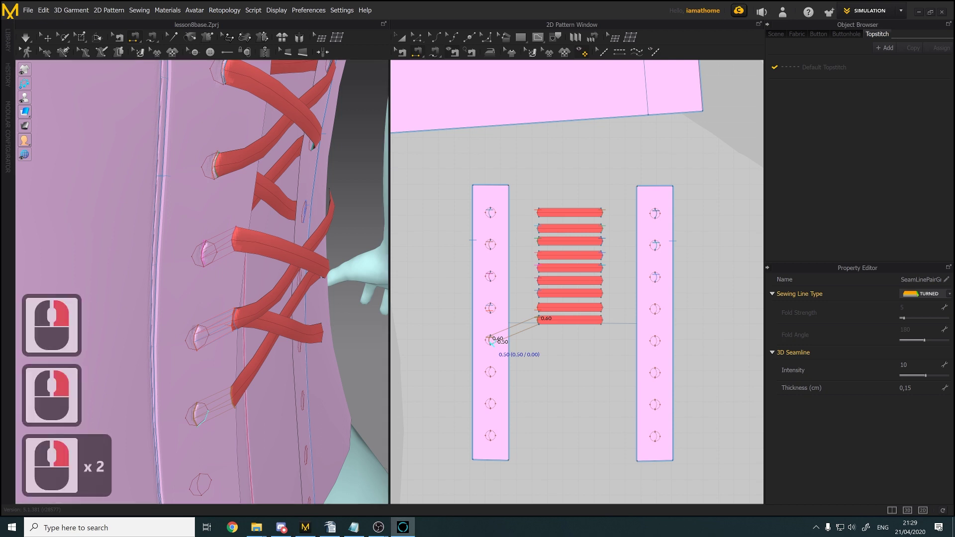
{"action": "left_click", "coordinate": [205, 419]}
{"action": "left_click", "coordinate": [205, 419]}
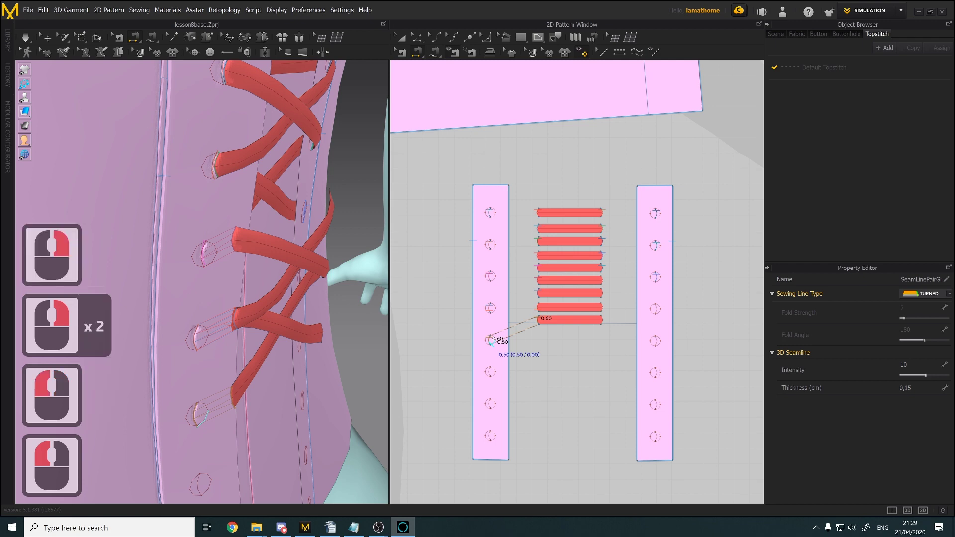
{"action": "left_click", "coordinate": [491, 344]}
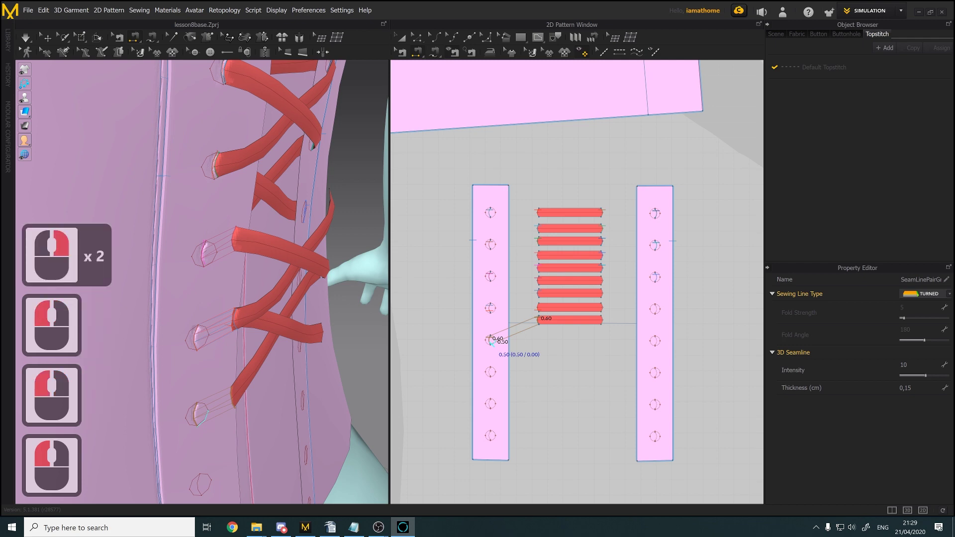
{"action": "right_click", "coordinate": [492, 345]}
{"action": "scroll", "coordinate": [491, 345], "scroll_direction": "up", "scroll_amount": 3}
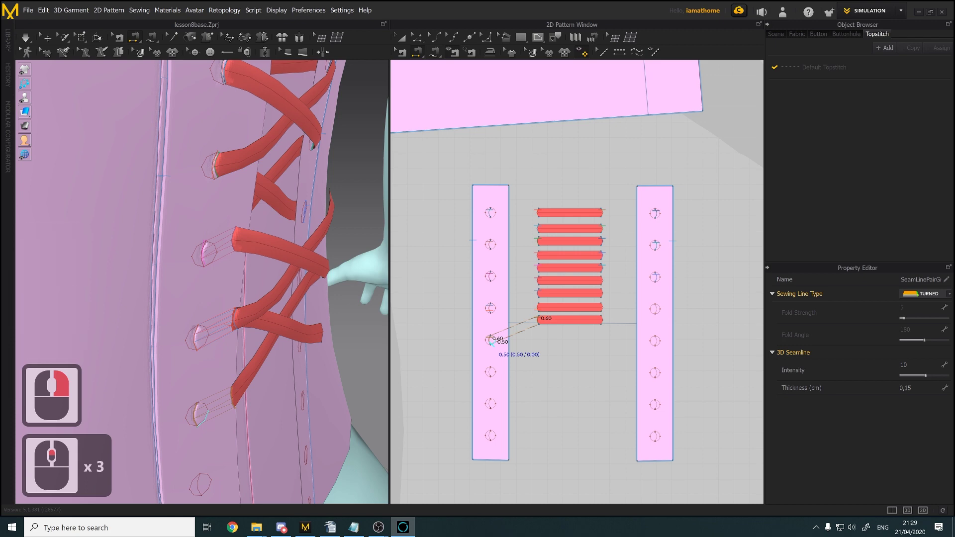
{"action": "right_click", "coordinate": [491, 343]}
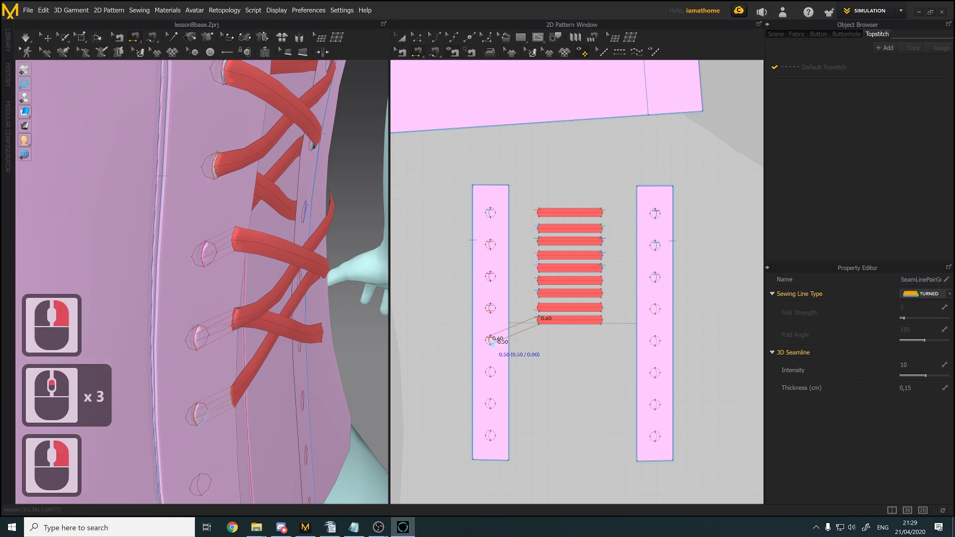
{"action": "right_click", "coordinate": [491, 343]}
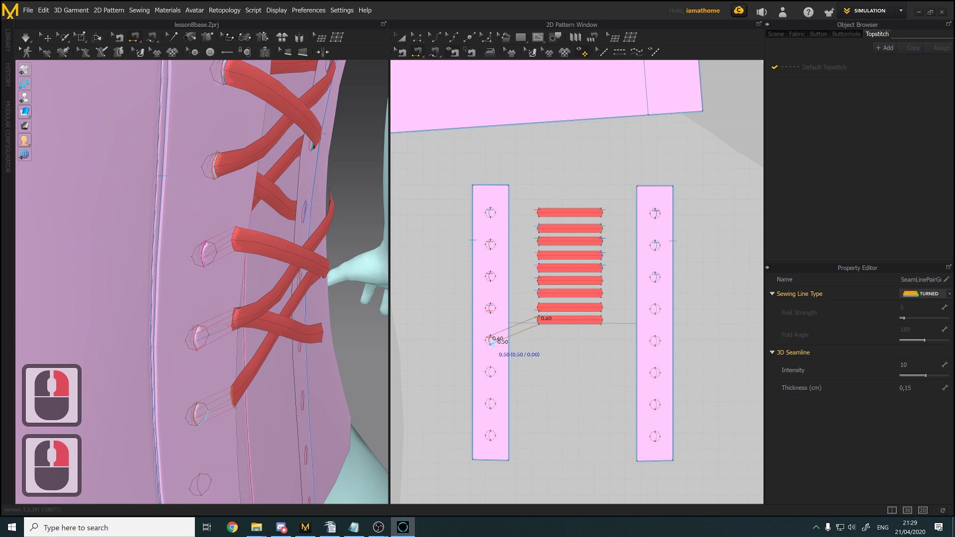
{"action": "right_click", "coordinate": [491, 344]}
{"action": "right_click", "coordinate": [492, 343]}
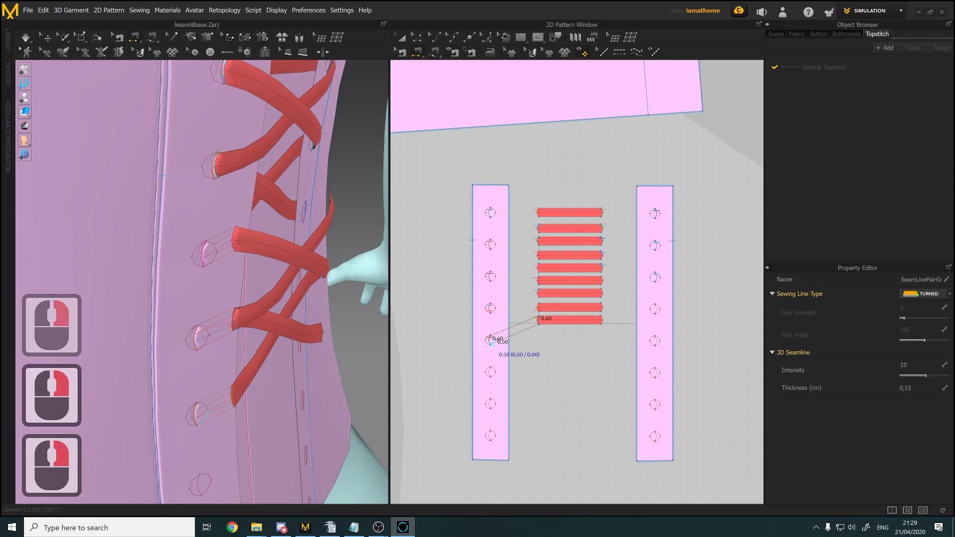
{"action": "right_click", "coordinate": [492, 343]}
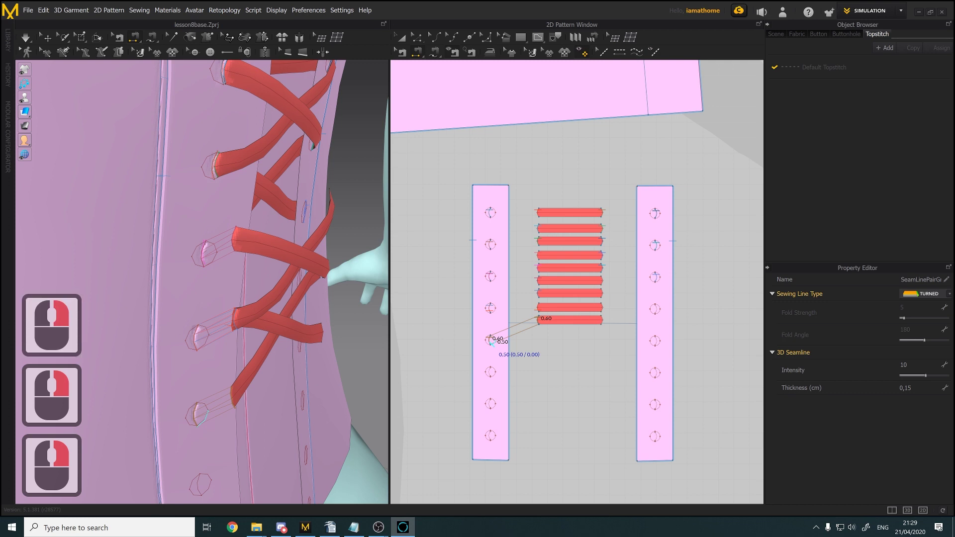
{"action": "right_click", "coordinate": [491, 343]}
{"action": "right_click", "coordinate": [491, 343]}
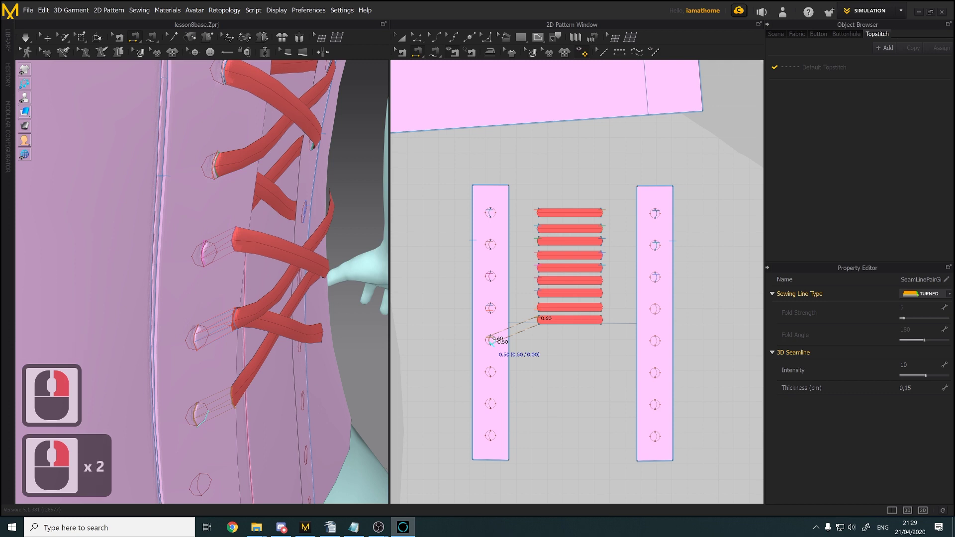
{"action": "right_click", "coordinate": [491, 343]}
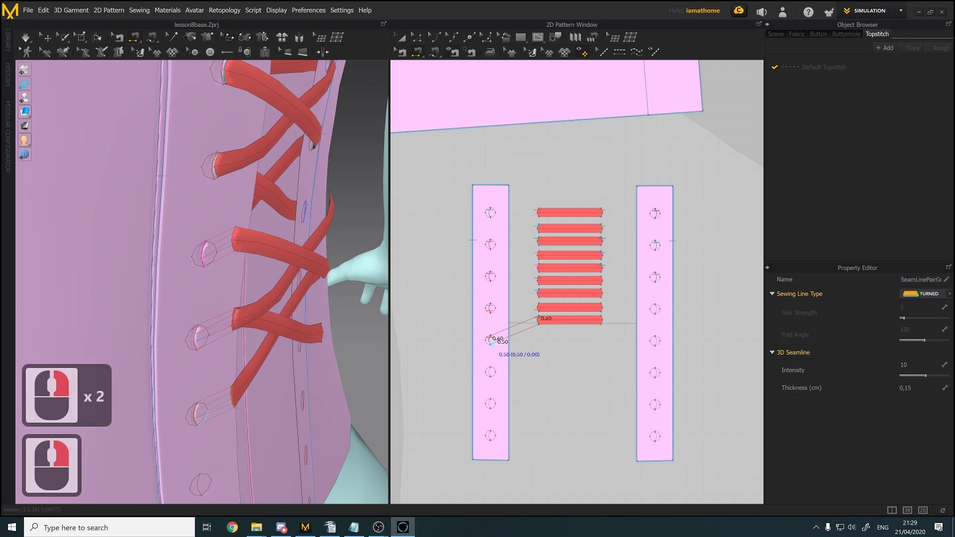
{"action": "key", "text": "Up"}
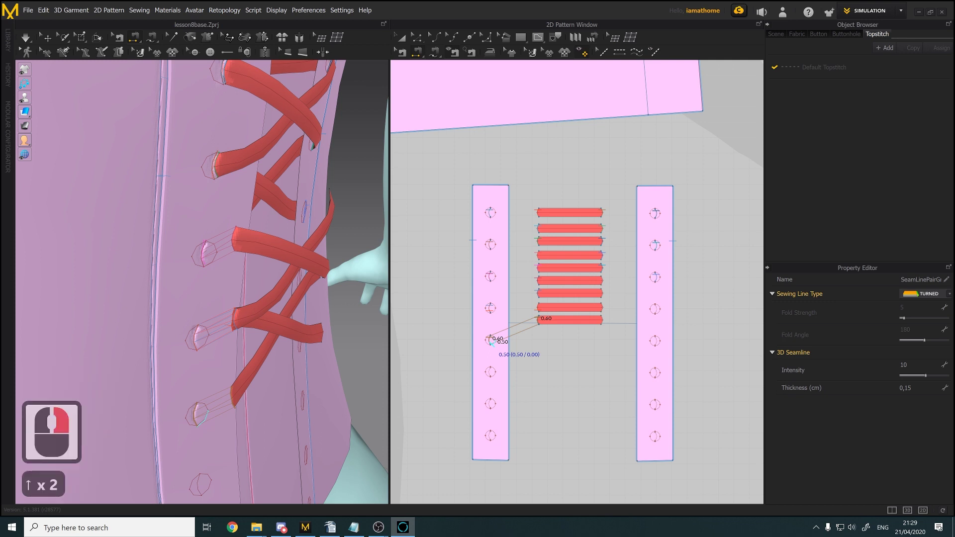
{"action": "right_click", "coordinate": [491, 343]}
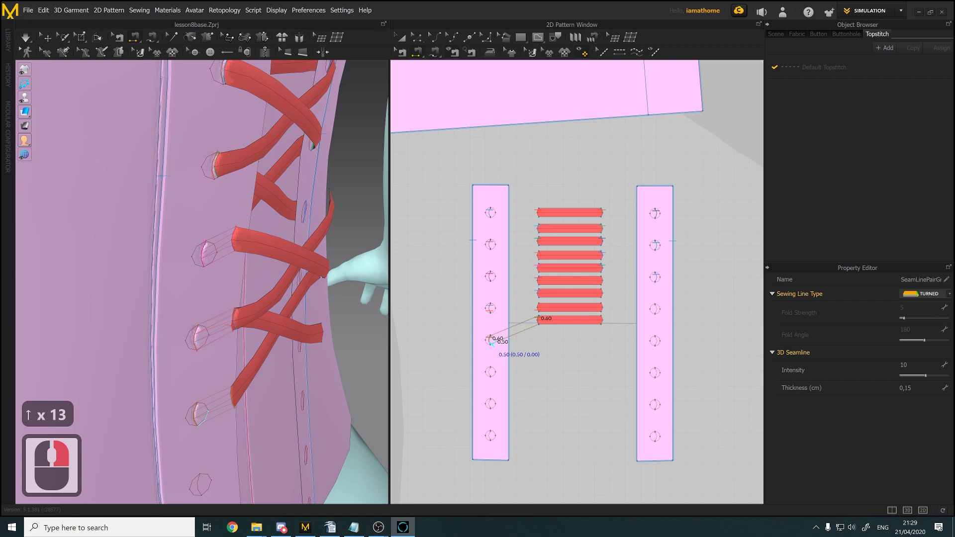
{"action": "right_click", "coordinate": [446, 358]}
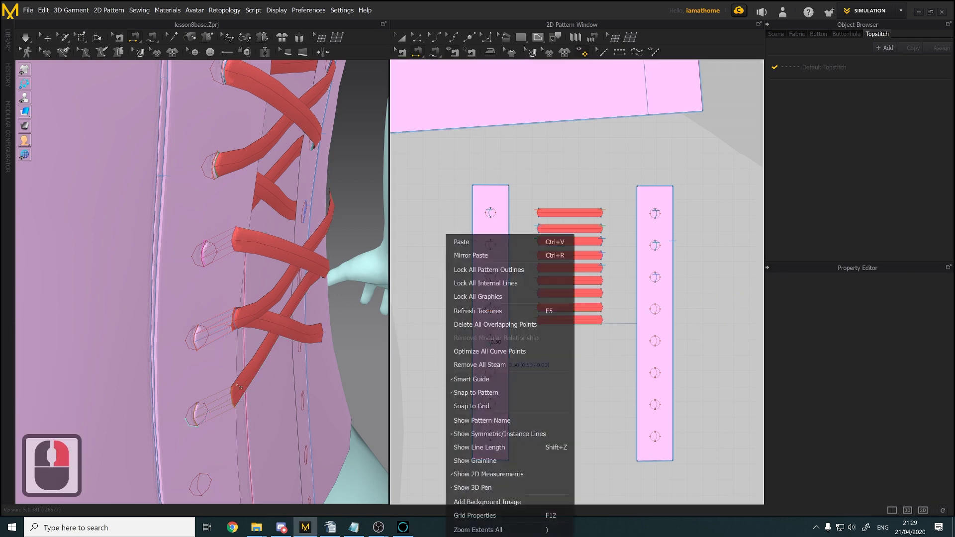
Sew the right end of the seventh lace strip to the third eyelet on the right eyelet strip
{"action": "right_click_drag", "start_coordinate": [219, 368], "coordinate": [276, 349]}
{"action": "middle_click_drag", "start_coordinate": [276, 341], "coordinate": [174, 318]}
{"action": "right_click_drag", "start_coordinate": [253, 354], "coordinate": [184, 328]}
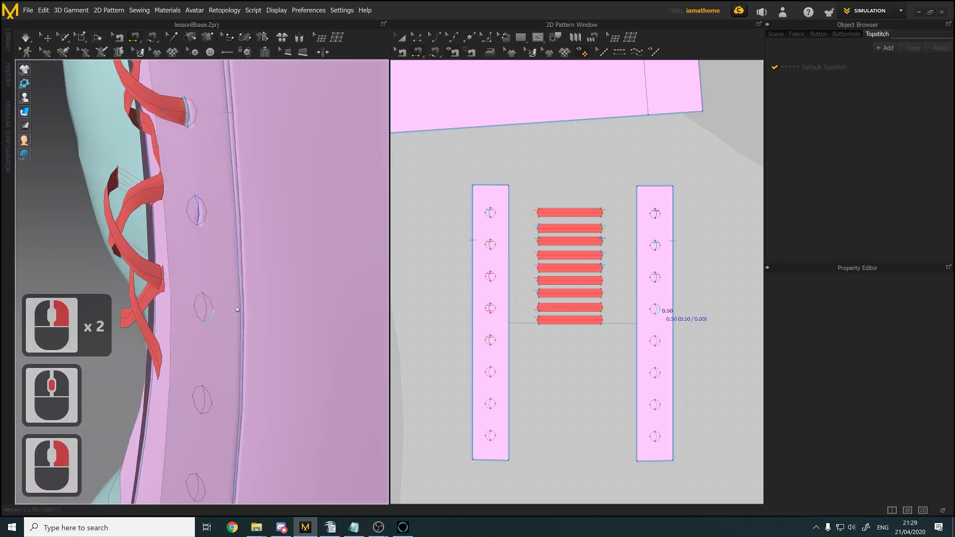
{"action": "middle_click_drag", "start_coordinate": [201, 277], "coordinate": [278, 294]}
{"action": "right_click_drag", "start_coordinate": [279, 292], "coordinate": [286, 298]}
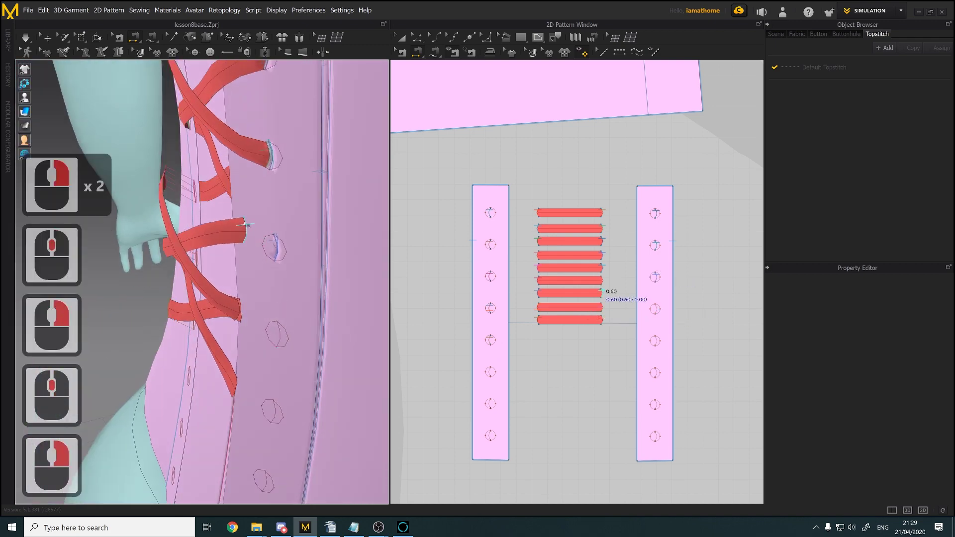
{"action": "left_click", "coordinate": [246, 225]}
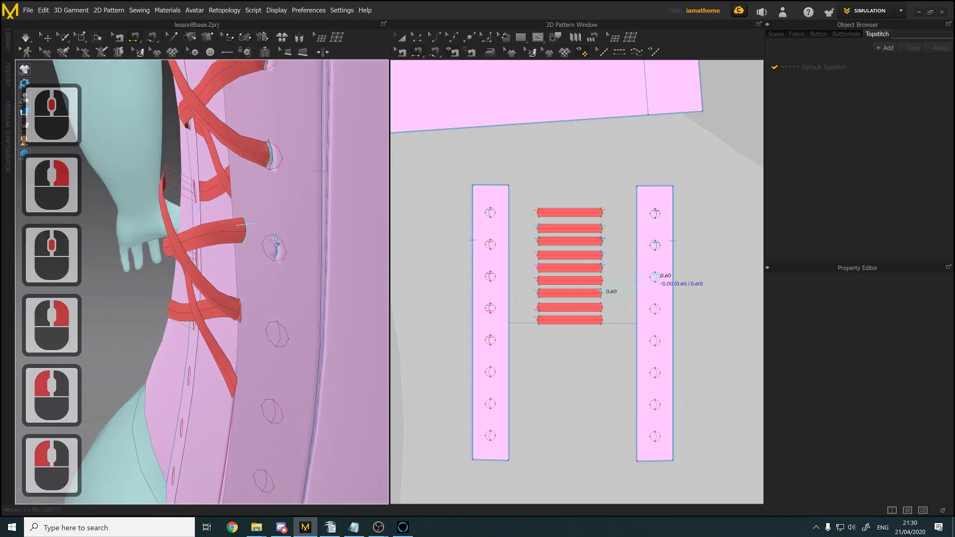
{"action": "left_click", "coordinate": [277, 245]}
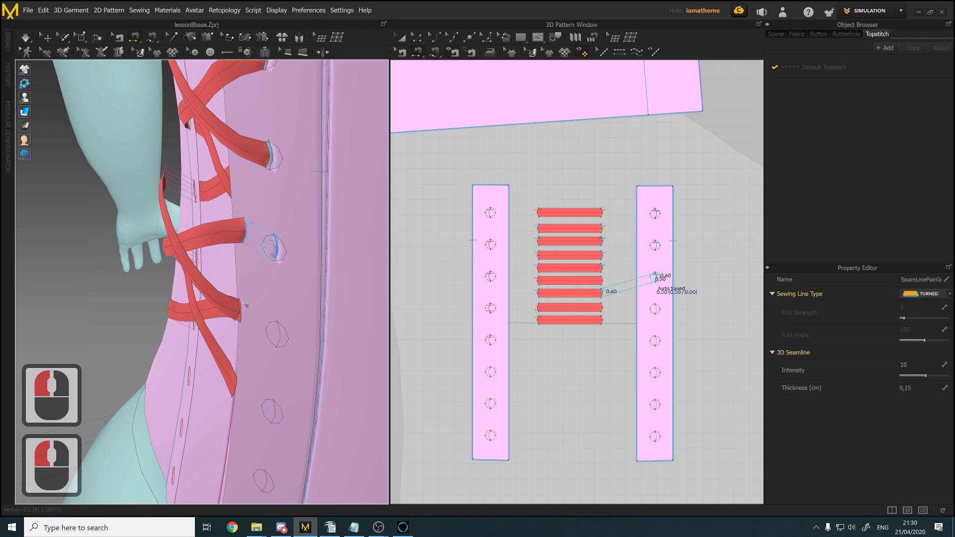
Sew the right ends of the ninth and sixth lace strips to the right strip's fourth eyelet and the eighth's to its fifth eyelet
{"action": "left_click", "coordinate": [245, 311]}
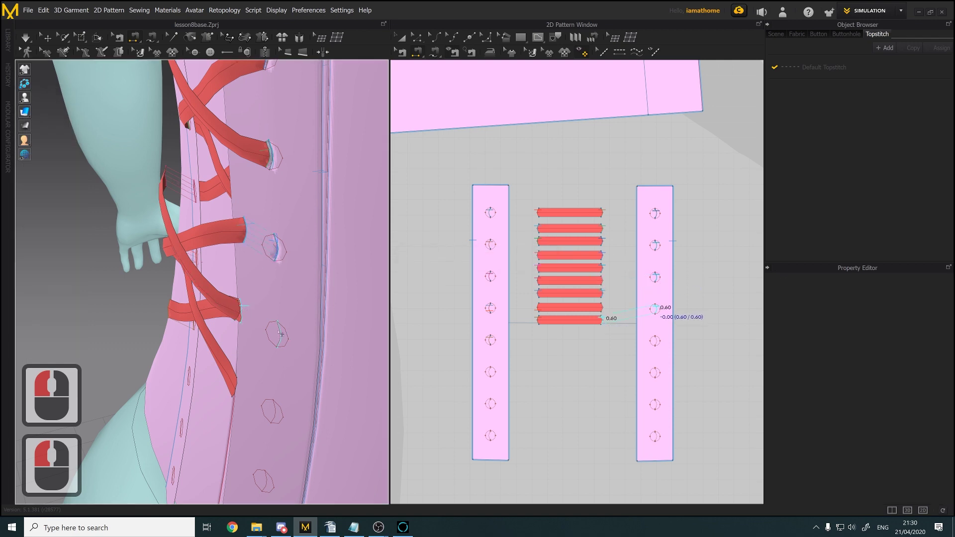
{"action": "left_click", "coordinate": [281, 334]}
{"action": "left_click", "coordinate": [241, 311]}
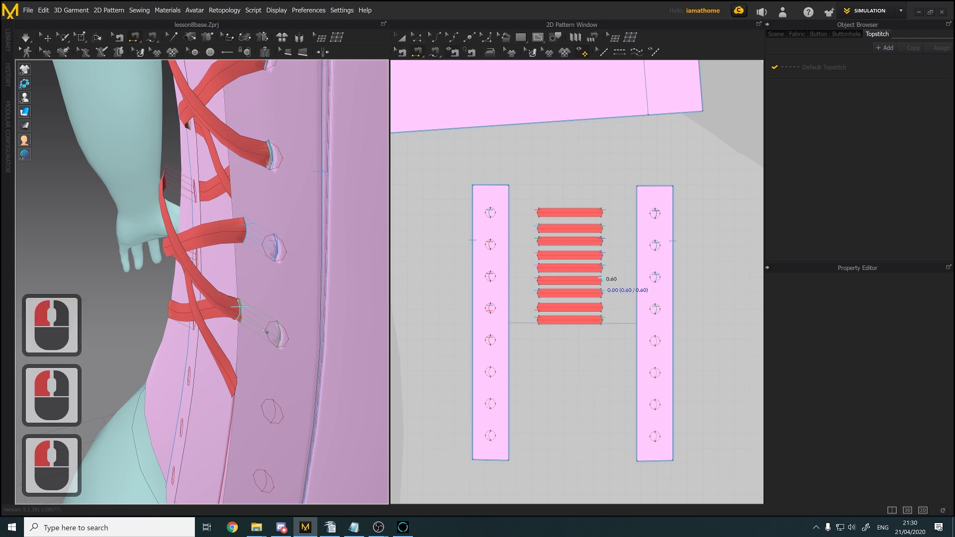
{"action": "left_click", "coordinate": [283, 336]}
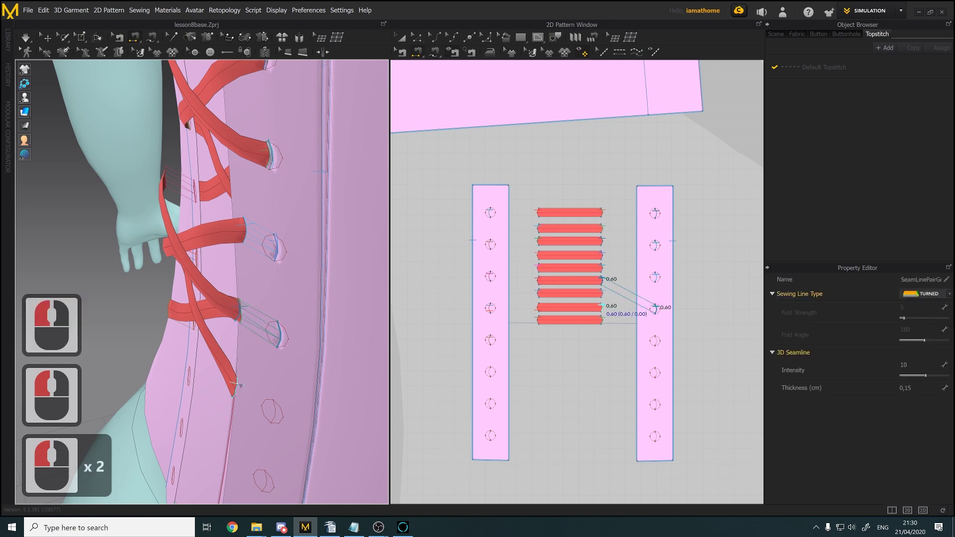
{"action": "left_click", "coordinate": [240, 385]}
{"action": "left_click", "coordinate": [279, 411]}
Run the simulation to pull the newly sewn lace strips into their eyelets, and stop it
{"action": "scroll", "coordinate": [253, 368], "scroll_direction": "down", "scroll_amount": 5}
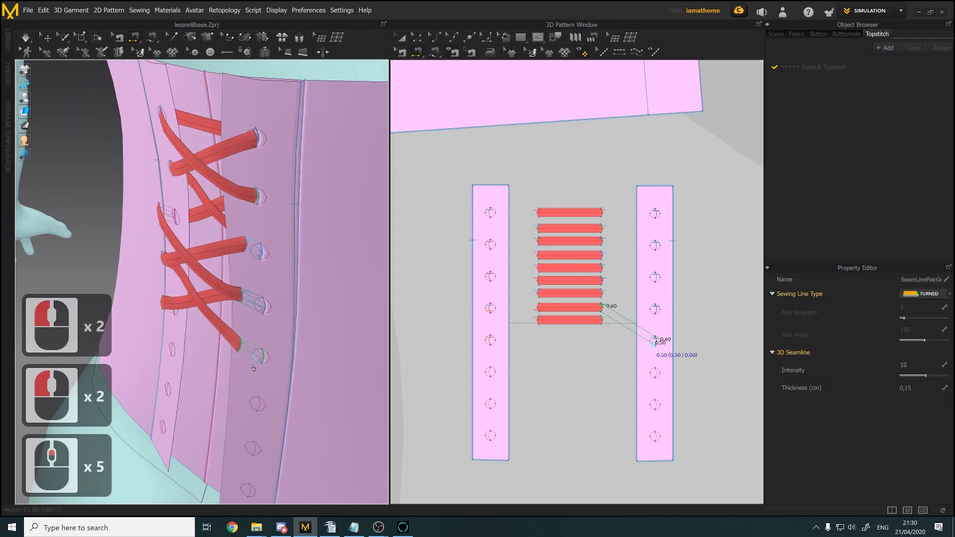
{"action": "right_click_drag", "start_coordinate": [253, 368], "coordinate": [271, 342]}
{"action": "scroll", "coordinate": [271, 341], "scroll_direction": "up", "scroll_amount": 1}
{"action": "middle_click_drag", "start_coordinate": [270, 341], "coordinate": [359, 350]}
{"action": "right_click_drag", "start_coordinate": [359, 349], "coordinate": [333, 343]}
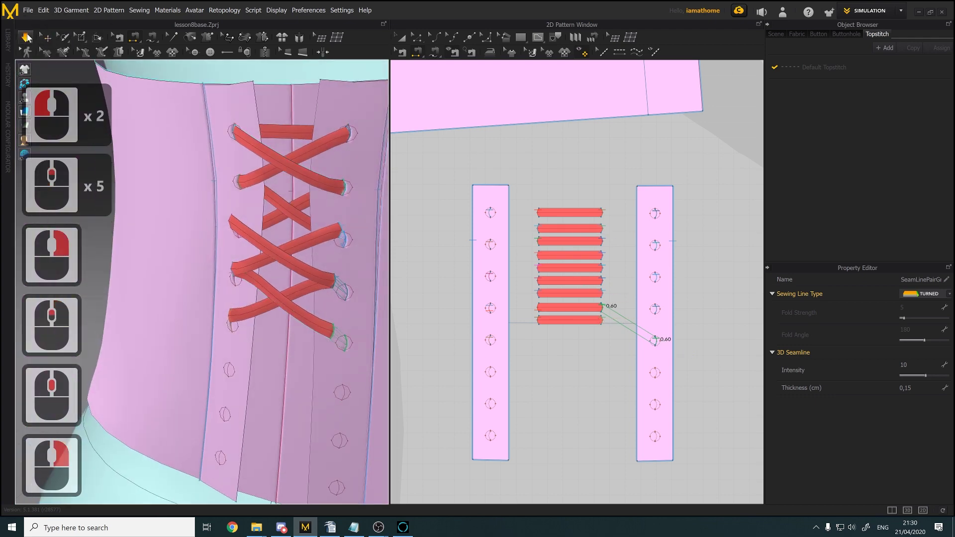
{"action": "left_click", "coordinate": [27, 36]}
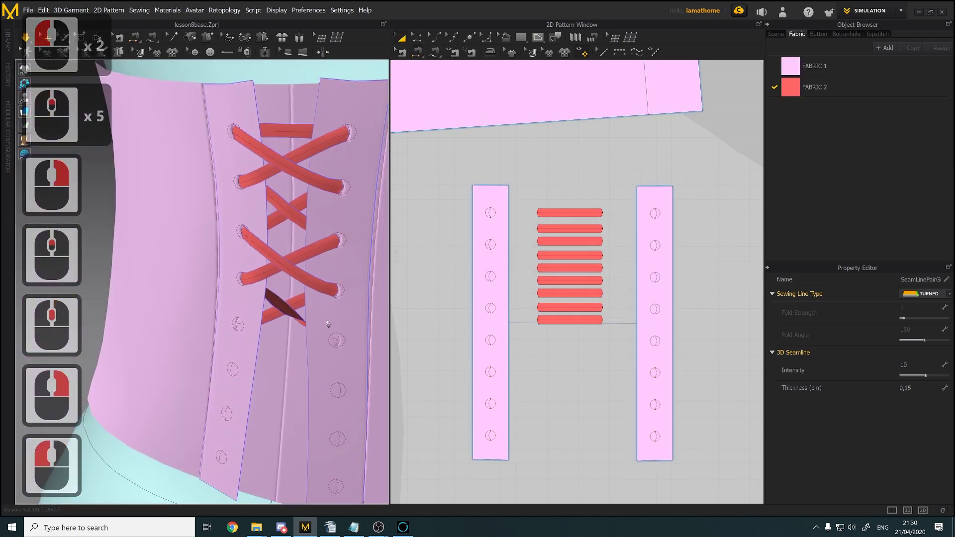
{"action": "mouse_move", "coordinate": [328, 325]}
{"action": "right_mouse_down"}
{"action": "mouse_move", "coordinate": [348, 329]}
{"action": "mouse_move", "coordinate": [325, 333]}
{"action": "right_mouse_up"}
{"action": "left_click", "coordinate": [25, 39]}
Apply Superimpose (Over) to the twisted eighth lace strip and briefly simulate to settle it flat
{"action": "key", "text": "n"}
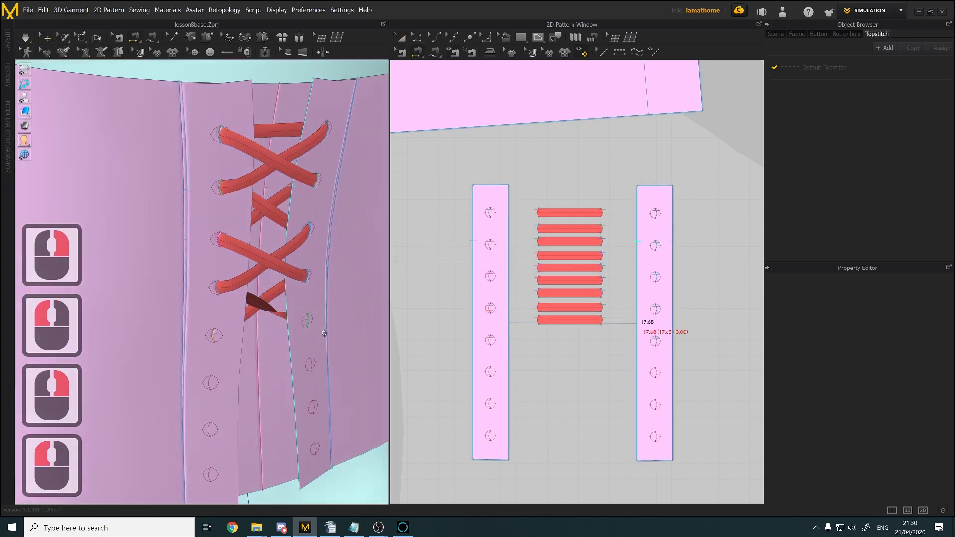
{"action": "left_click", "coordinate": [263, 303]}
{"action": "left_click", "coordinate": [45, 36]}
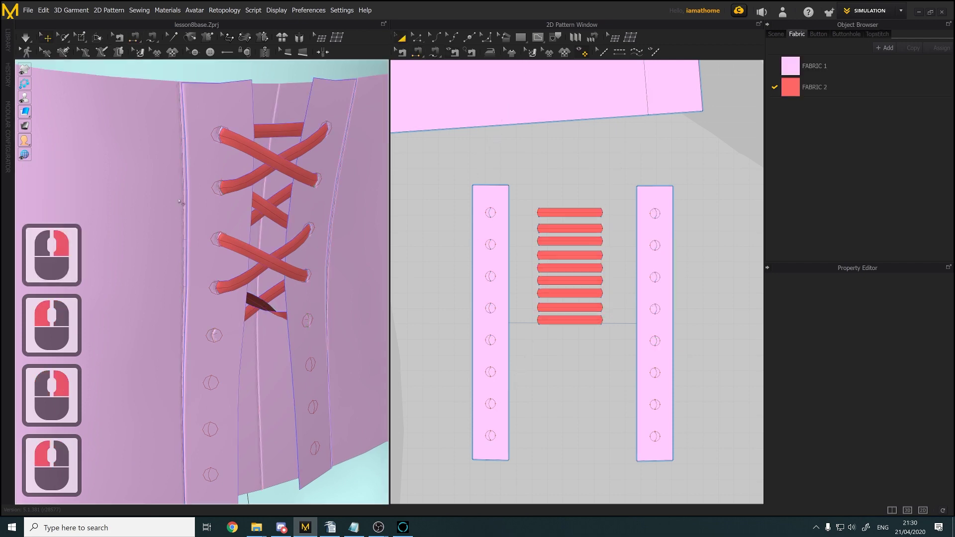
{"action": "left_click", "coordinate": [255, 293]}
{"action": "right_click", "coordinate": [256, 298]}
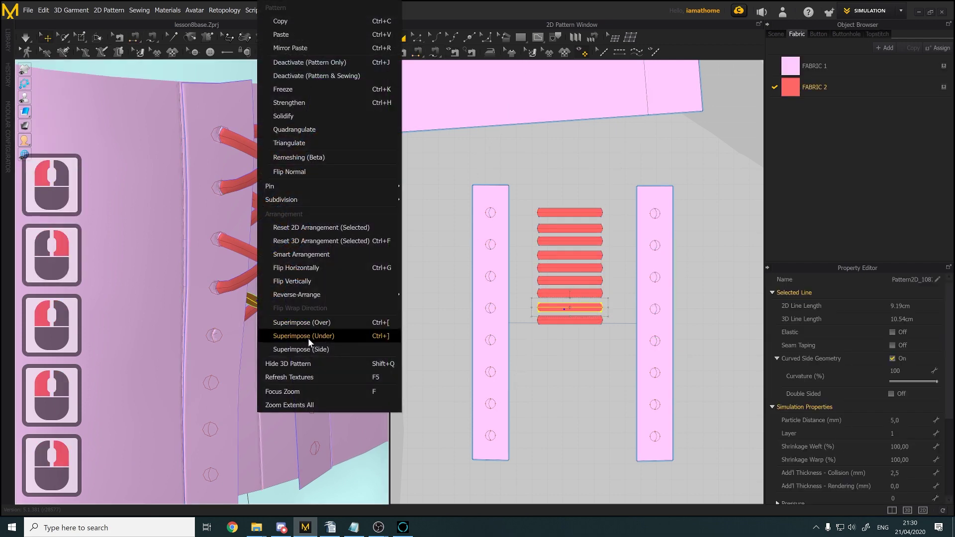
{"action": "left_click", "coordinate": [306, 324]}
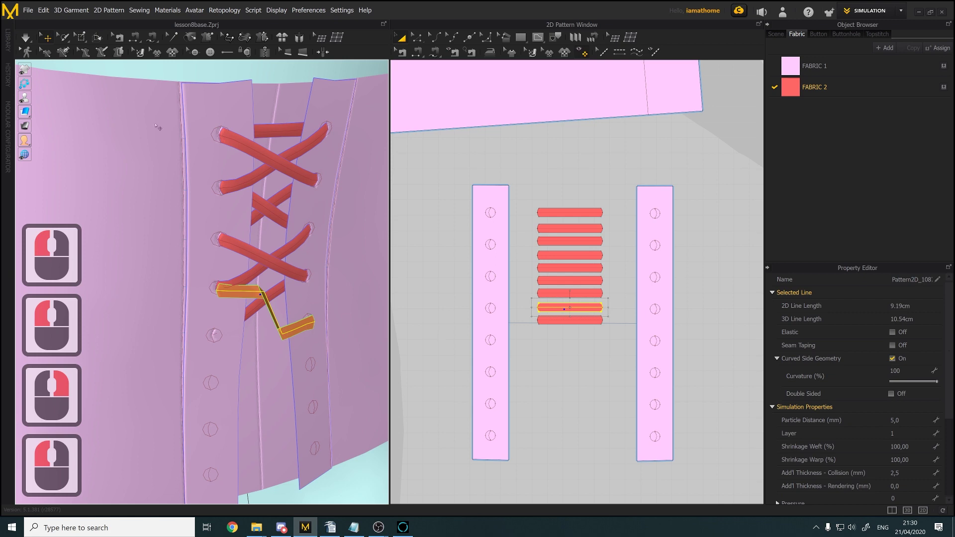
{"action": "left_click", "coordinate": [26, 39]}
{"action": "left_click", "coordinate": [26, 38]}
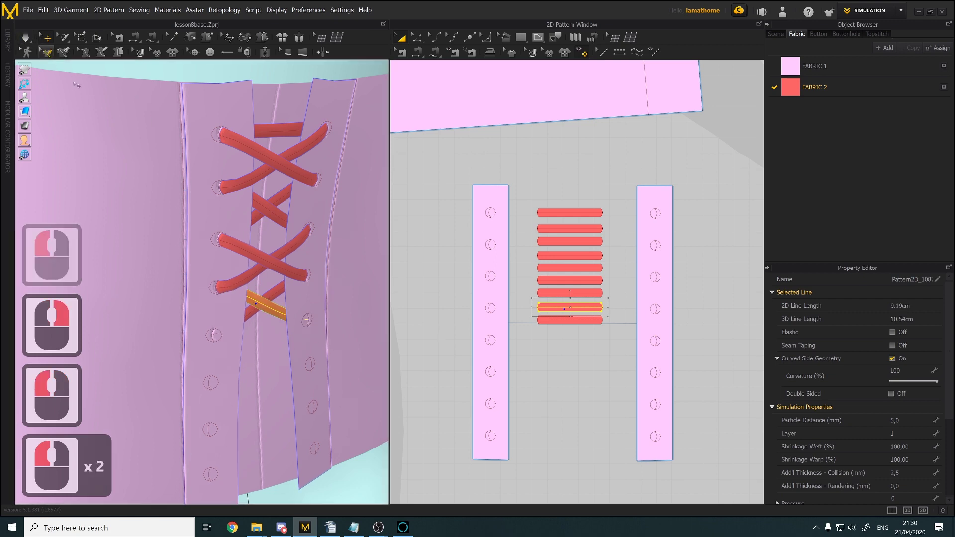
Copy the sixth to ninth lace strips, paste them below the ninth, and move the copies in 3D beside the next free eyelets
{"action": "right_click_drag", "start_coordinate": [331, 292], "coordinate": [291, 297]}
{"action": "middle_click_drag", "start_coordinate": [300, 310], "coordinate": [308, 274]}
{"action": "right_click_drag", "start_coordinate": [308, 275], "coordinate": [312, 289]}
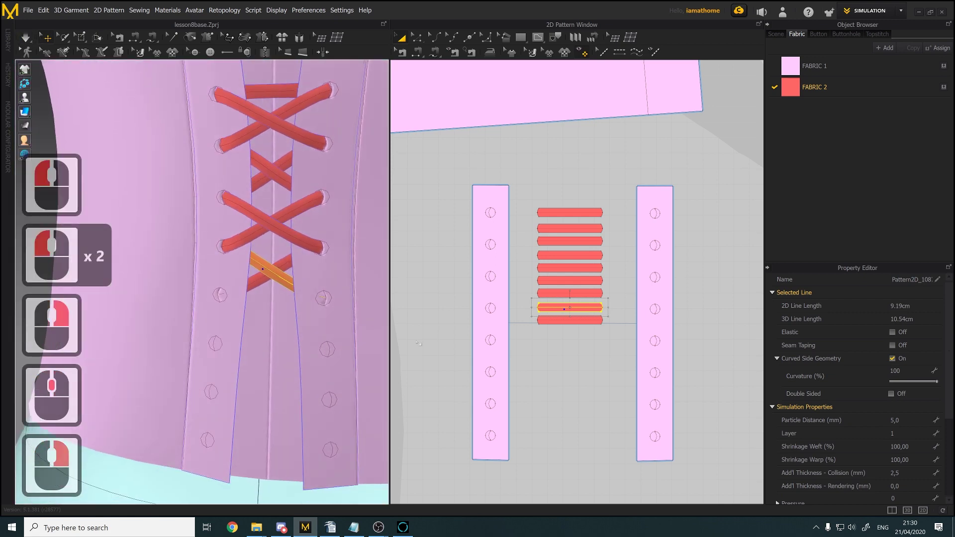
{"action": "left_click", "coordinate": [538, 335]}
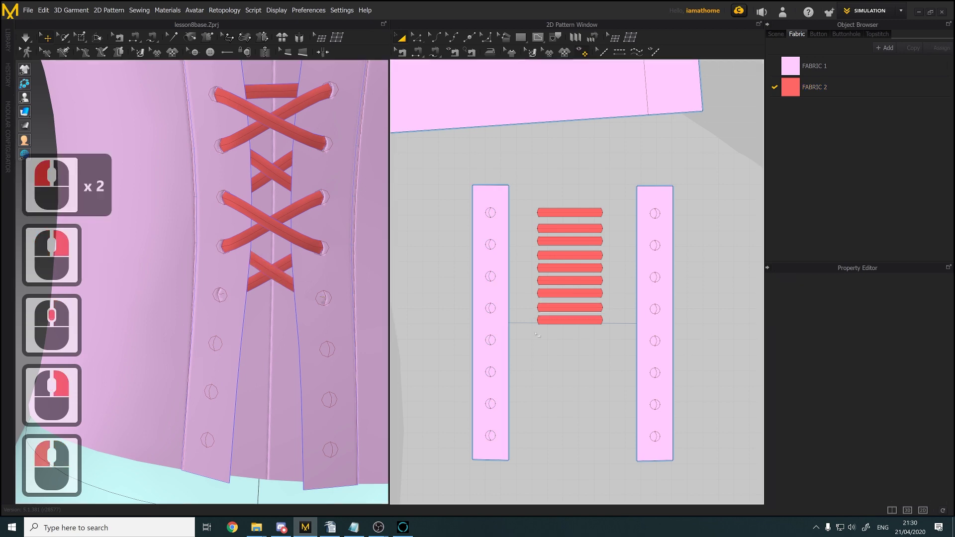
{"action": "left_click_drag", "start_coordinate": [522, 333], "coordinate": [616, 274]}
{"action": "key", "text": "ctrl+c"}
{"action": "key", "text": "ctrl+v"}
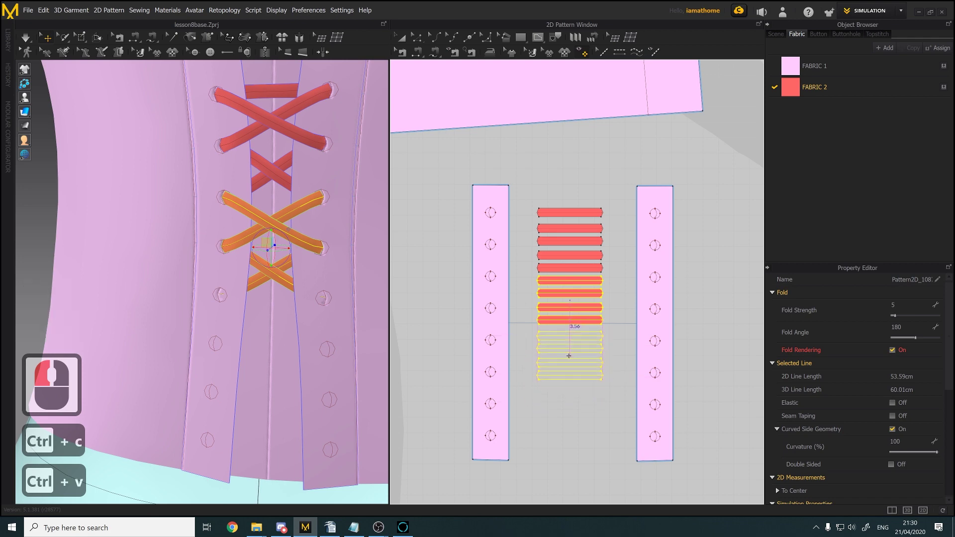
{"action": "left_click", "coordinate": [568, 355]}
{"action": "right_click_drag", "start_coordinate": [269, 318], "coordinate": [293, 325]}
{"action": "left_click_drag", "start_coordinate": [264, 323], "coordinate": [284, 331]}
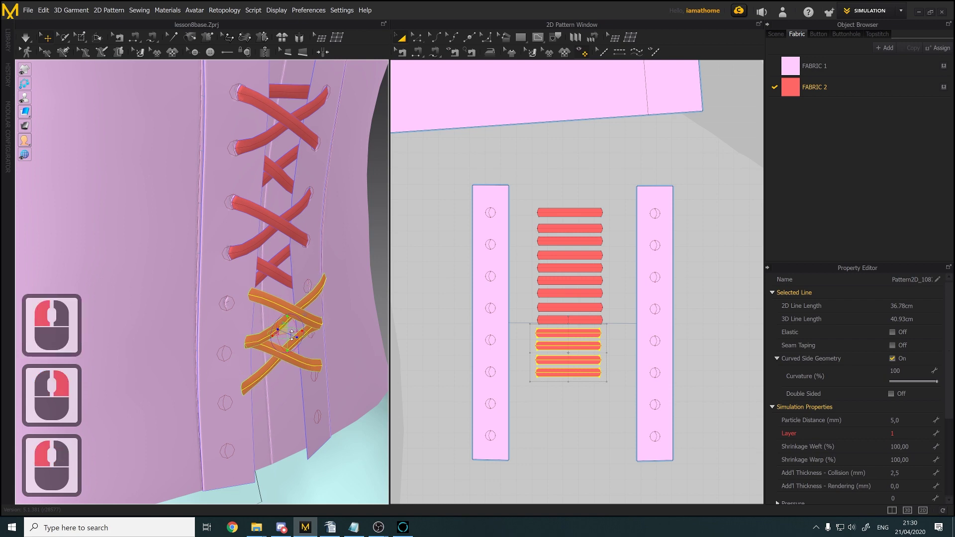
Sew the left end of the tenth lace strip to the fifth eyelet on the left eyelet strip
{"action": "right_click_drag", "start_coordinate": [284, 331], "coordinate": [258, 318]}
{"action": "scroll", "coordinate": [225, 310], "scroll_direction": "up", "scroll_amount": 4}
{"action": "middle_click_drag", "start_coordinate": [226, 309], "coordinate": [326, 222]}
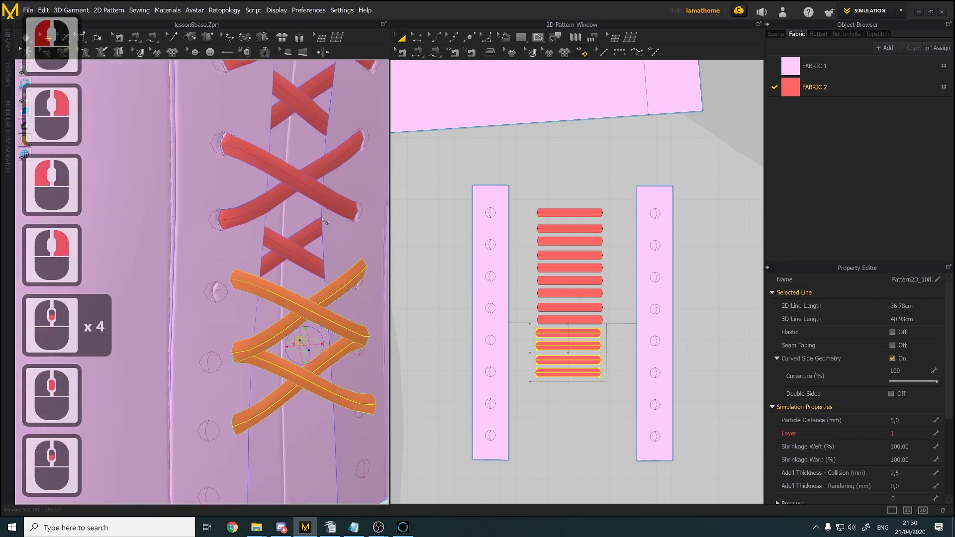
{"action": "left_click", "coordinate": [447, 159]}
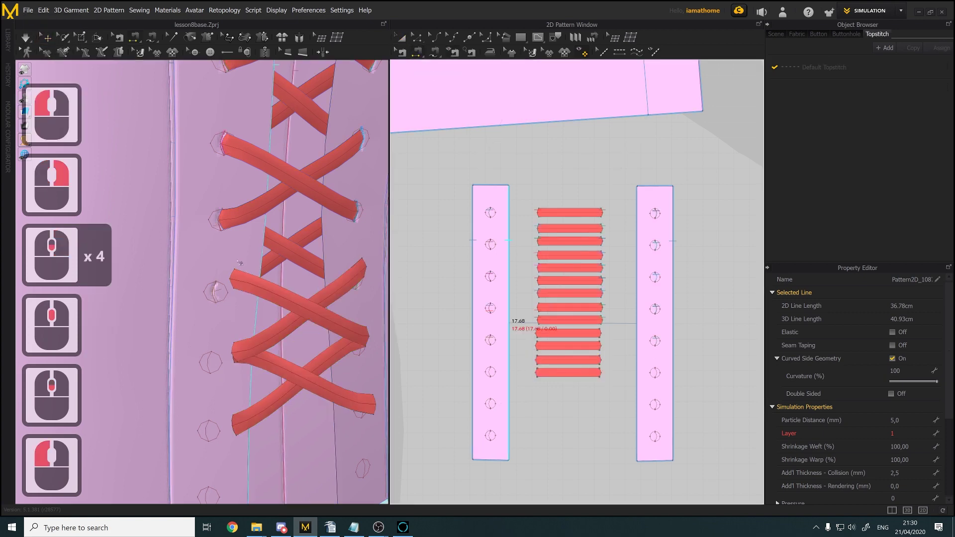
{"action": "left_click", "coordinate": [537, 331]}
{"action": "left_click", "coordinate": [490, 340]}
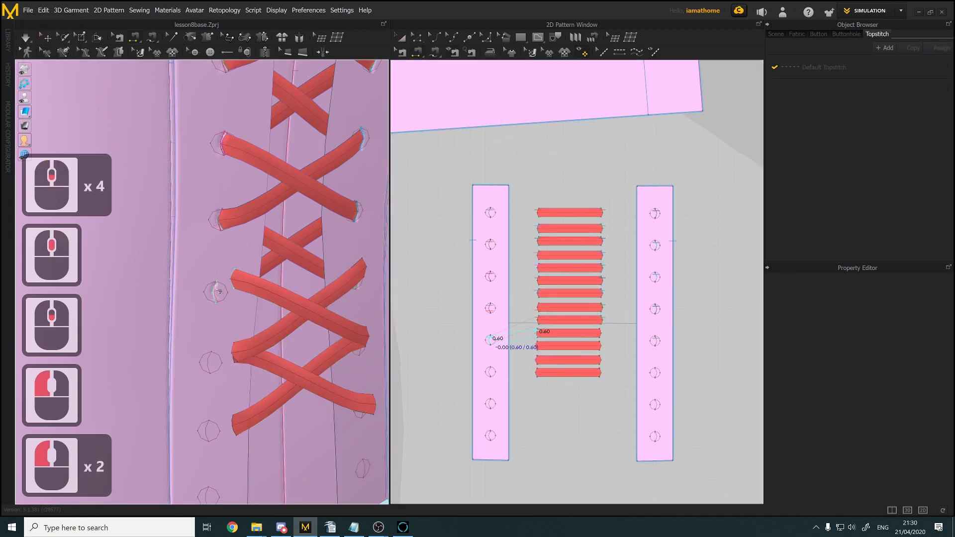
Sew the left ends of the eleventh and twelfth lace strips to the sixth eyelet on the left eyelet strip
{"action": "right_click_drag", "start_coordinate": [218, 322], "coordinate": [252, 370]}
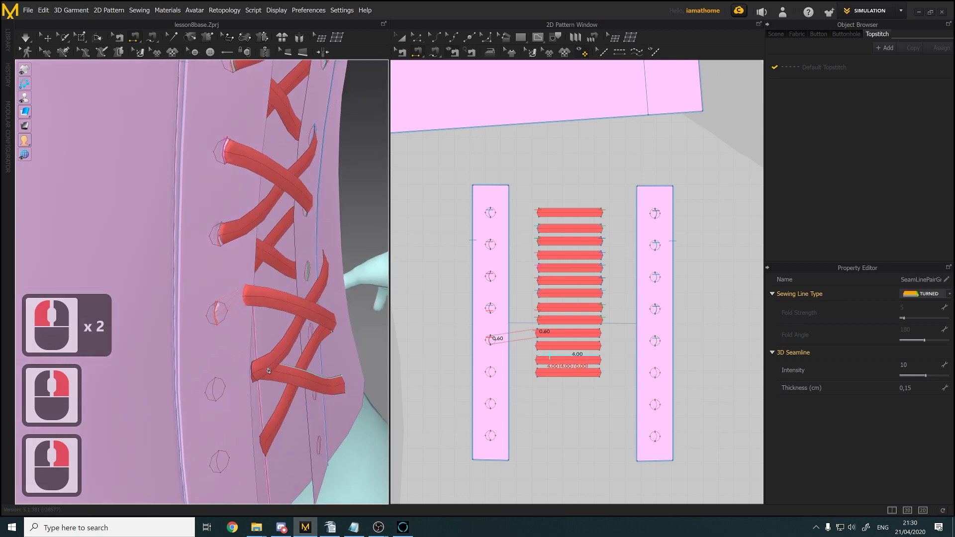
{"action": "left_click", "coordinate": [253, 369]}
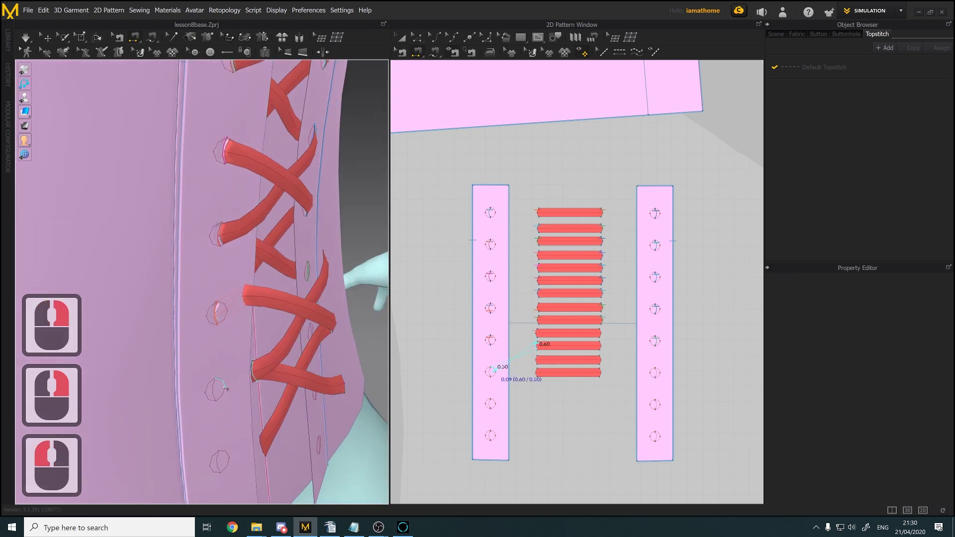
{"action": "double_click", "coordinate": [215, 393]}
{"action": "right_click_drag", "start_coordinate": [216, 393], "coordinate": [249, 364]}
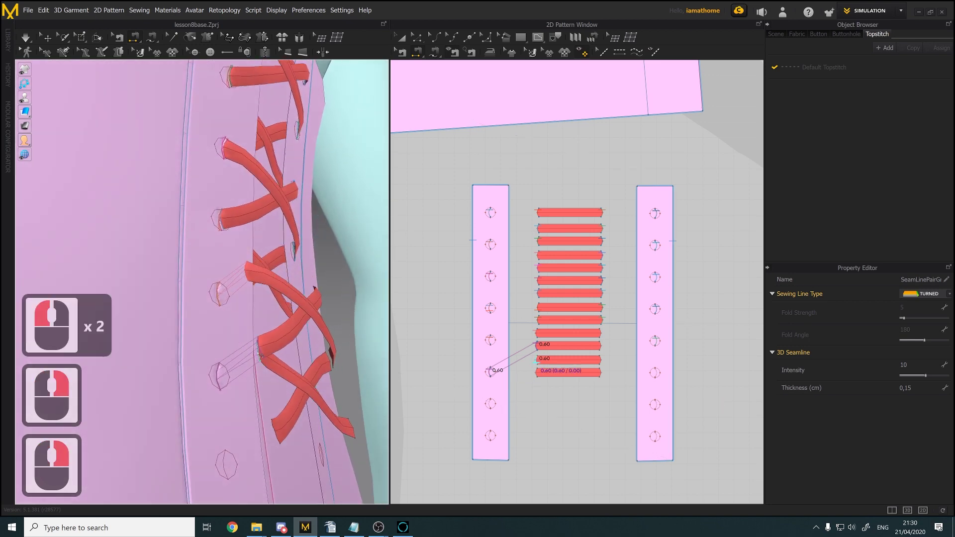
{"action": "left_click", "coordinate": [260, 356]}
{"action": "double_click", "coordinate": [220, 381]}
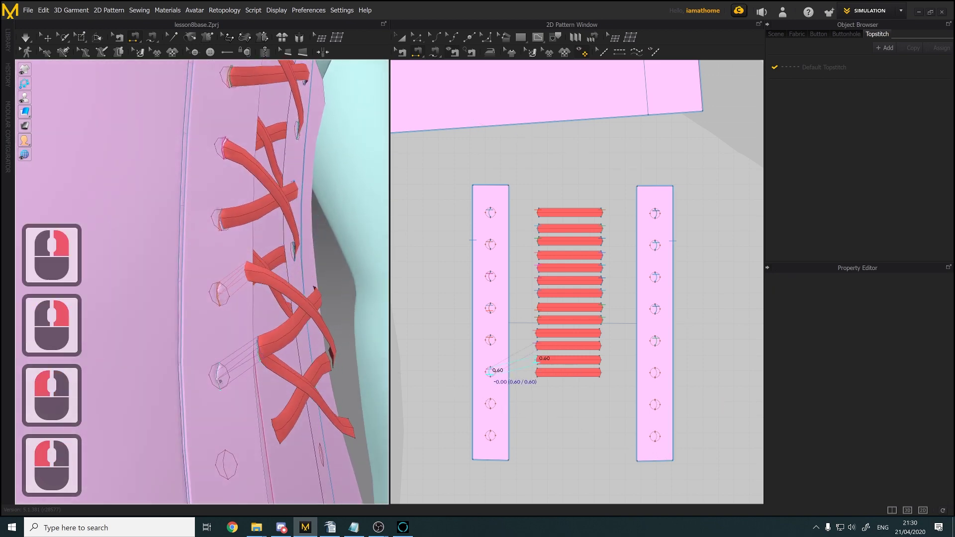
Sew the left end of the thirteenth lace strip to the seventh eyelet on the left eyelet strip
{"action": "right_click_drag", "start_coordinate": [220, 381], "coordinate": [237, 394]}
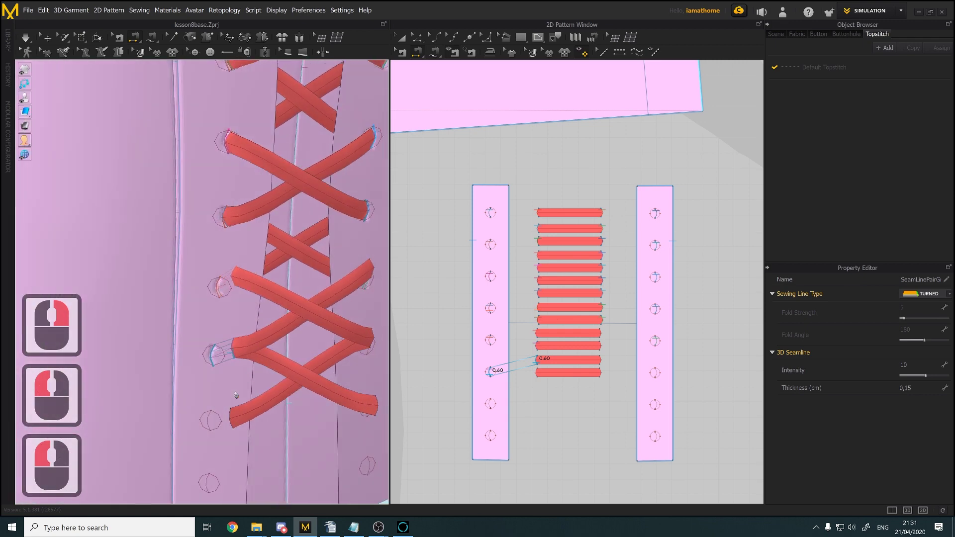
{"action": "left_click", "coordinate": [232, 419]}
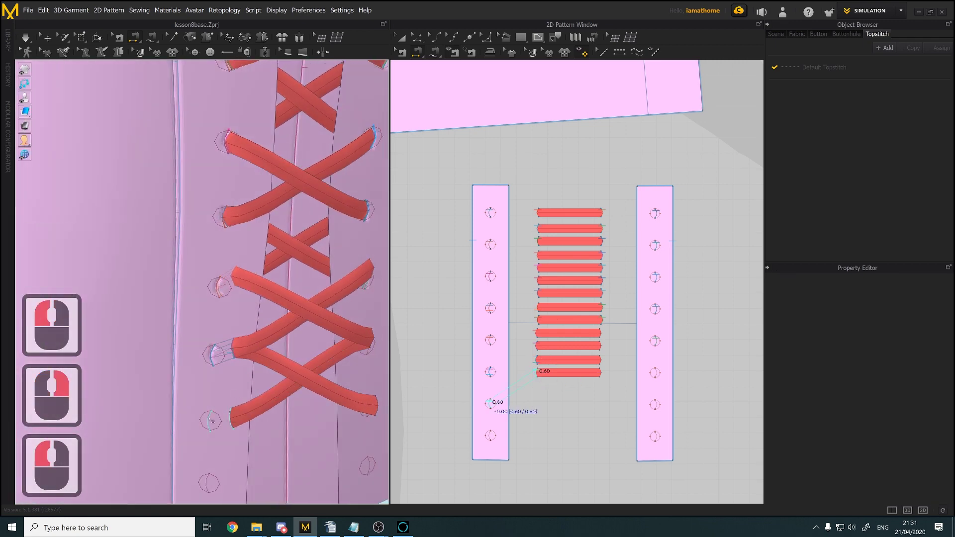
{"action": "double_click", "coordinate": [212, 421]}
Sew the right end of the thirteenth lace strip to the sixth eyelet on the right eyelet strip
{"action": "scroll", "coordinate": [266, 372], "scroll_direction": "down", "scroll_amount": 4}
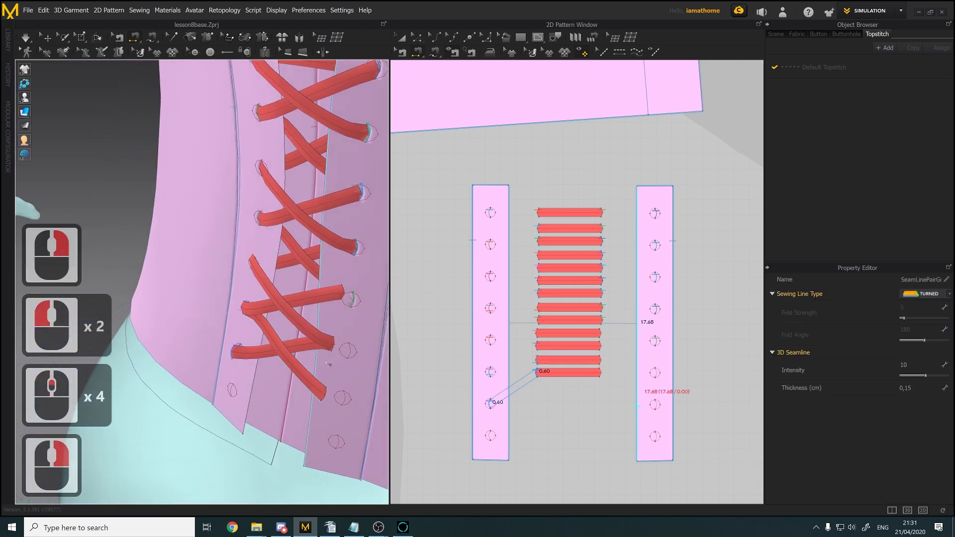
{"action": "right_click_drag", "start_coordinate": [266, 373], "coordinate": [312, 365]}
{"action": "left_click", "coordinate": [307, 361]}
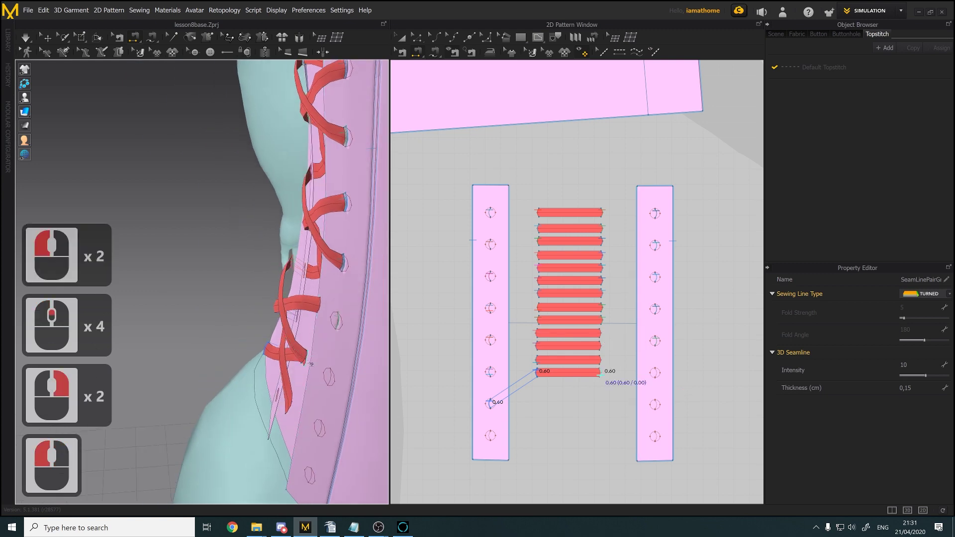
{"action": "left_click", "coordinate": [651, 374]}
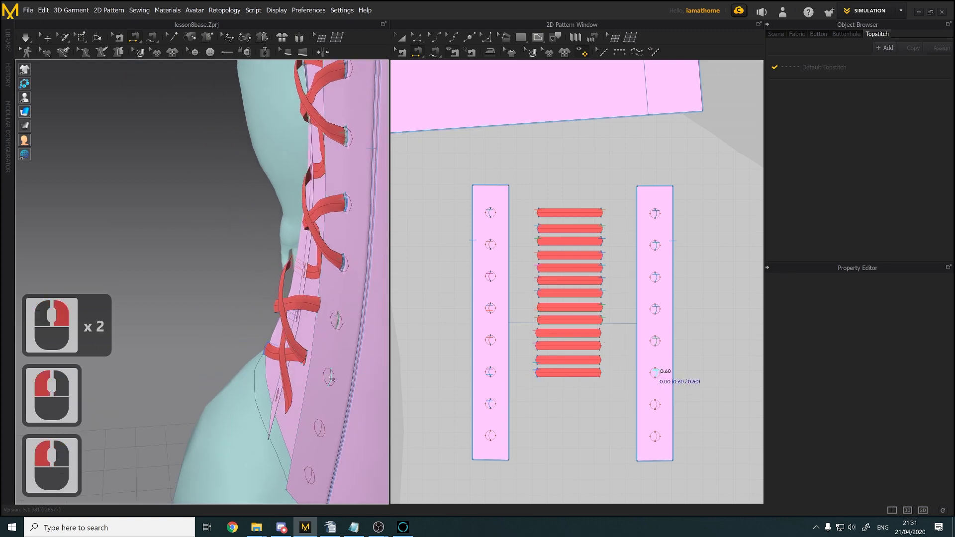
{"action": "left_click", "coordinate": [309, 366]}
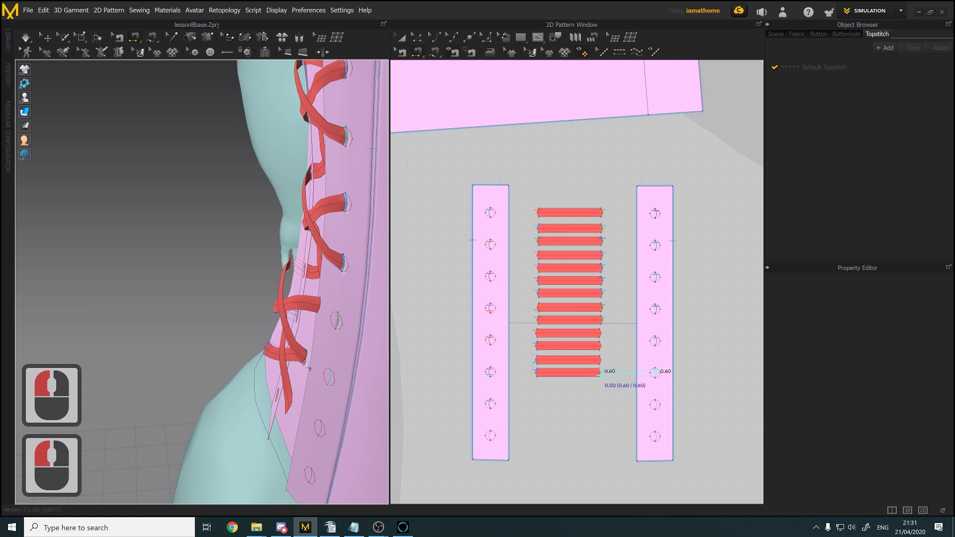
{"action": "left_click", "coordinate": [307, 366]}
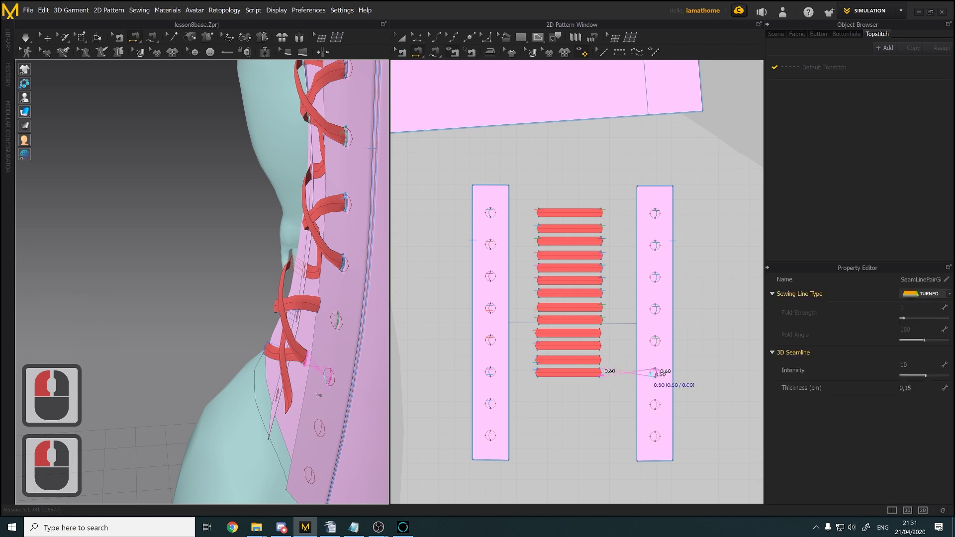
{"action": "key", "text": "ctrl+z"}
Sew the right ends of the thirteenth and tenth lace strips to the sixth eyelet on the right eyelet strip
{"action": "left_click", "coordinate": [323, 382]}
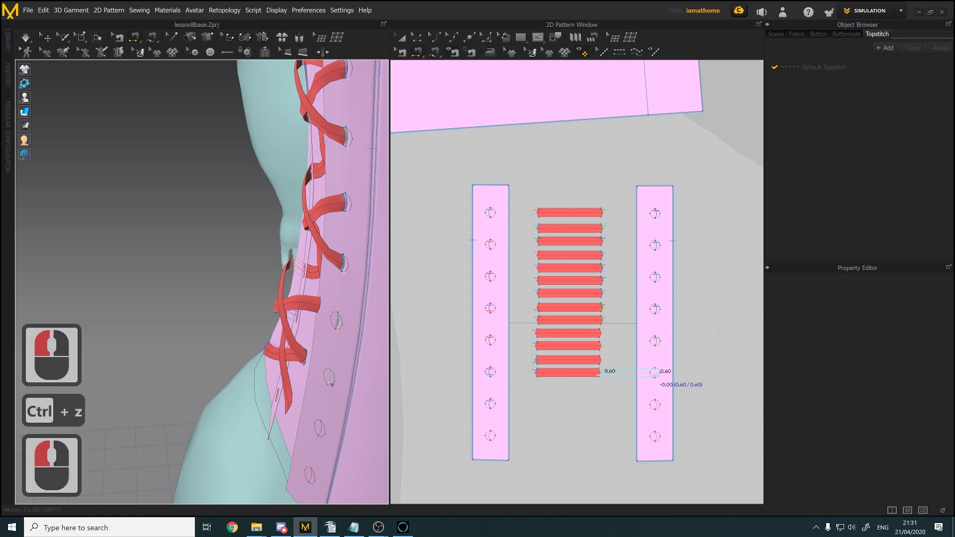
{"action": "left_click", "coordinate": [306, 368]}
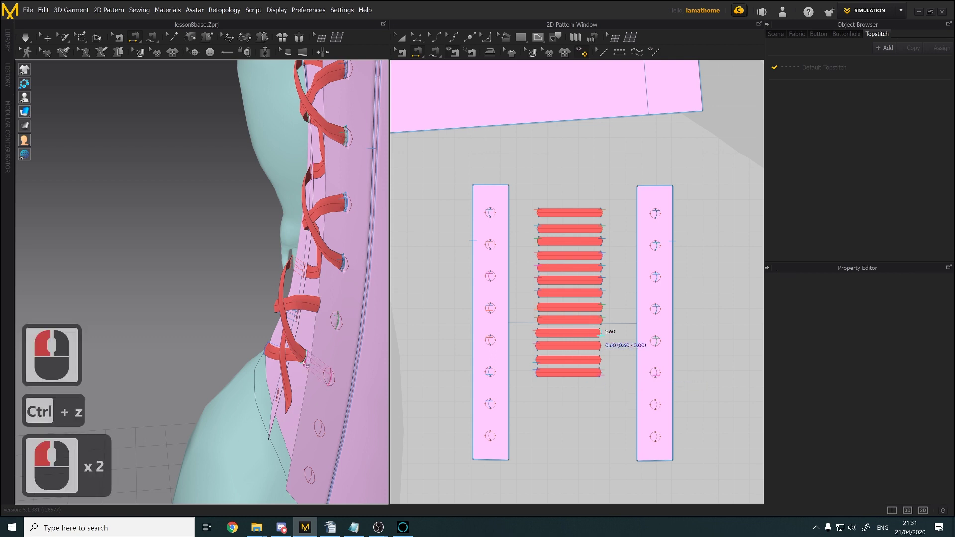
{"action": "left_click", "coordinate": [334, 381]}
{"action": "left_click", "coordinate": [334, 384]}
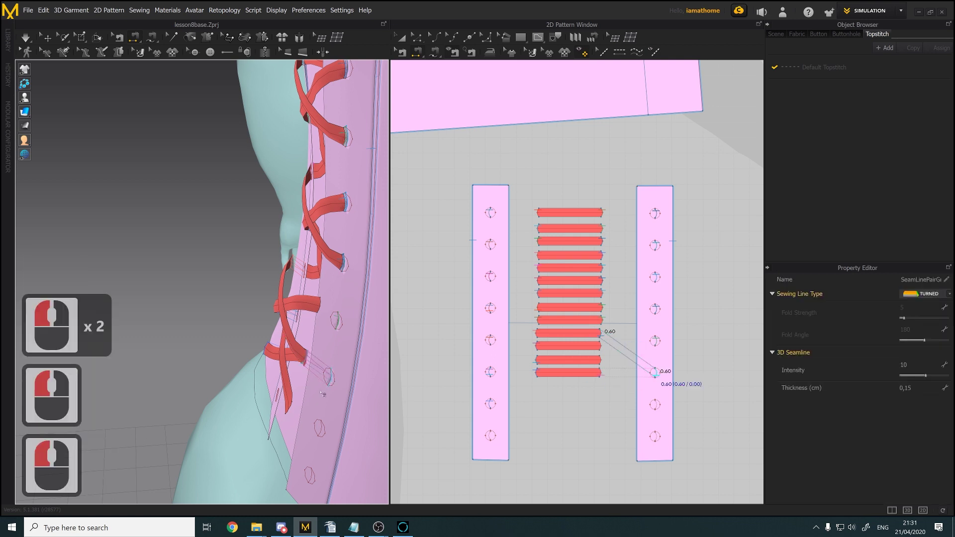
Sew the right end of the twelfth lace strip to the seventh eyelet on the right eyelet strip and simulate the garment
{"action": "right_click_drag", "start_coordinate": [332, 380], "coordinate": [316, 413]}
{"action": "left_click", "coordinate": [315, 403]}
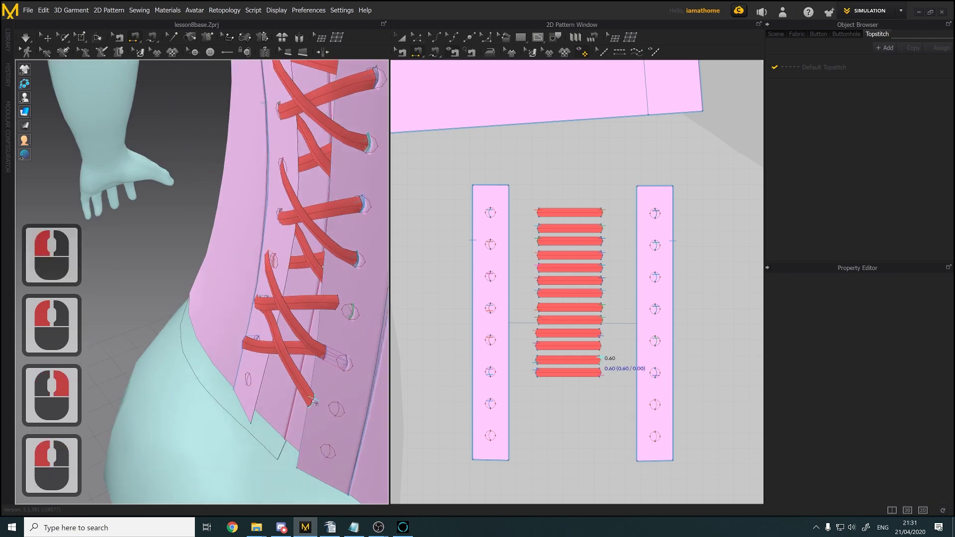
{"action": "left_click", "coordinate": [338, 410]}
{"action": "key", "text": "space"}
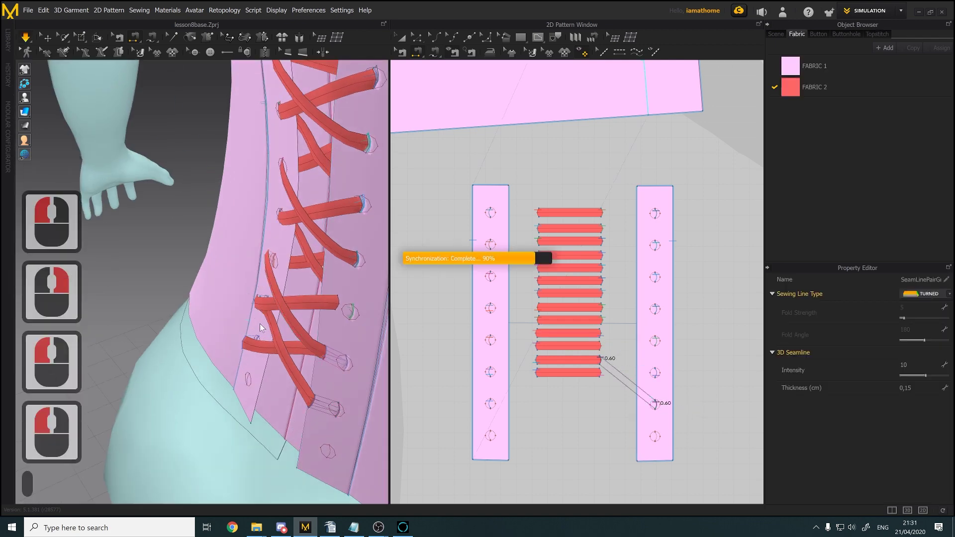
{"action": "right_click_drag", "start_coordinate": [260, 330], "coordinate": [315, 318]}
{"action": "key", "text": "space"}
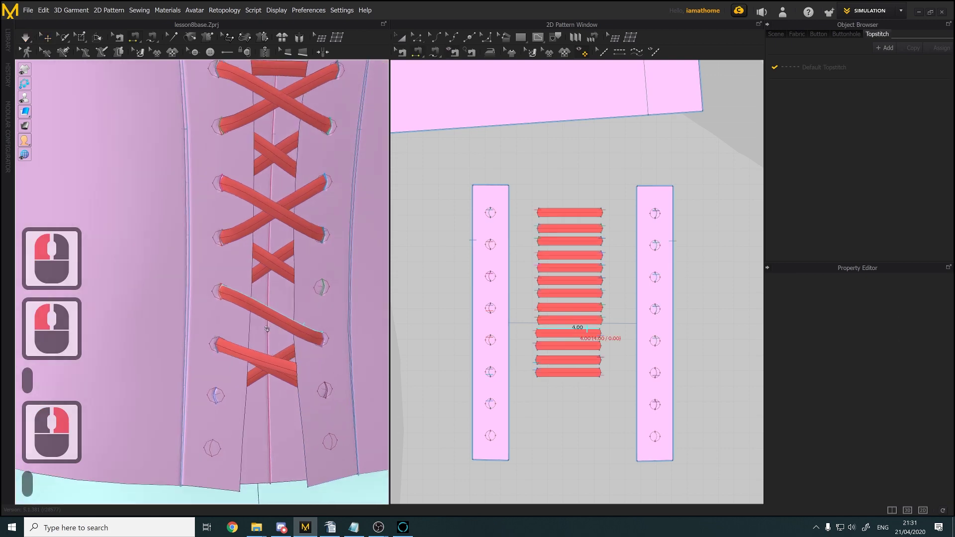
Sew the right end of the eleventh lace strip to the fifth eyelet on the right eyelet strip and simulate the lacing
{"action": "right_click_drag", "start_coordinate": [274, 362], "coordinate": [287, 370]}
{"action": "left_click", "coordinate": [600, 344]}
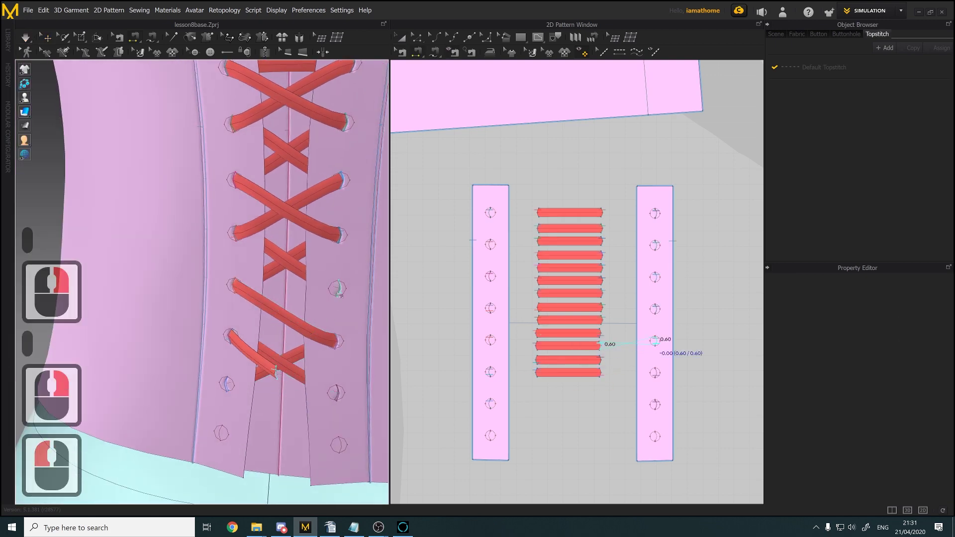
{"action": "left_click", "coordinate": [655, 340]}
{"action": "key", "text": "space"}
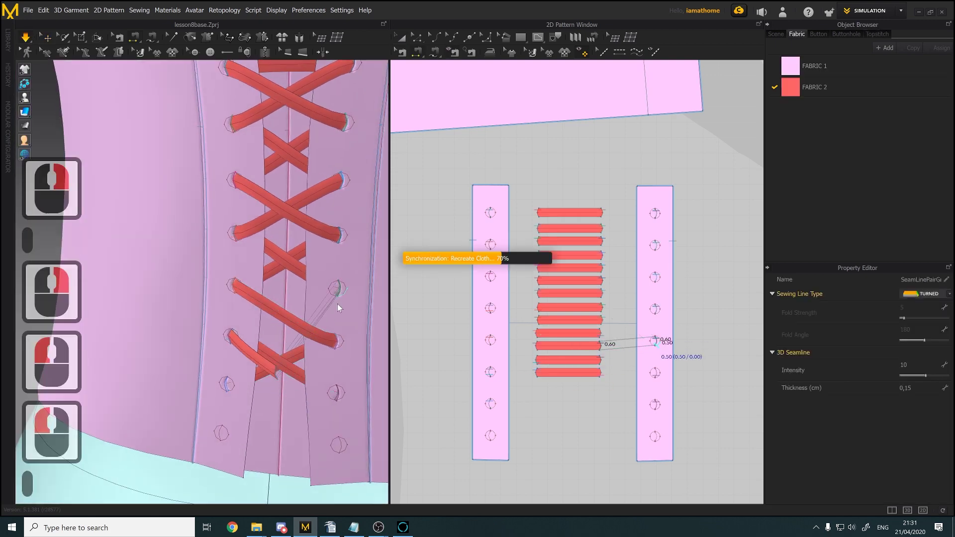
{"action": "scroll", "coordinate": [337, 309], "scroll_direction": "down", "scroll_amount": 5}
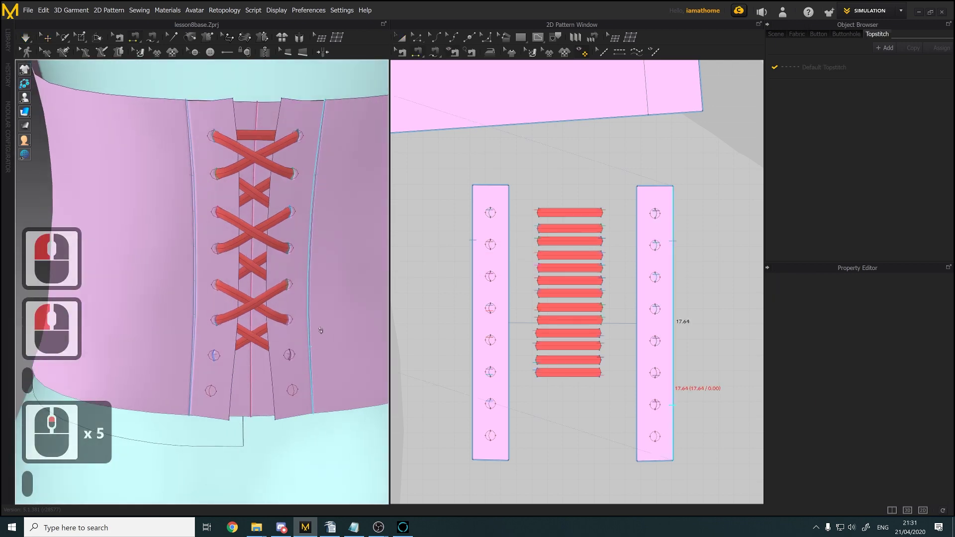
{"action": "scroll", "coordinate": [291, 329], "scroll_direction": "down", "scroll_amount": 5}
{"action": "scroll", "coordinate": [290, 332], "scroll_direction": "up", "scroll_amount": 5}
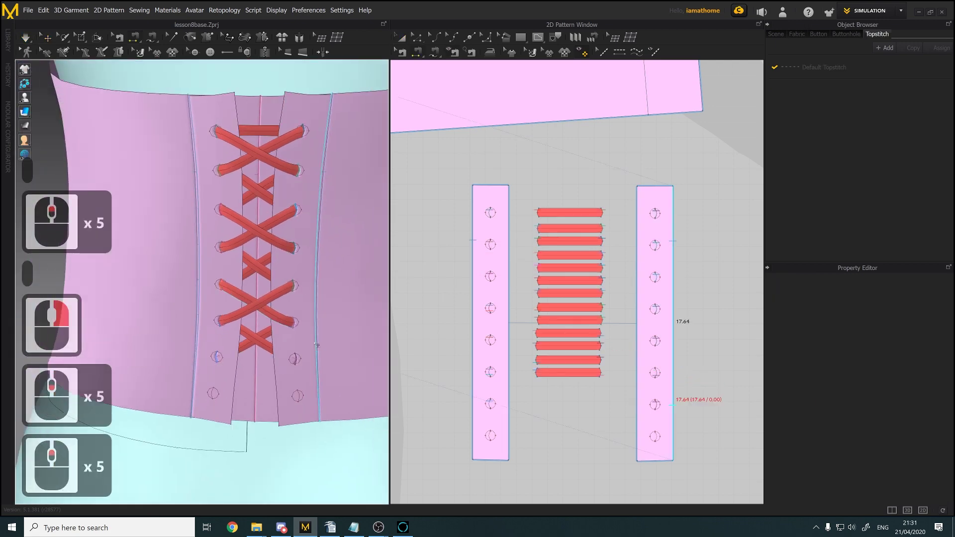
{"action": "right_click_drag", "start_coordinate": [319, 344], "coordinate": [320, 334]}
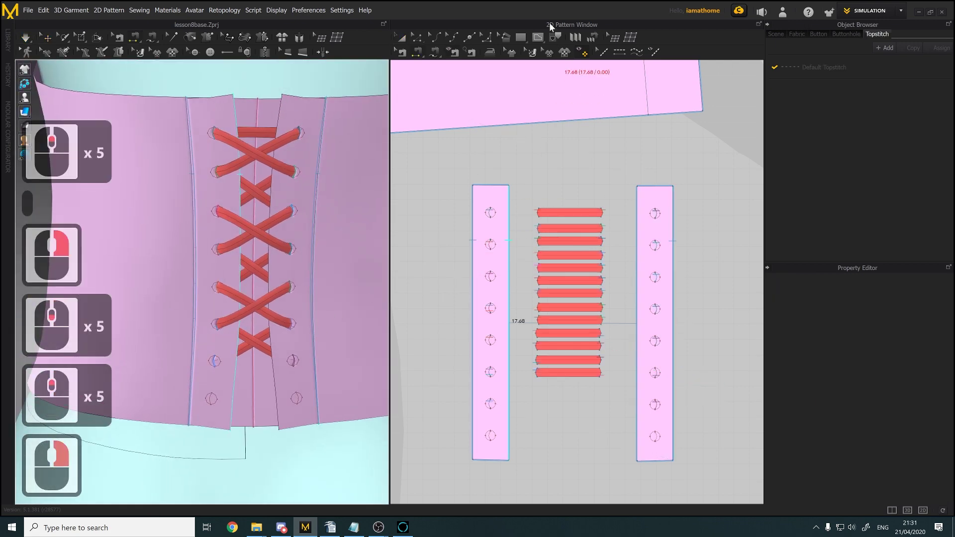
Duplicate the tenth and eleventh lace strips below the thirteenth and move the copies down over the lowest eyelets in 3D
{"action": "left_click", "coordinate": [417, 37]}
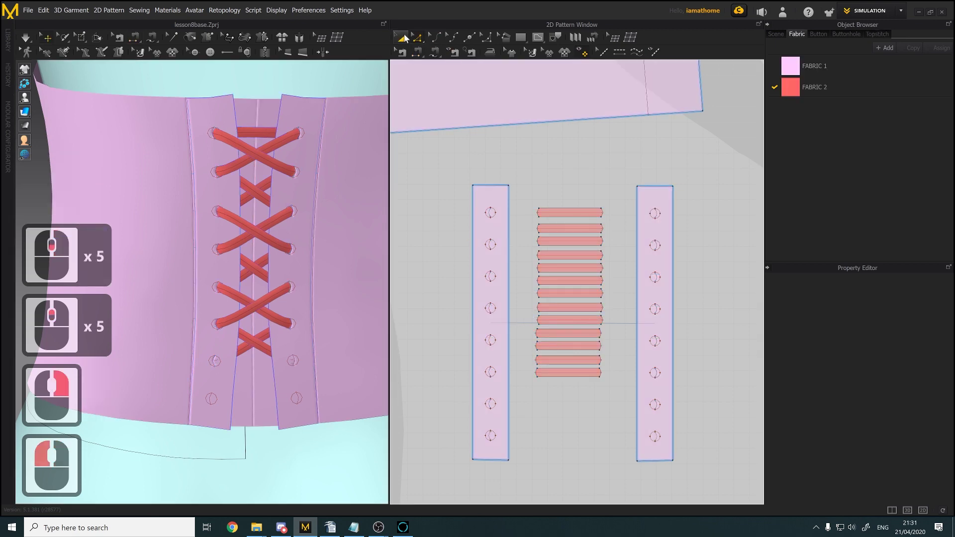
{"action": "left_click", "coordinate": [404, 38]}
{"action": "left_click", "coordinate": [547, 331]}
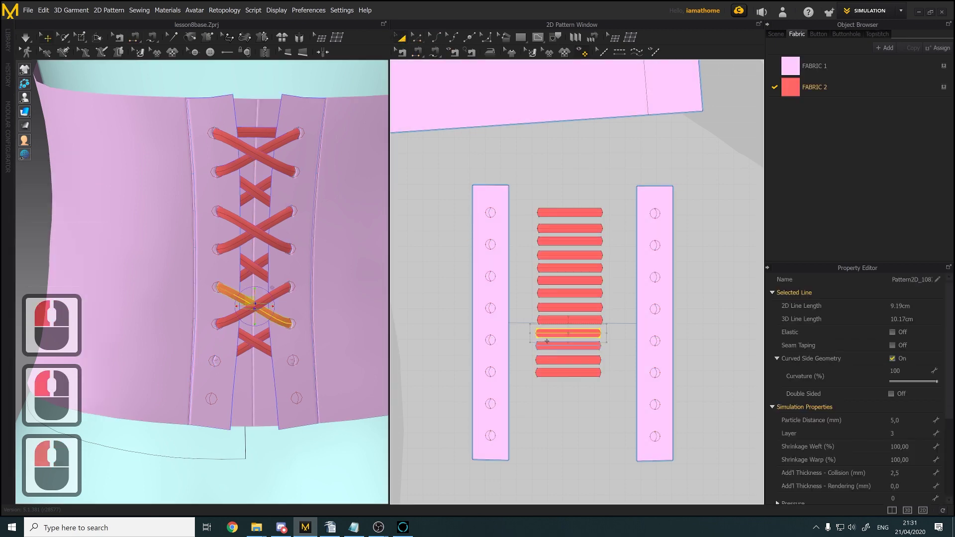
{"action": "left_click", "coordinate": [547, 342], "text": "shift"}
{"action": "key", "text": "ctrl+c"}
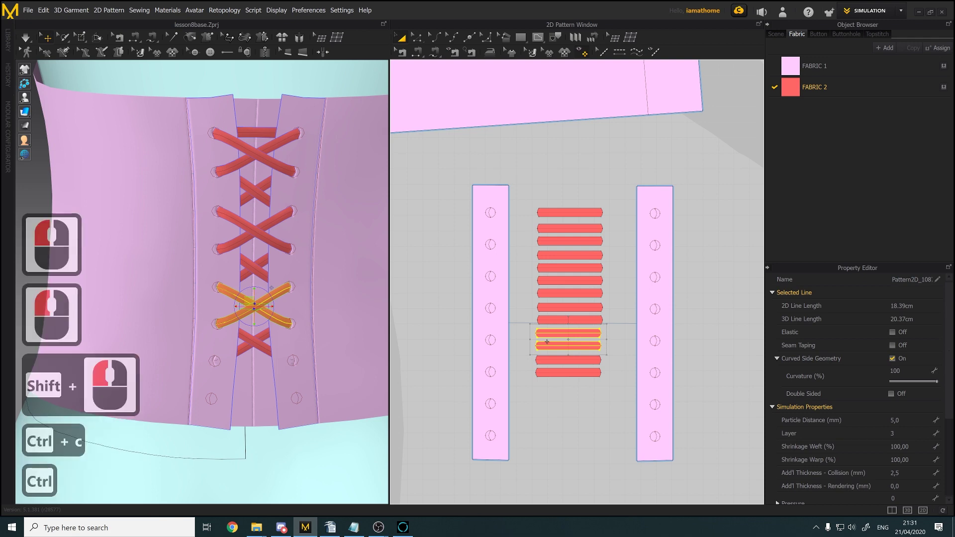
{"action": "left_click", "coordinate": [568, 393]}
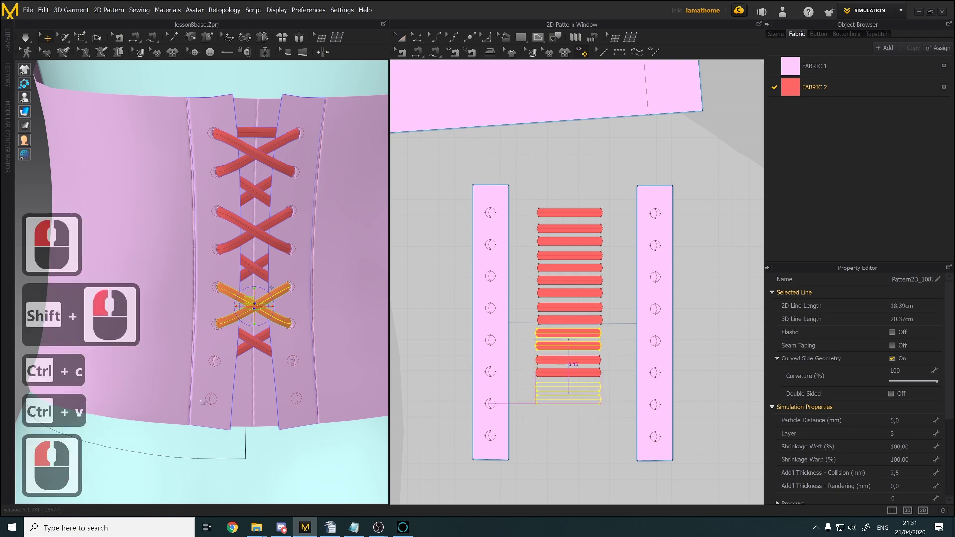
{"action": "right_click_drag", "start_coordinate": [238, 368], "coordinate": [261, 372]}
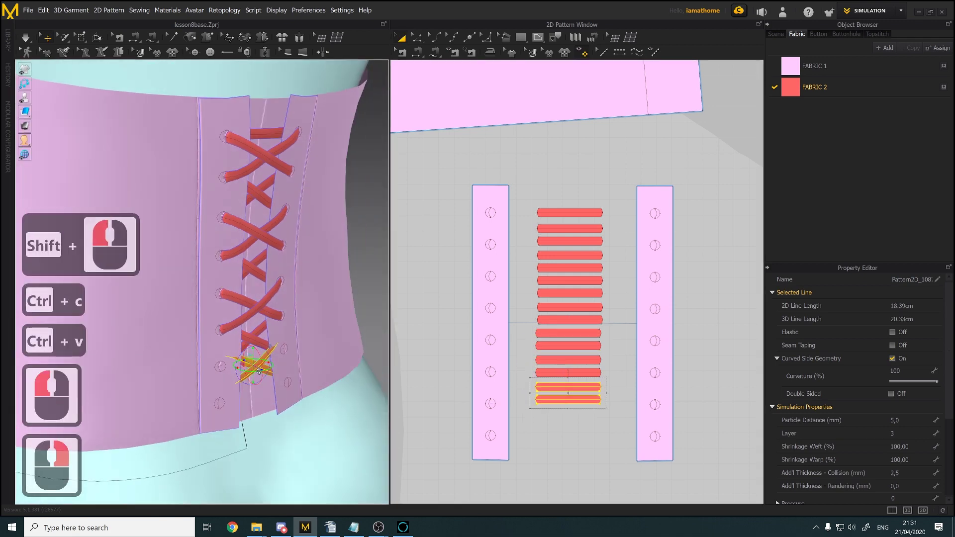
{"action": "left_click_drag", "start_coordinate": [262, 370], "coordinate": [265, 382]}
Sew the left ends of the fourteenth and fifteenth lace strips to the seventh and eighth eyelets on the left eyelet strip, respectively
{"action": "scroll", "coordinate": [221, 398], "scroll_direction": "up", "scroll_amount": 10}
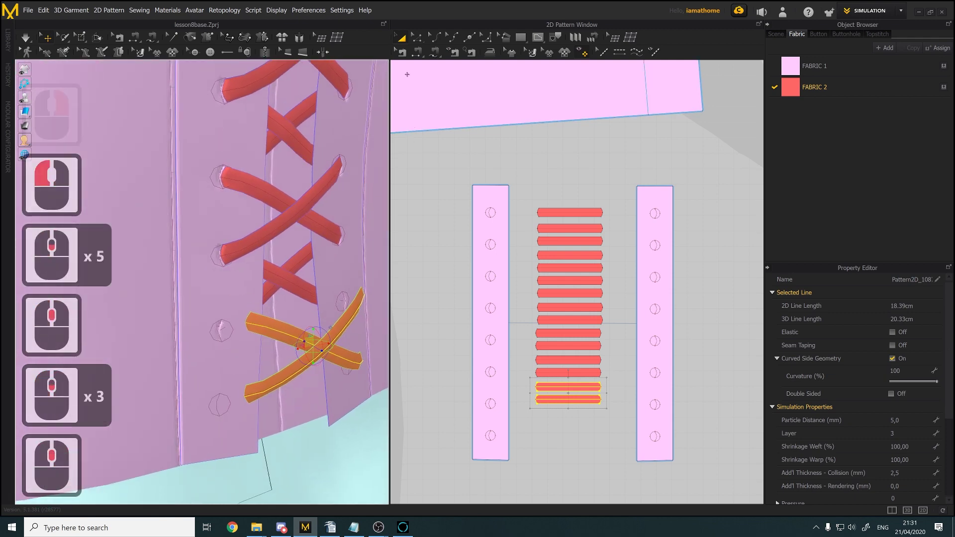
{"action": "left_click", "coordinate": [265, 310]}
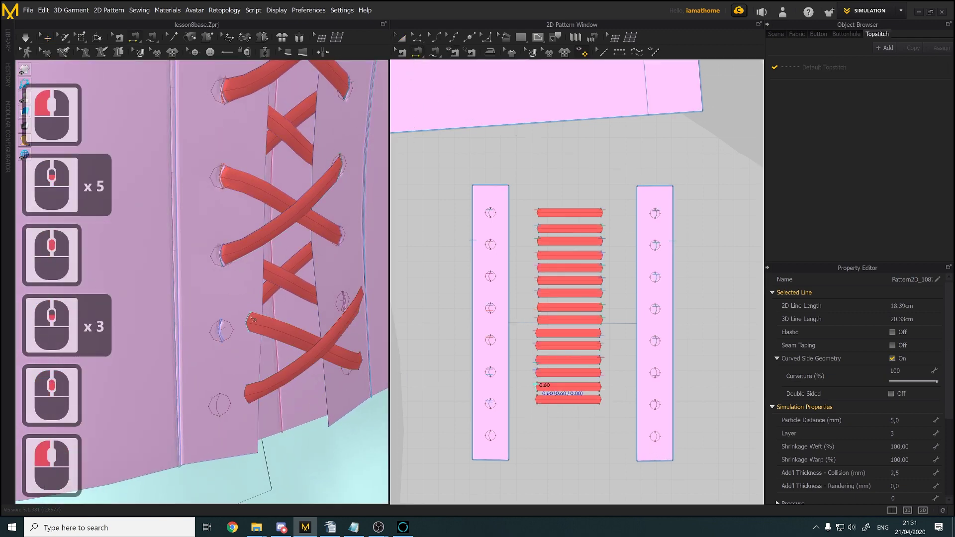
{"action": "left_click", "coordinate": [226, 329]}
{"action": "left_click", "coordinate": [224, 329]}
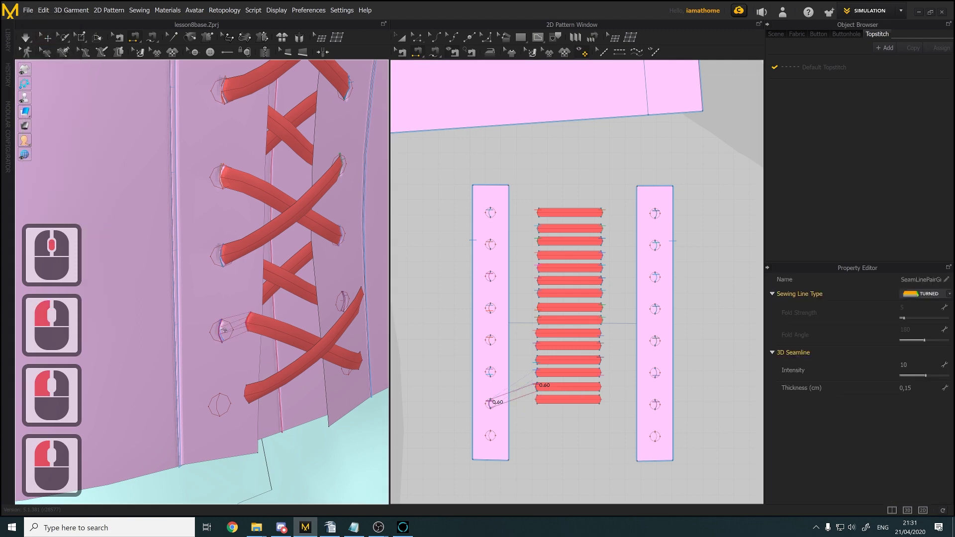
{"action": "left_click", "coordinate": [247, 393]}
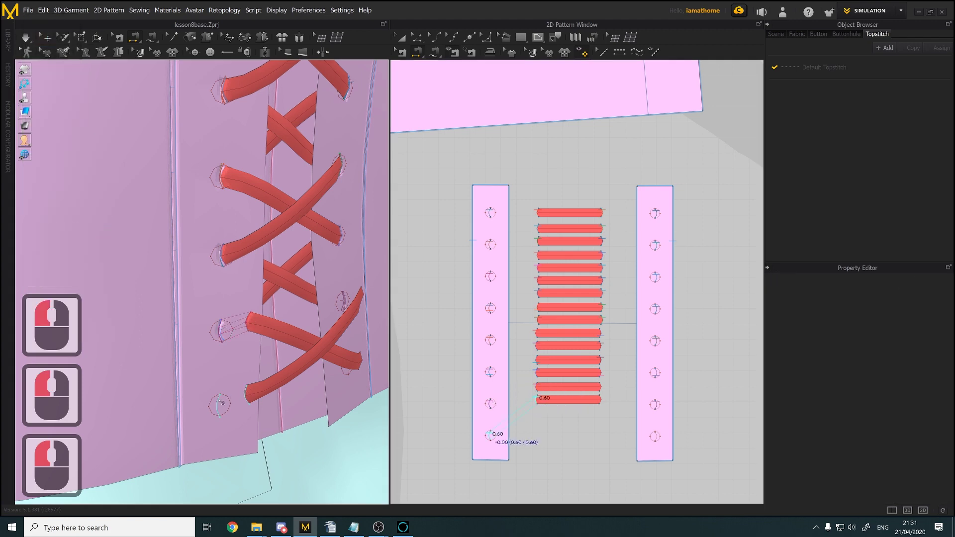
{"action": "left_click", "coordinate": [218, 405]}
{"action": "scroll", "coordinate": [295, 344], "scroll_direction": "up", "scroll_amount": 3}
Sew the right end of the fifteenth lace strip to the seventh right eyelet and that of the fourteenth to the eighth
{"action": "right_click_drag", "start_coordinate": [295, 344], "coordinate": [291, 319]}
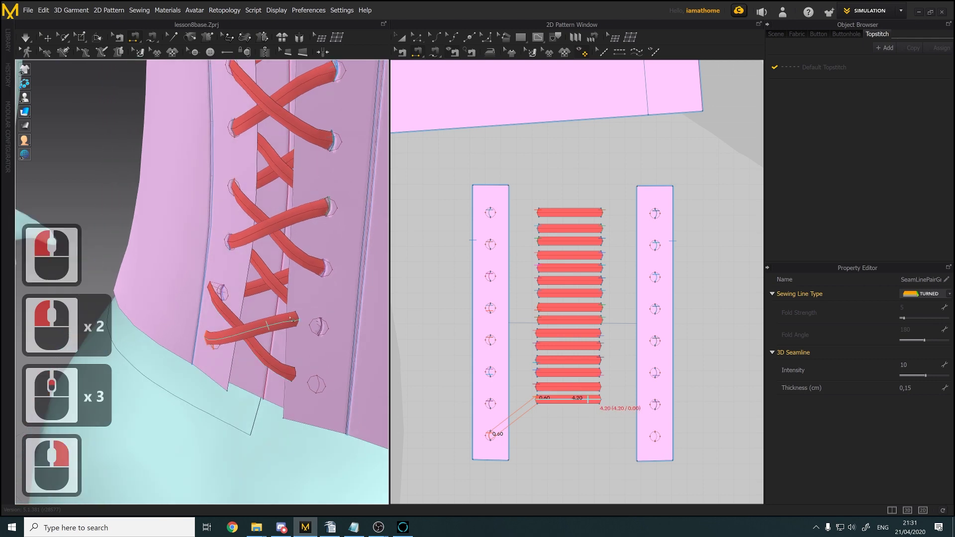
{"action": "left_click", "coordinate": [310, 326]}
{"action": "left_click", "coordinate": [318, 329]}
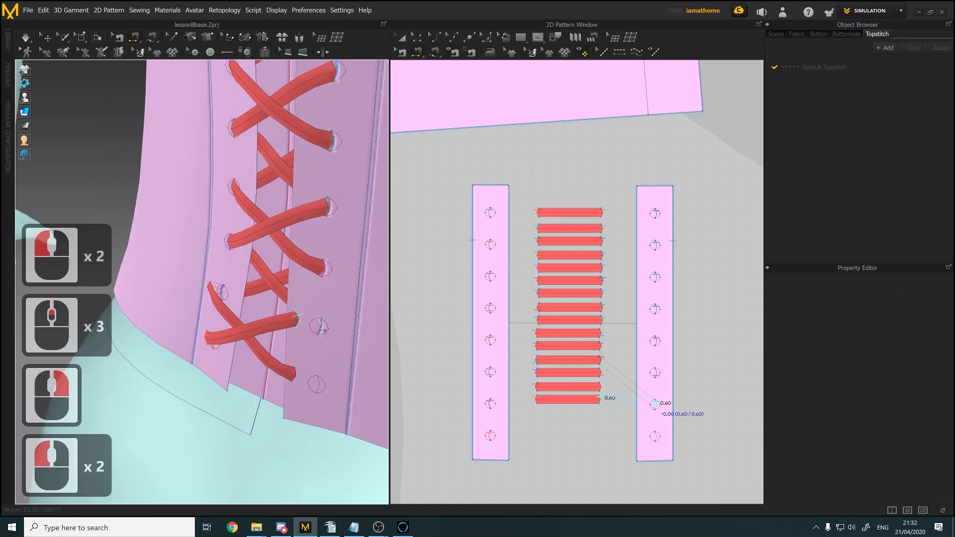
{"action": "left_click", "coordinate": [295, 373]}
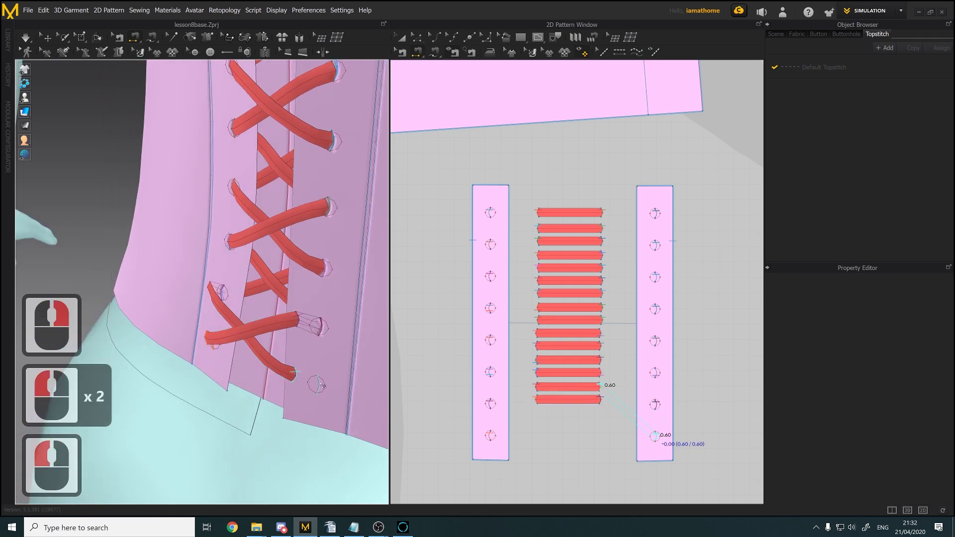
{"action": "left_click", "coordinate": [317, 382]}
Simulate the garment briefly so the lowest crossed laces pull into their eyelets
{"action": "middle_click", "coordinate": [316, 380]}
{"action": "scroll", "coordinate": [317, 380], "scroll_direction": "down", "scroll_amount": 2}
{"action": "right_click_drag", "start_coordinate": [317, 380], "coordinate": [321, 344]}
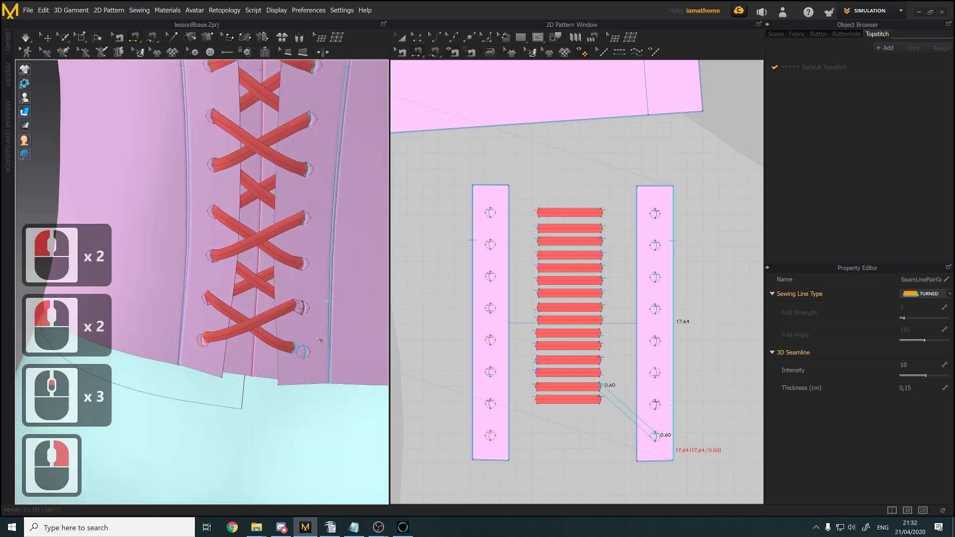
{"action": "key", "text": "space"}
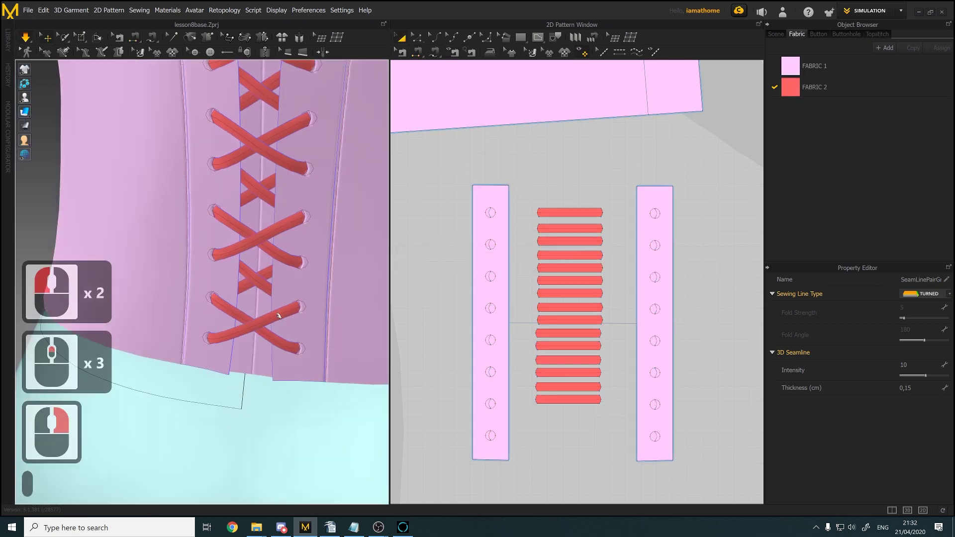
{"action": "key", "text": "space"}
{"action": "right_click_drag", "start_coordinate": [279, 316], "coordinate": [319, 281]}
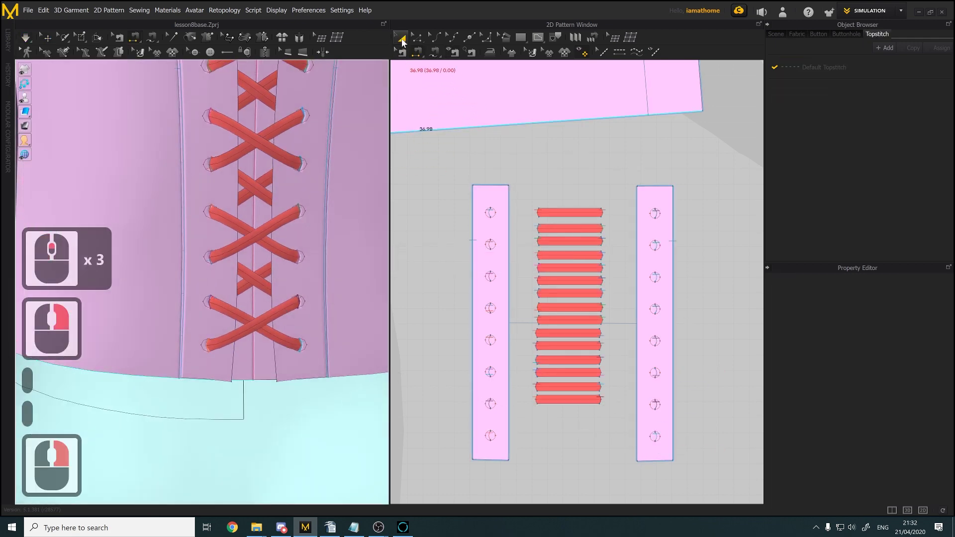
Duplicate the topmost lace strip and place the copy directly below the fifteenth strip
{"action": "left_click", "coordinate": [401, 38]}
{"action": "left_click", "coordinate": [552, 403]}
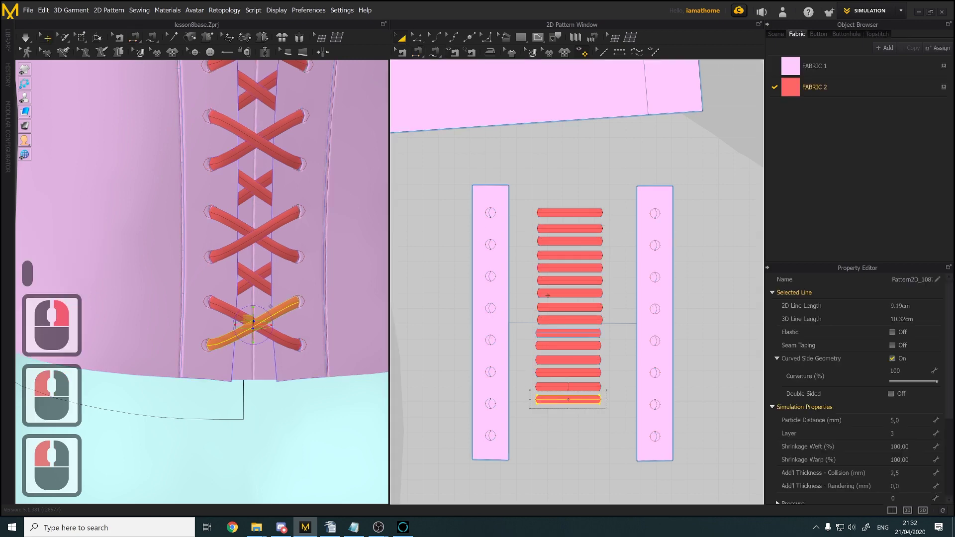
{"action": "left_click", "coordinate": [557, 209]}
{"action": "key", "text": "ctrl+c"}
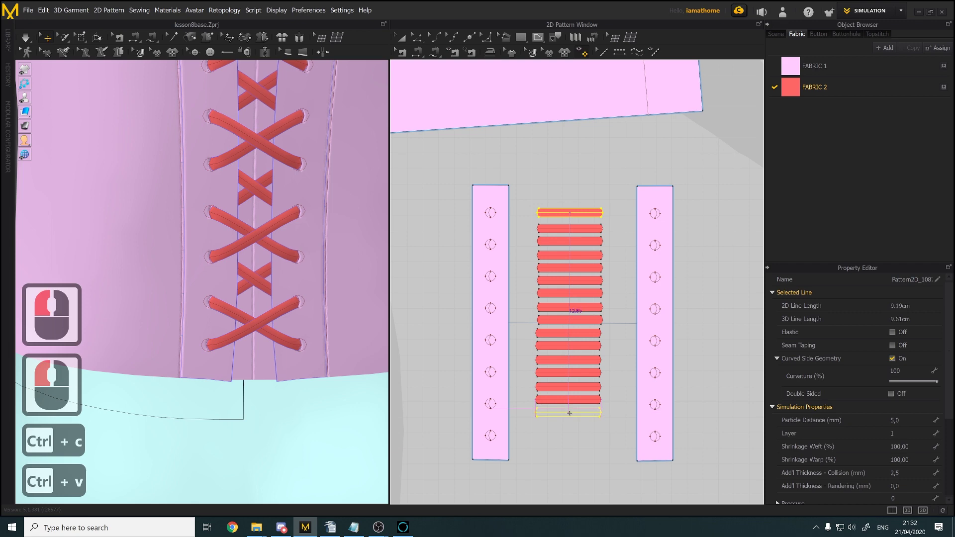
{"action": "left_click", "coordinate": [569, 413]}
Sew both ends of the sixteenth lace strip to the eighth eyelets on the left and right eyelet strips
{"action": "mouse_move", "coordinate": [234, 373]}
{"action": "right_mouse_down"}
{"action": "mouse_move", "coordinate": [262, 398]}
{"action": "mouse_move", "coordinate": [242, 367]}
{"action": "right_mouse_up"}
{"action": "scroll", "coordinate": [262, 398], "scroll_direction": "down", "scroll_amount": 5}
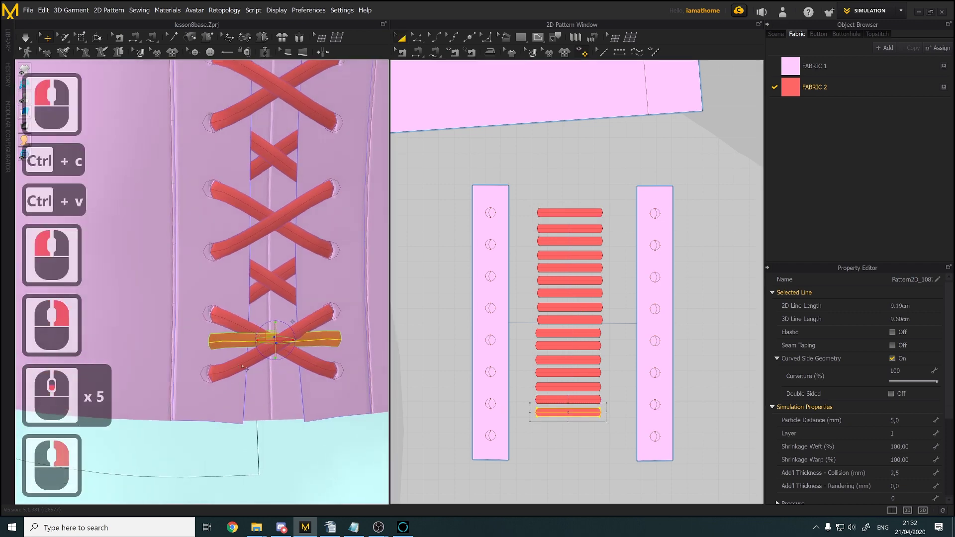
{"action": "middle_click_drag", "start_coordinate": [242, 367], "coordinate": [207, 332]}
{"action": "scroll", "coordinate": [503, 391], "scroll_direction": "down", "scroll_amount": 1}
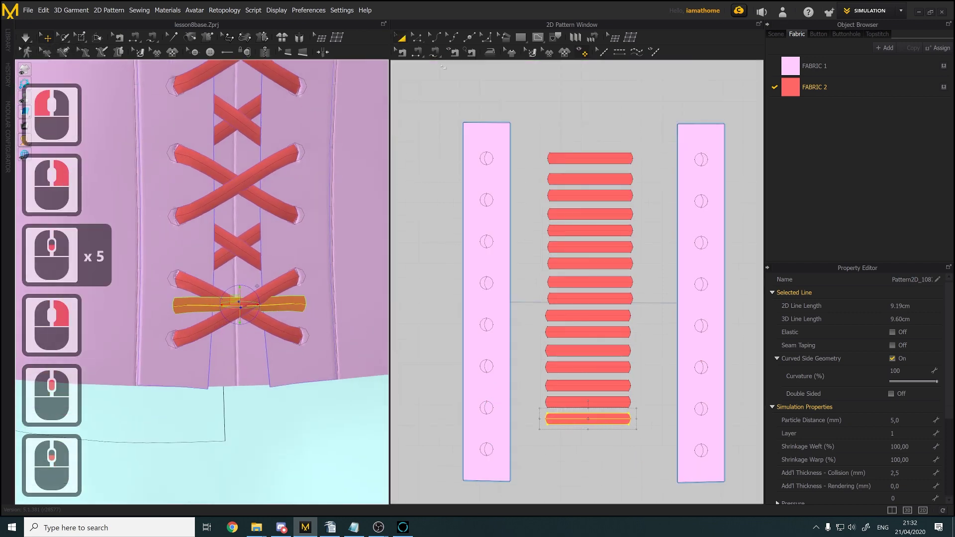
{"action": "left_click", "coordinate": [416, 52]}
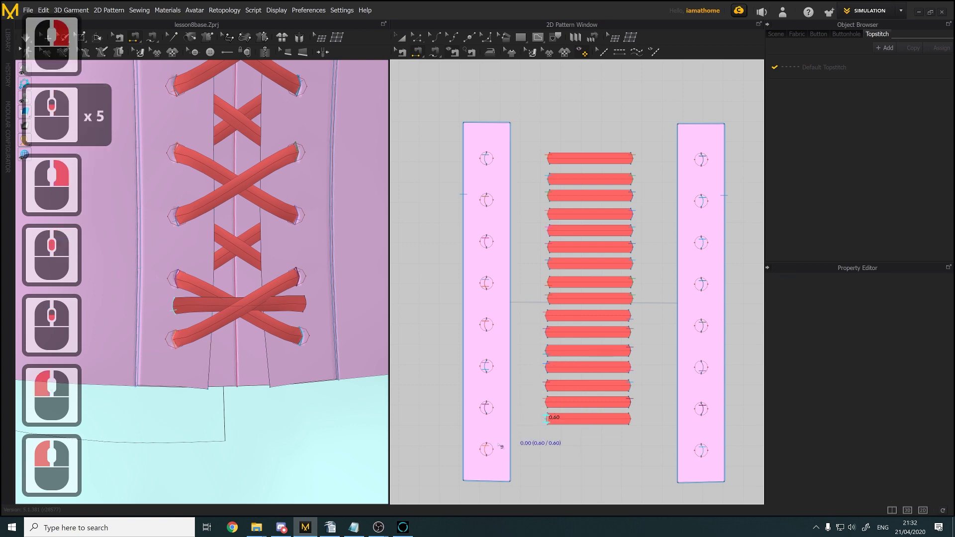
{"action": "left_click", "coordinate": [487, 448]}
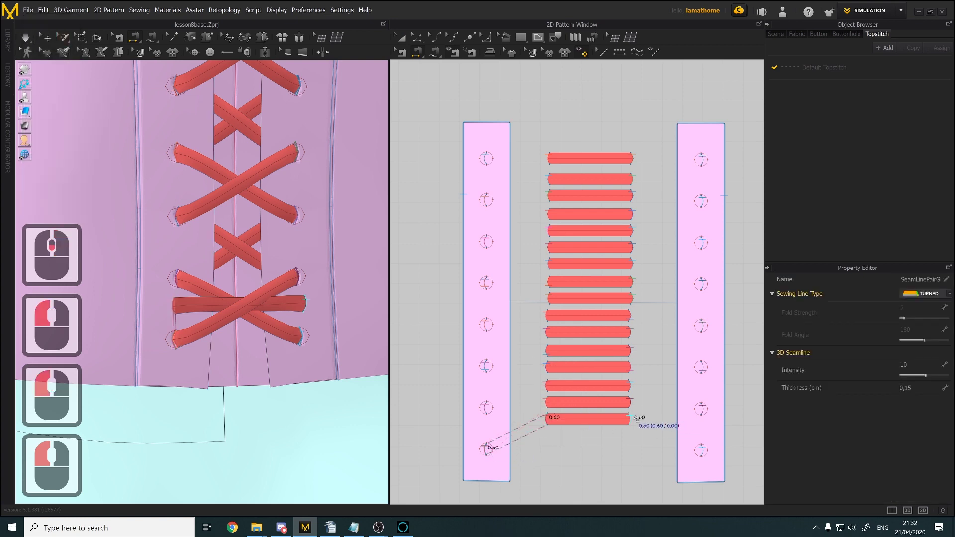
{"action": "left_click", "coordinate": [636, 420]}
{"action": "left_click", "coordinate": [701, 450]}
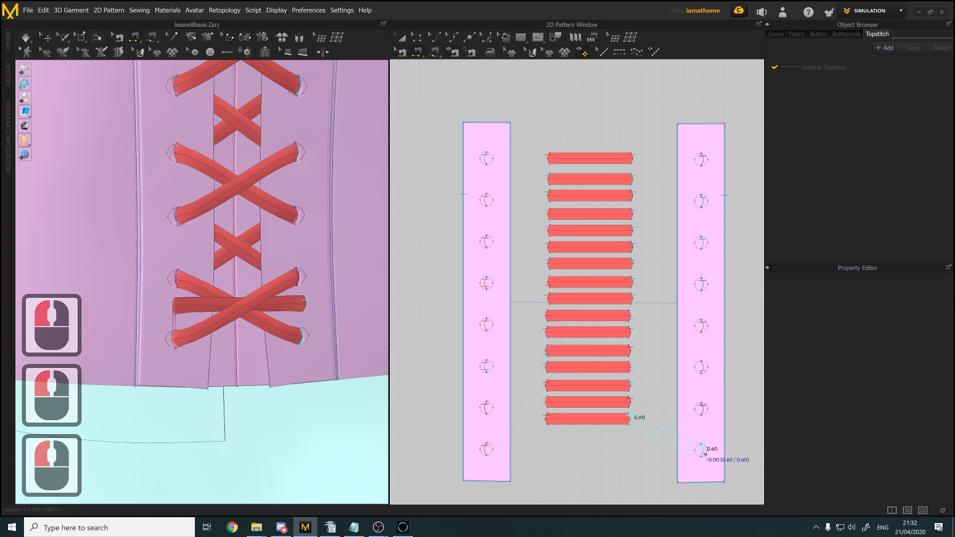
Simulate the garment briefly so the sixteenth lace strip settles straight across the eighth eyelets
{"action": "left_click", "coordinate": [26, 38]}
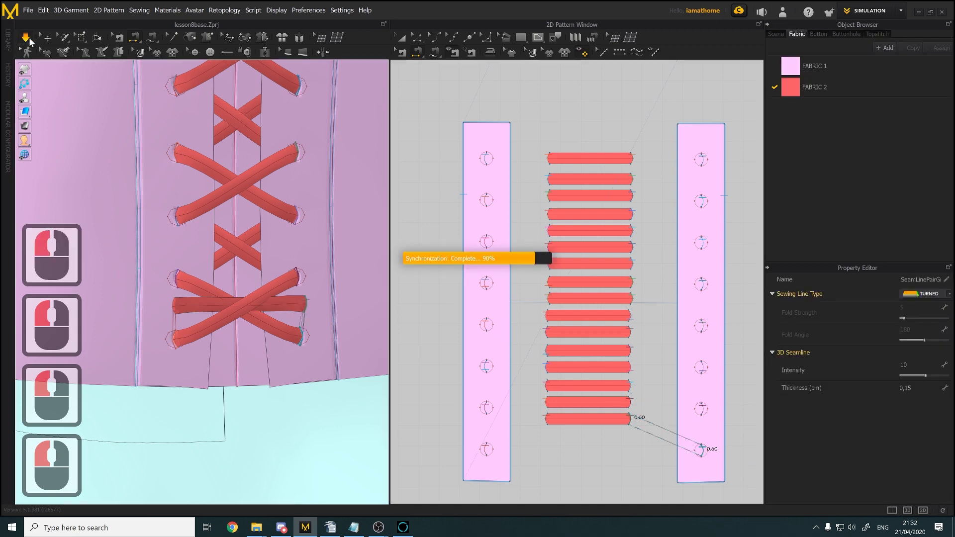
{"action": "left_click", "coordinate": [30, 42]}
{"action": "scroll", "coordinate": [250, 279], "scroll_direction": "up", "scroll_amount": 5}
{"action": "scroll", "coordinate": [250, 278], "scroll_direction": "up", "scroll_amount": 3}
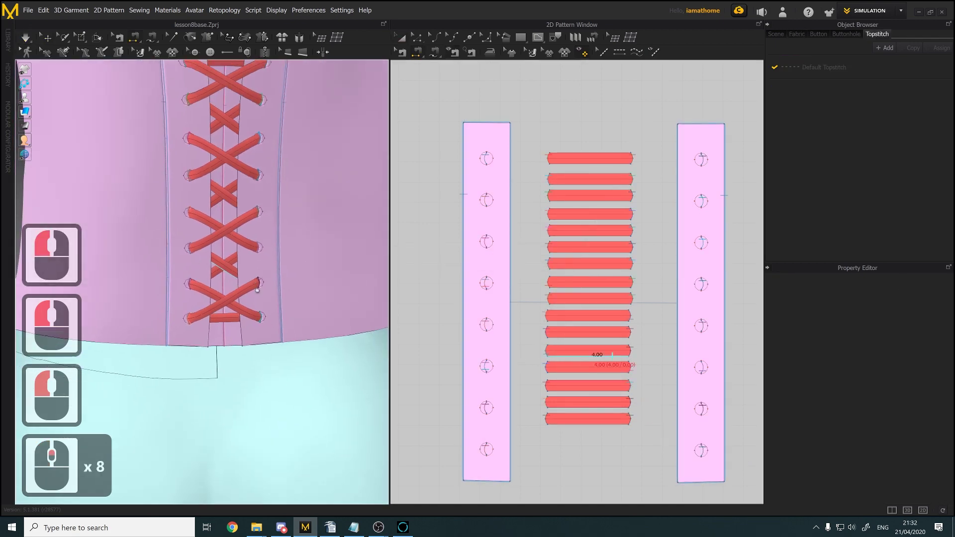
{"action": "middle_click_drag", "start_coordinate": [250, 279], "coordinate": [258, 398]}
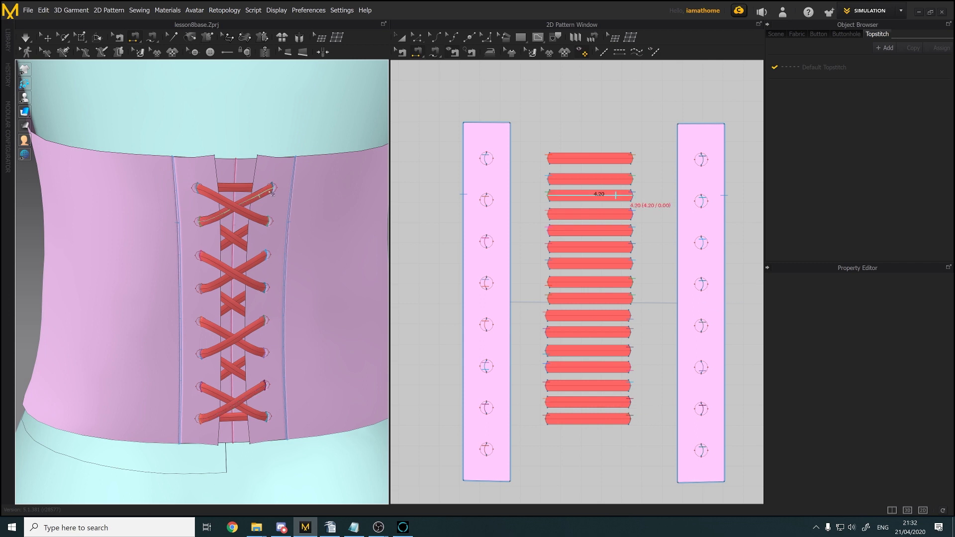
{"action": "scroll", "coordinate": [319, 211], "scroll_direction": "down", "scroll_amount": 2}
{"action": "scroll", "coordinate": [303, 210], "scroll_direction": "up", "scroll_amount": 2}
{"action": "middle_click_drag", "start_coordinate": [301, 210], "coordinate": [295, 198]}
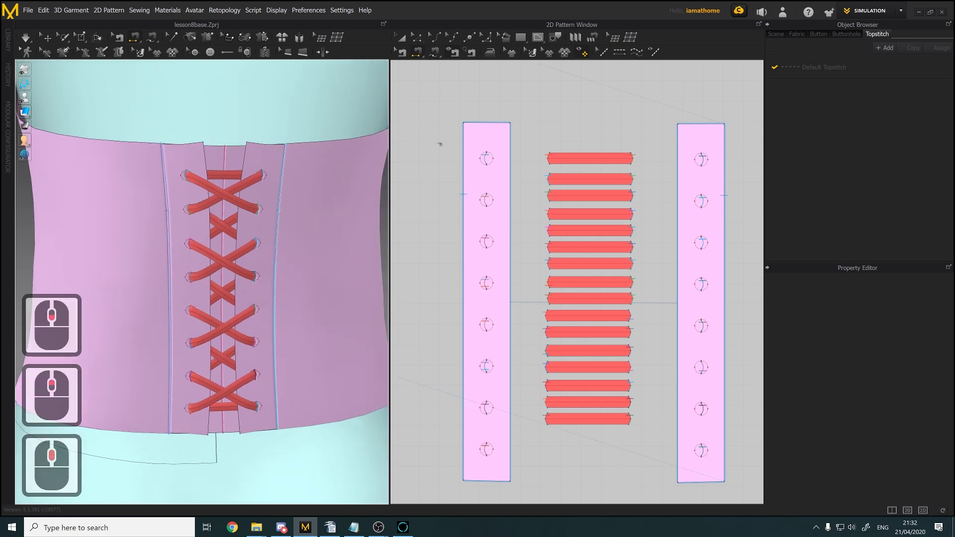
Switch to the UV Editor and move the right bodice piece's UV layout clear of the overlapping left bodice piece
{"action": "left_click", "coordinate": [901, 11]}
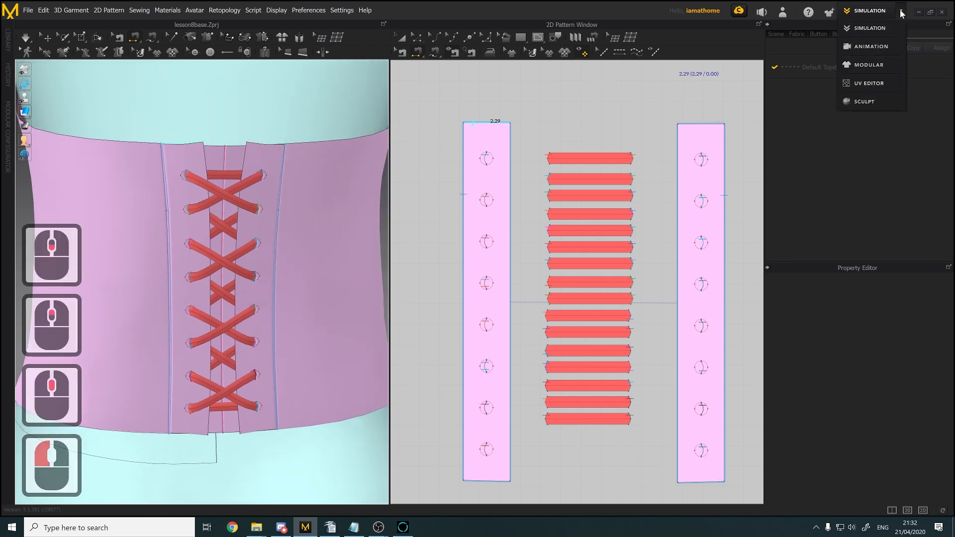
{"action": "left_click", "coordinate": [868, 83]}
{"action": "scroll", "coordinate": [647, 174], "scroll_direction": "down", "scroll_amount": 5}
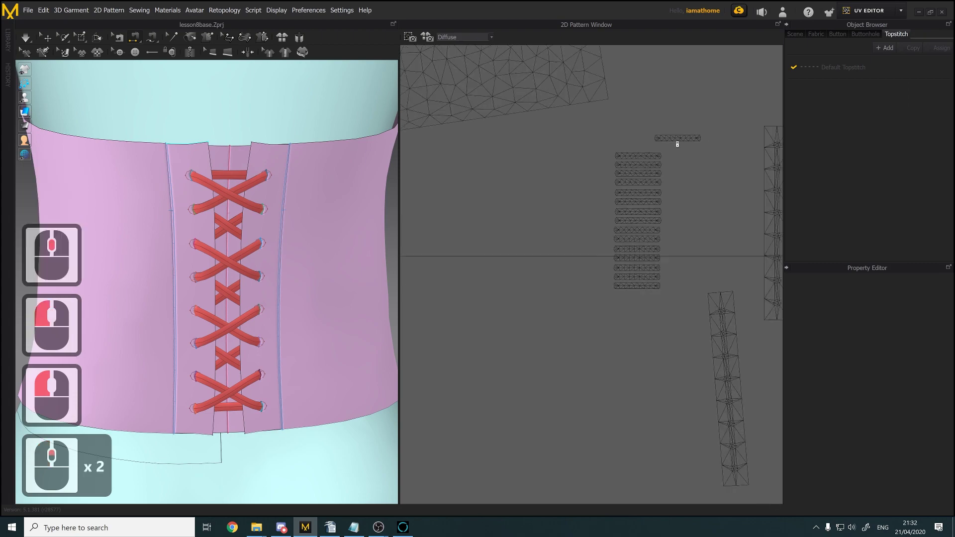
{"action": "middle_click_drag", "start_coordinate": [634, 193], "coordinate": [725, 319]}
{"action": "scroll", "coordinate": [706, 299], "scroll_direction": "down", "scroll_amount": 2}
{"action": "middle_click_drag", "start_coordinate": [505, 137], "coordinate": [556, 172]}
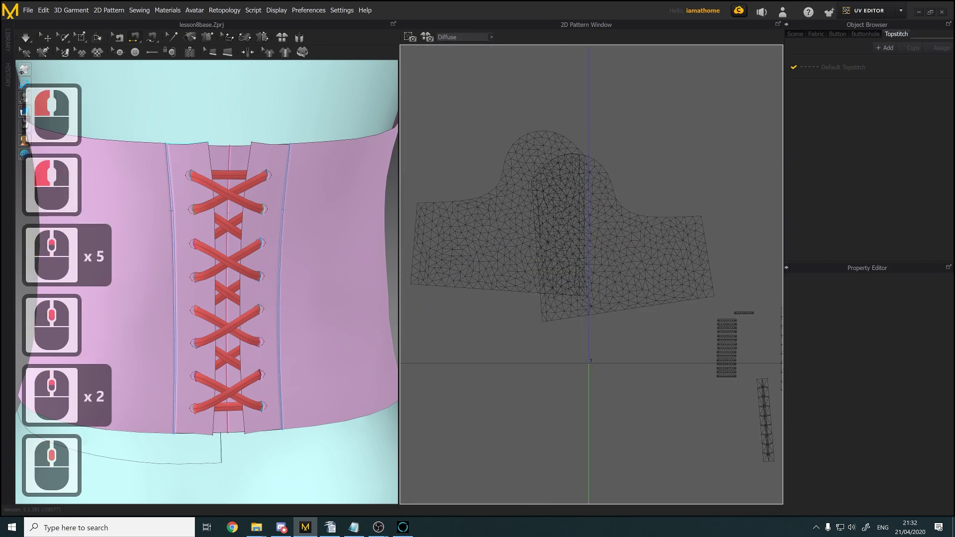
{"action": "left_click_drag", "start_coordinate": [610, 208], "coordinate": [686, 188]}
{"action": "middle_click_drag", "start_coordinate": [686, 203], "coordinate": [457, 104]}
{"action": "scroll", "coordinate": [497, 134], "scroll_direction": "up", "scroll_amount": 2}
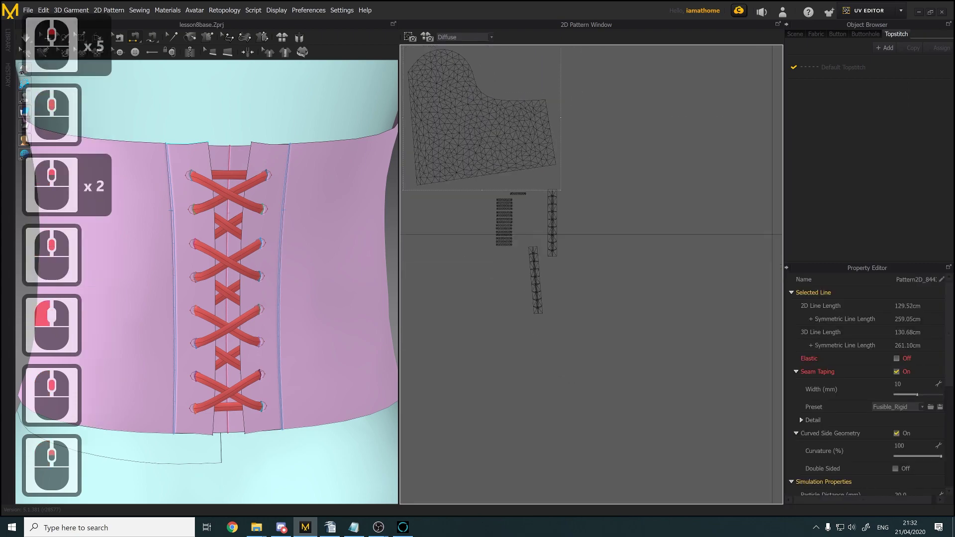
Examine the UV mesh around the eyelets and the overall UV layout, along with the corset's front and back lacing on the avatar
{"action": "scroll", "coordinate": [567, 203], "scroll_direction": "down", "scroll_amount": 3}
{"action": "scroll", "coordinate": [575, 203], "scroll_direction": "up", "scroll_amount": 6}
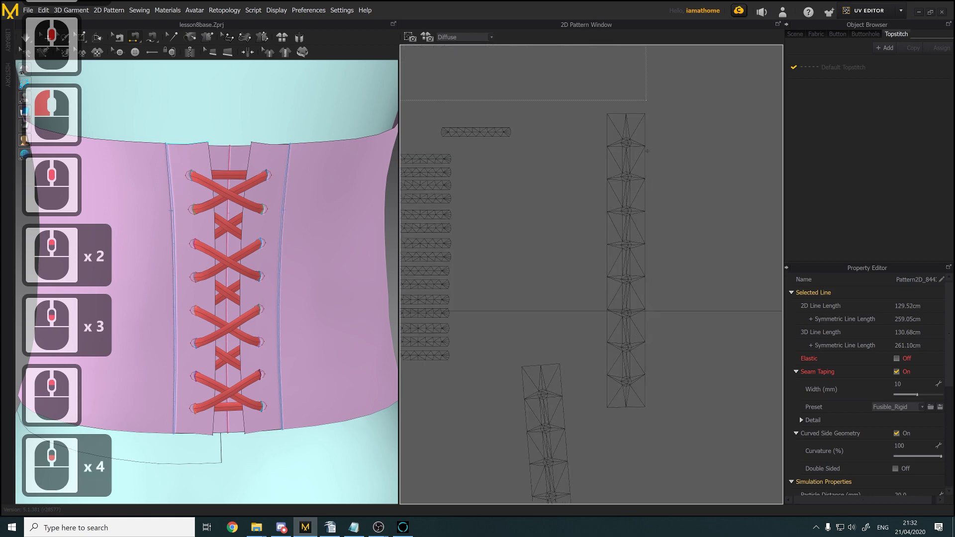
{"action": "scroll", "coordinate": [634, 130], "scroll_direction": "up", "scroll_amount": 7}
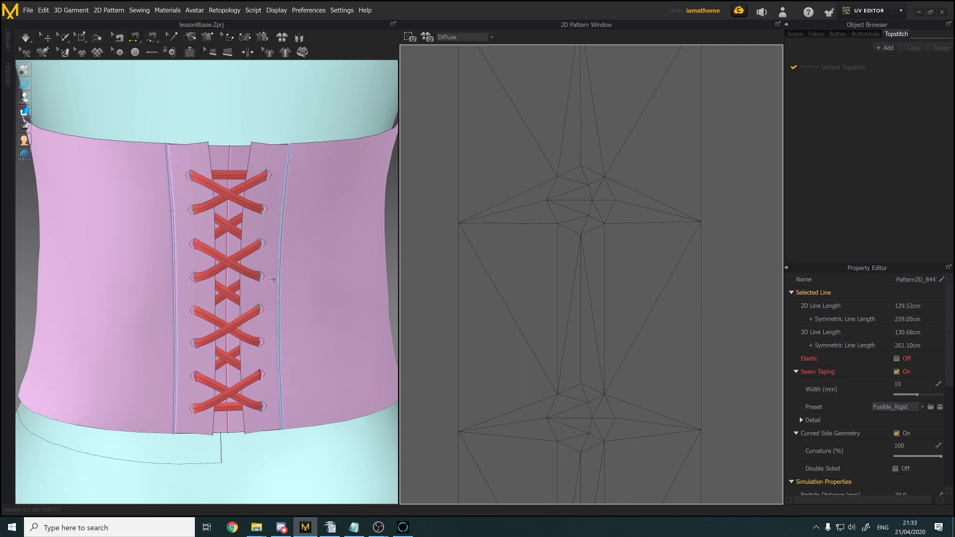
{"action": "scroll", "coordinate": [271, 279], "scroll_direction": "down", "scroll_amount": 3}
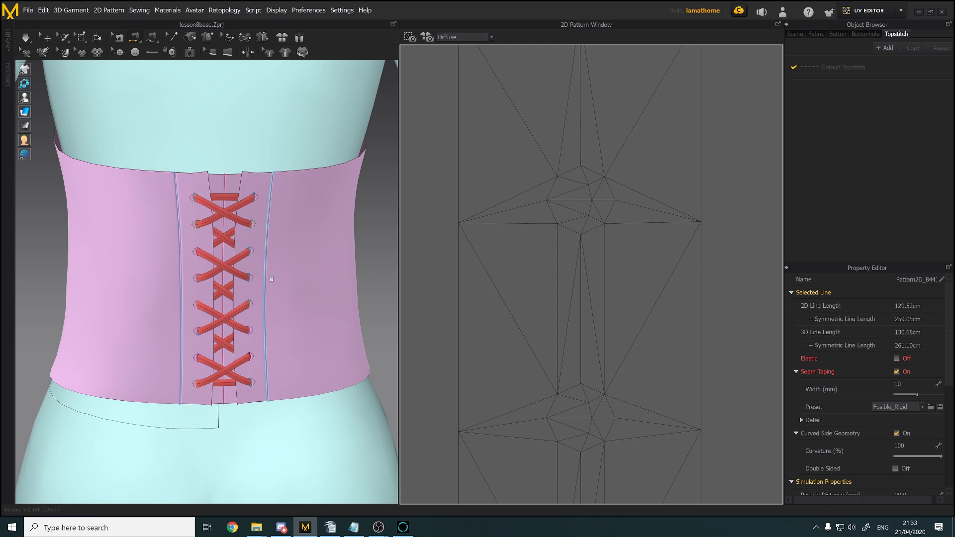
{"action": "scroll", "coordinate": [271, 279], "scroll_direction": "down", "scroll_amount": 9}
{"action": "right_click_drag", "start_coordinate": [271, 279], "coordinate": [249, 287]}
{"action": "scroll", "coordinate": [286, 299], "scroll_direction": "up", "scroll_amount": 5}
{"action": "scroll", "coordinate": [286, 299], "scroll_direction": "up", "scroll_amount": 1}
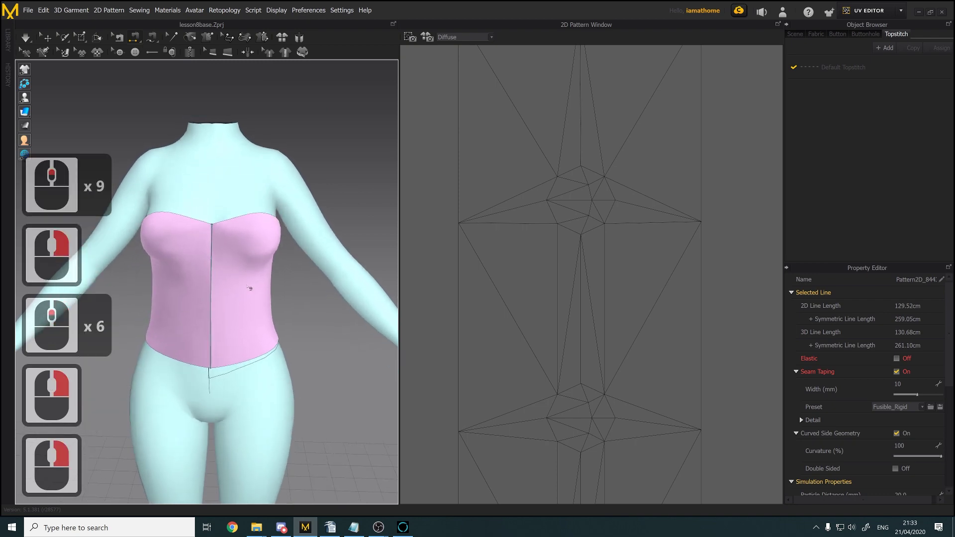
{"action": "scroll", "coordinate": [505, 280], "scroll_direction": "down", "scroll_amount": 15}
{"action": "middle_click_drag", "start_coordinate": [506, 279], "coordinate": [608, 253]}
{"action": "scroll", "coordinate": [604, 253], "scroll_direction": "down", "scroll_amount": 2}
{"action": "scroll", "coordinate": [321, 283], "scroll_direction": "down", "scroll_amount": 1}
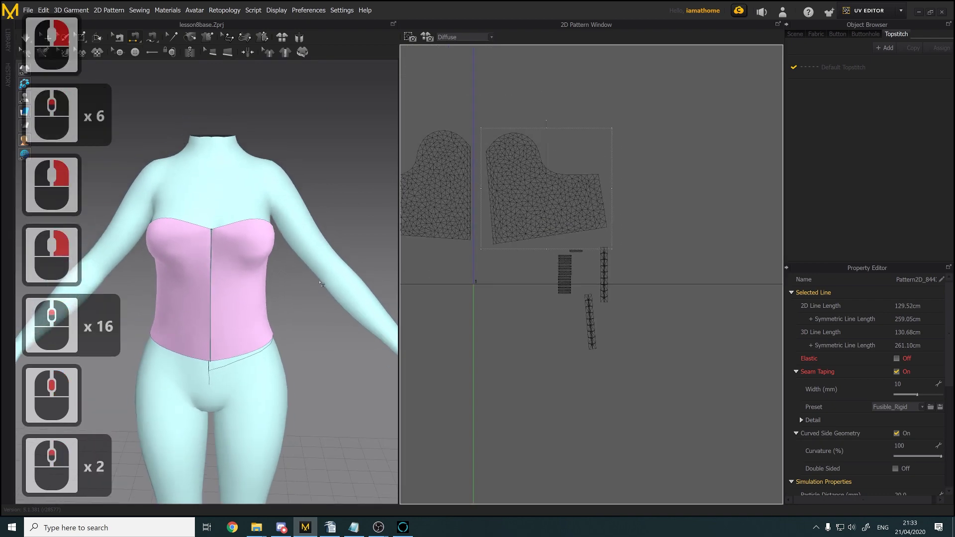
{"action": "right_click_drag", "start_coordinate": [320, 283], "coordinate": [189, 295]}
{"action": "scroll", "coordinate": [228, 259], "scroll_direction": "up", "scroll_amount": 7}
{"action": "scroll", "coordinate": [229, 259], "scroll_direction": "up", "scroll_amount": 6}
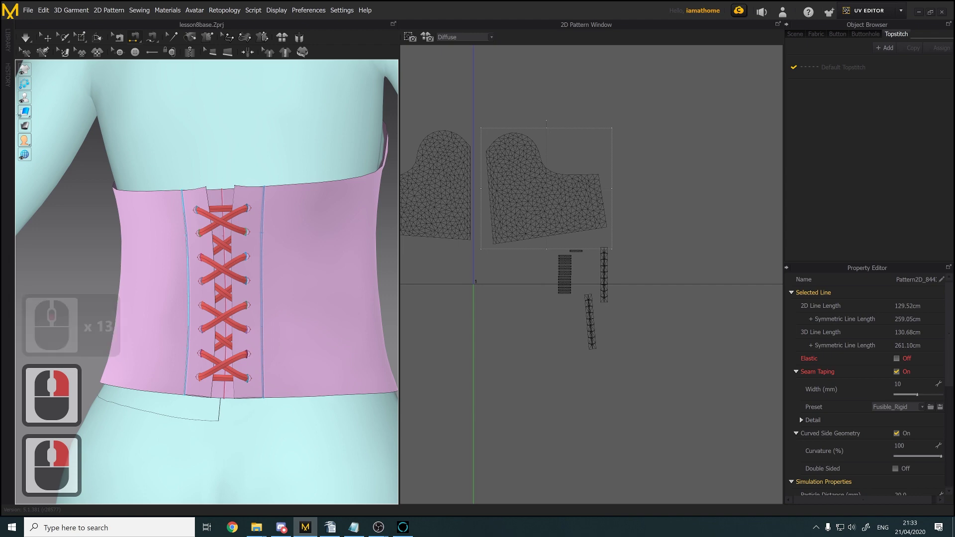
{"action": "scroll", "coordinate": [231, 239], "scroll_direction": "up", "scroll_amount": 4}
{"action": "scroll", "coordinate": [223, 222], "scroll_direction": "up", "scroll_amount": 2}
{"action": "right_click_drag", "start_coordinate": [232, 238], "coordinate": [257, 234]}
{"action": "scroll", "coordinate": [222, 230], "scroll_direction": "up", "scroll_amount": 3}
{"action": "scroll", "coordinate": [222, 229], "scroll_direction": "down", "scroll_amount": 10}
{"action": "scroll", "coordinate": [222, 229], "scroll_direction": "up", "scroll_amount": 2}
{"action": "scroll", "coordinate": [597, 136], "scroll_direction": "up", "scroll_amount": 3}
{"action": "middle_click_drag", "start_coordinate": [598, 136], "coordinate": [628, 181]}
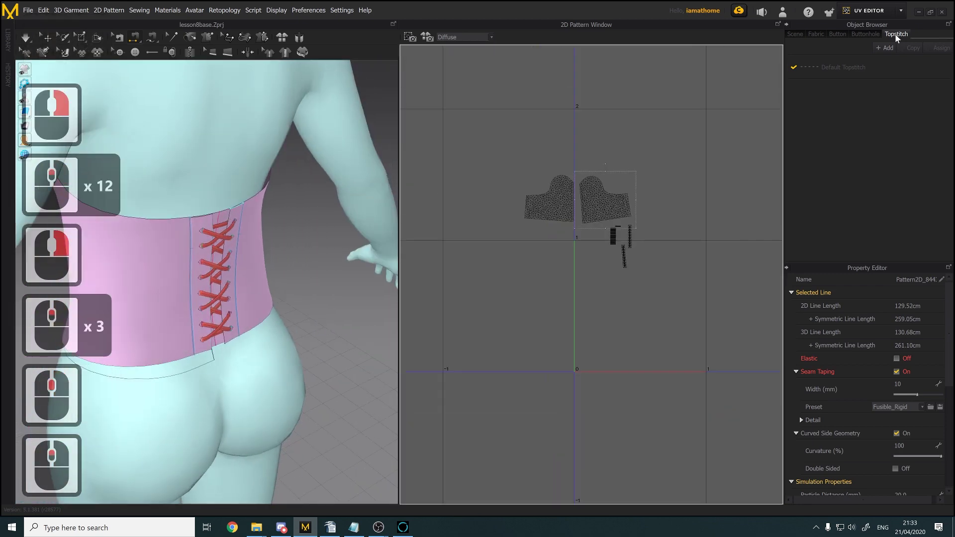
Return to the Simulation workspace and inspect the lower lacing and hanging bow on the back-view reference image
{"action": "left_click", "coordinate": [901, 10]}
{"action": "left_click", "coordinate": [871, 26]}
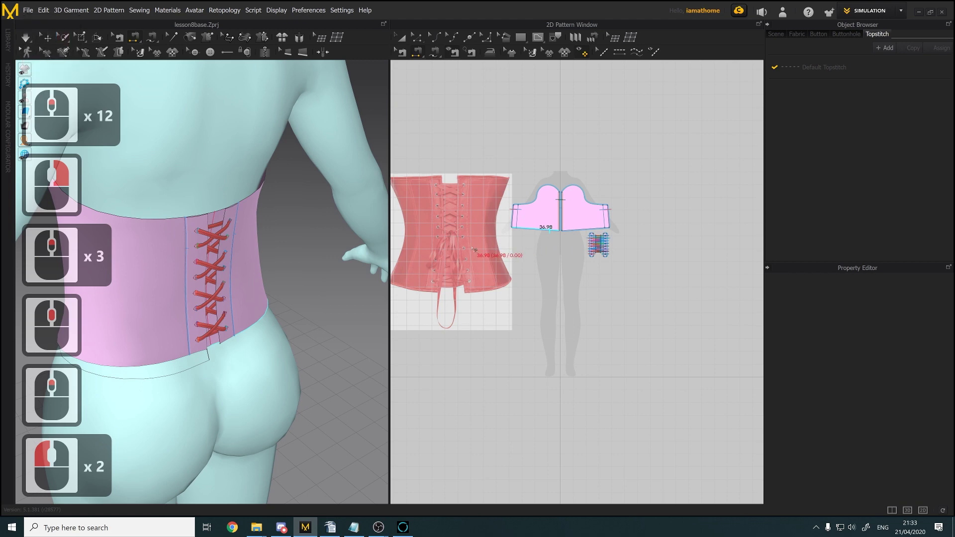
{"action": "middle_click_drag", "start_coordinate": [529, 239], "coordinate": [553, 259]}
{"action": "scroll", "coordinate": [553, 258], "scroll_direction": "up", "scroll_amount": 3}
{"action": "scroll", "coordinate": [437, 263], "scroll_direction": "up", "scroll_amount": 2}
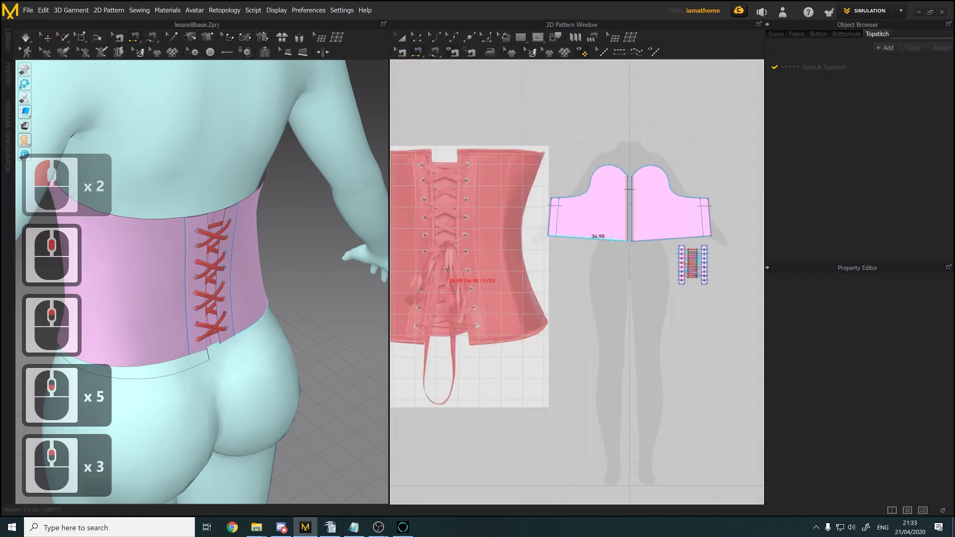
{"action": "scroll", "coordinate": [453, 285], "scroll_direction": "up", "scroll_amount": 3}
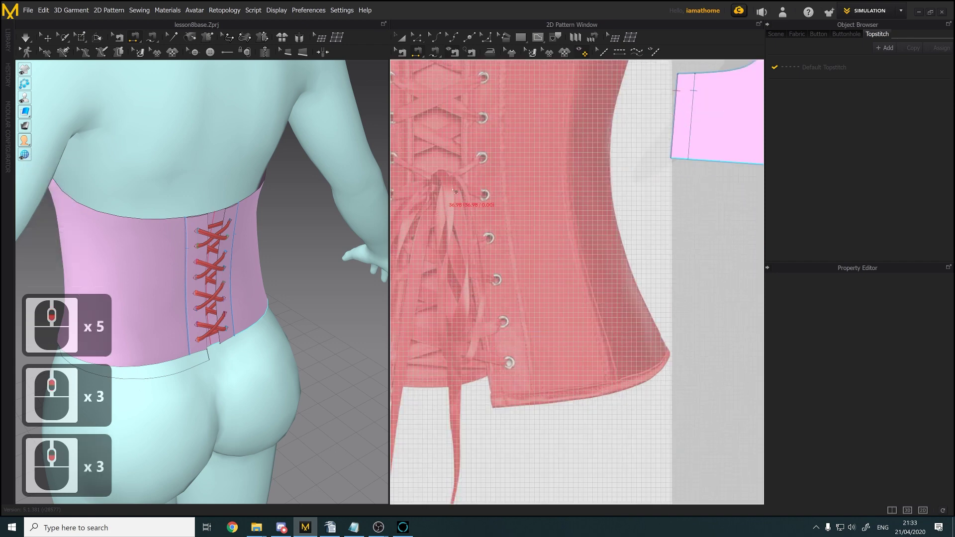
{"action": "middle_click_drag", "start_coordinate": [454, 286], "coordinate": [554, 261]}
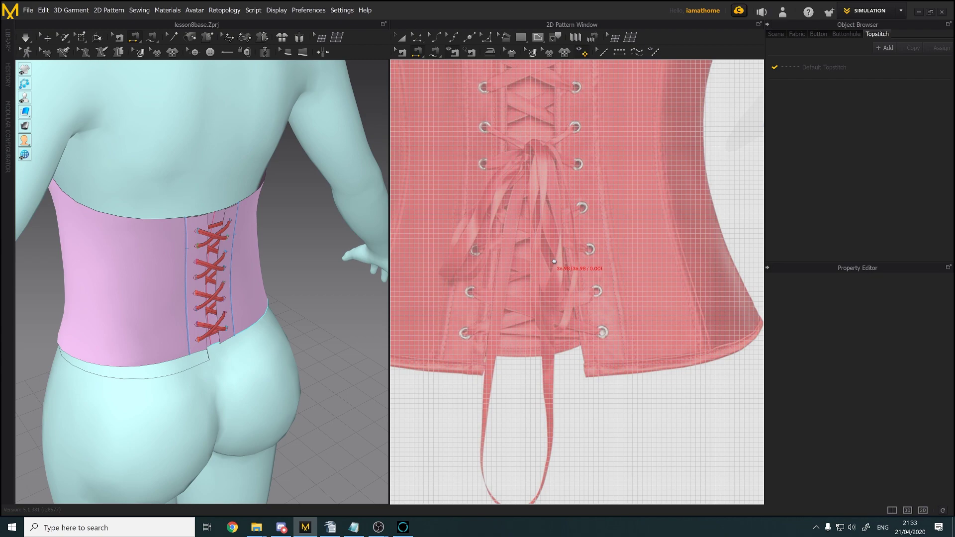
{"action": "scroll", "coordinate": [531, 278], "scroll_direction": "up", "scroll_amount": 3}
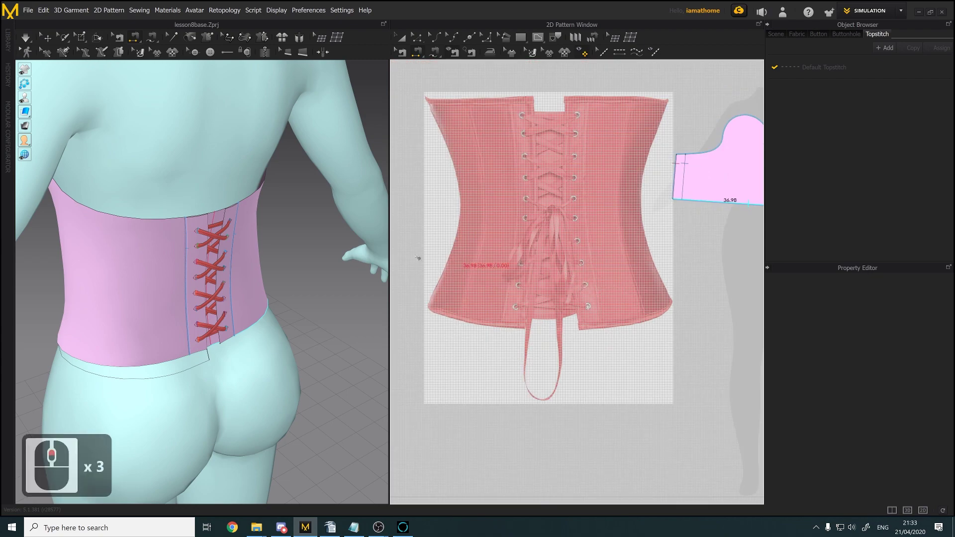
Examine the corset's front on the avatar straight on and at an angle
{"action": "right_click_drag", "start_coordinate": [181, 302], "coordinate": [262, 311]}
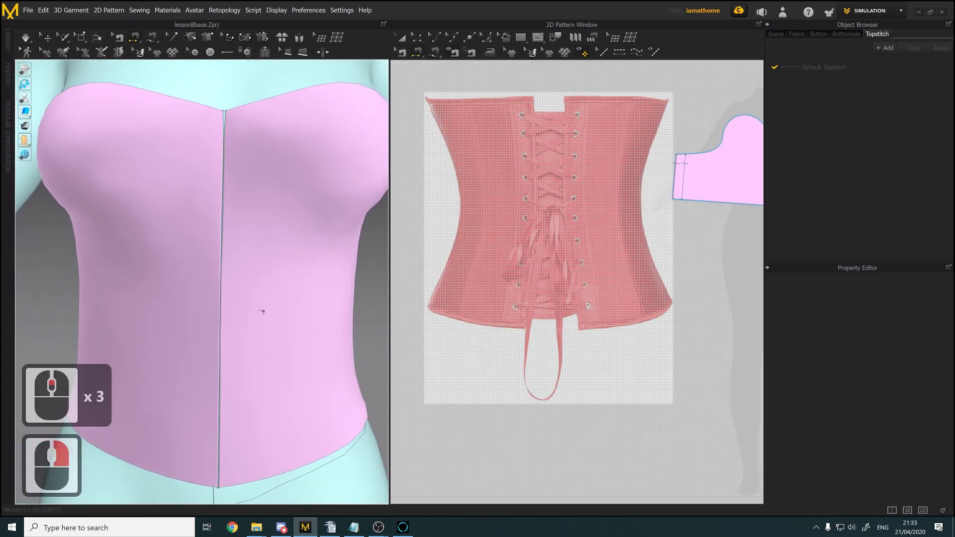
{"action": "scroll", "coordinate": [262, 310], "scroll_direction": "up", "scroll_amount": 3}
{"action": "middle_click_drag", "start_coordinate": [262, 311], "coordinate": [264, 279]}
{"action": "scroll", "coordinate": [263, 279], "scroll_direction": "up", "scroll_amount": 4}
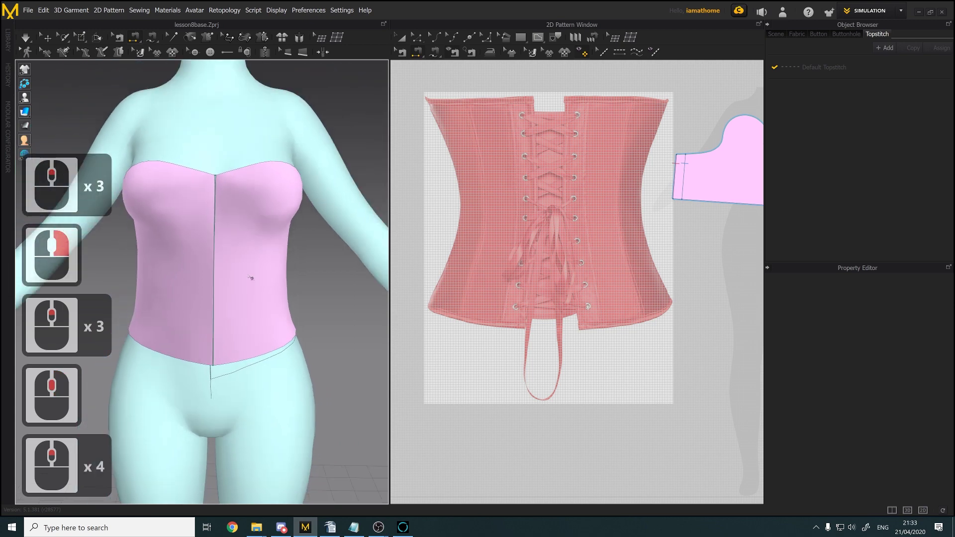
{"action": "right_click_drag", "start_coordinate": [242, 277], "coordinate": [313, 253]}
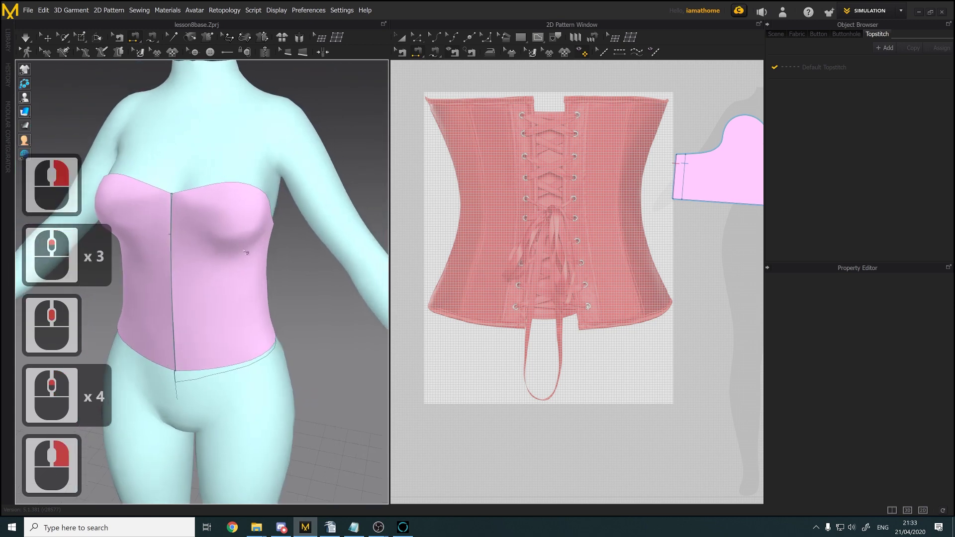
{"action": "scroll", "coordinate": [514, 251], "scroll_direction": "up", "scroll_amount": 3}
{"action": "scroll", "coordinate": [546, 139], "scroll_direction": "down", "scroll_amount": 1}
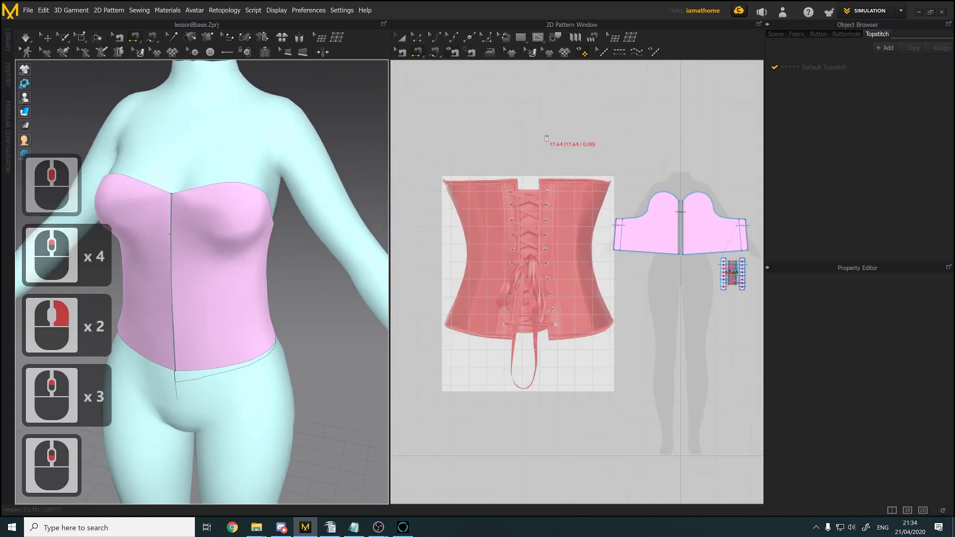
Replace the back-view background image with the angled front-view corset photo and place it beside the avatar silhouette
{"action": "left_click", "coordinate": [400, 38]}
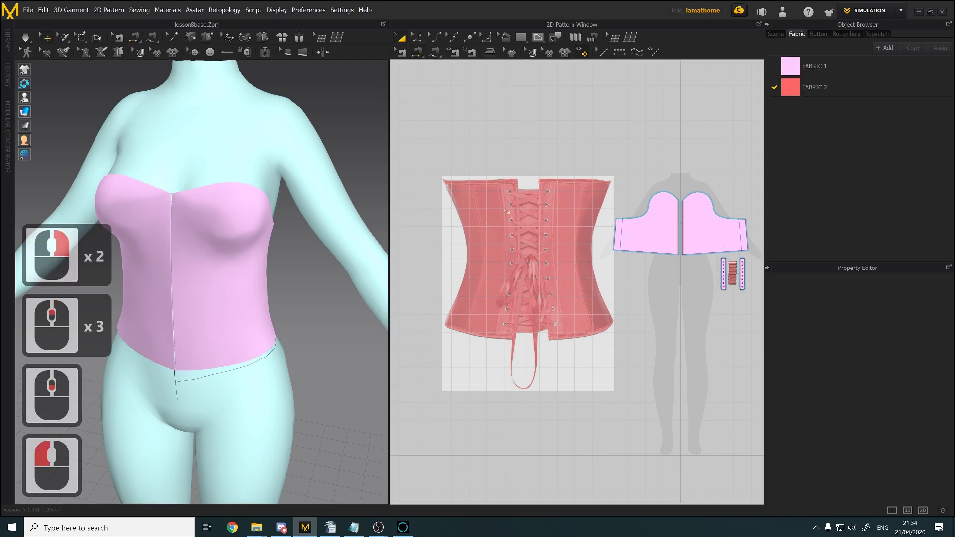
{"action": "right_click", "coordinate": [504, 210]}
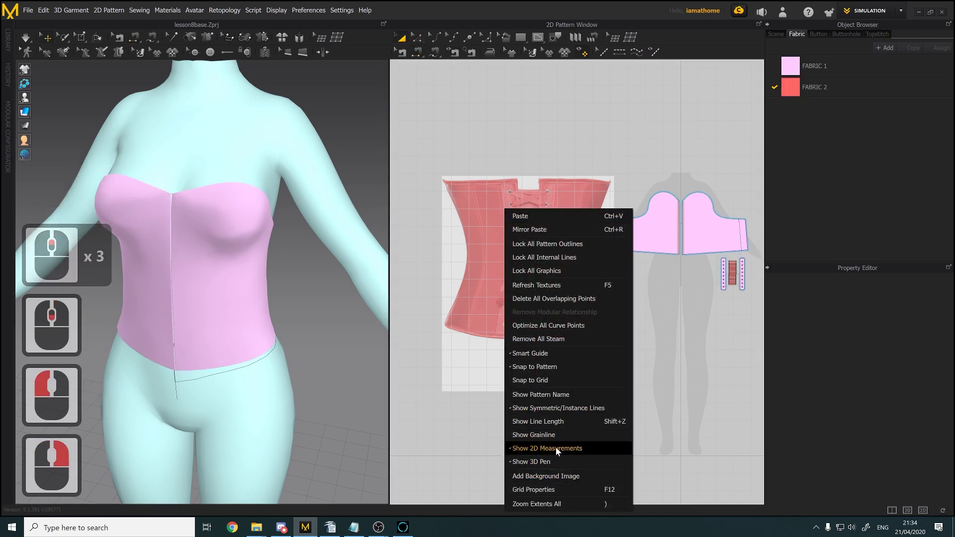
{"action": "left_click", "coordinate": [551, 477]}
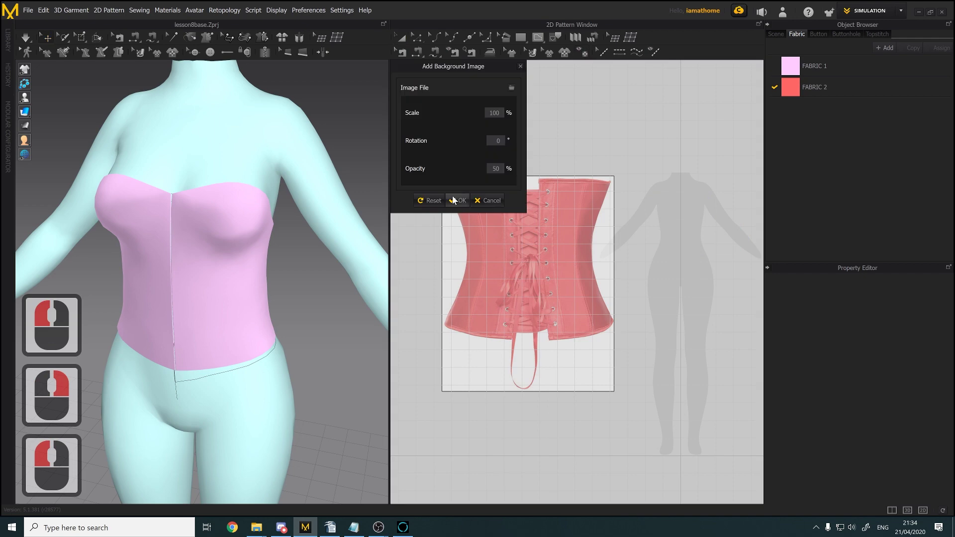
{"action": "left_click", "coordinate": [511, 87]}
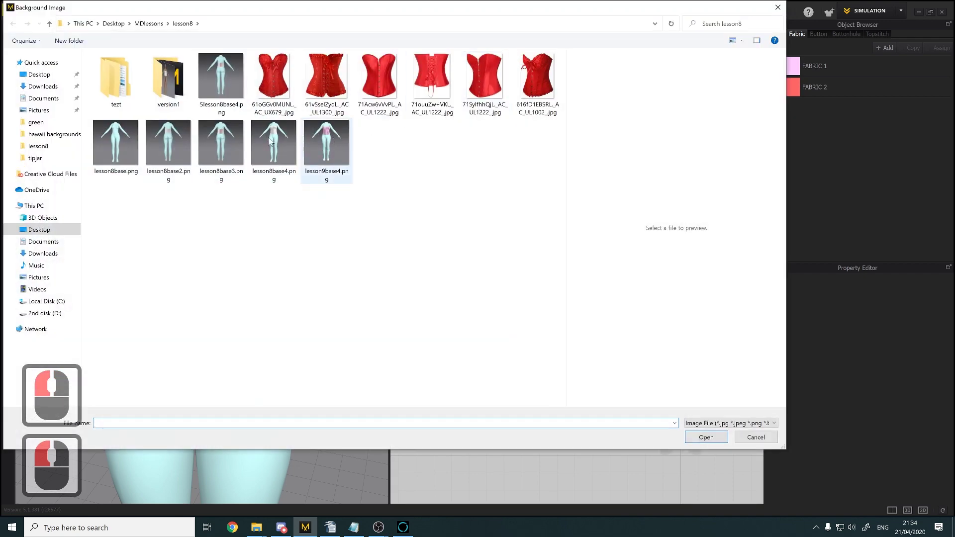
{"action": "left_click", "coordinate": [431, 84]}
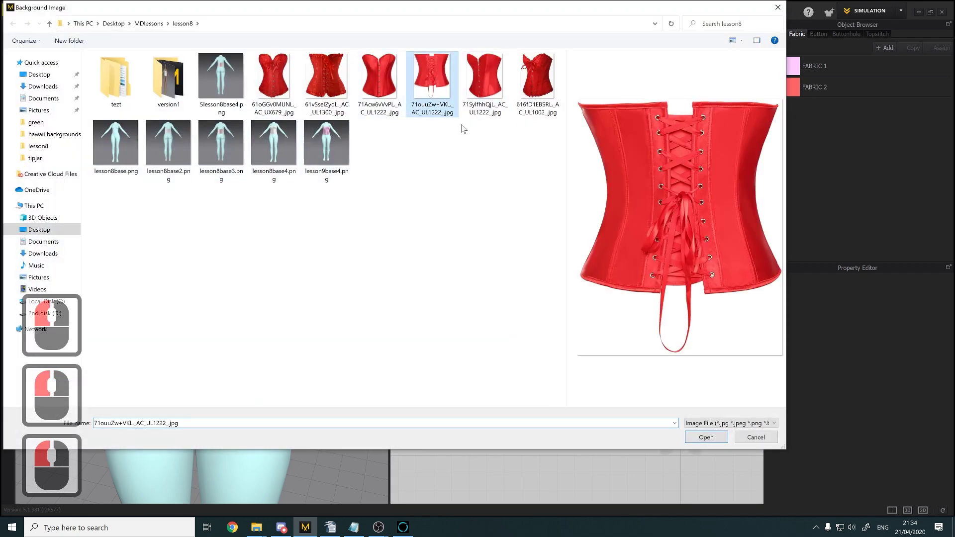
{"action": "left_click", "coordinate": [379, 82]}
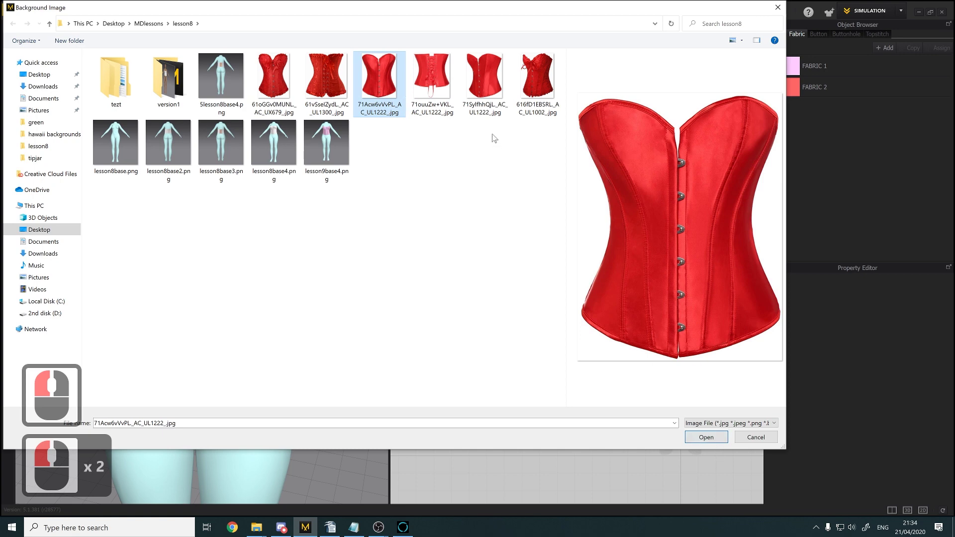
{"action": "left_click", "coordinate": [490, 109]}
{"action": "left_click", "coordinate": [707, 438]}
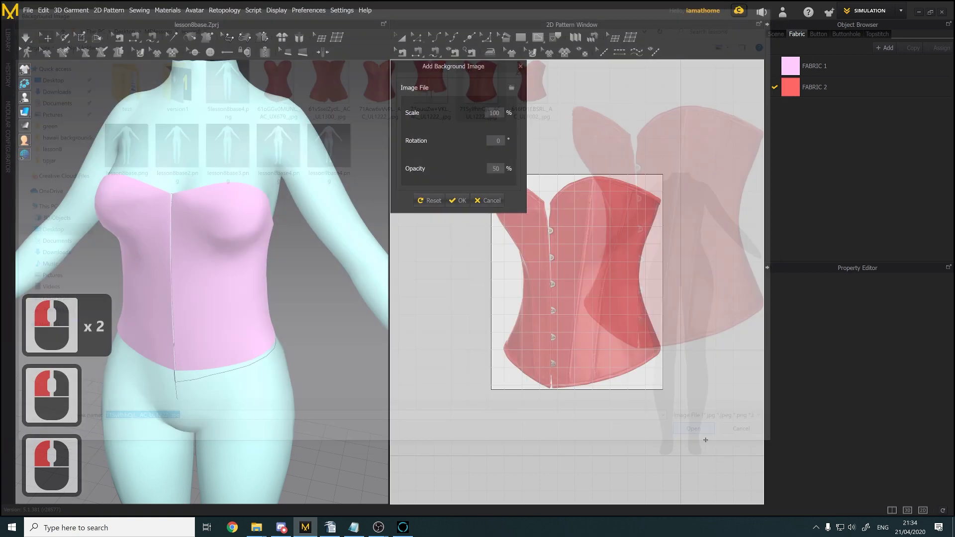
{"action": "left_click_drag", "start_coordinate": [620, 335], "coordinate": [540, 297]}
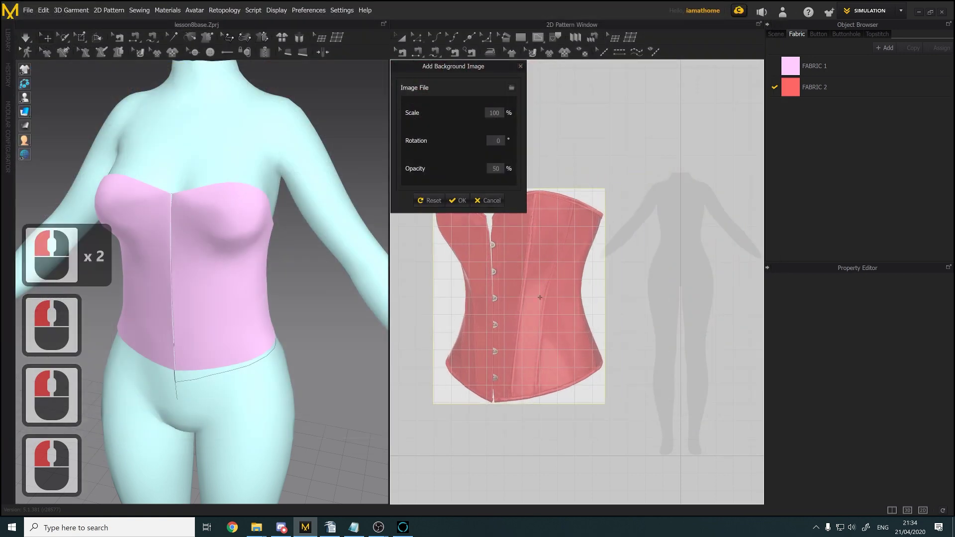
{"action": "left_click", "coordinate": [457, 200]}
Examine the angled front reference photo and compare it with the bodice patterns and the corset on the avatar
{"action": "scroll", "coordinate": [542, 247], "scroll_direction": "up", "scroll_amount": 4}
{"action": "scroll", "coordinate": [542, 247], "scroll_direction": "down", "scroll_amount": 2}
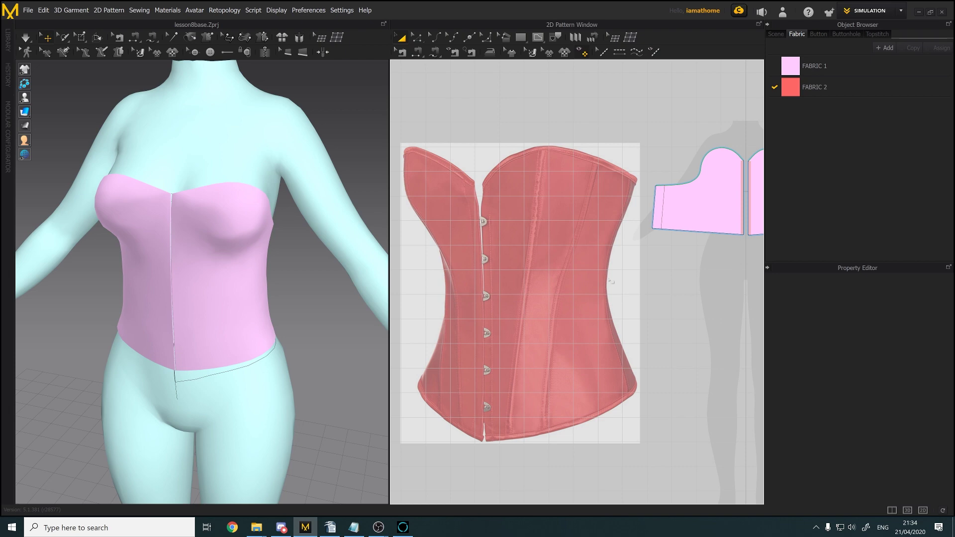
{"action": "middle_click_drag", "start_coordinate": [675, 223], "coordinate": [506, 257]}
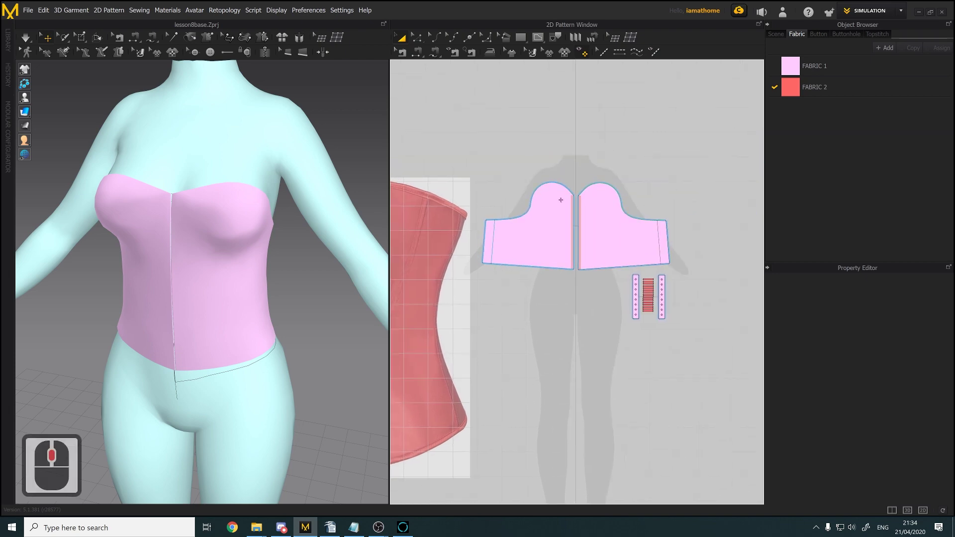
{"action": "scroll", "coordinate": [629, 195], "scroll_direction": "up", "scroll_amount": 2}
{"action": "right_click_drag", "start_coordinate": [298, 308], "coordinate": [287, 290]}
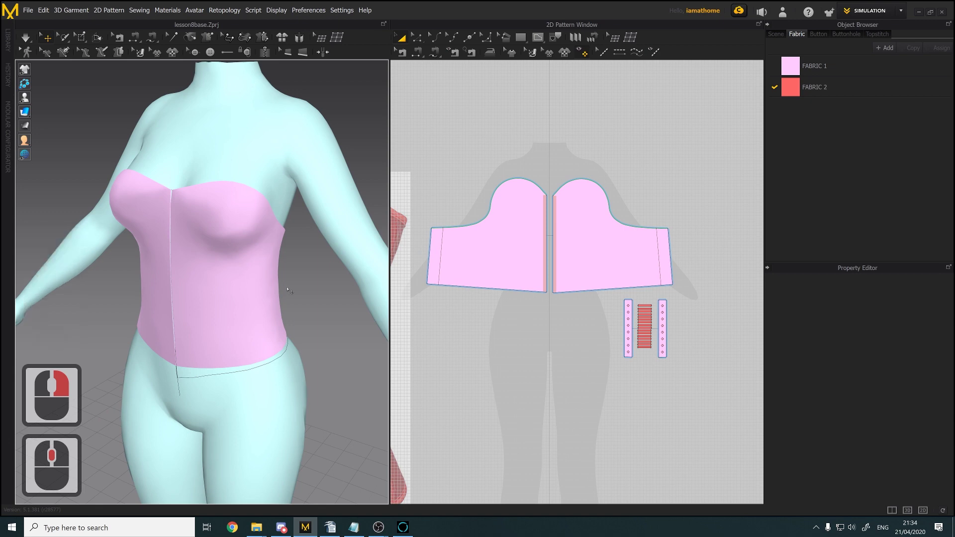
{"action": "scroll", "coordinate": [289, 290], "scroll_direction": "up", "scroll_amount": 3}
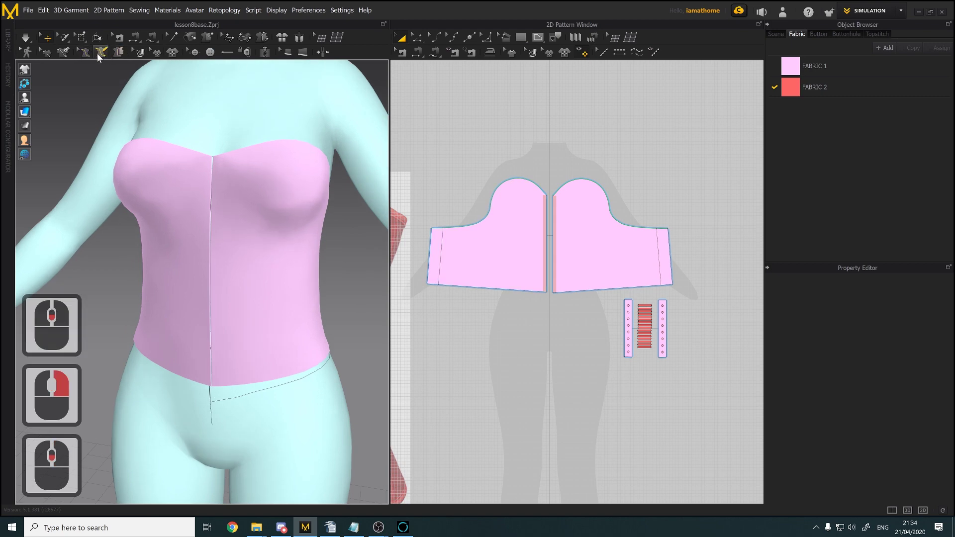
{"action": "left_click", "coordinate": [62, 52]}
{"action": "scroll", "coordinate": [275, 188], "scroll_direction": "down", "scroll_amount": 2}
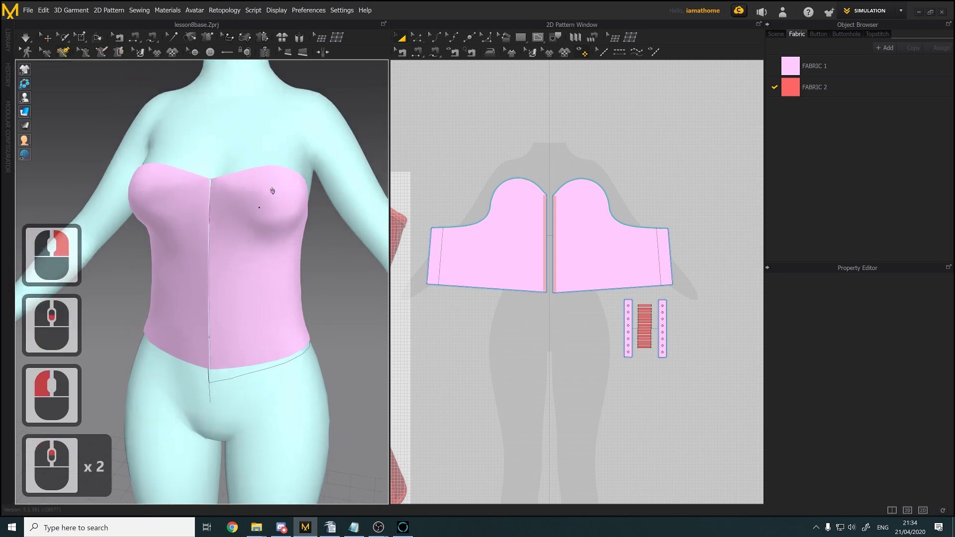
{"action": "right_click_drag", "start_coordinate": [274, 188], "coordinate": [197, 75]}
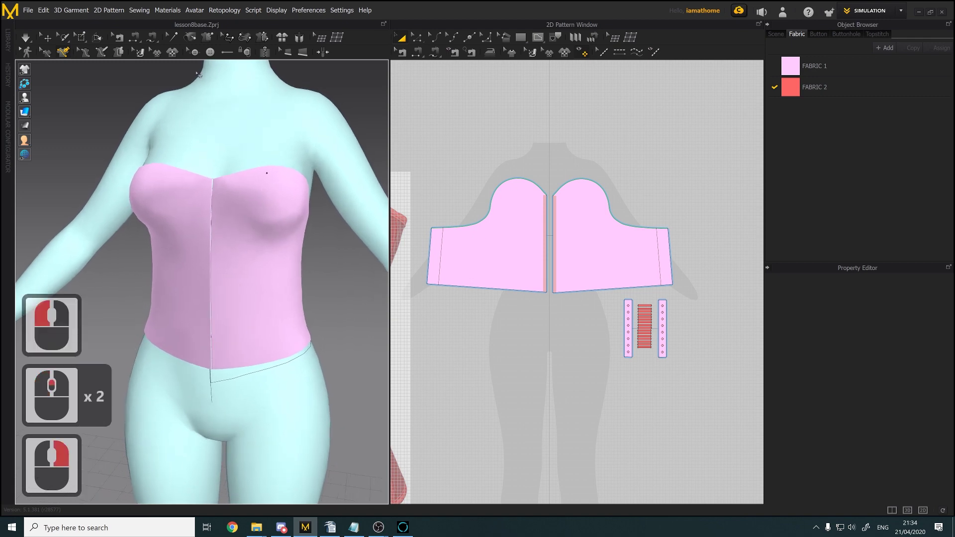
{"action": "left_click", "coordinate": [48, 37]}
Offset the bodice piece's bottom edge inward as a single extended internal line at a distance of 0.50 cm
{"action": "scroll", "coordinate": [611, 245], "scroll_direction": "up", "scroll_amount": 2}
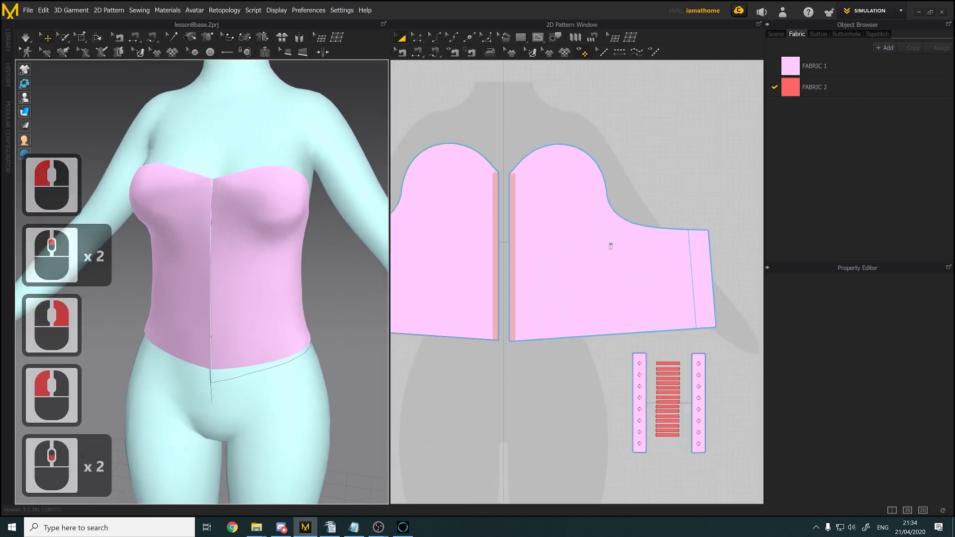
{"action": "left_click", "coordinate": [417, 37]}
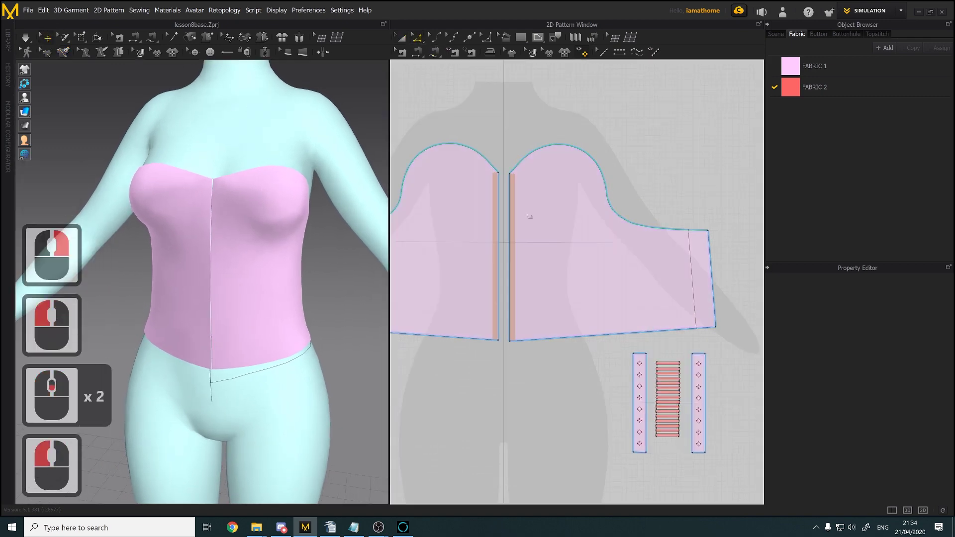
{"action": "left_click", "coordinate": [586, 340]}
{"action": "scroll", "coordinate": [585, 340], "scroll_direction": "up", "scroll_amount": 2}
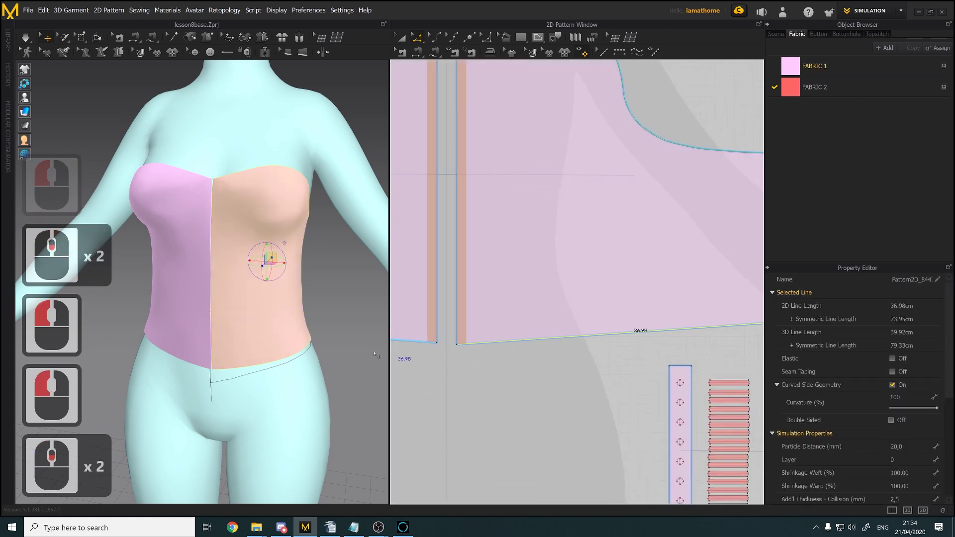
{"action": "right_click_drag", "start_coordinate": [287, 339], "coordinate": [238, 321]}
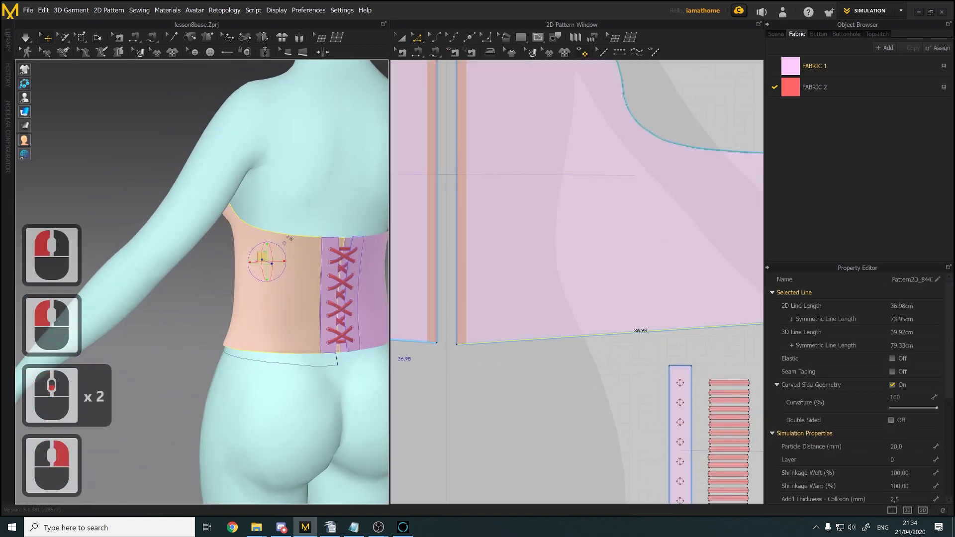
{"action": "right_click_drag", "start_coordinate": [268, 241], "coordinate": [370, 242]}
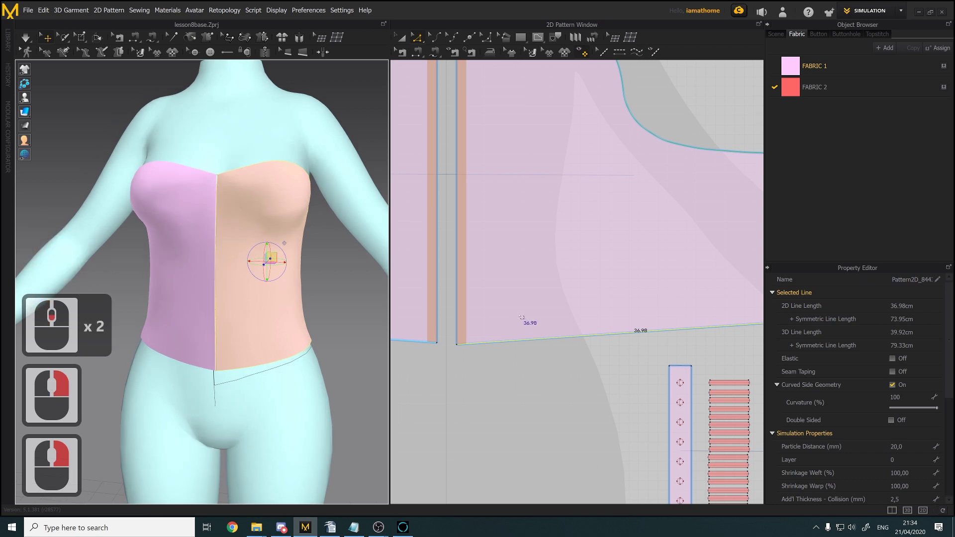
{"action": "right_click", "coordinate": [563, 340]}
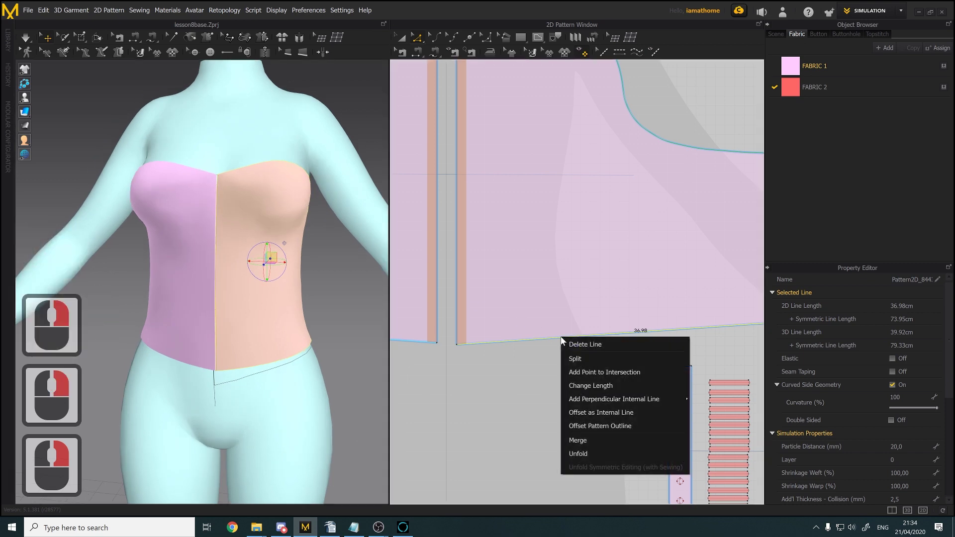
{"action": "left_click", "coordinate": [595, 412]}
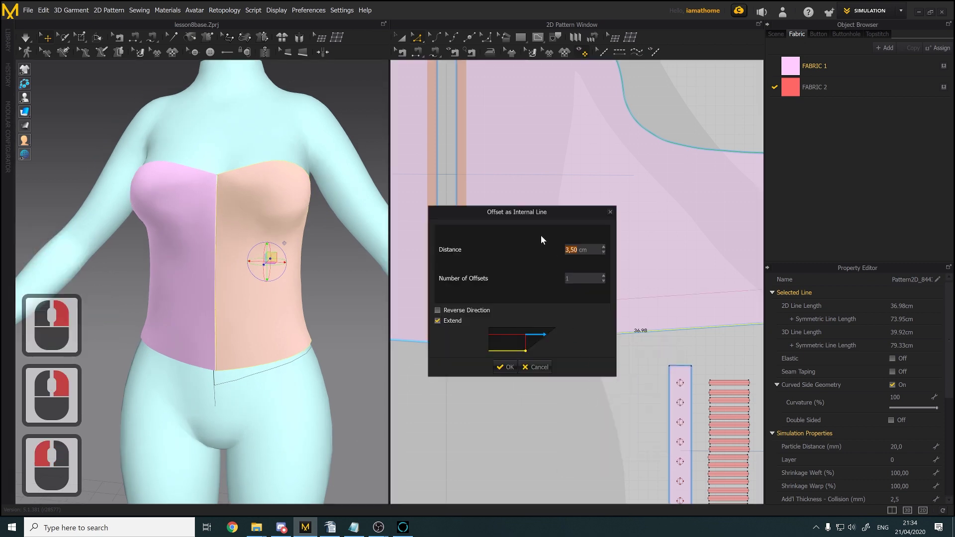
{"action": "type", "text": "0"}
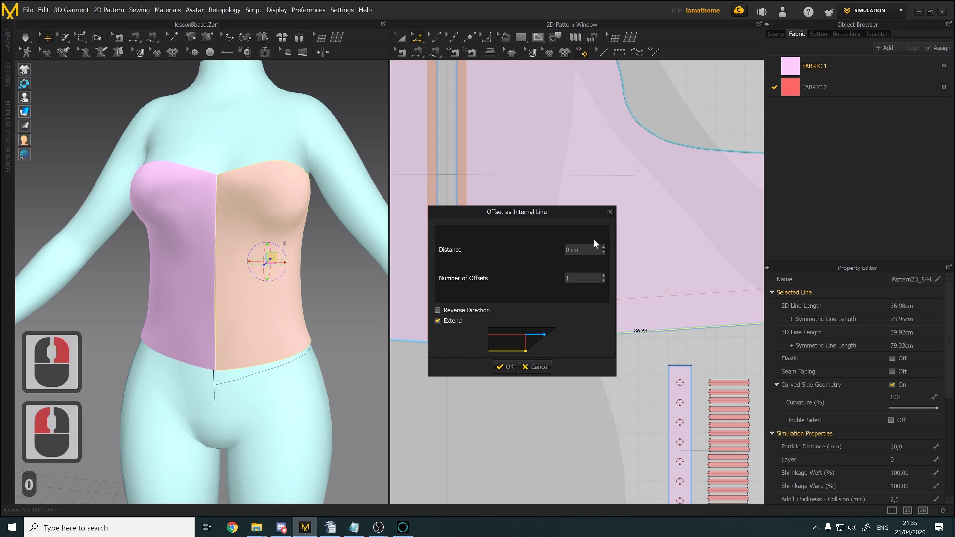
{"action": "type", "text": ",5"}
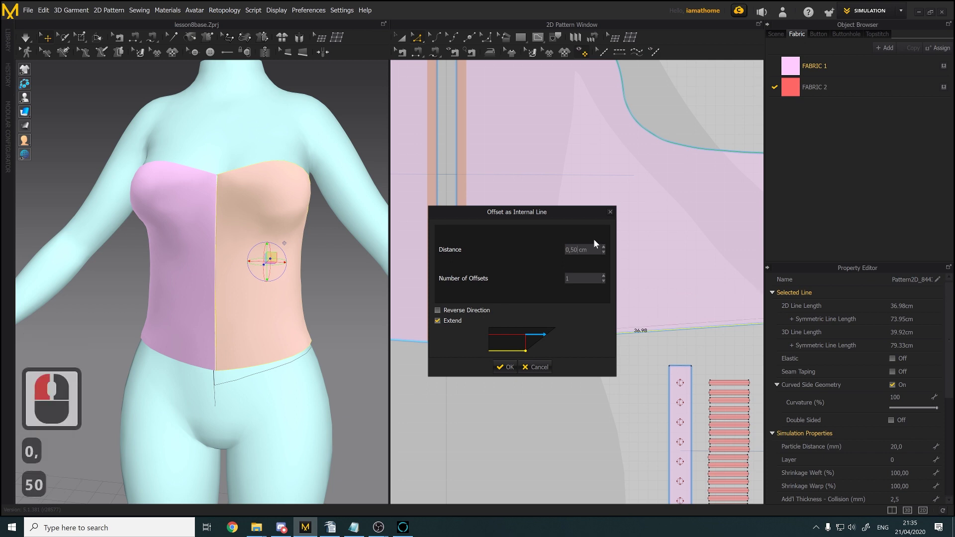
{"action": "left_click_drag", "start_coordinate": [547, 215], "coordinate": [536, 182]}
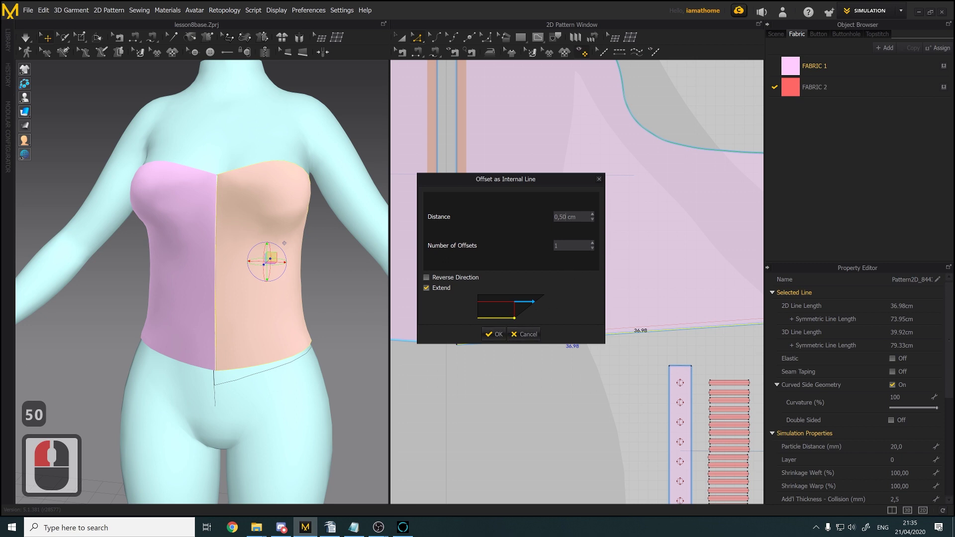
{"action": "left_click", "coordinate": [493, 334]}
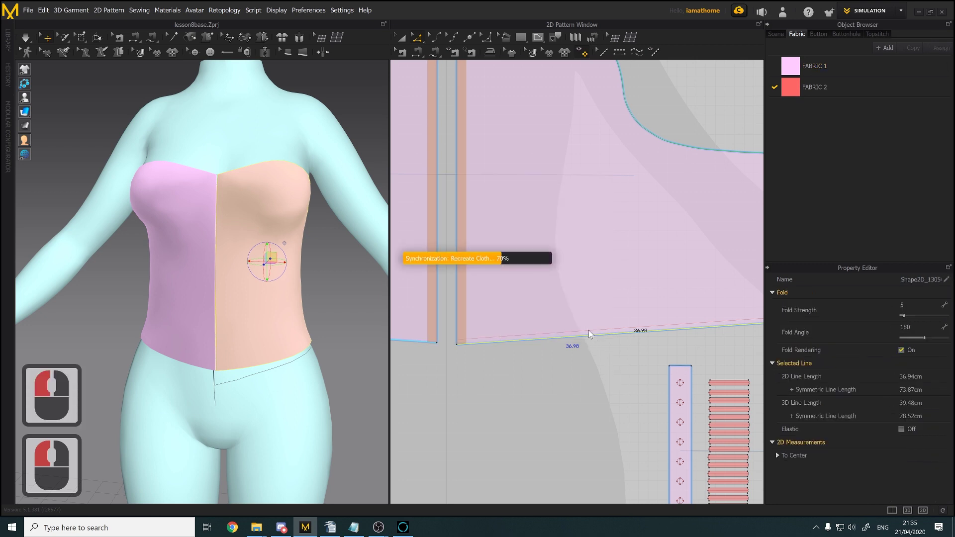
Cut and sew the bodice along the bottom offset line to make a narrow hem strip, and check it on the avatar
{"action": "left_click", "coordinate": [589, 333]}
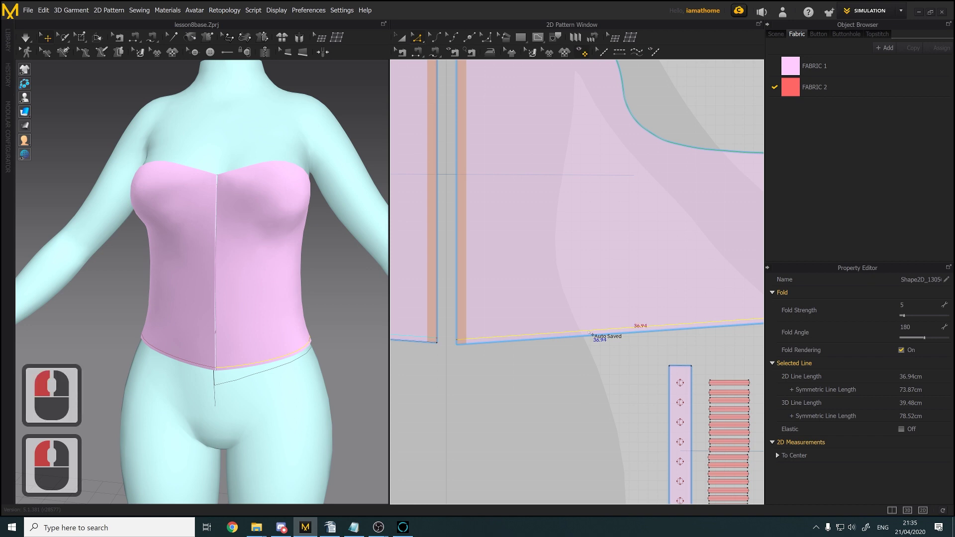
{"action": "right_click", "coordinate": [590, 332]}
{"action": "left_click", "coordinate": [611, 447]}
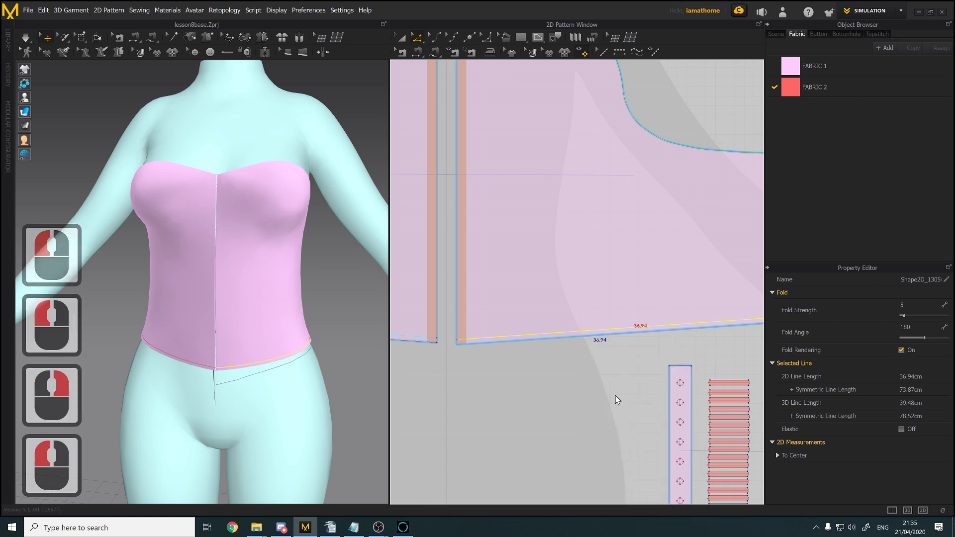
{"action": "left_click", "coordinate": [402, 41]}
{"action": "scroll", "coordinate": [502, 340], "scroll_direction": "up", "scroll_amount": 3}
{"action": "middle_click_drag", "start_coordinate": [499, 347], "coordinate": [513, 355]}
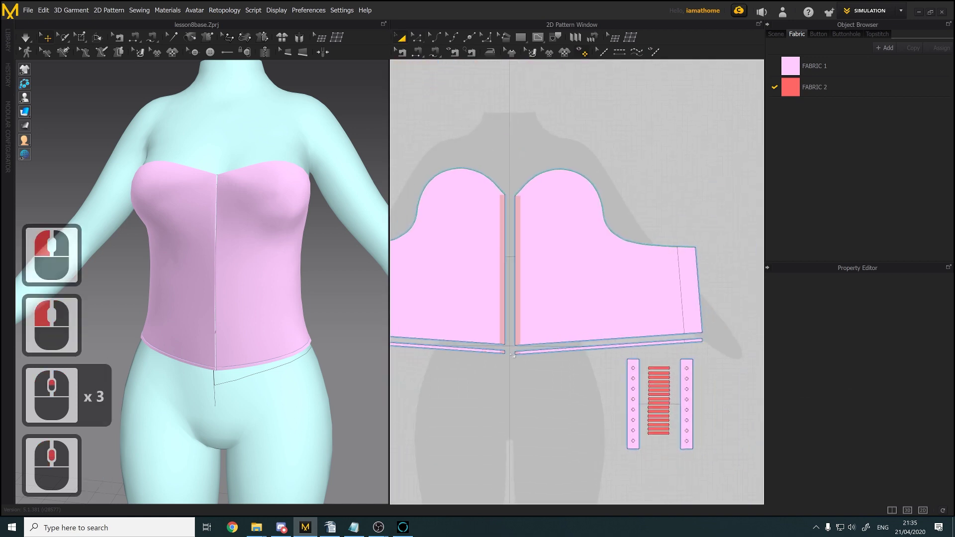
{"action": "scroll", "coordinate": [247, 366], "scroll_direction": "up", "scroll_amount": 7}
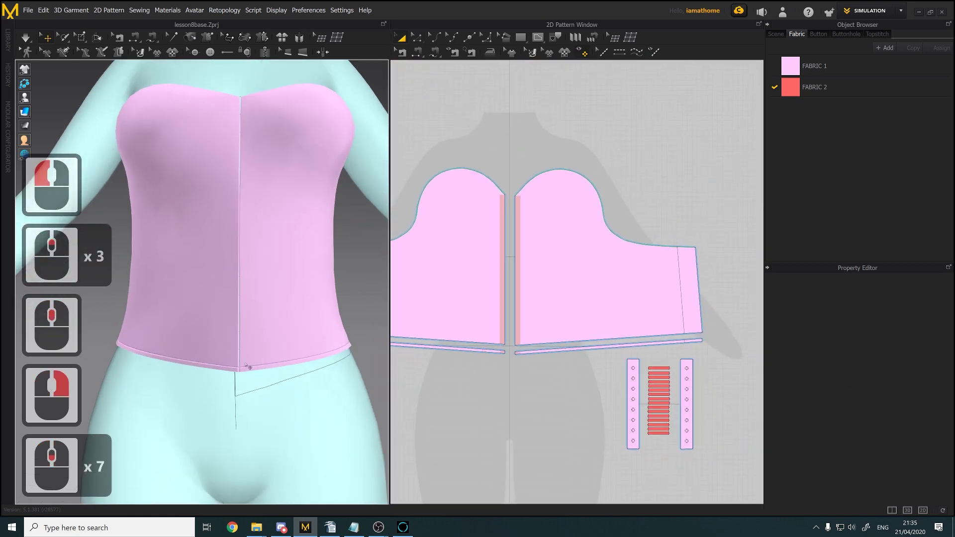
{"action": "mouse_move", "coordinate": [333, 374]}
{"action": "right_mouse_down"}
{"action": "mouse_move", "coordinate": [238, 377]}
{"action": "mouse_move", "coordinate": [320, 375]}
{"action": "right_mouse_up"}
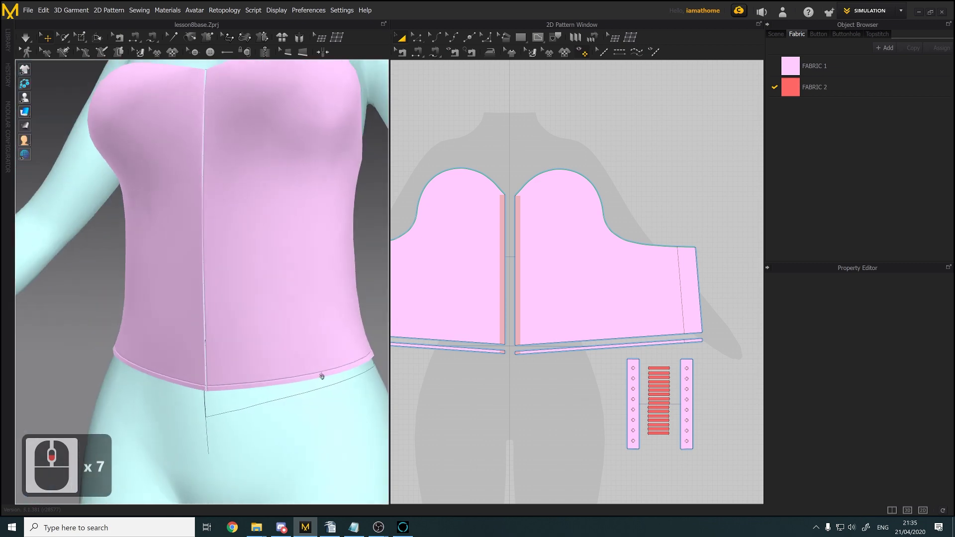
Offset the bodice's curved top edge as an internal line, keeping the preset distance
{"action": "scroll", "coordinate": [554, 308], "scroll_direction": "down", "scroll_amount": 2}
{"action": "scroll", "coordinate": [595, 265], "scroll_direction": "up", "scroll_amount": 1}
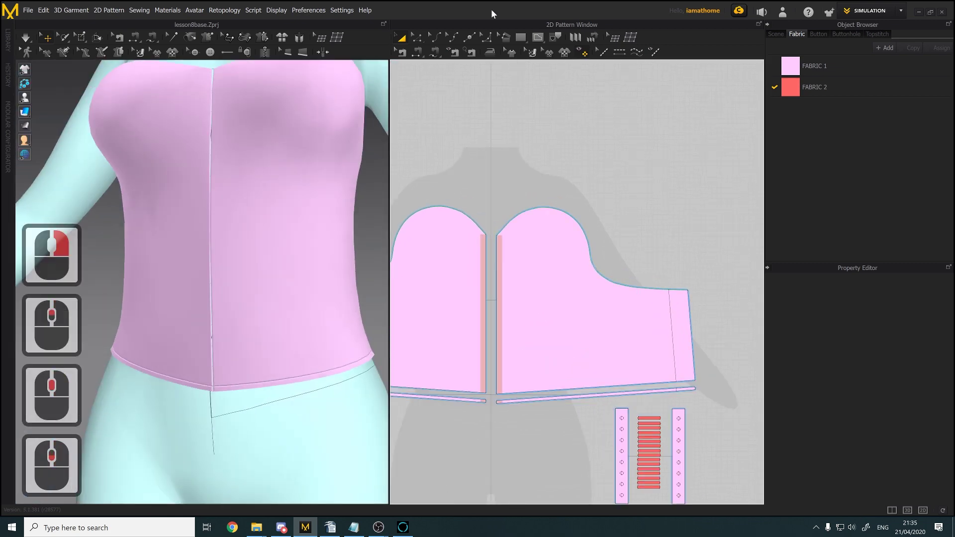
{"action": "left_click", "coordinate": [417, 38]}
{"action": "left_click", "coordinate": [568, 215]}
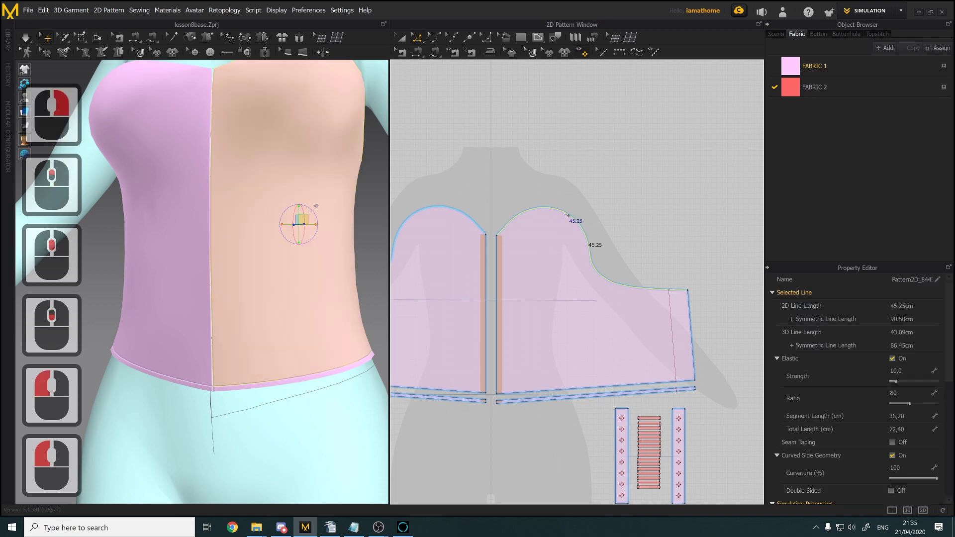
{"action": "right_click", "coordinate": [565, 213]}
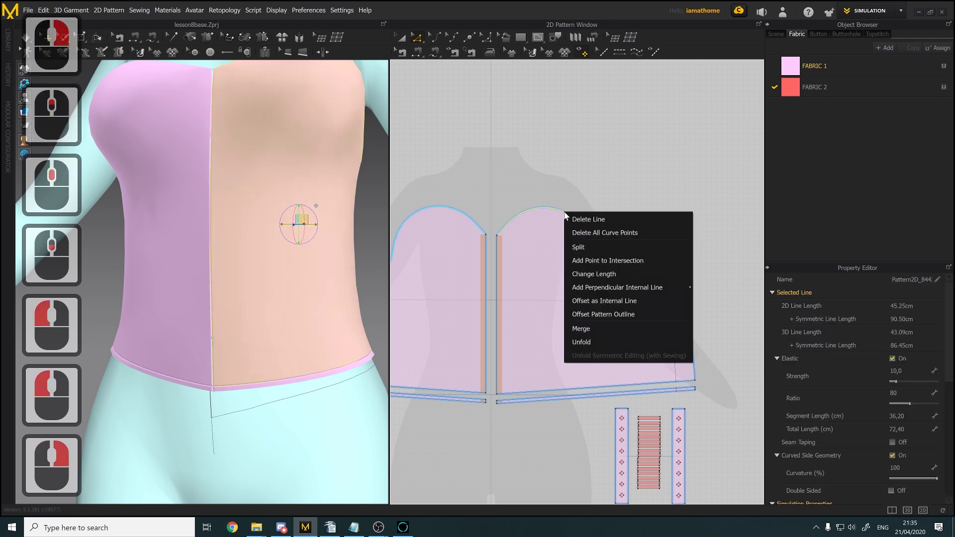
{"action": "left_click", "coordinate": [614, 300]}
{"action": "left_click", "coordinate": [511, 368]}
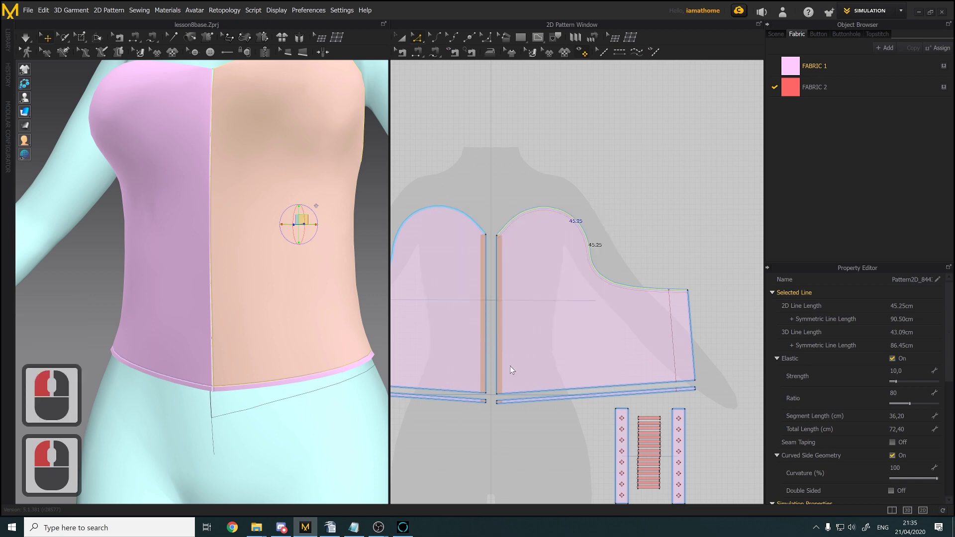
Cut and sew along the top offset line, and move both resulting curved trim strips above the bodice pieces
{"action": "right_click", "coordinate": [613, 288]}
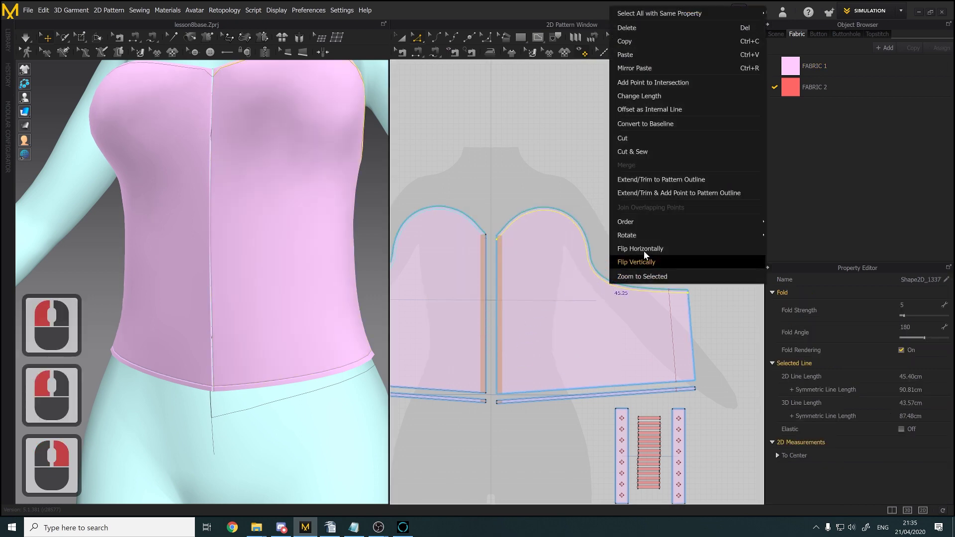
{"action": "left_click", "coordinate": [642, 152]}
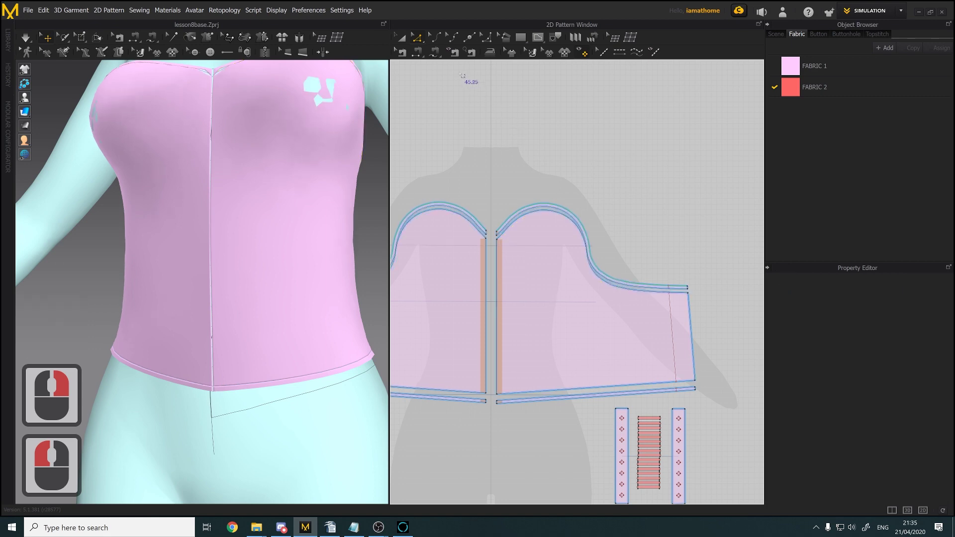
{"action": "left_click", "coordinate": [403, 37]}
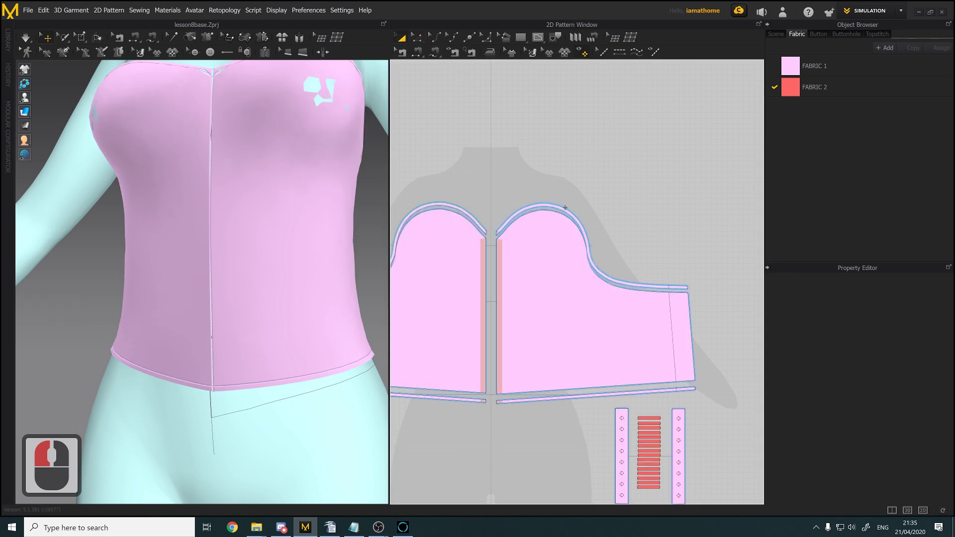
{"action": "left_click_drag", "start_coordinate": [565, 209], "coordinate": [573, 175]}
{"action": "left_click_drag", "start_coordinate": [454, 208], "coordinate": [439, 180]}
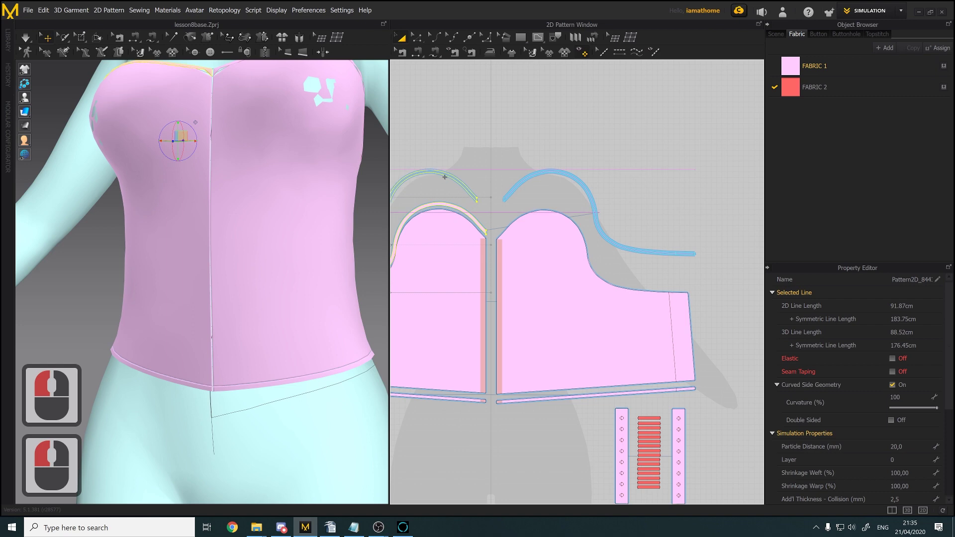
{"action": "middle_click_drag", "start_coordinate": [514, 199], "coordinate": [525, 209]}
{"action": "left_click", "coordinate": [417, 37]}
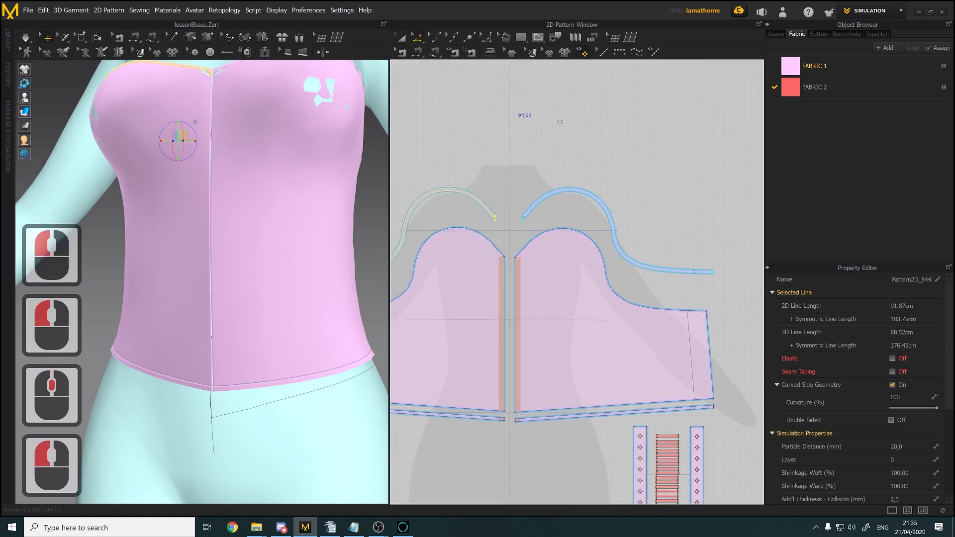
{"action": "left_click", "coordinate": [581, 130]}
Simulate the corset until the cut trim strips settle on the avatar, stop the simulation and check the front from several angles
{"action": "scroll", "coordinate": [596, 217], "scroll_direction": "down", "scroll_amount": 1}
{"action": "scroll", "coordinate": [309, 232], "scroll_direction": "down", "scroll_amount": 6}
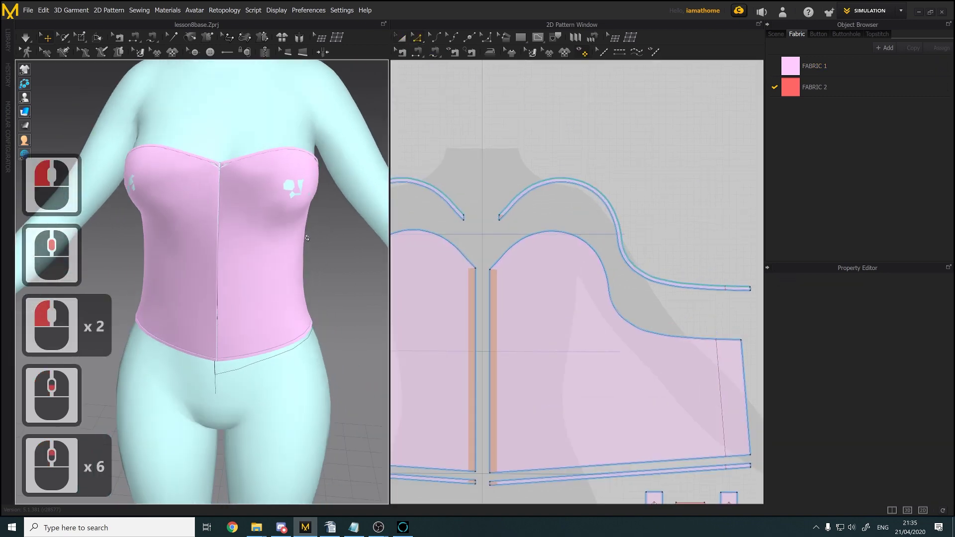
{"action": "left_click", "coordinate": [25, 38]}
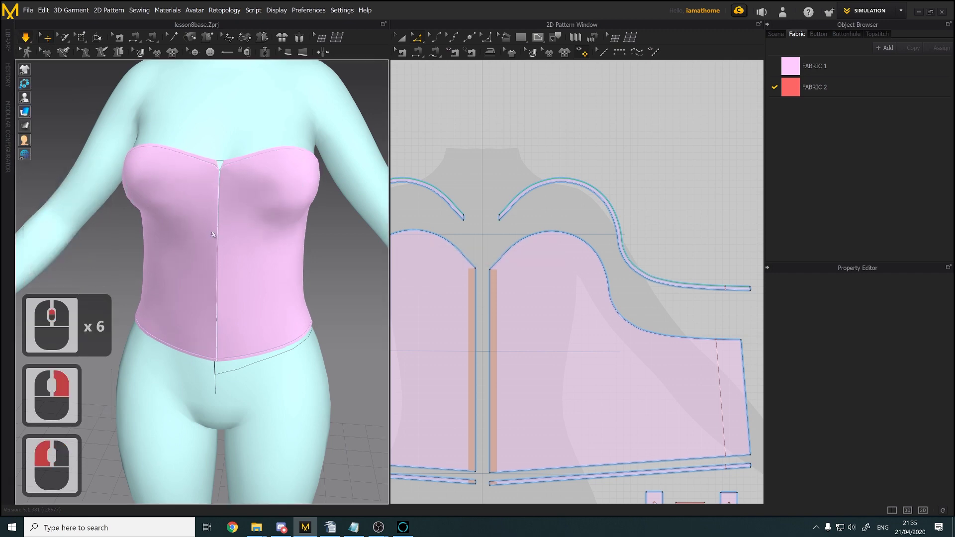
{"action": "mouse_move", "coordinate": [216, 229]}
{"action": "right_mouse_down"}
{"action": "mouse_move", "coordinate": [317, 232]}
{"action": "mouse_move", "coordinate": [214, 230]}
{"action": "right_mouse_up"}
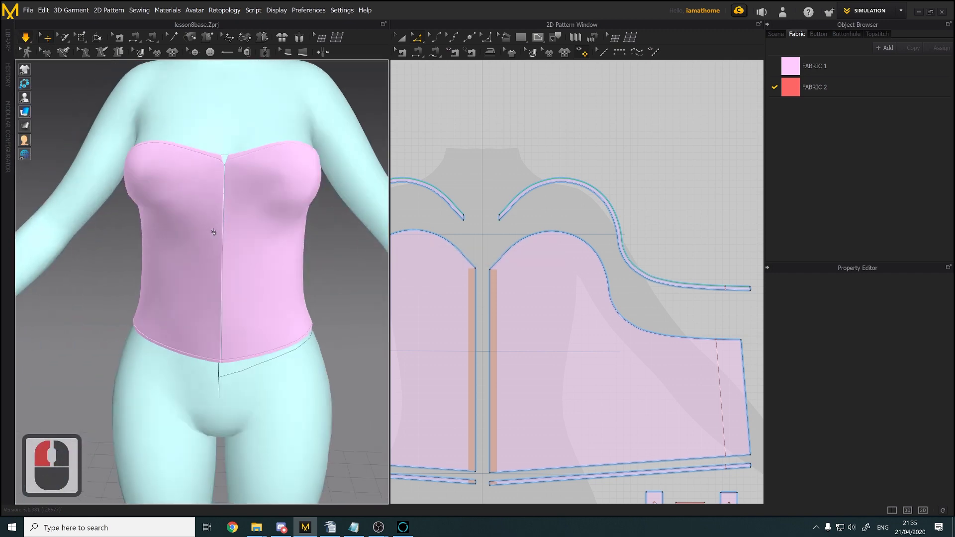
{"action": "scroll", "coordinate": [244, 230], "scroll_direction": "down", "scroll_amount": 2}
{"action": "middle_click_drag", "start_coordinate": [246, 231], "coordinate": [234, 278]}
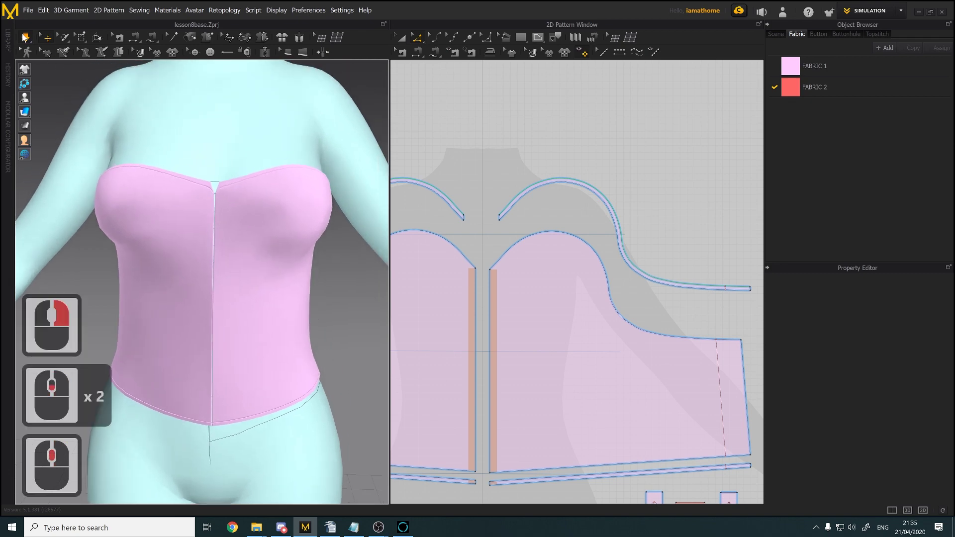
{"action": "left_click", "coordinate": [25, 38]}
{"action": "scroll", "coordinate": [608, 276], "scroll_direction": "up", "scroll_amount": 2}
{"action": "middle_click_drag", "start_coordinate": [608, 280], "coordinate": [622, 257]}
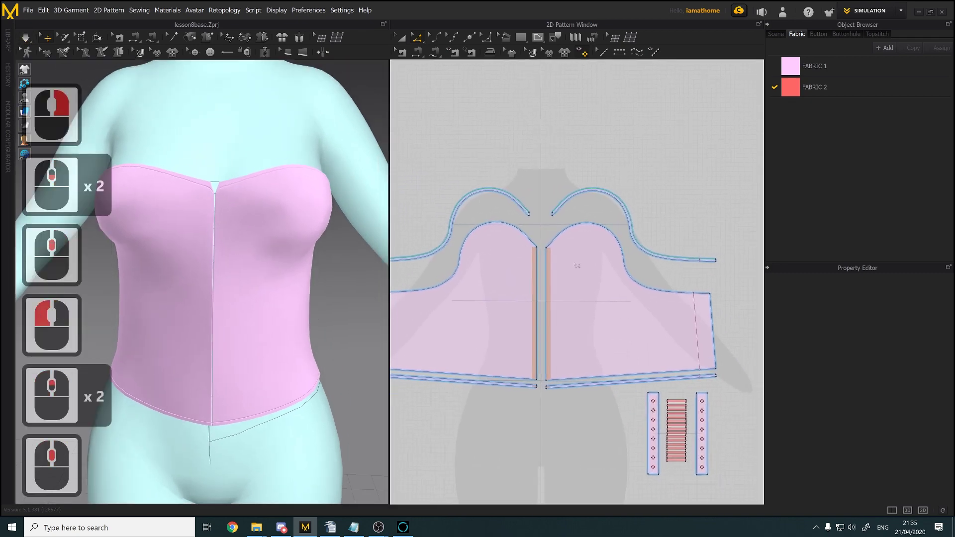
{"action": "right_click_drag", "start_coordinate": [250, 308], "coordinate": [324, 314]}
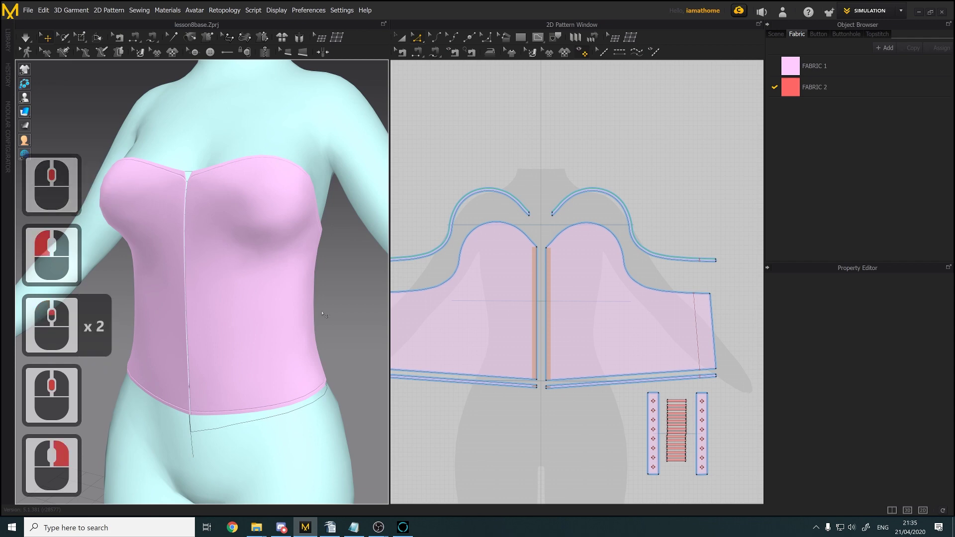
{"action": "right_click_drag", "start_coordinate": [232, 262], "coordinate": [246, 264]}
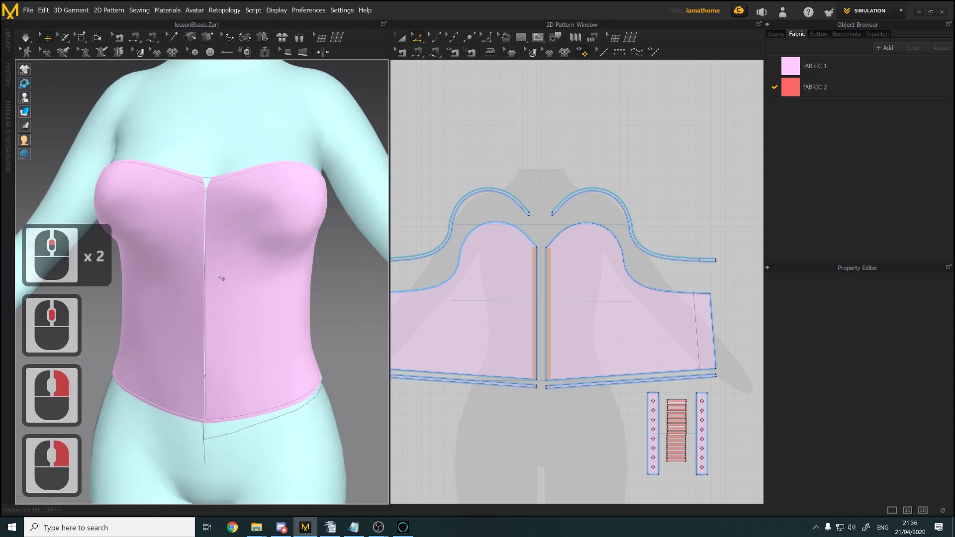
Following the reference photo, draw a 3D pen line about 33 cm long from the avatar's left bust peak down to the bodice hem
{"action": "left_click", "coordinate": [61, 53]}
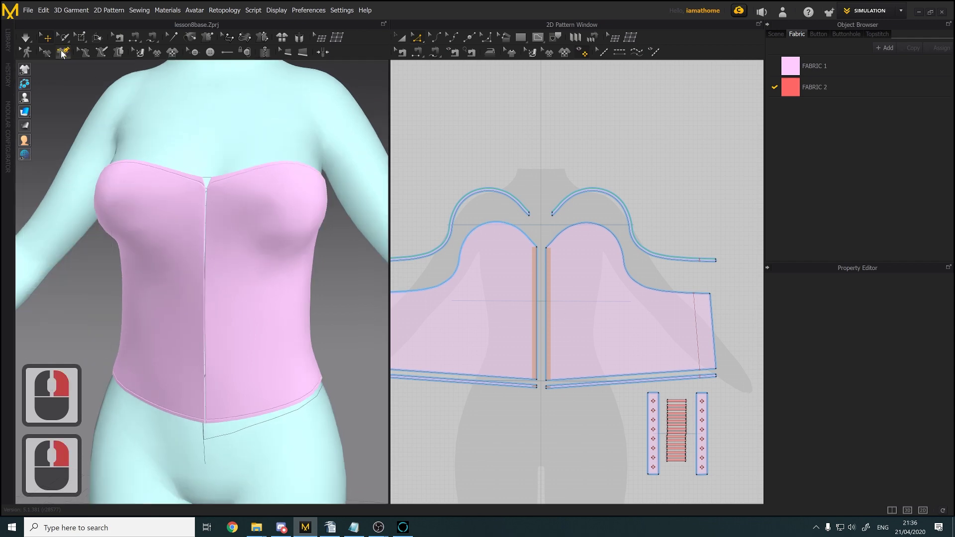
{"action": "right_click_drag", "start_coordinate": [267, 219], "coordinate": [267, 214]}
{"action": "scroll", "coordinate": [554, 306], "scroll_direction": "up", "scroll_amount": 2}
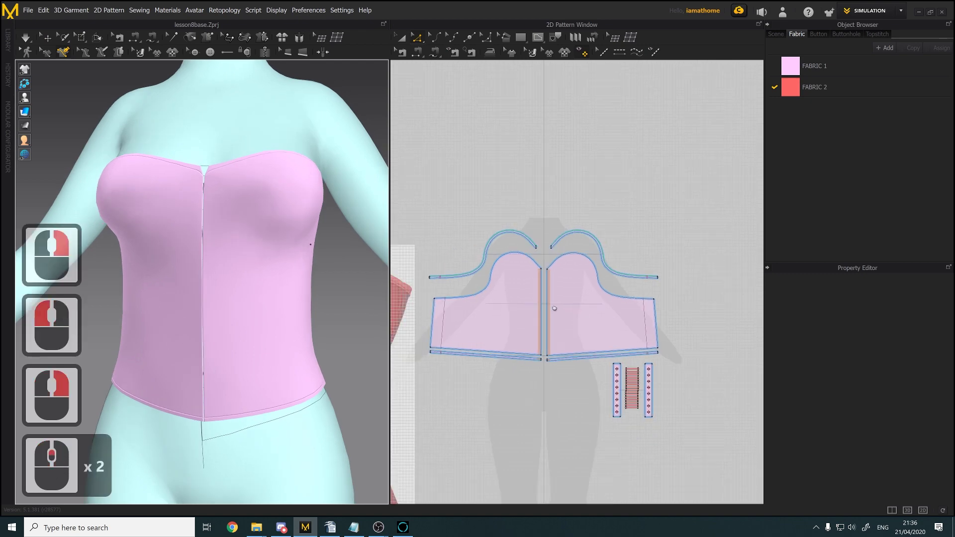
{"action": "middle_click_drag", "start_coordinate": [554, 306], "coordinate": [789, 255]}
{"action": "scroll", "coordinate": [619, 282], "scroll_direction": "up", "scroll_amount": 2}
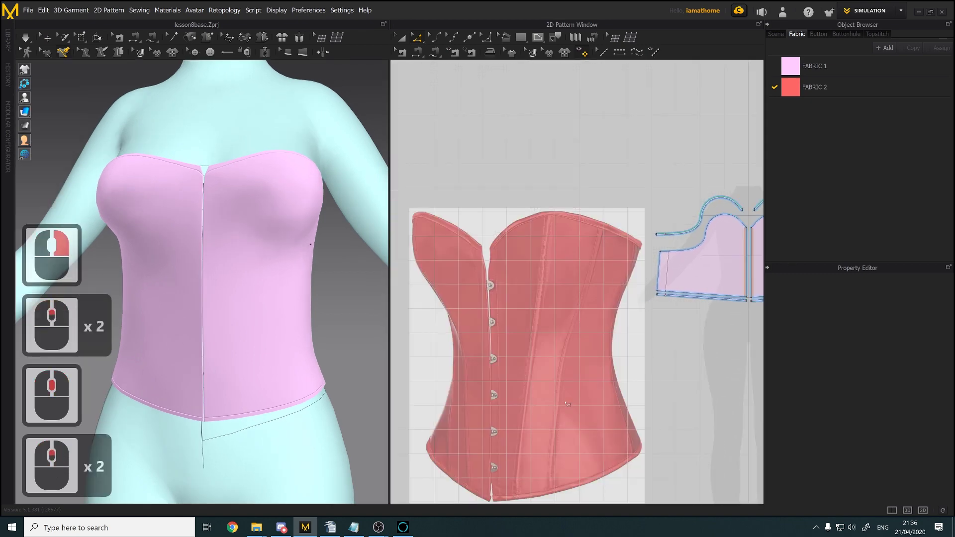
{"action": "middle_click_drag", "start_coordinate": [715, 334], "coordinate": [476, 333]}
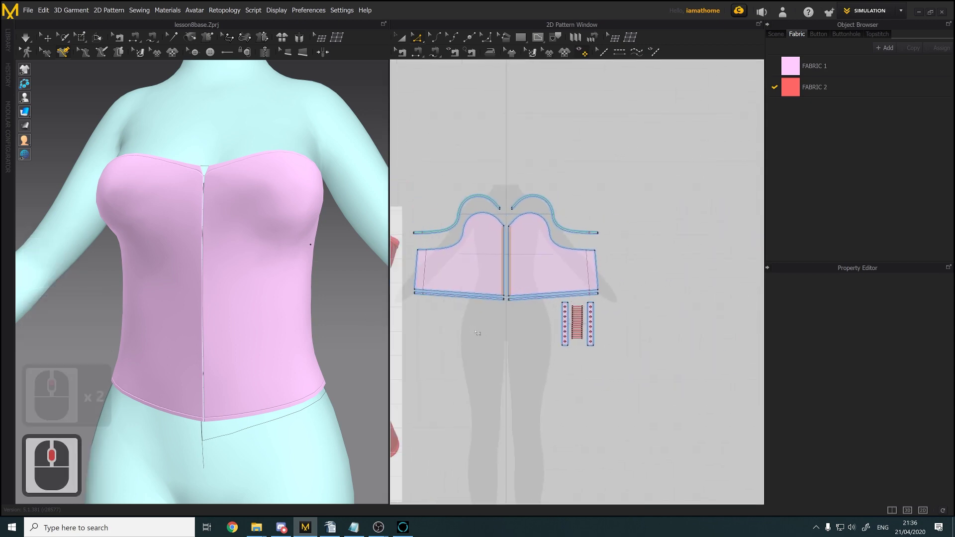
{"action": "scroll", "coordinate": [206, 240], "scroll_direction": "up", "scroll_amount": 1}
{"action": "right_click_drag", "start_coordinate": [208, 240], "coordinate": [275, 178]}
{"action": "scroll", "coordinate": [277, 174], "scroll_direction": "down", "scroll_amount": 1}
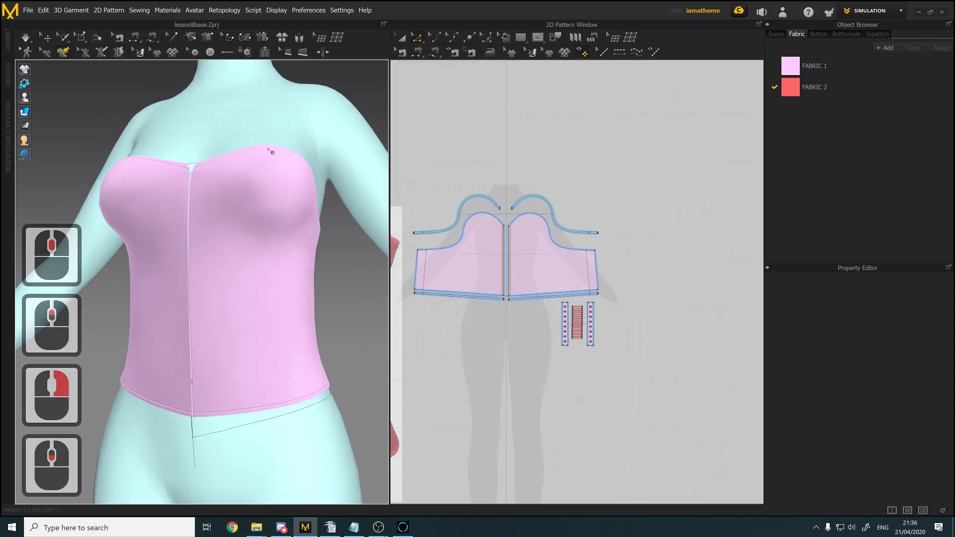
{"action": "left_click", "coordinate": [272, 151]}
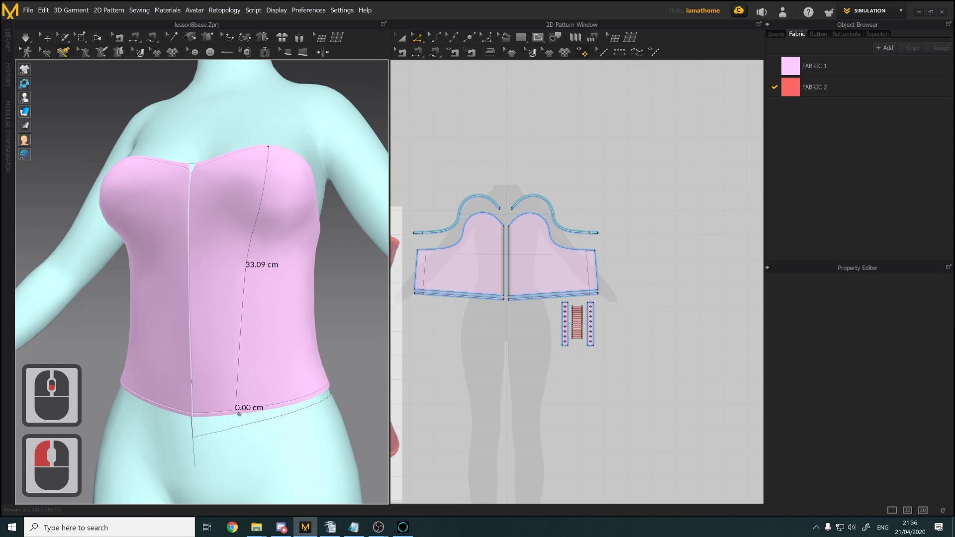
{"action": "double_click", "coordinate": [236, 409]}
Draw two more top-to-hem pen lines toward the side of the same bodice half, about 28 cm and 20 cm long
{"action": "right_click_drag", "start_coordinate": [302, 292], "coordinate": [280, 284]}
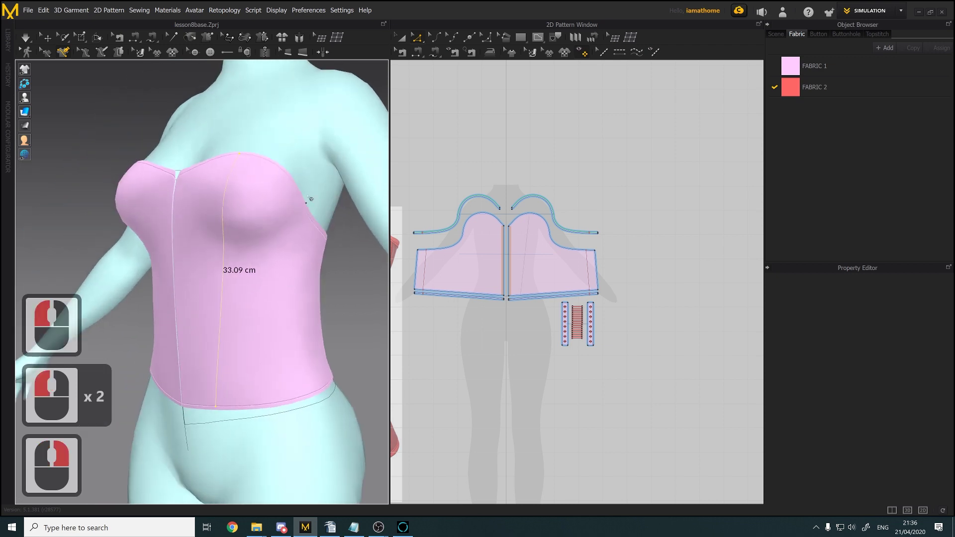
{"action": "left_click", "coordinate": [290, 178]}
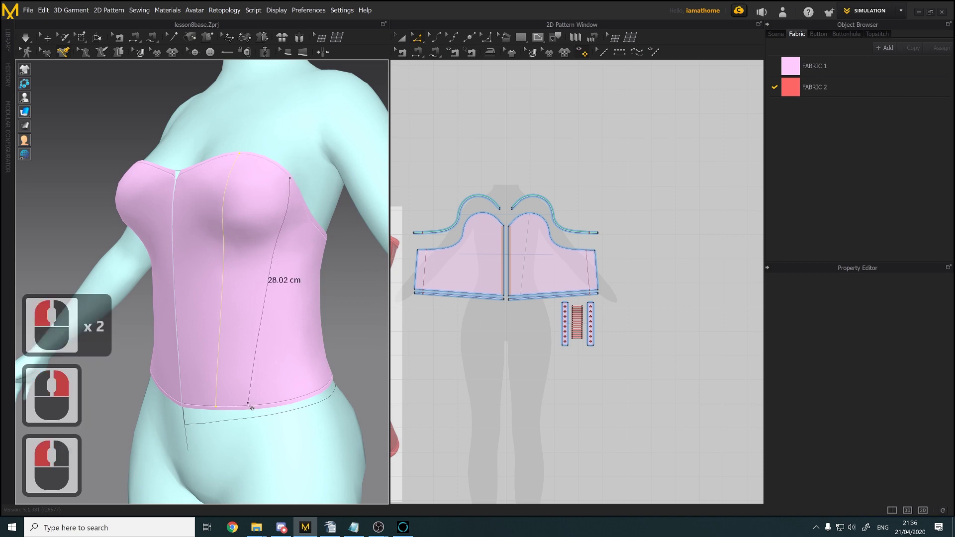
{"action": "double_click", "coordinate": [248, 407]}
{"action": "right_click_drag", "start_coordinate": [367, 318], "coordinate": [311, 316]}
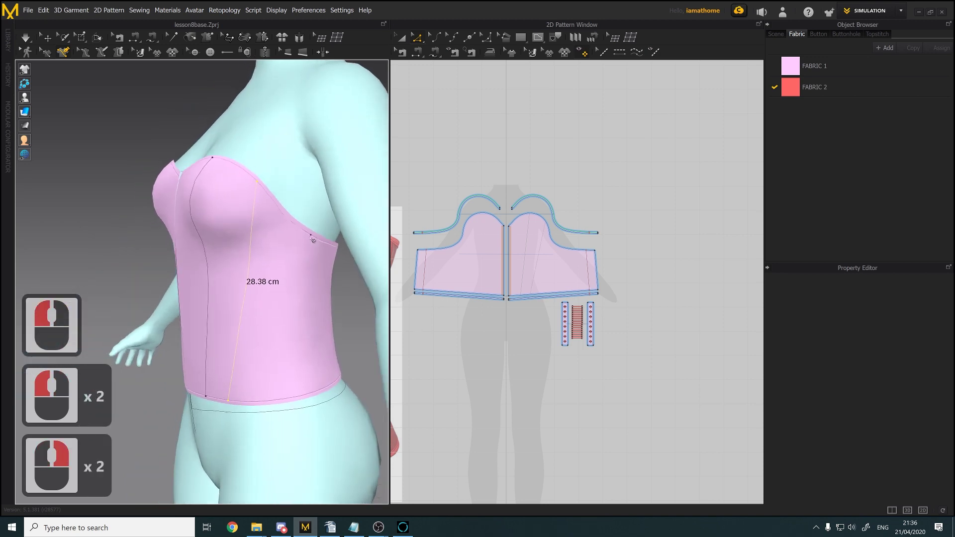
{"action": "left_click", "coordinate": [311, 236]}
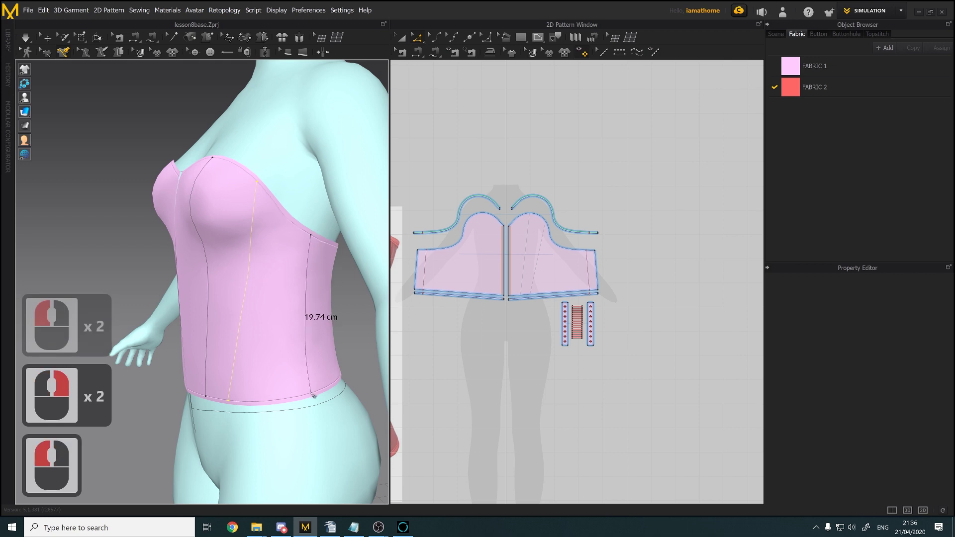
{"action": "double_click", "coordinate": [313, 396]}
Draw a fourth pen line about 17 cm long across the back of the bodice half, between the side line and the lacing
{"action": "right_click_drag", "start_coordinate": [373, 314], "coordinate": [287, 271]}
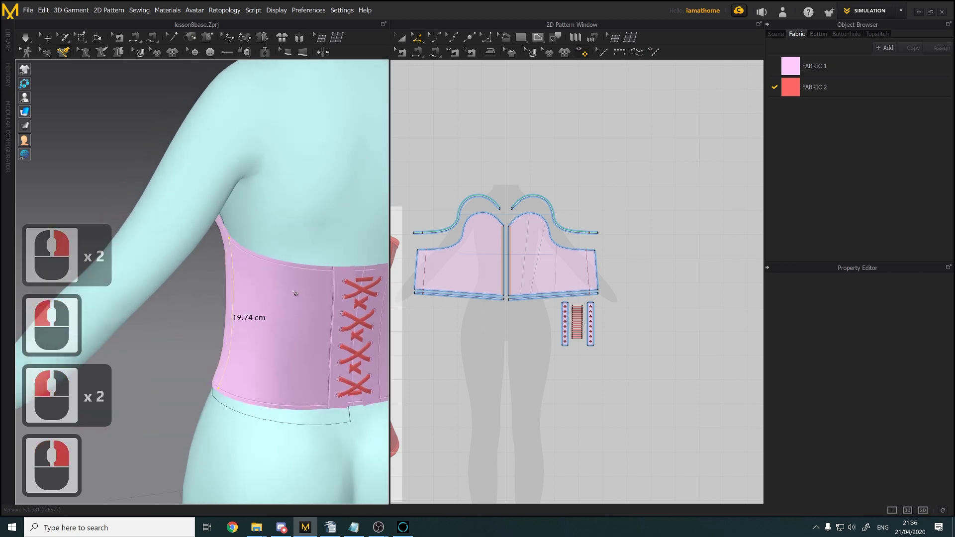
{"action": "left_click", "coordinate": [284, 265]}
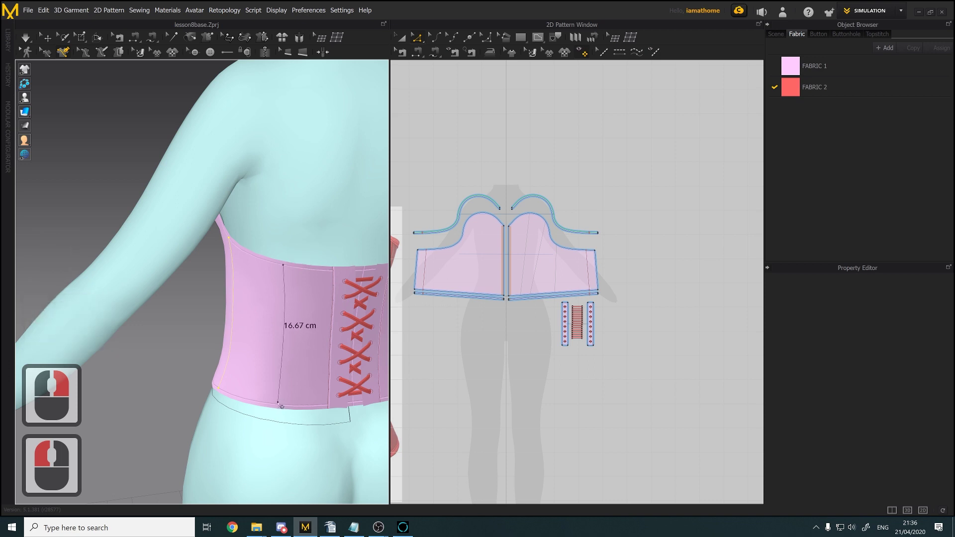
{"action": "left_click", "coordinate": [281, 407]}
{"action": "double_click", "coordinate": [280, 407]}
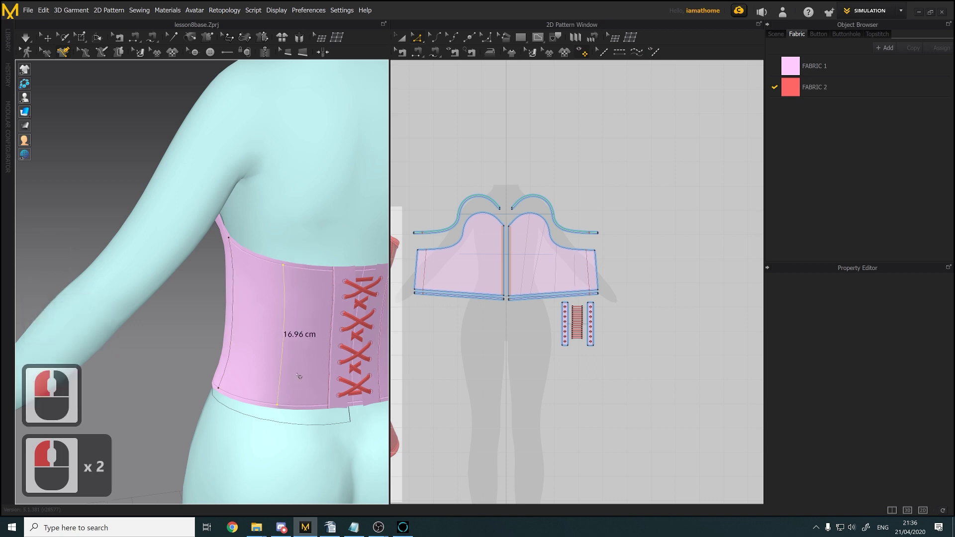
{"action": "right_click_drag", "start_coordinate": [298, 378], "coordinate": [357, 329]}
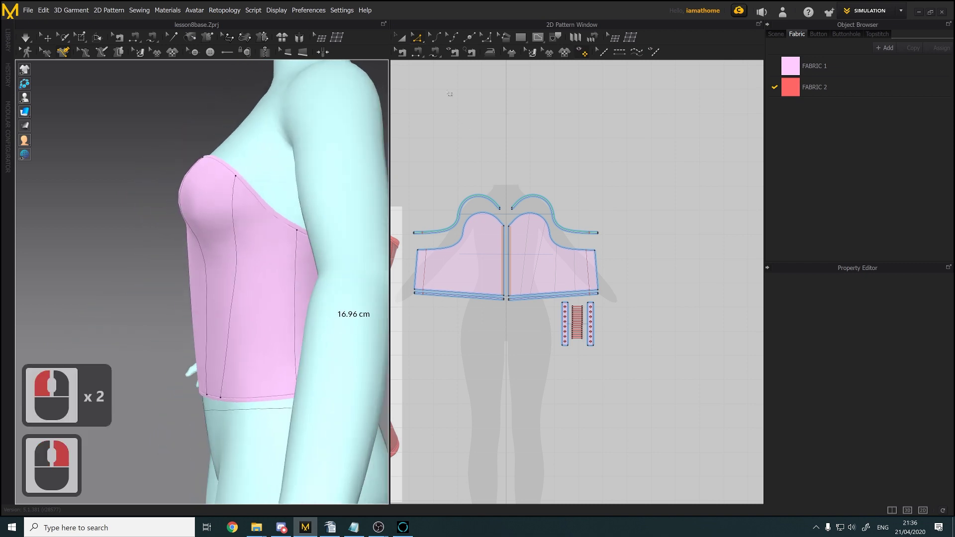
{"action": "right_click_drag", "start_coordinate": [343, 141], "coordinate": [186, 160]}
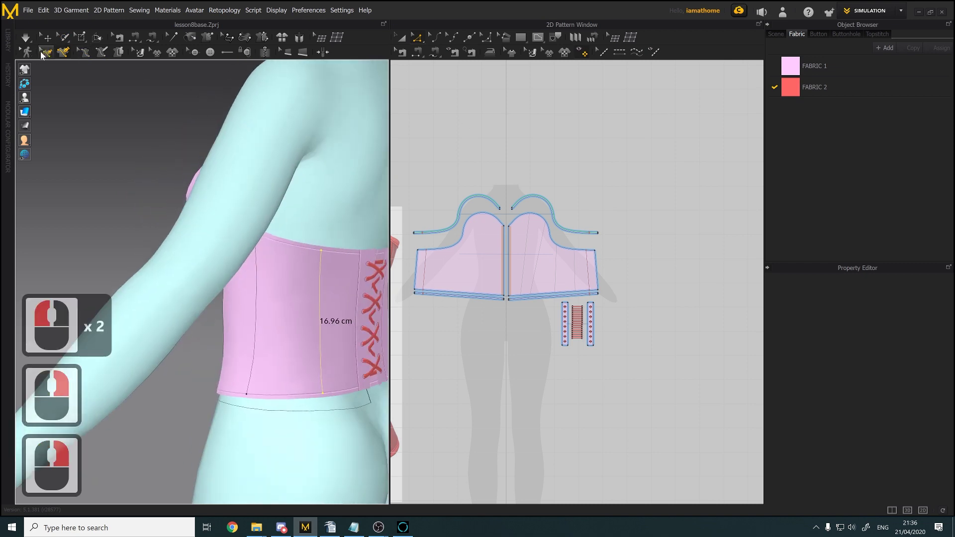
Select all the pen lines drawn on the garment and convert them to internal shapes
{"action": "left_click", "coordinate": [43, 55]}
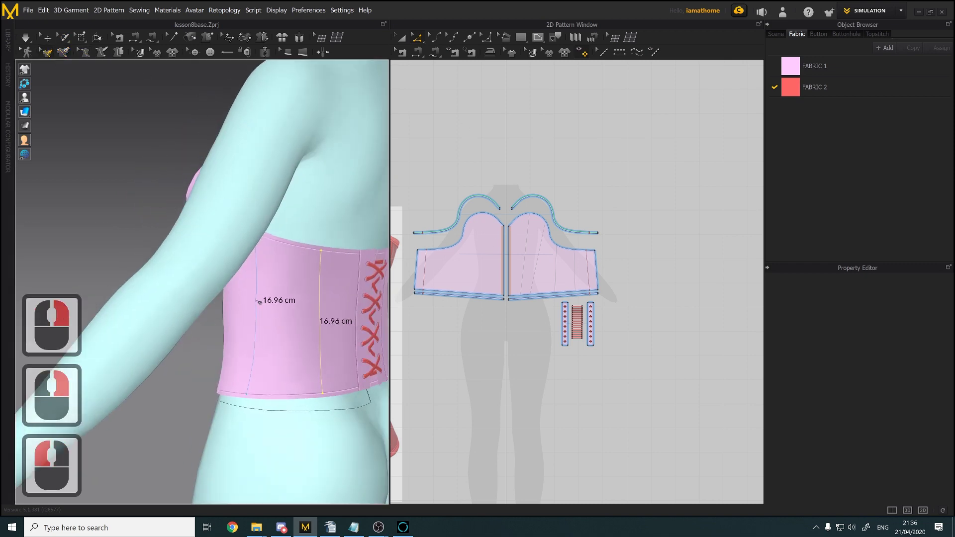
{"action": "key", "text": "ctrl+a"}
{"action": "right_click_drag", "start_coordinate": [279, 307], "coordinate": [343, 310]}
{"action": "scroll", "coordinate": [236, 272], "scroll_direction": "down", "scroll_amount": 2}
{"action": "right_click_drag", "start_coordinate": [259, 284], "coordinate": [263, 280]}
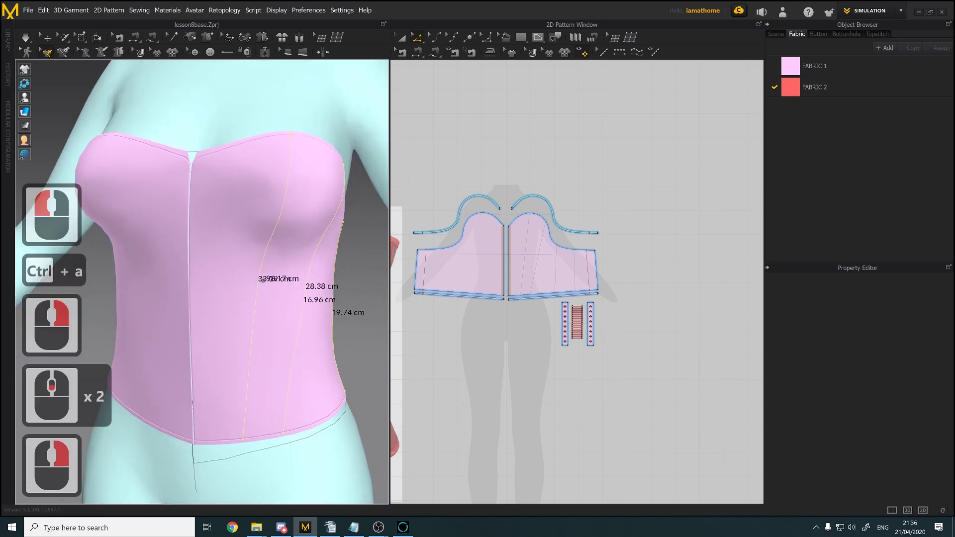
{"action": "right_click", "coordinate": [258, 275]}
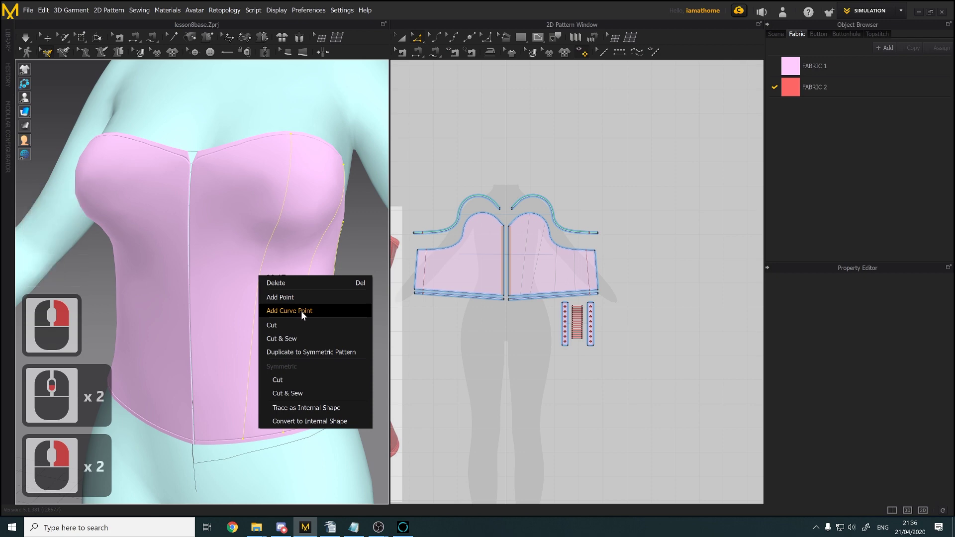
{"action": "left_click", "coordinate": [305, 422]}
Offset the four converted lines as internal lines at a distance of 0.50 cm with one offset
{"action": "scroll", "coordinate": [294, 331], "scroll_direction": "down", "scroll_amount": 1}
{"action": "right_click_drag", "start_coordinate": [294, 330], "coordinate": [195, 304]}
{"action": "scroll", "coordinate": [297, 322], "scroll_direction": "down", "scroll_amount": 5}
{"action": "scroll", "coordinate": [524, 251], "scroll_direction": "up", "scroll_amount": 8}
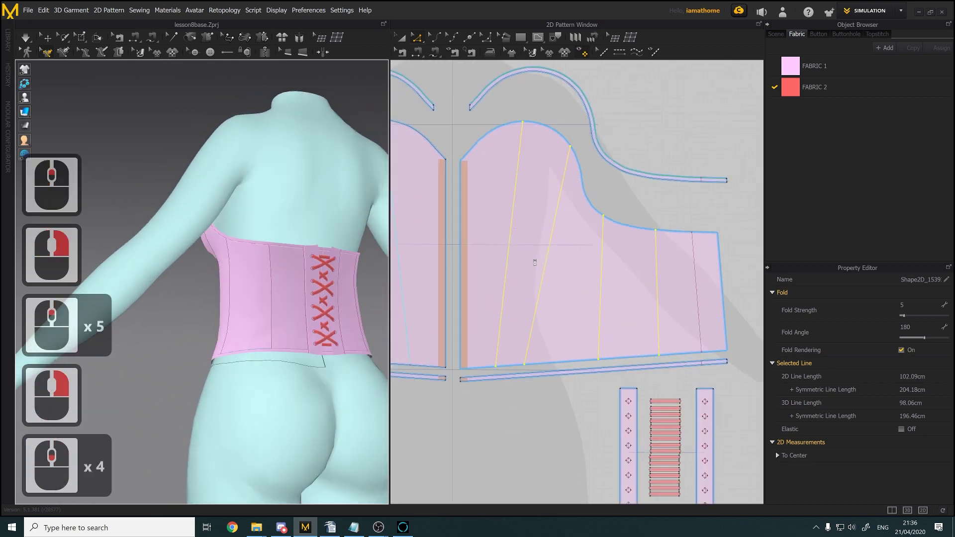
{"action": "right_click", "coordinate": [513, 242]}
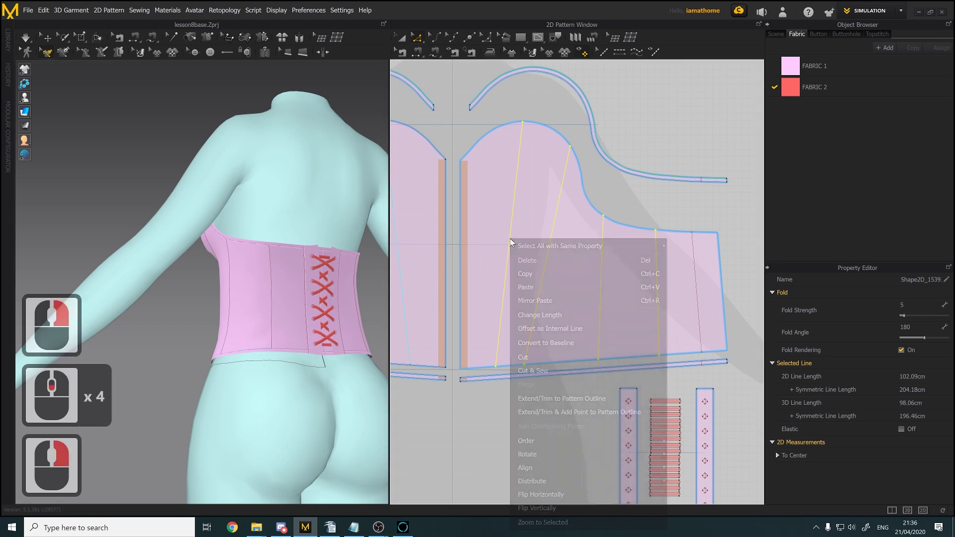
{"action": "left_click", "coordinate": [563, 328]}
{"action": "left_click_drag", "start_coordinate": [552, 206], "coordinate": [407, 203]}
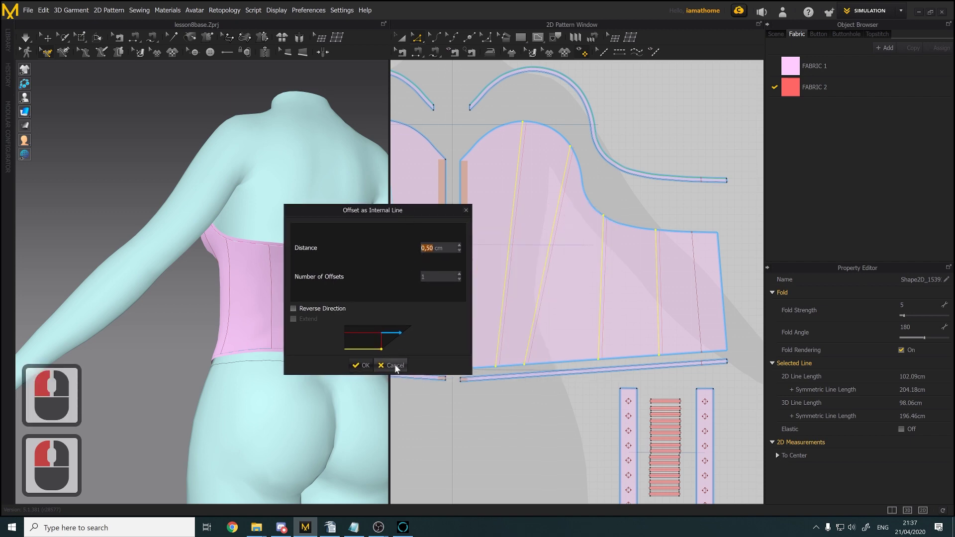
{"action": "left_click", "coordinate": [363, 366]}
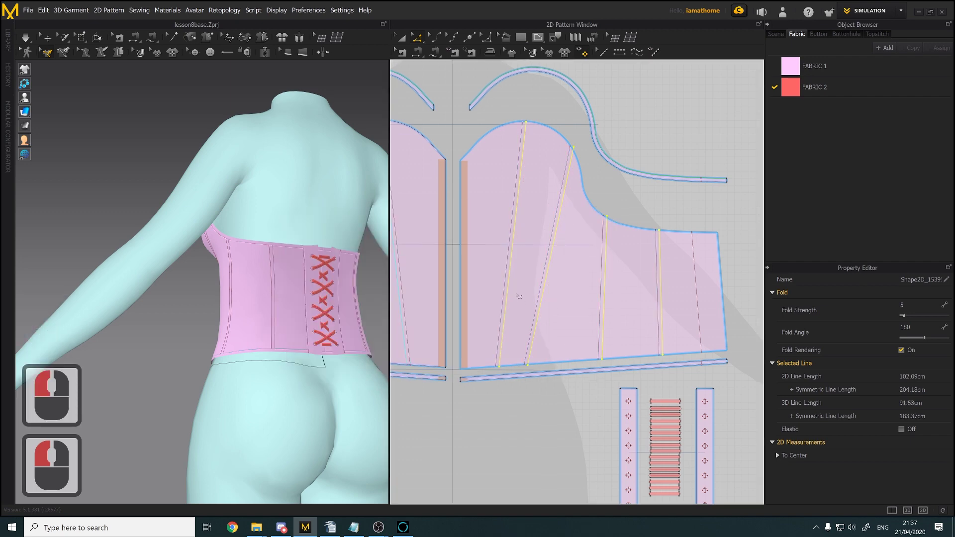
Extend or trim the selected offset lines to the pattern outline
{"action": "scroll", "coordinate": [521, 253], "scroll_direction": "up", "scroll_amount": 2}
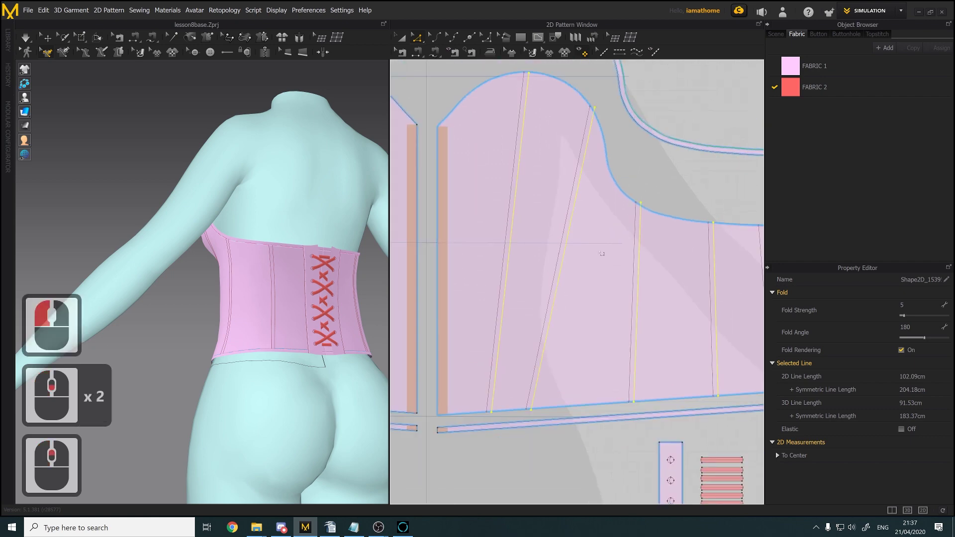
{"action": "right_click", "coordinate": [545, 363]}
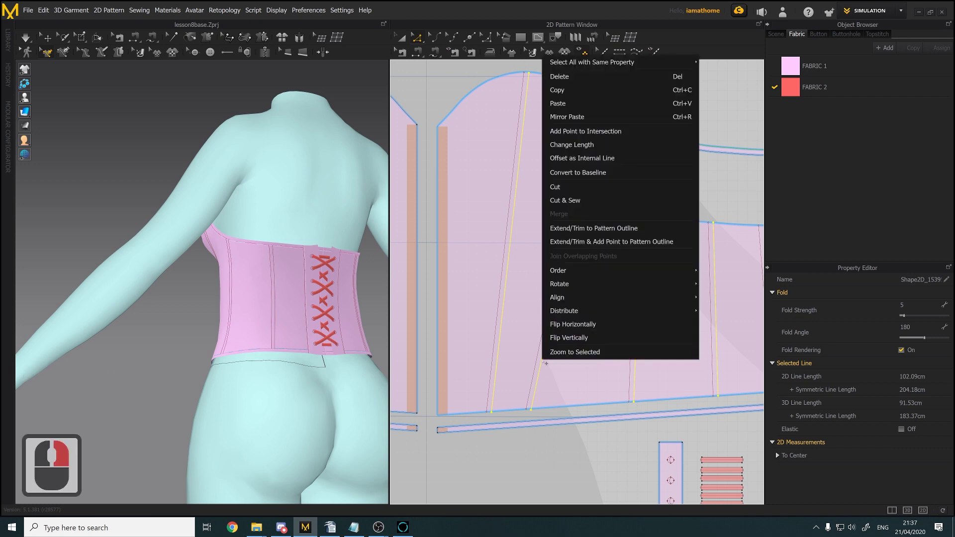
{"action": "left_click", "coordinate": [590, 234]}
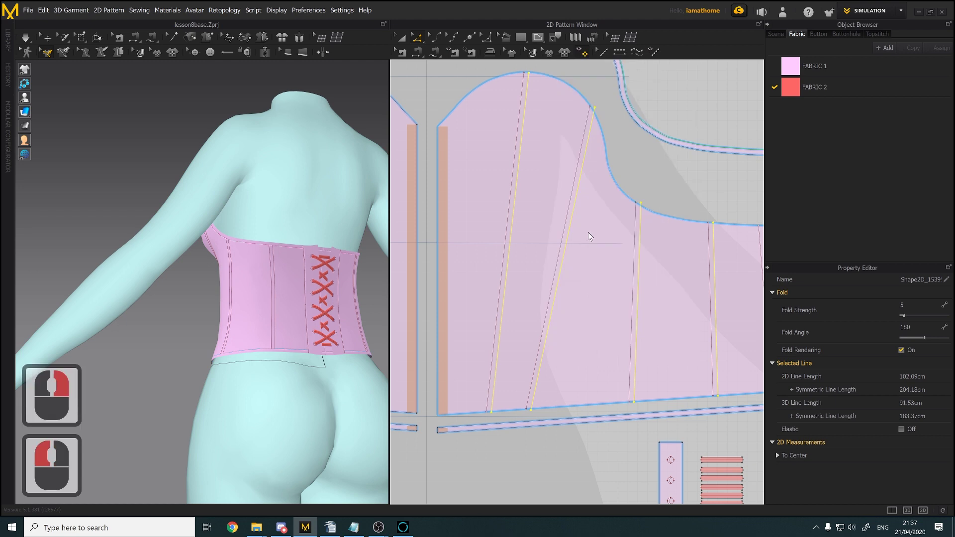
{"action": "scroll", "coordinate": [543, 259], "scroll_direction": "down", "scroll_amount": 2}
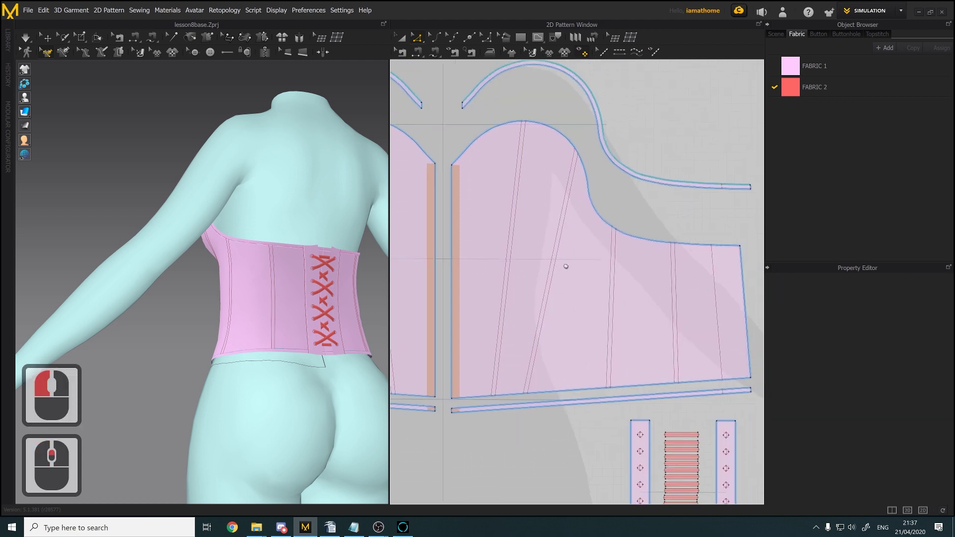
Select both lines of all four offset pairs on the bodice piece, convert them to baselines and check the corset on the avatar
{"action": "left_click", "coordinate": [505, 231]}
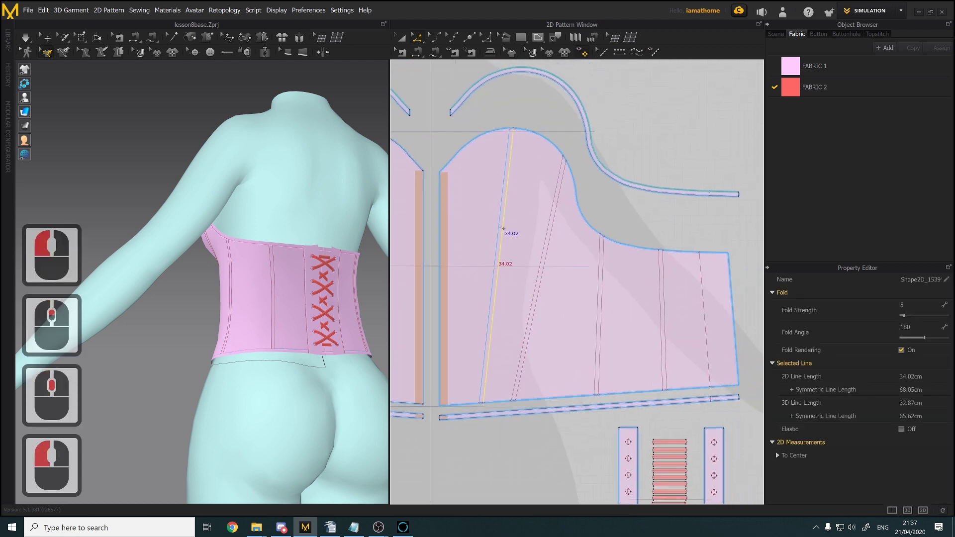
{"action": "left_click", "coordinate": [543, 252], "text": "shift"}
{"action": "left_click", "coordinate": [547, 254], "text": "shift"}
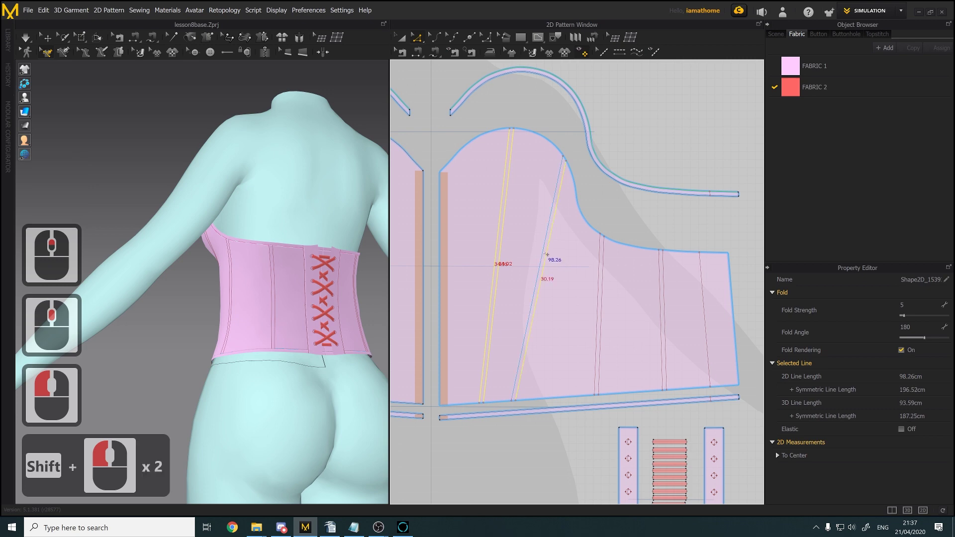
{"action": "left_click", "coordinate": [546, 254], "text": "shift"}
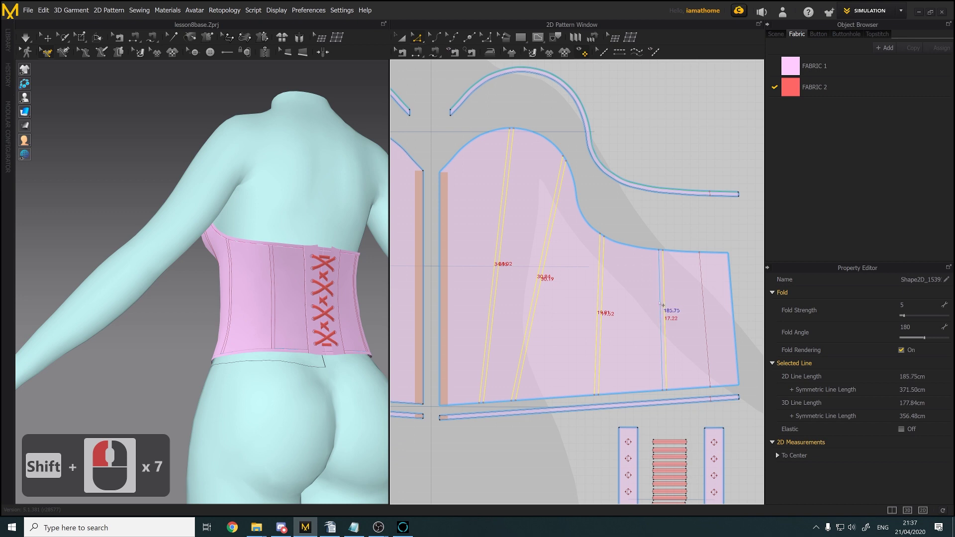
{"action": "right_click", "coordinate": [661, 305]}
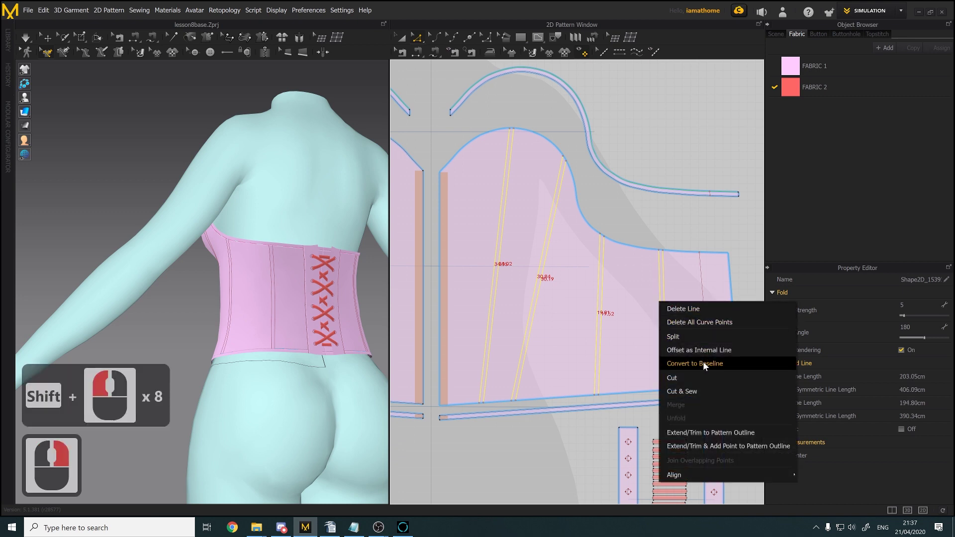
{"action": "left_click", "coordinate": [732, 364]}
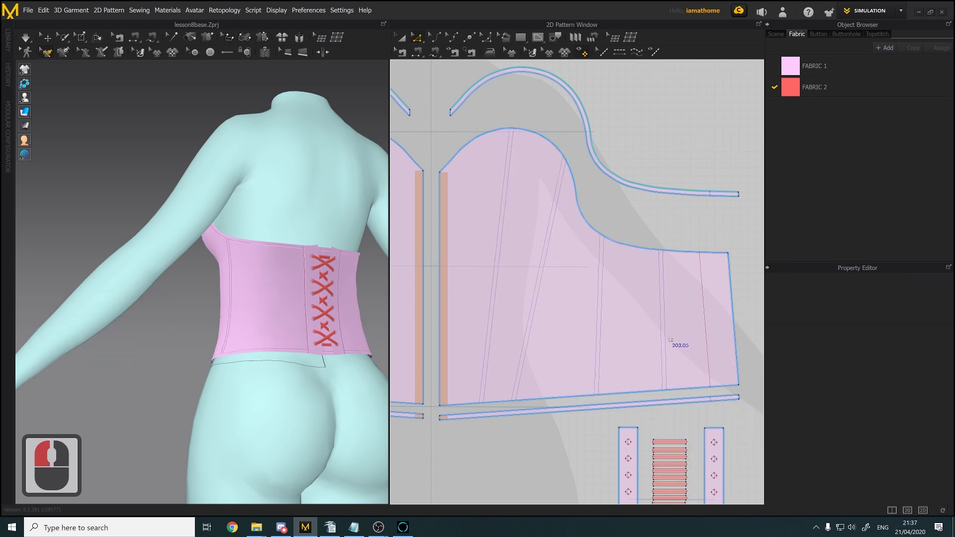
{"action": "right_click_drag", "start_coordinate": [216, 374], "coordinate": [250, 369]}
{"action": "scroll", "coordinate": [292, 375], "scroll_direction": "up", "scroll_amount": 5}
{"action": "right_click_drag", "start_coordinate": [363, 242], "coordinate": [324, 254]}
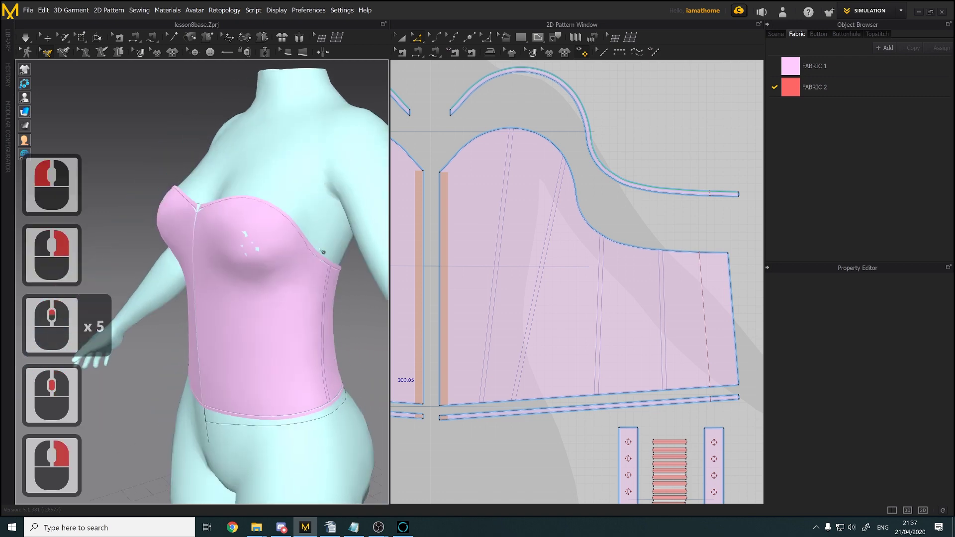
Examine the pink corset on the avatar from its laced back round to its front
{"action": "right_click_drag", "start_coordinate": [309, 339], "coordinate": [205, 354]}
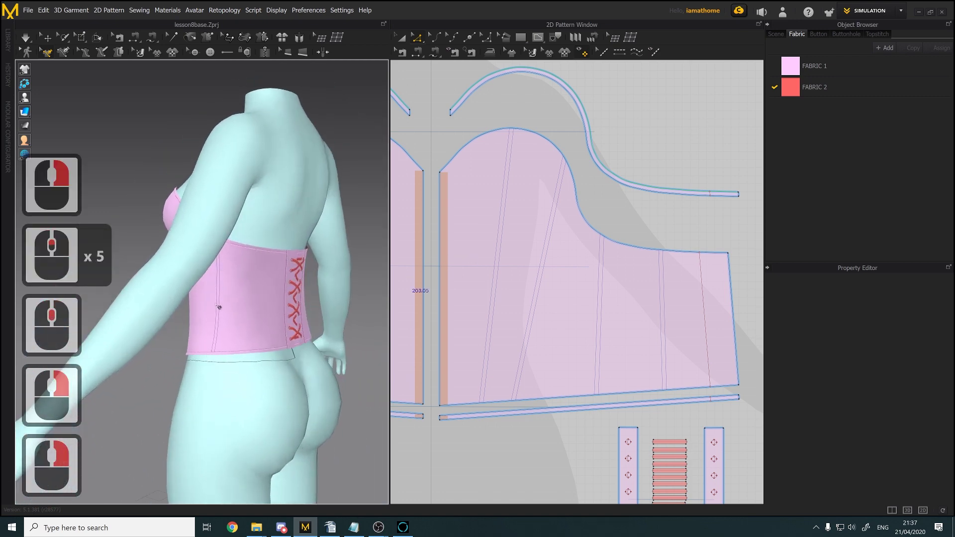
{"action": "right_click_drag", "start_coordinate": [212, 296], "coordinate": [276, 335]}
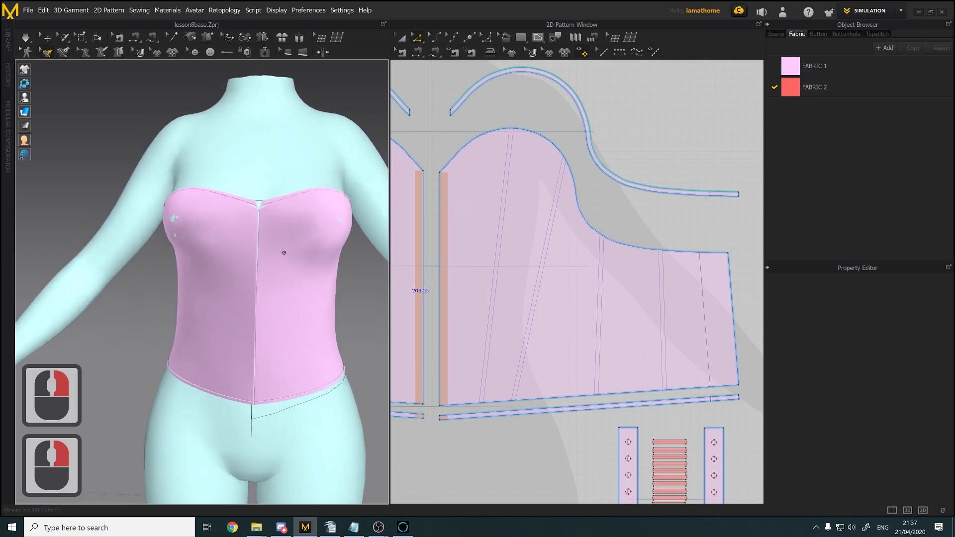
{"action": "middle_click", "coordinate": [941, 483]}
{"action": "right_click_drag", "start_coordinate": [330, 441], "coordinate": [298, 430]}
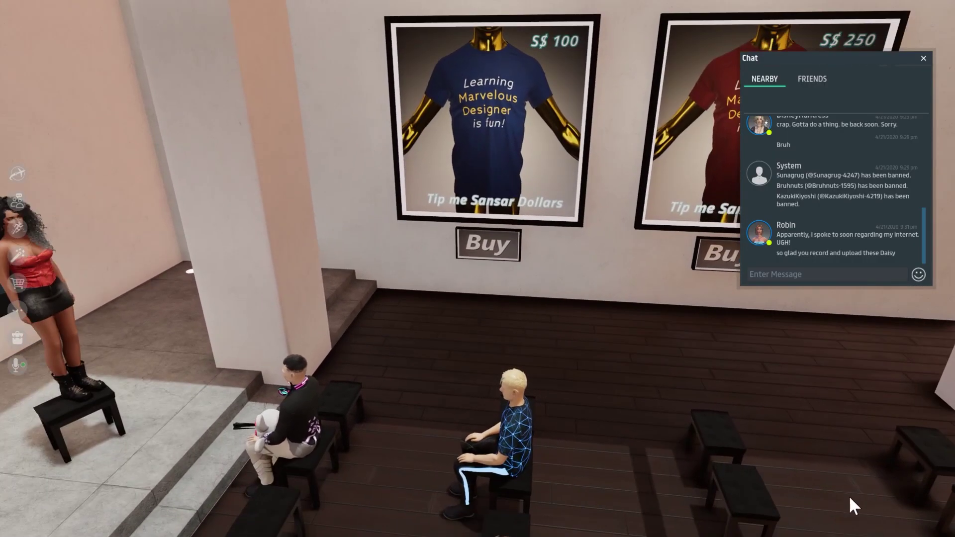
Switch to Sansar and look around the classroom at the seated avatars and the large wall screen
{"action": "right_click_drag", "start_coordinate": [851, 498], "coordinate": [378, 370]}
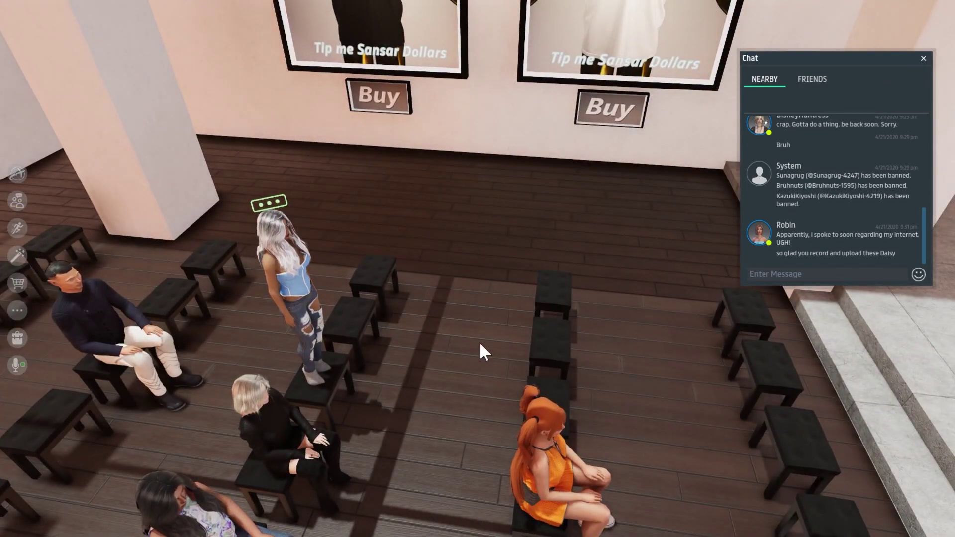
{"action": "right_click_drag", "start_coordinate": [479, 341], "coordinate": [896, 351]}
{"action": "right_click_drag", "start_coordinate": [522, 348], "coordinate": [896, 353]}
{"action": "right_click_drag", "start_coordinate": [877, 309], "coordinate": [0, 293]}
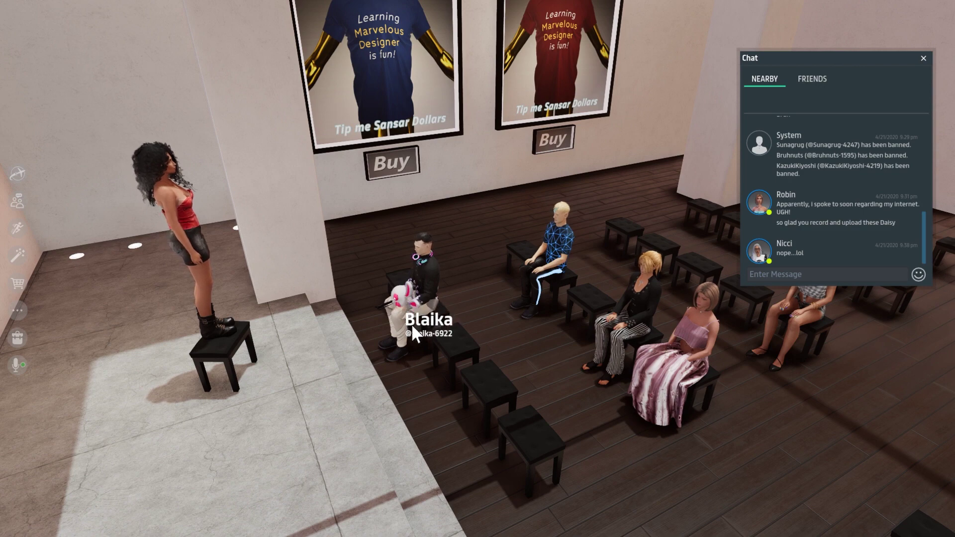
{"action": "scroll", "coordinate": [410, 323], "scroll_direction": "up", "scroll_amount": 5}
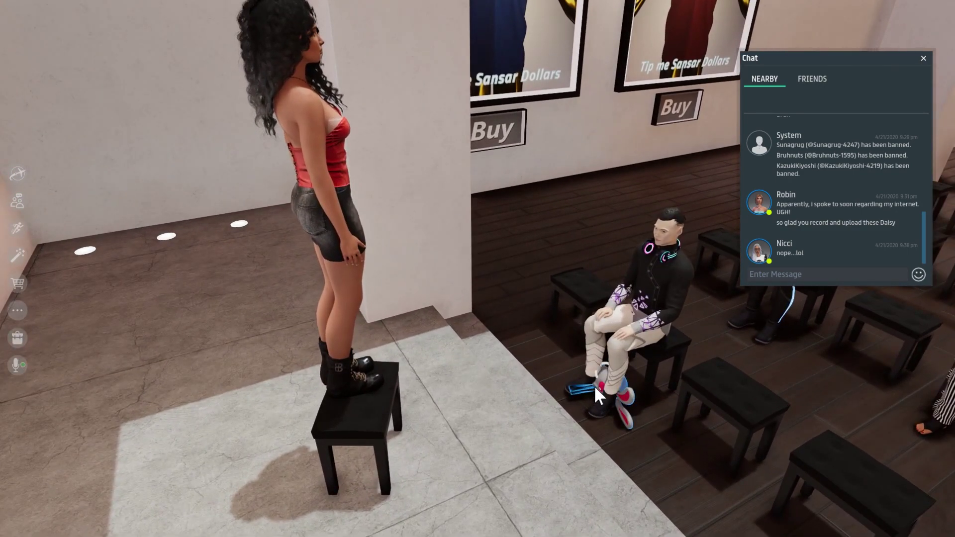
{"action": "left_click", "coordinate": [595, 387]}
{"action": "right_click_drag", "start_coordinate": [497, 383], "coordinate": [622, 384]}
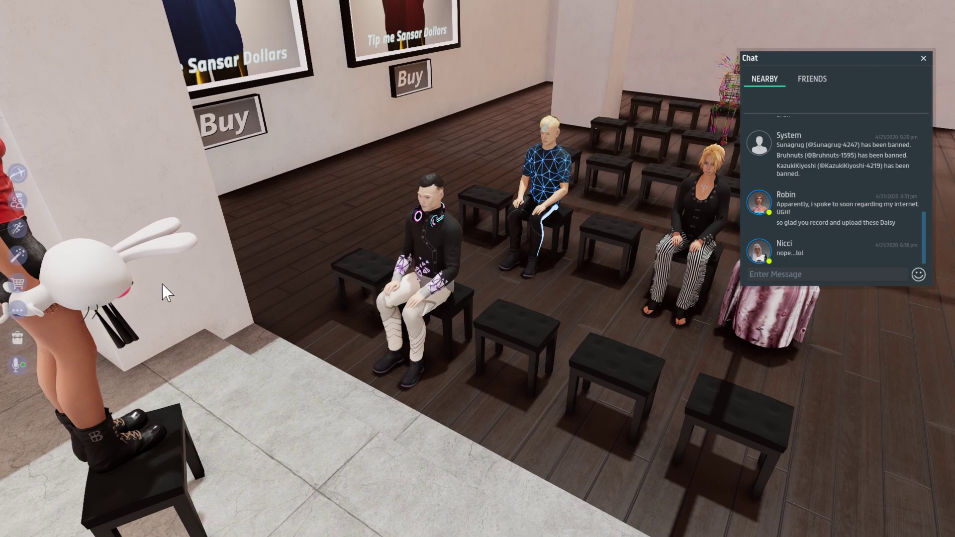
{"action": "right_click_drag", "start_coordinate": [318, 258], "coordinate": [0, 338]}
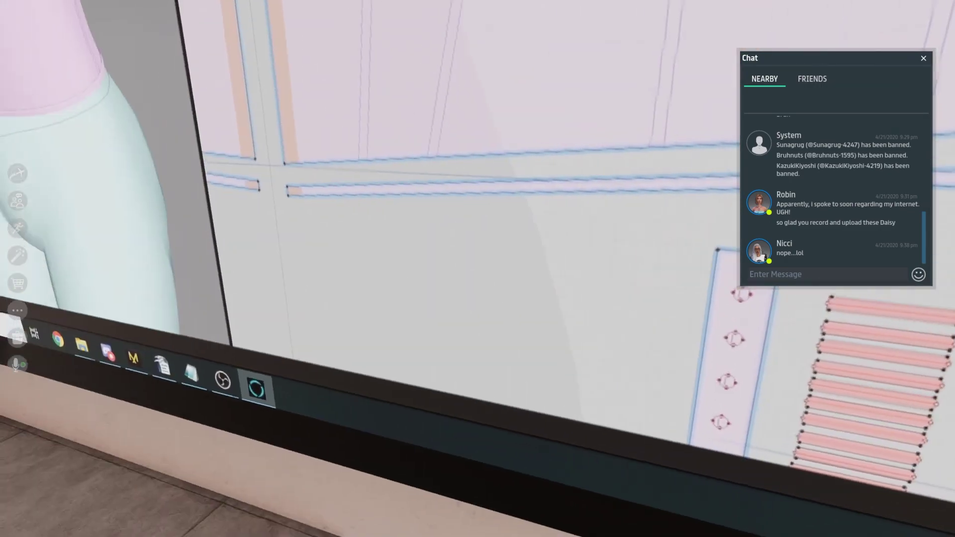
{"action": "key", "text": "s"}
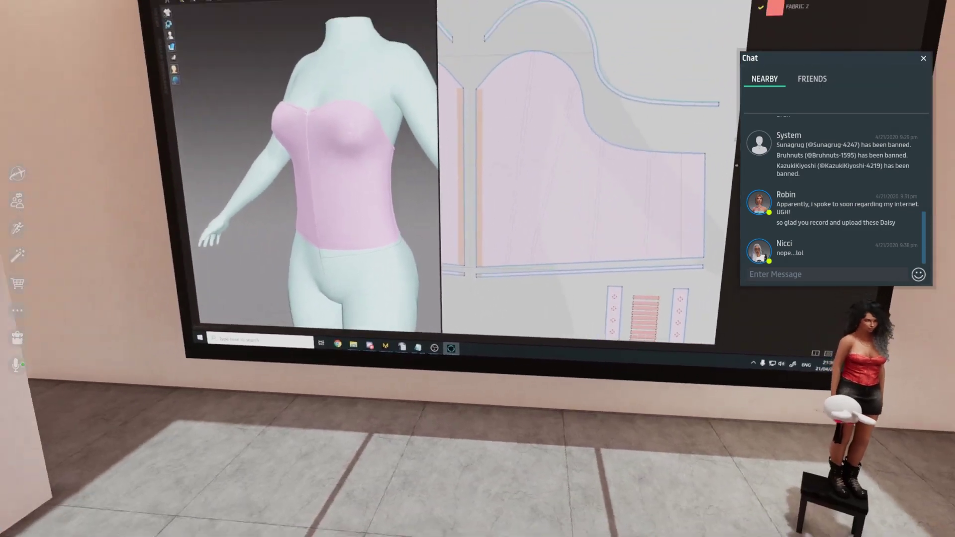
{"action": "key", "text": "s"}
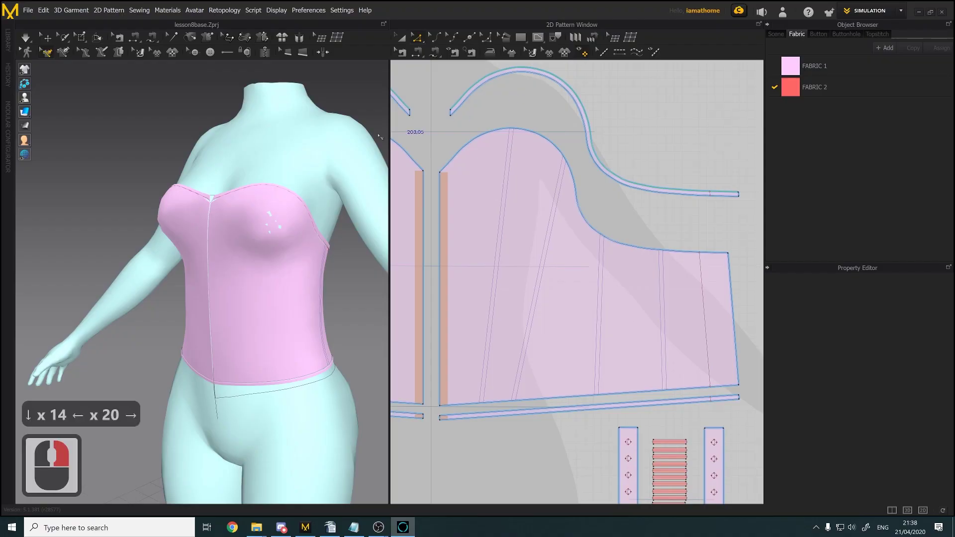
Start an internal polygon on the right bodice panel, tracing the first boning channel's left line about 34.1 cm from top edge to bottom edge
{"action": "scroll", "coordinate": [581, 214], "scroll_direction": "up", "scroll_amount": 5}
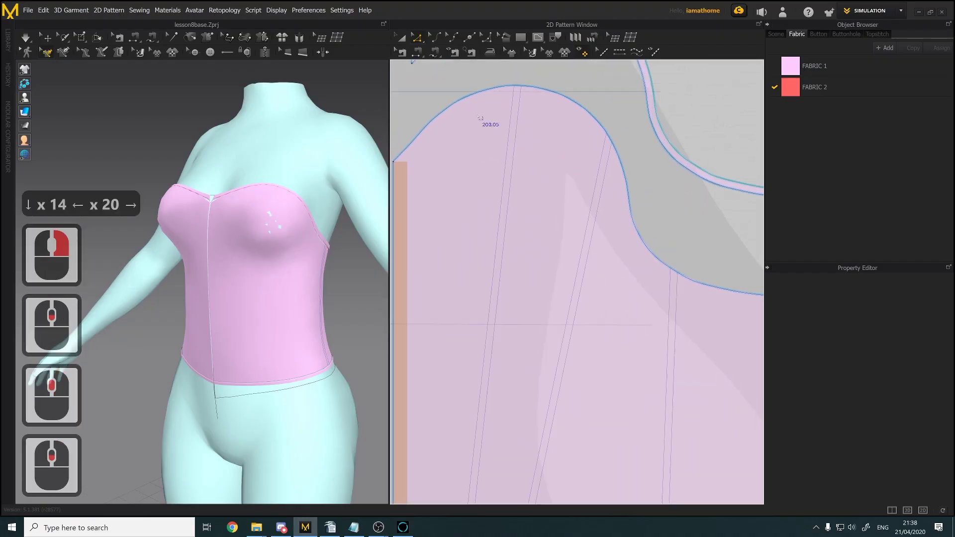
{"action": "middle_click_drag", "start_coordinate": [524, 107], "coordinate": [536, 145]}
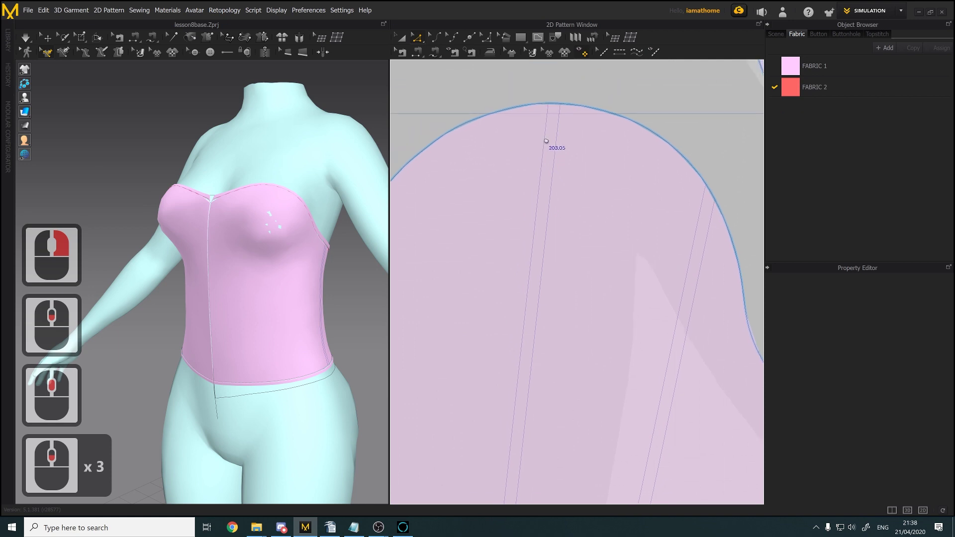
{"action": "left_click", "coordinate": [539, 39]}
{"action": "scroll", "coordinate": [540, 105], "scroll_direction": "up", "scroll_amount": 5}
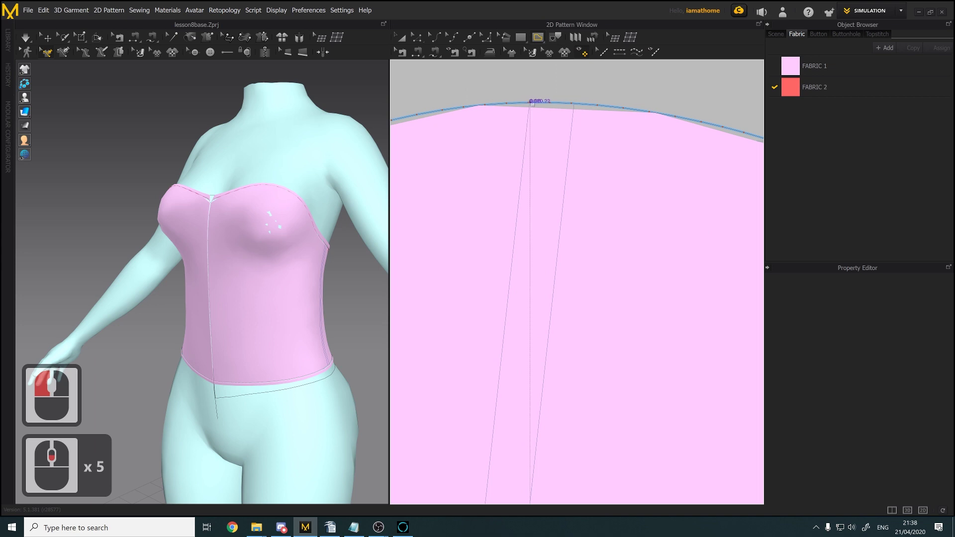
{"action": "left_click", "coordinate": [532, 103]}
{"action": "scroll", "coordinate": [512, 269], "scroll_direction": "down", "scroll_amount": 2}
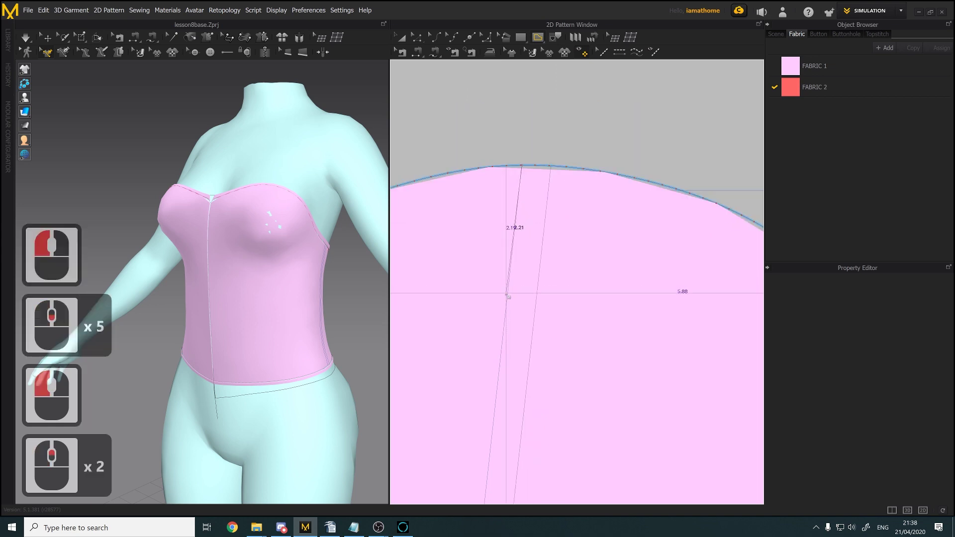
{"action": "middle_click_drag", "start_coordinate": [507, 294], "coordinate": [558, 77]}
{"action": "scroll", "coordinate": [524, 378], "scroll_direction": "up", "scroll_amount": 3}
{"action": "middle_click_drag", "start_coordinate": [524, 378], "coordinate": [589, 58]}
{"action": "middle_click_drag", "start_coordinate": [536, 477], "coordinate": [591, 70]}
{"action": "scroll", "coordinate": [590, 300], "scroll_direction": "up", "scroll_amount": 1}
{"action": "scroll", "coordinate": [590, 310], "scroll_direction": "up", "scroll_amount": 1}
{"action": "middle_click_drag", "start_coordinate": [585, 322], "coordinate": [569, 243]}
{"action": "scroll", "coordinate": [561, 334], "scroll_direction": "down", "scroll_amount": 5}
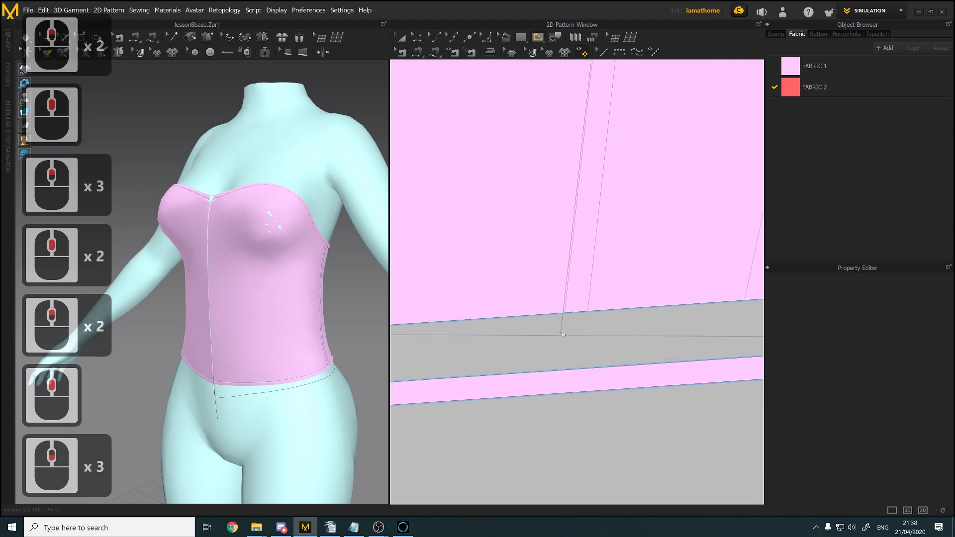
{"action": "scroll", "coordinate": [562, 334], "scroll_direction": "up", "scroll_amount": 1}
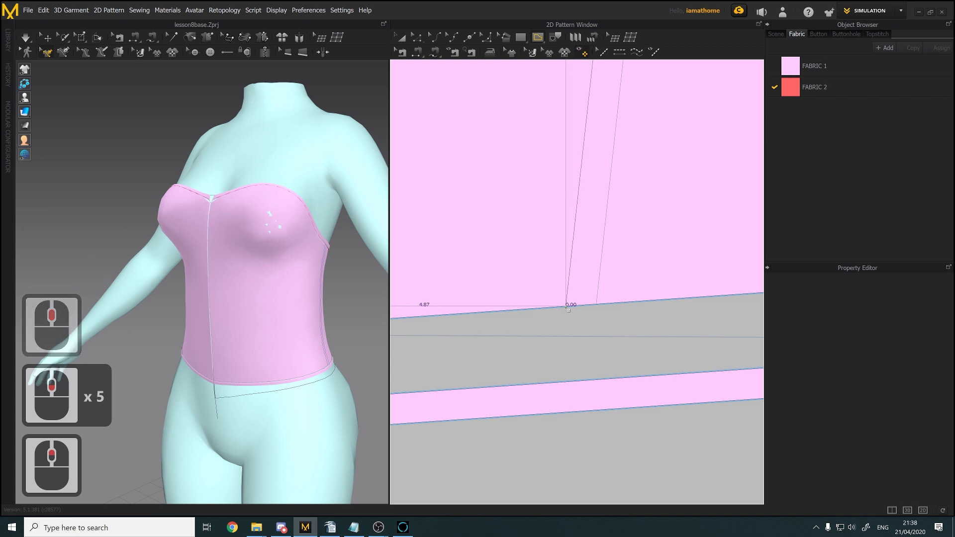
{"action": "left_click", "coordinate": [568, 309]}
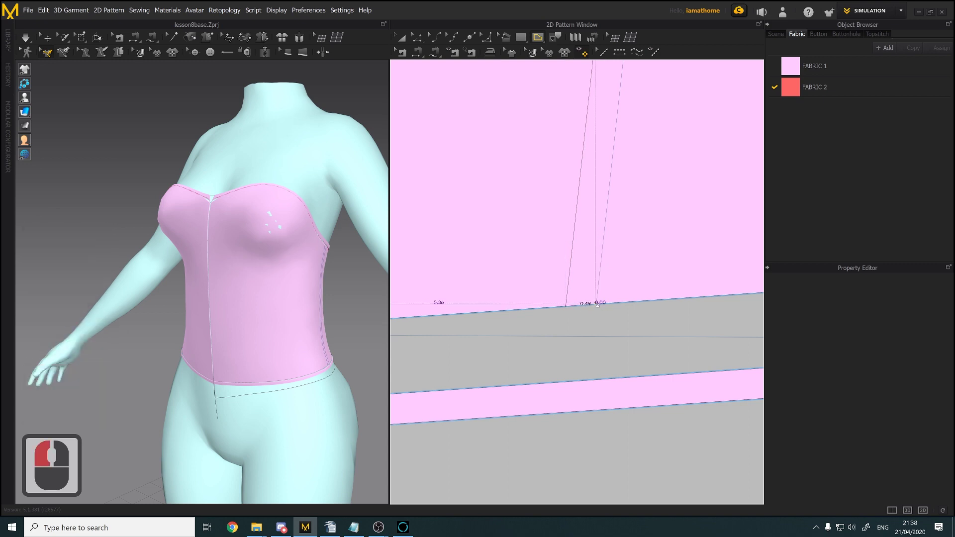
Trace the channel's bottom end, about 0.49 cm wide, and its right line up to the top edge, closing the internal polygon at its start
{"action": "left_click", "coordinate": [597, 304]}
{"action": "scroll", "coordinate": [643, 135], "scroll_direction": "up", "scroll_amount": 3}
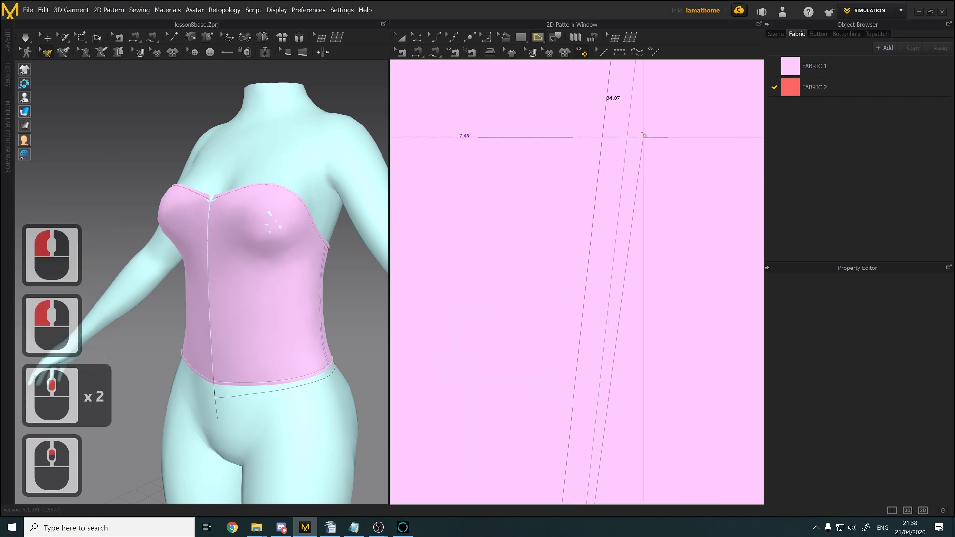
{"action": "middle_click_drag", "start_coordinate": [643, 135], "coordinate": [599, 387]}
{"action": "scroll", "coordinate": [601, 294], "scroll_direction": "down", "scroll_amount": 1}
{"action": "middle_click_drag", "start_coordinate": [605, 119], "coordinate": [546, 405]}
{"action": "middle_click_drag", "start_coordinate": [619, 149], "coordinate": [622, 443]}
{"action": "scroll", "coordinate": [613, 315], "scroll_direction": "down", "scroll_amount": 1}
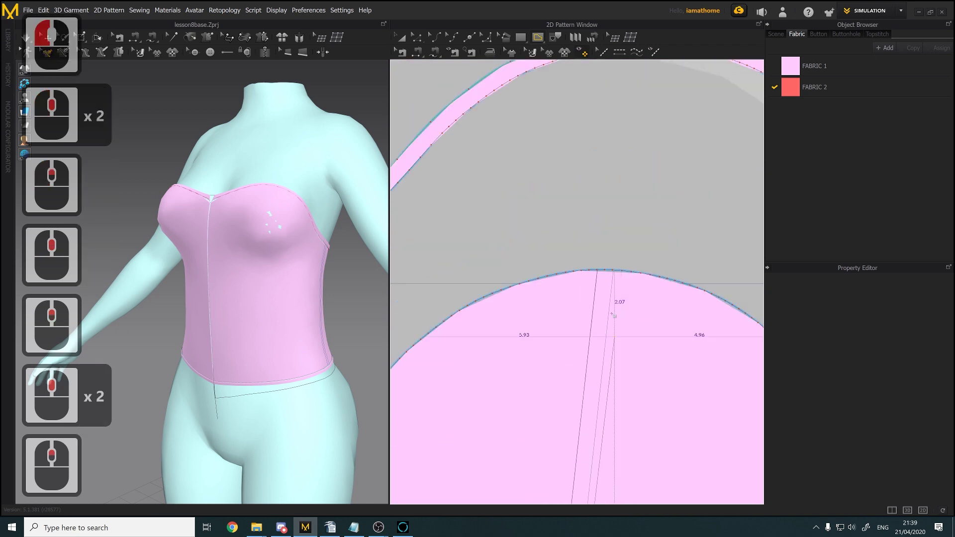
{"action": "scroll", "coordinate": [613, 316], "scroll_direction": "up", "scroll_amount": 7}
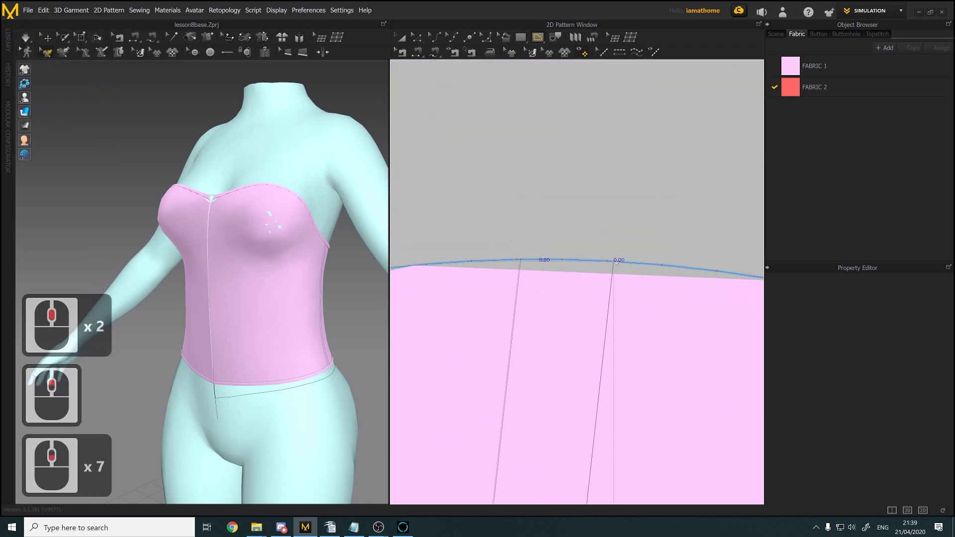
{"action": "left_click", "coordinate": [613, 261]}
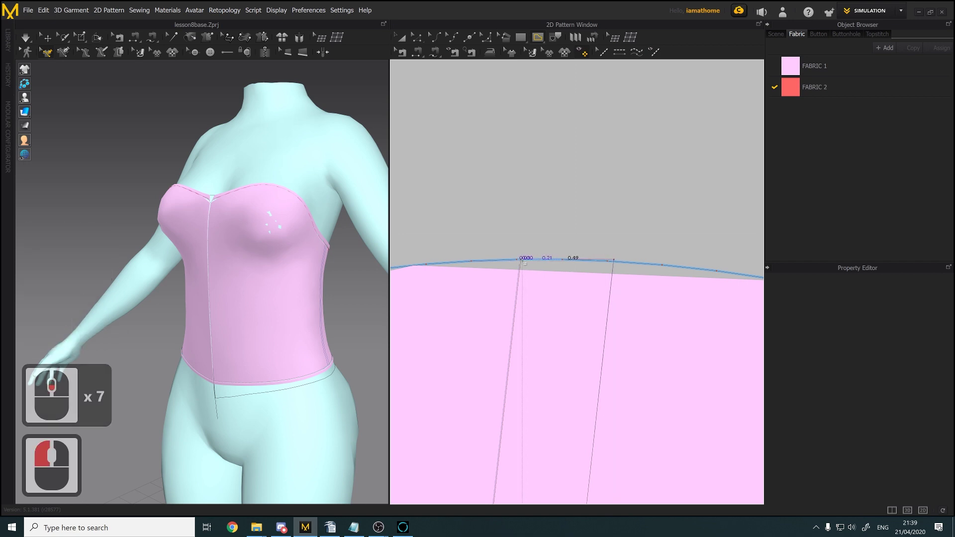
{"action": "left_click", "coordinate": [522, 260]}
{"action": "scroll", "coordinate": [509, 246], "scroll_direction": "down", "scroll_amount": 1}
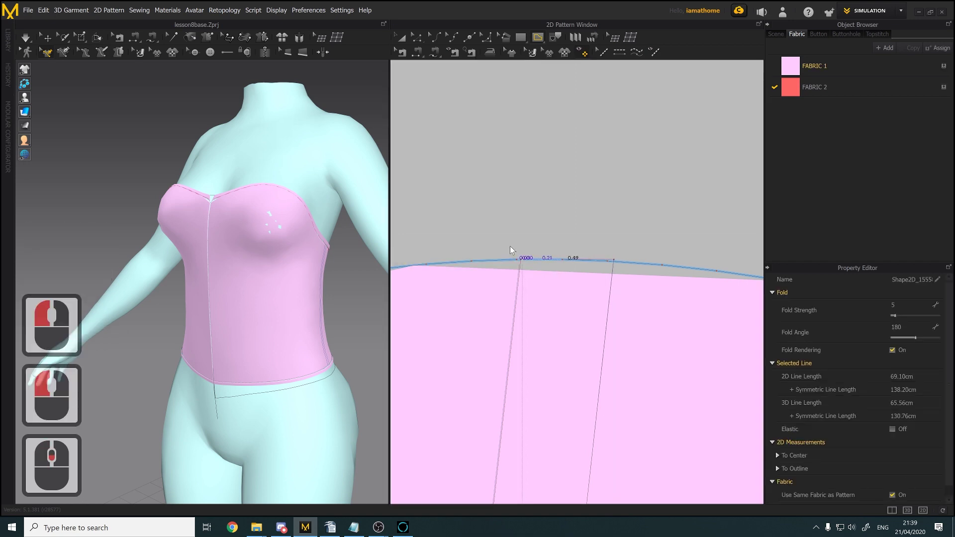
{"action": "scroll", "coordinate": [509, 244], "scroll_direction": "down", "scroll_amount": 2}
{"action": "scroll", "coordinate": [507, 245], "scroll_direction": "down", "scroll_amount": 1}
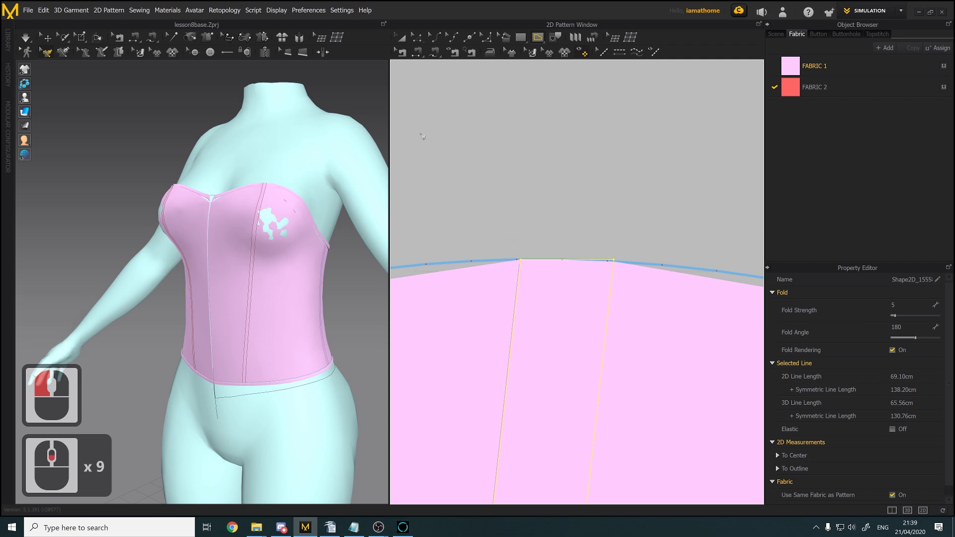
Nudge the top-left corner point of the new internal polygon to line up with the panel's top edge
{"action": "left_click", "coordinate": [417, 41]}
{"action": "left_click", "coordinate": [522, 172]}
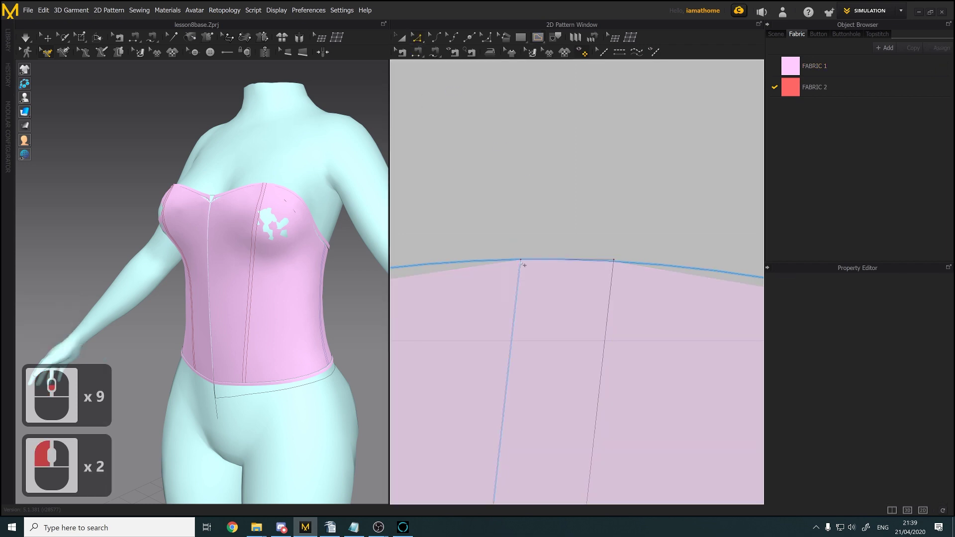
{"action": "left_click", "coordinate": [522, 264]}
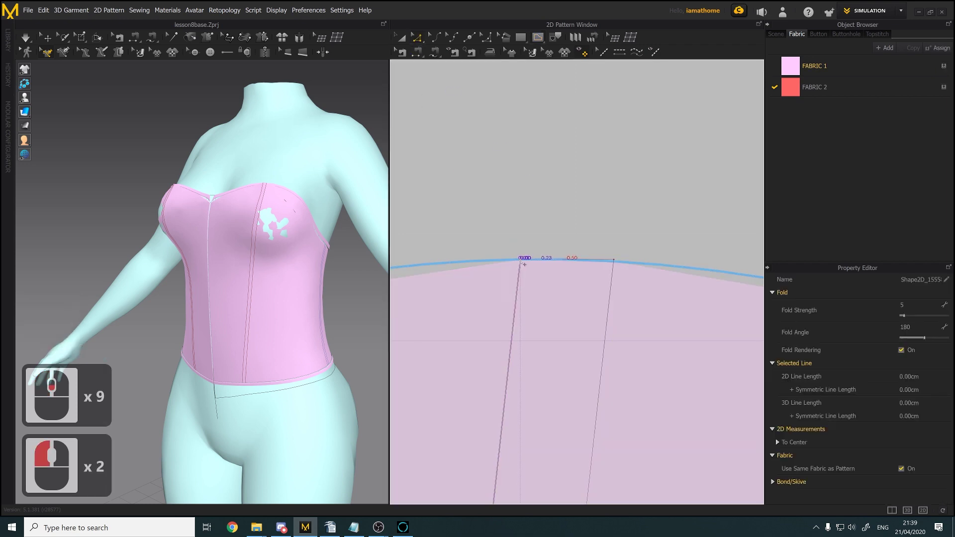
{"action": "left_click_drag", "start_coordinate": [521, 262], "coordinate": [521, 260]}
Nudge the bottom-right corner point of the boning polygon to line up with the panel's bottom edge
{"action": "scroll", "coordinate": [603, 365], "scroll_direction": "up", "scroll_amount": 7}
{"action": "middle_click_drag", "start_coordinate": [601, 381], "coordinate": [589, 144]}
{"action": "scroll", "coordinate": [565, 382], "scroll_direction": "up", "scroll_amount": 1}
{"action": "middle_click_drag", "start_coordinate": [565, 382], "coordinate": [564, 296]}
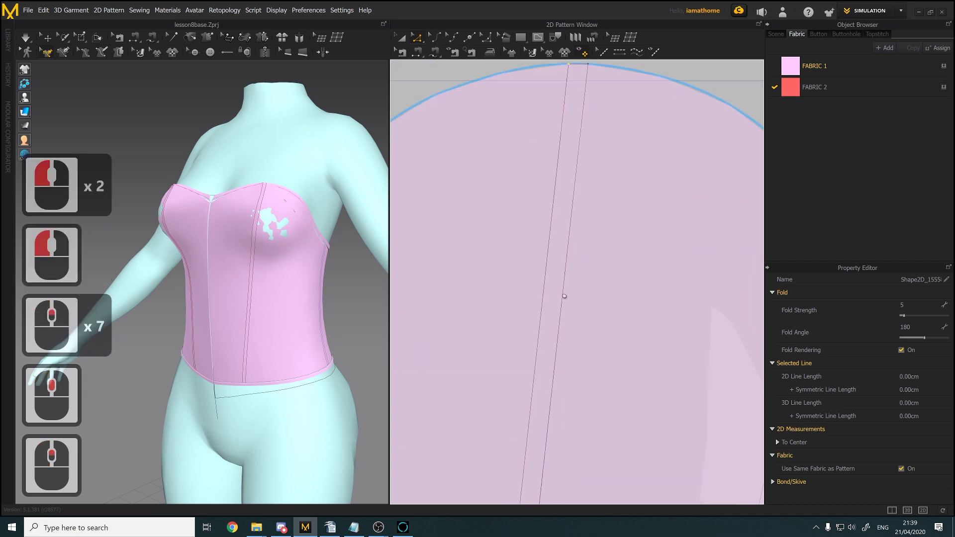
{"action": "scroll", "coordinate": [612, 356], "scroll_direction": "down", "scroll_amount": 3}
{"action": "middle_click_drag", "start_coordinate": [625, 275], "coordinate": [650, 74]}
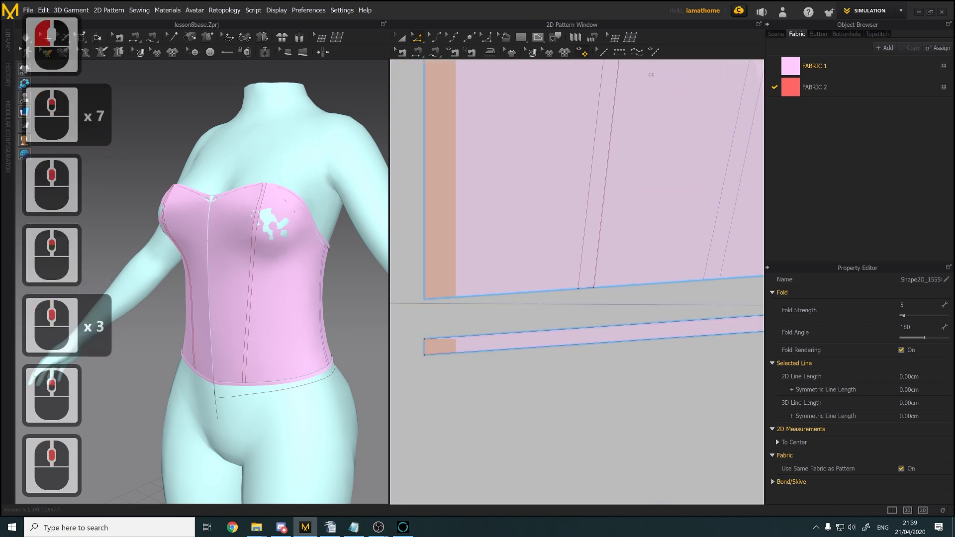
{"action": "scroll", "coordinate": [616, 256], "scroll_direction": "up", "scroll_amount": 5}
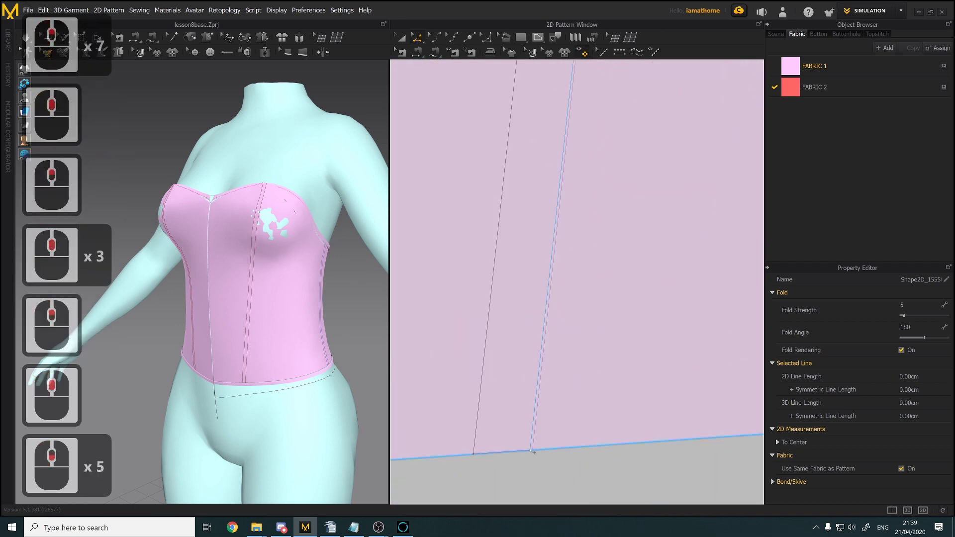
{"action": "left_click_drag", "start_coordinate": [534, 452], "coordinate": [536, 454]}
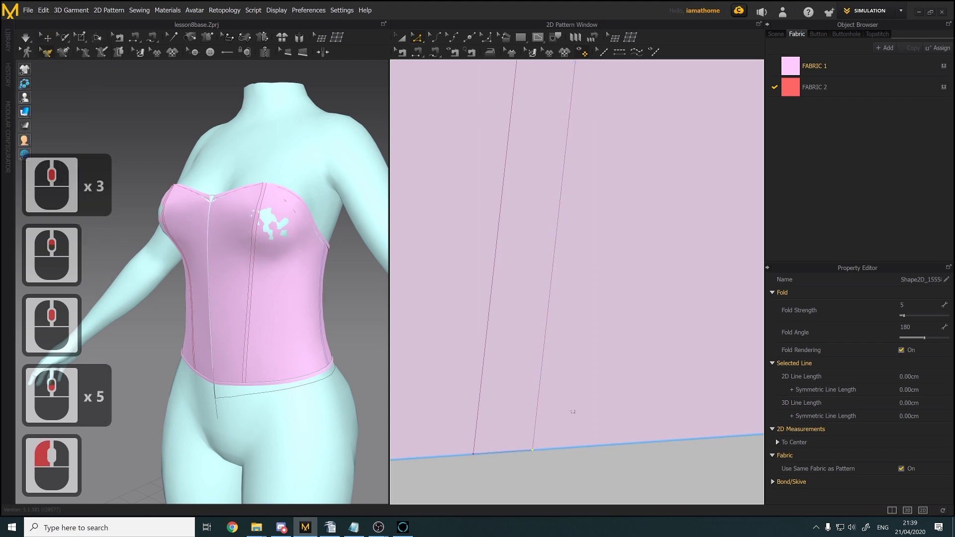
{"action": "scroll", "coordinate": [569, 370], "scroll_direction": "down", "scroll_amount": 14}
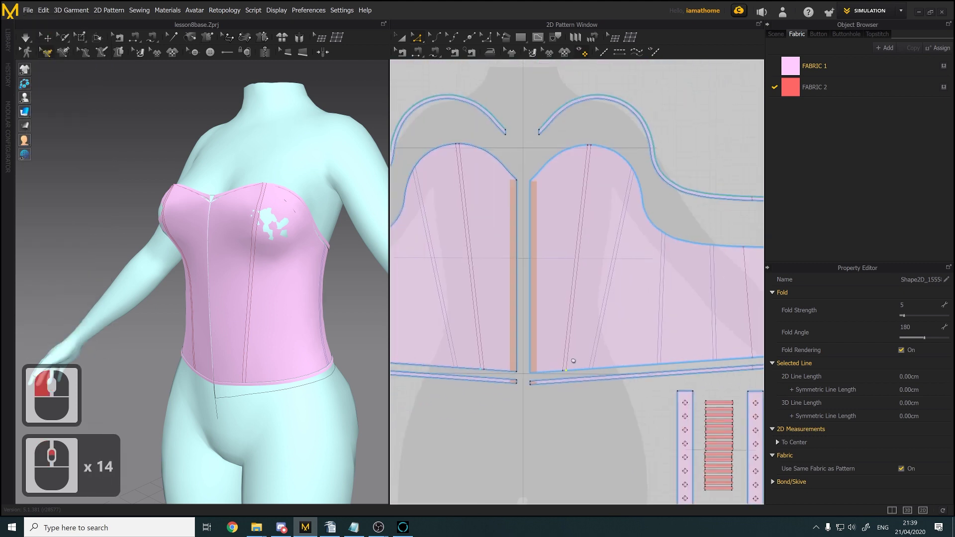
Clone the boning polygon as a separate pattern piece and place it below the right bodice panel
{"action": "scroll", "coordinate": [589, 174], "scroll_direction": "up", "scroll_amount": 3}
{"action": "left_click", "coordinate": [401, 37]}
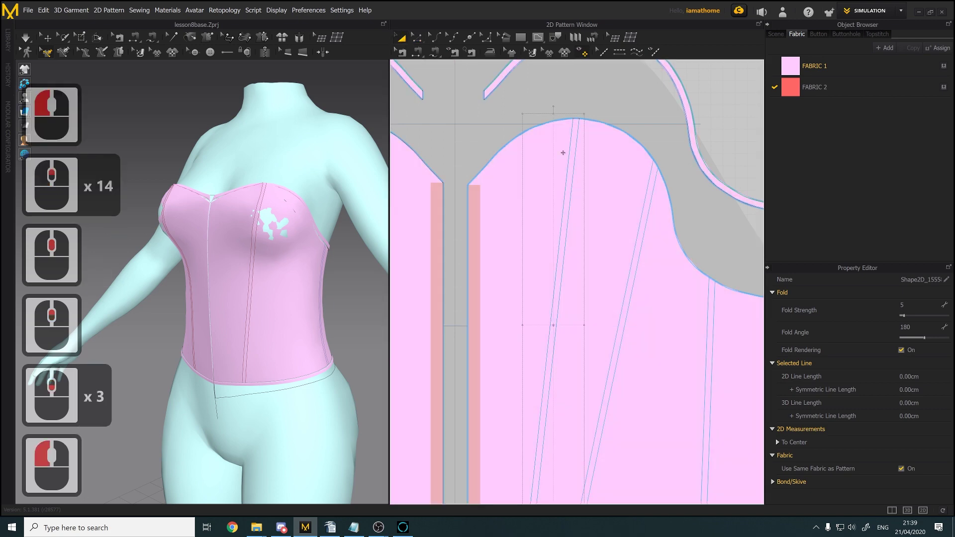
{"action": "left_click", "coordinate": [570, 162]}
{"action": "right_click", "coordinate": [570, 161]}
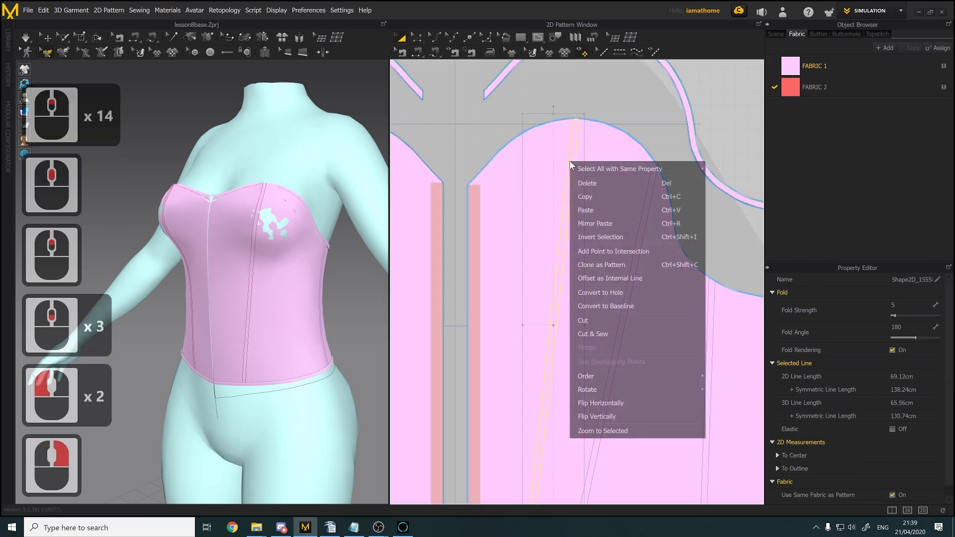
{"action": "left_click", "coordinate": [614, 265]}
{"action": "scroll", "coordinate": [591, 321], "scroll_direction": "down", "scroll_amount": 8}
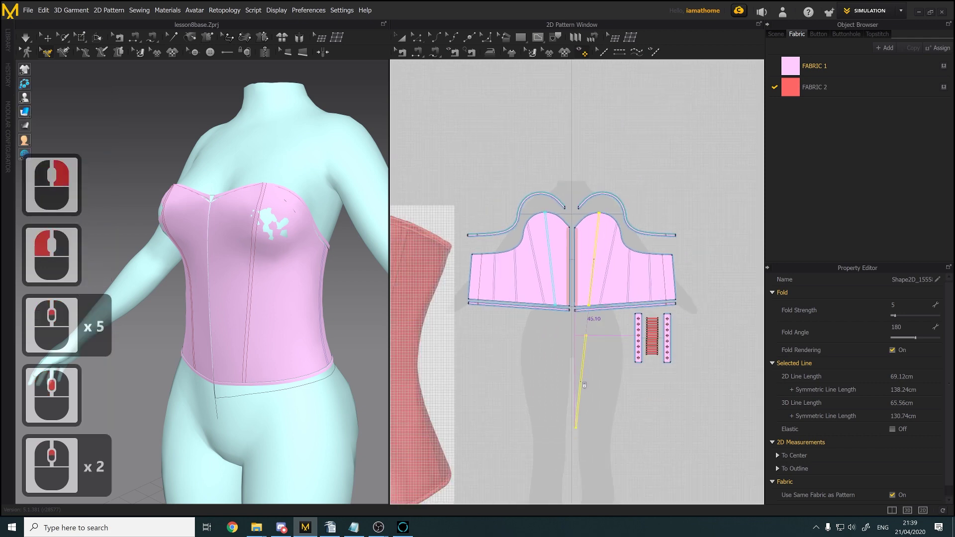
{"action": "left_click", "coordinate": [587, 370]}
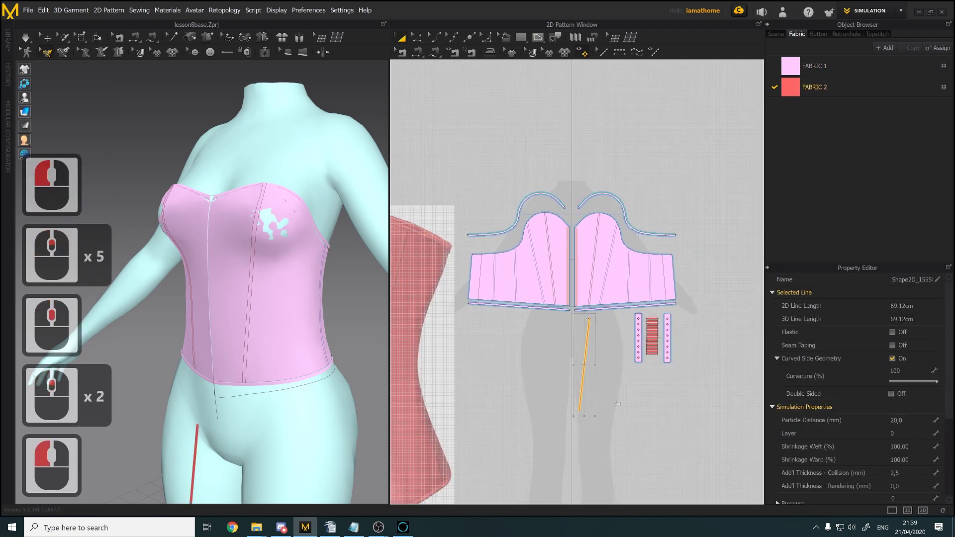
Move the two eyelet strips and the red lacing piece together to an empty area above the right bodice panel
{"action": "left_click_drag", "start_coordinate": [615, 382], "coordinate": [697, 315]}
{"action": "key", "text": "ctrl+c"}
{"action": "key", "text": "ctrl+v"}
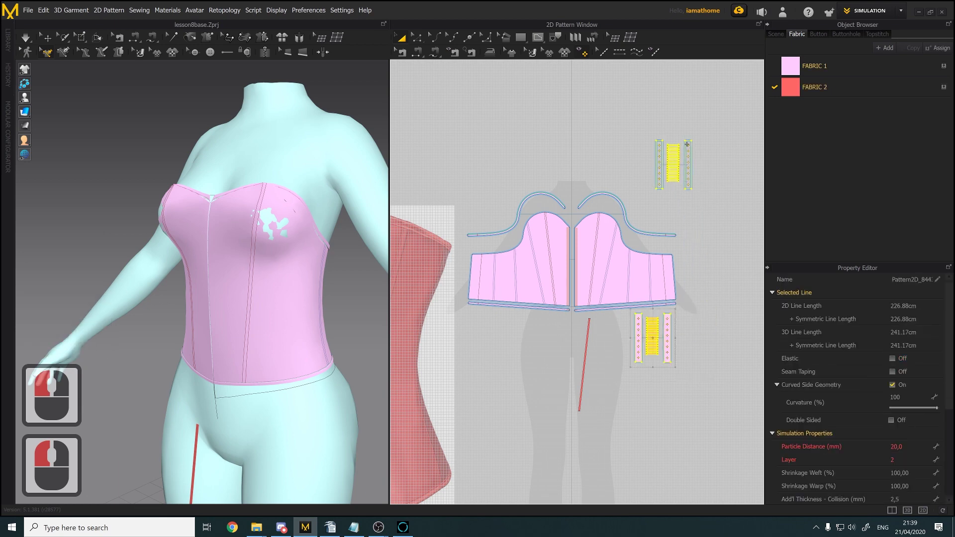
{"action": "left_click", "coordinate": [687, 145]}
Run the simulation briefly to settle the corset on the avatar, and stop it
{"action": "scroll", "coordinate": [545, 354], "scroll_direction": "down", "scroll_amount": 2}
{"action": "middle_click_drag", "start_coordinate": [655, 341], "coordinate": [639, 316]}
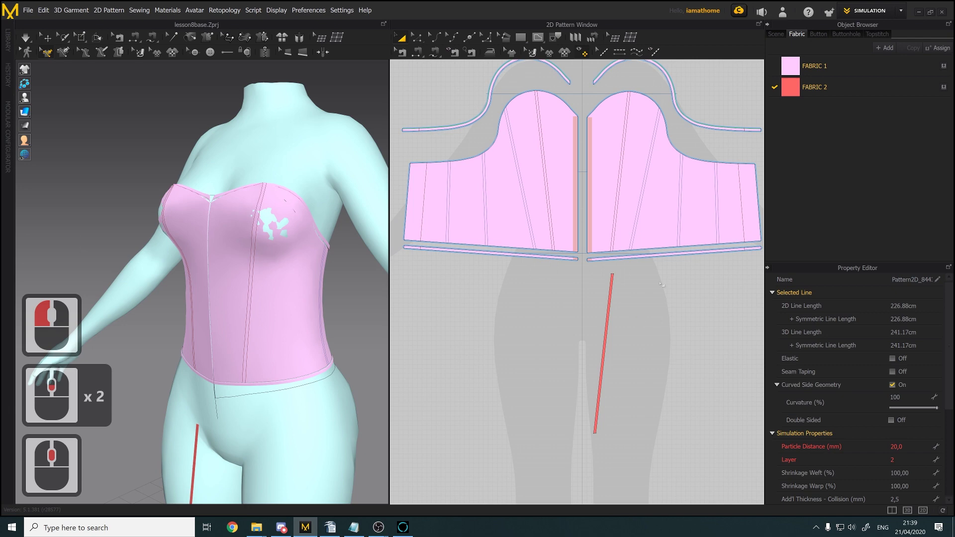
{"action": "scroll", "coordinate": [647, 95], "scroll_direction": "up", "scroll_amount": 1}
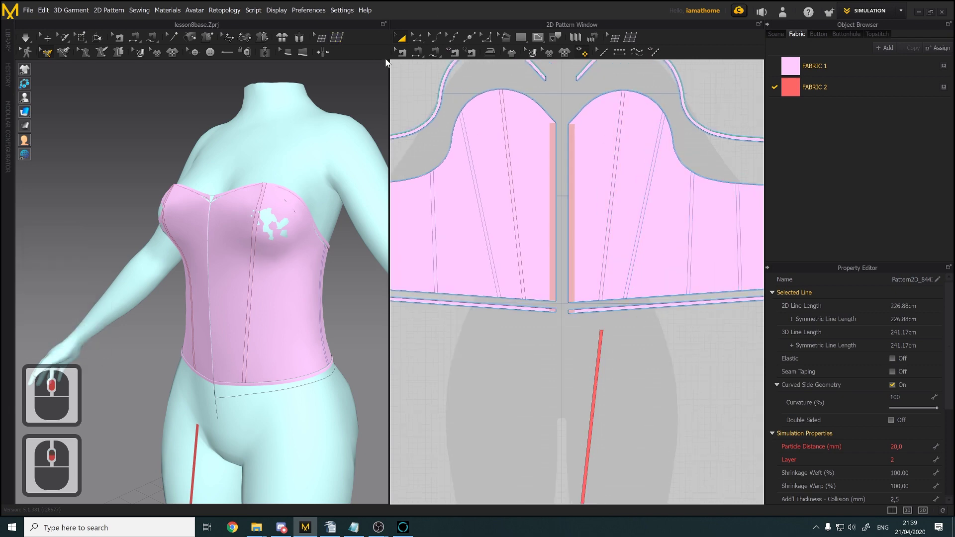
{"action": "middle_click_drag", "start_coordinate": [542, 215], "coordinate": [531, 172]}
{"action": "scroll", "coordinate": [120, 115], "scroll_direction": "up", "scroll_amount": 1}
{"action": "left_click", "coordinate": [29, 39]}
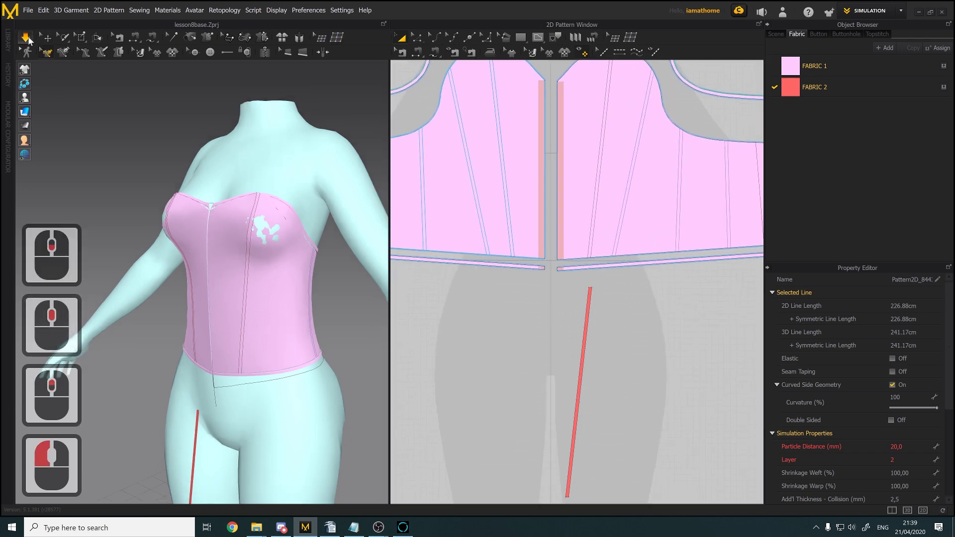
{"action": "left_click", "coordinate": [28, 40]}
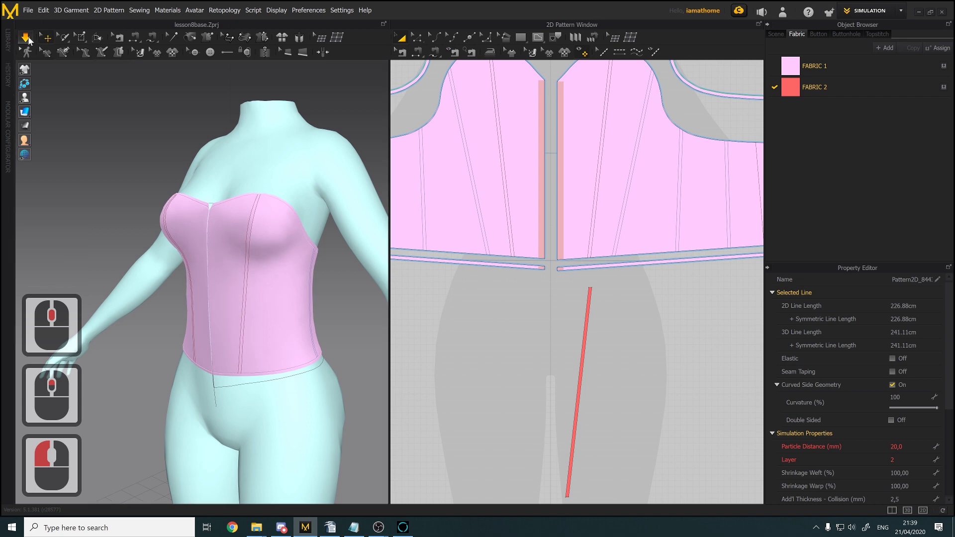
{"action": "scroll", "coordinate": [313, 327], "scroll_direction": "up", "scroll_amount": 3}
{"action": "middle_click_drag", "start_coordinate": [313, 328], "coordinate": [328, 277]}
{"action": "scroll", "coordinate": [533, 311], "scroll_direction": "up", "scroll_amount": 2}
{"action": "scroll", "coordinate": [628, 312], "scroll_direction": "up", "scroll_amount": 2}
{"action": "middle_click_drag", "start_coordinate": [632, 314], "coordinate": [578, 236]}
{"action": "scroll", "coordinate": [580, 273], "scroll_direction": "down", "scroll_amount": 3}
{"action": "scroll", "coordinate": [585, 254], "scroll_direction": "up", "scroll_amount": 2}
{"action": "scroll", "coordinate": [587, 260], "scroll_direction": "up", "scroll_amount": 1}
{"action": "scroll", "coordinate": [587, 259], "scroll_direction": "down", "scroll_amount": 3}
{"action": "scroll", "coordinate": [578, 236], "scroll_direction": "up", "scroll_amount": 1}
{"action": "scroll", "coordinate": [578, 235], "scroll_direction": "up", "scroll_amount": 2}
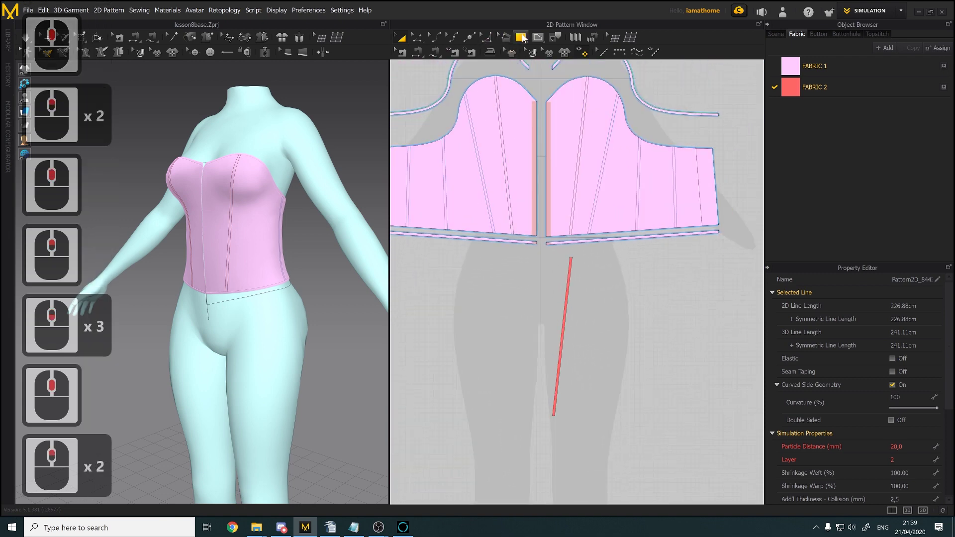
Free-sew the full outline of the boning polygon on the right bodice panel to the full outline of the cloned boning piece
{"action": "left_click", "coordinate": [431, 56]}
{"action": "scroll", "coordinate": [589, 78], "scroll_direction": "down", "scroll_amount": 2}
{"action": "scroll", "coordinate": [588, 78], "scroll_direction": "up", "scroll_amount": 2}
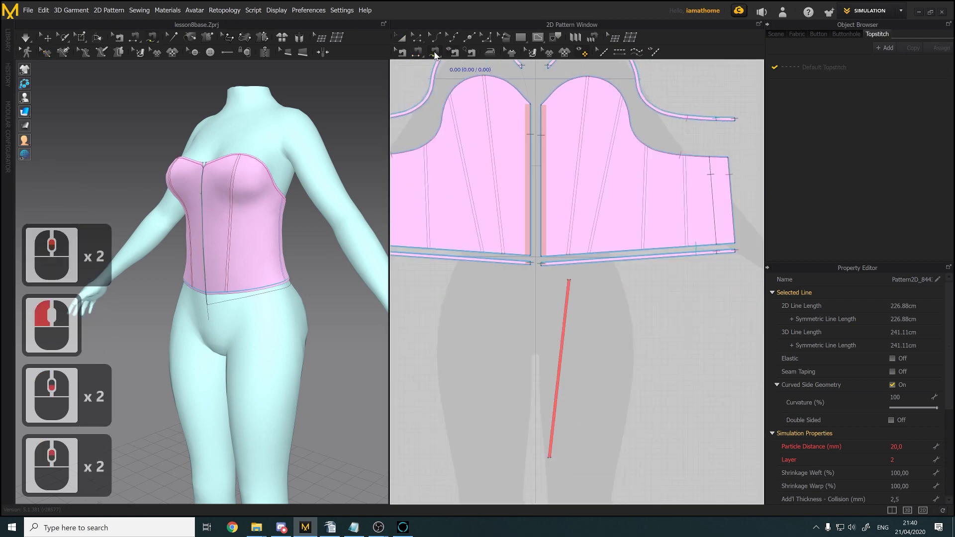
{"action": "scroll", "coordinate": [597, 79], "scroll_direction": "down", "scroll_amount": 2}
{"action": "left_click", "coordinate": [592, 74]}
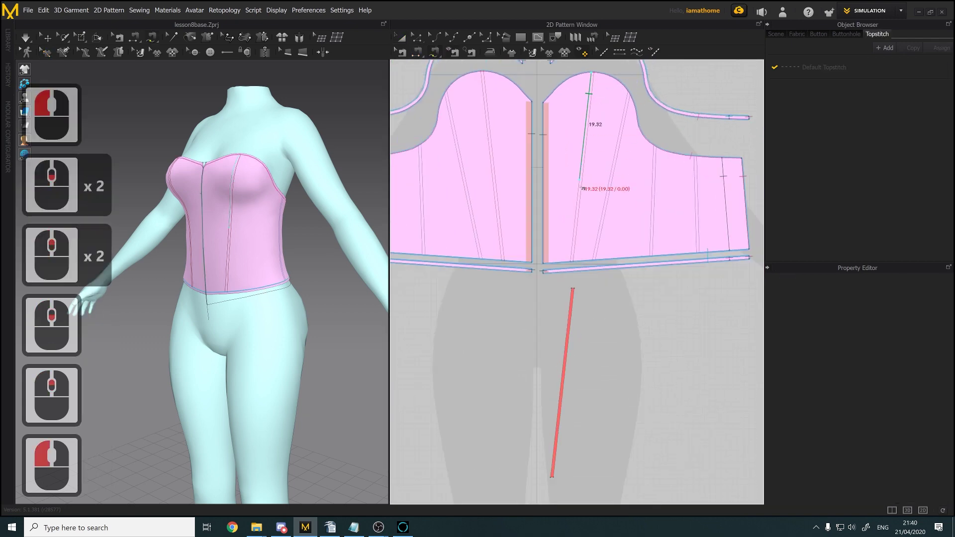
{"action": "left_click", "coordinate": [592, 74]}
{"action": "middle_click_drag", "start_coordinate": [601, 295], "coordinate": [595, 214]}
{"action": "scroll", "coordinate": [624, 242], "scroll_direction": "up", "scroll_amount": 2}
{"action": "left_click", "coordinate": [593, 196]}
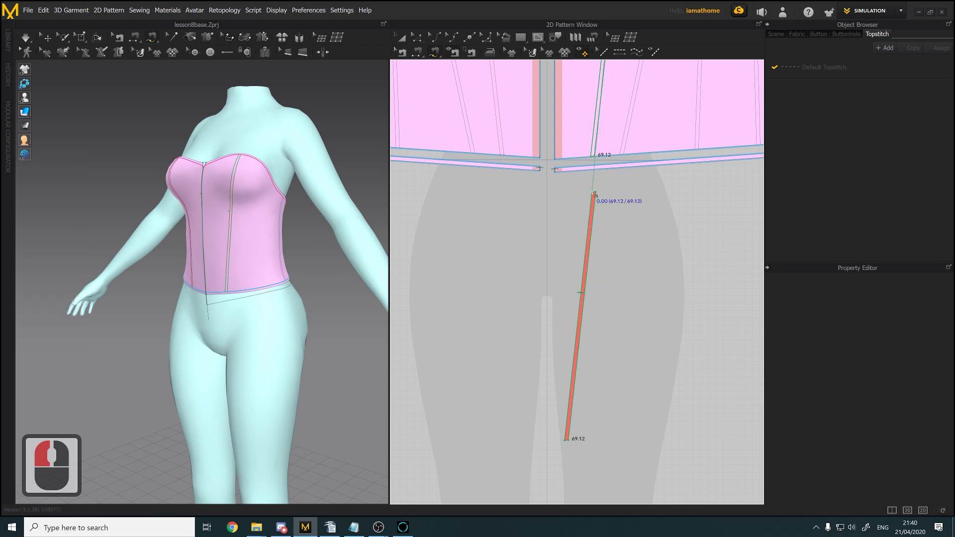
{"action": "left_click", "coordinate": [594, 194]}
Superimpose the sewn boning piece over the corset in the 3D view
{"action": "scroll", "coordinate": [618, 245], "scroll_direction": "up", "scroll_amount": 3}
{"action": "middle_click_drag", "start_coordinate": [624, 259], "coordinate": [629, 294]}
{"action": "scroll", "coordinate": [260, 352], "scroll_direction": "up", "scroll_amount": 5}
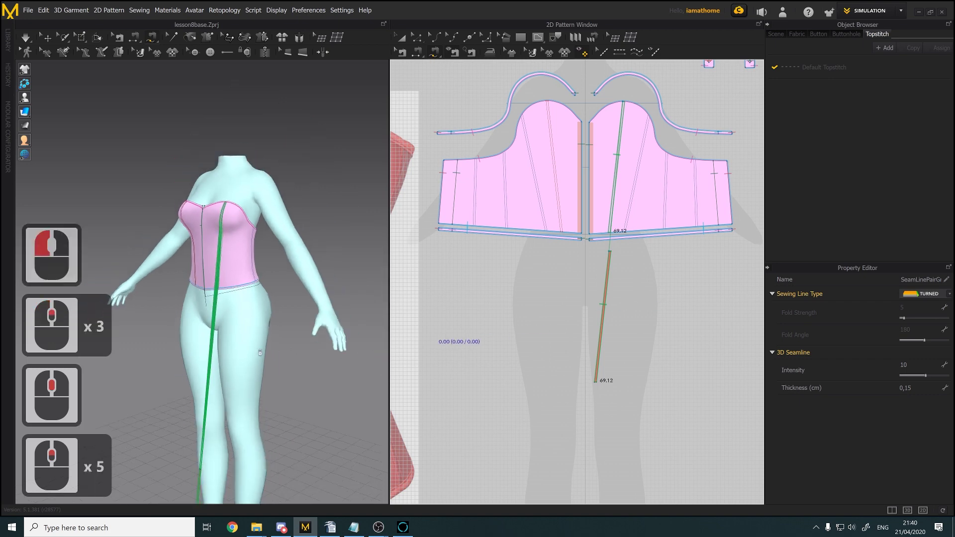
{"action": "middle_click_drag", "start_coordinate": [260, 353], "coordinate": [348, 188]}
{"action": "left_click", "coordinate": [399, 37]}
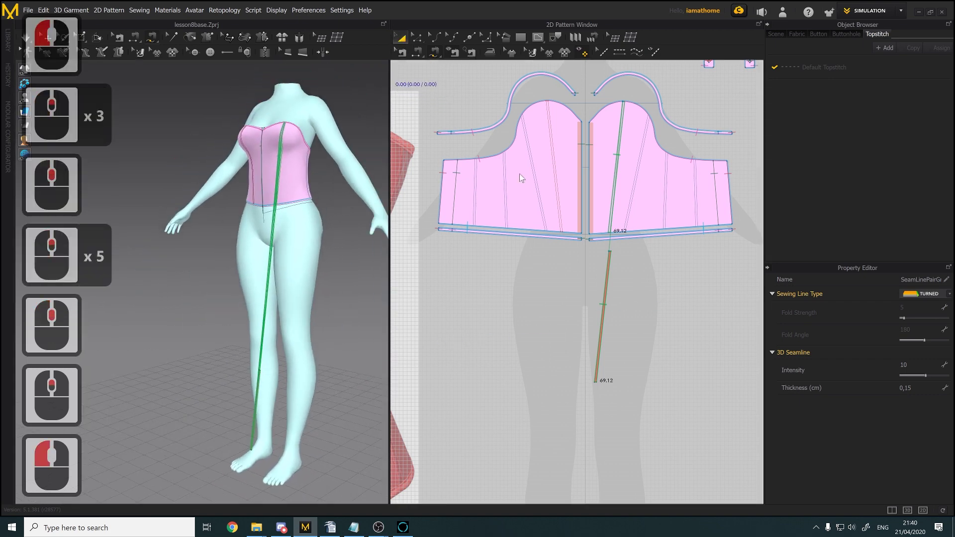
{"action": "left_click", "coordinate": [603, 304]}
{"action": "right_click_drag", "start_coordinate": [172, 442], "coordinate": [252, 422]}
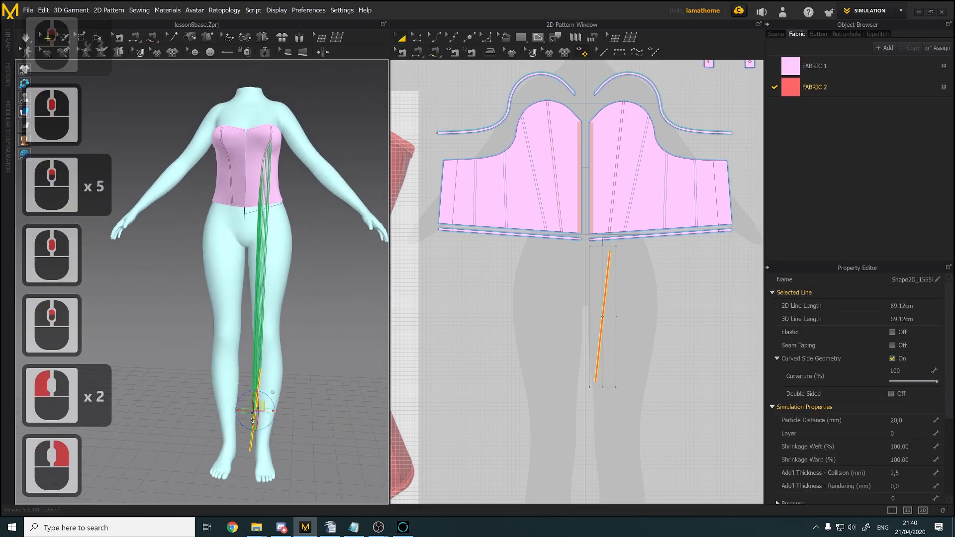
{"action": "right_click", "coordinate": [262, 412]}
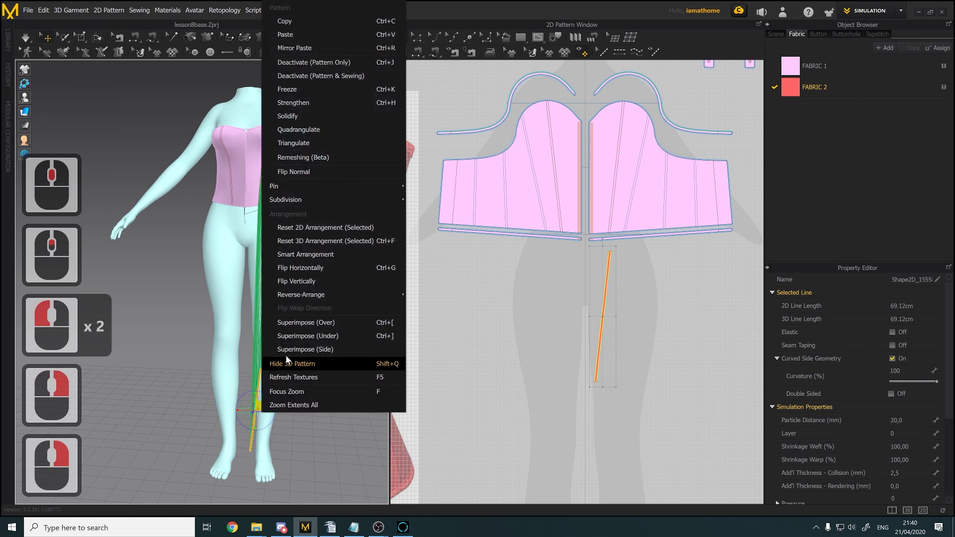
{"action": "left_click", "coordinate": [296, 321]}
Run a short simulation to attach the superimposed boning piece to the bodice, and stop it
{"action": "scroll", "coordinate": [282, 397], "scroll_direction": "down", "scroll_amount": 11}
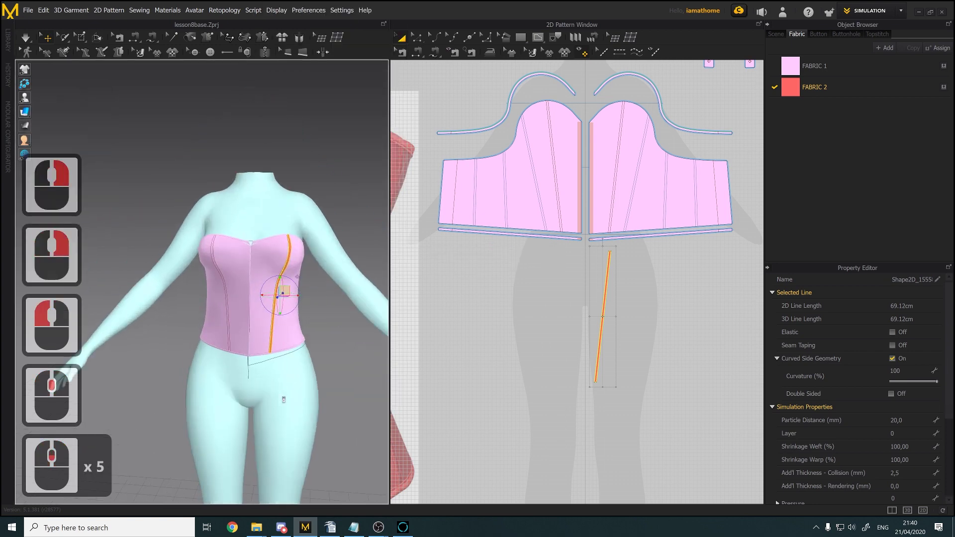
{"action": "middle_click_drag", "start_coordinate": [282, 397], "coordinate": [227, 406]}
{"action": "right_click_drag", "start_coordinate": [227, 406], "coordinate": [216, 406]}
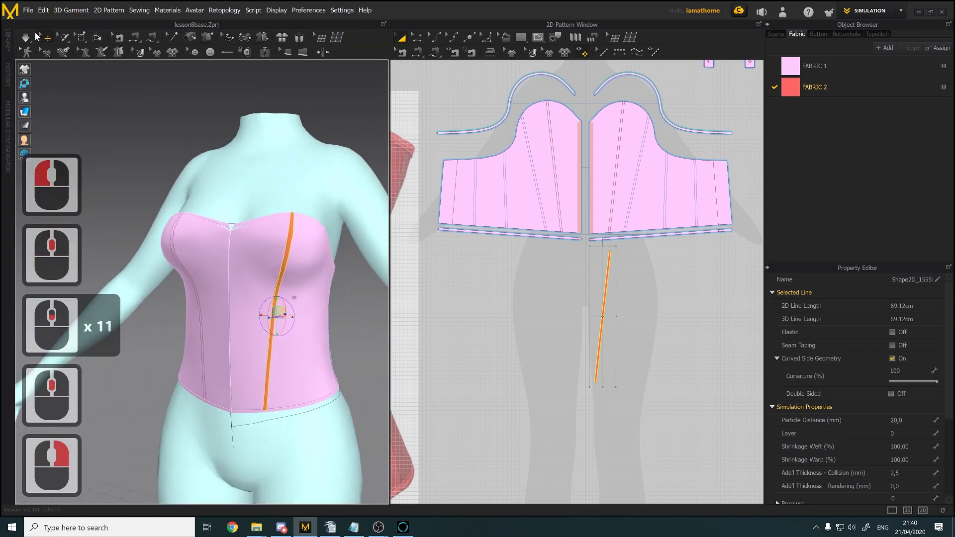
{"action": "left_click", "coordinate": [25, 37]}
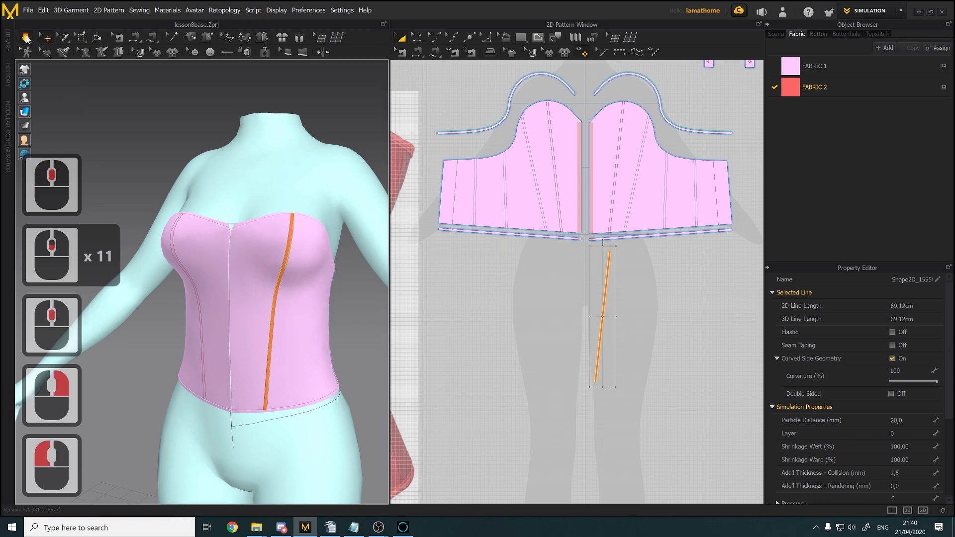
{"action": "left_click", "coordinate": [25, 37]}
Offset both long sides of the boning piece as internal lines along the curve, with one offset and a 0.25 cm segment-edge distance
{"action": "left_click", "coordinate": [277, 318]}
{"action": "scroll", "coordinate": [101, 261], "scroll_direction": "down", "scroll_amount": 9}
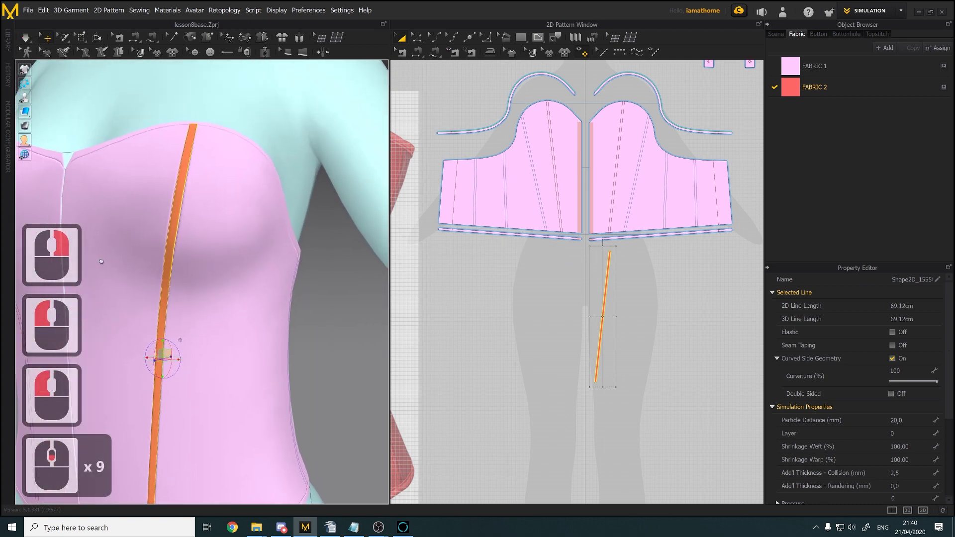
{"action": "middle_click_drag", "start_coordinate": [101, 261], "coordinate": [136, 239]}
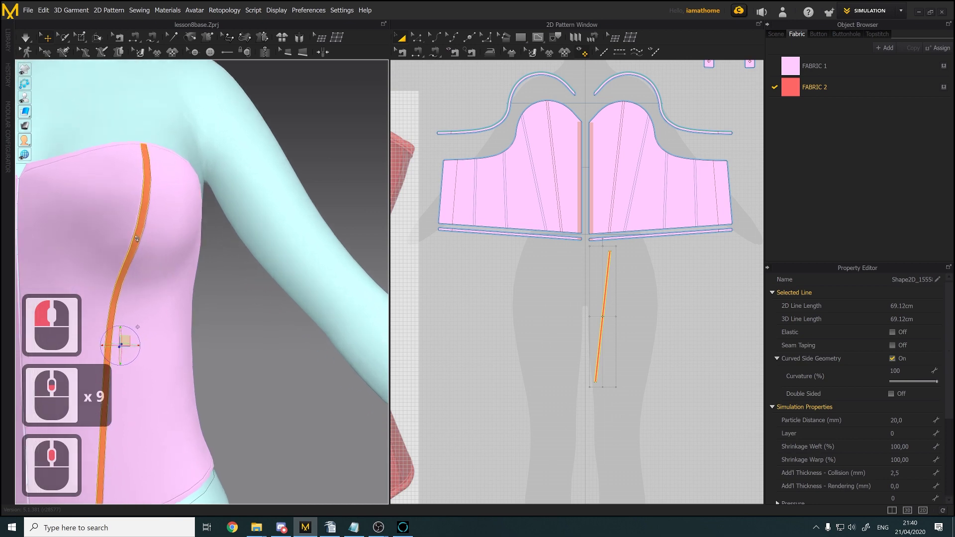
{"action": "right_click_drag", "start_coordinate": [136, 239], "coordinate": [175, 255]}
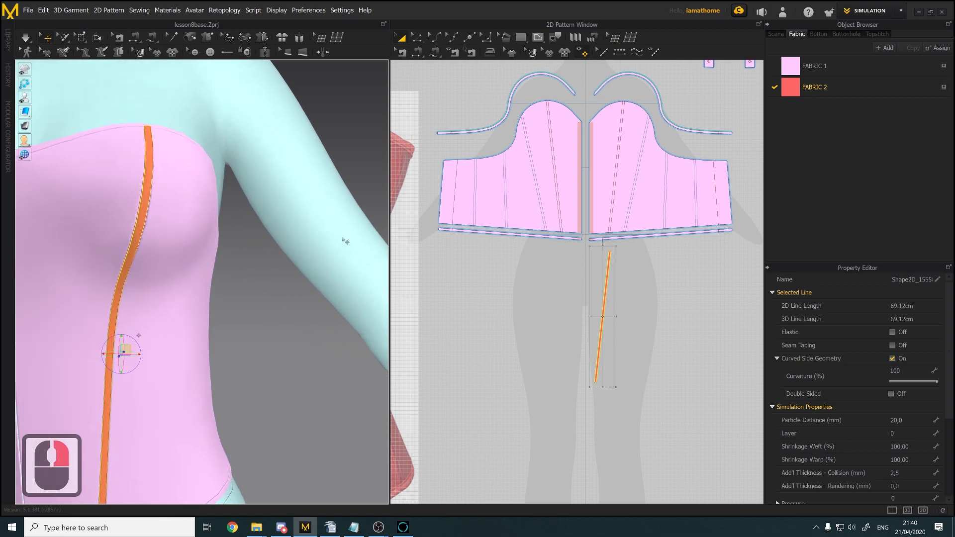
{"action": "scroll", "coordinate": [579, 343], "scroll_direction": "up", "scroll_amount": 2}
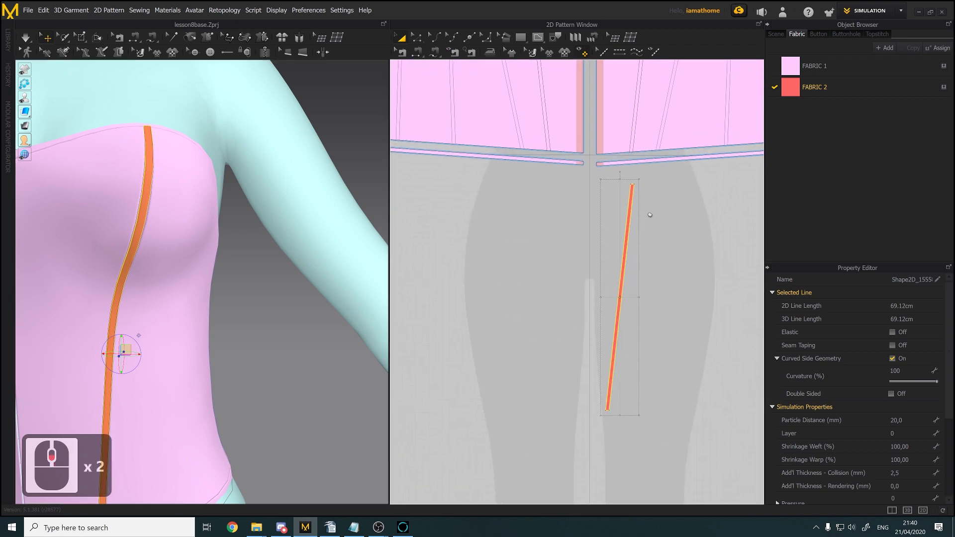
{"action": "left_click", "coordinate": [417, 37]}
{"action": "left_click", "coordinate": [667, 262]}
{"action": "scroll", "coordinate": [698, 205], "scroll_direction": "up", "scroll_amount": 2}
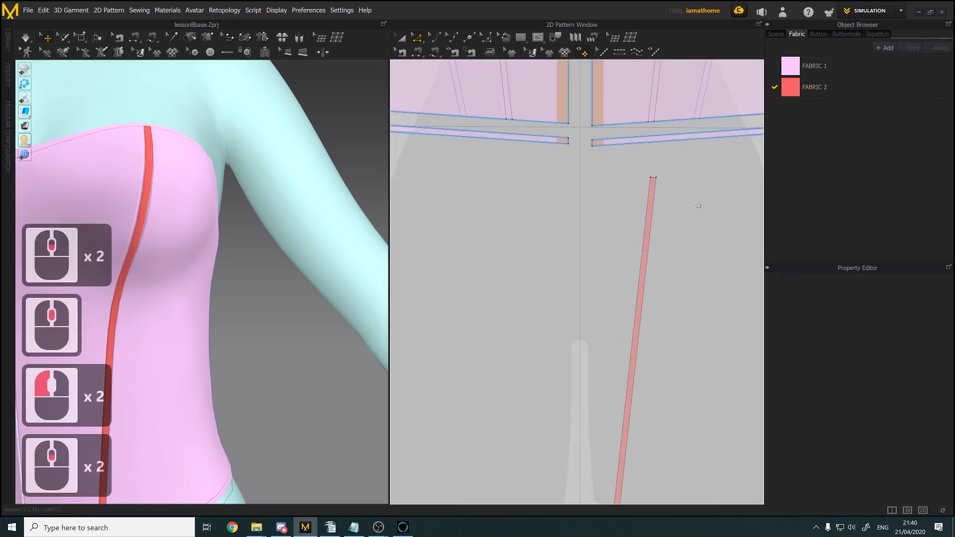
{"action": "left_click", "coordinate": [653, 186]}
{"action": "left_click", "coordinate": [654, 190], "text": "shift"}
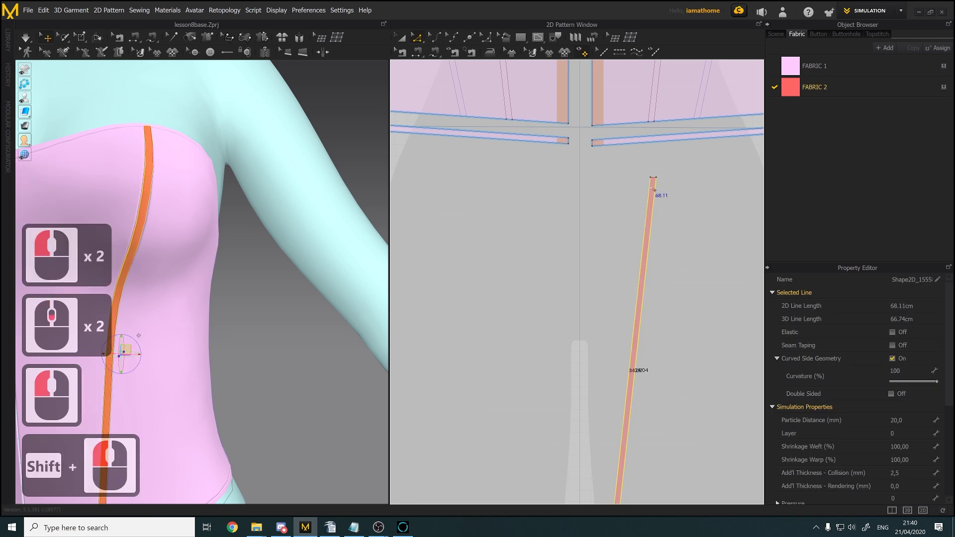
{"action": "right_click", "coordinate": [653, 189]}
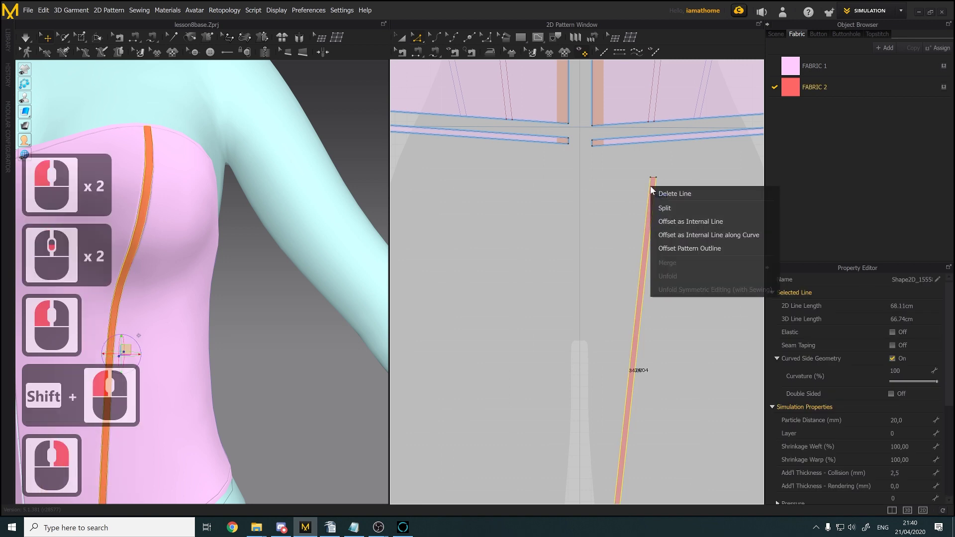
{"action": "left_click", "coordinate": [738, 236]}
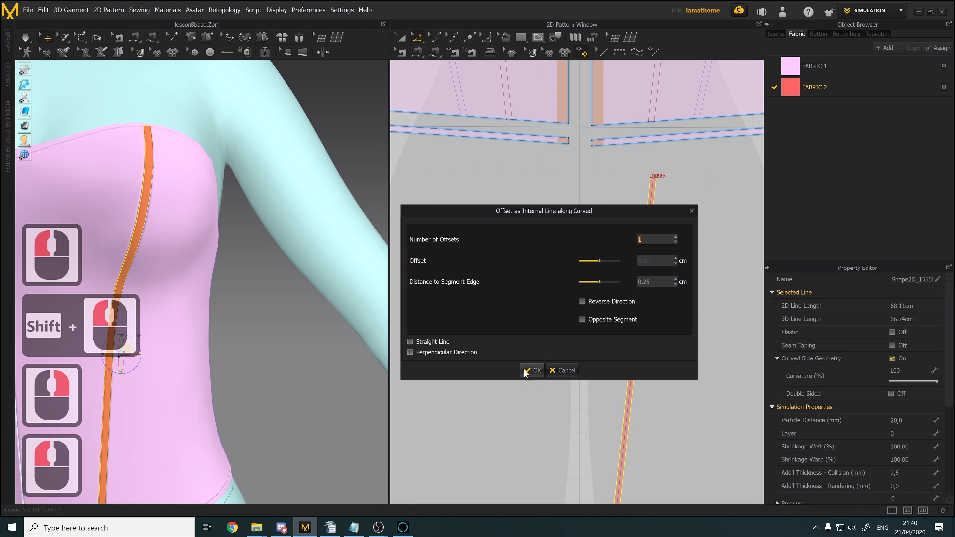
{"action": "left_click", "coordinate": [531, 371]}
{"action": "left_click", "coordinate": [633, 394]}
Start the simulation and set the fold angle of the boning piece's central internal line to 100
{"action": "scroll", "coordinate": [632, 232], "scroll_direction": "up", "scroll_amount": 3}
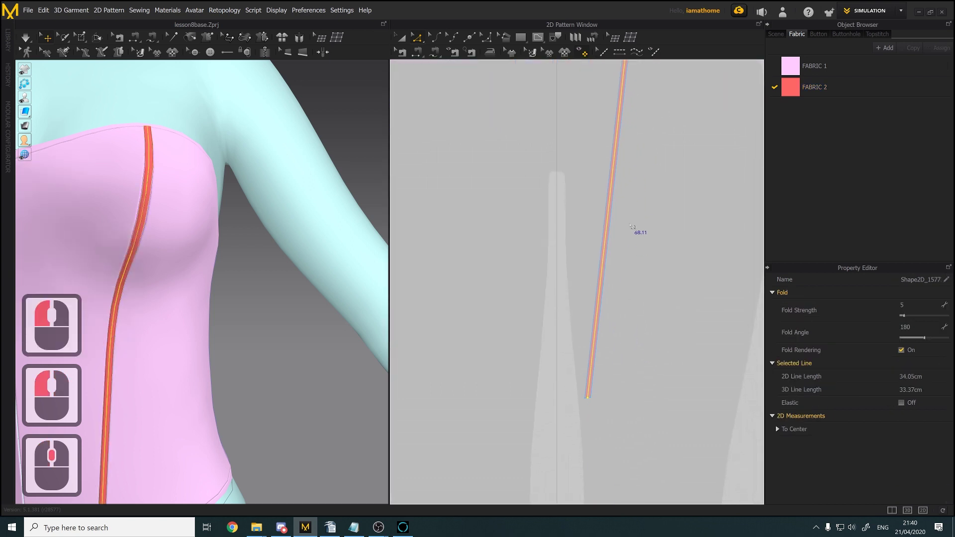
{"action": "middle_click_drag", "start_coordinate": [632, 227], "coordinate": [628, 272]}
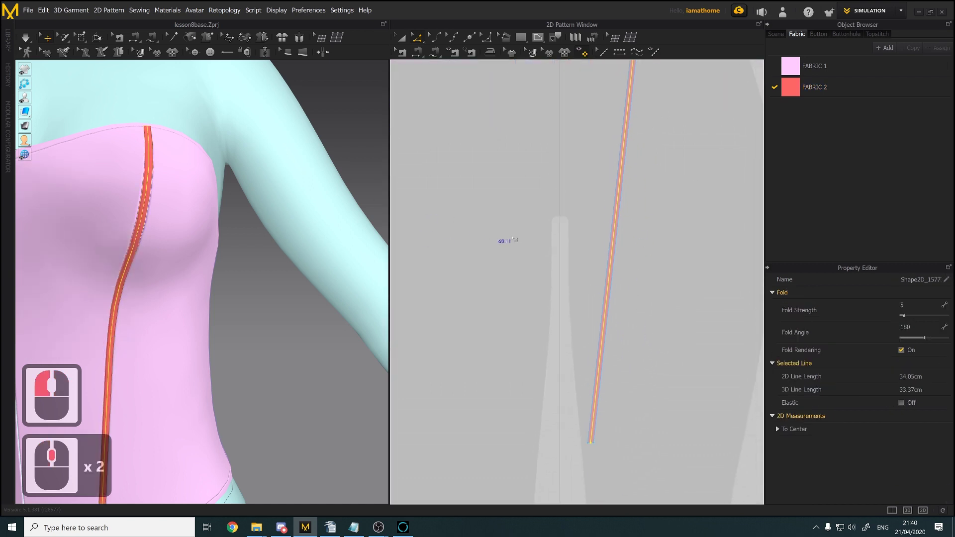
{"action": "right_click", "coordinate": [513, 240]}
{"action": "left_click", "coordinate": [28, 37]}
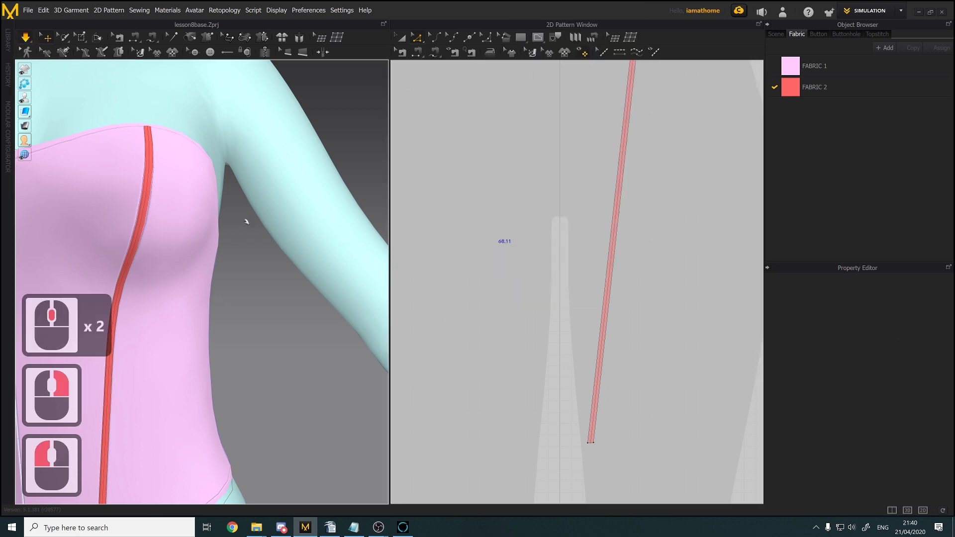
{"action": "right_click_drag", "start_coordinate": [140, 204], "coordinate": [189, 184]}
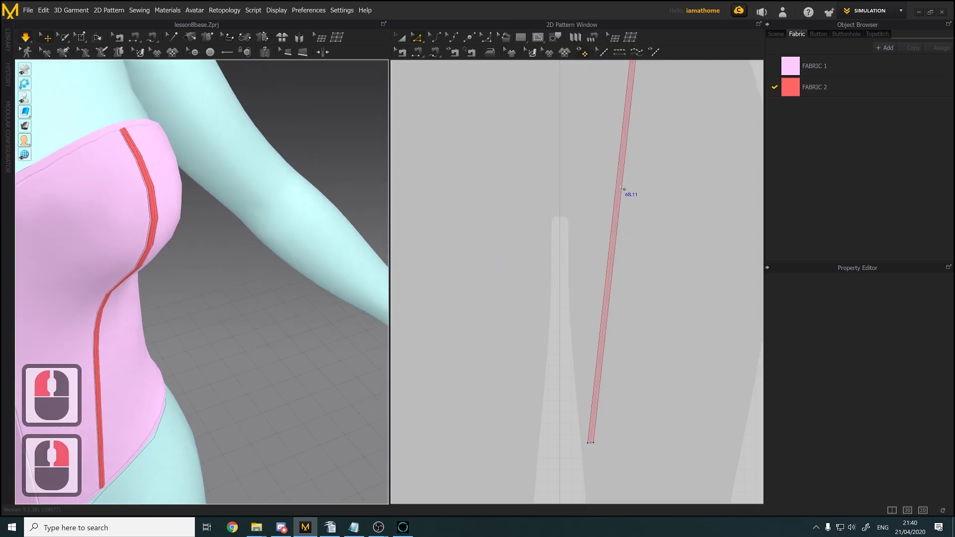
{"action": "left_click", "coordinate": [622, 189]}
{"action": "left_click", "coordinate": [923, 338]}
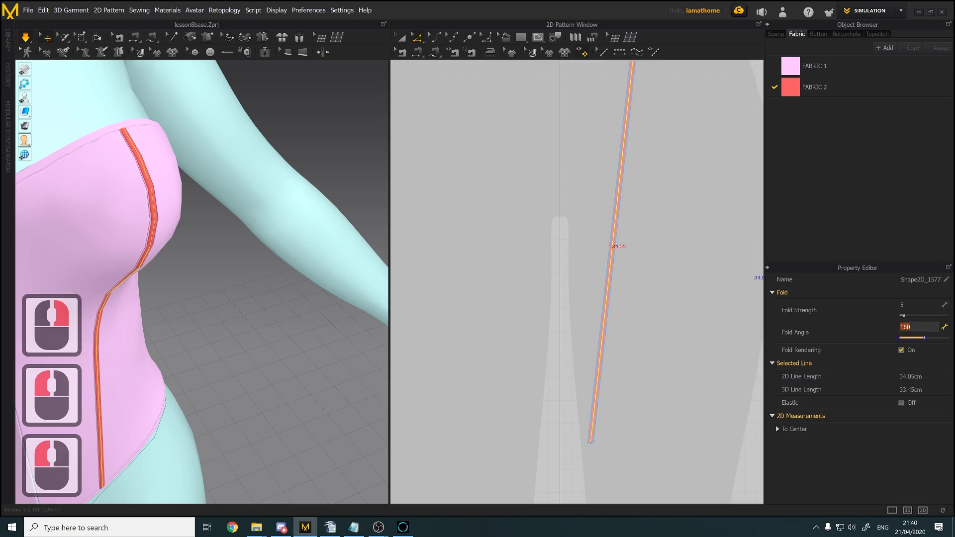
{"action": "type", "text": "100"}
{"action": "key", "text": "Return"}
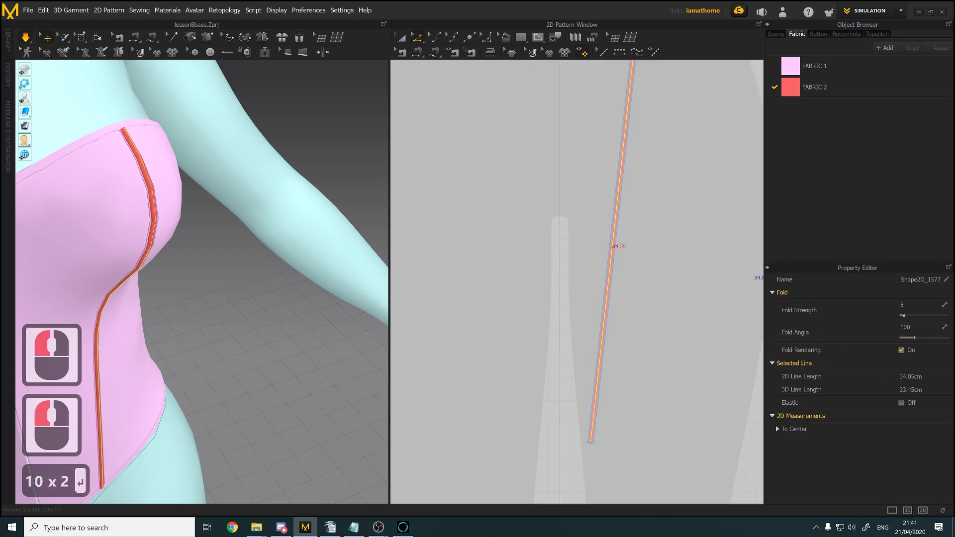
Let the folded boning settle, stop the simulation, and check the boning's shape on the corset
{"action": "right_click_drag", "start_coordinate": [215, 218], "coordinate": [172, 226]}
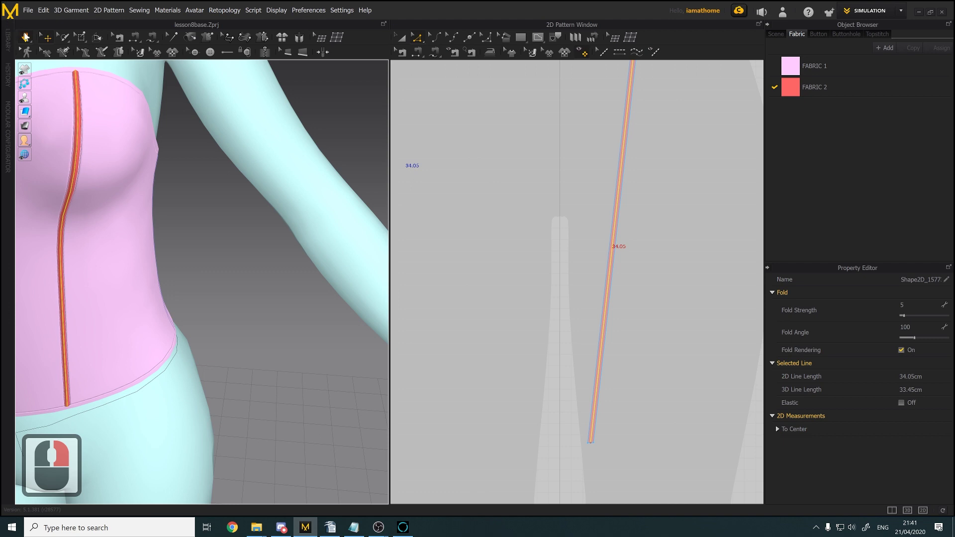
{"action": "left_click", "coordinate": [24, 34]}
{"action": "middle_click_drag", "start_coordinate": [198, 204], "coordinate": [252, 231]}
{"action": "left_click", "coordinate": [241, 216]}
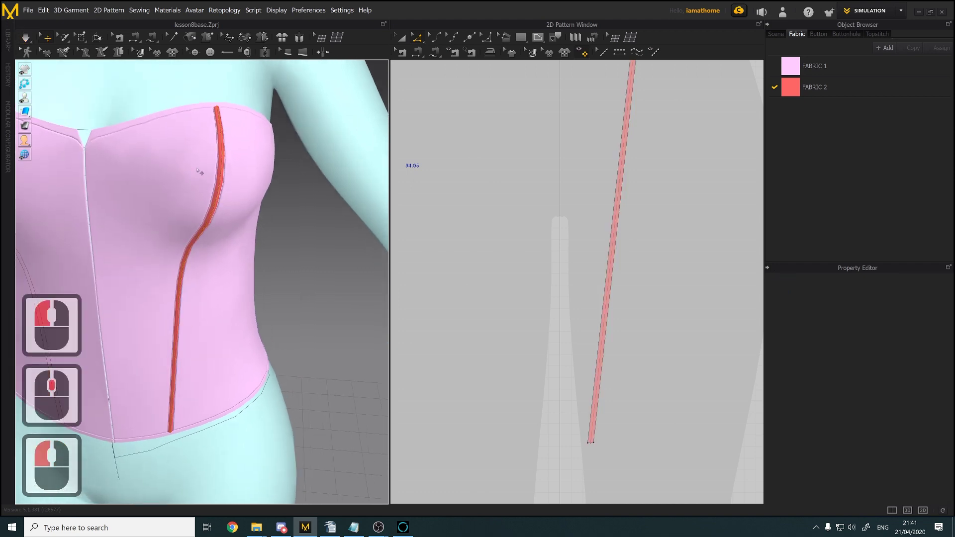
{"action": "scroll", "coordinate": [199, 172], "scroll_direction": "down", "scroll_amount": 5}
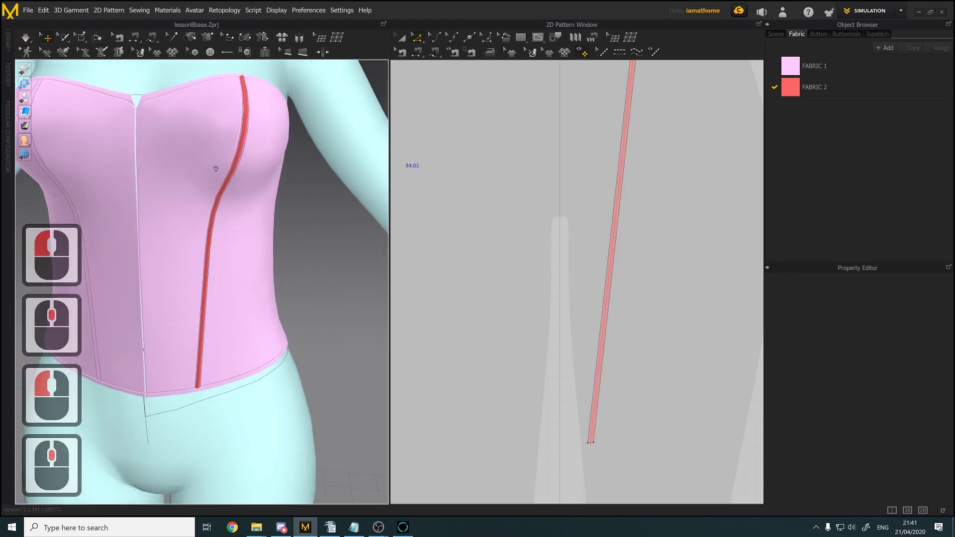
{"action": "scroll", "coordinate": [215, 168], "scroll_direction": "down", "scroll_amount": 3}
{"action": "right_click_drag", "start_coordinate": [281, 269], "coordinate": [317, 275]}
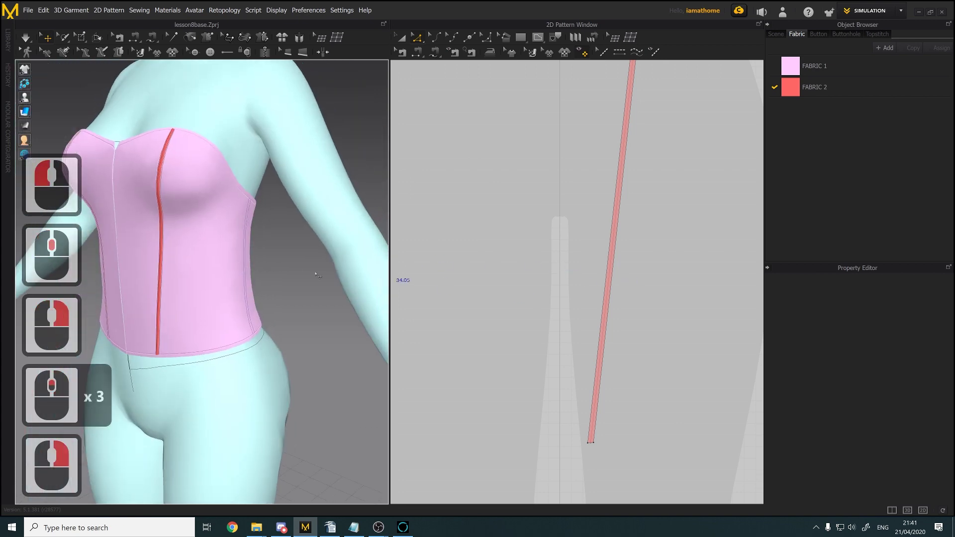
{"action": "scroll", "coordinate": [629, 303], "scroll_direction": "down", "scroll_amount": 6}
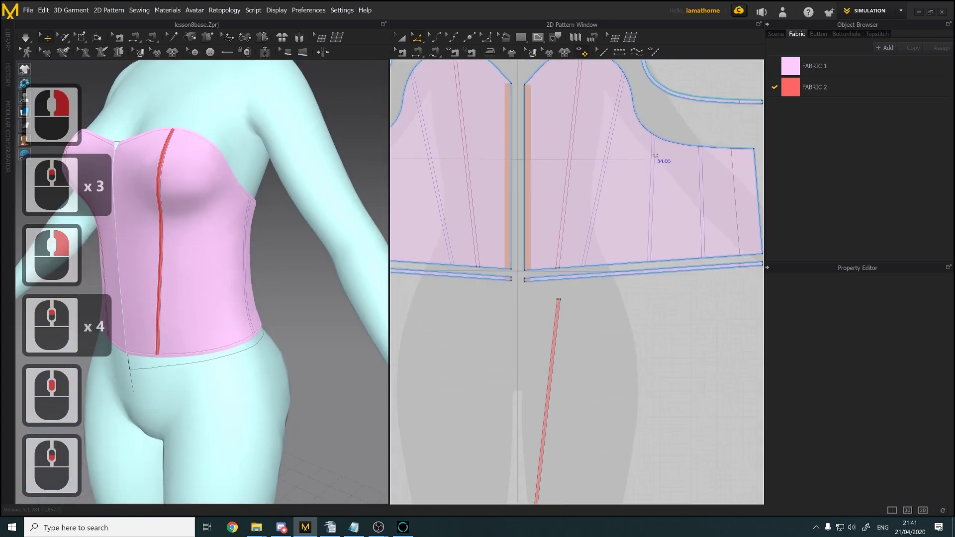
Trace the second boning channel beside the bust on the right bodice piece as a closed four-cornered internal polygon following the base lines
{"action": "scroll", "coordinate": [655, 156], "scroll_direction": "up", "scroll_amount": 6}
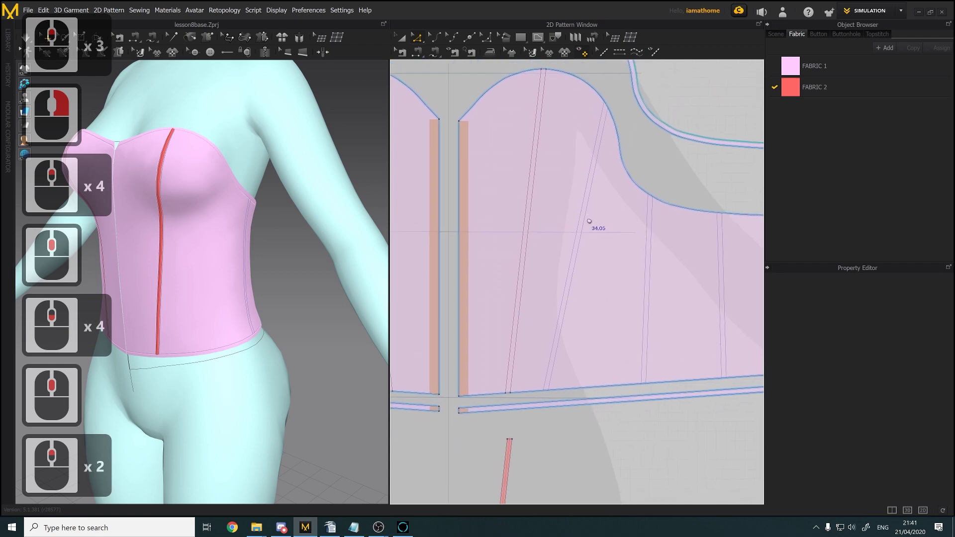
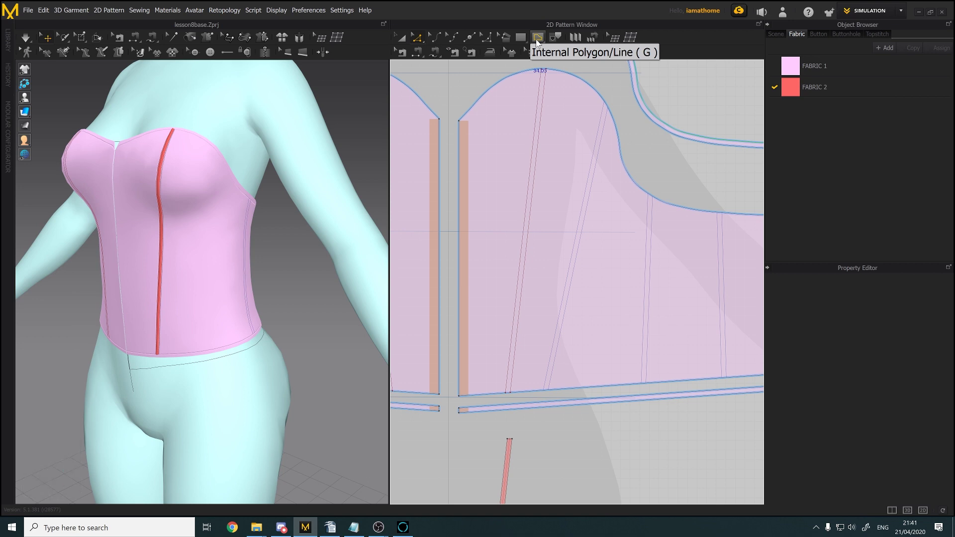
{"action": "scroll", "coordinate": [708, 128], "scroll_direction": "up", "scroll_amount": 8}
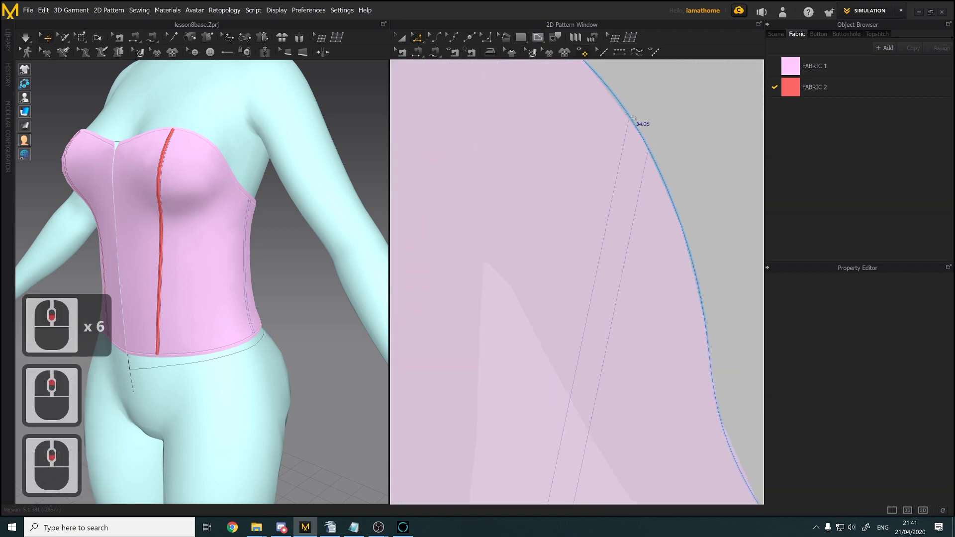
{"action": "left_click", "coordinate": [539, 42]}
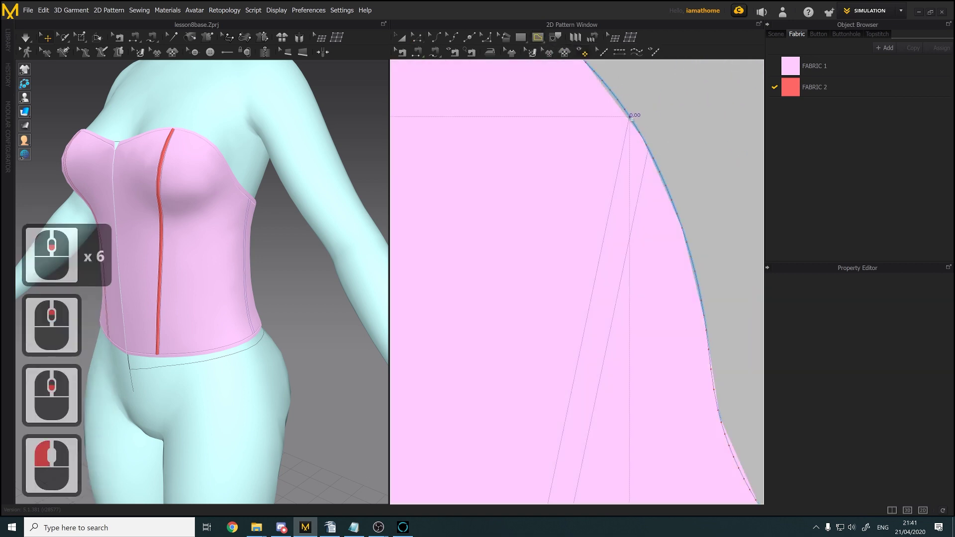
{"action": "left_click", "coordinate": [629, 118]}
{"action": "scroll", "coordinate": [591, 366], "scroll_direction": "up", "scroll_amount": 3}
{"action": "middle_click_drag", "start_coordinate": [584, 360], "coordinate": [653, 85]}
{"action": "scroll", "coordinate": [610, 338], "scroll_direction": "up", "scroll_amount": 4}
{"action": "middle_click_drag", "start_coordinate": [610, 337], "coordinate": [646, 74]}
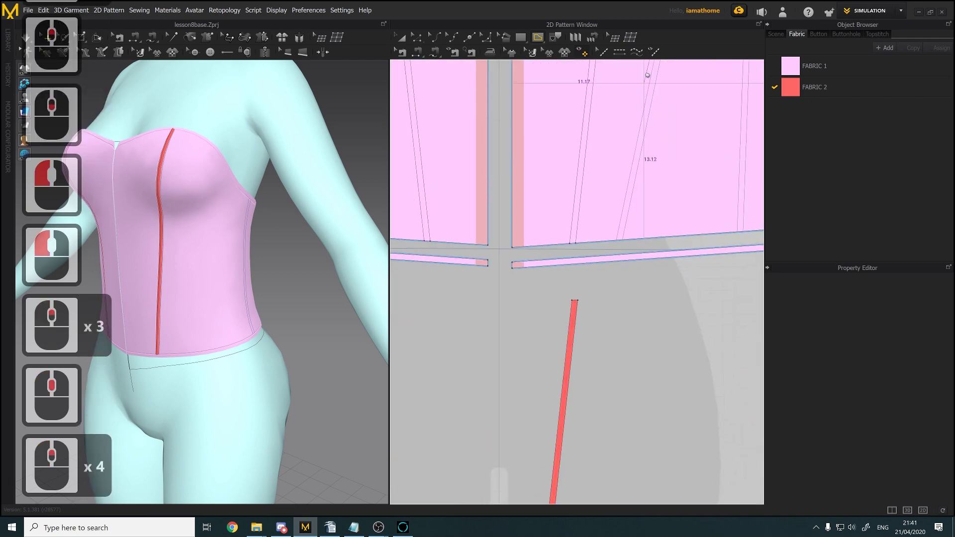
{"action": "scroll", "coordinate": [623, 252], "scroll_direction": "up", "scroll_amount": 4}
{"action": "scroll", "coordinate": [623, 251], "scroll_direction": "up", "scroll_amount": 4}
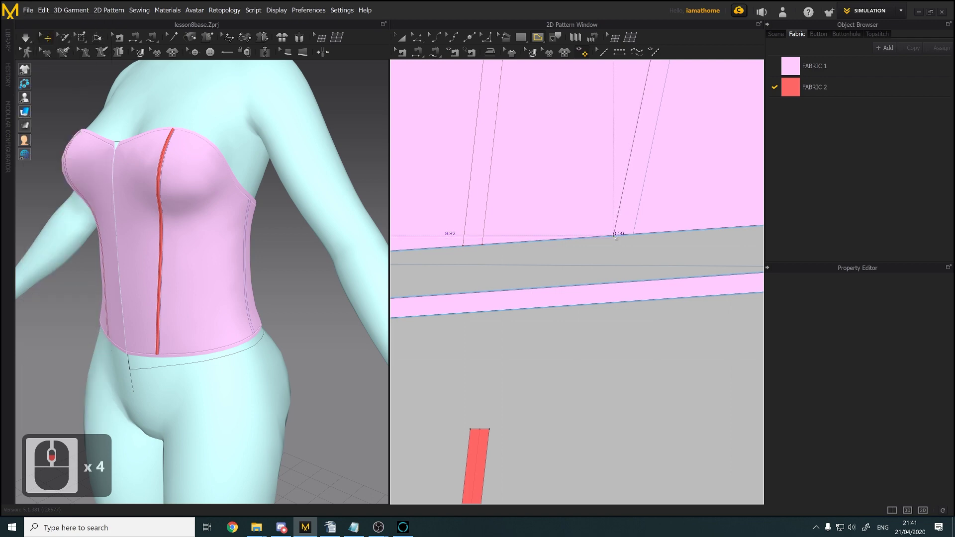
{"action": "left_click", "coordinate": [617, 236]}
{"action": "left_click", "coordinate": [637, 235]}
{"action": "scroll", "coordinate": [636, 234], "scroll_direction": "down", "scroll_amount": 5}
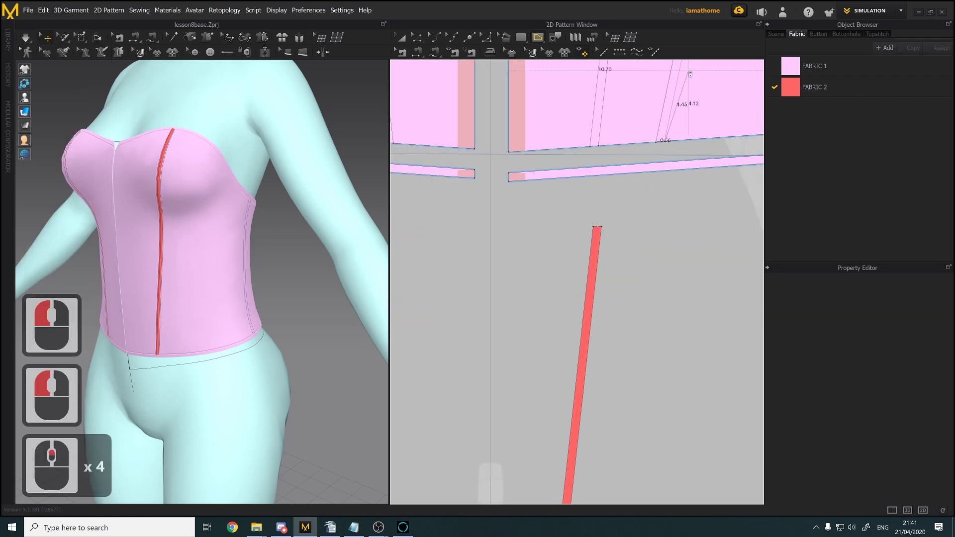
{"action": "middle_click_drag", "start_coordinate": [636, 235], "coordinate": [608, 106]}
{"action": "scroll", "coordinate": [608, 105], "scroll_direction": "up", "scroll_amount": 6}
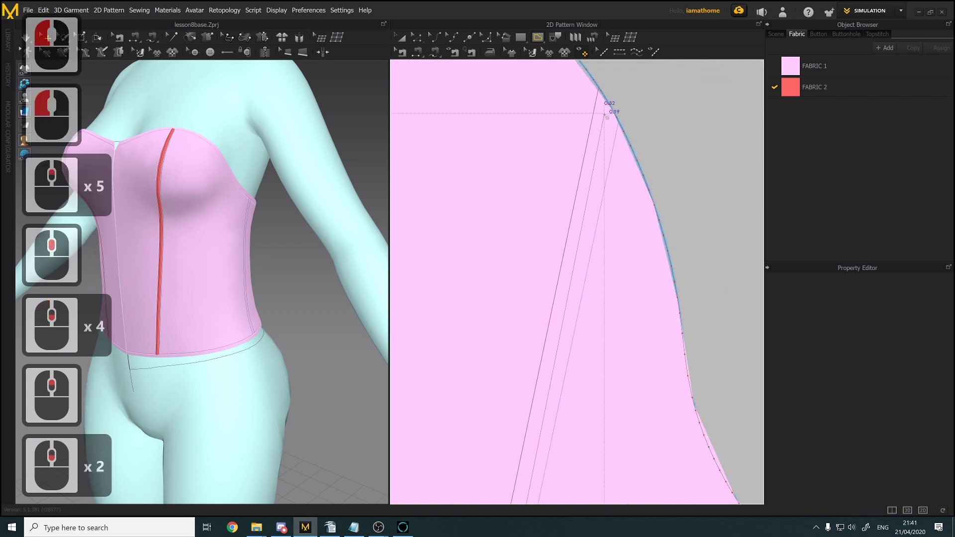
{"action": "left_click", "coordinate": [620, 121]}
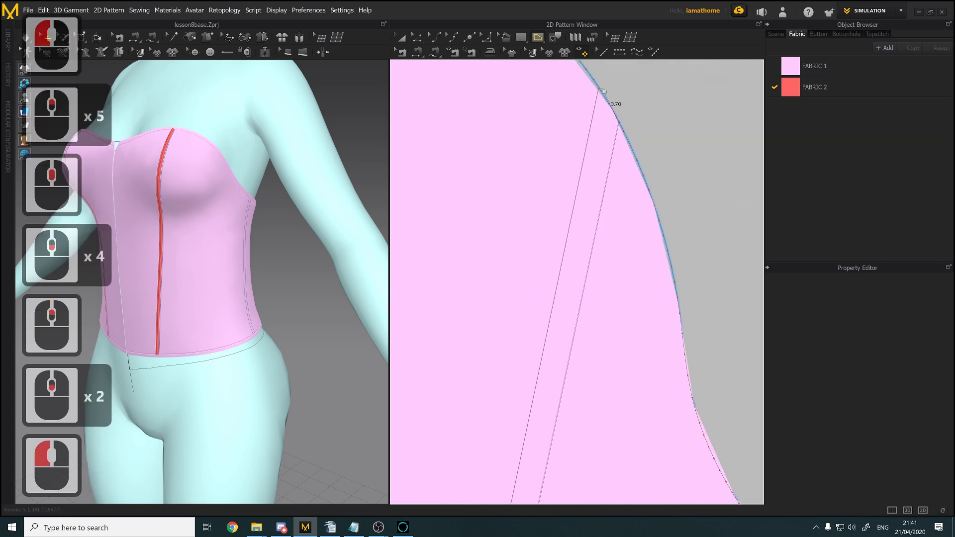
{"action": "left_click", "coordinate": [601, 89]}
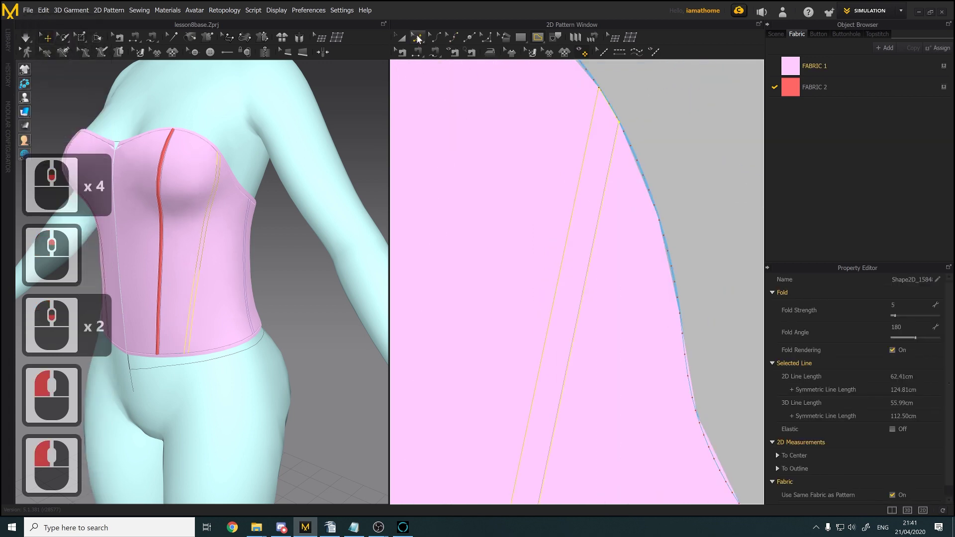
Edit the traced polygon's outer upper corner so it sits where the channel line meets the bodice's top edge
{"action": "left_click", "coordinate": [418, 39]}
{"action": "scroll", "coordinate": [620, 124], "scroll_direction": "down", "scroll_amount": 4}
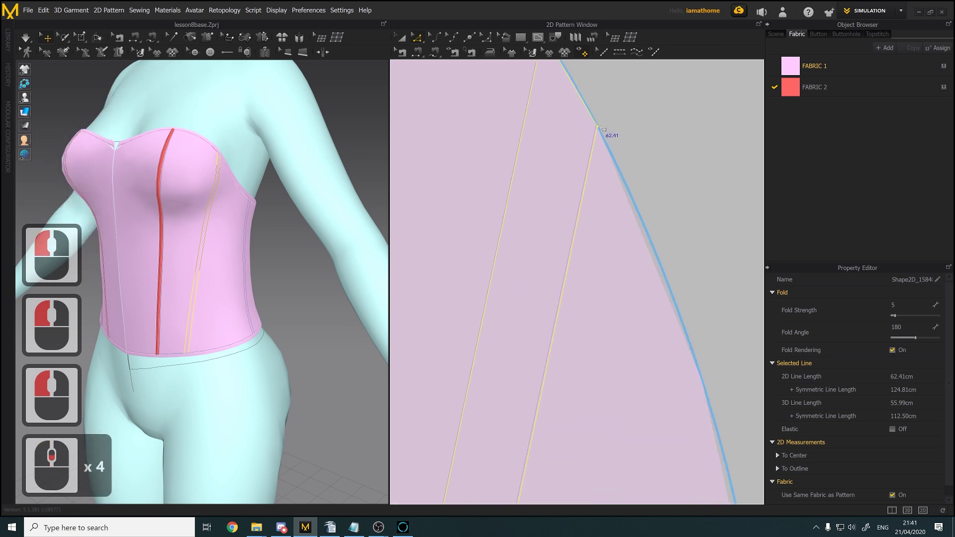
{"action": "left_click", "coordinate": [601, 128]}
{"action": "left_click", "coordinate": [603, 129]}
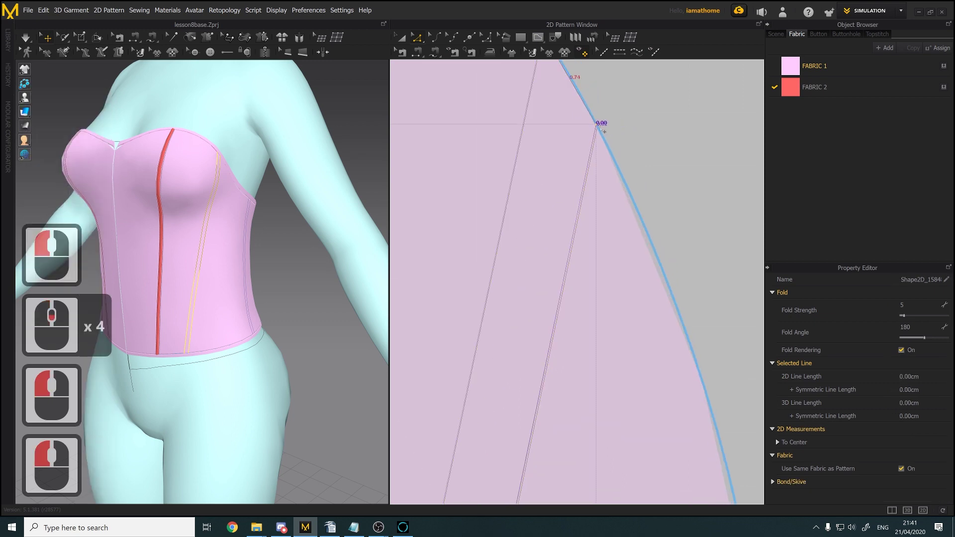
Move the traced polygon's two lower corners onto the bodice hem at the ends of the channel's base lines
{"action": "scroll", "coordinate": [622, 224], "scroll_direction": "down", "scroll_amount": 11}
{"action": "scroll", "coordinate": [588, 298], "scroll_direction": "up", "scroll_amount": 3}
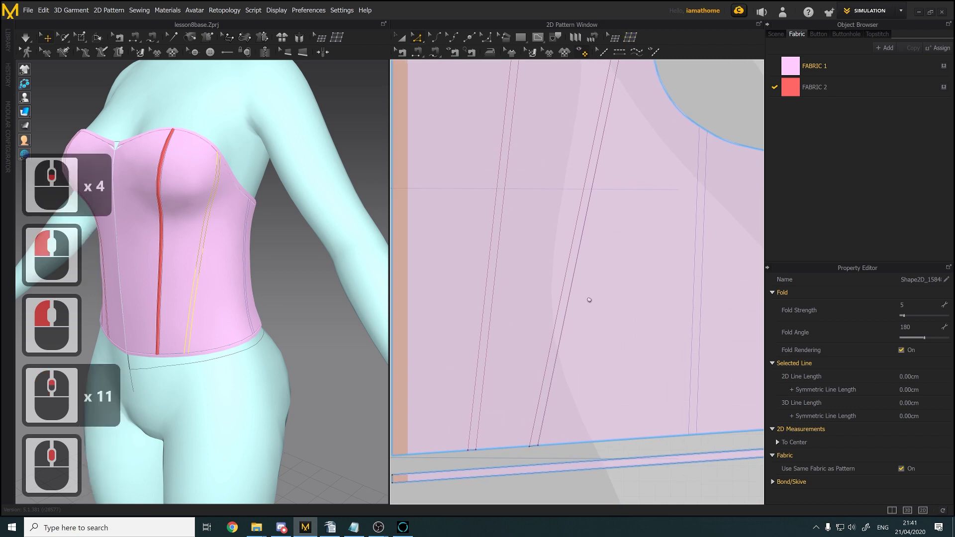
{"action": "scroll", "coordinate": [528, 338], "scroll_direction": "up", "scroll_amount": 9}
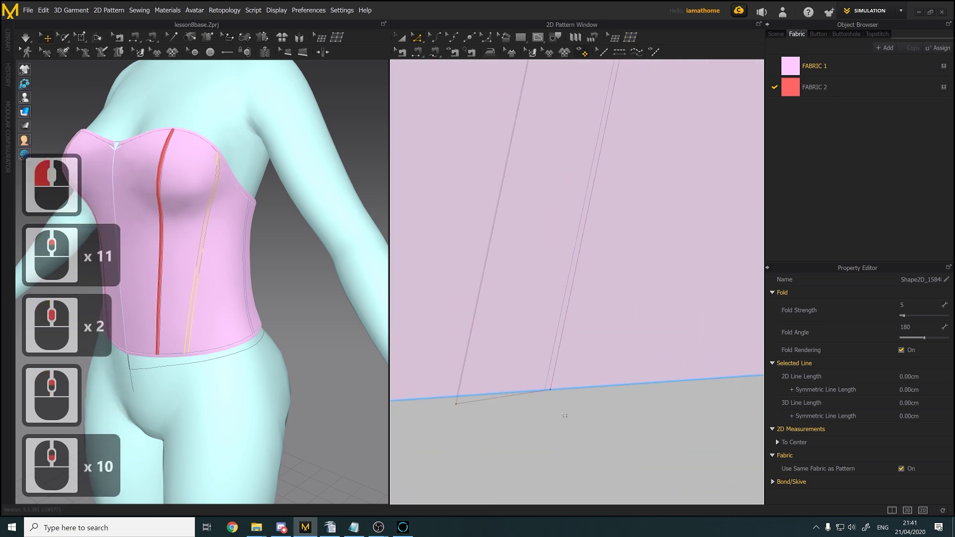
{"action": "left_click", "coordinate": [447, 425]}
{"action": "left_click_drag", "start_coordinate": [456, 404], "coordinate": [457, 396]}
{"action": "left_click", "coordinate": [508, 405]}
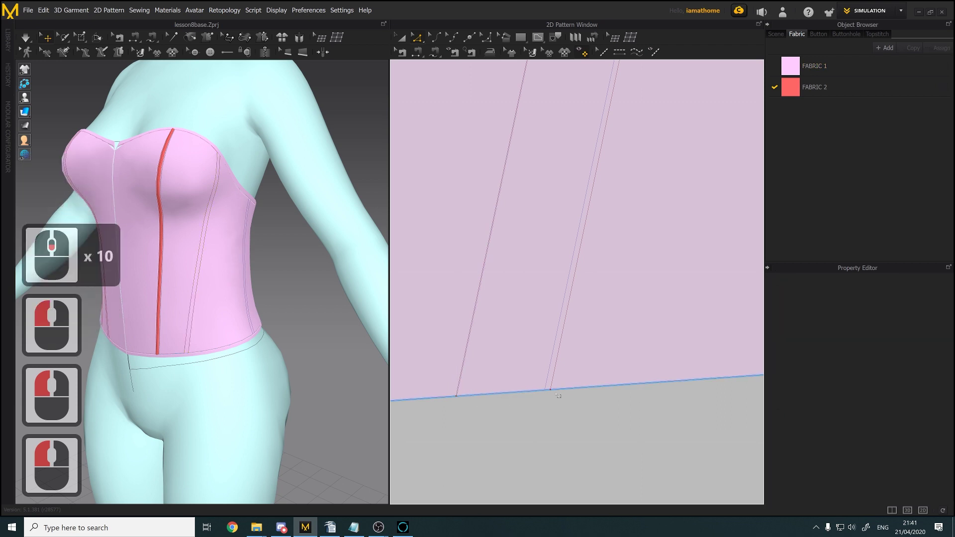
{"action": "left_click", "coordinate": [554, 392]}
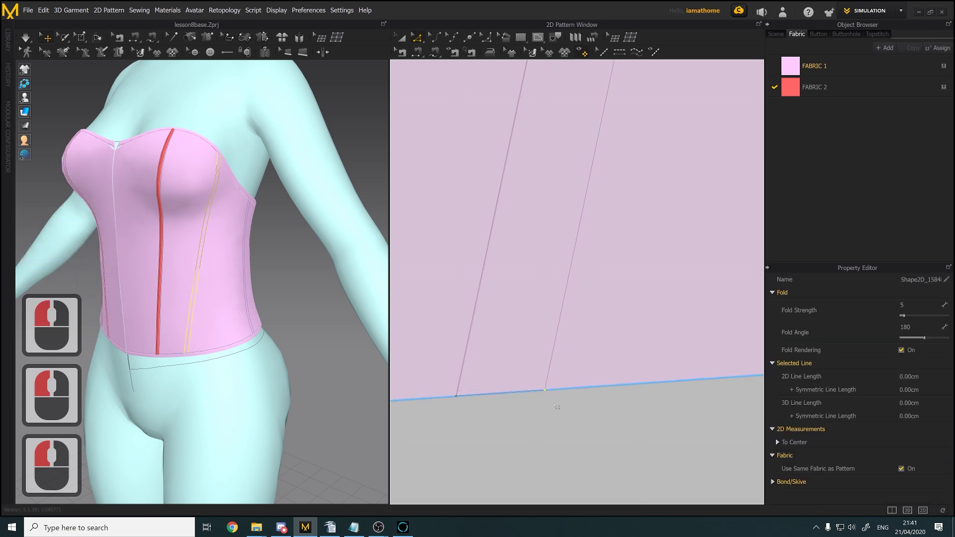
Clone the second channel polygon as a pattern and place the copy below the bodice, beside the first boning piece
{"action": "scroll", "coordinate": [469, 359], "scroll_direction": "down", "scroll_amount": 12}
{"action": "scroll", "coordinate": [547, 309], "scroll_direction": "down", "scroll_amount": 3}
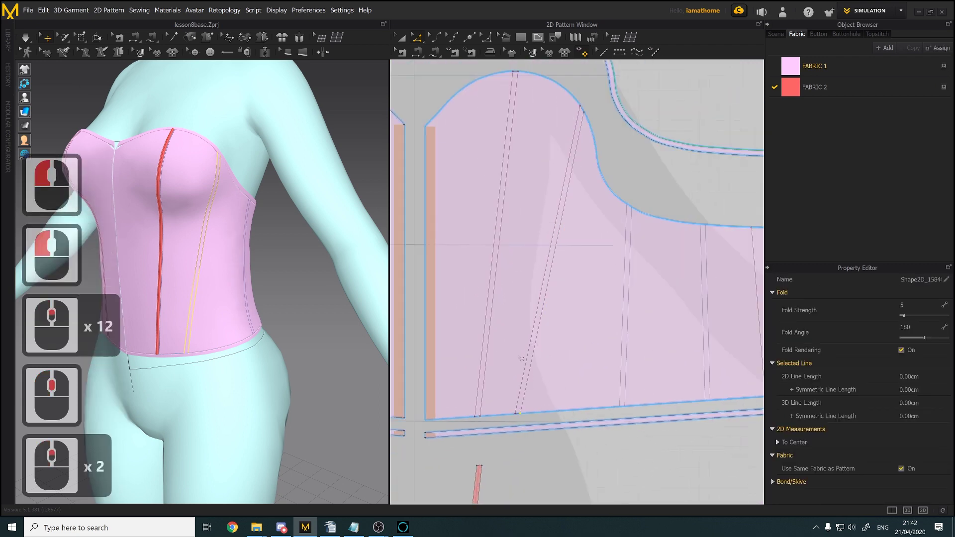
{"action": "scroll", "coordinate": [547, 308], "scroll_direction": "down", "scroll_amount": 2}
{"action": "left_click", "coordinate": [400, 37]}
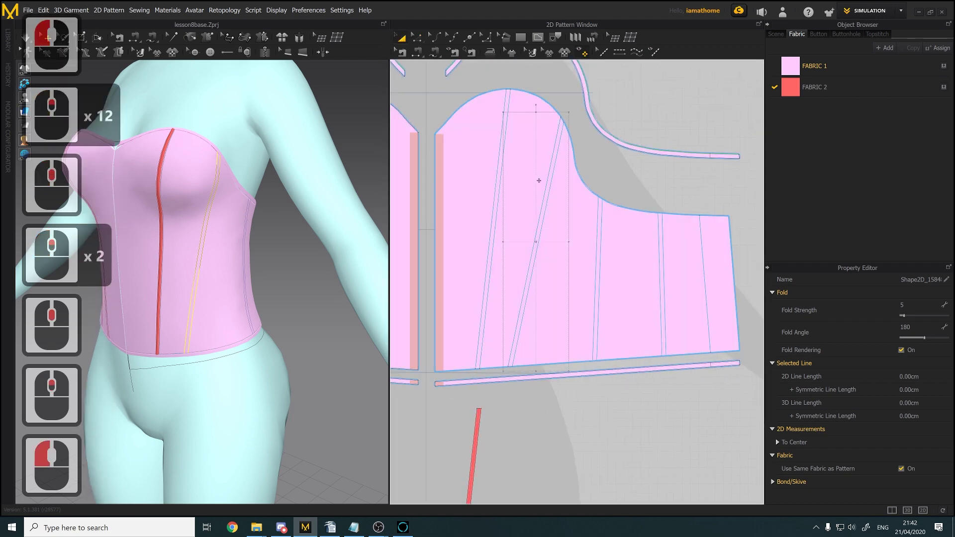
{"action": "left_click", "coordinate": [549, 186]}
{"action": "scroll", "coordinate": [567, 209], "scroll_direction": "down", "scroll_amount": 2}
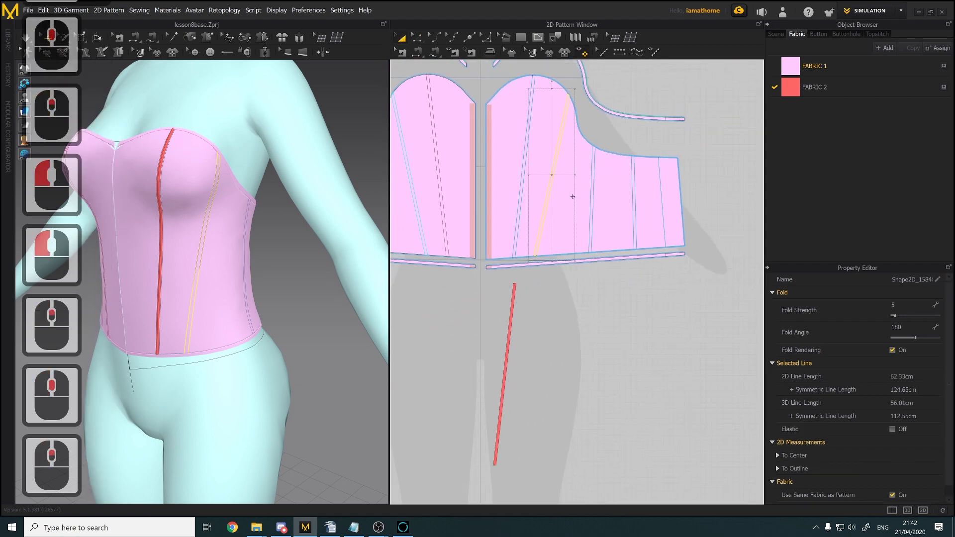
{"action": "right_click", "coordinate": [555, 187]}
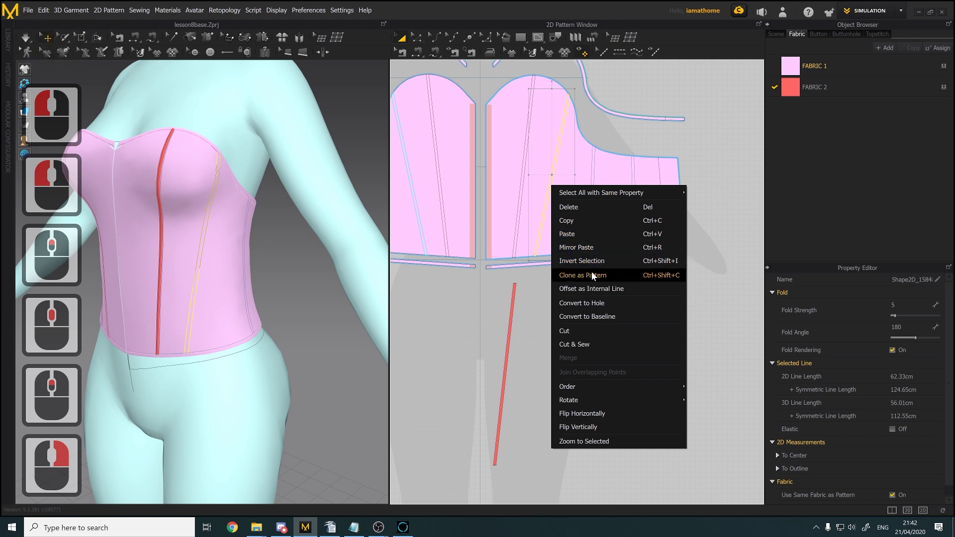
{"action": "left_click", "coordinate": [594, 300]}
{"action": "left_click", "coordinate": [535, 369]}
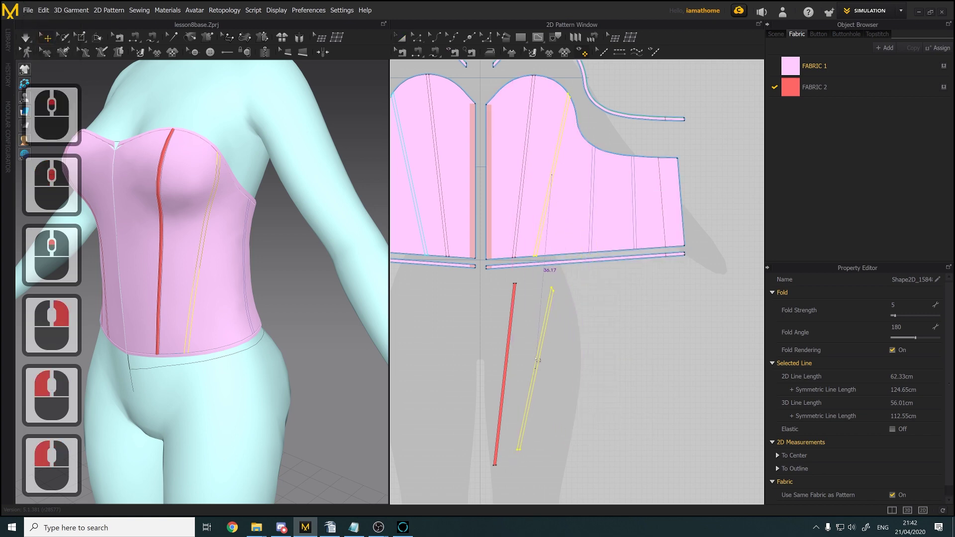
{"action": "scroll", "coordinate": [558, 211], "scroll_direction": "up", "scroll_amount": 2}
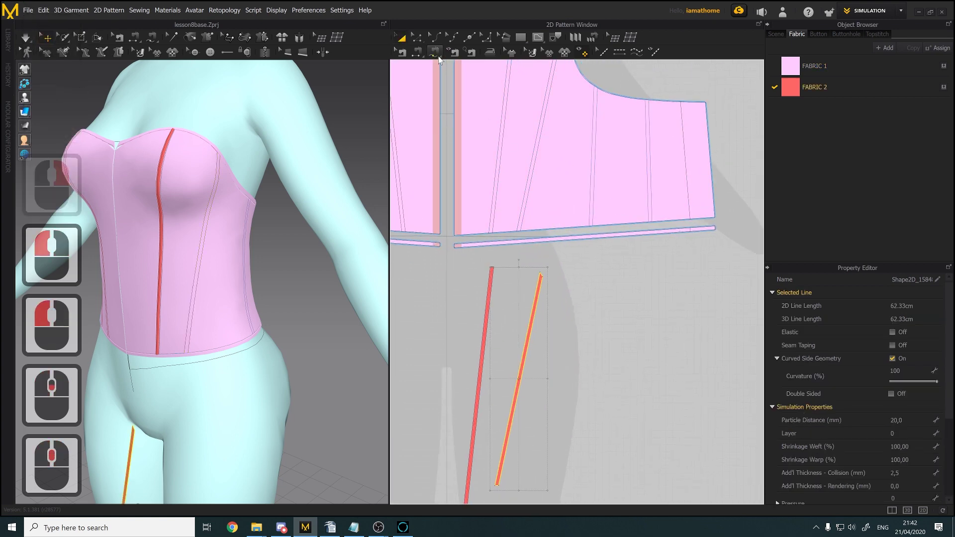
Try to free-sew the second channel to its cloned piece, starting with the channel's whole outline on the bodice
{"action": "left_click", "coordinate": [435, 52]}
{"action": "middle_click_drag", "start_coordinate": [566, 162], "coordinate": [586, 339]}
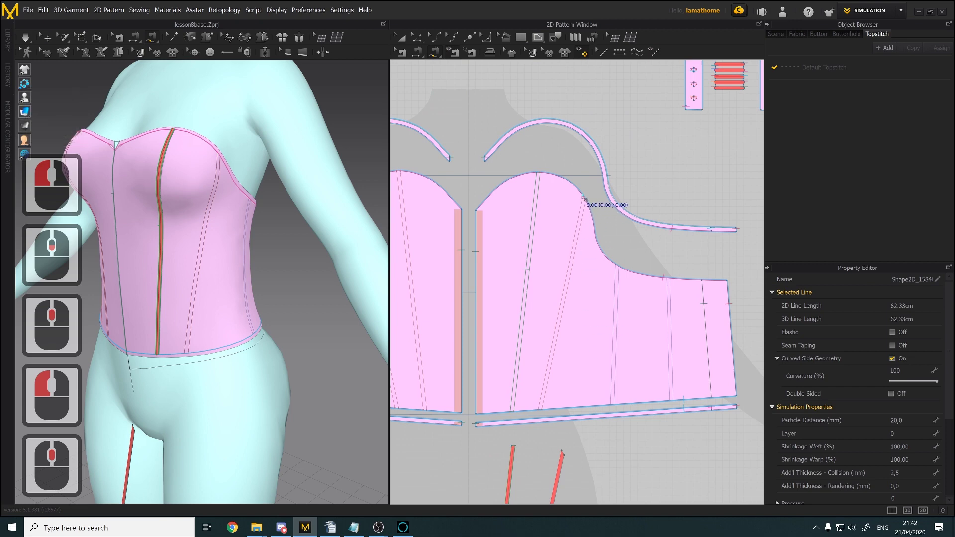
{"action": "left_click", "coordinate": [584, 198]}
{"action": "key", "text": "Delete"}
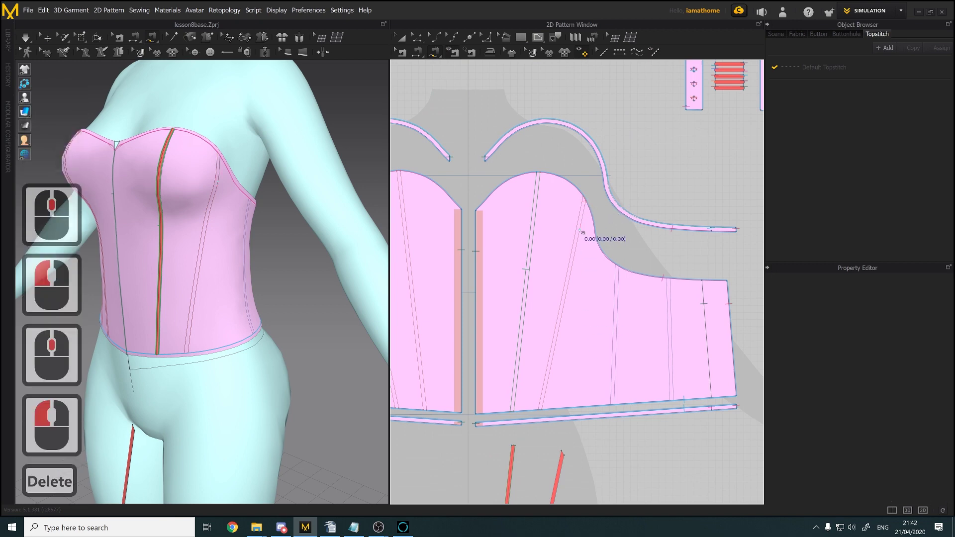
{"action": "left_click", "coordinate": [584, 198]}
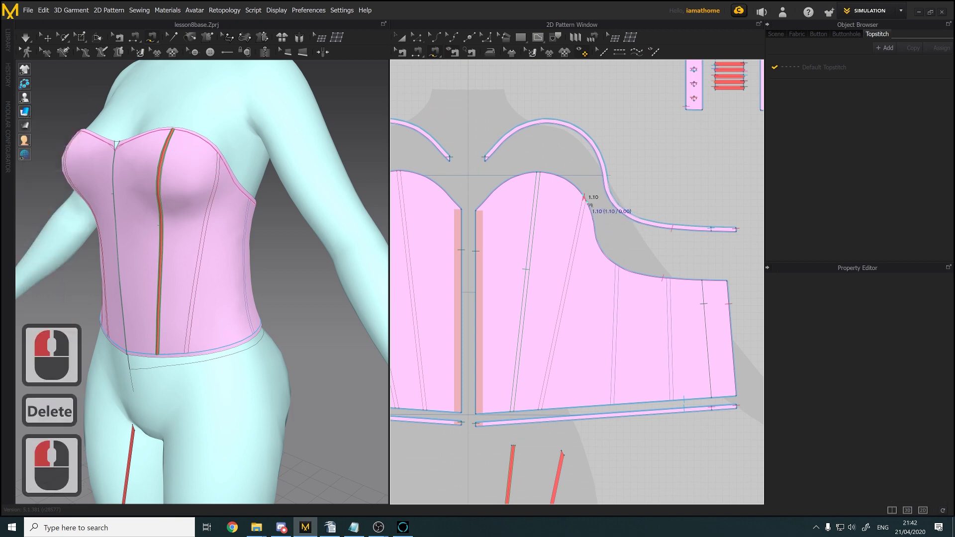
{"action": "key", "text": "Delete"}
{"action": "left_click", "coordinate": [582, 203]}
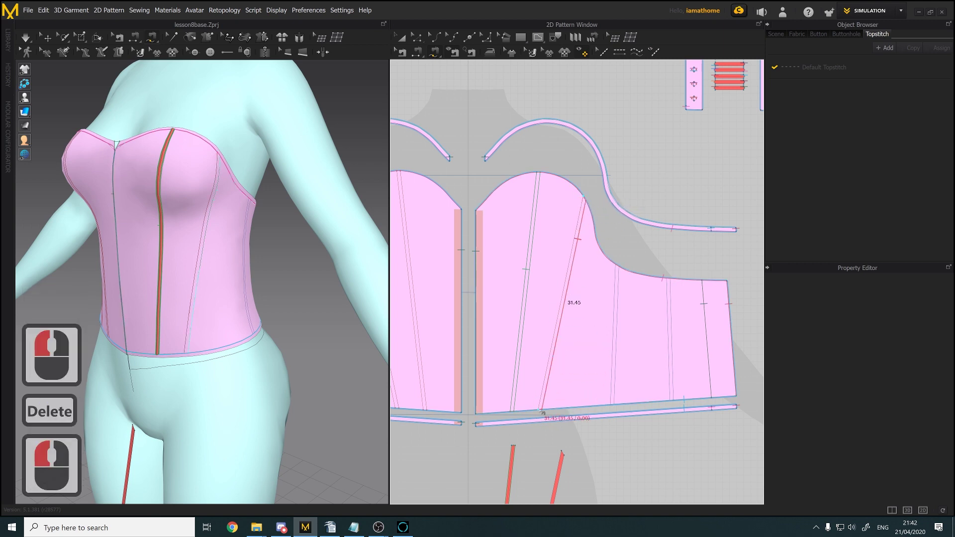
{"action": "key", "text": "Delete"}
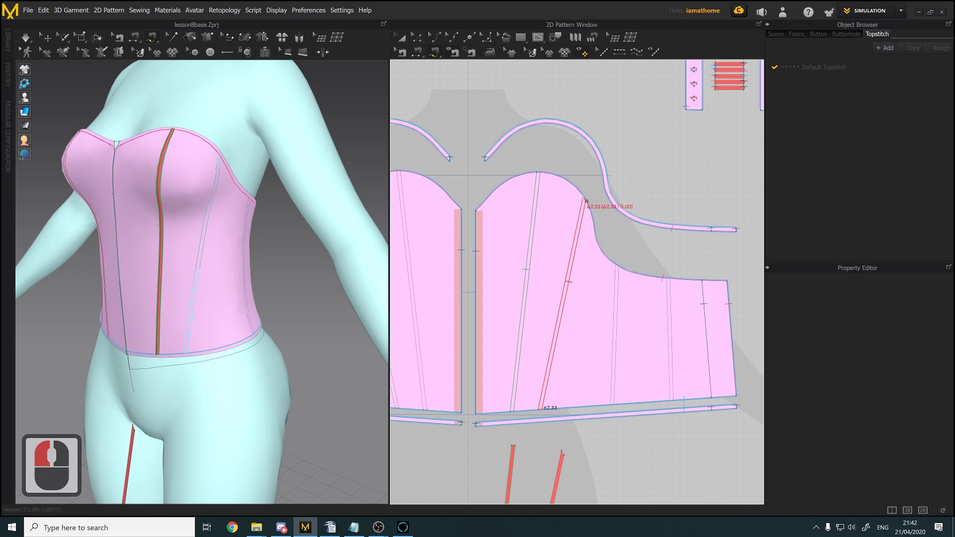
{"action": "left_click", "coordinate": [586, 199]}
{"action": "middle_click_drag", "start_coordinate": [601, 418], "coordinate": [605, 269]}
{"action": "scroll", "coordinate": [604, 270], "scroll_direction": "up", "scroll_amount": 2}
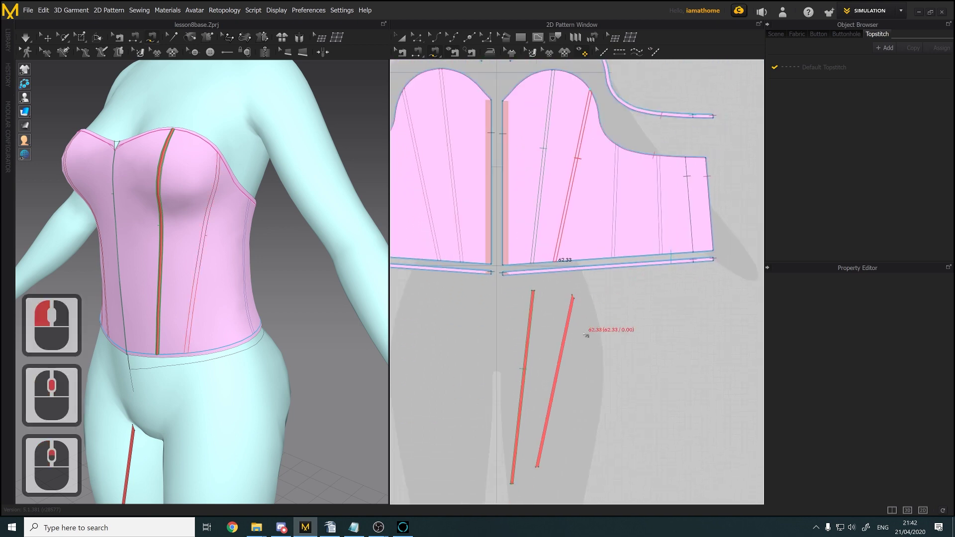
{"action": "middle_click_drag", "start_coordinate": [591, 338], "coordinate": [594, 325]}
{"action": "left_click", "coordinate": [575, 283]}
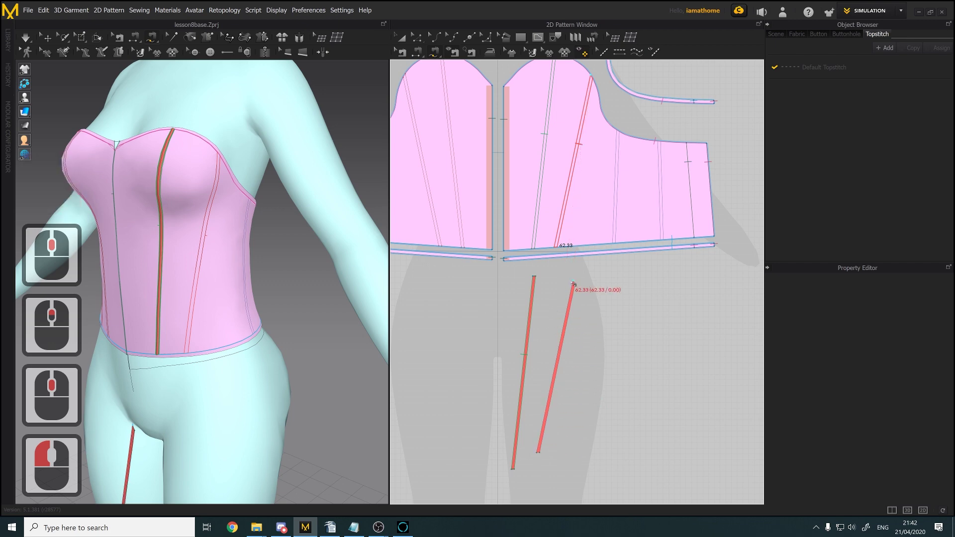
{"action": "left_click", "coordinate": [574, 284]}
Free-sew the cloned boning piece's full outline to the matching outline of the second channel on the bodice
{"action": "left_click", "coordinate": [487, 298]}
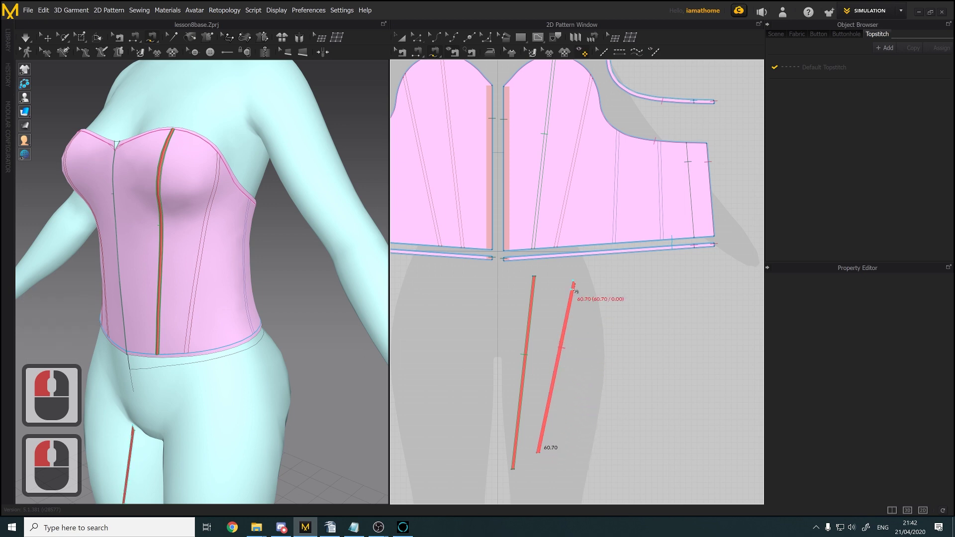
{"action": "left_click", "coordinate": [574, 283]}
{"action": "middle_click_drag", "start_coordinate": [617, 317], "coordinate": [623, 417]}
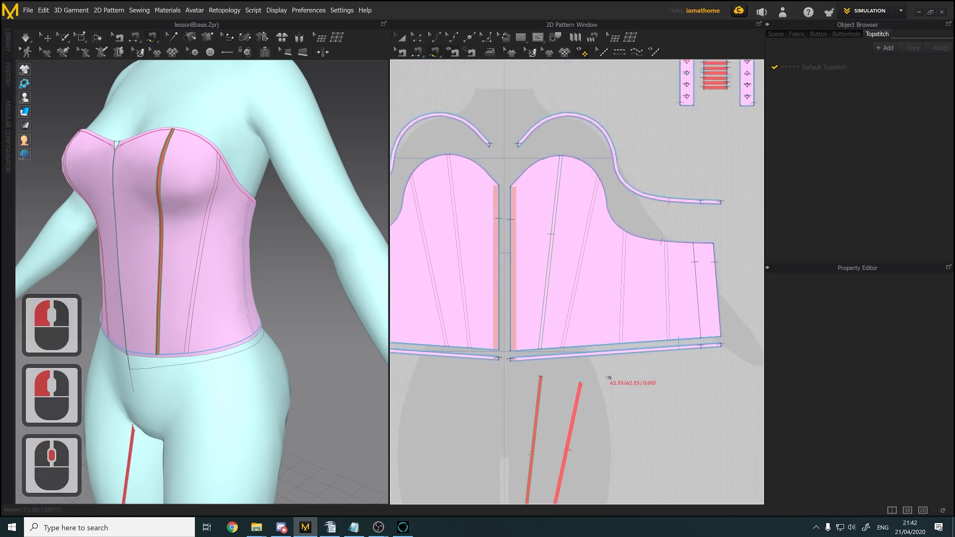
{"action": "left_click", "coordinate": [600, 179]}
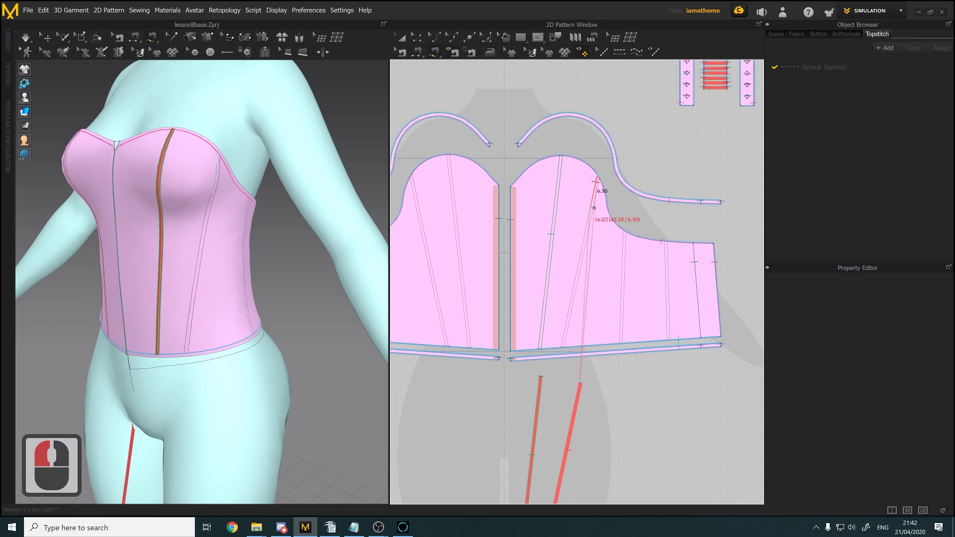
{"action": "left_click", "coordinate": [599, 176]}
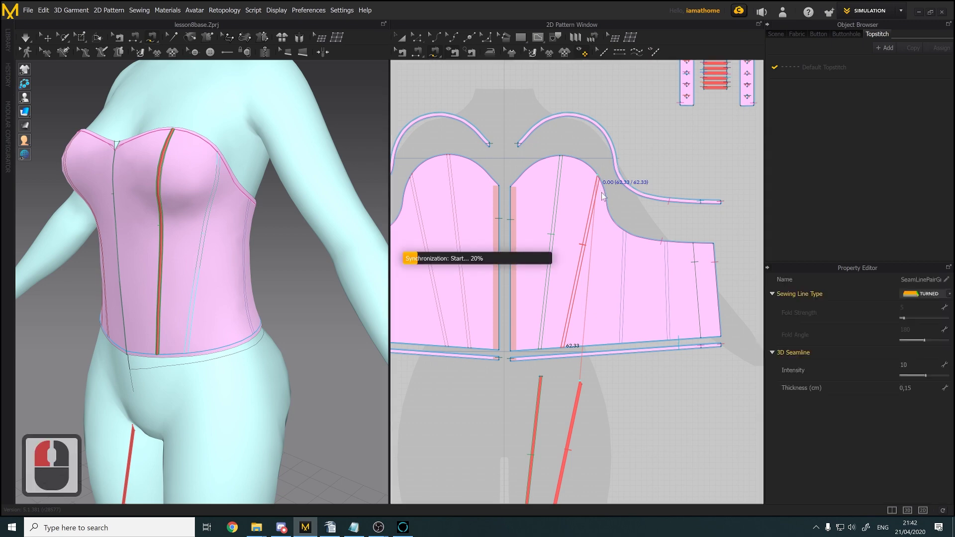
{"action": "middle_click", "coordinate": [444, 278]}
{"action": "middle_click", "coordinate": [444, 278]}
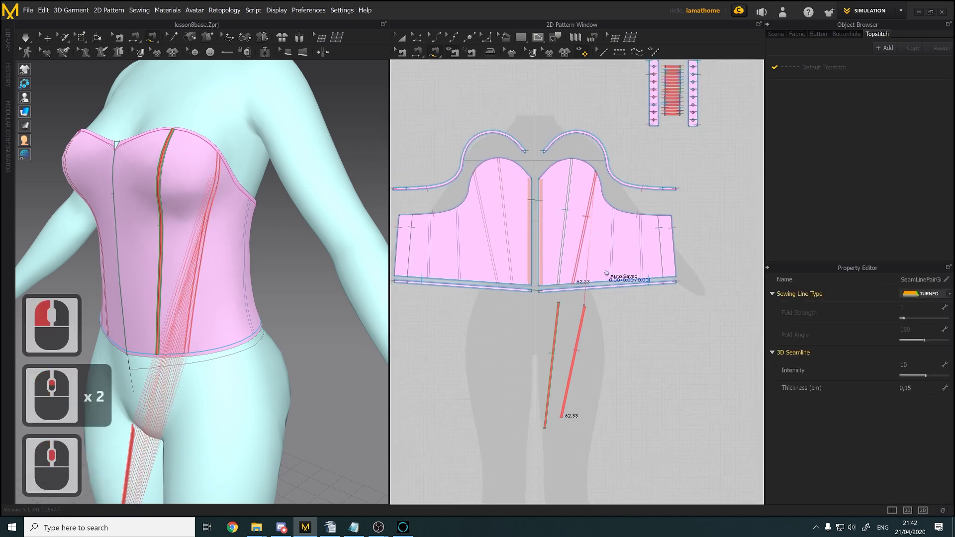
Superimpose the second boning piece over its channel on the corset in the 3D view
{"action": "left_click", "coordinate": [401, 37]}
{"action": "scroll", "coordinate": [233, 388], "scroll_direction": "up", "scroll_amount": 1}
{"action": "middle_click_drag", "start_coordinate": [230, 393], "coordinate": [288, 267]}
{"action": "scroll", "coordinate": [250, 301], "scroll_direction": "up", "scroll_amount": 1}
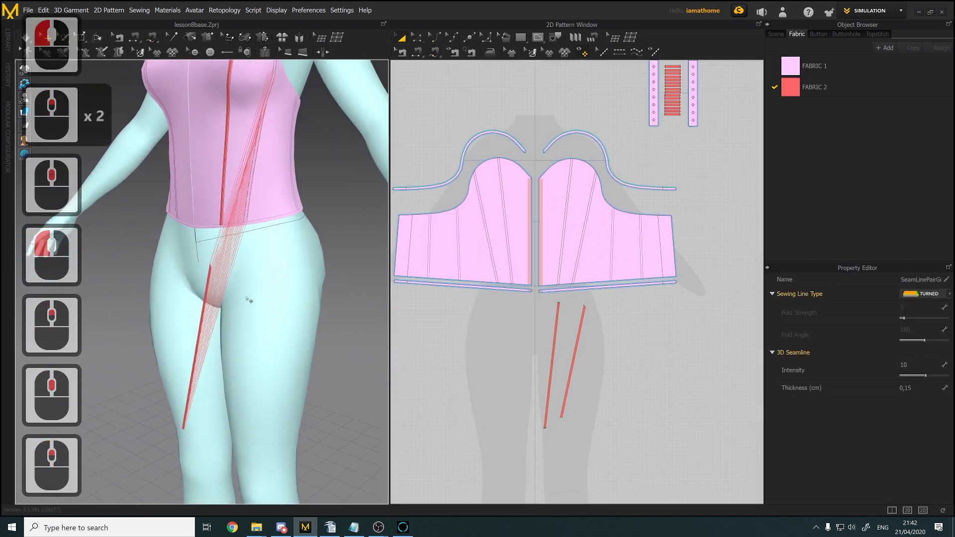
{"action": "right_click", "coordinate": [209, 279]}
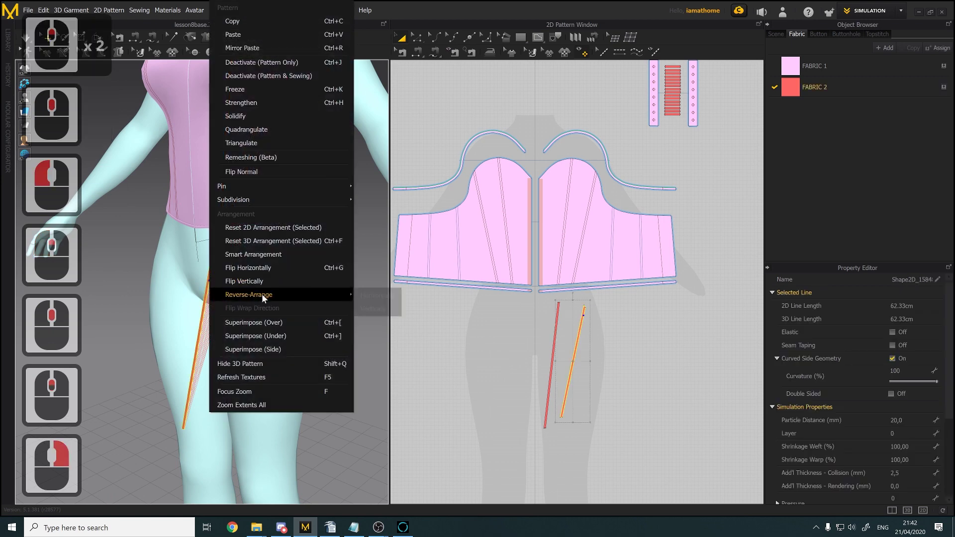
{"action": "left_click", "coordinate": [267, 322]}
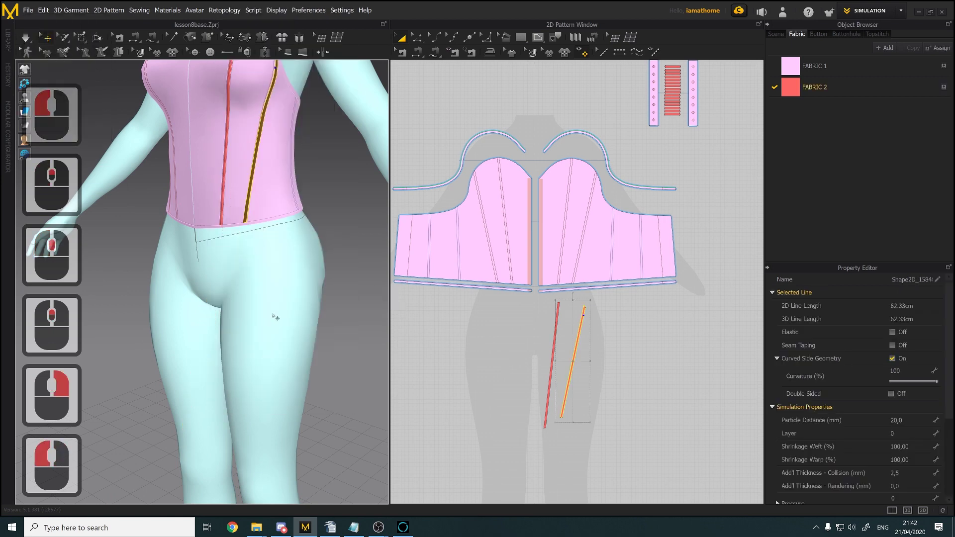
{"action": "middle_click", "coordinate": [278, 286]}
{"action": "middle_click", "coordinate": [277, 286]}
{"action": "middle_click_drag", "start_coordinate": [284, 254], "coordinate": [237, 305]}
{"action": "scroll", "coordinate": [237, 305], "scroll_direction": "up", "scroll_amount": 1}
{"action": "scroll", "coordinate": [236, 305], "scroll_direction": "down", "scroll_amount": 7}
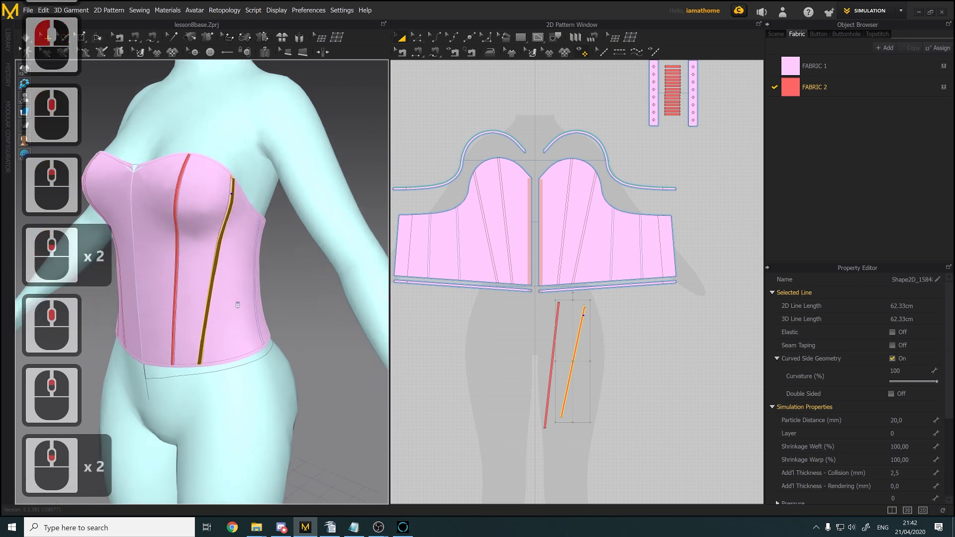
{"action": "mouse_move", "coordinate": [237, 305]}
{"action": "right_mouse_down"}
{"action": "mouse_move", "coordinate": [229, 302]}
{"action": "mouse_move", "coordinate": [248, 294]}
{"action": "right_mouse_up"}
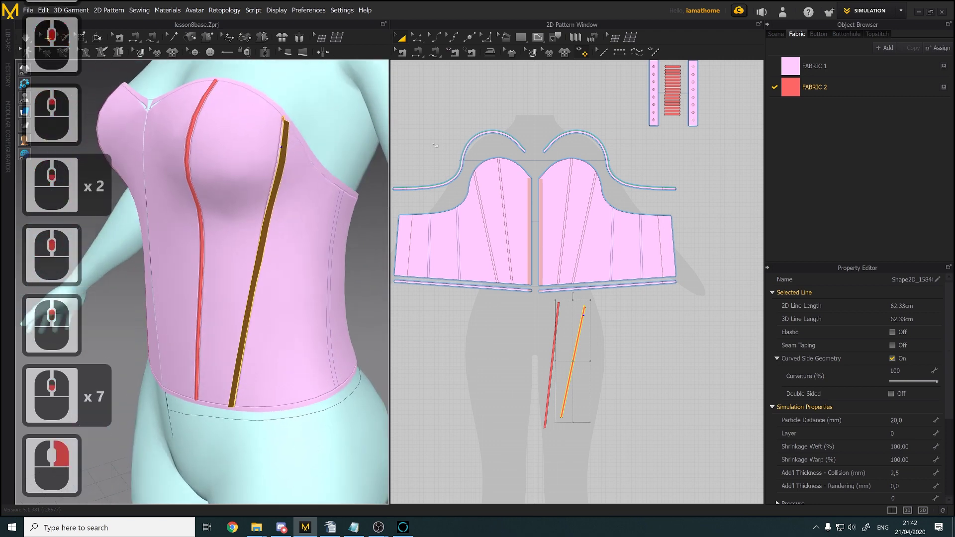
Reverse the sewing between the second boning piece and its channel outline on the bodice
{"action": "left_click", "coordinate": [403, 53]}
{"action": "scroll", "coordinate": [608, 281], "scroll_direction": "down", "scroll_amount": 2}
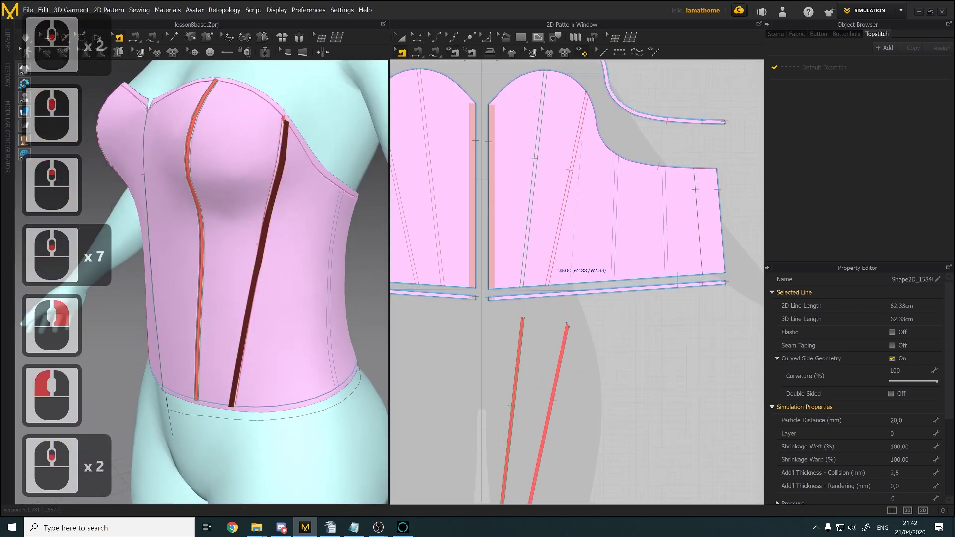
{"action": "left_click", "coordinate": [560, 365]}
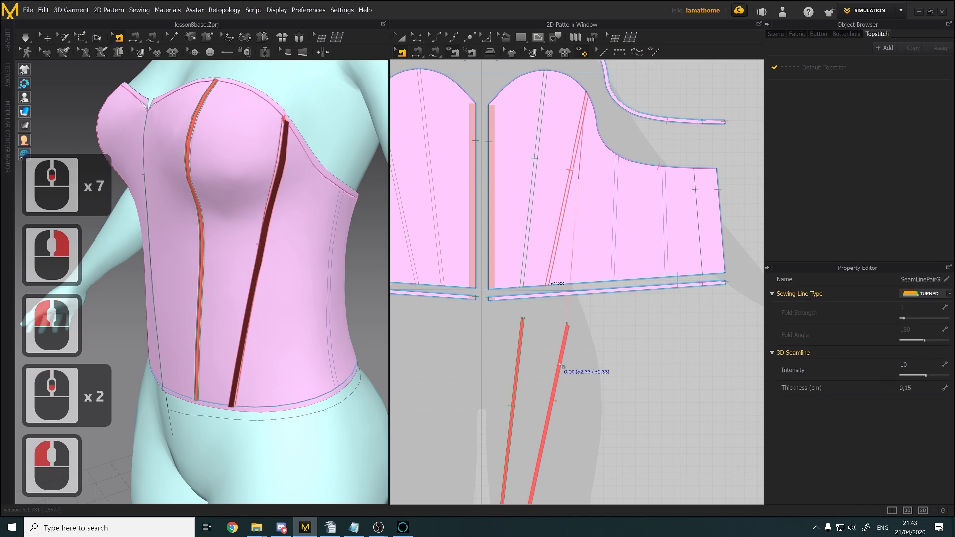
{"action": "left_click", "coordinate": [401, 55]}
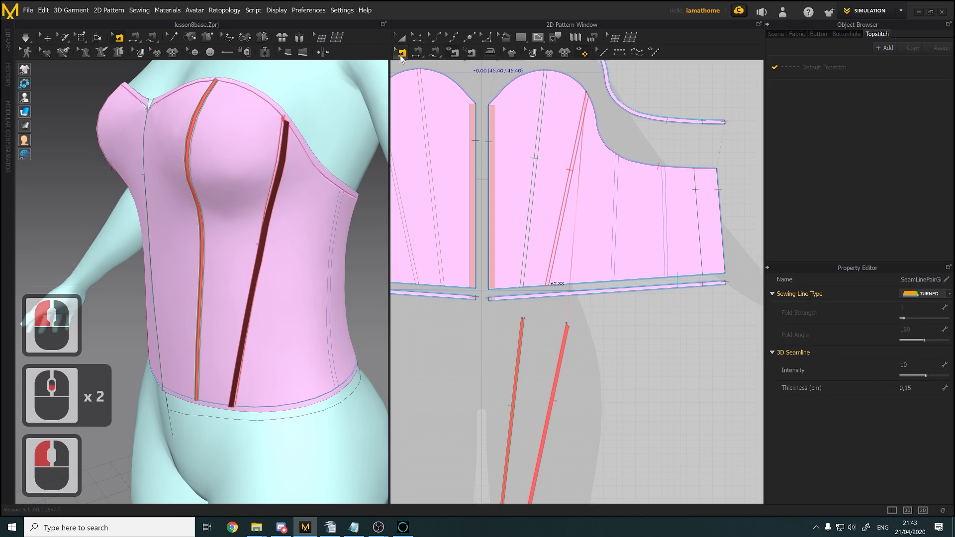
{"action": "right_click", "coordinate": [571, 333]}
{"action": "left_click", "coordinate": [605, 356]}
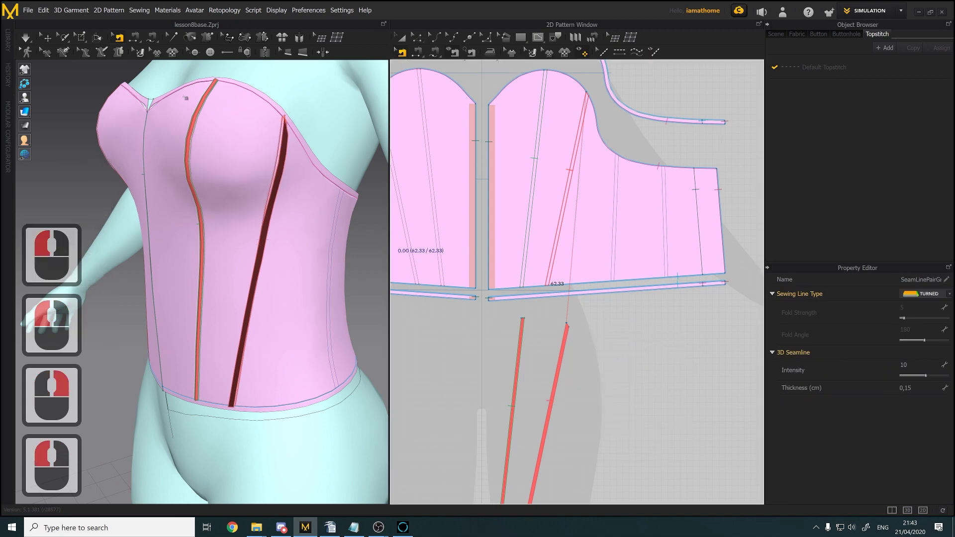
Superimpose the second boning piece over the bodice again with the reversed sewing
{"action": "left_click", "coordinate": [44, 41]}
{"action": "left_click", "coordinate": [285, 171]}
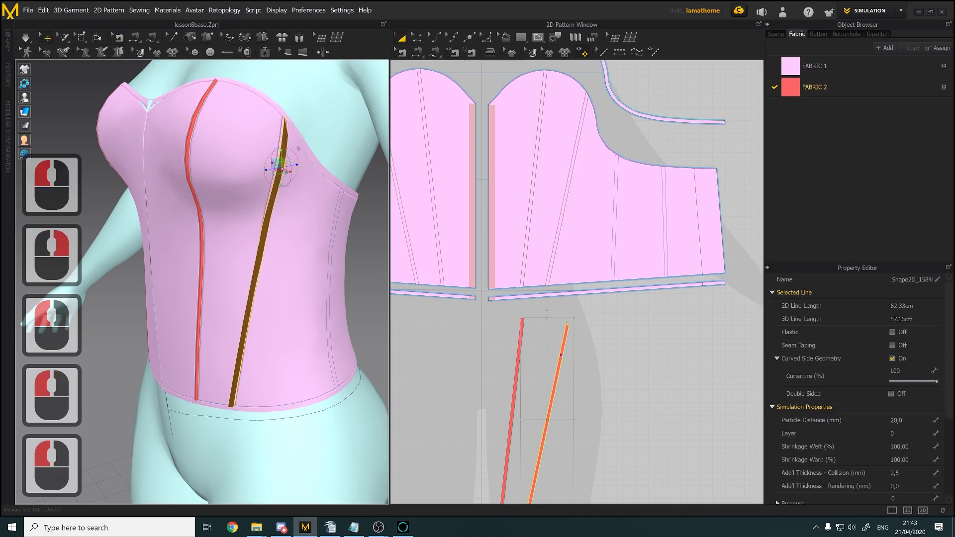
{"action": "right_click", "coordinate": [278, 163]}
{"action": "left_click", "coordinate": [326, 321]}
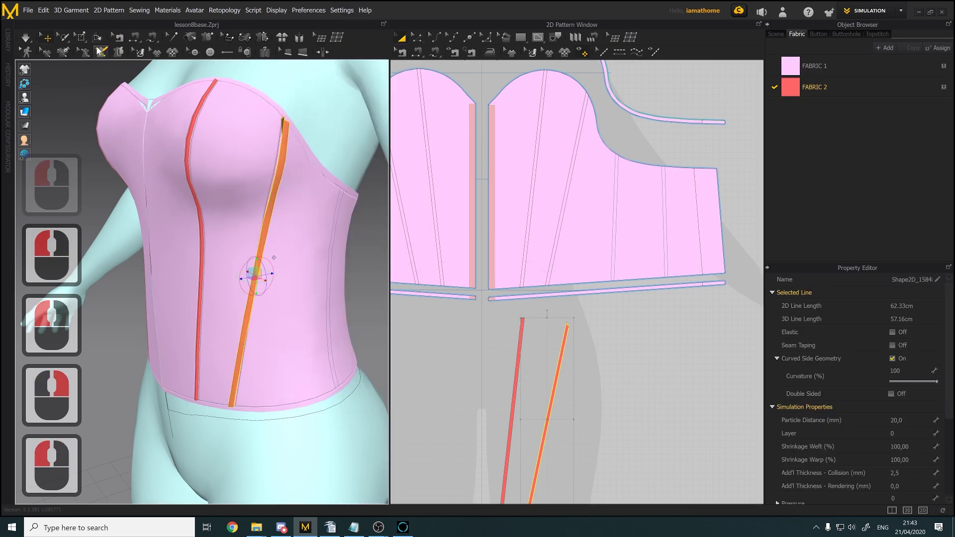
Simulate the garment briefly and pull the second boning piece's upper end into place at the bodice's top edge
{"action": "left_click", "coordinate": [26, 39]}
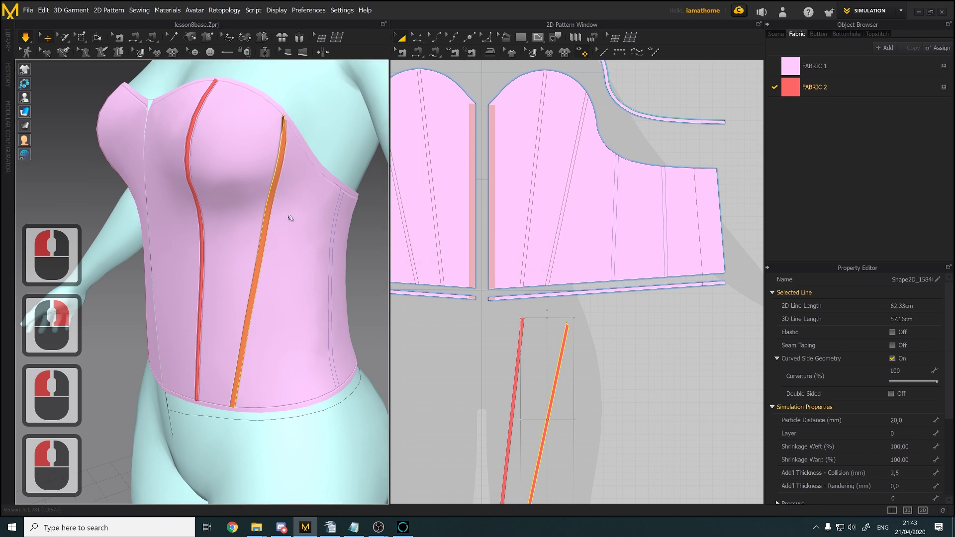
{"action": "left_click_drag", "start_coordinate": [286, 121], "coordinate": [303, 124]}
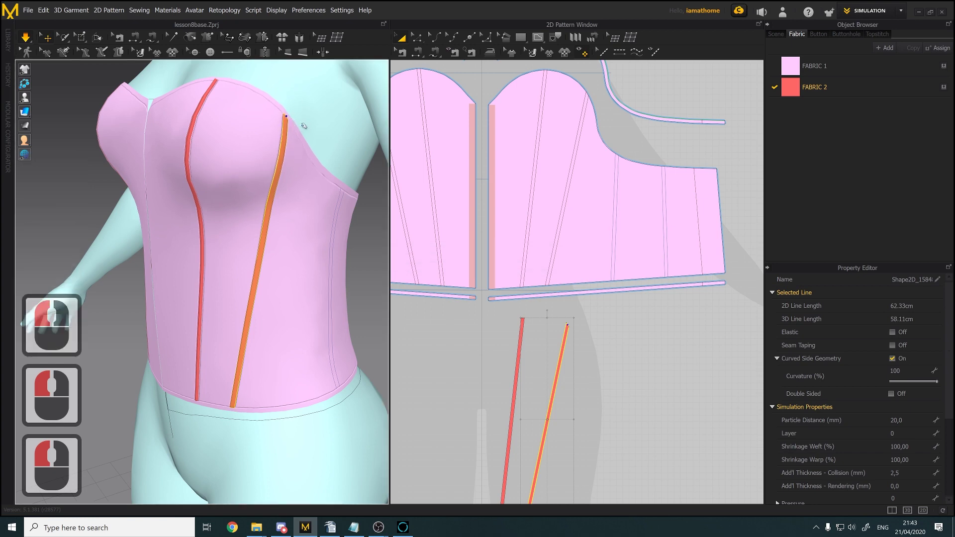
{"action": "right_click_drag", "start_coordinate": [279, 168], "coordinate": [261, 139]}
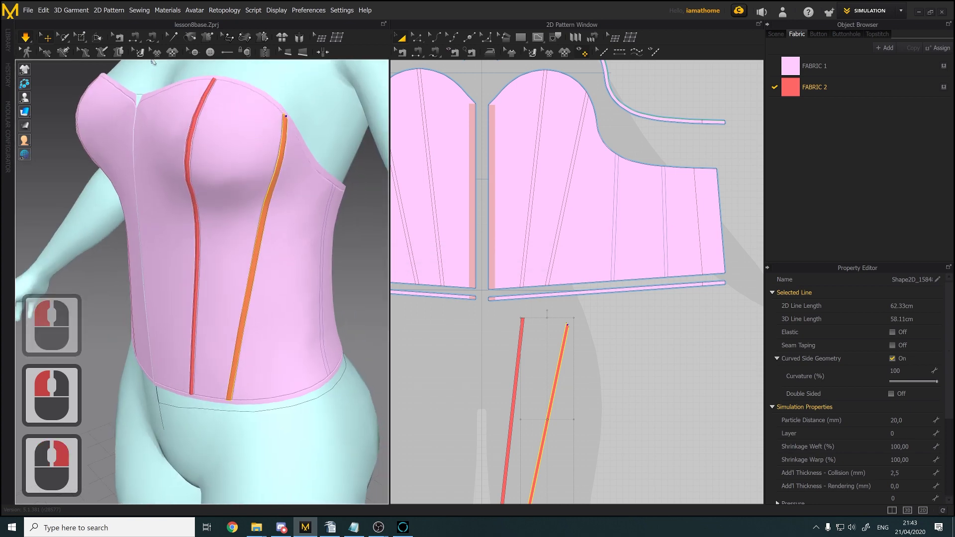
{"action": "left_click", "coordinate": [27, 37]}
Add a center line to the second boning piece by offsetting its two long edges as an internal line along curve
{"action": "middle_click_drag", "start_coordinate": [479, 248], "coordinate": [473, 153]}
{"action": "left_click", "coordinate": [421, 40]}
{"action": "left_click", "coordinate": [566, 253]}
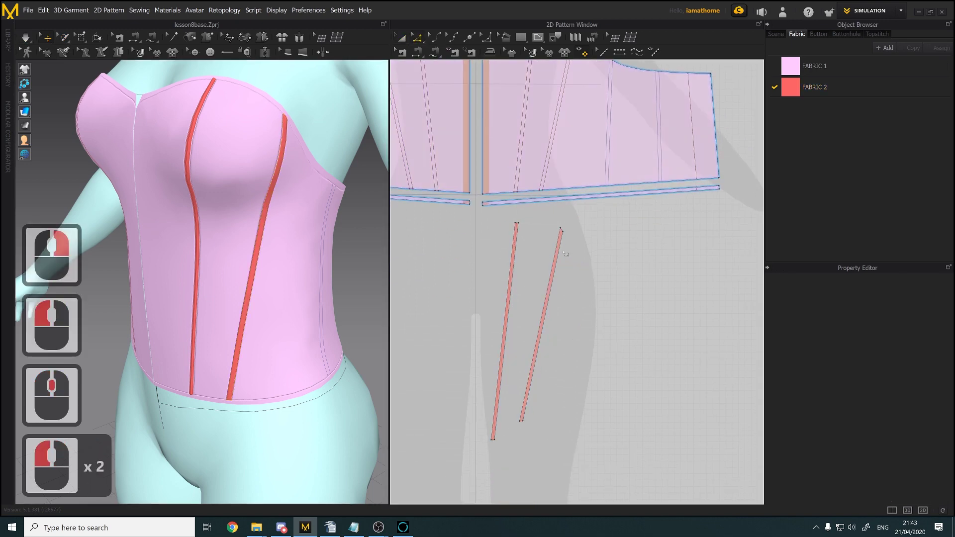
{"action": "left_click", "coordinate": [565, 252]}
{"action": "scroll", "coordinate": [567, 252], "scroll_direction": "up", "scroll_amount": 2}
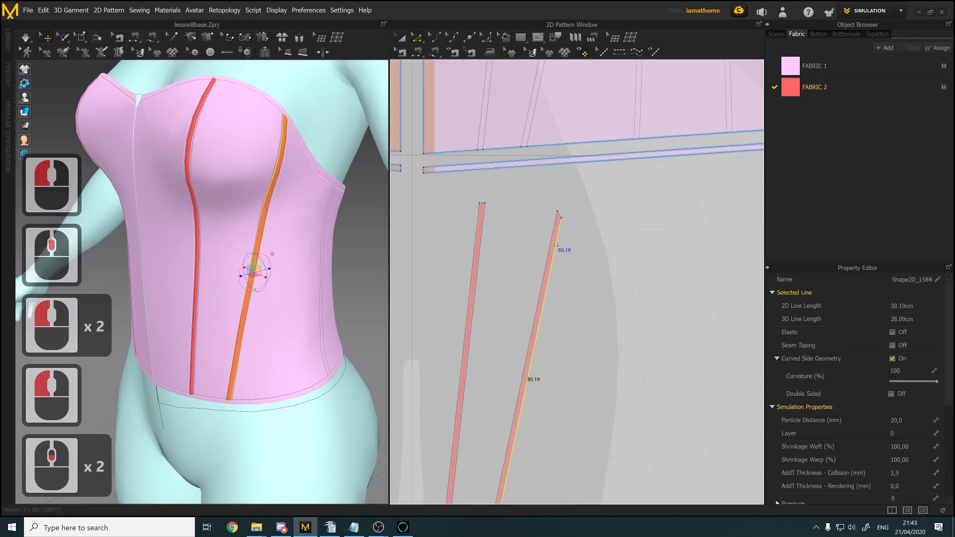
{"action": "left_click", "coordinate": [550, 244], "text": "shift"}
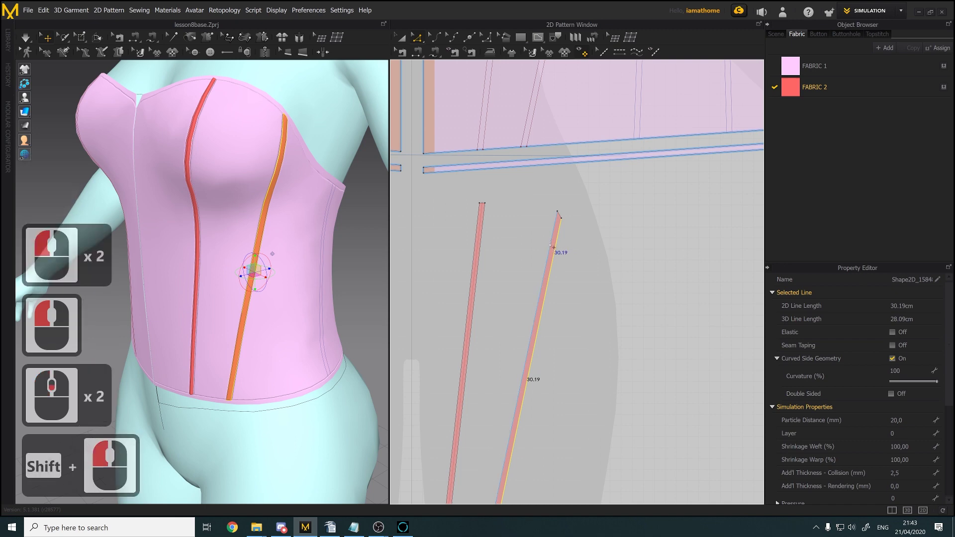
{"action": "left_click", "coordinate": [551, 244], "text": "shift"}
{"action": "right_click", "coordinate": [550, 245]}
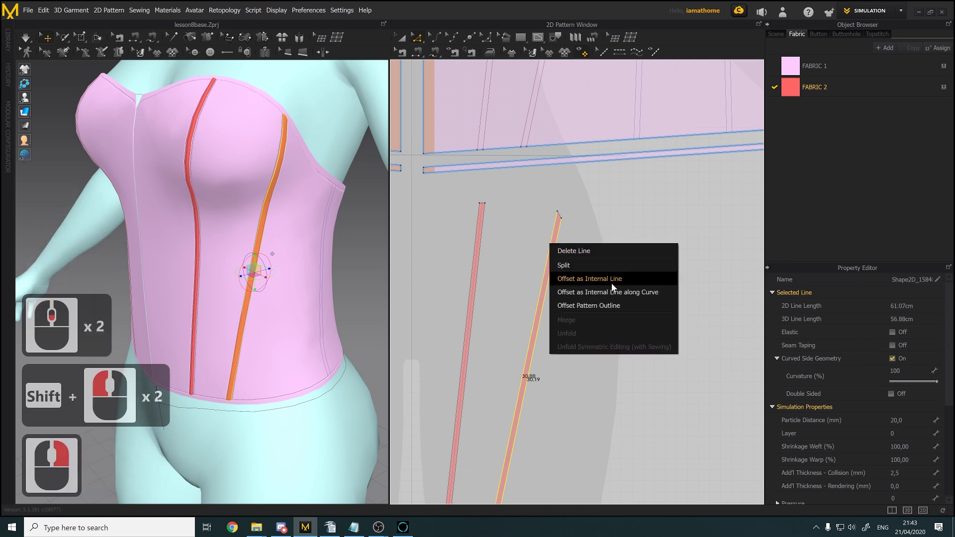
{"action": "left_click", "coordinate": [633, 294]}
{"action": "left_click", "coordinate": [546, 368]}
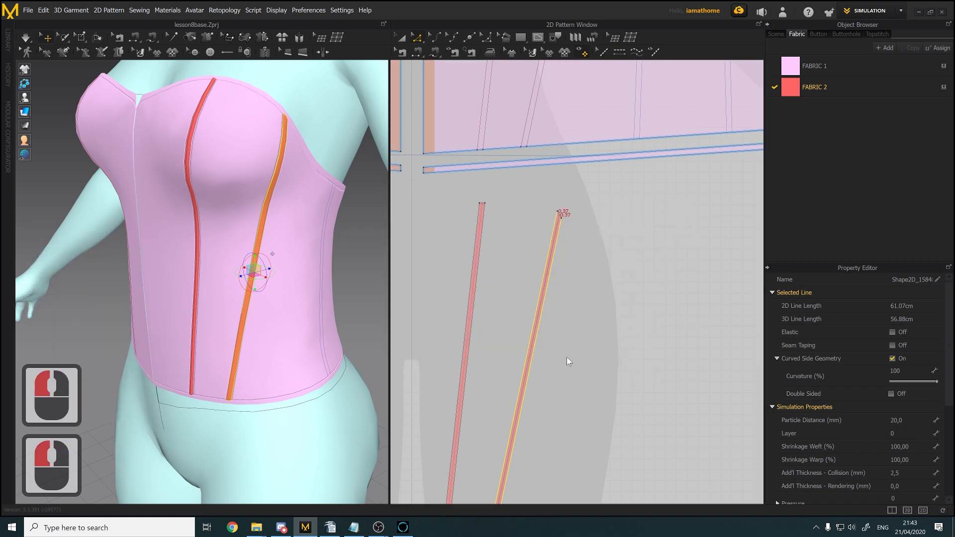
Set the fold angle of the second boning piece's center line to 100
{"action": "scroll", "coordinate": [575, 324], "scroll_direction": "down", "scroll_amount": 2}
{"action": "left_click", "coordinate": [925, 327]}
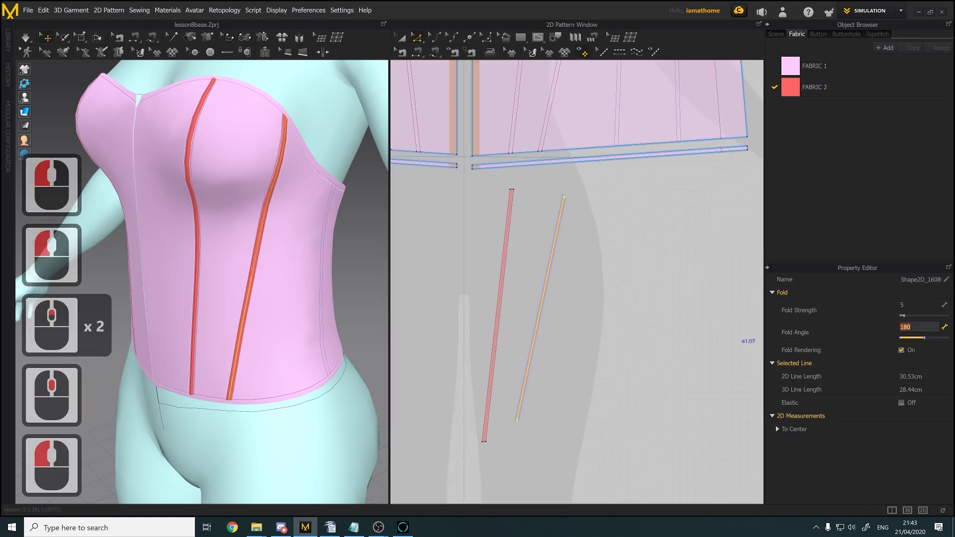
{"action": "type", "text": "9"}
{"action": "key", "text": "BackSpace"}
{"action": "type", "text": "1"}
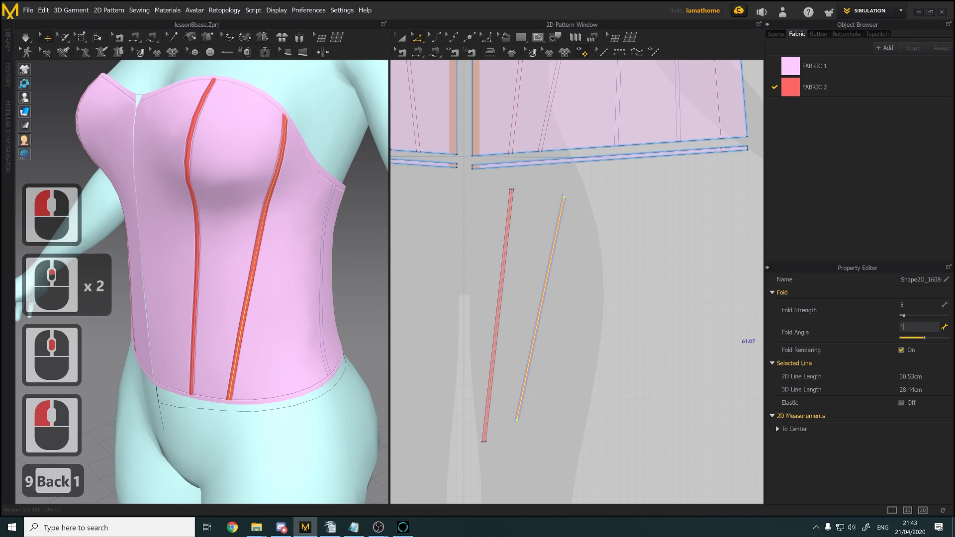
{"action": "key", "text": "Return"}
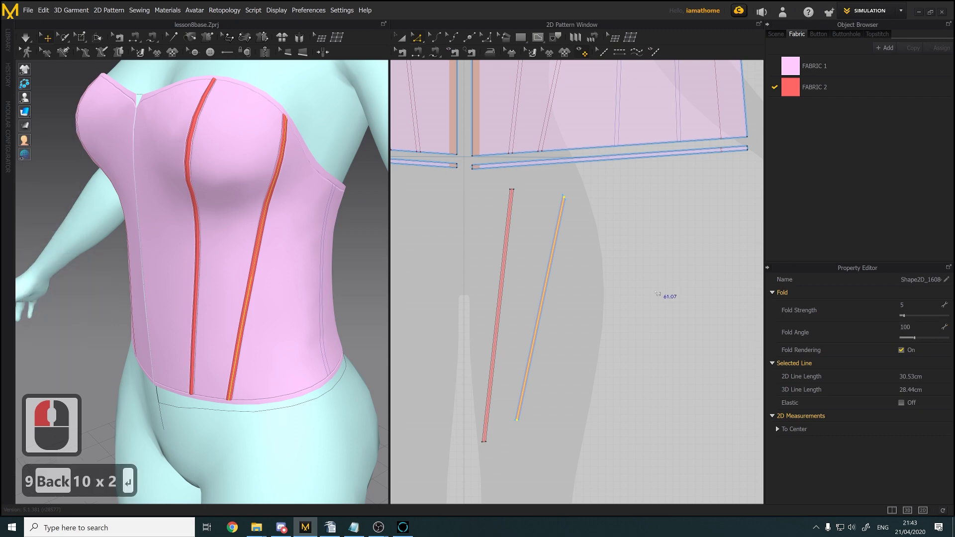
Simulate the garment briefly to settle the folded second boning piece, and clear the line selection
{"action": "scroll", "coordinate": [570, 295], "scroll_direction": "up", "scroll_amount": 2}
{"action": "scroll", "coordinate": [570, 295], "scroll_direction": "down", "scroll_amount": 2}
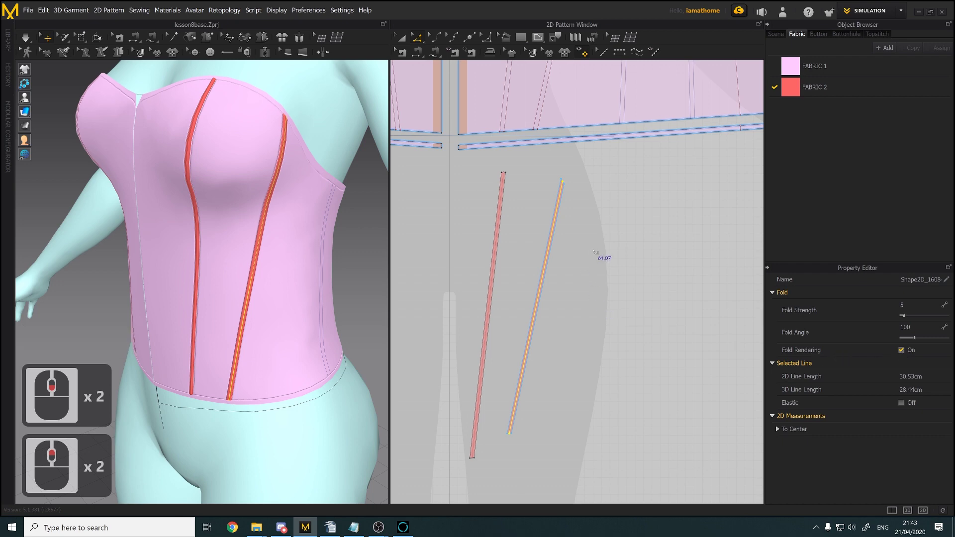
{"action": "right_click_drag", "start_coordinate": [283, 236], "coordinate": [302, 232]}
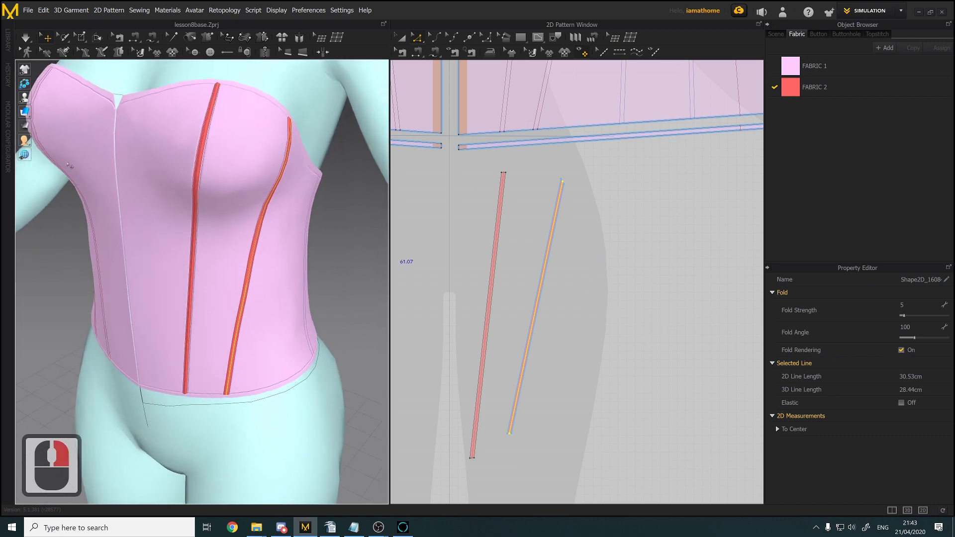
{"action": "left_click", "coordinate": [26, 38]}
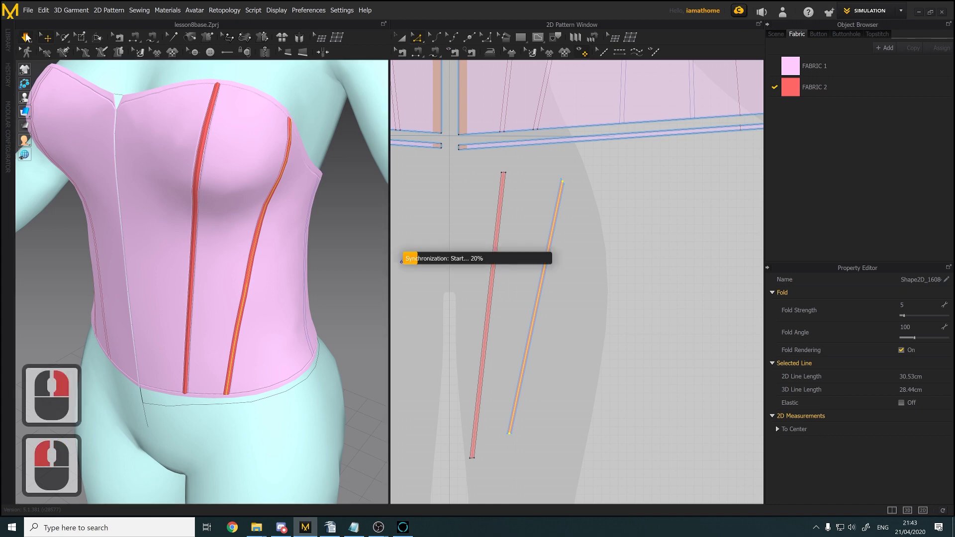
{"action": "left_click", "coordinate": [27, 37]}
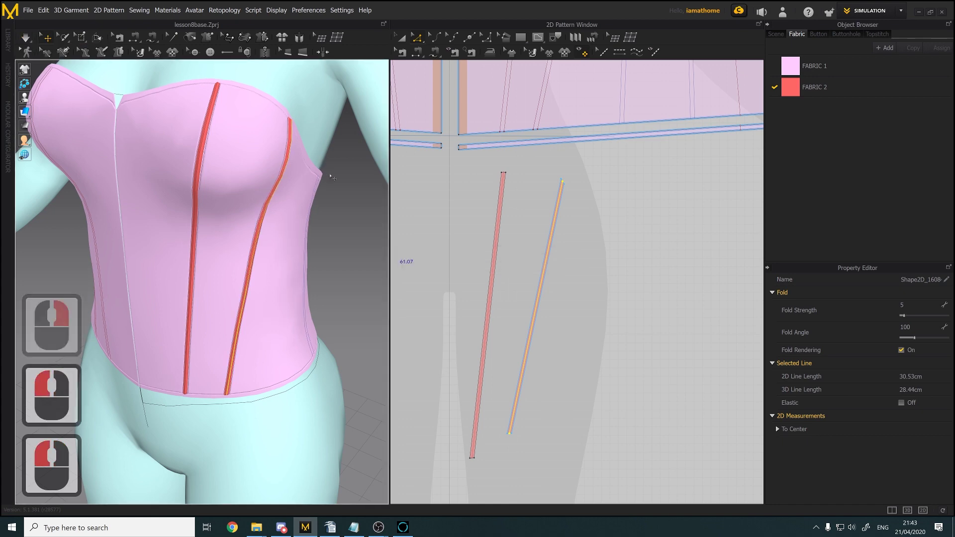
{"action": "scroll", "coordinate": [335, 174], "scroll_direction": "down", "scroll_amount": 1}
{"action": "scroll", "coordinate": [335, 174], "scroll_direction": "down", "scroll_amount": 1}
{"action": "right_click_drag", "start_coordinate": [315, 170], "coordinate": [322, 177]}
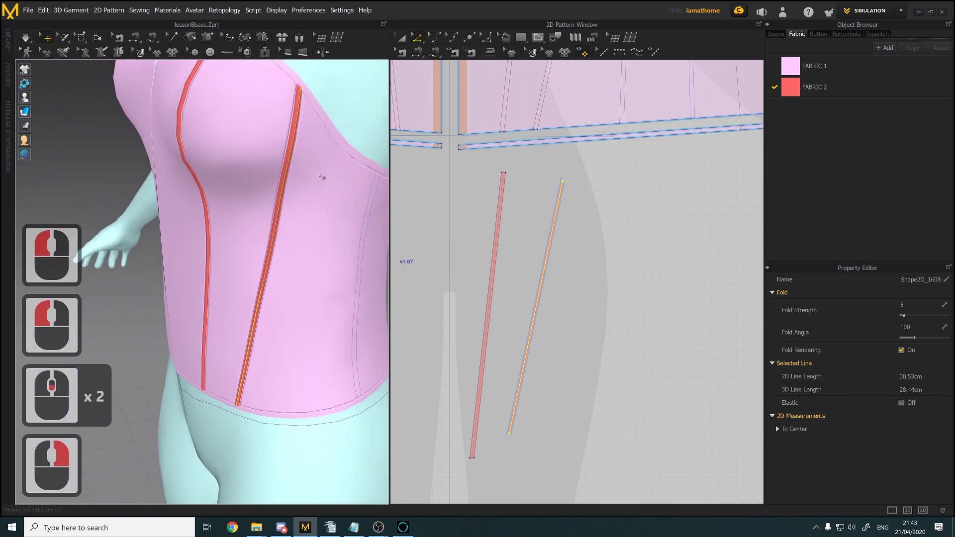
{"action": "middle_click_drag", "start_coordinate": [322, 177], "coordinate": [288, 170]}
{"action": "scroll", "coordinate": [535, 201], "scroll_direction": "down", "scroll_amount": 3}
{"action": "left_click", "coordinate": [402, 39]}
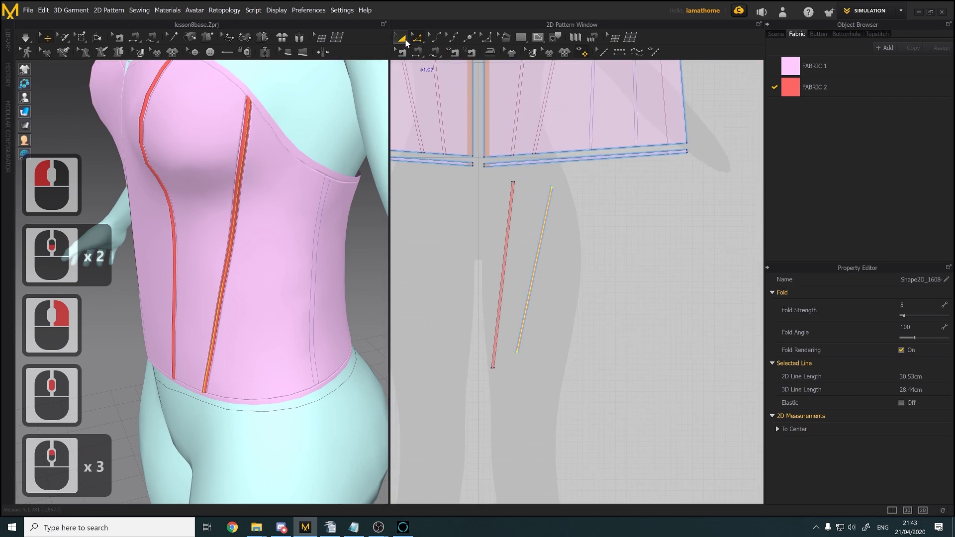
{"action": "left_click", "coordinate": [565, 193]}
Start an internal polygon on the bodice's third boning channel by placing its two upper corners on the bodice's top edge
{"action": "scroll", "coordinate": [560, 193], "scroll_direction": "down", "scroll_amount": 2}
{"action": "scroll", "coordinate": [557, 193], "scroll_direction": "down", "scroll_amount": 9}
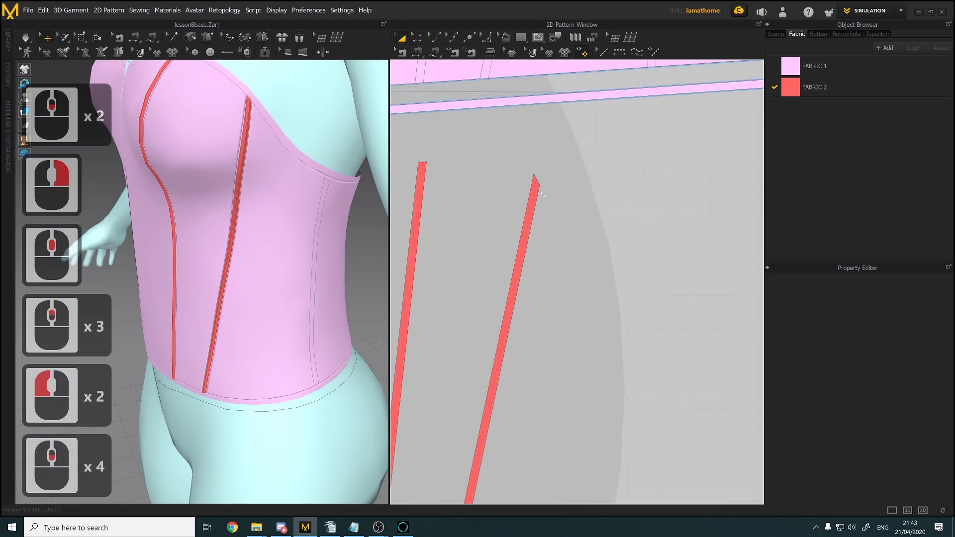
{"action": "scroll", "coordinate": [576, 249], "scroll_direction": "up", "scroll_amount": 4}
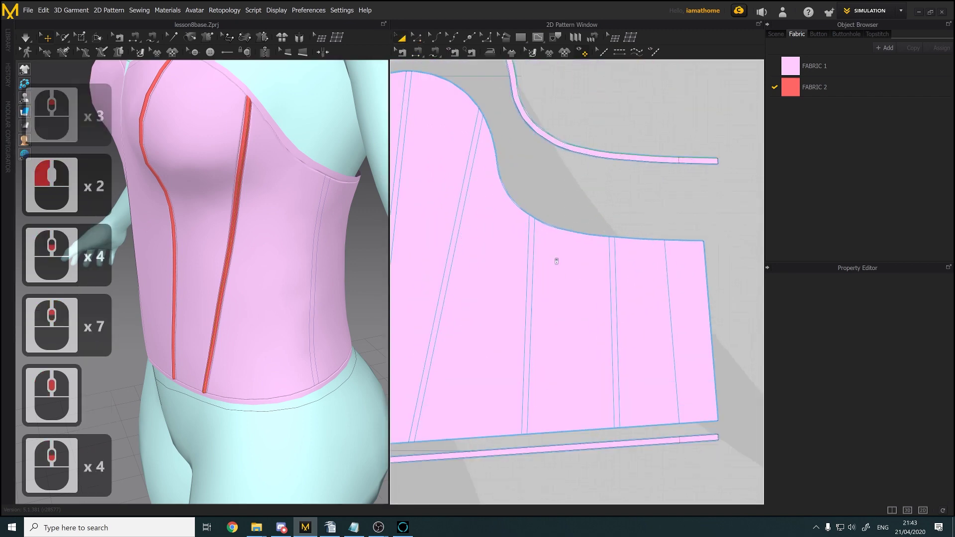
{"action": "left_click", "coordinate": [537, 38]}
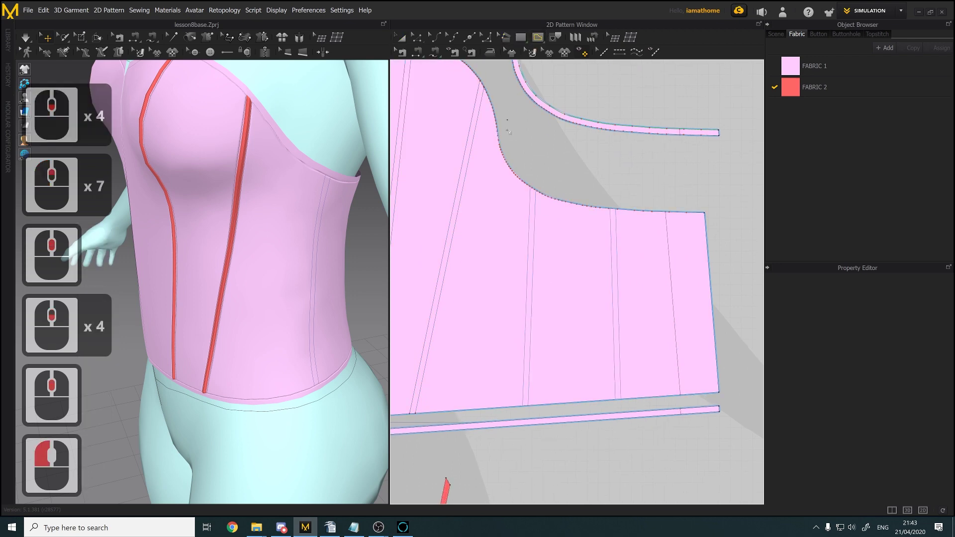
{"action": "scroll", "coordinate": [528, 232], "scroll_direction": "up", "scroll_amount": 10}
{"action": "scroll", "coordinate": [533, 222], "scroll_direction": "down", "scroll_amount": 3}
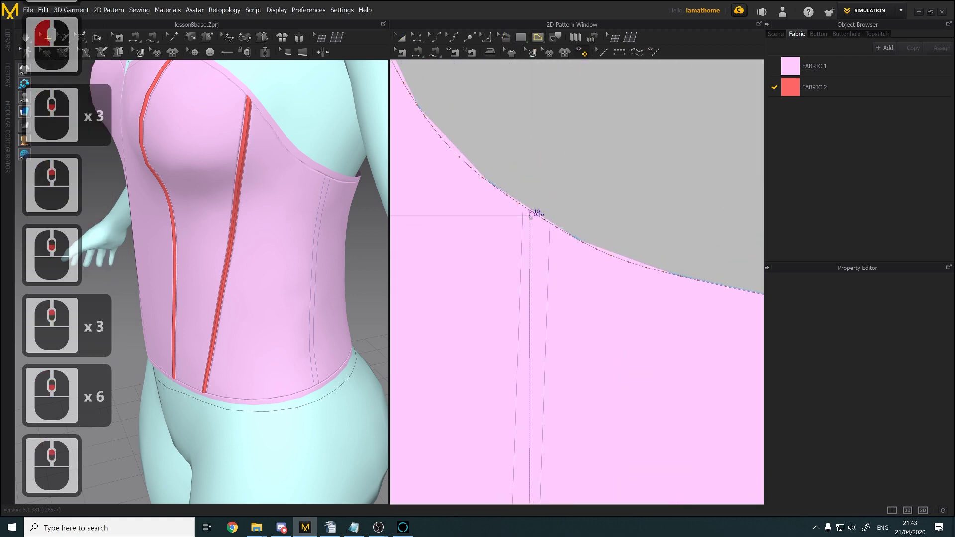
{"action": "scroll", "coordinate": [526, 210], "scroll_direction": "up", "scroll_amount": 2}
{"action": "left_click", "coordinate": [546, 224]}
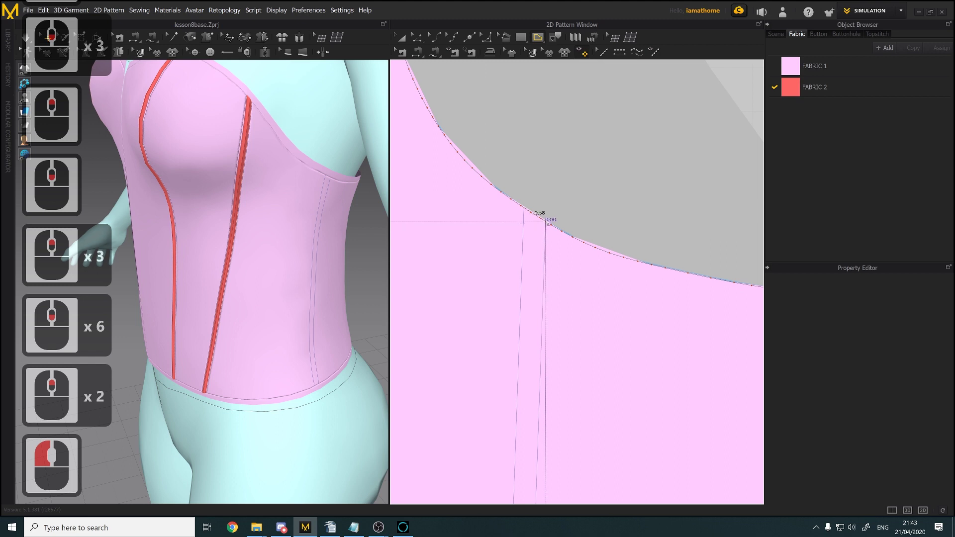
{"action": "left_click", "coordinate": [546, 223]}
Continue the internal polygon down the channel's long edge and across its lower end on the bodice's bottom edge
{"action": "scroll", "coordinate": [557, 344], "scroll_direction": "up", "scroll_amount": 1}
{"action": "middle_click_drag", "start_coordinate": [559, 349], "coordinate": [538, 107]}
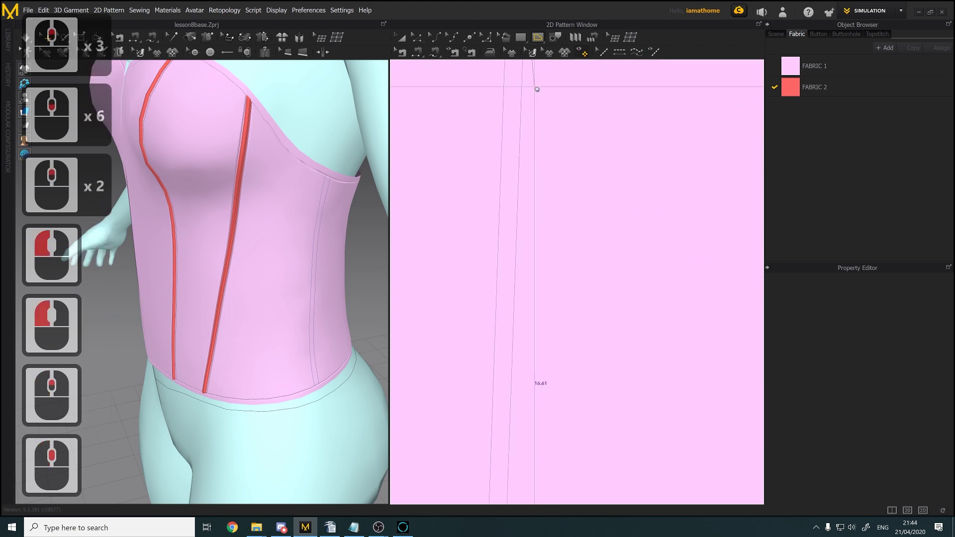
{"action": "scroll", "coordinate": [532, 100], "scroll_direction": "up", "scroll_amount": 2}
{"action": "middle_click_drag", "start_coordinate": [522, 264], "coordinate": [523, 135]}
{"action": "scroll", "coordinate": [522, 138], "scroll_direction": "up", "scroll_amount": 2}
{"action": "scroll", "coordinate": [525, 145], "scroll_direction": "up", "scroll_amount": 1}
{"action": "scroll", "coordinate": [527, 179], "scroll_direction": "down", "scroll_amount": 5}
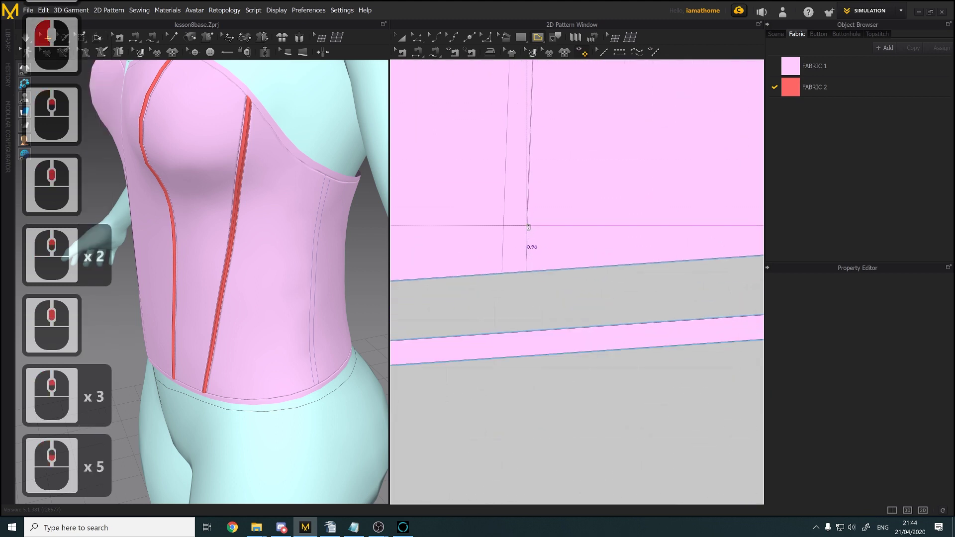
{"action": "left_click", "coordinate": [527, 271]}
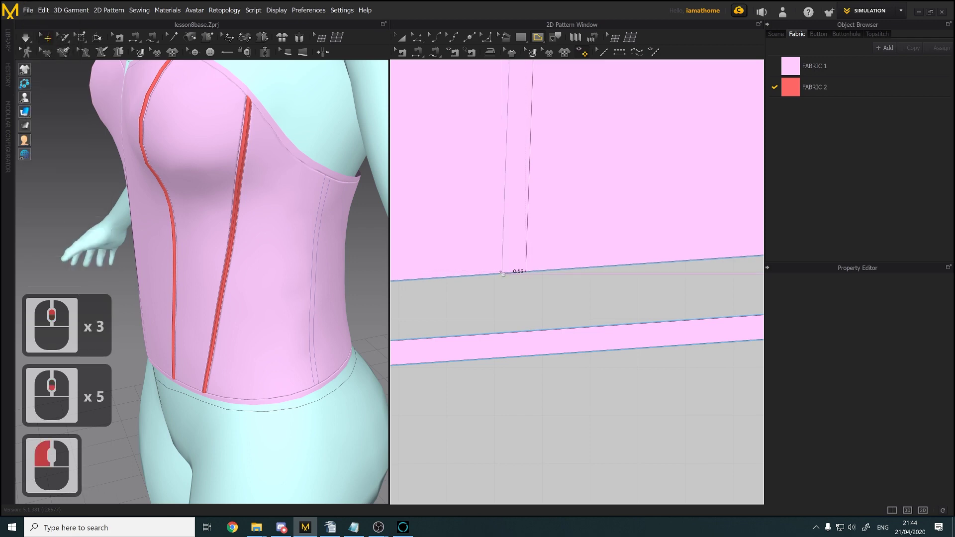
{"action": "left_click", "coordinate": [517, 273]}
Close the third channel's internal polygon along the remaining long edge at its starting point
{"action": "scroll", "coordinate": [539, 192], "scroll_direction": "down", "scroll_amount": 4}
{"action": "scroll", "coordinate": [542, 194], "scroll_direction": "down", "scroll_amount": 3}
{"action": "scroll", "coordinate": [492, 243], "scroll_direction": "up", "scroll_amount": 7}
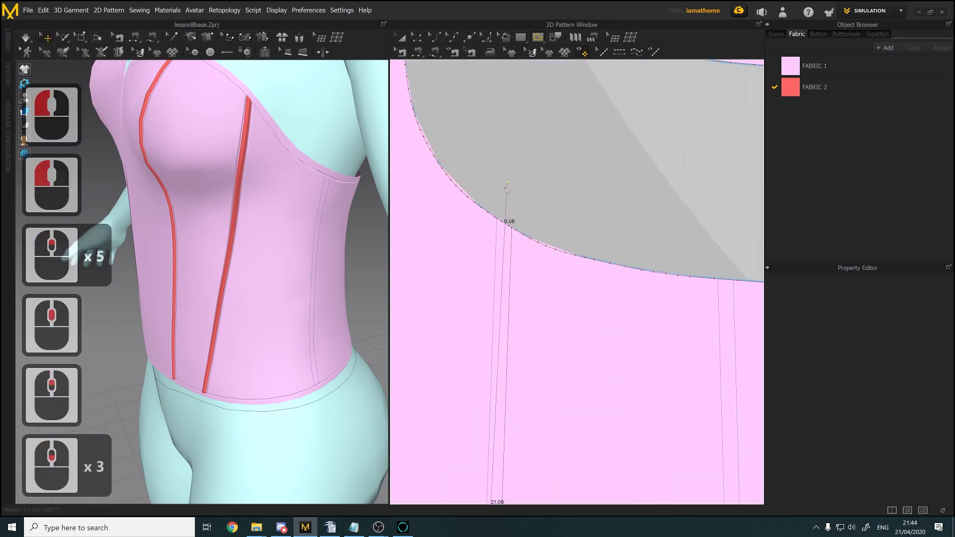
{"action": "left_click", "coordinate": [490, 259]}
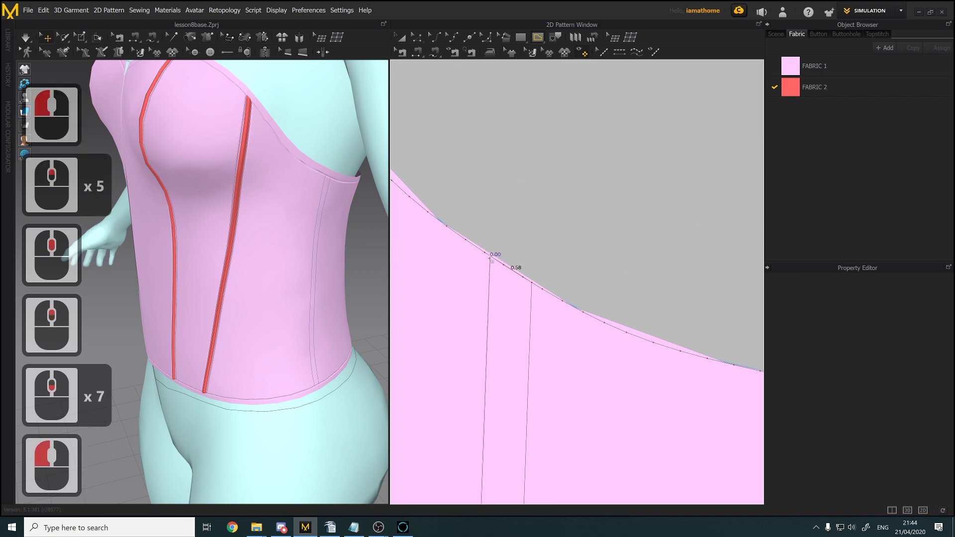
{"action": "scroll", "coordinate": [498, 262], "scroll_direction": "up", "scroll_amount": 7}
{"action": "scroll", "coordinate": [516, 122], "scroll_direction": "up", "scroll_amount": 1}
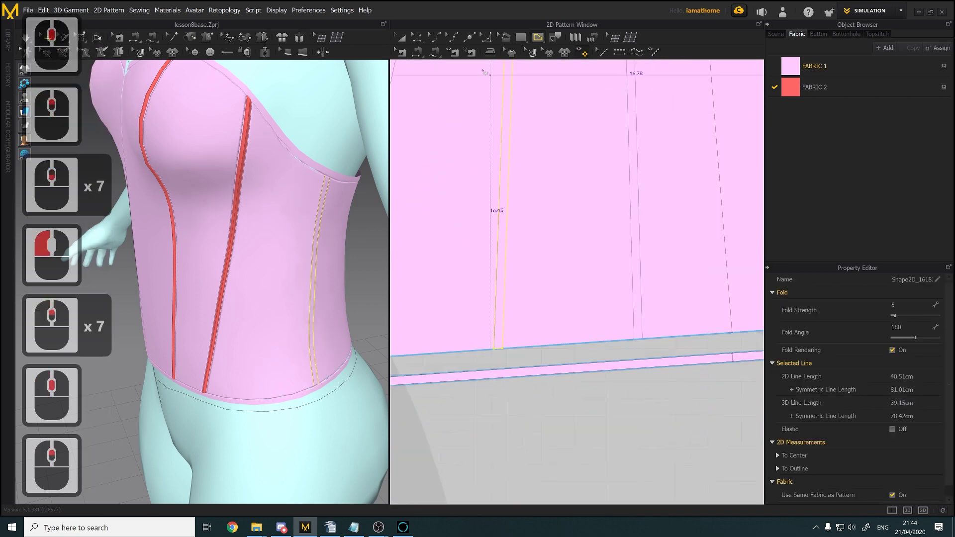
Adjust the lower corner point of the traced third channel outline along the bodice's bottom edge
{"action": "key", "text": "z"}
{"action": "left_click", "coordinate": [463, 201]}
{"action": "scroll", "coordinate": [511, 369], "scroll_direction": "down", "scroll_amount": 5}
{"action": "scroll", "coordinate": [463, 318], "scroll_direction": "up", "scroll_amount": 1}
{"action": "scroll", "coordinate": [455, 313], "scroll_direction": "down", "scroll_amount": 3}
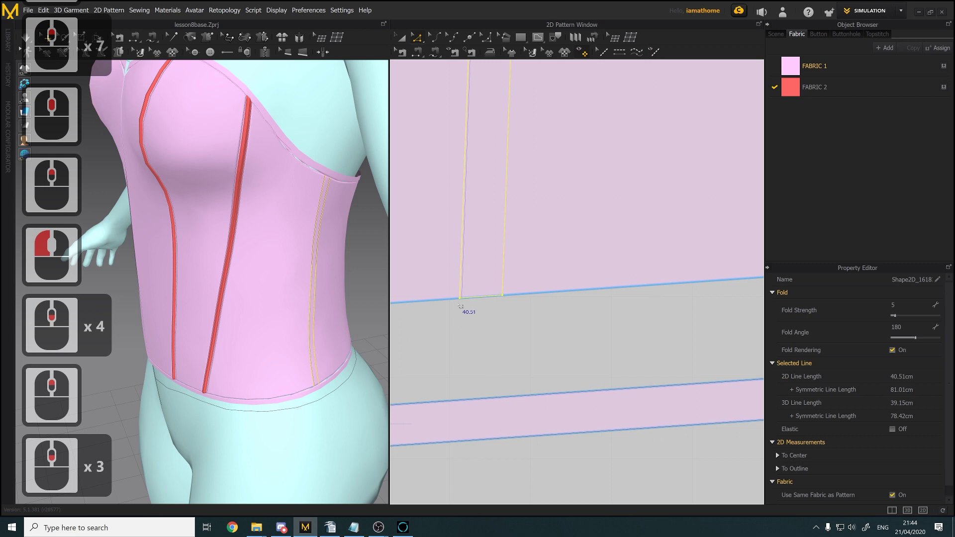
{"action": "left_click", "coordinate": [466, 302]}
{"action": "left_click", "coordinate": [464, 301]}
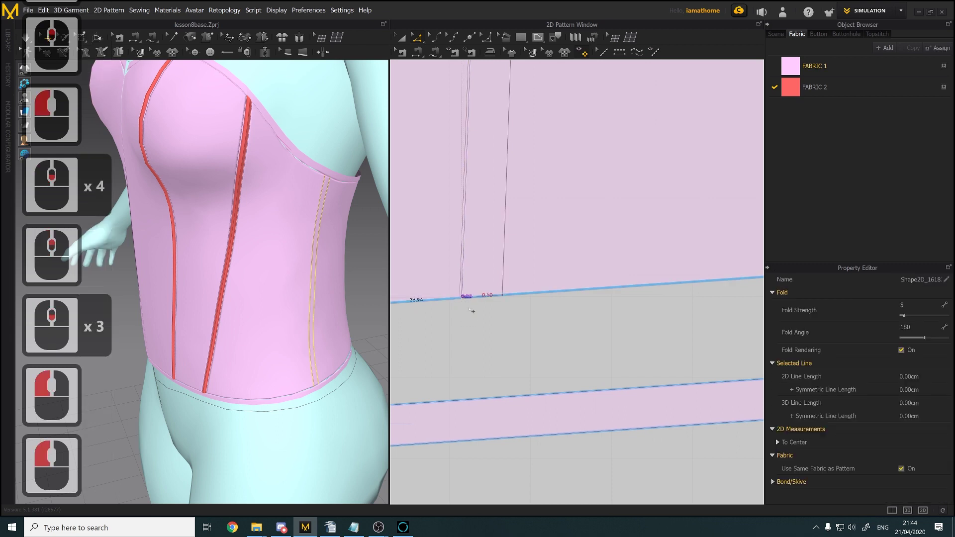
{"action": "scroll", "coordinate": [481, 319], "scroll_direction": "down", "scroll_amount": 12}
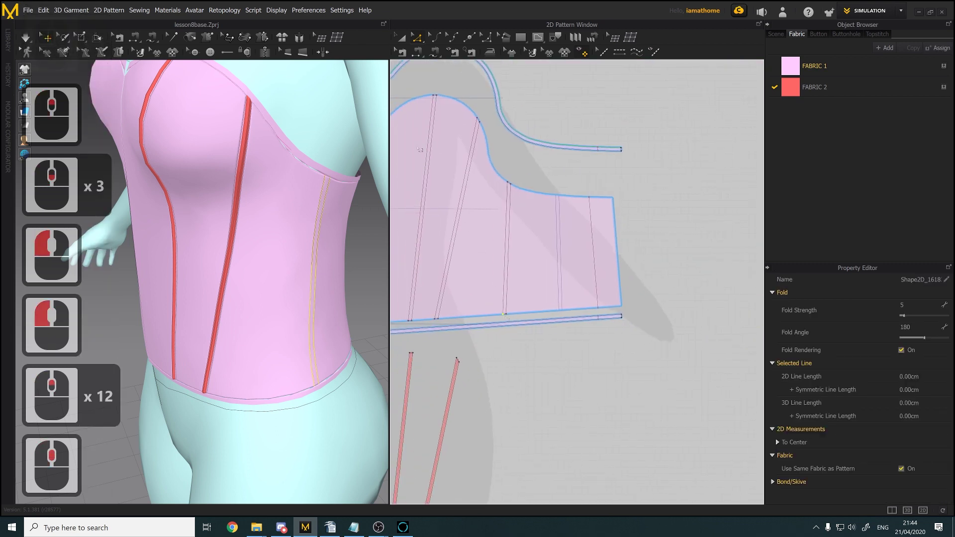
Clone the traced third channel as a pattern piece and place it below the bodice beside the second boning piece
{"action": "left_click", "coordinate": [406, 34]}
{"action": "left_click", "coordinate": [507, 209]}
{"action": "right_click", "coordinate": [508, 209]}
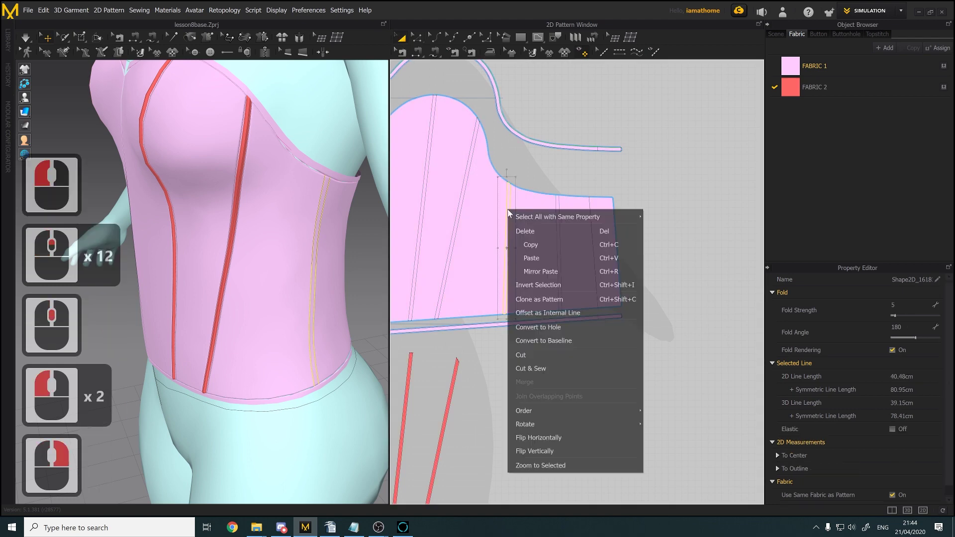
{"action": "left_click", "coordinate": [550, 256]}
{"action": "middle_click_drag", "start_coordinate": [504, 423], "coordinate": [508, 318]}
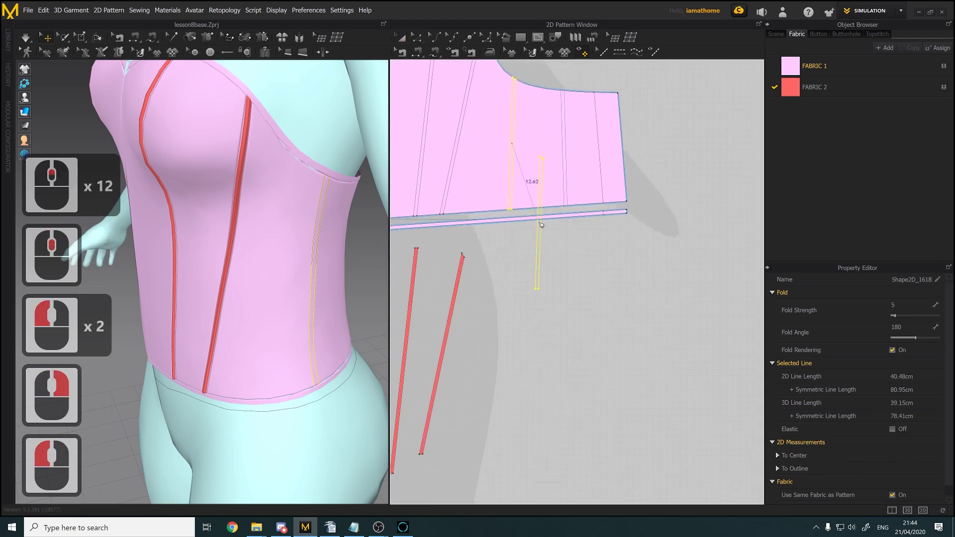
{"action": "left_click", "coordinate": [504, 324]}
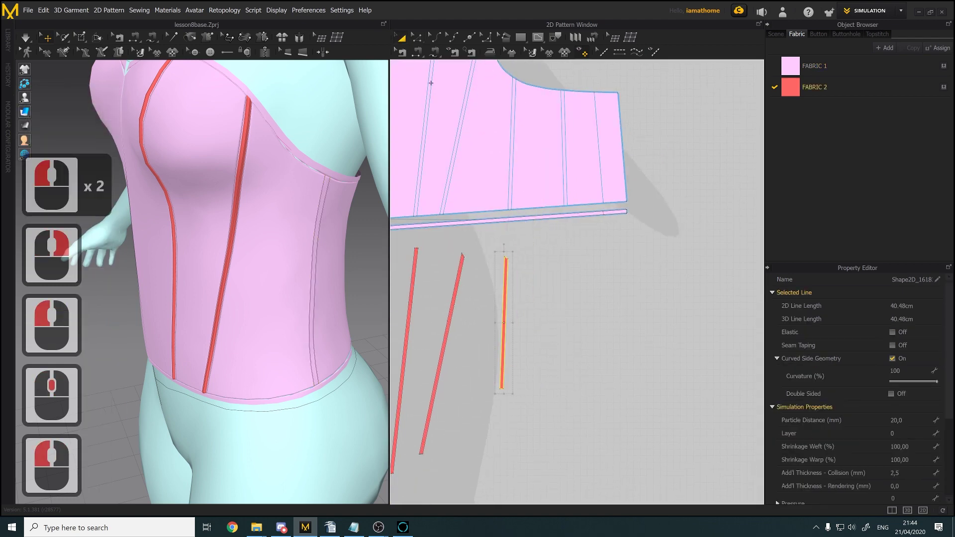
{"action": "left_click", "coordinate": [134, 37]}
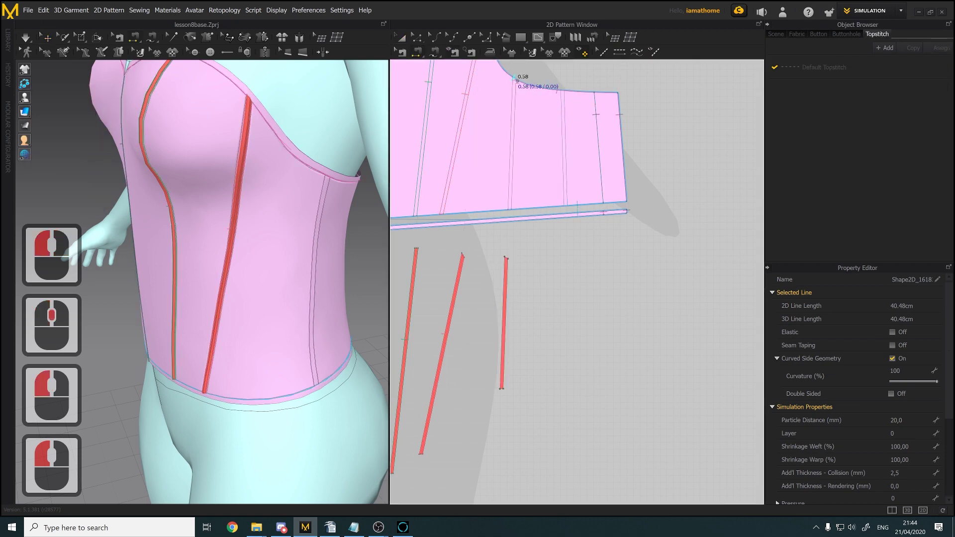
{"action": "left_click", "coordinate": [516, 80]}
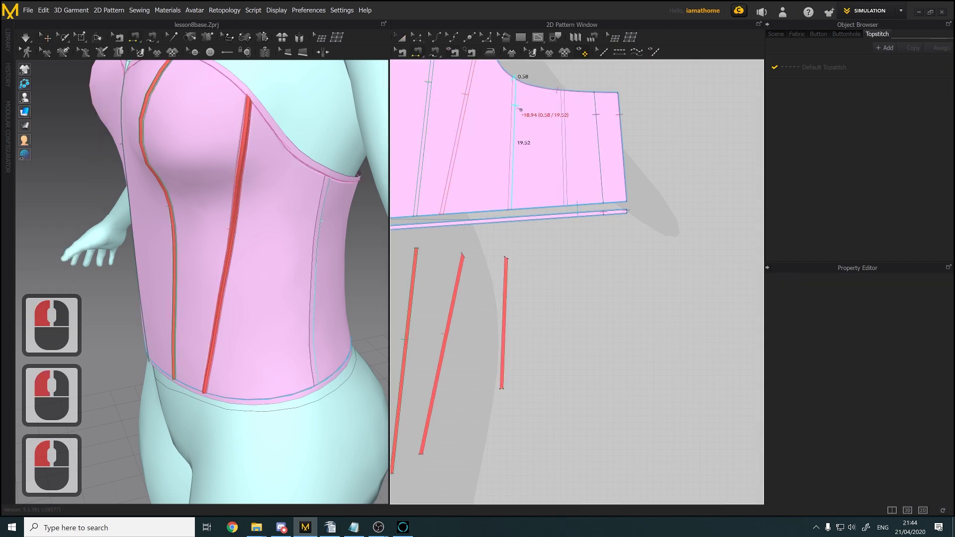
{"action": "key", "text": "Delete"}
Free-sew the whole outline of the bodice's third channel to the whole outline of the third boning piece
{"action": "left_click", "coordinate": [437, 53]}
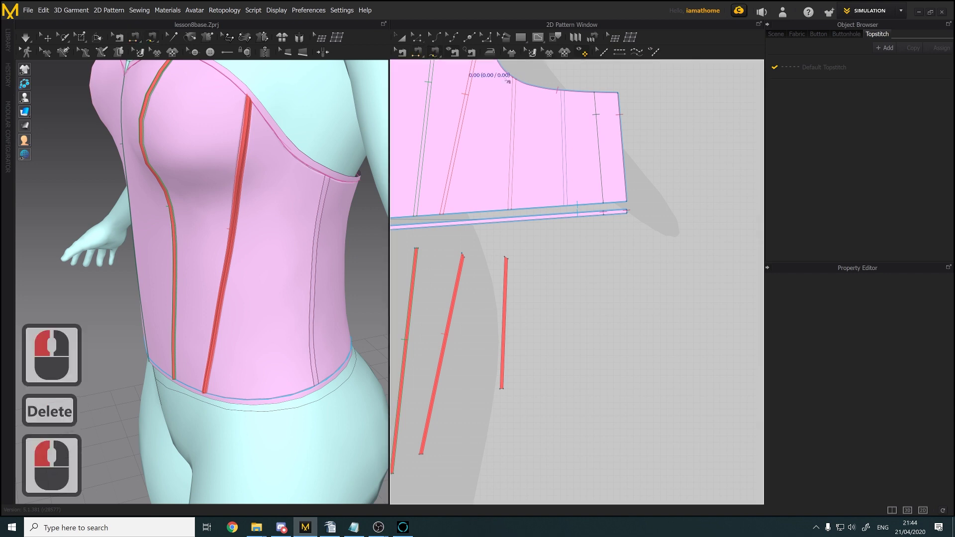
{"action": "left_click", "coordinate": [517, 81]}
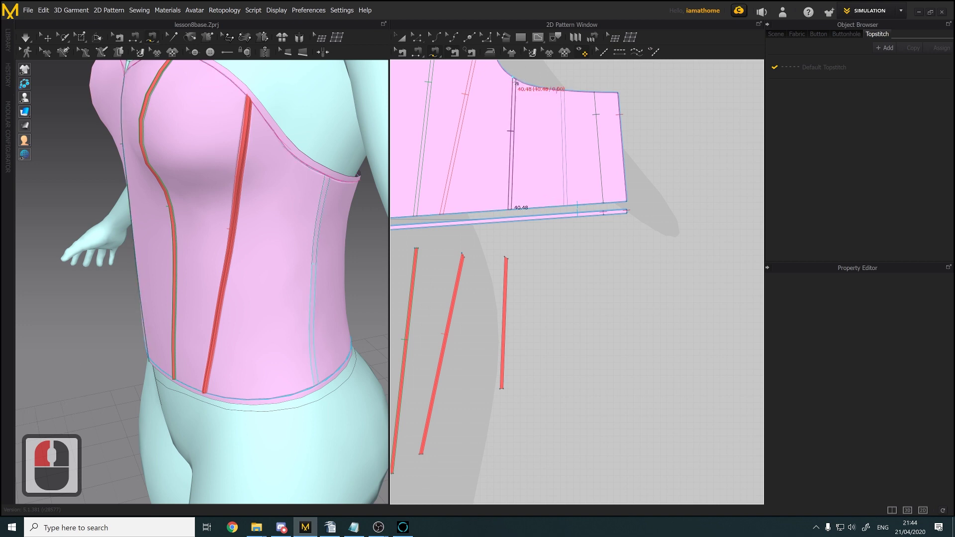
{"action": "left_click", "coordinate": [507, 260]}
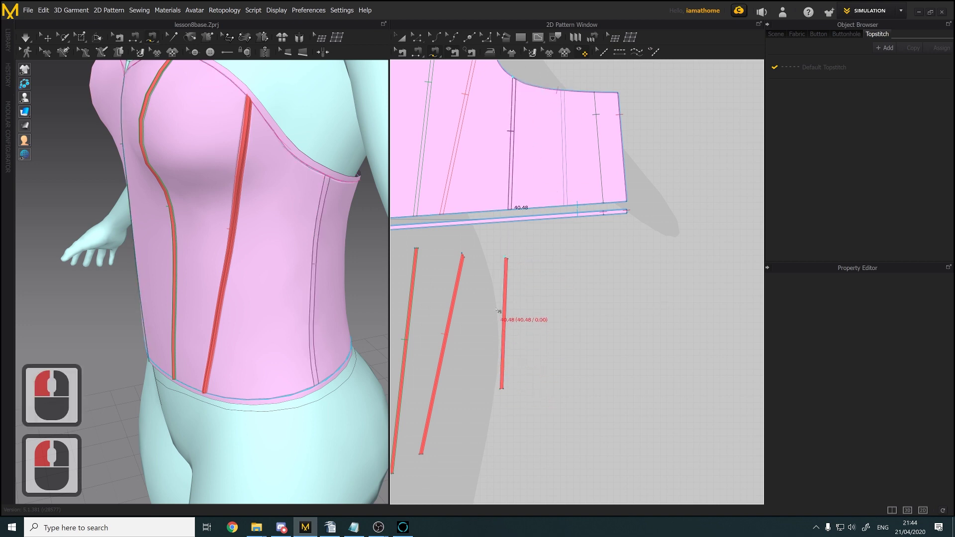
{"action": "left_click", "coordinate": [506, 259]}
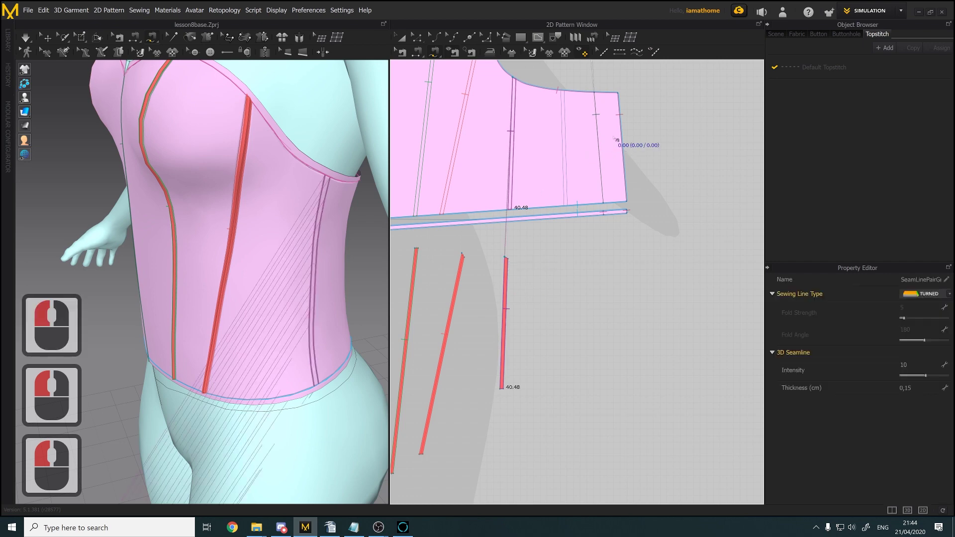
Superimpose the third boning piece over the bodice in the 3D view
{"action": "scroll", "coordinate": [341, 219], "scroll_direction": "down", "scroll_amount": 5}
{"action": "left_click", "coordinate": [400, 37]}
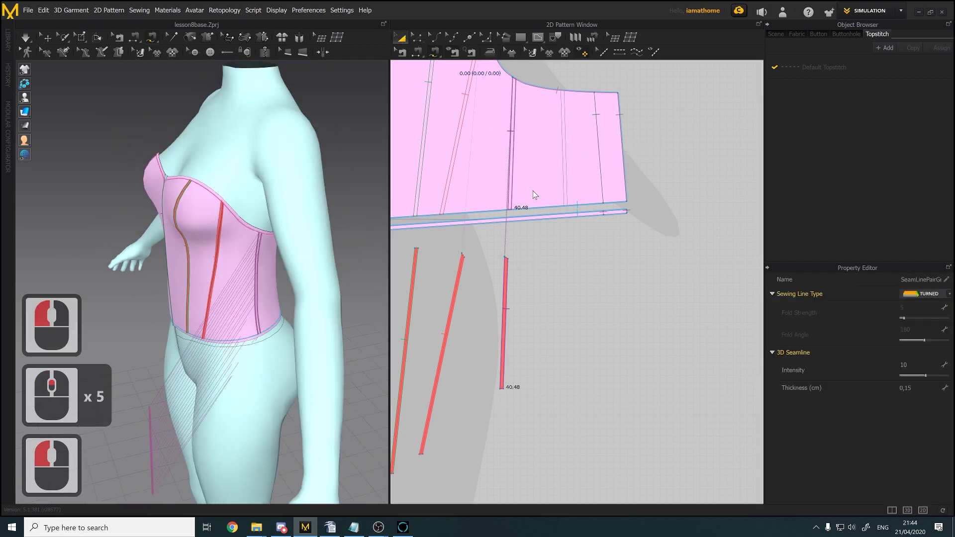
{"action": "left_click", "coordinate": [504, 289]}
{"action": "scroll", "coordinate": [182, 376], "scroll_direction": "down", "scroll_amount": 9}
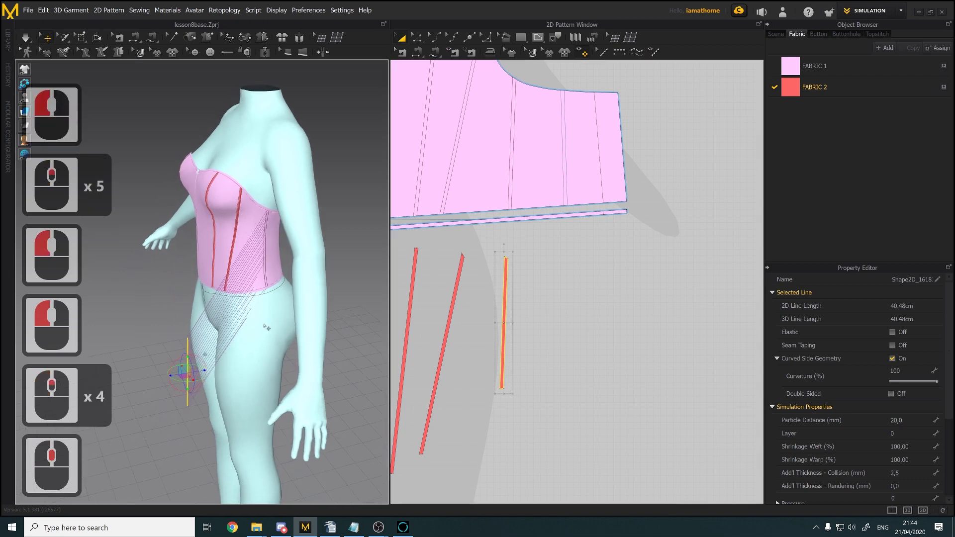
{"action": "scroll", "coordinate": [182, 377], "scroll_direction": "up", "scroll_amount": 8}
{"action": "scroll", "coordinate": [183, 376], "scroll_direction": "up", "scroll_amount": 2}
{"action": "right_click_drag", "start_coordinate": [183, 376], "coordinate": [197, 394]}
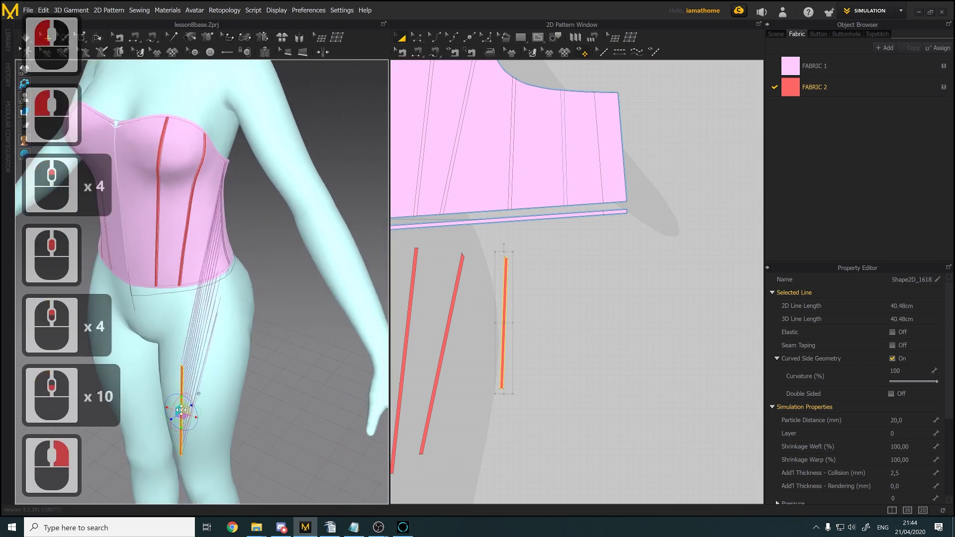
{"action": "right_click", "coordinate": [181, 410]}
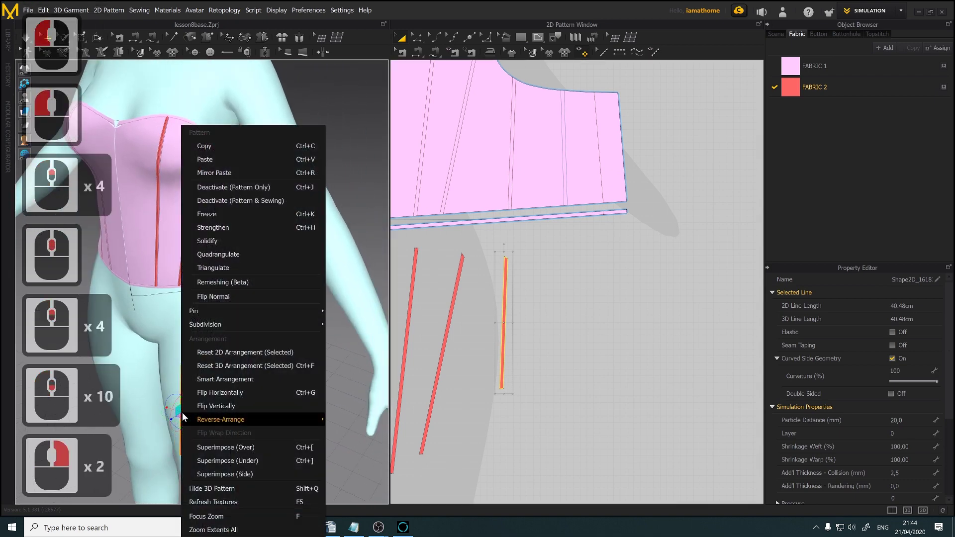
{"action": "left_click", "coordinate": [228, 447]}
Select the seam joining the third boning piece to its bodice channel and edit its sewing options
{"action": "right_click_drag", "start_coordinate": [254, 396], "coordinate": [225, 309]}
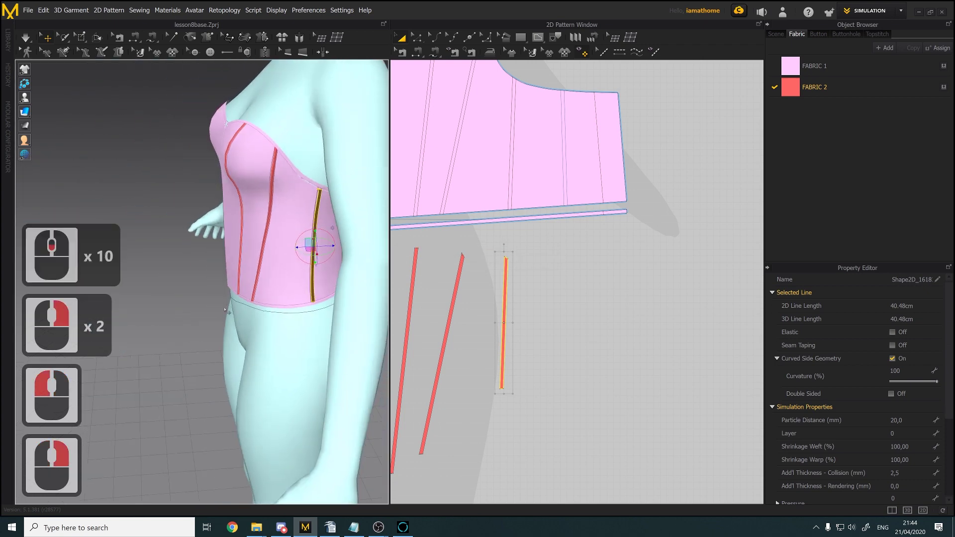
{"action": "scroll", "coordinate": [273, 263], "scroll_direction": "up", "scroll_amount": 3}
{"action": "middle_click", "coordinate": [273, 262]}
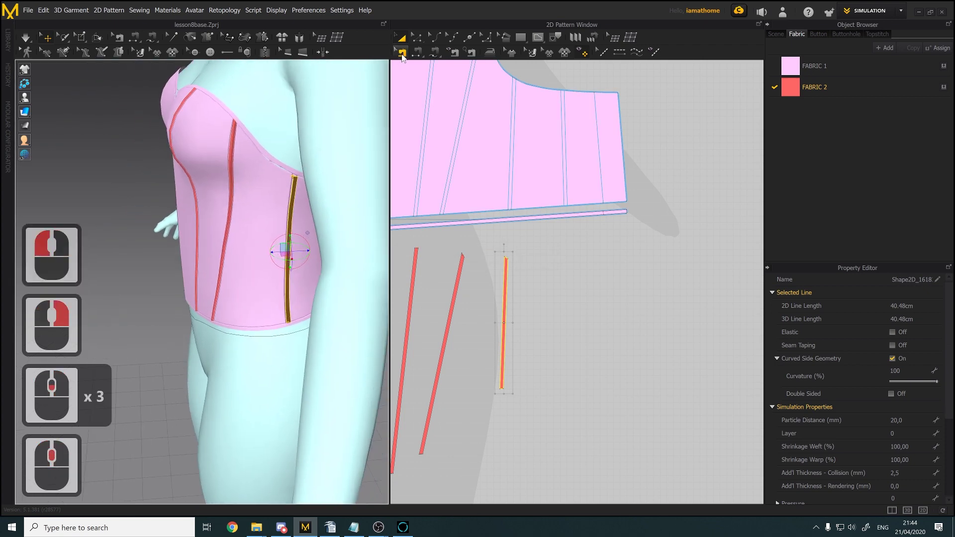
{"action": "left_click", "coordinate": [403, 54]}
{"action": "scroll", "coordinate": [534, 257], "scroll_direction": "up", "scroll_amount": 2}
{"action": "left_click", "coordinate": [488, 302]}
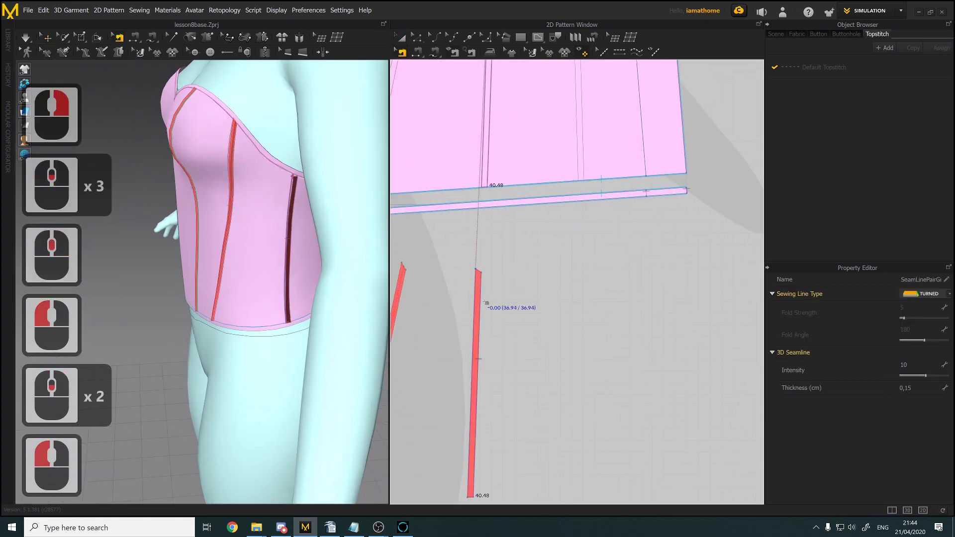
{"action": "right_click", "coordinate": [487, 289]}
{"action": "left_click", "coordinate": [481, 322]}
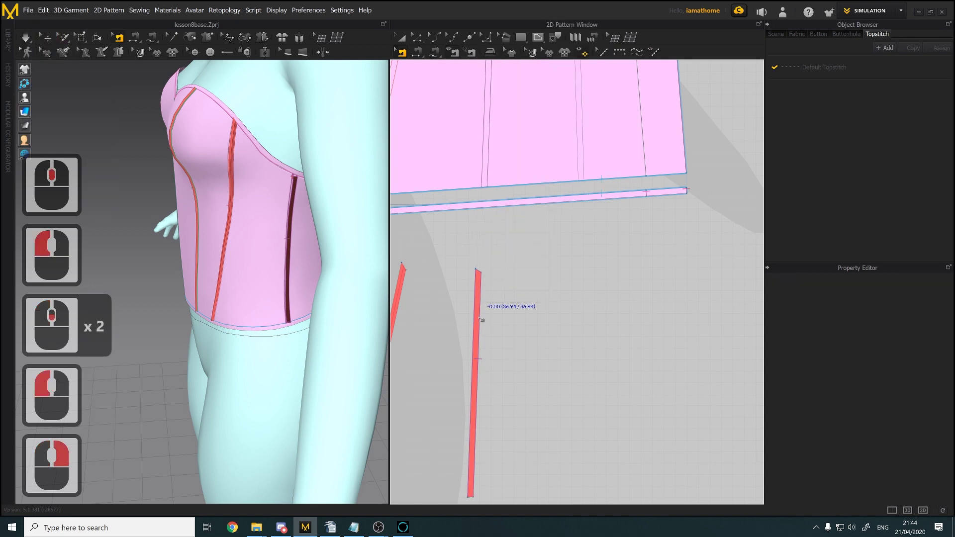
{"action": "right_click", "coordinate": [479, 317]}
{"action": "left_click", "coordinate": [503, 339]}
Simulate the garment briefly to settle the third boning piece on the bodice
{"action": "scroll", "coordinate": [244, 243], "scroll_direction": "up", "scroll_amount": 2}
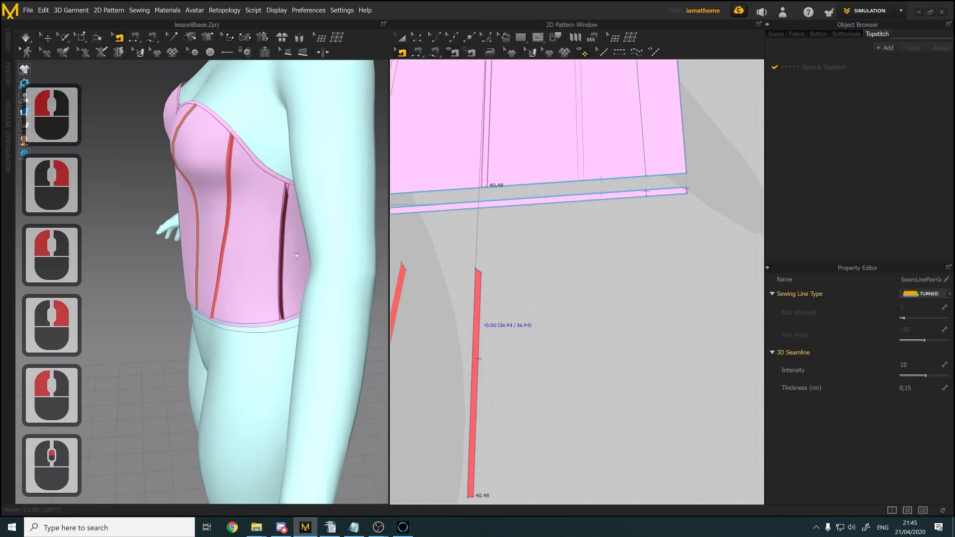
{"action": "right_click_drag", "start_coordinate": [244, 244], "coordinate": [279, 244]}
{"action": "scroll", "coordinate": [279, 243], "scroll_direction": "down", "scroll_amount": 3}
{"action": "left_click", "coordinate": [27, 37]}
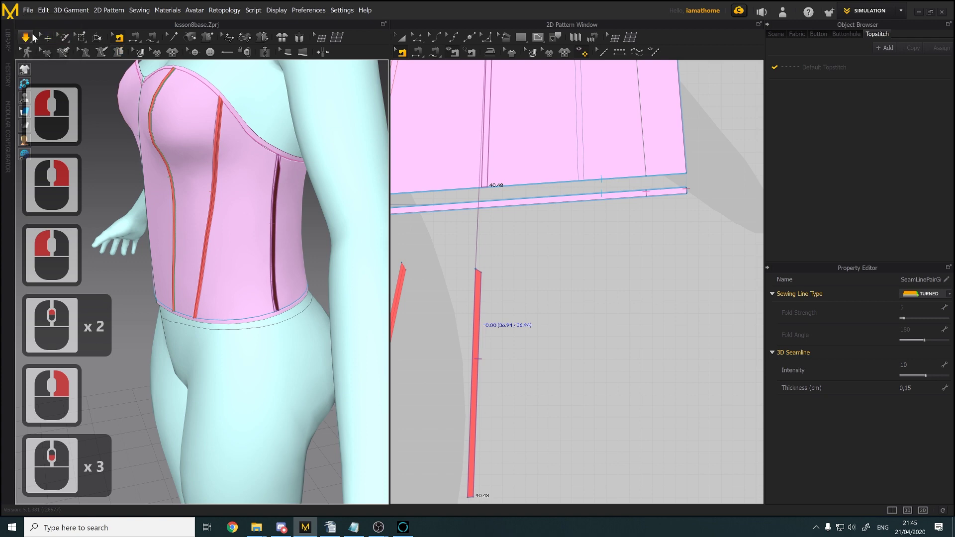
Superimpose the third boning piece over the bodice again and start the simulation to settle it
{"action": "left_click", "coordinate": [45, 38]}
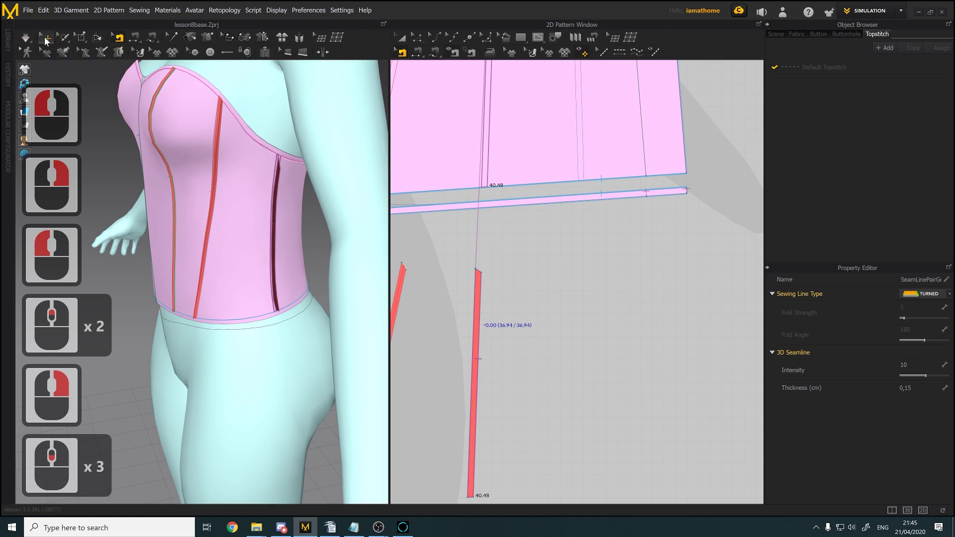
{"action": "left_click", "coordinate": [279, 202]}
{"action": "right_click", "coordinate": [276, 204]}
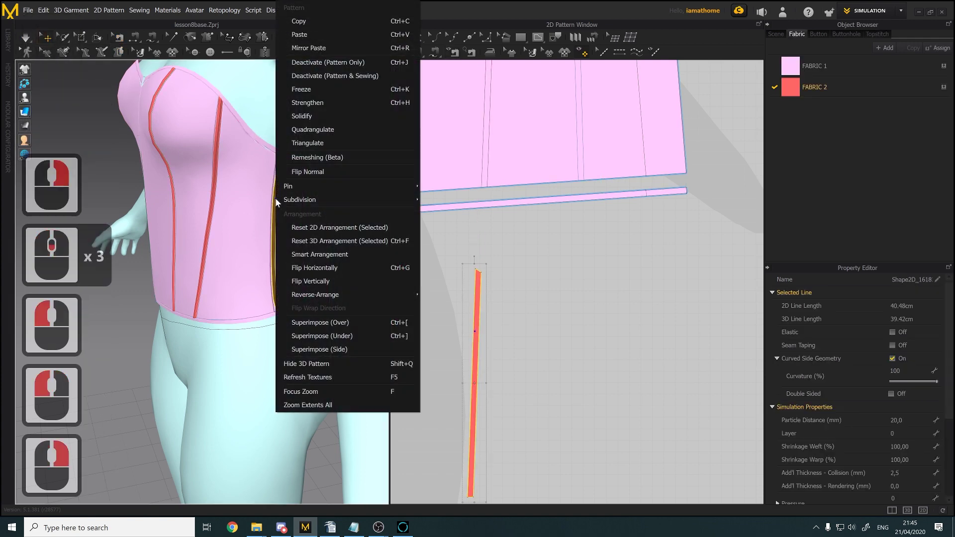
{"action": "left_click", "coordinate": [323, 326]}
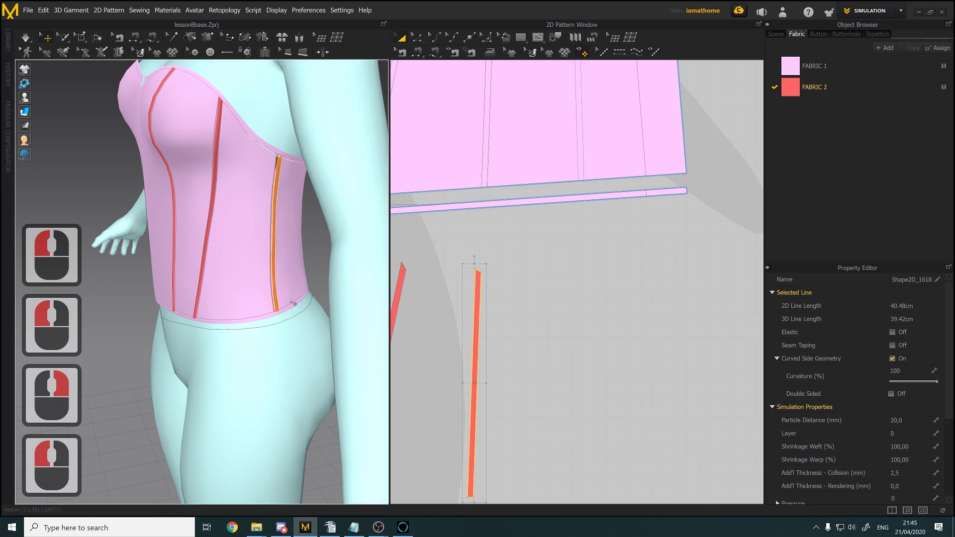
{"action": "right_click_drag", "start_coordinate": [292, 300], "coordinate": [234, 294]}
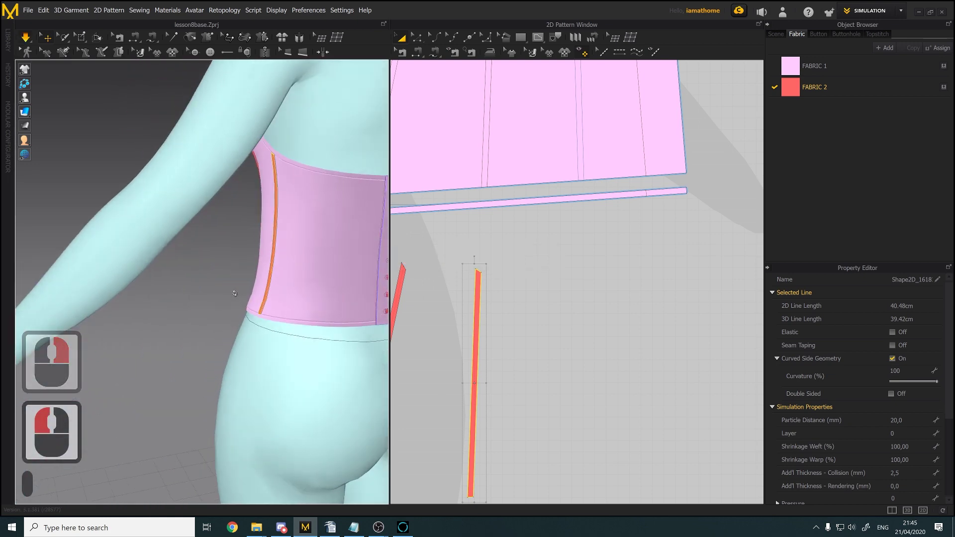
Trace the bodice's fourth channel, nearest the back lacing, as a closed internal polygon through its four corners
{"action": "middle_click_drag", "start_coordinate": [292, 296], "coordinate": [262, 298]}
{"action": "scroll", "coordinate": [587, 308], "scroll_direction": "up", "scroll_amount": 3}
{"action": "middle_click_drag", "start_coordinate": [590, 306], "coordinate": [582, 326]}
{"action": "scroll", "coordinate": [586, 298], "scroll_direction": "up", "scroll_amount": 1}
{"action": "scroll", "coordinate": [593, 196], "scroll_direction": "down", "scroll_amount": 2}
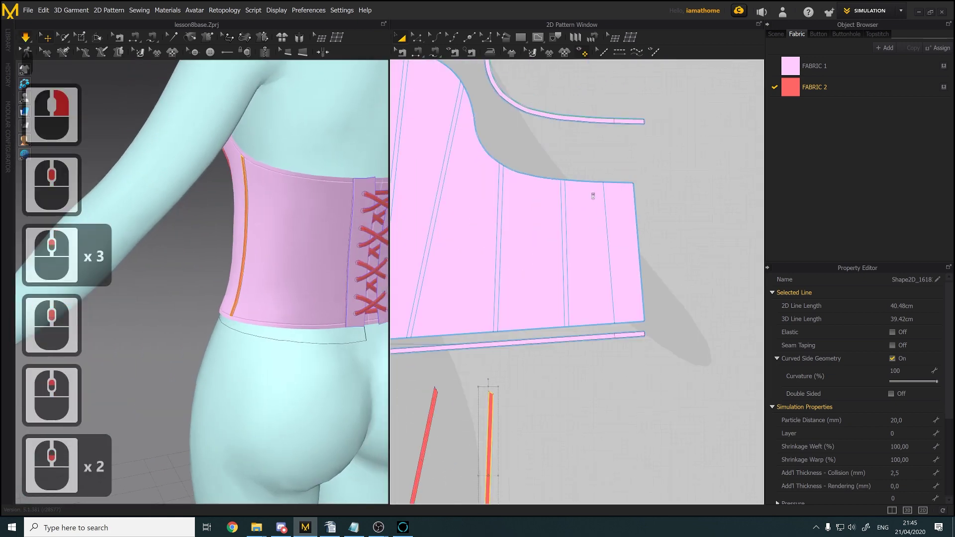
{"action": "scroll", "coordinate": [593, 195], "scroll_direction": "down", "scroll_amount": 3}
{"action": "middle_click_drag", "start_coordinate": [593, 196], "coordinate": [595, 169]}
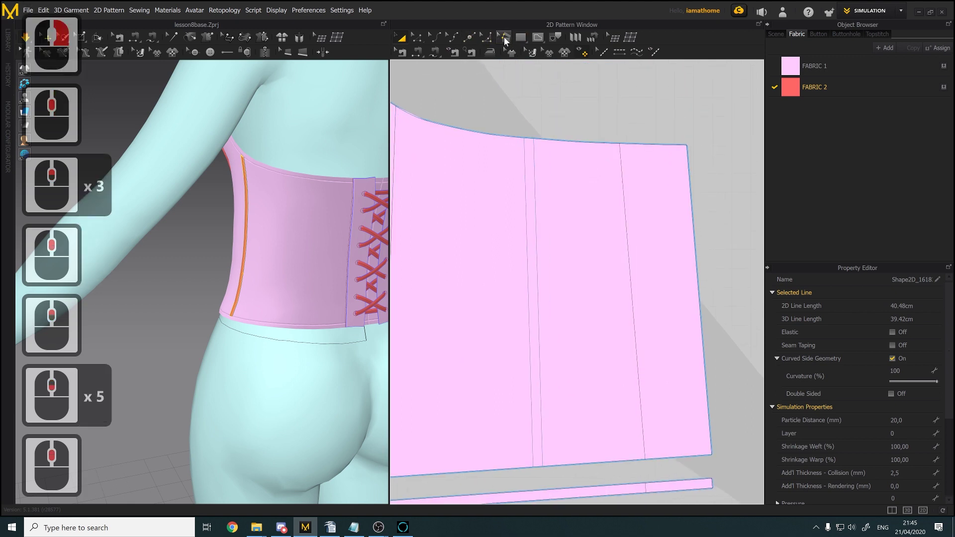
{"action": "left_click", "coordinate": [537, 37]}
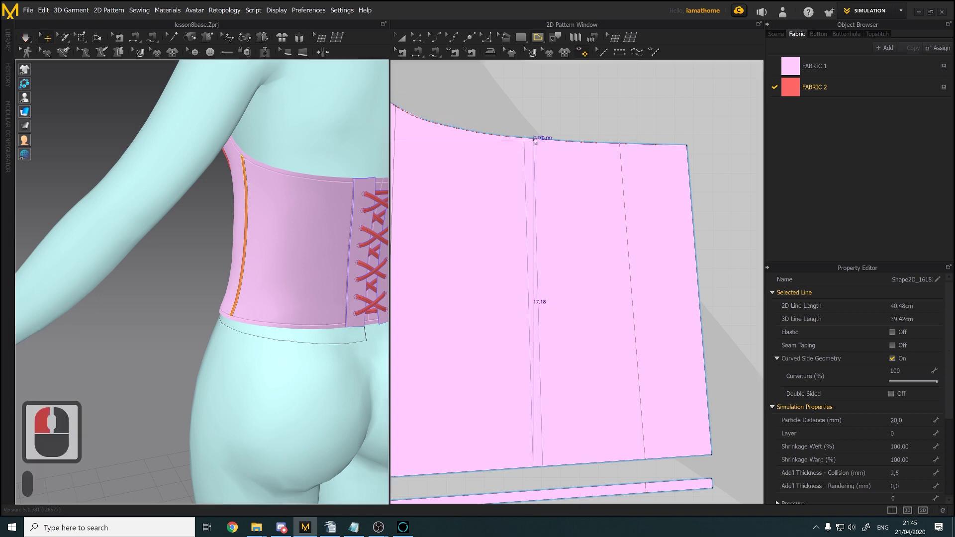
{"action": "left_click", "coordinate": [535, 140]}
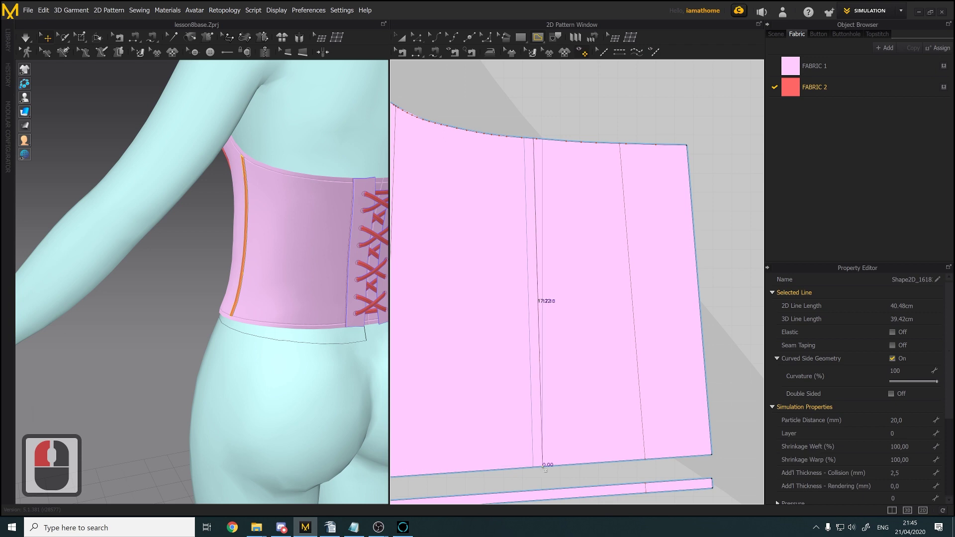
{"action": "left_click", "coordinate": [533, 468]}
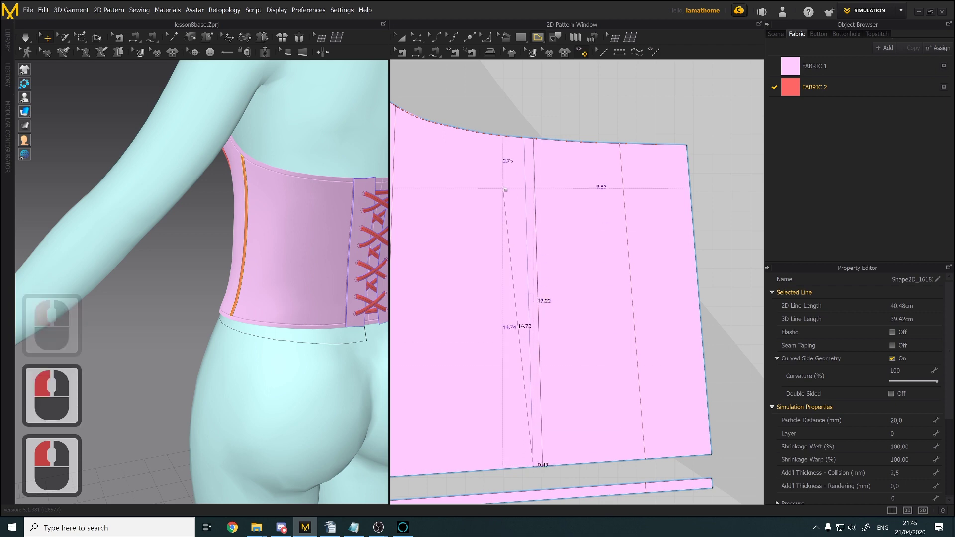
{"action": "left_click", "coordinate": [527, 141]}
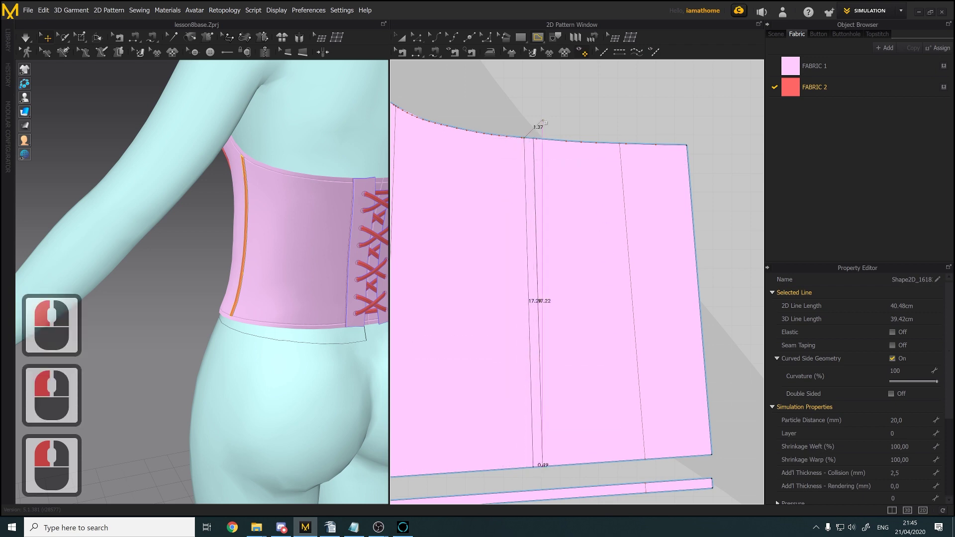
{"action": "scroll", "coordinate": [526, 144], "scroll_direction": "up", "scroll_amount": 7}
{"action": "left_click", "coordinate": [519, 148]}
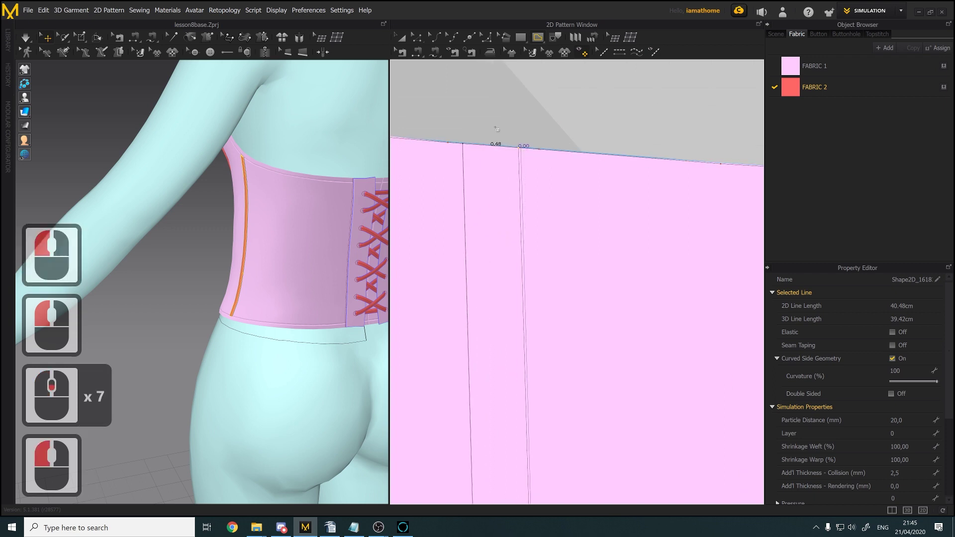
Adjust the upper and lower corner points of the traced fourth channel to line up with the bodice edge and channel lines
{"action": "left_click", "coordinate": [416, 38]}
{"action": "left_click", "coordinate": [452, 113]}
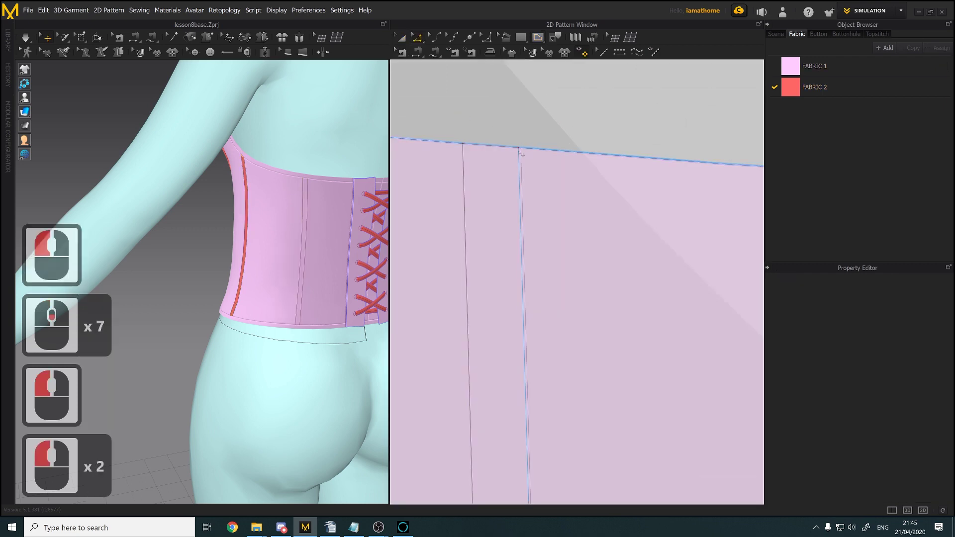
{"action": "left_click_drag", "start_coordinate": [518, 149], "coordinate": [522, 148]}
{"action": "scroll", "coordinate": [552, 249], "scroll_direction": "up", "scroll_amount": 5}
{"action": "middle_click_drag", "start_coordinate": [552, 191], "coordinate": [545, 45]}
{"action": "scroll", "coordinate": [586, 356], "scroll_direction": "up", "scroll_amount": 1}
{"action": "middle_click_drag", "start_coordinate": [567, 356], "coordinate": [548, 172]}
{"action": "scroll", "coordinate": [548, 173], "scroll_direction": "up", "scroll_amount": 1}
{"action": "scroll", "coordinate": [515, 368], "scroll_direction": "down", "scroll_amount": 7}
{"action": "scroll", "coordinate": [552, 407], "scroll_direction": "up", "scroll_amount": 1}
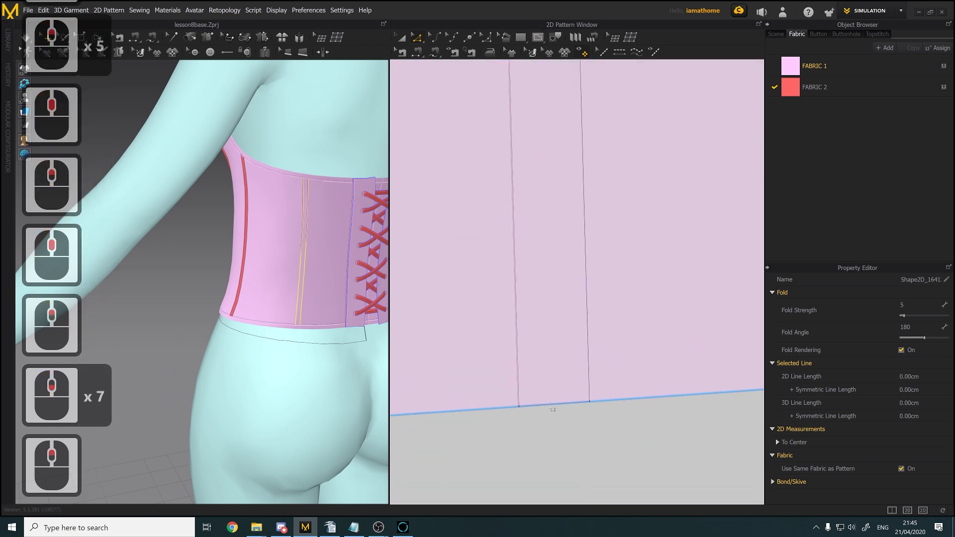
{"action": "scroll", "coordinate": [548, 409], "scroll_direction": "down", "scroll_amount": 2}
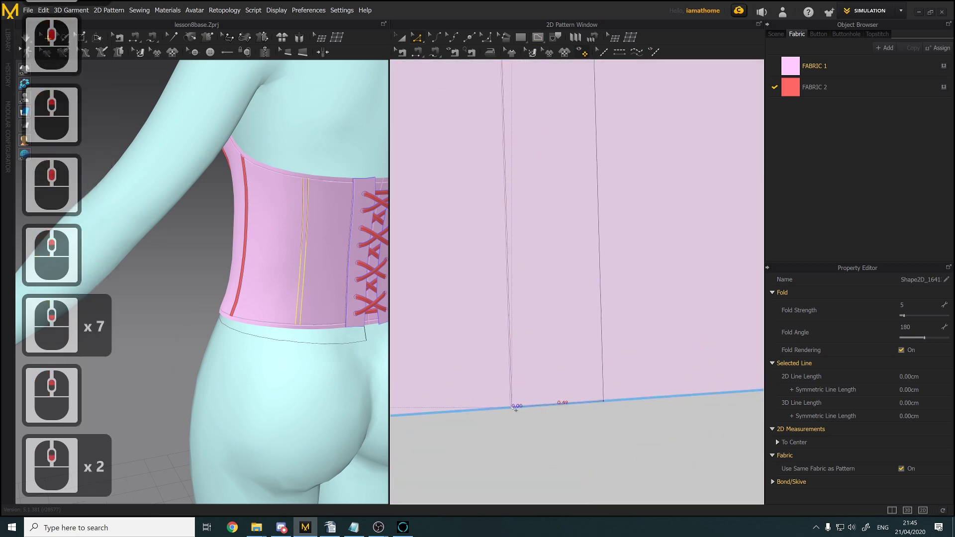
{"action": "left_click_drag", "start_coordinate": [512, 407], "coordinate": [511, 408]}
{"action": "scroll", "coordinate": [593, 367], "scroll_direction": "up", "scroll_amount": 9}
{"action": "middle_click_drag", "start_coordinate": [559, 365], "coordinate": [545, 376]}
{"action": "scroll", "coordinate": [545, 376], "scroll_direction": "up", "scroll_amount": 1}
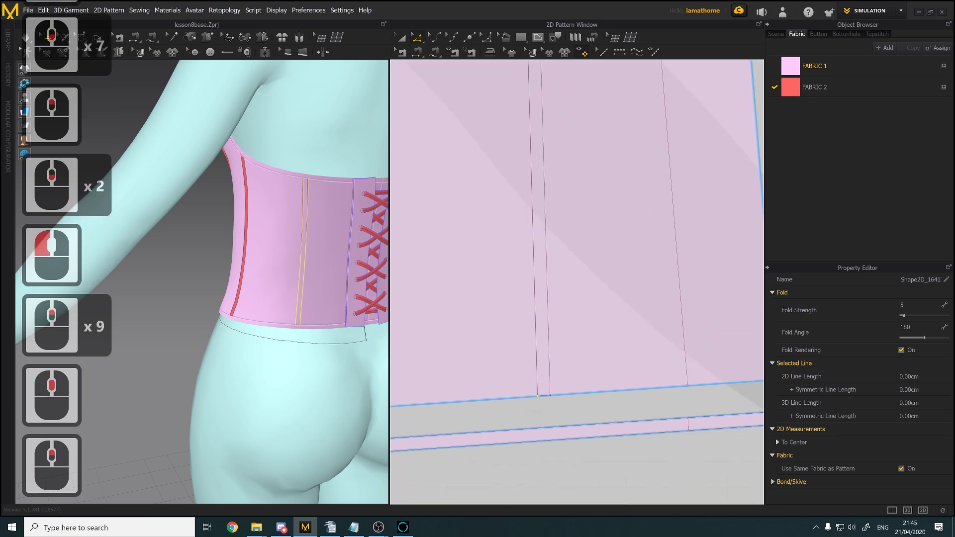
Clone the traced fourth channel as a pattern and place it below the bodice beside the third boning piece
{"action": "left_click", "coordinate": [537, 142]}
{"action": "left_click", "coordinate": [539, 145]}
{"action": "right_click", "coordinate": [539, 145]}
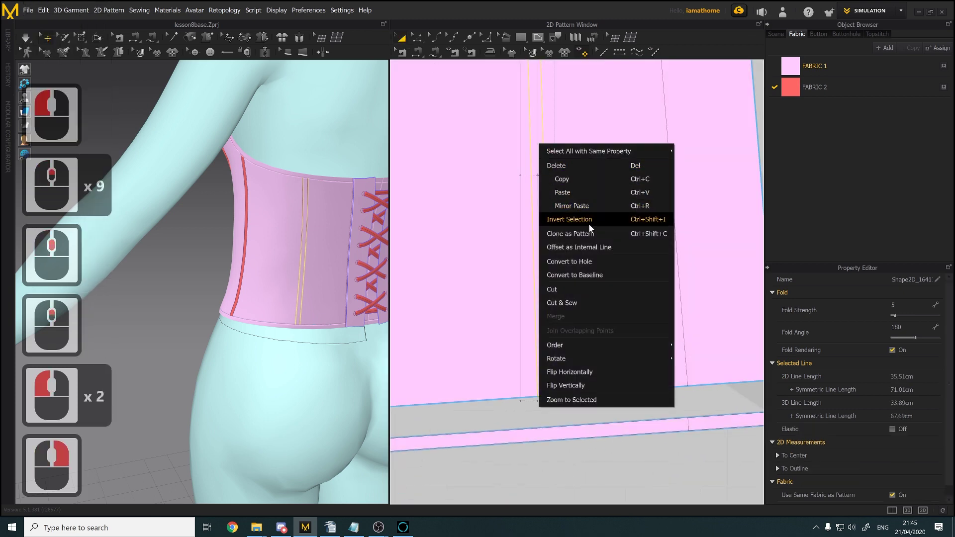
{"action": "left_click", "coordinate": [584, 235]}
{"action": "scroll", "coordinate": [577, 241], "scroll_direction": "down", "scroll_amount": 6}
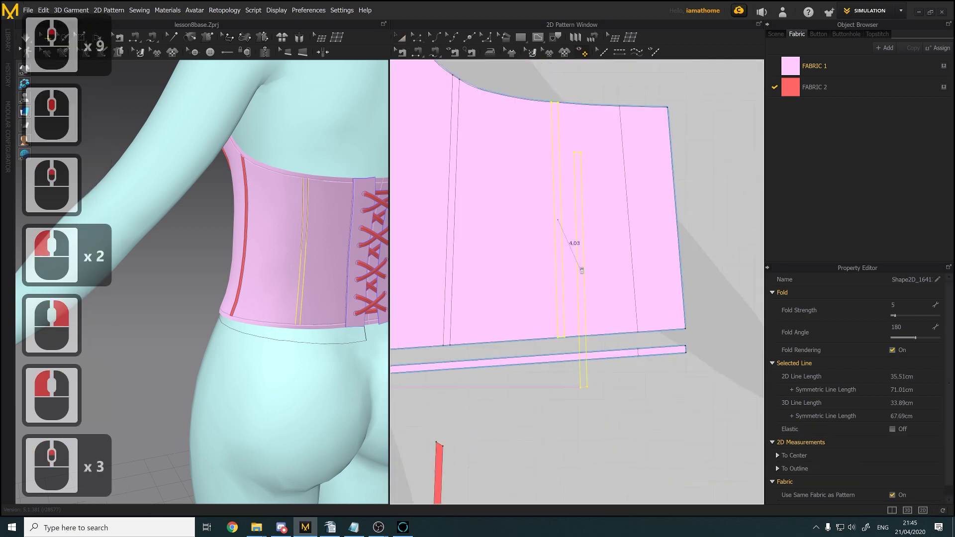
{"action": "middle_click_drag", "start_coordinate": [566, 209], "coordinate": [557, 171]}
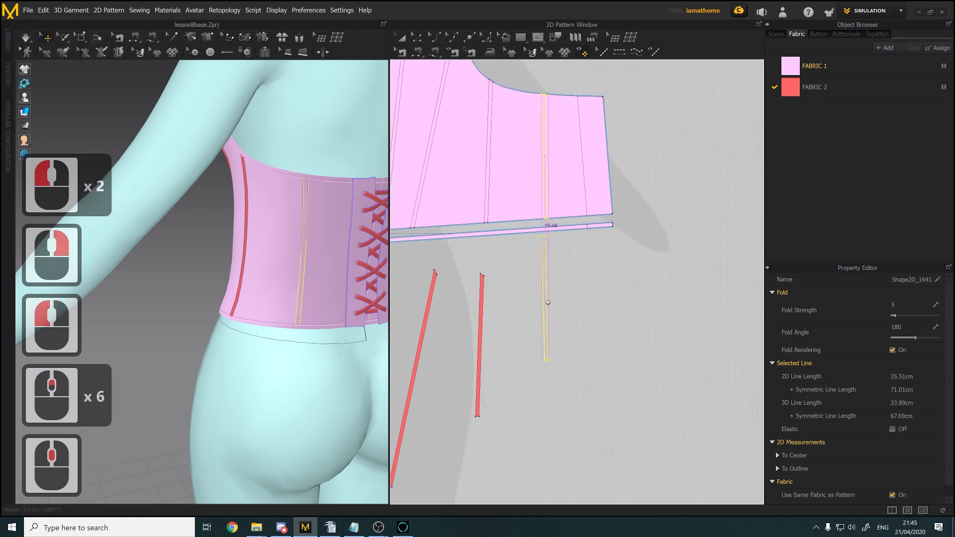
{"action": "left_click", "coordinate": [546, 337]}
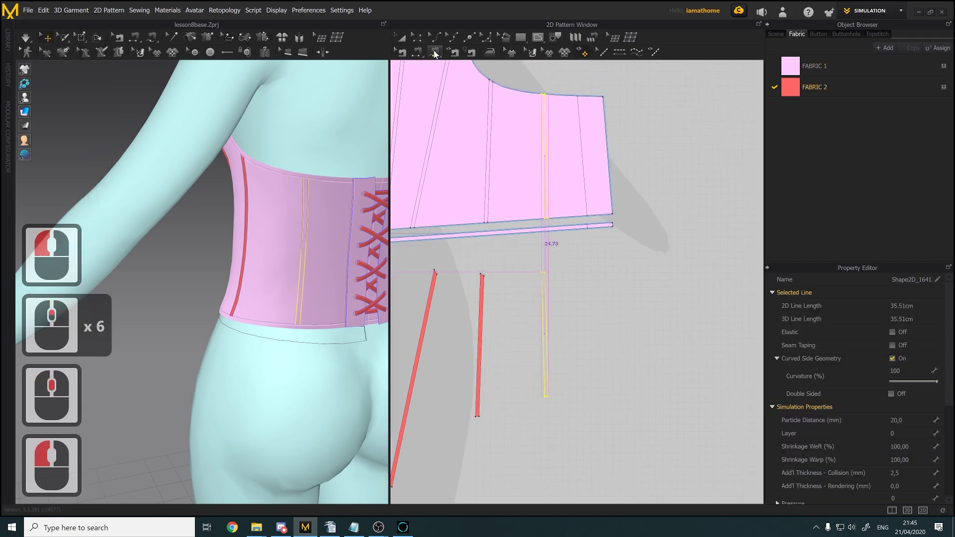
Free-sew the whole outline of the bodice's fourth channel to the whole outline of the fourth boning piece
{"action": "left_click", "coordinate": [544, 96]}
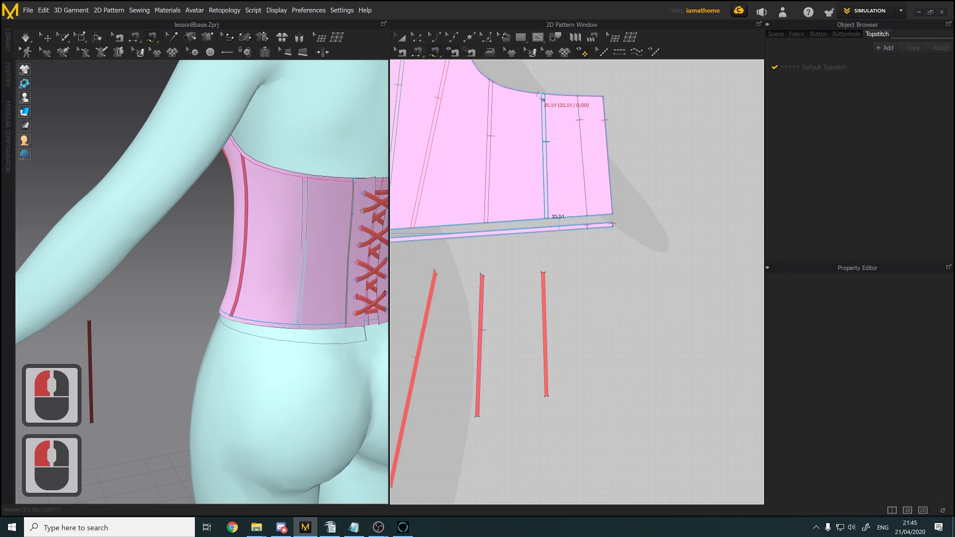
{"action": "left_click", "coordinate": [546, 218]}
{"action": "left_click", "coordinate": [542, 274]}
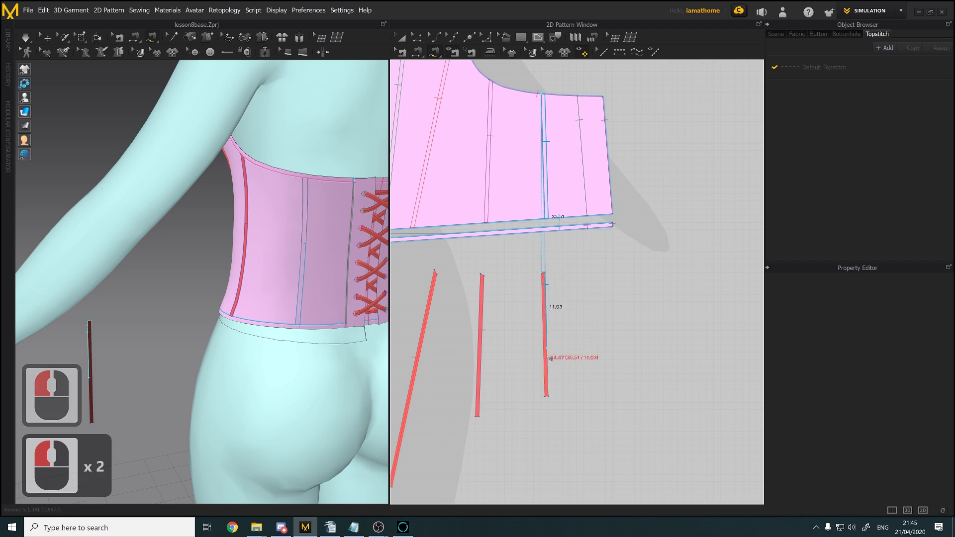
{"action": "left_click", "coordinate": [547, 396]}
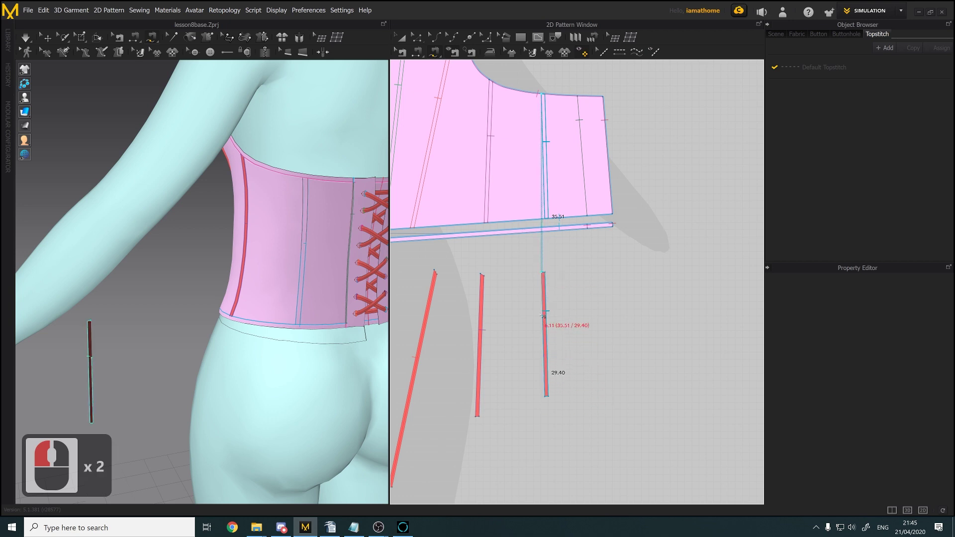
{"action": "left_click", "coordinate": [544, 275]}
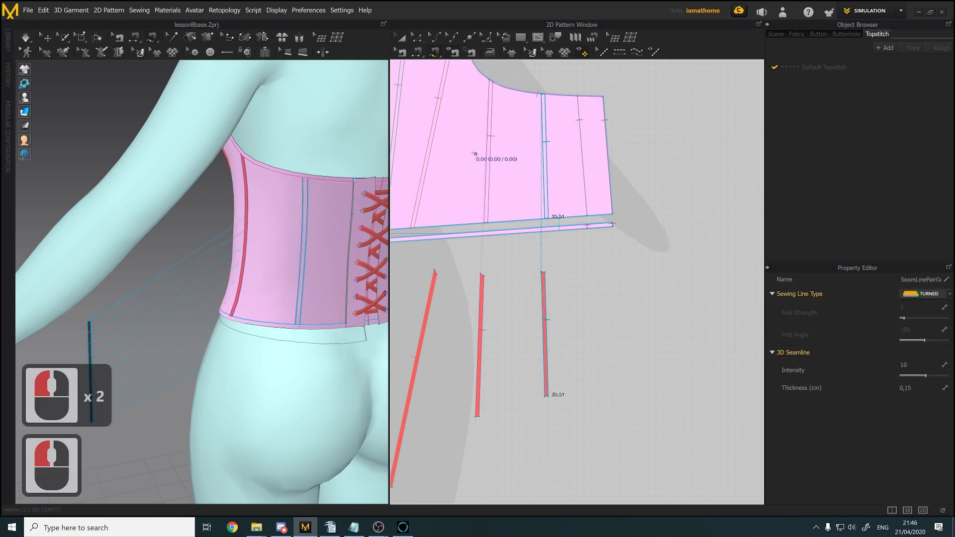
{"action": "scroll", "coordinate": [577, 313], "scroll_direction": "up", "scroll_amount": 2}
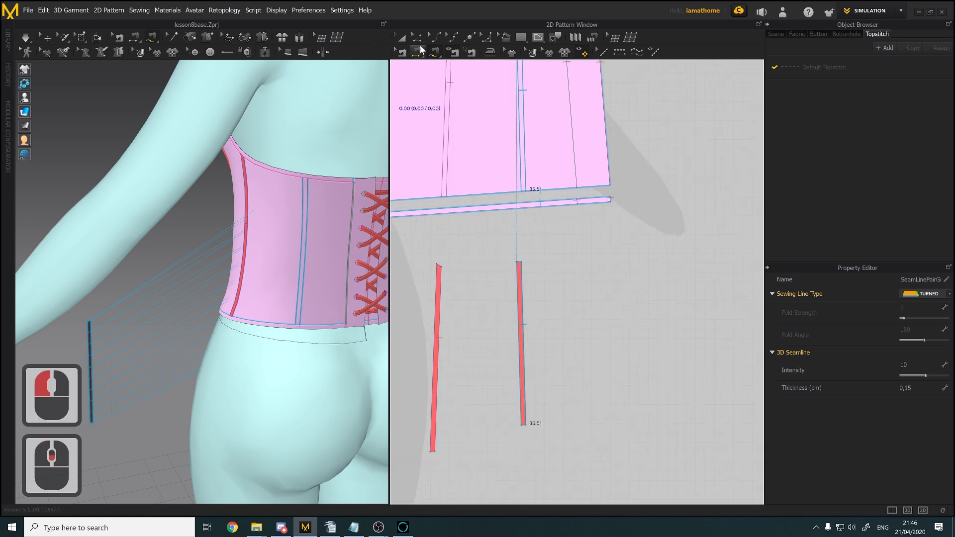
{"action": "left_click", "coordinate": [418, 39]}
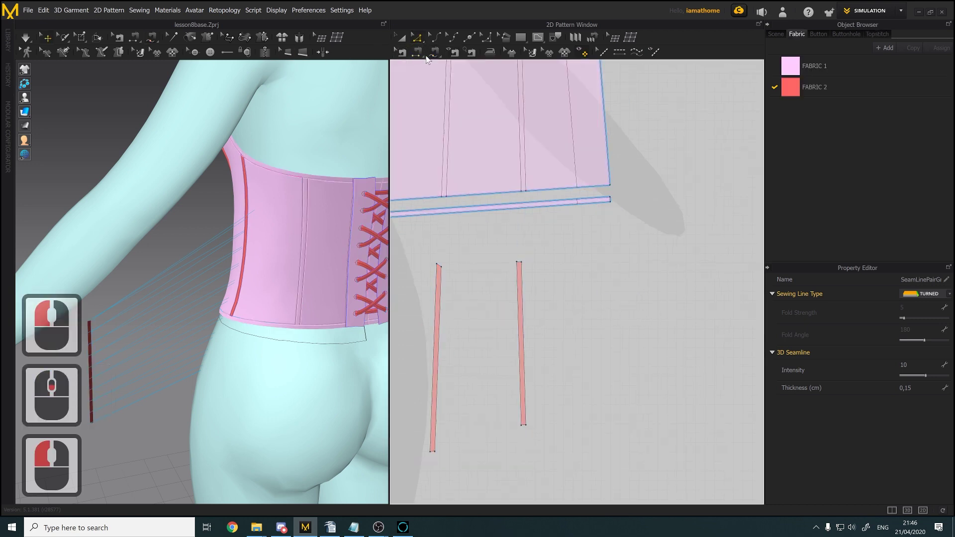
{"action": "left_click", "coordinate": [434, 51]}
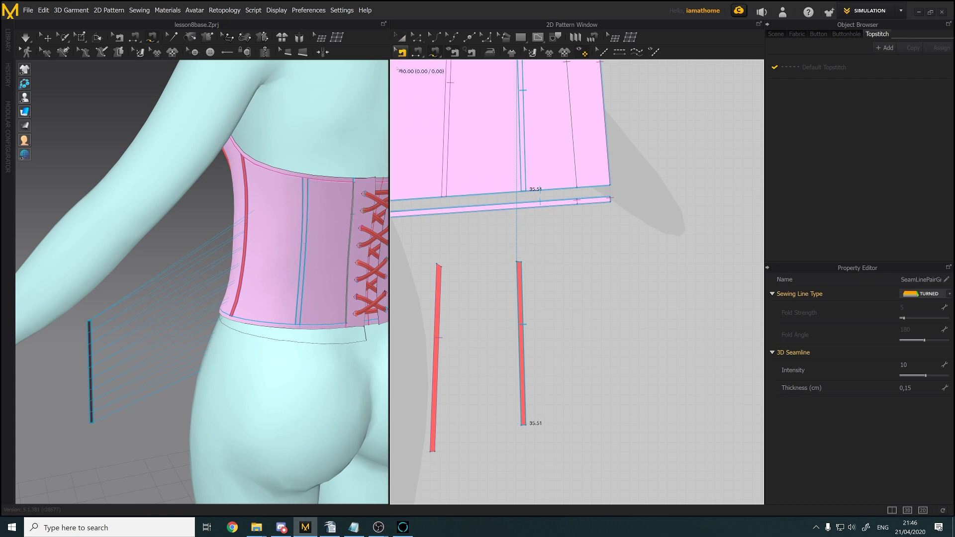
Superimpose the fourth boning piece over the bodice in the 3D view
{"action": "left_click", "coordinate": [401, 37]}
{"action": "scroll", "coordinate": [149, 298], "scroll_direction": "down", "scroll_amount": 3}
{"action": "right_click_drag", "start_coordinate": [80, 371], "coordinate": [108, 354]}
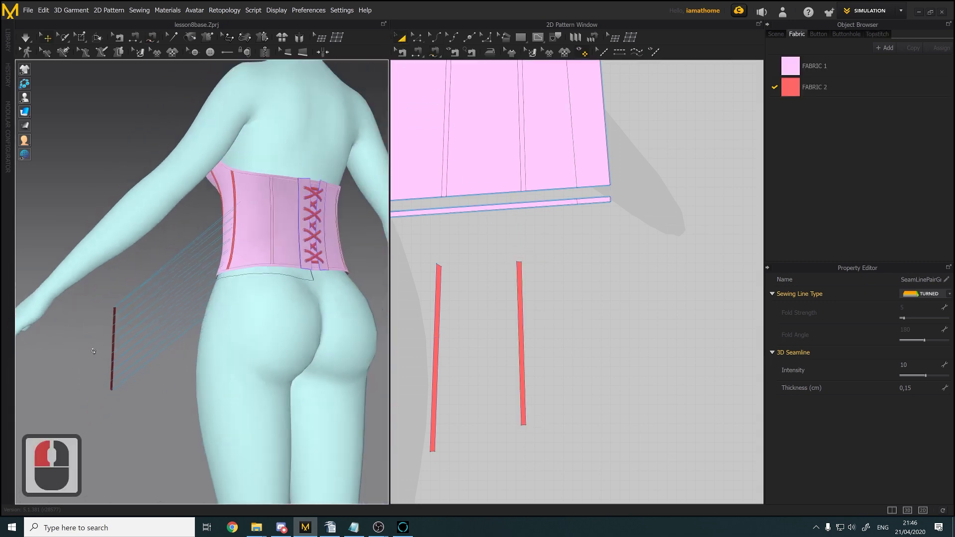
{"action": "right_click", "coordinate": [111, 350]}
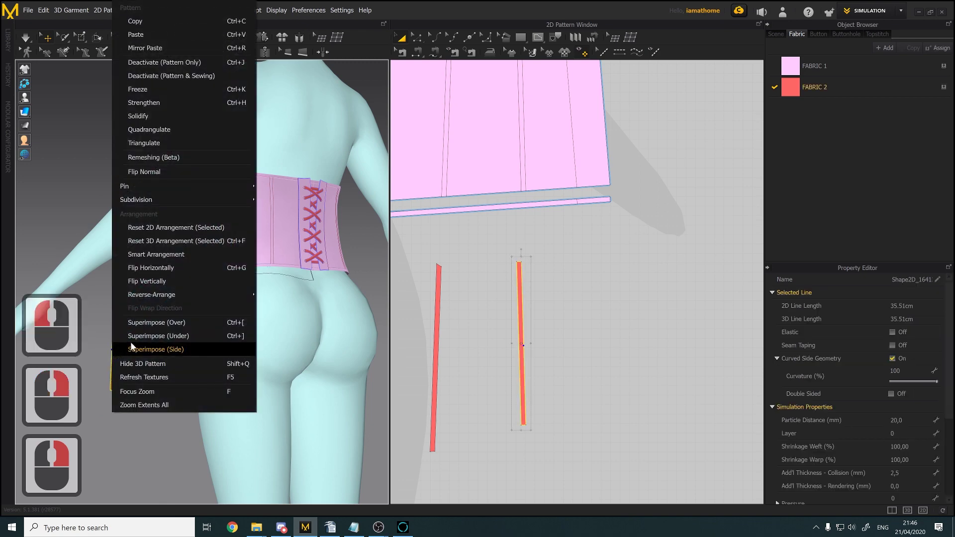
{"action": "left_click", "coordinate": [137, 323]}
Simulate the garment briefly to settle the fourth boning piece on the back of the bodice
{"action": "scroll", "coordinate": [279, 255], "scroll_direction": "down", "scroll_amount": 2}
{"action": "mouse_move", "coordinate": [285, 254]}
{"action": "right_mouse_down"}
{"action": "mouse_move", "coordinate": [271, 262]}
{"action": "mouse_move", "coordinate": [279, 271]}
{"action": "right_mouse_up"}
{"action": "left_click", "coordinate": [29, 42]}
{"action": "scroll", "coordinate": [496, 288], "scroll_direction": "up", "scroll_amount": 8}
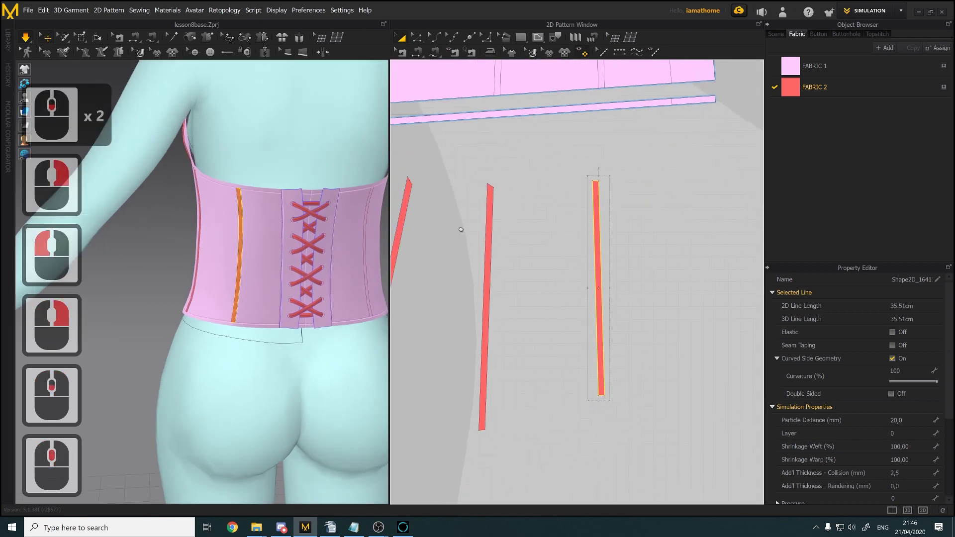
{"action": "scroll", "coordinate": [499, 262], "scroll_direction": "down", "scroll_amount": 9}
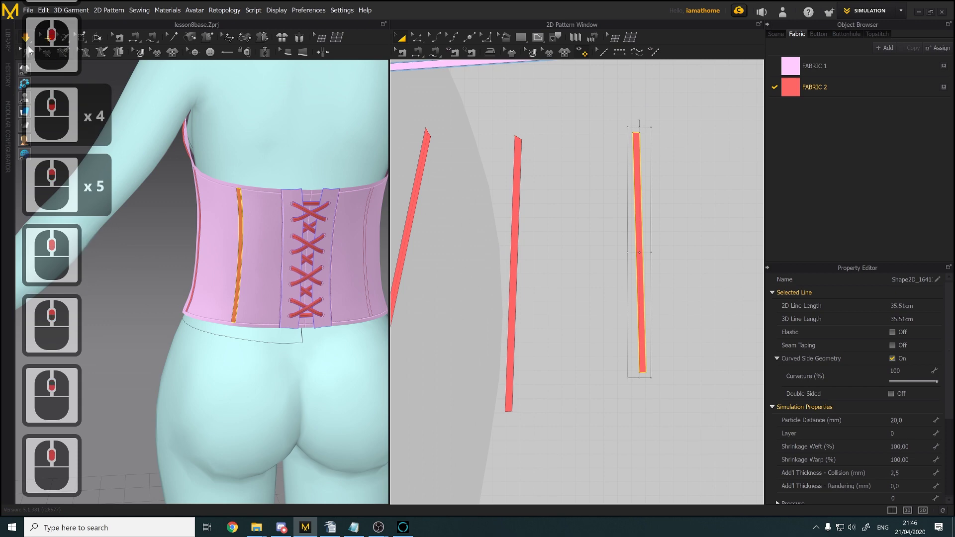
{"action": "left_click", "coordinate": [27, 41]}
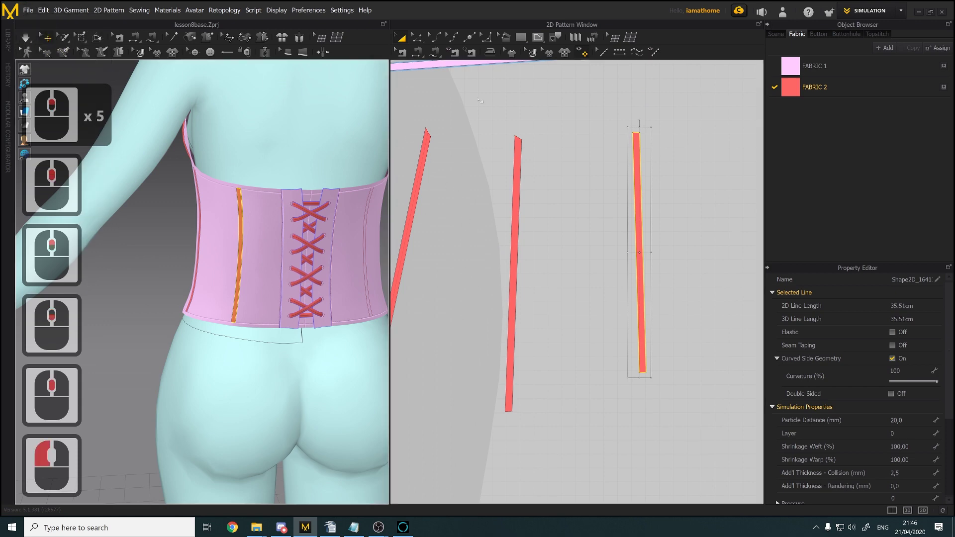
Offset one internal line along the center of the third and fourth boning pieces, using their paired long edges
{"action": "left_click", "coordinate": [415, 40]}
{"action": "left_click", "coordinate": [415, 40]}
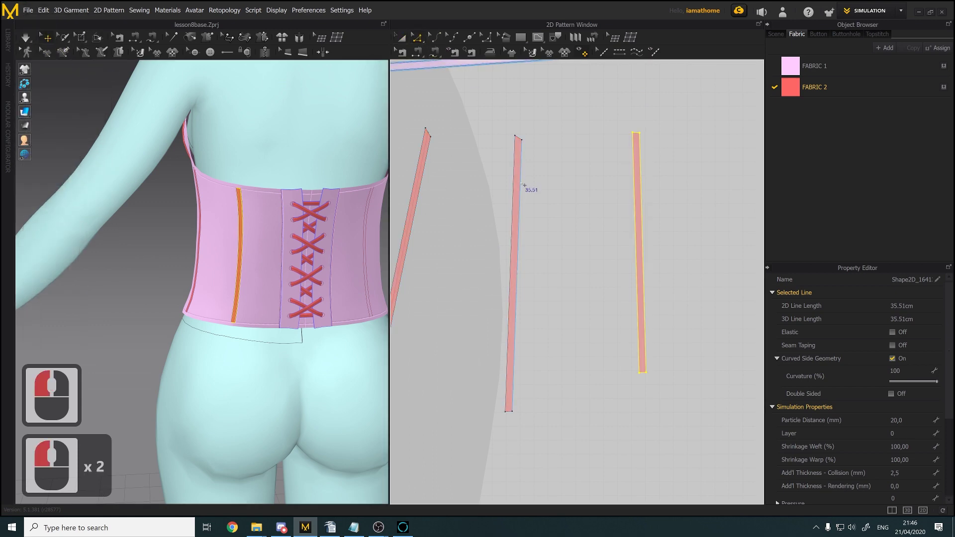
{"action": "left_click", "coordinate": [516, 184]}
{"action": "left_click", "coordinate": [513, 183], "text": "shift"}
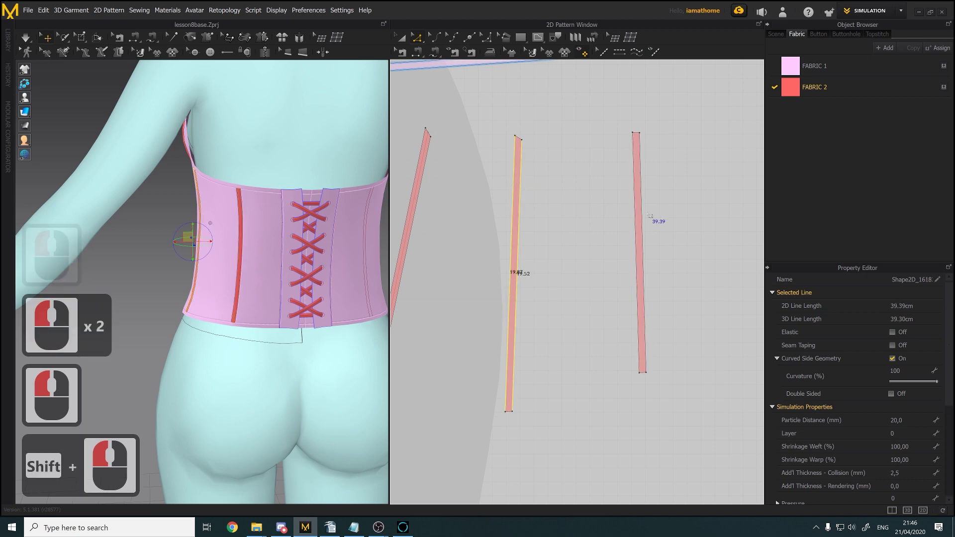
{"action": "left_click", "coordinate": [642, 214], "text": "shift"}
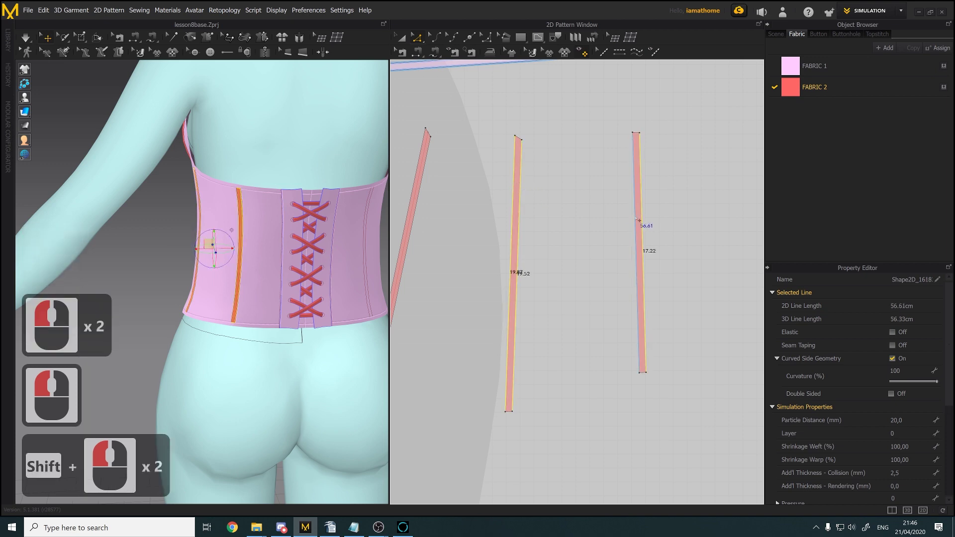
{"action": "left_click", "coordinate": [636, 219], "text": "shift"}
{"action": "right_click", "coordinate": [636, 219]}
{"action": "left_click", "coordinate": [700, 264]}
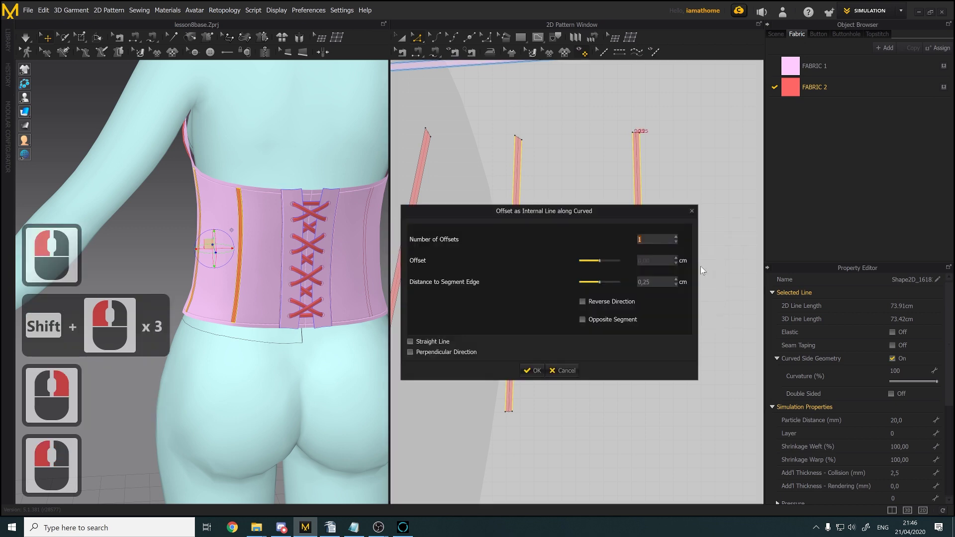
{"action": "left_click", "coordinate": [531, 371]}
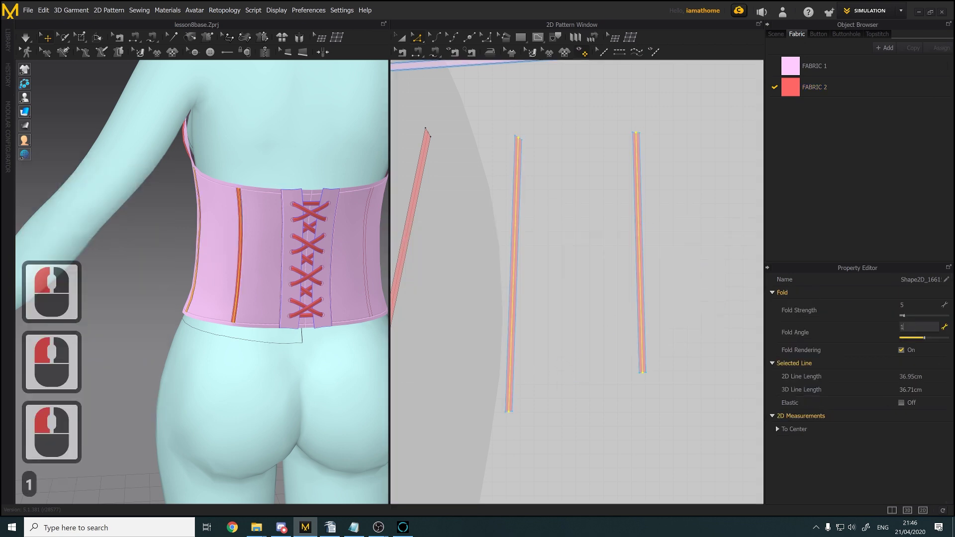
Set the fold angle of the two new center lines to 100 and simulate the garment briefly
{"action": "type", "text": "100"}
{"action": "key", "text": "Return"}
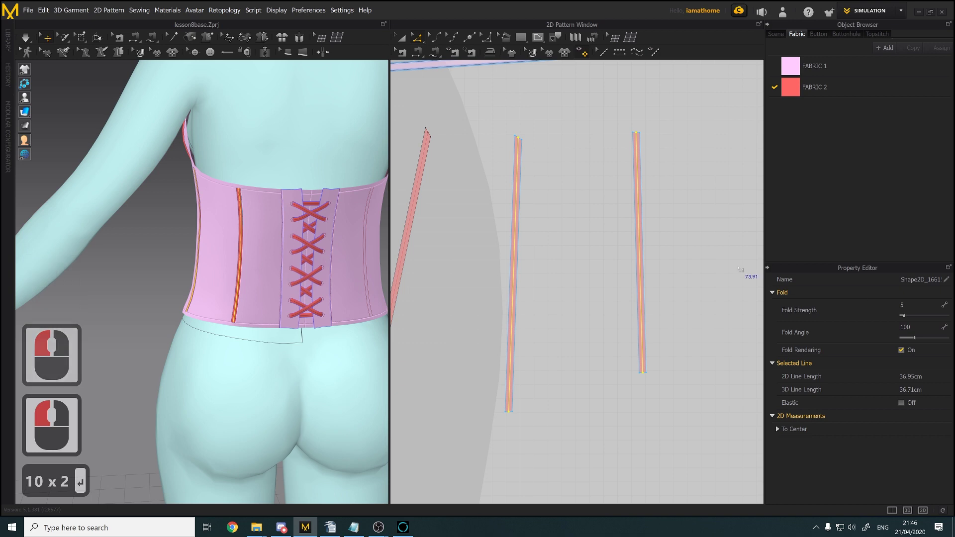
{"action": "left_click", "coordinate": [689, 255]}
{"action": "left_click", "coordinate": [27, 38]}
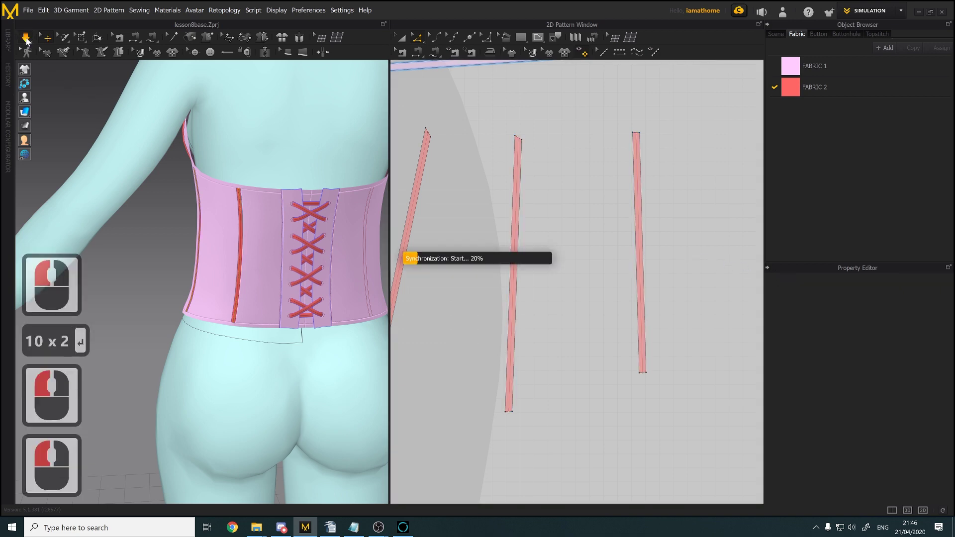
{"action": "left_click", "coordinate": [27, 41]}
Clone all four boning pieces as symmetric patterns with sewing and place them level with the originals, below the other bodice half
{"action": "right_click_drag", "start_coordinate": [149, 293], "coordinate": [602, 301]}
{"action": "scroll", "coordinate": [671, 298], "scroll_direction": "up", "scroll_amount": 5}
{"action": "scroll", "coordinate": [689, 288], "scroll_direction": "up", "scroll_amount": 2}
{"action": "middle_click_drag", "start_coordinate": [670, 297], "coordinate": [643, 309]}
{"action": "scroll", "coordinate": [641, 306], "scroll_direction": "down", "scroll_amount": 3}
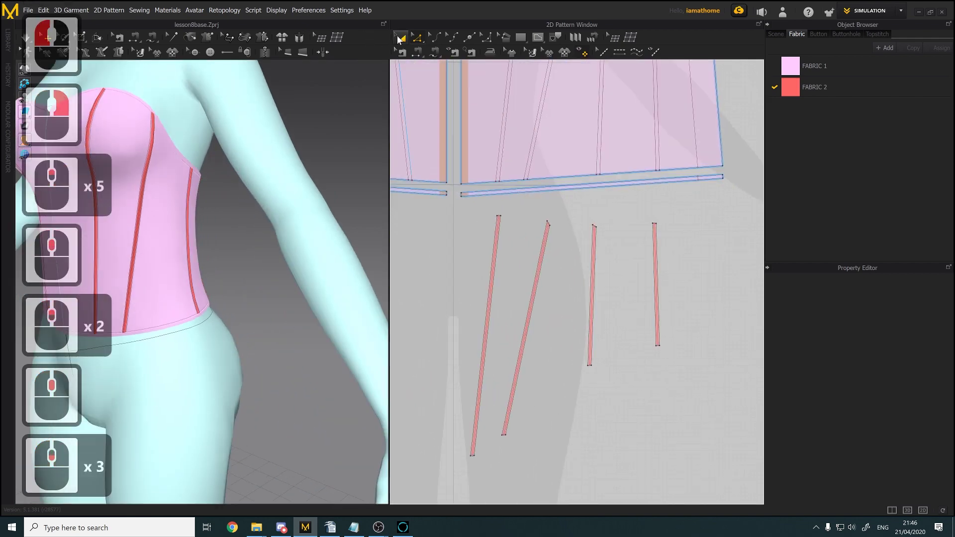
{"action": "left_click", "coordinate": [399, 37]}
{"action": "scroll", "coordinate": [558, 231], "scroll_direction": "up", "scroll_amount": 1}
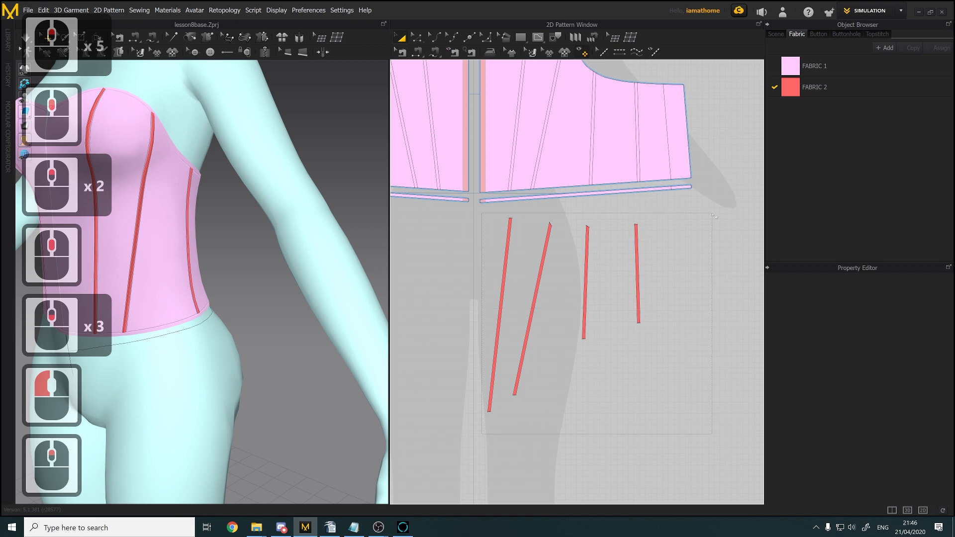
{"action": "left_click_drag", "start_coordinate": [714, 216], "coordinate": [714, 216]}
{"action": "middle_click_drag", "start_coordinate": [504, 263], "coordinate": [603, 242]}
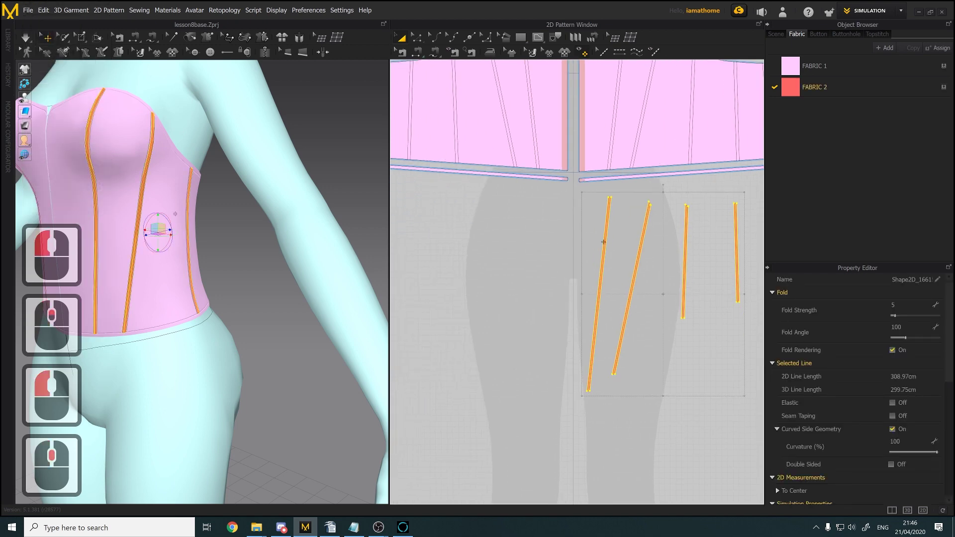
{"action": "right_click", "coordinate": [602, 245]}
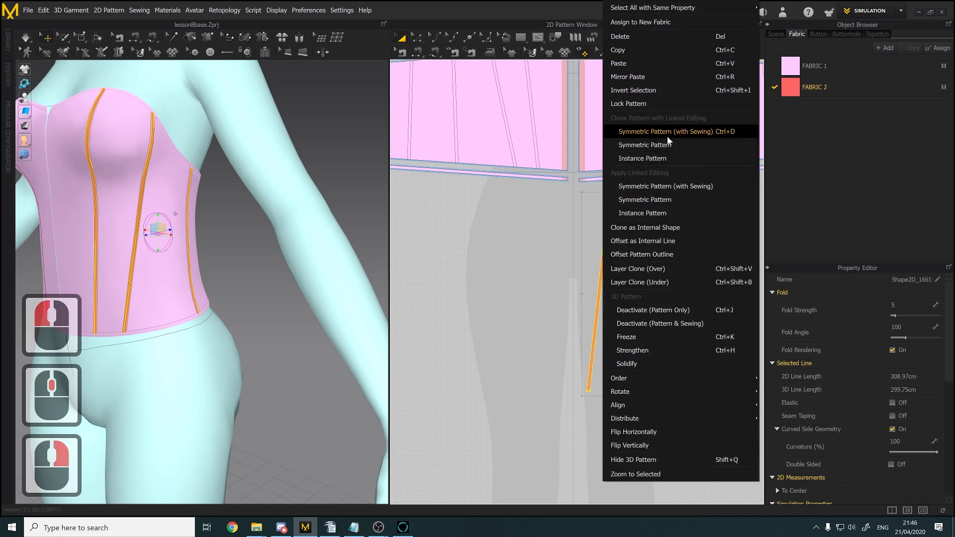
{"action": "left_click", "coordinate": [667, 135]}
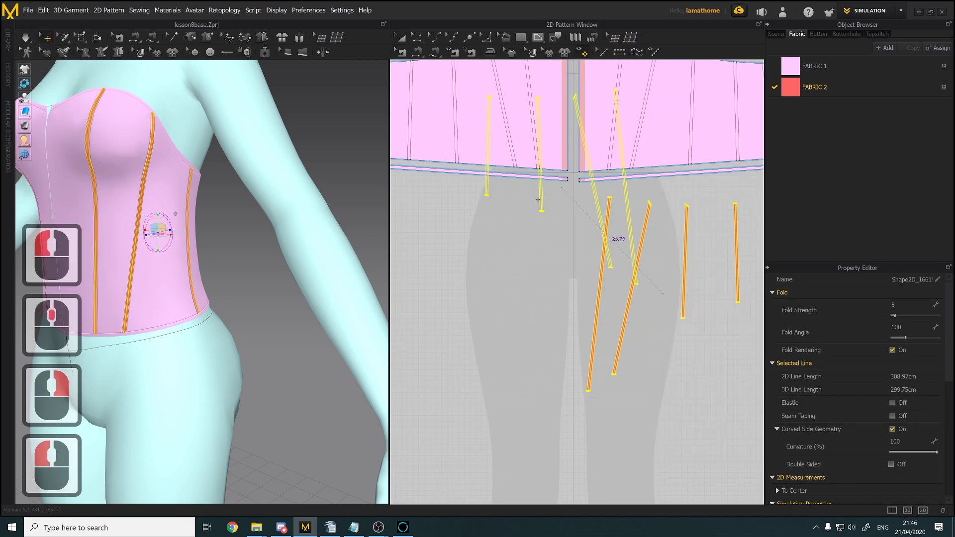
{"action": "left_click", "coordinate": [490, 296]}
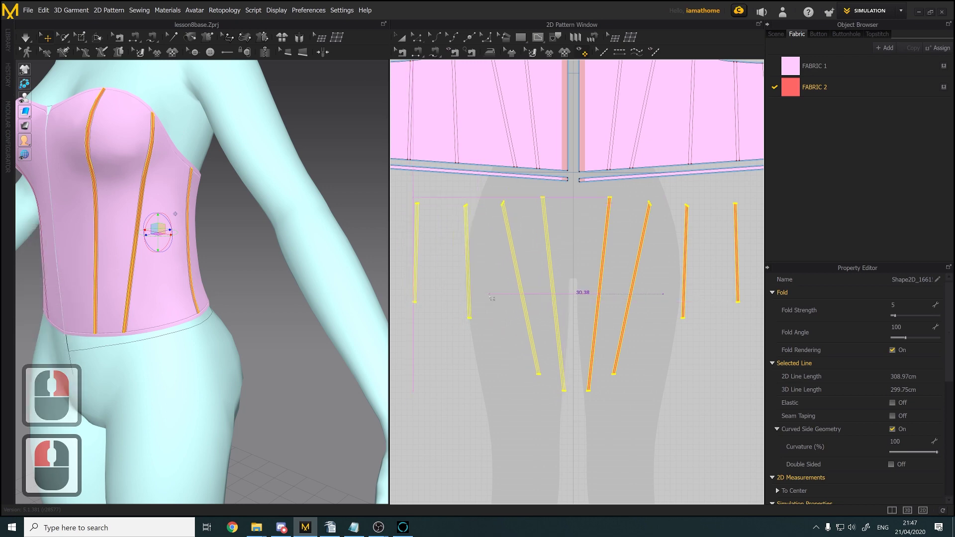
Superimpose the four mirrored boning pieces over the other bodice half in the 3D view
{"action": "scroll", "coordinate": [448, 350], "scroll_direction": "up", "scroll_amount": 2}
{"action": "middle_click_drag", "start_coordinate": [562, 332], "coordinate": [611, 331]}
{"action": "scroll", "coordinate": [179, 323], "scroll_direction": "up", "scroll_amount": 3}
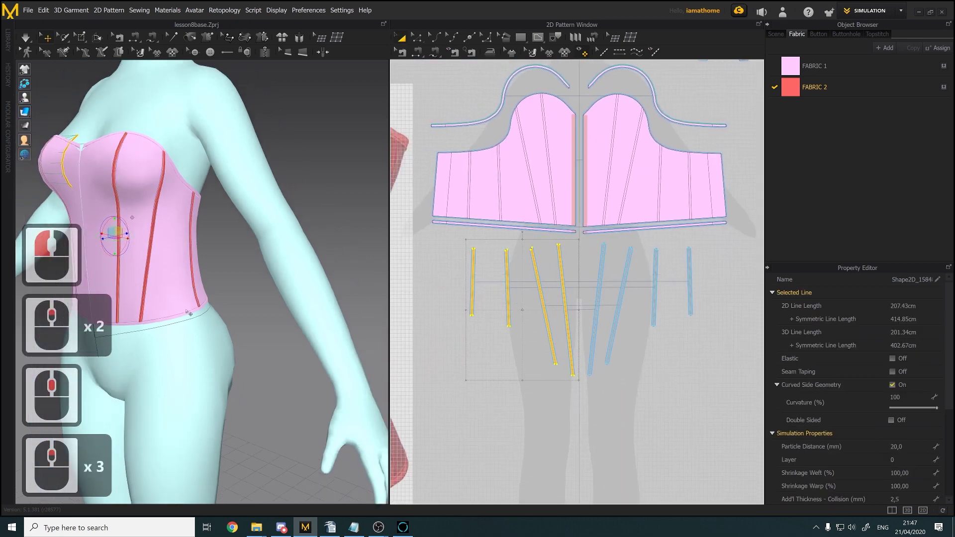
{"action": "middle_click_drag", "start_coordinate": [164, 308], "coordinate": [289, 299]}
{"action": "right_click_drag", "start_coordinate": [283, 289], "coordinate": [301, 270]}
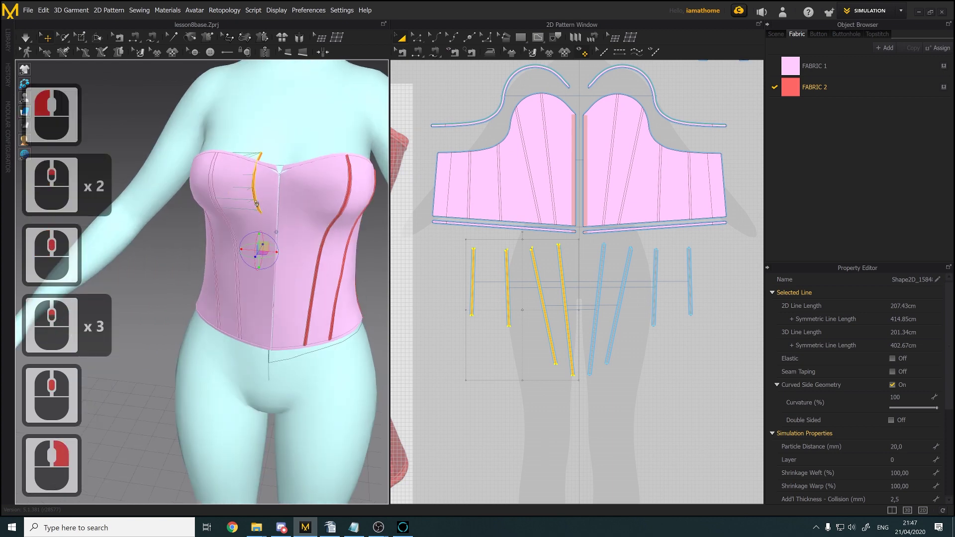
{"action": "right_click", "coordinate": [257, 204]}
{"action": "left_click", "coordinate": [305, 319]}
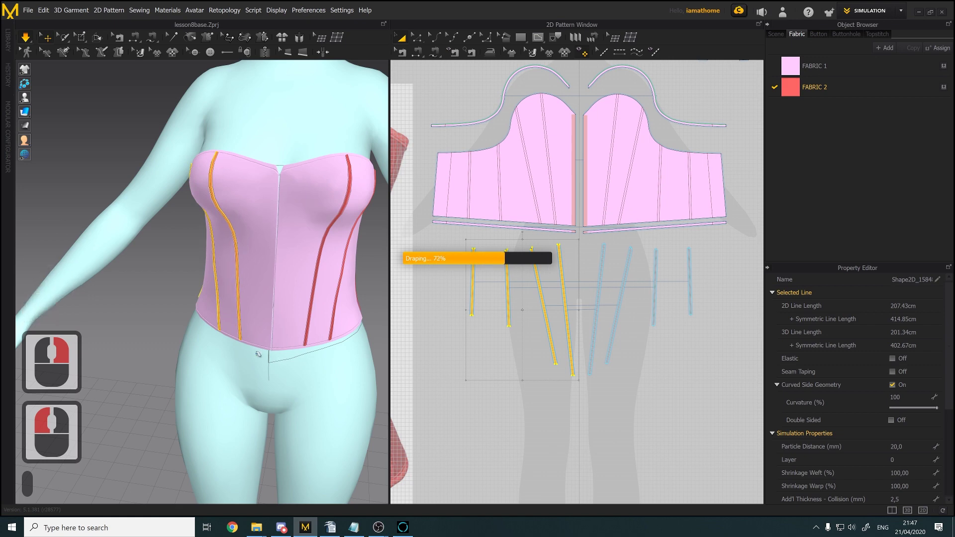
Simulate the garment briefly to settle the mirrored boning pieces on the bodice, and clear the selection
{"action": "right_click_drag", "start_coordinate": [258, 354], "coordinate": [221, 352]}
{"action": "scroll", "coordinate": [288, 352], "scroll_direction": "up", "scroll_amount": 4}
{"action": "scroll", "coordinate": [298, 324], "scroll_direction": "up", "scroll_amount": 5}
{"action": "scroll", "coordinate": [336, 294], "scroll_direction": "up", "scroll_amount": 1}
{"action": "scroll", "coordinate": [336, 294], "scroll_direction": "down", "scroll_amount": 2}
{"action": "scroll", "coordinate": [222, 352], "scroll_direction": "up", "scroll_amount": 1}
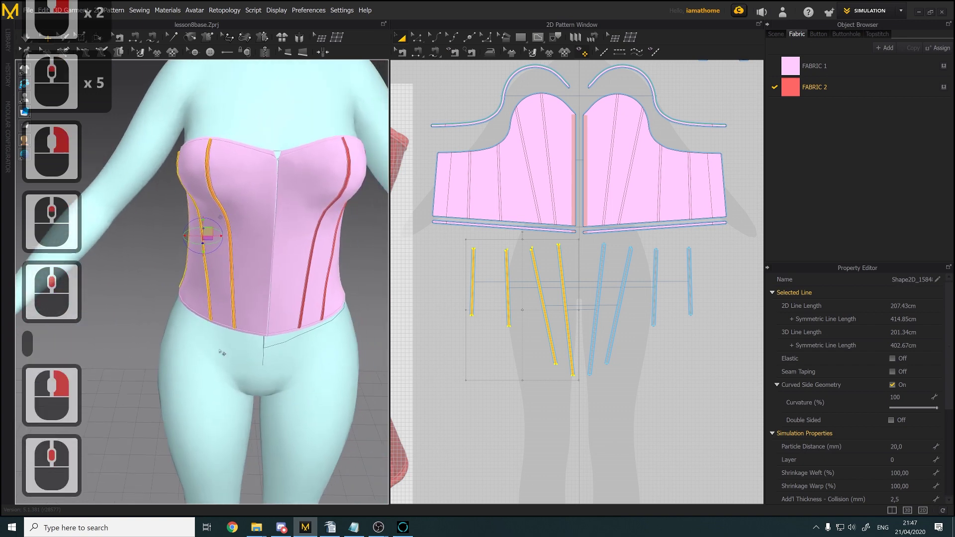
{"action": "left_click", "coordinate": [366, 281]}
{"action": "right_click_drag", "start_coordinate": [365, 282], "coordinate": [351, 277]}
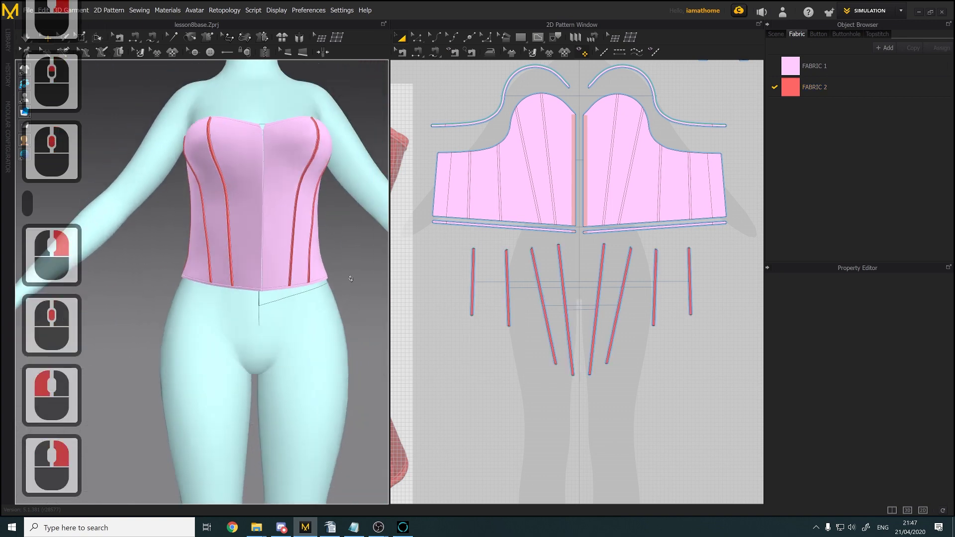
Examine the boning around the back, side and front of the corset and compare it with the reference photo
{"action": "scroll", "coordinate": [352, 277], "scroll_direction": "down", "scroll_amount": 1}
{"action": "middle_click_drag", "start_coordinate": [352, 277], "coordinate": [341, 326]}
{"action": "scroll", "coordinate": [340, 327], "scroll_direction": "down", "scroll_amount": 1}
{"action": "right_click_drag", "start_coordinate": [340, 326], "coordinate": [165, 348]}
{"action": "scroll", "coordinate": [539, 228], "scroll_direction": "down", "scroll_amount": 3}
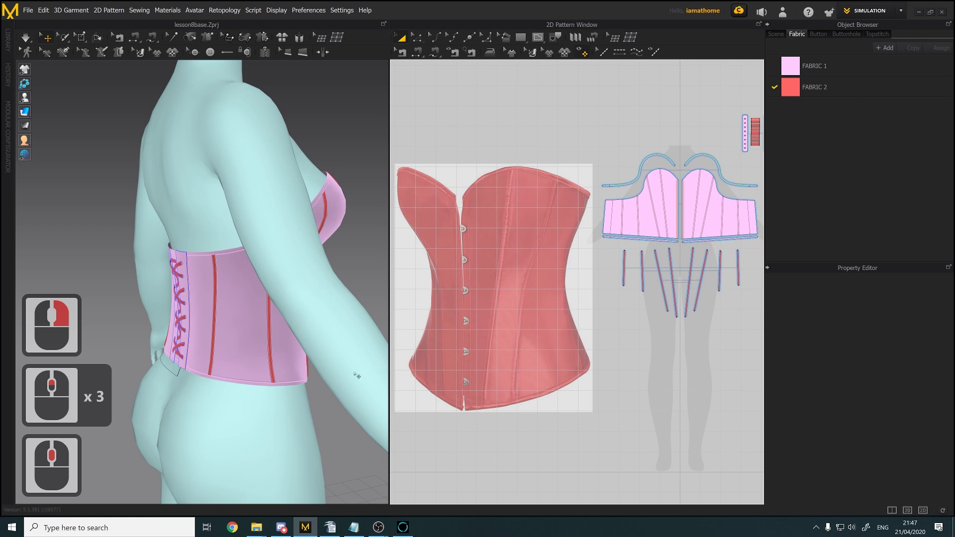
{"action": "right_click_drag", "start_coordinate": [356, 375], "coordinate": [259, 368]}
{"action": "scroll", "coordinate": [469, 246], "scroll_direction": "up", "scroll_amount": 1}
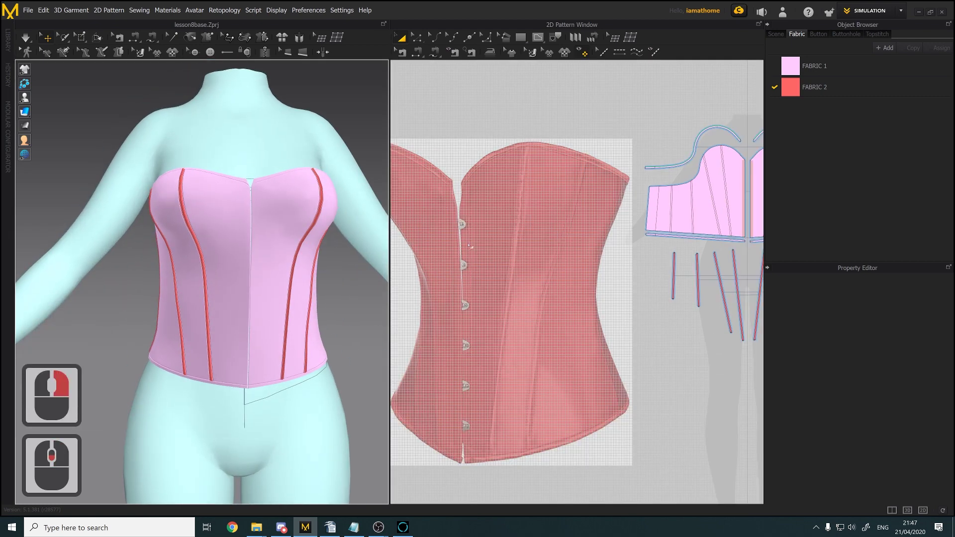
{"action": "scroll", "coordinate": [480, 241], "scroll_direction": "up", "scroll_amount": 1}
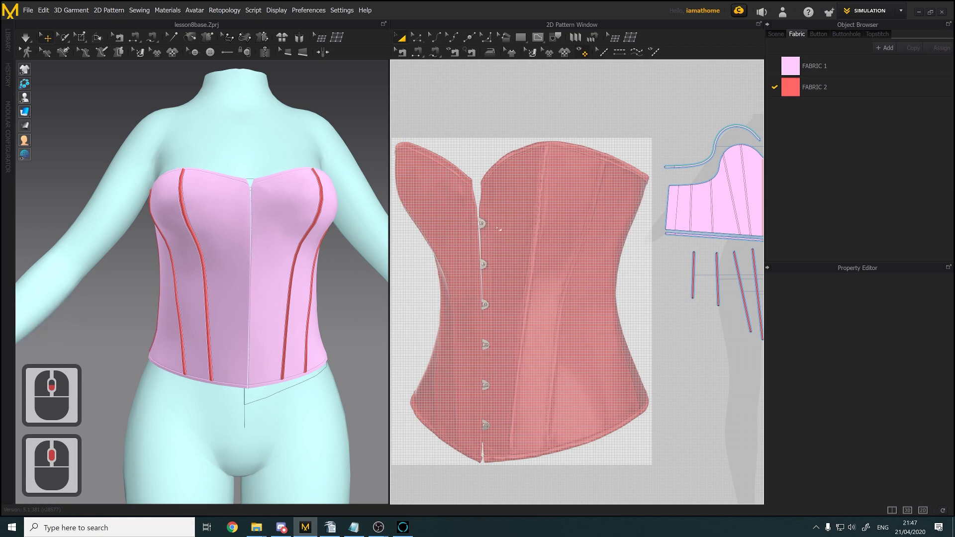
Replace the 2D background image with 71Acw6vVvPL_AC_UL1222_.jpg at 100% scale and 50% opacity, positioned beside the patterns
{"action": "right_click", "coordinate": [485, 226]}
{"action": "left_click", "coordinate": [471, 264]}
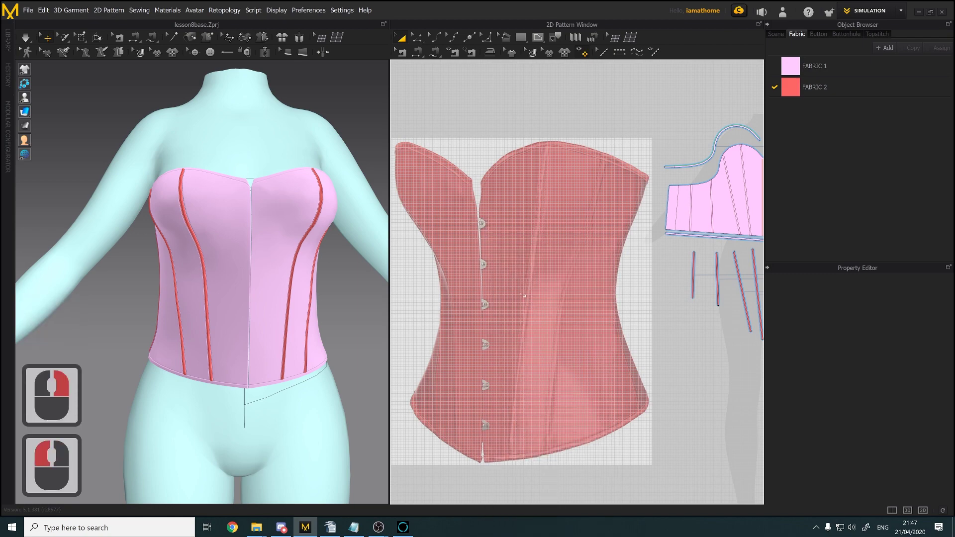
{"action": "right_click", "coordinate": [520, 303]}
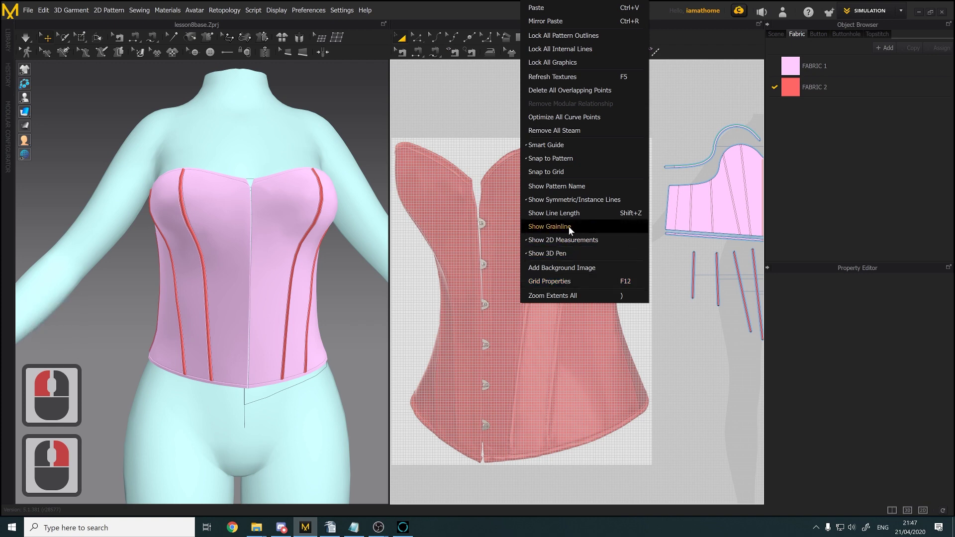
{"action": "left_click", "coordinate": [565, 270]}
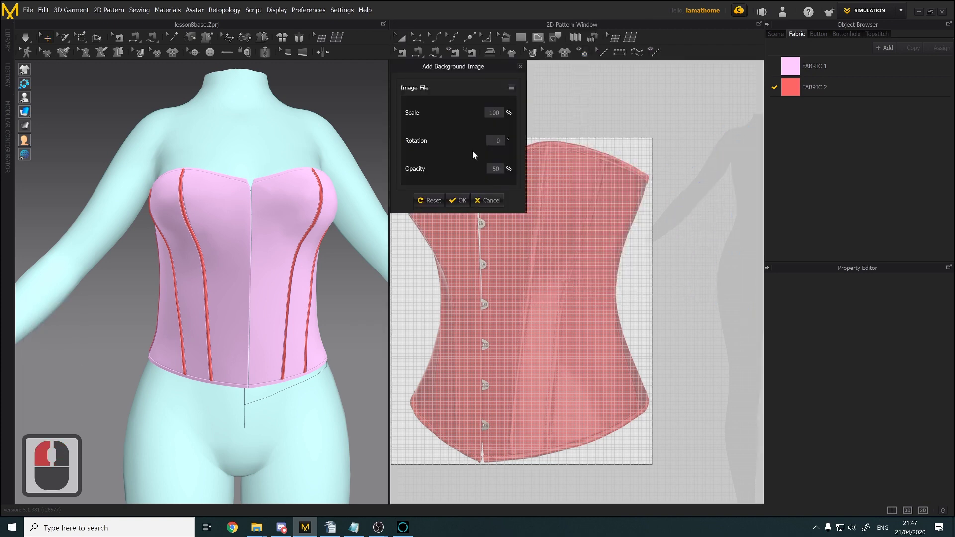
{"action": "double_click", "coordinate": [513, 87]}
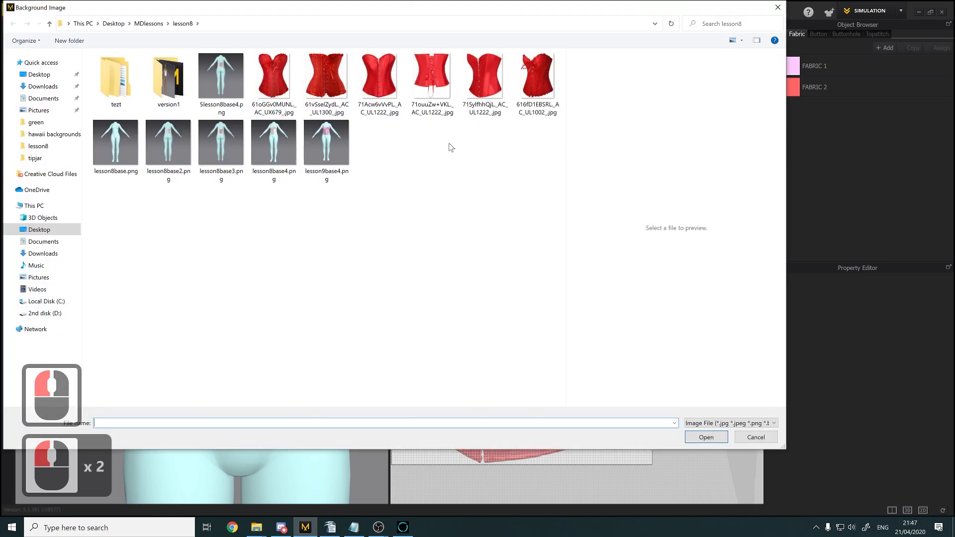
{"action": "left_click", "coordinate": [379, 77]}
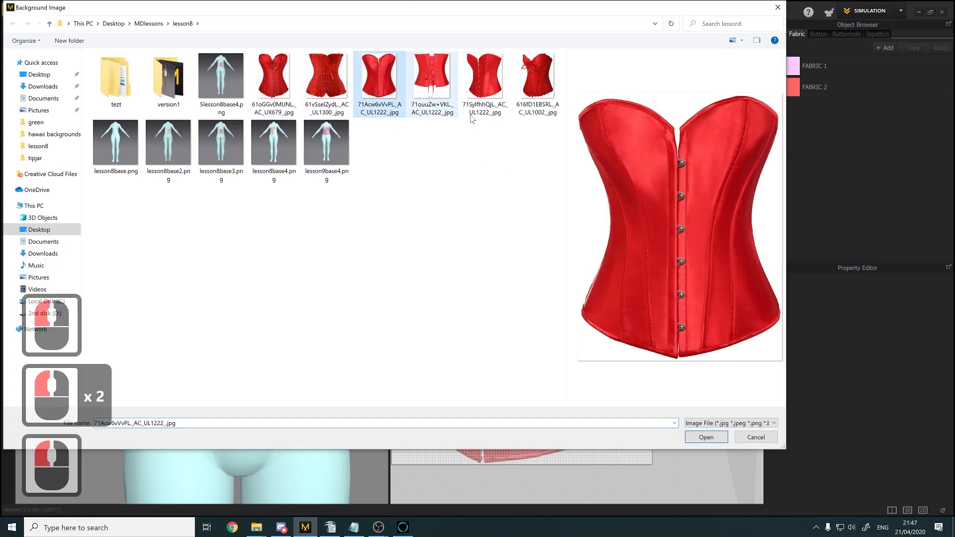
{"action": "left_click", "coordinate": [704, 438]}
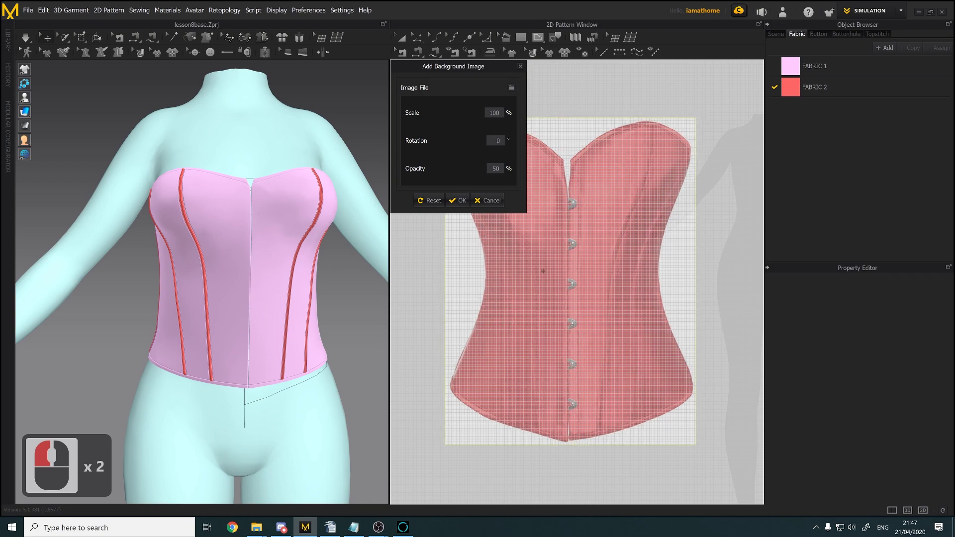
{"action": "left_click_drag", "start_coordinate": [550, 272], "coordinate": [511, 270]}
{"action": "left_click", "coordinate": [456, 200]}
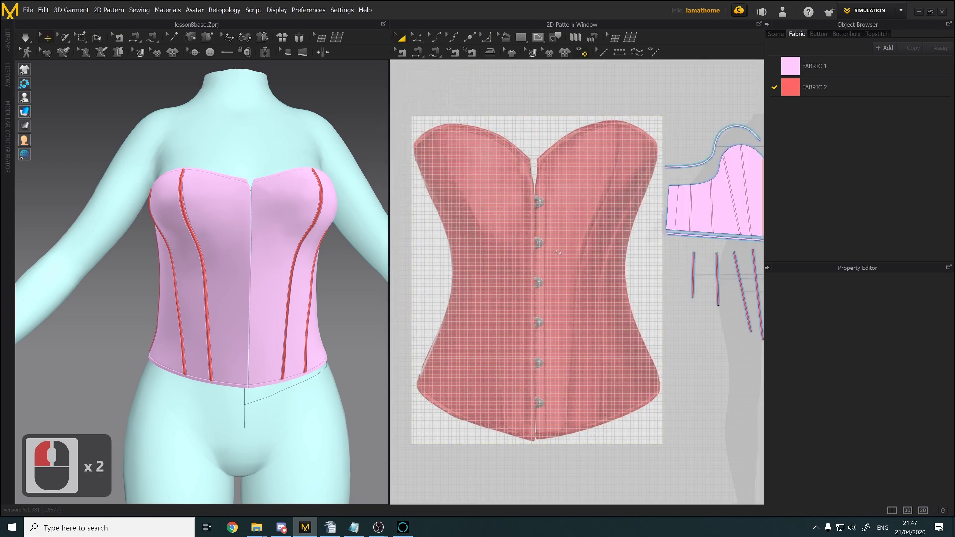
Offset the center-front edge of the bodice half as a single internal line at a distance of 1 cm
{"action": "scroll", "coordinate": [542, 172], "scroll_direction": "up", "scroll_amount": 3}
{"action": "scroll", "coordinate": [542, 172], "scroll_direction": "down", "scroll_amount": 6}
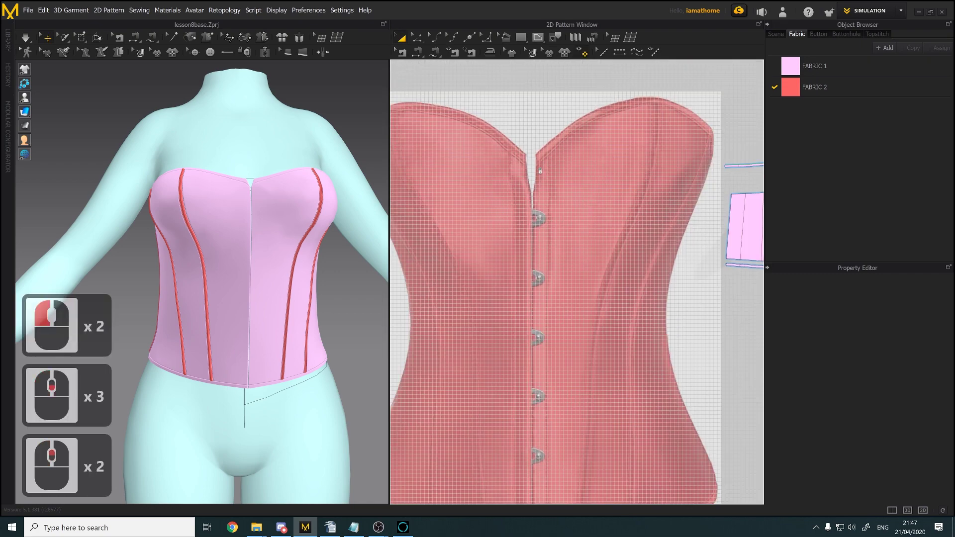
{"action": "scroll", "coordinate": [542, 172], "scroll_direction": "up", "scroll_amount": 6}
{"action": "scroll", "coordinate": [541, 171], "scroll_direction": "down", "scroll_amount": 3}
{"action": "scroll", "coordinate": [541, 171], "scroll_direction": "down", "scroll_amount": 6}
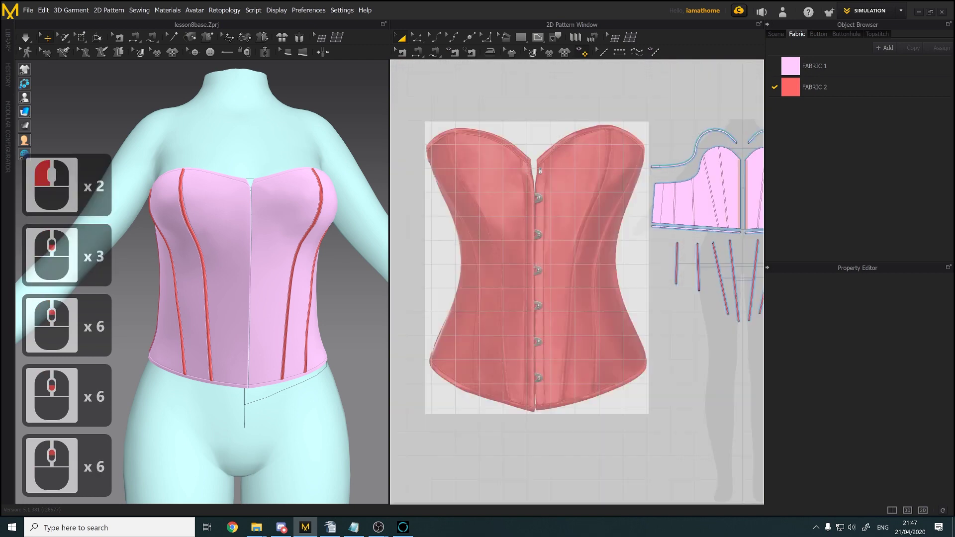
{"action": "left_click", "coordinate": [417, 39]}
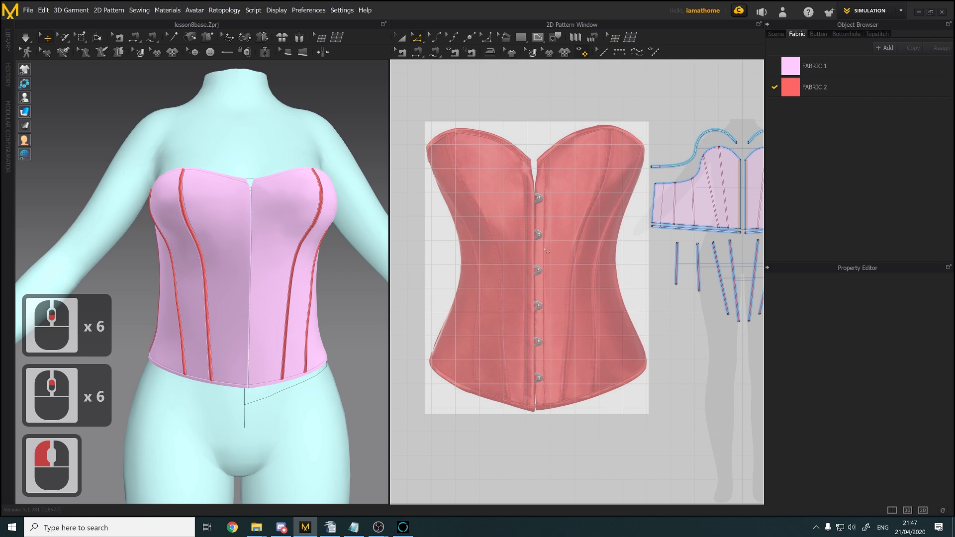
{"action": "scroll", "coordinate": [669, 294], "scroll_direction": "up", "scroll_amount": 10}
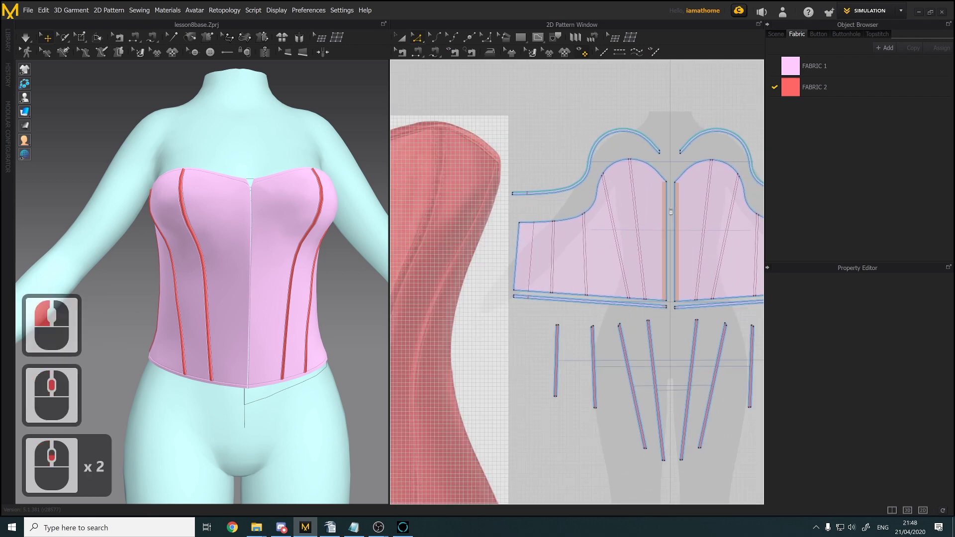
{"action": "scroll", "coordinate": [647, 195], "scroll_direction": "down", "scroll_amount": 1}
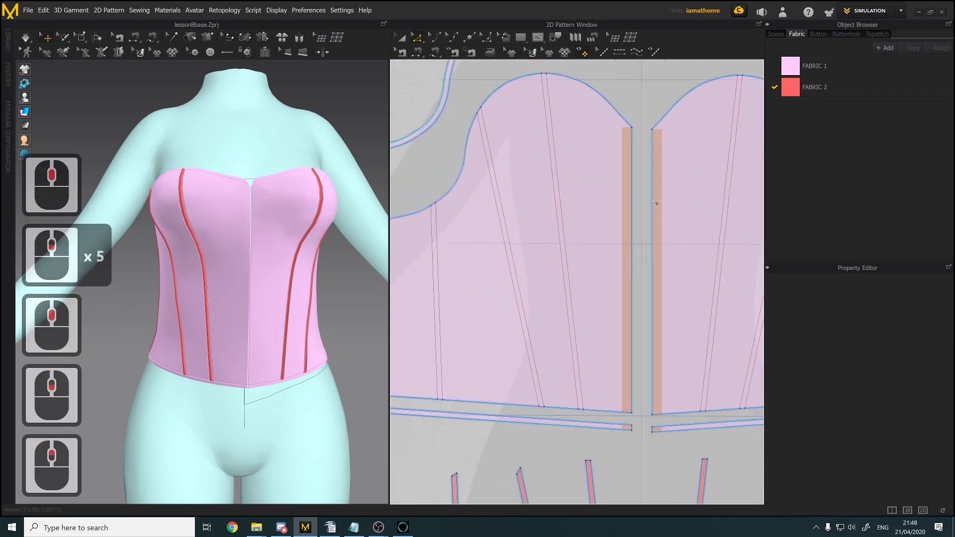
{"action": "left_click", "coordinate": [653, 202]}
{"action": "right_click", "coordinate": [653, 201]}
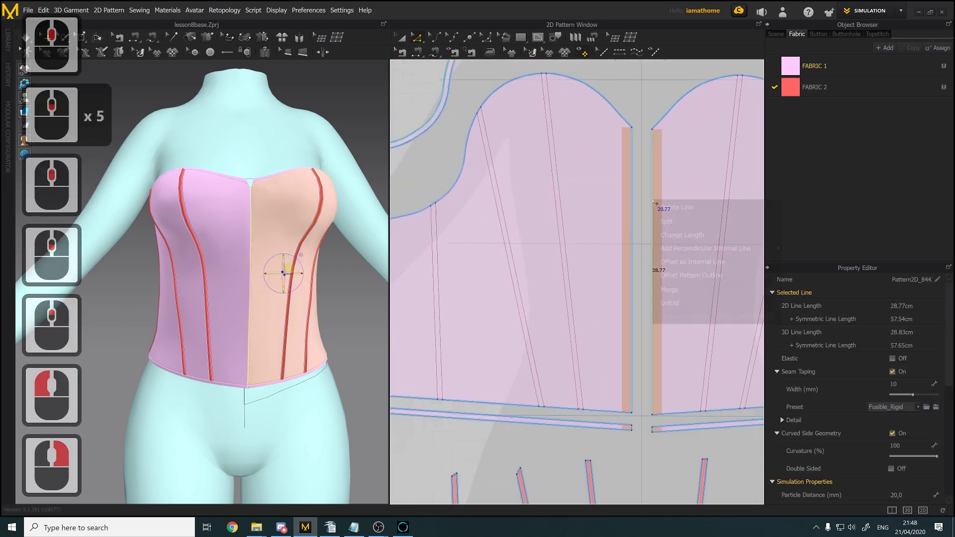
{"action": "left_click", "coordinate": [697, 264]}
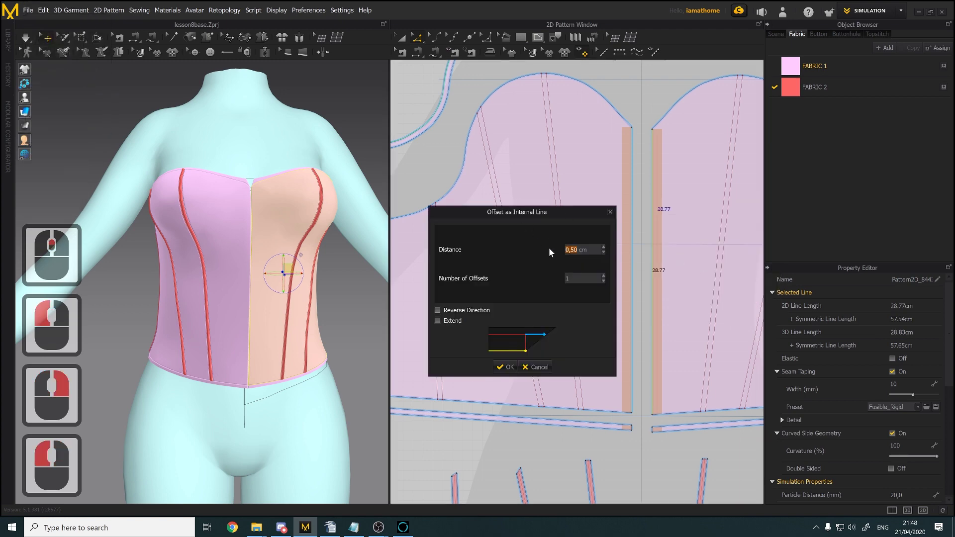
{"action": "type", "text": "1"}
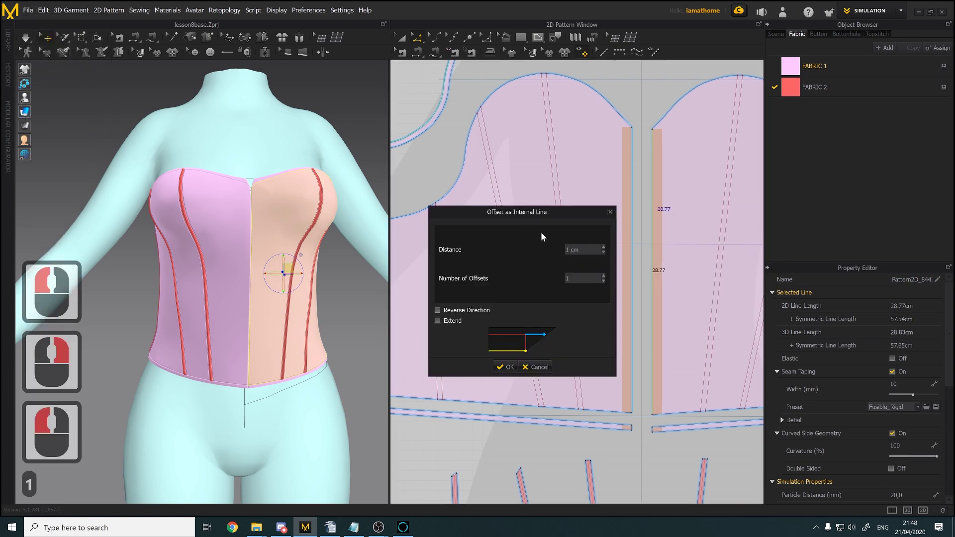
{"action": "left_click", "coordinate": [505, 367]}
Extend the new internal line along the center front to the pattern outline
{"action": "scroll", "coordinate": [680, 199], "scroll_direction": "up", "scroll_amount": 2}
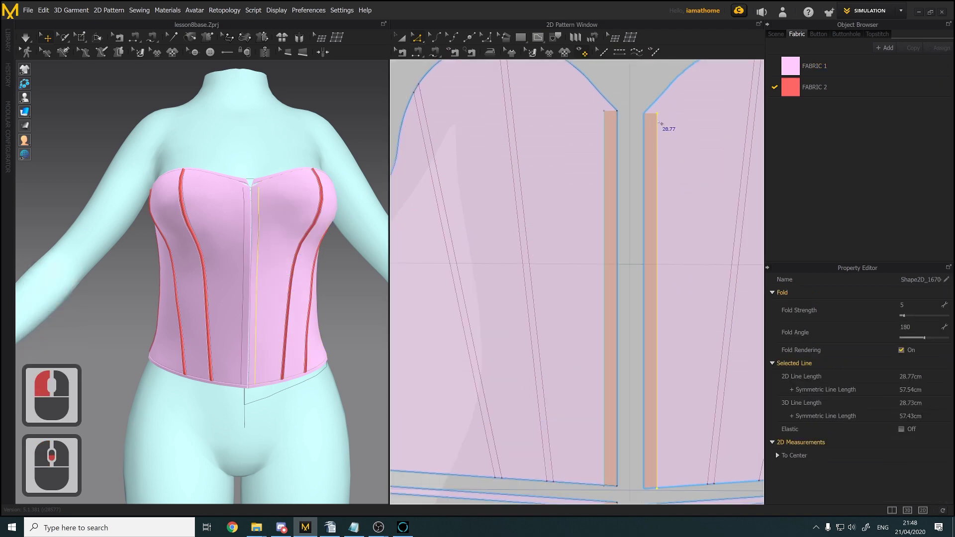
{"action": "right_click", "coordinate": [660, 122]}
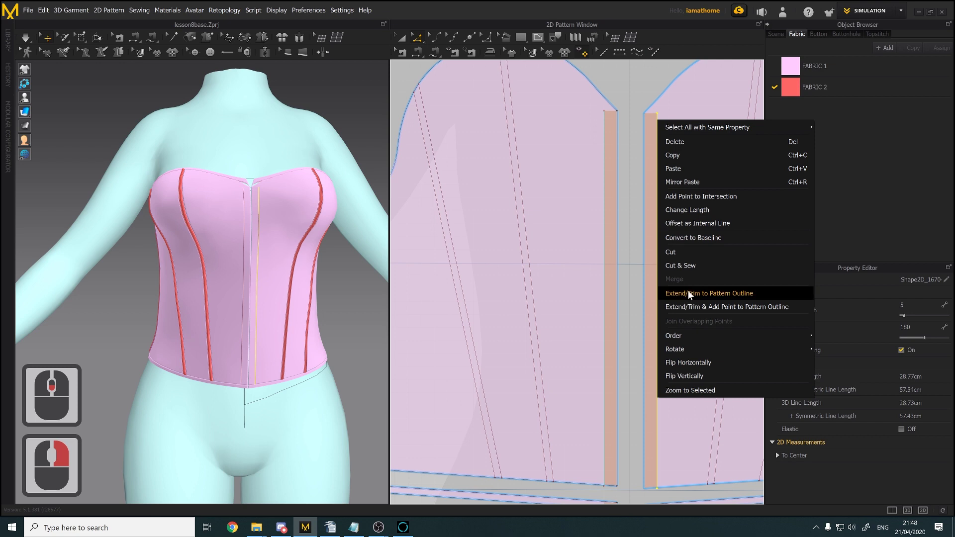
{"action": "left_click", "coordinate": [689, 293]}
Offset the extended center-front internal line once more as an internal line at a distance of 0.10 cm
{"action": "scroll", "coordinate": [663, 176], "scroll_direction": "up", "scroll_amount": 1}
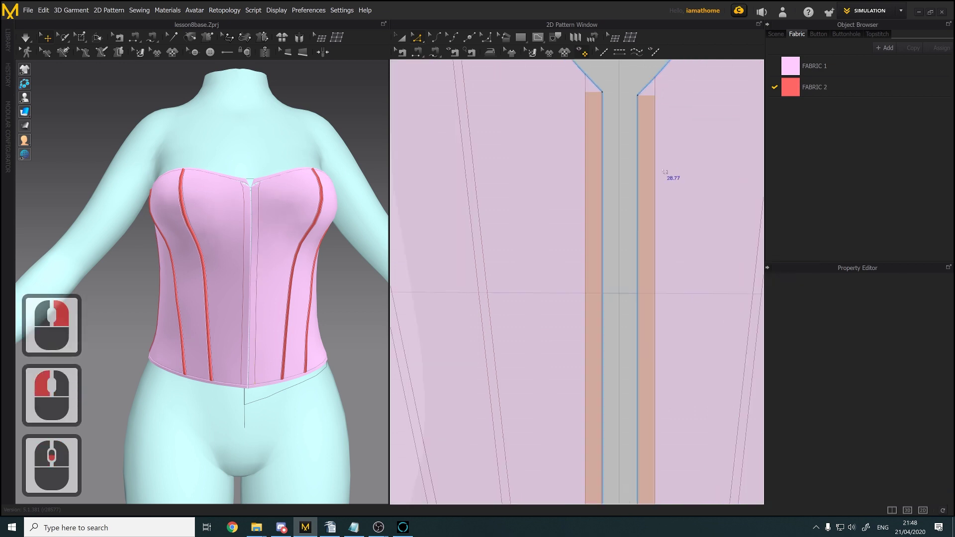
{"action": "left_click", "coordinate": [656, 163]}
{"action": "right_click", "coordinate": [656, 162]}
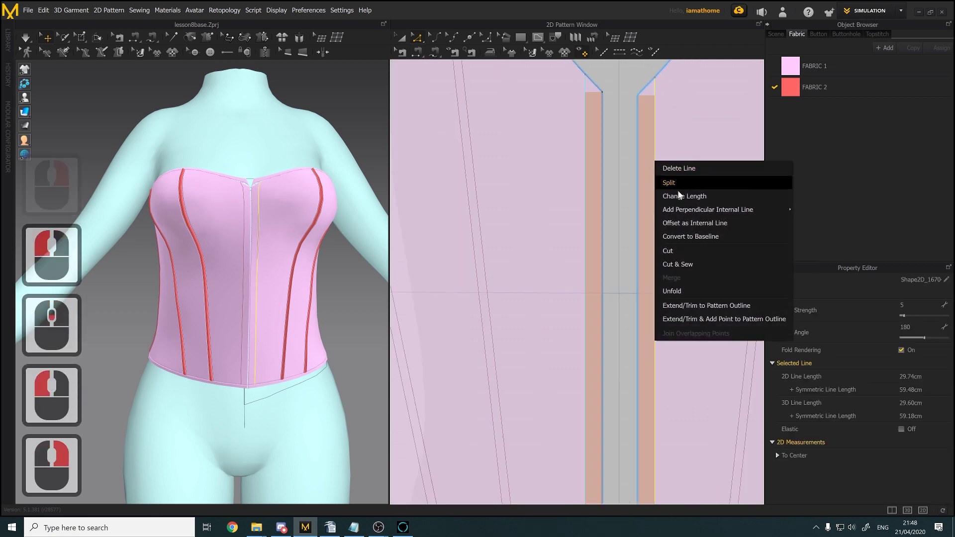
{"action": "left_click", "coordinate": [680, 223]}
{"action": "type", "text": "0"}
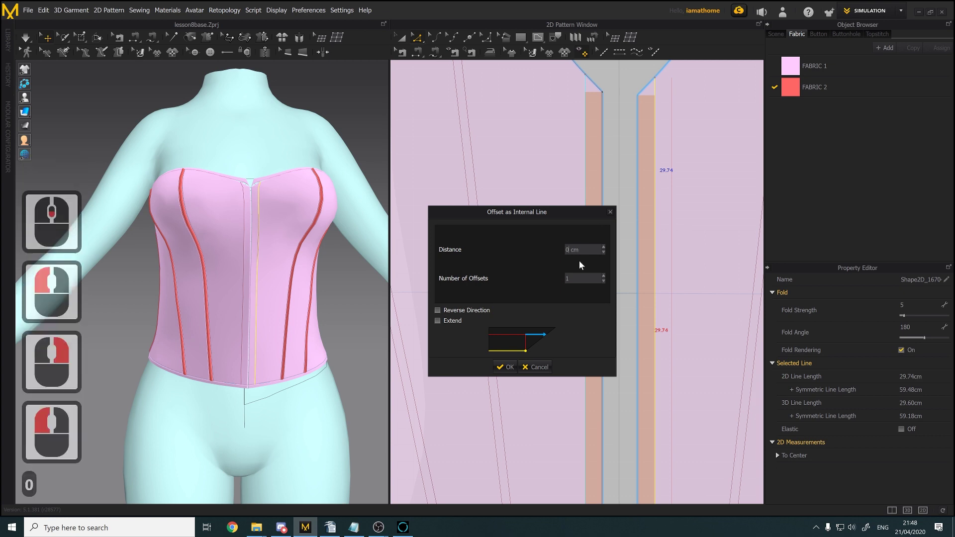
{"action": "type", "text": ","}
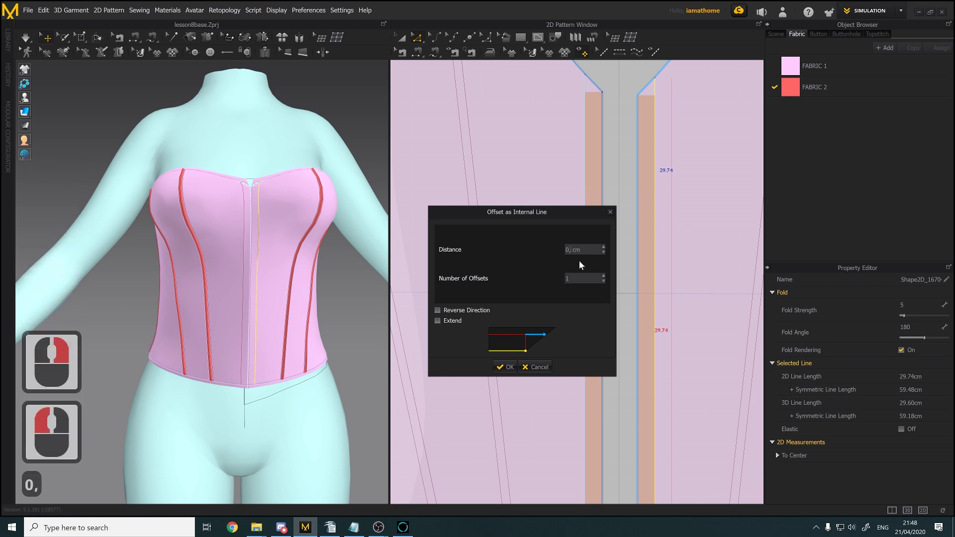
{"action": "type", "text": "10"}
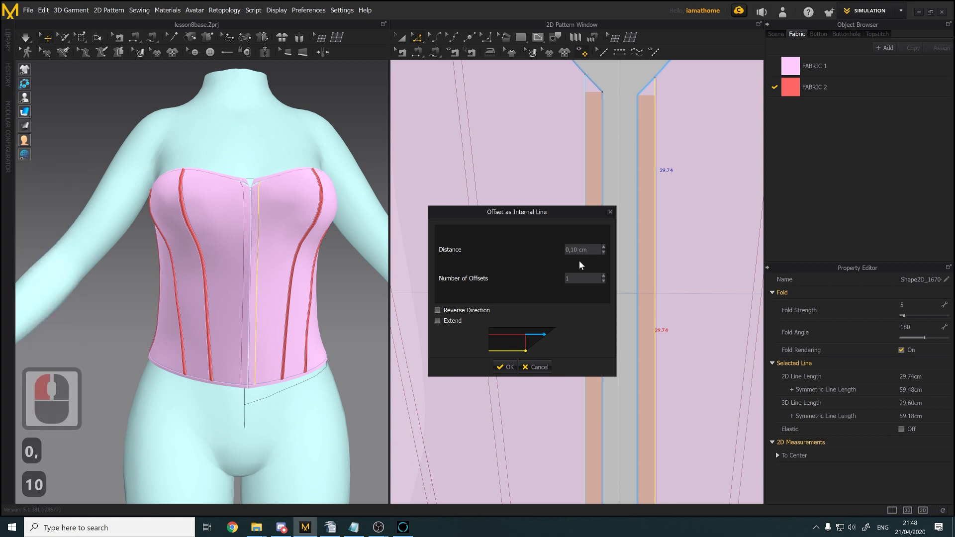
{"action": "left_click", "coordinate": [507, 367]}
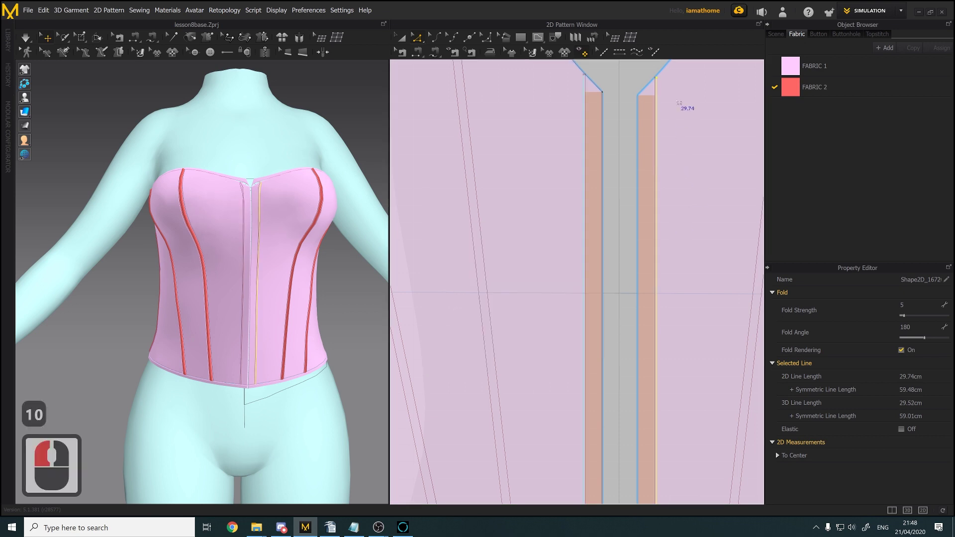
Extend the second center-front internal line to the pattern outline and keep it selected
{"action": "right_click", "coordinate": [661, 80]}
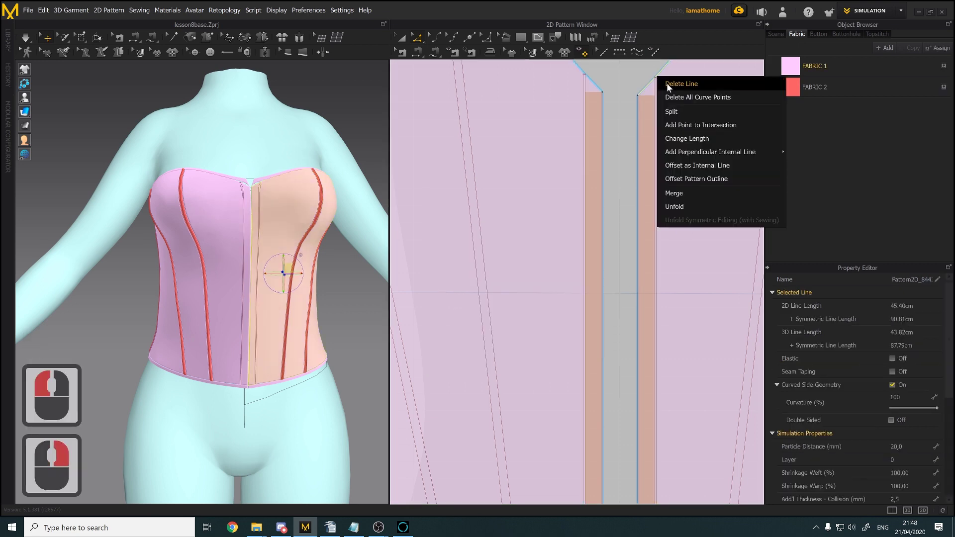
{"action": "scroll", "coordinate": [679, 69], "scroll_direction": "up", "scroll_amount": 3}
{"action": "scroll", "coordinate": [664, 92], "scroll_direction": "up", "scroll_amount": 6}
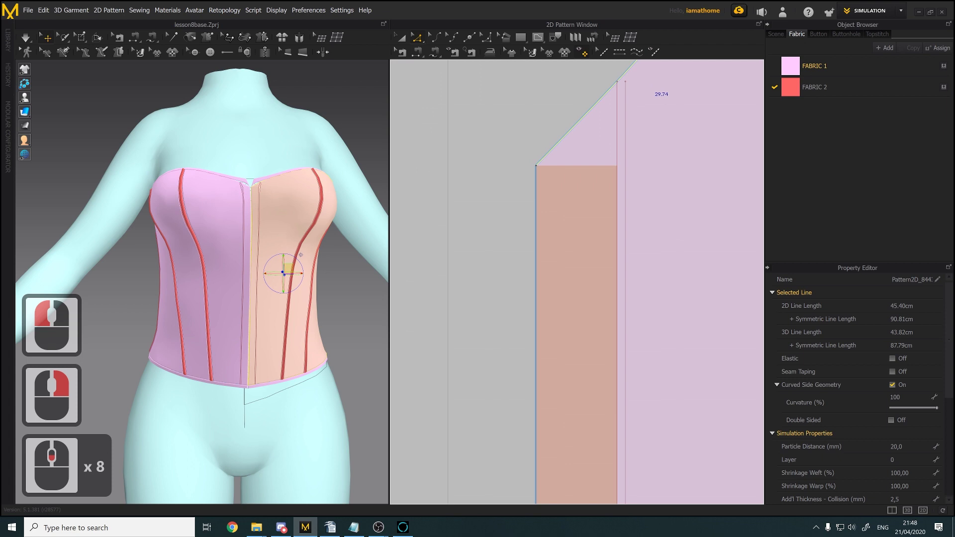
{"action": "right_click", "coordinate": [623, 98]}
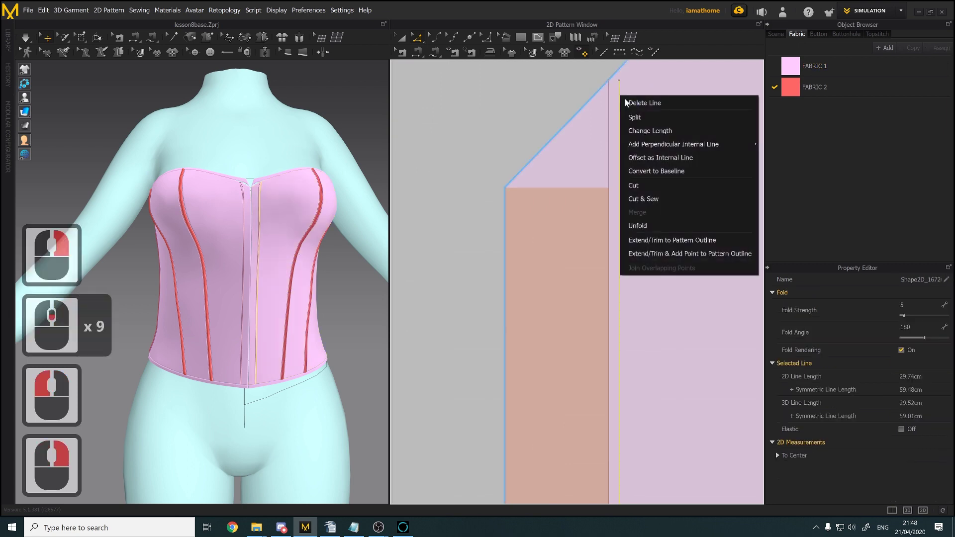
{"action": "left_click", "coordinate": [658, 241]}
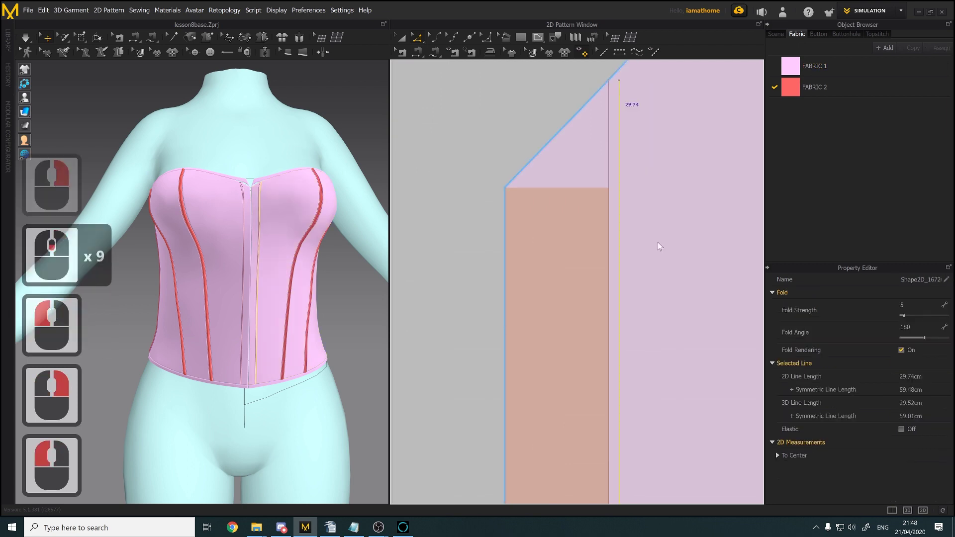
{"action": "left_click", "coordinate": [623, 149]}
Simulate the garment while trying fold angles of 166 and 220 on the second center-front internal line
{"action": "scroll", "coordinate": [305, 199], "scroll_direction": "up", "scroll_amount": 5}
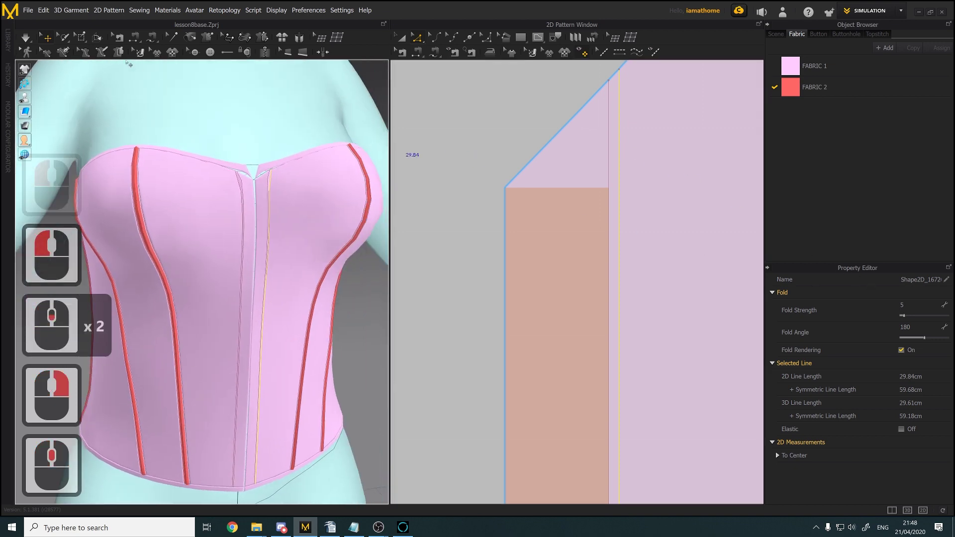
{"action": "left_click", "coordinate": [25, 38]}
{"action": "scroll", "coordinate": [287, 203], "scroll_direction": "down", "scroll_amount": 1}
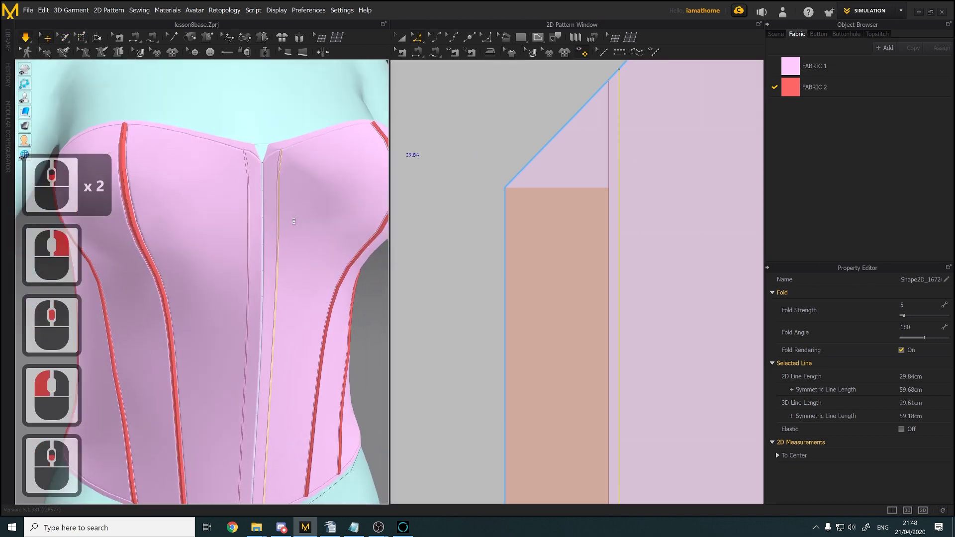
{"action": "right_click_drag", "start_coordinate": [294, 219], "coordinate": [289, 217]}
{"action": "left_click_drag", "start_coordinate": [925, 337], "coordinate": [923, 339]}
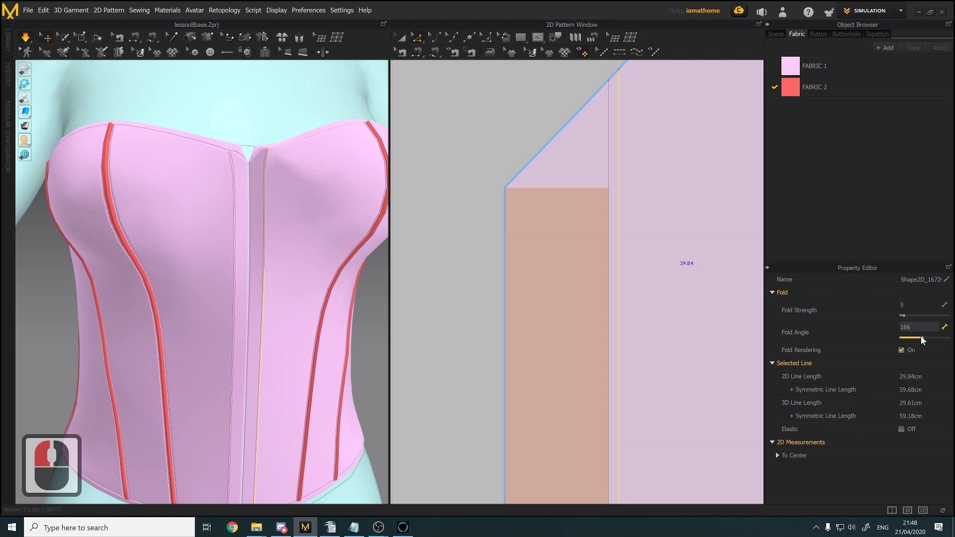
{"action": "left_click_drag", "start_coordinate": [920, 336], "coordinate": [929, 338]}
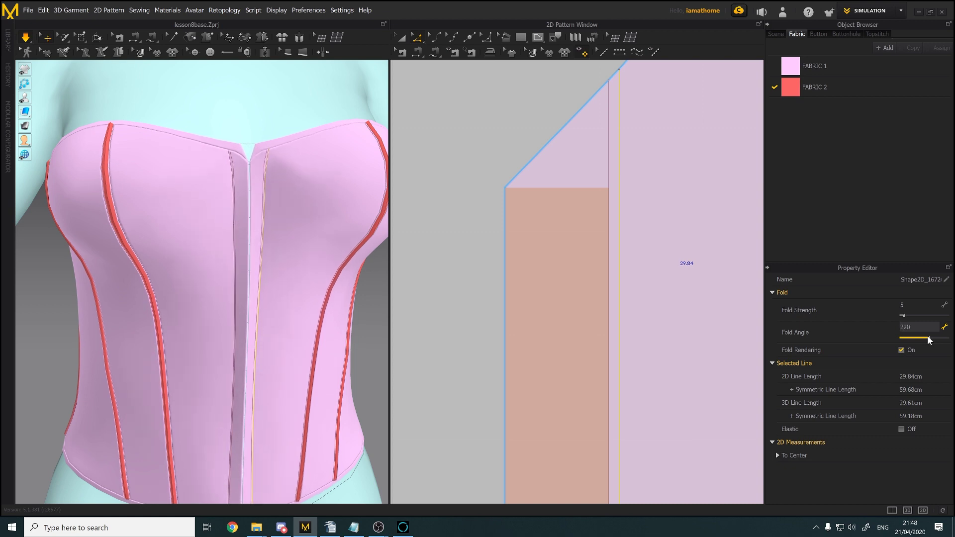
{"action": "left_click", "coordinate": [25, 38]}
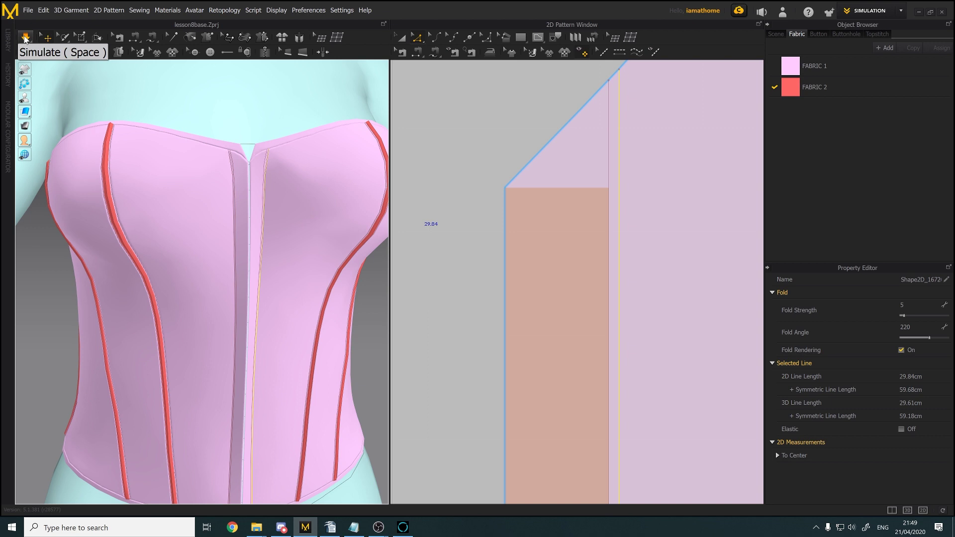
Examine the folded center-front strip on the corset from above, below and the front
{"action": "scroll", "coordinate": [66, 80], "scroll_direction": "up", "scroll_amount": 4}
{"action": "right_click_drag", "start_coordinate": [159, 136], "coordinate": [151, 163]}
{"action": "scroll", "coordinate": [152, 168], "scroll_direction": "up", "scroll_amount": 5}
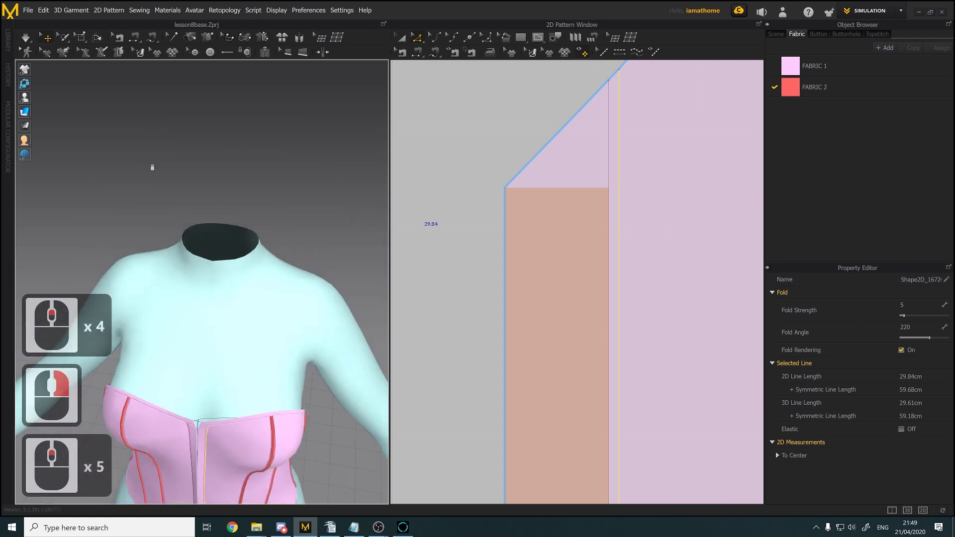
{"action": "scroll", "coordinate": [152, 168], "scroll_direction": "up", "scroll_amount": 1}
{"action": "middle_click_drag", "start_coordinate": [152, 167], "coordinate": [207, 117]}
{"action": "scroll", "coordinate": [252, 148], "scroll_direction": "down", "scroll_amount": 2}
{"action": "scroll", "coordinate": [252, 147], "scroll_direction": "up", "scroll_amount": 13}
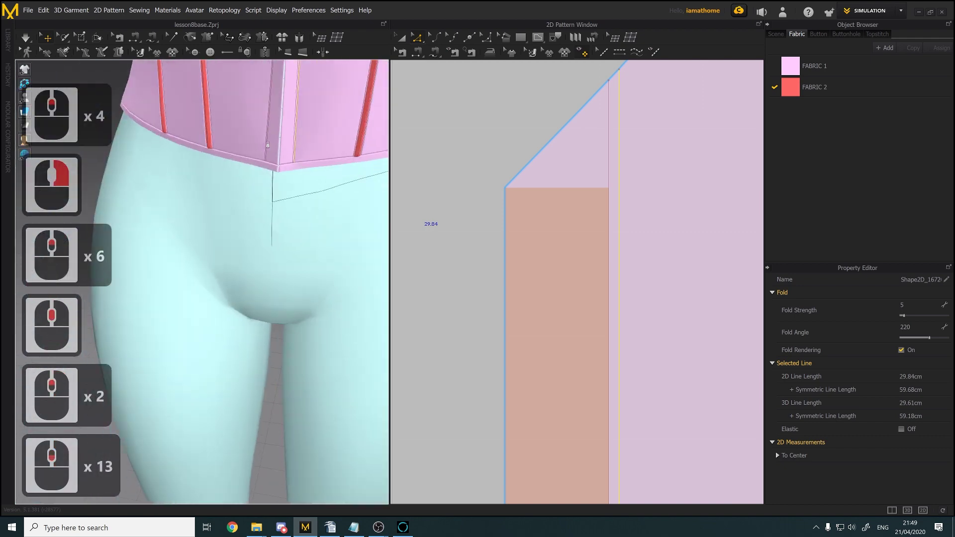
{"action": "scroll", "coordinate": [267, 145], "scroll_direction": "down", "scroll_amount": 1}
{"action": "right_click_drag", "start_coordinate": [269, 142], "coordinate": [236, 221]}
{"action": "scroll", "coordinate": [200, 224], "scroll_direction": "up", "scroll_amount": 1}
{"action": "middle_click_drag", "start_coordinate": [237, 221], "coordinate": [234, 217]}
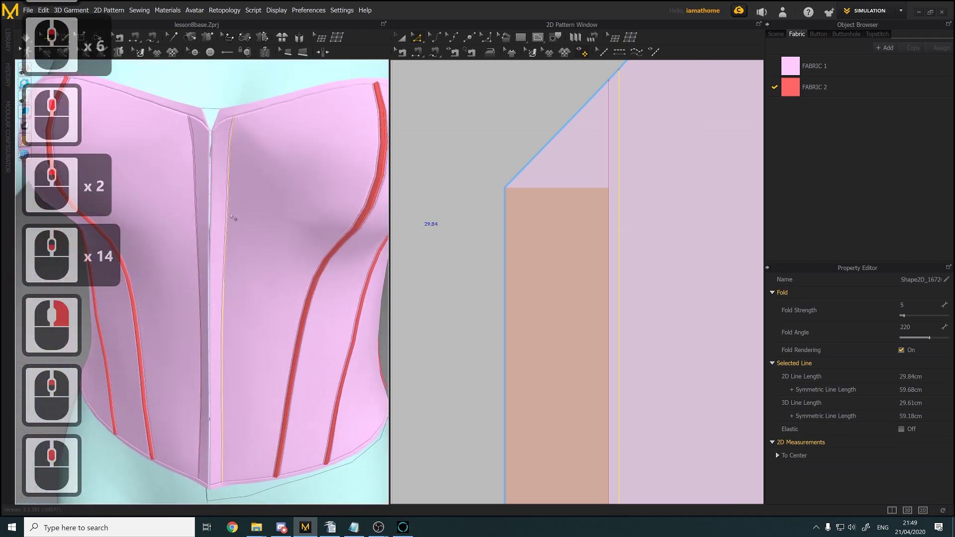
{"action": "right_click_drag", "start_coordinate": [231, 215], "coordinate": [228, 148]}
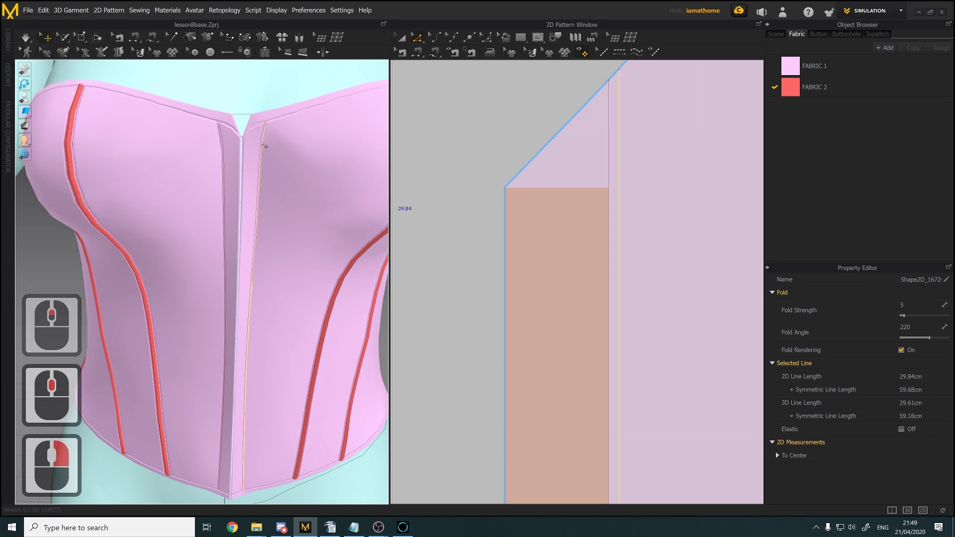
{"action": "right_click_drag", "start_coordinate": [282, 166], "coordinate": [292, 171]}
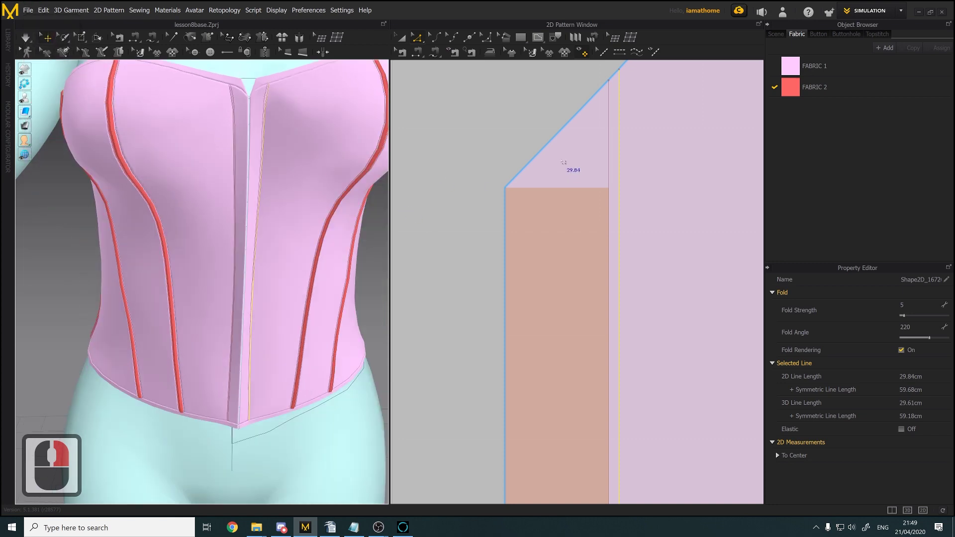
Set the second center-front line's fold angle to 190, simulate the garment briefly, and clear the selection
{"action": "left_click", "coordinate": [916, 321]}
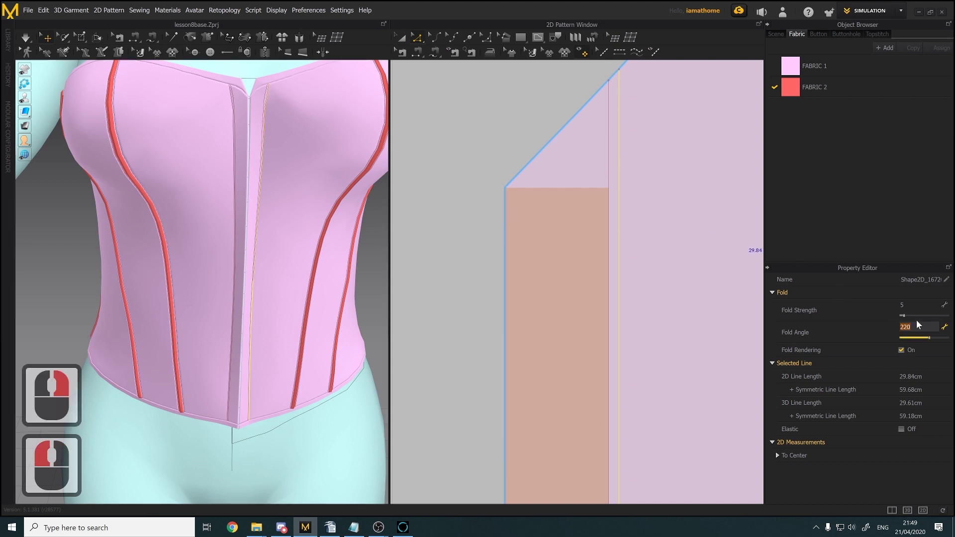
{"action": "type", "text": "190"}
{"action": "key", "text": "Return"}
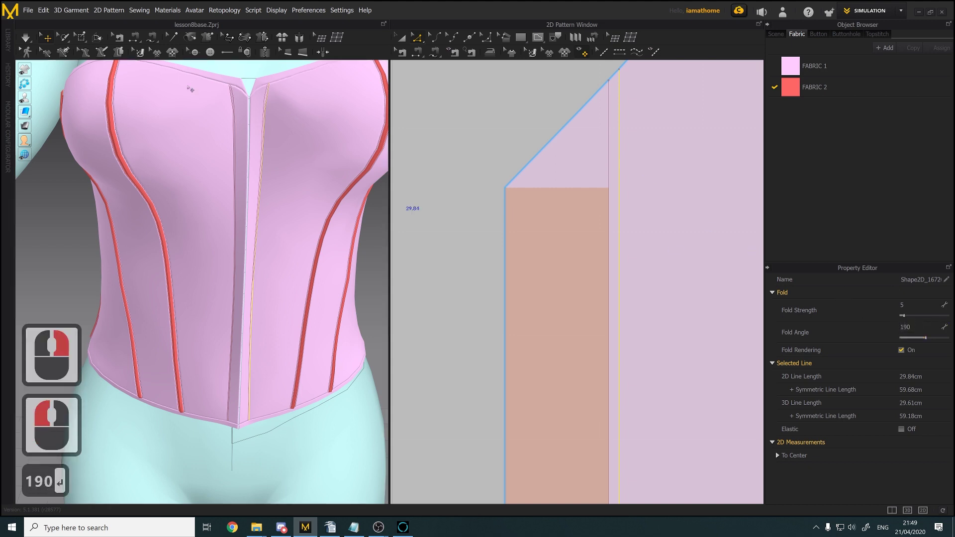
{"action": "left_click", "coordinate": [25, 38]}
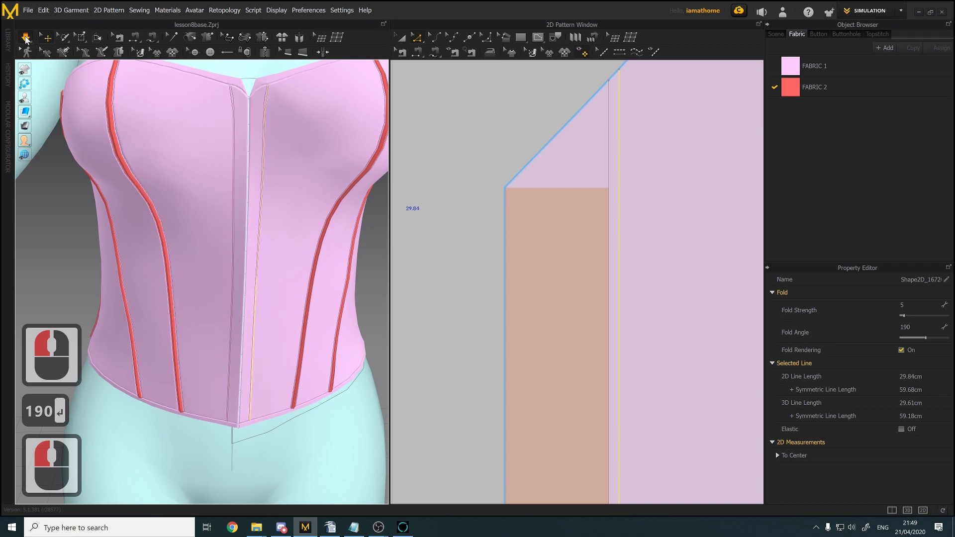
{"action": "left_click", "coordinate": [26, 39]}
{"action": "scroll", "coordinate": [309, 301], "scroll_direction": "up", "scroll_amount": 2}
{"action": "middle_click_drag", "start_coordinate": [309, 300], "coordinate": [251, 290]}
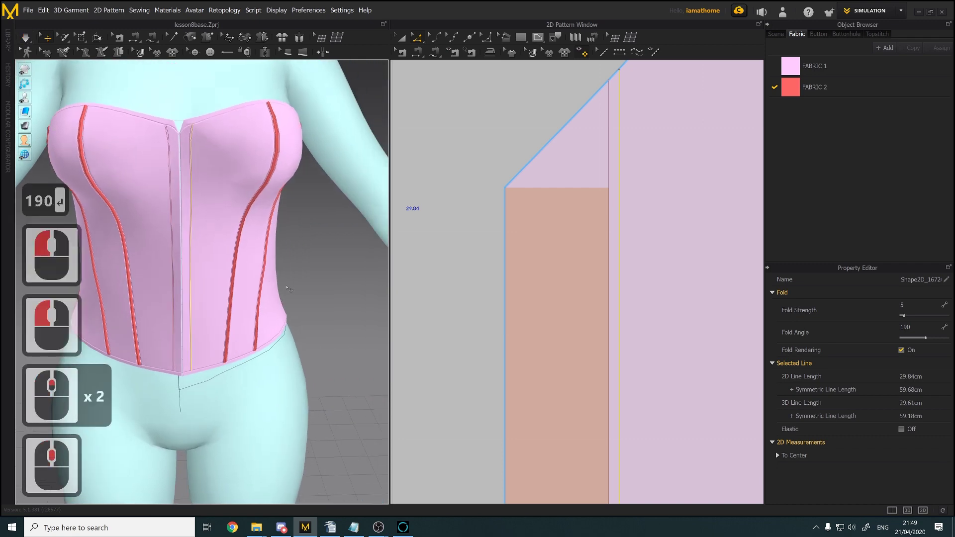
{"action": "left_click", "coordinate": [308, 287]}
Trace the upper metal clasp in the reference photo as a four-sided pattern piece, with a straight edge about 4.5 cm long along the center front
{"action": "scroll", "coordinate": [551, 318], "scroll_direction": "down", "scroll_amount": 7}
{"action": "middle_click_drag", "start_coordinate": [559, 305], "coordinate": [749, 210]}
{"action": "scroll", "coordinate": [567, 257], "scroll_direction": "up", "scroll_amount": 7}
{"action": "middle_click_drag", "start_coordinate": [472, 227], "coordinate": [734, 219]}
{"action": "scroll", "coordinate": [495, 268], "scroll_direction": "up", "scroll_amount": 7}
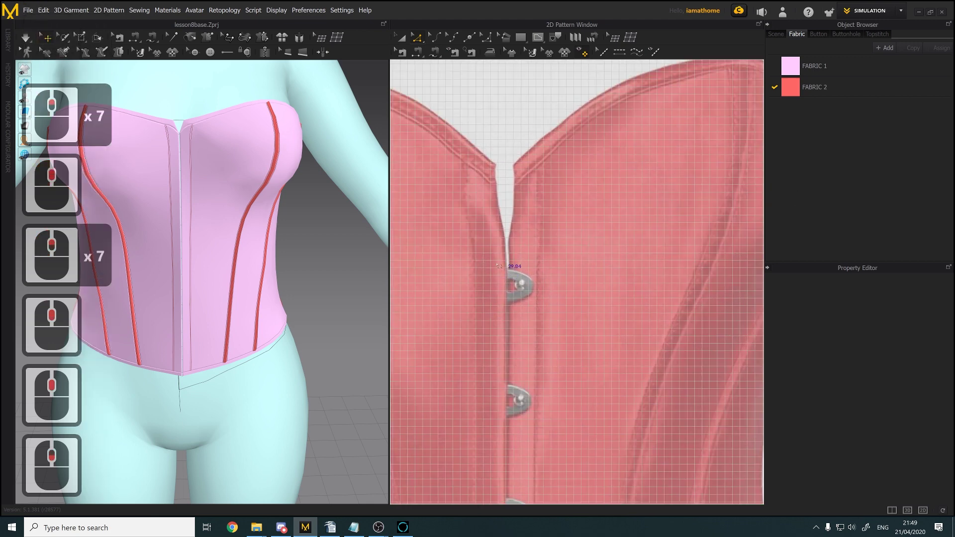
{"action": "scroll", "coordinate": [499, 266], "scroll_direction": "up", "scroll_amount": 4}
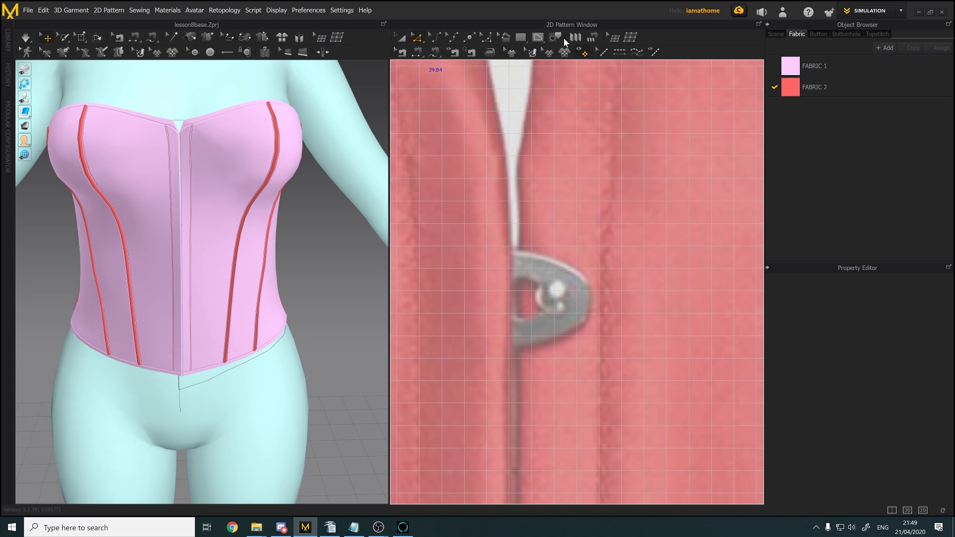
{"action": "left_click", "coordinate": [537, 40]}
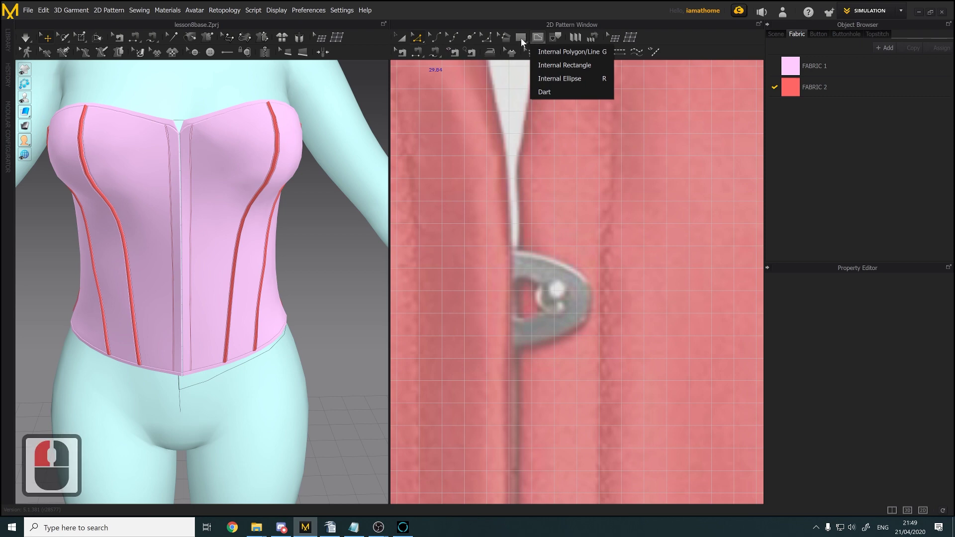
{"action": "left_click", "coordinate": [521, 38]}
{"action": "left_click", "coordinate": [526, 50]}
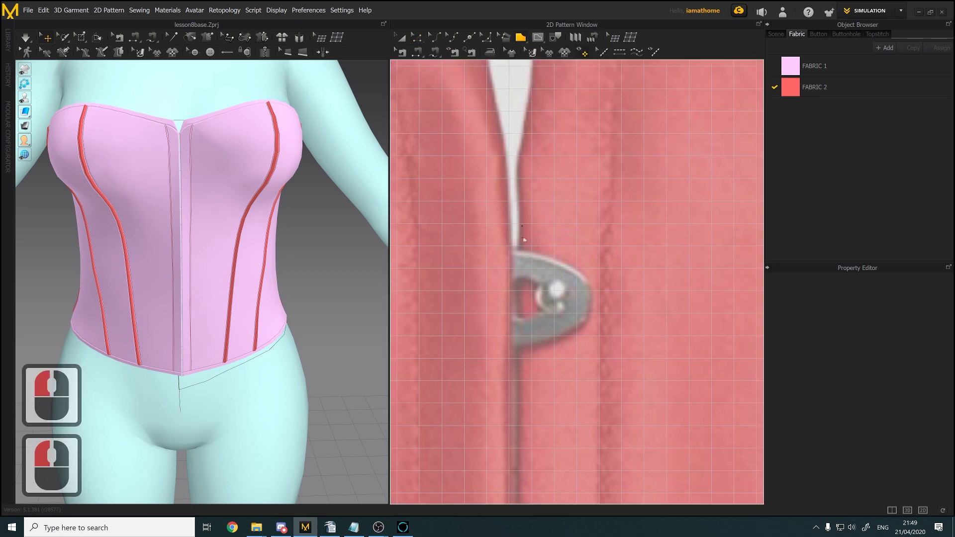
{"action": "left_click", "coordinate": [508, 252]}
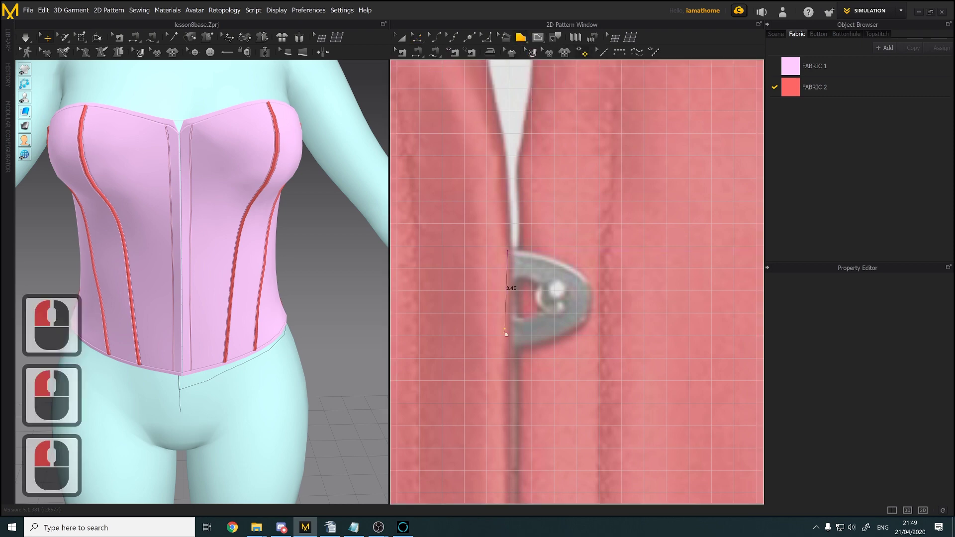
{"action": "left_click", "coordinate": [510, 353]}
{"action": "left_click", "coordinate": [583, 325]}
{"action": "left_click", "coordinate": [508, 252]}
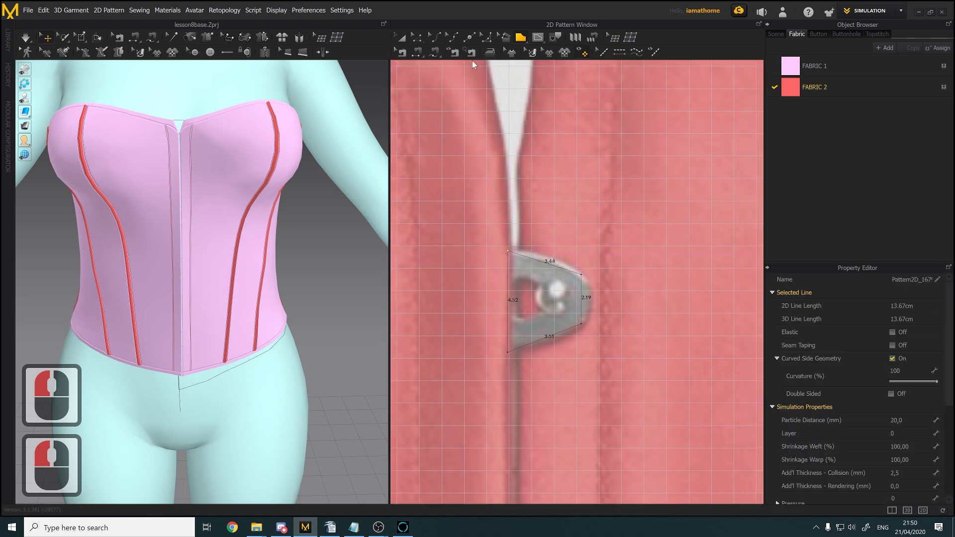
Curve the clasp pattern's upper, lower and outer edges outward to follow the rounded outline of the photographed clasp
{"action": "left_click", "coordinate": [417, 38]}
{"action": "left_click", "coordinate": [438, 37]}
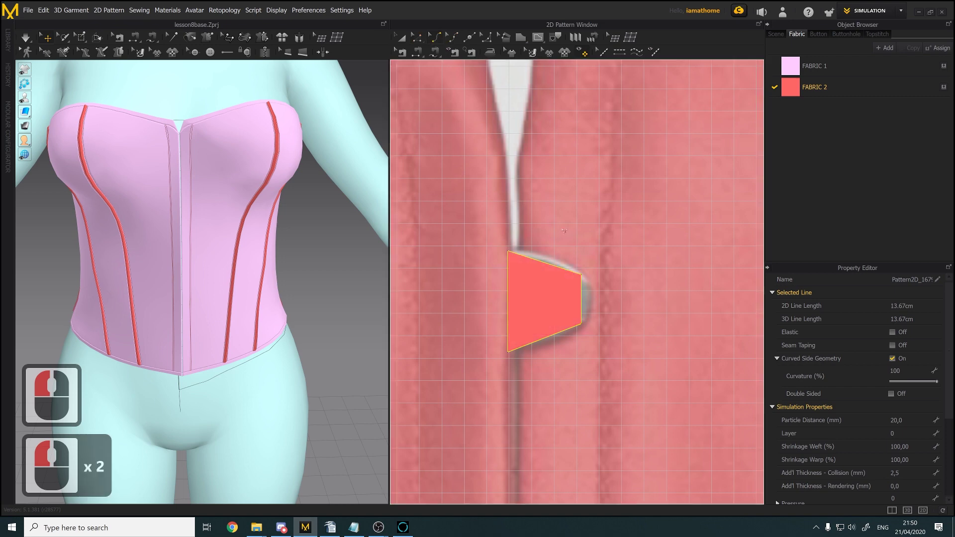
{"action": "left_click", "coordinate": [553, 266]}
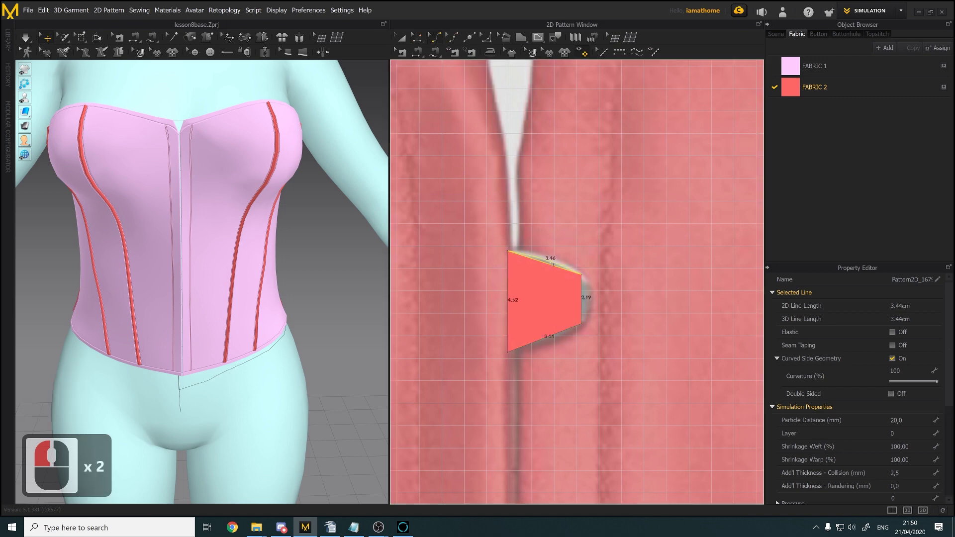
{"action": "left_click_drag", "start_coordinate": [552, 264], "coordinate": [552, 263]}
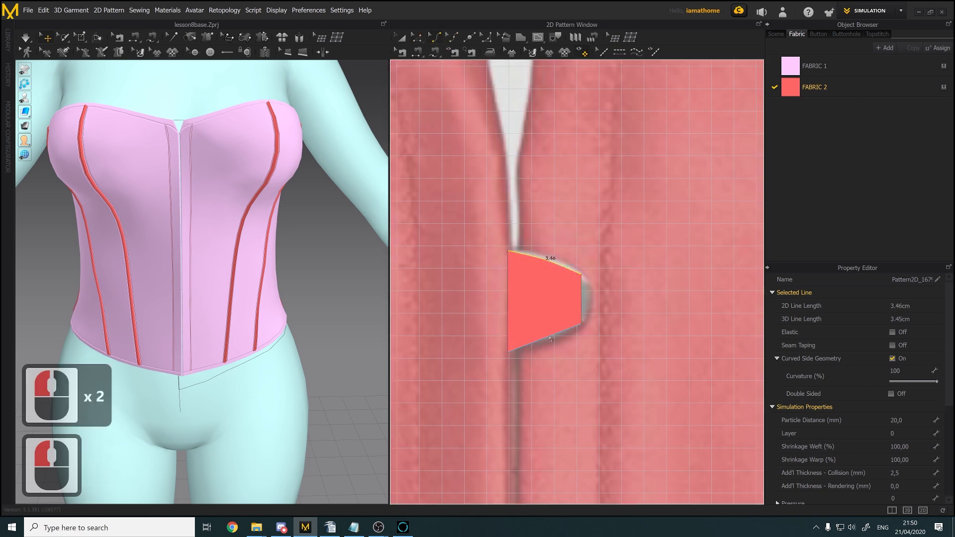
{"action": "left_click_drag", "start_coordinate": [554, 343], "coordinate": [553, 345]}
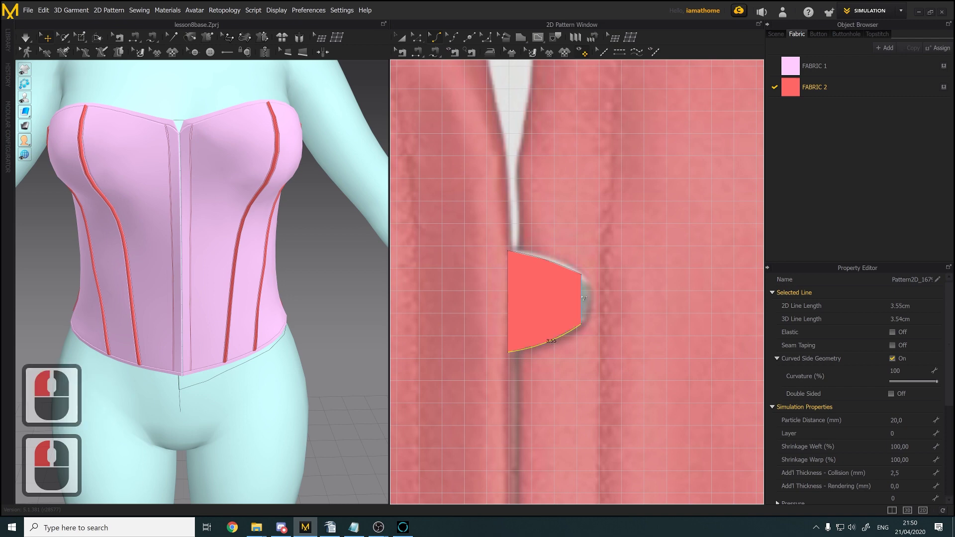
{"action": "left_click_drag", "start_coordinate": [591, 297], "coordinate": [592, 297]}
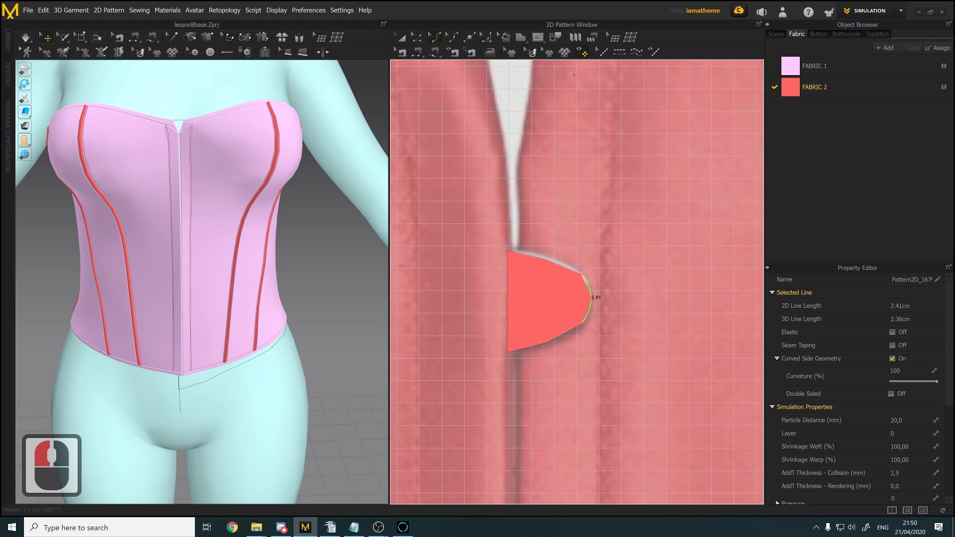
Show the clasp pattern without its fabric fill and draw a four-sided internal shape about 1.2 by 1.3 cm over the clasp's opening
{"action": "left_click", "coordinate": [581, 54]}
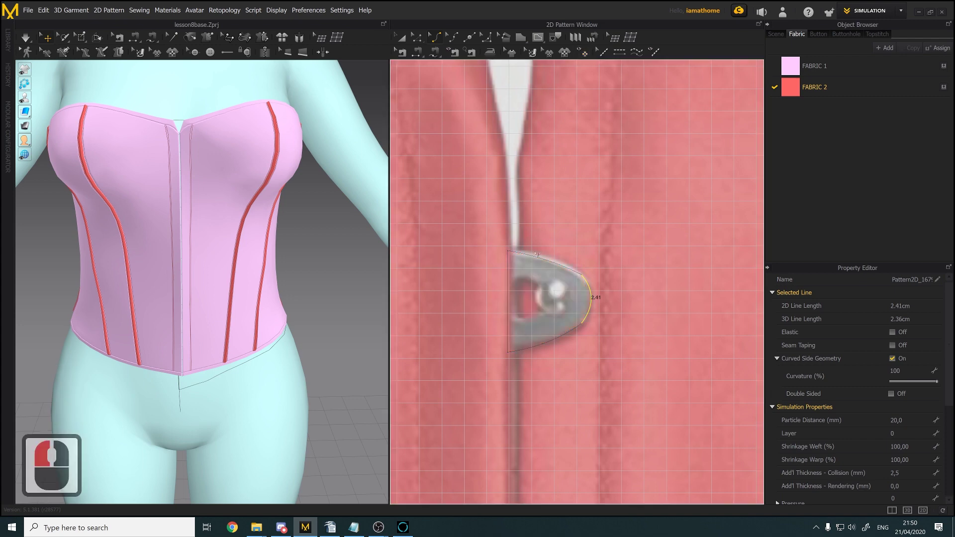
{"action": "left_click", "coordinate": [536, 38]}
{"action": "scroll", "coordinate": [552, 325], "scroll_direction": "up", "scroll_amount": 2}
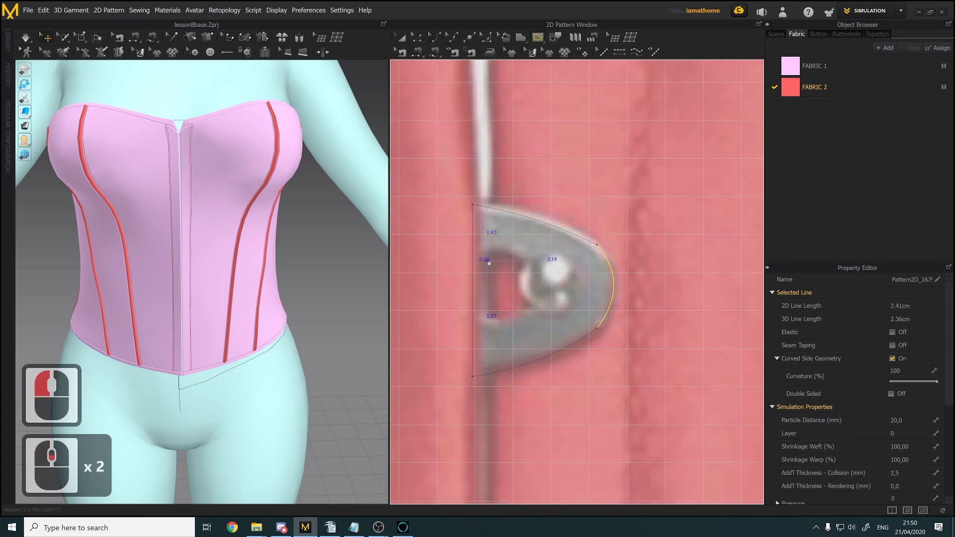
{"action": "left_click", "coordinate": [488, 262]}
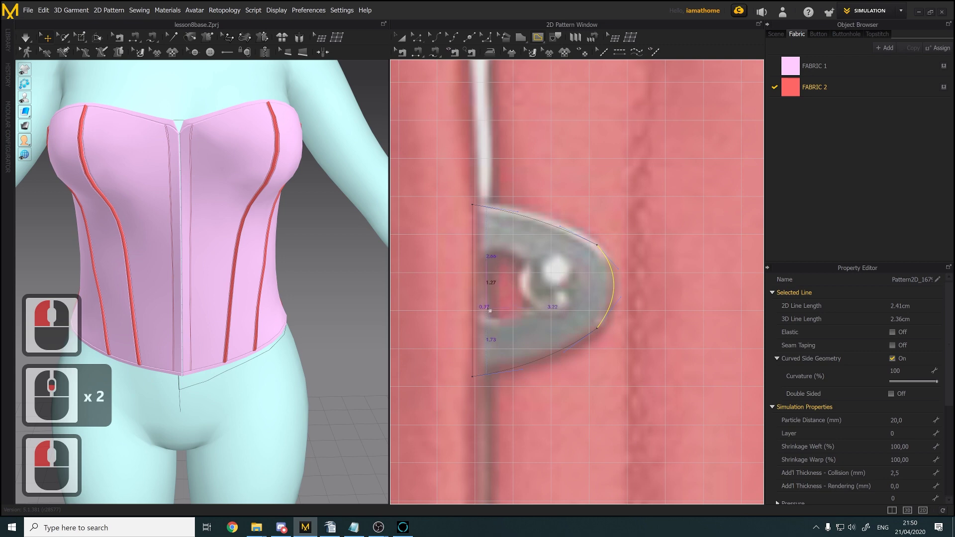
{"action": "left_click", "coordinate": [489, 308]}
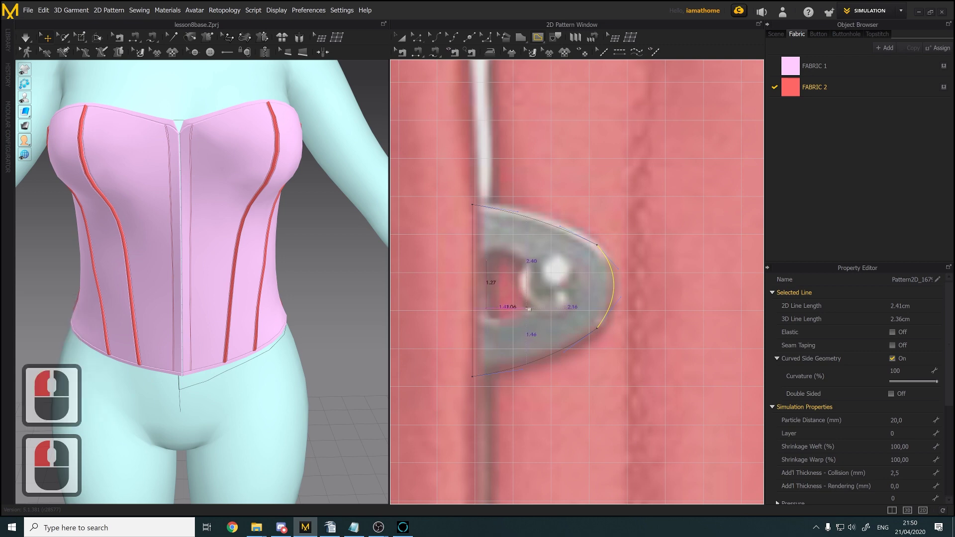
{"action": "left_click", "coordinate": [530, 308]}
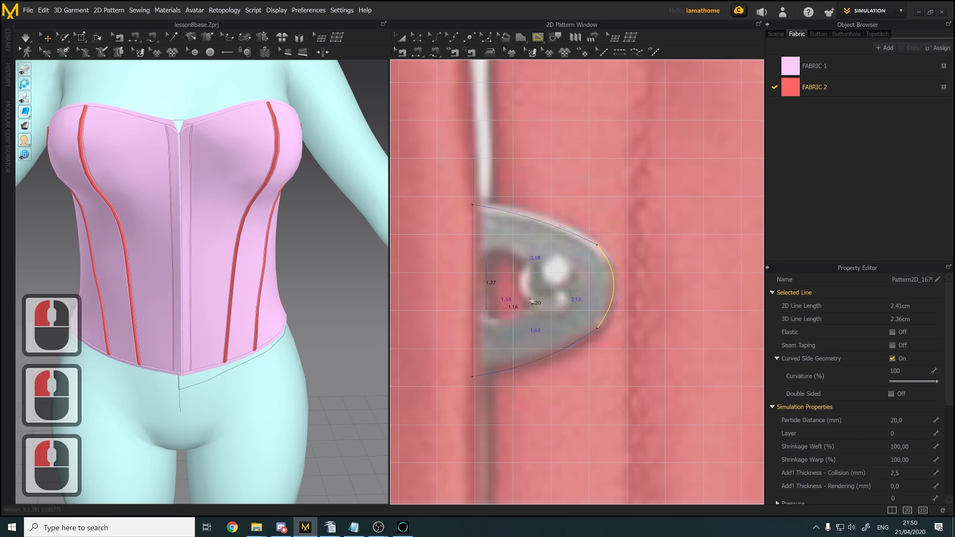
{"action": "left_click", "coordinate": [531, 261]}
{"action": "left_click", "coordinate": [490, 263]}
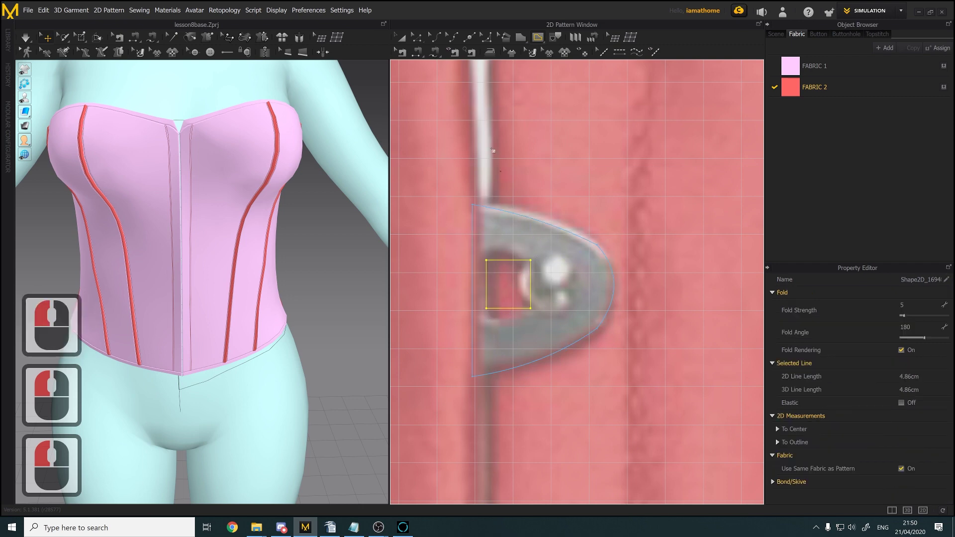
Curve the internal shape's sides to match the clasp opening, bending the side beside the stud inward and the other three outward
{"action": "left_click", "coordinate": [435, 37]}
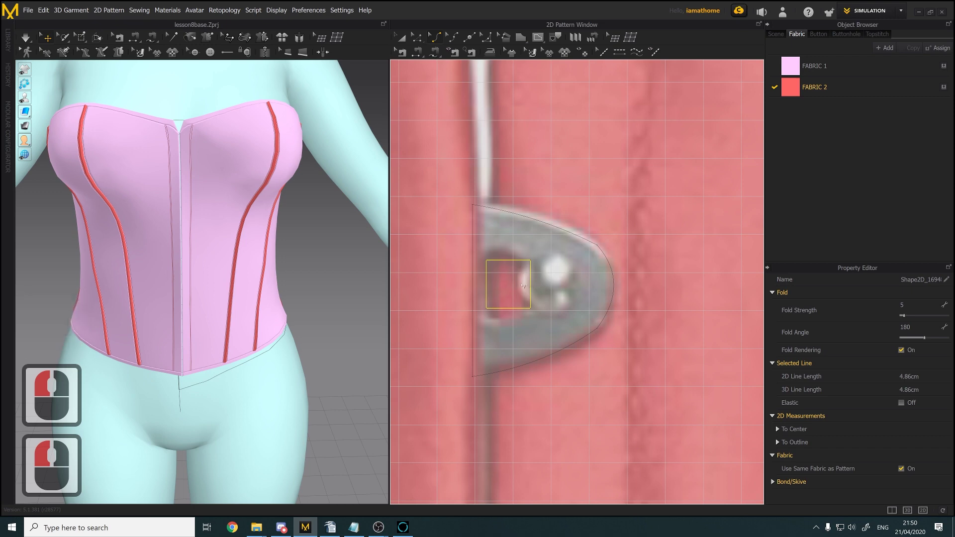
{"action": "left_click_drag", "start_coordinate": [531, 284], "coordinate": [508, 255]}
{"action": "left_click_drag", "start_coordinate": [488, 288], "coordinate": [505, 319]}
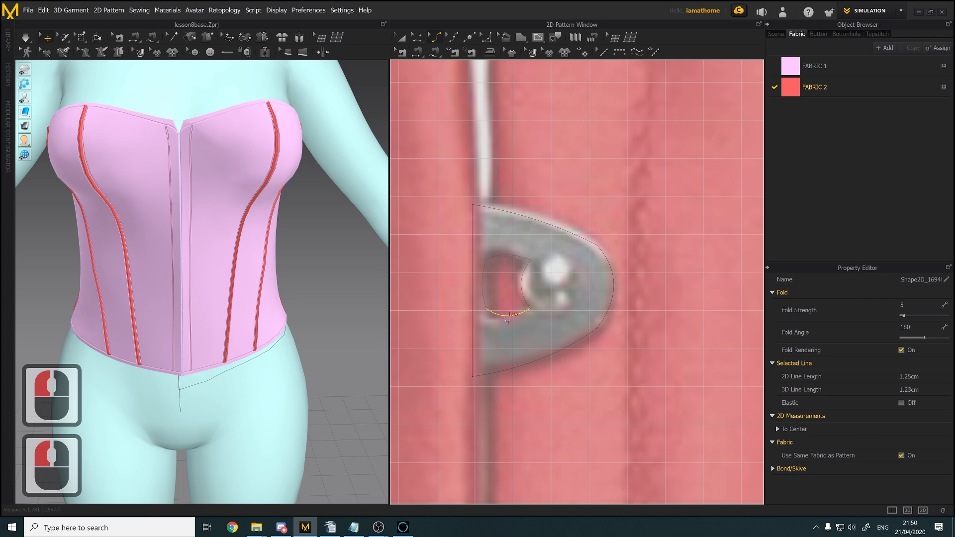
Set the length of the opening's edge nearest the clasp's straight side to 1.50 cm, extending it at both ends, and clear the selection
{"action": "scroll", "coordinate": [506, 321], "scroll_direction": "down", "scroll_amount": 1}
{"action": "scroll", "coordinate": [506, 320], "scroll_direction": "up", "scroll_amount": 3}
{"action": "scroll", "coordinate": [496, 251], "scroll_direction": "up", "scroll_amount": 2}
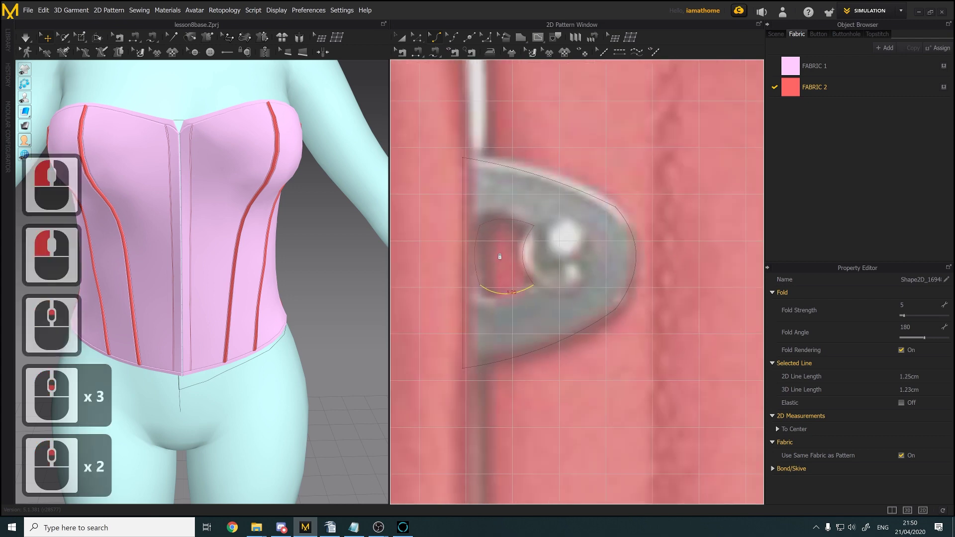
{"action": "left_click", "coordinate": [421, 40]}
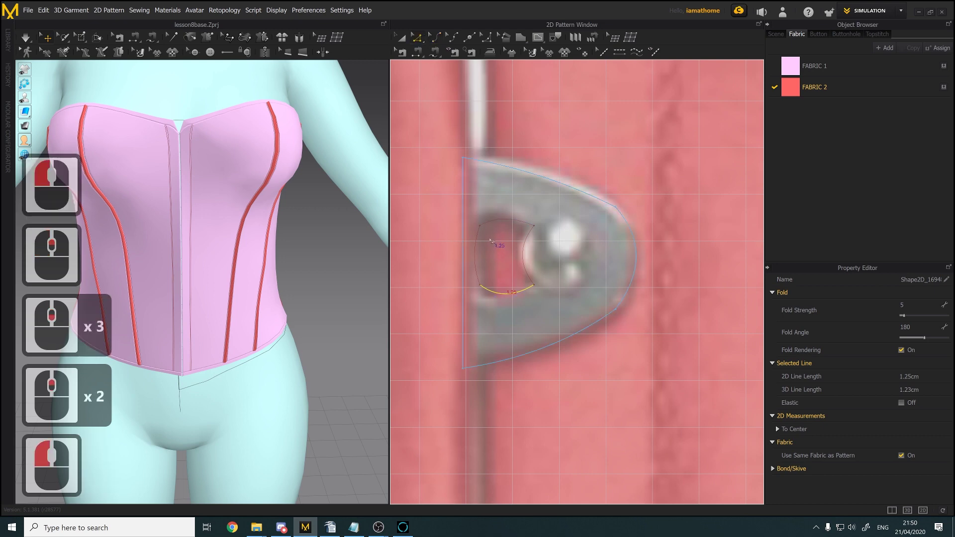
{"action": "left_click", "coordinate": [480, 247]}
{"action": "left_click", "coordinate": [476, 246]}
{"action": "right_click", "coordinate": [475, 247]}
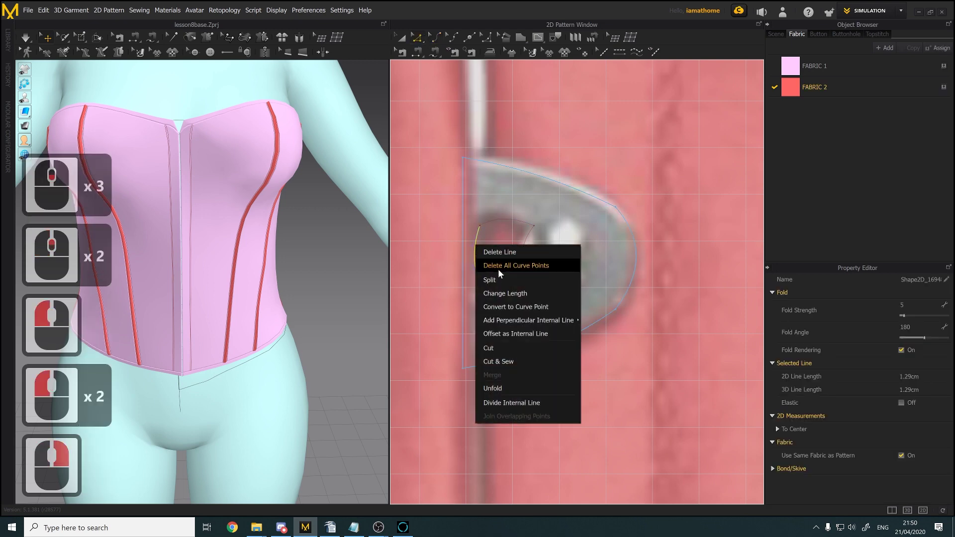
{"action": "left_click", "coordinate": [507, 288]}
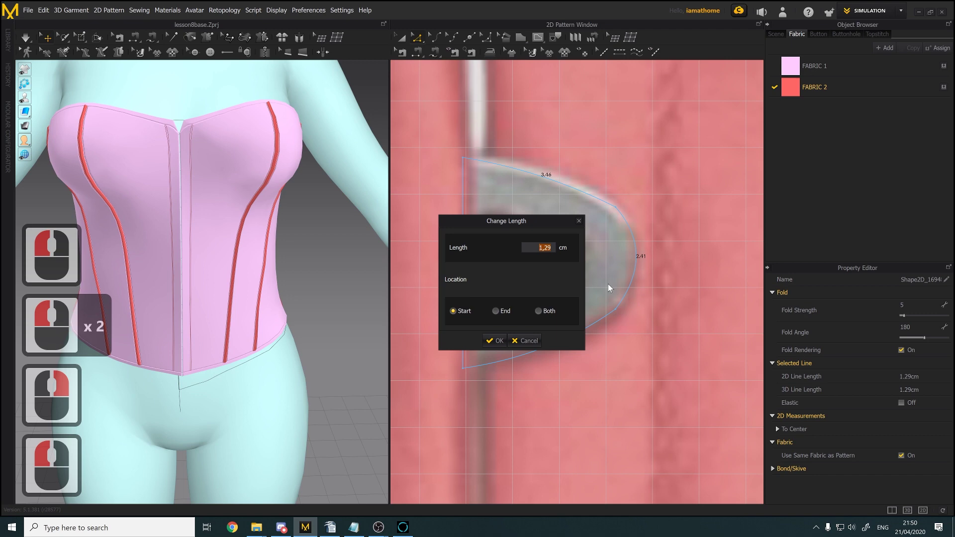
{"action": "type", "text": "1,50"}
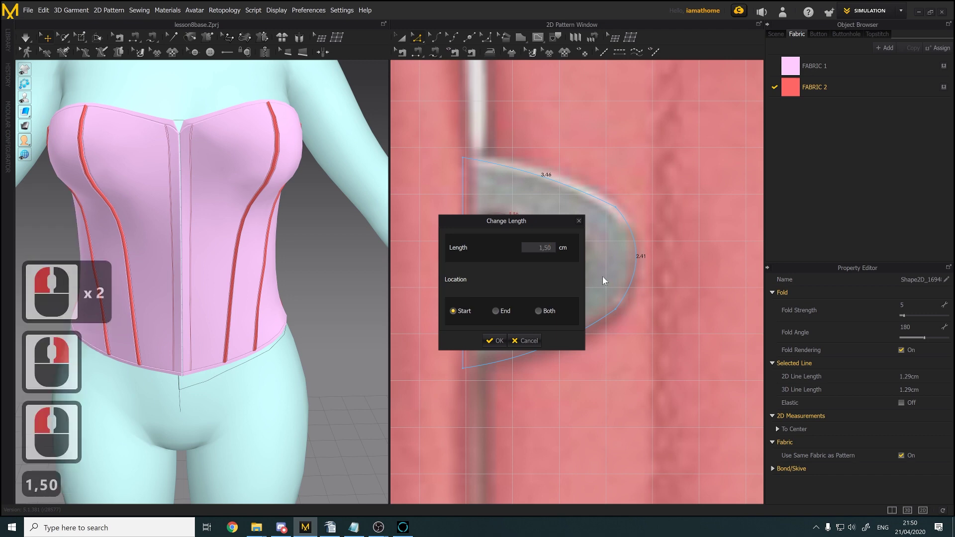
{"action": "left_click_drag", "start_coordinate": [538, 222], "coordinate": [658, 205]}
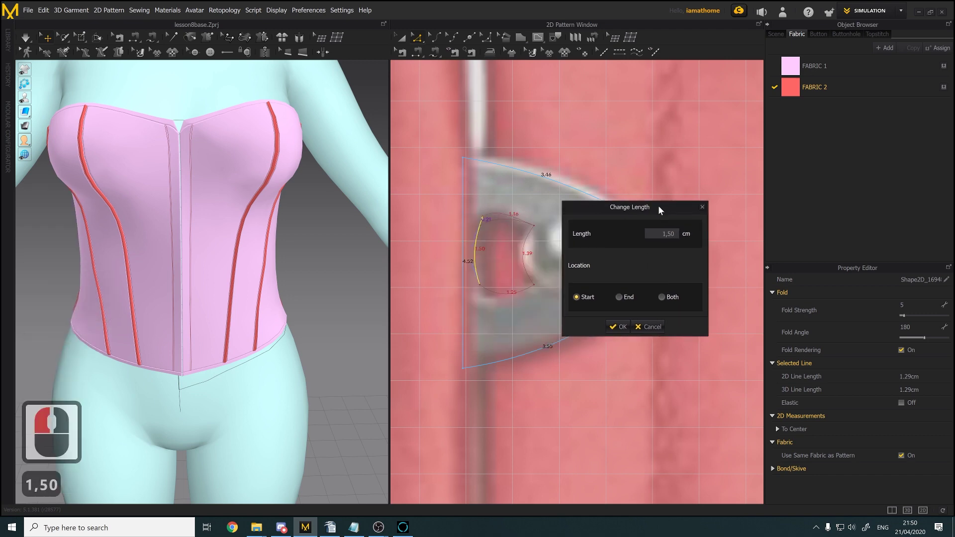
{"action": "left_click", "coordinate": [665, 297]}
{"action": "left_click", "coordinate": [618, 328]}
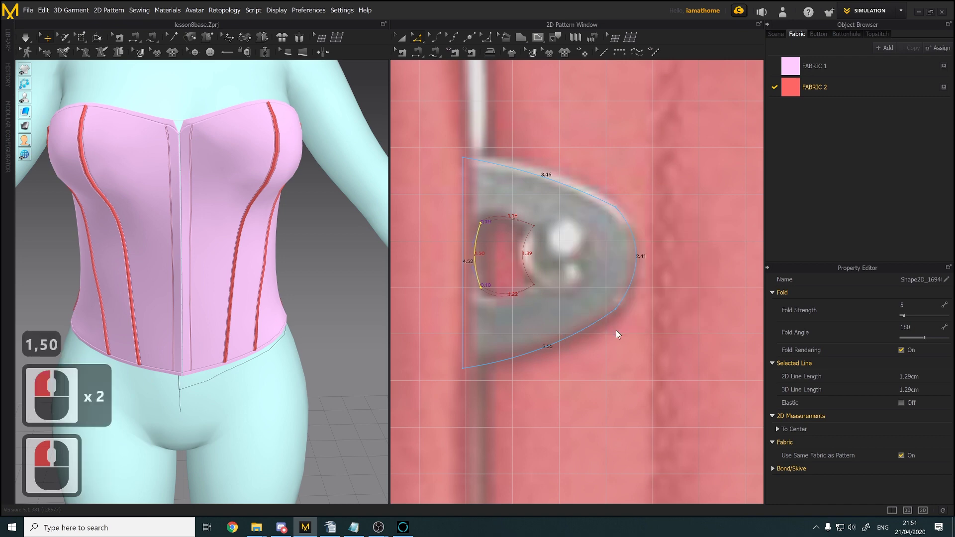
{"action": "left_click", "coordinate": [527, 263]}
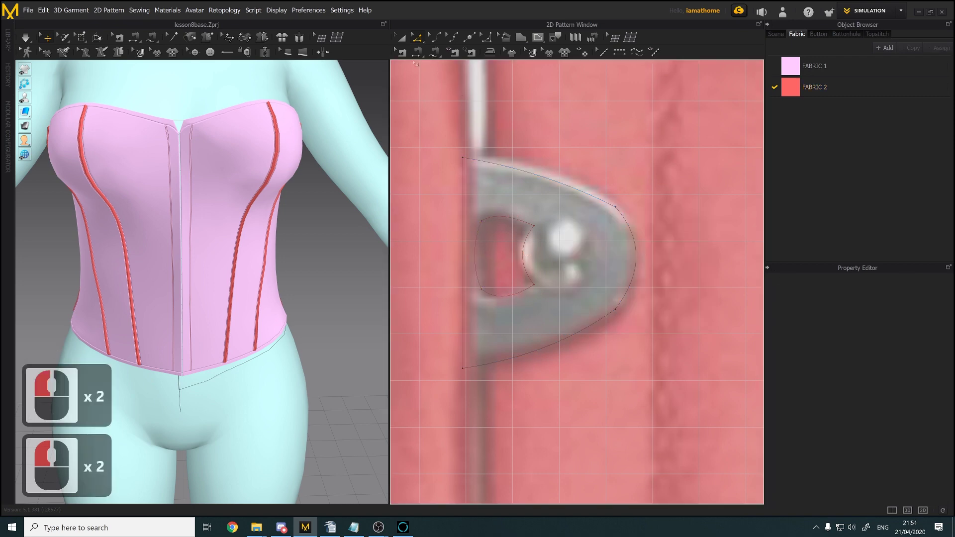
Restore the pattern's fabric fill and convert the whole internal shape in the clasp to a hole
{"action": "key", "text": "a"}
{"action": "left_click", "coordinate": [513, 229]}
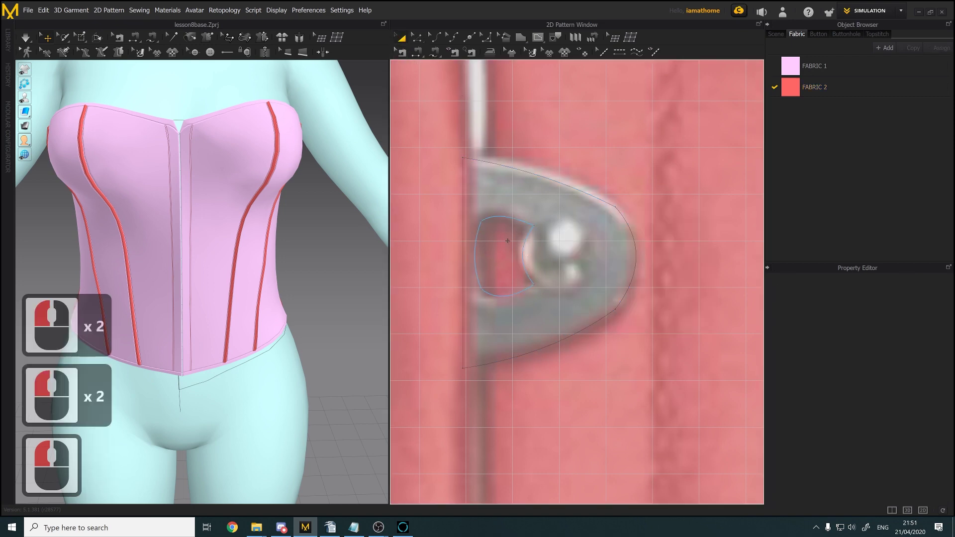
{"action": "left_click", "coordinate": [584, 53]}
{"action": "right_click", "coordinate": [522, 230]}
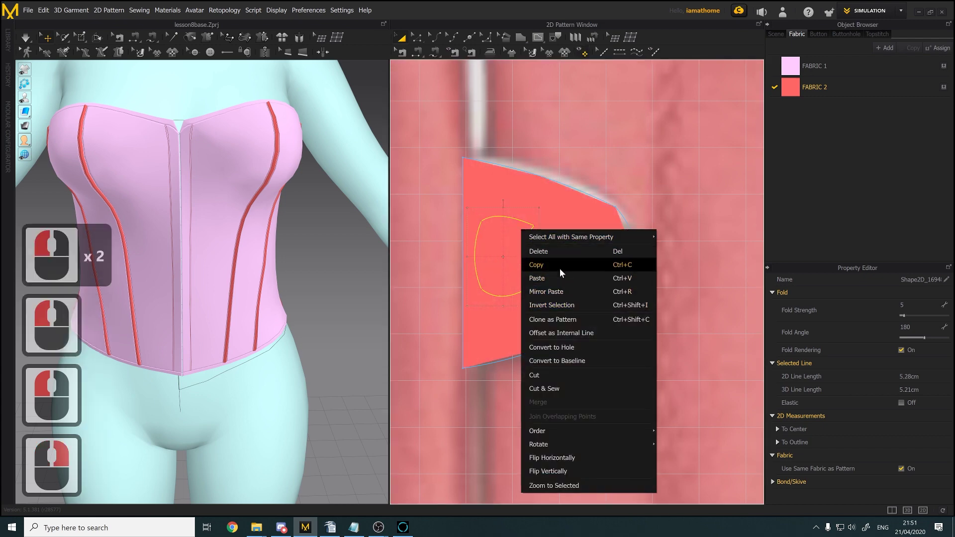
{"action": "left_click", "coordinate": [572, 348]}
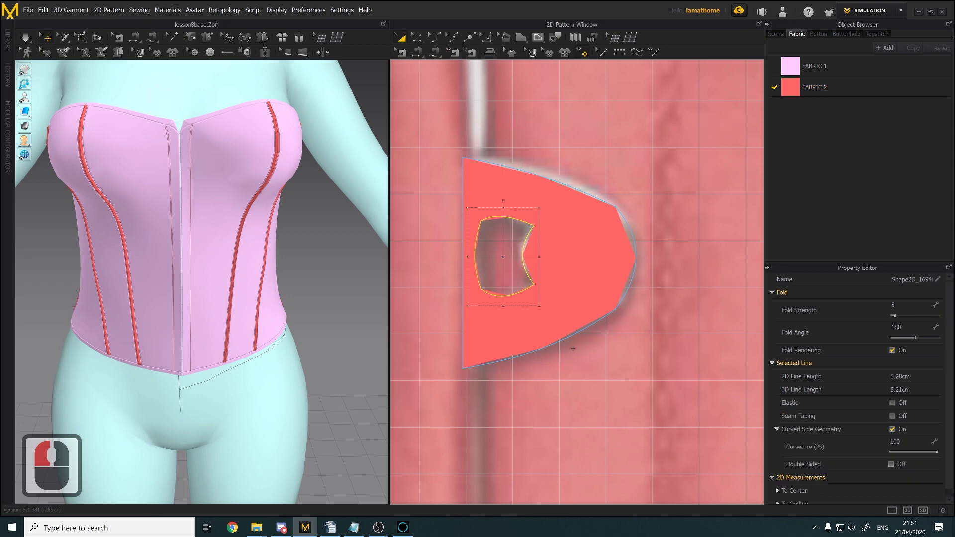
Move the clasp pattern in 3D to the upper center front of the corset, in front of the closure
{"action": "scroll", "coordinate": [199, 278], "scroll_direction": "down", "scroll_amount": 8}
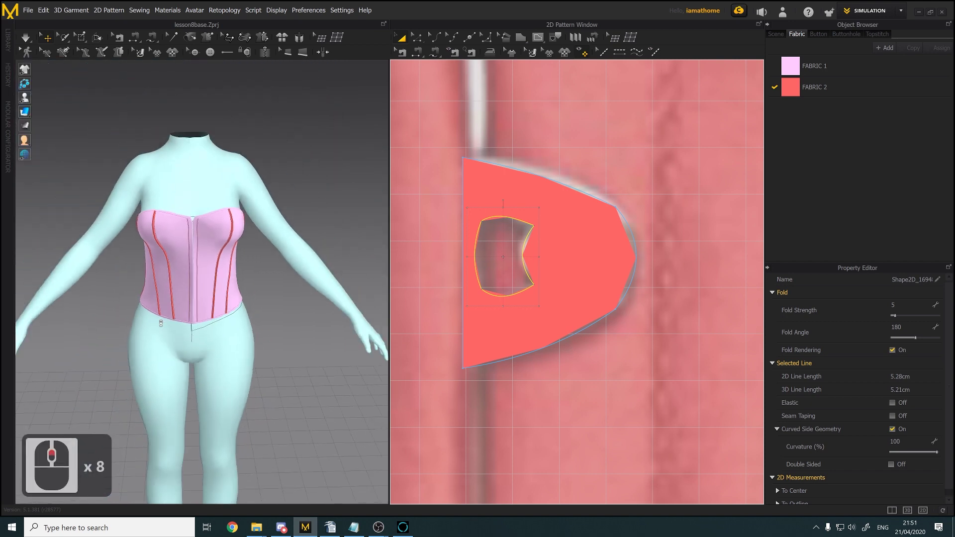
{"action": "middle_click_drag", "start_coordinate": [229, 437], "coordinate": [187, 264]}
{"action": "scroll", "coordinate": [229, 284], "scroll_direction": "down", "scroll_amount": 10}
{"action": "middle_click", "coordinate": [187, 264]}
{"action": "scroll", "coordinate": [187, 263], "scroll_direction": "up", "scroll_amount": 3}
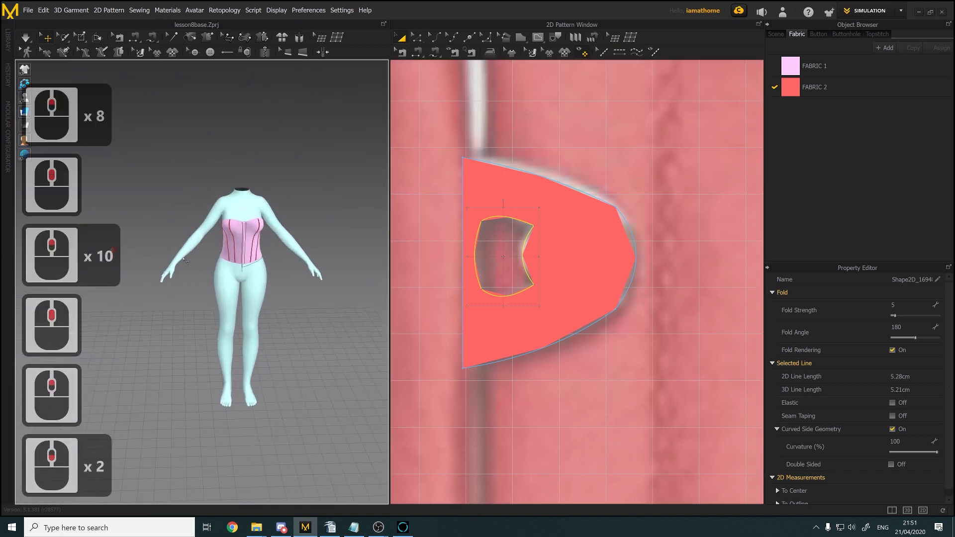
{"action": "left_click", "coordinate": [545, 263]}
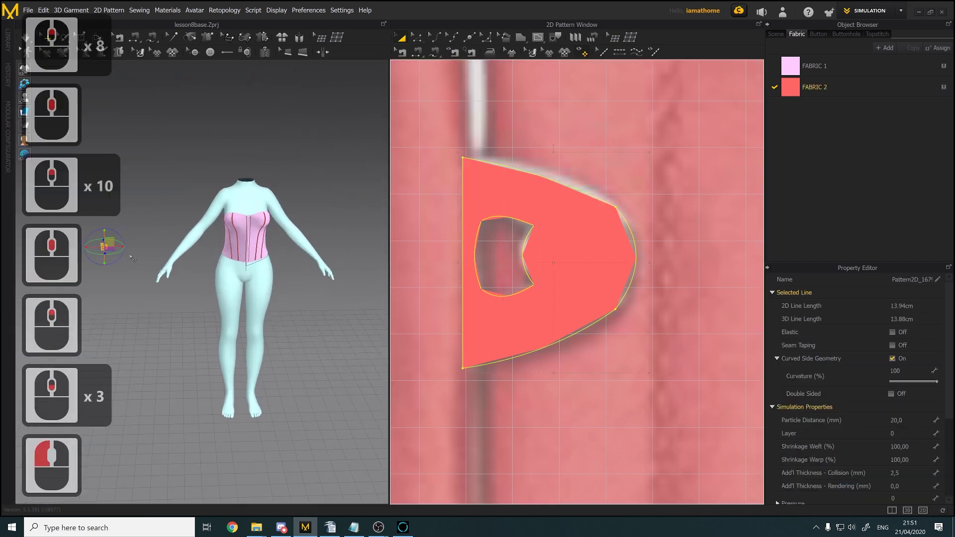
{"action": "left_click_drag", "start_coordinate": [119, 241], "coordinate": [259, 217]}
{"action": "scroll", "coordinate": [259, 217], "scroll_direction": "up", "scroll_amount": 5}
{"action": "middle_click", "coordinate": [271, 253]}
{"action": "scroll", "coordinate": [275, 259], "scroll_direction": "up", "scroll_amount": 6}
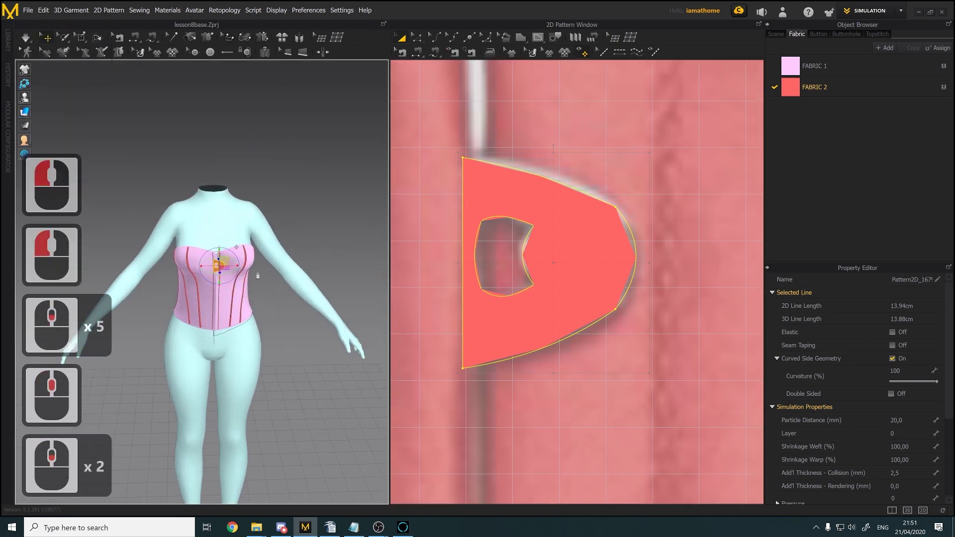
{"action": "scroll", "coordinate": [275, 260], "scroll_direction": "up", "scroll_amount": 7}
{"action": "middle_click_drag", "start_coordinate": [254, 234], "coordinate": [189, 278]}
{"action": "scroll", "coordinate": [174, 281], "scroll_direction": "up", "scroll_amount": 5}
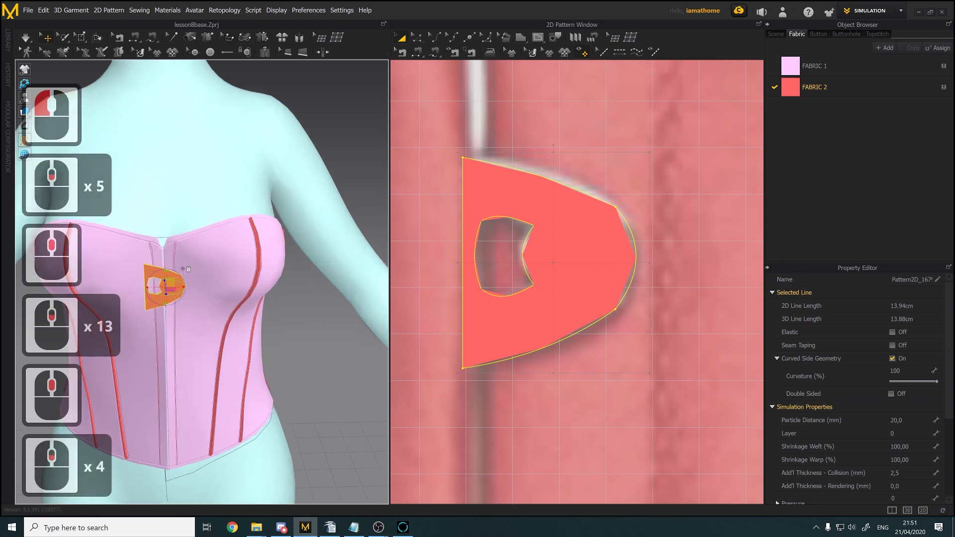
Move the clasp in 3D off the center line onto the wearer's left front panel, beside the opening
{"action": "left_click_drag", "start_coordinate": [172, 282], "coordinate": [186, 279]}
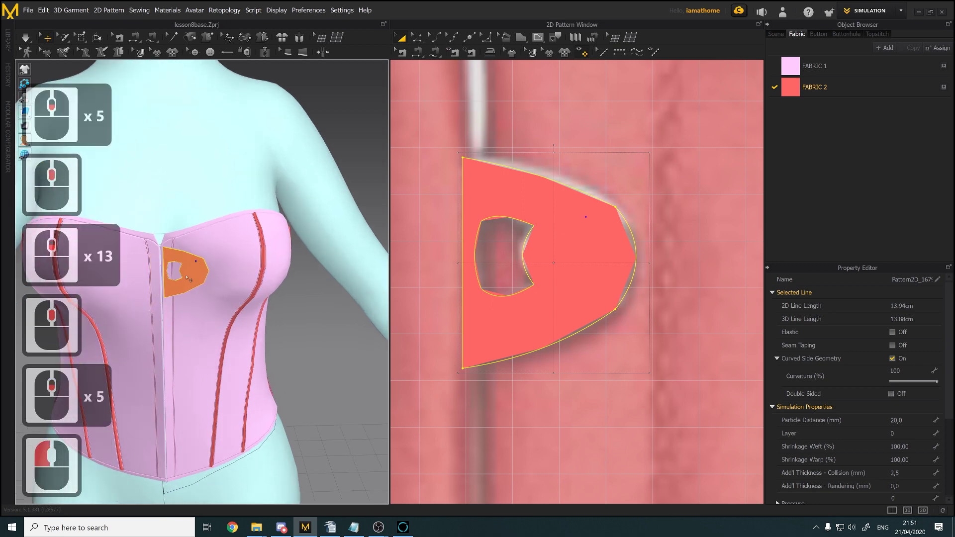
{"action": "scroll", "coordinate": [185, 280], "scroll_direction": "up", "scroll_amount": 3}
{"action": "scroll", "coordinate": [184, 279], "scroll_direction": "down", "scroll_amount": 1}
{"action": "middle_click_drag", "start_coordinate": [184, 279], "coordinate": [251, 316]}
{"action": "scroll", "coordinate": [203, 308], "scroll_direction": "down", "scroll_amount": 2}
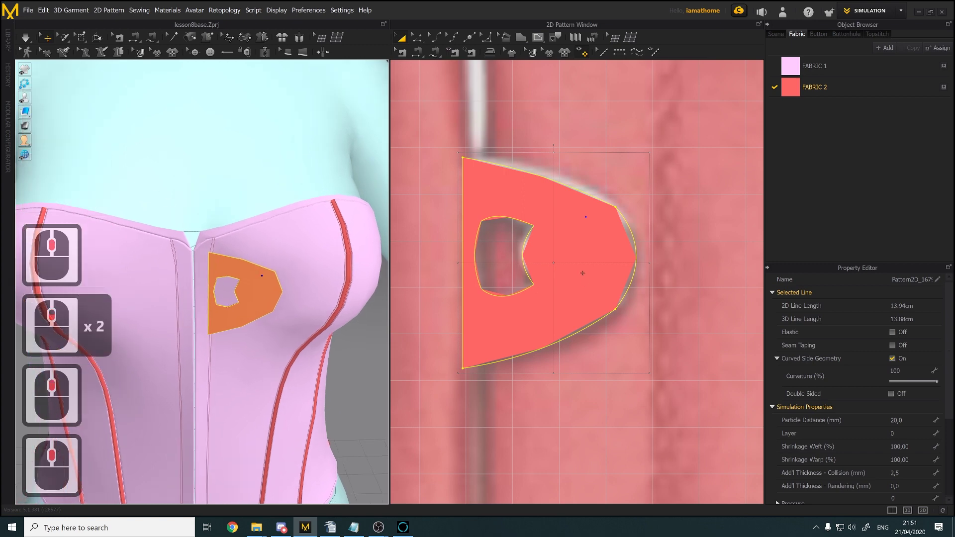
{"action": "left_click", "coordinate": [247, 293]}
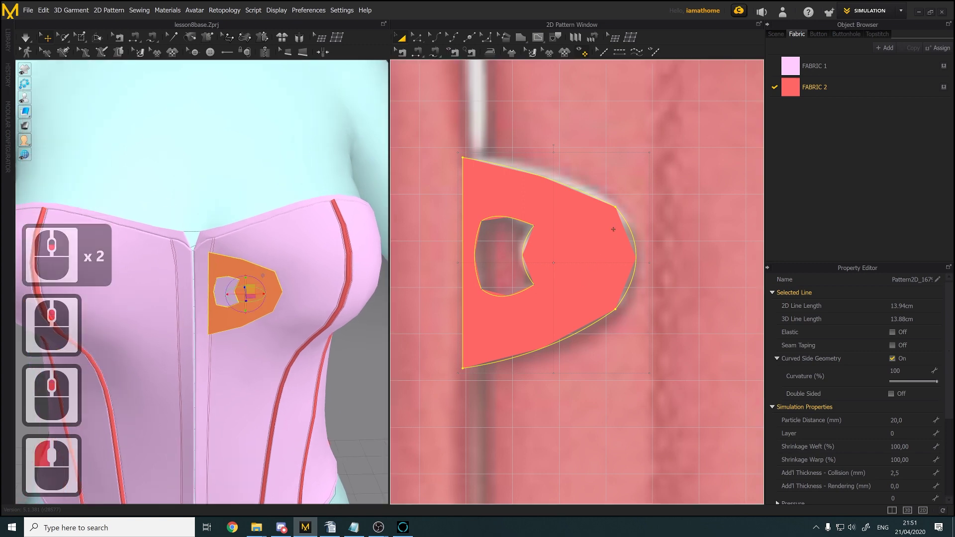
Add a third fabric for the clasp with the Trim_Full_Grain_Leather physical preset and the Metal material type
{"action": "left_click", "coordinate": [889, 49]}
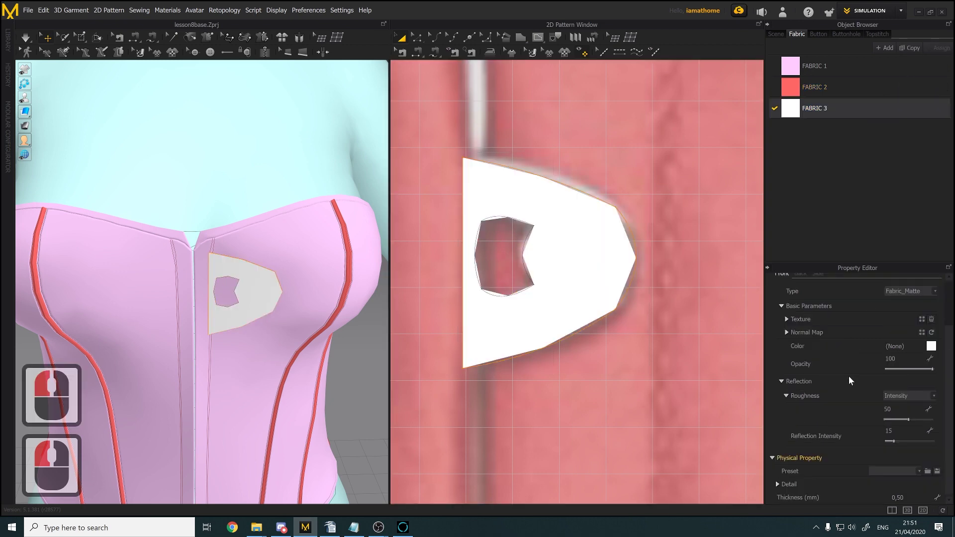
{"action": "left_click", "coordinate": [880, 470]}
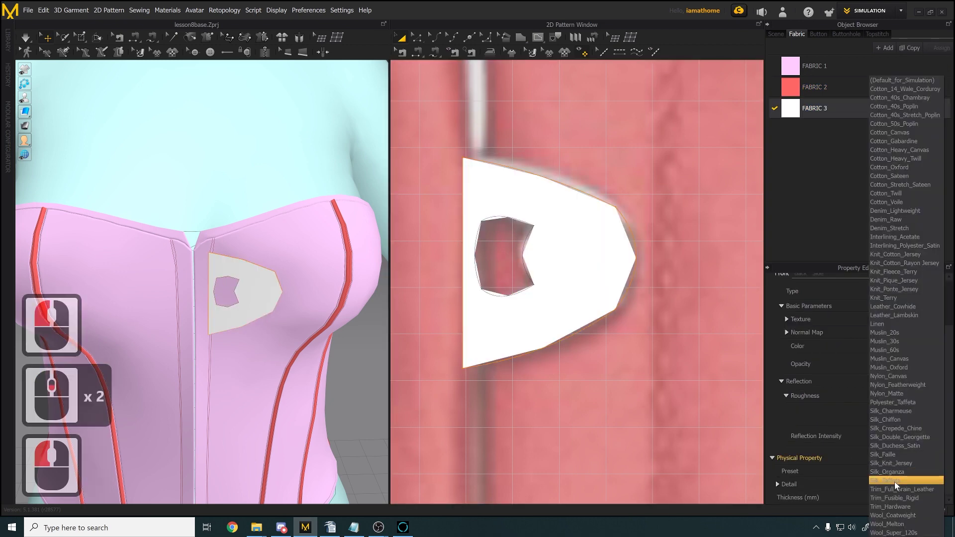
{"action": "left_click", "coordinate": [895, 489]}
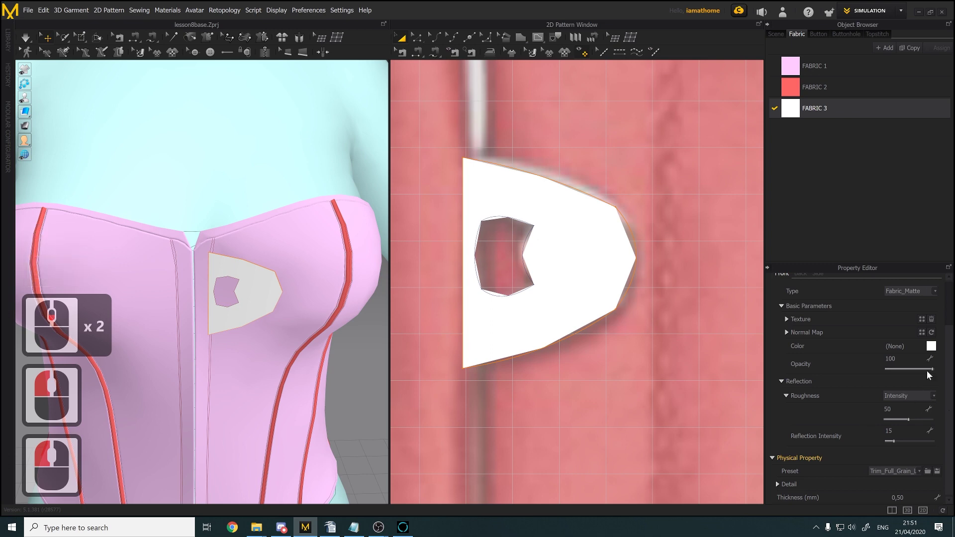
{"action": "left_click", "coordinate": [919, 292]}
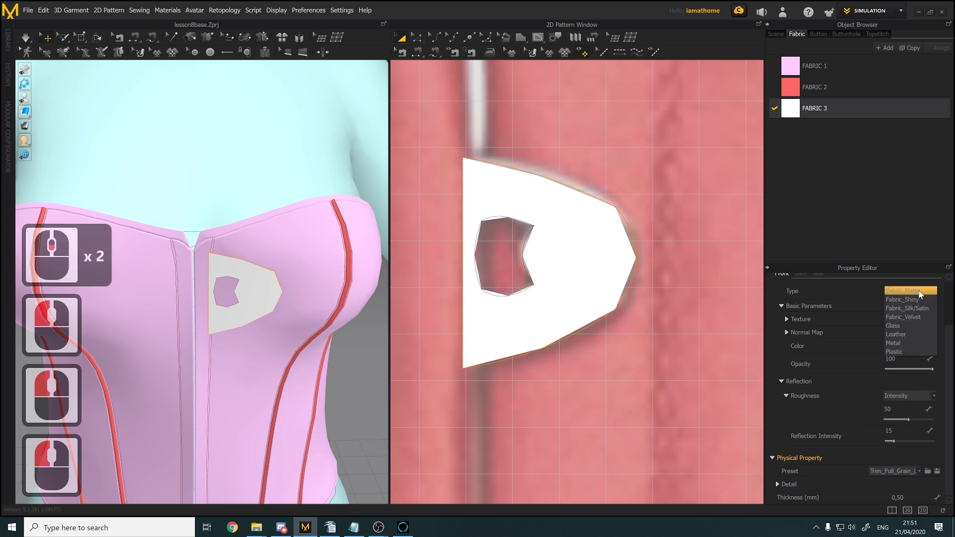
{"action": "left_click", "coordinate": [906, 341]}
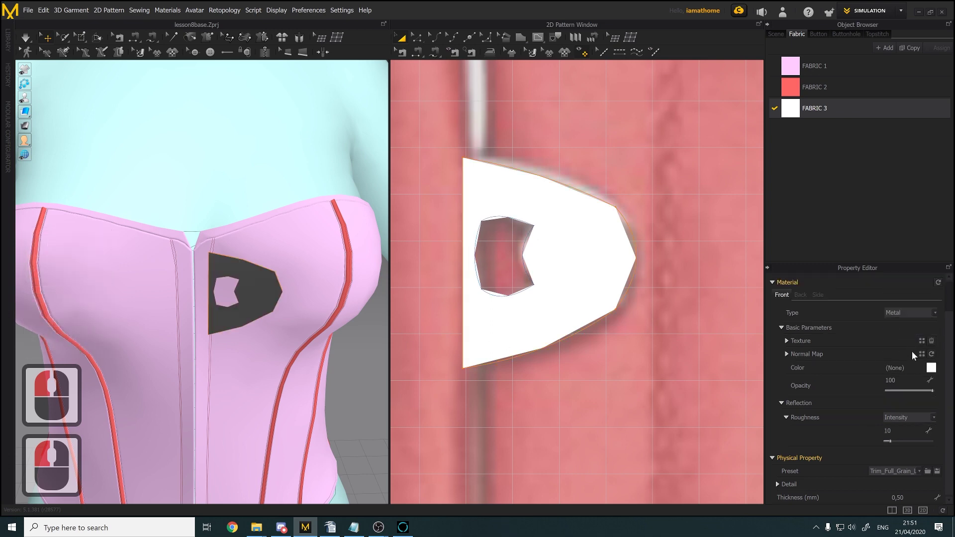
Scale the whole clasp pattern down proportionally to an outline length of about 6.31 cm
{"action": "left_click", "coordinate": [535, 301]}
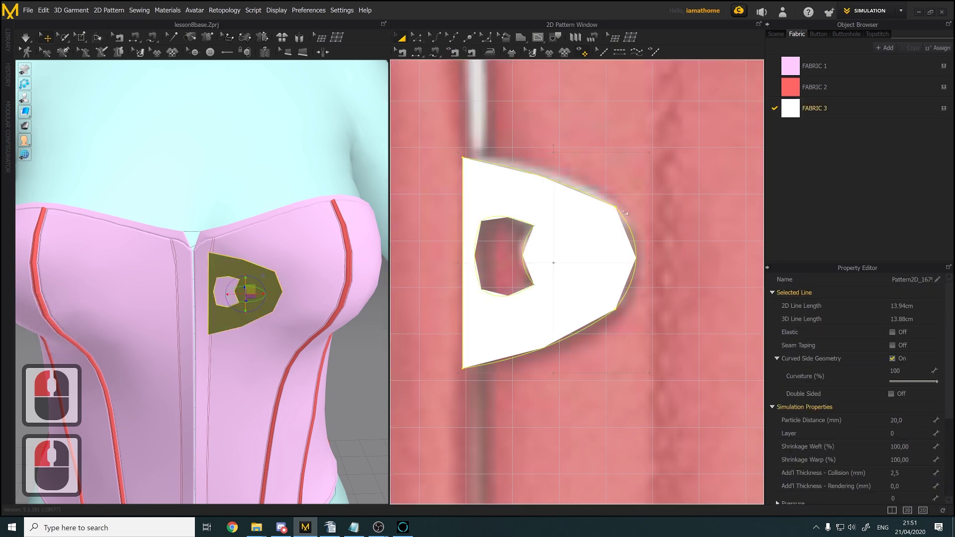
{"action": "scroll", "coordinate": [634, 259], "scroll_direction": "down", "scroll_amount": 2}
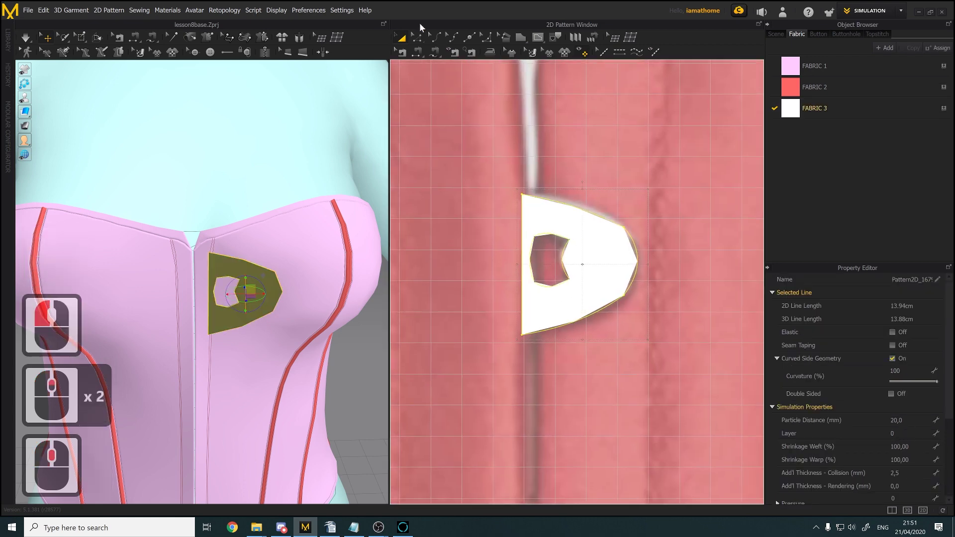
{"action": "left_click", "coordinate": [603, 261]}
{"action": "scroll", "coordinate": [613, 266], "scroll_direction": "up", "scroll_amount": 3}
{"action": "scroll", "coordinate": [632, 219], "scroll_direction": "down", "scroll_amount": 1}
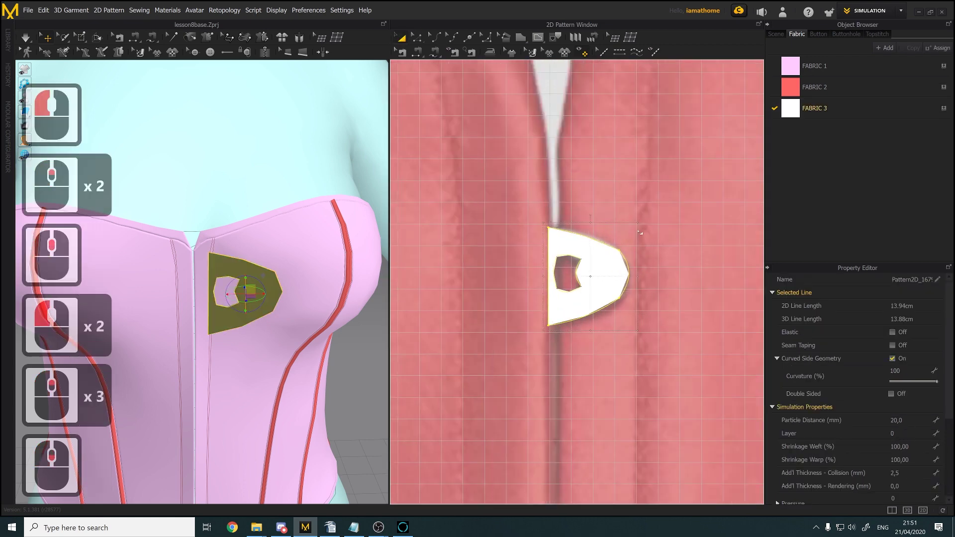
{"action": "left_click", "coordinate": [639, 226]}
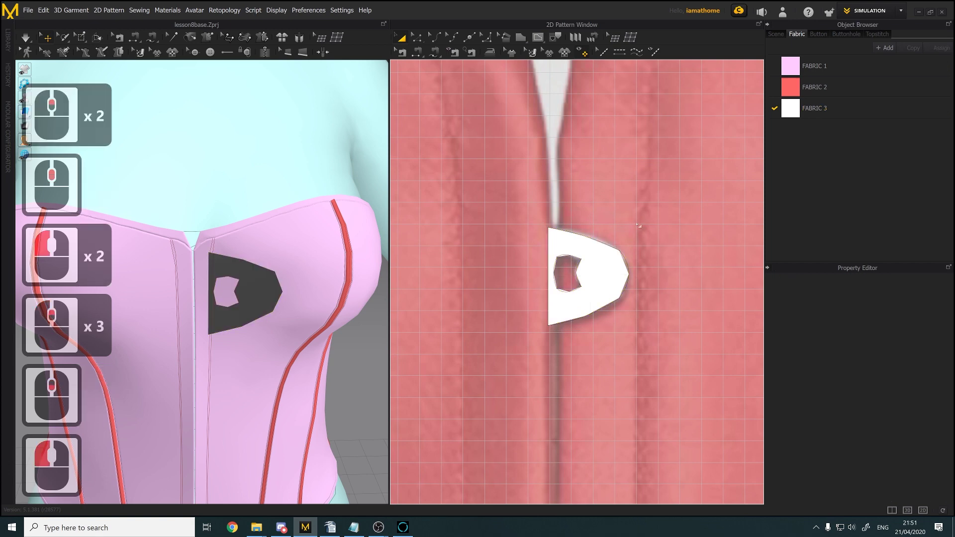
{"action": "left_click", "coordinate": [621, 259]}
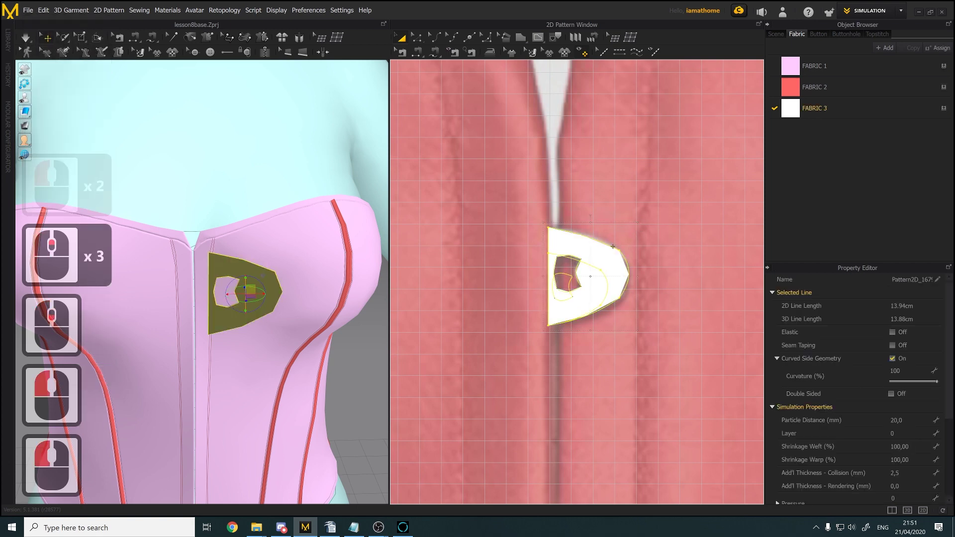
{"action": "left_click_drag", "start_coordinate": [636, 224], "coordinate": [591, 269]}
Bring the resized clasp in 3D back to the corset's front, just beside the center opening
{"action": "scroll", "coordinate": [156, 370], "scroll_direction": "up", "scroll_amount": 2}
{"action": "right_click_drag", "start_coordinate": [157, 370], "coordinate": [211, 371]}
{"action": "middle_click_drag", "start_coordinate": [211, 371], "coordinate": [281, 334]}
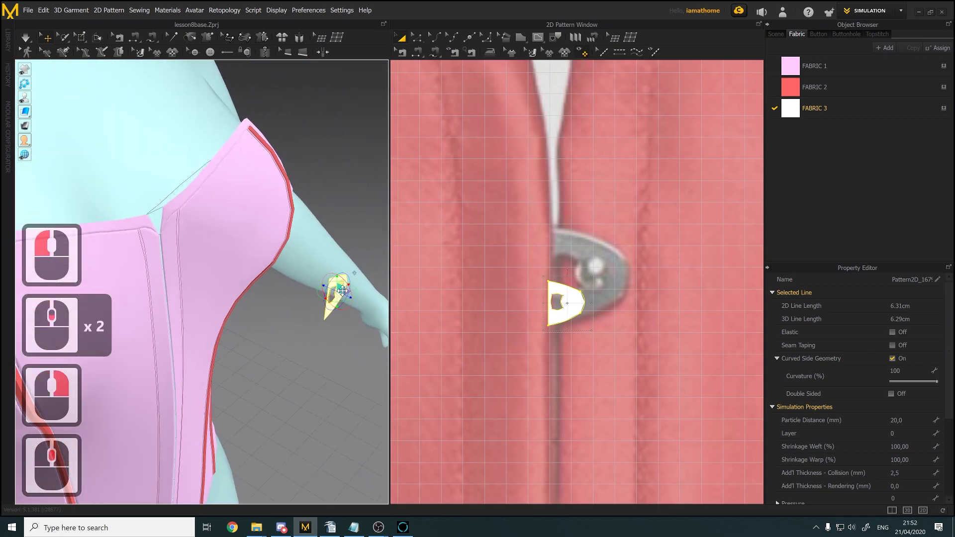
{"action": "left_click_drag", "start_coordinate": [349, 291], "coordinate": [209, 334]}
{"action": "right_click_drag", "start_coordinate": [209, 335], "coordinate": [302, 353]}
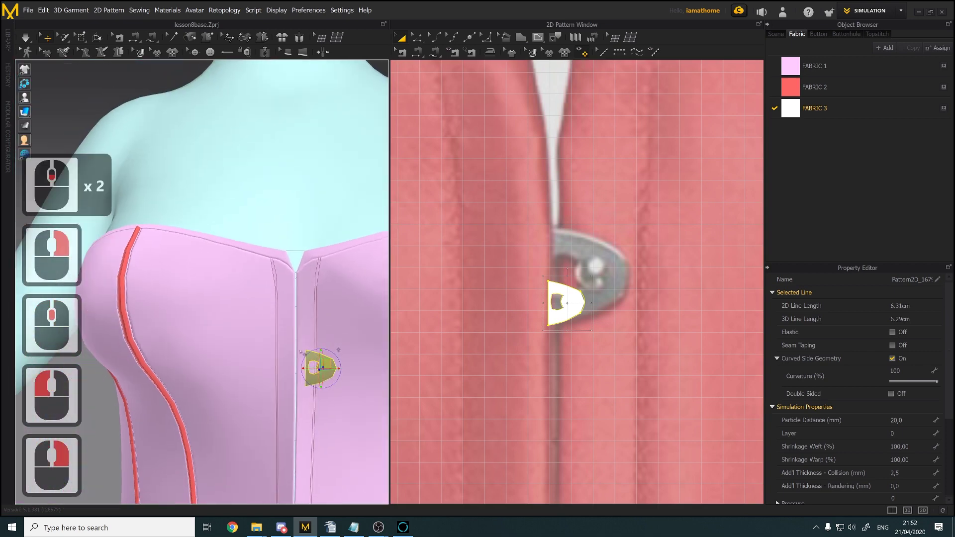
{"action": "middle_click_drag", "start_coordinate": [348, 342], "coordinate": [309, 314]}
{"action": "scroll", "coordinate": [308, 349], "scroll_direction": "down", "scroll_amount": 4}
{"action": "middle_click_drag", "start_coordinate": [307, 349], "coordinate": [282, 327]}
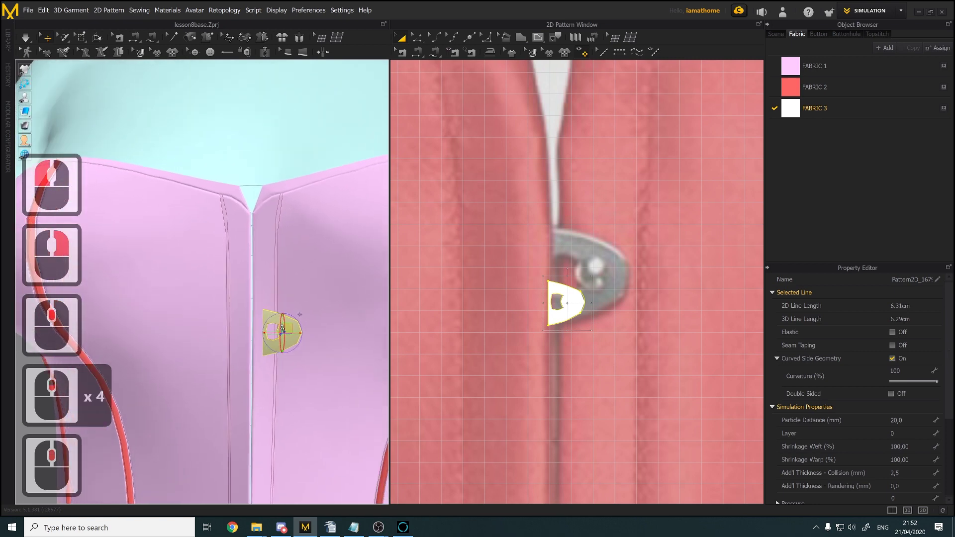
Raise the clasp in 3D and set its straight side along the center-front opening, close to the corset surface
{"action": "left_click_drag", "start_coordinate": [288, 328], "coordinate": [277, 263]}
{"action": "right_click_drag", "start_coordinate": [277, 263], "coordinate": [324, 292]}
{"action": "left_click_drag", "start_coordinate": [303, 298], "coordinate": [278, 292]}
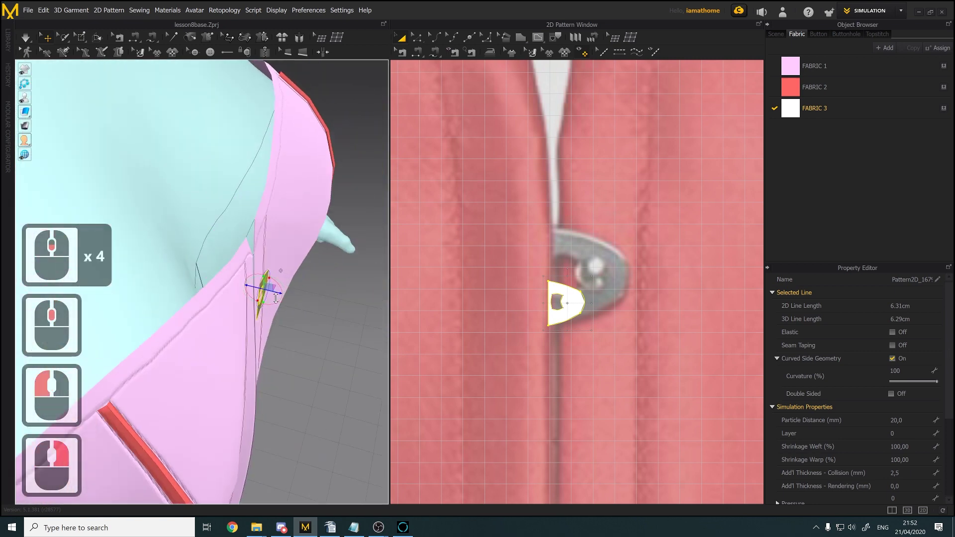
{"action": "right_click_drag", "start_coordinate": [287, 268], "coordinate": [226, 273]}
{"action": "right_click_drag", "start_coordinate": [291, 304], "coordinate": [315, 330]}
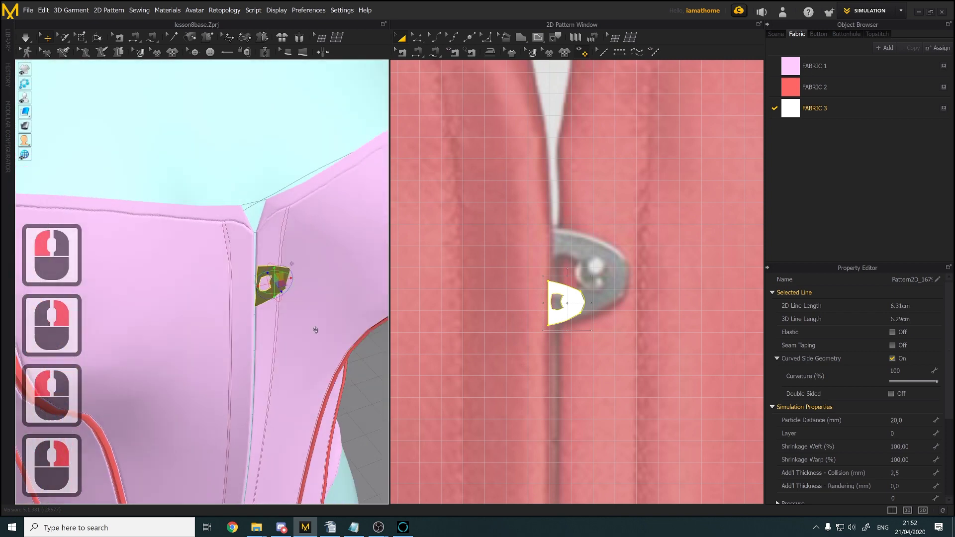
{"action": "left_click_drag", "start_coordinate": [280, 287], "coordinate": [277, 285]}
{"action": "right_click_drag", "start_coordinate": [288, 291], "coordinate": [259, 271]}
Scale the clasp down to an outline length of about 3.24 cm and nudge it in 3D against the center-front edge
{"action": "left_click", "coordinate": [578, 299]}
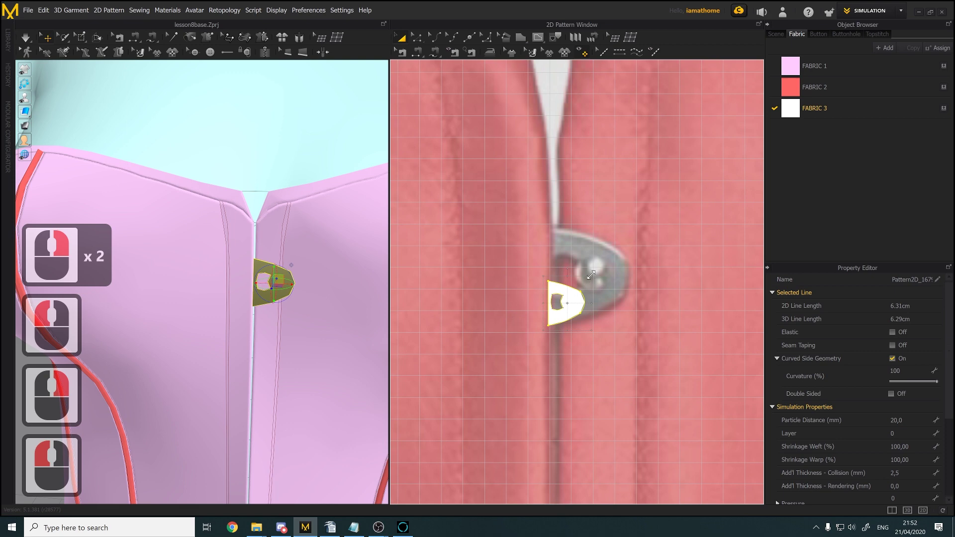
{"action": "left_click_drag", "start_coordinate": [575, 290], "coordinate": [573, 294]}
{"action": "right_click_drag", "start_coordinate": [257, 337], "coordinate": [291, 325]}
{"action": "scroll", "coordinate": [275, 338], "scroll_direction": "down", "scroll_amount": 1}
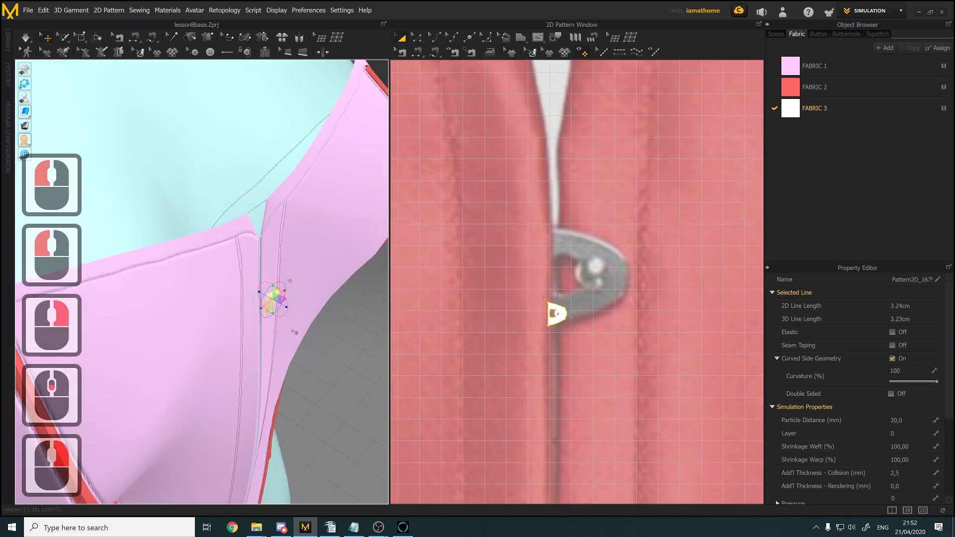
{"action": "scroll", "coordinate": [291, 325], "scroll_direction": "down", "scroll_amount": 4}
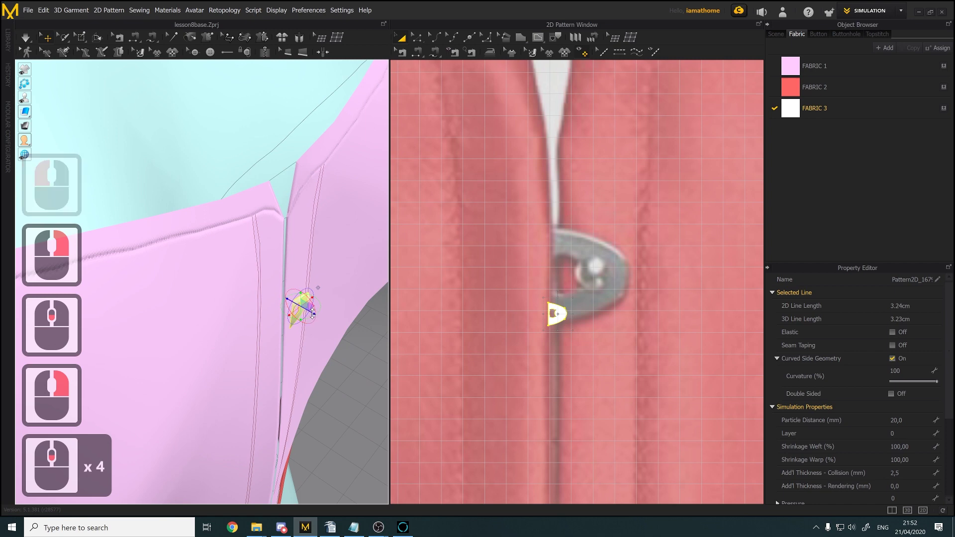
{"action": "left_click_drag", "start_coordinate": [304, 309], "coordinate": [306, 312]}
{"action": "right_click_drag", "start_coordinate": [307, 312], "coordinate": [284, 313]}
{"action": "scroll", "coordinate": [284, 313], "scroll_direction": "down", "scroll_amount": 2}
{"action": "middle_click_drag", "start_coordinate": [283, 312], "coordinate": [235, 323]}
{"action": "scroll", "coordinate": [238, 324], "scroll_direction": "up", "scroll_amount": 1}
{"action": "scroll", "coordinate": [241, 324], "scroll_direction": "down", "scroll_amount": 4}
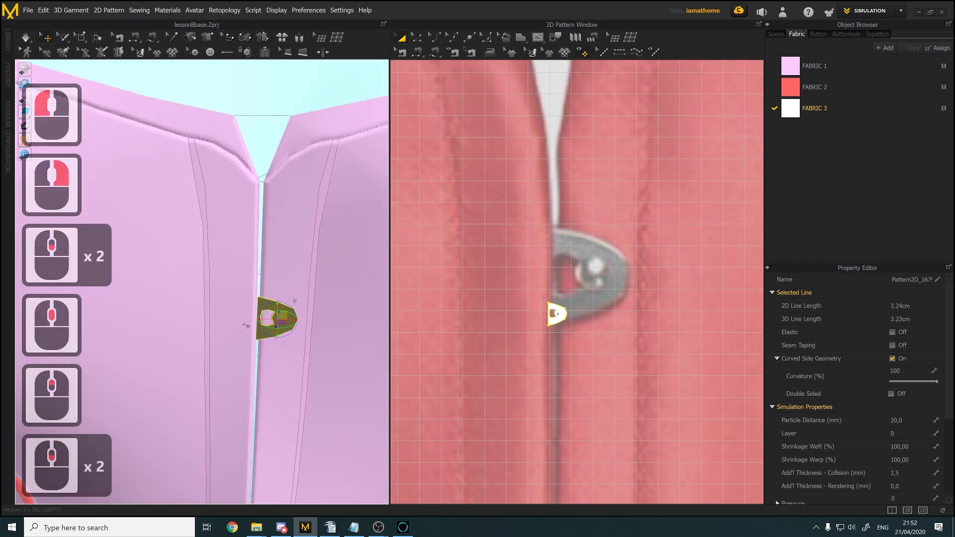
Examine the center-front edge of the panel opposite the clasp in 3D and among the 2D patterns
{"action": "left_click", "coordinate": [264, 302]}
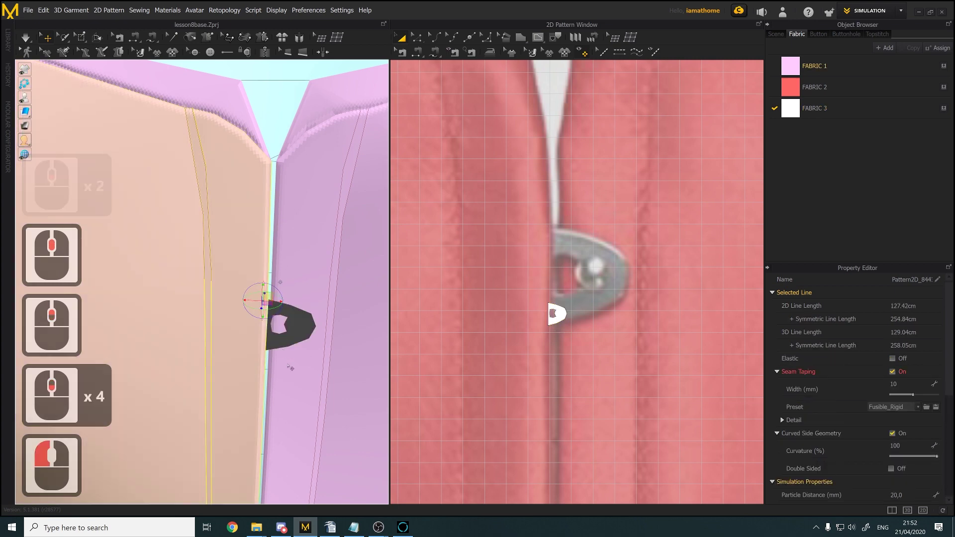
{"action": "scroll", "coordinate": [283, 302], "scroll_direction": "up", "scroll_amount": 2}
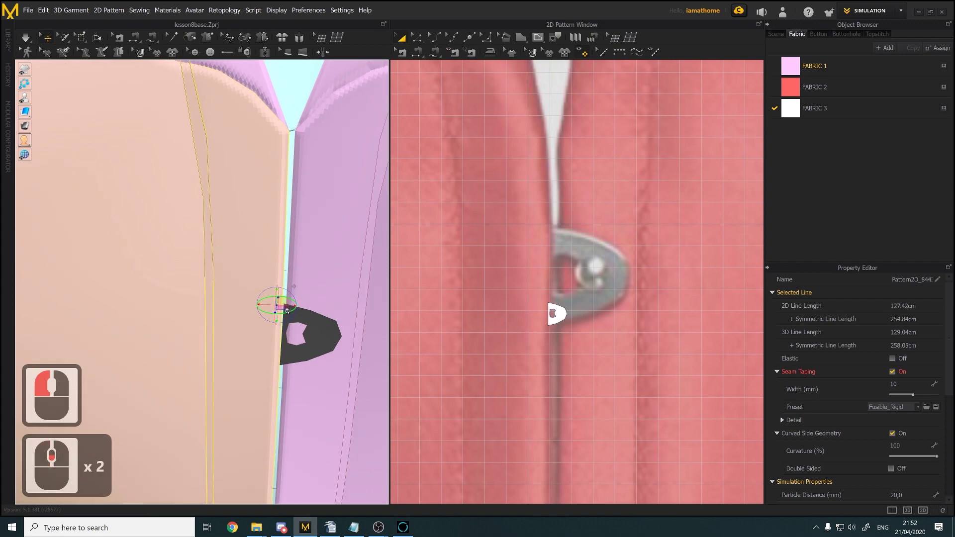
{"action": "scroll", "coordinate": [621, 368], "scroll_direction": "up", "scroll_amount": 13}
{"action": "middle_click_drag", "start_coordinate": [617, 343], "coordinate": [391, 276]}
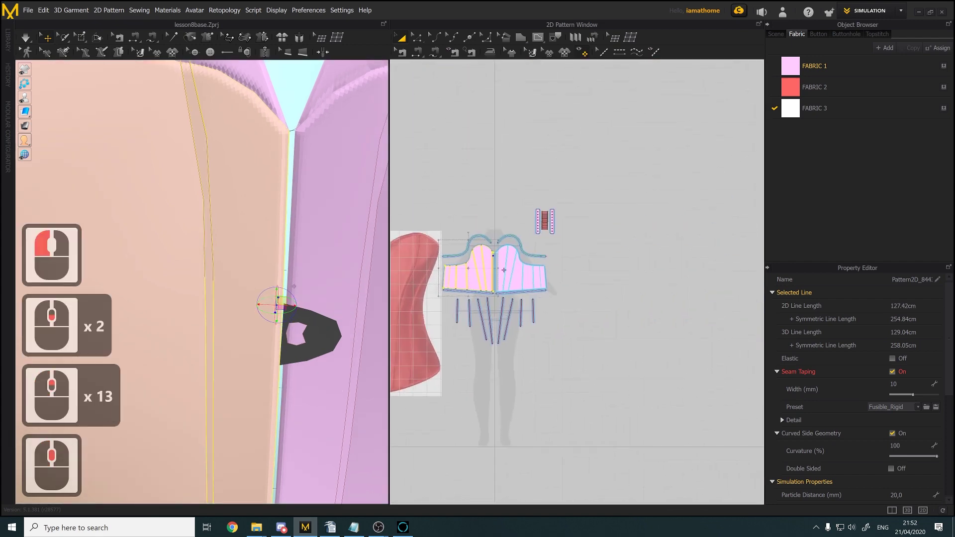
{"action": "scroll", "coordinate": [481, 258], "scroll_direction": "down", "scroll_amount": 2}
{"action": "scroll", "coordinate": [481, 258], "scroll_direction": "up", "scroll_amount": 9}
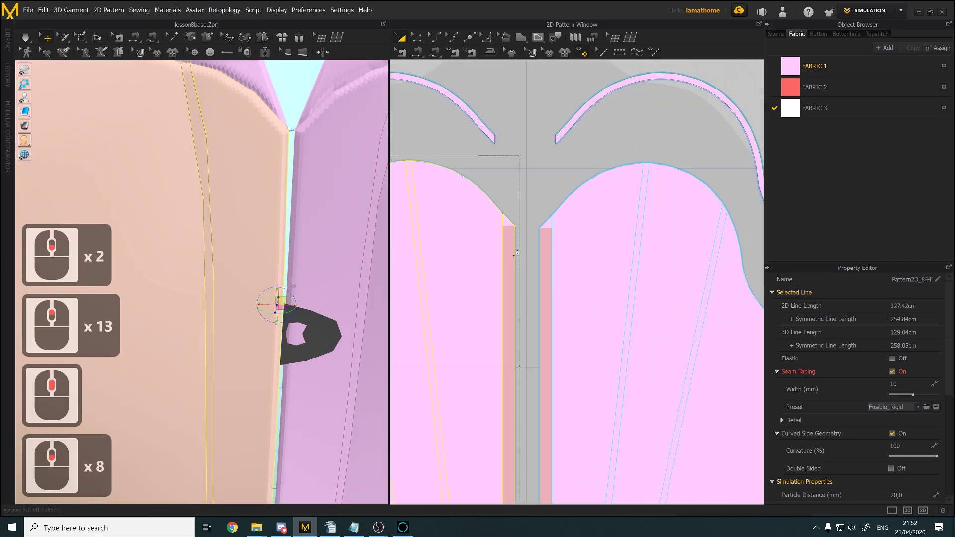
{"action": "scroll", "coordinate": [511, 263], "scroll_direction": "up", "scroll_amount": 4}
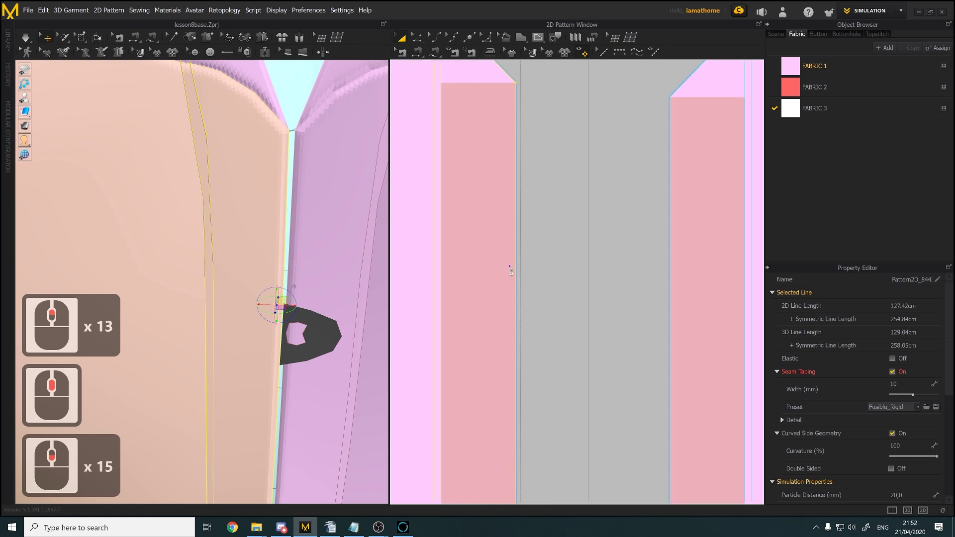
{"action": "scroll", "coordinate": [503, 313], "scroll_direction": "down", "scroll_amount": 16}
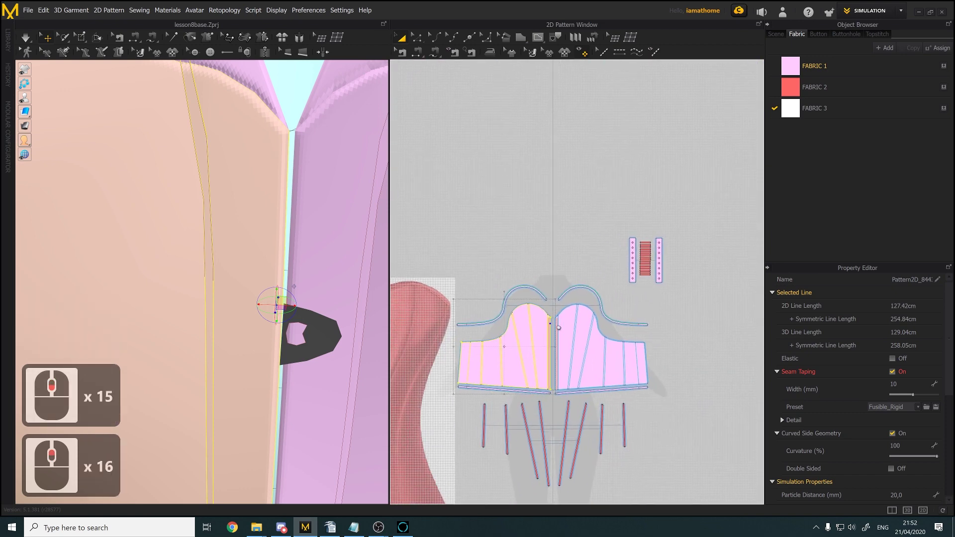
{"action": "scroll", "coordinate": [682, 294], "scroll_direction": "down", "scroll_amount": 3}
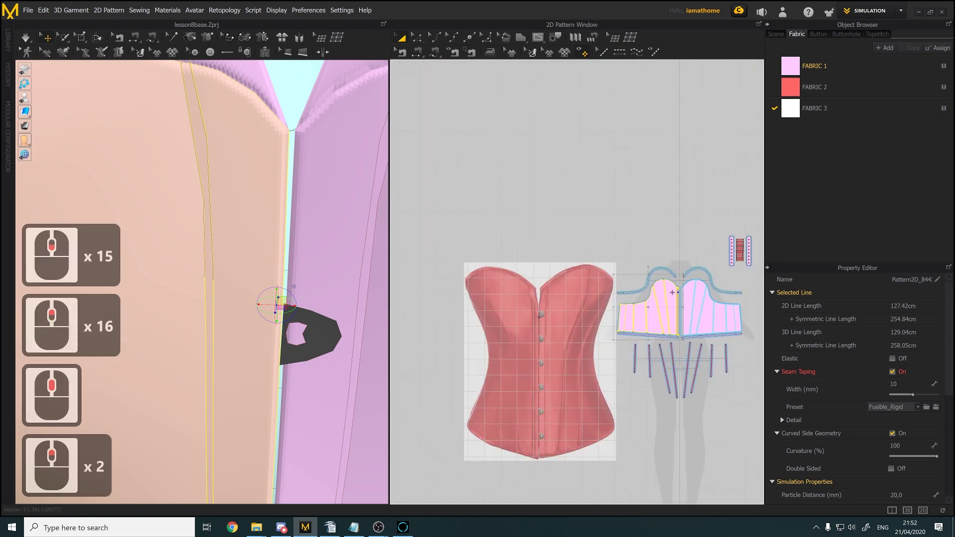
{"action": "scroll", "coordinate": [515, 328], "scroll_direction": "up", "scroll_amount": 5}
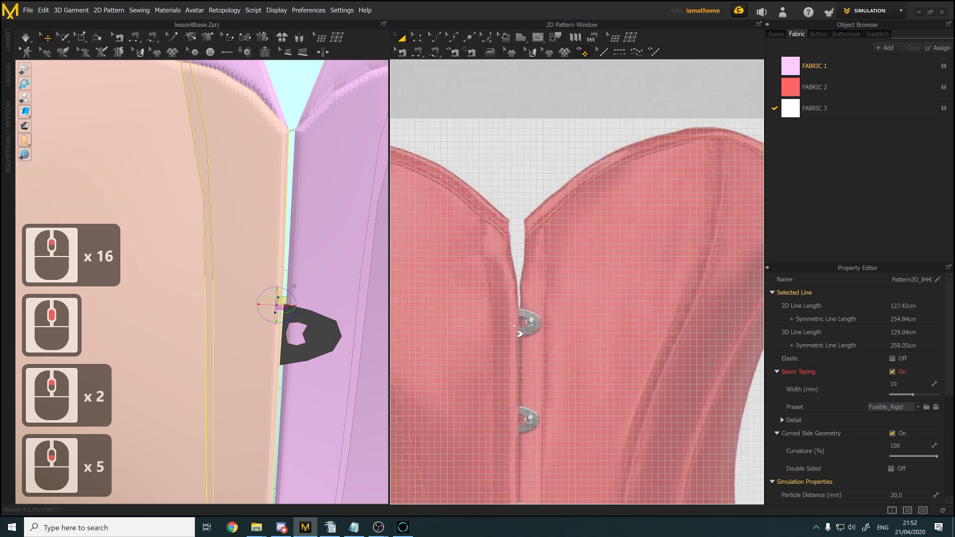
Move the clasp pattern in 2D from the reference photo into the gap between the two front panels, near their upper ends
{"action": "left_click", "coordinate": [519, 333]}
{"action": "left_click", "coordinate": [519, 333]}
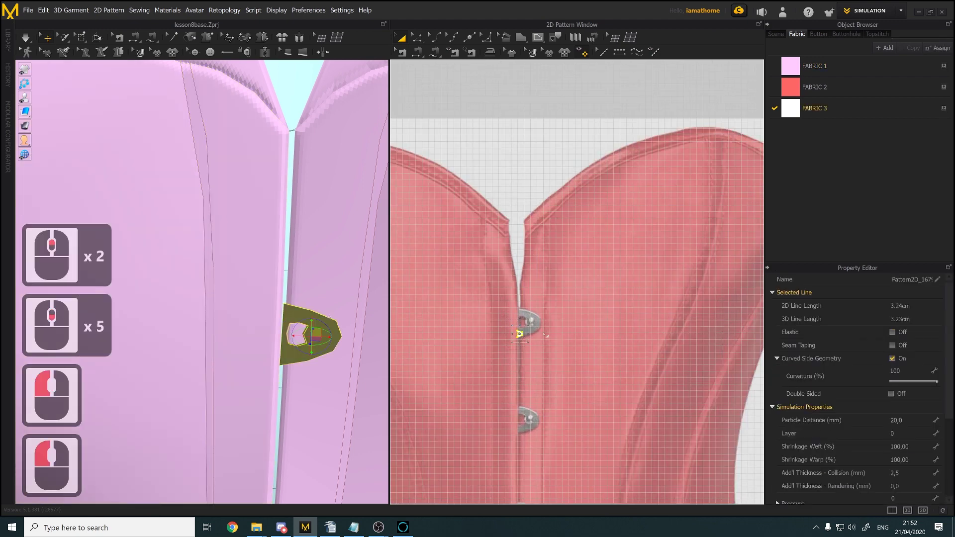
{"action": "scroll", "coordinate": [517, 335], "scroll_direction": "up", "scroll_amount": 2}
{"action": "left_click_drag", "start_coordinate": [507, 335], "coordinate": [734, 311]}
{"action": "middle_click_drag", "start_coordinate": [734, 310], "coordinate": [392, 299]}
{"action": "scroll", "coordinate": [426, 311], "scroll_direction": "down", "scroll_amount": 2}
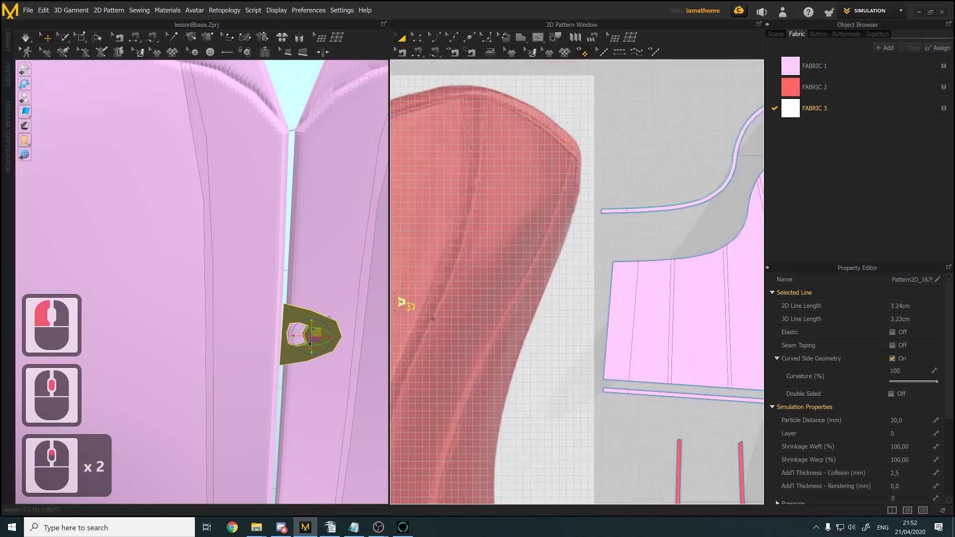
{"action": "left_click", "coordinate": [724, 405]}
{"action": "middle_click_drag", "start_coordinate": [725, 405], "coordinate": [536, 394]}
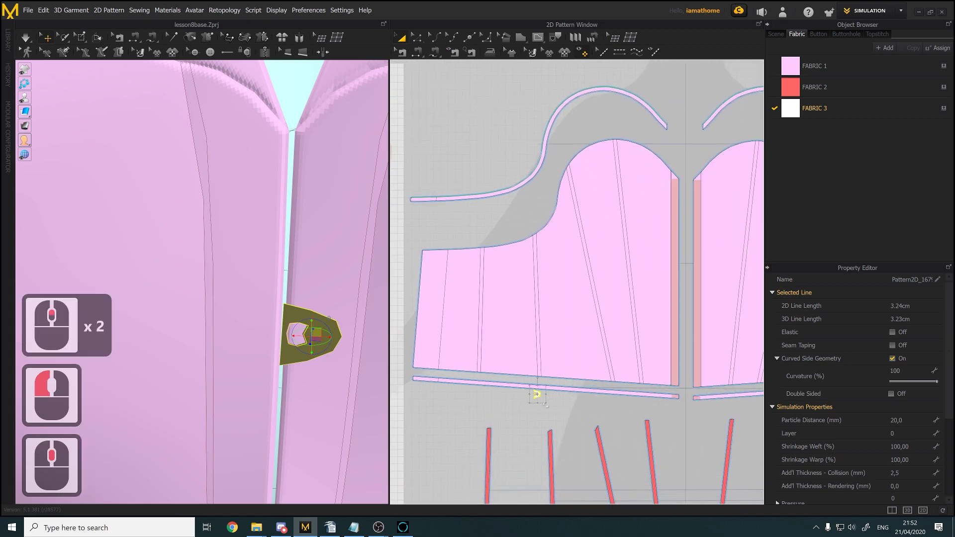
{"action": "left_click", "coordinate": [685, 193]}
{"action": "scroll", "coordinate": [685, 194], "scroll_direction": "up", "scroll_amount": 6}
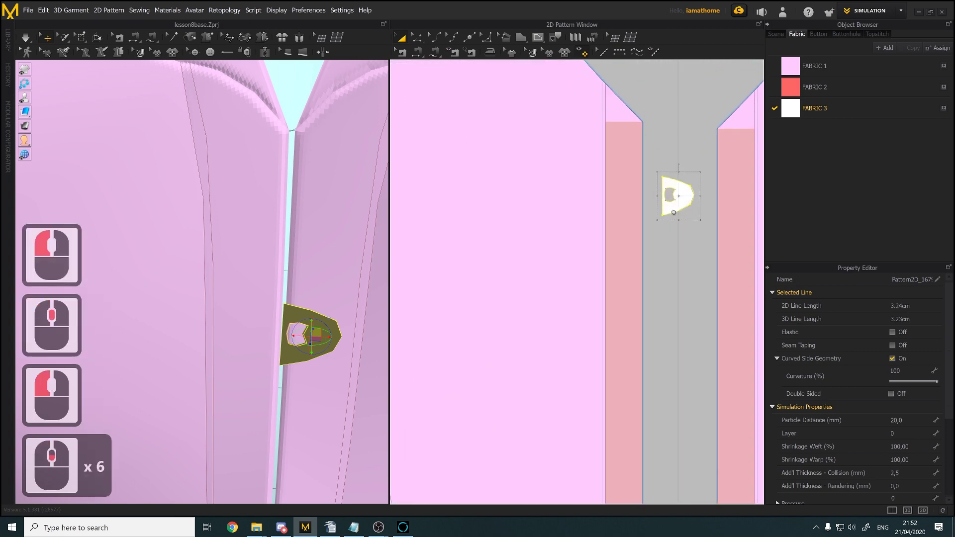
{"action": "middle_click_drag", "start_coordinate": [649, 227], "coordinate": [658, 254]}
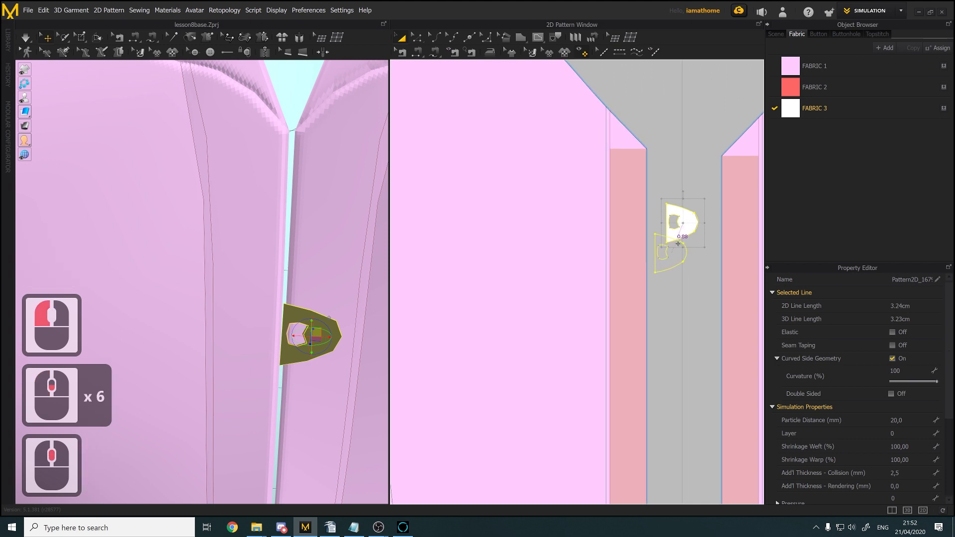
Move the clasp pattern in 2D until its straight side sits just beside the center edge of the adjacent front panel
{"action": "left_click_drag", "start_coordinate": [678, 243], "coordinate": [675, 241]}
{"action": "left_click", "coordinate": [285, 308]}
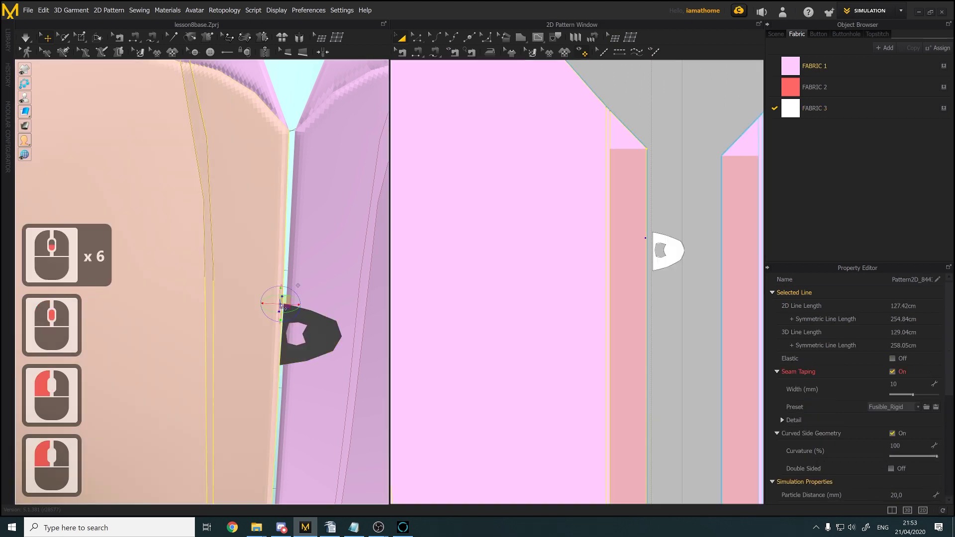
{"action": "scroll", "coordinate": [619, 225], "scroll_direction": "up", "scroll_amount": 3}
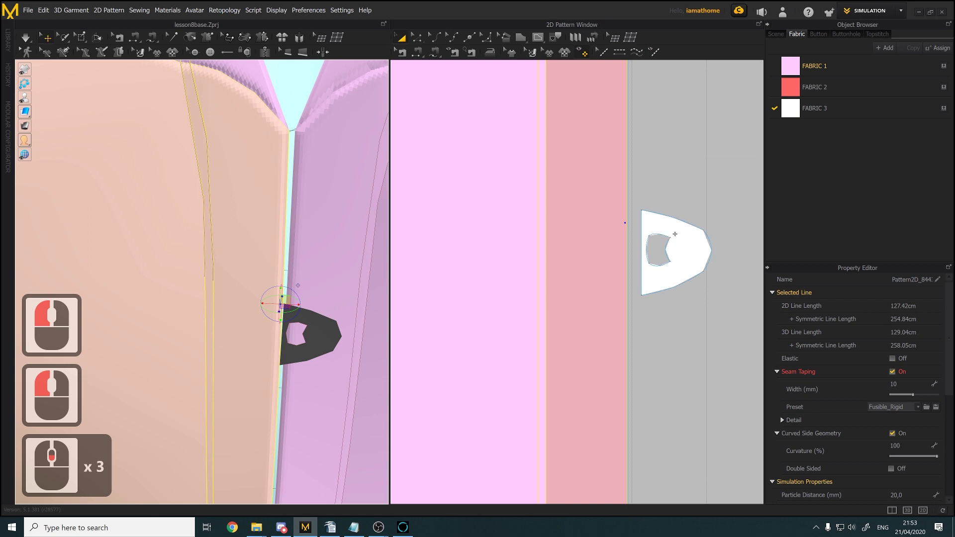
{"action": "left_click_drag", "start_coordinate": [657, 223], "coordinate": [648, 234]}
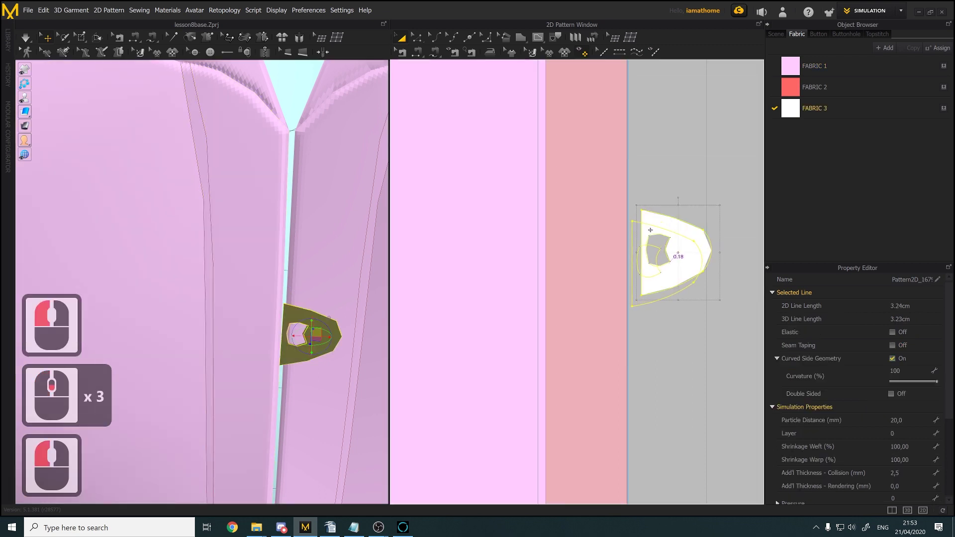
Sew the clasp's full straight side to the adjacent 1.05 cm stretch of the front panel's center edge with Free Sewing
{"action": "left_click", "coordinate": [435, 51]}
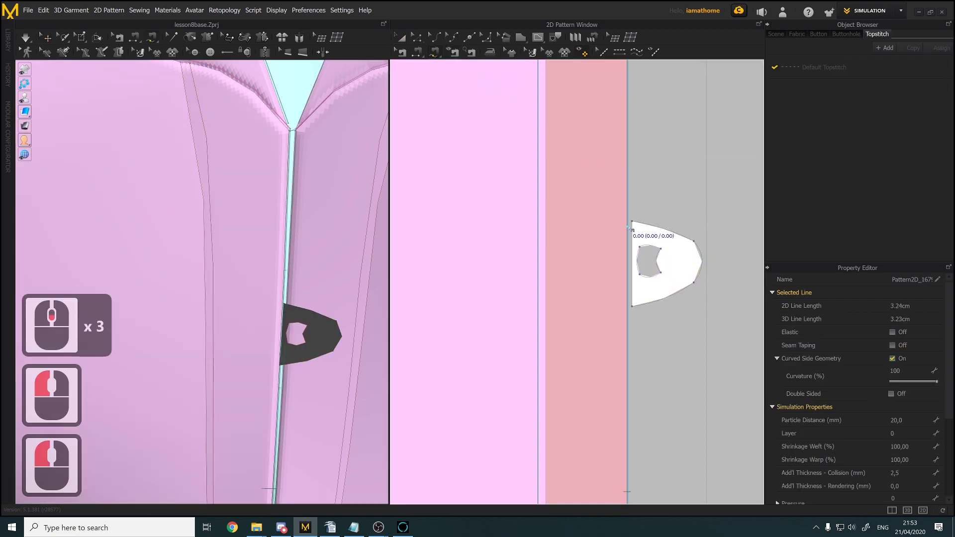
{"action": "left_click", "coordinate": [631, 229]}
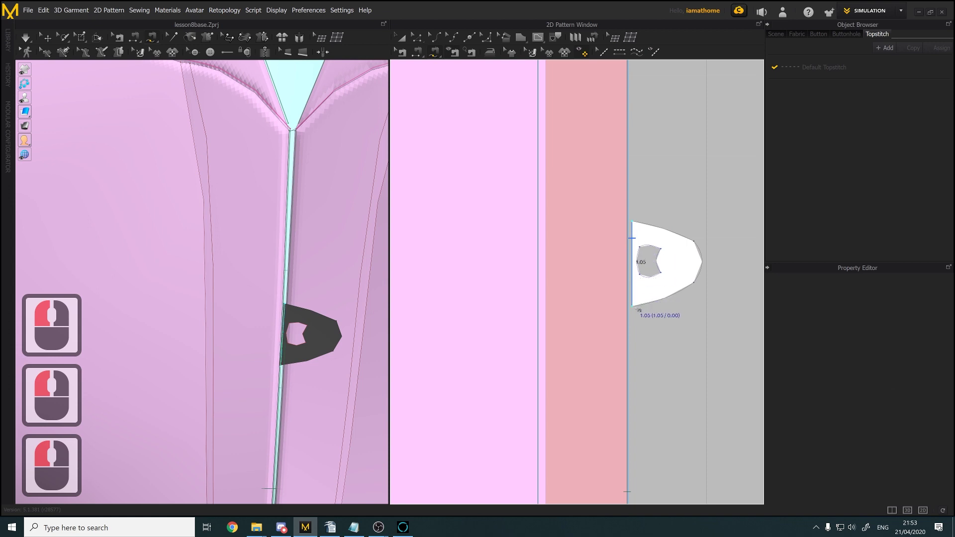
{"action": "left_click", "coordinate": [634, 307]}
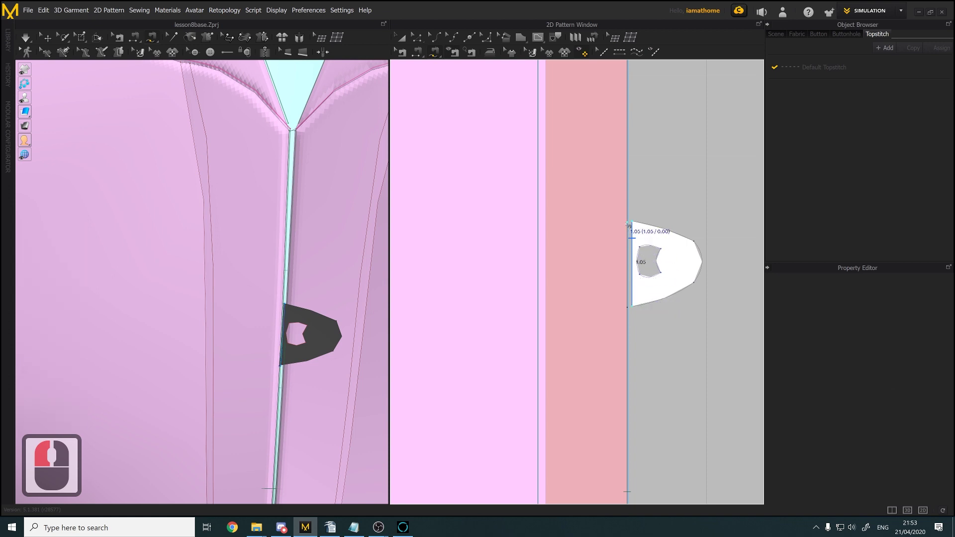
{"action": "left_click", "coordinate": [628, 233]}
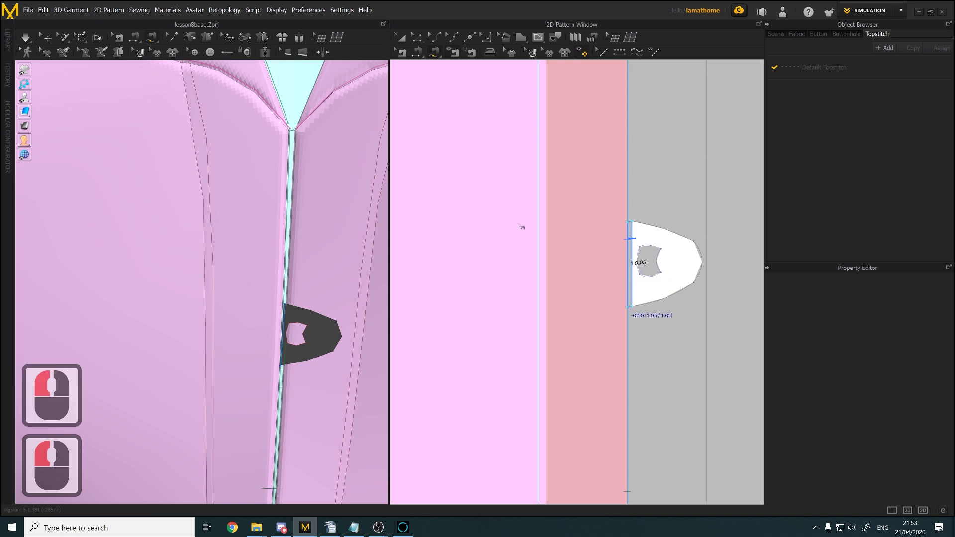
Simulate the garment to pull the sewn clasp against the corset's center-front edge, and check its placement in 3D
{"action": "left_click", "coordinate": [27, 37]}
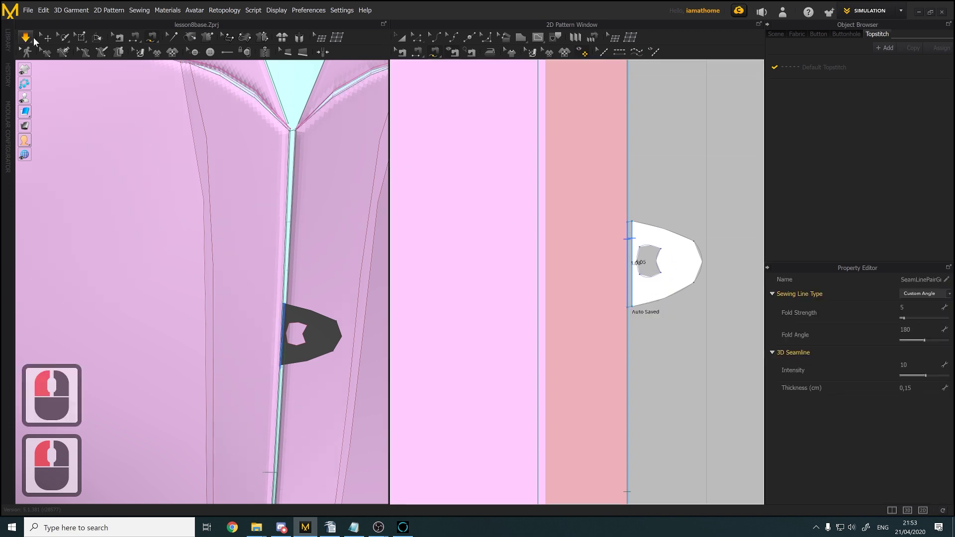
{"action": "left_click", "coordinate": [45, 39]}
{"action": "scroll", "coordinate": [324, 284], "scroll_direction": "up", "scroll_amount": 12}
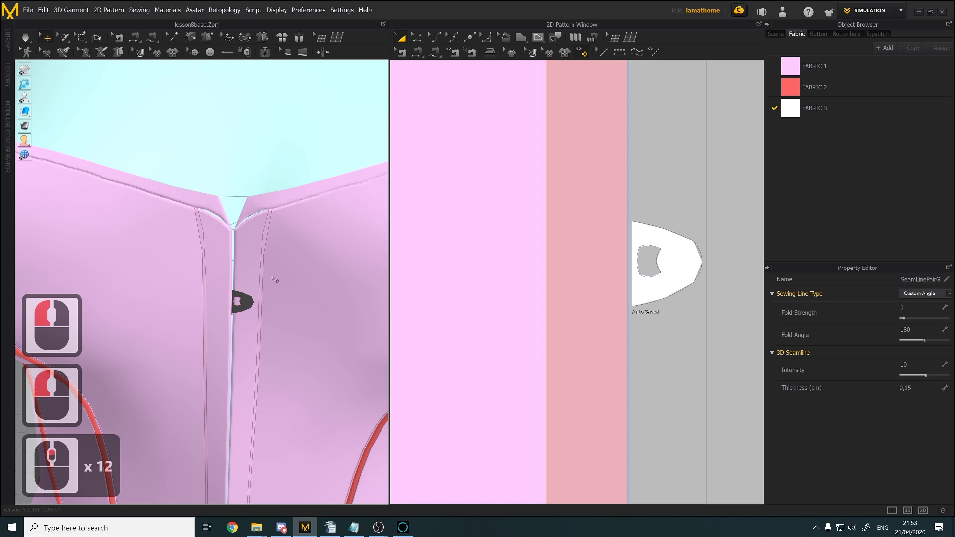
{"action": "scroll", "coordinate": [237, 304], "scroll_direction": "up", "scroll_amount": 3}
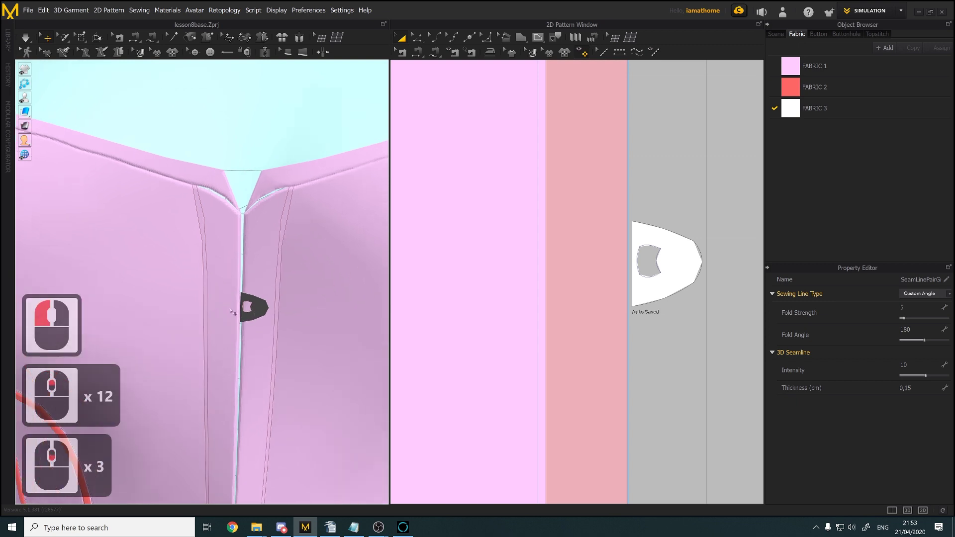
{"action": "mouse_move", "coordinate": [264, 311]}
{"action": "right_mouse_down"}
{"action": "mouse_move", "coordinate": [253, 297]}
{"action": "mouse_move", "coordinate": [269, 302]}
{"action": "right_mouse_up"}
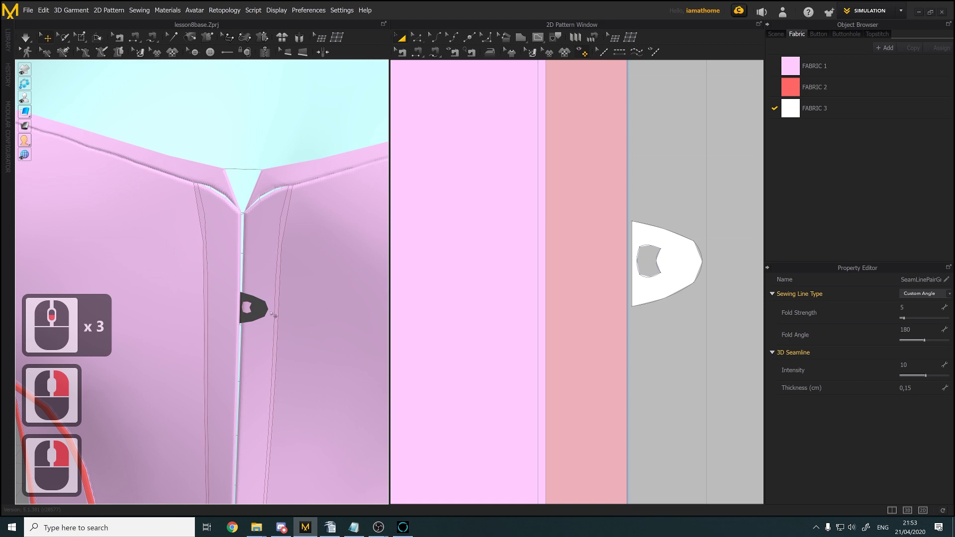
{"action": "left_click", "coordinate": [26, 40]}
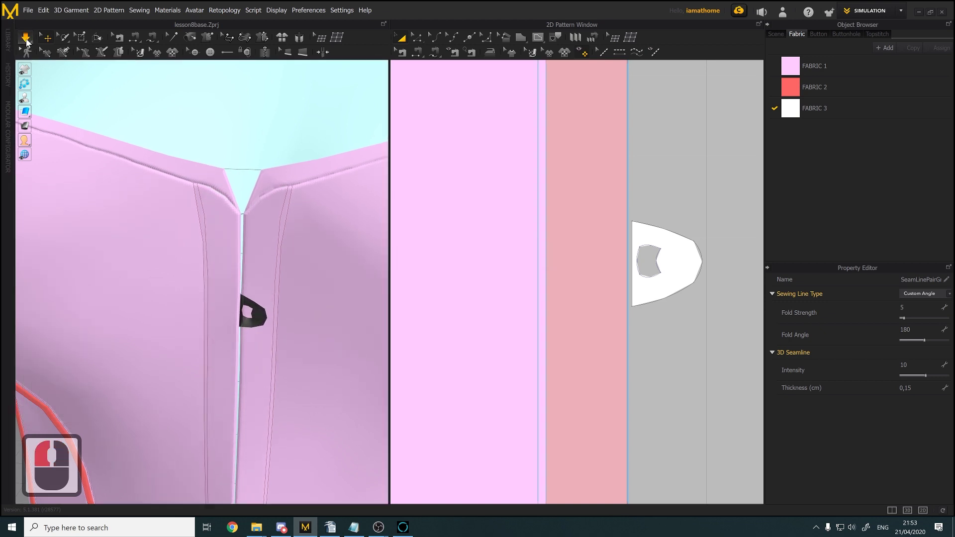
{"action": "left_click", "coordinate": [27, 40]}
{"action": "scroll", "coordinate": [111, 241], "scroll_direction": "up", "scroll_amount": 8}
{"action": "mouse_move", "coordinate": [111, 240]}
{"action": "right_mouse_down"}
{"action": "mouse_move", "coordinate": [128, 228]}
{"action": "mouse_move", "coordinate": [112, 233]}
{"action": "right_mouse_up"}
{"action": "scroll", "coordinate": [522, 275], "scroll_direction": "up", "scroll_amount": 3}
Shift the clasp aside in 2D and move the opposite front panel across the gap to meet the first panel's center edge
{"action": "middle_click_drag", "start_coordinate": [653, 252], "coordinate": [615, 256]}
{"action": "scroll", "coordinate": [615, 256], "scroll_direction": "up", "scroll_amount": 1}
{"action": "scroll", "coordinate": [615, 256], "scroll_direction": "up", "scroll_amount": 2}
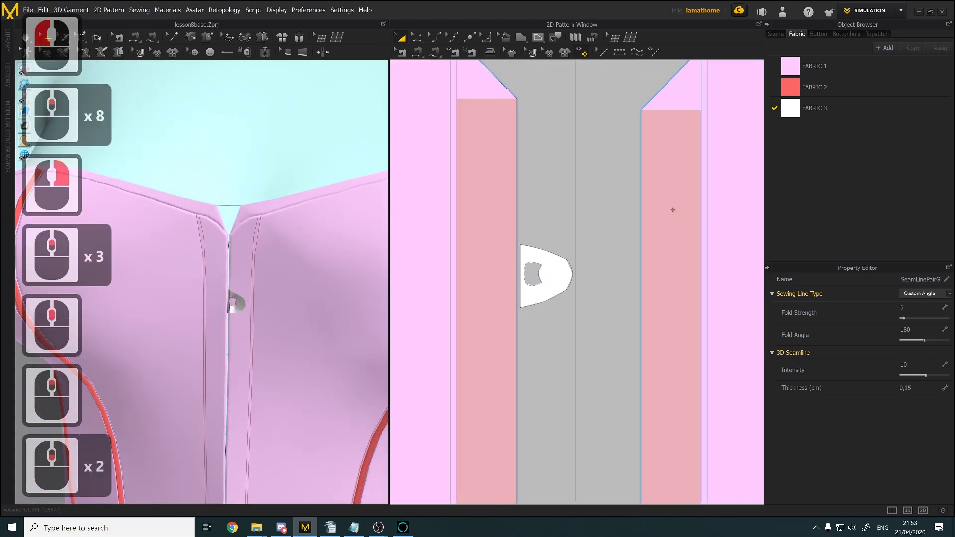
{"action": "left_click_drag", "start_coordinate": [556, 267], "coordinate": [501, 268]}
{"action": "left_click_drag", "start_coordinate": [682, 254], "coordinate": [556, 243]}
{"action": "scroll", "coordinate": [515, 259], "scroll_direction": "up", "scroll_amount": 2}
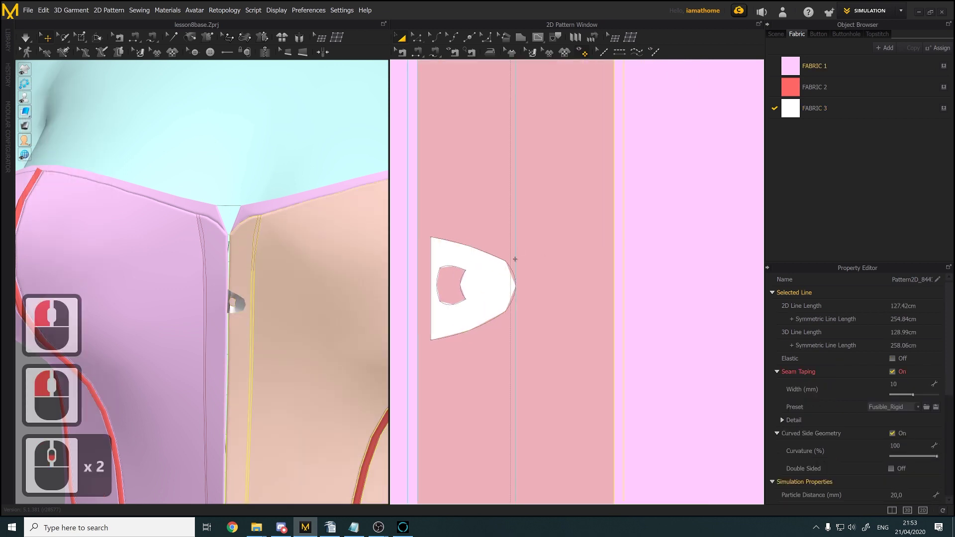
Place the clasp in 2D over the moved front panel, with its straight side about 0.05 cm off the shared center edge
{"action": "left_click_drag", "start_coordinate": [479, 264], "coordinate": [565, 267]}
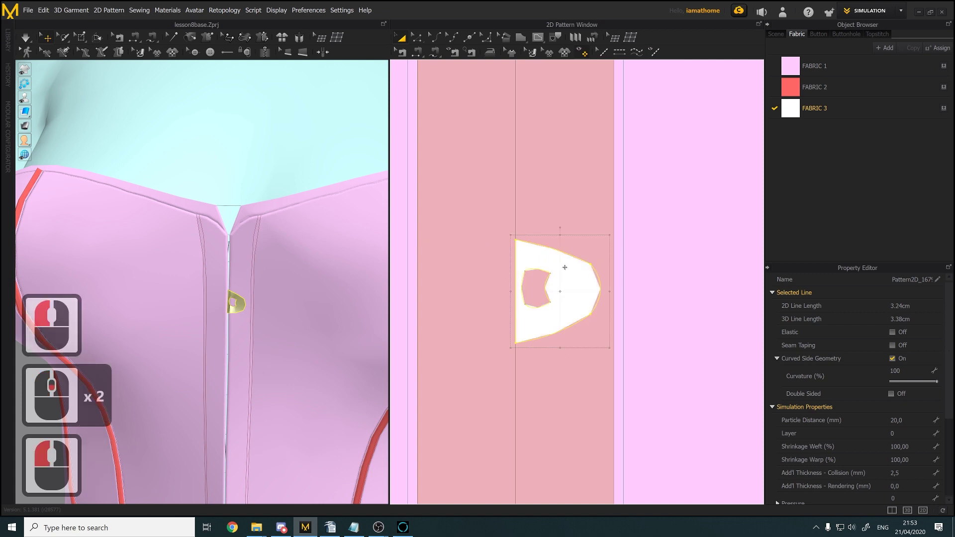
{"action": "left_click", "coordinate": [437, 57]}
{"action": "scroll", "coordinate": [503, 233], "scroll_direction": "up", "scroll_amount": 2}
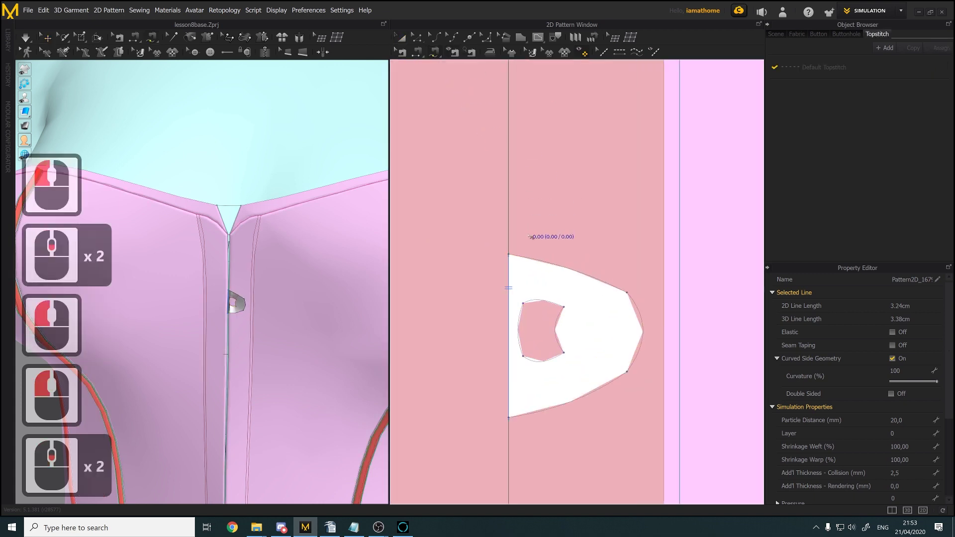
{"action": "left_click", "coordinate": [397, 42]}
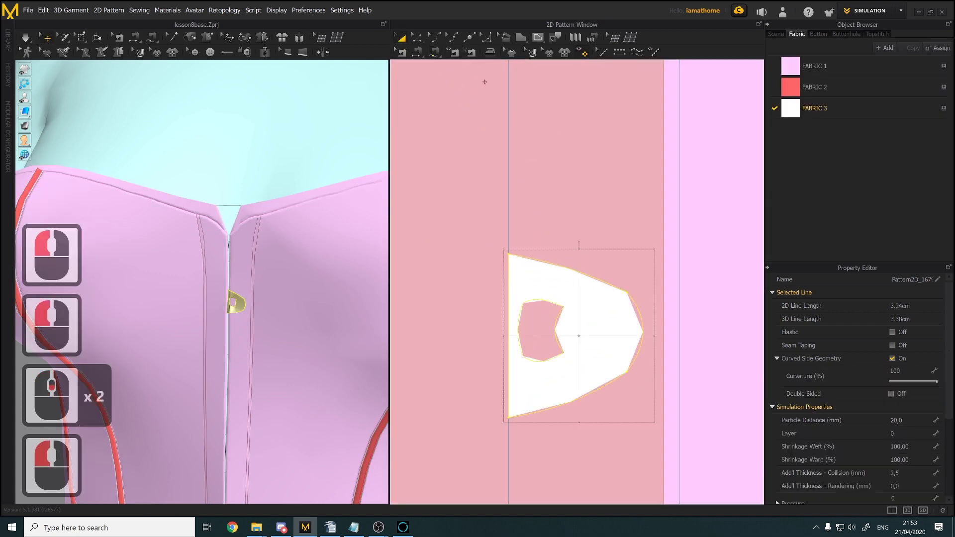
{"action": "left_click", "coordinate": [435, 58]}
{"action": "scroll", "coordinate": [533, 272], "scroll_direction": "up", "scroll_amount": 1}
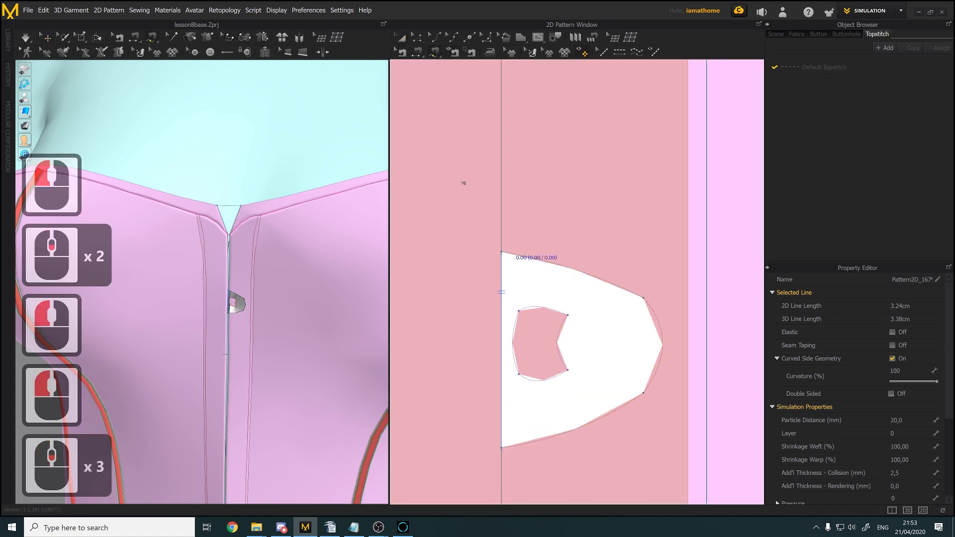
{"action": "left_click", "coordinate": [399, 37]}
{"action": "left_click_drag", "start_coordinate": [541, 271], "coordinate": [538, 276]}
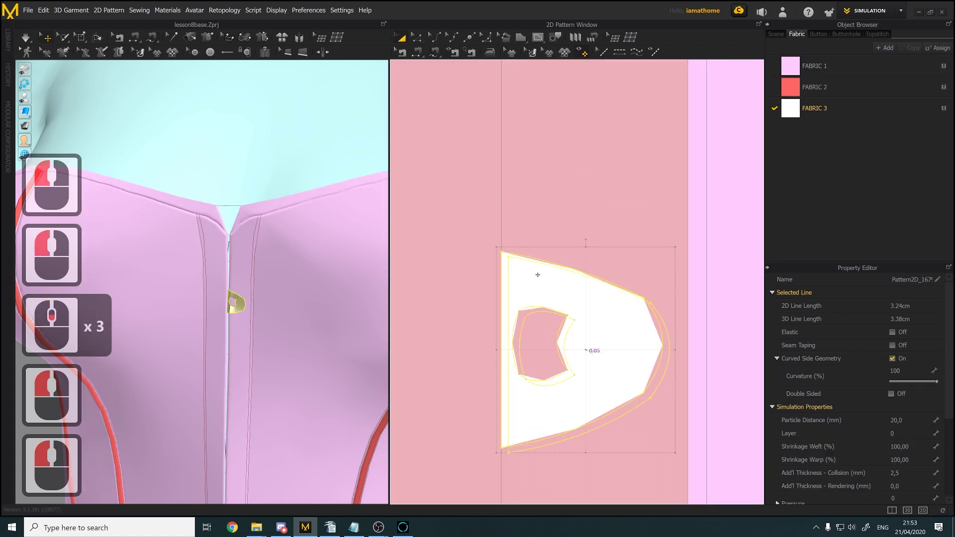
Move the clasp piece so its straight edge lies on the front panel's centre front edge
{"action": "scroll", "coordinate": [530, 273], "scroll_direction": "down", "scroll_amount": 1}
{"action": "left_click", "coordinate": [454, 52]}
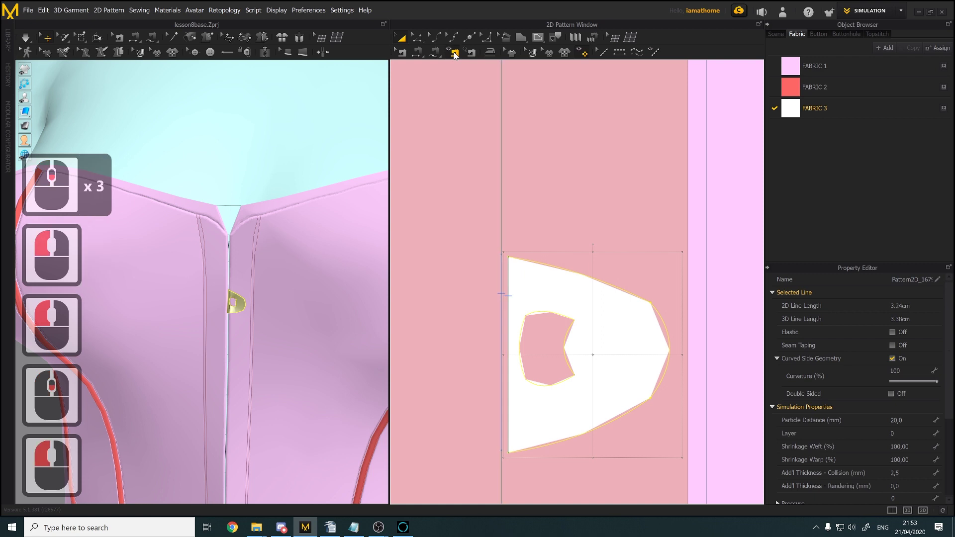
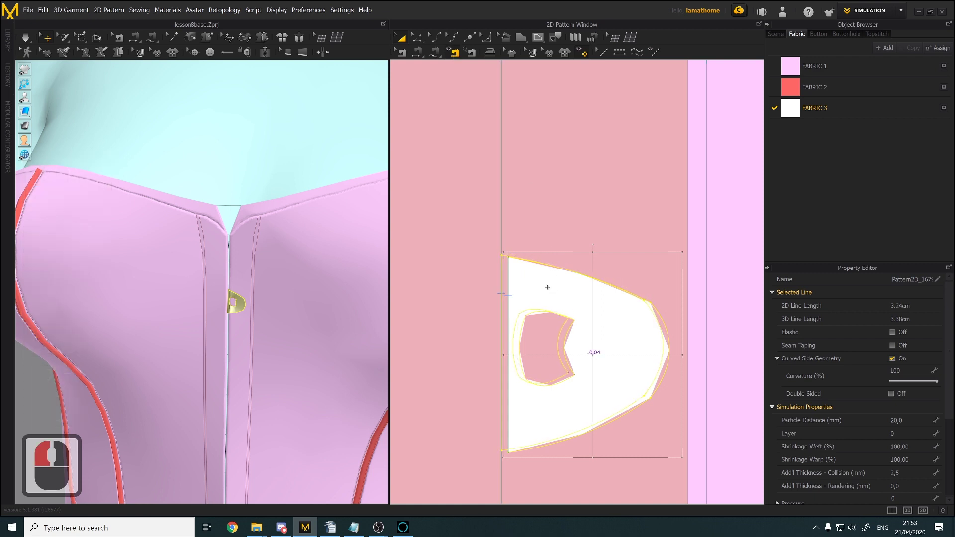
{"action": "left_click", "coordinate": [552, 281]}
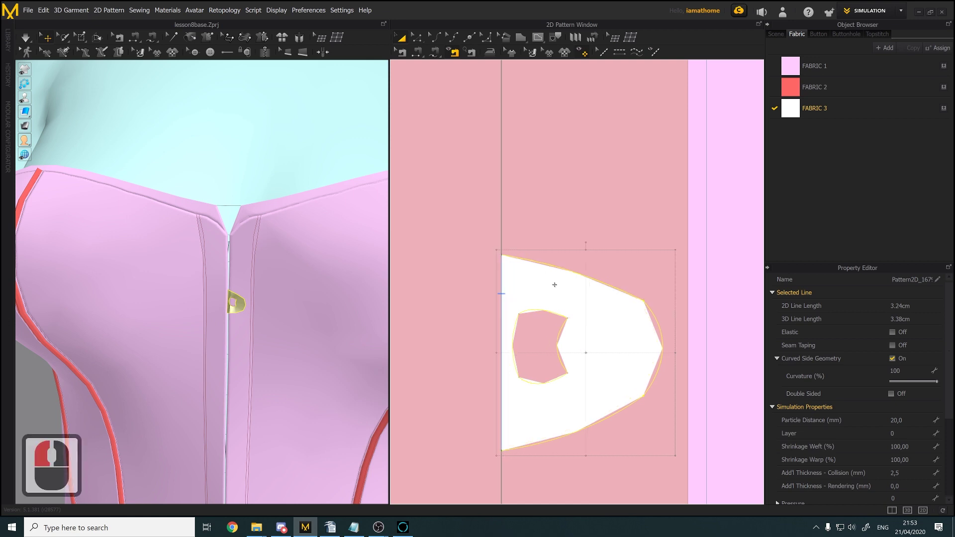
Move the right-hand front panel sideways to open a gap between the two centre front edges
{"action": "scroll", "coordinate": [614, 264], "scroll_direction": "down", "scroll_amount": 3}
{"action": "scroll", "coordinate": [614, 264], "scroll_direction": "down", "scroll_amount": 6}
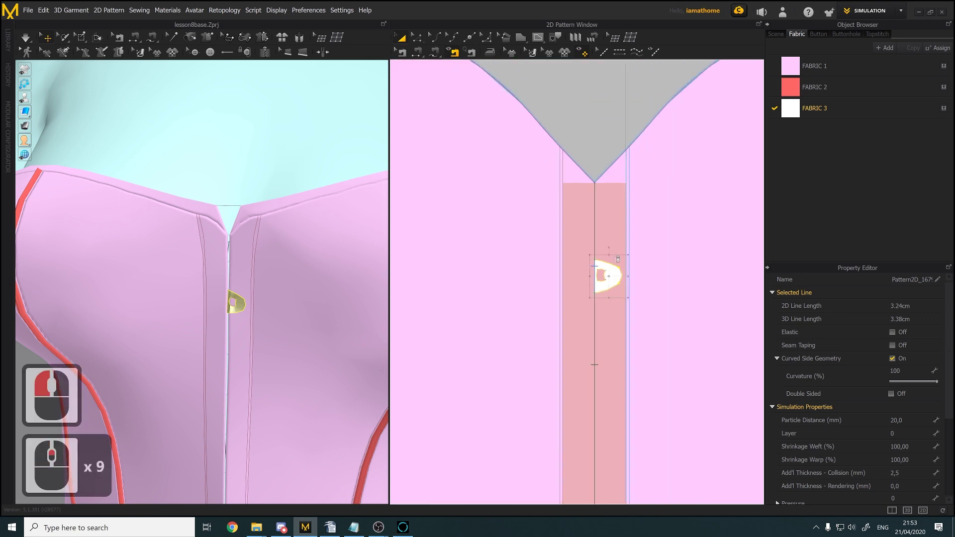
{"action": "left_click", "coordinate": [634, 178]}
{"action": "left_click_drag", "start_coordinate": [699, 189], "coordinate": [741, 187]}
Clone the clasp's outline onto the opposite front panel as an internal shape, with its open side on the centre front edge
{"action": "left_click", "coordinate": [614, 274]}
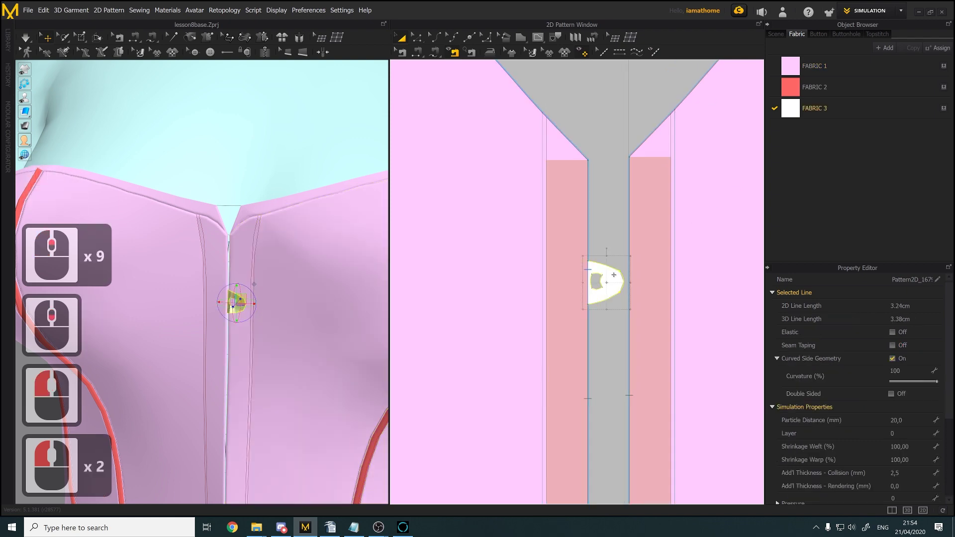
{"action": "right_click", "coordinate": [612, 276]}
{"action": "left_click", "coordinate": [661, 186]}
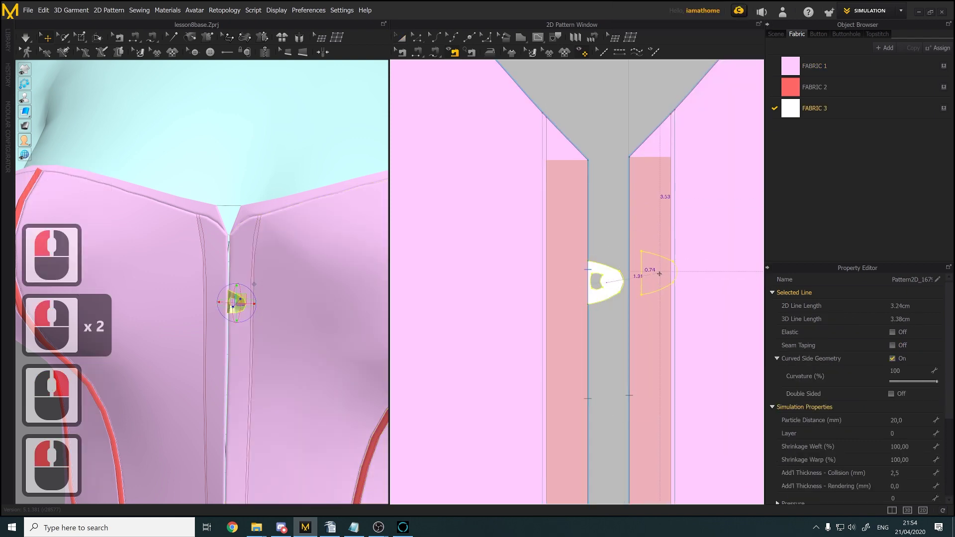
{"action": "scroll", "coordinate": [646, 286], "scroll_direction": "up", "scroll_amount": 2}
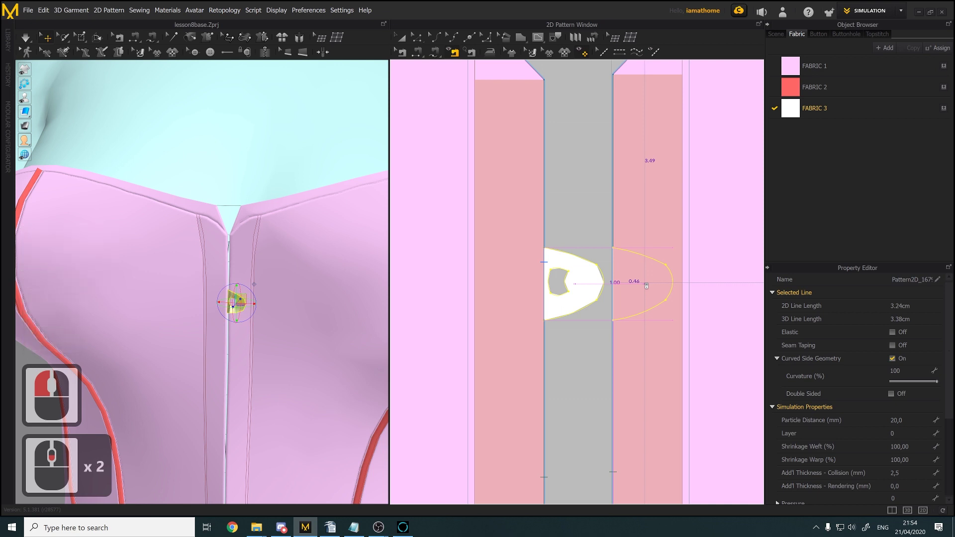
{"action": "left_click", "coordinate": [646, 286]}
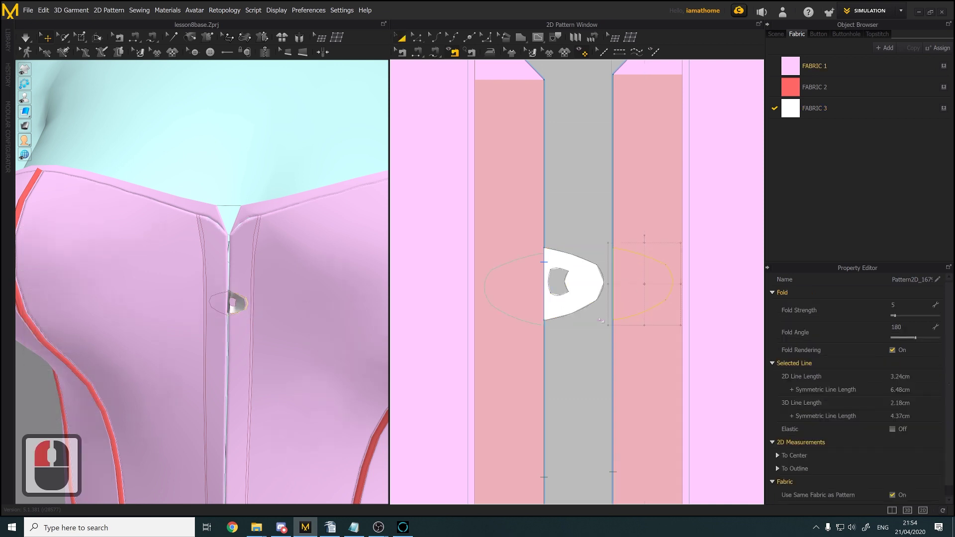
Sew the clasp's upper curve and rounded tip to the matching lines of the cloned outline with Free Sewing
{"action": "scroll", "coordinate": [601, 320], "scroll_direction": "up", "scroll_amount": 1}
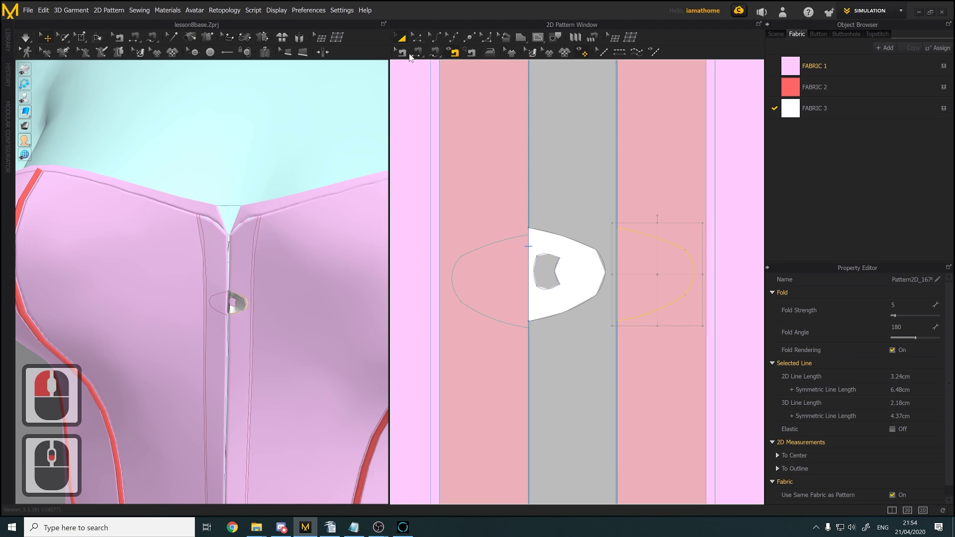
{"action": "left_click", "coordinate": [418, 52]}
{"action": "left_click", "coordinate": [556, 233]}
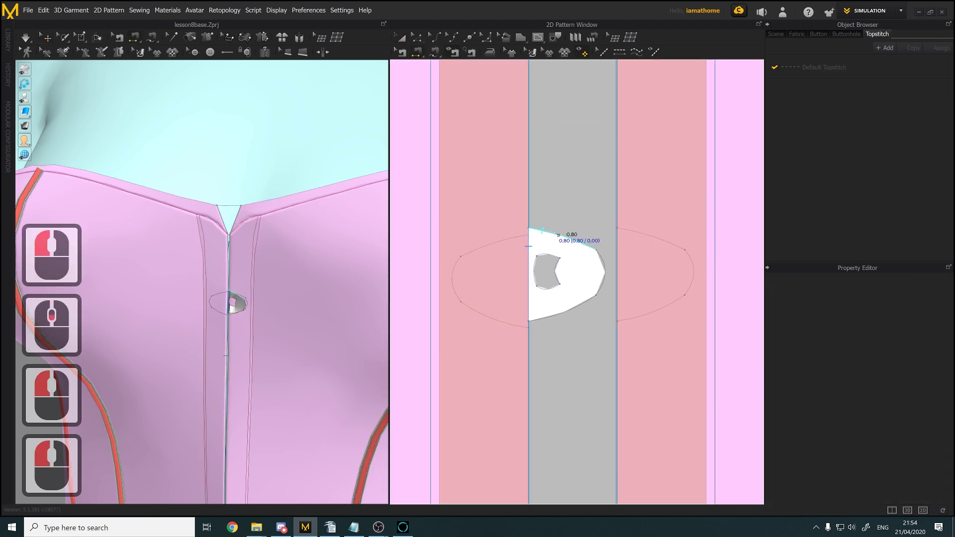
{"action": "left_click", "coordinate": [651, 232]}
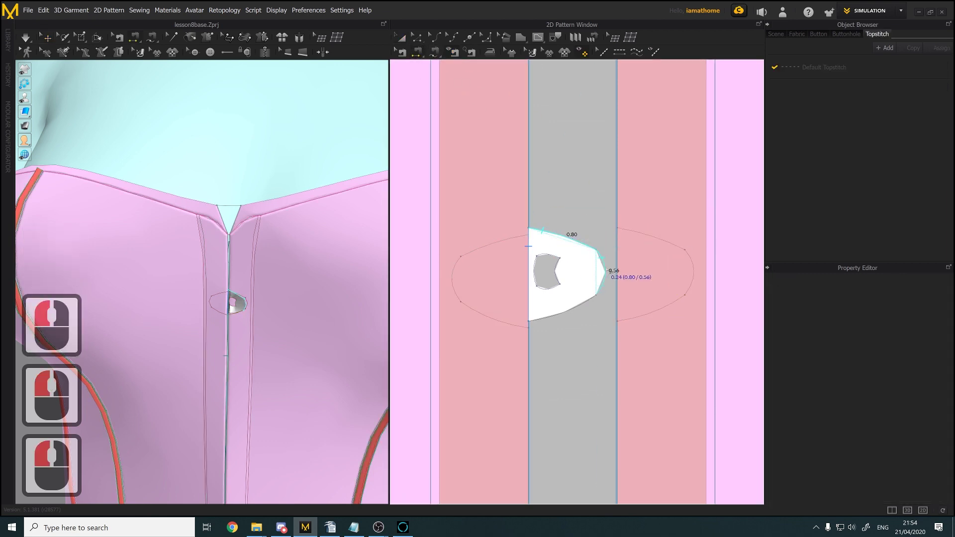
{"action": "left_click", "coordinate": [639, 233]}
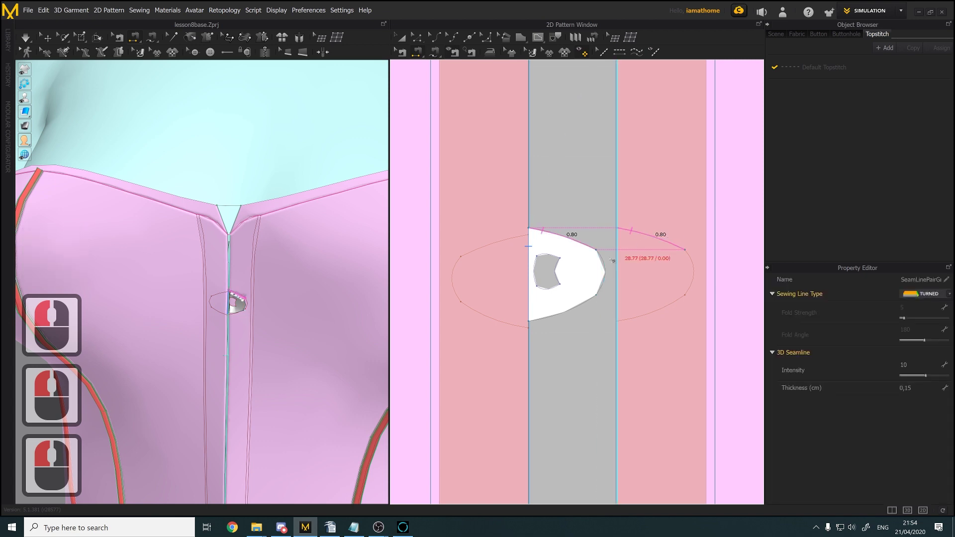
{"action": "left_click", "coordinate": [602, 271]}
{"action": "left_click", "coordinate": [693, 270]}
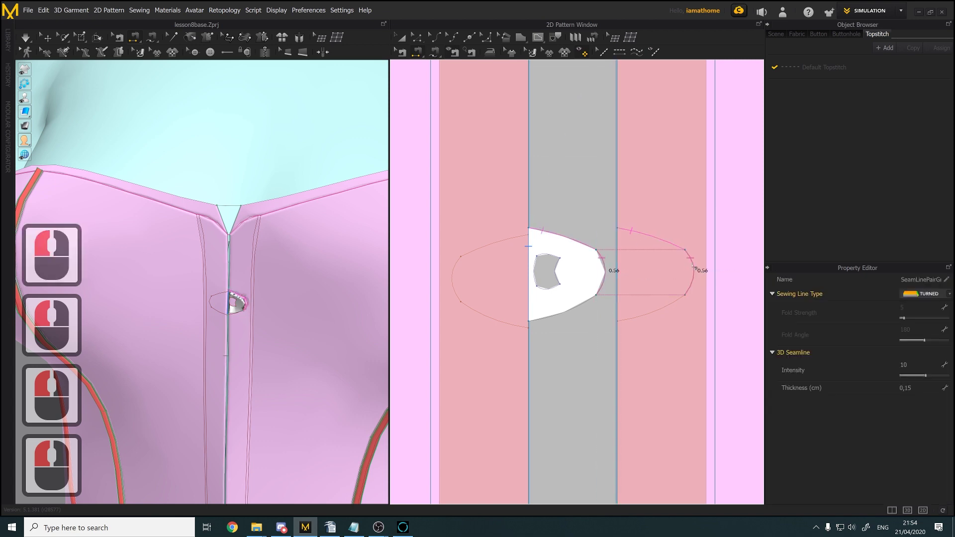
Sew the clasp's lower curve to the matching internal line and reverse that seam's direction
{"action": "left_click", "coordinate": [582, 302]}
{"action": "left_click", "coordinate": [666, 318]}
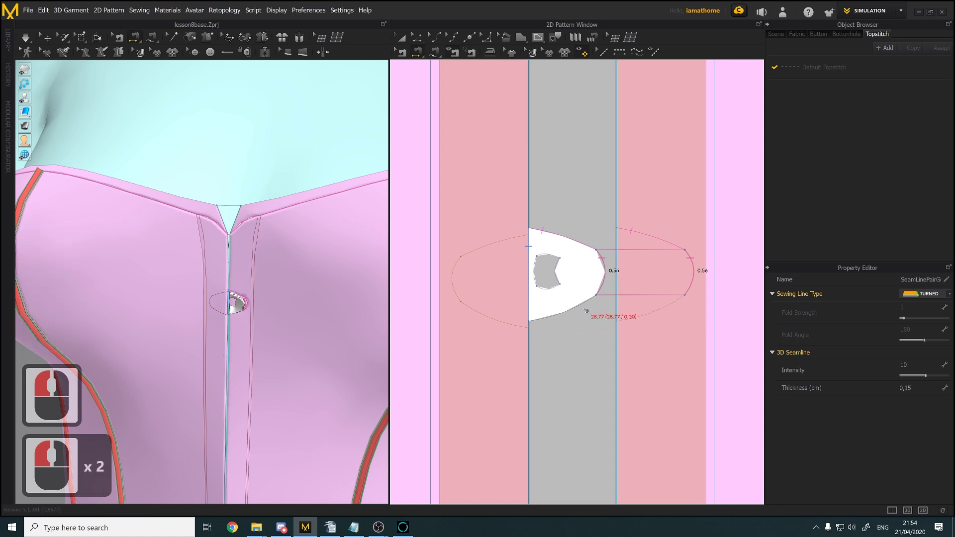
{"action": "left_click", "coordinate": [655, 319]}
{"action": "left_click", "coordinate": [649, 317]}
{"action": "left_click", "coordinate": [648, 316]}
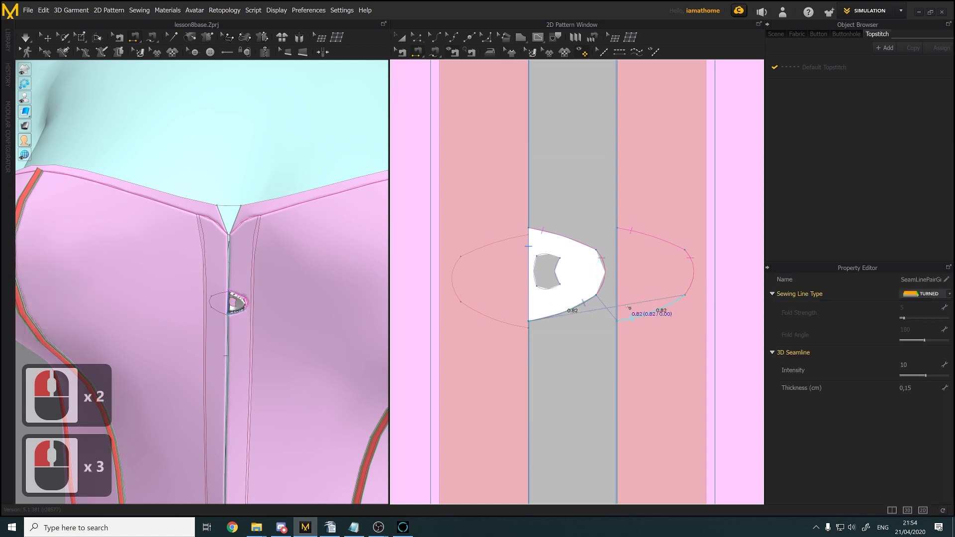
{"action": "left_click", "coordinate": [401, 52]}
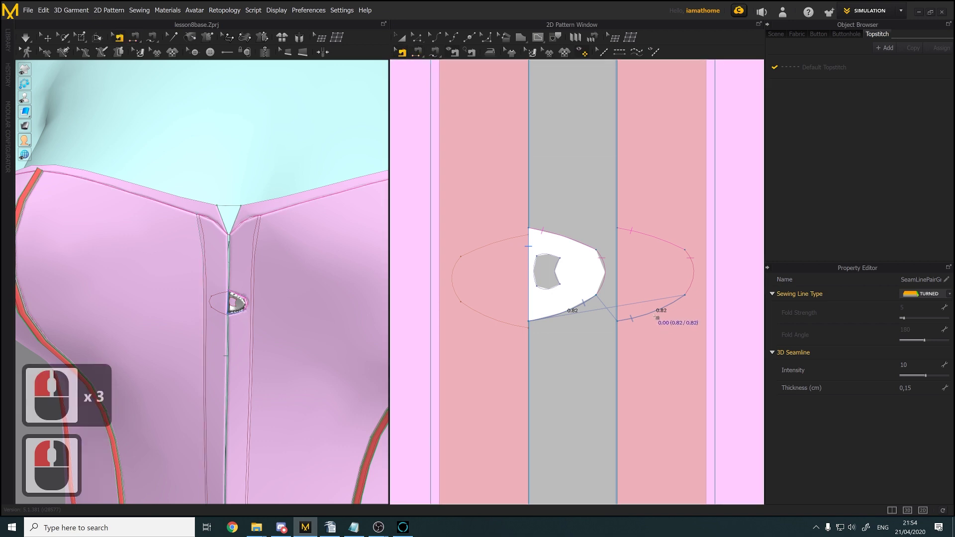
{"action": "right_click", "coordinate": [655, 316]}
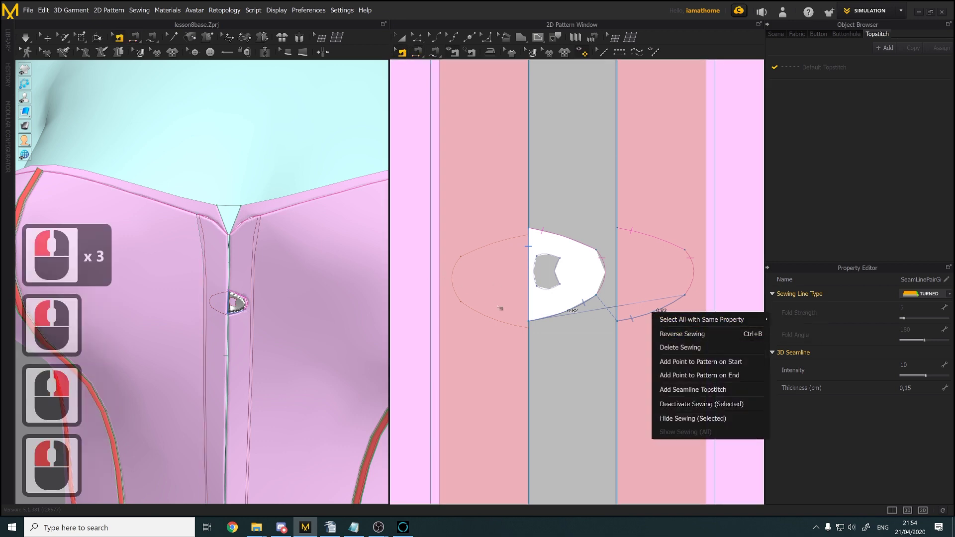
{"action": "left_click", "coordinate": [667, 333]}
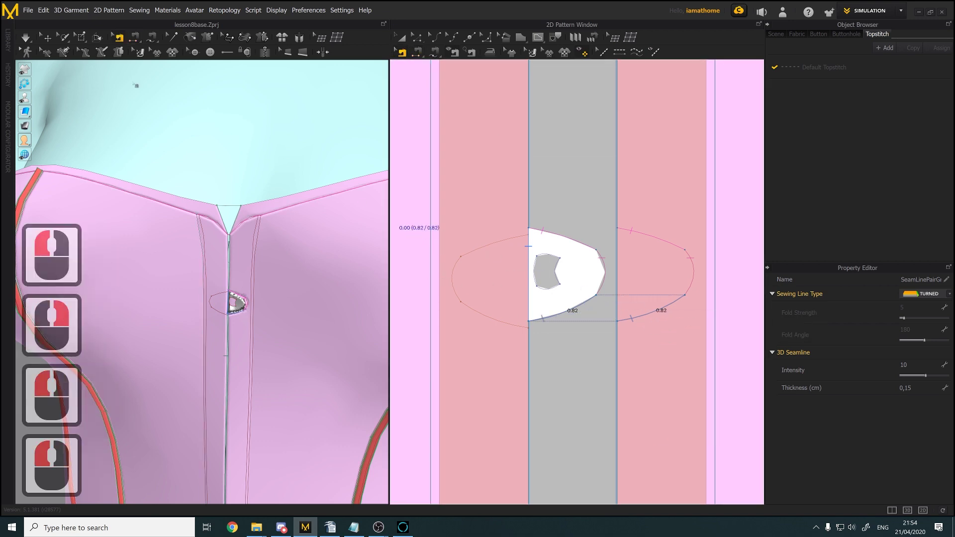
Run the simulation briefly to join the sewn clasp to the corset front, and stop it
{"action": "left_click", "coordinate": [25, 38]}
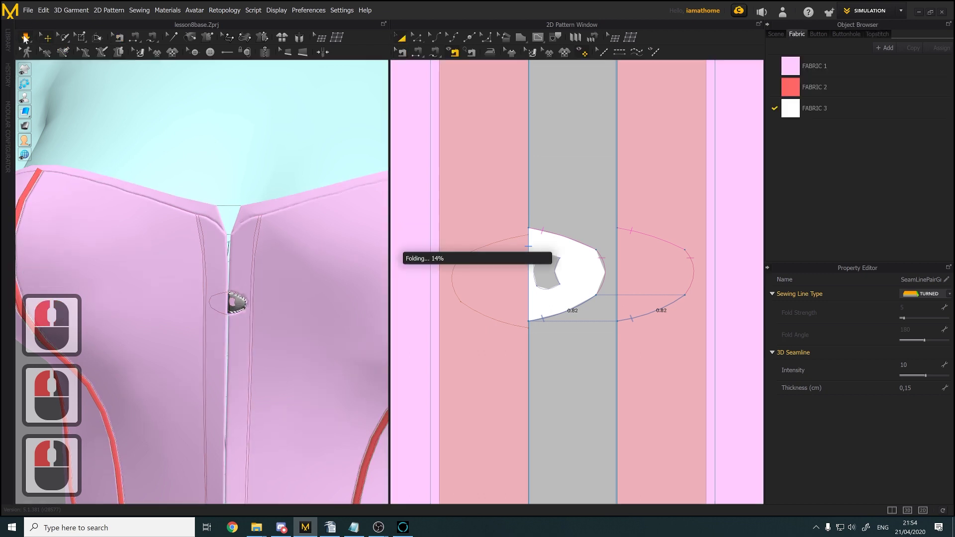
{"action": "left_click", "coordinate": [25, 39]}
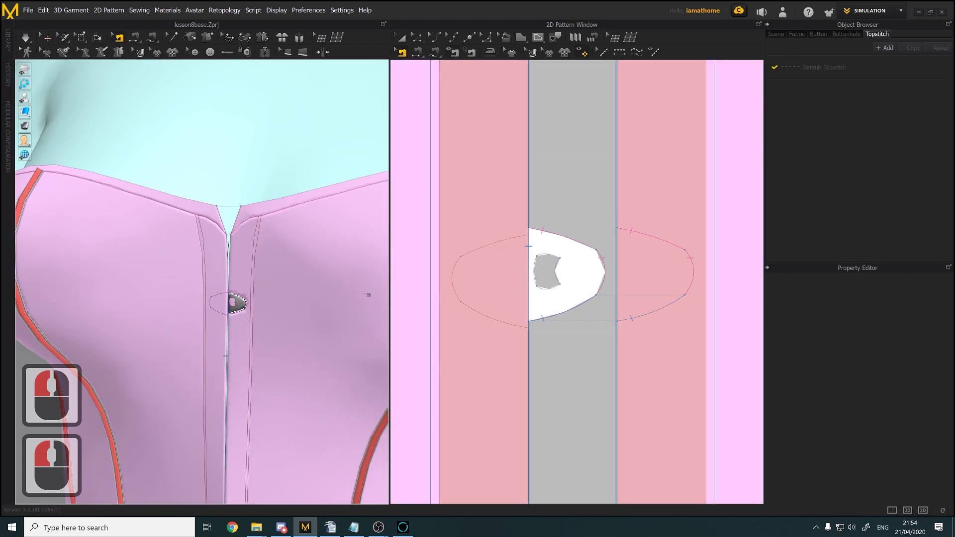
{"action": "scroll", "coordinate": [369, 296], "scroll_direction": "up", "scroll_amount": 2}
{"action": "scroll", "coordinate": [487, 326], "scroll_direction": "up", "scroll_amount": 5}
{"action": "middle_click_drag", "start_coordinate": [490, 328], "coordinate": [509, 233]}
{"action": "middle_click_drag", "start_coordinate": [251, 360], "coordinate": [271, 241]}
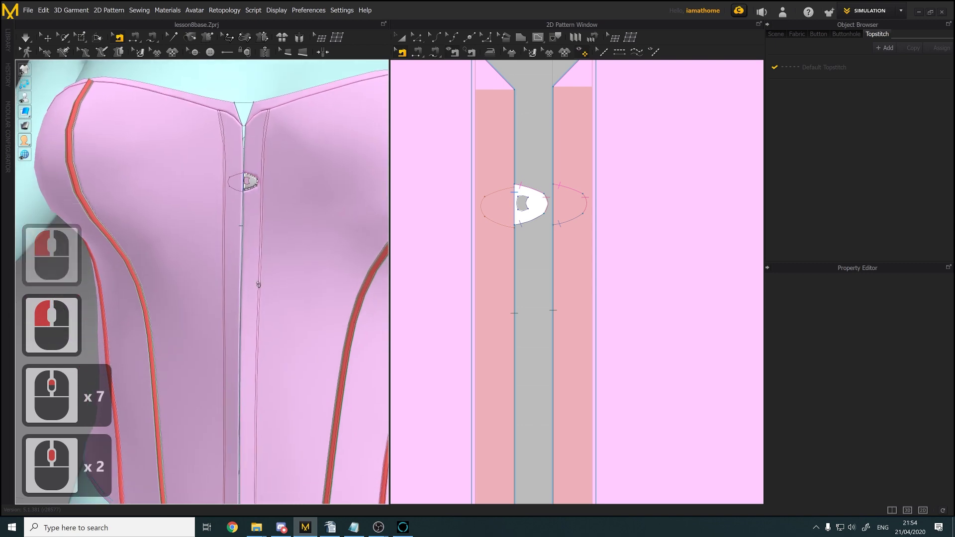
{"action": "right_click_drag", "start_coordinate": [271, 241], "coordinate": [278, 244]}
Copy the clasp and paste it below the original along the centre front at a 3.80 cm interval
{"action": "scroll", "coordinate": [452, 341], "scroll_direction": "down", "scroll_amount": 3}
{"action": "middle_click_drag", "start_coordinate": [476, 137], "coordinate": [487, 120]}
{"action": "scroll", "coordinate": [487, 120], "scroll_direction": "down", "scroll_amount": 2}
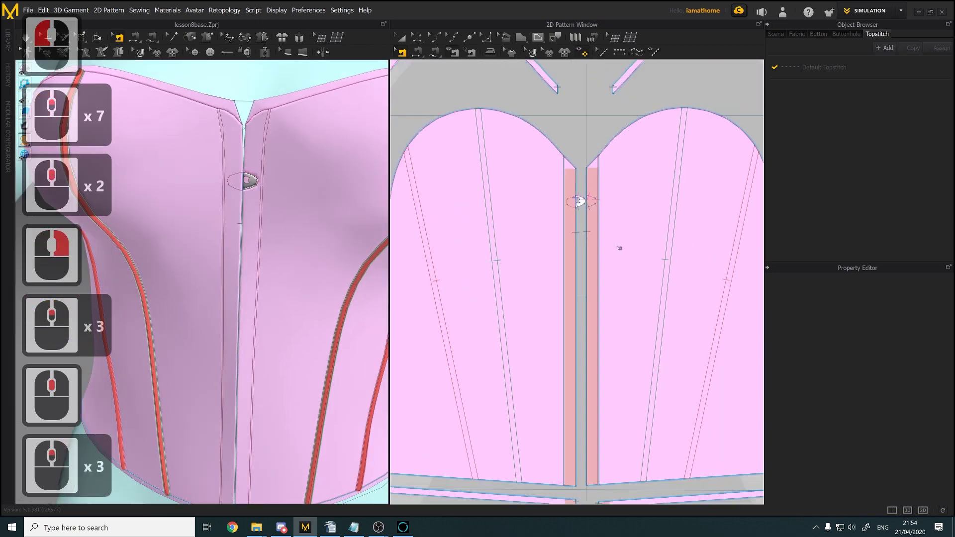
{"action": "right_click_drag", "start_coordinate": [486, 119], "coordinate": [453, 69]}
{"action": "left_click", "coordinate": [454, 52]}
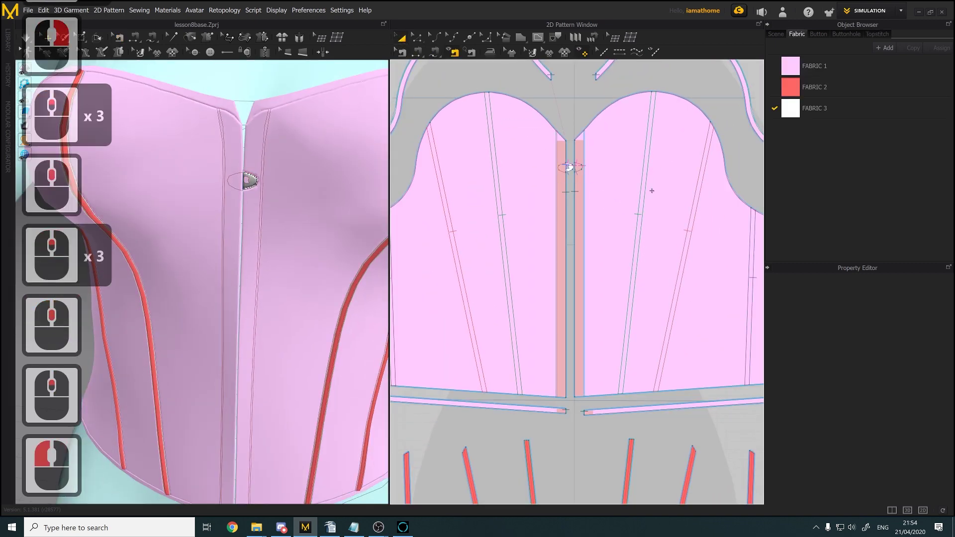
{"action": "scroll", "coordinate": [631, 194], "scroll_direction": "up", "scroll_amount": 2}
{"action": "left_click", "coordinate": [523, 146]}
{"action": "middle_click_drag", "start_coordinate": [580, 267], "coordinate": [594, 229]}
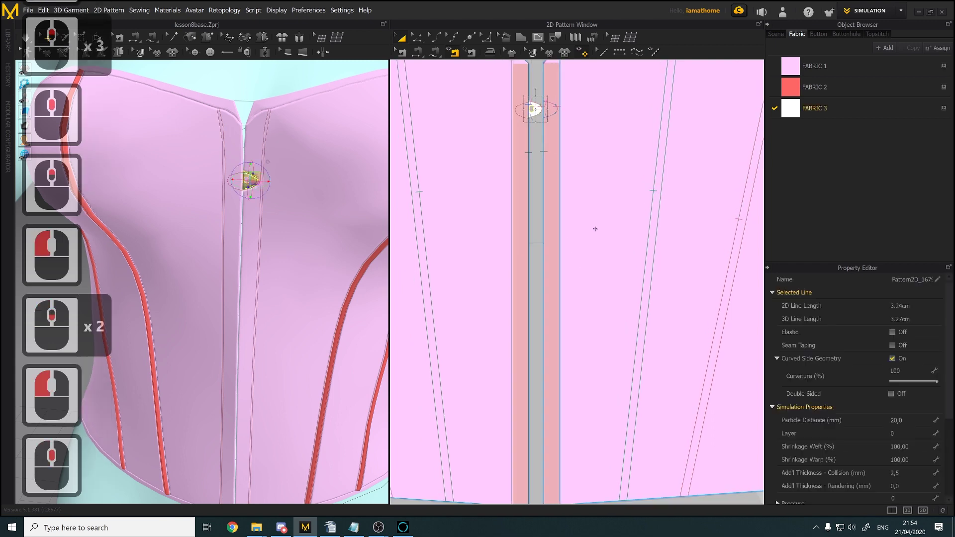
{"action": "key", "text": "ctrl+c"}
{"action": "key", "text": "ctrl+v"}
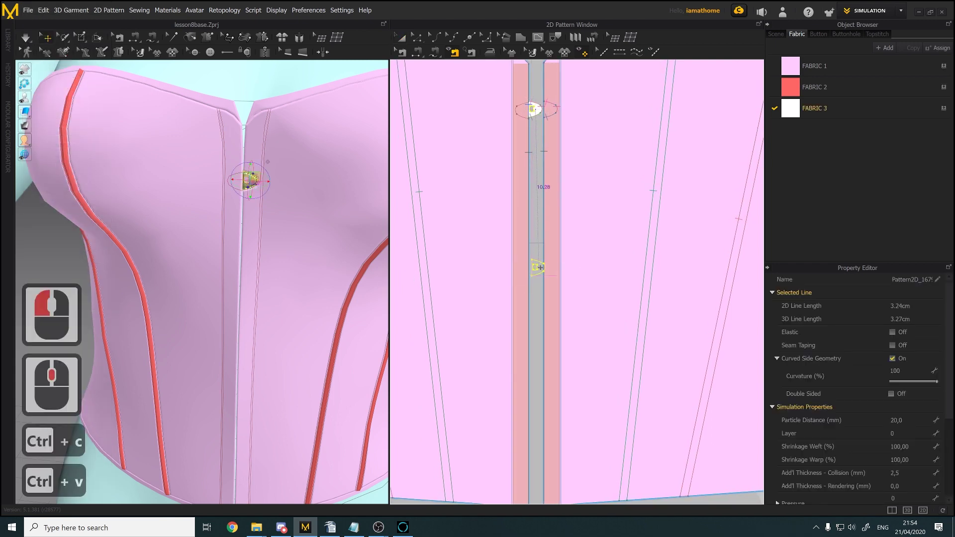
{"action": "key", "text": "ctrl+v"}
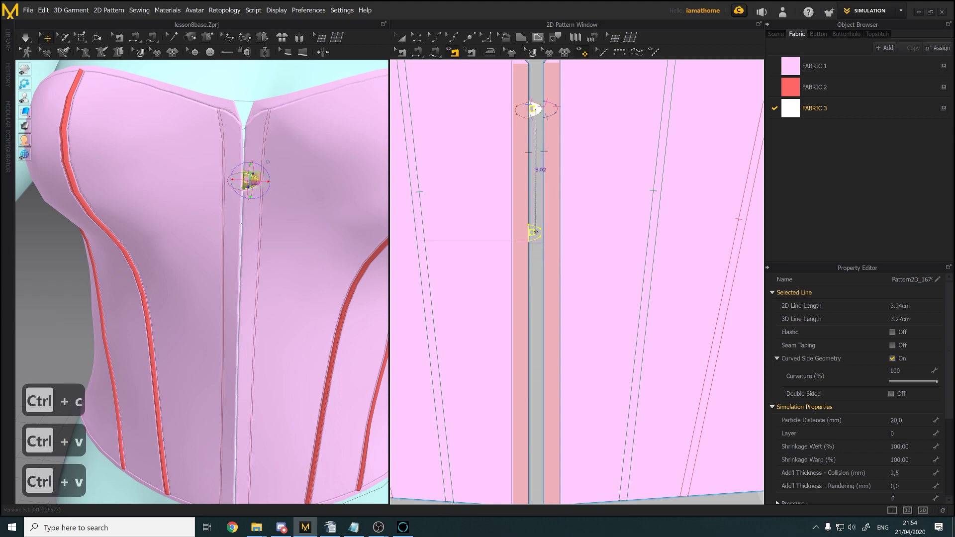
{"action": "right_click", "coordinate": [533, 172]}
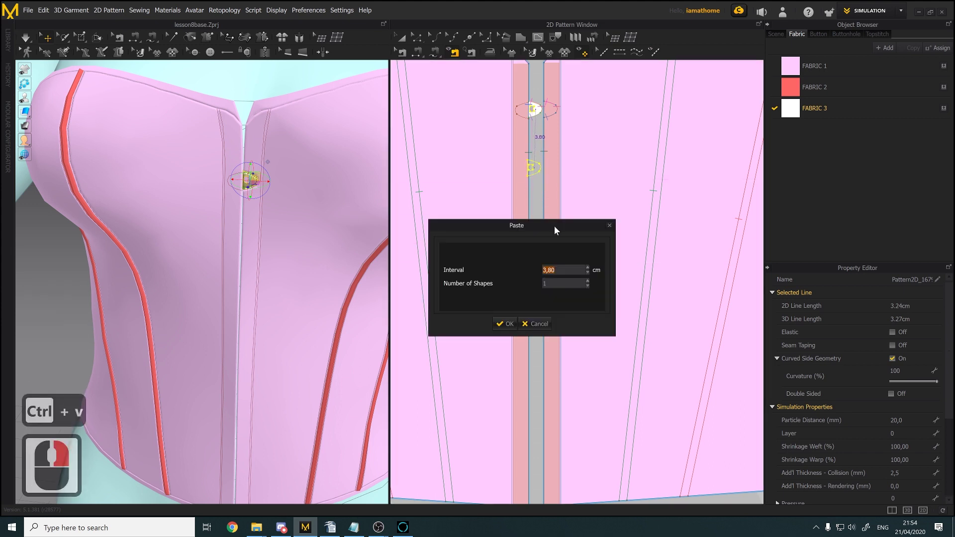
Set the number of pasted clasp shapes to 7 and apply the paste
{"action": "left_click_drag", "start_coordinate": [562, 220], "coordinate": [678, 181]}
{"action": "left_click", "coordinate": [703, 241]}
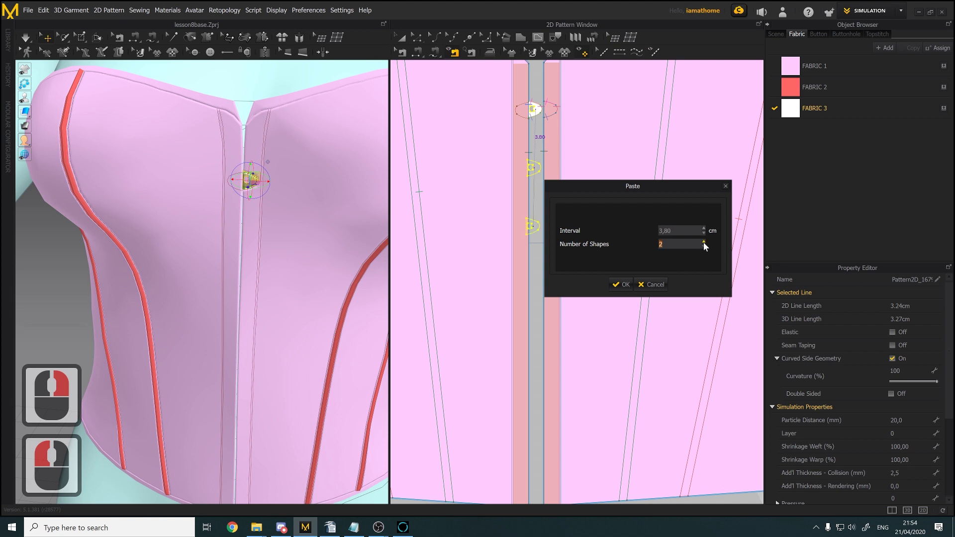
{"action": "left_click", "coordinate": [704, 241]}
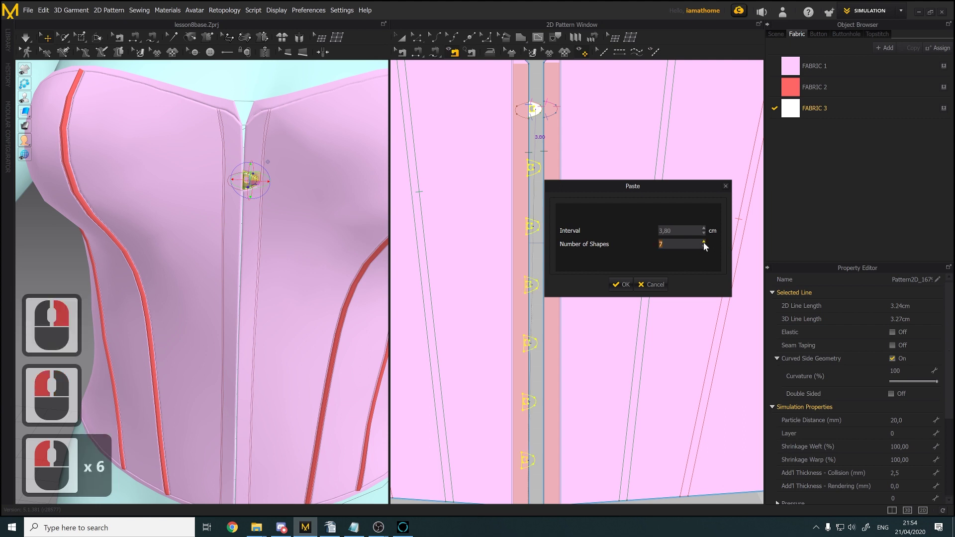
{"action": "left_click", "coordinate": [621, 285]}
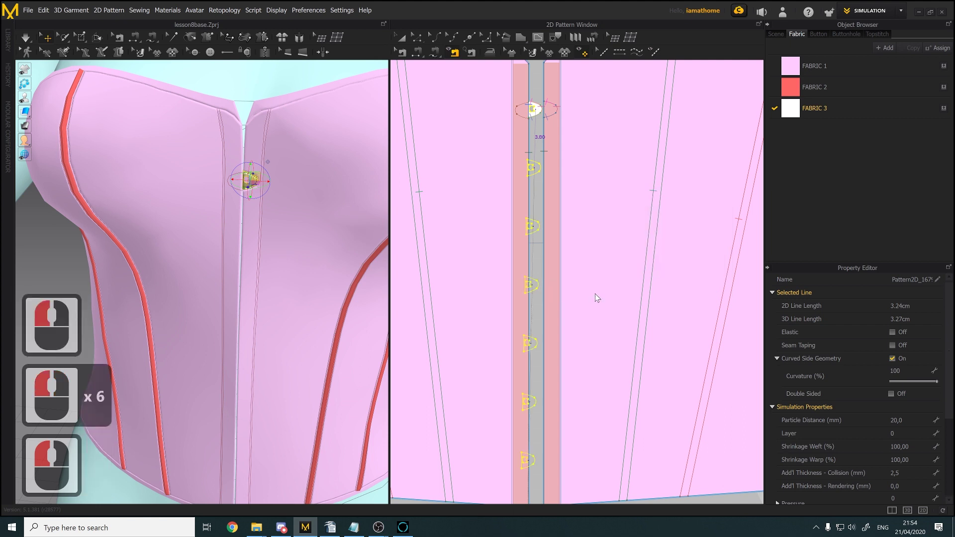
Examine the row of pasted clasps on the pattern and avatar, checking the lowest clasp against the corset's hem
{"action": "scroll", "coordinate": [557, 305], "scroll_direction": "down", "scroll_amount": 2}
{"action": "middle_click_drag", "start_coordinate": [558, 305], "coordinate": [552, 268]}
{"action": "scroll", "coordinate": [306, 368], "scroll_direction": "down", "scroll_amount": 4}
{"action": "scroll", "coordinate": [307, 363], "scroll_direction": "up", "scroll_amount": 5}
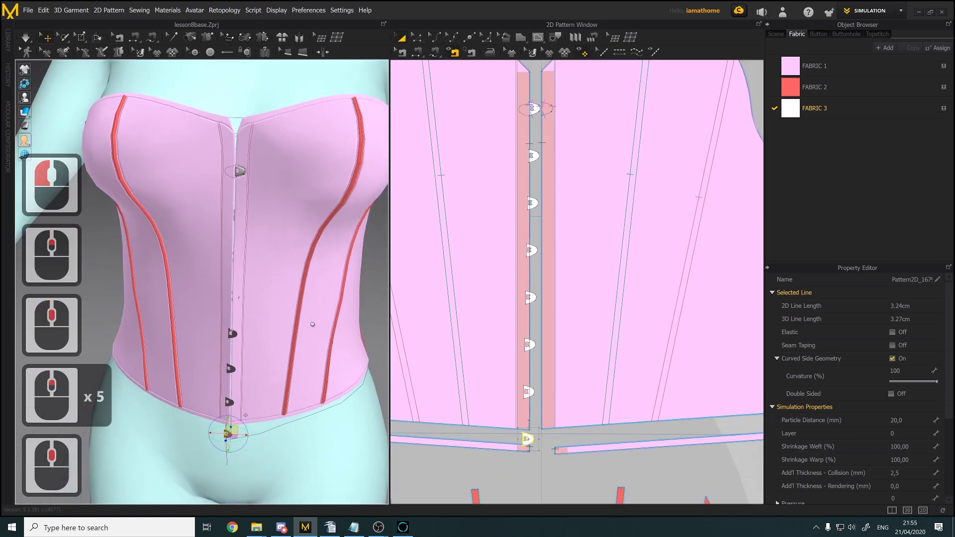
{"action": "right_click_drag", "start_coordinate": [305, 335], "coordinate": [312, 340]}
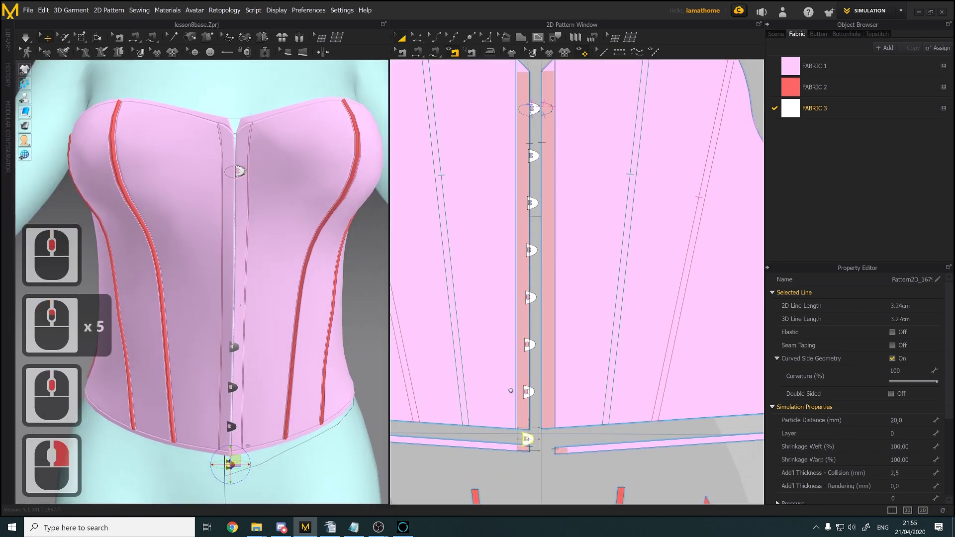
{"action": "mouse_move", "coordinate": [511, 390]}
{"action": "middle_mouse_down"}
{"action": "mouse_move", "coordinate": [503, 400]}
{"action": "mouse_move", "coordinate": [502, 386]}
{"action": "middle_mouse_up"}
{"action": "left_click", "coordinate": [536, 433]}
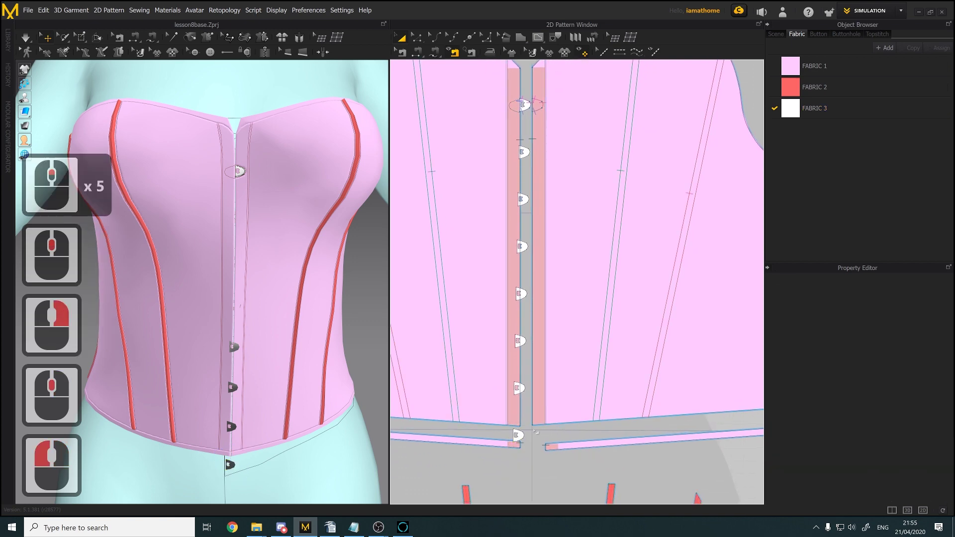
{"action": "left_click", "coordinate": [517, 435]}
{"action": "scroll", "coordinate": [519, 435], "scroll_direction": "down", "scroll_amount": 3}
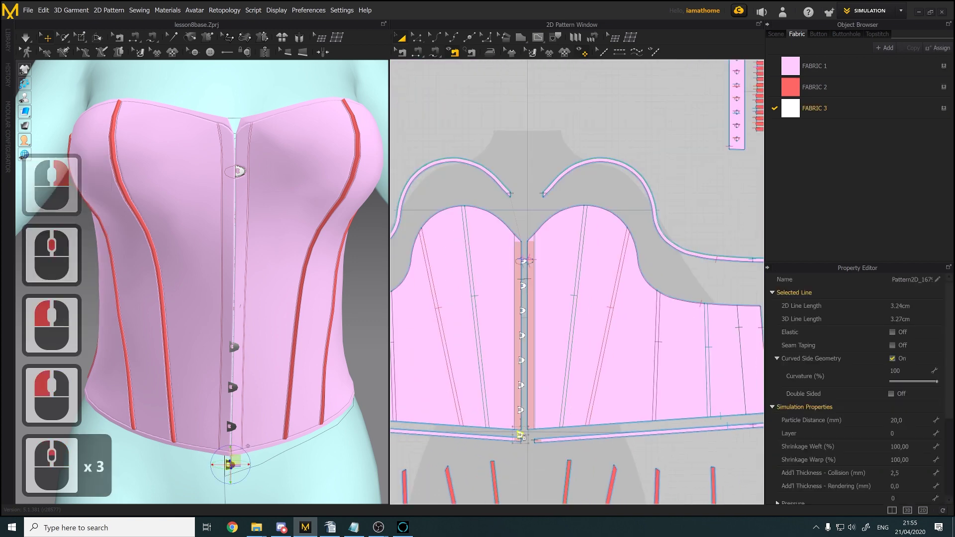
{"action": "scroll", "coordinate": [519, 436], "scroll_direction": "up", "scroll_amount": 2}
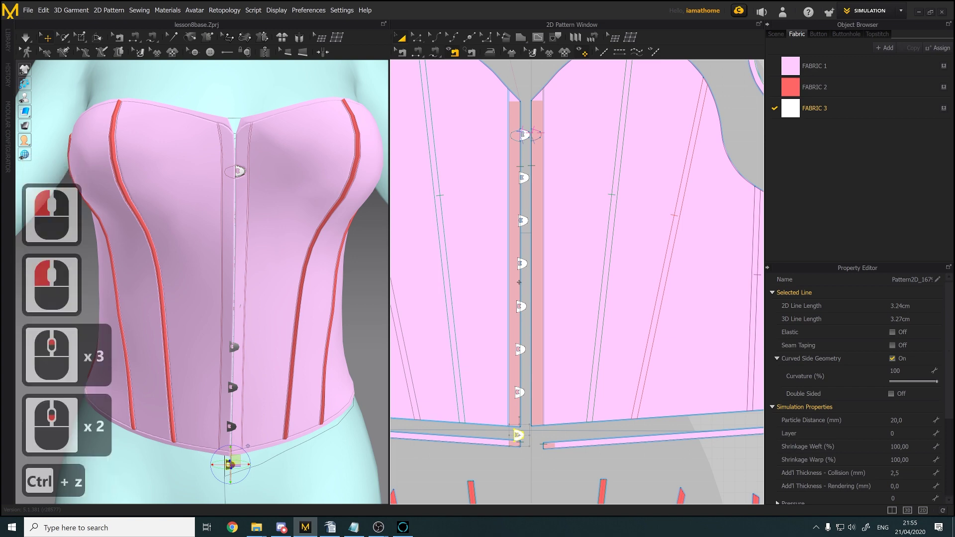
Undo the pasted row of clasps so that only the original clasp remains at the centre front
{"action": "key", "text": "ctrl+z"}
{"action": "key", "text": "ctrl+z"}
{"action": "key", "text": "ctrl+z"}
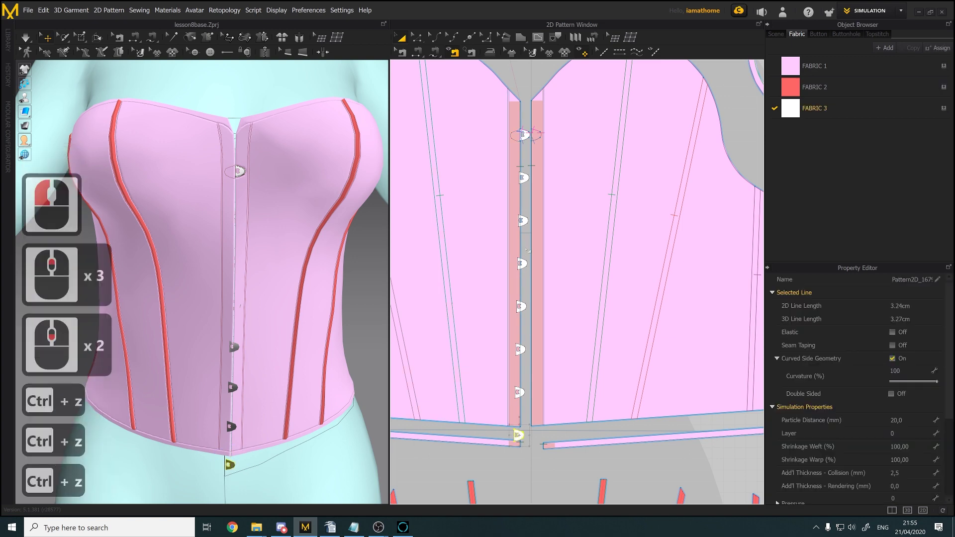
{"action": "key", "text": "ctrl+z"}
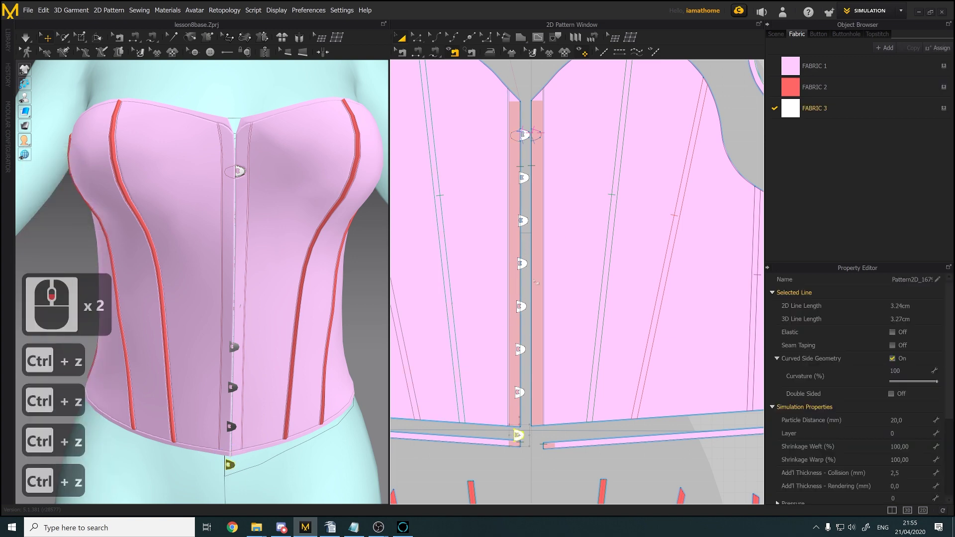
{"action": "scroll", "coordinate": [527, 134], "scroll_direction": "down", "scroll_amount": 6}
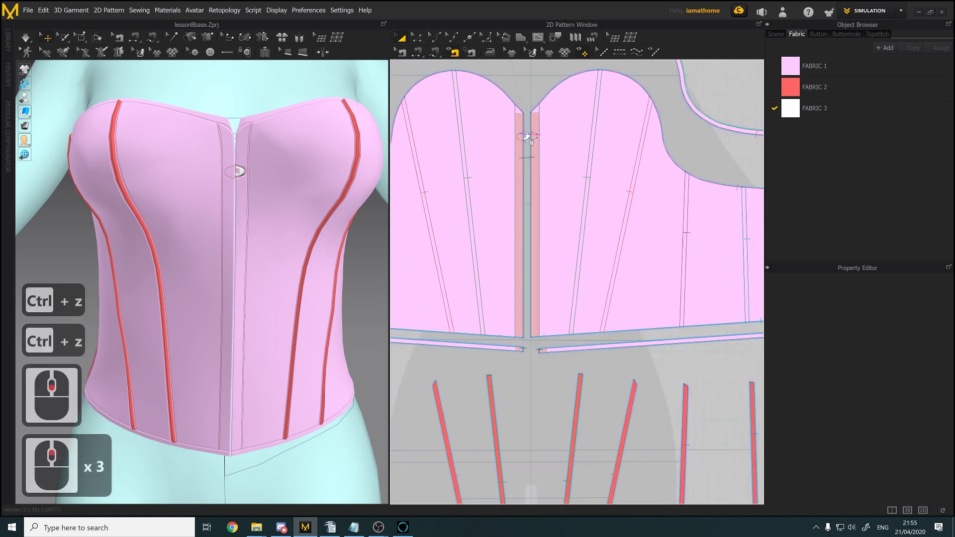
Move the left front panel and its hem strip slightly outward to widen the gap between the two front panels
{"action": "scroll", "coordinate": [530, 140], "scroll_direction": "up", "scroll_amount": 2}
{"action": "left_click", "coordinate": [534, 121]}
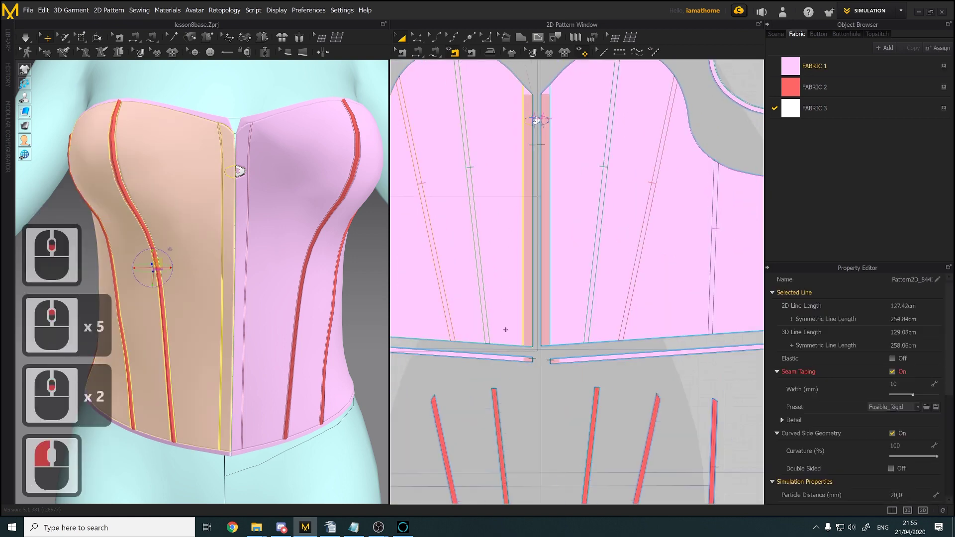
{"action": "left_click", "coordinate": [501, 358], "text": "shift"}
{"action": "left_click_drag", "start_coordinate": [509, 283], "coordinate": [506, 284]}
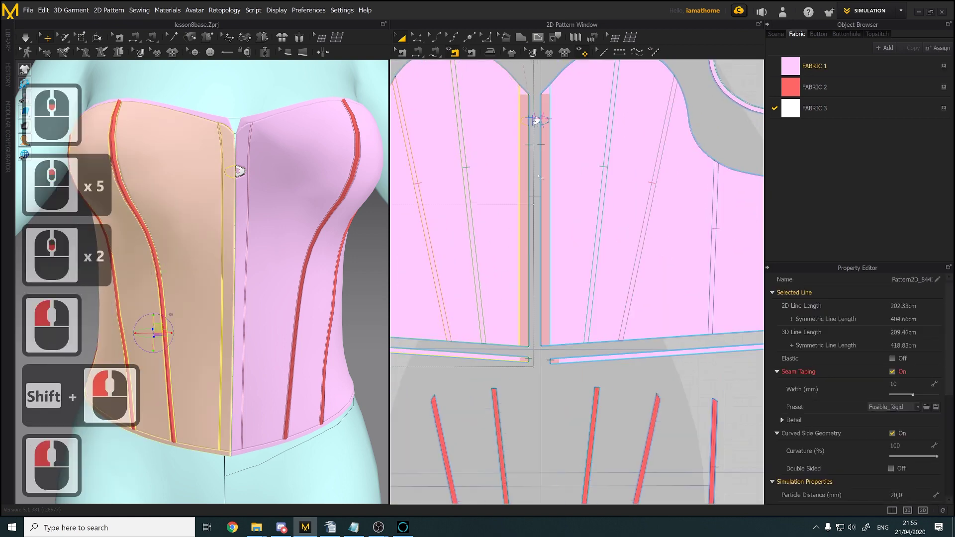
{"action": "scroll", "coordinate": [538, 153], "scroll_direction": "down", "scroll_amount": 2}
{"action": "middle_click_drag", "start_coordinate": [518, 121], "coordinate": [525, 150]}
{"action": "left_click", "coordinate": [537, 148]}
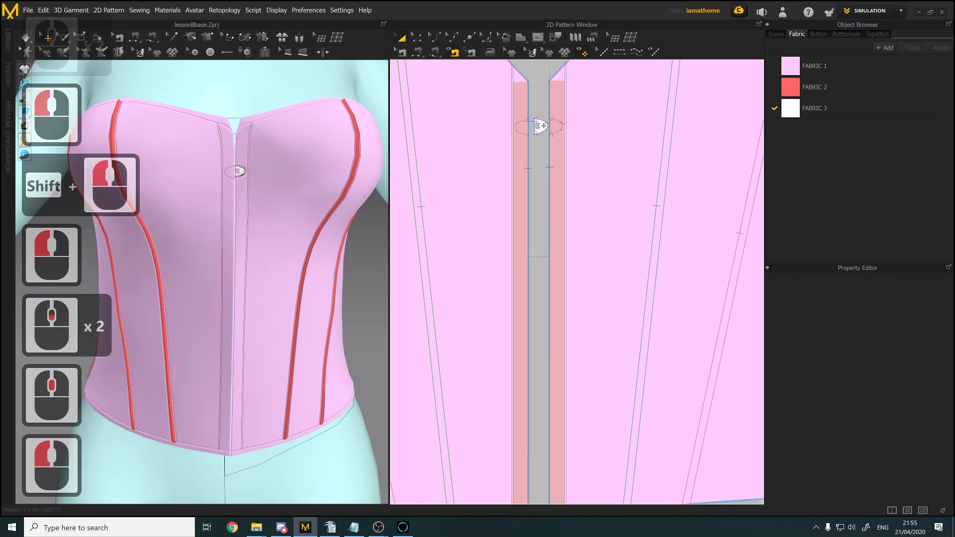
Nudge the clasp toward the left front panel, copy it, and place the pasted copy about 2.5 cm straight below it
{"action": "left_click", "coordinate": [540, 126]}
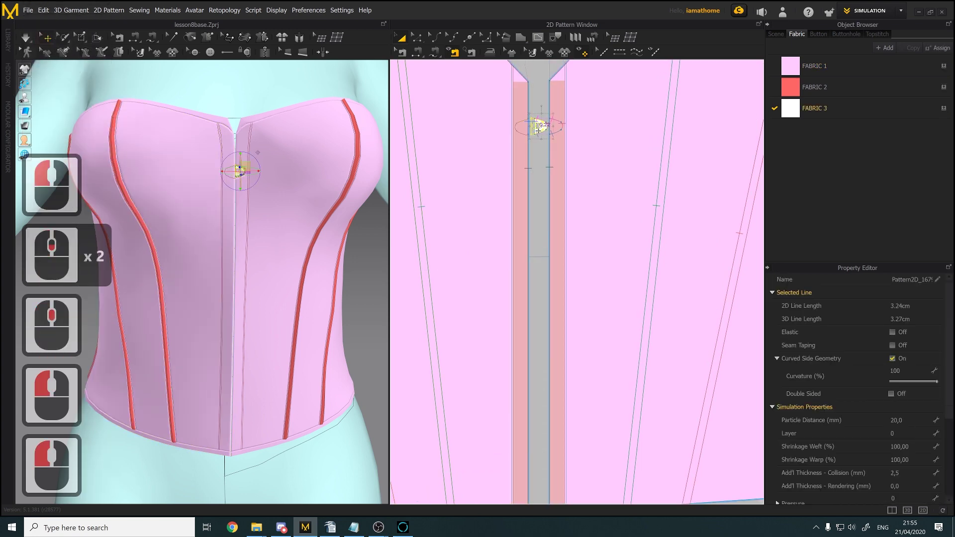
{"action": "key", "text": "ctrl+c"}
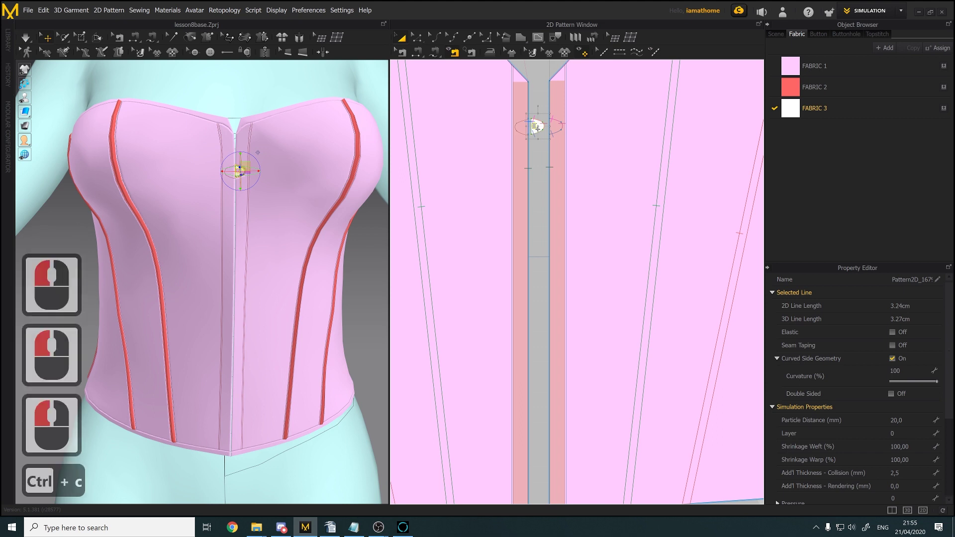
{"action": "key", "text": "ctrl+v"}
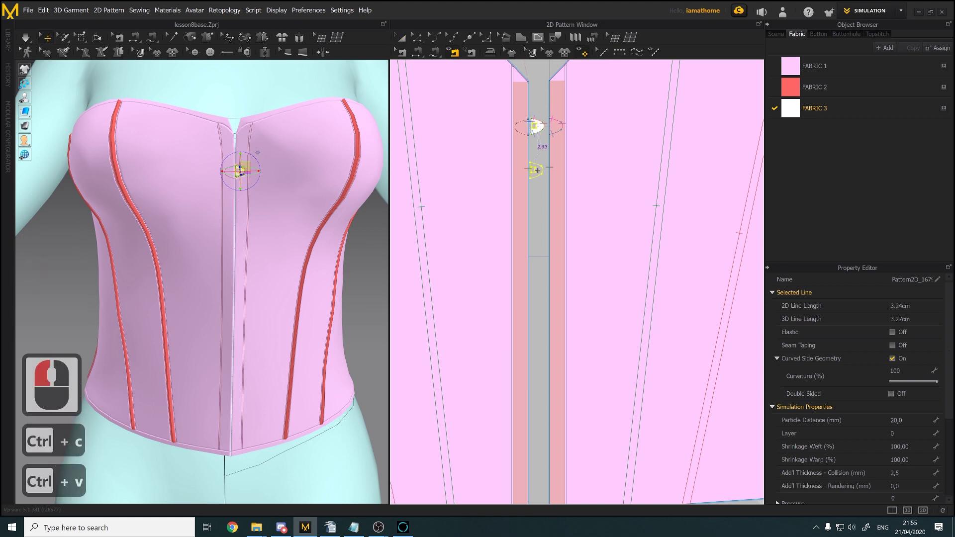
{"action": "key", "text": "shift"}
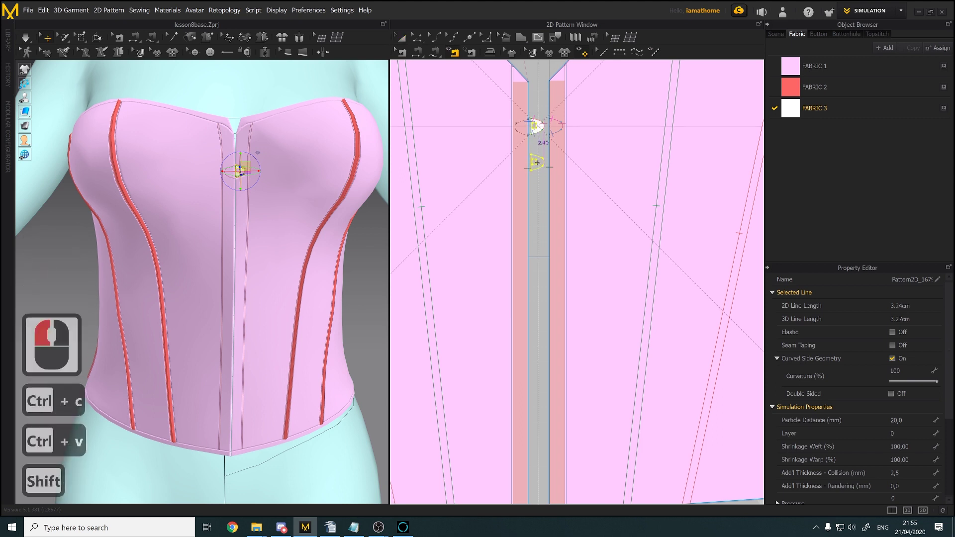
{"action": "scroll", "coordinate": [537, 158], "scroll_direction": "down", "scroll_amount": 6}
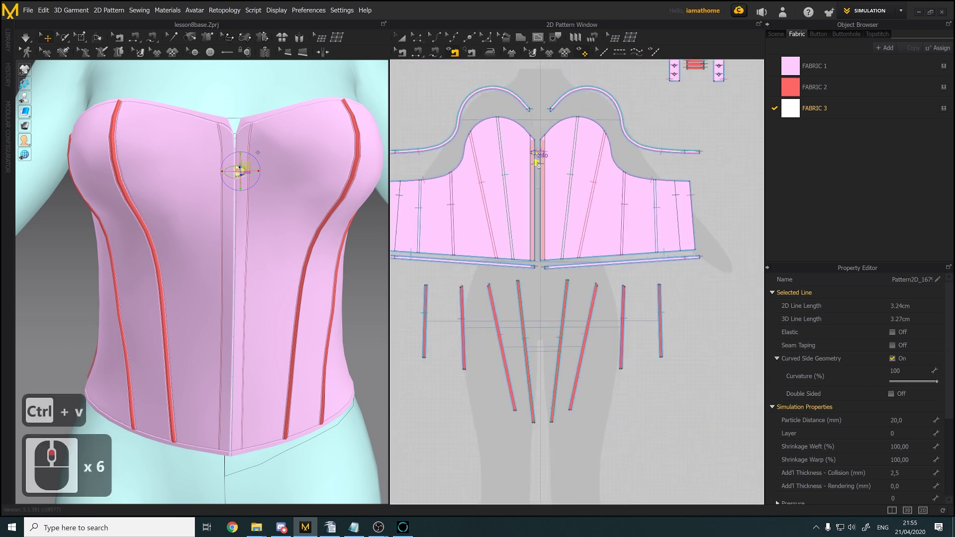
{"action": "scroll", "coordinate": [540, 150], "scroll_direction": "down", "scroll_amount": 1, "text": "shift"}
{"action": "scroll", "coordinate": [541, 150], "scroll_direction": "up", "scroll_amount": 3, "text": "shift"}
{"action": "scroll", "coordinate": [543, 174], "scroll_direction": "up", "scroll_amount": 1, "text": "shift"}
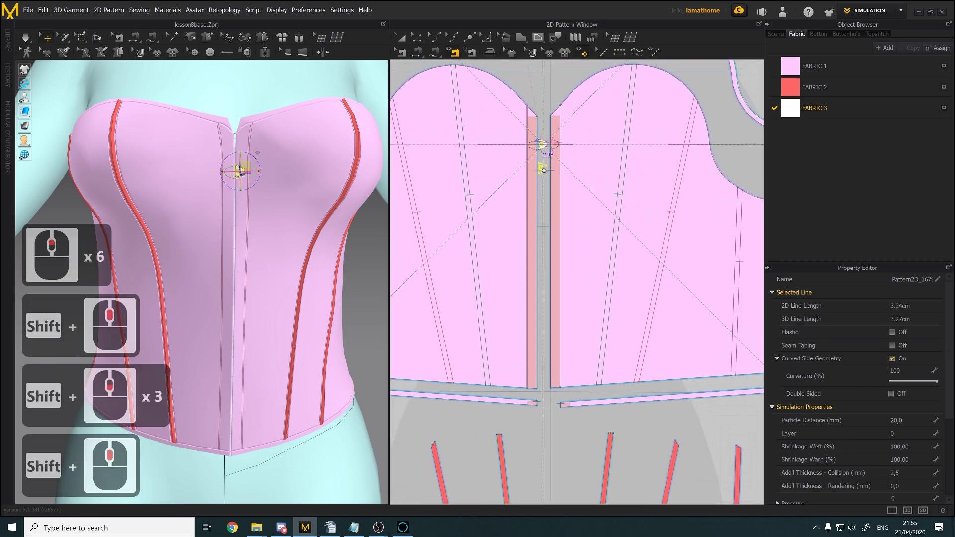
{"action": "right_click", "coordinate": [543, 171]}
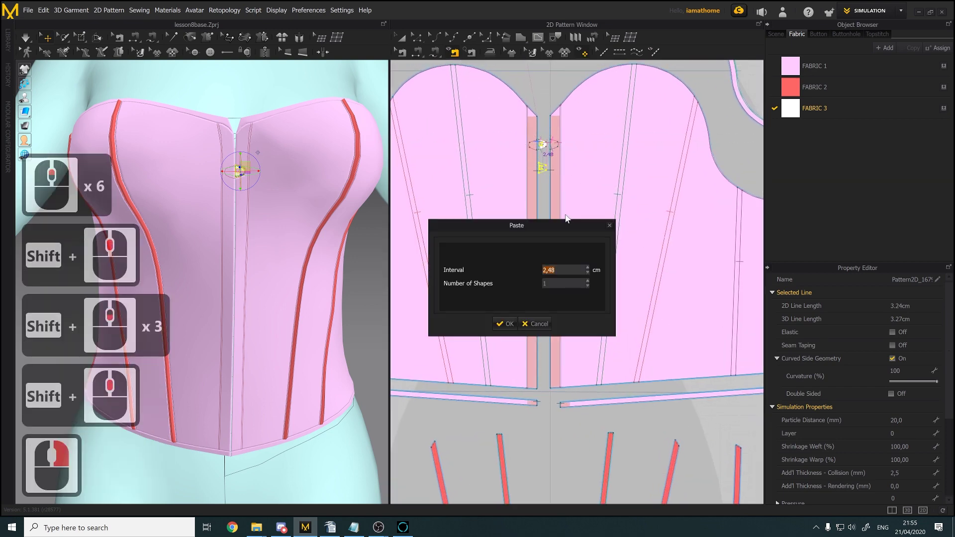
Set the paste interval to 3 cm and the number of shapes to 8, and apply the paste
{"action": "left_click_drag", "start_coordinate": [571, 225], "coordinate": [737, 164]}
{"action": "double_click", "coordinate": [691, 236]}
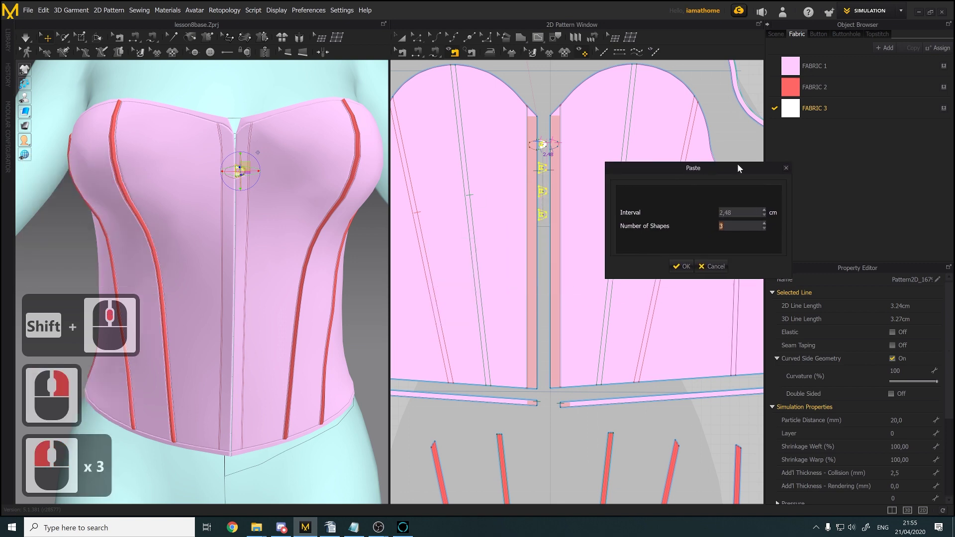
{"action": "left_click", "coordinate": [764, 224]}
{"action": "double_click", "coordinate": [764, 224]}
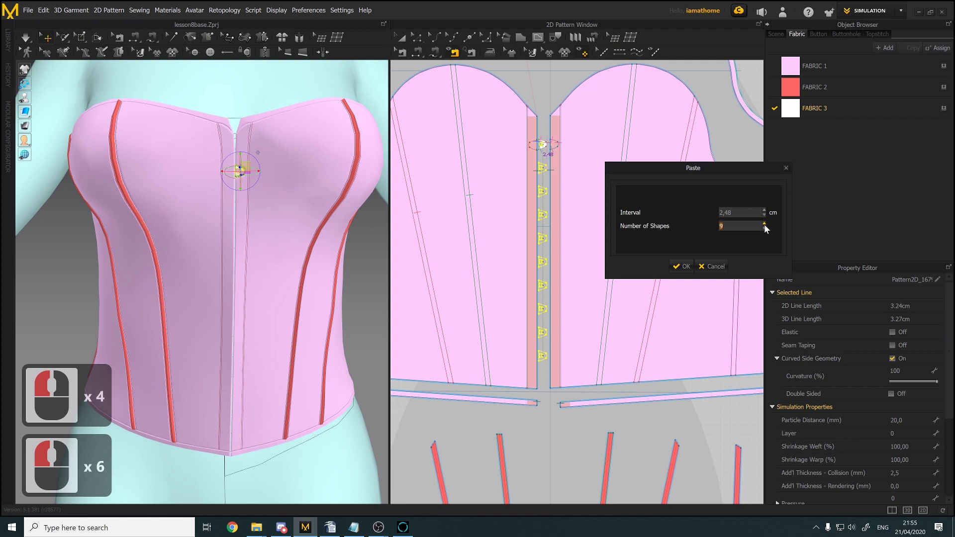
{"action": "left_click", "coordinate": [764, 215]}
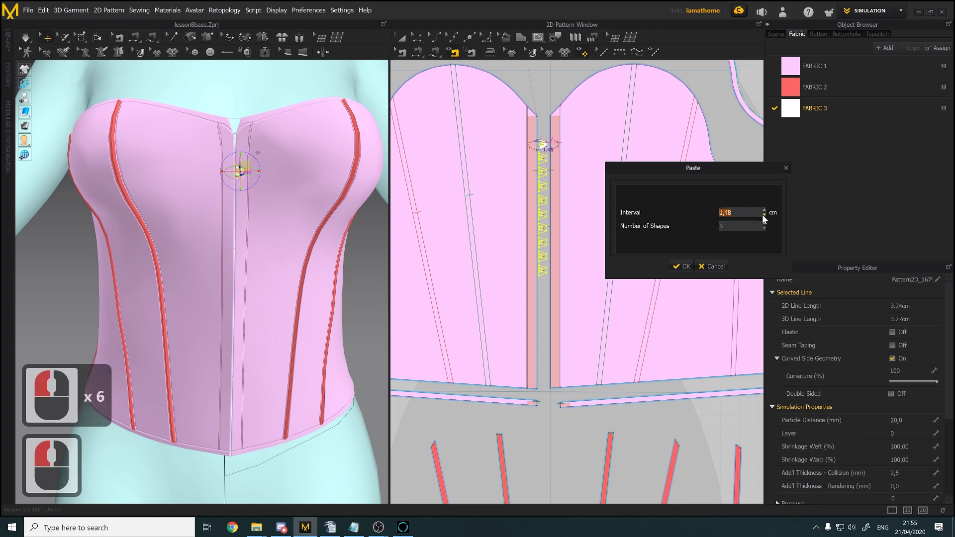
{"action": "left_click", "coordinate": [764, 209]}
{"action": "left_click_drag", "start_coordinate": [733, 213], "coordinate": [724, 213]}
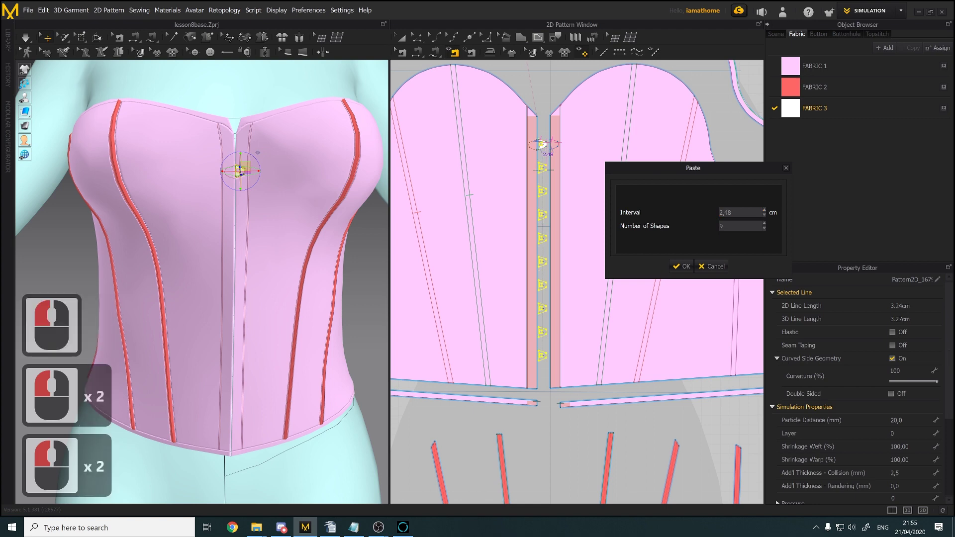
{"action": "left_click", "coordinate": [742, 208]}
{"action": "type", "text": "3"}
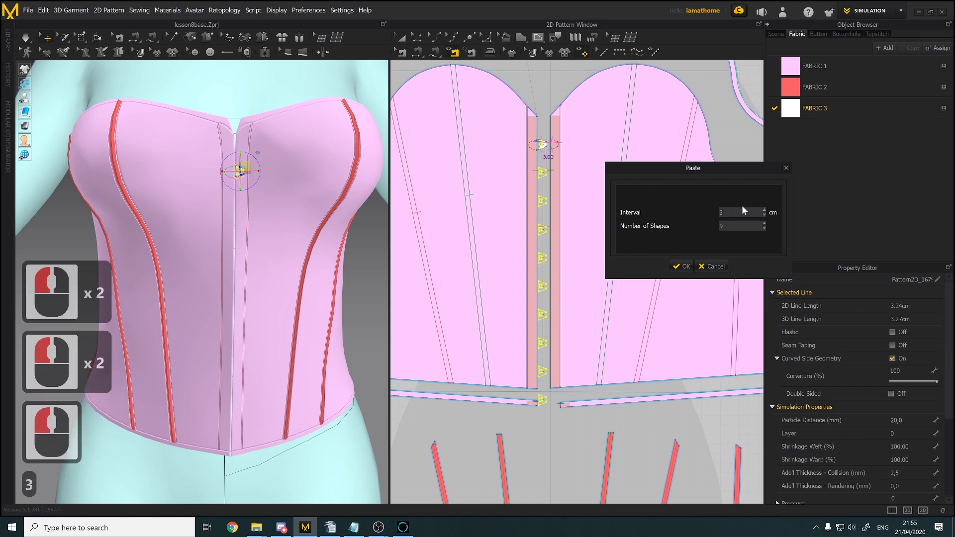
{"action": "left_click", "coordinate": [764, 228]}
{"action": "left_click", "coordinate": [682, 265]}
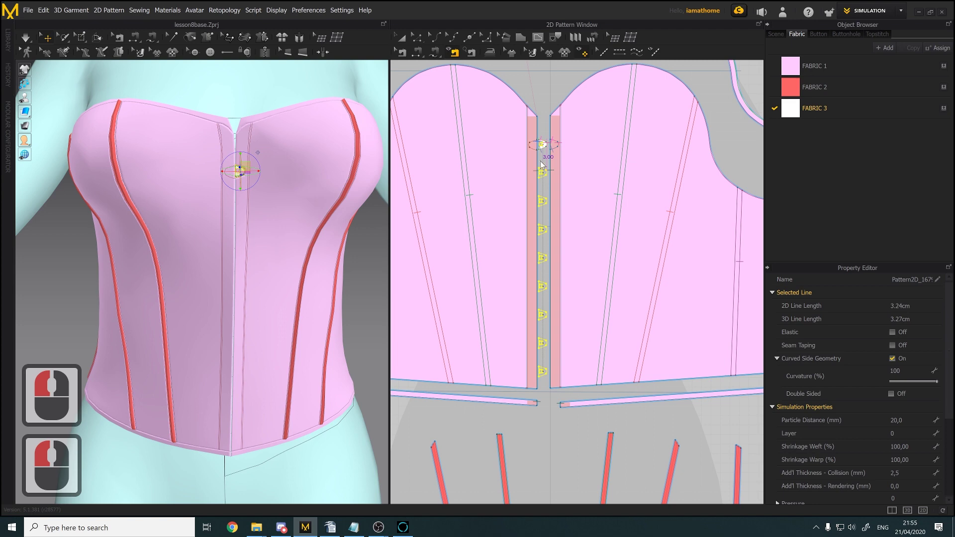
Free-sew the second clasp's straight edge to a matching 1.05 cm stretch of the left front panel's centre edge
{"action": "scroll", "coordinate": [542, 164], "scroll_direction": "up", "scroll_amount": 7}
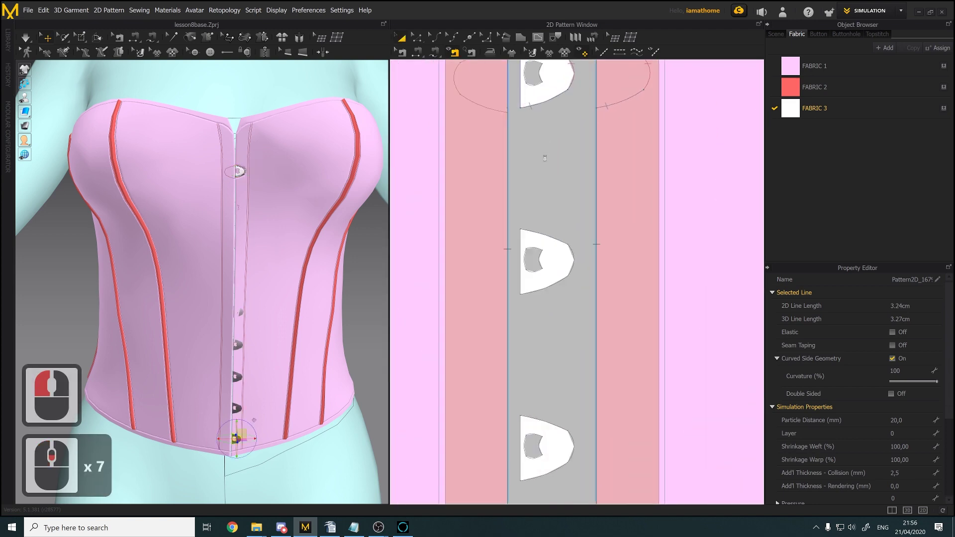
{"action": "scroll", "coordinate": [547, 220], "scroll_direction": "down", "scroll_amount": 6}
{"action": "middle_click_drag", "start_coordinate": [547, 220], "coordinate": [547, 177]}
{"action": "scroll", "coordinate": [547, 176], "scroll_direction": "up", "scroll_amount": 3}
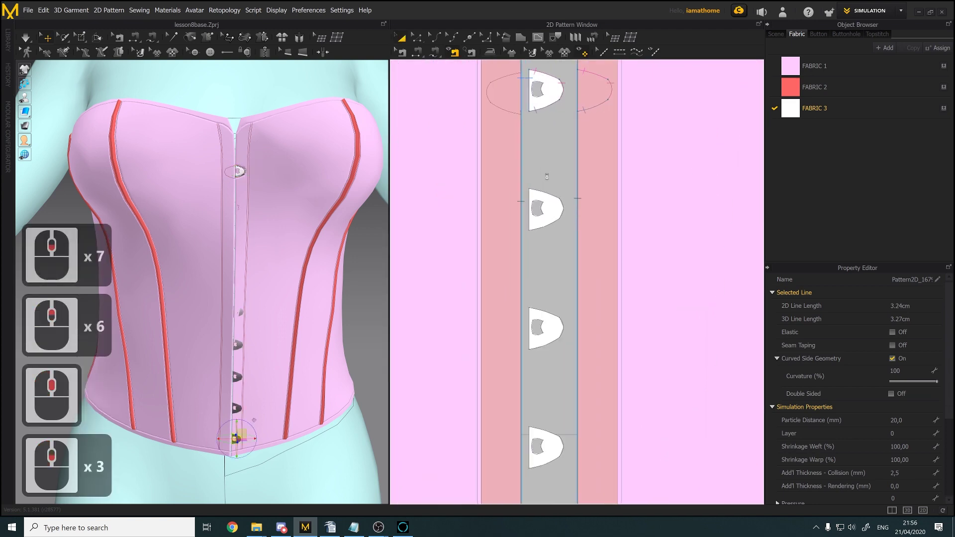
{"action": "scroll", "coordinate": [437, 62], "scroll_direction": "up", "scroll_amount": 1}
{"action": "left_click", "coordinate": [436, 52]}
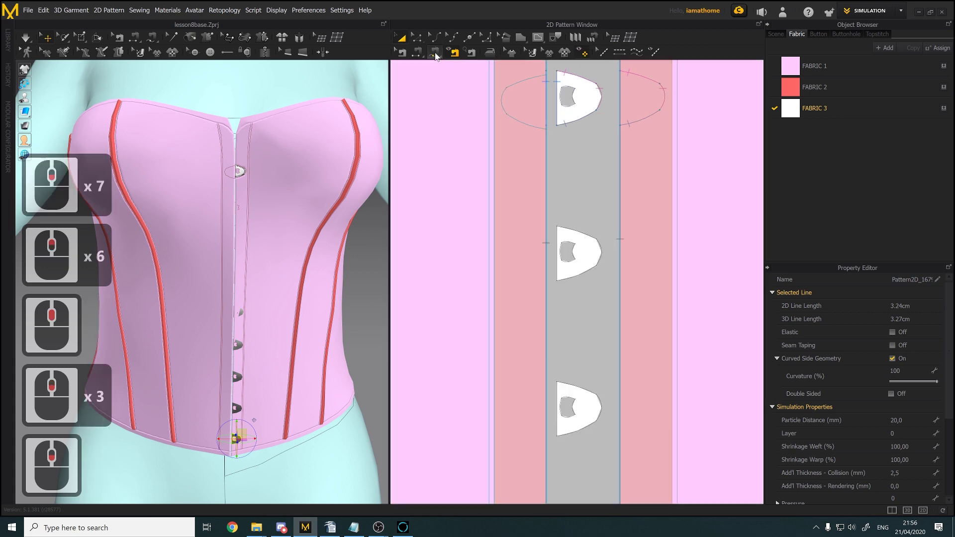
{"action": "scroll", "coordinate": [559, 230], "scroll_direction": "up", "scroll_amount": 1}
{"action": "left_click", "coordinate": [559, 231]}
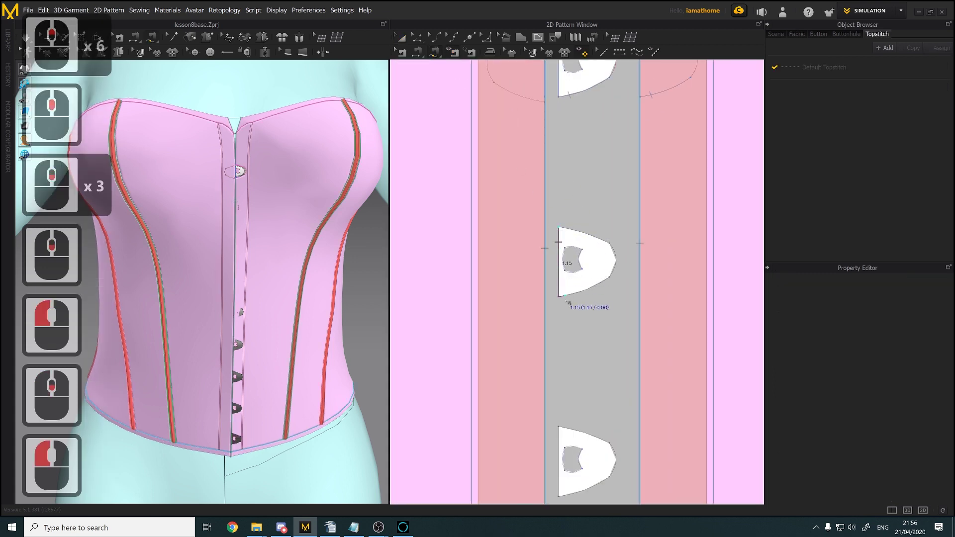
{"action": "left_click", "coordinate": [558, 297]}
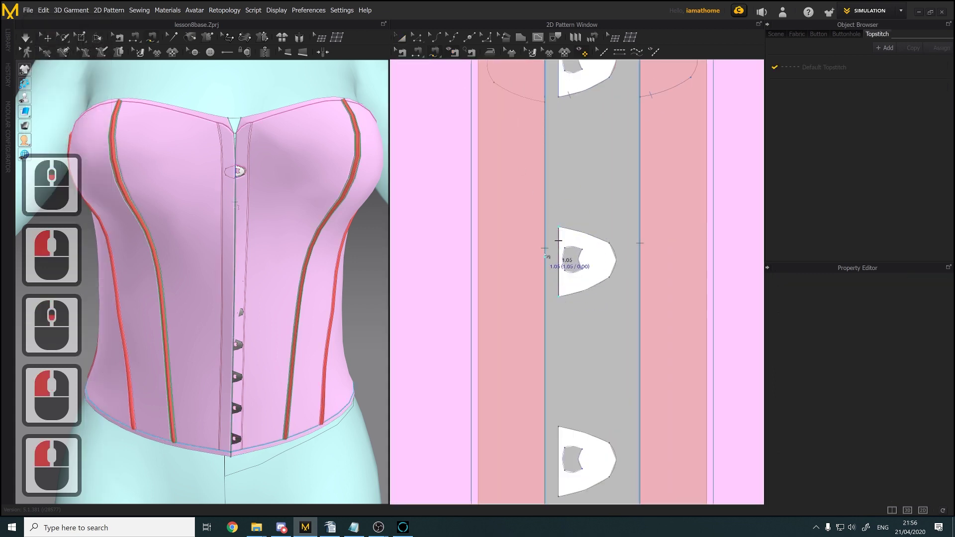
{"action": "left_click", "coordinate": [546, 229]}
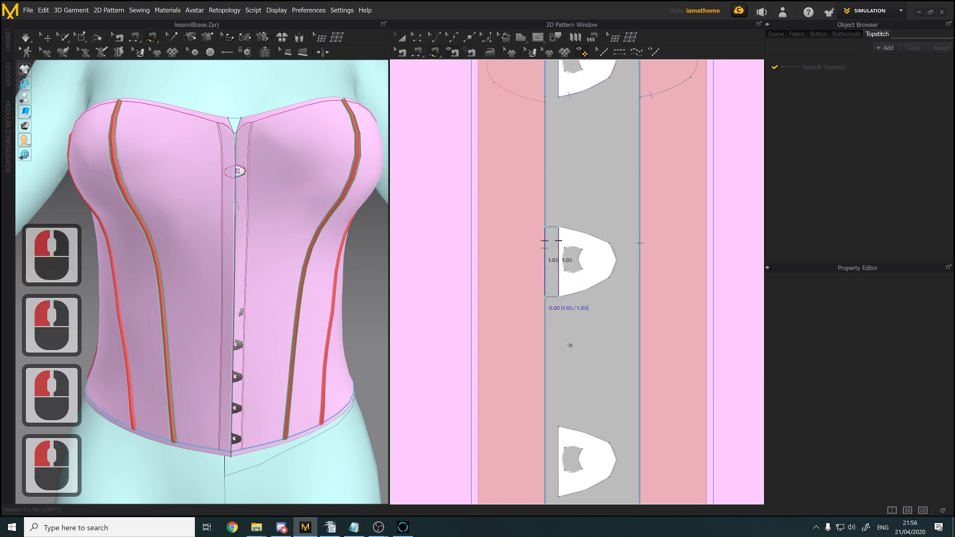
Free-sew the third clasp's straight edge to the adjacent 1.05 cm stretch of the left front panel's centre edge
{"action": "middle_click_drag", "start_coordinate": [574, 358], "coordinate": [564, 211]}
{"action": "left_click", "coordinate": [547, 279]}
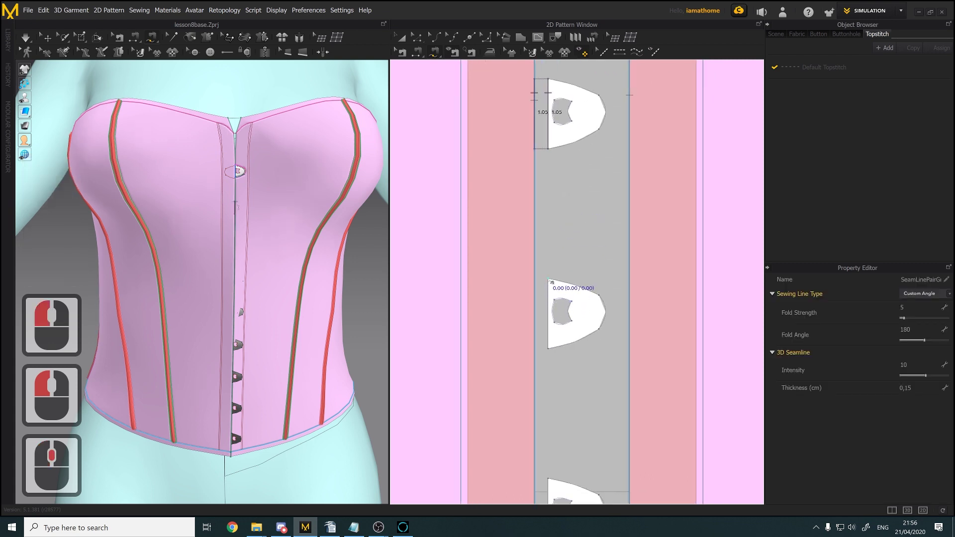
{"action": "left_click", "coordinate": [541, 329]}
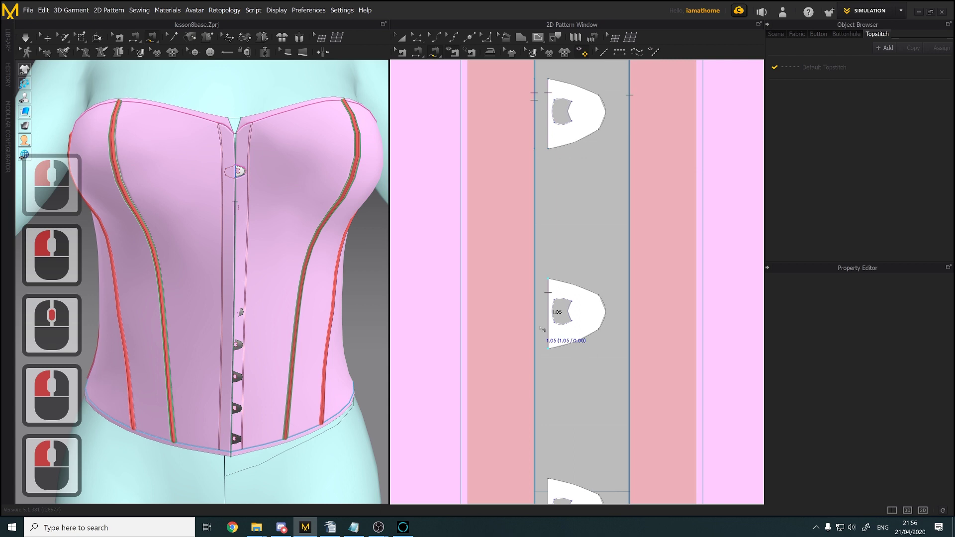
{"action": "left_click", "coordinate": [535, 281]}
{"action": "left_click", "coordinate": [536, 349]}
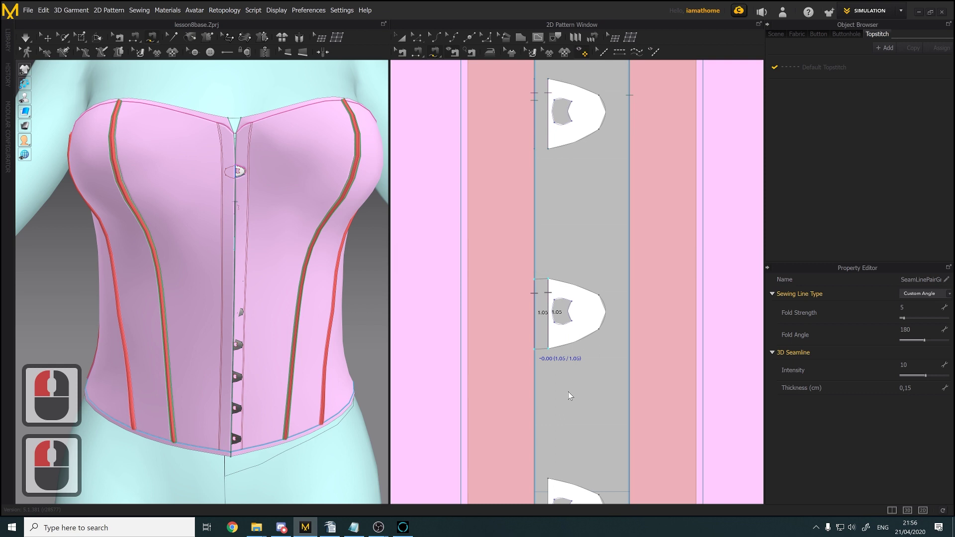
Free-sew the fourth clasp's straight edge to the adjacent stretch of the left front panel's centre edge
{"action": "middle_click_drag", "start_coordinate": [570, 393], "coordinate": [580, 207]}
{"action": "scroll", "coordinate": [554, 305], "scroll_direction": "down", "scroll_amount": 2}
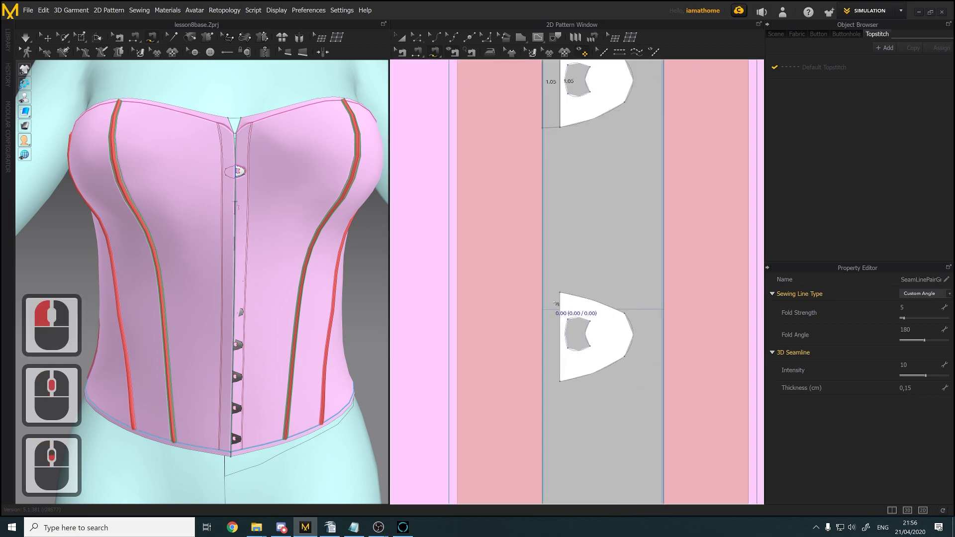
{"action": "left_click", "coordinate": [560, 294]}
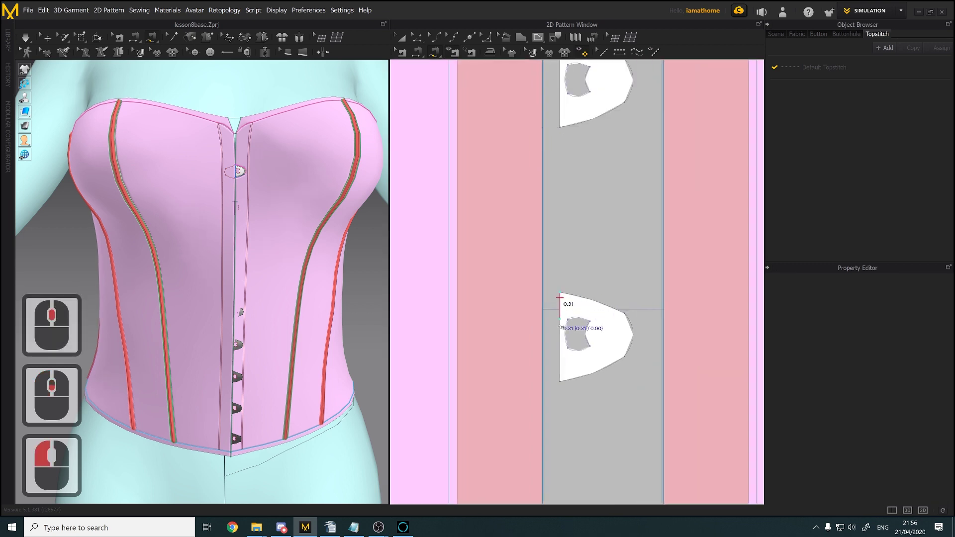
{"action": "left_click", "coordinate": [560, 382]}
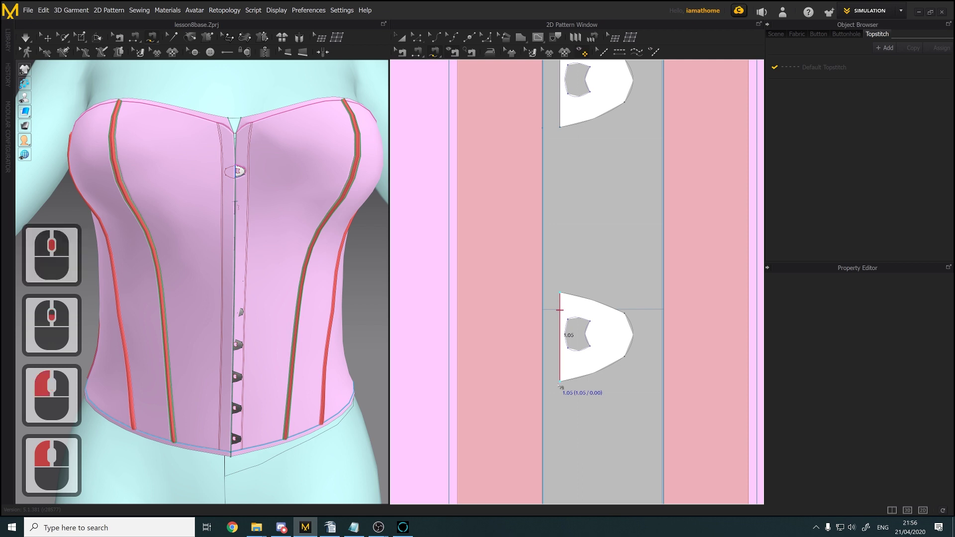
{"action": "left_click", "coordinate": [543, 295]}
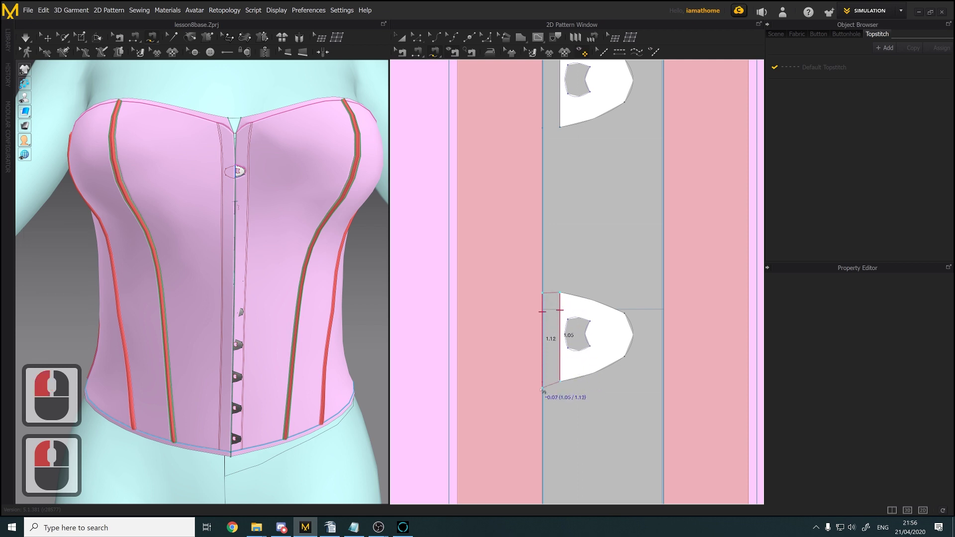
{"action": "left_click", "coordinate": [542, 383]}
Free-sew the fifth clasp's straight edge to the adjacent 1.05 cm stretch of the left front panel's centre edge
{"action": "middle_click_drag", "start_coordinate": [577, 418], "coordinate": [590, 187]}
{"action": "scroll", "coordinate": [575, 320], "scroll_direction": "up", "scroll_amount": 1}
{"action": "left_click", "coordinate": [573, 316]}
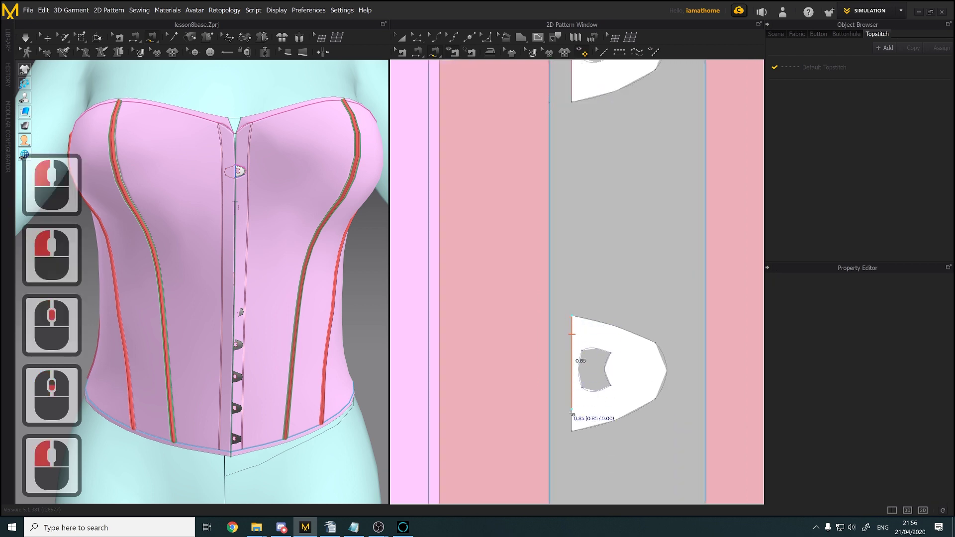
{"action": "left_click", "coordinate": [572, 432]}
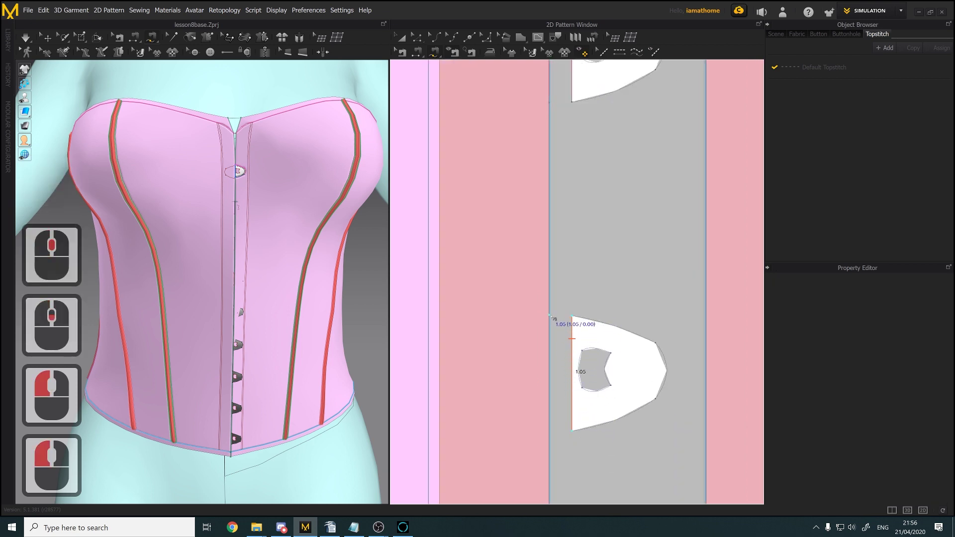
{"action": "left_click", "coordinate": [549, 316]}
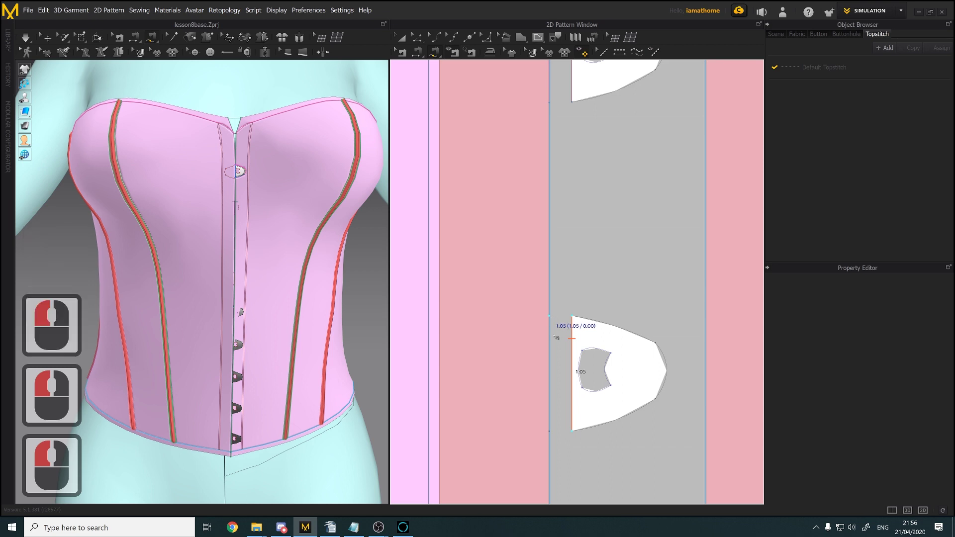
{"action": "left_click", "coordinate": [549, 431]}
Free-sew the sixth clasp's straight edge to the adjacent 1.05 cm stretch of the left front panel's centre edge
{"action": "scroll", "coordinate": [582, 442], "scroll_direction": "up", "scroll_amount": 3}
{"action": "middle_click_drag", "start_coordinate": [583, 435], "coordinate": [577, 181]}
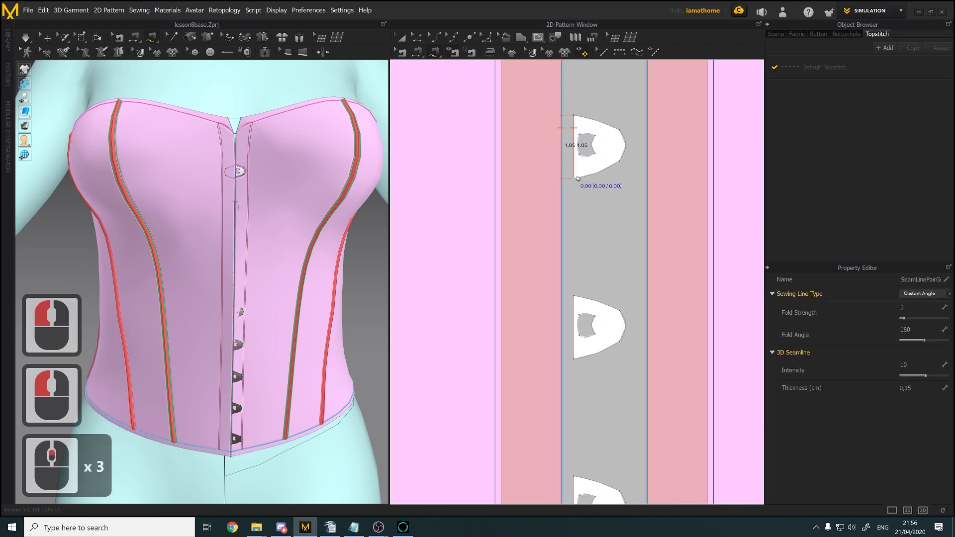
{"action": "scroll", "coordinate": [577, 263], "scroll_direction": "down", "scroll_amount": 1}
{"action": "scroll", "coordinate": [577, 264], "scroll_direction": "down", "scroll_amount": 1}
{"action": "left_click", "coordinate": [572, 321]}
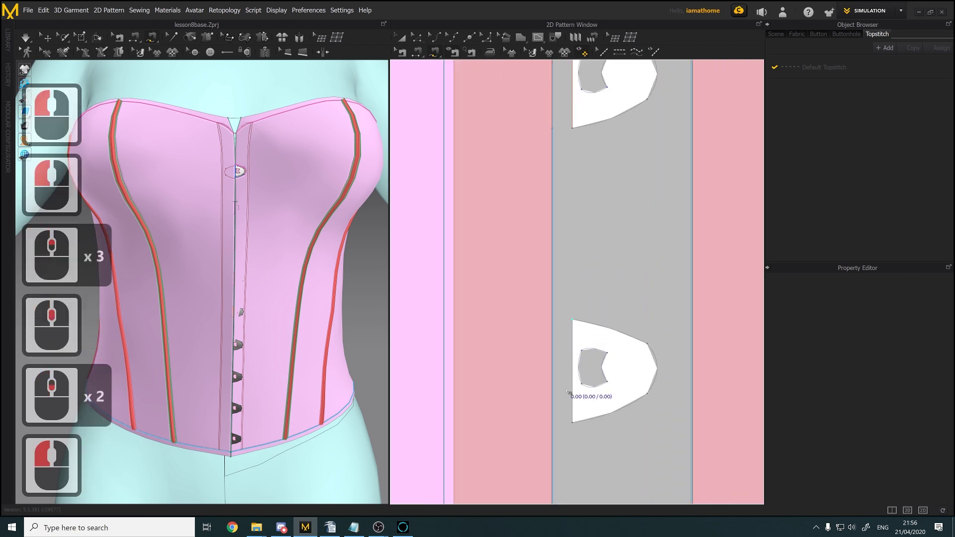
{"action": "left_click", "coordinate": [573, 424]}
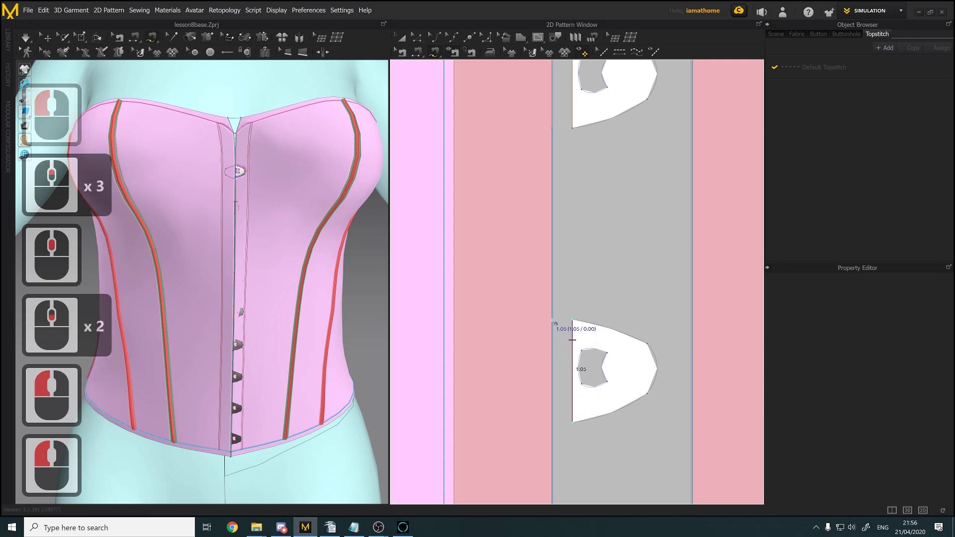
{"action": "left_click", "coordinate": [552, 321]}
{"action": "left_click", "coordinate": [553, 424]}
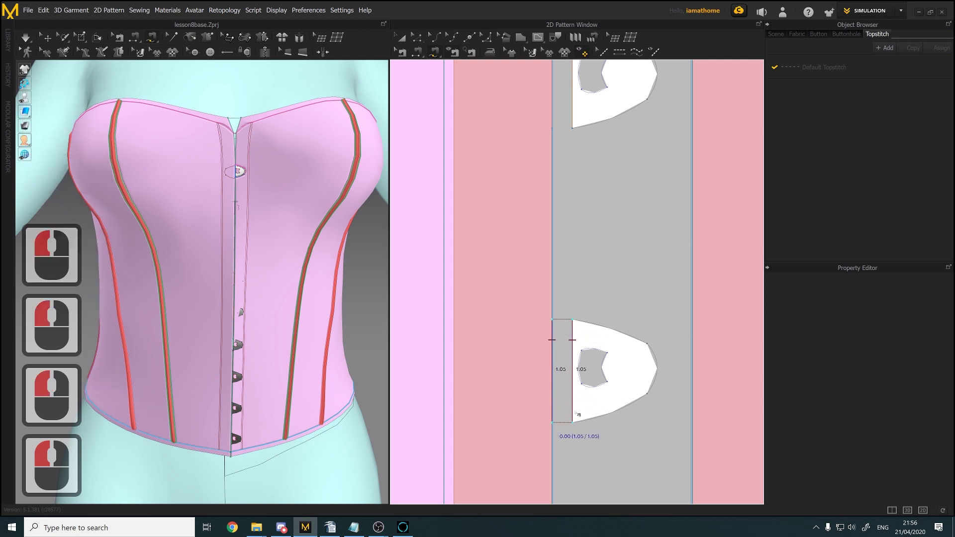
Free-sew the seventh clasp's straight edge to the adjacent 1.05 cm stretch of the left front panel's centre edge
{"action": "scroll", "coordinate": [576, 403], "scroll_direction": "up", "scroll_amount": 1}
{"action": "middle_click_drag", "start_coordinate": [576, 404], "coordinate": [582, 148]}
{"action": "scroll", "coordinate": [583, 293], "scroll_direction": "down", "scroll_amount": 2}
{"action": "middle_click_drag", "start_coordinate": [583, 294], "coordinate": [593, 187]}
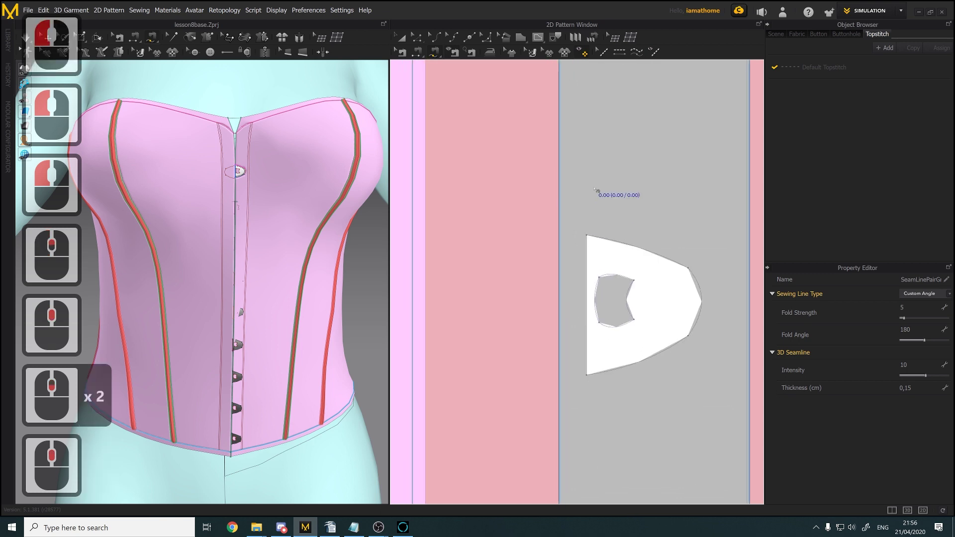
{"action": "left_click", "coordinate": [586, 236]}
{"action": "left_click", "coordinate": [582, 381]}
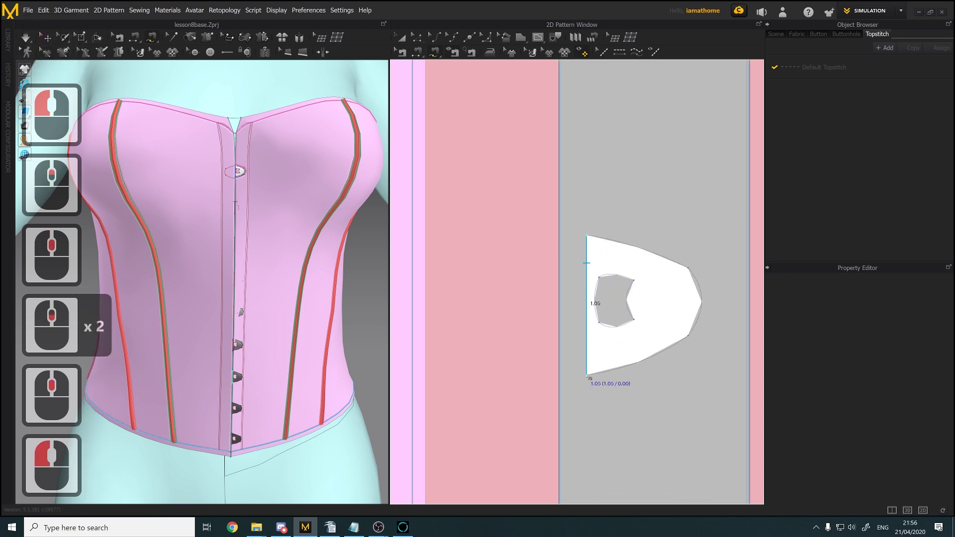
{"action": "left_click", "coordinate": [559, 236]}
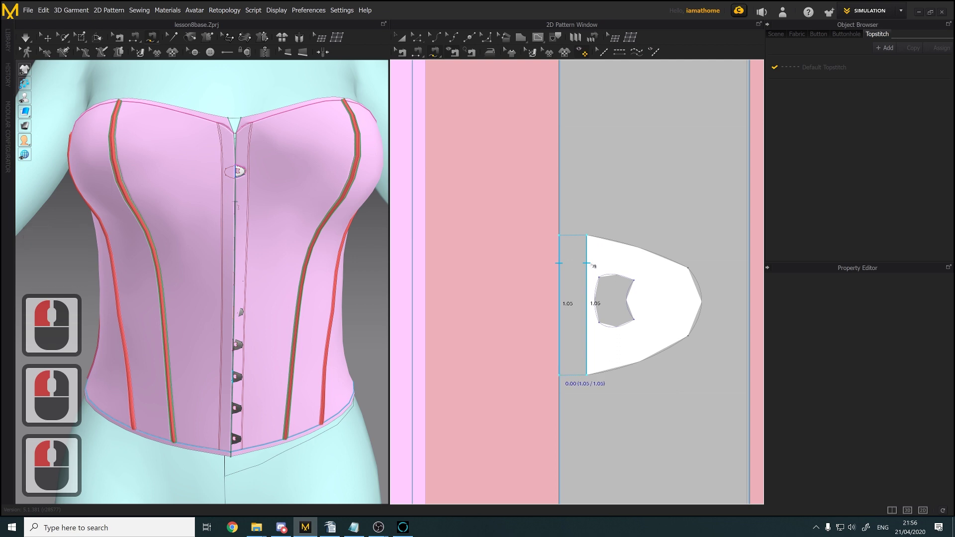
{"action": "left_click", "coordinate": [561, 376]}
Free-sew the eighth clasp's straight edge to the adjacent 1.05 cm stretch of the left front panel's centre edge
{"action": "scroll", "coordinate": [618, 281], "scroll_direction": "up", "scroll_amount": 1}
{"action": "middle_click_drag", "start_coordinate": [617, 266], "coordinate": [612, 63]}
{"action": "scroll", "coordinate": [612, 135], "scroll_direction": "up", "scroll_amount": 2}
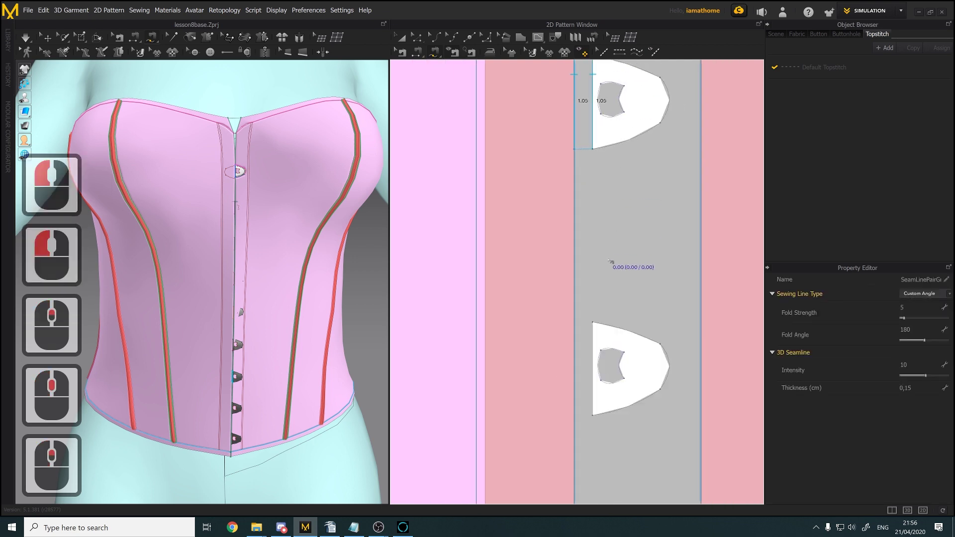
{"action": "middle_click_drag", "start_coordinate": [604, 232], "coordinate": [600, 118]}
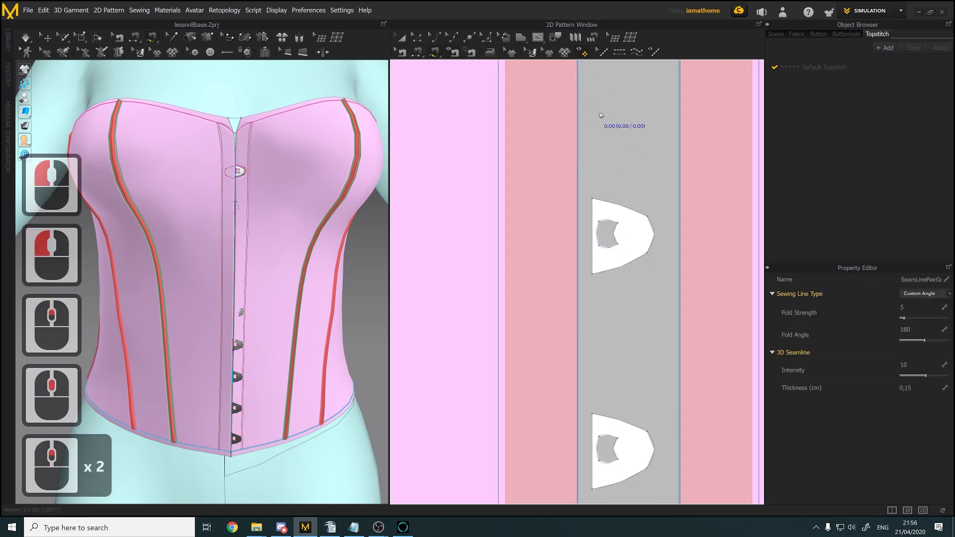
{"action": "left_click", "coordinate": [591, 196]}
{"action": "left_click", "coordinate": [592, 269]}
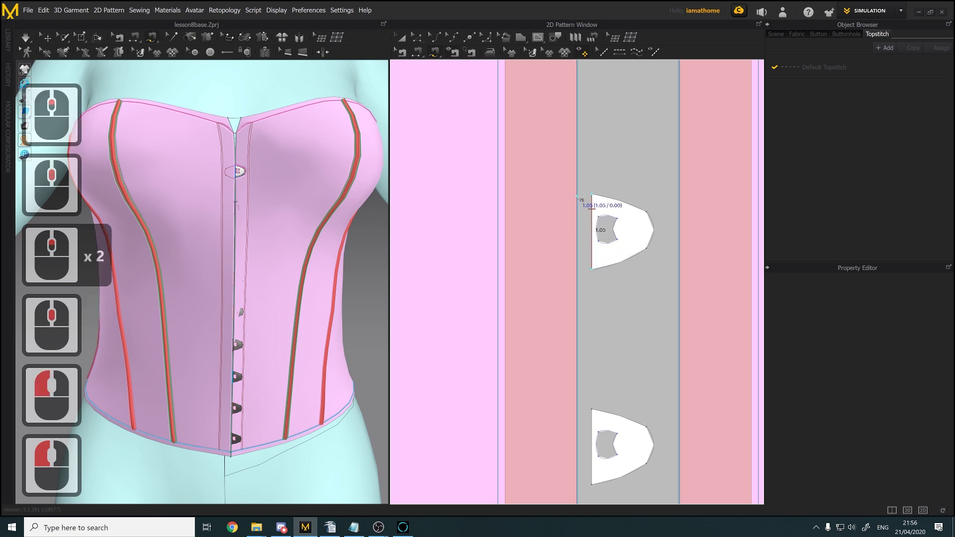
{"action": "left_click", "coordinate": [578, 195]}
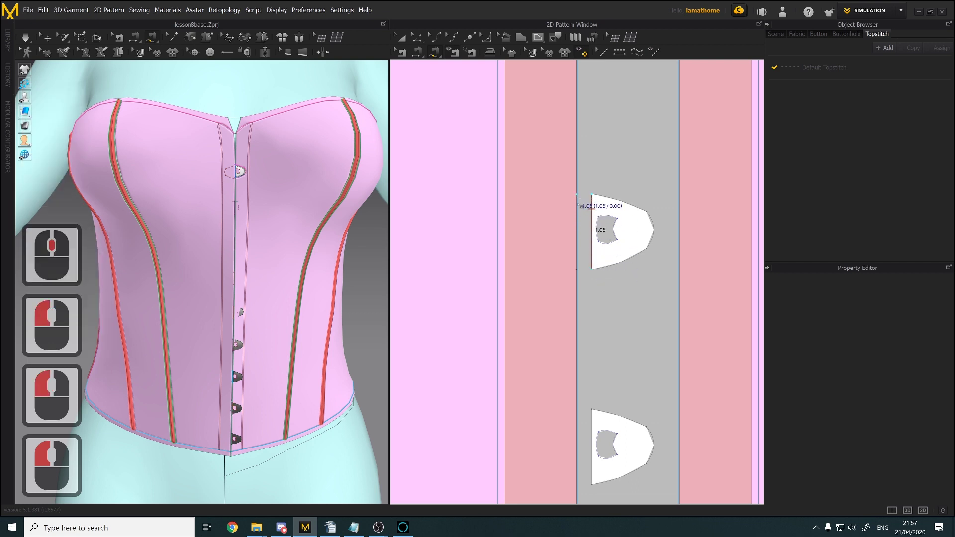
{"action": "left_click", "coordinate": [578, 269]}
Free-sew the ninth, lowest clasp's straight edge to the adjacent 1.05 cm stretch of the left front panel's centre edge
{"action": "middle_click_drag", "start_coordinate": [603, 417], "coordinate": [590, 213]}
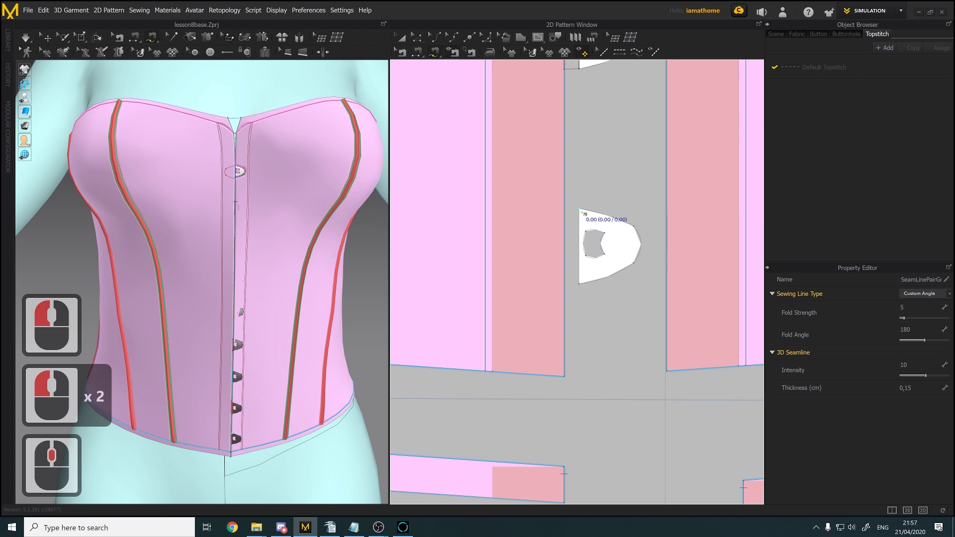
{"action": "left_click", "coordinate": [580, 210]}
{"action": "left_click", "coordinate": [580, 286]}
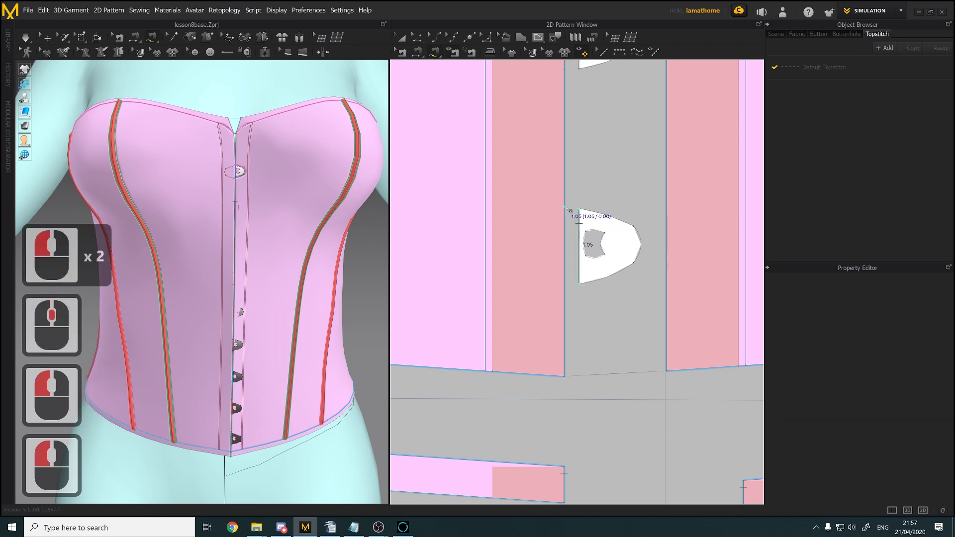
{"action": "left_click", "coordinate": [566, 211]}
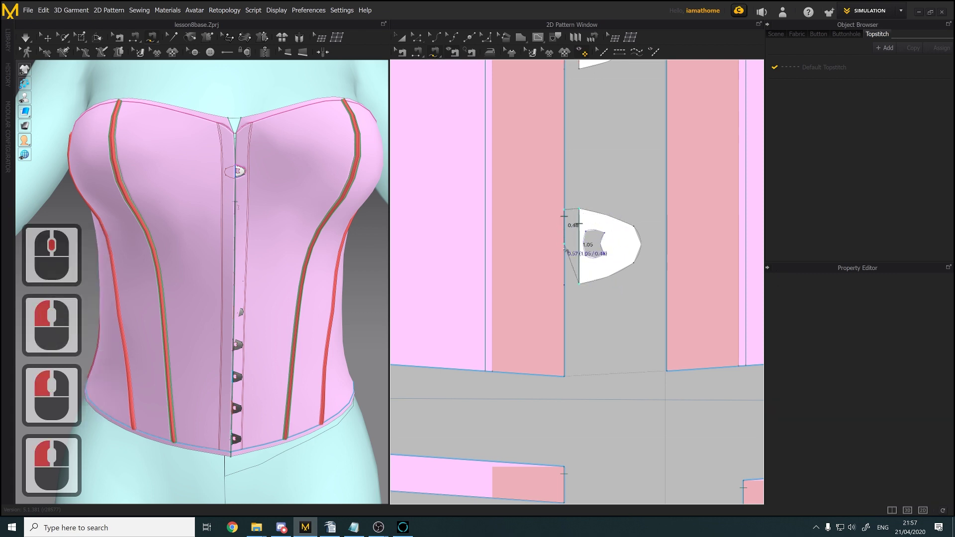
{"action": "left_click", "coordinate": [572, 282]}
Check the clasps and their seams along the full length of the corset's centre front
{"action": "scroll", "coordinate": [572, 278], "scroll_direction": "up", "scroll_amount": 5}
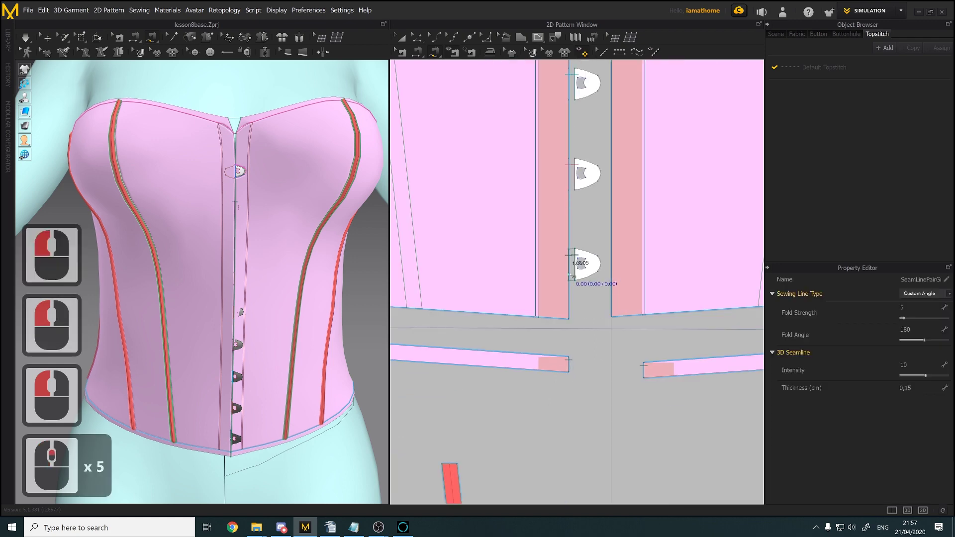
{"action": "middle_click_drag", "start_coordinate": [568, 157], "coordinate": [551, 258]}
{"action": "scroll", "coordinate": [551, 259], "scroll_direction": "up", "scroll_amount": 2}
{"action": "scroll", "coordinate": [584, 123], "scroll_direction": "up", "scroll_amount": 1}
{"action": "middle_click_drag", "start_coordinate": [584, 124], "coordinate": [580, 215]}
{"action": "scroll", "coordinate": [581, 217], "scroll_direction": "down", "scroll_amount": 2}
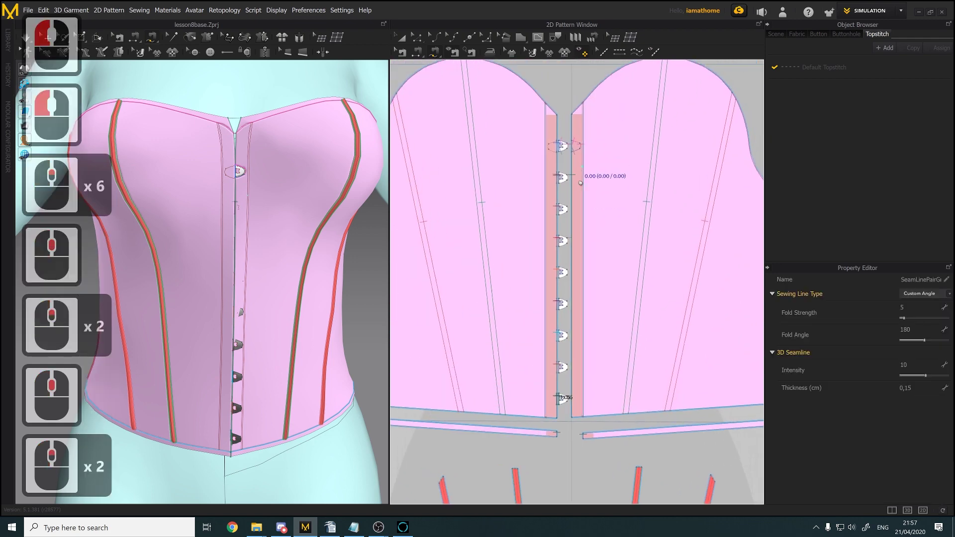
{"action": "scroll", "coordinate": [565, 166], "scroll_direction": "up", "scroll_amount": 3}
{"action": "scroll", "coordinate": [567, 156], "scroll_direction": "up", "scroll_amount": 3}
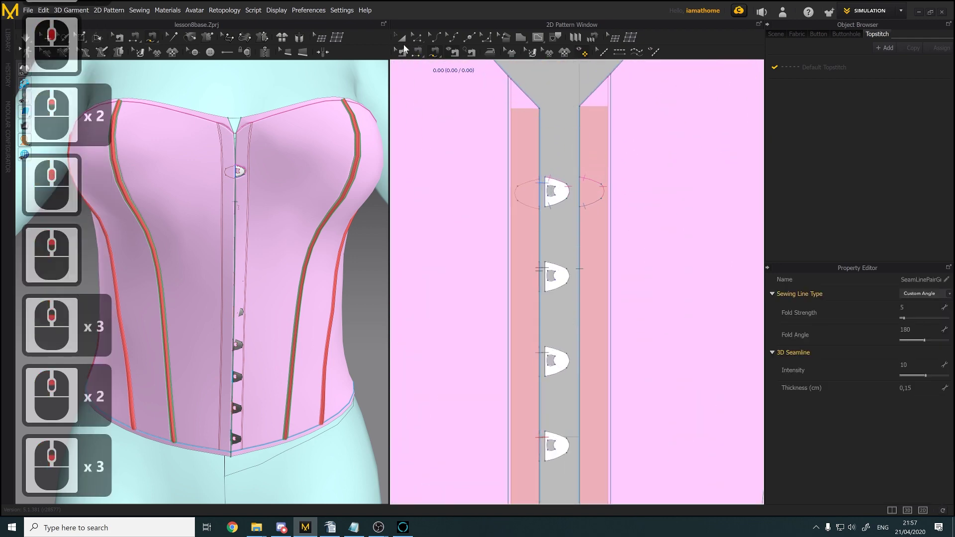
Select the half-oval internal shape beside the first clasp on the right front panel and copy it
{"action": "left_click", "coordinate": [400, 38]}
{"action": "scroll", "coordinate": [551, 232], "scroll_direction": "up", "scroll_amount": 1}
{"action": "scroll", "coordinate": [525, 146], "scroll_direction": "up", "scroll_amount": 3}
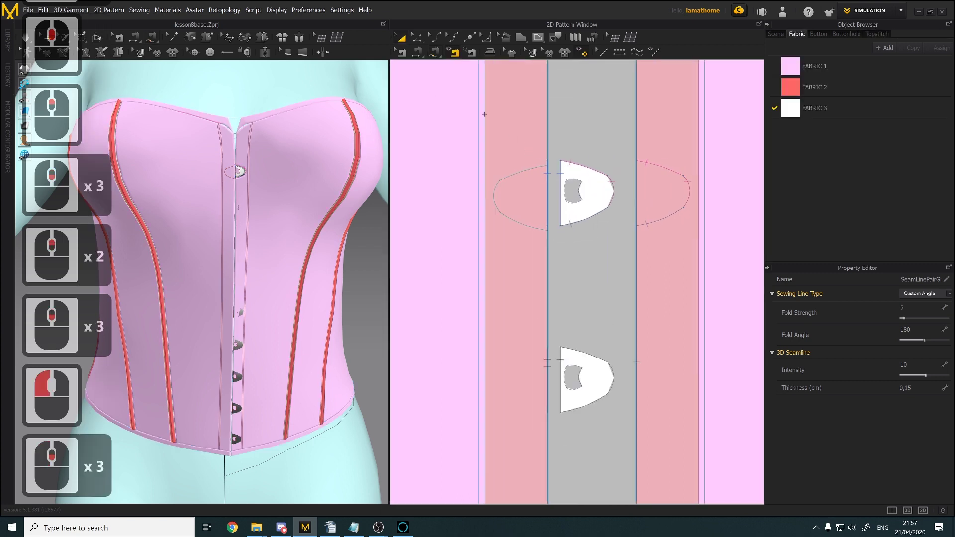
{"action": "key", "text": "z"}
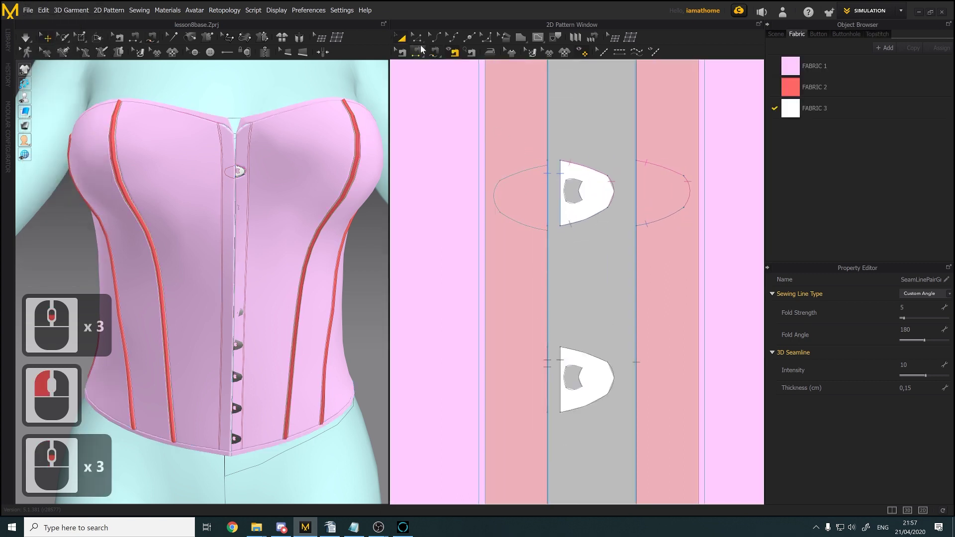
{"action": "left_click", "coordinate": [554, 238]}
{"action": "scroll", "coordinate": [563, 266], "scroll_direction": "down", "scroll_amount": 3}
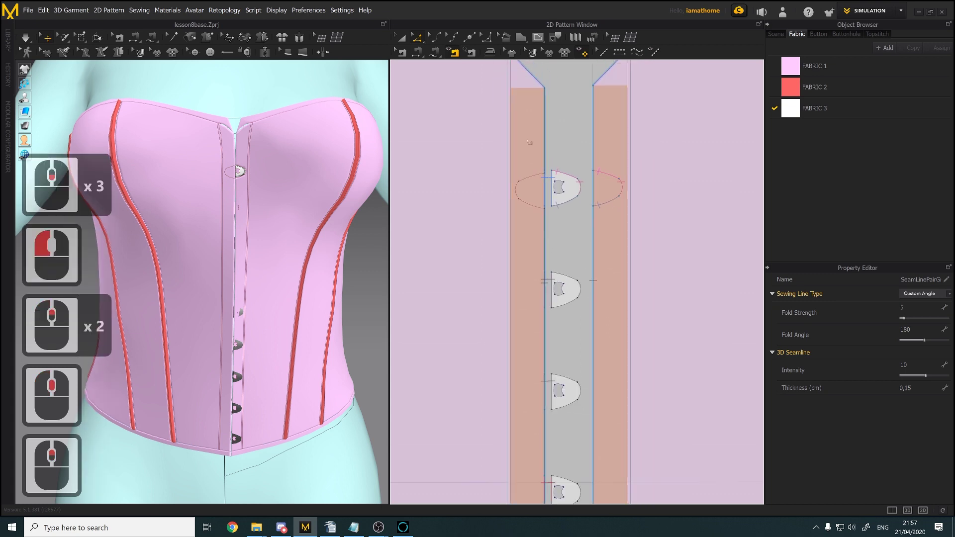
{"action": "key", "text": "a"}
{"action": "left_click", "coordinate": [619, 194]}
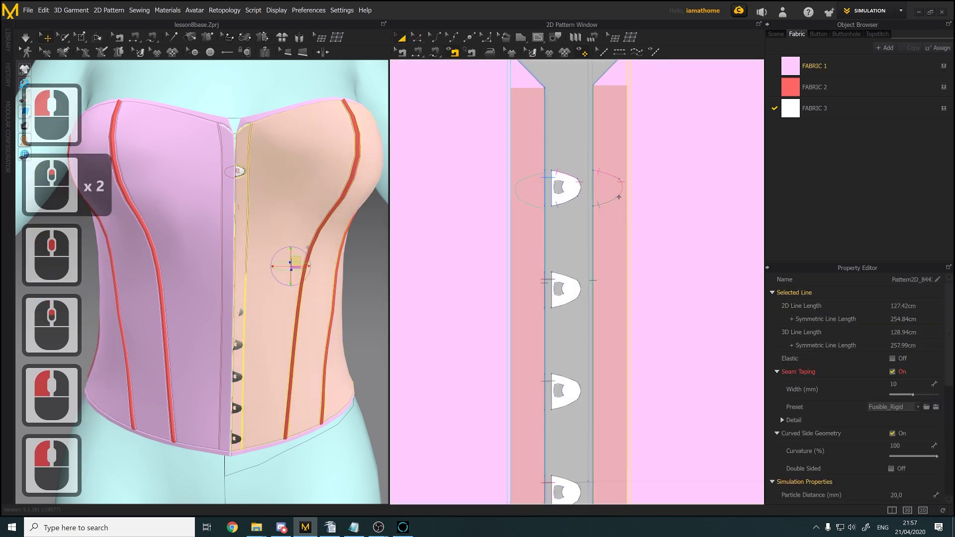
{"action": "left_click", "coordinate": [616, 188]}
{"action": "scroll", "coordinate": [616, 187], "scroll_direction": "down", "scroll_amount": 1}
{"action": "scroll", "coordinate": [617, 188], "scroll_direction": "up", "scroll_amount": 2}
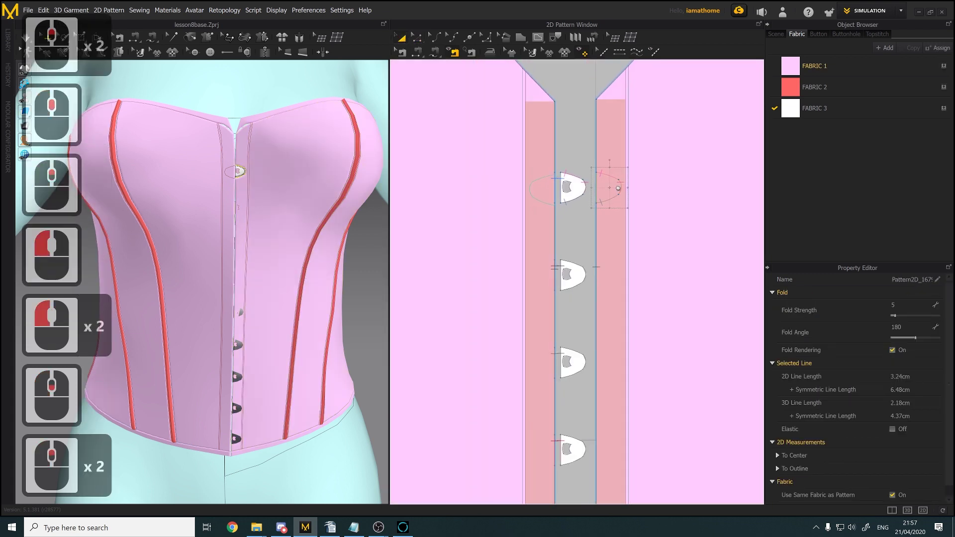
{"action": "middle_click_drag", "start_coordinate": [617, 189], "coordinate": [580, 108]}
{"action": "key", "text": "ctrl+c"}
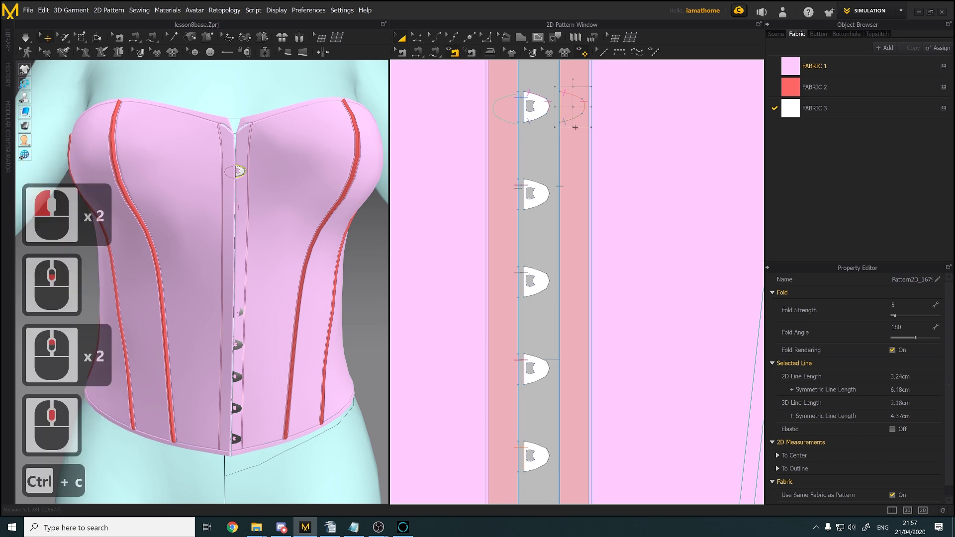
Paste the half-oval straight down the right front panel's centre edge as 8 shapes at an interval of about 2.81 cm
{"action": "key", "text": "ctrl+v"}
{"action": "key", "text": "shift"}
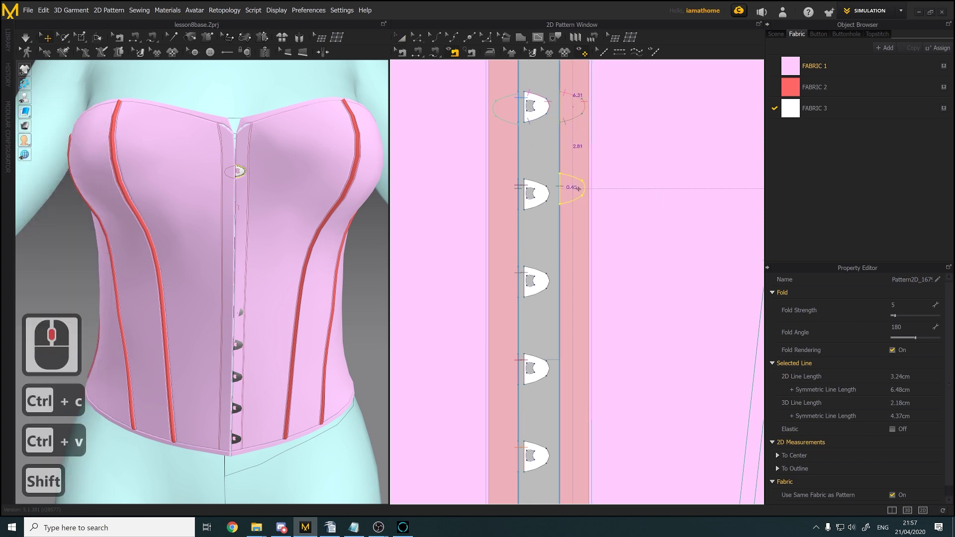
{"action": "right_click", "coordinate": [578, 188]}
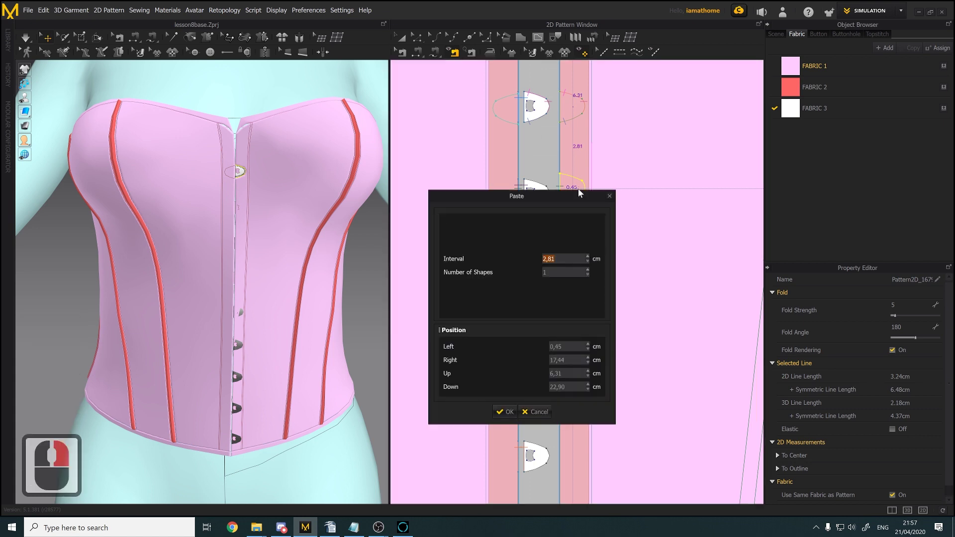
{"action": "left_click", "coordinate": [546, 223]}
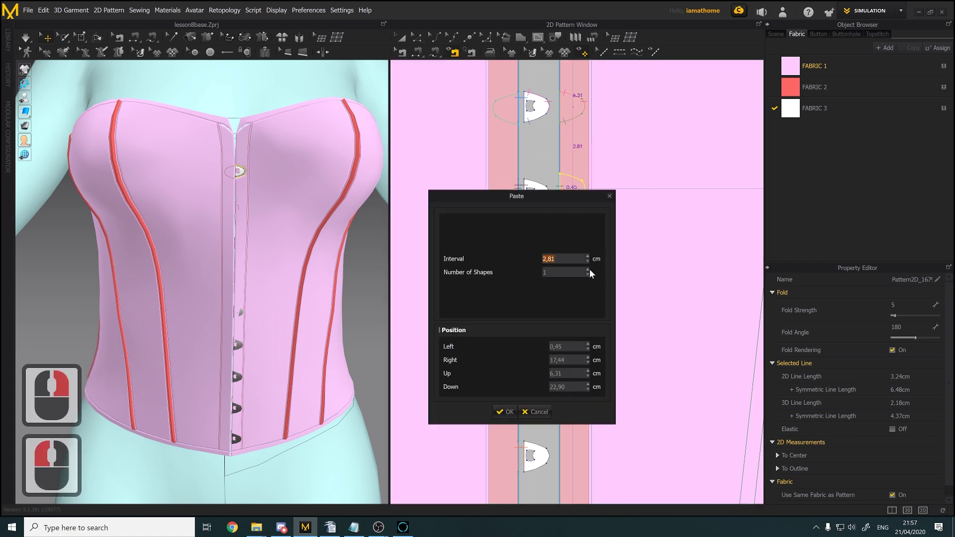
{"action": "left_click", "coordinate": [587, 234]}
{"action": "left_click_drag", "start_coordinate": [547, 199], "coordinate": [787, 148]}
{"action": "left_click", "coordinate": [828, 220]}
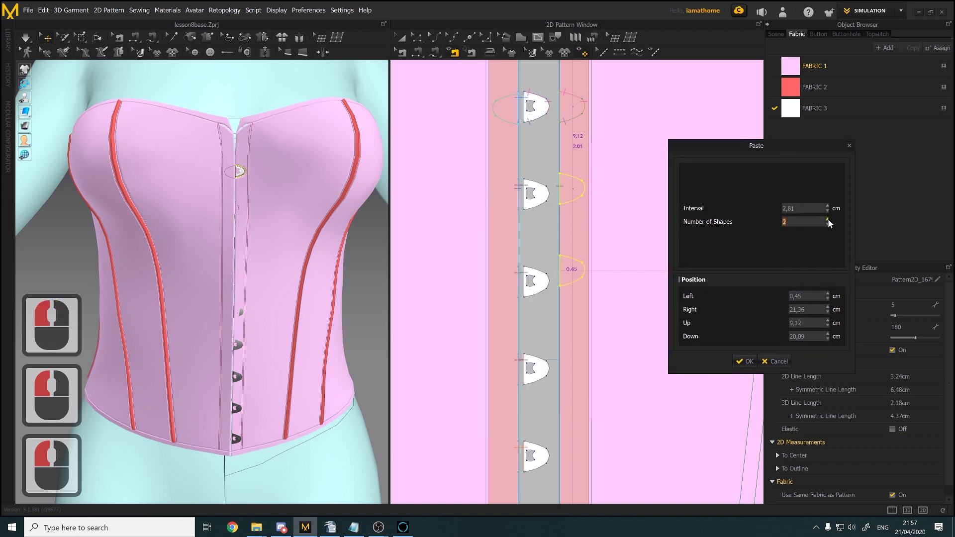
{"action": "left_click", "coordinate": [828, 220]}
{"action": "left_click", "coordinate": [828, 220]}
{"action": "left_click", "coordinate": [827, 219]}
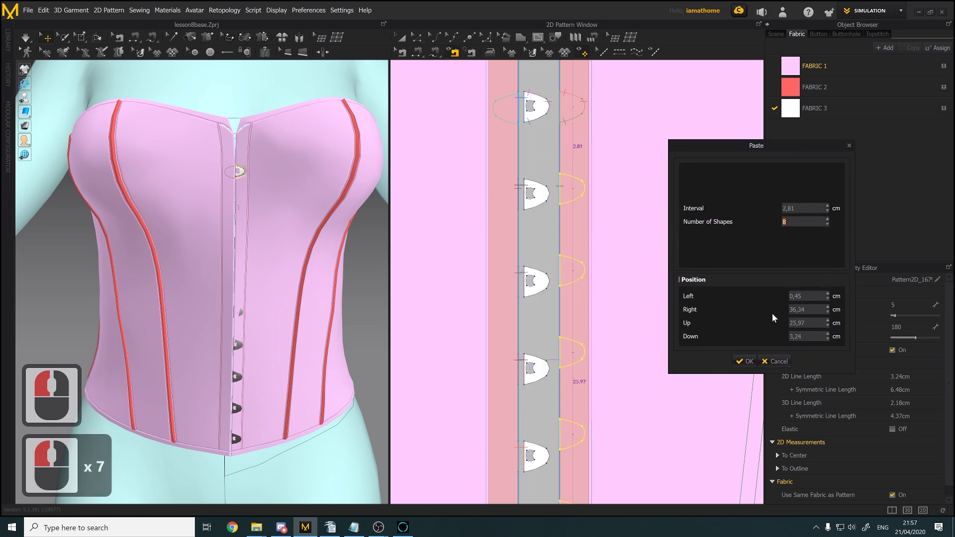
{"action": "left_click", "coordinate": [744, 361]}
Inspect the pasted half-ovals against the clasps and undo the paste
{"action": "scroll", "coordinate": [608, 343], "scroll_direction": "down", "scroll_amount": 3}
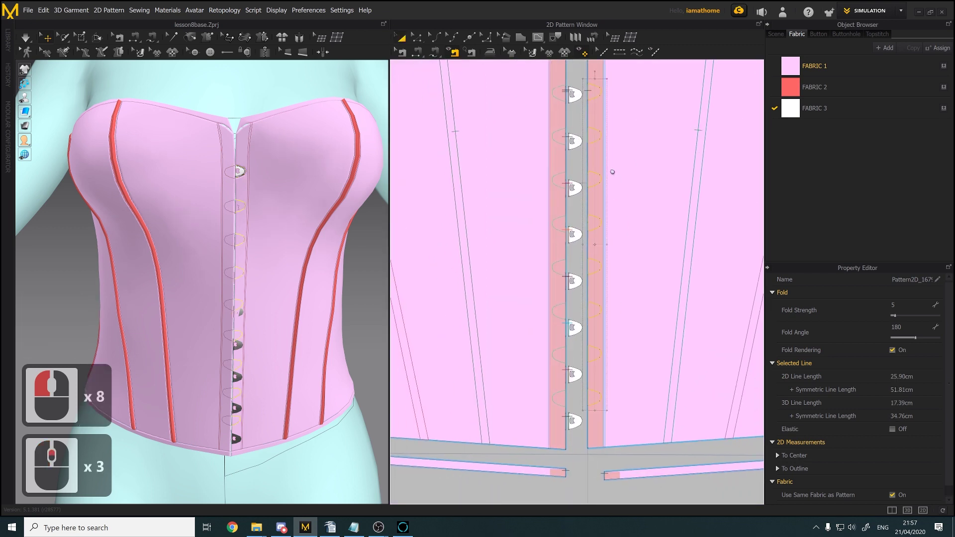
{"action": "middle_click_drag", "start_coordinate": [612, 173], "coordinate": [611, 190]}
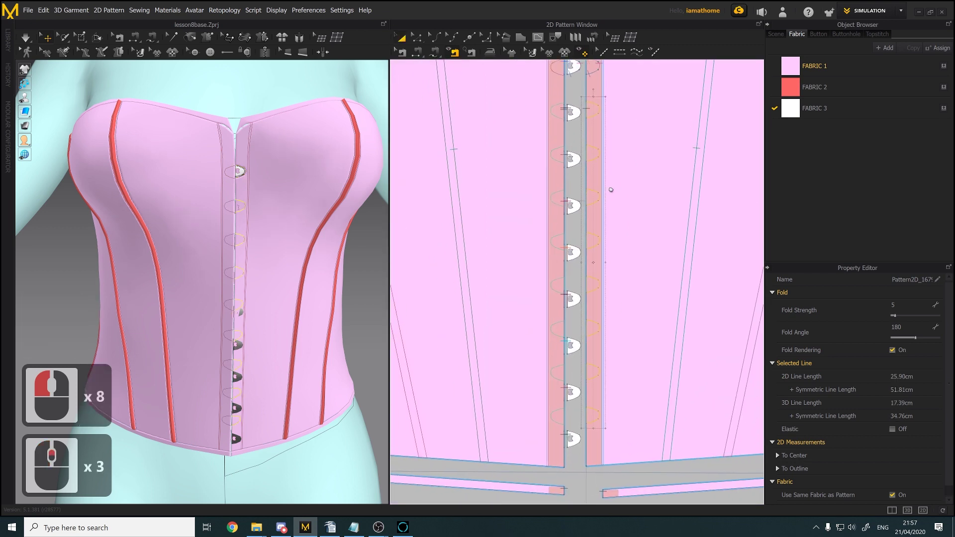
{"action": "scroll", "coordinate": [608, 188], "scroll_direction": "down", "scroll_amount": 1}
{"action": "middle_click_drag", "start_coordinate": [608, 189], "coordinate": [613, 298]}
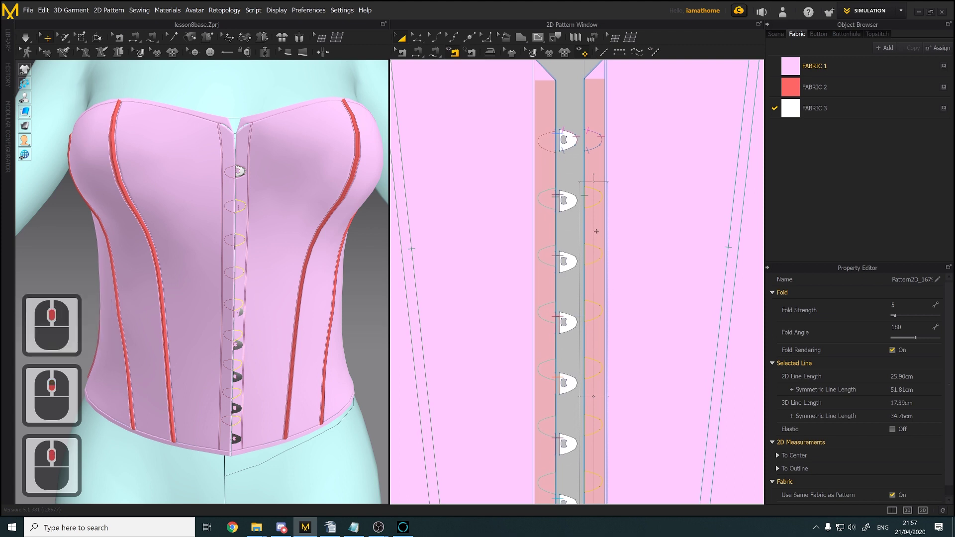
{"action": "key", "text": "ctrl+z"}
{"action": "scroll", "coordinate": [583, 204], "scroll_direction": "up", "scroll_amount": 3}
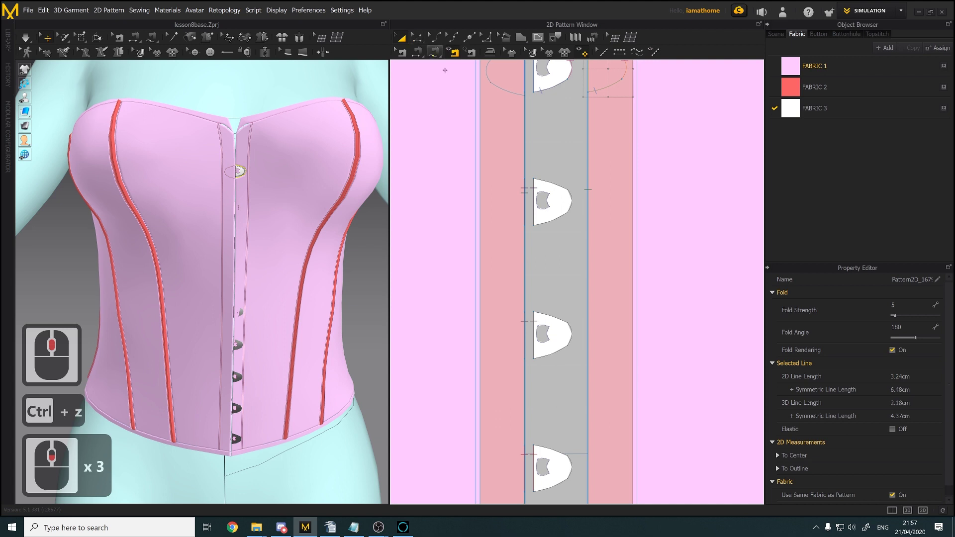
Copy the half-oval internal shape and paste it about 3 cm lower on the right front panel, level with the second clasp
{"action": "scroll", "coordinate": [482, 108], "scroll_direction": "down", "scroll_amount": 1}
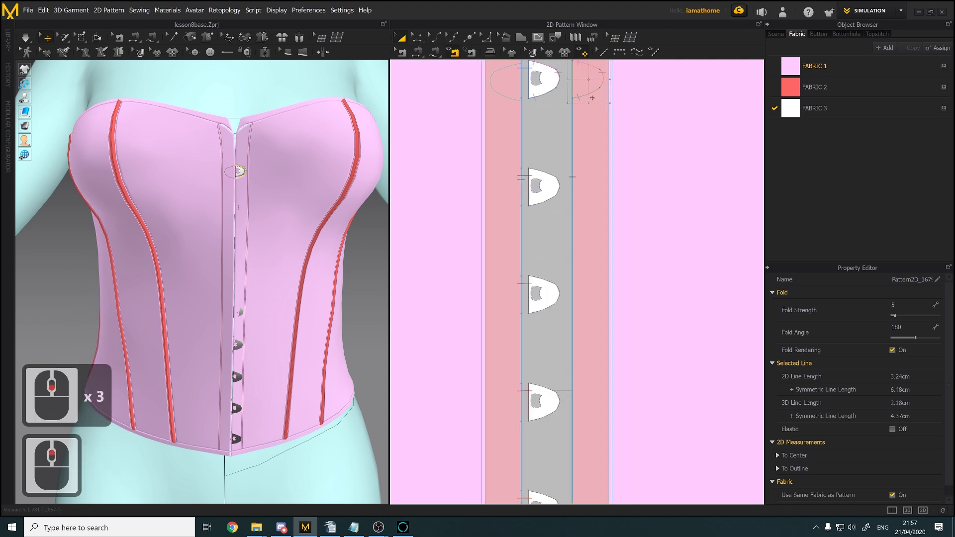
{"action": "key", "text": "ctrl+c"}
{"action": "key", "text": "ctrl+v"}
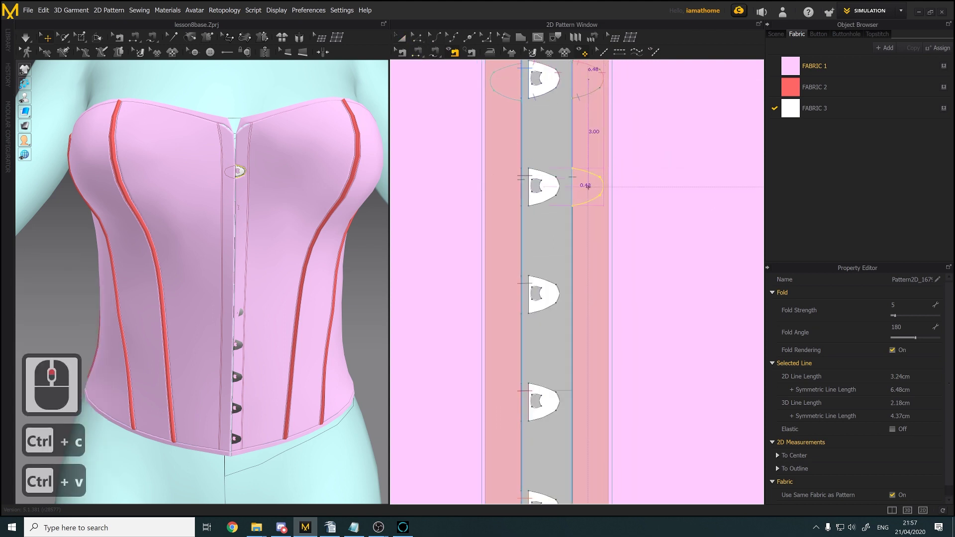
{"action": "left_click", "coordinate": [590, 190]}
Paste another copy of the half-oval about 3 cm lower on the right front panel, level with the third clasp
{"action": "scroll", "coordinate": [589, 249], "scroll_direction": "down", "scroll_amount": 2}
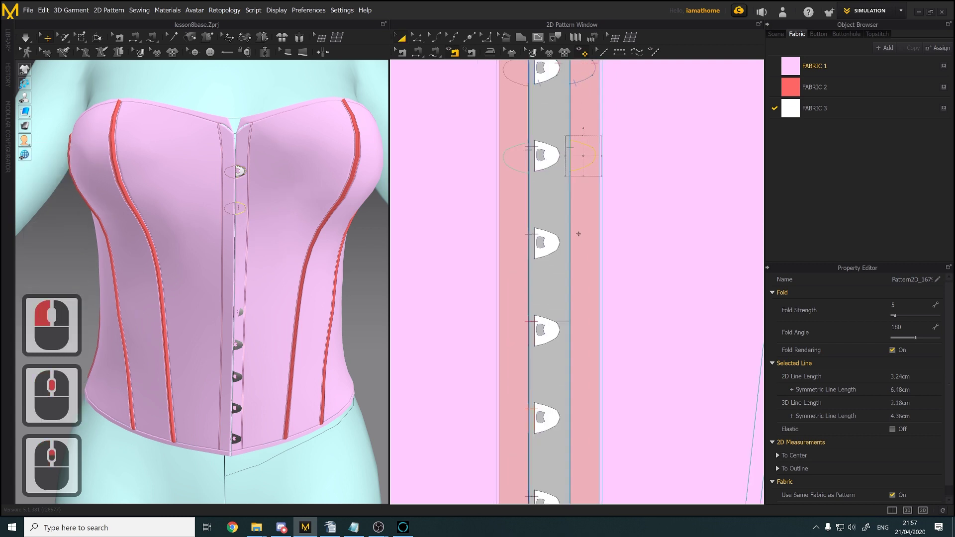
{"action": "key", "text": "ctrl+c"}
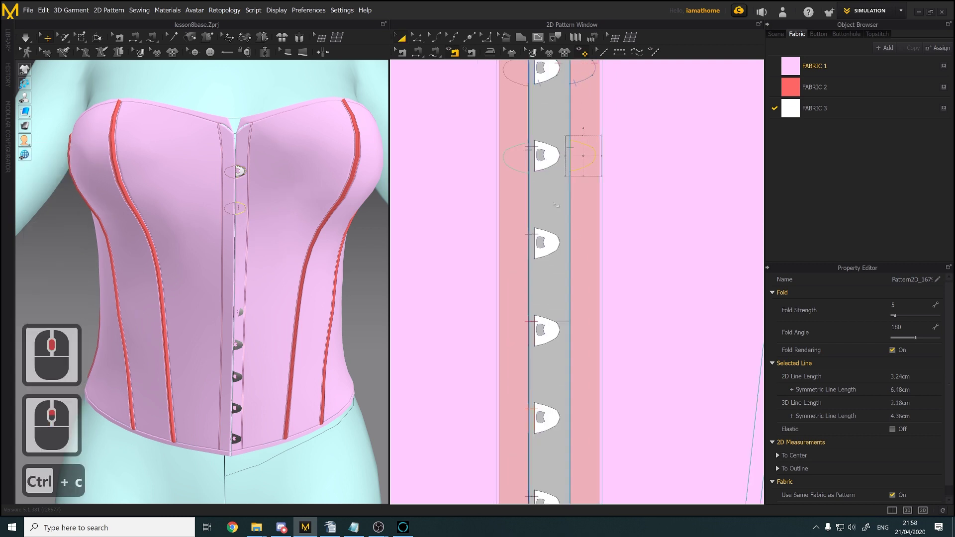
{"action": "left_click", "coordinate": [584, 162]}
{"action": "left_click", "coordinate": [585, 166]}
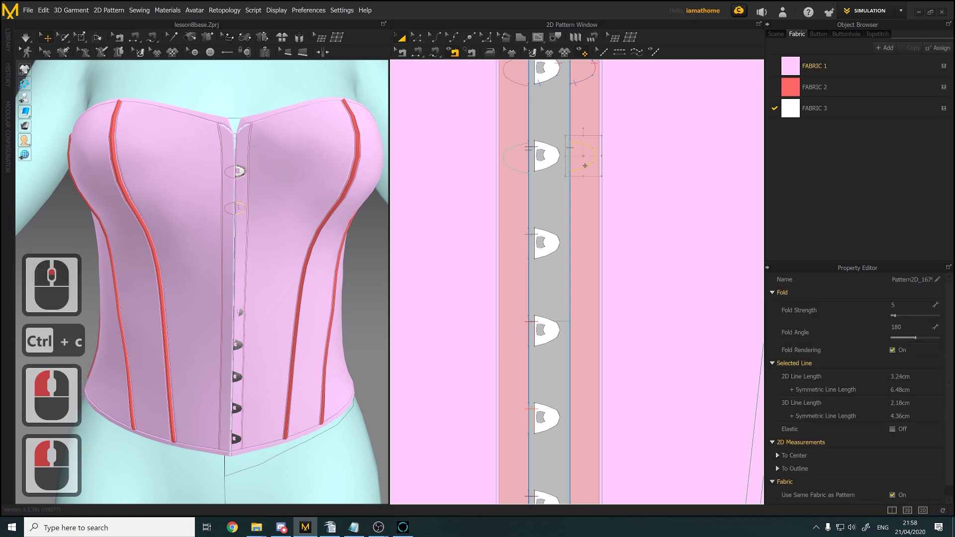
{"action": "key", "text": "ctrl+v"}
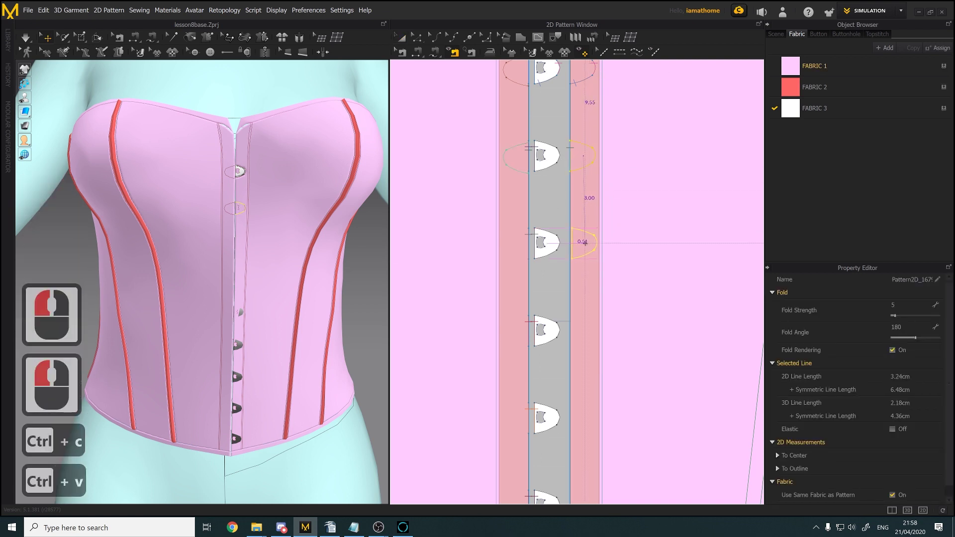
{"action": "left_click", "coordinate": [583, 242]}
Copy the fourth clasp and paste it horizontally onto the right front panel's centre edge
{"action": "middle_click_drag", "start_coordinate": [589, 315], "coordinate": [588, 190]}
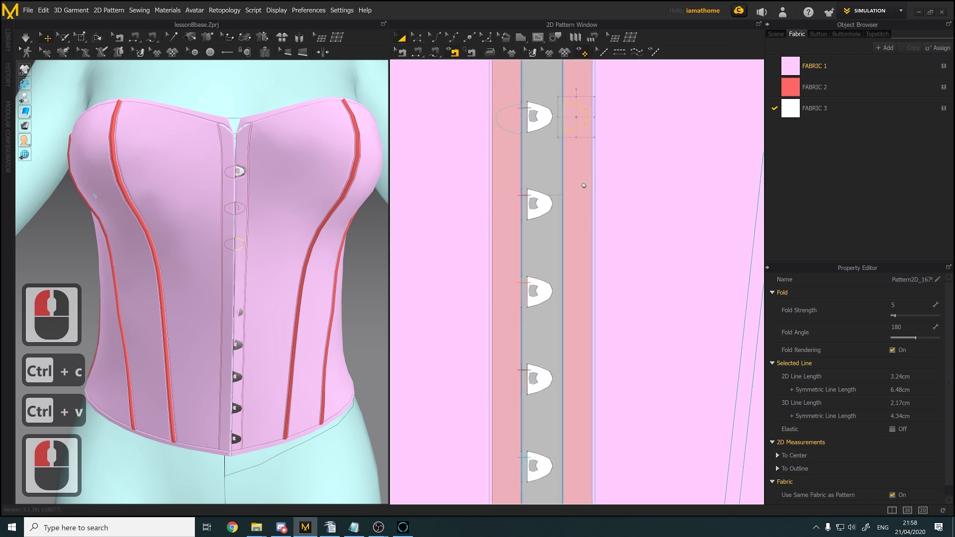
{"action": "key", "text": "ctrl+c"}
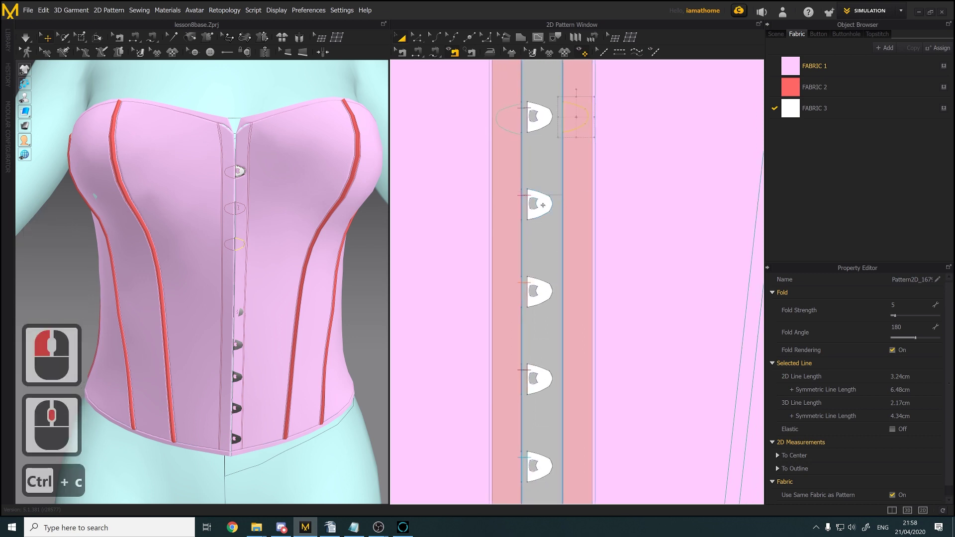
{"action": "left_click", "coordinate": [543, 204]}
{"action": "key", "text": "ctrl+c"}
{"action": "key", "text": "ctrl+v"}
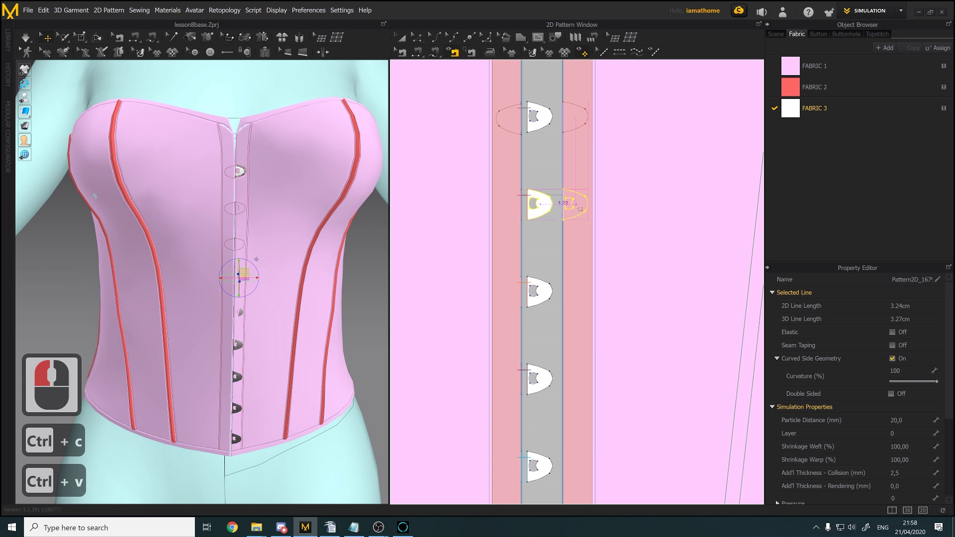
{"action": "left_click", "coordinate": [577, 204]}
Paste a copy of the fifth clasp level with it on the right front panel's centre edge
{"action": "middle_click_drag", "start_coordinate": [522, 291], "coordinate": [523, 195]}
{"action": "key", "text": "ctrl+c"}
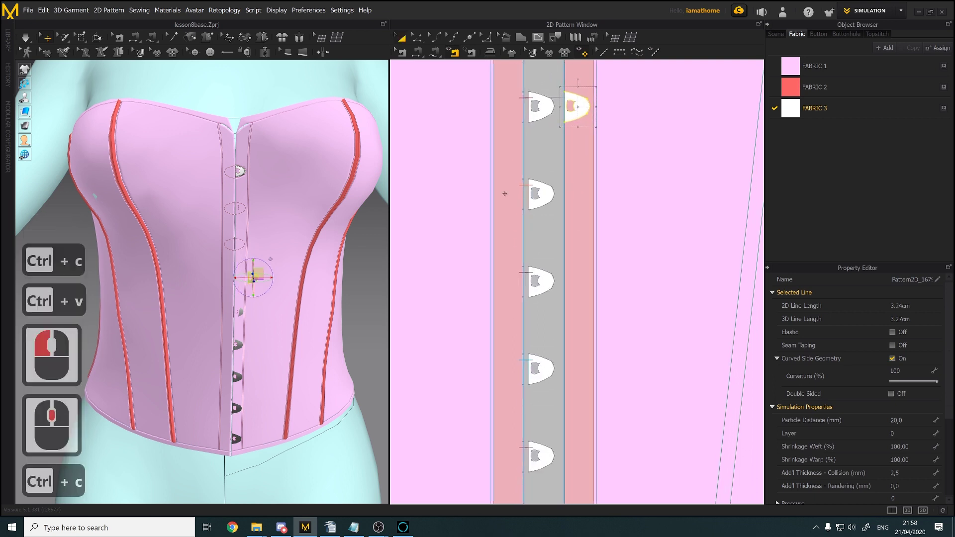
{"action": "left_click", "coordinate": [552, 191]}
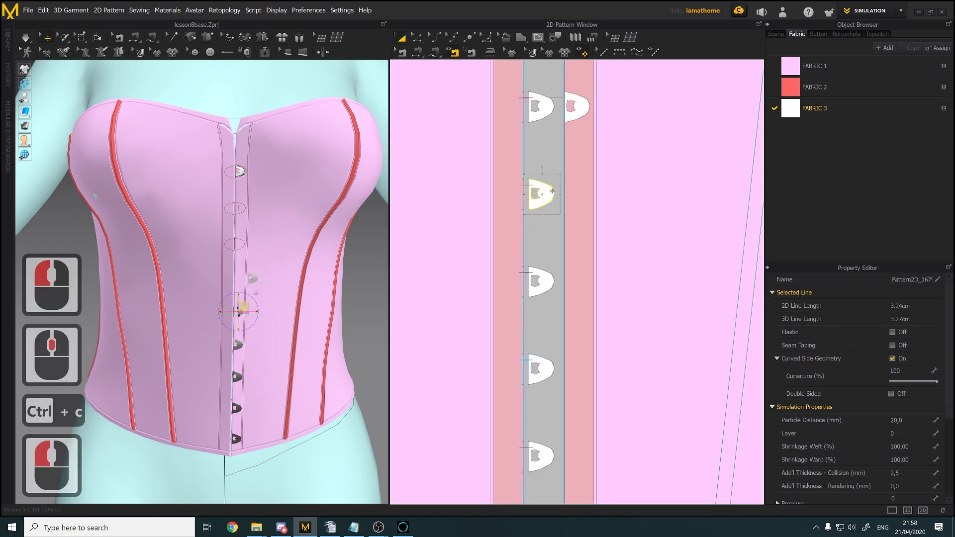
{"action": "key", "text": "ctrl+c"}
{"action": "key", "text": "ctrl+v"}
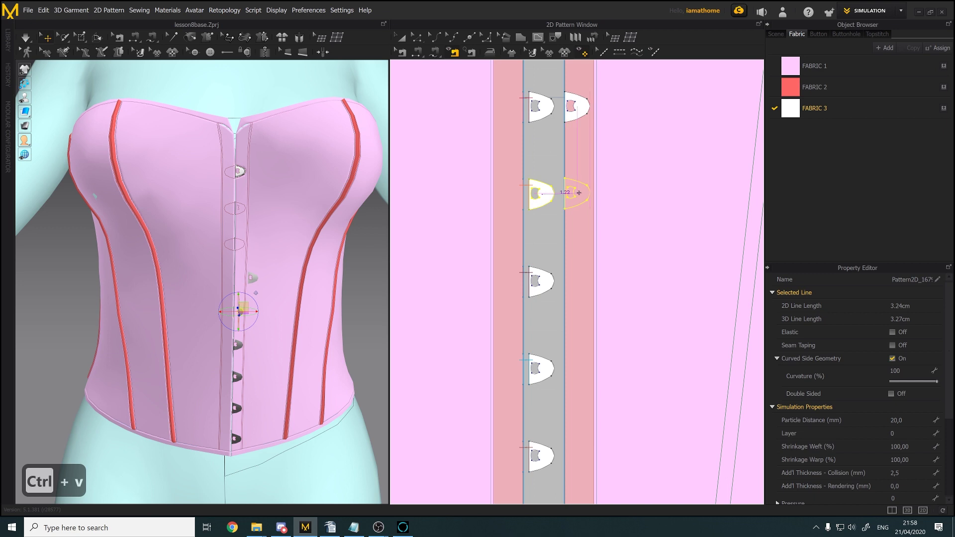
{"action": "left_click", "coordinate": [579, 192]}
Duplicate the sixth clasp straight across onto the right front panel's centre edge
{"action": "middle_click_drag", "start_coordinate": [570, 275], "coordinate": [583, 176]}
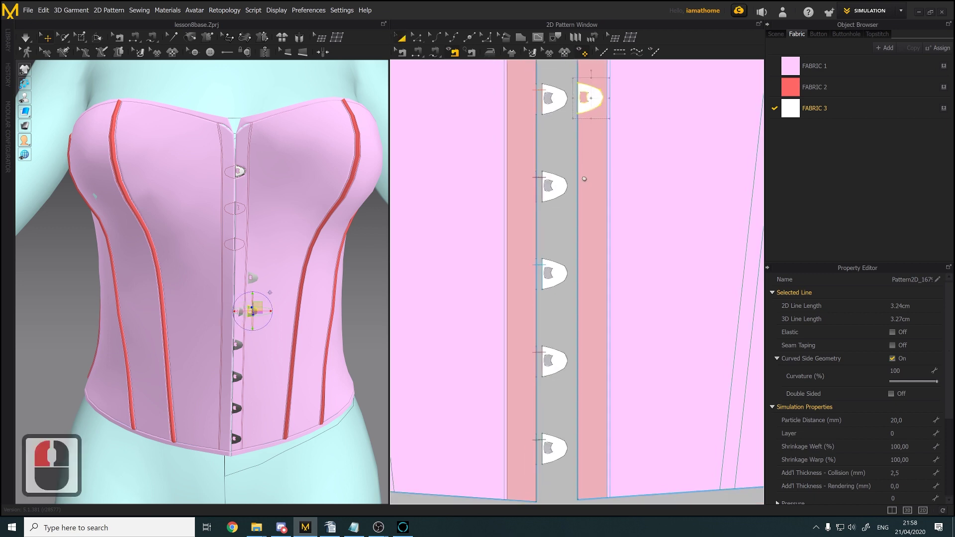
{"action": "left_click", "coordinate": [562, 191]}
{"action": "key", "text": "ctrl+c"}
{"action": "key", "text": "ctrl+v"}
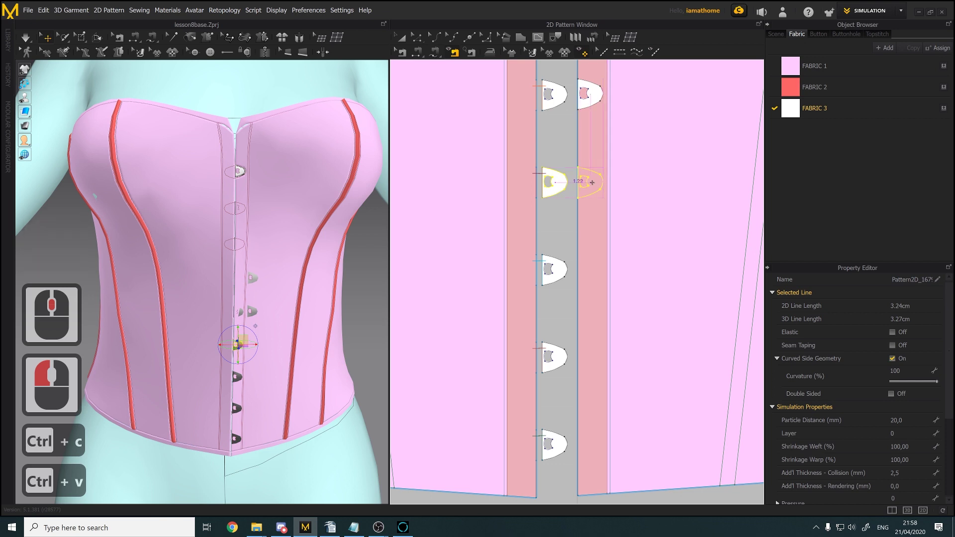
{"action": "left_click", "coordinate": [592, 182]}
Duplicate the seventh clasp onto the right front panel's centre edge at the same height
{"action": "middle_click_drag", "start_coordinate": [592, 293], "coordinate": [592, 231]}
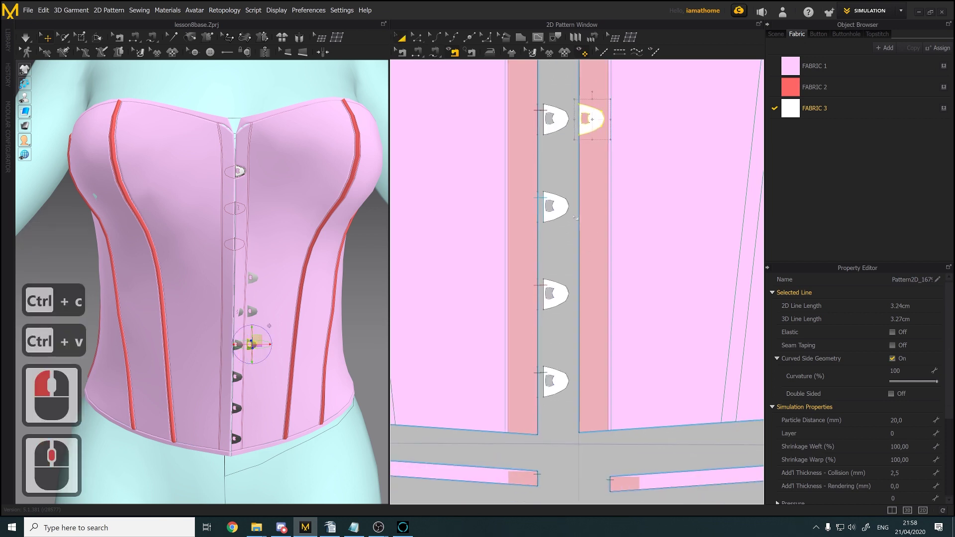
{"action": "left_click", "coordinate": [562, 209]}
{"action": "key", "text": "ctrl+c"}
{"action": "key", "text": "ctrl+v"}
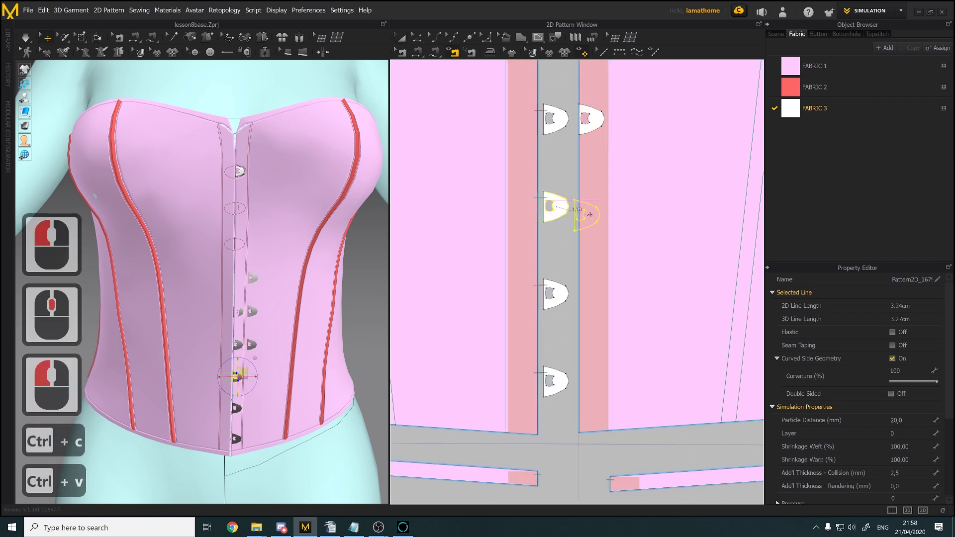
{"action": "left_click", "coordinate": [594, 206]}
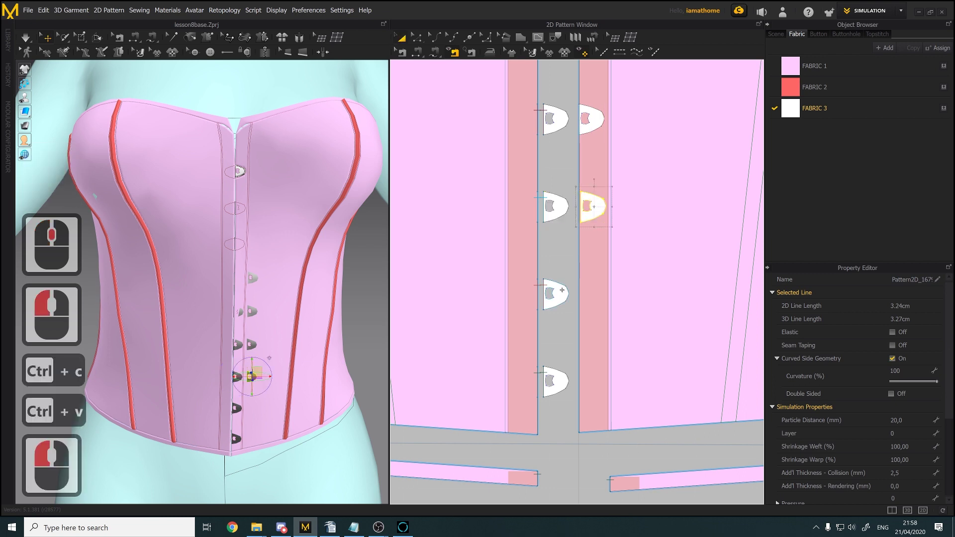
Copy the eighth and ninth clasps one at a time and paste each straight across onto the right front panel's centre edge
{"action": "left_click", "coordinate": [562, 291]}
{"action": "key", "text": "ctrl+c"}
{"action": "key", "text": "ctrl+v"}
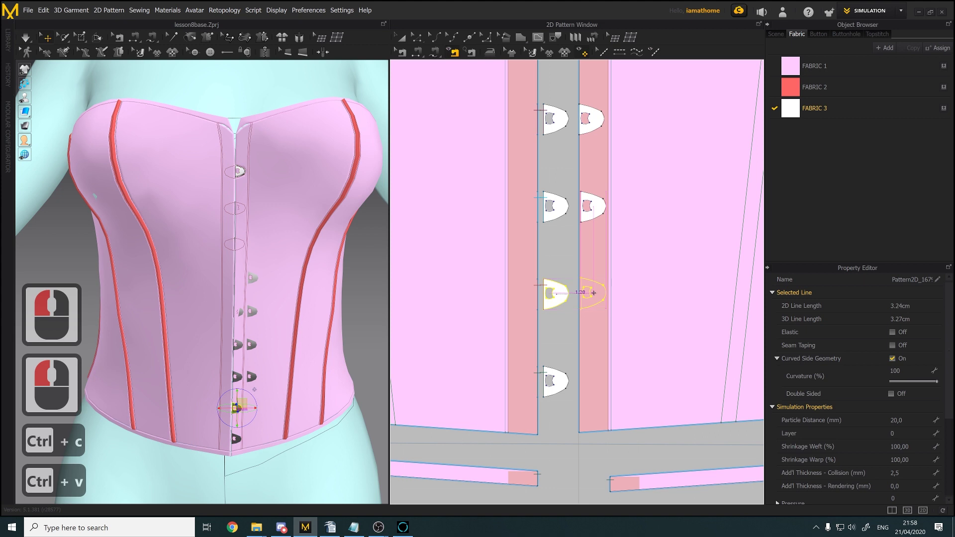
{"action": "left_click", "coordinate": [595, 296]}
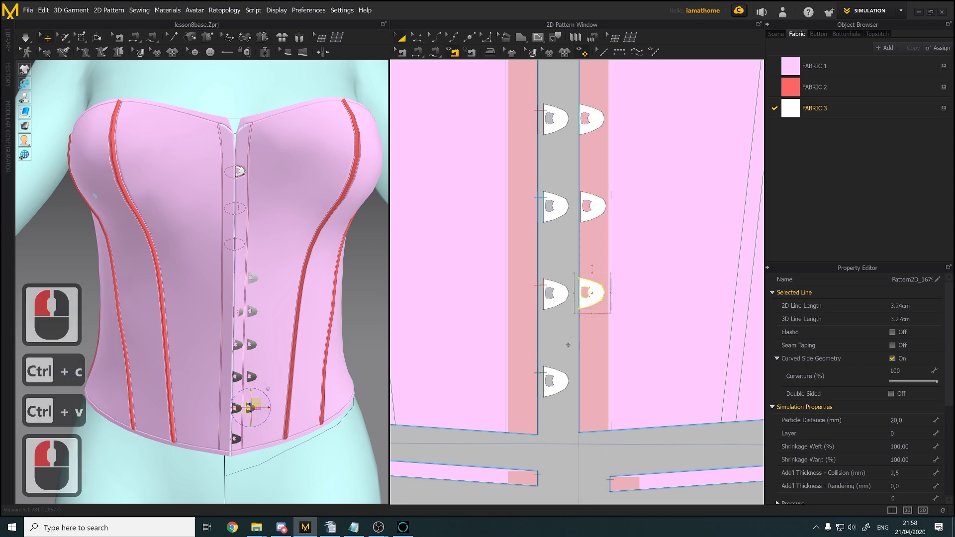
{"action": "left_click", "coordinate": [559, 382]}
{"action": "key", "text": "ctrl+c"}
{"action": "key", "text": "ctrl+v"}
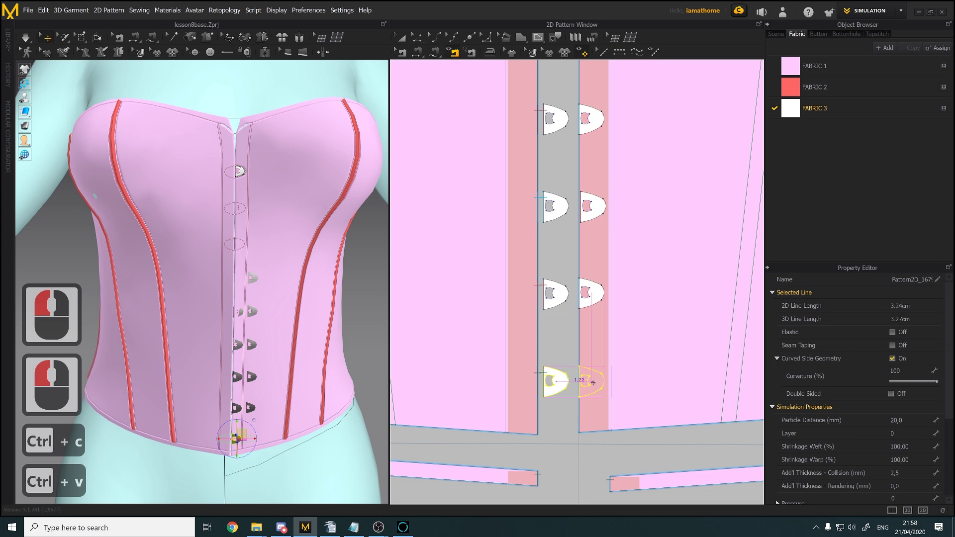
{"action": "left_click", "coordinate": [593, 382]}
Check the pasted clasps and half-ovals along the right front panel from the lower end up to the neckline
{"action": "middle_click_drag", "start_coordinate": [598, 231], "coordinate": [607, 329]}
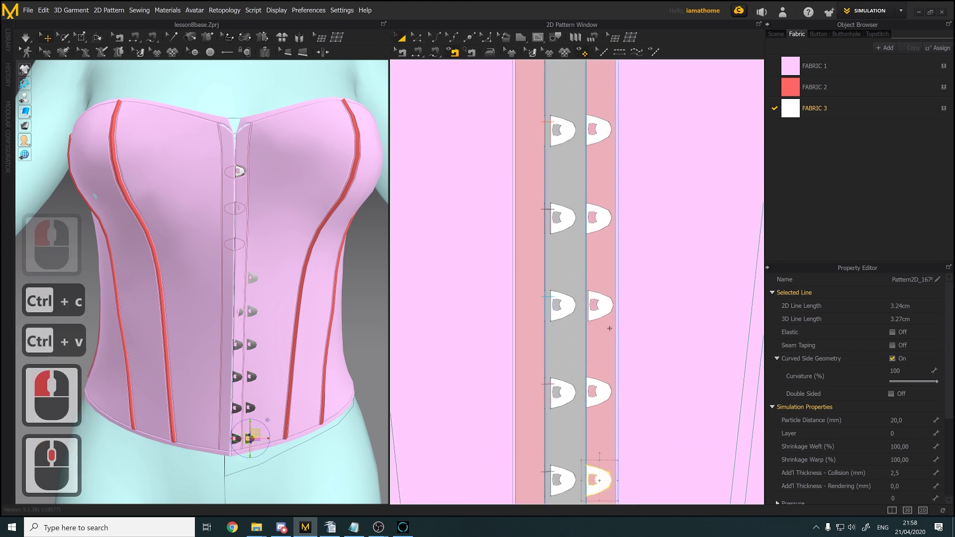
{"action": "middle_click_drag", "start_coordinate": [617, 188], "coordinate": [621, 284]}
{"action": "scroll", "coordinate": [619, 283], "scroll_direction": "down", "scroll_amount": 1}
{"action": "middle_click_drag", "start_coordinate": [610, 133], "coordinate": [590, 279]}
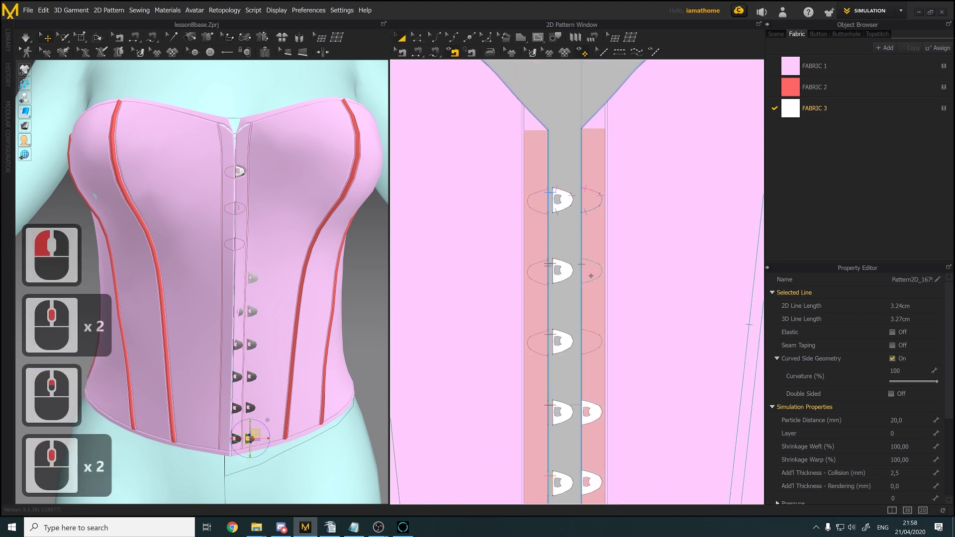
{"action": "scroll", "coordinate": [590, 277], "scroll_direction": "up", "scroll_amount": 1}
{"action": "scroll", "coordinate": [590, 264], "scroll_direction": "down", "scroll_amount": 1}
{"action": "middle_click_drag", "start_coordinate": [578, 215], "coordinate": [561, 161]}
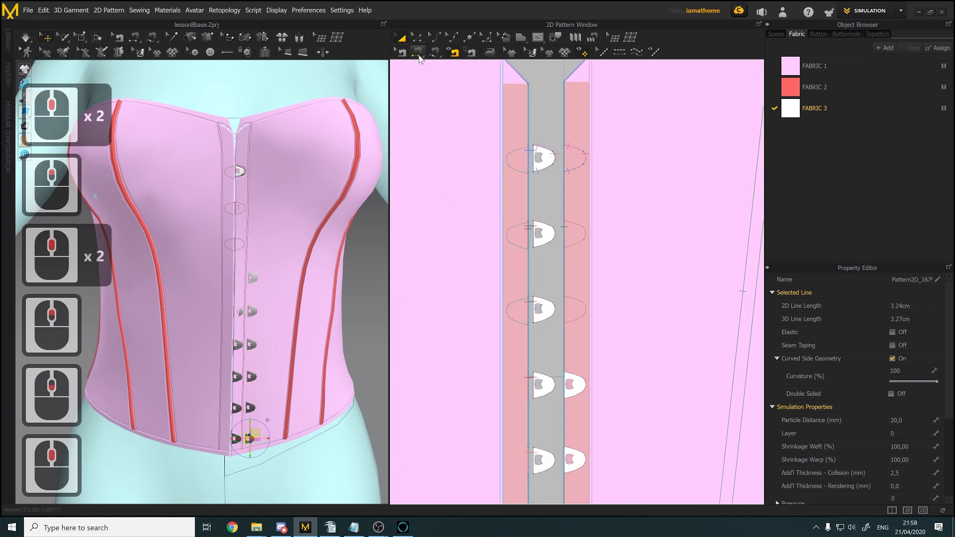
Try to free-sew the second clasp's curved edge to the right front panel, and delete the resulting seam
{"action": "left_click", "coordinate": [418, 52]}
{"action": "left_click", "coordinate": [436, 56]}
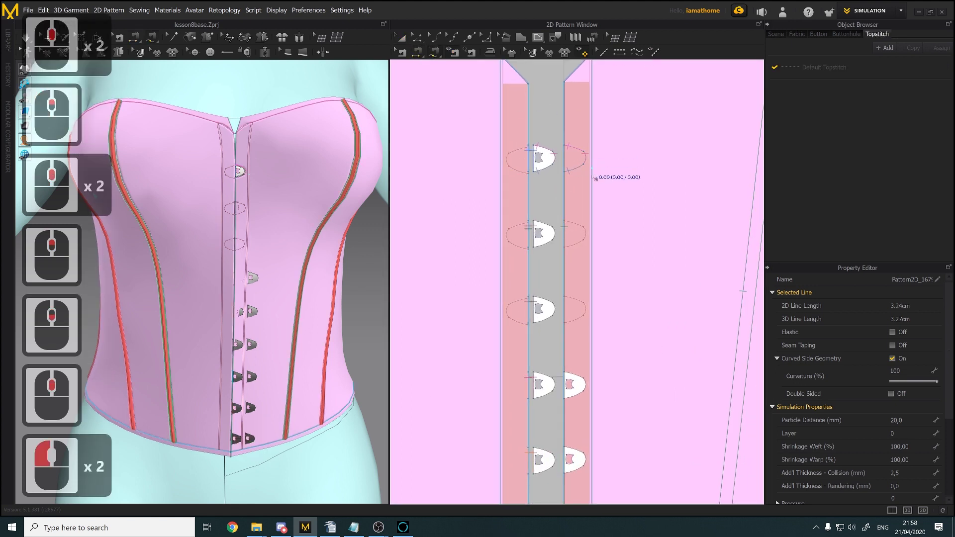
{"action": "left_click", "coordinate": [536, 222]}
{"action": "left_click", "coordinate": [592, 230]}
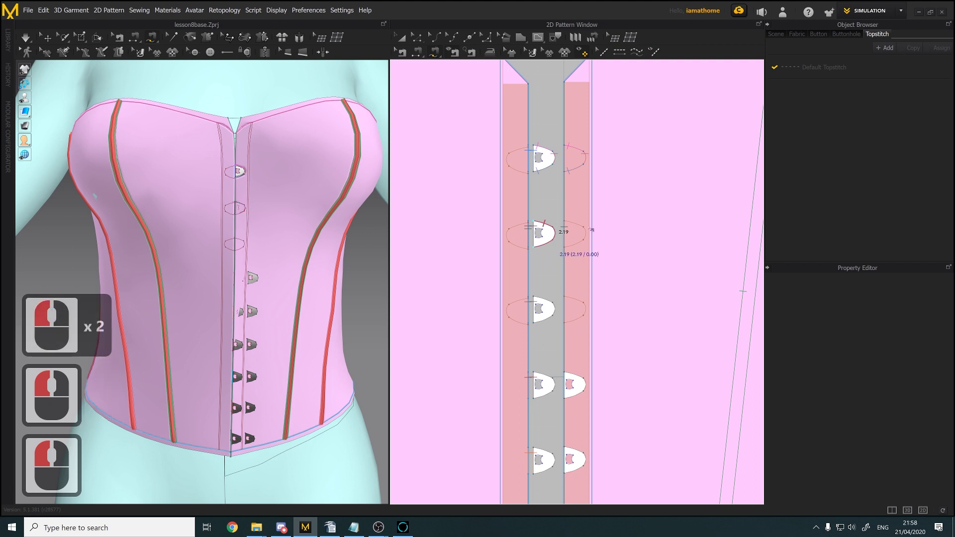
{"action": "left_click", "coordinate": [568, 225]}
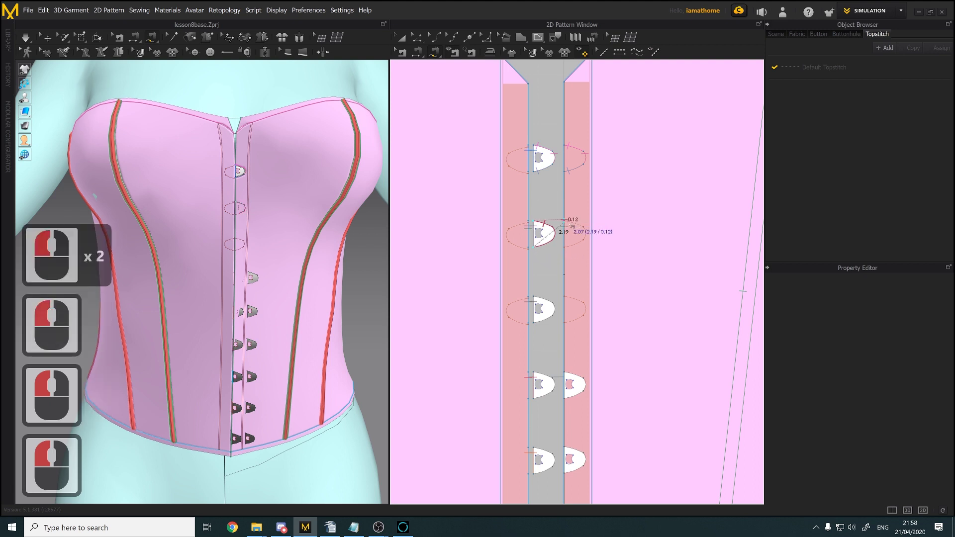
{"action": "left_click", "coordinate": [567, 255]}
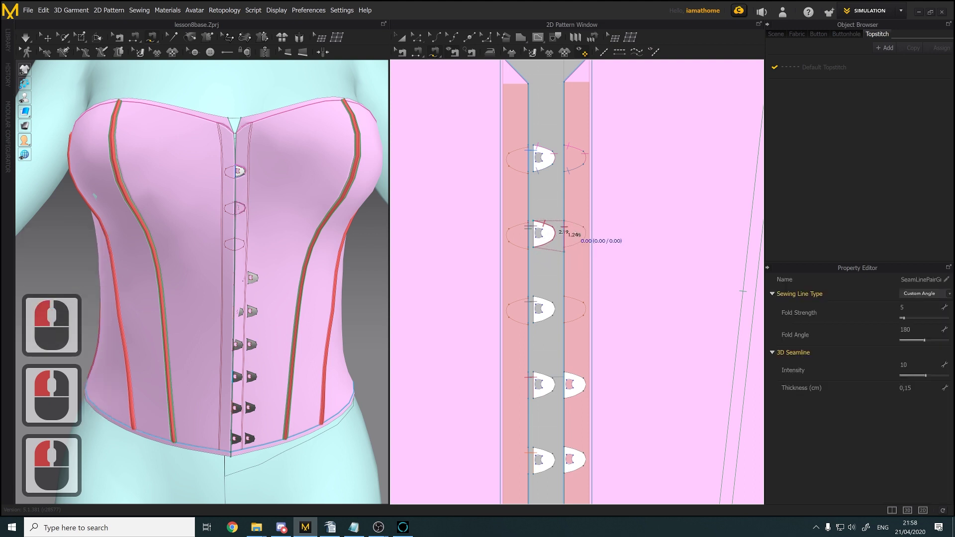
{"action": "key", "text": "Delete"}
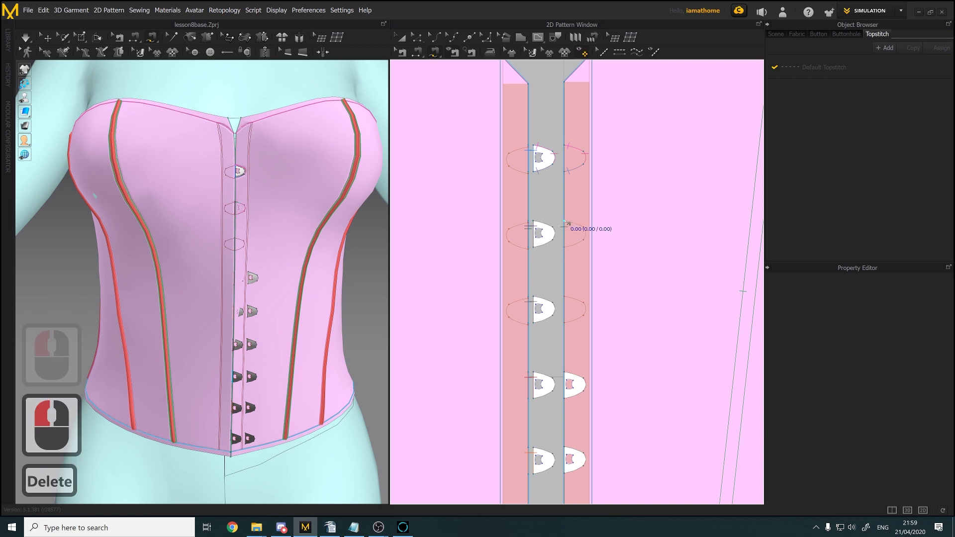
Free-sew the second half-oval on the right front panel to the second clasp's curved edge
{"action": "left_click", "coordinate": [566, 225]}
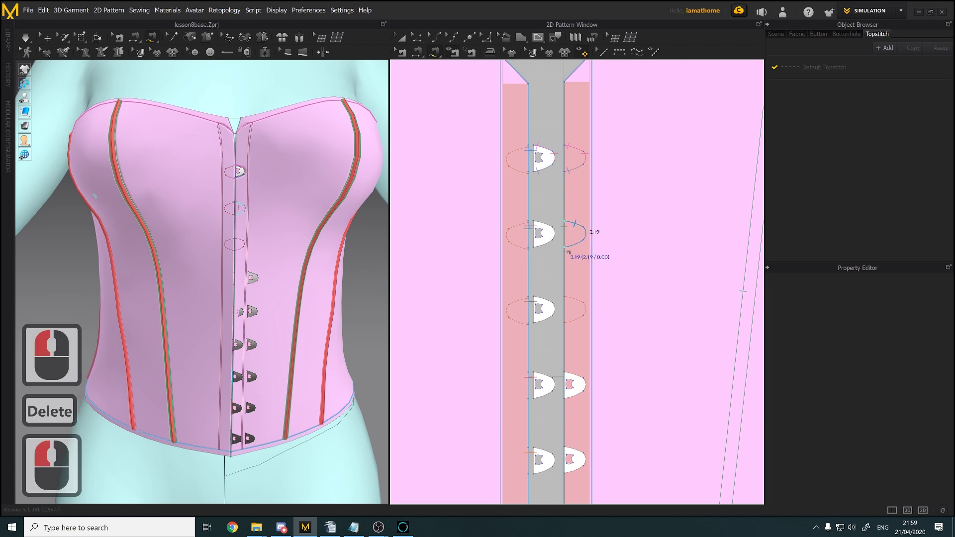
{"action": "left_click", "coordinate": [566, 249]}
{"action": "left_click", "coordinate": [535, 222]}
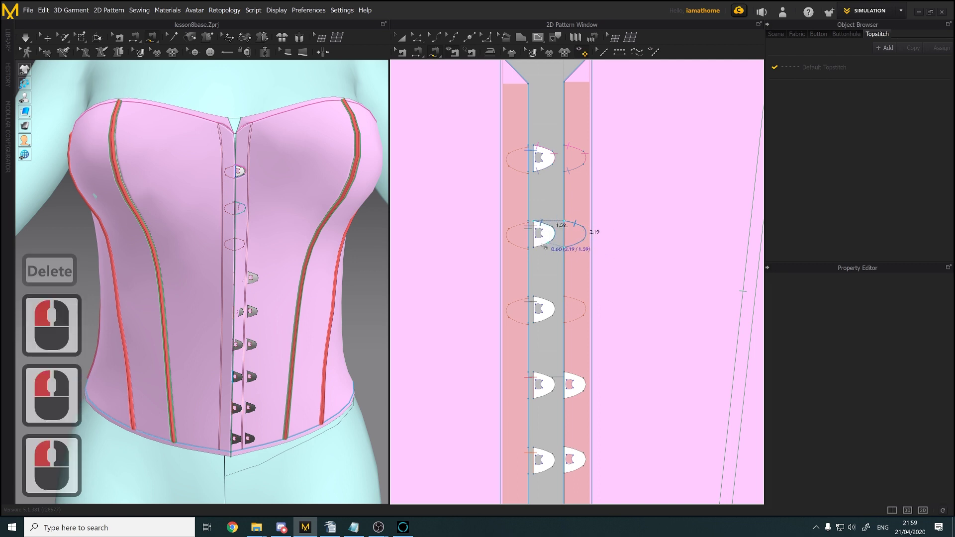
{"action": "left_click", "coordinate": [535, 250]}
Free-sew the third clasp's curved edge to the third half-oval on the right front panel
{"action": "left_click", "coordinate": [534, 289]}
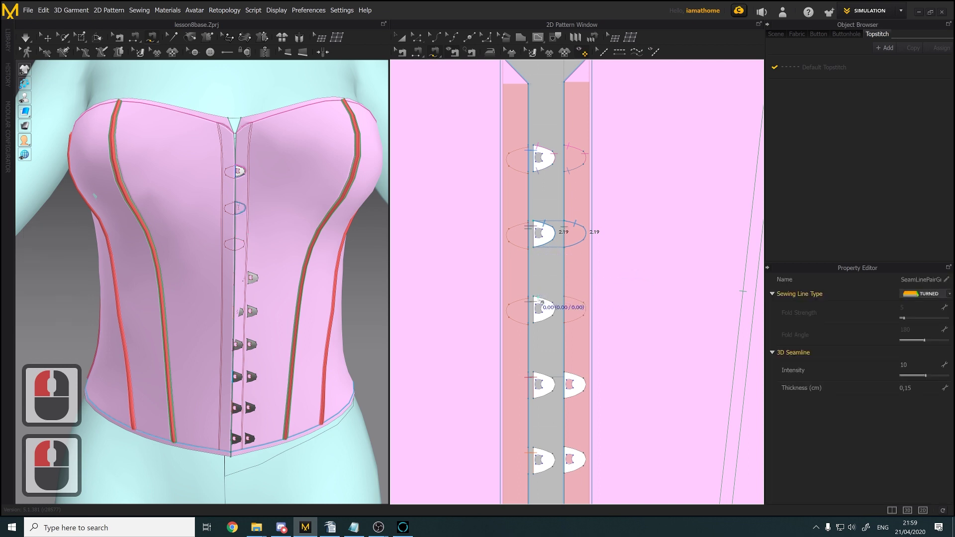
{"action": "left_click", "coordinate": [534, 297]}
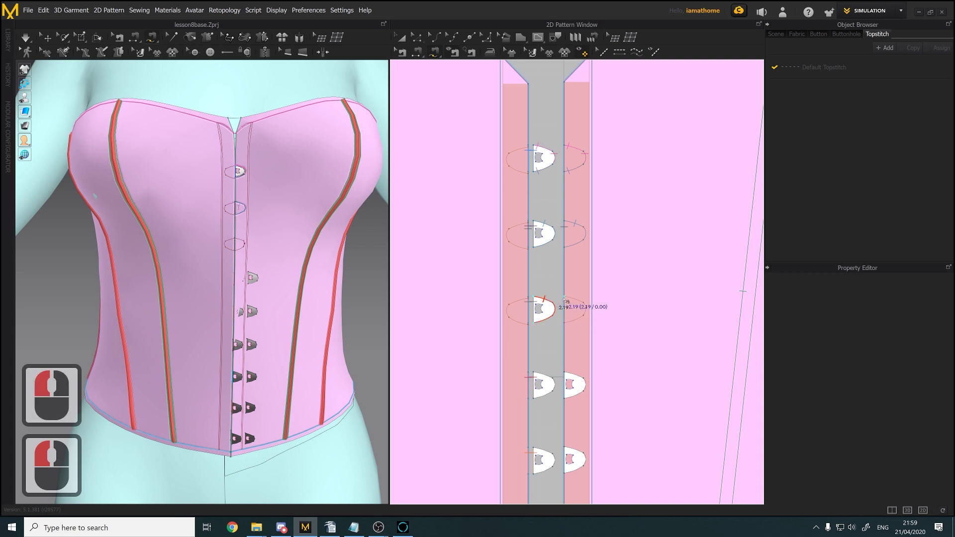
{"action": "left_click", "coordinate": [564, 299]}
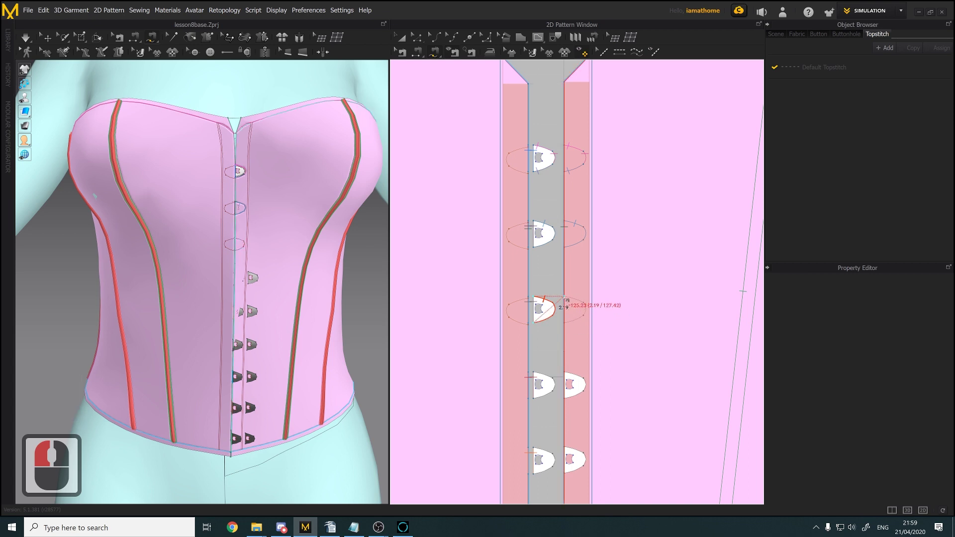
{"action": "key", "text": "Delete"}
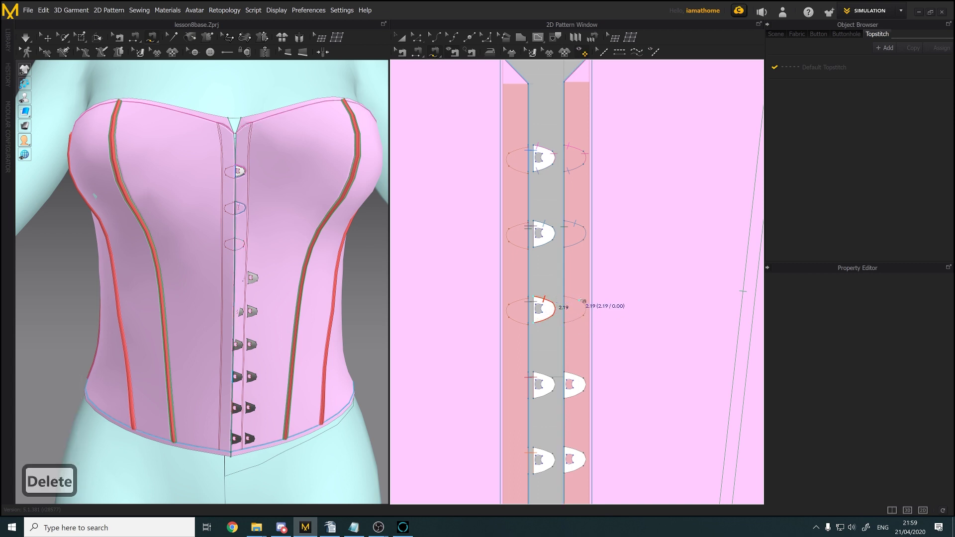
{"action": "left_click", "coordinate": [566, 298]}
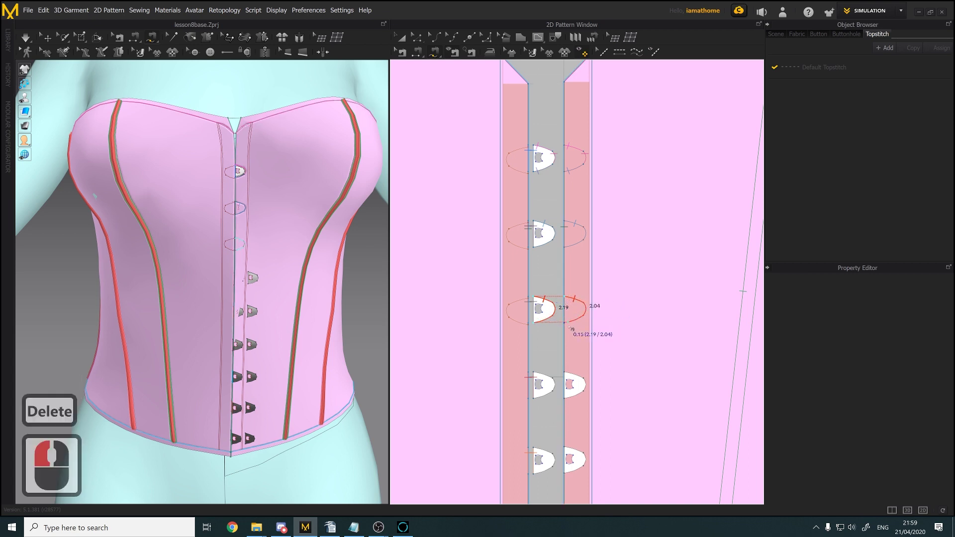
{"action": "left_click", "coordinate": [569, 328]}
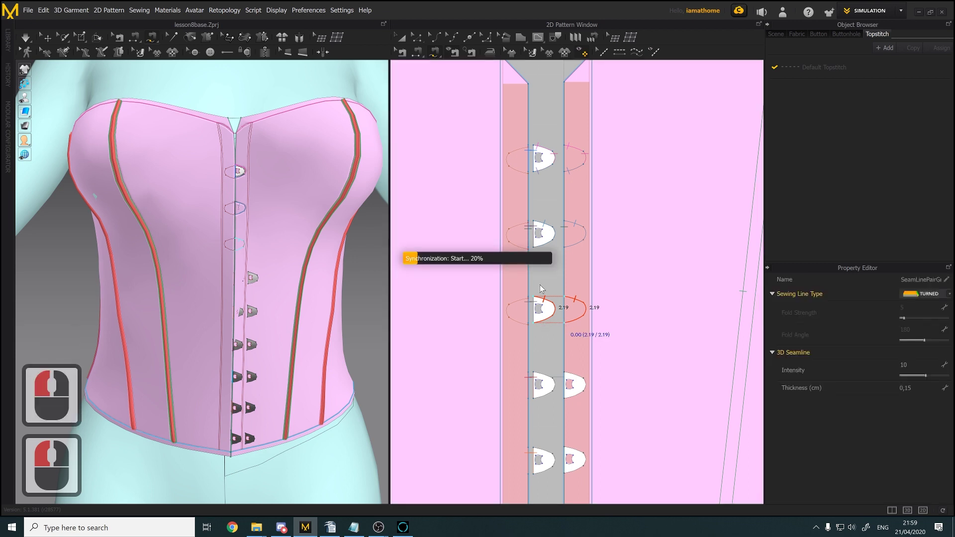
Free-sew the fourth clasp's curved edge to the clasp pasted opposite it on the right front panel
{"action": "left_click", "coordinate": [548, 317]}
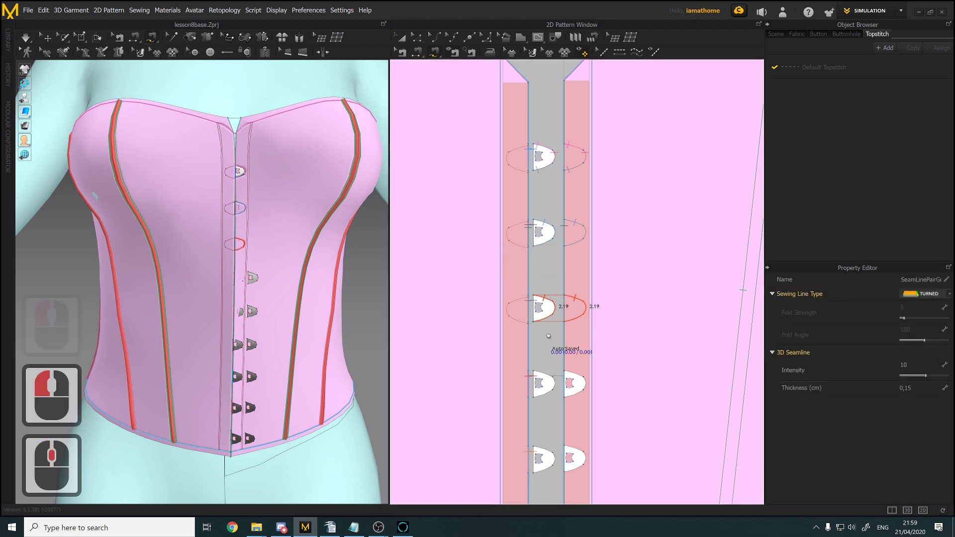
{"action": "middle_click_drag", "start_coordinate": [548, 346], "coordinate": [548, 220]}
{"action": "left_click", "coordinate": [539, 246]}
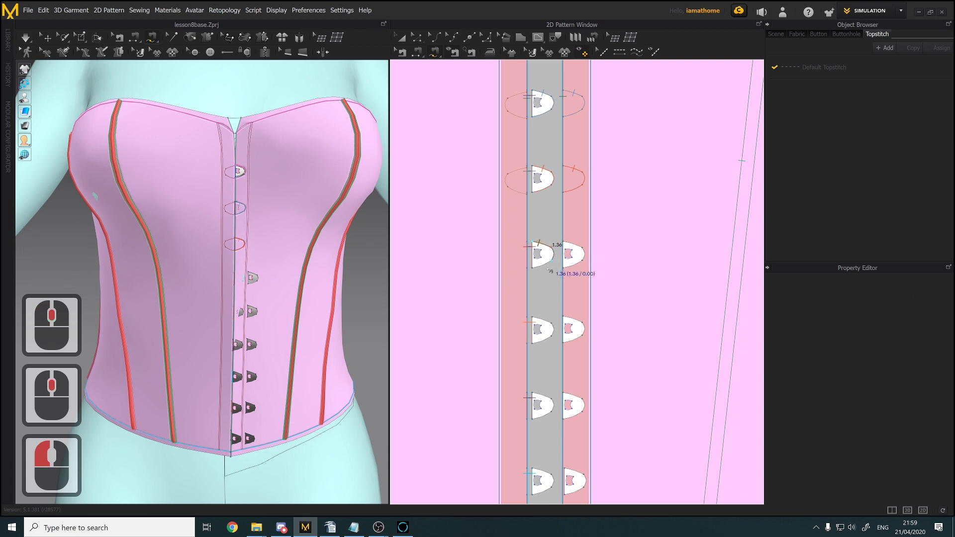
{"action": "left_click", "coordinate": [566, 255]}
{"action": "left_click", "coordinate": [567, 255]}
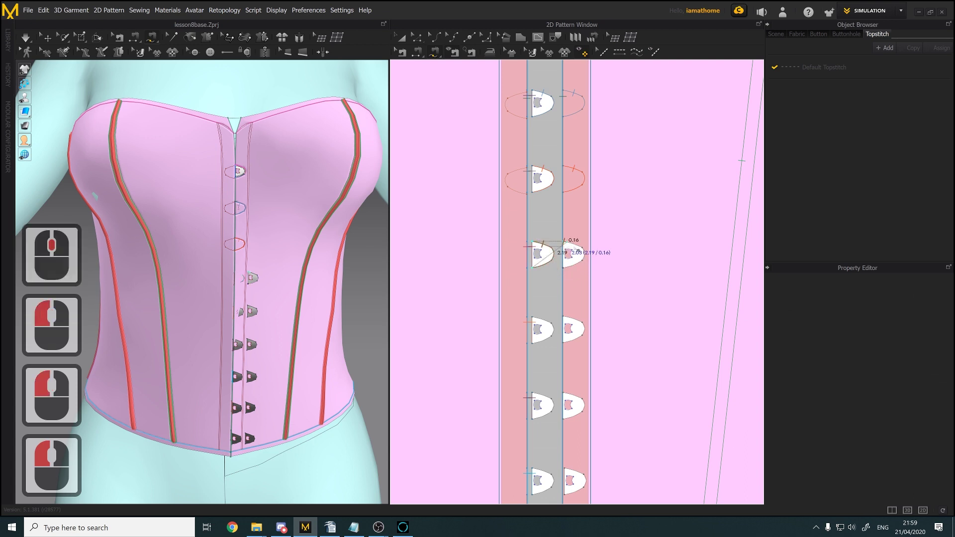
{"action": "left_click", "coordinate": [572, 268]}
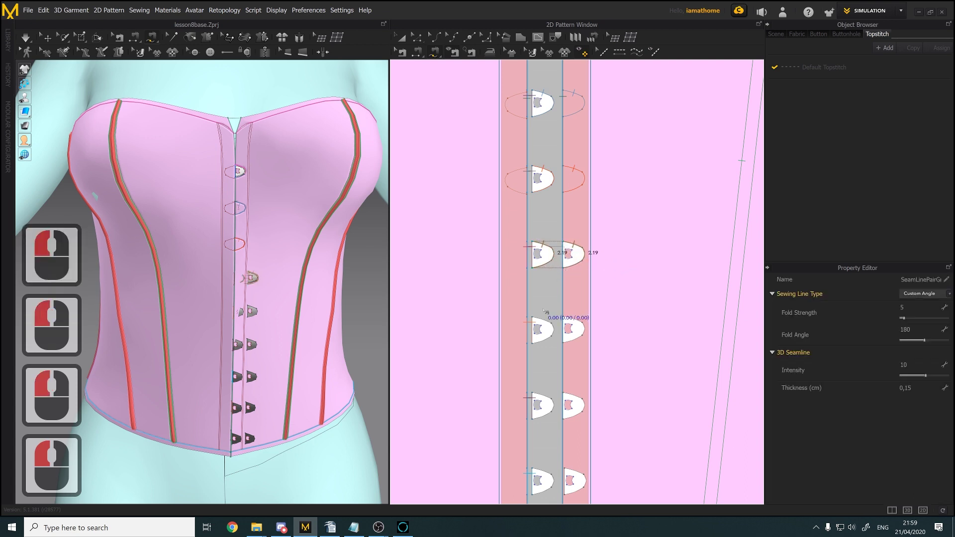
Move the fifth row's pasted clasp away from the right front panel's centre edge, and undo the move
{"action": "middle_click_drag", "start_coordinate": [547, 312], "coordinate": [549, 274]}
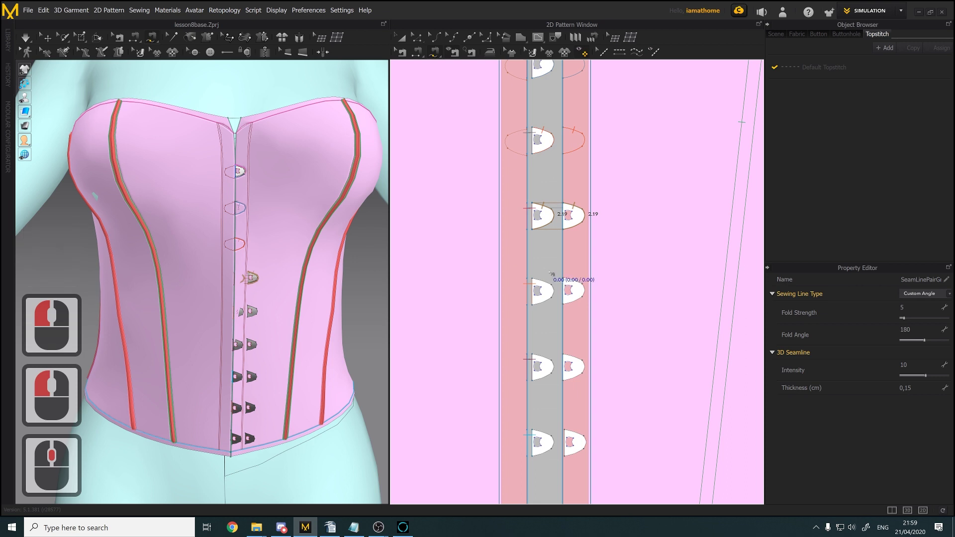
{"action": "scroll", "coordinate": [579, 225], "scroll_direction": "down", "scroll_amount": 4}
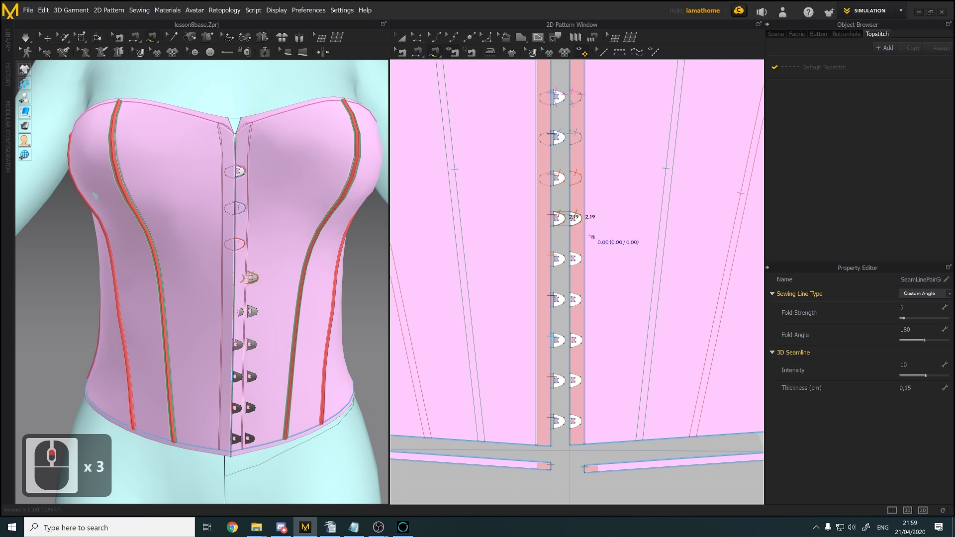
{"action": "right_click_drag", "start_coordinate": [251, 320], "coordinate": [247, 312]}
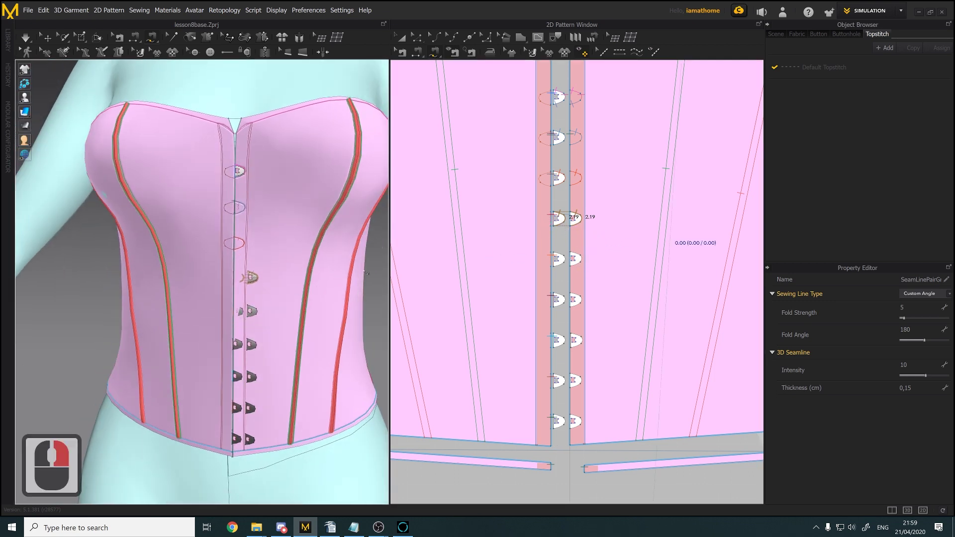
{"action": "left_click", "coordinate": [401, 37]}
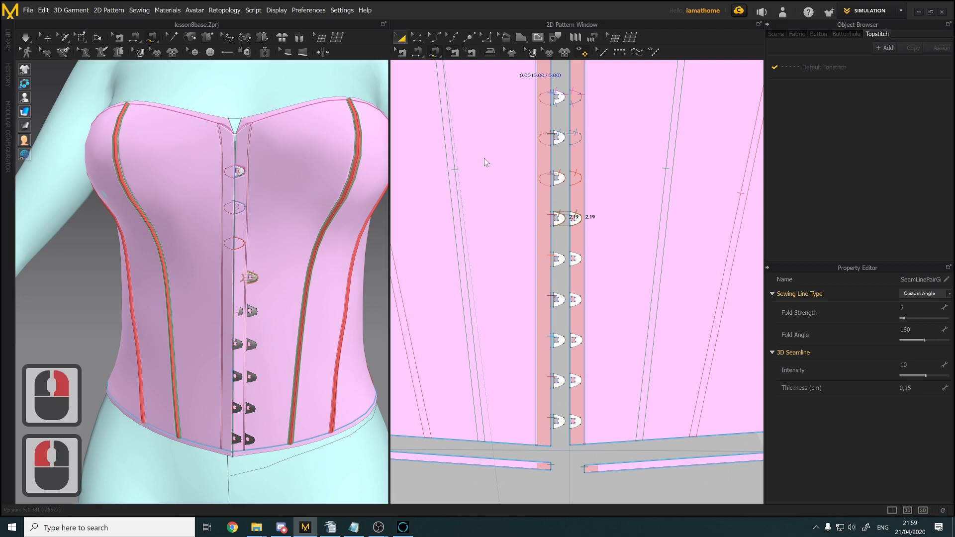
{"action": "scroll", "coordinate": [590, 268], "scroll_direction": "down", "scroll_amount": 2}
{"action": "scroll", "coordinate": [588, 271], "scroll_direction": "up", "scroll_amount": 1}
{"action": "scroll", "coordinate": [581, 269], "scroll_direction": "down", "scroll_amount": 1}
{"action": "left_click_drag", "start_coordinate": [571, 252], "coordinate": [622, 305]}
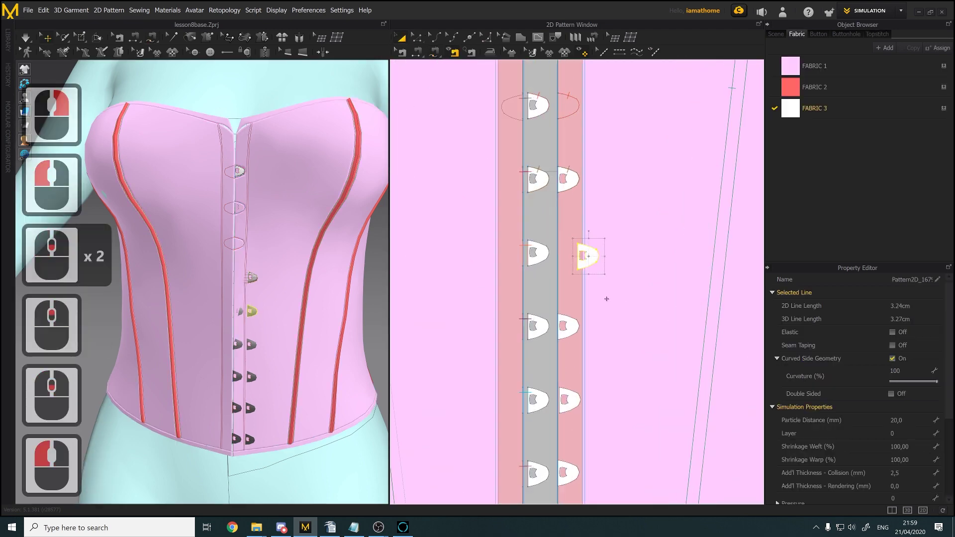
{"action": "key", "text": "ctrl+z"}
Delete the six clasps pasted on the right front panel, from the fourth row down to the ninth
{"action": "scroll", "coordinate": [605, 298], "scroll_direction": "up", "scroll_amount": 1}
{"action": "middle_click_drag", "start_coordinate": [606, 299], "coordinate": [606, 218]}
{"action": "left_click", "coordinate": [578, 118]}
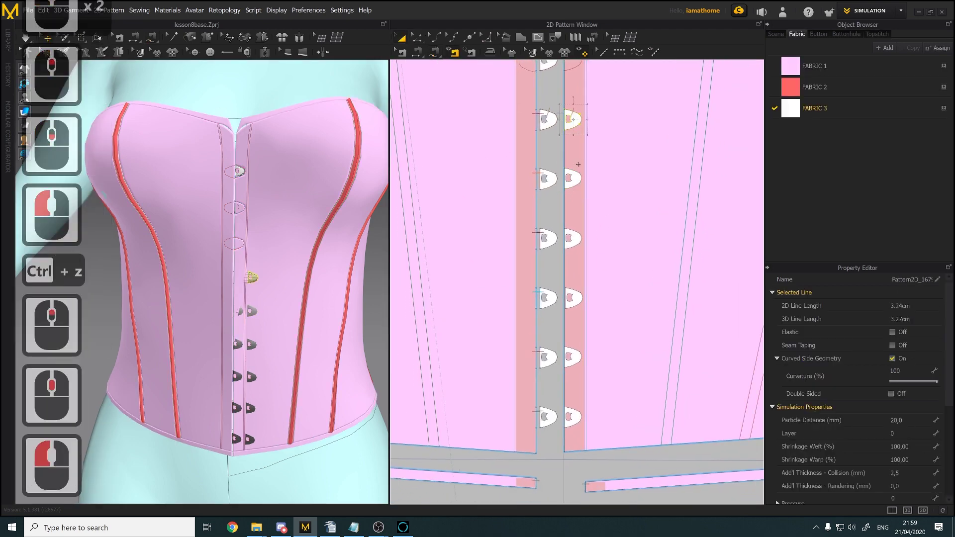
{"action": "left_click", "coordinate": [573, 178], "text": "shift"}
{"action": "left_click", "coordinate": [573, 238], "text": "shift"}
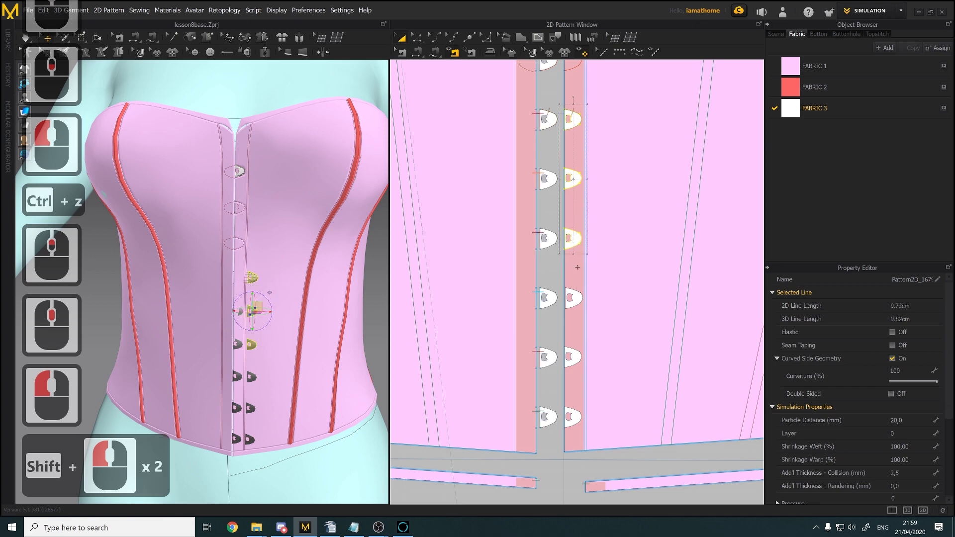
{"action": "left_click", "coordinate": [578, 297], "text": "shift"}
{"action": "left_click", "coordinate": [574, 357], "text": "shift"}
{"action": "left_click", "coordinate": [576, 421], "text": "shift"}
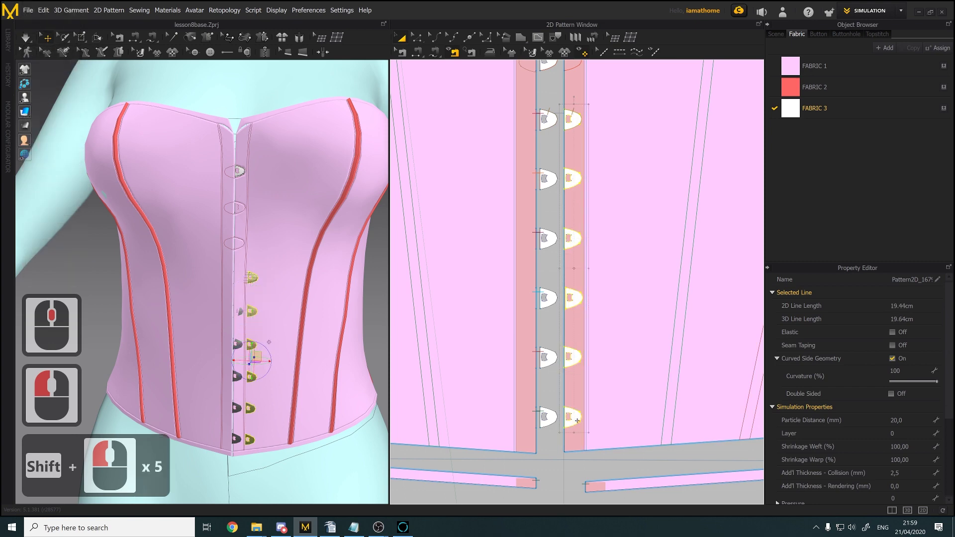
{"action": "key", "text": "Delete"}
{"action": "middle_click_drag", "start_coordinate": [589, 231], "coordinate": [595, 301]}
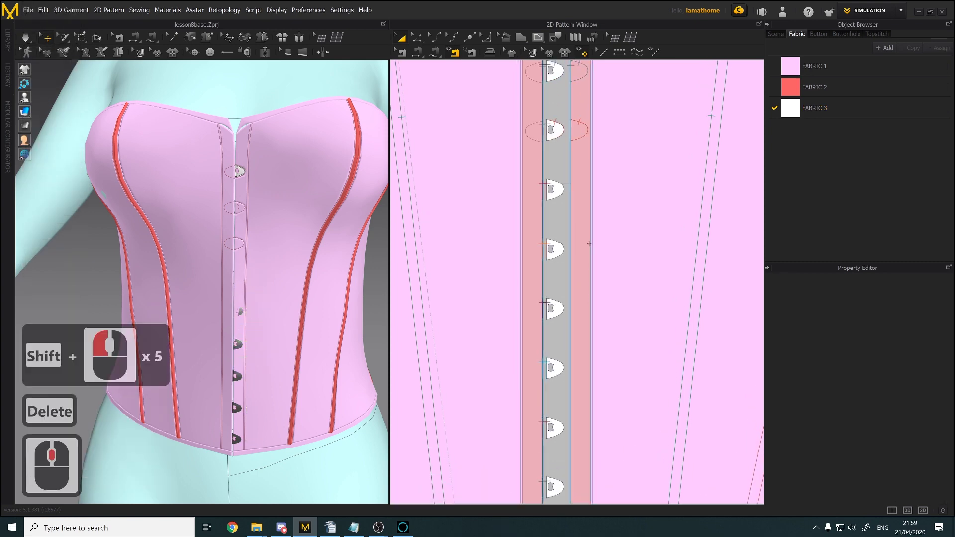
{"action": "scroll", "coordinate": [585, 183], "scroll_direction": "down", "scroll_amount": 2}
{"action": "left_click", "coordinate": [582, 158]}
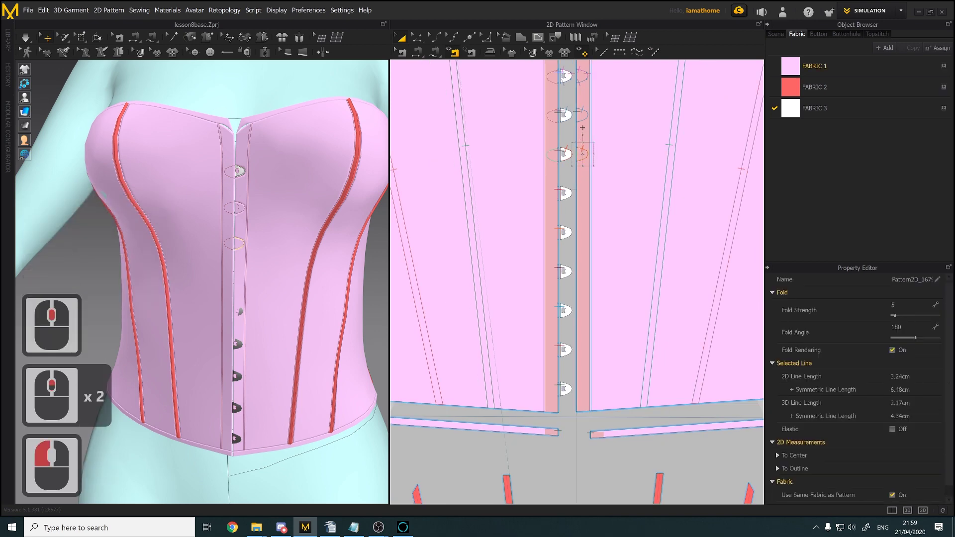
{"action": "scroll", "coordinate": [582, 128], "scroll_direction": "down", "scroll_amount": 2}
{"action": "left_click", "coordinate": [436, 39]}
{"action": "scroll", "coordinate": [579, 129], "scroll_direction": "up", "scroll_amount": 2}
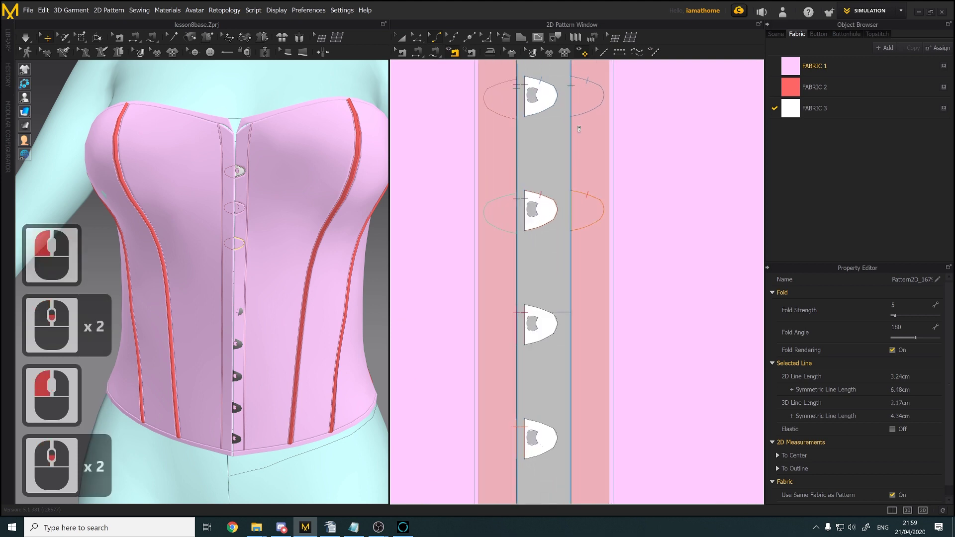
{"action": "left_click", "coordinate": [572, 128]}
{"action": "scroll", "coordinate": [571, 154], "scroll_direction": "down", "scroll_amount": 2}
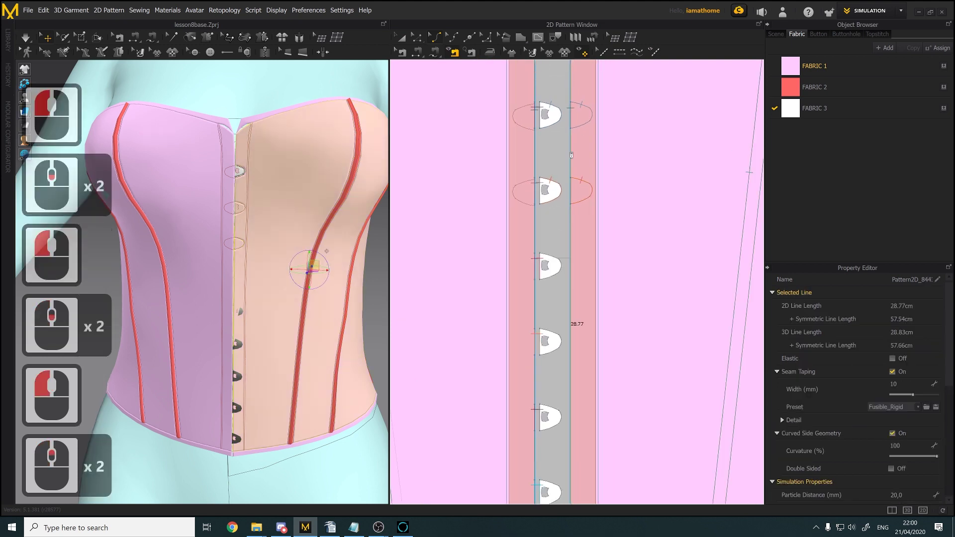
{"action": "scroll", "coordinate": [651, 182], "scroll_direction": "up", "scroll_amount": 1}
{"action": "middle_click_drag", "start_coordinate": [651, 181], "coordinate": [650, 233]}
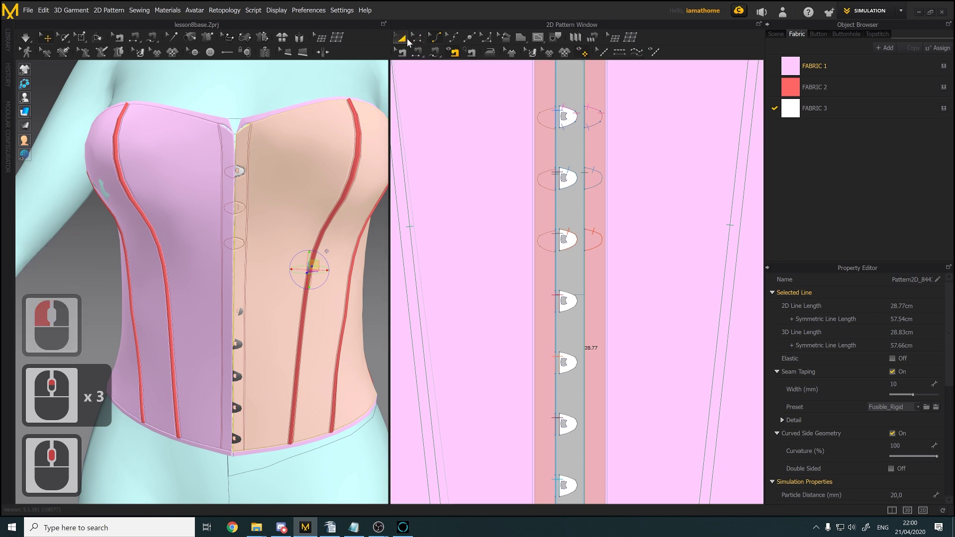
Copy the third half-oval on the right front panel and open the paste options for a copy straight below it
{"action": "left_click", "coordinate": [419, 39]}
{"action": "left_click", "coordinate": [603, 239]}
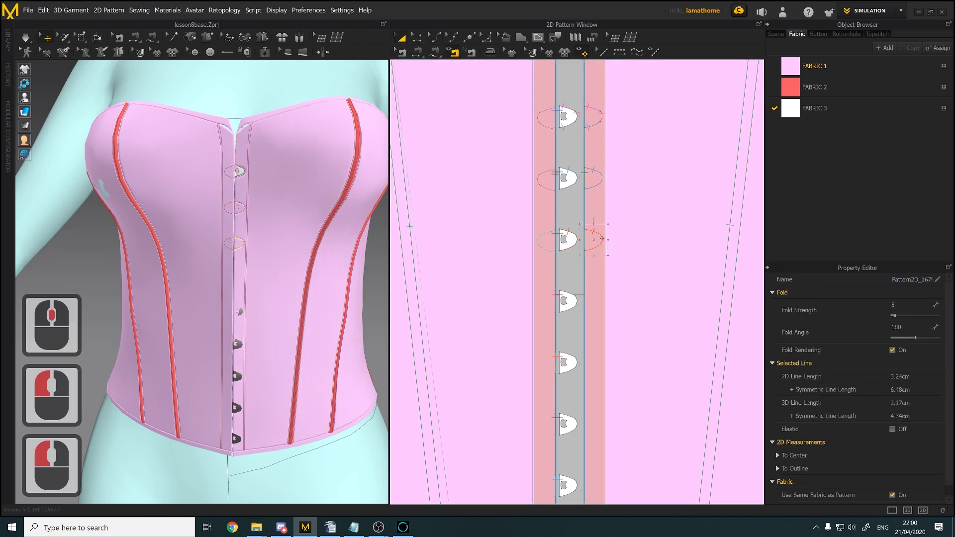
{"action": "middle_click_drag", "start_coordinate": [603, 239], "coordinate": [594, 175]}
{"action": "key", "text": "ctrl+c"}
{"action": "key", "text": "ctrl+v"}
{"action": "middle_click_drag", "start_coordinate": [591, 216], "coordinate": [597, 108]}
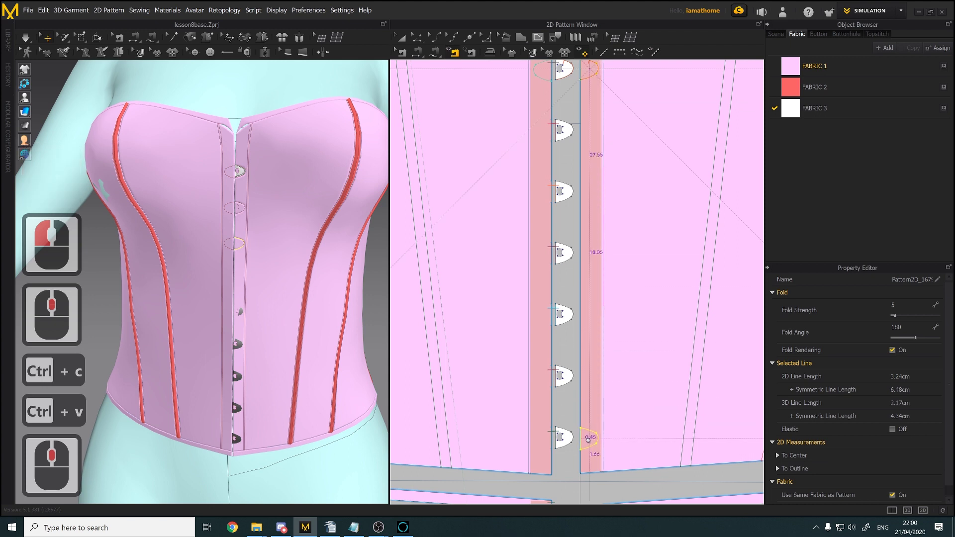
{"action": "right_click", "coordinate": [589, 438]}
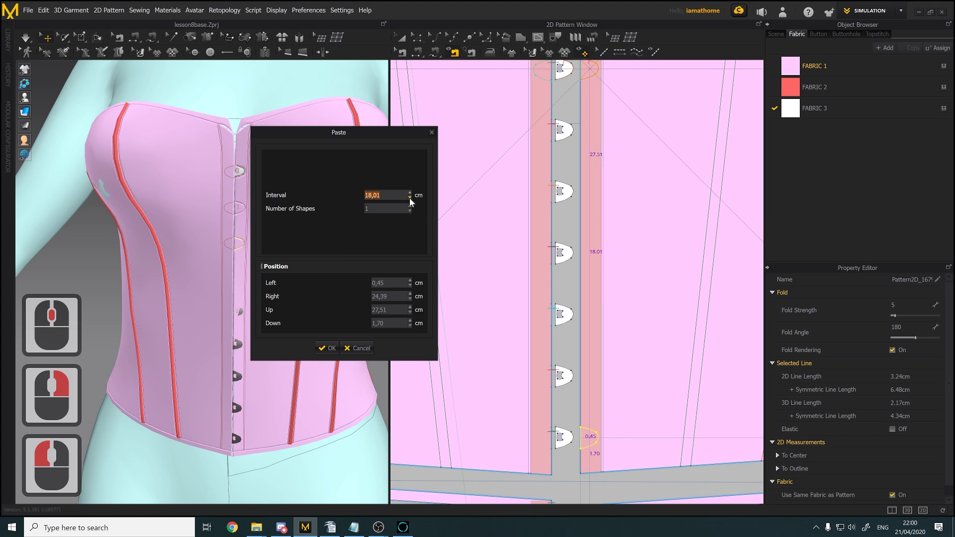
Set the paste interval for the half-oval to 3 cm
{"action": "left_click", "coordinate": [410, 197]}
{"action": "left_click", "coordinate": [409, 197]}
{"action": "left_click", "coordinate": [410, 197]}
{"action": "left_click", "coordinate": [410, 197]}
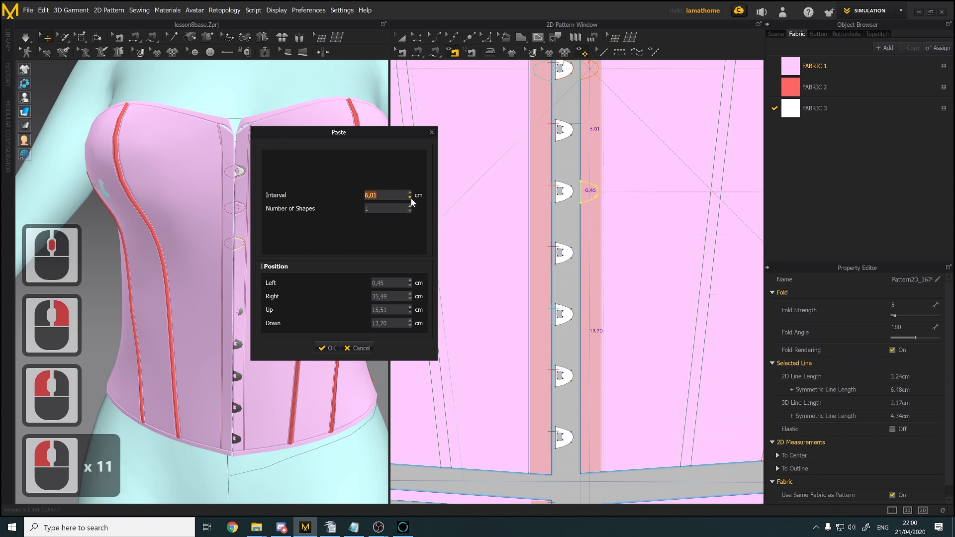
{"action": "left_click", "coordinate": [409, 197]}
{"action": "left_click", "coordinate": [410, 197]}
{"action": "left_click", "coordinate": [410, 197]}
{"action": "left_click", "coordinate": [410, 197]}
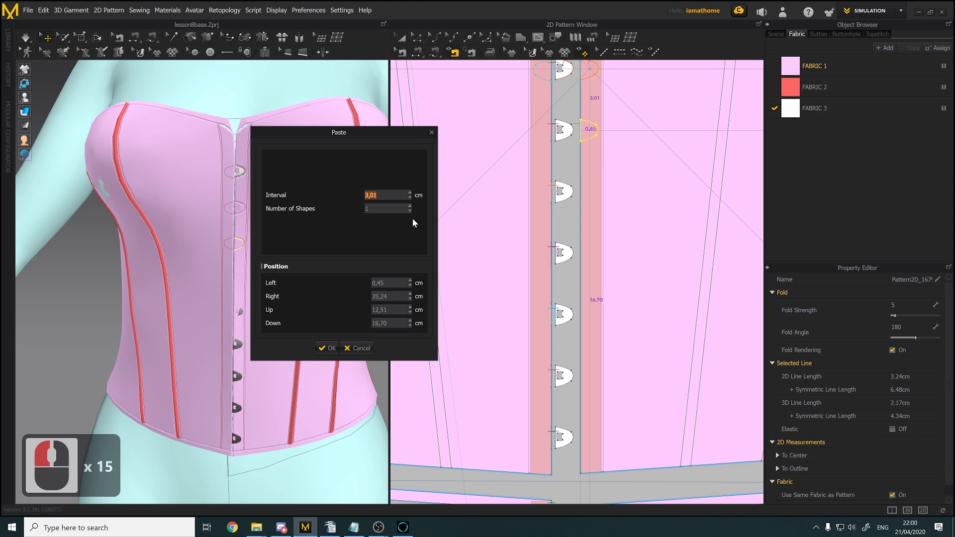
{"action": "left_click_drag", "start_coordinate": [382, 195], "coordinate": [344, 186]}
{"action": "type", "text": "3"}
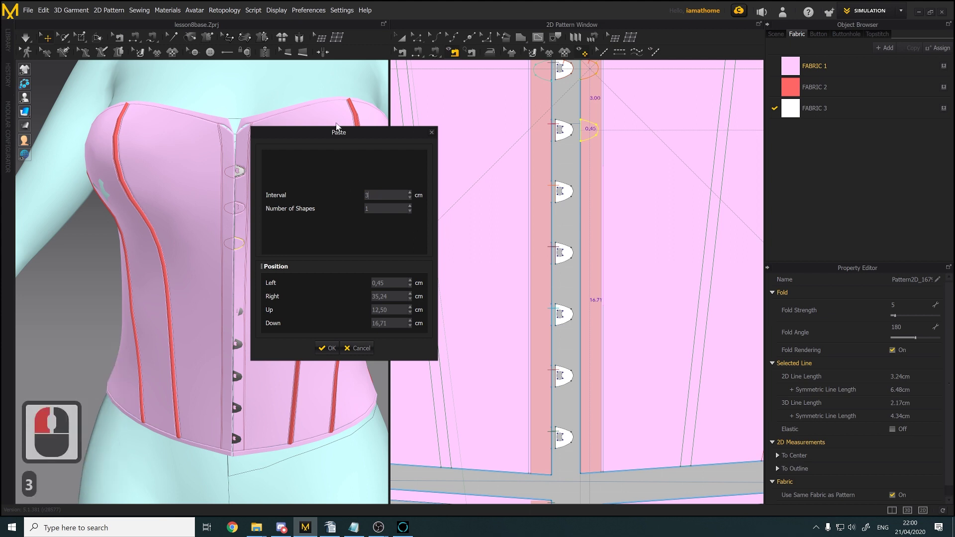
Set the number of pasted half-ovals to 6 and place them down the right front panel's centre edge
{"action": "left_click", "coordinate": [382, 209]}
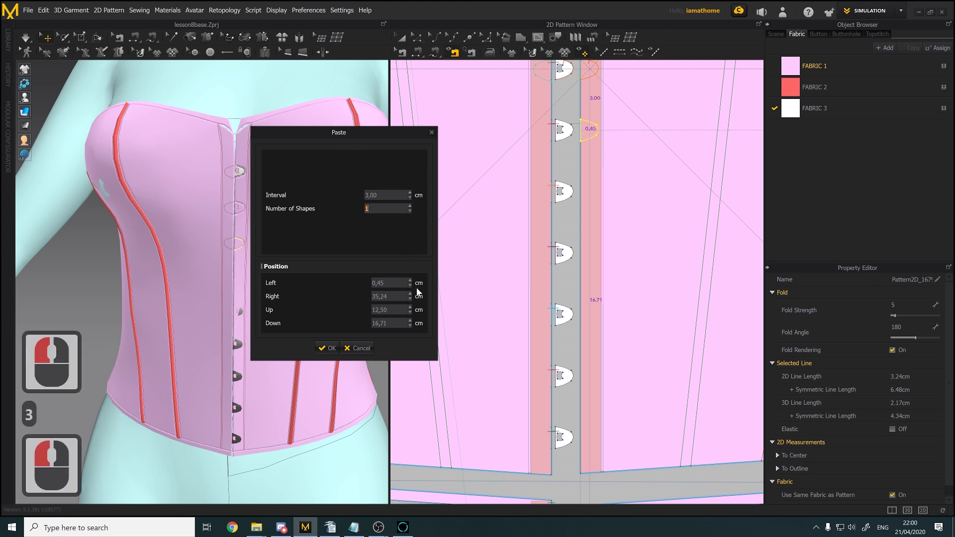
{"action": "left_click", "coordinate": [410, 206]}
{"action": "left_click", "coordinate": [410, 206]}
{"action": "left_click", "coordinate": [410, 206]}
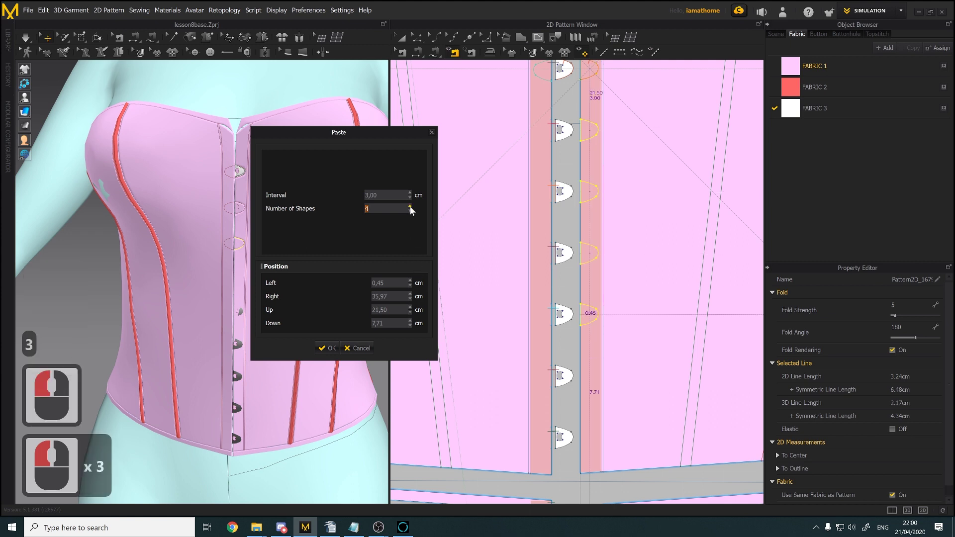
{"action": "left_click", "coordinate": [409, 206]}
{"action": "left_click", "coordinate": [410, 206]}
{"action": "left_click", "coordinate": [328, 348]}
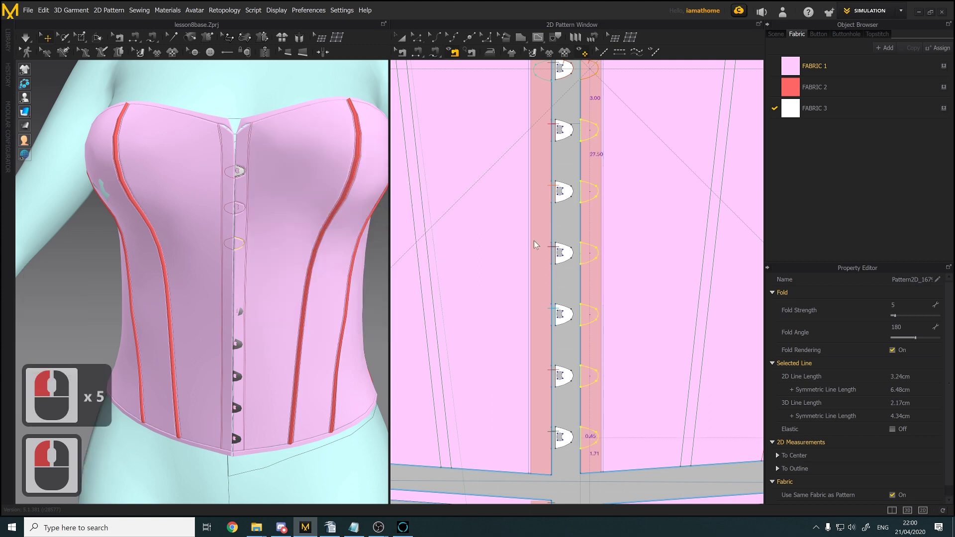
Free-sew the curved edge of the fourth clasp from the neckline to the matching half-oval on the right front panel
{"action": "scroll", "coordinate": [594, 198], "scroll_direction": "up", "scroll_amount": 4}
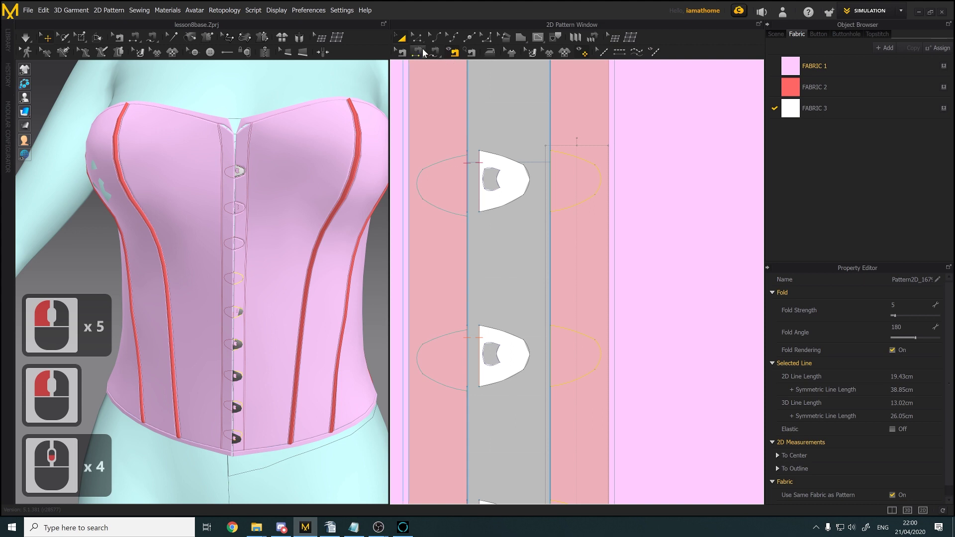
{"action": "left_click", "coordinate": [419, 51]}
{"action": "left_click", "coordinate": [437, 53]}
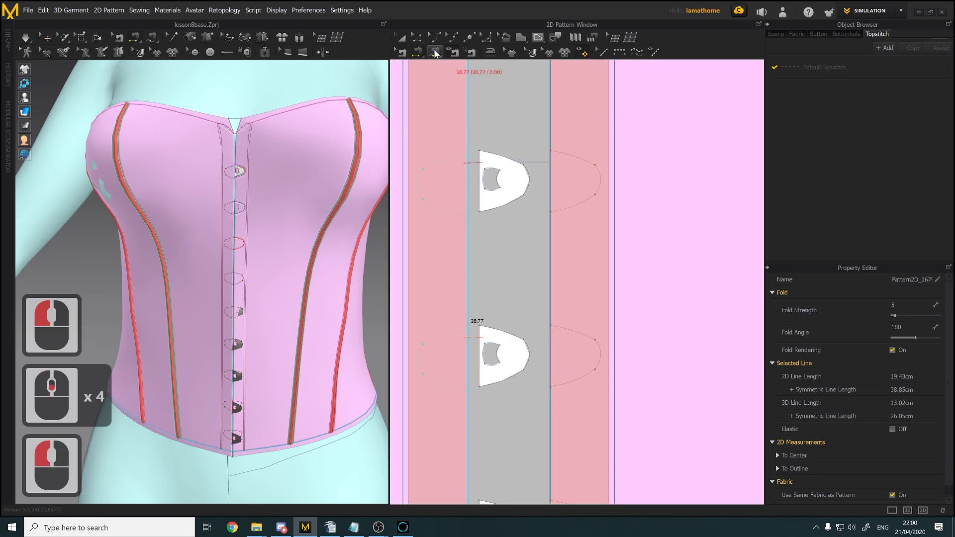
{"action": "left_click", "coordinate": [479, 151]}
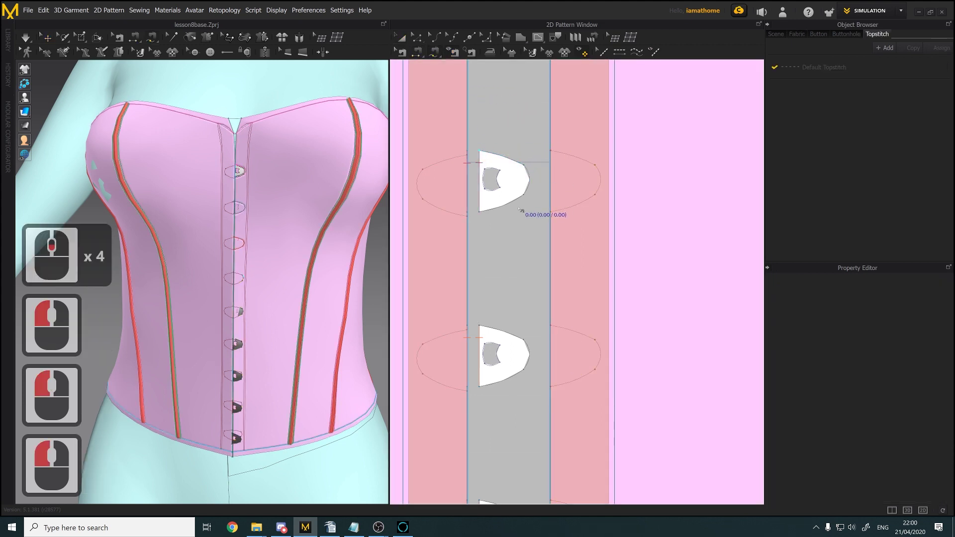
{"action": "left_click", "coordinate": [479, 214]}
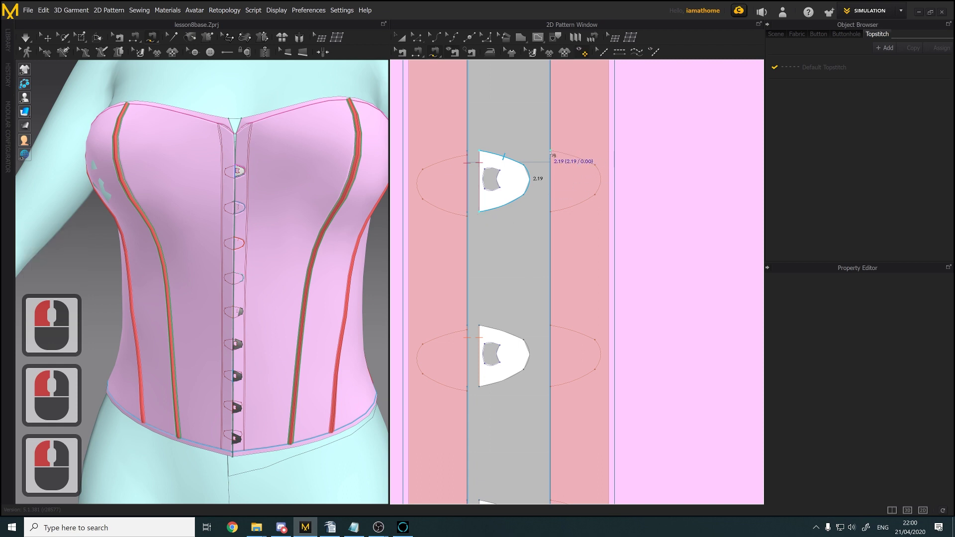
{"action": "left_click", "coordinate": [551, 152]}
{"action": "left_click", "coordinate": [551, 212]}
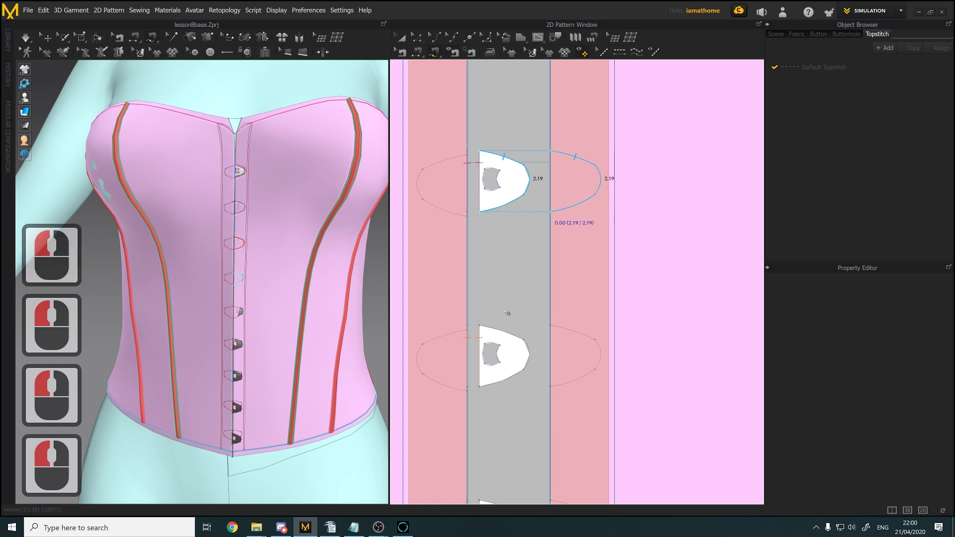
Free-sew the fifth clasp's curved edge to the half-oval beside it on the right front panel
{"action": "left_click", "coordinate": [480, 328]}
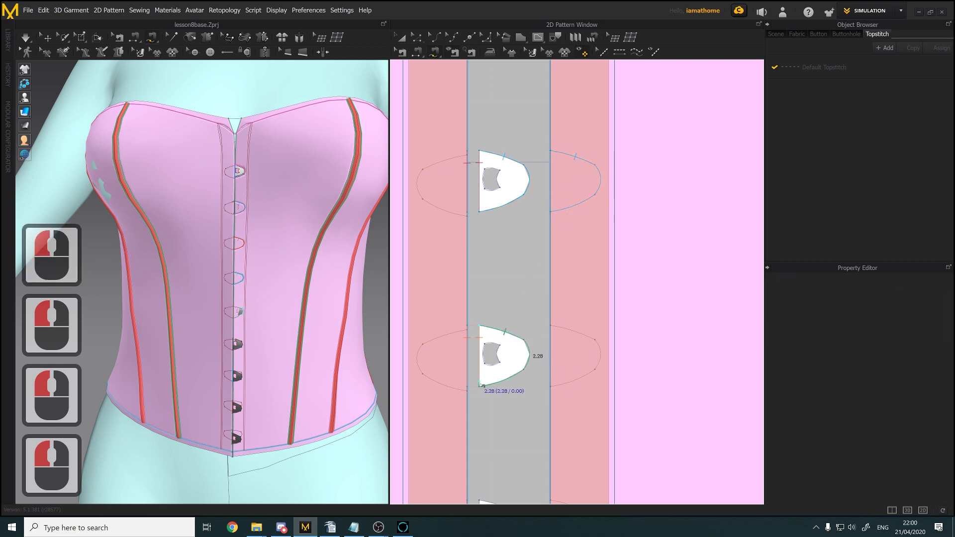
{"action": "left_click", "coordinate": [481, 386]}
{"action": "left_click", "coordinate": [550, 326]}
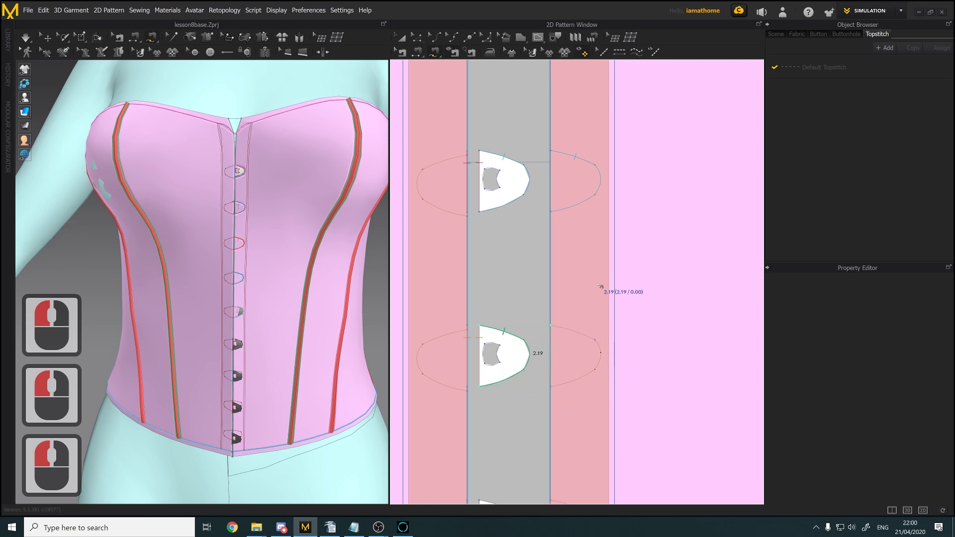
{"action": "key", "text": "Delete"}
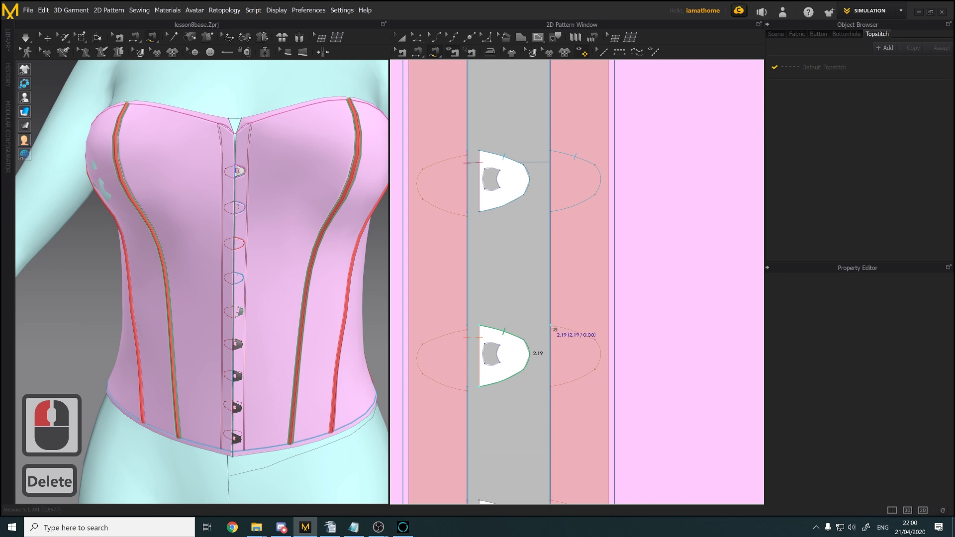
{"action": "left_click", "coordinate": [550, 326]}
{"action": "left_click", "coordinate": [551, 388]}
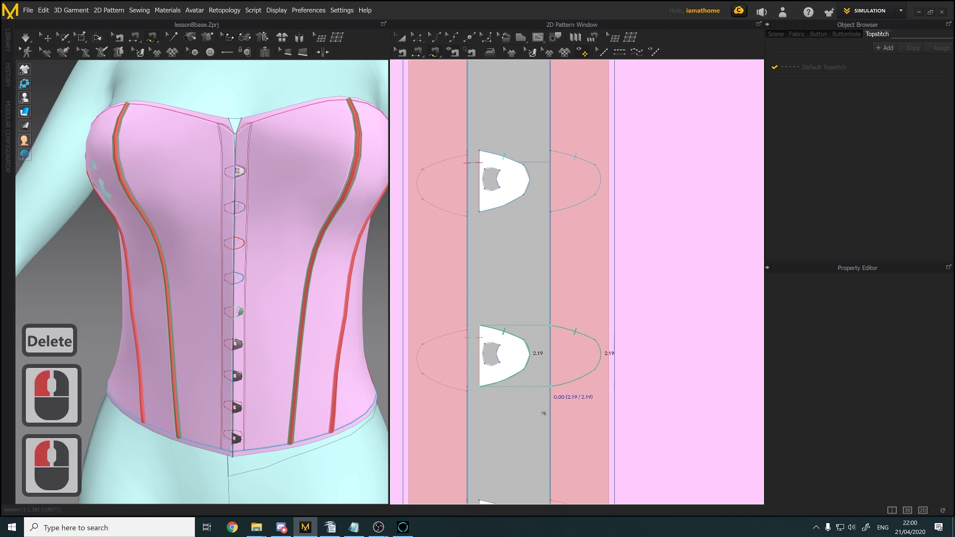
Free-sew the sixth clasp's curved edge to its matching half-oval on the right front panel
{"action": "middle_click_drag", "start_coordinate": [539, 419], "coordinate": [583, 138]}
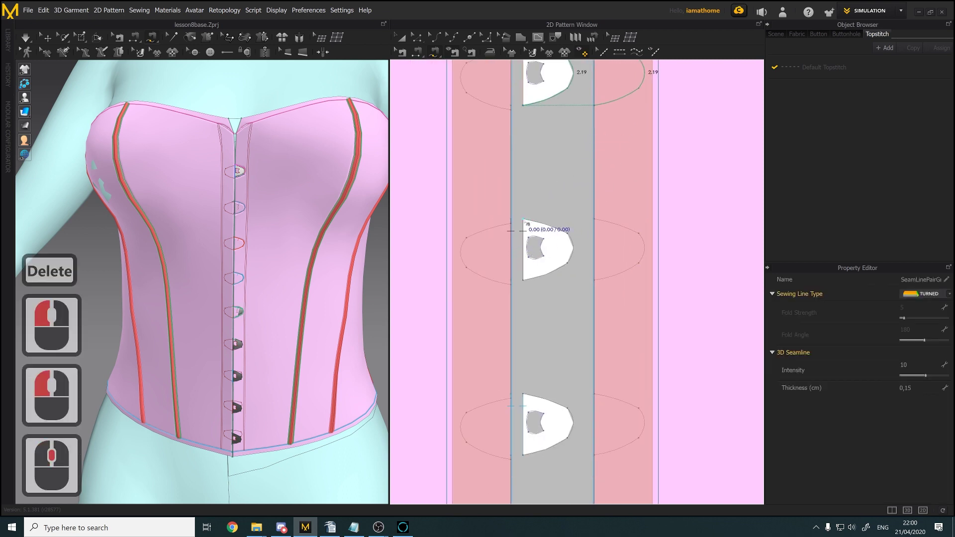
{"action": "left_click", "coordinate": [524, 220]}
{"action": "left_click", "coordinate": [523, 280]}
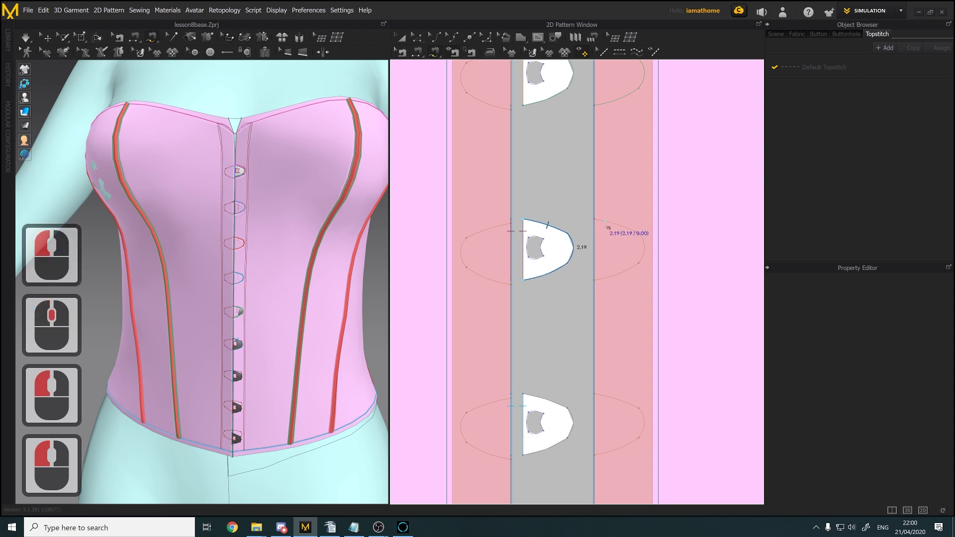
{"action": "left_click", "coordinate": [595, 220]}
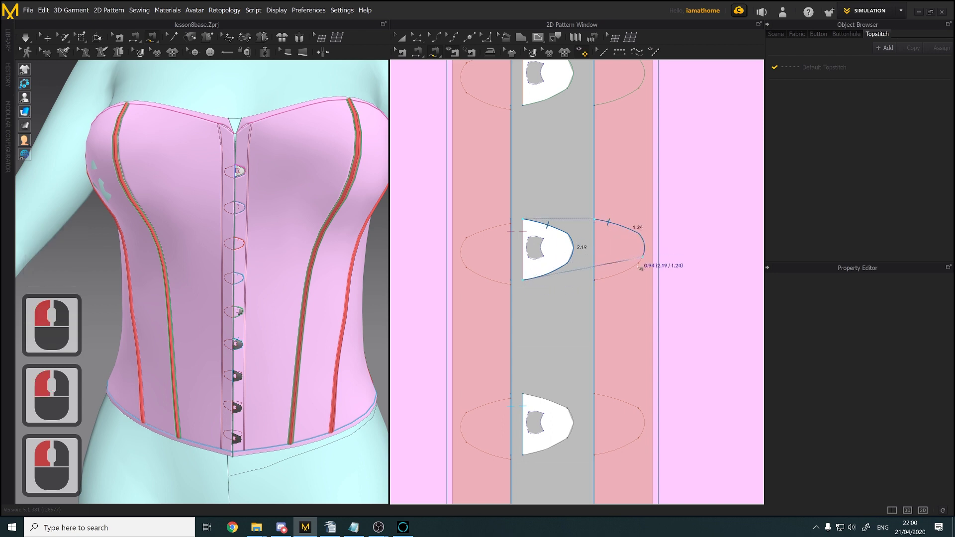
{"action": "left_click", "coordinate": [595, 280]}
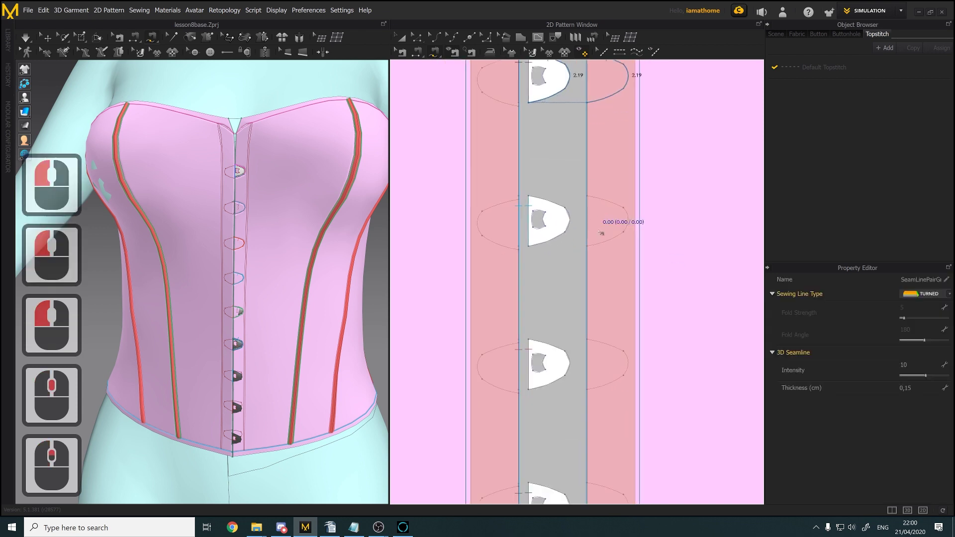
Free-sew the seventh clasp's curved edge, third from the hem, to its half-oval on the right front panel
{"action": "scroll", "coordinate": [601, 230], "scroll_direction": "down", "scroll_amount": 3}
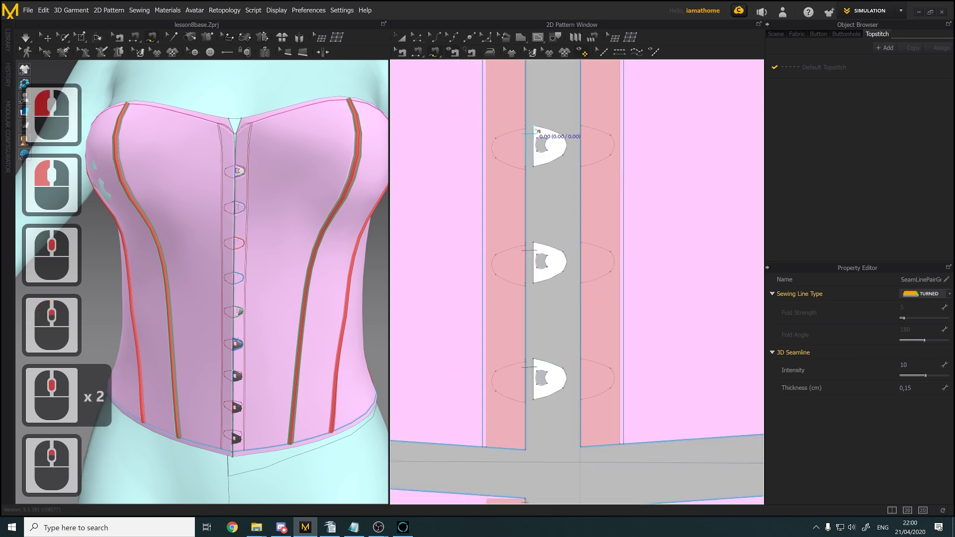
{"action": "left_click", "coordinate": [536, 129]}
{"action": "left_click", "coordinate": [534, 167]}
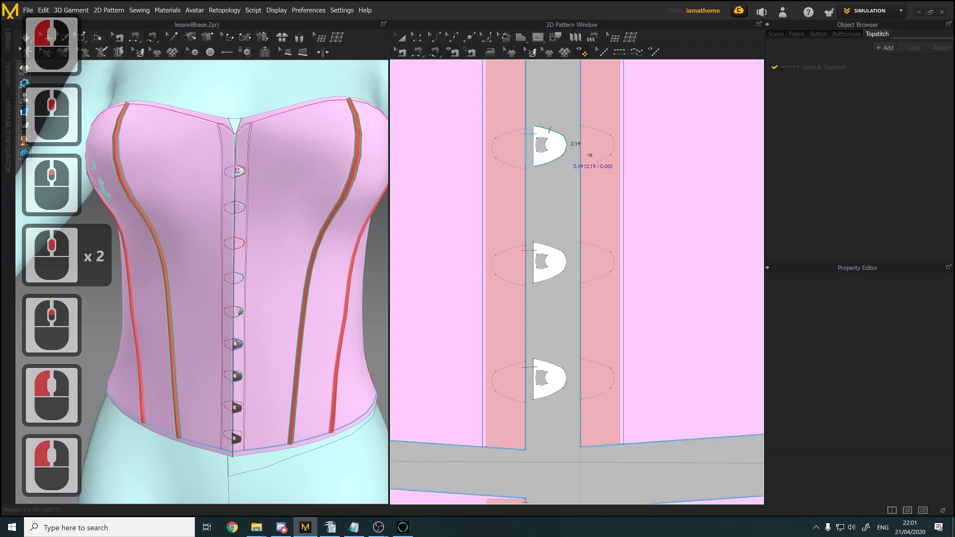
{"action": "left_click", "coordinate": [582, 129]}
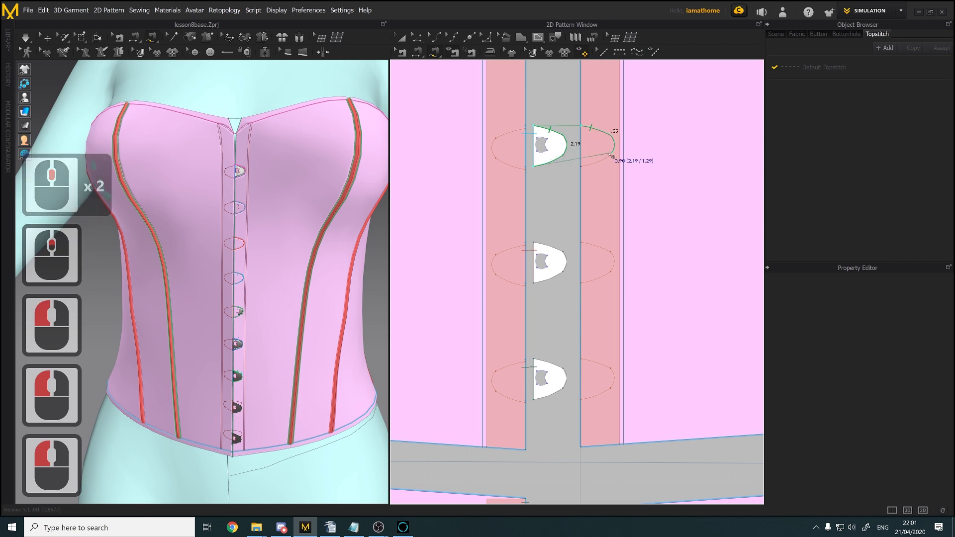
{"action": "left_click", "coordinate": [581, 167]}
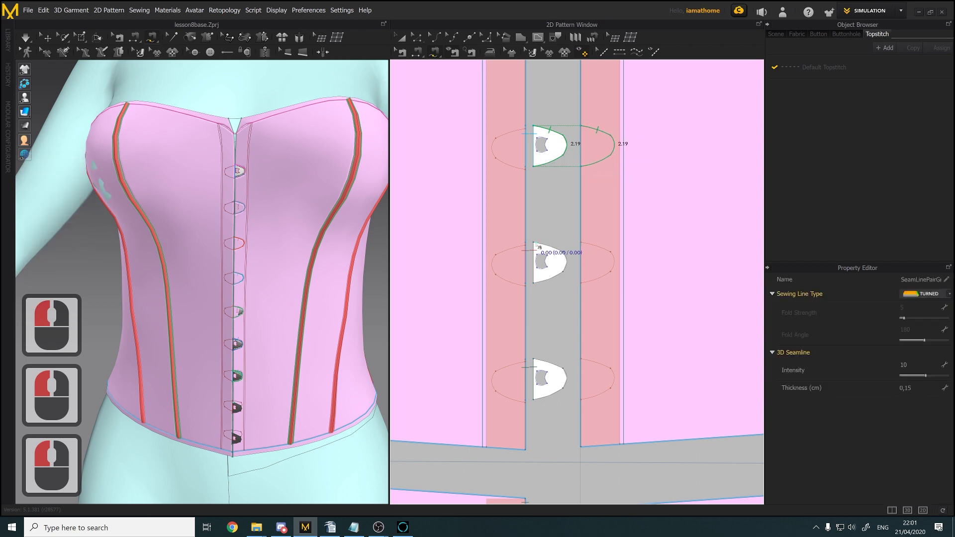
Free-sew the eighth clasp's curved edge to the adjacent half-oval on the right front panel
{"action": "left_click", "coordinate": [539, 247]}
{"action": "left_click", "coordinate": [536, 286]}
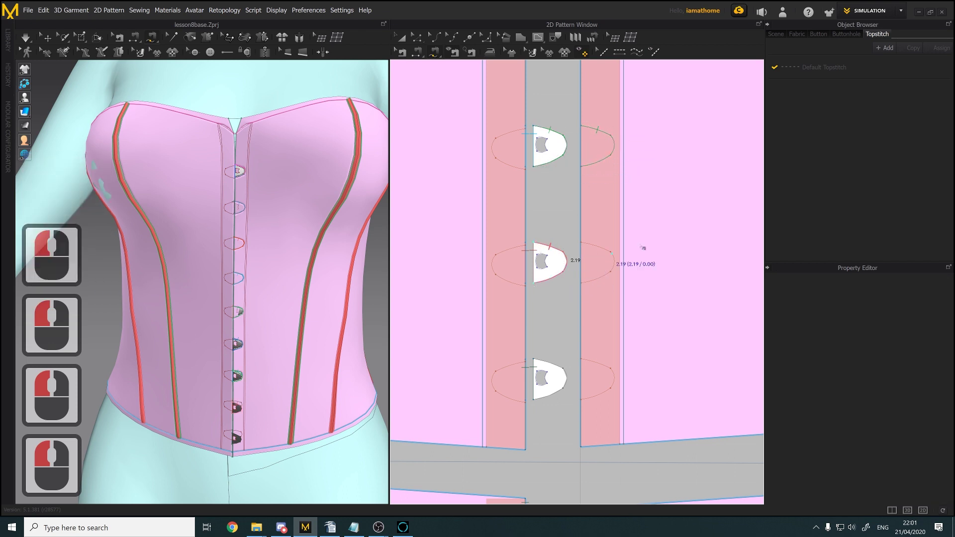
{"action": "left_click", "coordinate": [582, 244]}
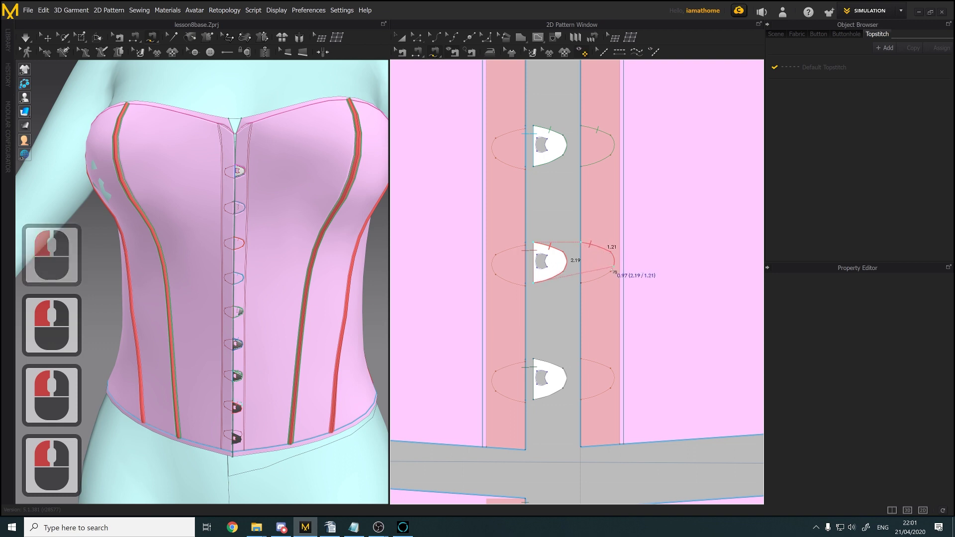
{"action": "left_click", "coordinate": [583, 288]}
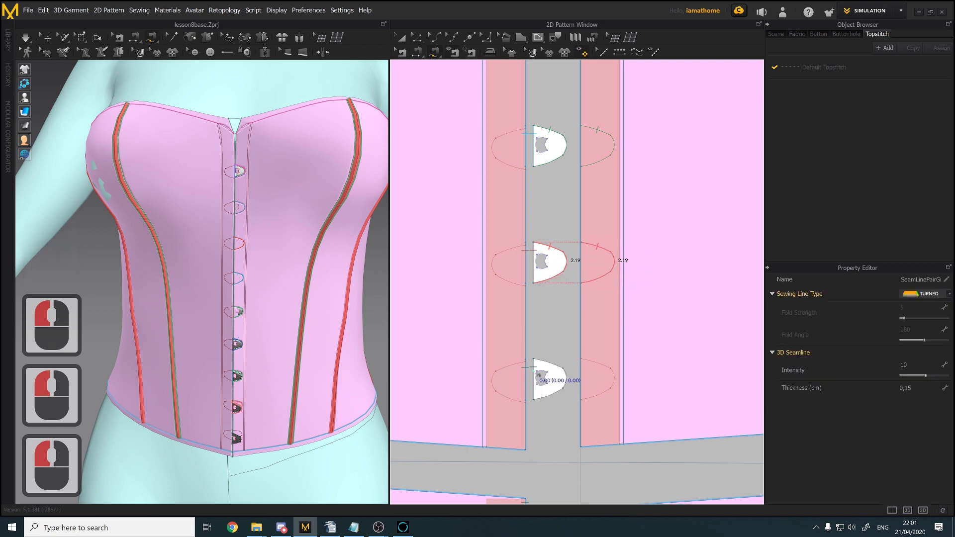
Free-sew the ninth clasp's curved edge, nearest the hem, to the lowest half-oval on the right front panel
{"action": "left_click", "coordinate": [537, 367]}
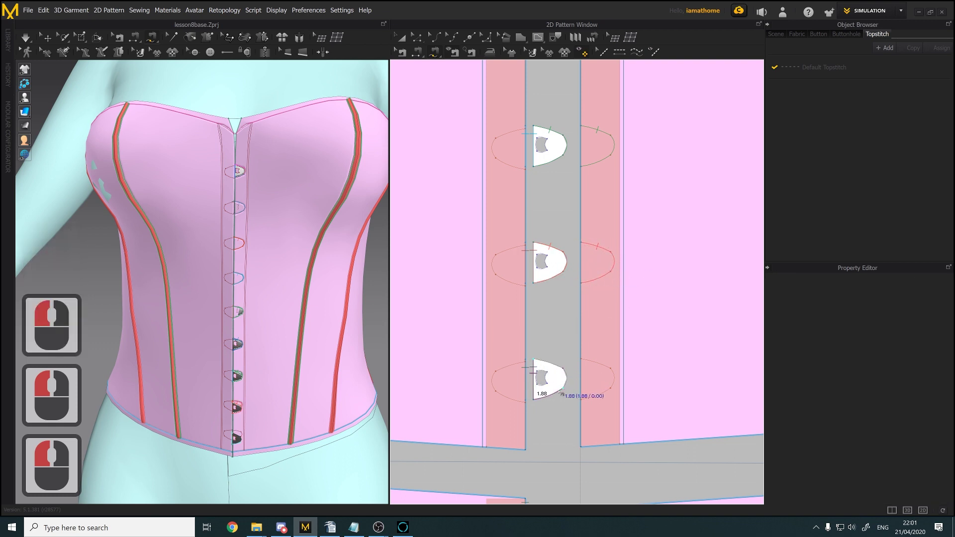
{"action": "key", "text": "Delete"}
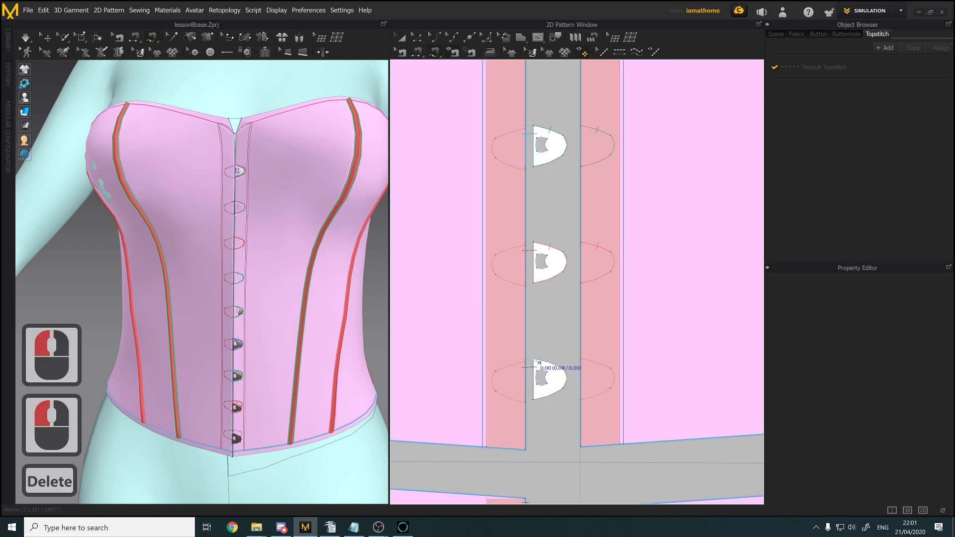
{"action": "left_click", "coordinate": [538, 364]}
{"action": "left_click", "coordinate": [611, 369]}
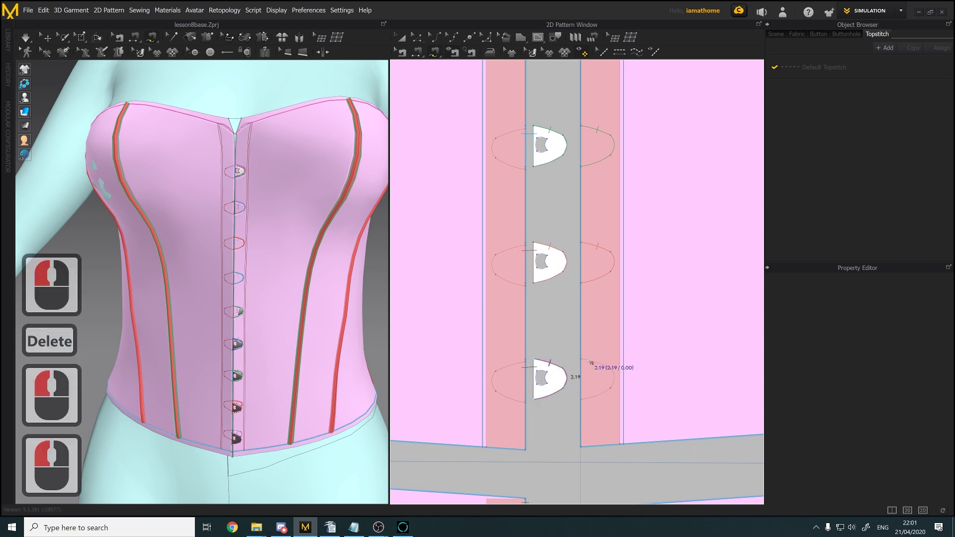
{"action": "left_click", "coordinate": [582, 359]}
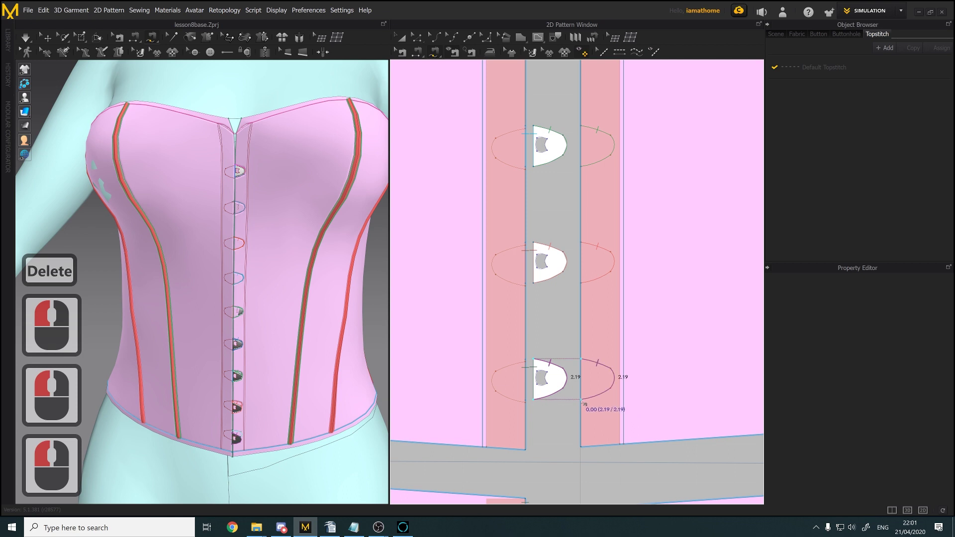
{"action": "left_click", "coordinate": [584, 401]}
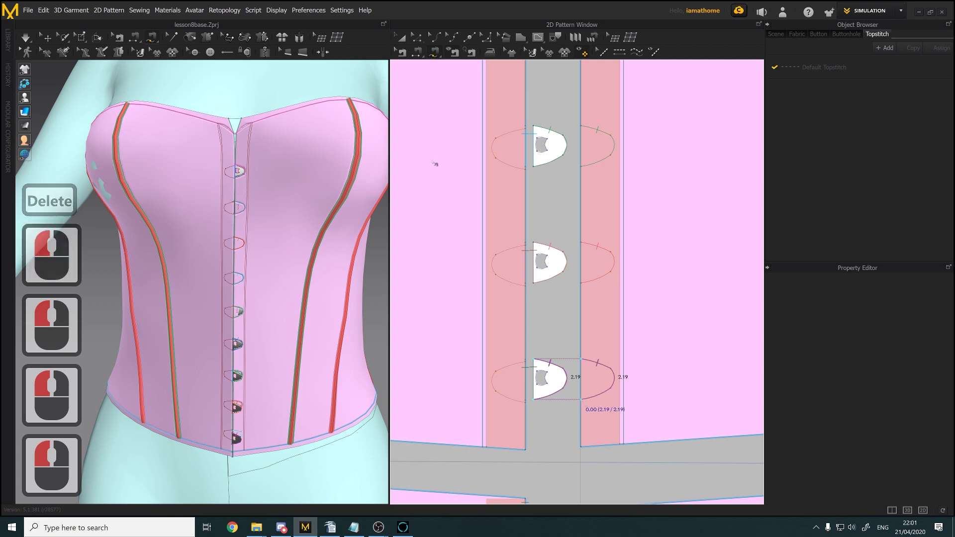
Run the simulation briefly to drape the newly sewn clasps on the corset, then stop it
{"action": "left_click", "coordinate": [26, 38]}
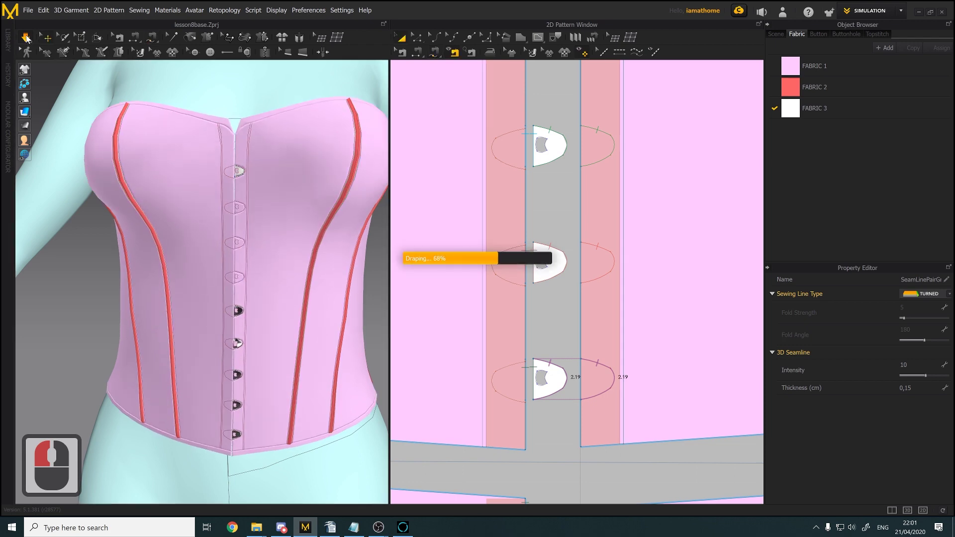
{"action": "left_click", "coordinate": [26, 38]}
{"action": "scroll", "coordinate": [305, 251], "scroll_direction": "down", "scroll_amount": 3}
{"action": "scroll", "coordinate": [505, 241], "scroll_direction": "down", "scroll_amount": 3}
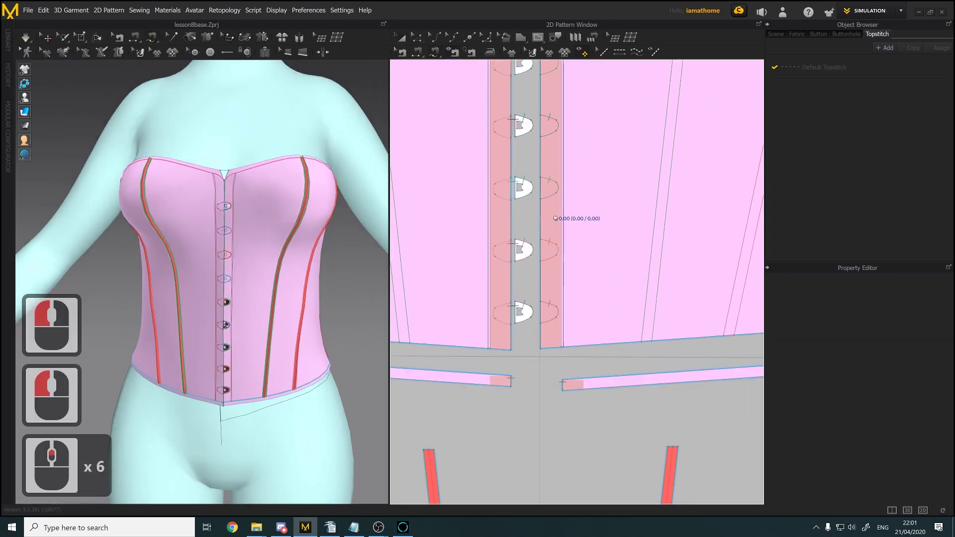
Select the eight clasps from the second to the ninth row of the corset's centre front
{"action": "left_click", "coordinate": [401, 38]}
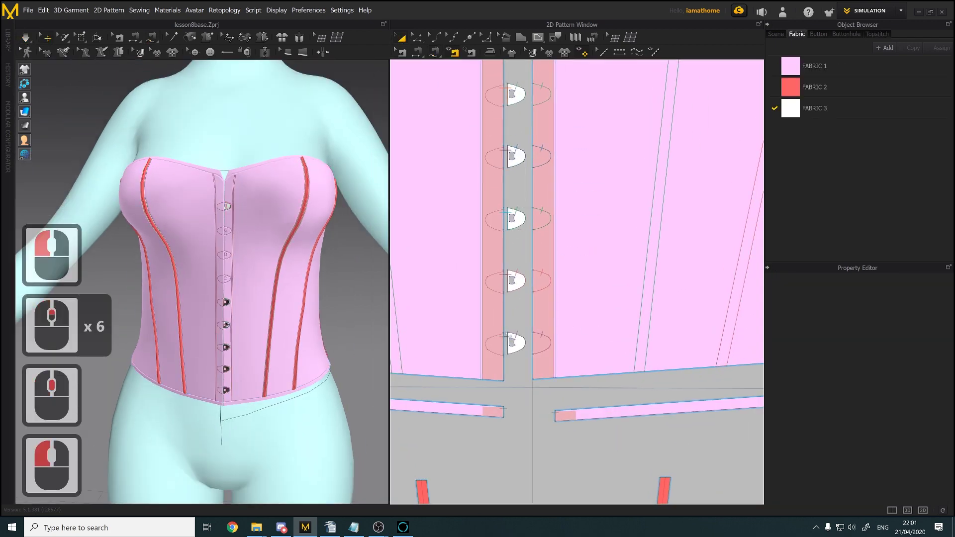
{"action": "left_click", "coordinate": [226, 390]}
{"action": "left_click", "coordinate": [226, 369], "text": "shift"}
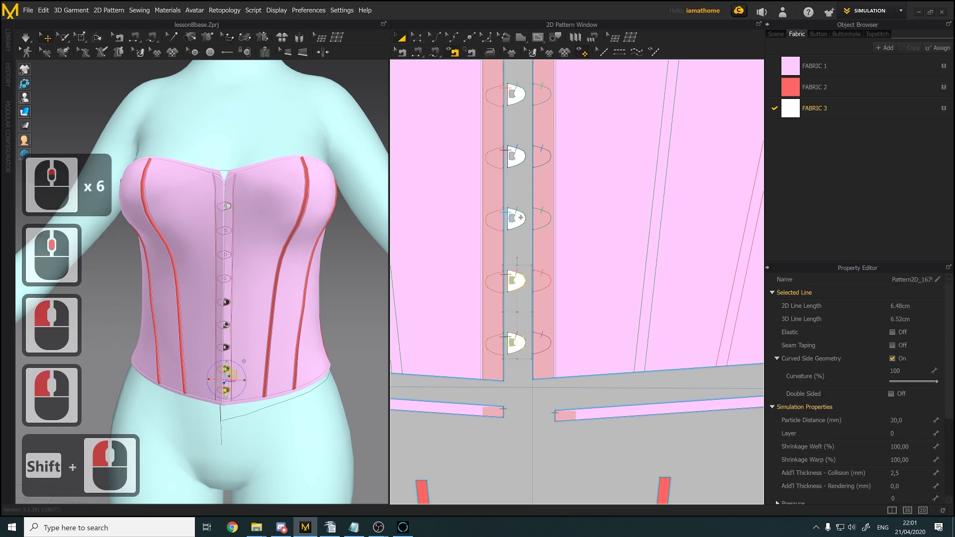
{"action": "left_click", "coordinate": [225, 347], "text": "shift"}
{"action": "left_click", "coordinate": [225, 324], "text": "shift"}
{"action": "left_click", "coordinate": [226, 301], "text": "shift"}
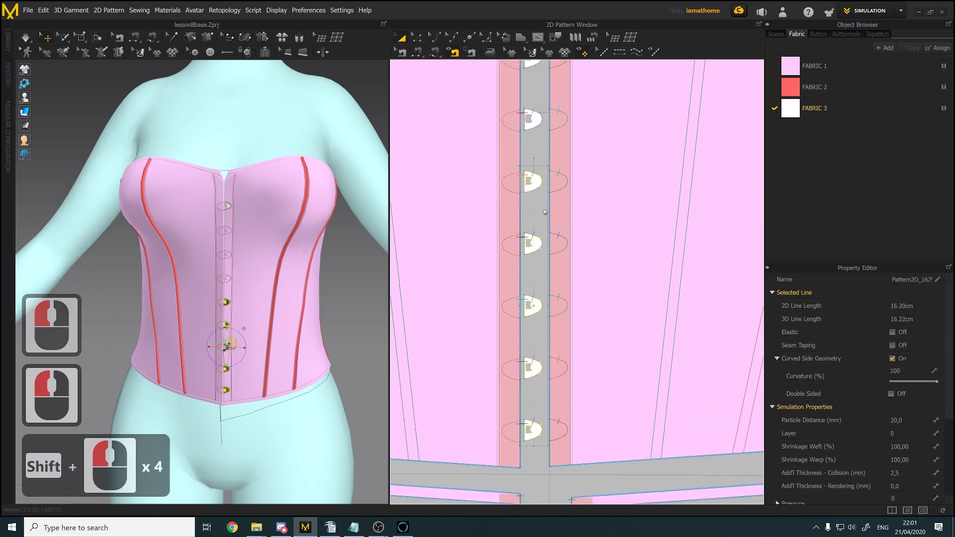
{"action": "scroll", "coordinate": [545, 212], "scroll_direction": "down", "scroll_amount": 2}
{"action": "left_click", "coordinate": [526, 218], "text": "shift"}
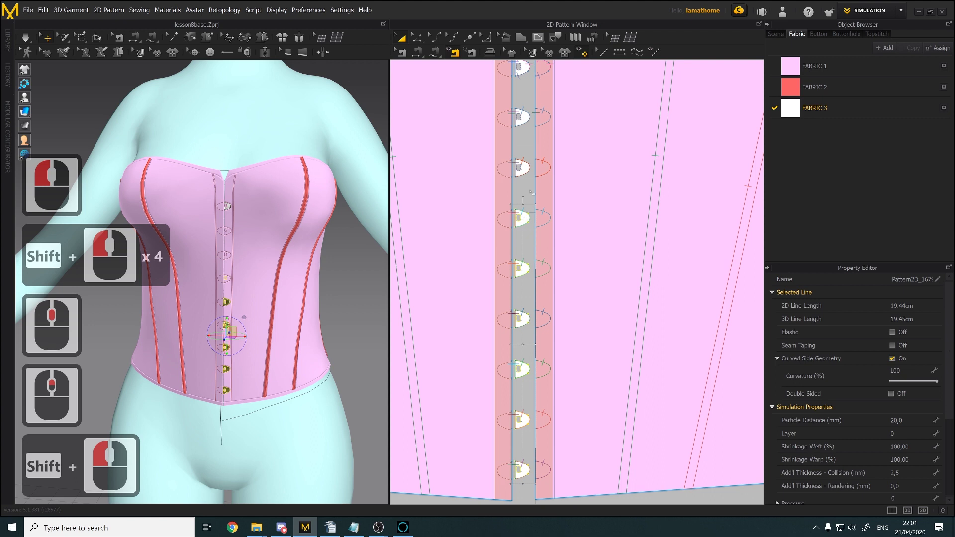
{"action": "middle_click_drag", "start_coordinate": [531, 192], "coordinate": [514, 253]}
{"action": "left_click", "coordinate": [517, 254], "text": "shift"}
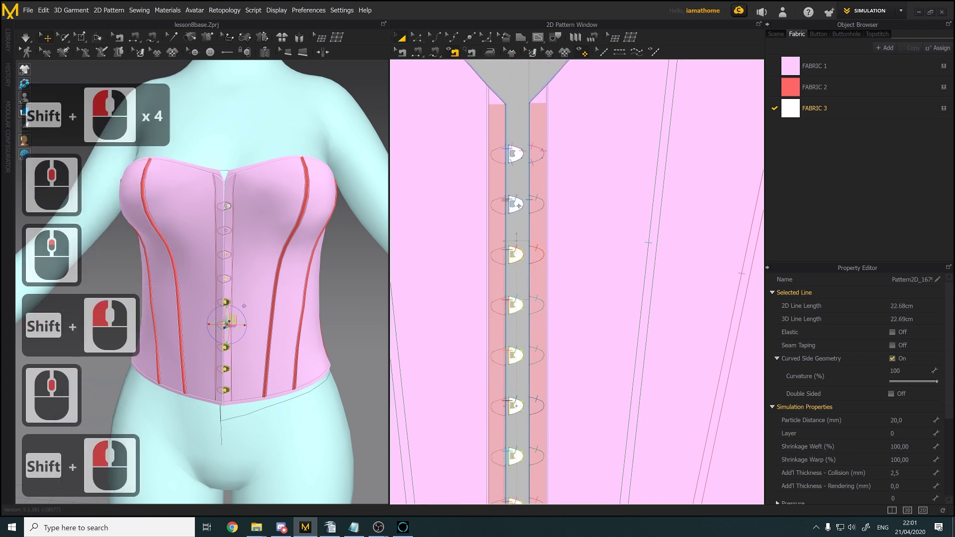
{"action": "left_click", "coordinate": [515, 204], "text": "shift"}
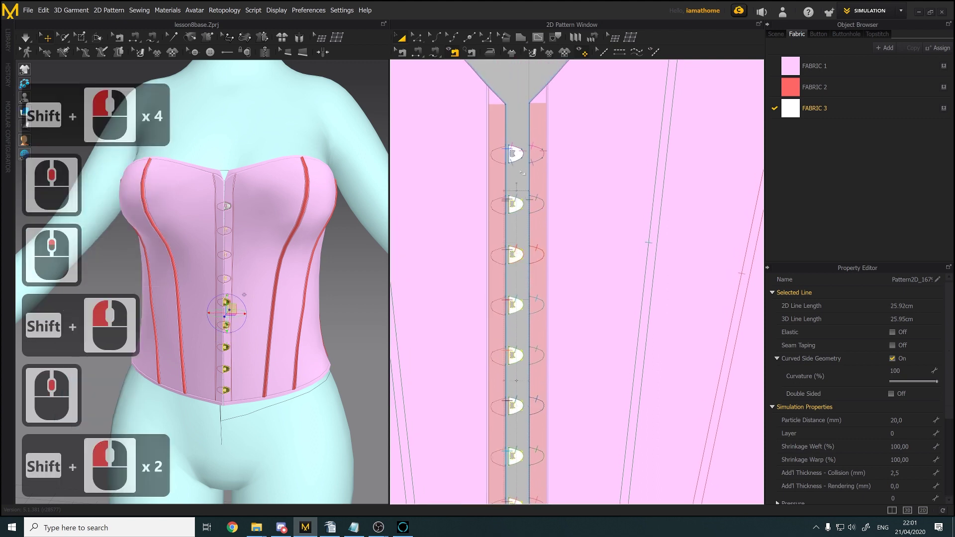
Set the simulation layer of the selected clasps to 1
{"action": "left_click", "coordinate": [890, 433]}
{"action": "key", "text": "Up"}
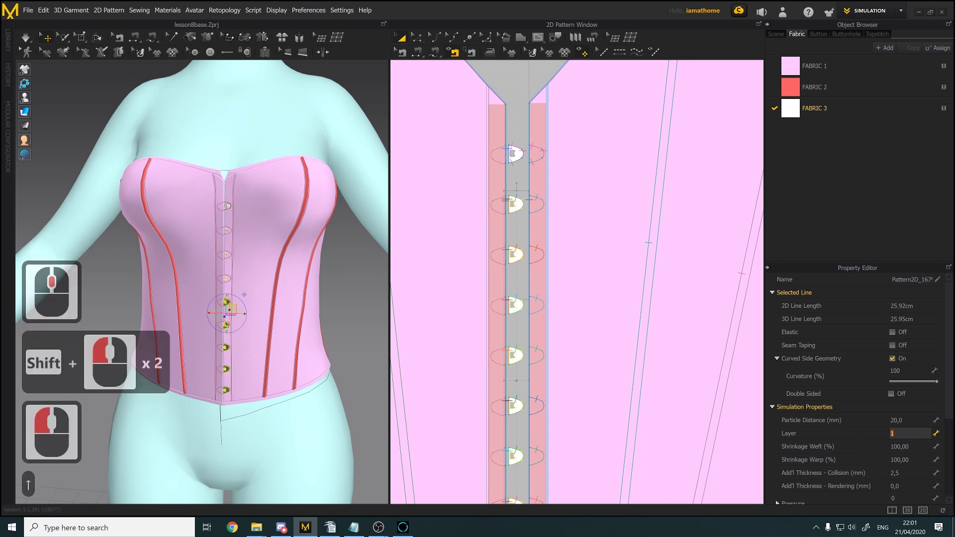
{"action": "key", "text": "BackSpace"}
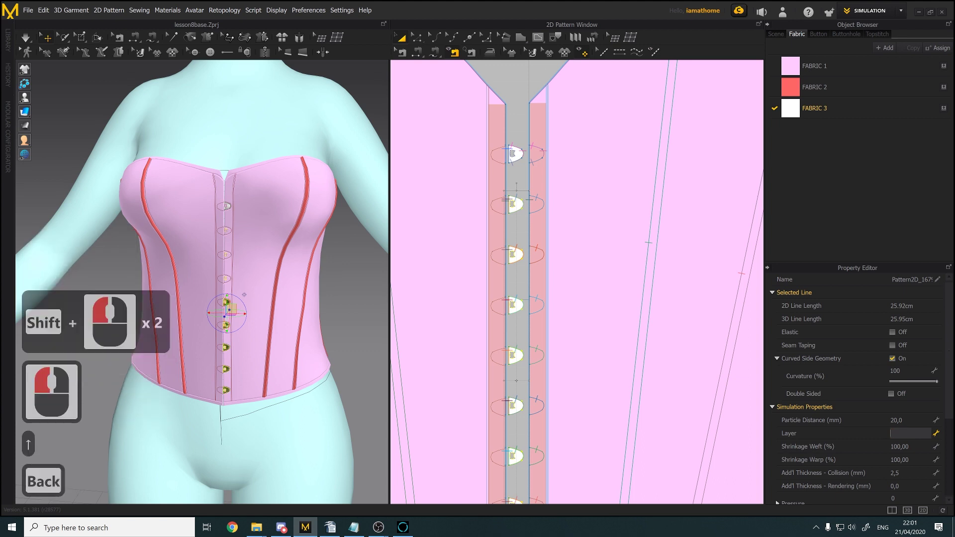
{"action": "key", "text": "Return"}
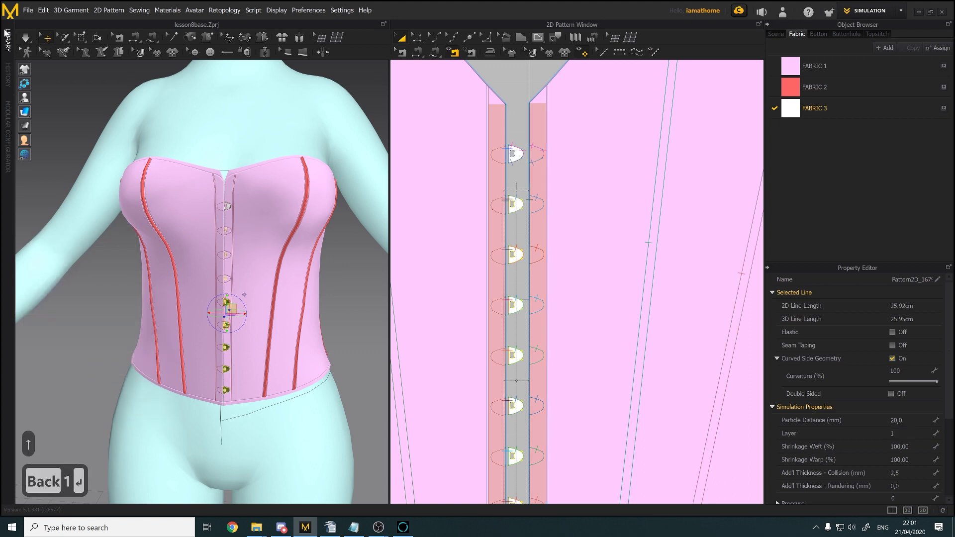
Start the simulation to drape the layered clasps and inspect the busk row on the corset's front
{"action": "left_click", "coordinate": [27, 37]}
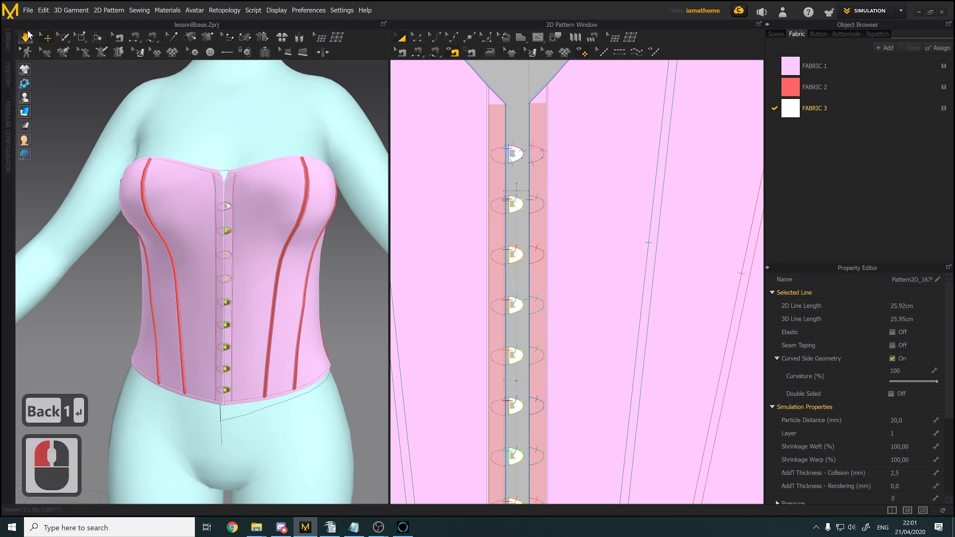
{"action": "left_click", "coordinate": [166, 183]}
{"action": "right_click_drag", "start_coordinate": [166, 183], "coordinate": [209, 256]}
{"action": "scroll", "coordinate": [211, 241], "scroll_direction": "up", "scroll_amount": 3}
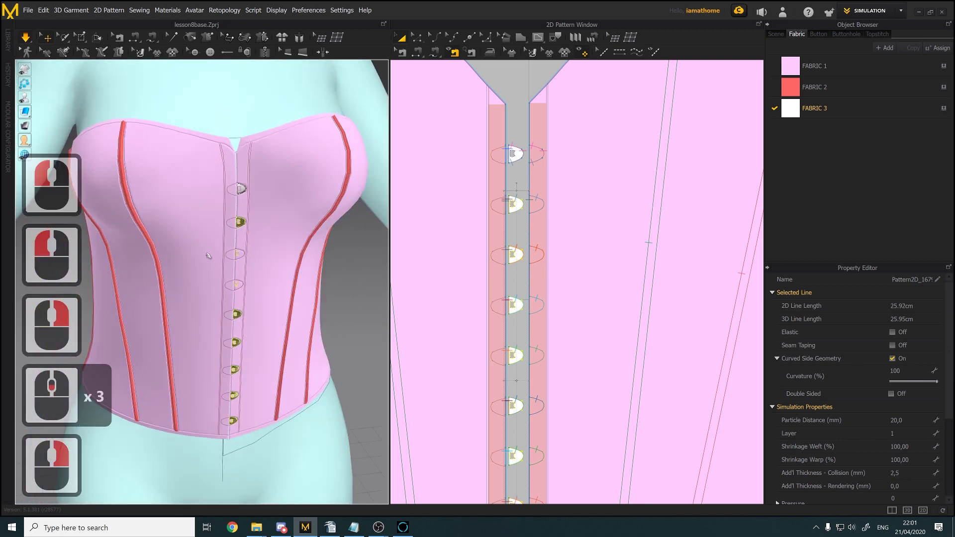
{"action": "scroll", "coordinate": [341, 254], "scroll_direction": "up", "scroll_amount": 2}
{"action": "scroll", "coordinate": [522, 160], "scroll_direction": "down", "scroll_amount": 3}
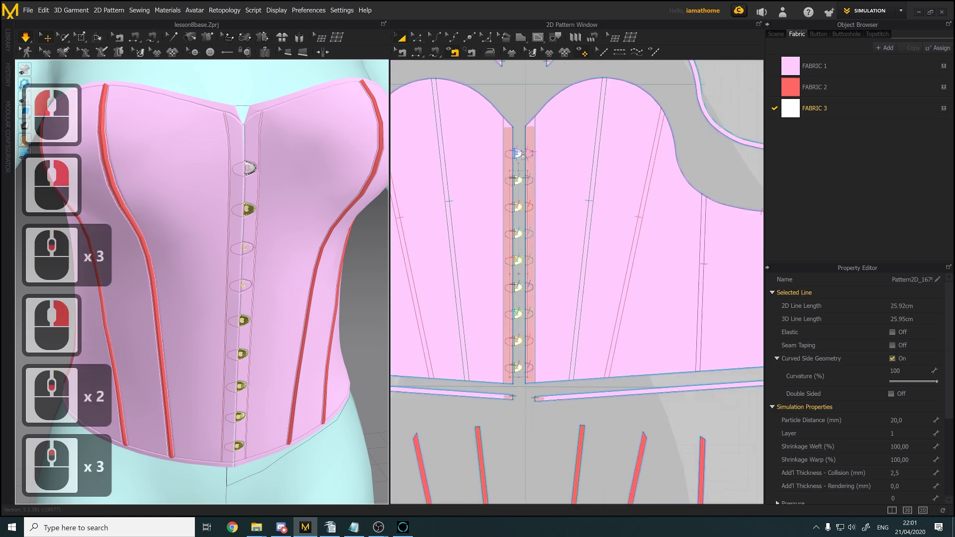
Select all nine clasps, bring the ones hidden under the front panel to its outer side, then stop the simulation and clear the selection
{"action": "middle_click_drag", "start_coordinate": [517, 300], "coordinate": [514, 284]}
{"action": "left_click_drag", "start_coordinate": [513, 283], "coordinate": [510, 354]}
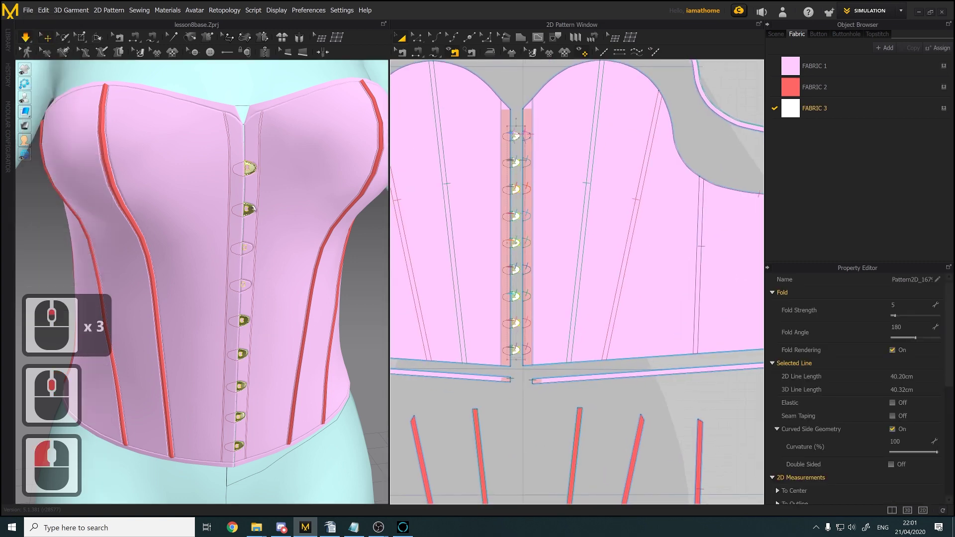
{"action": "right_click", "coordinate": [253, 208]}
{"action": "left_click", "coordinate": [296, 322]}
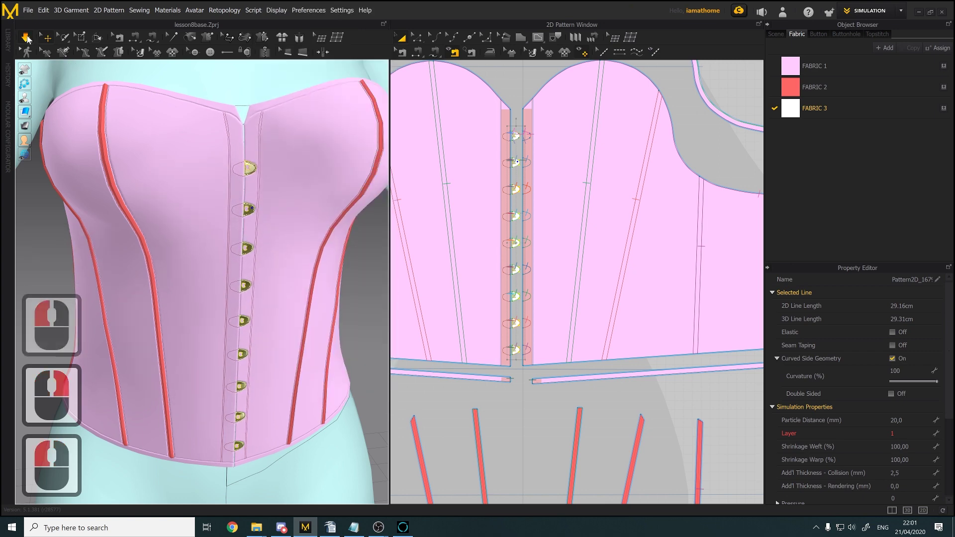
{"action": "left_click", "coordinate": [27, 40]}
{"action": "right_click_drag", "start_coordinate": [268, 234], "coordinate": [363, 287]}
{"action": "left_click", "coordinate": [367, 287]}
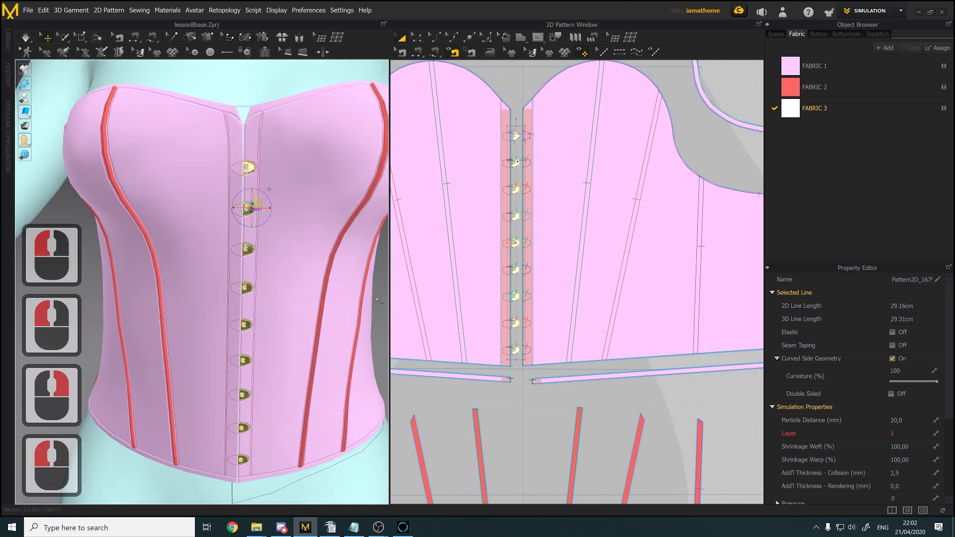
Compare the clasps in the 2D pattern with the metal busk clasps and their studs in the corset reference photo
{"action": "middle_click_drag", "start_coordinate": [367, 287], "coordinate": [345, 287]}
{"action": "scroll", "coordinate": [545, 130], "scroll_direction": "up", "scroll_amount": 2}
{"action": "scroll", "coordinate": [486, 130], "scroll_direction": "up", "scroll_amount": 4}
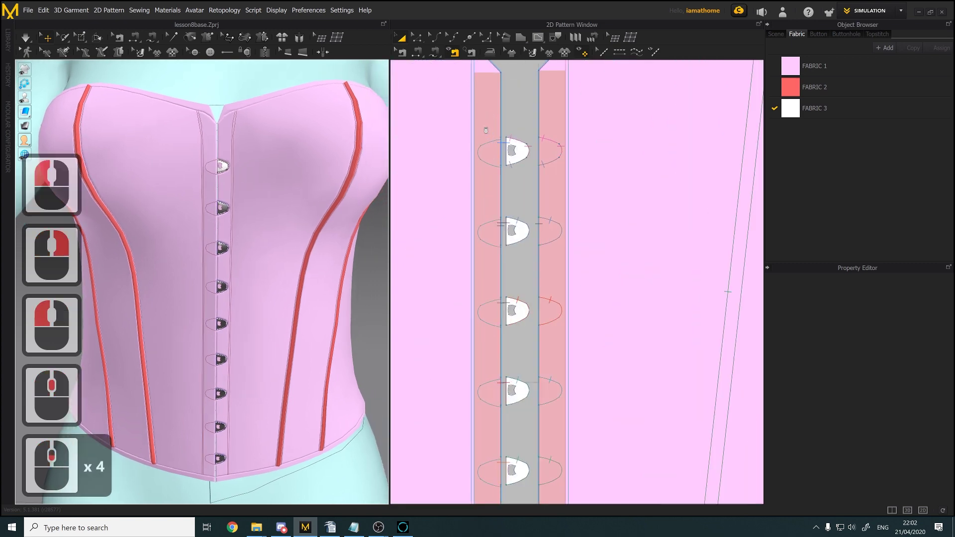
{"action": "scroll", "coordinate": [570, 91], "scroll_direction": "up", "scroll_amount": 3}
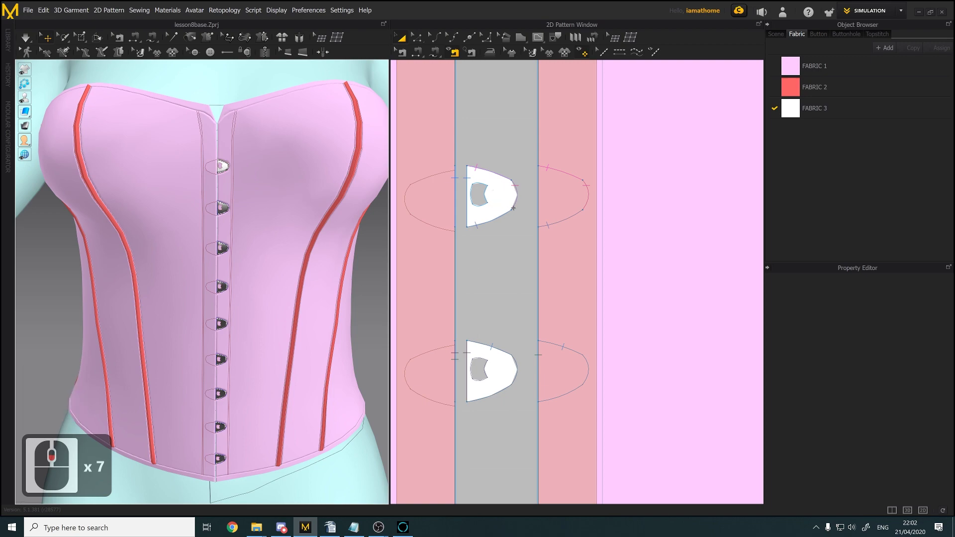
{"action": "scroll", "coordinate": [505, 200], "scroll_direction": "down", "scroll_amount": 7}
{"action": "scroll", "coordinate": [551, 223], "scroll_direction": "down", "scroll_amount": 6}
{"action": "scroll", "coordinate": [551, 222], "scroll_direction": "up", "scroll_amount": 5}
{"action": "middle_click_drag", "start_coordinate": [422, 231], "coordinate": [632, 219]}
{"action": "scroll", "coordinate": [577, 229], "scroll_direction": "up", "scroll_amount": 2}
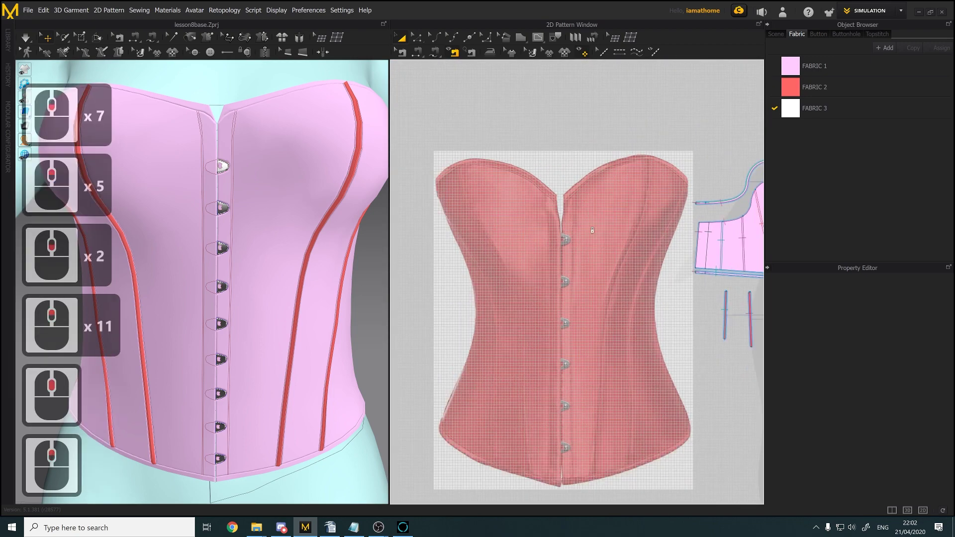
{"action": "scroll", "coordinate": [552, 234], "scroll_direction": "down", "scroll_amount": 7}
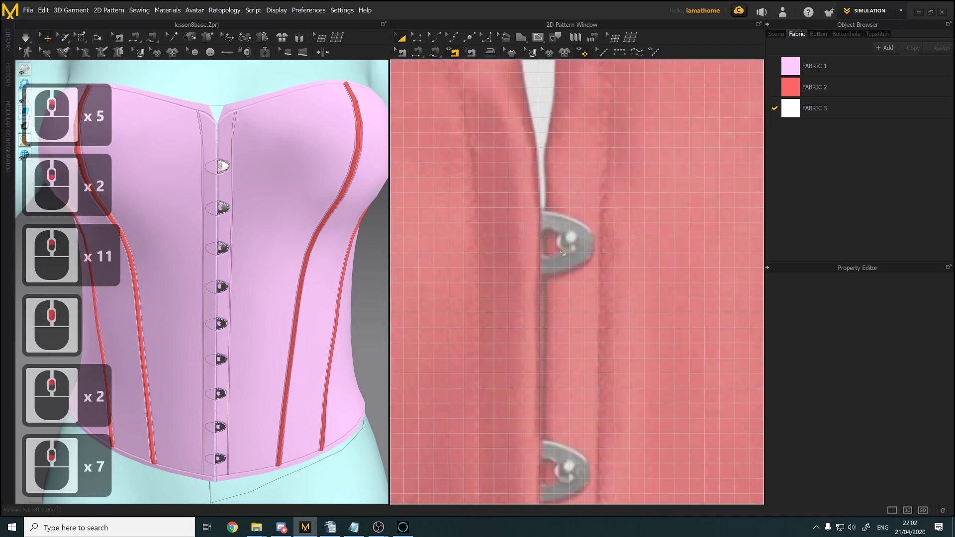
{"action": "scroll", "coordinate": [582, 256], "scroll_direction": "down", "scroll_amount": 16}
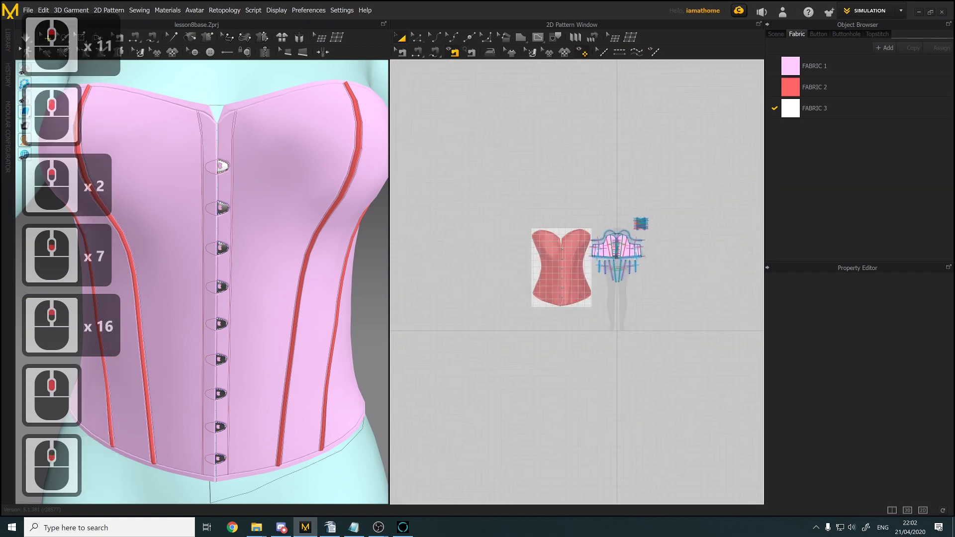
{"action": "scroll", "coordinate": [623, 241], "scroll_direction": "up", "scroll_amount": 5}
{"action": "scroll", "coordinate": [624, 241], "scroll_direction": "down", "scroll_amount": 4}
{"action": "middle_click_drag", "start_coordinate": [624, 241], "coordinate": [626, 269]}
{"action": "scroll", "coordinate": [626, 269], "scroll_direction": "down", "scroll_amount": 1}
{"action": "scroll", "coordinate": [620, 185], "scroll_direction": "down", "scroll_amount": 3}
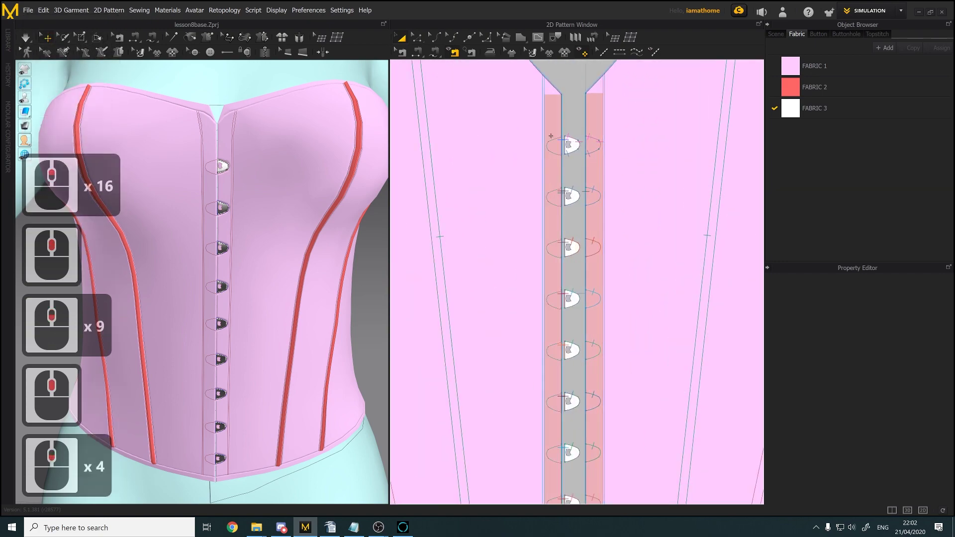
{"action": "scroll", "coordinate": [573, 145], "scroll_direction": "down", "scroll_amount": 4}
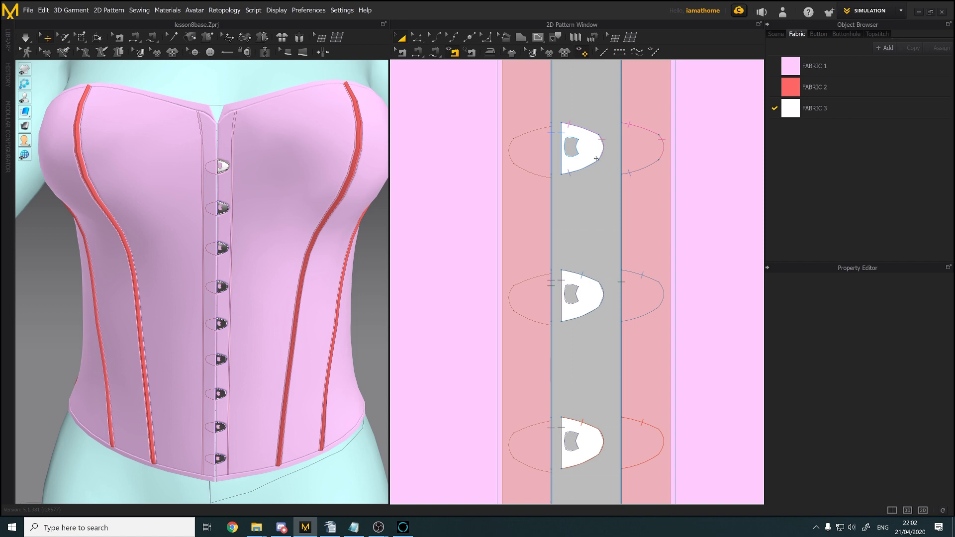
{"action": "left_click", "coordinate": [418, 41]}
{"action": "scroll", "coordinate": [598, 166], "scroll_direction": "down", "scroll_amount": 2}
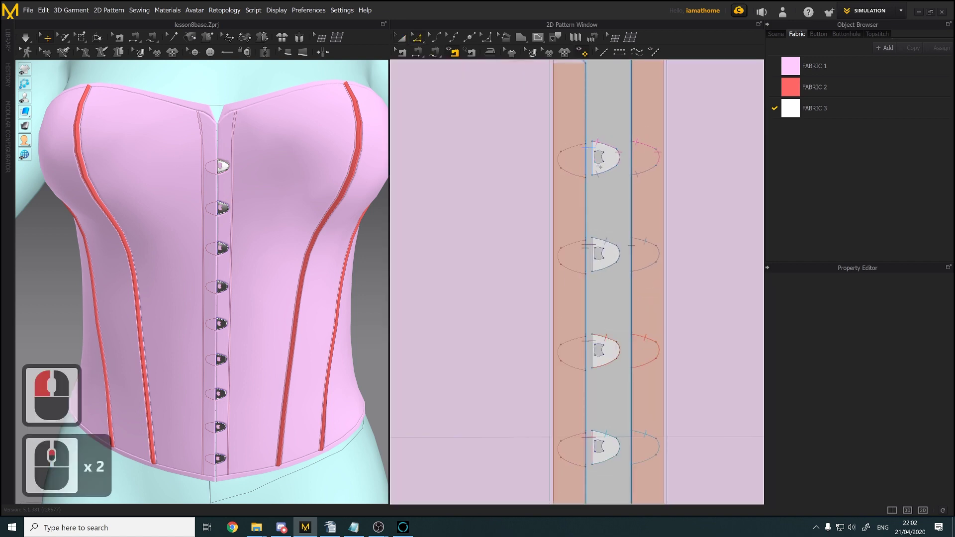
{"action": "scroll", "coordinate": [598, 167], "scroll_direction": "up", "scroll_amount": 2}
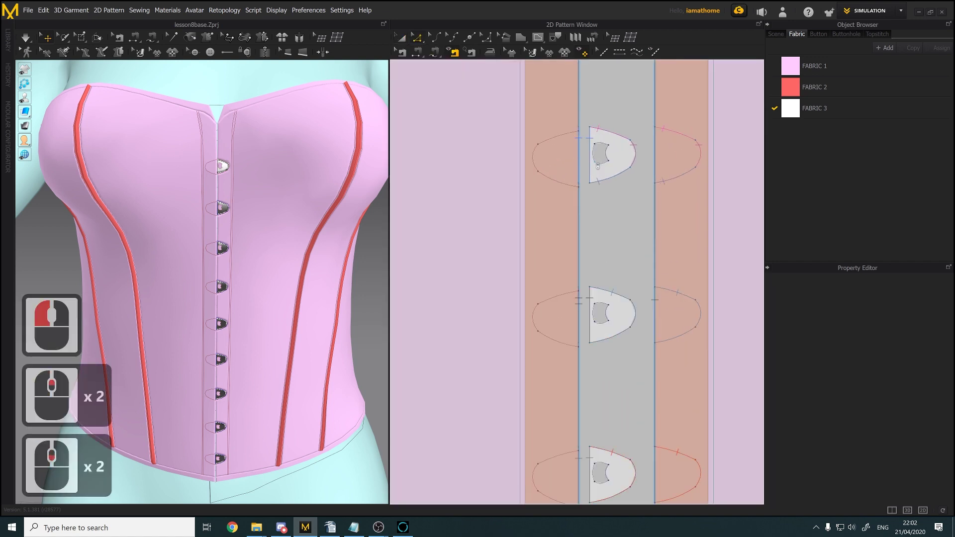
{"action": "left_click", "coordinate": [901, 10]}
{"action": "left_click", "coordinate": [920, 38]}
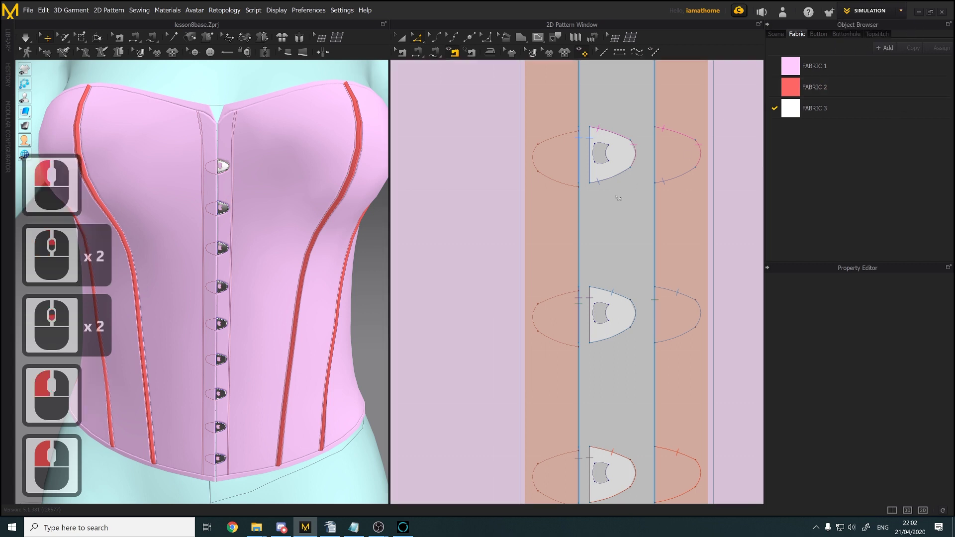
{"action": "scroll", "coordinate": [598, 216], "scroll_direction": "up", "scroll_amount": 4}
{"action": "middle_click_drag", "start_coordinate": [608, 189], "coordinate": [595, 187]}
{"action": "scroll", "coordinate": [595, 187], "scroll_direction": "down", "scroll_amount": 1}
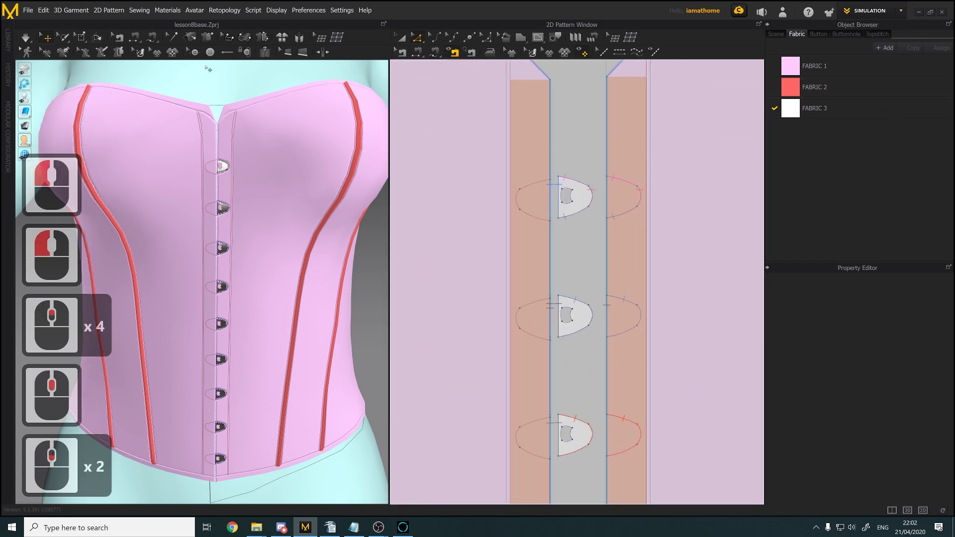
Change the Default Button's shape to the plain smooth sphere without thread holes
{"action": "left_click", "coordinate": [195, 51]}
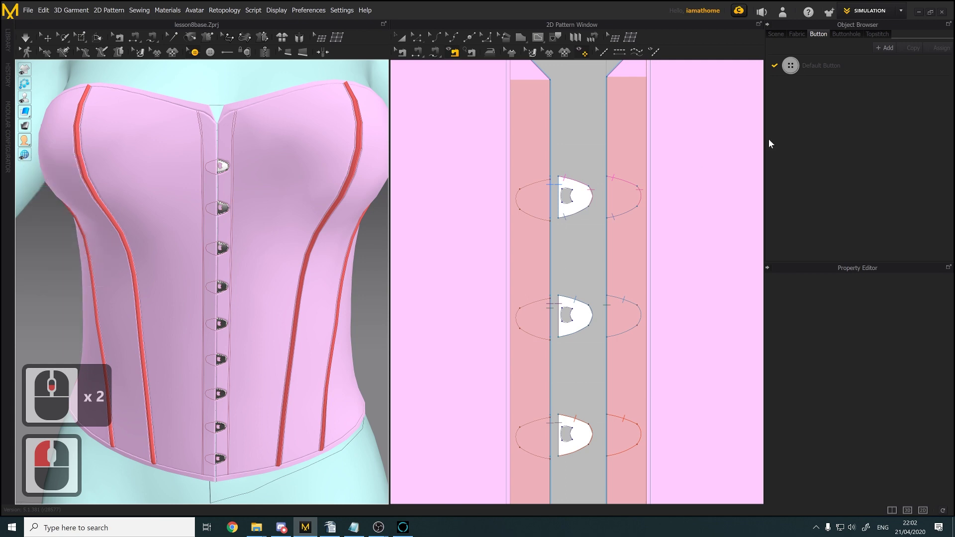
{"action": "left_click", "coordinate": [802, 67]}
{"action": "left_click", "coordinate": [803, 67]}
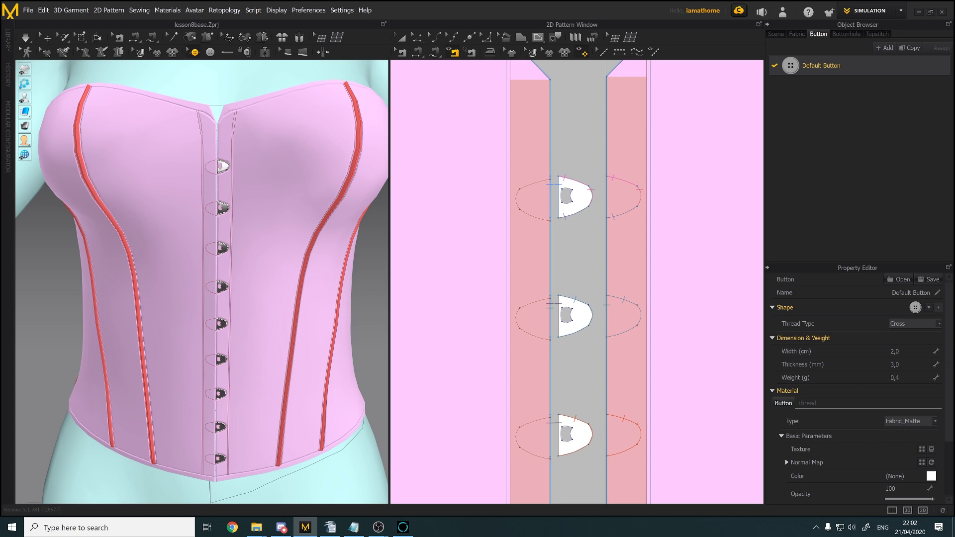
{"action": "left_click", "coordinate": [929, 309]}
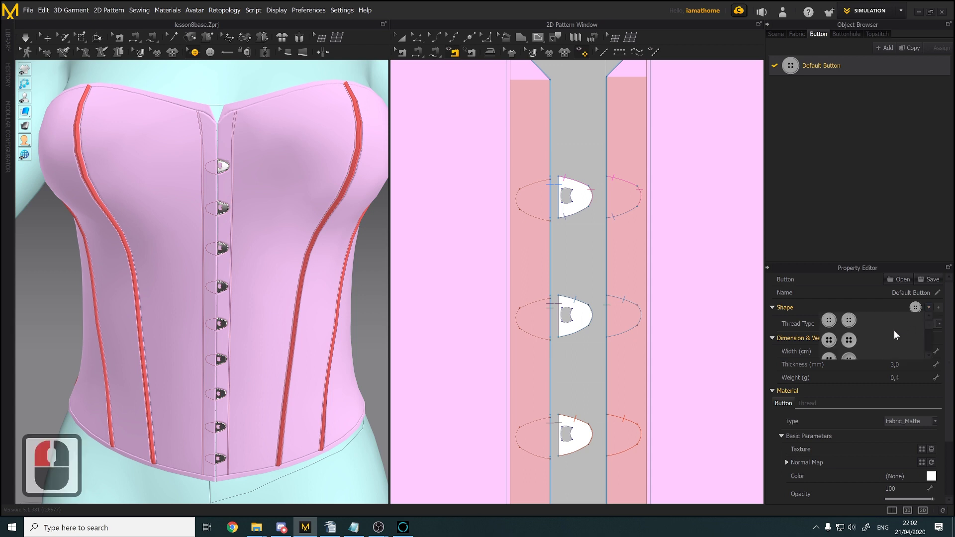
{"action": "scroll", "coordinate": [892, 330], "scroll_direction": "down", "scroll_amount": 5}
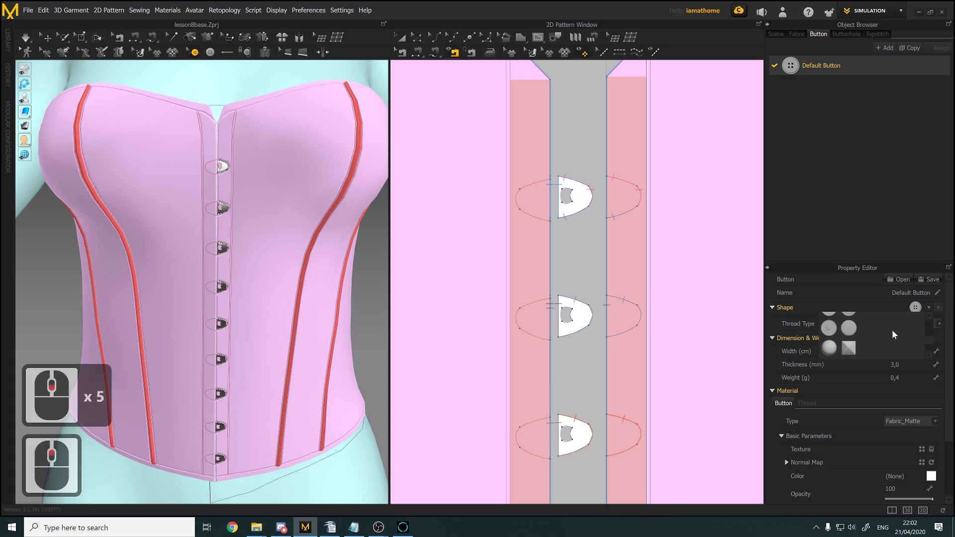
{"action": "left_click", "coordinate": [829, 348]}
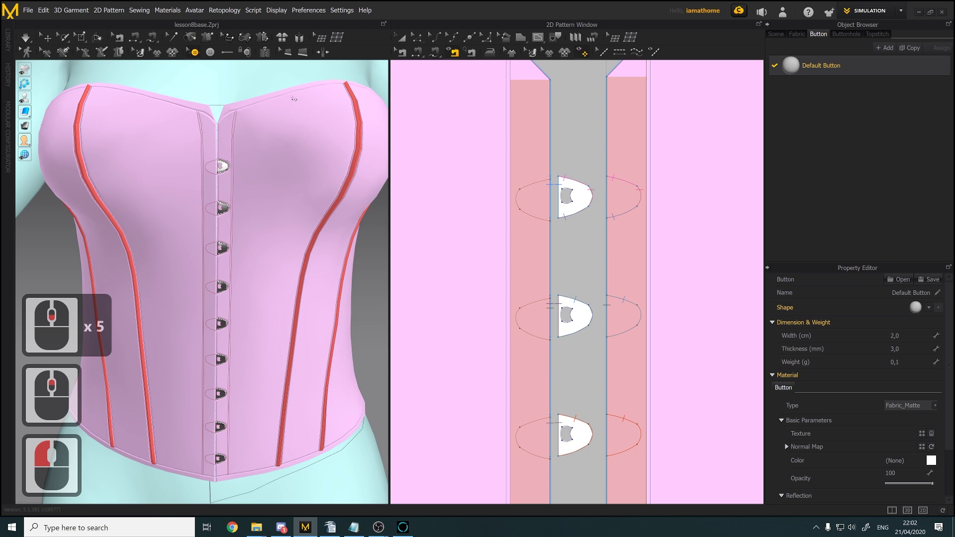
Place a button on the top clasp between its cut-out and curved tip, and reduce the Default Button's width to 0,2 cm
{"action": "left_click", "coordinate": [210, 52]}
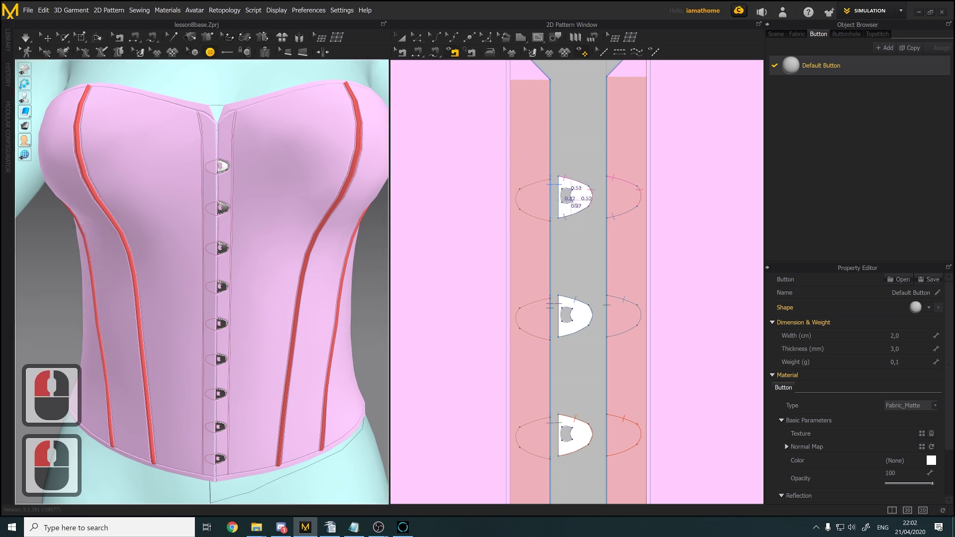
{"action": "left_click", "coordinate": [581, 196]}
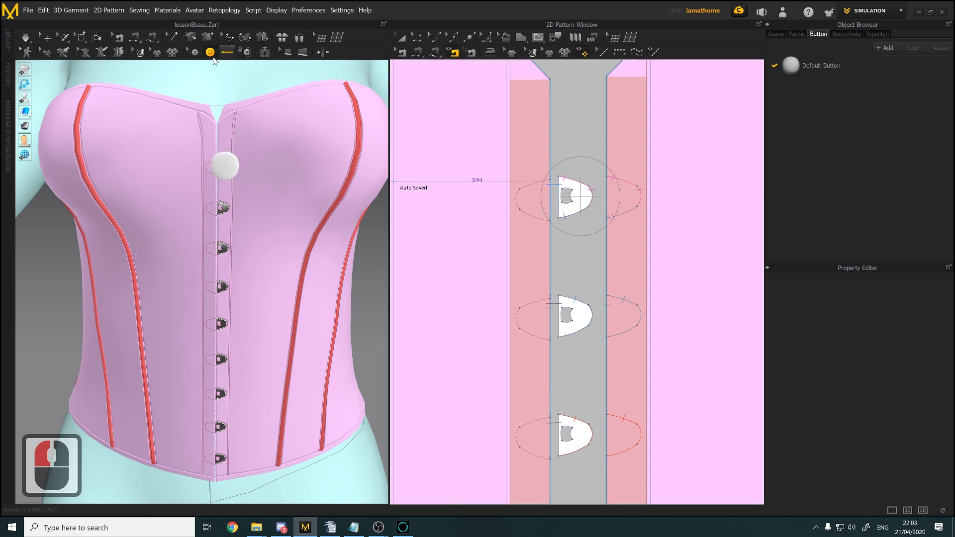
{"action": "left_click", "coordinate": [859, 65]}
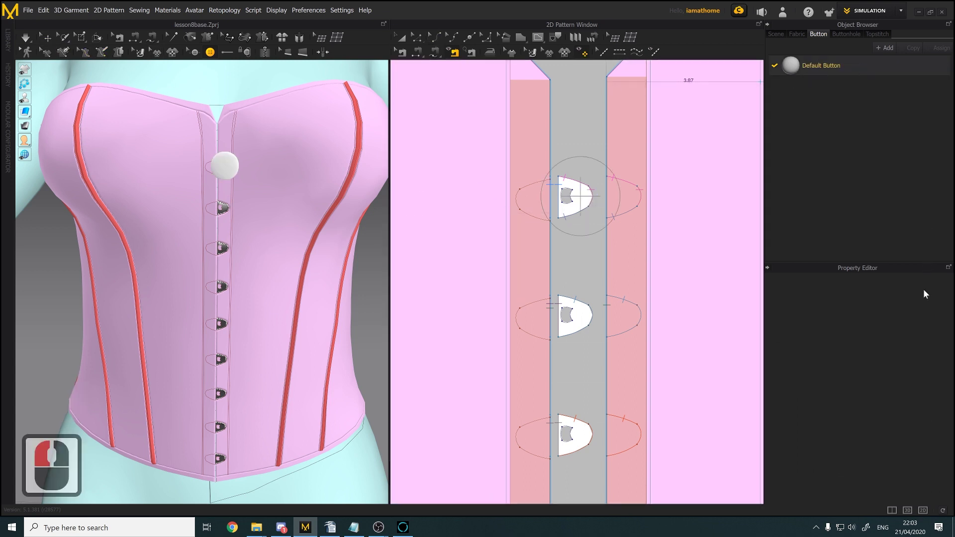
{"action": "left_click", "coordinate": [905, 335]}
{"action": "type", "text": "0.2"}
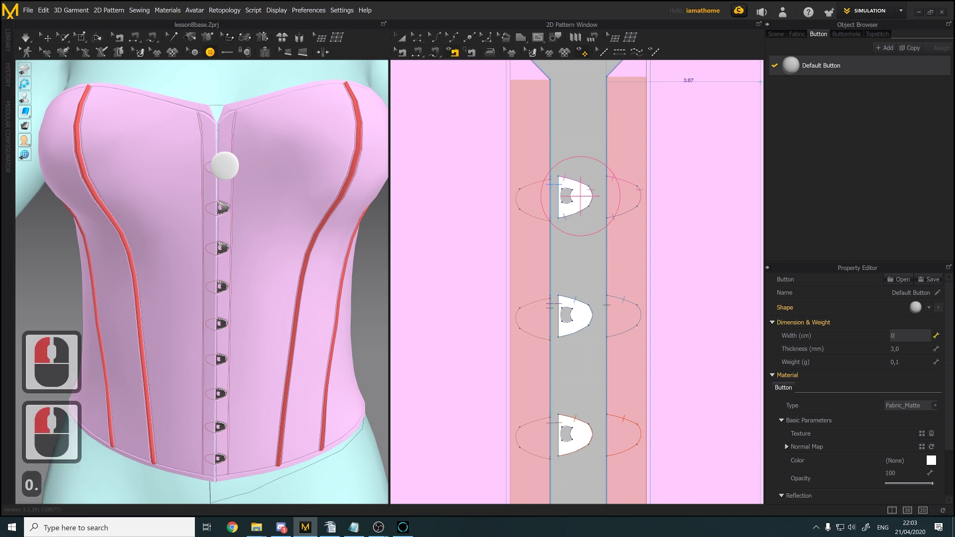
{"action": "key", "text": "BackSpace"}
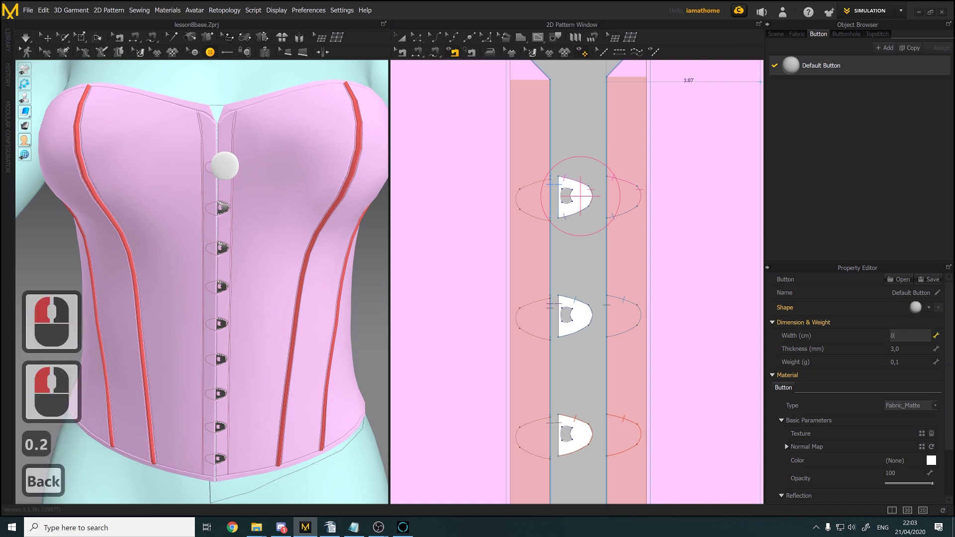
{"action": "type", "text": ",2"}
{"action": "key", "text": "Return"}
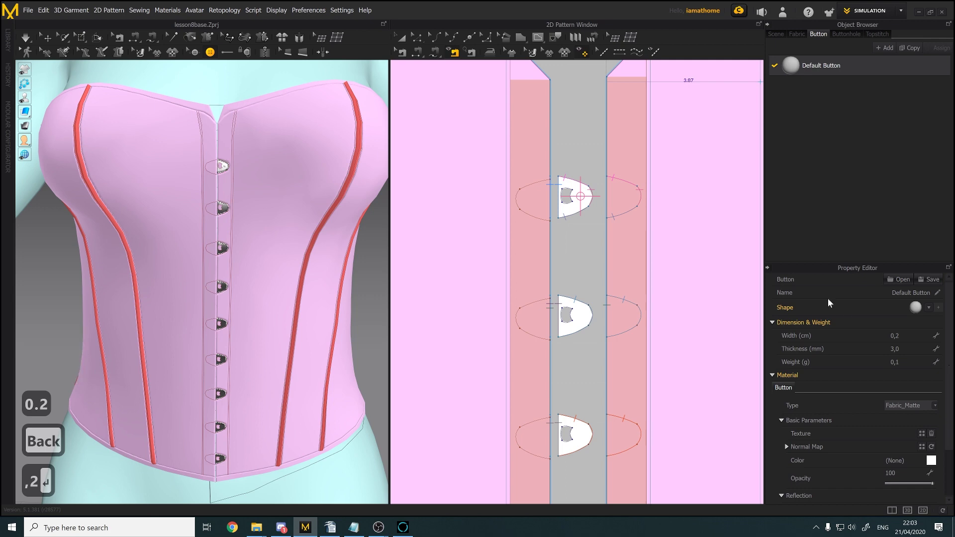
Set the Default Button's width to 0,3 cm and zoom in on the clasps to check its size
{"action": "left_click", "coordinate": [901, 336]}
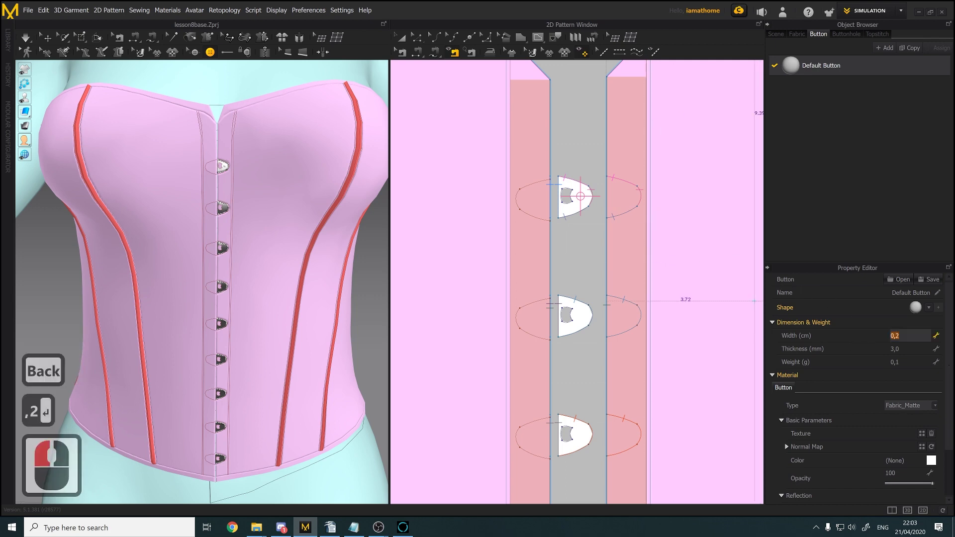
{"action": "type", "text": "0,3"}
{"action": "key", "text": "Return"}
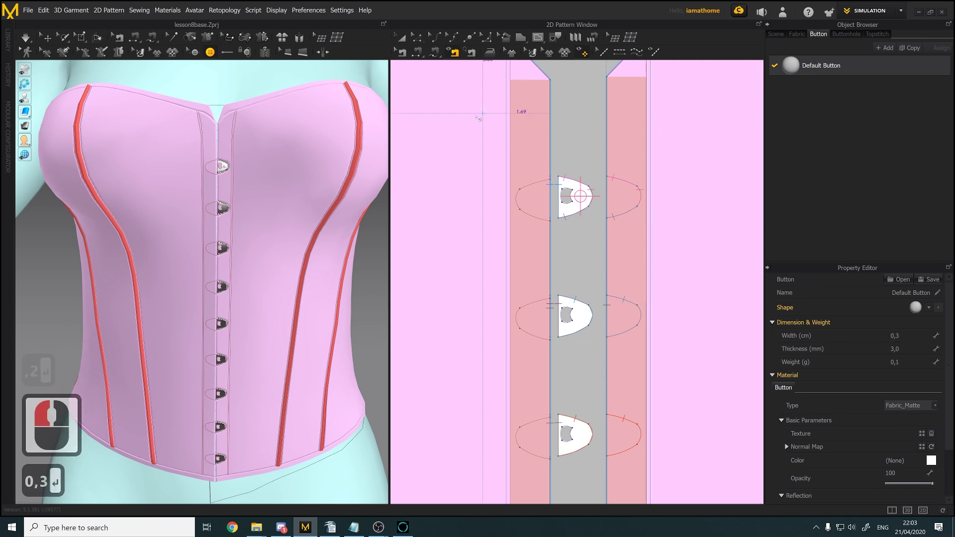
{"action": "scroll", "coordinate": [200, 286], "scroll_direction": "up", "scroll_amount": 4}
{"action": "scroll", "coordinate": [879, 335], "scroll_direction": "up", "scroll_amount": 10}
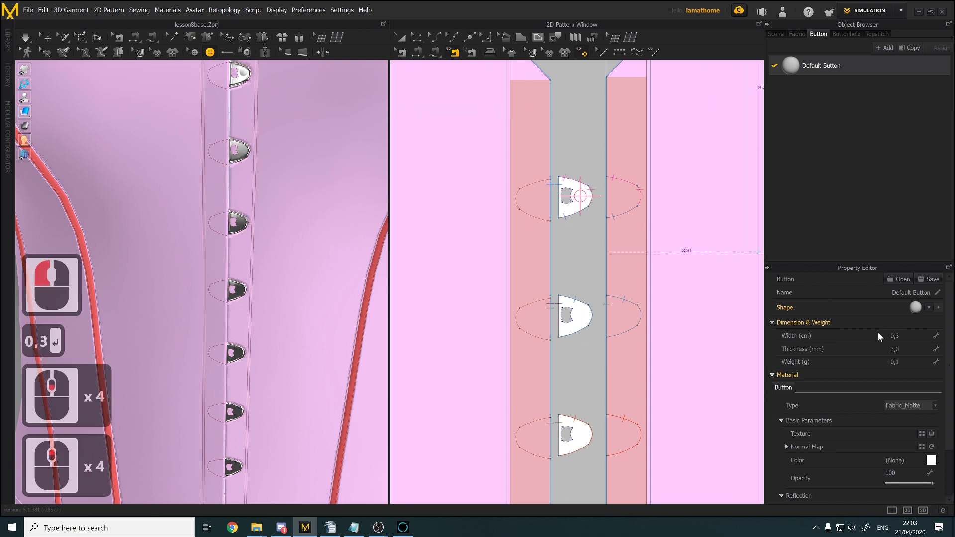
{"action": "left_click", "coordinate": [951, 422]}
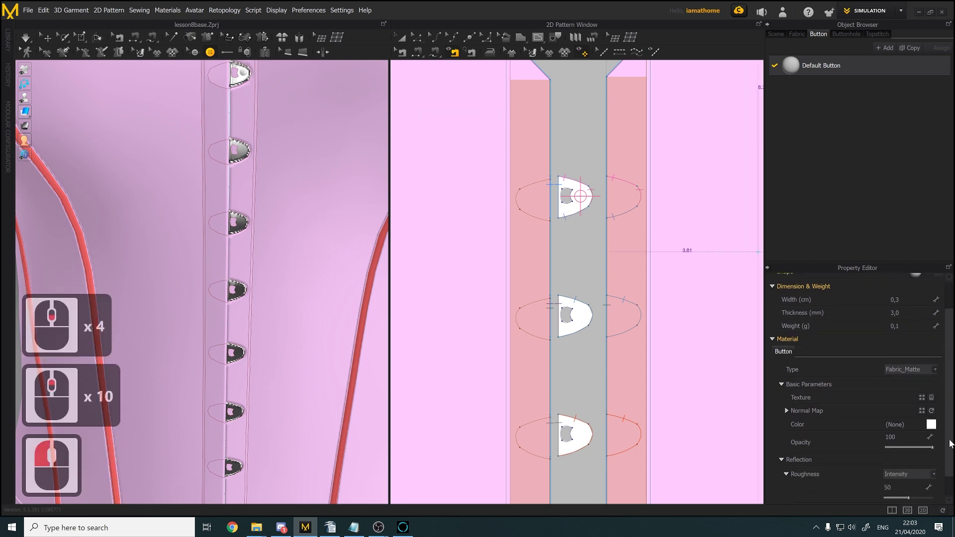
Set the Default Button's material type to Metal and check the button on the top clasp in 3D
{"action": "left_click", "coordinate": [910, 369]}
{"action": "left_click", "coordinate": [904, 422]}
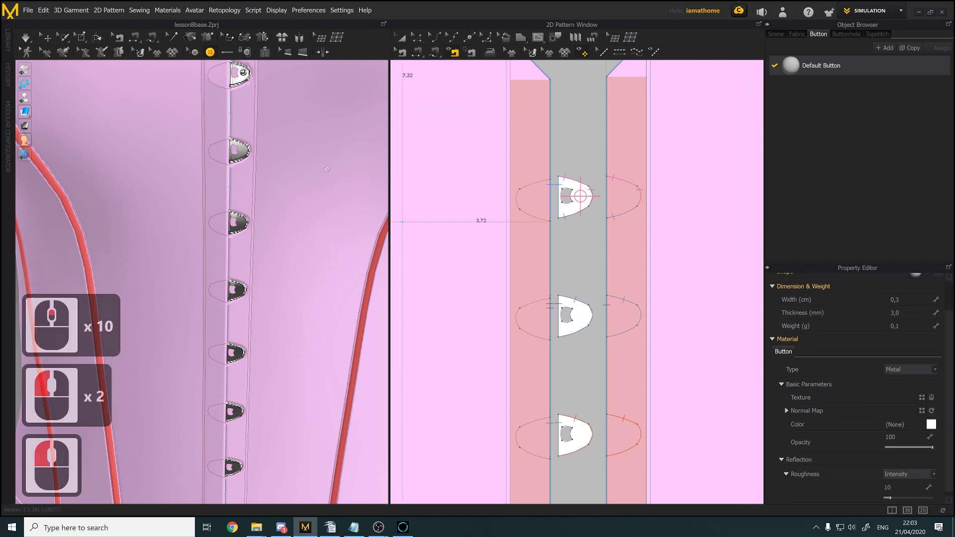
{"action": "middle_click_drag", "start_coordinate": [263, 136], "coordinate": [255, 306], "text": "shift"}
{"action": "scroll", "coordinate": [261, 343], "scroll_direction": "down", "scroll_amount": 2}
{"action": "right_click_drag", "start_coordinate": [255, 306], "coordinate": [253, 305]}
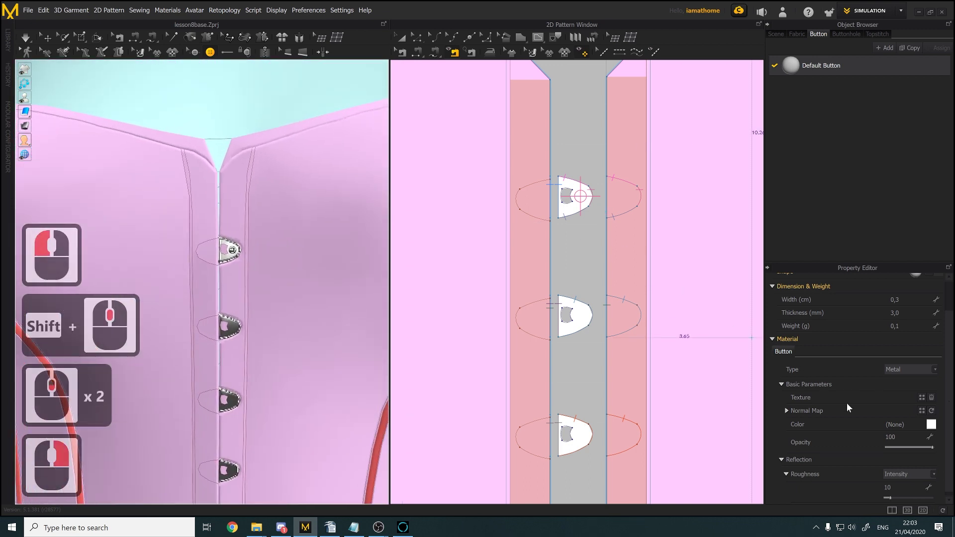
Set the Default Button's width to 0,4 cm
{"action": "left_click", "coordinate": [900, 298]}
{"action": "type", "text": "0,4"}
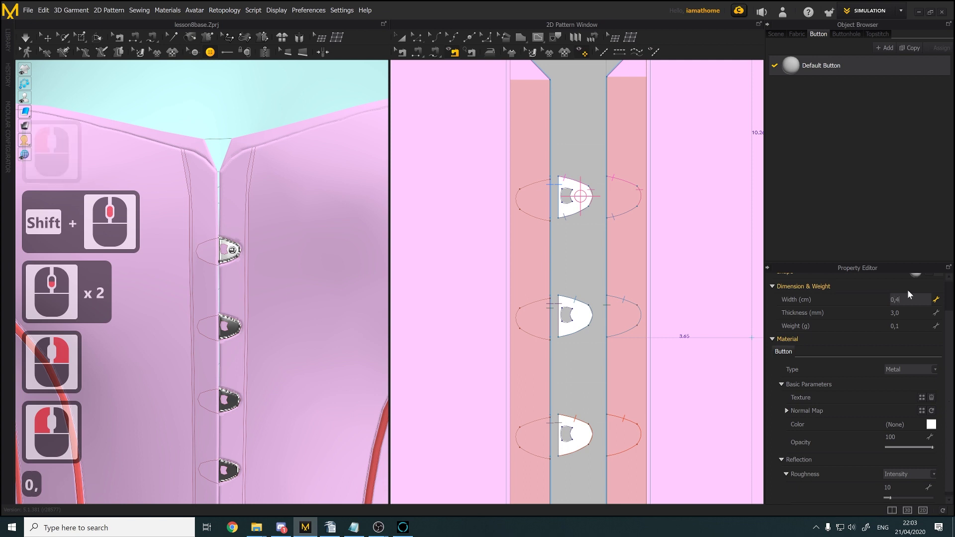
{"action": "key", "text": "Return"}
{"action": "scroll", "coordinate": [618, 215], "scroll_direction": "down", "scroll_amount": 2}
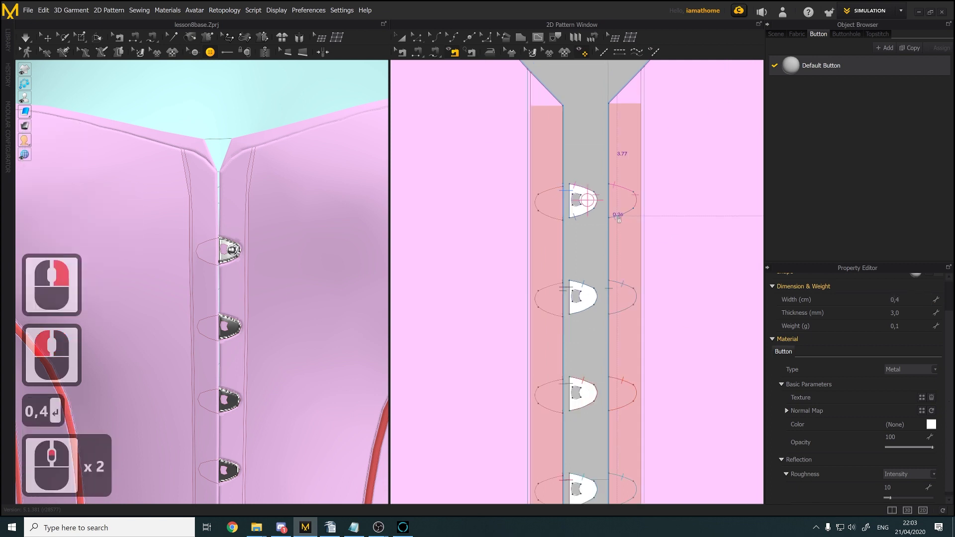
{"action": "left_click", "coordinate": [401, 37]}
{"action": "left_click", "coordinate": [600, 220]}
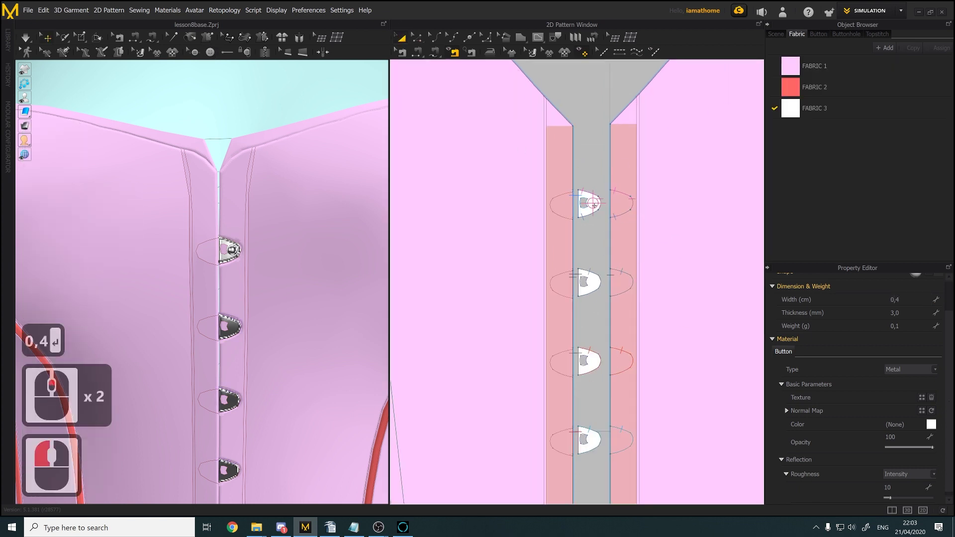
{"action": "left_click", "coordinate": [417, 38]}
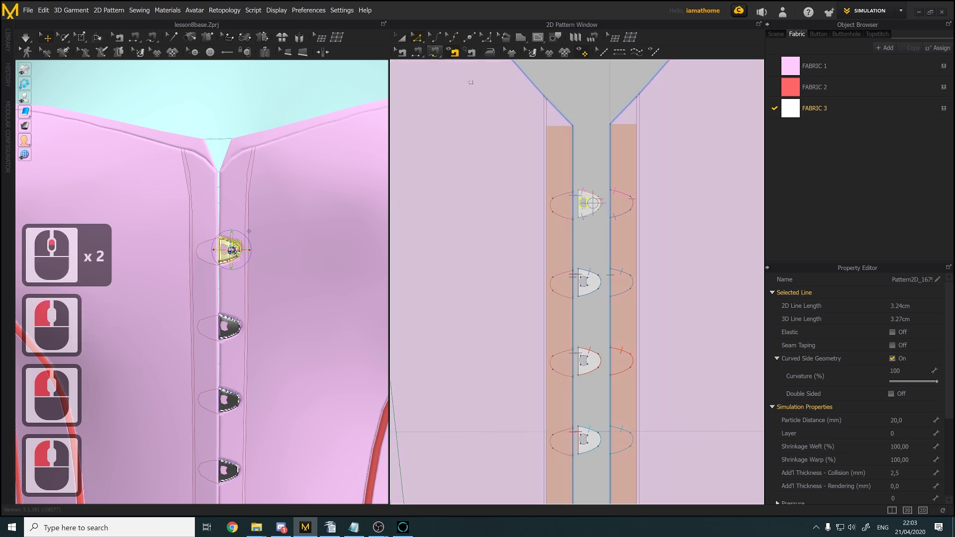
{"action": "left_click", "coordinate": [590, 167]}
{"action": "left_click", "coordinate": [591, 166]}
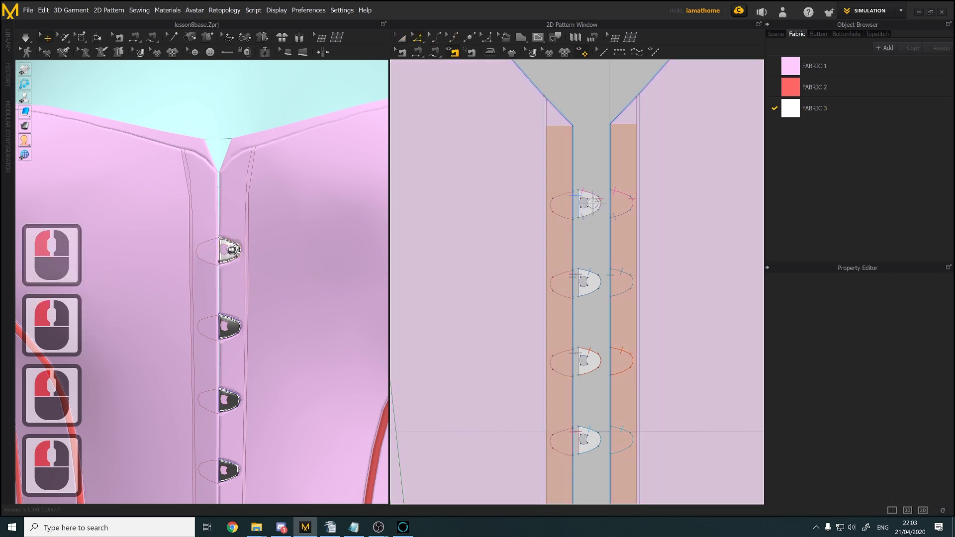
Copy the top clasp's button and paste it onto the second clasp in the same position near the curved tip
{"action": "left_click", "coordinate": [194, 51]}
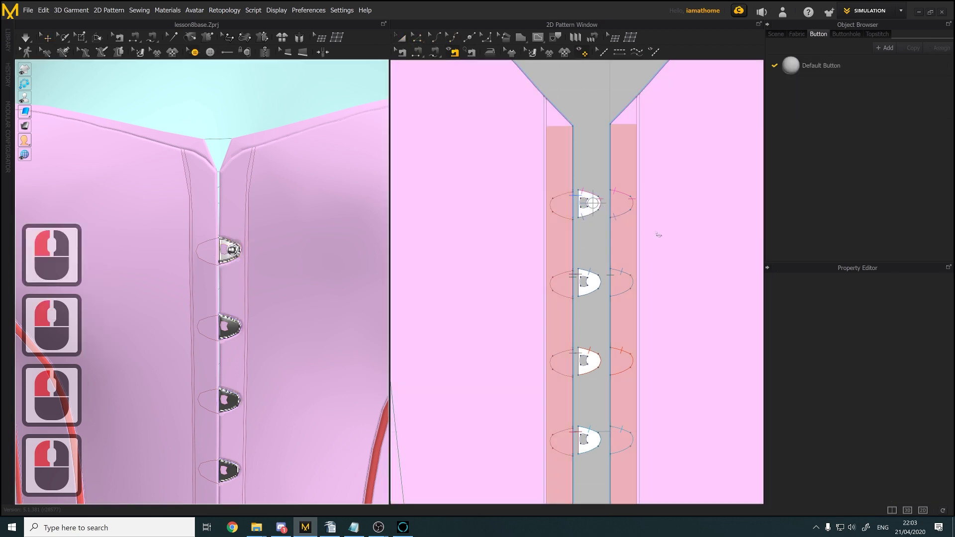
{"action": "left_click", "coordinate": [593, 202]}
{"action": "scroll", "coordinate": [545, 217], "scroll_direction": "down", "scroll_amount": 2}
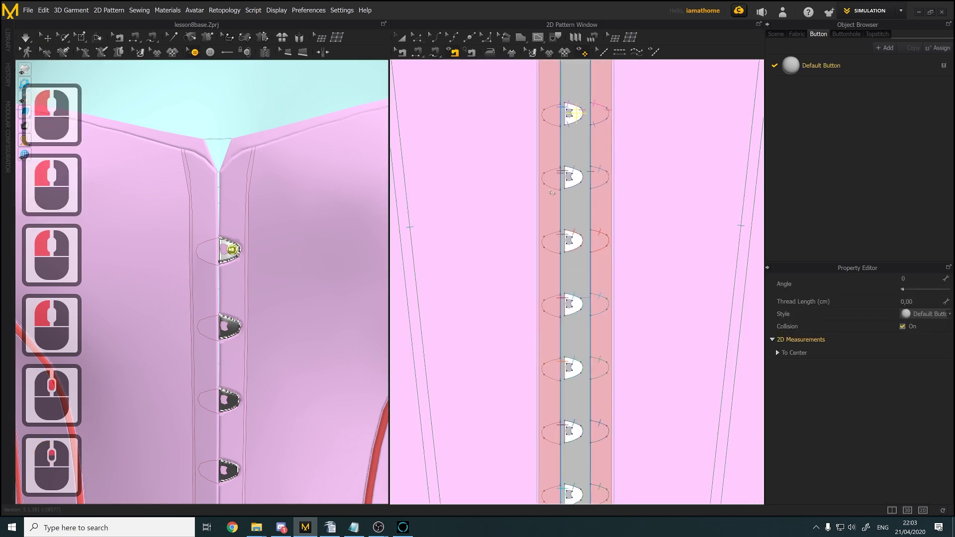
{"action": "key", "text": "ctrl+c"}
{"action": "key", "text": "ctrl+v"}
{"action": "left_click", "coordinate": [576, 176]}
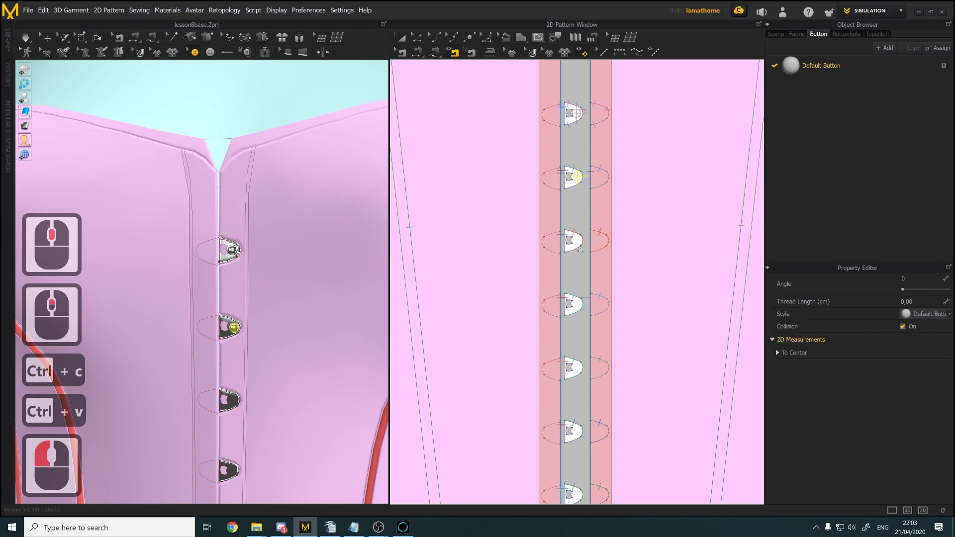
{"action": "key", "text": "ctrl+c"}
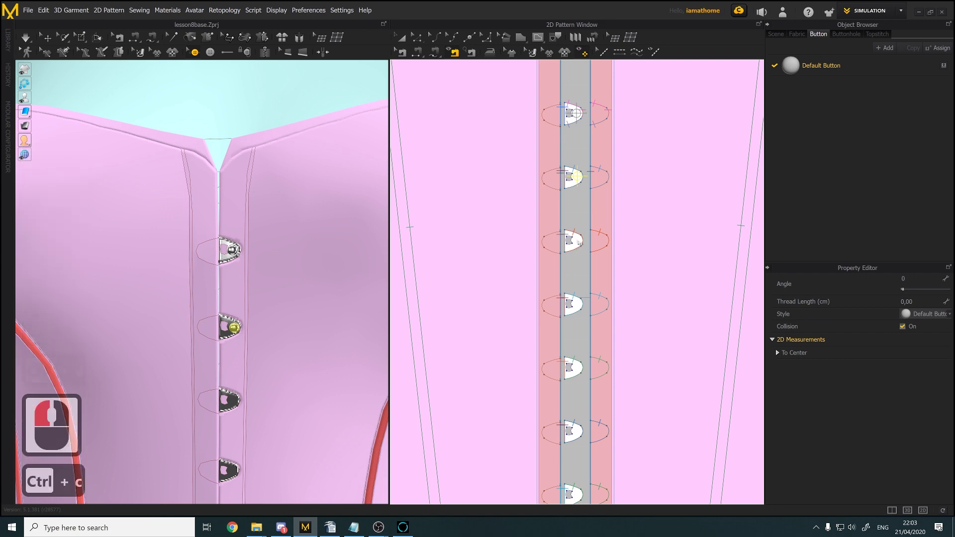
{"action": "left_click", "coordinate": [581, 245]}
Examine the row of clasps and buttons on the corset's front in the 3D view and the 2D pattern
{"action": "scroll", "coordinate": [582, 244], "scroll_direction": "down", "scroll_amount": 4}
{"action": "middle_click_drag", "start_coordinate": [592, 253], "coordinate": [589, 230]}
{"action": "scroll", "coordinate": [299, 259], "scroll_direction": "down", "scroll_amount": 11}
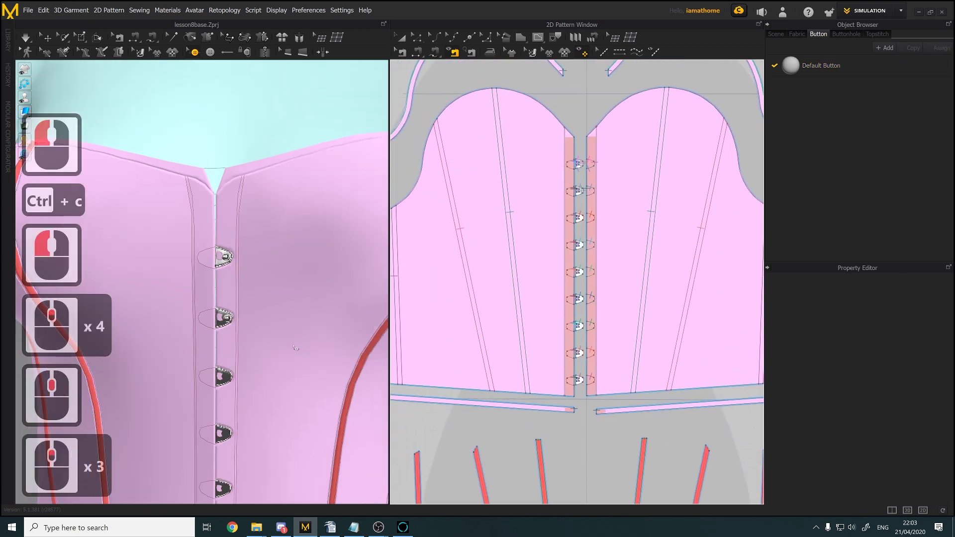
{"action": "middle_click_drag", "start_coordinate": [308, 278], "coordinate": [324, 270]}
{"action": "scroll", "coordinate": [324, 270], "scroll_direction": "down", "scroll_amount": 3}
{"action": "right_click_drag", "start_coordinate": [324, 270], "coordinate": [289, 274]}
{"action": "scroll", "coordinate": [288, 273], "scroll_direction": "up", "scroll_amount": 3}
{"action": "middle_click_drag", "start_coordinate": [288, 273], "coordinate": [269, 299]}
{"action": "right_click_drag", "start_coordinate": [269, 299], "coordinate": [384, 340]}
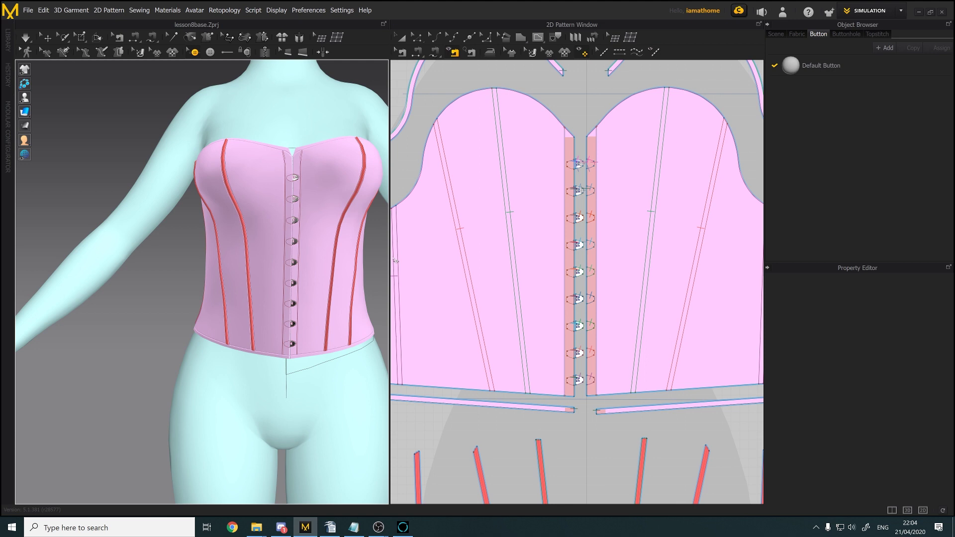
{"action": "scroll", "coordinate": [563, 290], "scroll_direction": "up", "scroll_amount": 6}
{"action": "middle_click_drag", "start_coordinate": [563, 289], "coordinate": [581, 287]}
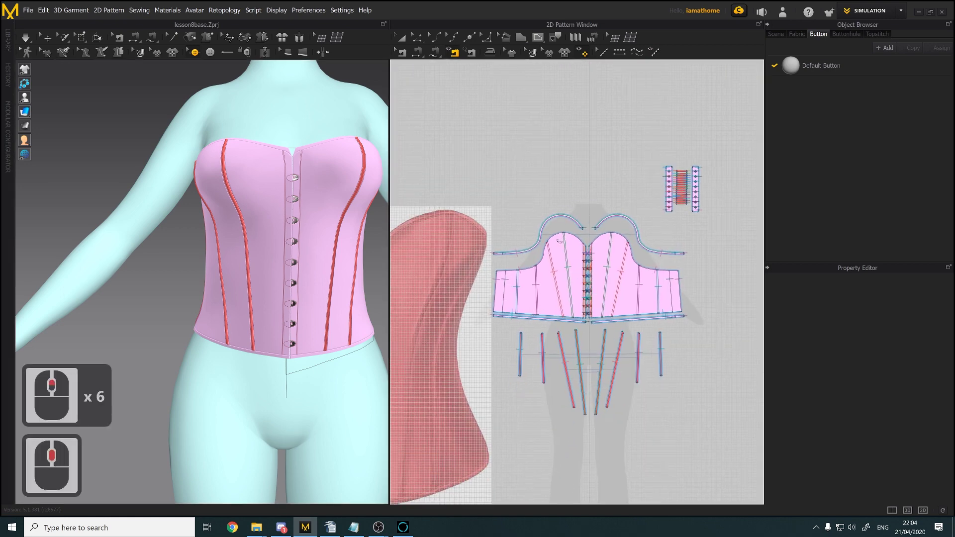
Select the corset's main panel on the wearer's right side and examine the garment's front from several angles
{"action": "left_click", "coordinate": [401, 39]}
{"action": "left_click", "coordinate": [566, 302]}
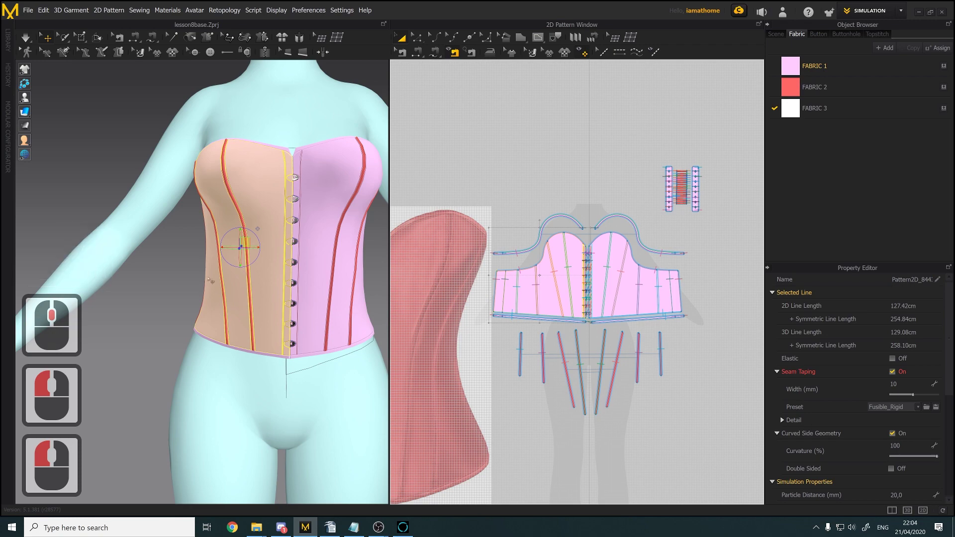
{"action": "right_click_drag", "start_coordinate": [193, 279], "coordinate": [108, 284]}
{"action": "scroll", "coordinate": [254, 294], "scroll_direction": "down", "scroll_amount": 2}
{"action": "right_click_drag", "start_coordinate": [253, 294], "coordinate": [354, 300]}
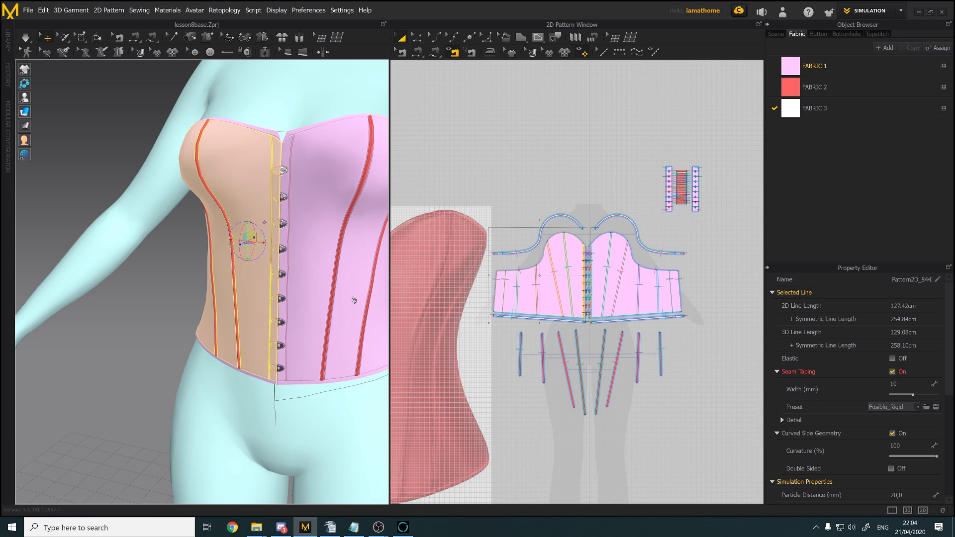
{"action": "scroll", "coordinate": [356, 303], "scroll_direction": "down", "scroll_amount": 7}
{"action": "right_click_drag", "start_coordinate": [355, 303], "coordinate": [343, 299]}
{"action": "scroll", "coordinate": [348, 301], "scroll_direction": "up", "scroll_amount": 2}
{"action": "middle_click_drag", "start_coordinate": [343, 298], "coordinate": [348, 299]}
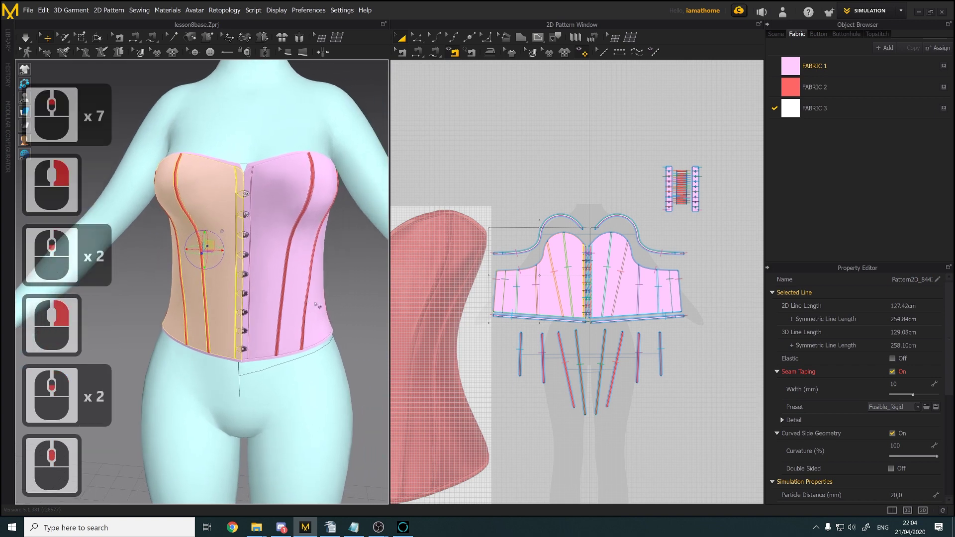
{"action": "scroll", "coordinate": [354, 301], "scroll_direction": "up", "scroll_amount": 1}
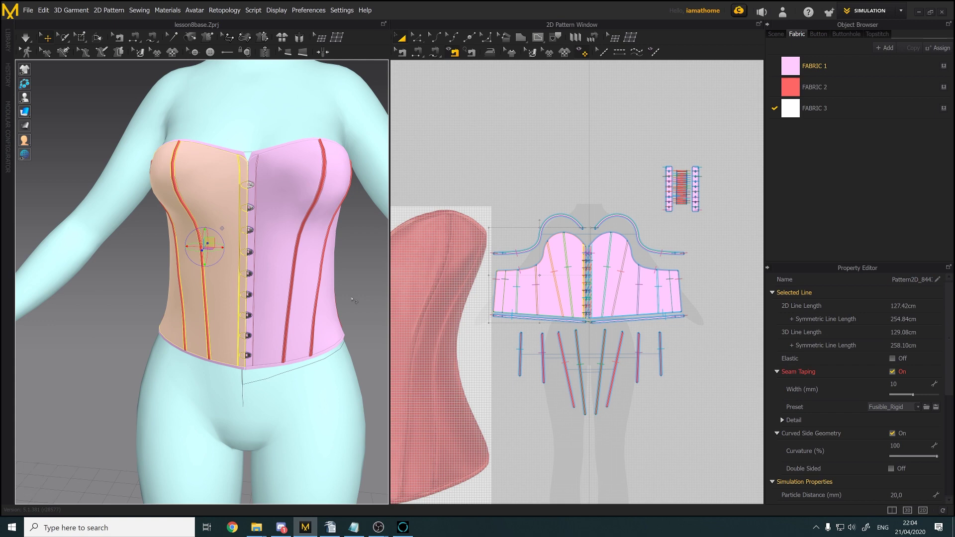
{"action": "scroll", "coordinate": [354, 300], "scroll_direction": "up", "scroll_amount": 1}
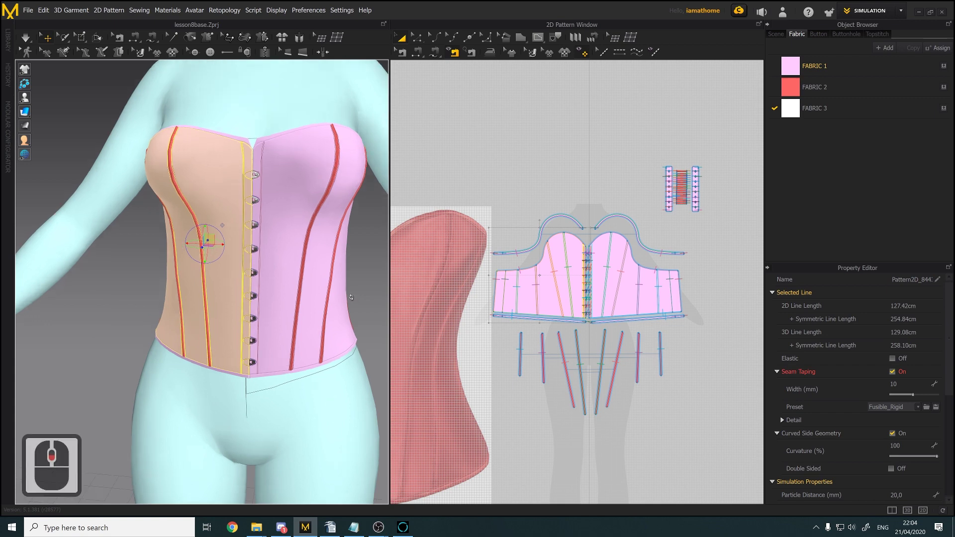
{"action": "right_click_drag", "start_coordinate": [355, 301], "coordinate": [359, 299]}
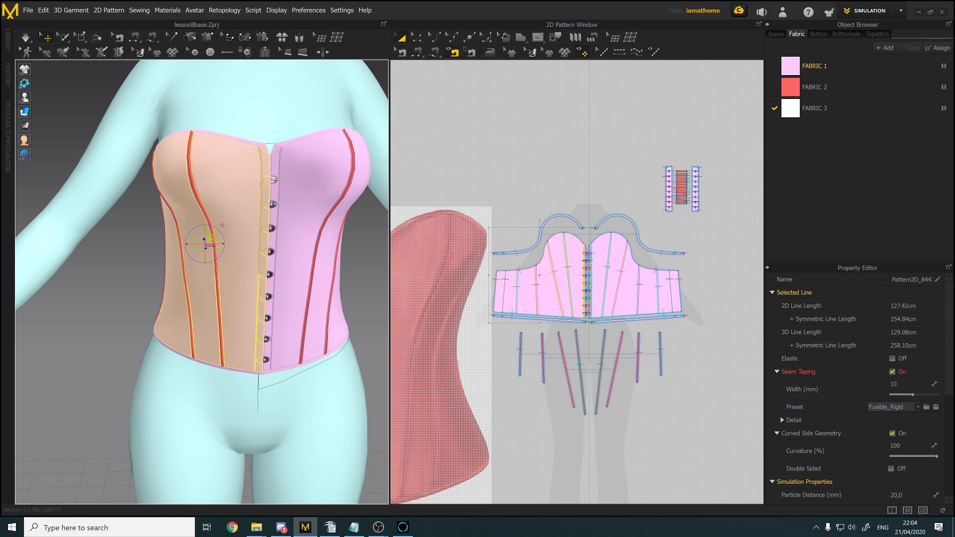
{"action": "left_click", "coordinate": [273, 180]}
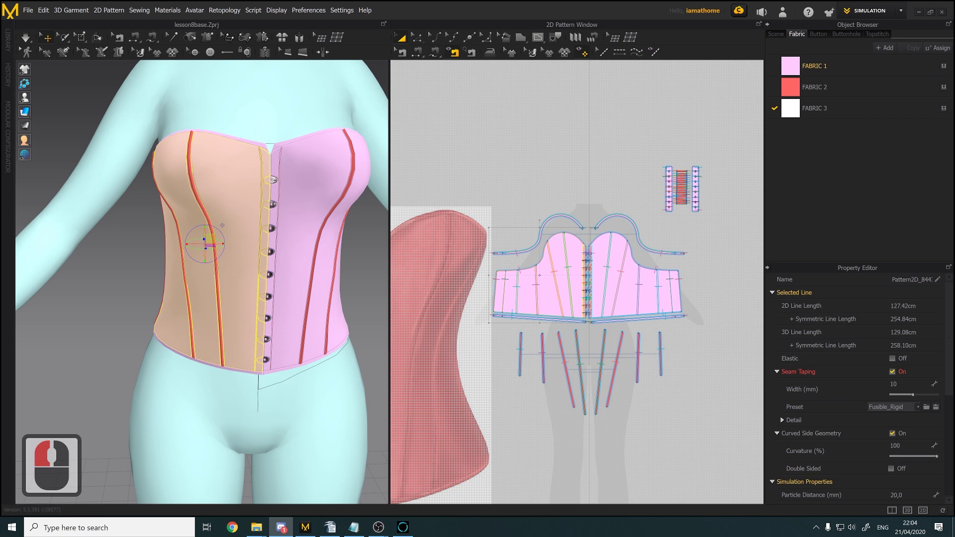
{"action": "left_click", "coordinate": [273, 180]}
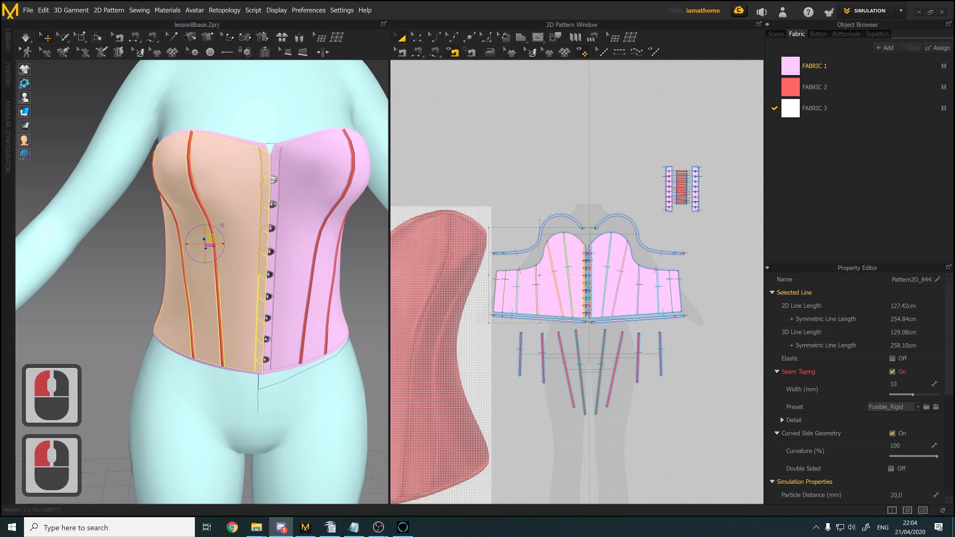
{"action": "left_click", "coordinate": [273, 180]}
{"action": "left_click", "coordinate": [273, 179]}
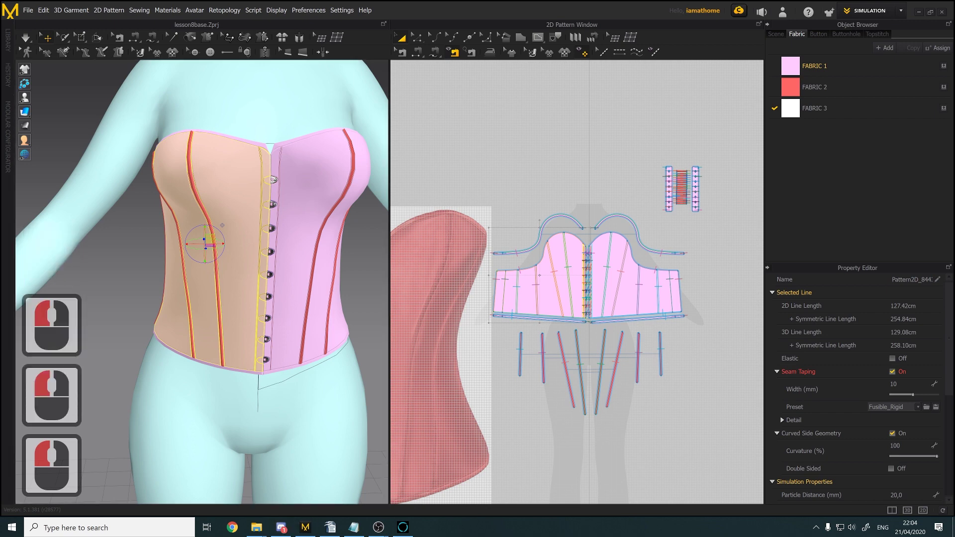
Set the particle distance of the corset's main panel on the wearer's left side to 5 mm
{"action": "left_click", "coordinate": [330, 187]}
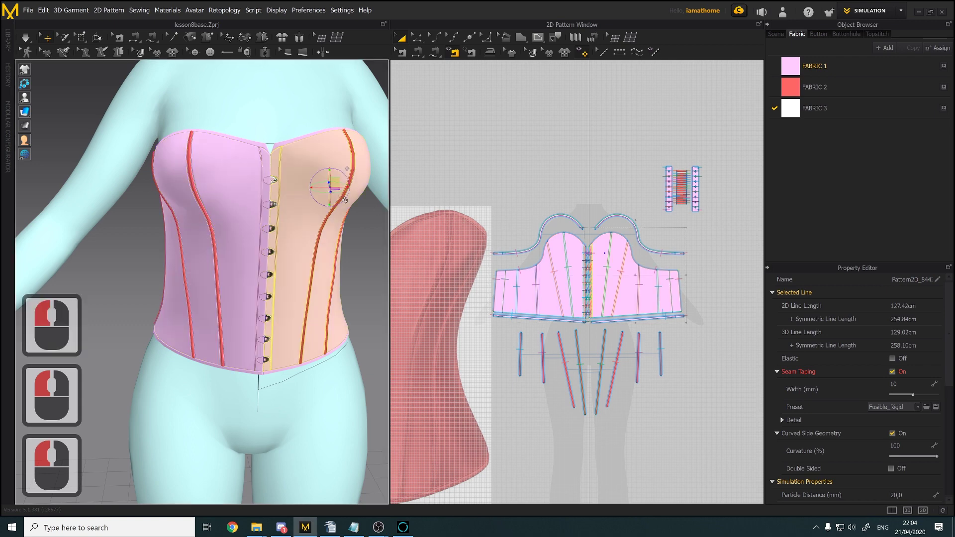
{"action": "right_click_drag", "start_coordinate": [344, 200], "coordinate": [327, 239]}
{"action": "left_click", "coordinate": [299, 149]}
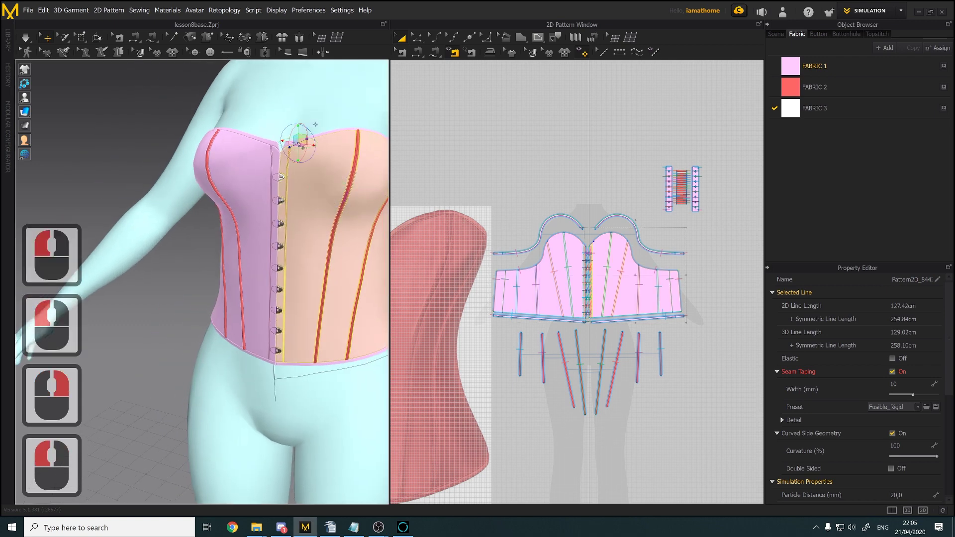
{"action": "right_click", "coordinate": [298, 148]}
{"action": "right_click_drag", "start_coordinate": [269, 207], "coordinate": [618, 243]}
{"action": "scroll", "coordinate": [302, 228], "scroll_direction": "down", "scroll_amount": 1}
{"action": "scroll", "coordinate": [278, 227], "scroll_direction": "down", "scroll_amount": 4}
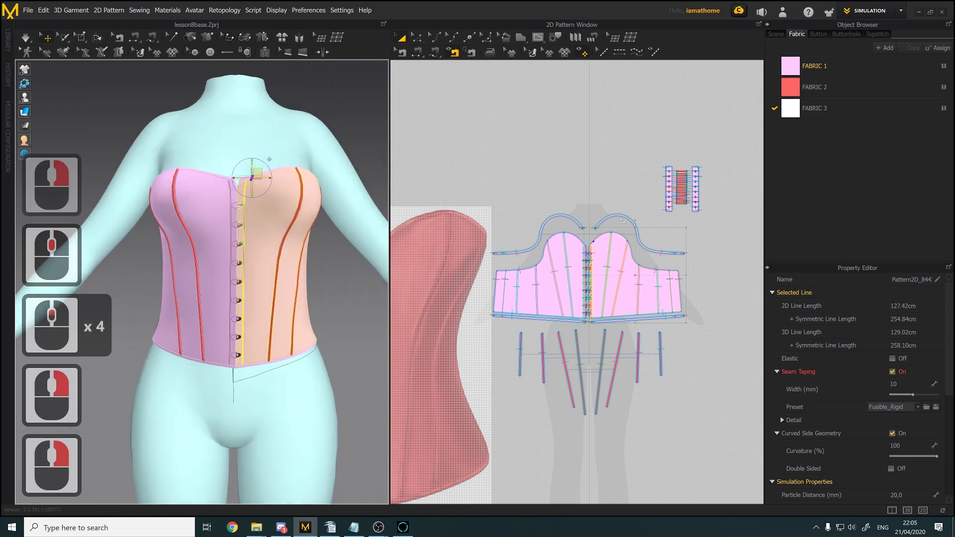
{"action": "left_click", "coordinate": [275, 263]}
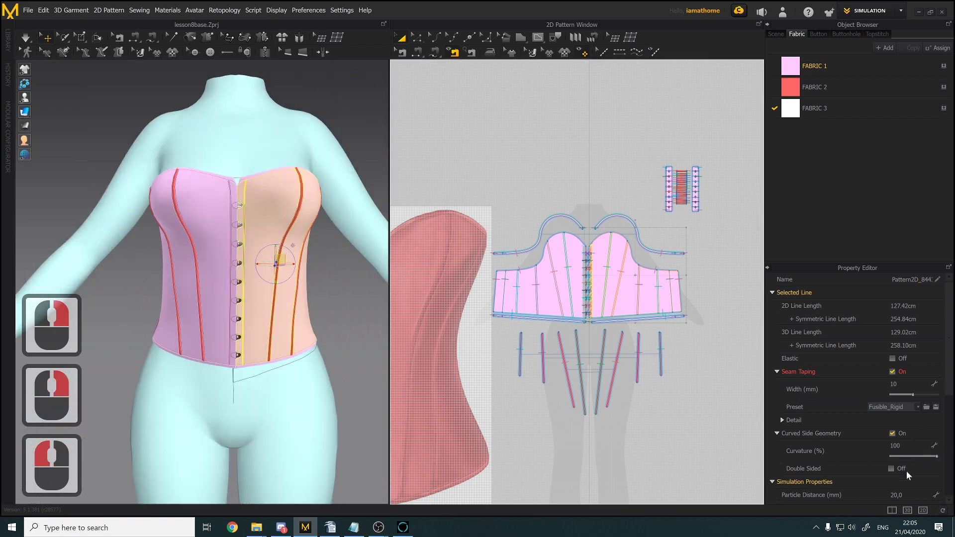
{"action": "left_click", "coordinate": [897, 495]}
{"action": "type", "text": "5"}
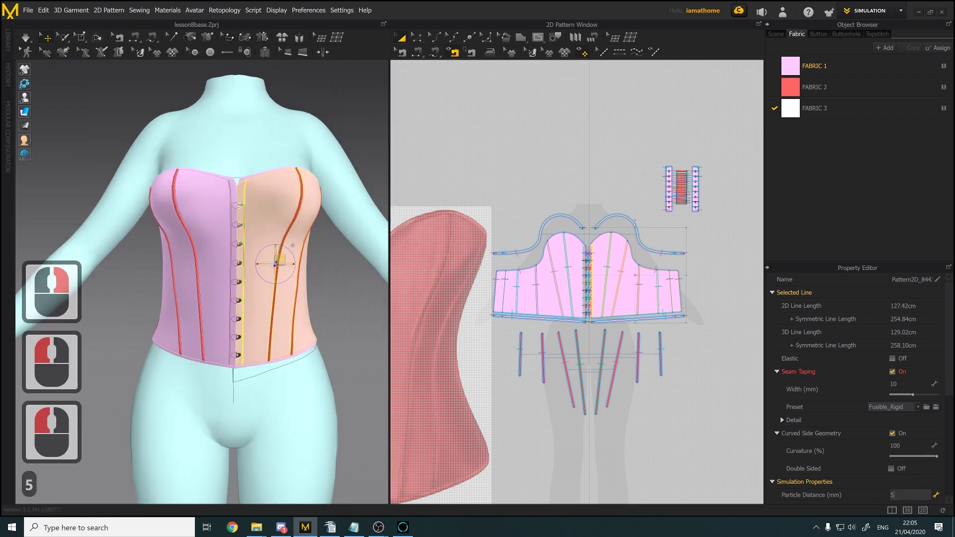
{"action": "key", "text": "Return"}
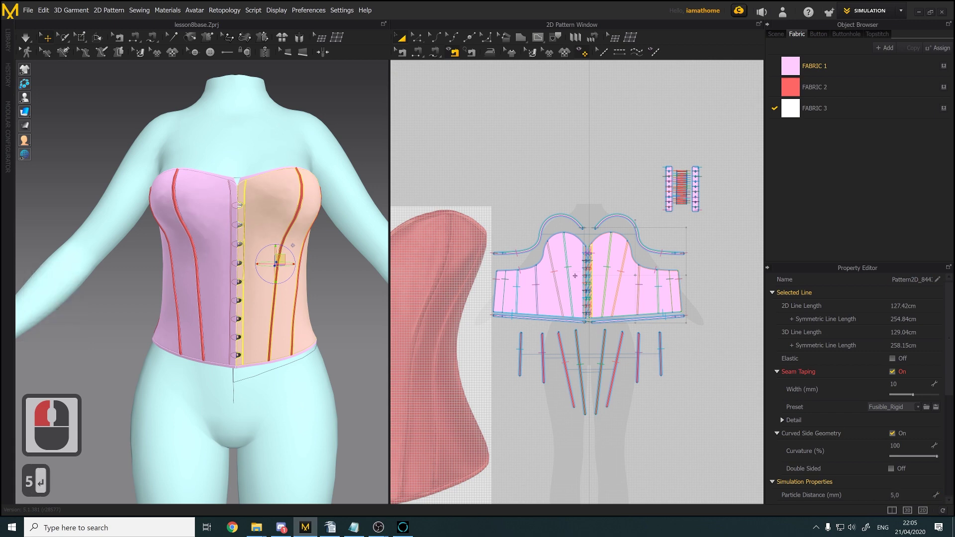
Run the simulation briefly to settle the refined corset mesh, and stop it
{"action": "scroll", "coordinate": [263, 229], "scroll_direction": "up", "scroll_amount": 2}
{"action": "left_click", "coordinate": [25, 37]}
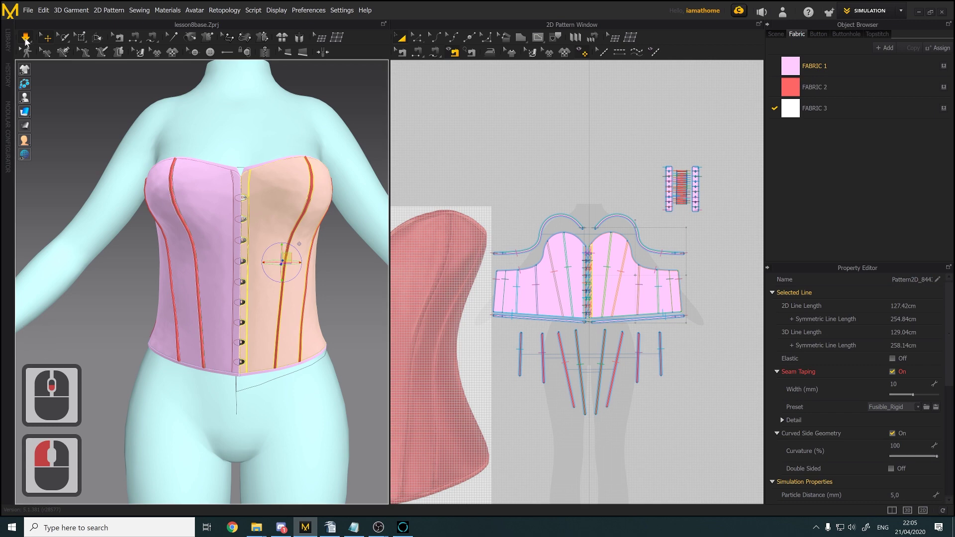
{"action": "left_click", "coordinate": [25, 37]}
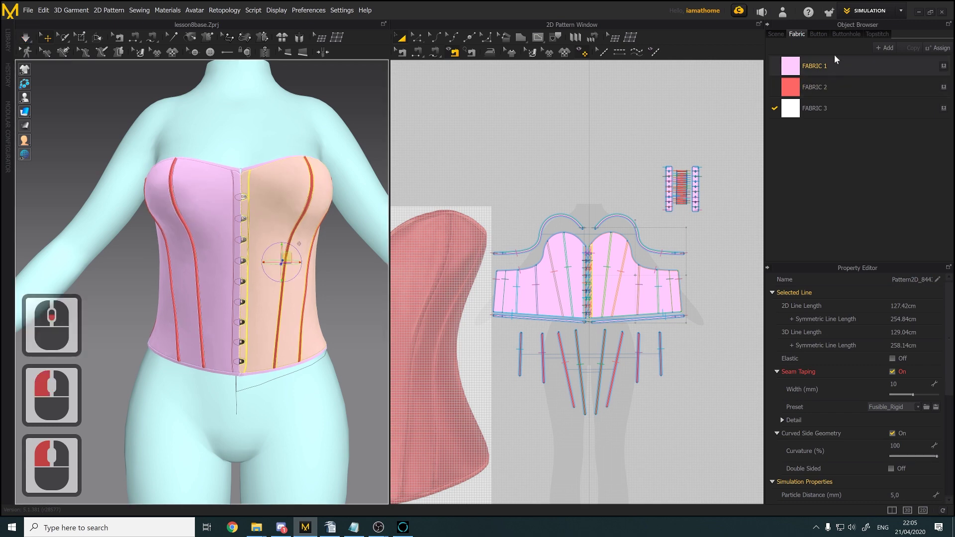
Switch the workspace to Sculpt mode and inspect the corset's bust and side up close
{"action": "left_click", "coordinate": [900, 11]}
{"action": "left_click", "coordinate": [515, 174]}
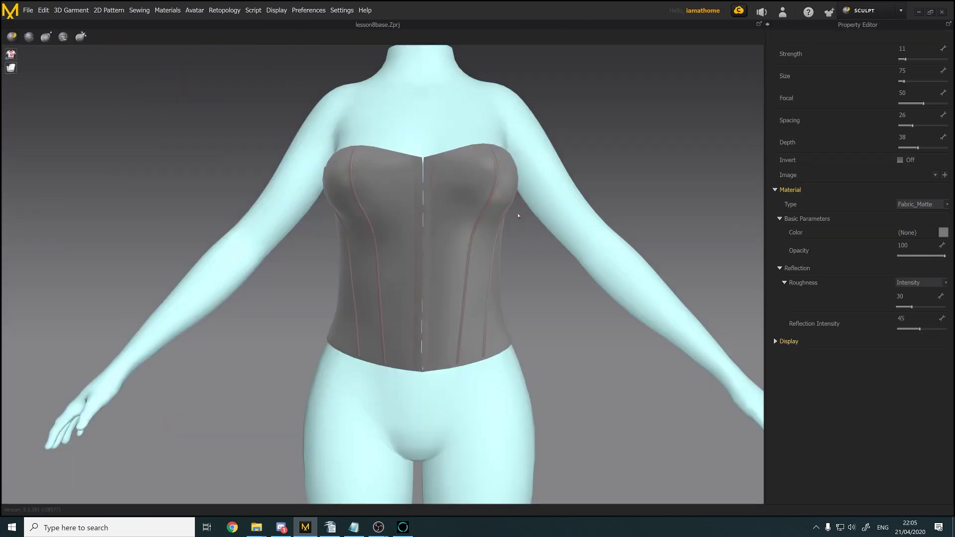
{"action": "scroll", "coordinate": [552, 226], "scroll_direction": "up", "scroll_amount": 1}
{"action": "scroll", "coordinate": [559, 229], "scroll_direction": "down", "scroll_amount": 1}
{"action": "right_click_drag", "start_coordinate": [559, 229], "coordinate": [533, 226]}
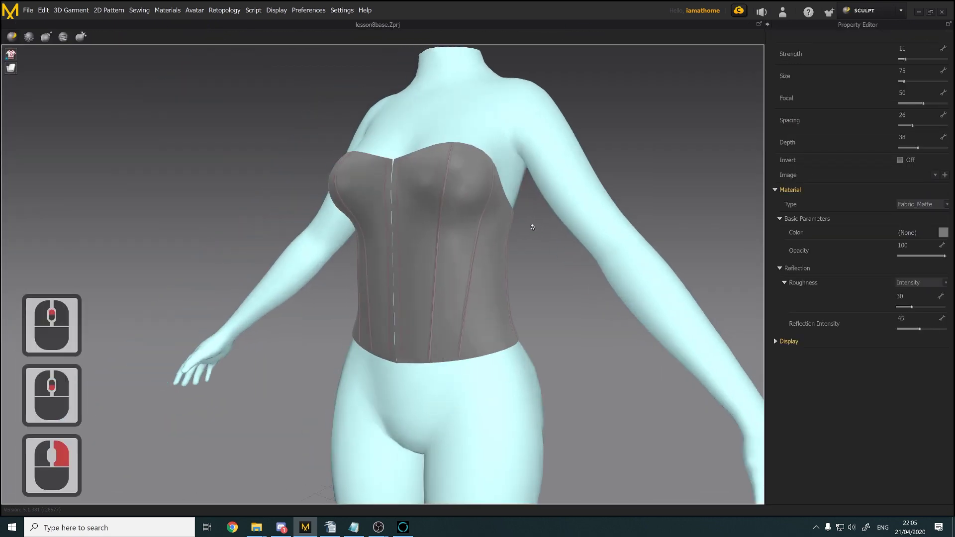
{"action": "scroll", "coordinate": [544, 218], "scroll_direction": "down", "scroll_amount": 2}
{"action": "middle_click_drag", "start_coordinate": [544, 218], "coordinate": [508, 270]}
{"action": "scroll", "coordinate": [497, 271], "scroll_direction": "down", "scroll_amount": 3}
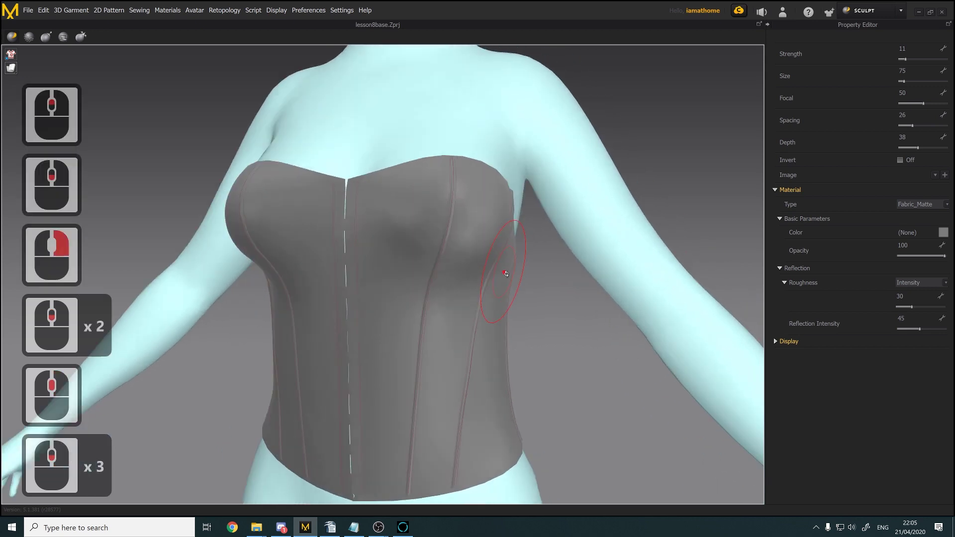
{"action": "right_click_drag", "start_coordinate": [496, 271], "coordinate": [493, 268]}
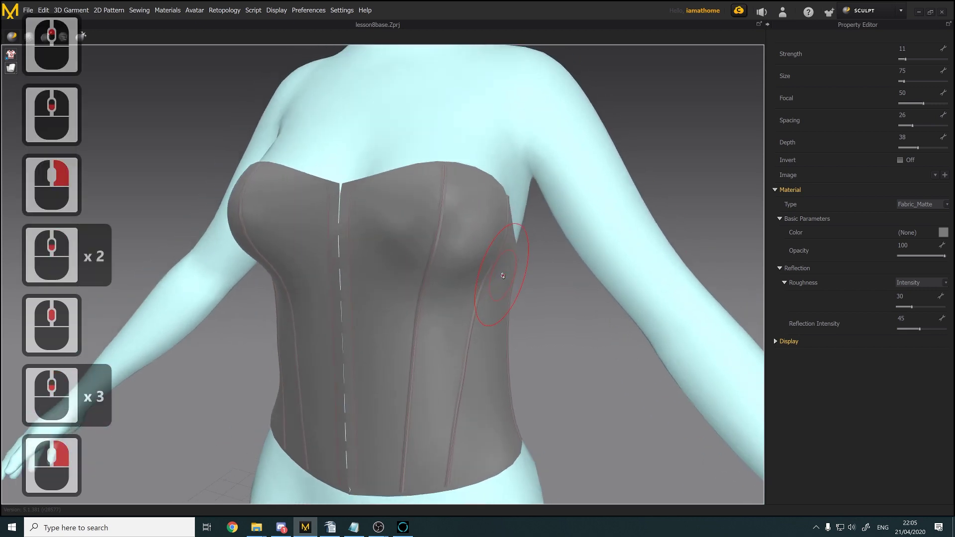
Try a single dab of a different sculpt brush on the corset's side panel, and undo it
{"action": "left_click", "coordinate": [64, 37]}
{"action": "right_click_drag", "start_coordinate": [383, 288], "coordinate": [463, 362]}
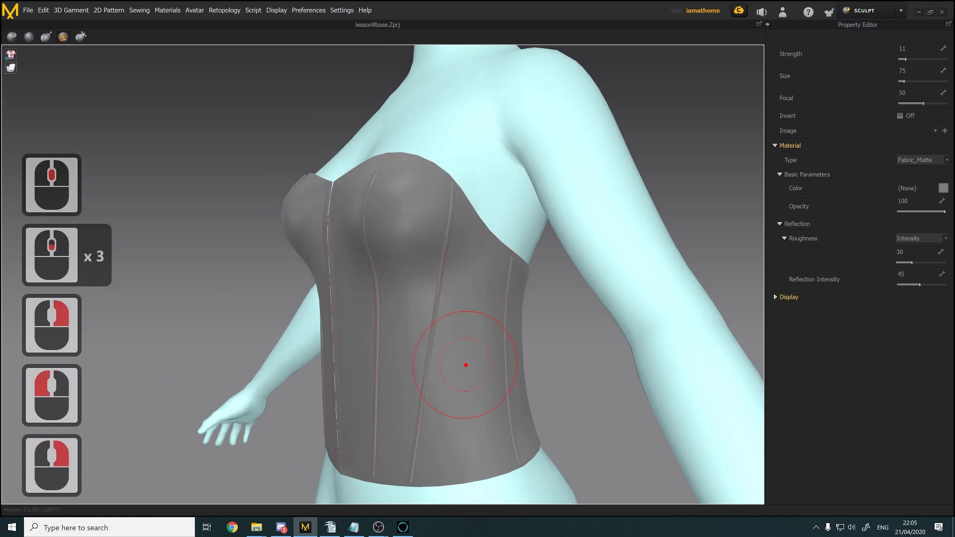
{"action": "left_click", "coordinate": [515, 313]}
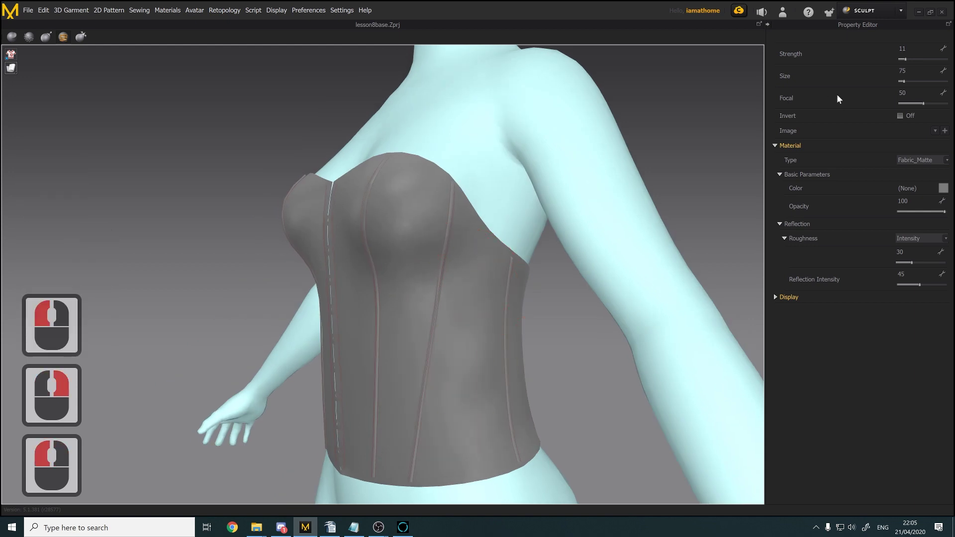
{"action": "key", "text": "ctrl+z"}
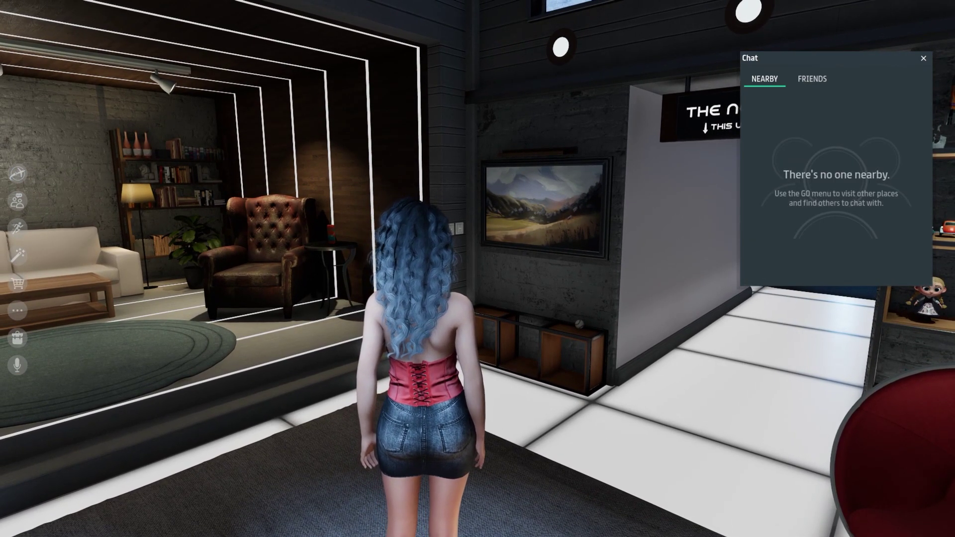
Switch to Sansar, look through the list of all upcoming events in the Codex, and close it
{"action": "left_click", "coordinate": [37, 250]}
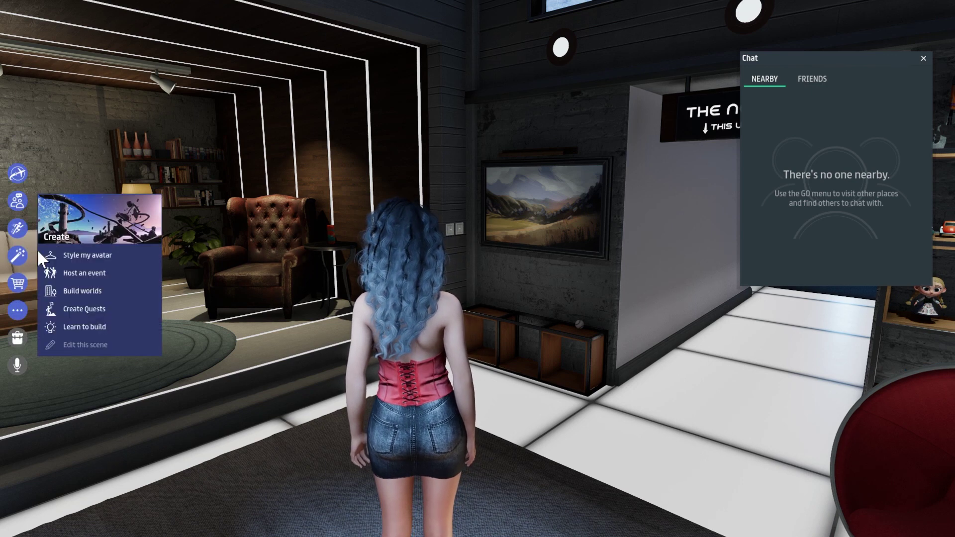
{"action": "left_click", "coordinate": [20, 172]}
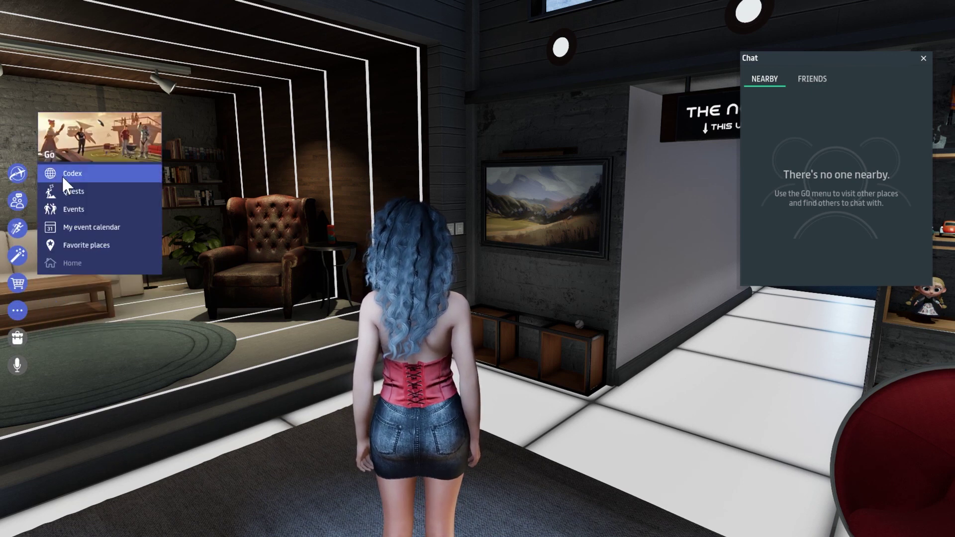
{"action": "left_click", "coordinate": [90, 215]}
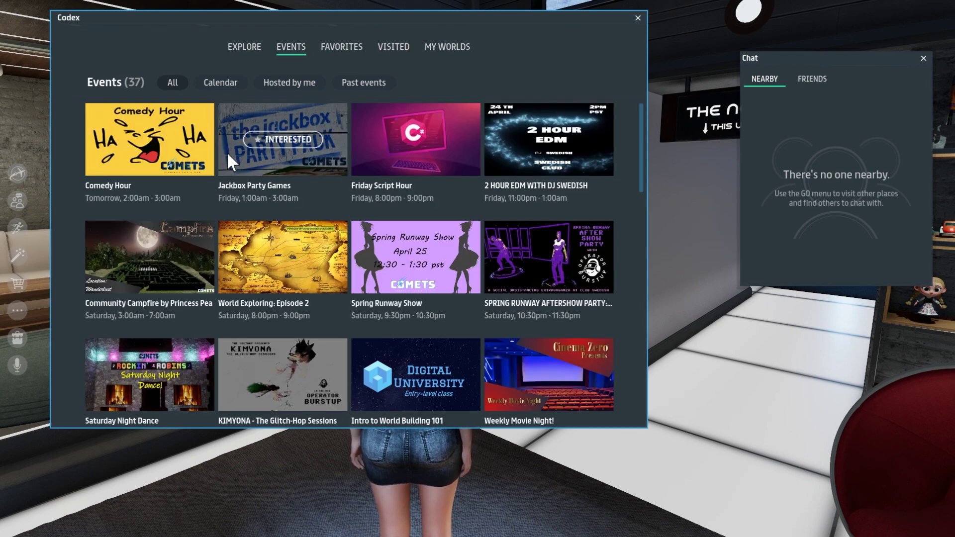
{"action": "left_click", "coordinate": [638, 18]}
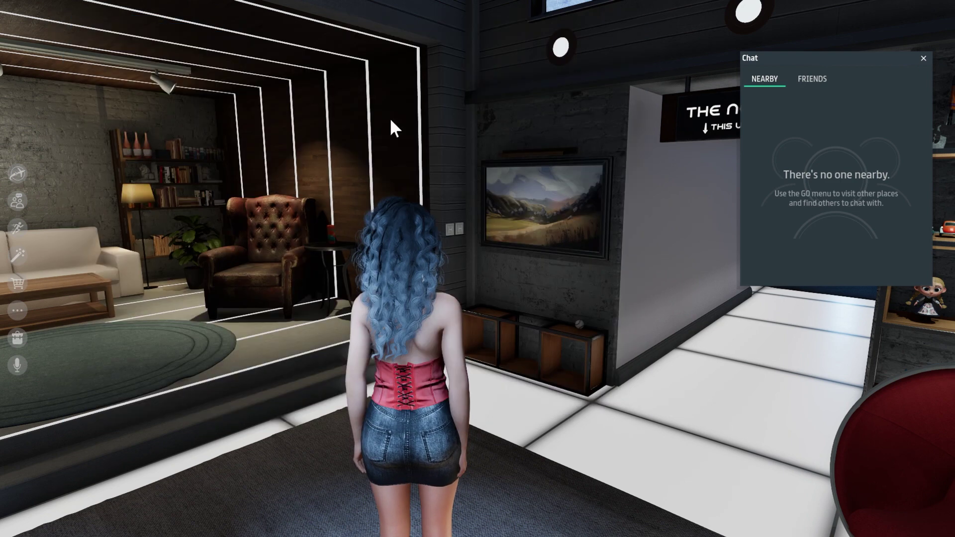
Visit the most recently edited of the account's own worlds, the weekly Marvelous Designer lesson
{"action": "left_click", "coordinate": [23, 255]}
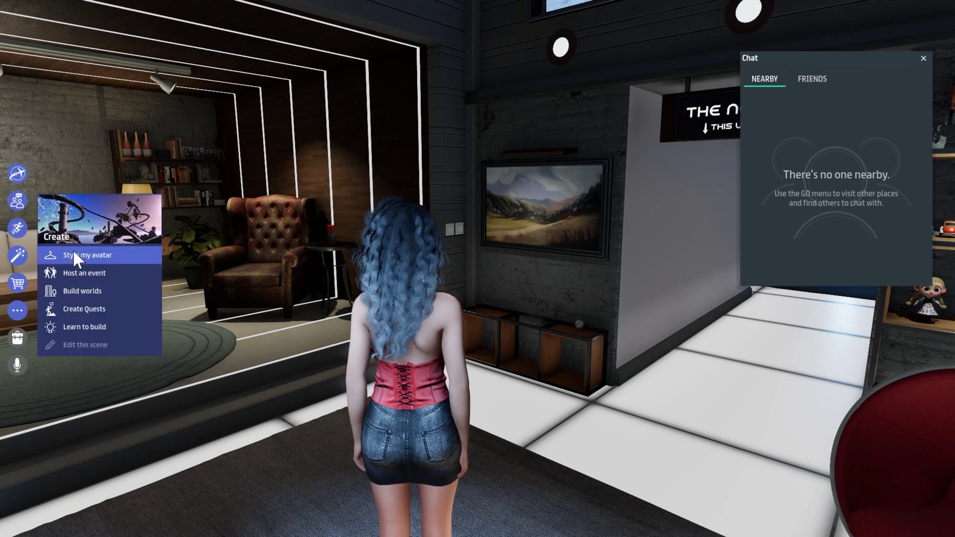
{"action": "left_click", "coordinate": [94, 289]}
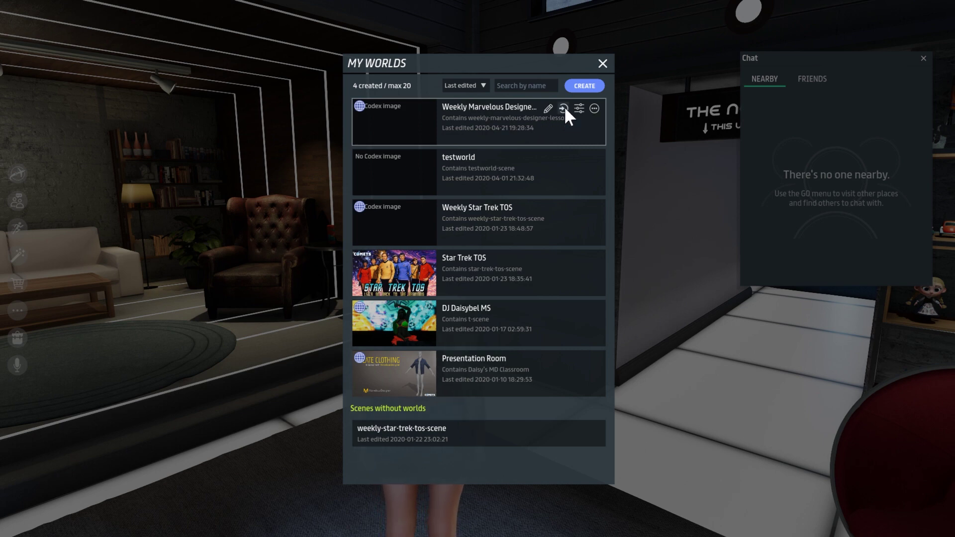
{"action": "left_click", "coordinate": [562, 109]}
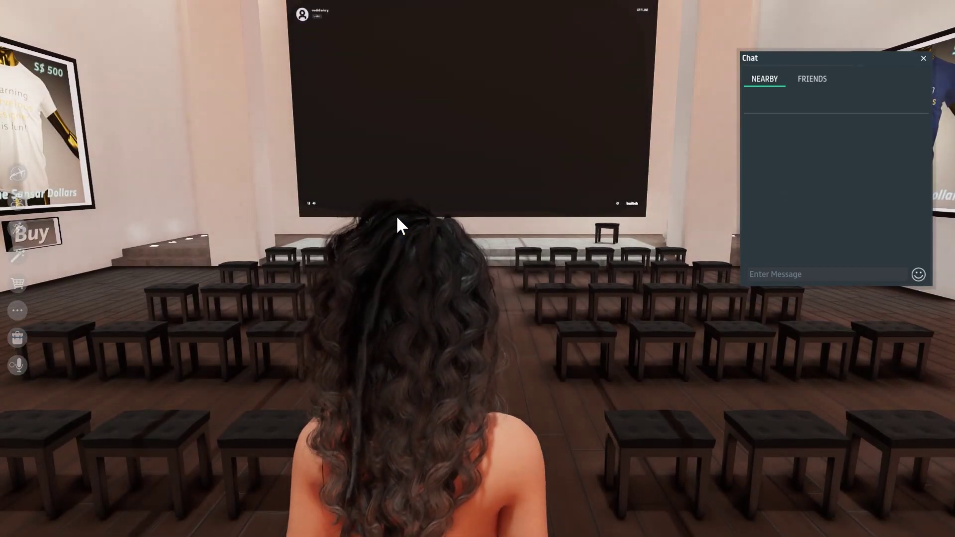
Walk the avatar between the rows of stools onto the stage and view it from the front
{"action": "key", "text": "w"}
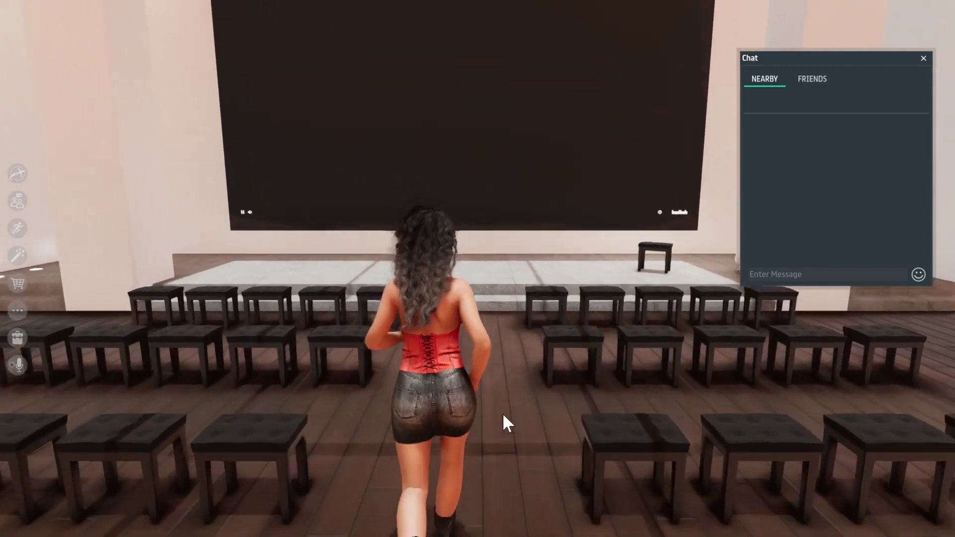
{"action": "key", "text": "w"}
{"action": "right_click_drag", "start_coordinate": [555, 417], "coordinate": [953, 397]}
{"action": "right_click_drag", "start_coordinate": [603, 485], "coordinate": [628, 463]}
{"action": "right_click_drag", "start_coordinate": [512, 429], "coordinate": [1, 411]}
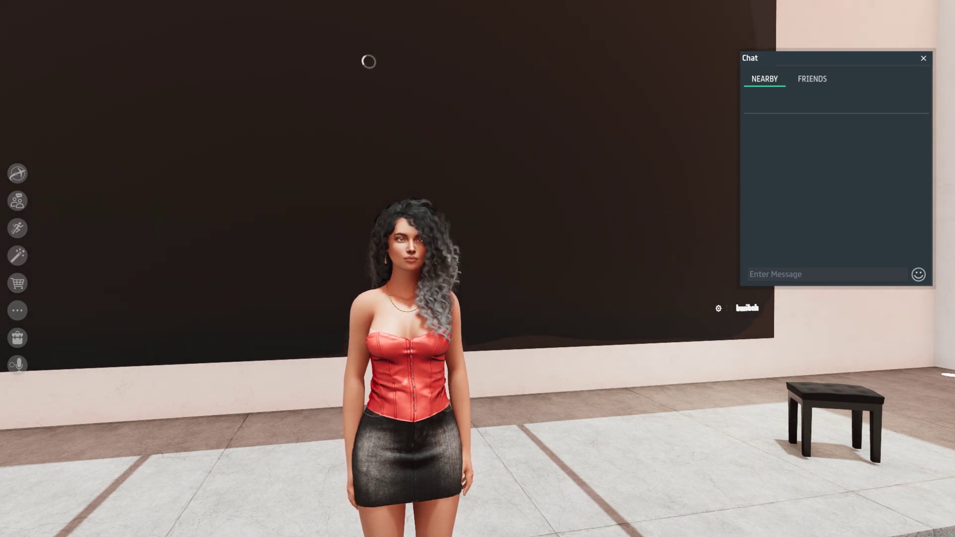
{"action": "right_click_drag", "start_coordinate": [425, 458], "coordinate": [411, 437]}
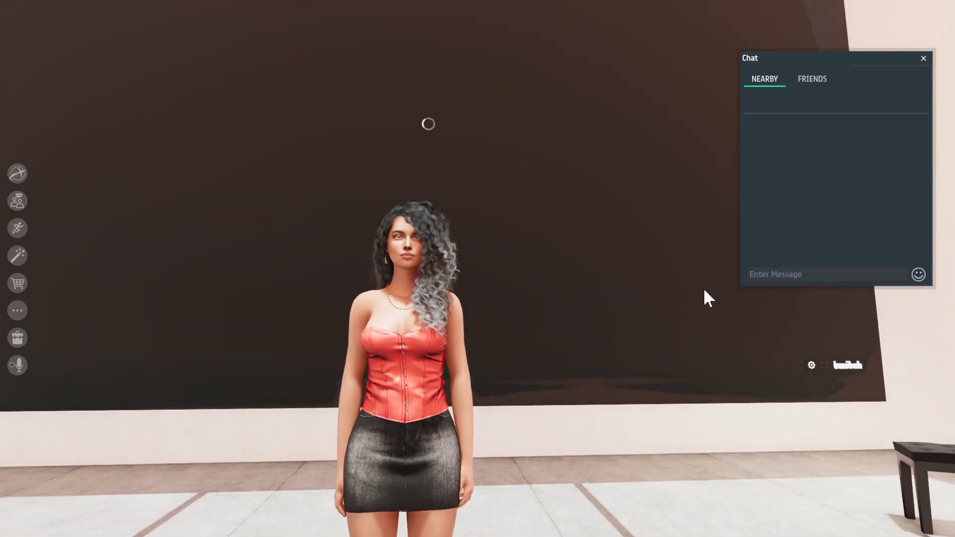
Start a nearby chat message with the /tk command
{"action": "left_click", "coordinate": [785, 273]}
{"action": "type", "text": "/tk"}
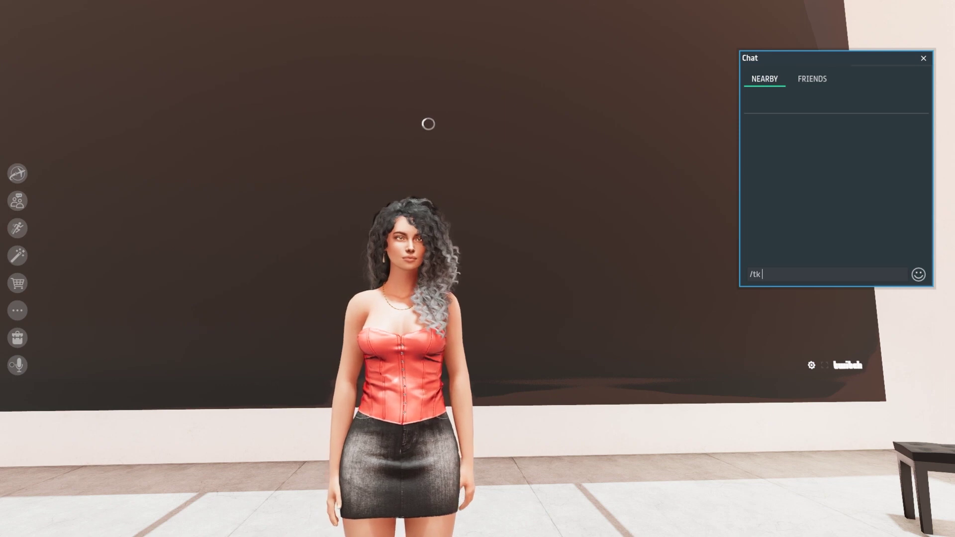
Look through the Codex's event, popular and featured world listings, and close it
{"action": "left_click", "coordinate": [19, 174]}
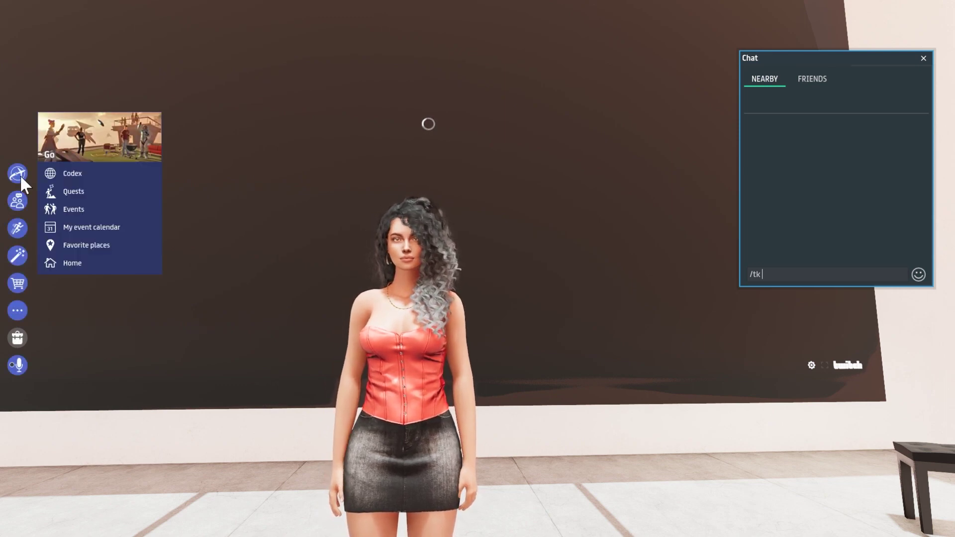
{"action": "left_click", "coordinate": [72, 174]}
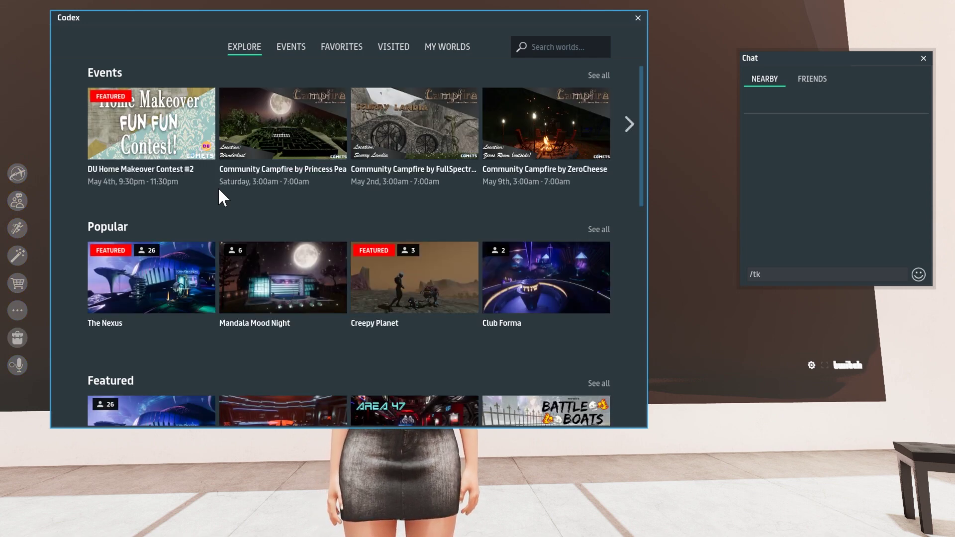
{"action": "scroll", "coordinate": [219, 190], "scroll_direction": "down", "scroll_amount": 3}
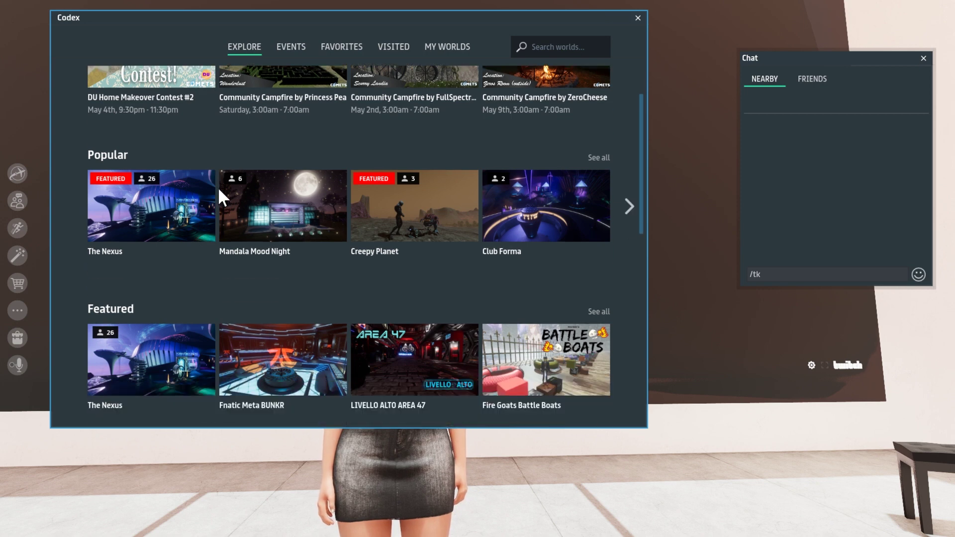
{"action": "scroll", "coordinate": [219, 189], "scroll_direction": "up", "scroll_amount": 3}
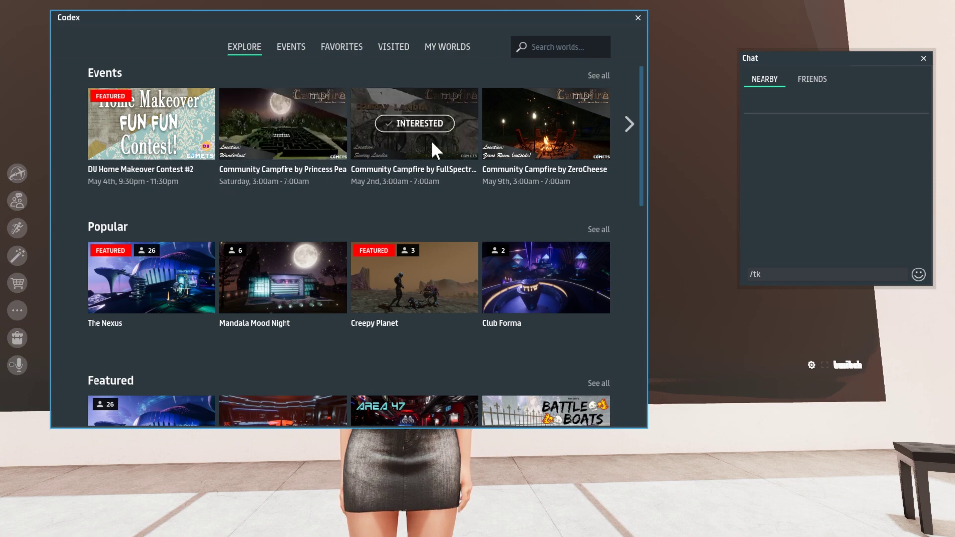
{"action": "left_click", "coordinate": [637, 18]}
Look around the classroom and toggle the voice microphone while viewing the avatar in front of the screen
{"action": "right_click_drag", "start_coordinate": [629, 320], "coordinate": [49, 394]}
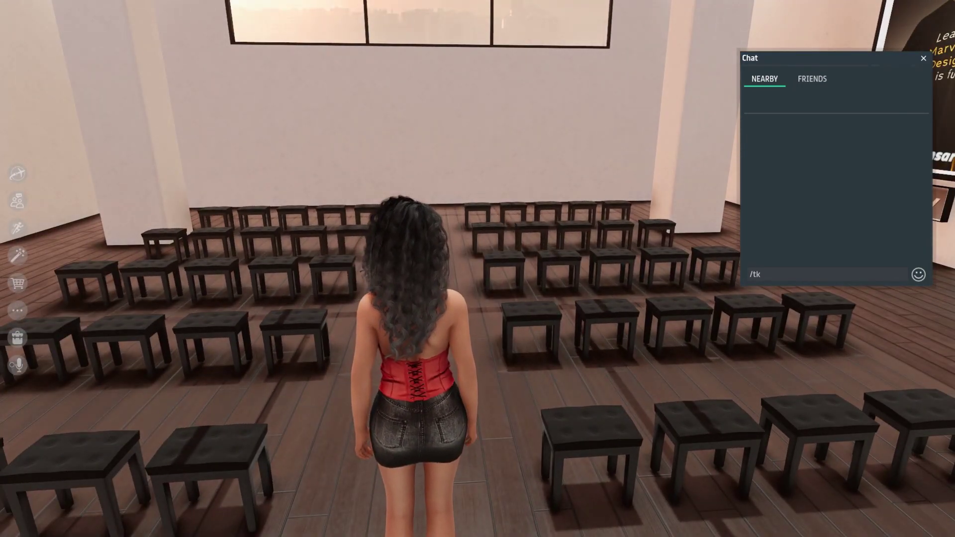
{"action": "right_click_drag", "start_coordinate": [154, 348], "coordinate": [354, 188]}
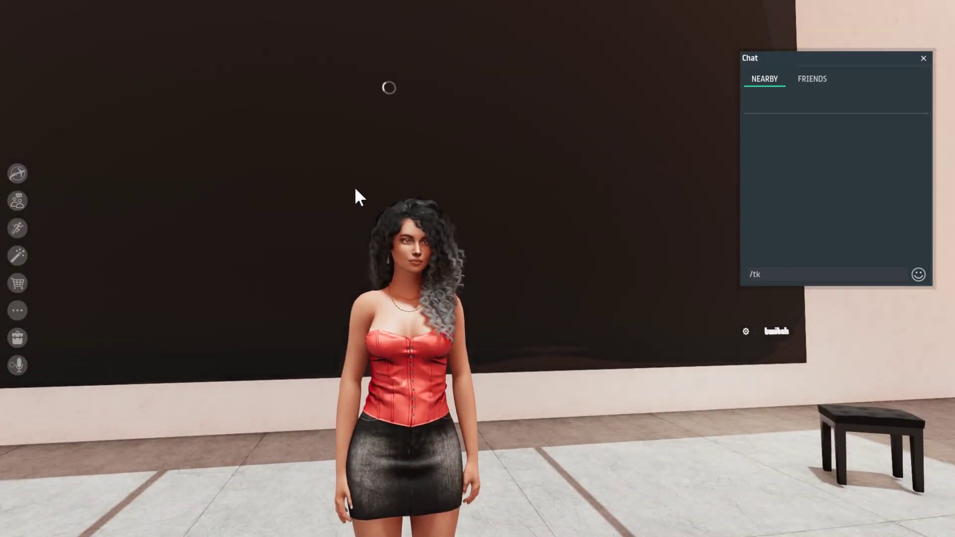
{"action": "left_click", "coordinate": [18, 365]}
{"action": "right_click_drag", "start_coordinate": [418, 354], "coordinate": [396, 347]}
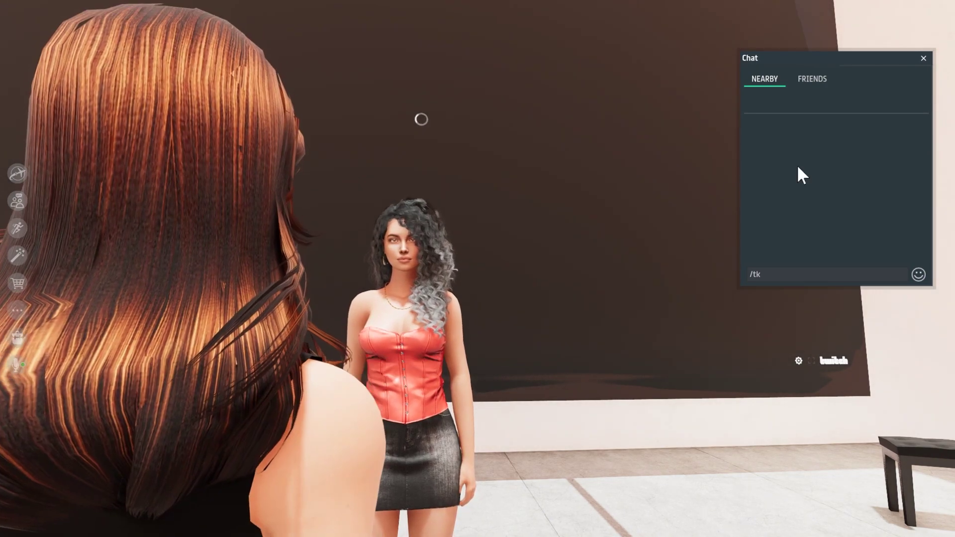
Look over the visitors by the front row of stools and toggle the voice microphone again
{"action": "right_click_drag", "start_coordinate": [559, 347], "coordinate": [318, 363]}
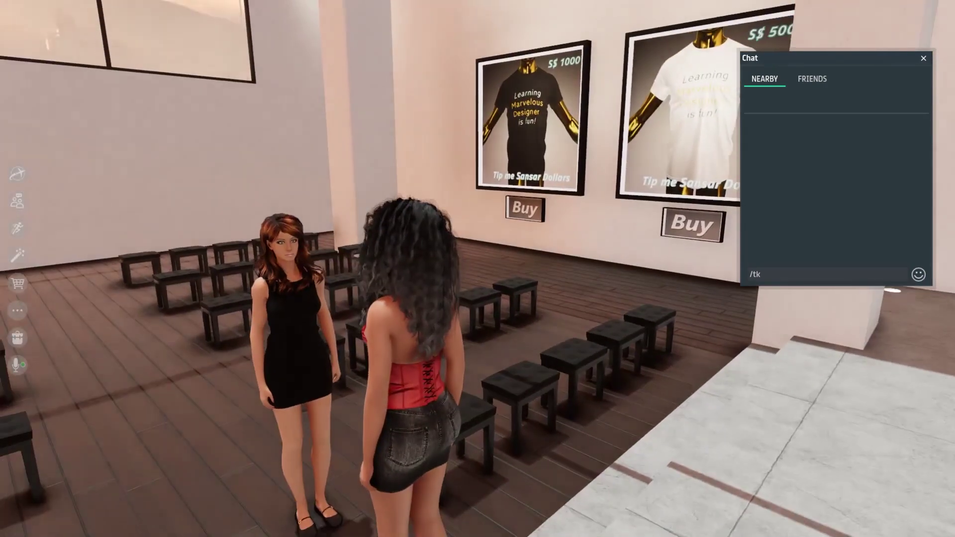
{"action": "right_click_drag", "start_coordinate": [312, 294], "coordinate": [196, 386]}
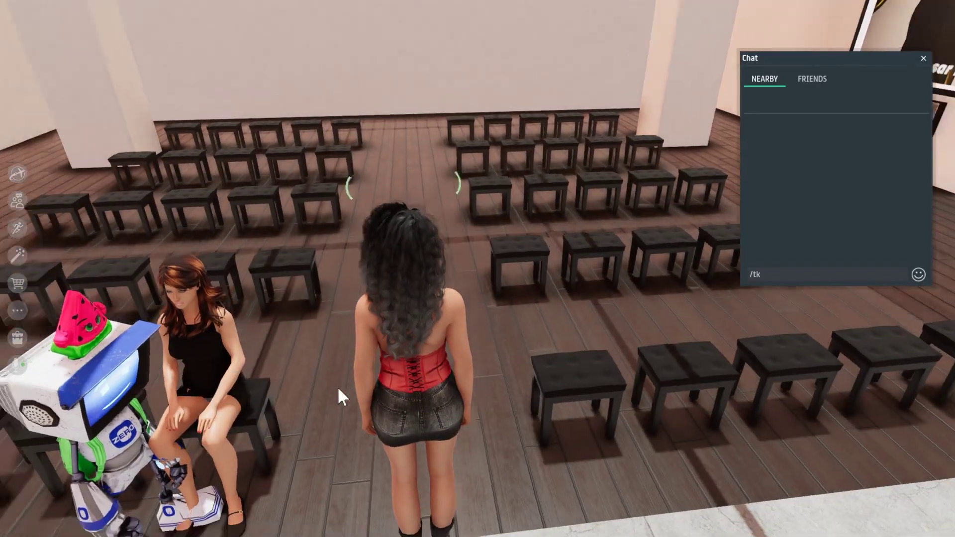
{"action": "right_click_drag", "start_coordinate": [336, 394], "coordinate": [230, 410]}
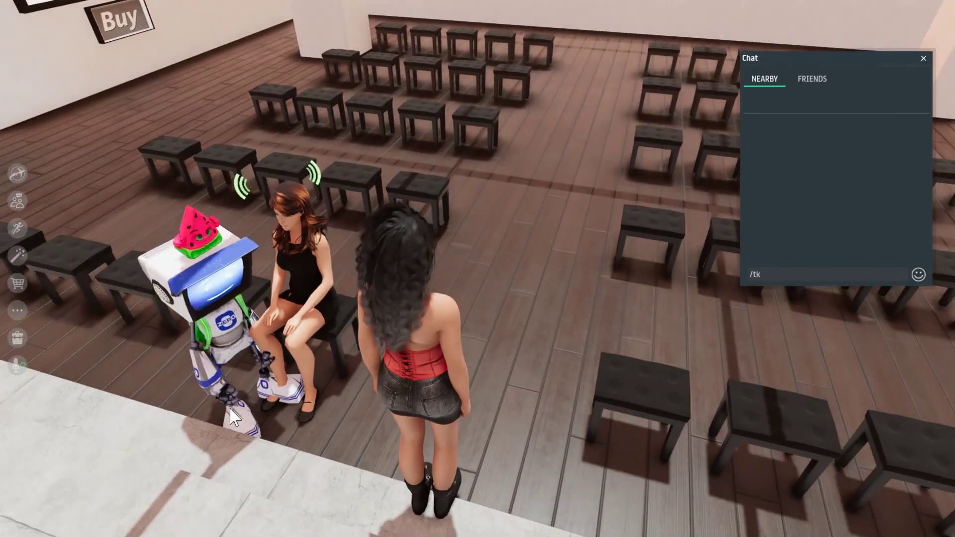
{"action": "left_click", "coordinate": [17, 367]}
{"action": "right_click_drag", "start_coordinate": [125, 371], "coordinate": [451, 185]}
Walk the avatar along the stage past the single stool and back, ending beside the large screen
{"action": "key", "text": "w"}
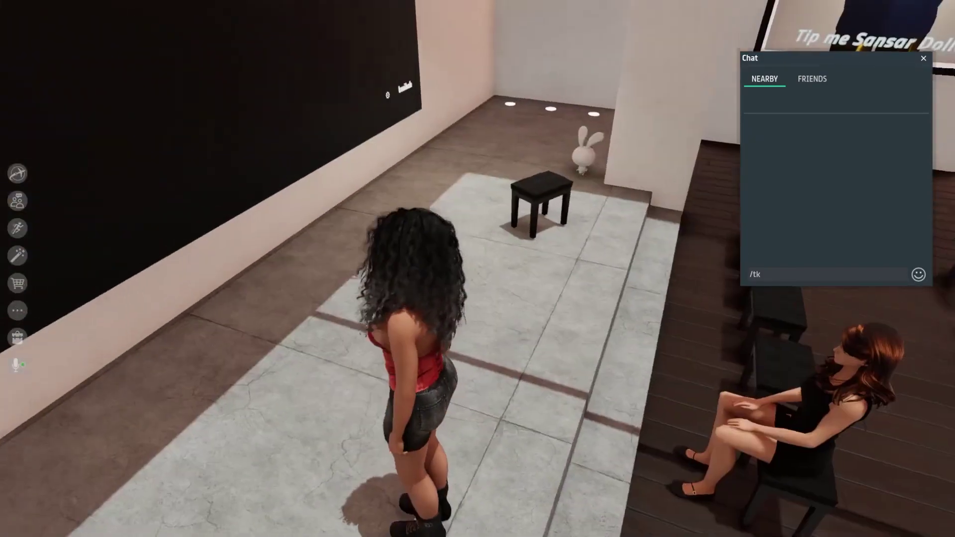
{"action": "key", "text": "w"}
{"action": "right_click_drag", "start_coordinate": [5, 341], "coordinate": [223, 347]}
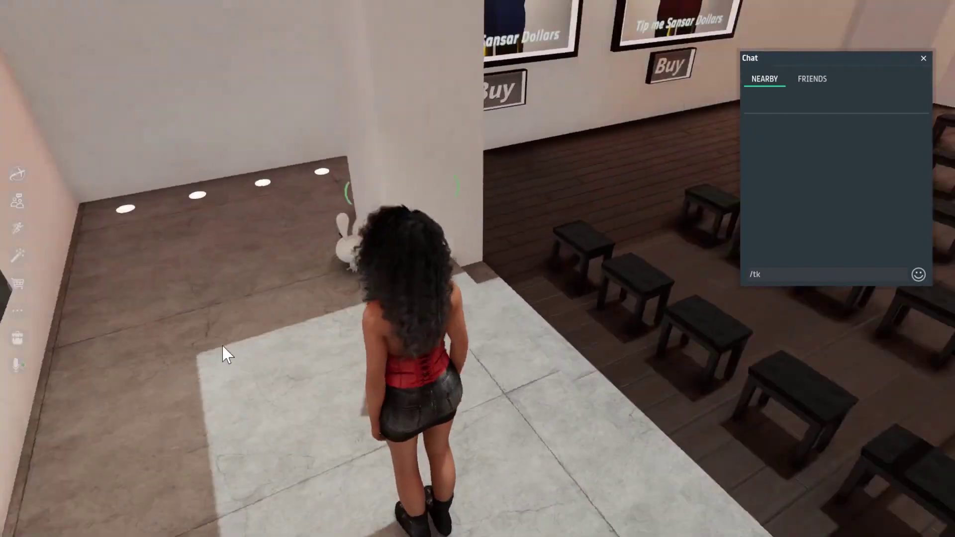
{"action": "key", "text": "d"}
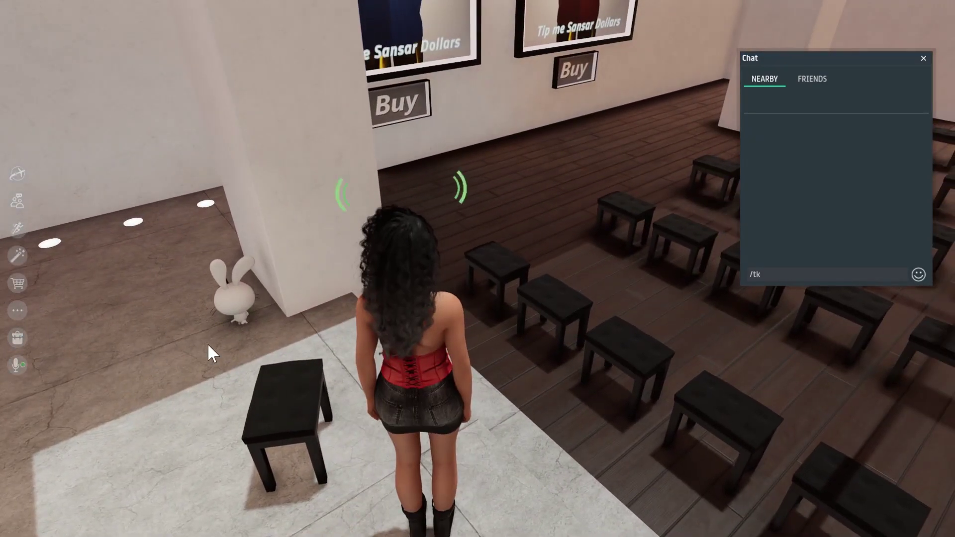
{"action": "right_click_drag", "start_coordinate": [487, 411], "coordinate": [935, 338]}
{"action": "key", "text": "d"}
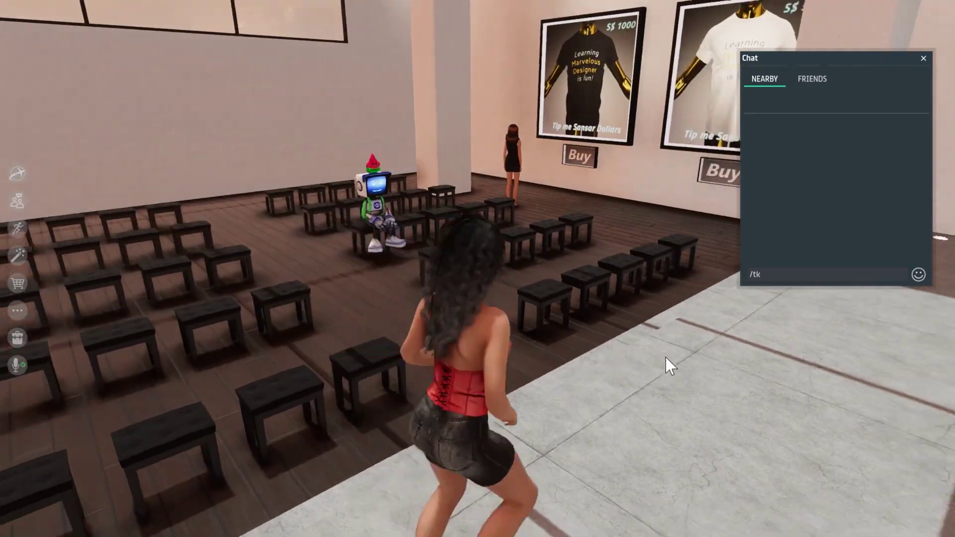
{"action": "key", "text": "w"}
{"action": "right_click_drag", "start_coordinate": [654, 359], "coordinate": [932, 293]}
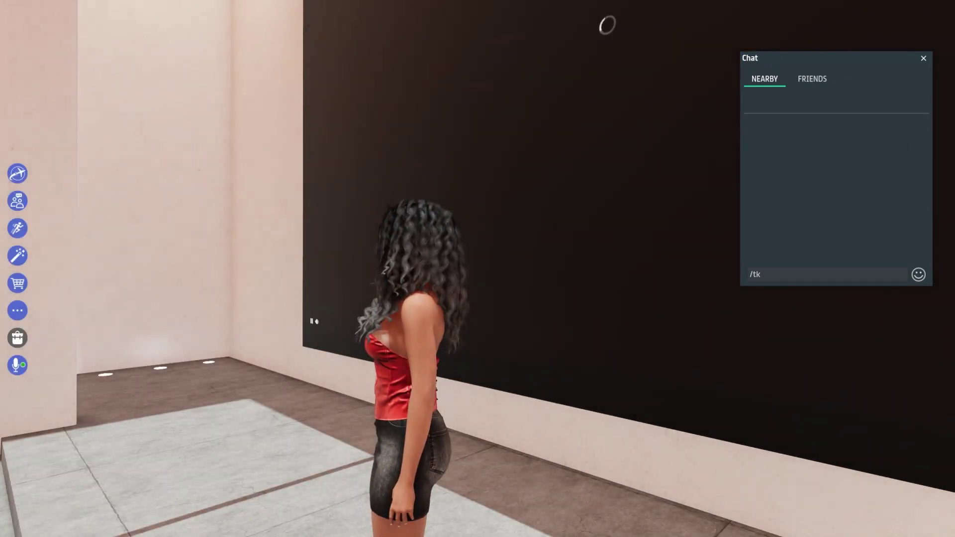
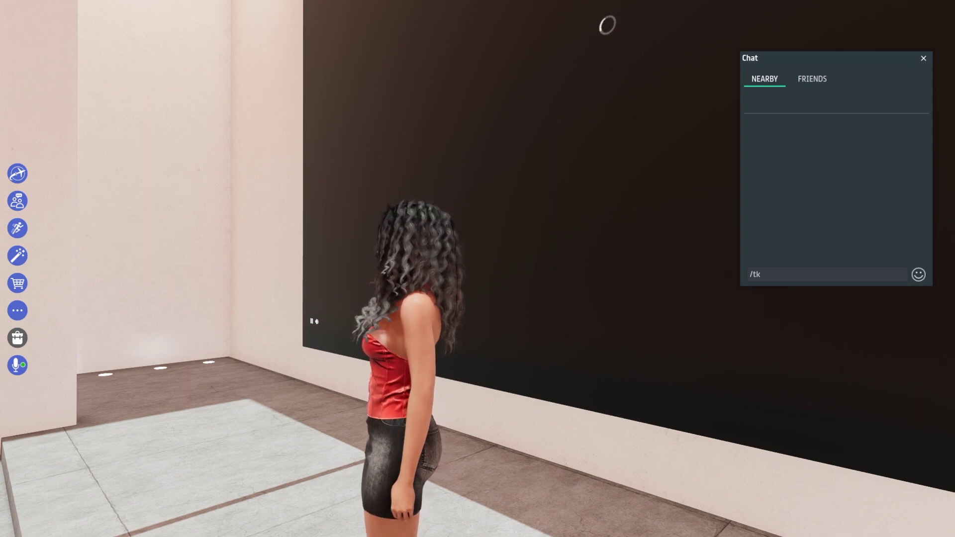
Complete the /tk chat command with the host's Twitch channel URL and send it
{"action": "left_click", "coordinate": [824, 279]}
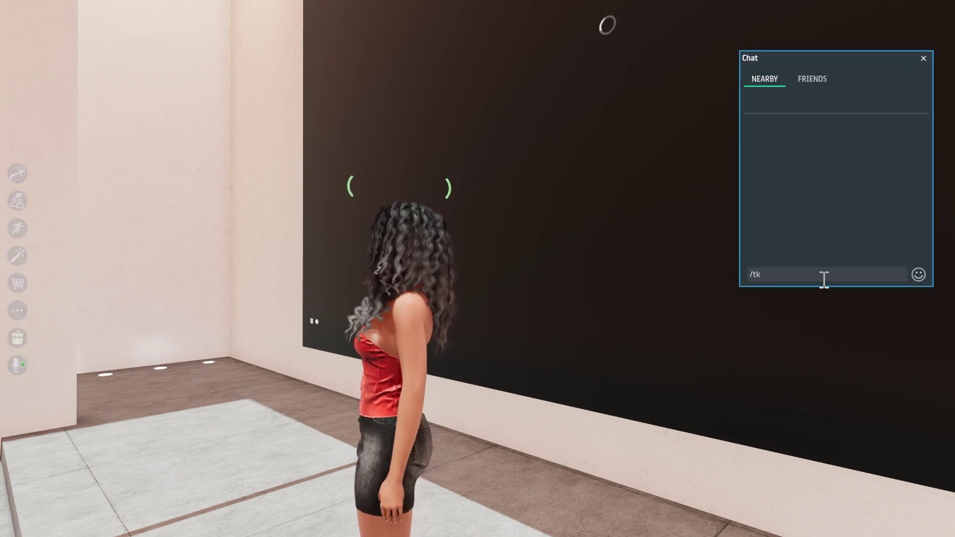
{"action": "type", "text": "https://www.twitch.tv/mddaisy"}
{"action": "key", "text": "Return"}
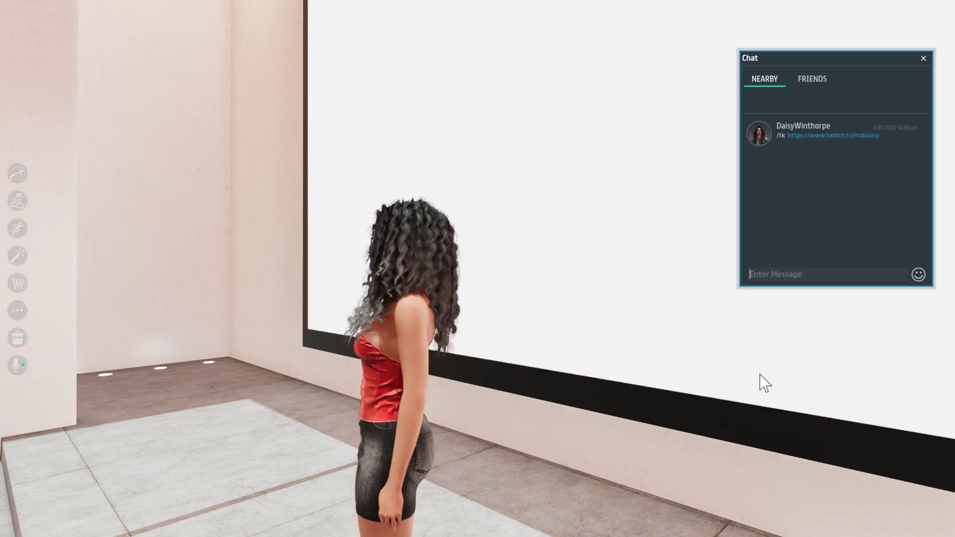
Resend the /tk chat command with the host's Twitch channel URL, using one space between them and no trailing space
{"action": "right_click_drag", "start_coordinate": [760, 374], "coordinate": [953, 427]}
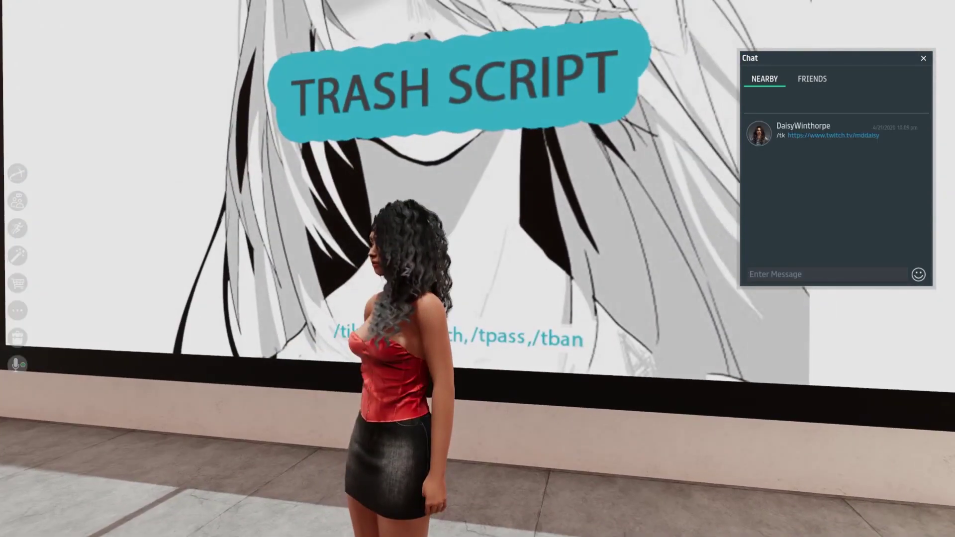
{"action": "left_click", "coordinate": [830, 273]}
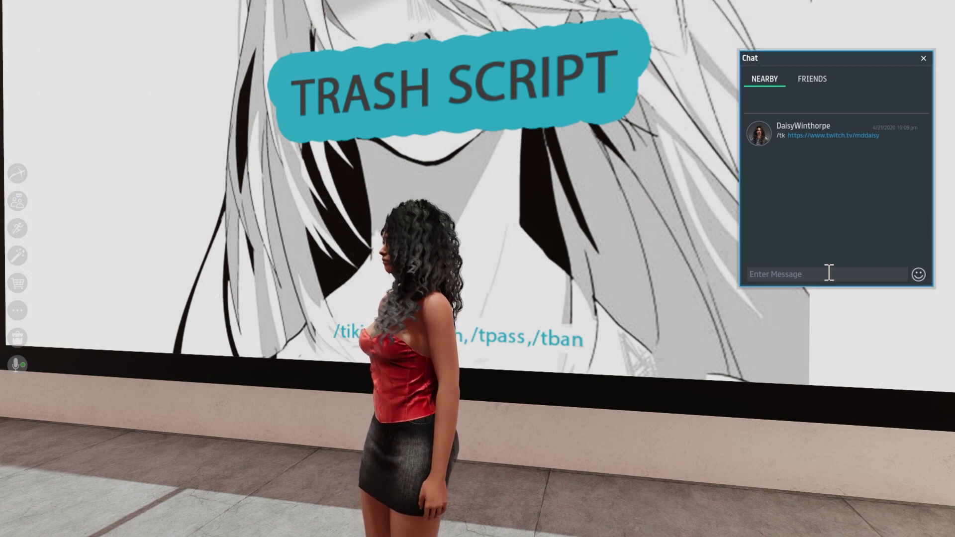
{"action": "type", "text": "/tk"}
{"action": "type", "text": "https://www.twitch.tv/mddaisy"}
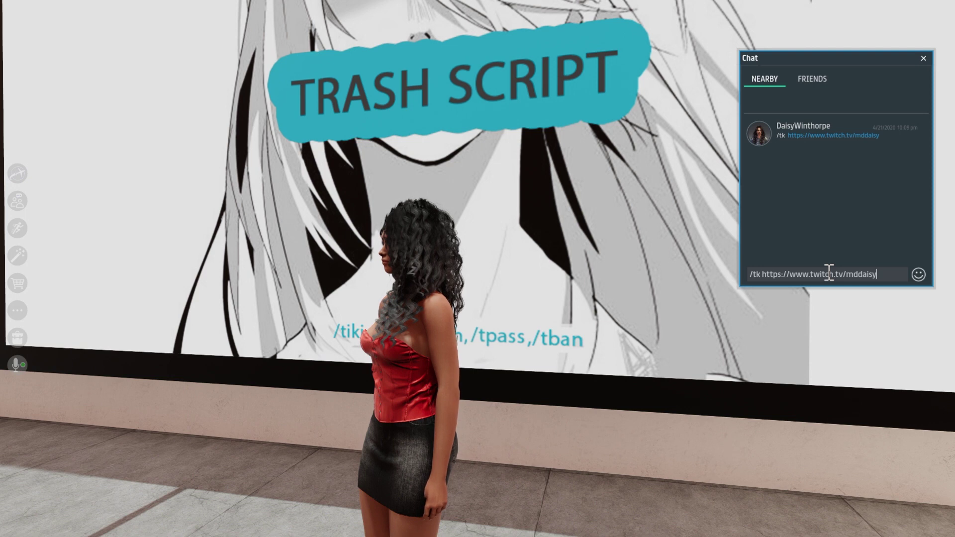
{"action": "key", "text": "BackSpace"}
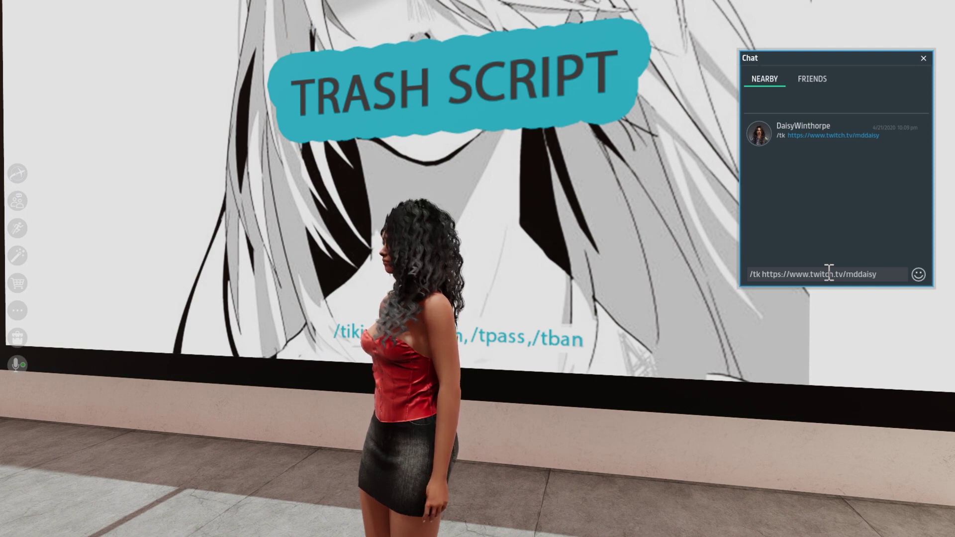
{"action": "key", "text": "Return"}
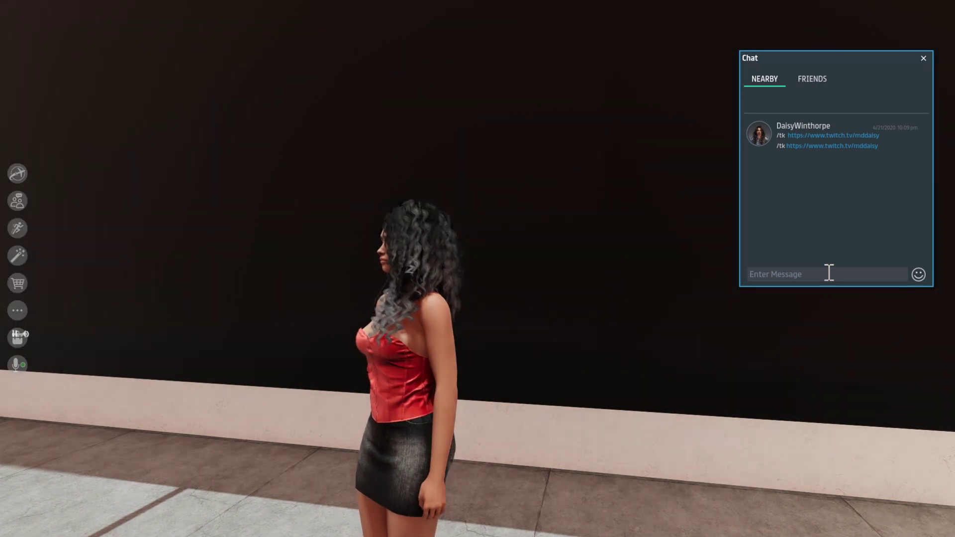
Look over the seated visitors and the room while moving the avatar near the front row of stools
{"action": "right_click_drag", "start_coordinate": [748, 382], "coordinate": [10, 527]}
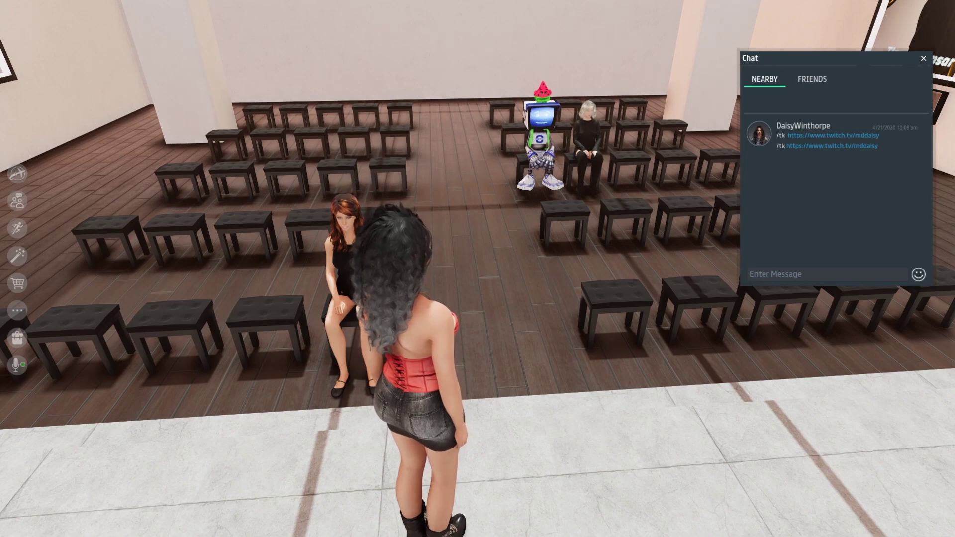
{"action": "right_click_drag", "start_coordinate": [378, 437], "coordinate": [630, 417]}
{"action": "key", "text": "w"}
{"action": "key", "text": "w"}
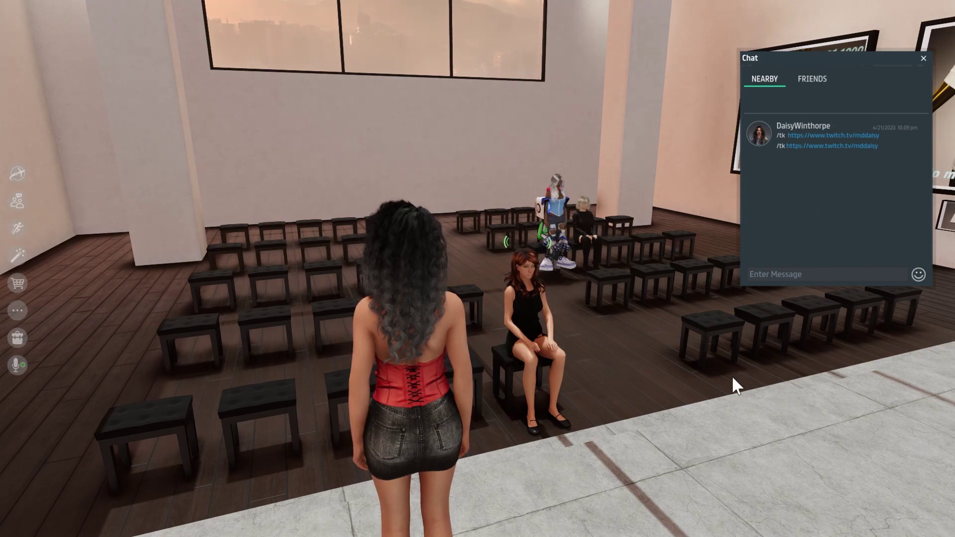
{"action": "mouse_move", "coordinate": [732, 375]}
{"action": "right_mouse_down"}
{"action": "mouse_move", "coordinate": [710, 373]}
{"action": "mouse_move", "coordinate": [720, 375]}
{"action": "right_mouse_up"}
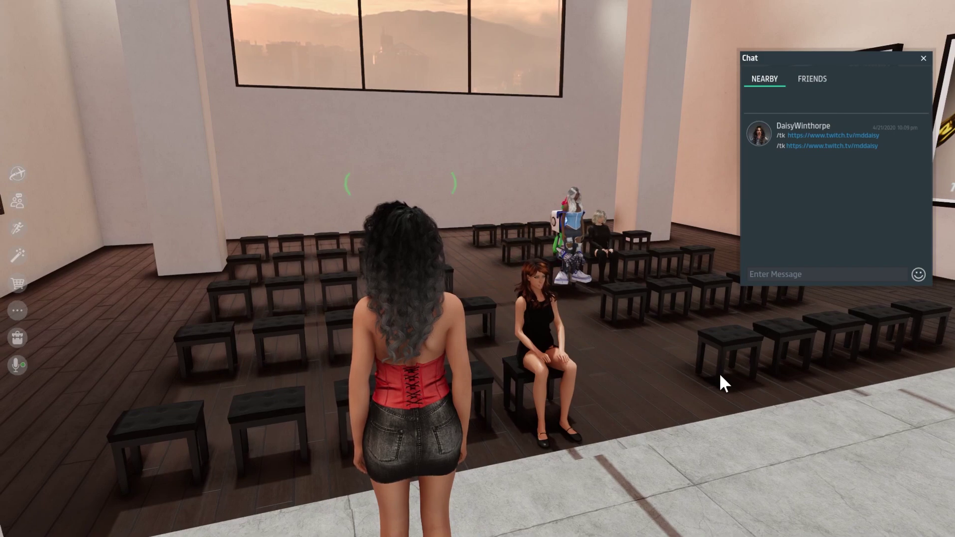
{"action": "right_click_drag", "start_coordinate": [650, 315], "coordinate": [756, 329]}
{"action": "right_click_drag", "start_coordinate": [898, 328], "coordinate": [697, 328]}
{"action": "right_click_drag", "start_coordinate": [30, 373], "coordinate": [642, 307]}
{"action": "key", "text": "s"}
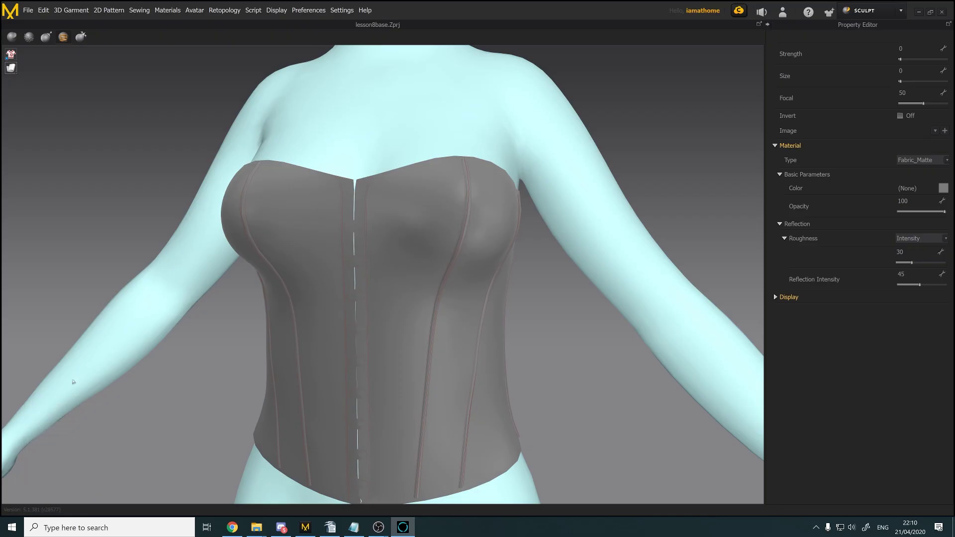
Switch to Marvelous Designer and examine the corset's front, bust and side seams up close and from several angles
{"action": "scroll", "coordinate": [335, 390], "scroll_direction": "up", "scroll_amount": 2}
{"action": "right_click_drag", "start_coordinate": [353, 406], "coordinate": [545, 312]}
{"action": "middle_click_drag", "start_coordinate": [545, 312], "coordinate": [517, 311]}
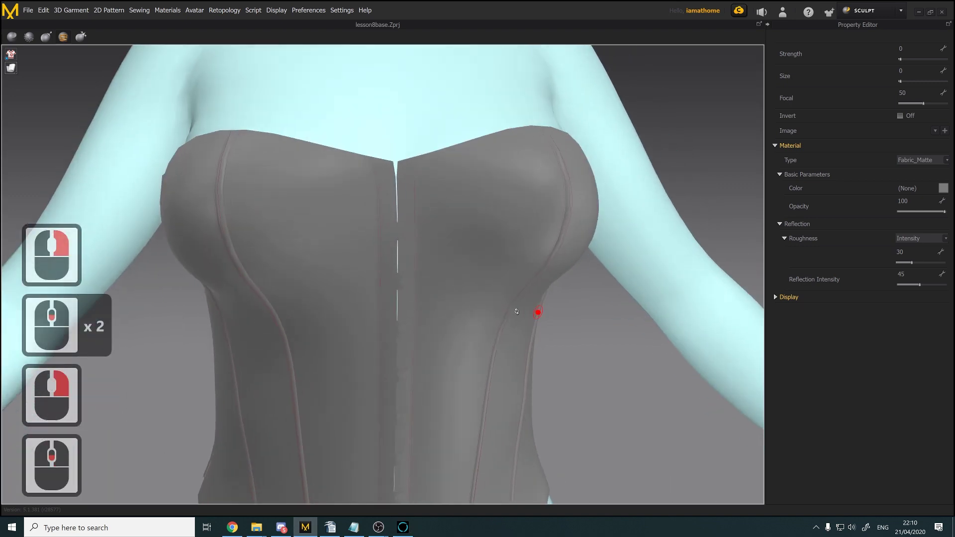
{"action": "right_click_drag", "start_coordinate": [517, 311], "coordinate": [484, 320]}
{"action": "scroll", "coordinate": [514, 320], "scroll_direction": "up", "scroll_amount": 2}
{"action": "scroll", "coordinate": [490, 300], "scroll_direction": "up", "scroll_amount": 2}
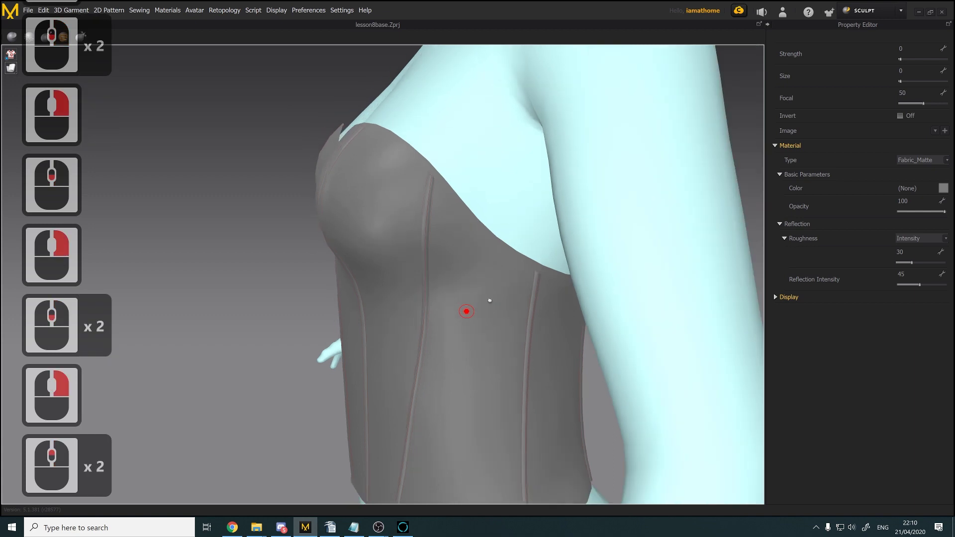
{"action": "middle_click_drag", "start_coordinate": [489, 301], "coordinate": [477, 271]}
{"action": "scroll", "coordinate": [467, 278], "scroll_direction": "down", "scroll_amount": 3}
{"action": "scroll", "coordinate": [451, 285], "scroll_direction": "up", "scroll_amount": 3}
{"action": "mouse_move", "coordinate": [471, 292]}
{"action": "right_mouse_down"}
{"action": "mouse_move", "coordinate": [516, 293]}
{"action": "mouse_move", "coordinate": [527, 271]}
{"action": "mouse_move", "coordinate": [477, 293]}
{"action": "right_mouse_up"}
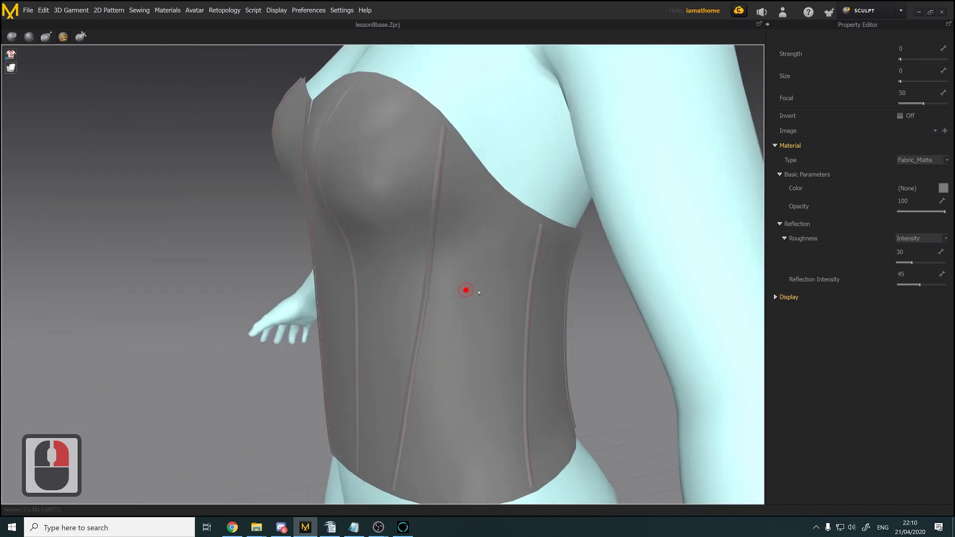
{"action": "scroll", "coordinate": [480, 293], "scroll_direction": "down", "scroll_amount": 2}
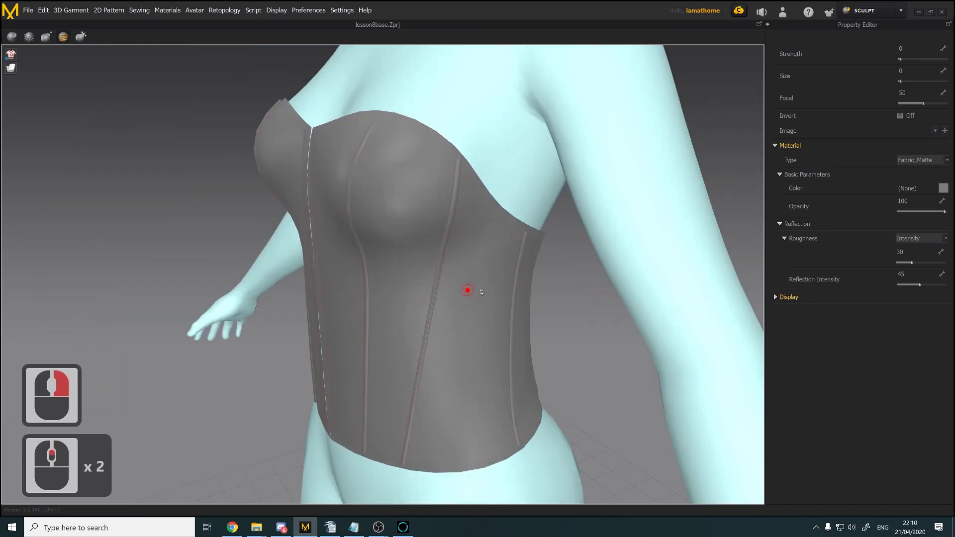
{"action": "right_click_drag", "start_coordinate": [480, 293], "coordinate": [497, 292]}
{"action": "scroll", "coordinate": [482, 294], "scroll_direction": "up", "scroll_amount": 2}
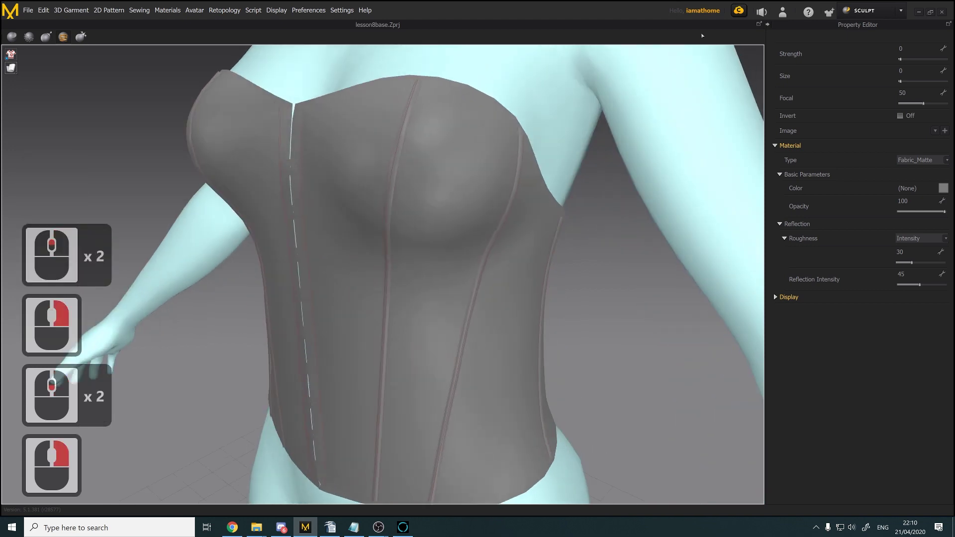
Look through the available workspace modes and examine the side panel's seams around the corset's waist
{"action": "left_click", "coordinate": [900, 10]}
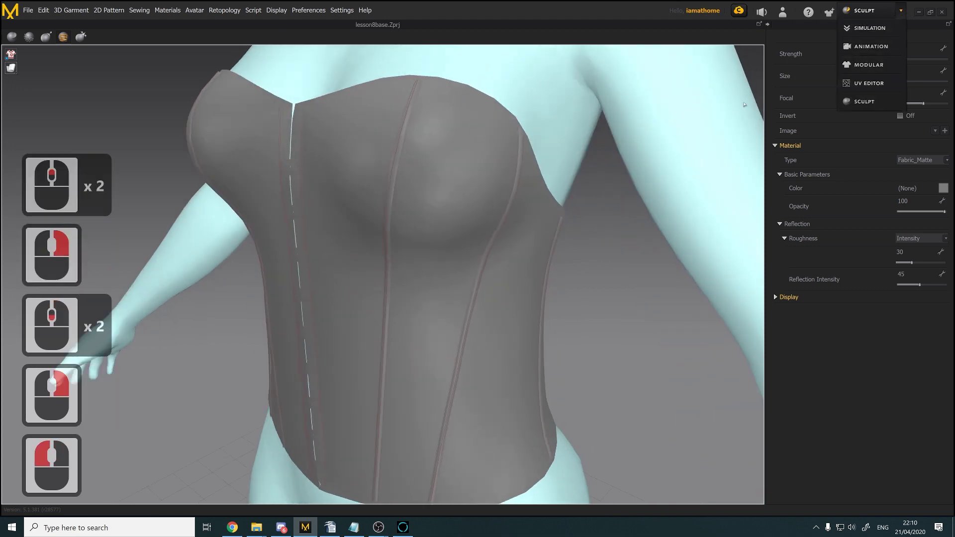
{"action": "right_click_drag", "start_coordinate": [536, 327], "coordinate": [488, 298]}
{"action": "scroll", "coordinate": [483, 294], "scroll_direction": "up", "scroll_amount": 2}
{"action": "scroll", "coordinate": [487, 299], "scroll_direction": "up", "scroll_amount": 3}
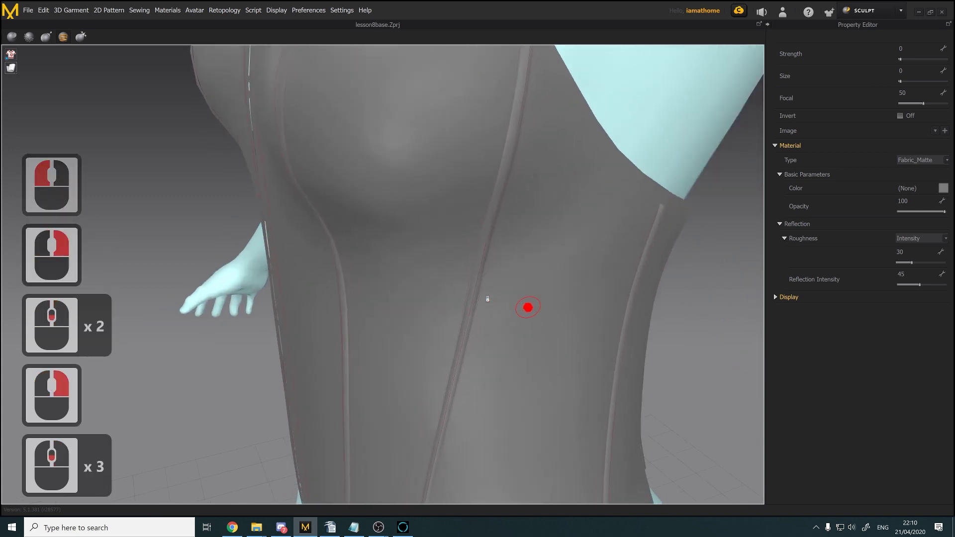
{"action": "scroll", "coordinate": [487, 299], "scroll_direction": "down", "scroll_amount": 3}
{"action": "scroll", "coordinate": [488, 299], "scroll_direction": "down", "scroll_amount": 5}
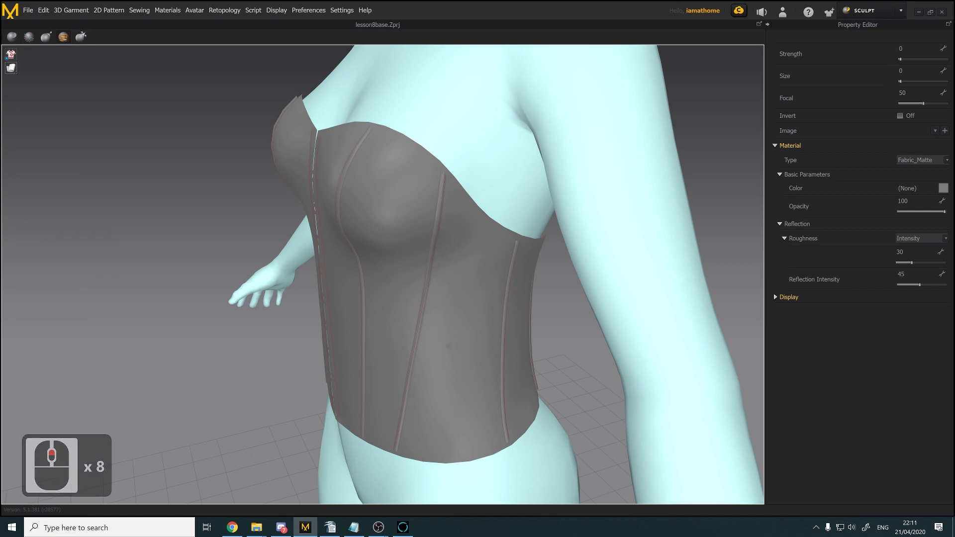
Try sculpting a round bump on the corset's side panel without a brush image, and undo it
{"action": "left_click_drag", "start_coordinate": [448, 346], "coordinate": [447, 345]}
{"action": "left_click", "coordinate": [547, 248]}
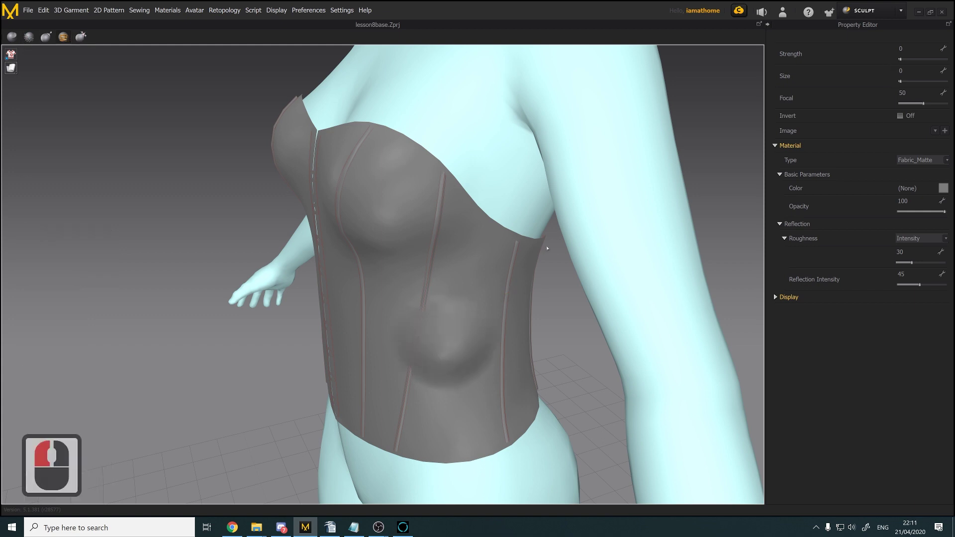
{"action": "key", "text": "ctrl+z"}
Assign the last wrinkle image from the presets to the sculpt brush and activate the stamp brush
{"action": "left_click", "coordinate": [935, 130]}
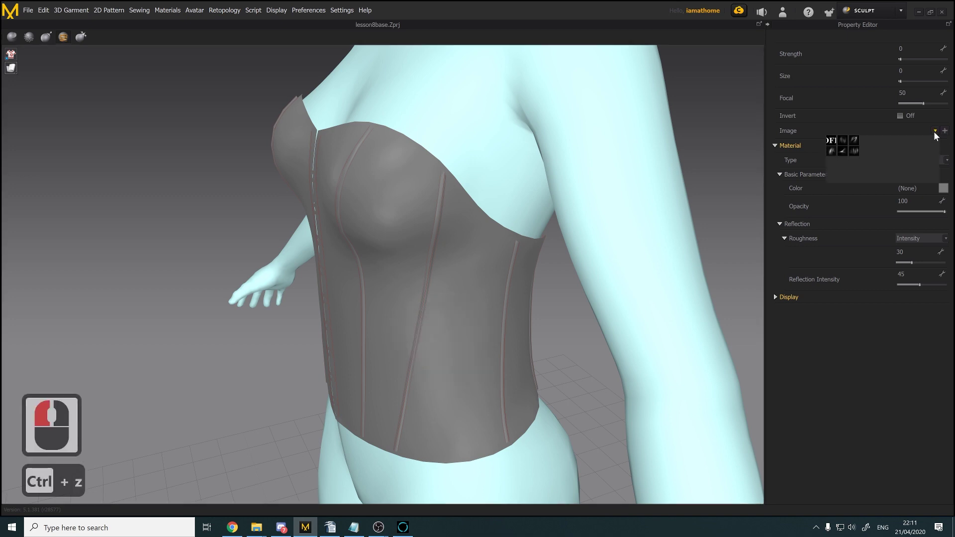
{"action": "left_click", "coordinate": [854, 150]}
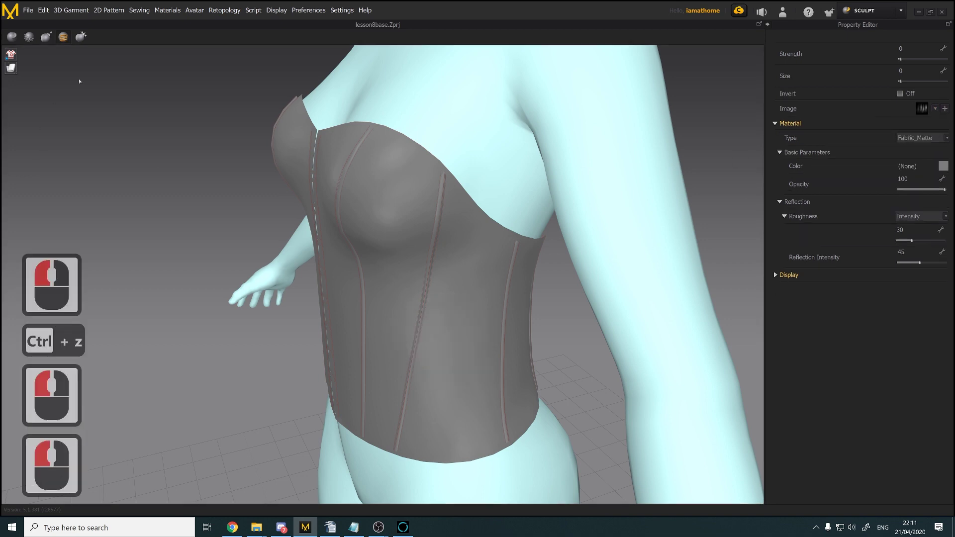
{"action": "left_click", "coordinate": [64, 38]}
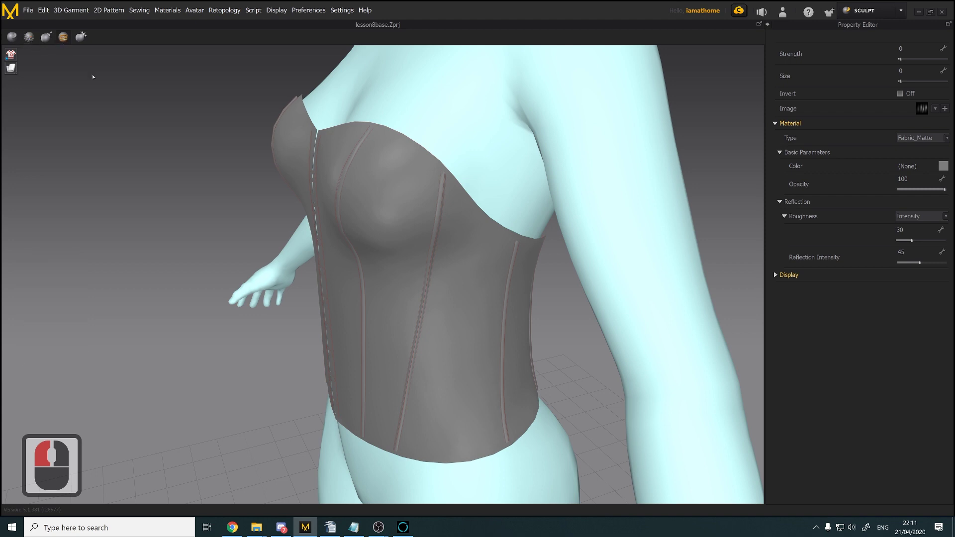
Try stamping small horizontal wrinkles on the lower part of the corset's side panel, and undo the stamps
{"action": "left_click", "coordinate": [436, 374]}
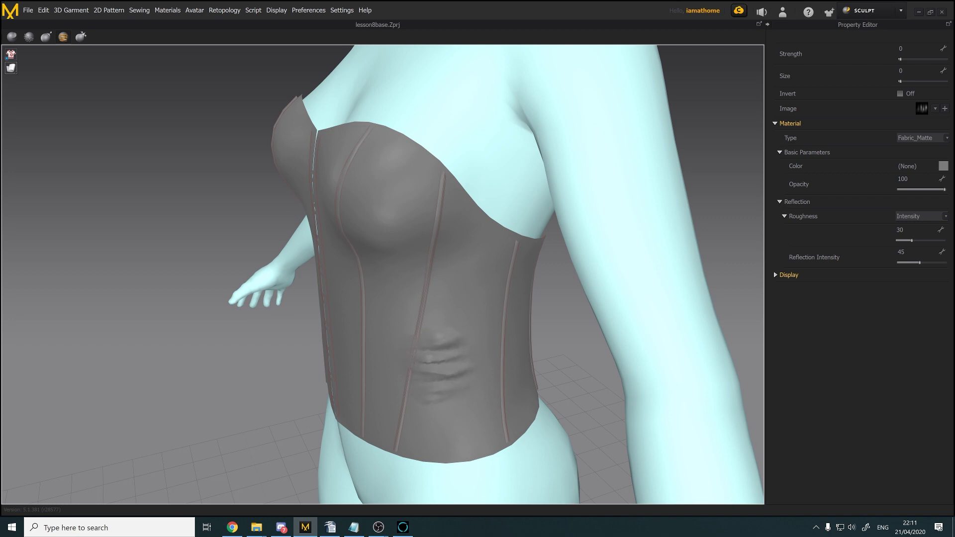
{"action": "left_click_drag", "start_coordinate": [535, 219], "coordinate": [510, 205]}
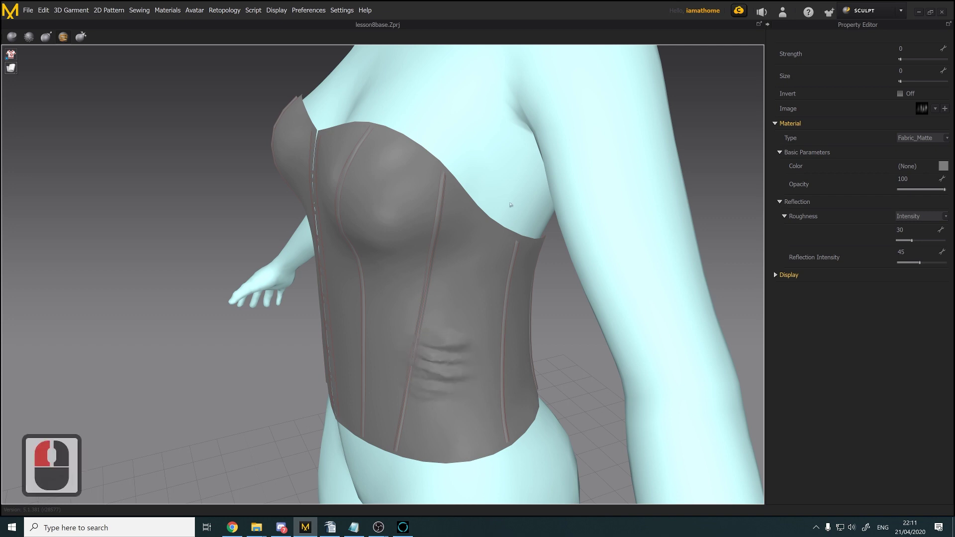
{"action": "scroll", "coordinate": [464, 418], "scroll_direction": "down", "scroll_amount": 3}
{"action": "mouse_move", "coordinate": [333, 422]}
{"action": "right_mouse_down"}
{"action": "mouse_move", "coordinate": [366, 408]}
{"action": "mouse_move", "coordinate": [332, 417]}
{"action": "right_mouse_up"}
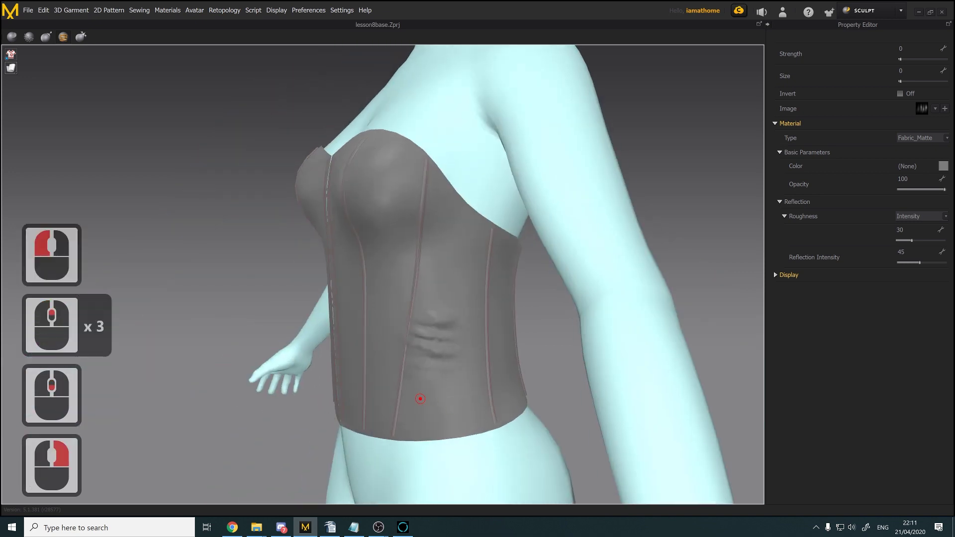
{"action": "key", "text": "ctrl+z"}
{"action": "right_click_drag", "start_coordinate": [420, 397], "coordinate": [449, 379]}
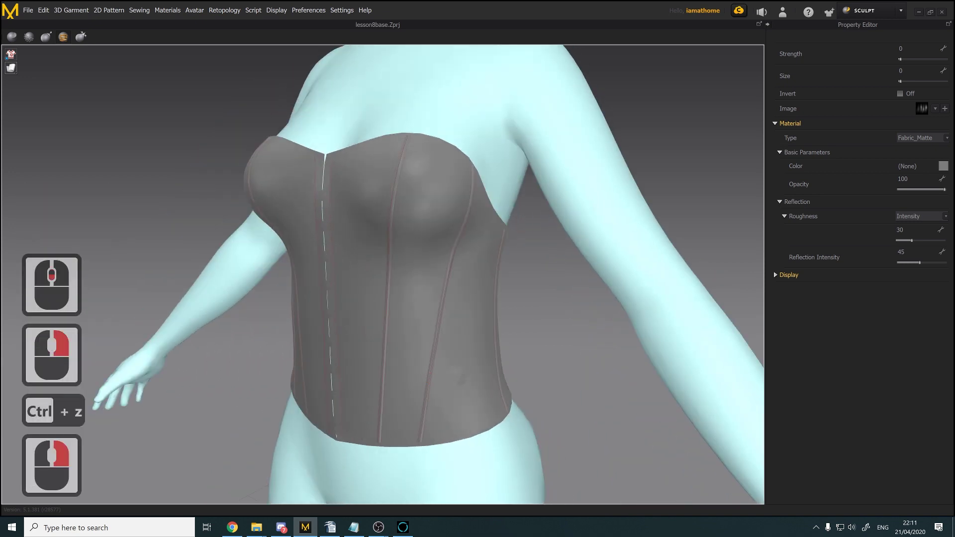
{"action": "left_click", "coordinate": [945, 54]}
{"action": "key", "text": "ctrl+z"}
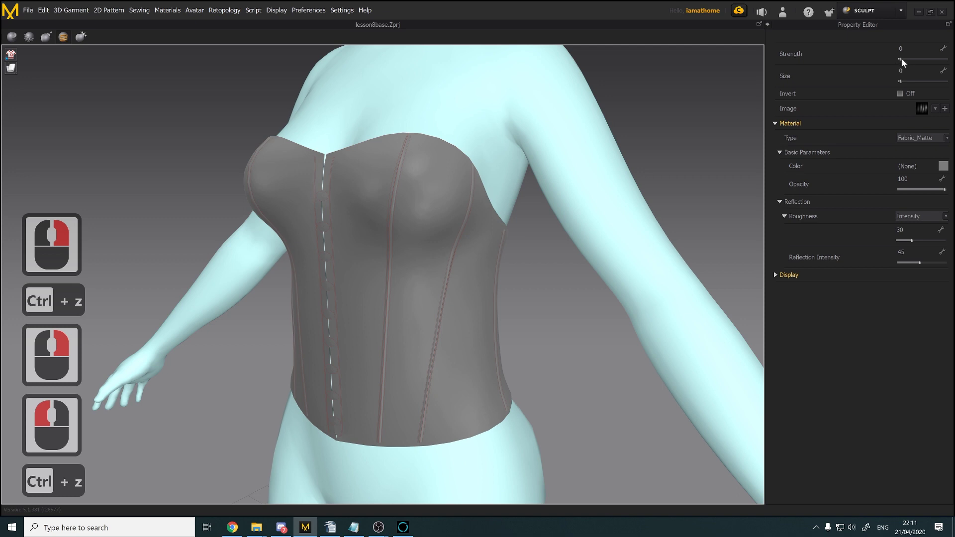
Set the brush strength to 4 and size to 27, and try stamping larger wrinkles across the side panel before undoing them
{"action": "left_click", "coordinate": [903, 58]}
{"action": "left_click", "coordinate": [903, 80]}
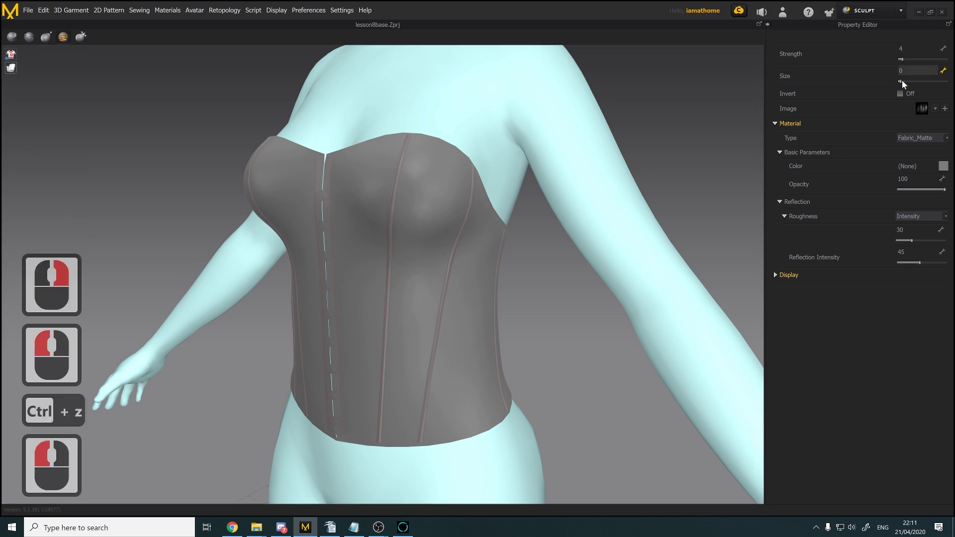
{"action": "left_click_drag", "start_coordinate": [451, 351], "coordinate": [390, 375]}
{"action": "scroll", "coordinate": [478, 348], "scroll_direction": "up", "scroll_amount": 3}
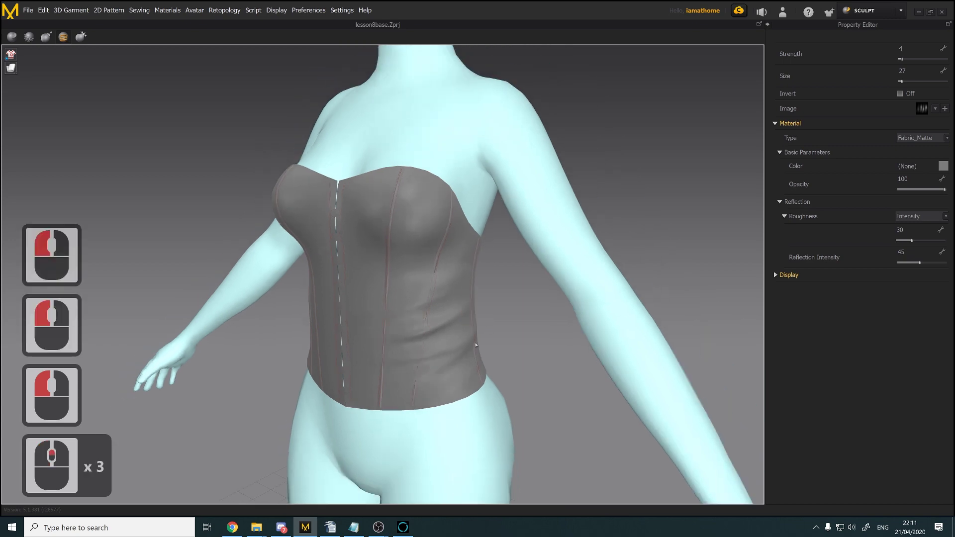
{"action": "right_click_drag", "start_coordinate": [477, 348], "coordinate": [286, 375]}
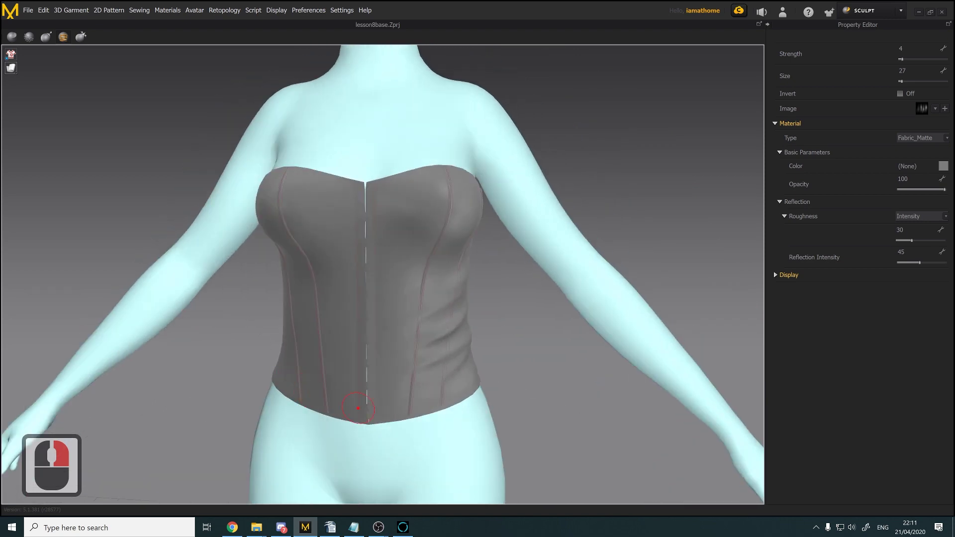
{"action": "key", "text": "ctrl+z"}
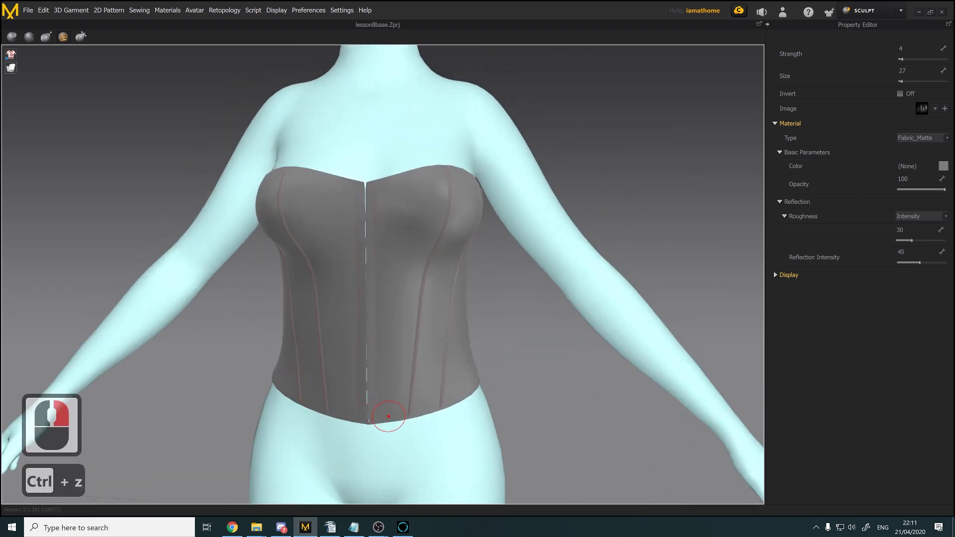
Minimize Marvelous Designer, try to switch to Sansar, and bring the corset project back on screen
{"action": "left_click", "coordinate": [916, 12]}
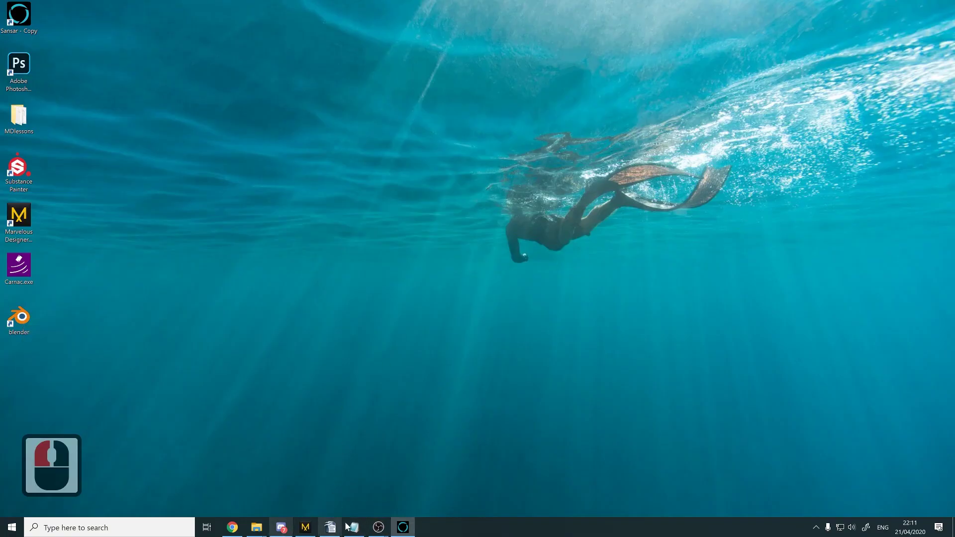
{"action": "left_click", "coordinate": [398, 527]}
{"action": "left_click", "coordinate": [399, 531]}
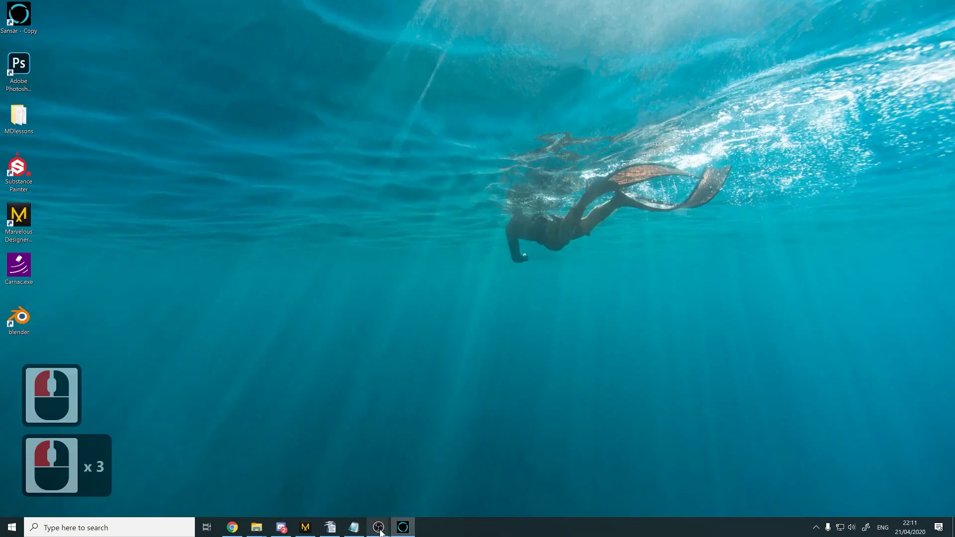
{"action": "left_click", "coordinate": [343, 493]}
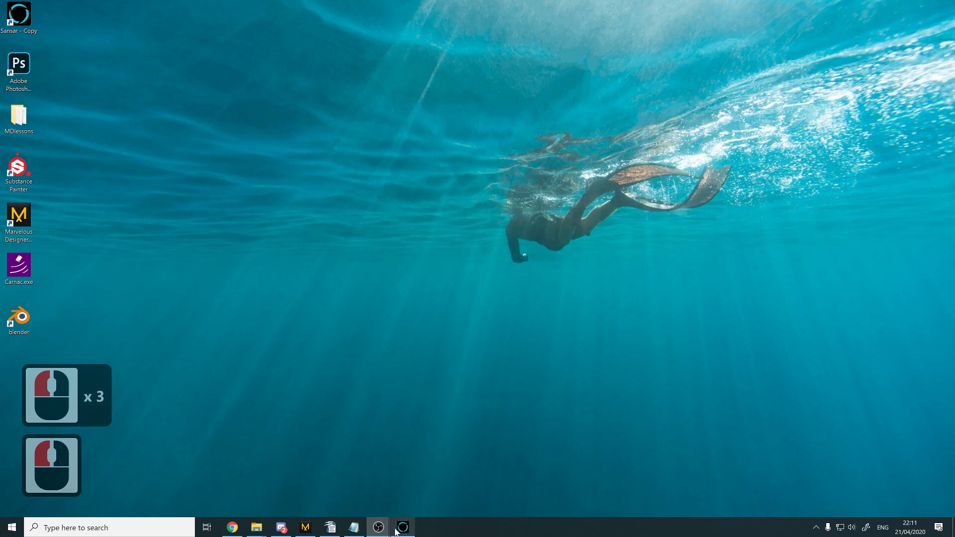
{"action": "left_click", "coordinate": [297, 532]}
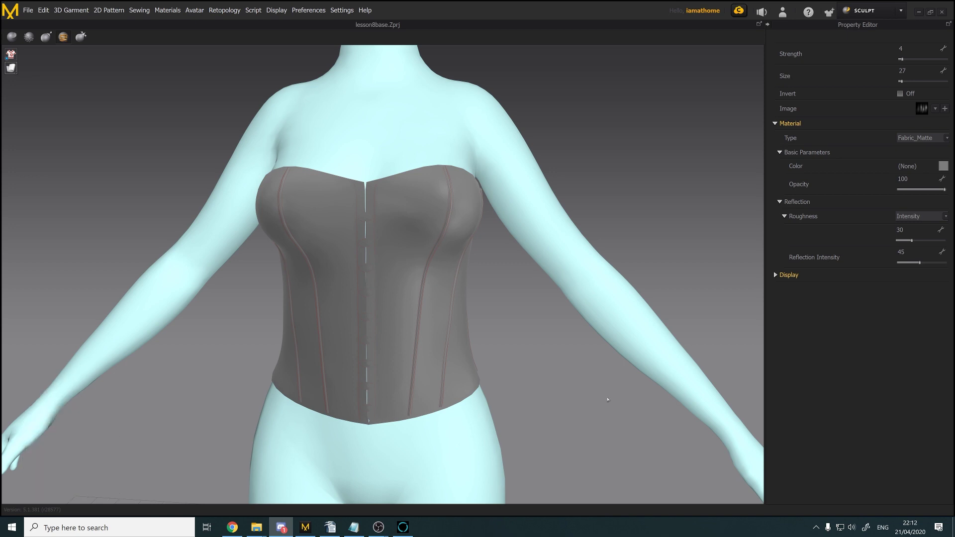
{"action": "left_click", "coordinate": [330, 527]}
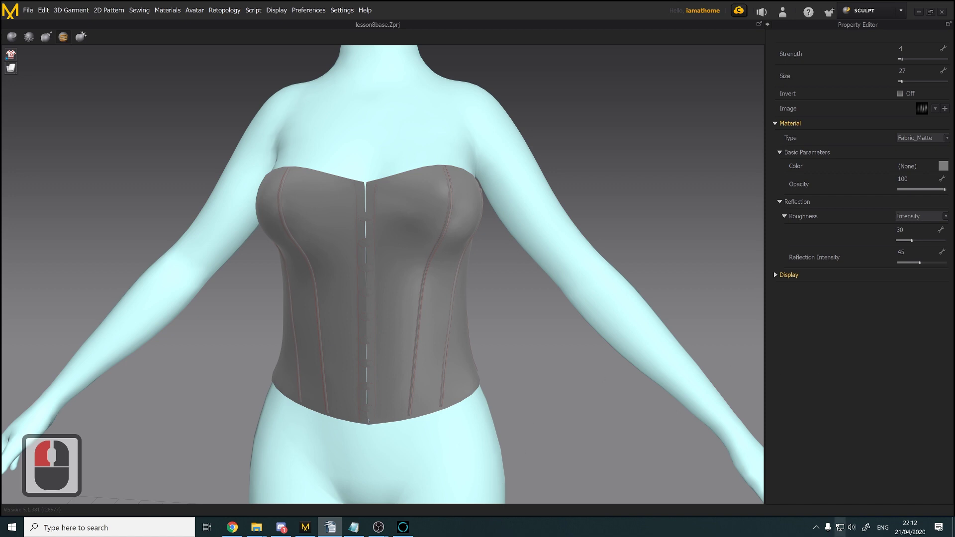
Switch to Sansar and post the host's Twitter, YouTube and Twitch channel links in the nearby chat
{"action": "scroll", "coordinate": [382, 273], "scroll_direction": "down", "scroll_amount": 7}
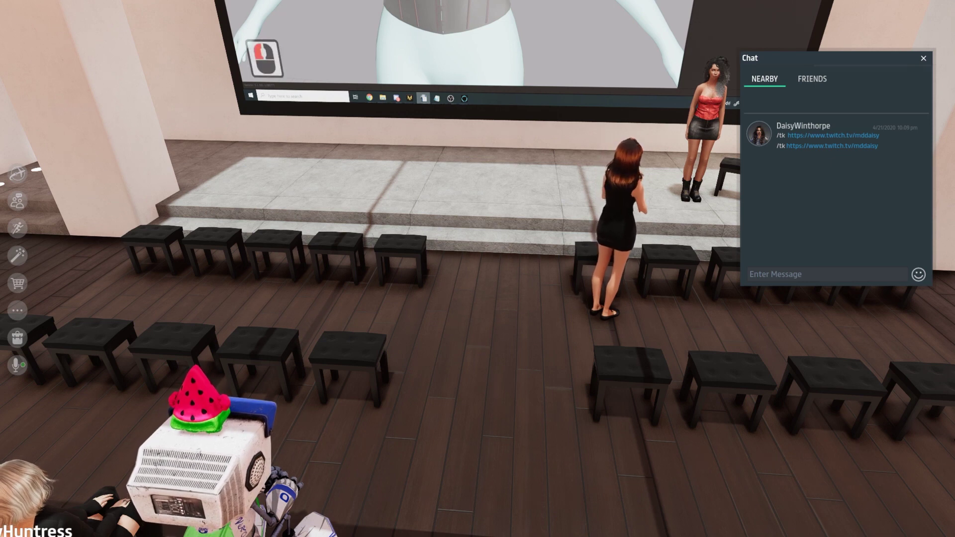
{"action": "left_click", "coordinate": [776, 276]}
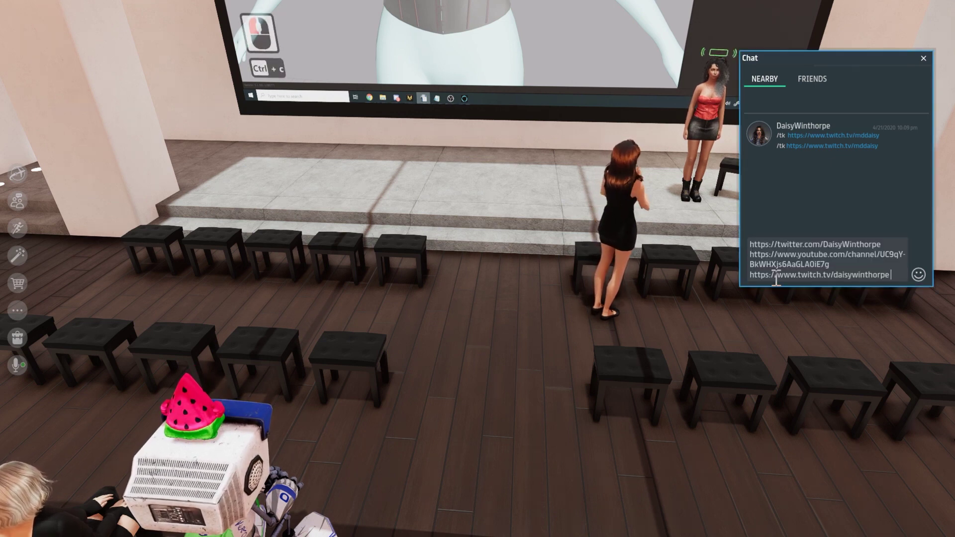
{"action": "type", "text": "https://twitter.com/DaisyWinthorpe https://www.youtube.com/channel/UC9qY-BkWHXjs6AaGLA0iE7g https://www.twitch.tv/daisywinthorpe"}
{"action": "key", "text": "Return"}
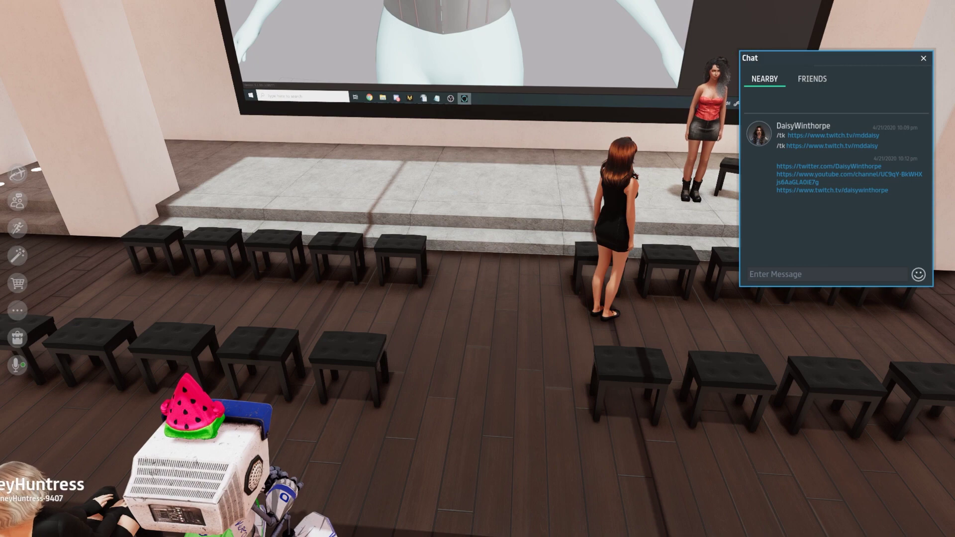
Return the camera to the host's avatar and walk it to the edge of the stage, facing the audience
{"action": "right_click_drag", "start_coordinate": [626, 397], "coordinate": [519, 408]}
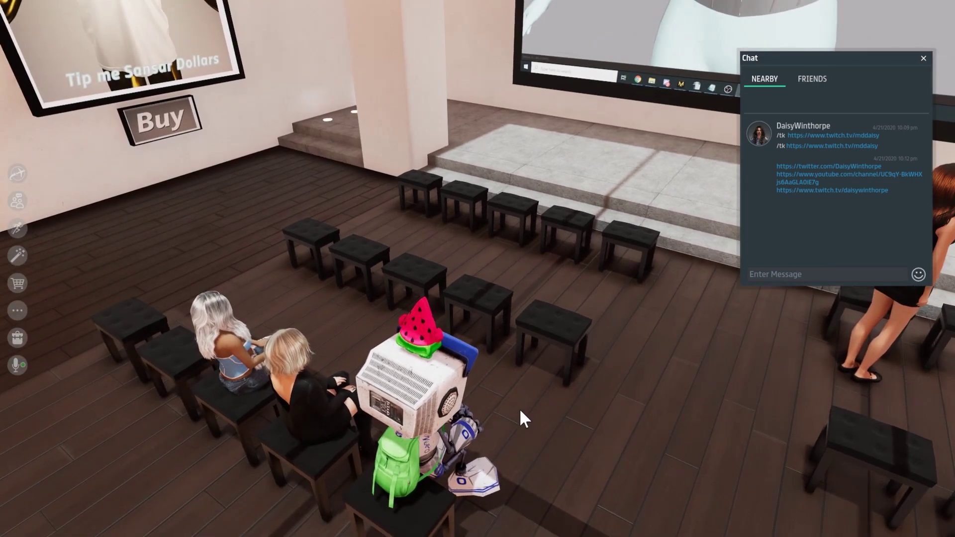
{"action": "right_click_drag", "start_coordinate": [568, 436], "coordinate": [249, 433]}
{"action": "key", "text": "F4"}
{"action": "key", "text": "w"}
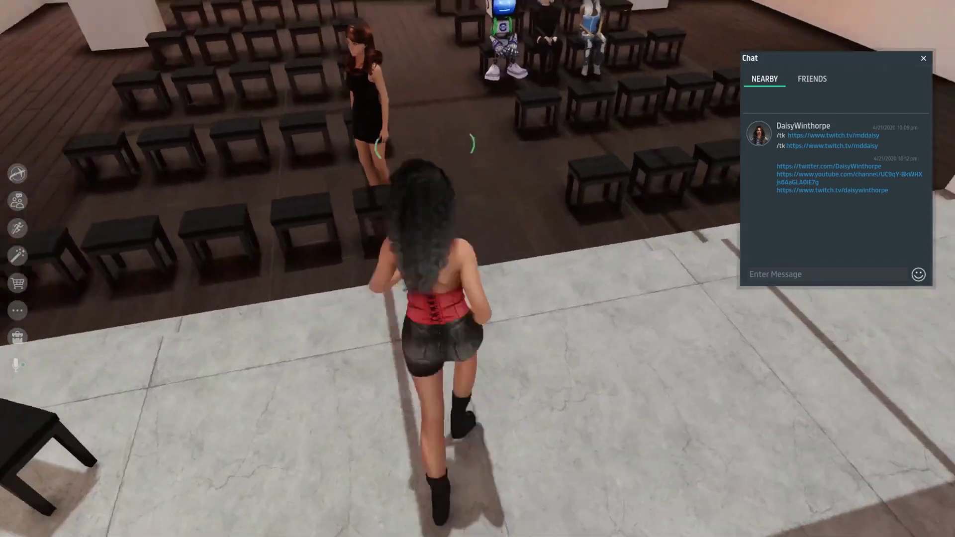
{"action": "key", "text": "a"}
{"action": "key", "text": "d"}
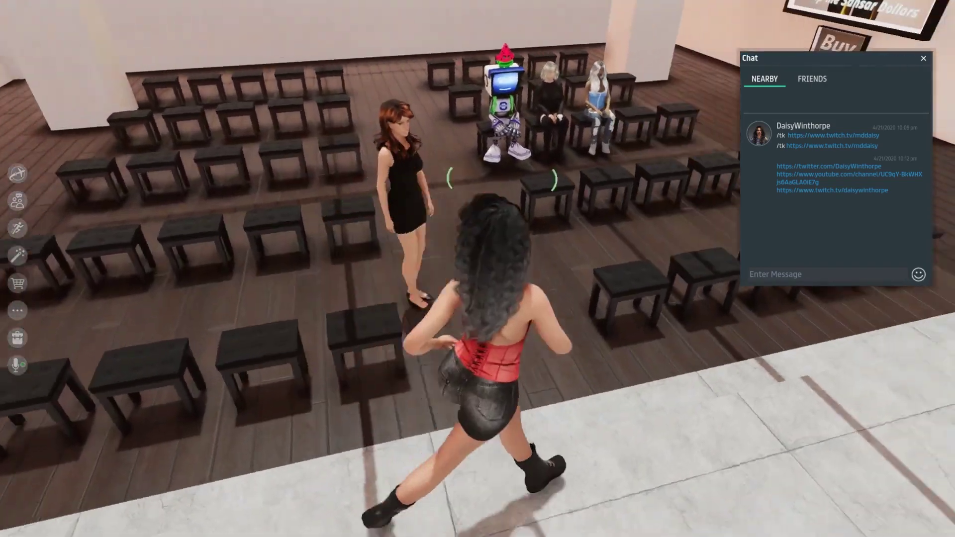
{"action": "key", "text": "a"}
{"action": "key", "text": "d"}
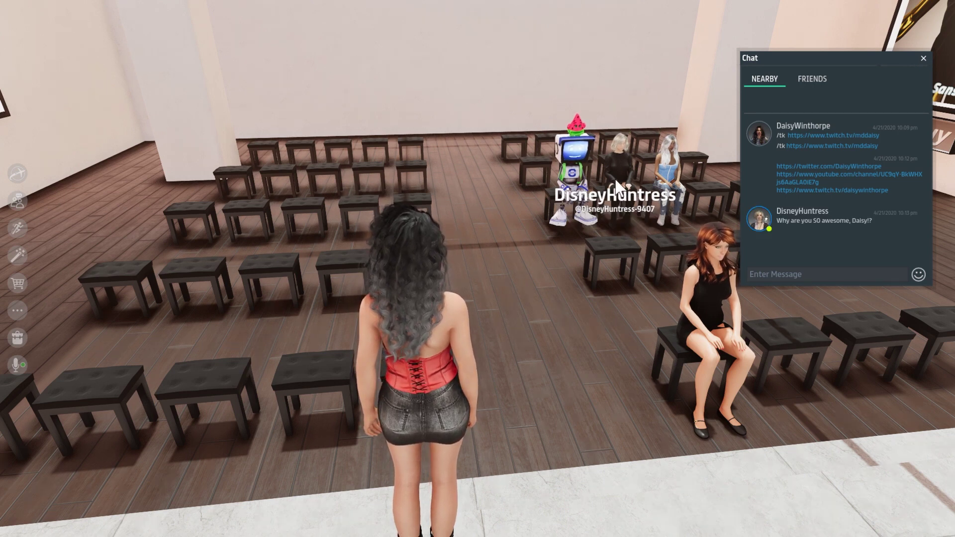
Orbit the camera around the host's avatar to view the seated audience and the classroom
{"action": "right_click_drag", "start_coordinate": [525, 418], "coordinate": [527, 425]}
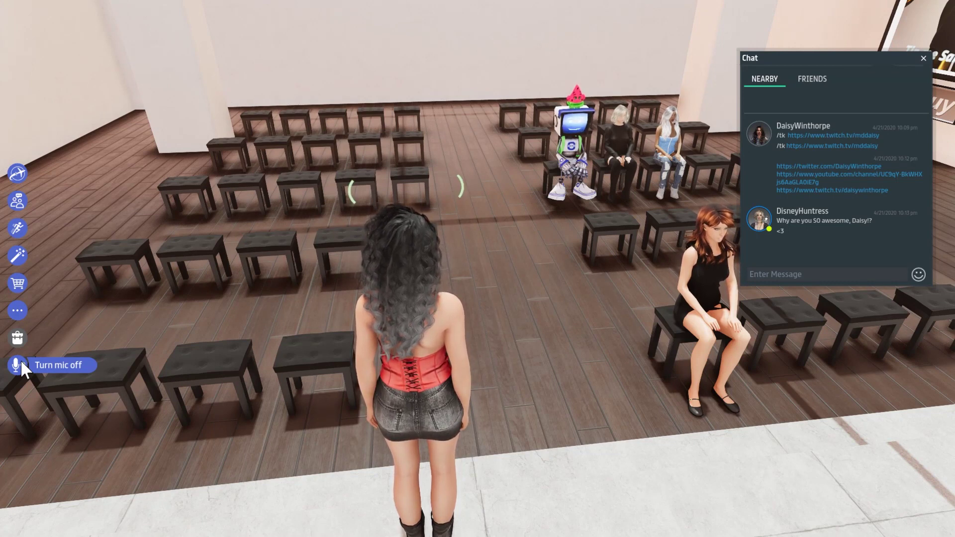
{"action": "right_click_drag", "start_coordinate": [565, 430], "coordinate": [898, 407]}
{"action": "right_click_drag", "start_coordinate": [493, 435], "coordinate": [885, 409]}
{"action": "right_click_drag", "start_coordinate": [449, 431], "coordinate": [142, 517]}
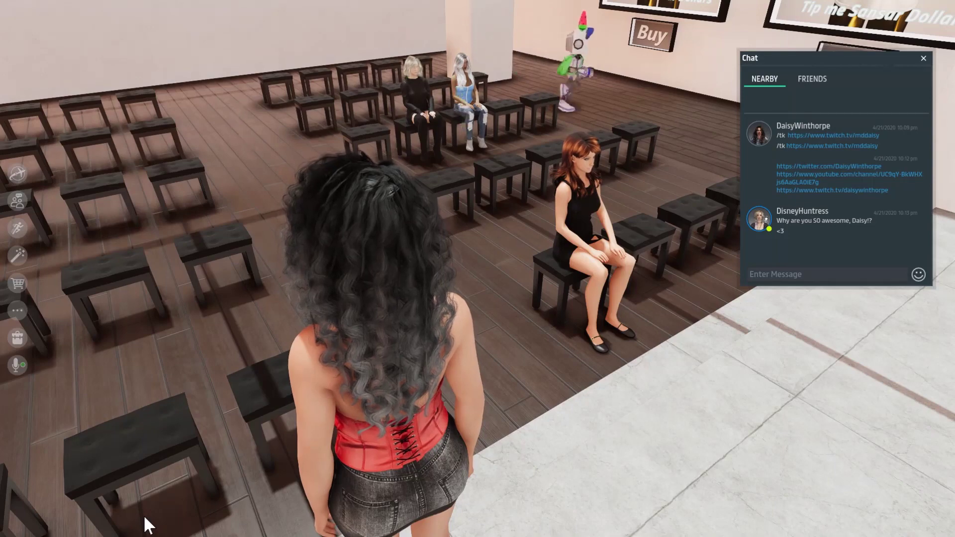
{"action": "right_click_drag", "start_coordinate": [557, 423], "coordinate": [577, 422]}
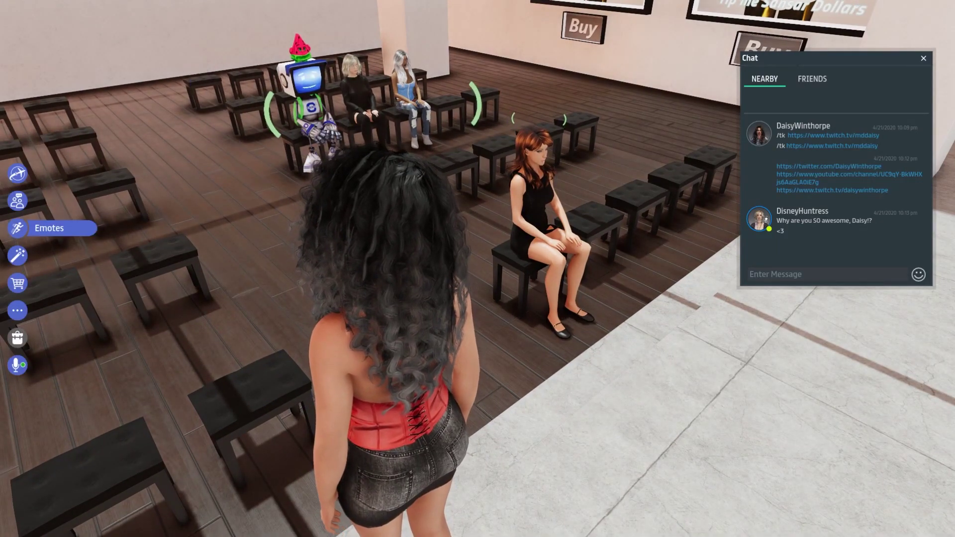
{"action": "right_click_drag", "start_coordinate": [712, 119], "coordinate": [746, 114]}
{"action": "scroll", "coordinate": [702, 114], "scroll_direction": "down", "scroll_amount": 3}
Dismiss the client information dialog and switch the Sansar client from full screen to a smaller window
{"action": "key", "text": "F1"}
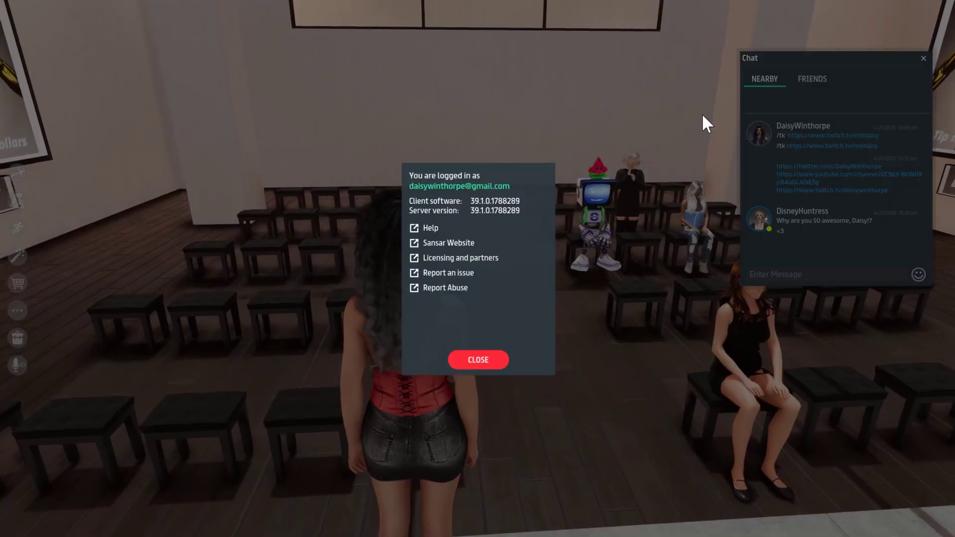
{"action": "left_click", "coordinate": [501, 357]}
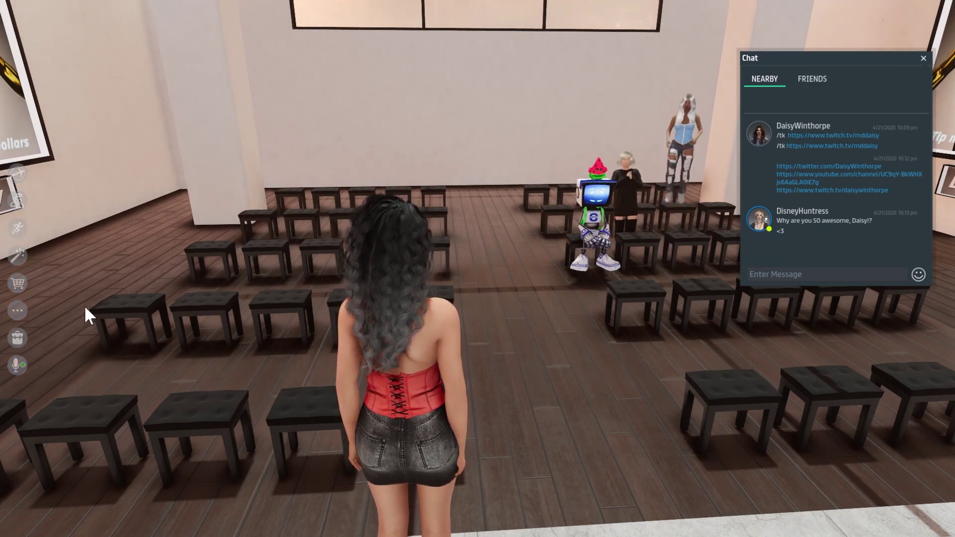
{"action": "left_click", "coordinate": [19, 309]}
{"action": "left_click", "coordinate": [59, 308]}
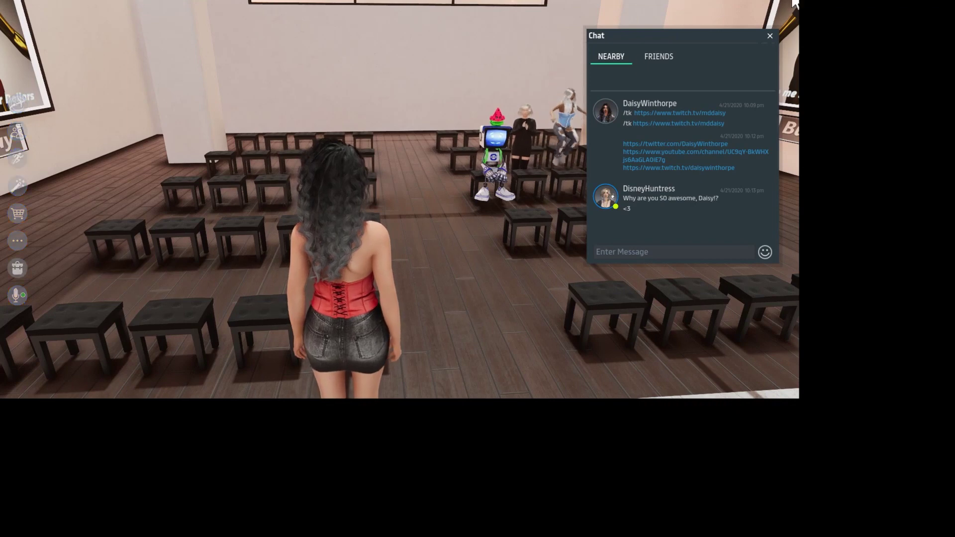